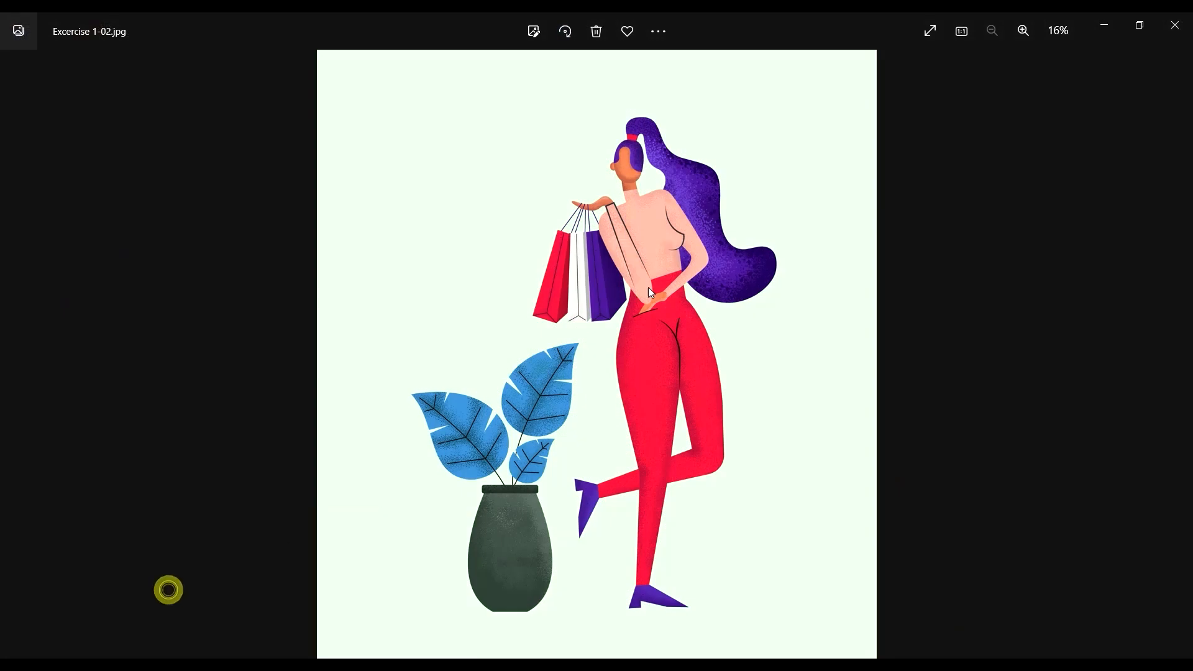
# Examine the grainy shading on the woman's hair in the reference image, and switch to the illustration in Illustrator.
pyautogui.scroll(5, 627, 186)
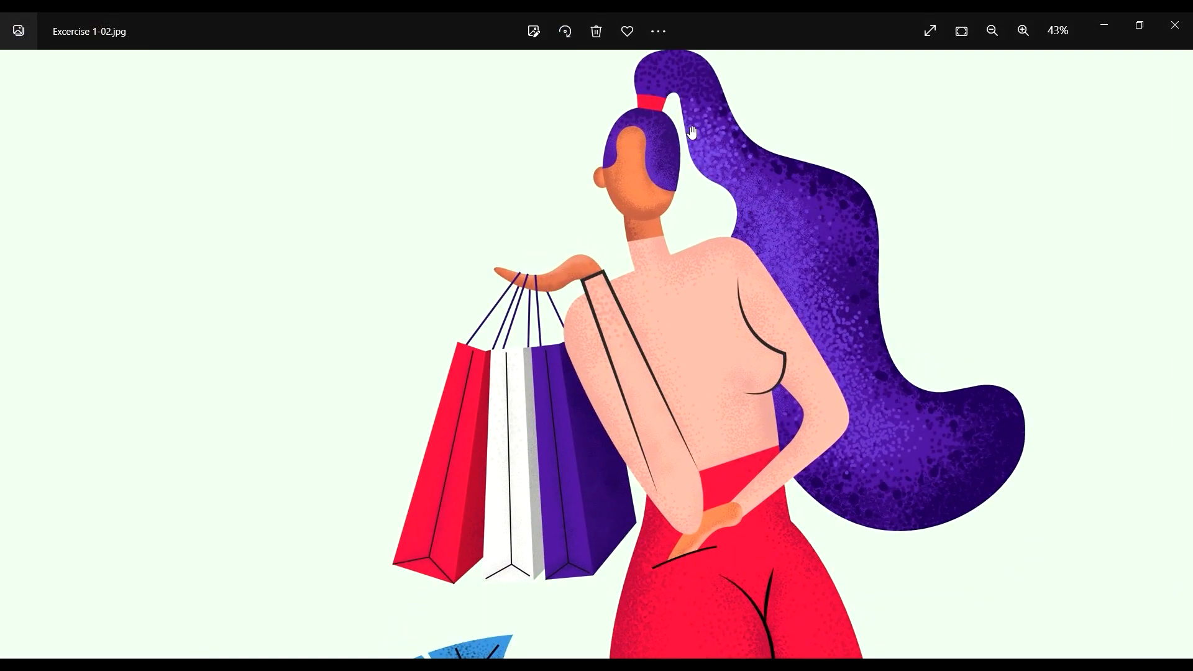
pyautogui.scroll(1, 792, 273)
pyautogui.scroll(-5, 745, 323)
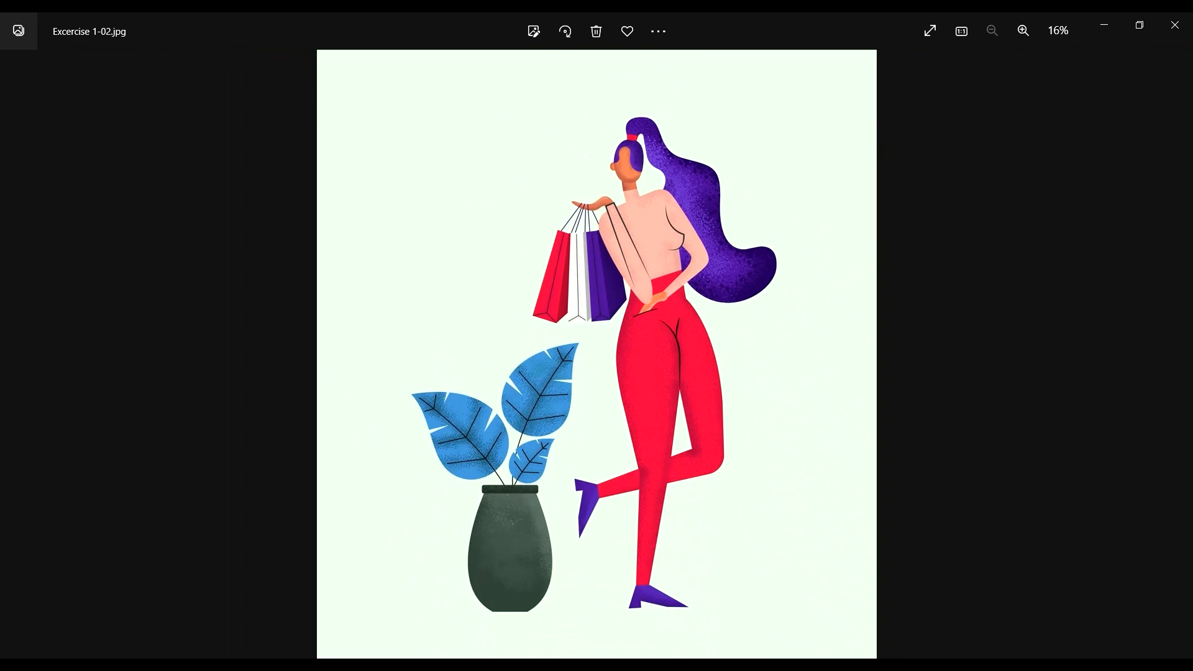
pyautogui.hotkey('alt', 'Tab')
pyautogui.hscroll(2, 686, 312)
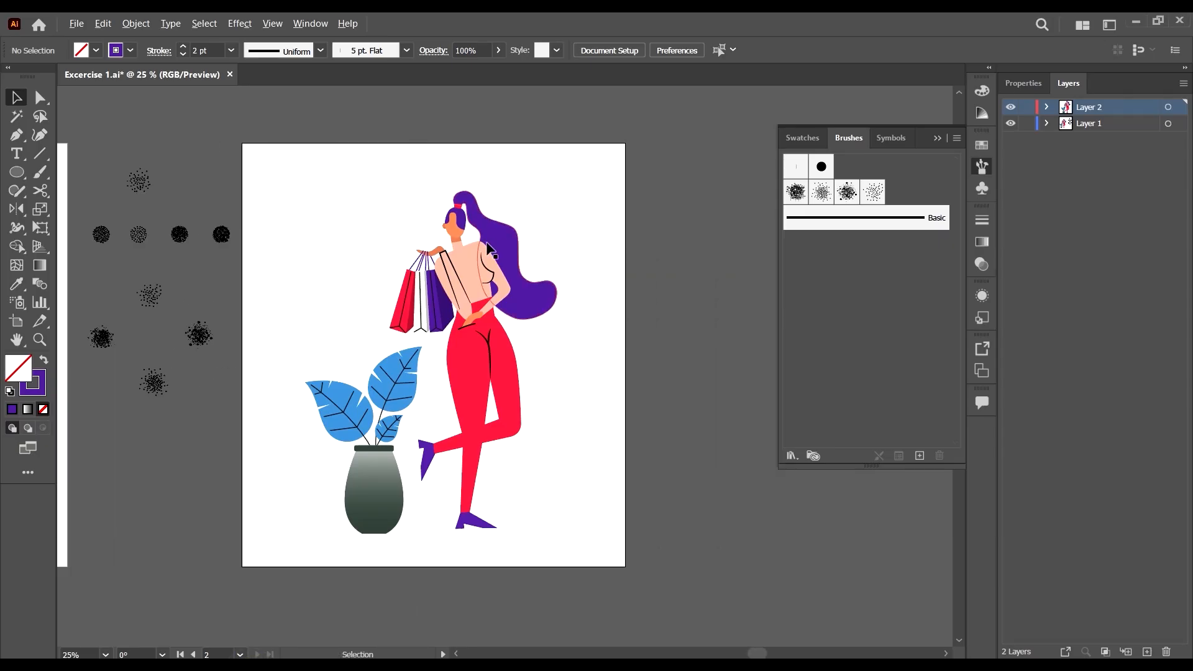
# Select the woman's purple ponytail shape and set the drawing mode to Draw Inside.
pyautogui.scroll(3, 489, 248)
pyautogui.scroll(-2, 682, 288)
pyautogui.scroll(1, 617, 266)
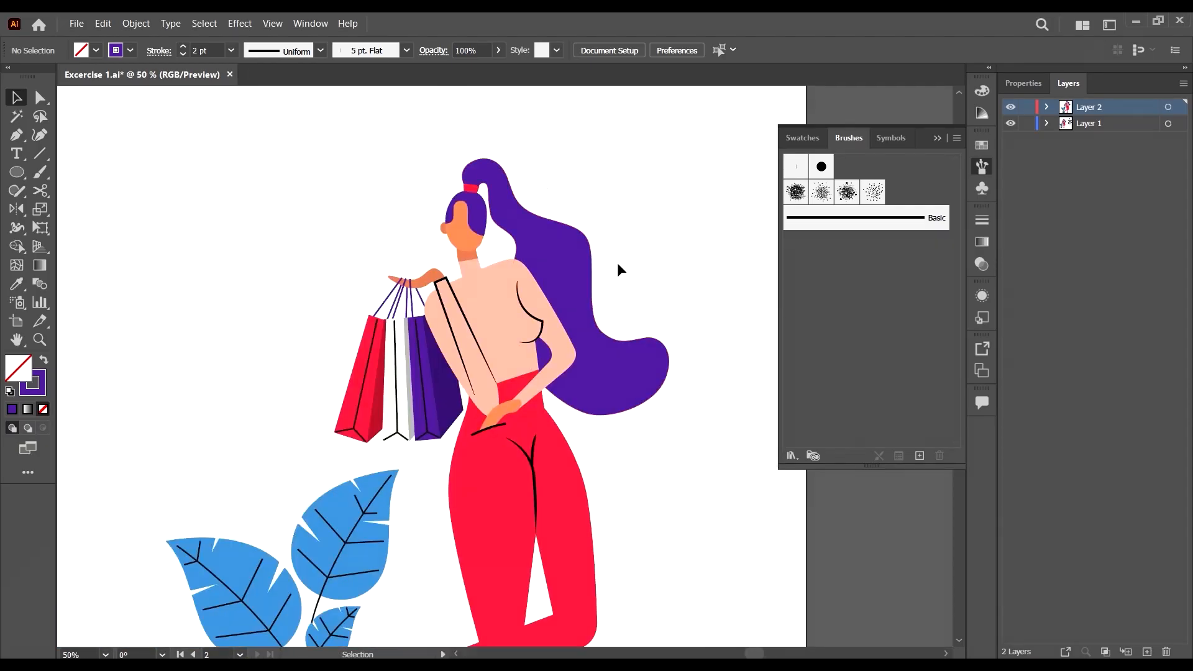
pyautogui.click(579, 266)
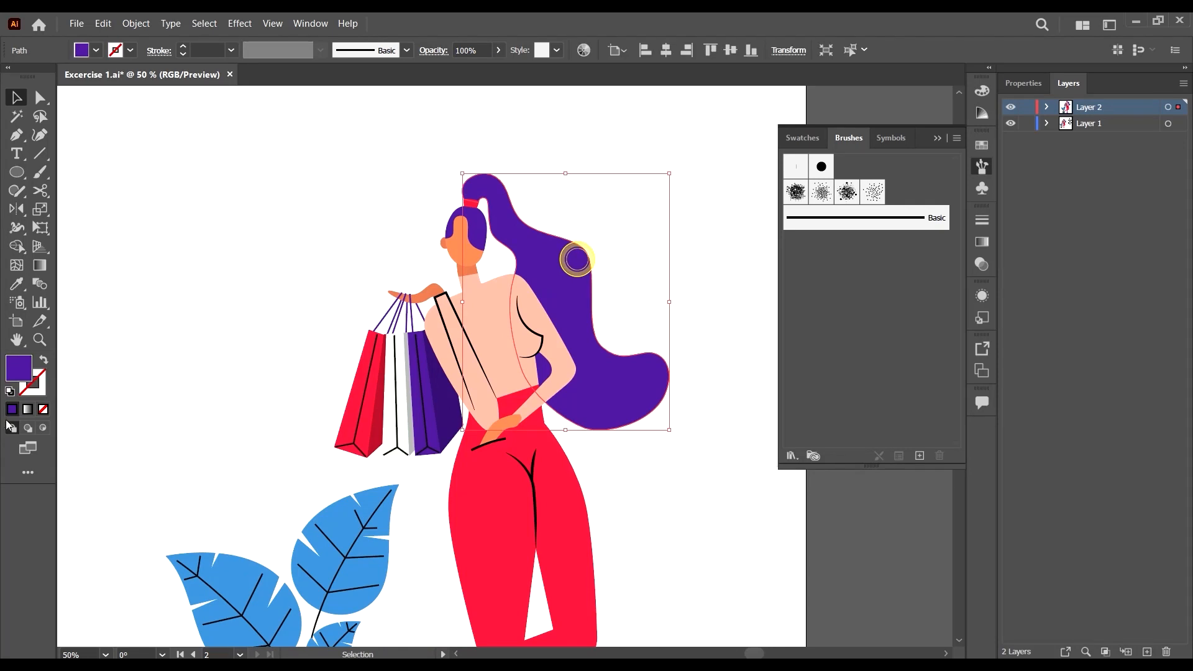
pyautogui.click(41, 429)
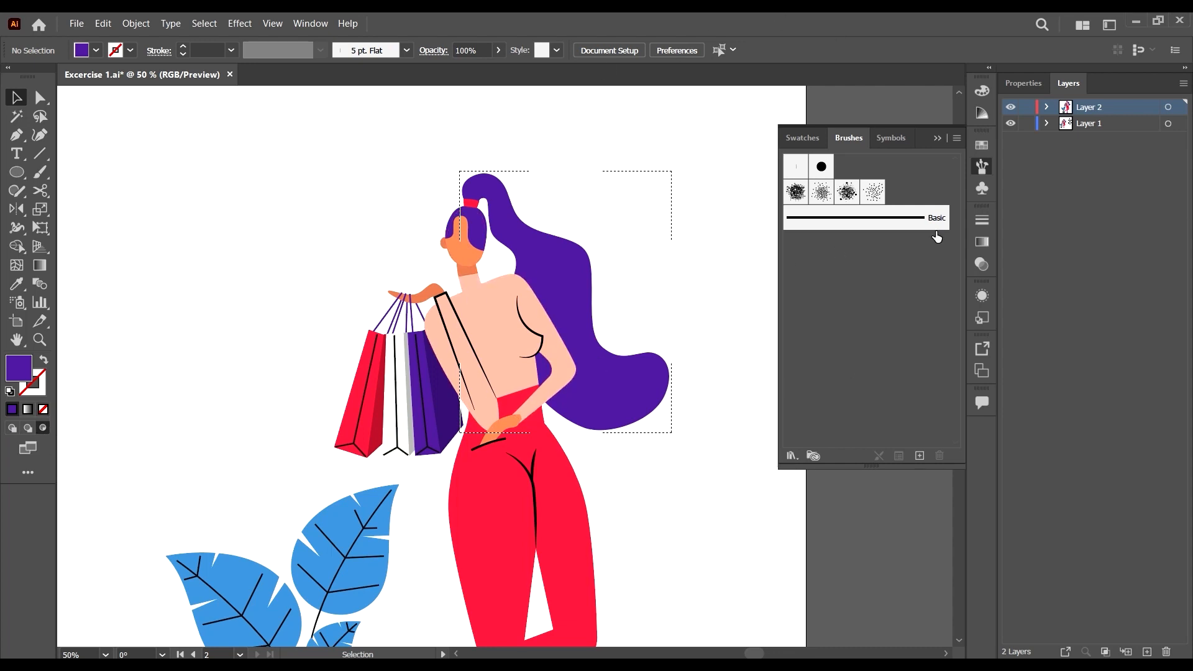
# Choose the Noise Brush 3 scatter brush for shading the ponytail.
pyautogui.scroll(2, 602, 230)
pyautogui.scroll(-1, 548, 299)
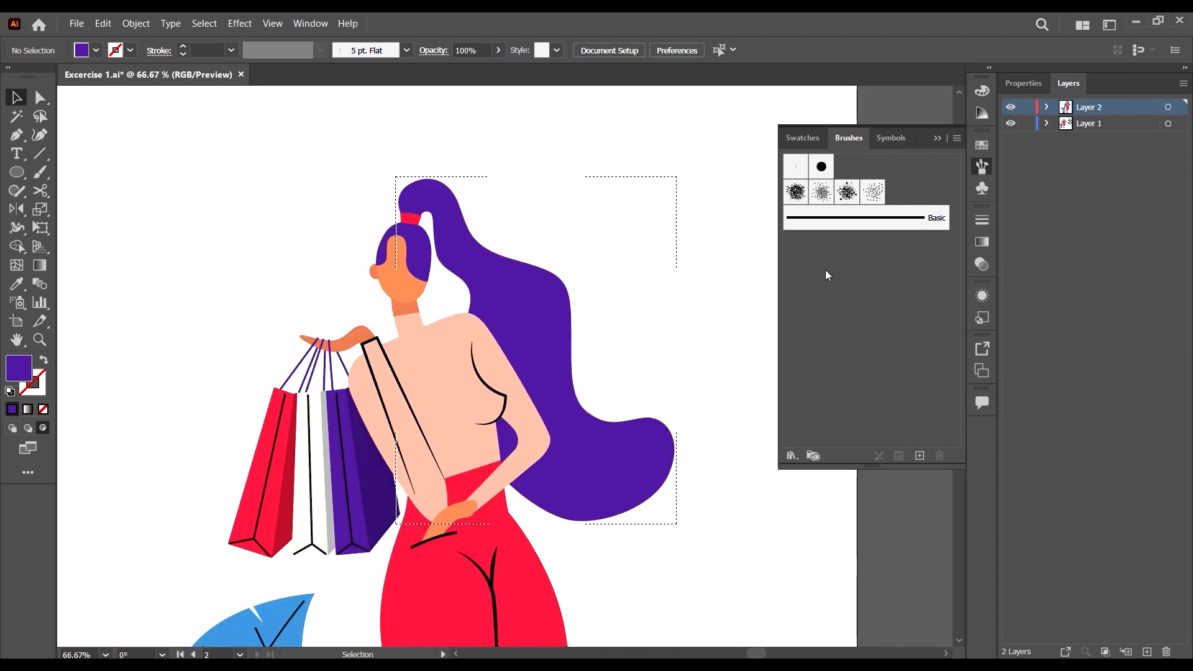
pyautogui.click(875, 194)
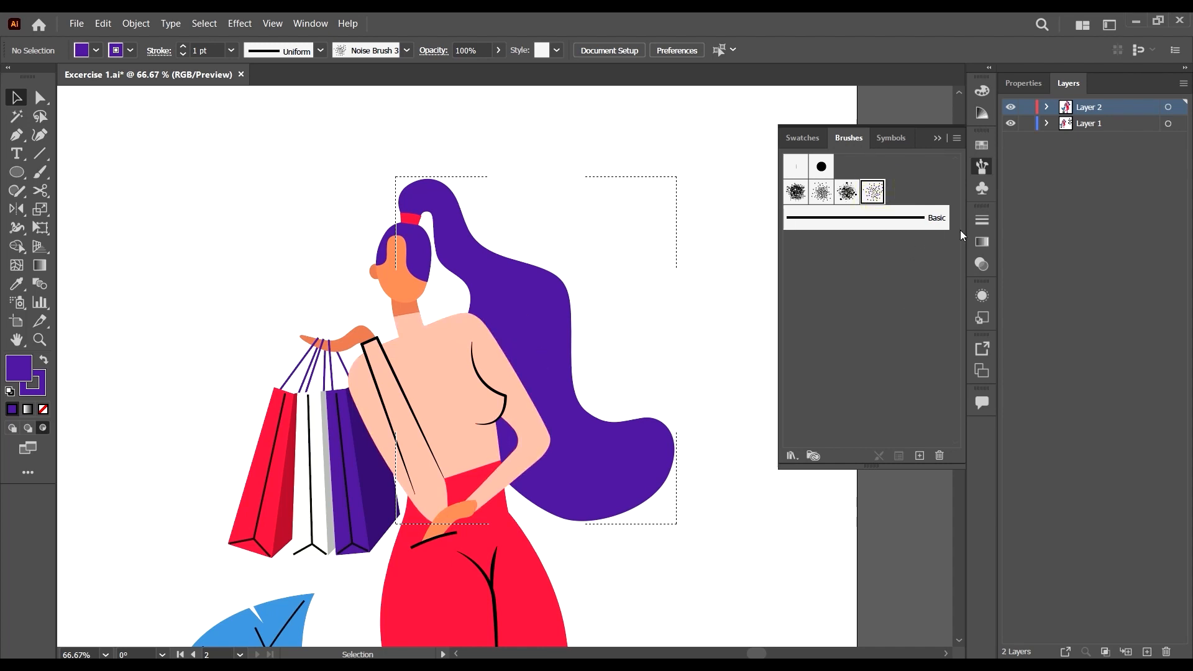
pyautogui.click(870, 196)
pyautogui.scroll(-4, 547, 345)
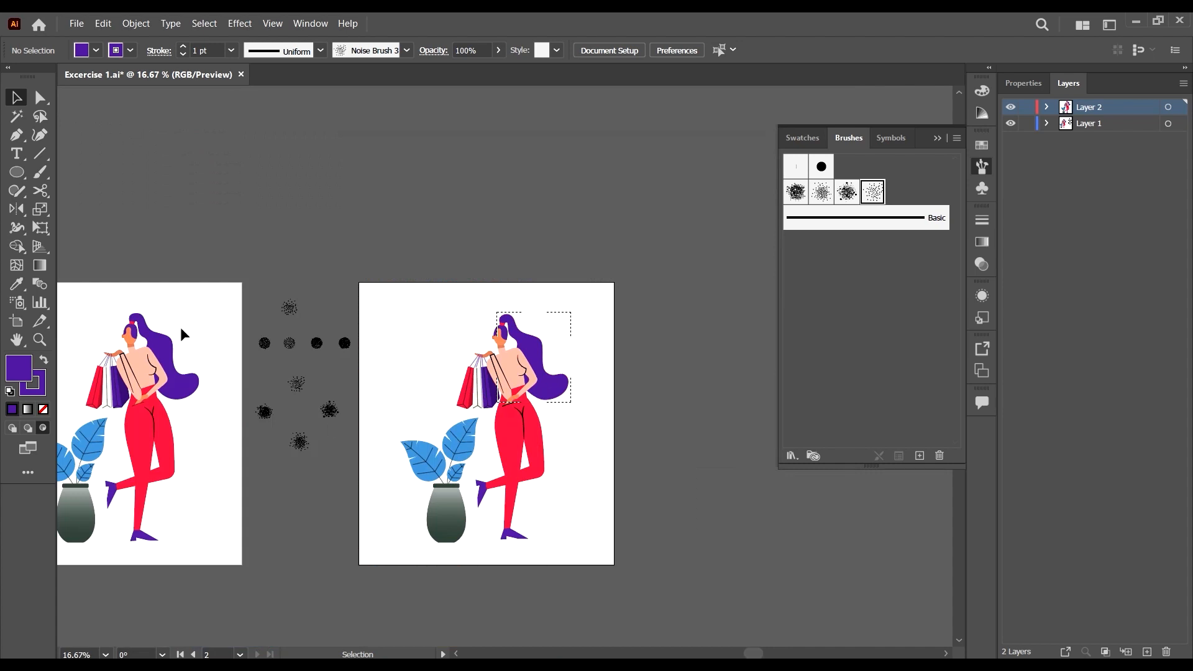
pyautogui.scroll(-2, 185, 285)
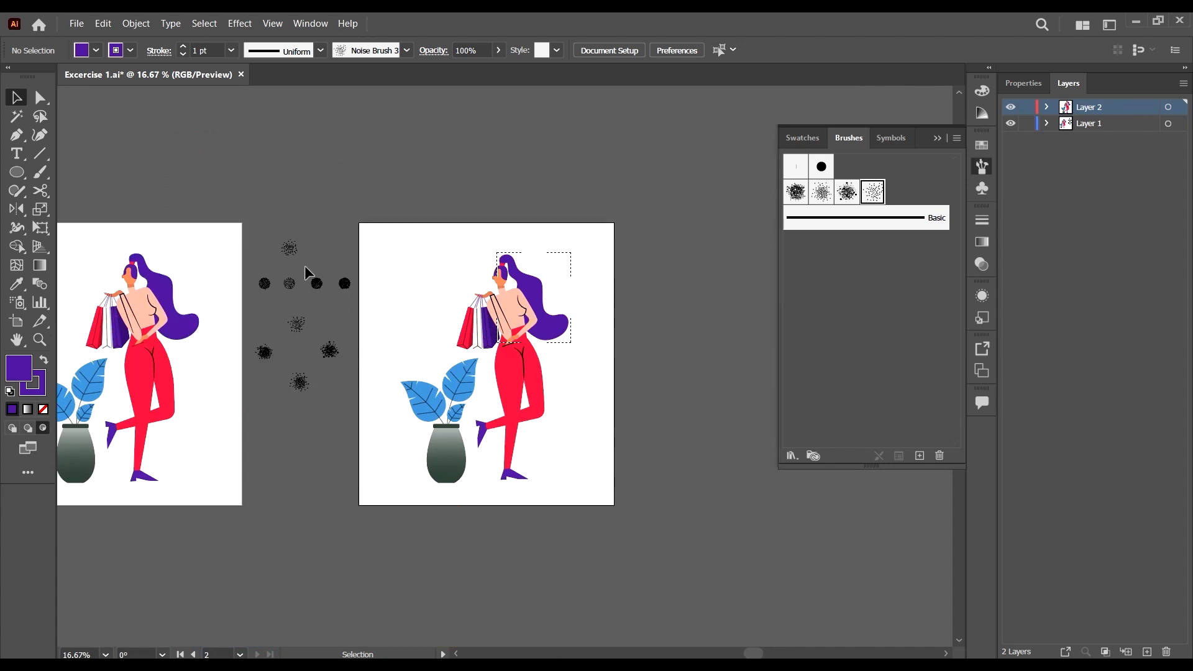
pyautogui.hscroll(1, 607, 299)
pyautogui.scroll(2, 502, 271)
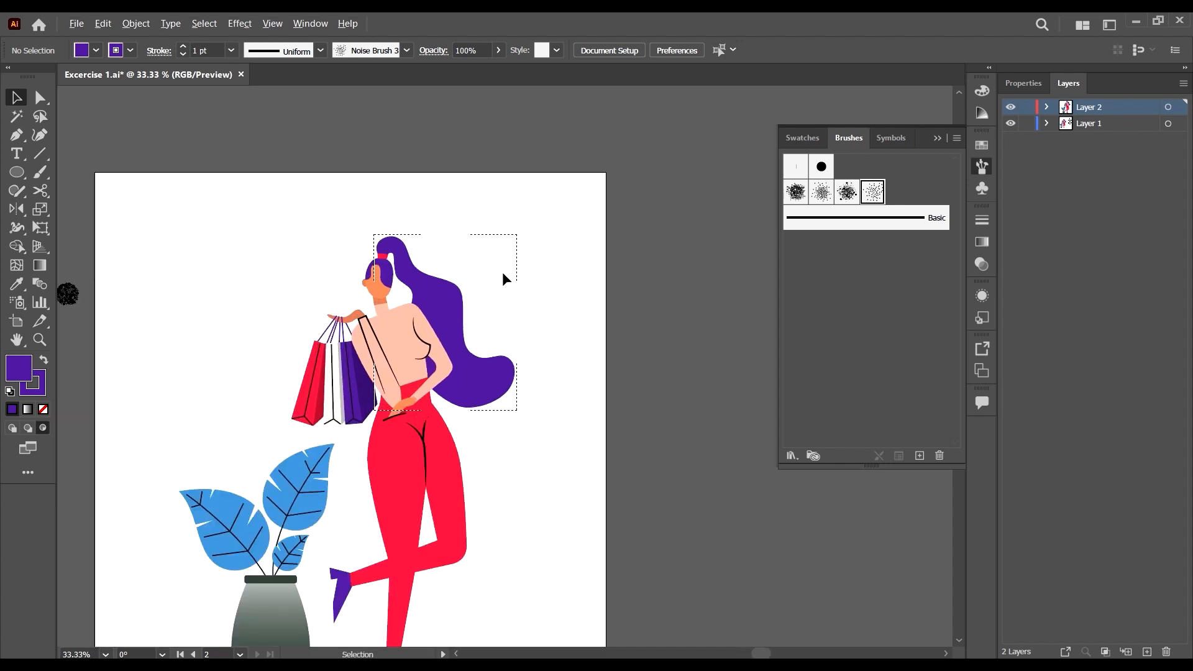
pyautogui.scroll(-2, 551, 298)
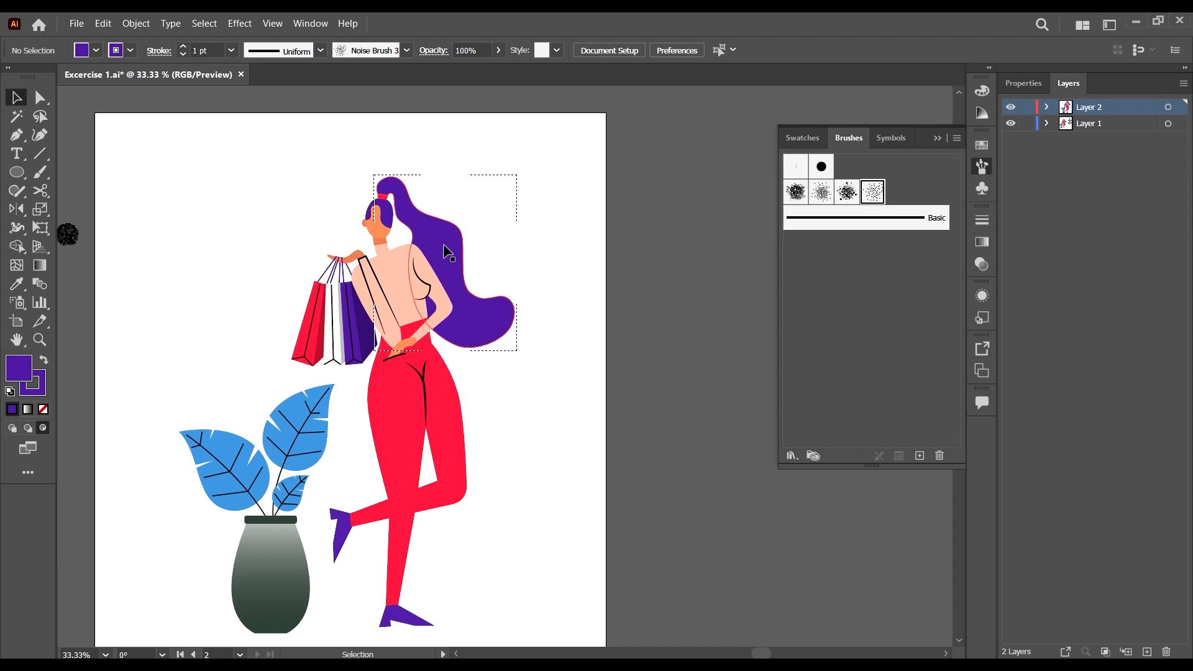
pyautogui.scroll(-1, 448, 251)
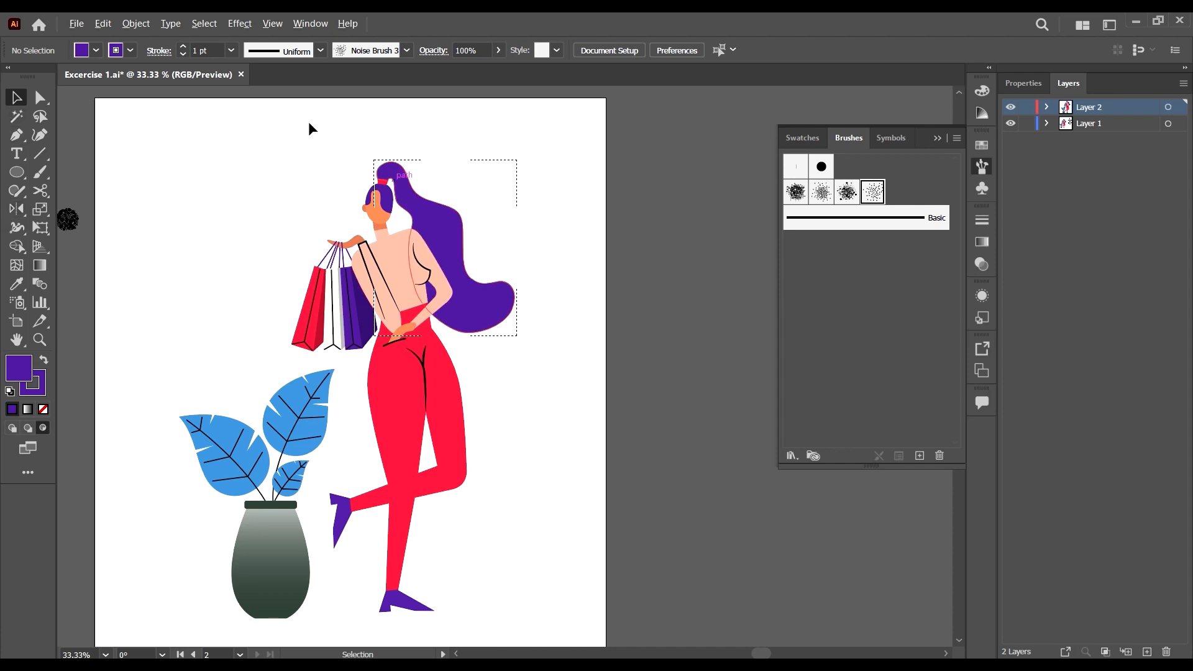
# Set no fill with a purple stroke, and activate the Paintbrush tool.
pyautogui.scroll(2, 514, 285)
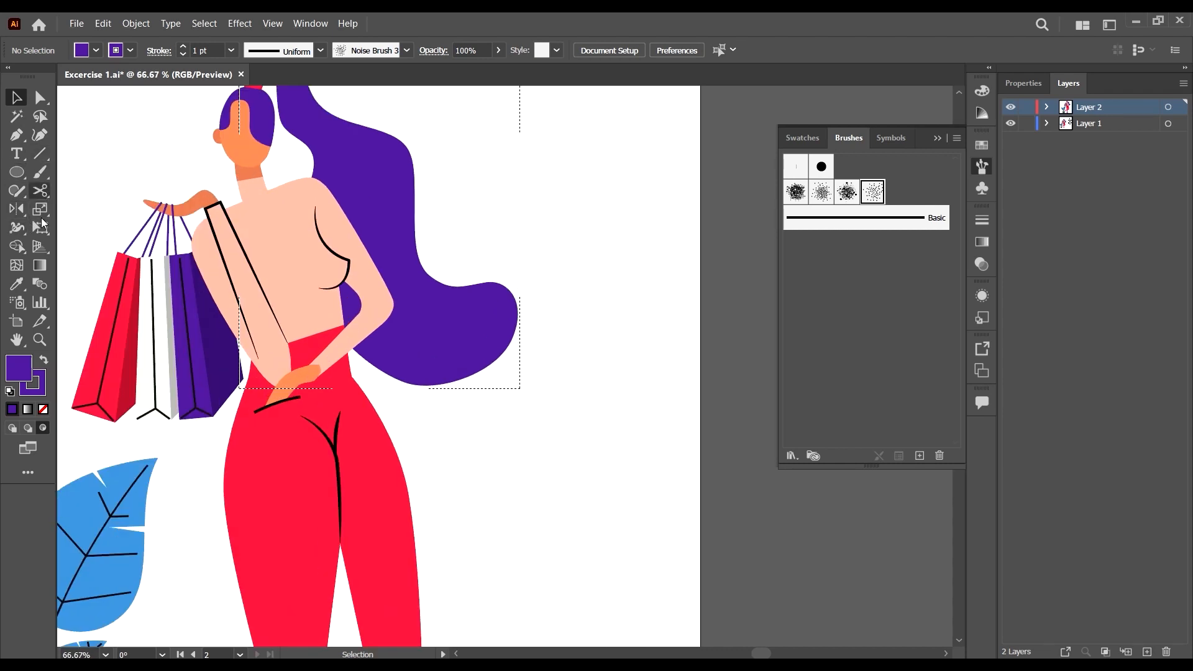
pyautogui.click(40, 172)
pyautogui.scroll(1, 87, 357)
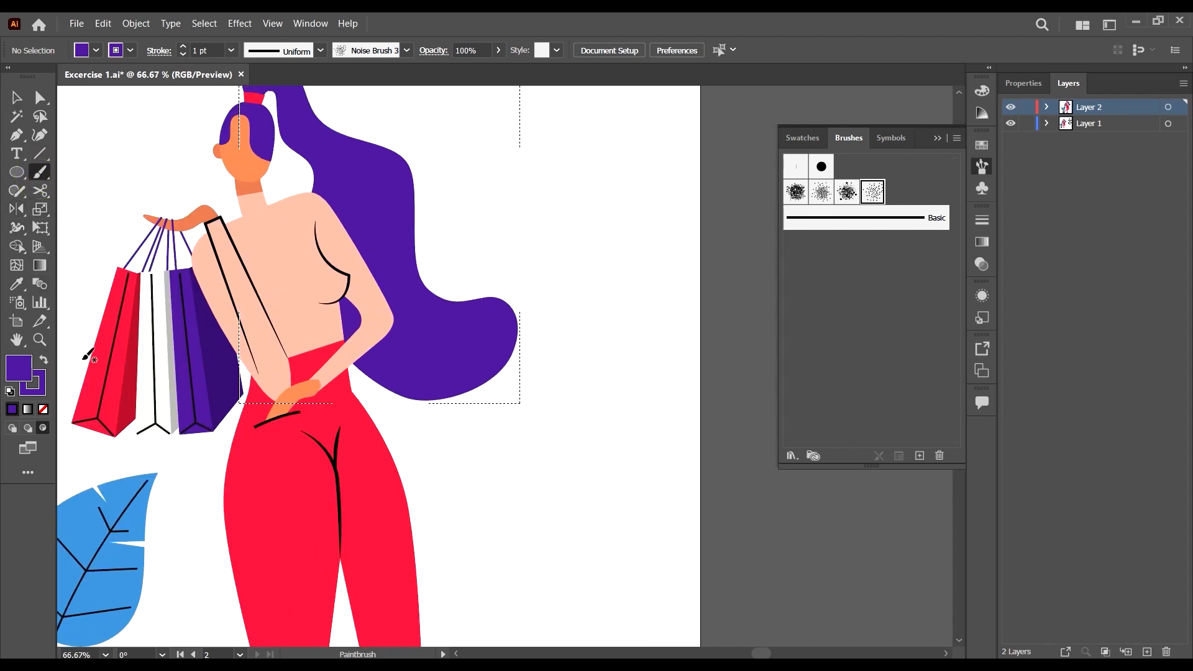
pyautogui.click(16, 284)
pyautogui.click(274, 342)
pyautogui.hotkey('shift', 'x')
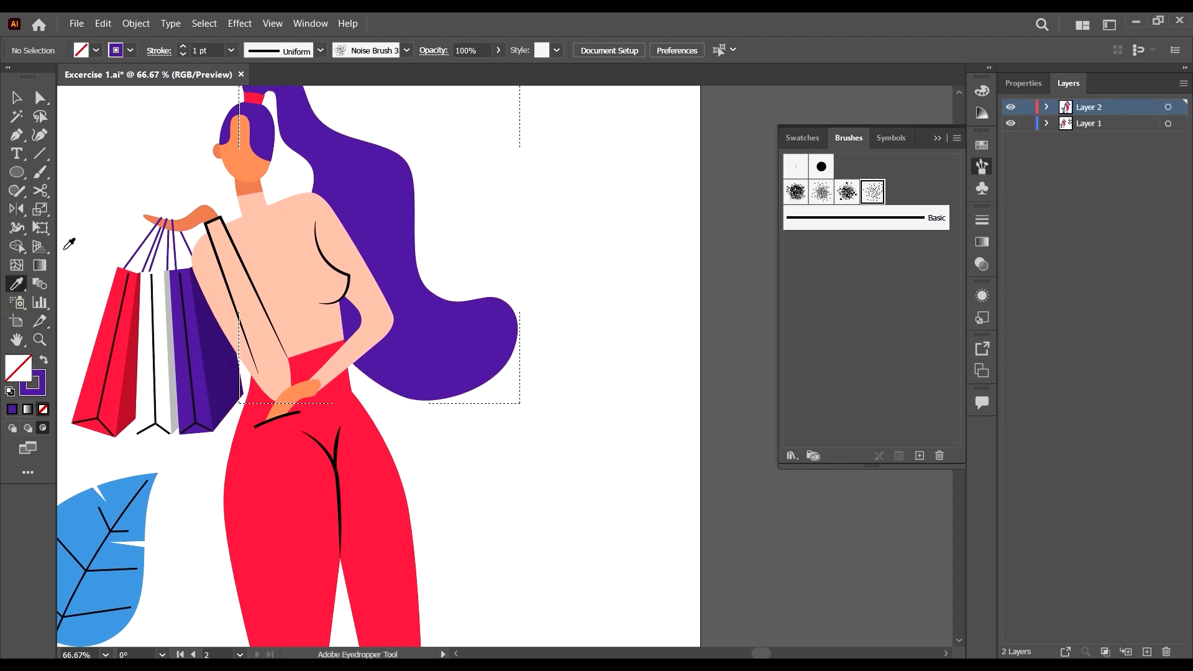
pyautogui.click(40, 173)
pyautogui.scroll(2, 332, 230)
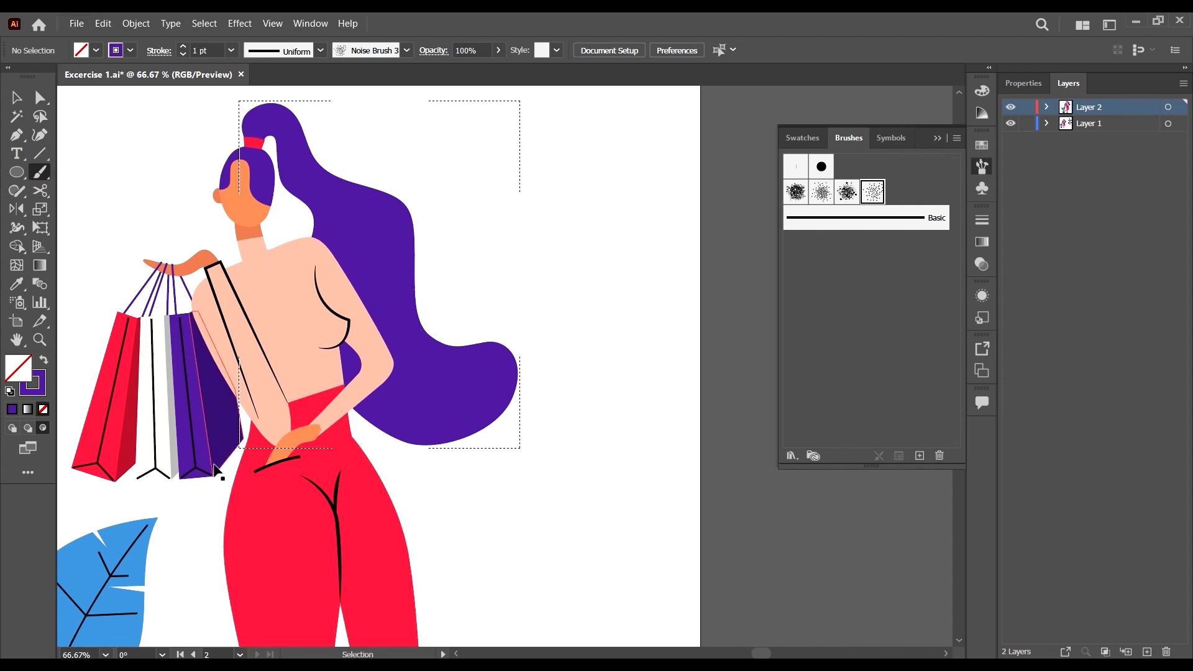
# Try noise strokes in stroke colour #4B218E across the lower end of the ponytail, and undo them.
pyautogui.doubleClick(32, 383)
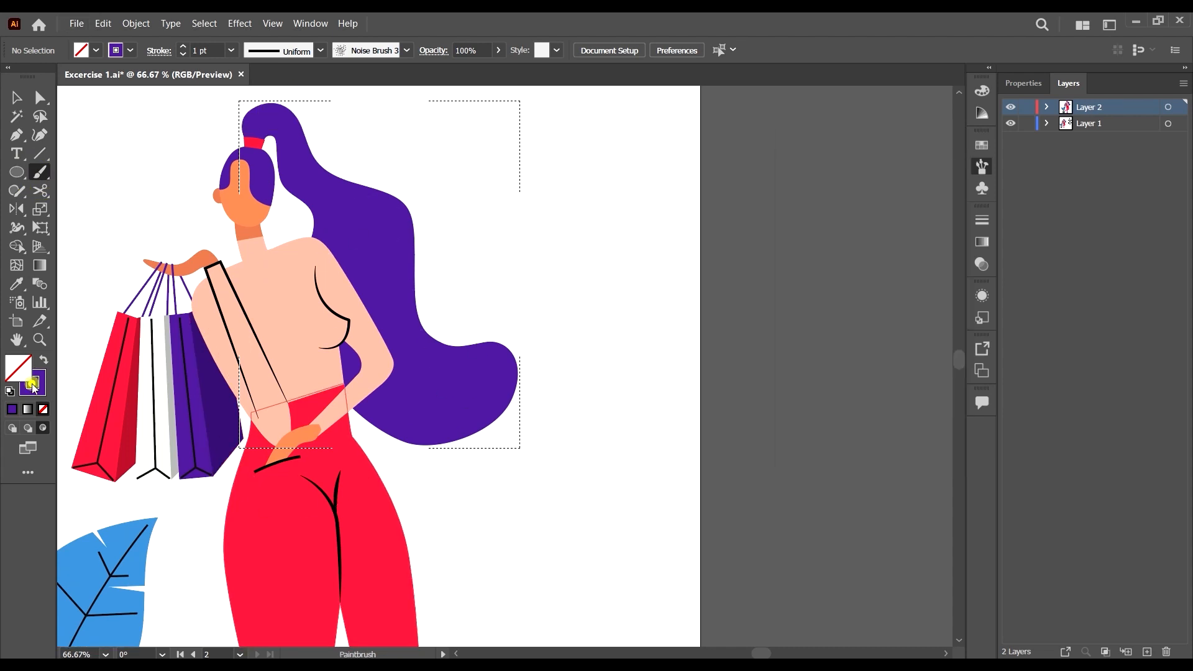
pyautogui.click(842, 364)
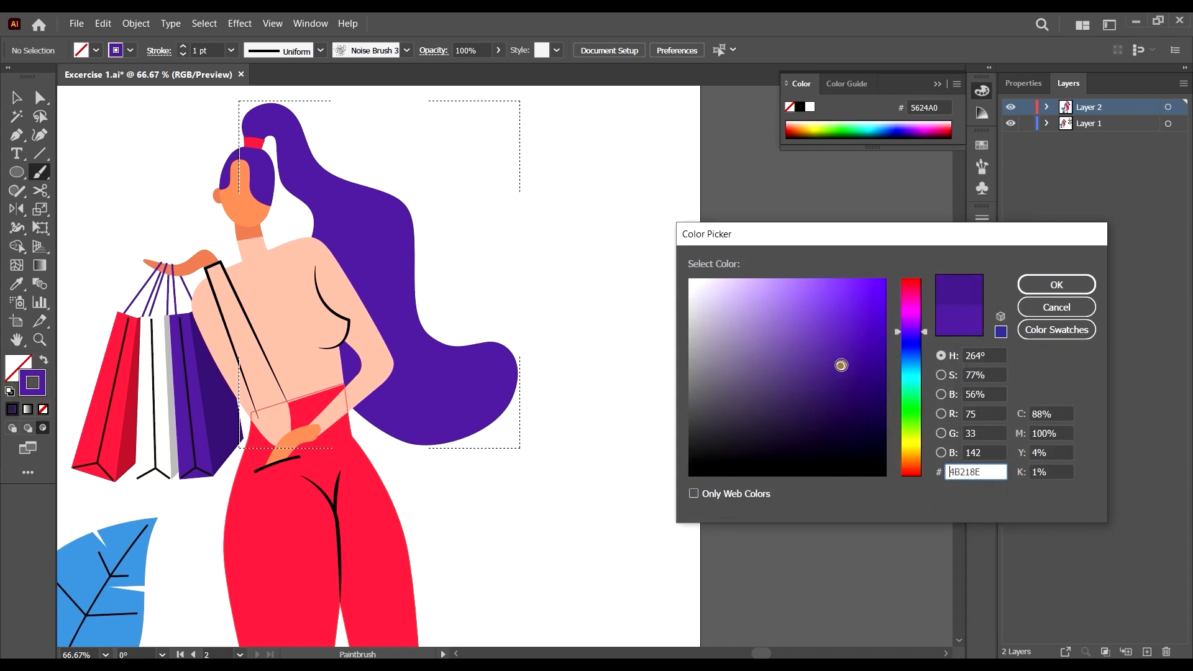
pyautogui.click(1056, 285)
pyautogui.moveTo(460, 377); pyautogui.dragTo(393, 429)
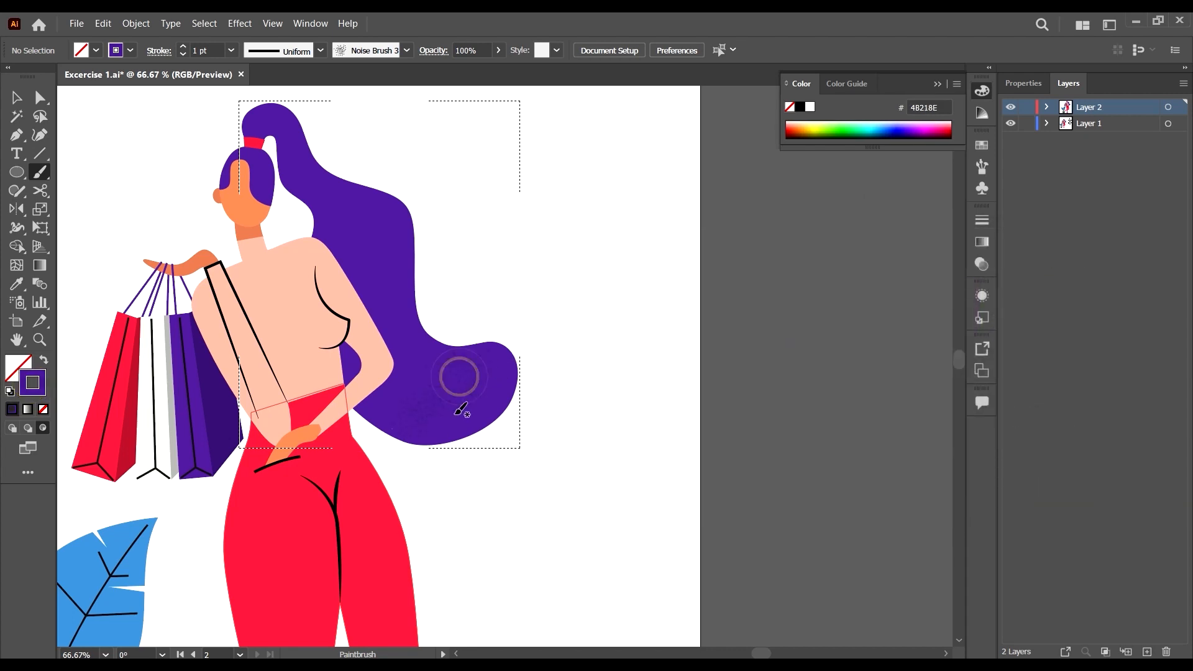
pyautogui.scroll(4, 460, 401)
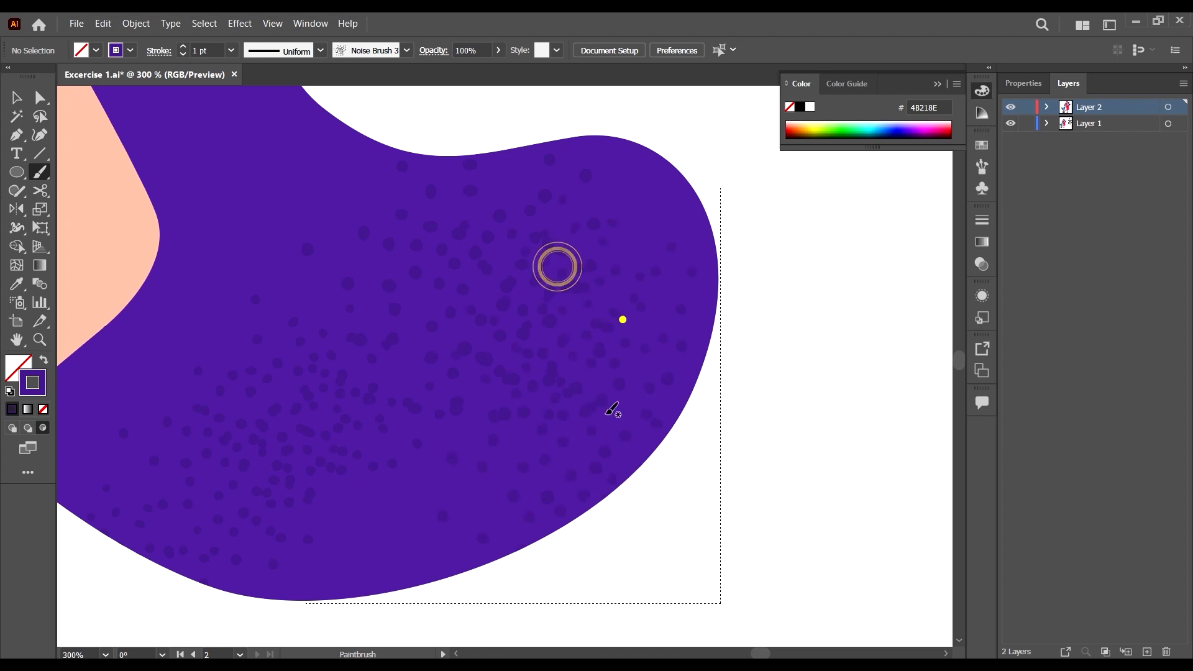
pyautogui.scroll(-2, 521, 361)
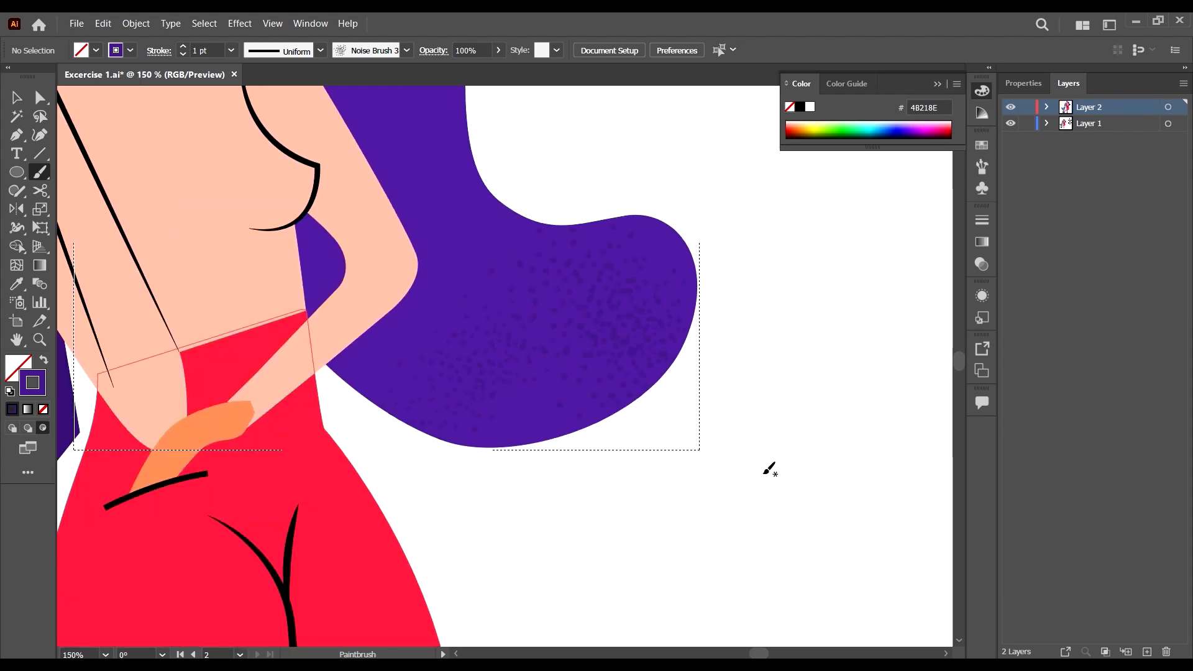
pyautogui.scroll(1, 698, 371)
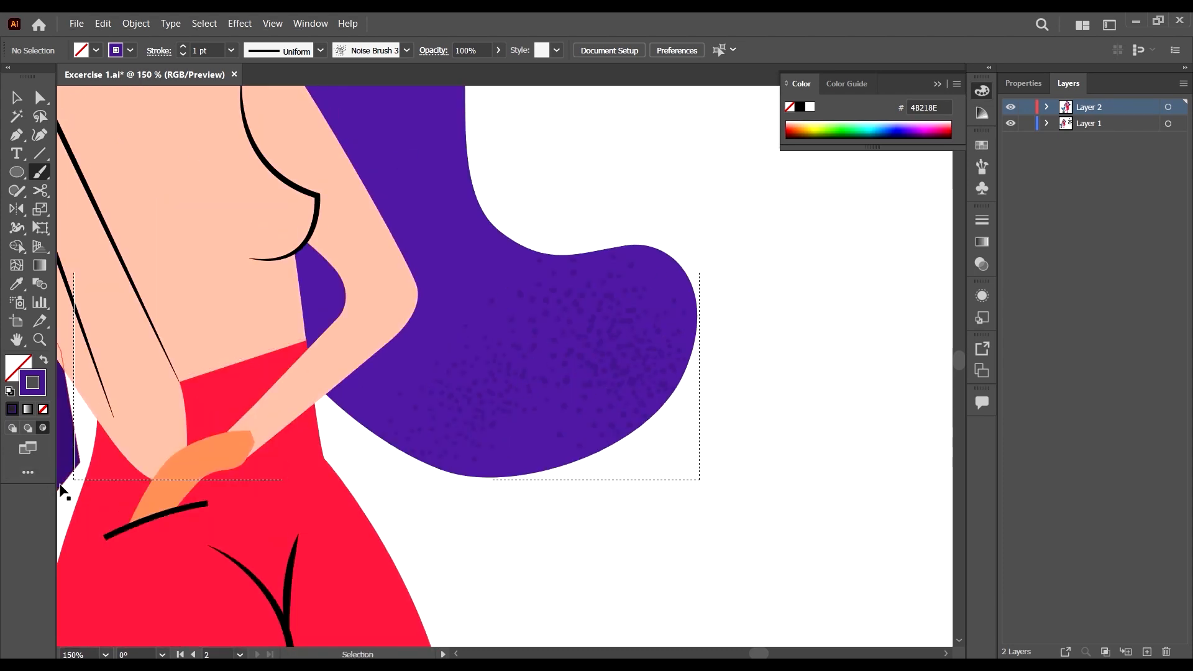
pyautogui.hotkey('ctrl', 'z')
# Set the brush's stroke colour to the darker purple #412082 and its stroke weight to 0.5 pt.
pyautogui.scroll(2, 517, 277)
pyautogui.scroll(-1, 539, 348)
pyautogui.scroll(1, 367, 345)
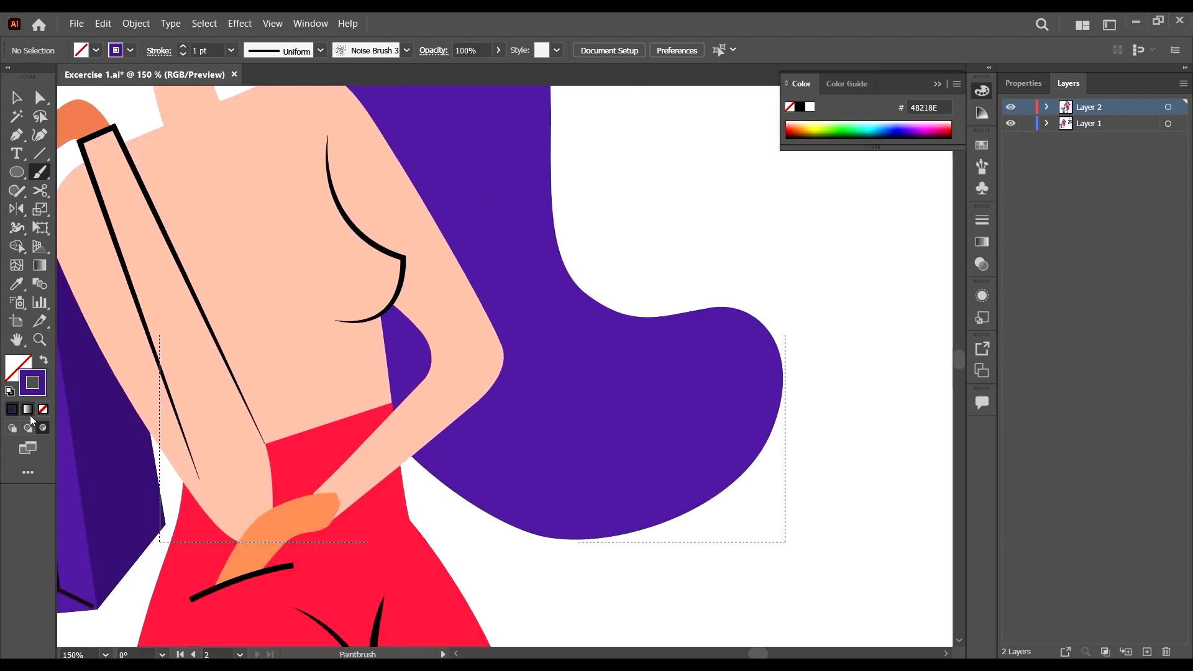
pyautogui.doubleClick(34, 386)
pyautogui.click(839, 367)
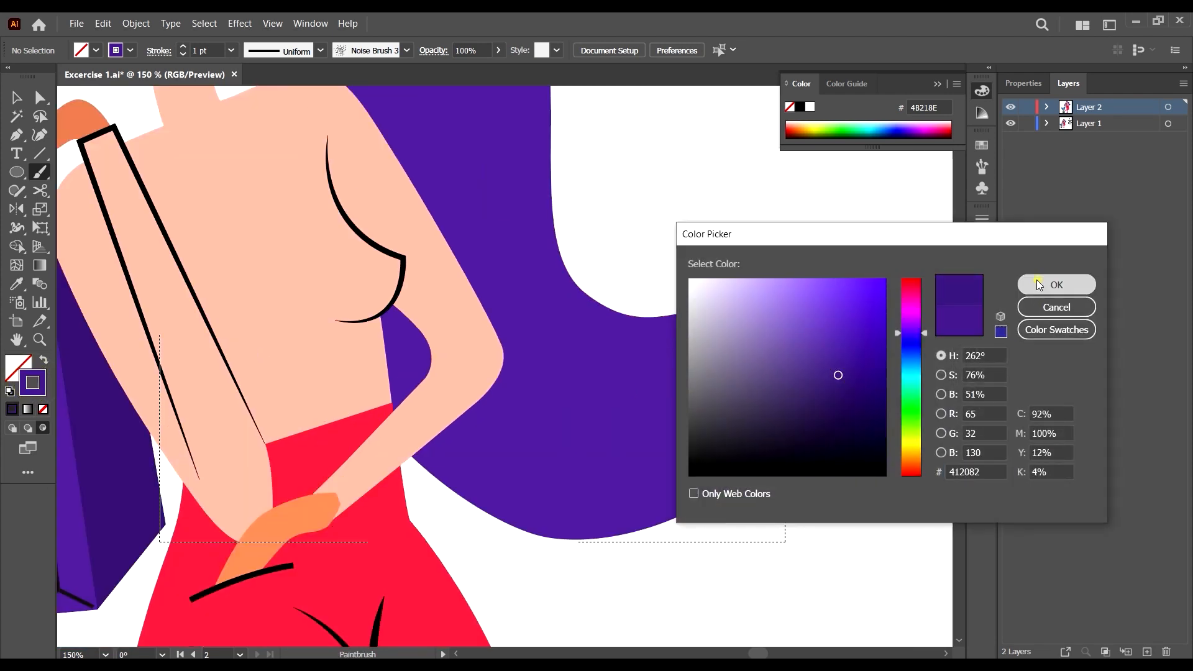
pyautogui.click(982, 284)
pyautogui.scroll(-2, 650, 275)
pyautogui.scroll(2, 696, 296)
pyautogui.scroll(1, 695, 295)
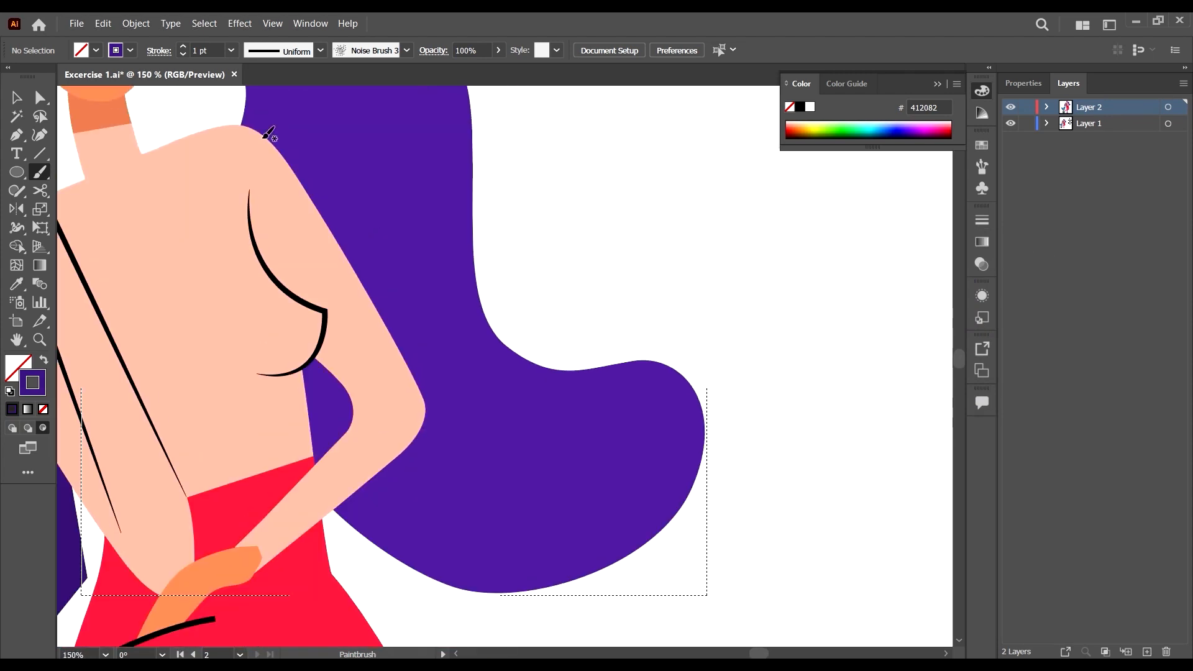
pyautogui.click(232, 51)
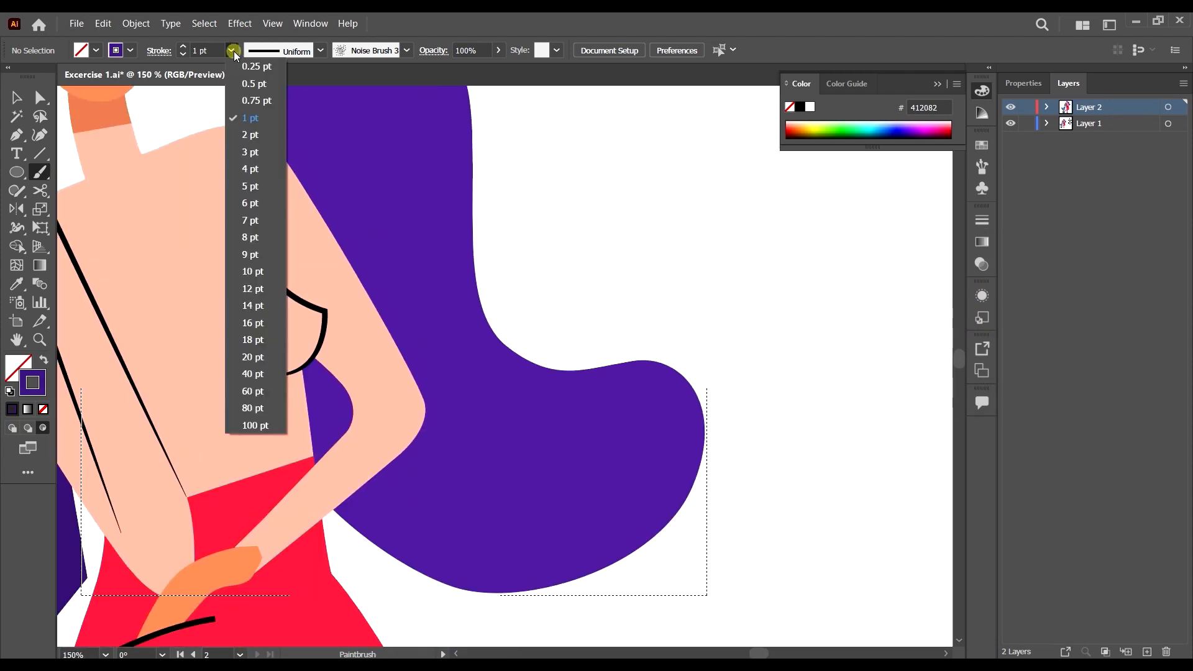
pyautogui.click(266, 82)
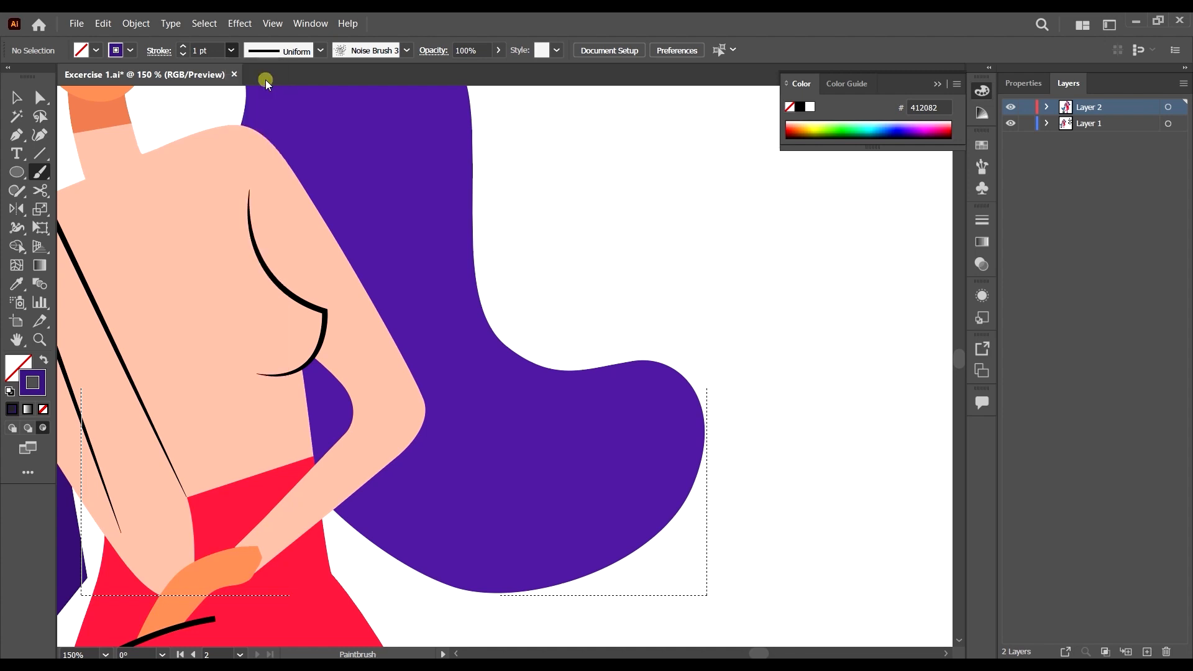
# Paint overlapping noise strokes along the outer and lower edges of the ponytail's curled end, undoing a stray stroke.
pyautogui.moveTo(554, 386)
pyautogui.mouseDown()
pyautogui.moveTo(843, 433)
pyautogui.moveTo(612, 425)
pyautogui.moveTo(619, 383)
pyautogui.moveTo(757, 481)
pyautogui.mouseUp()
pyautogui.moveTo(663, 374)
pyautogui.mouseDown()
pyautogui.moveTo(711, 566)
pyautogui.moveTo(564, 612)
pyautogui.mouseUp()
pyautogui.moveTo(665, 418); pyautogui.dragTo(519, 567)
pyautogui.moveTo(687, 393); pyautogui.dragTo(566, 481)
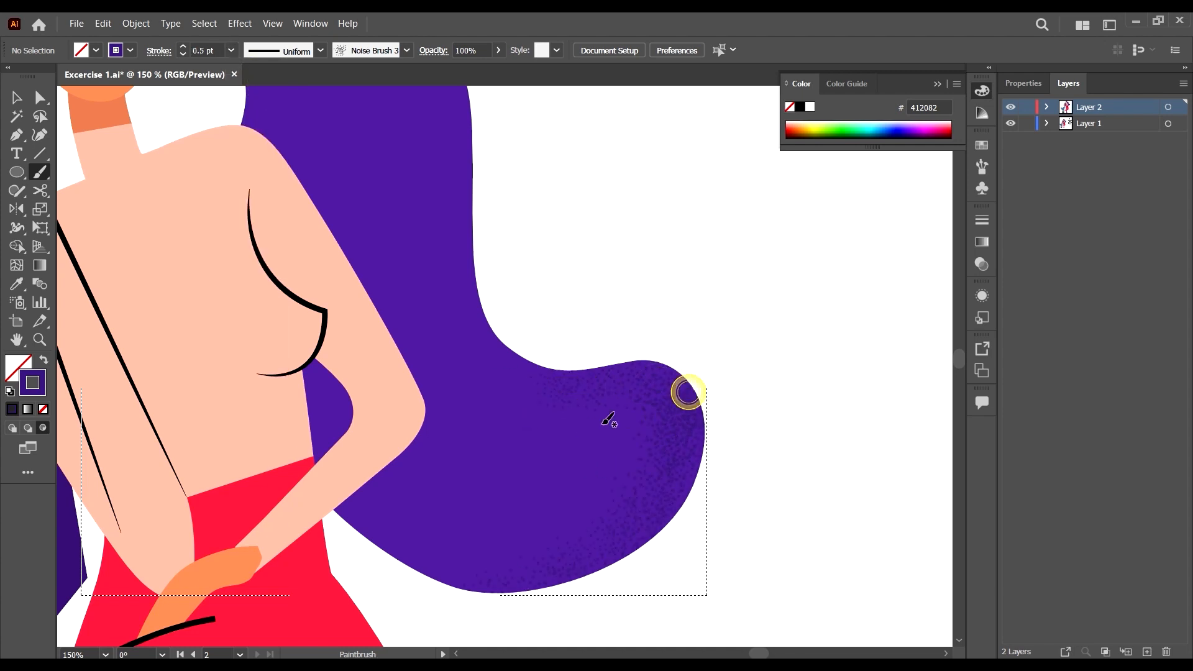
pyautogui.moveTo(685, 428); pyautogui.dragTo(523, 636)
pyautogui.press('ctrl')
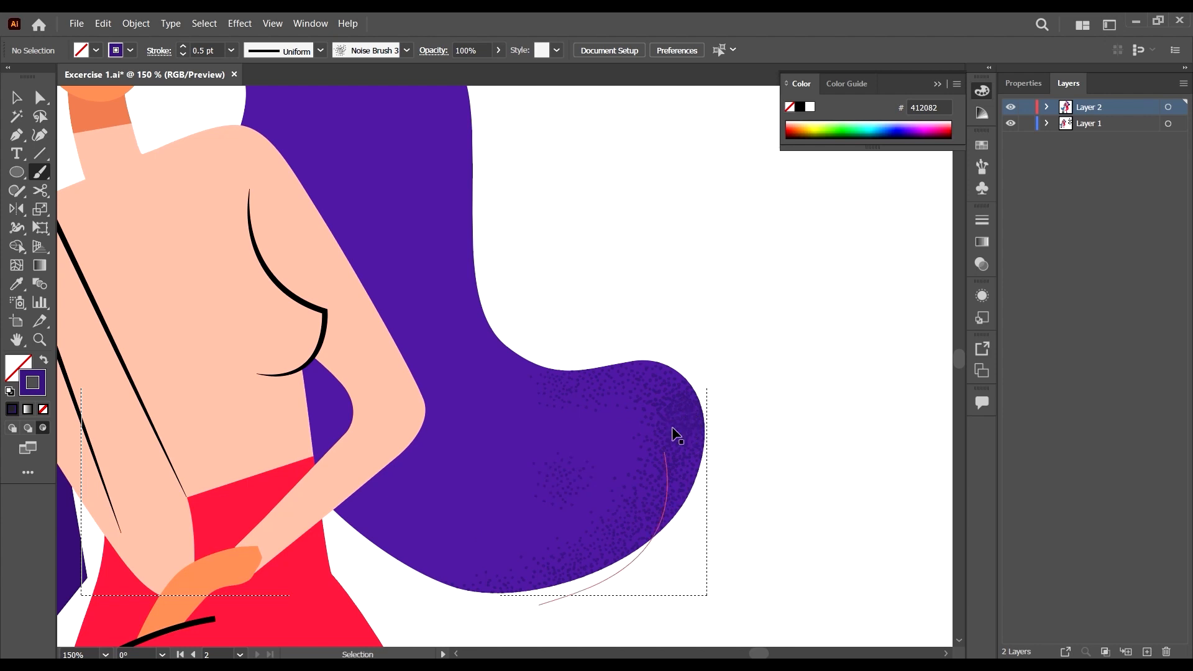
pyautogui.hotkey('ctrl', 'z')
pyautogui.moveTo(682, 454)
pyautogui.mouseDown()
pyautogui.moveTo(677, 513)
pyautogui.moveTo(540, 570)
pyautogui.mouseUp()
pyautogui.moveTo(663, 487)
pyautogui.mouseDown()
pyautogui.moveTo(355, 559)
pyautogui.moveTo(536, 545)
pyautogui.moveTo(460, 569)
pyautogui.mouseUp()
# Paint noise shading from the curled end up the ponytail's outer edge, undoing and repainting the upper stroke.
pyautogui.moveTo(692, 410)
pyautogui.mouseDown()
pyautogui.moveTo(581, 335)
pyautogui.moveTo(343, 274)
pyautogui.mouseUp()
pyautogui.press('ctrl')
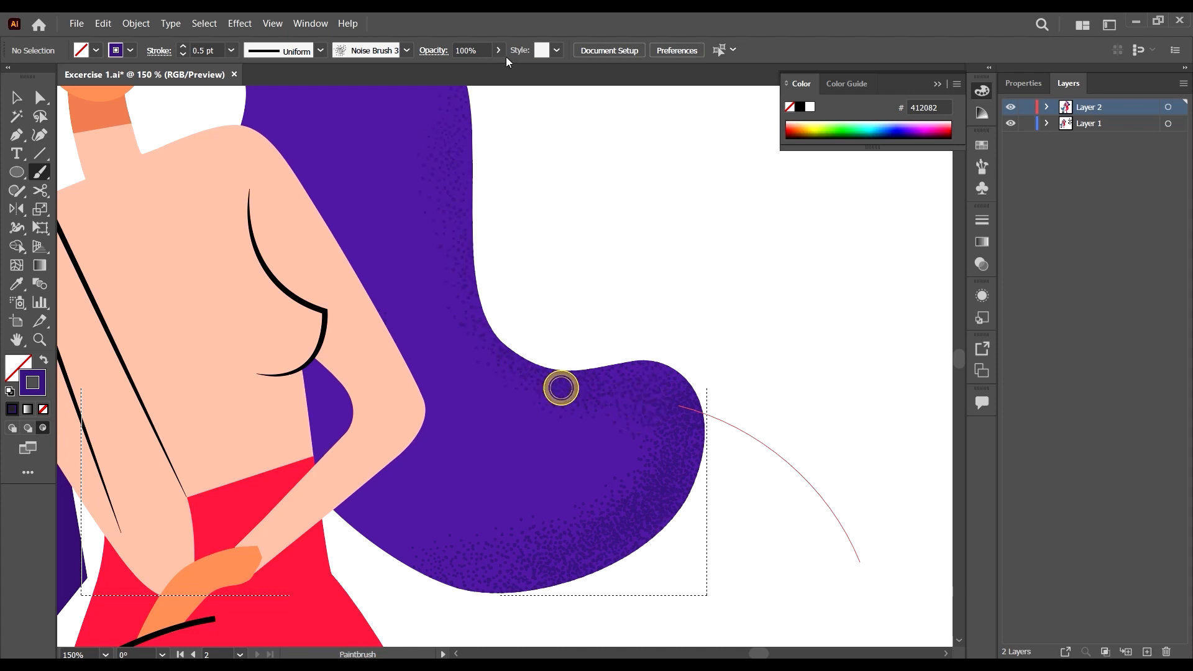
pyautogui.scroll(3, 557, 364)
pyautogui.scroll(2, 552, 336)
pyautogui.scroll(4, 349, 267)
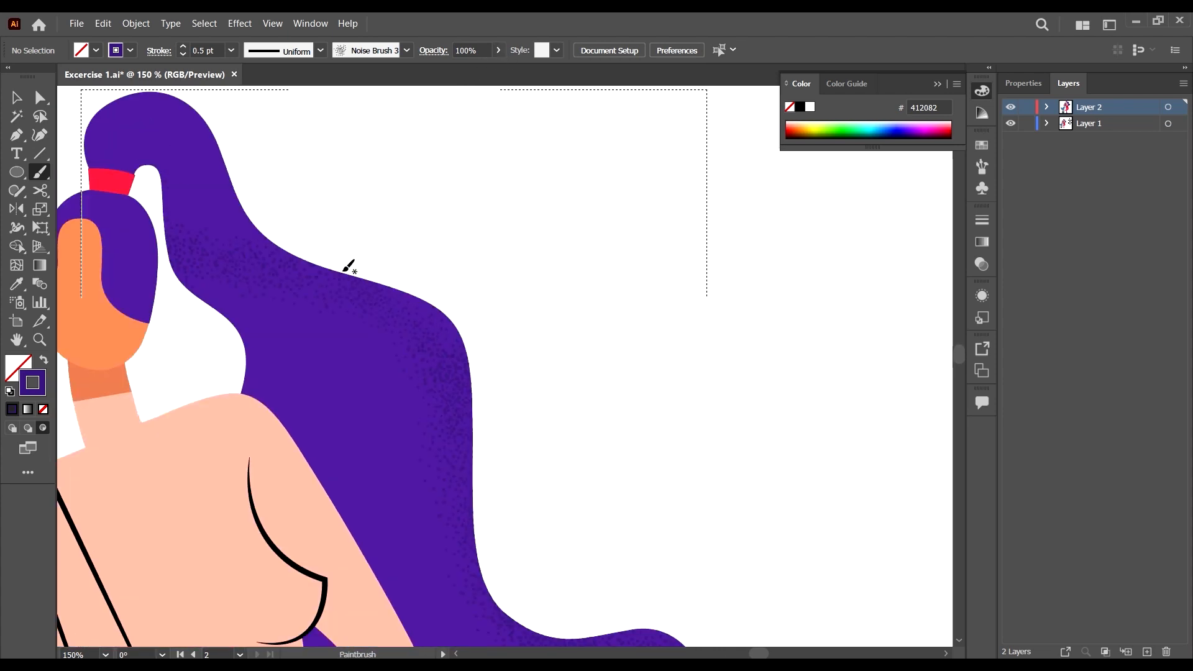
pyautogui.hotkey('ctrl', 'z')
pyautogui.moveTo(445, 503); pyautogui.dragTo(215, 133)
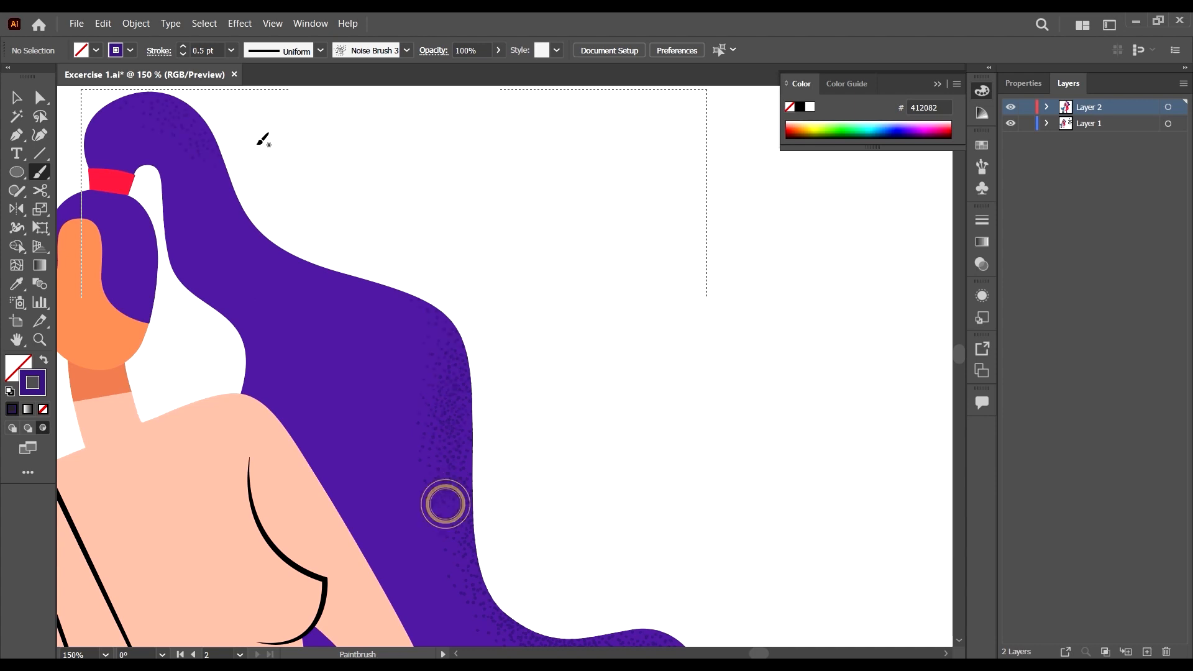
# Paint noise shading over the top of the ponytail and down its upper outer edge to the bend.
pyautogui.moveTo(434, 370)
pyautogui.mouseDown()
pyautogui.moveTo(362, 292)
pyautogui.moveTo(237, 218)
pyautogui.moveTo(227, 171)
pyautogui.moveTo(161, 164)
pyautogui.moveTo(83, 225)
pyautogui.mouseUp()
pyautogui.scroll(1, 226, 172)
pyautogui.moveTo(114, 164)
pyautogui.mouseDown()
pyautogui.moveTo(89, 232)
pyautogui.moveTo(93, 162)
pyautogui.moveTo(79, 210)
pyautogui.moveTo(330, 138)
pyautogui.mouseUp()
pyautogui.moveTo(120, 166)
pyautogui.mouseDown()
pyautogui.moveTo(189, 157)
pyautogui.moveTo(229, 191)
pyautogui.moveTo(251, 253)
pyautogui.moveTo(426, 381)
pyautogui.mouseUp()
pyautogui.moveTo(295, 311); pyautogui.dragTo(499, 386)
pyautogui.moveTo(374, 343); pyautogui.dragTo(474, 437)
# Darken the ponytail's outer edge with more noise strokes from the upper bend down to the curled end.
pyautogui.moveTo(436, 379); pyautogui.dragTo(447, 449)
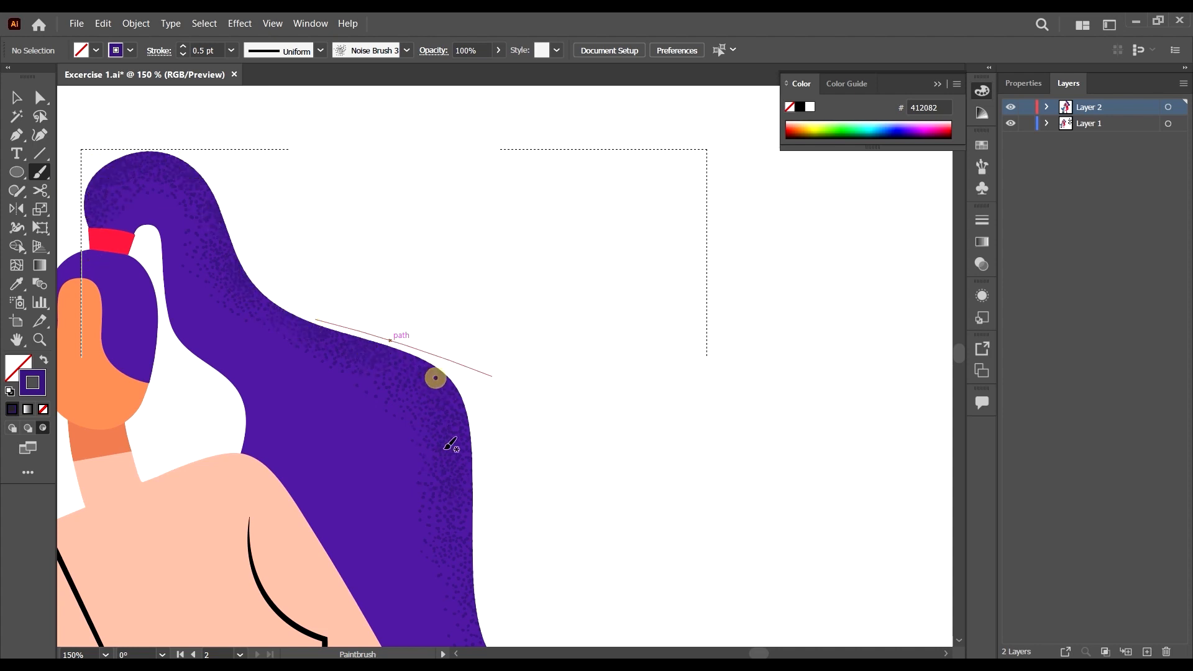
pyautogui.moveTo(440, 407); pyautogui.dragTo(448, 568)
pyautogui.scroll(-7, 469, 386)
pyautogui.moveTo(459, 382)
pyautogui.mouseDown()
pyautogui.moveTo(446, 436)
pyautogui.moveTo(473, 518)
pyautogui.moveTo(551, 592)
pyautogui.mouseUp()
pyautogui.moveTo(462, 522); pyautogui.dragTo(663, 586)
pyautogui.scroll(-6, 650, 557)
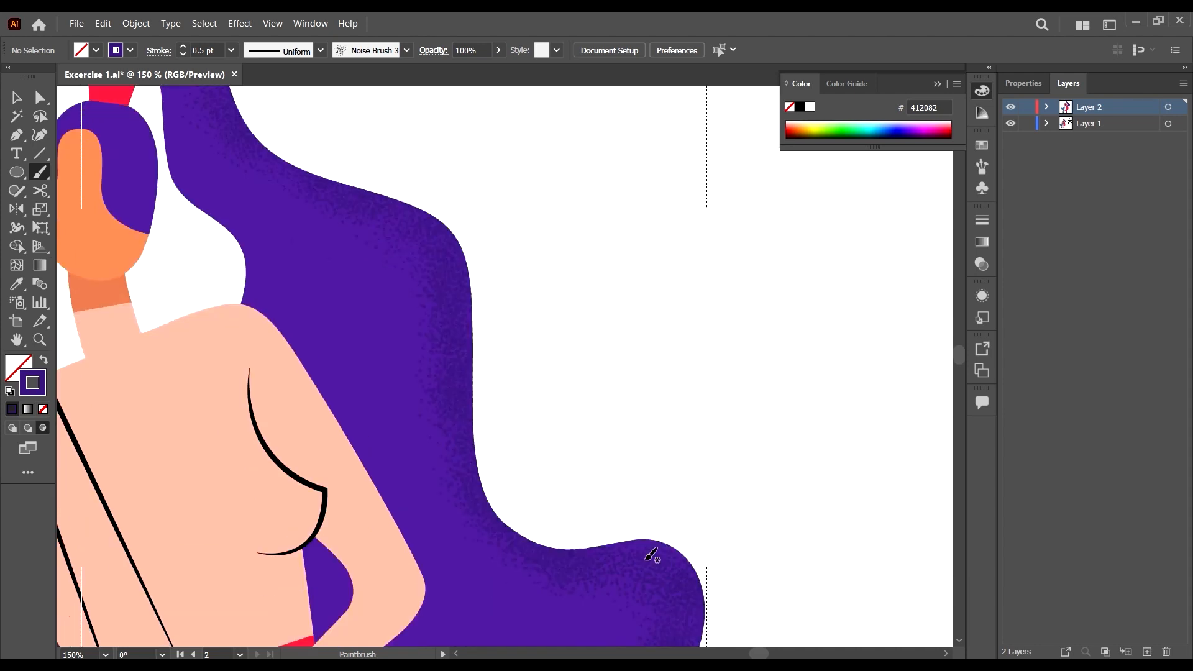
# Paint short overlapping noise strokes over the upper edge and rounded tip of the ponytail's curled end.
pyautogui.moveTo(577, 522); pyautogui.dragTo(697, 499)
pyautogui.moveTo(647, 510); pyautogui.dragTo(717, 546)
pyautogui.moveTo(655, 497); pyautogui.dragTo(696, 545)
pyautogui.moveTo(629, 494); pyautogui.dragTo(653, 600)
pyautogui.moveTo(652, 499); pyautogui.dragTo(667, 554)
# Paint noise shading along the curled end's outer and lower edge toward the woman's arm.
pyautogui.scroll(-9, 674, 549)
pyautogui.click(680, 429)
pyautogui.click(610, 541)
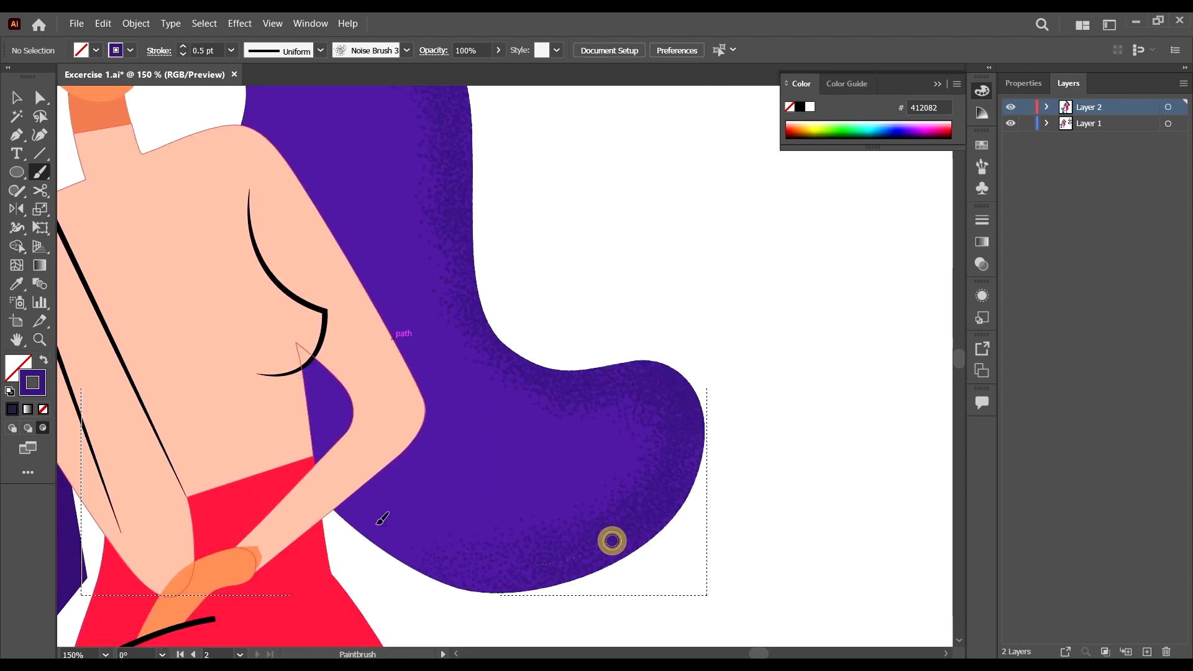
pyautogui.click(421, 558)
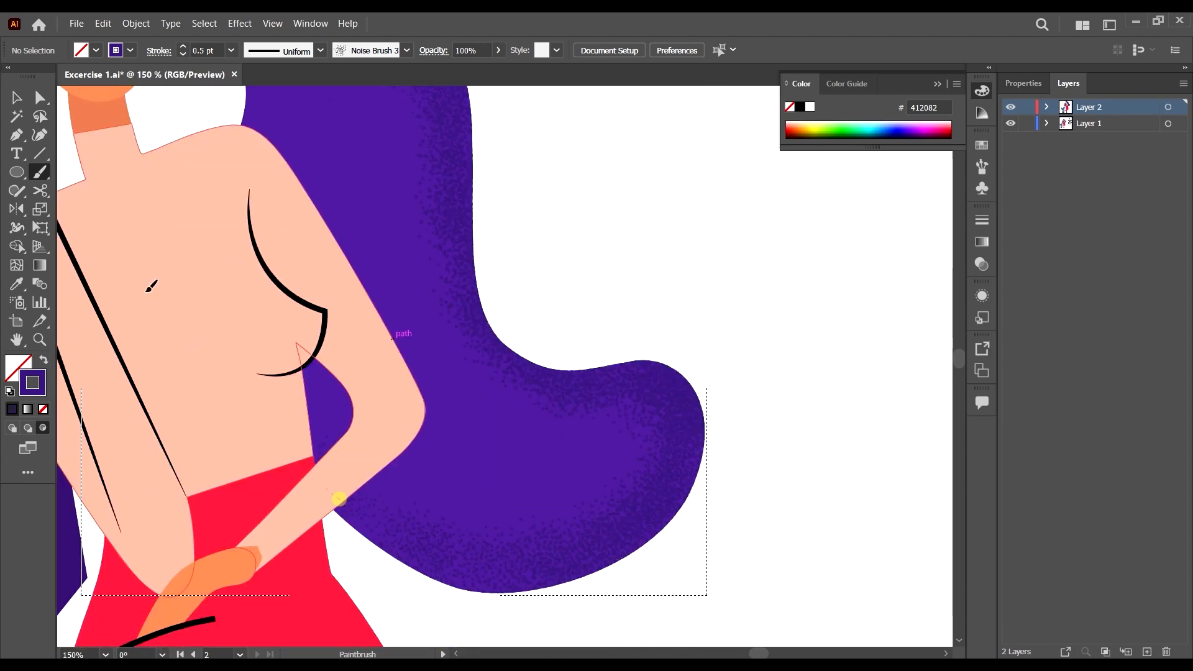
pyautogui.scroll(-2, 714, 442)
pyautogui.scroll(2, 700, 392)
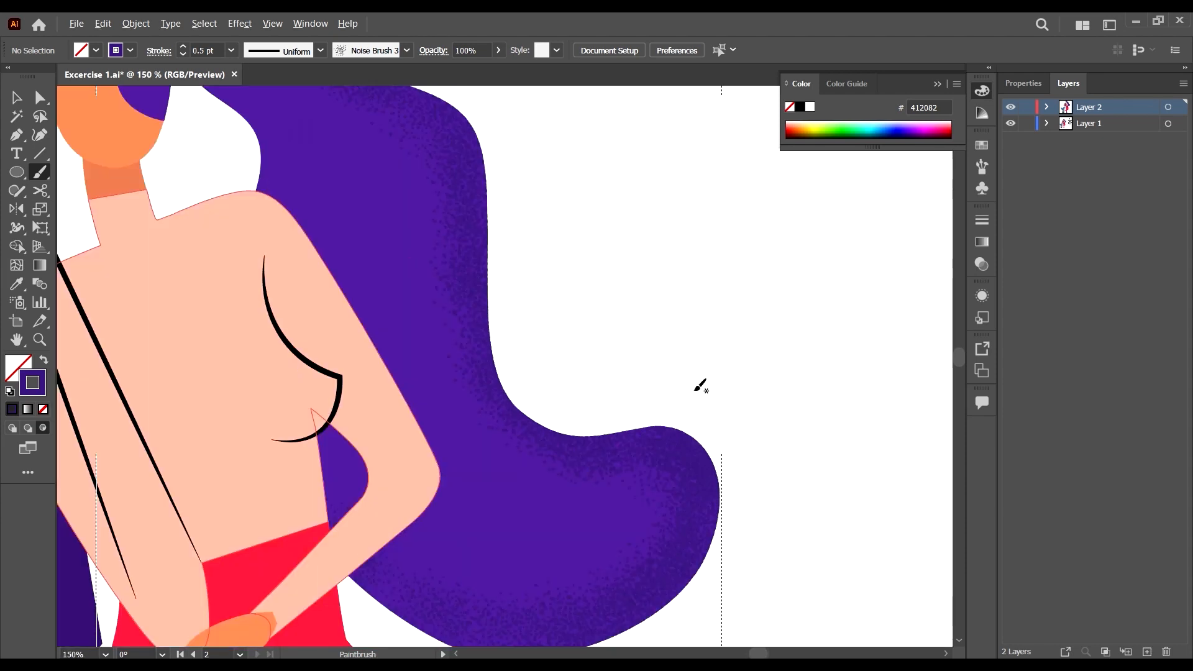
# Switch to Noise Brush 2 and paint coarser grain over the tip and lower edge of the ponytail's curled end.
pyautogui.click(985, 165)
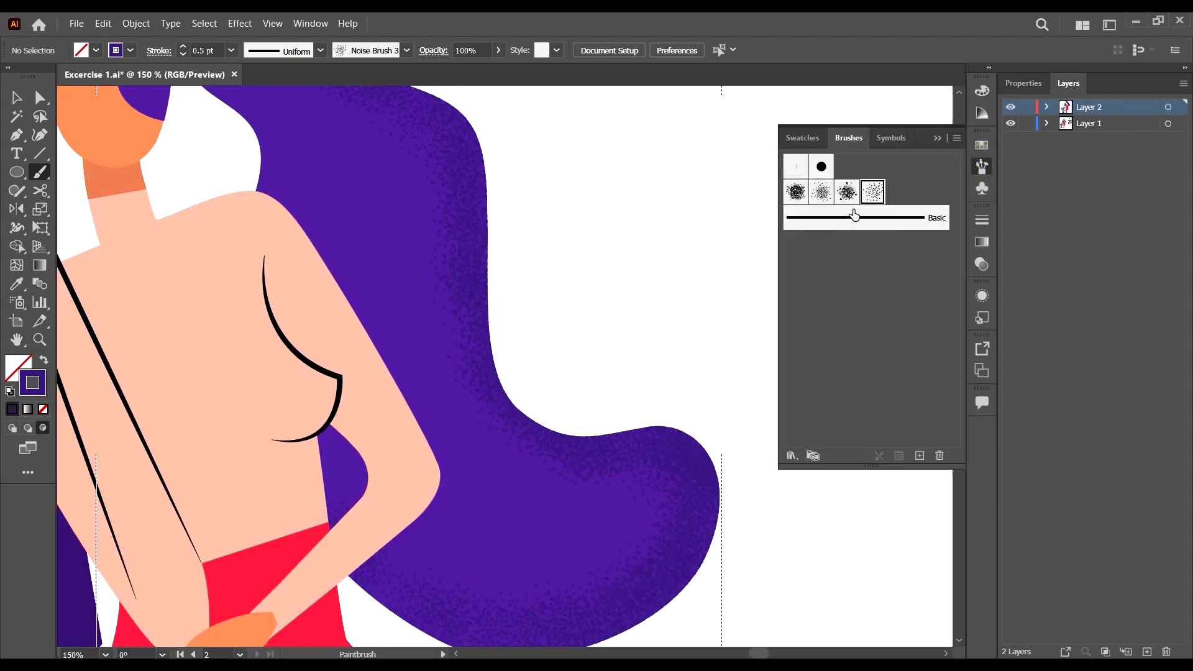
pyautogui.click(847, 193)
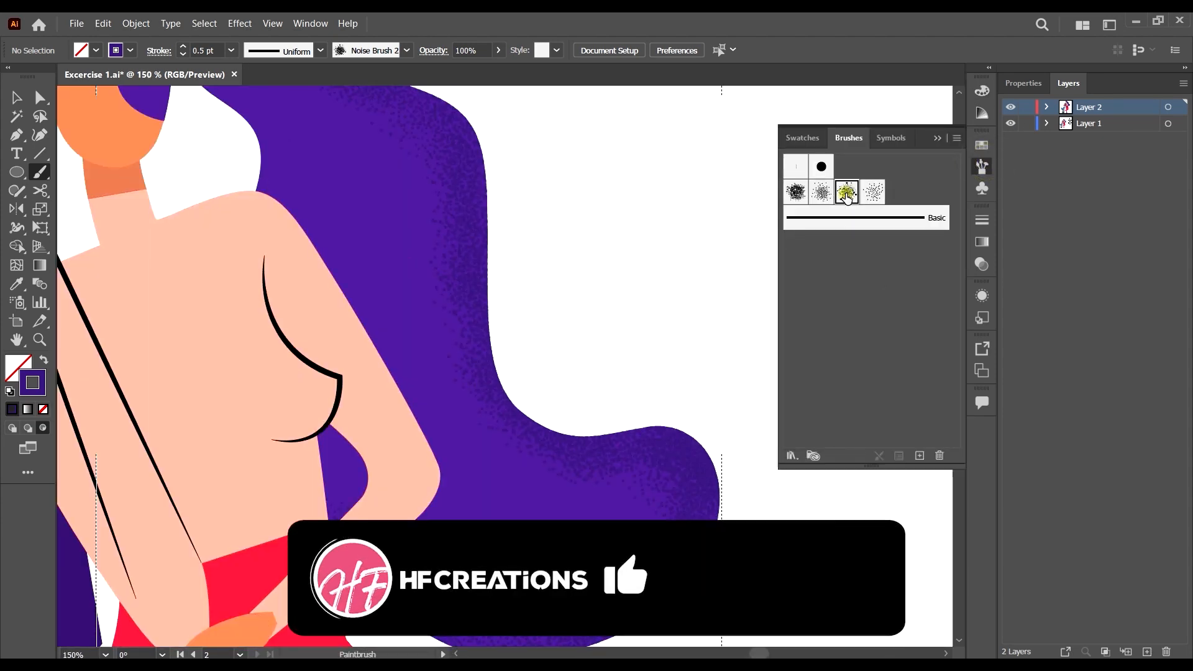
pyautogui.scroll(-1, 440, 292)
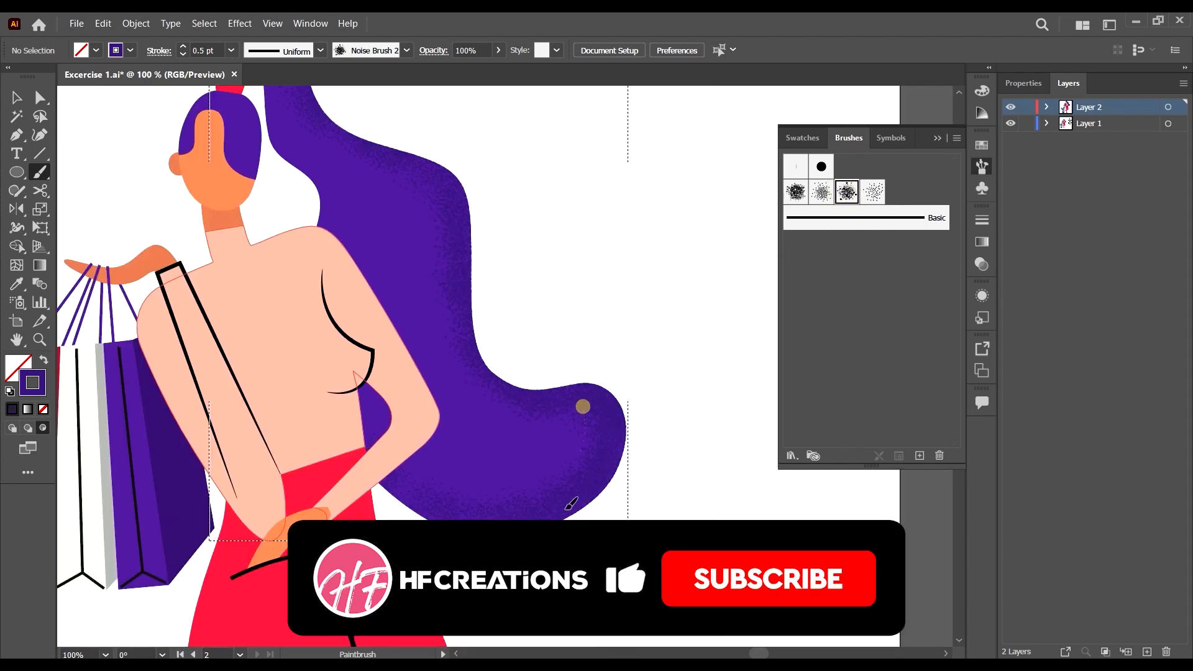
pyautogui.scroll(2, 624, 442)
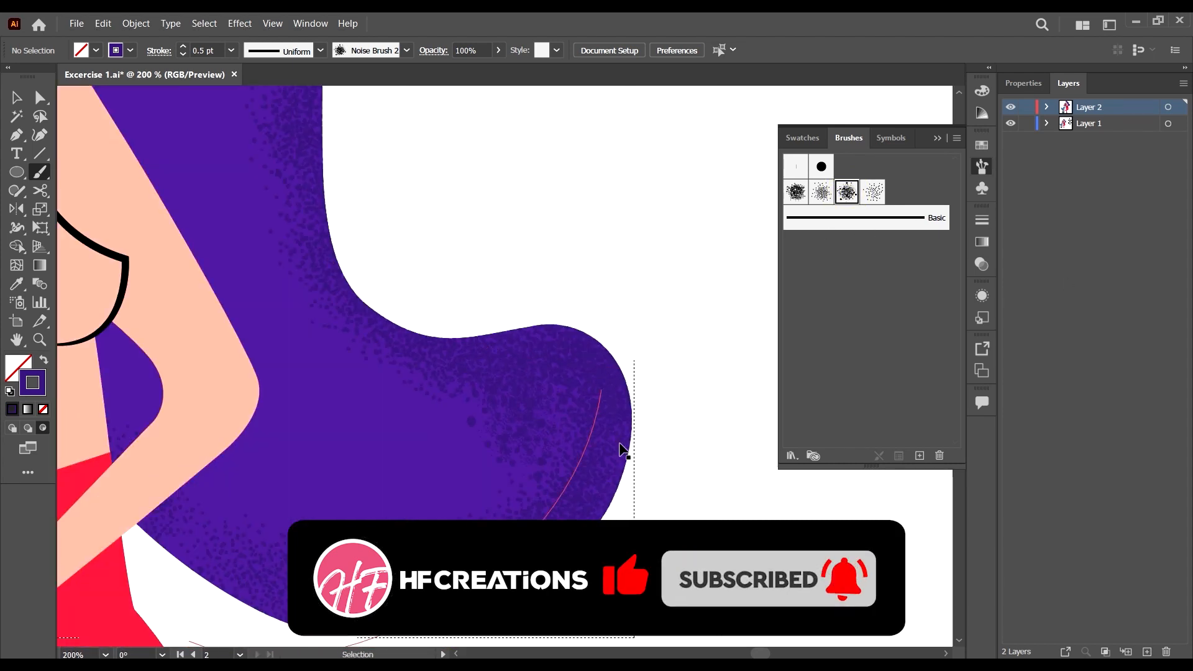
pyautogui.click(595, 397)
pyautogui.click(621, 428)
pyautogui.click(564, 348)
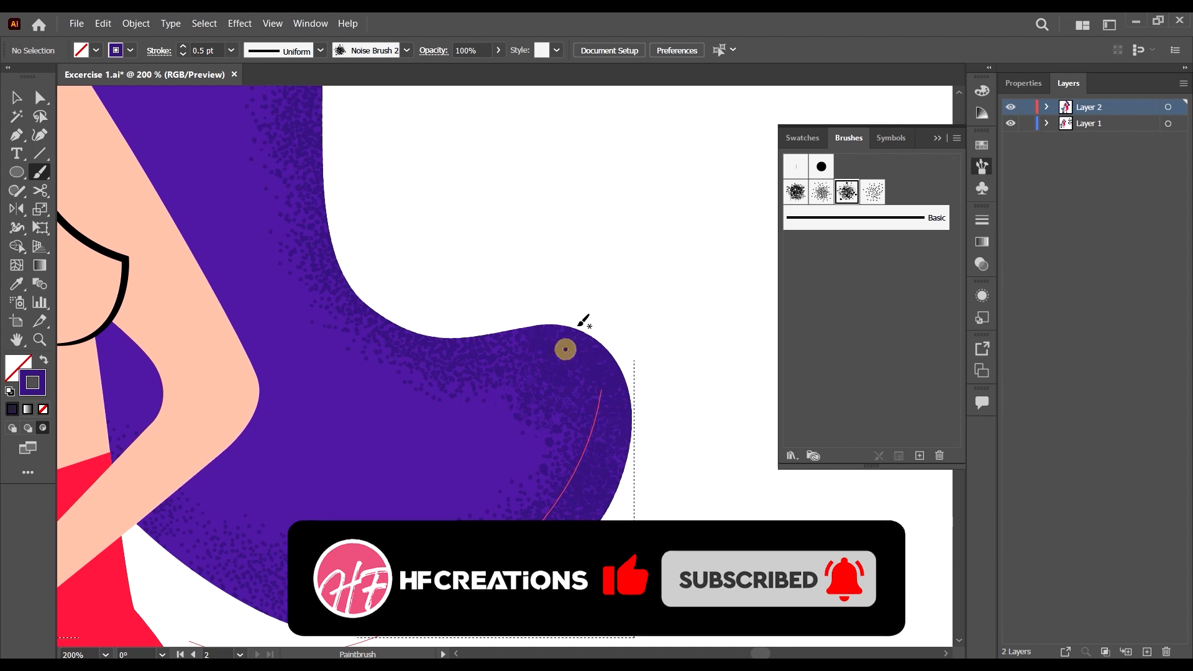
pyautogui.click(568, 347)
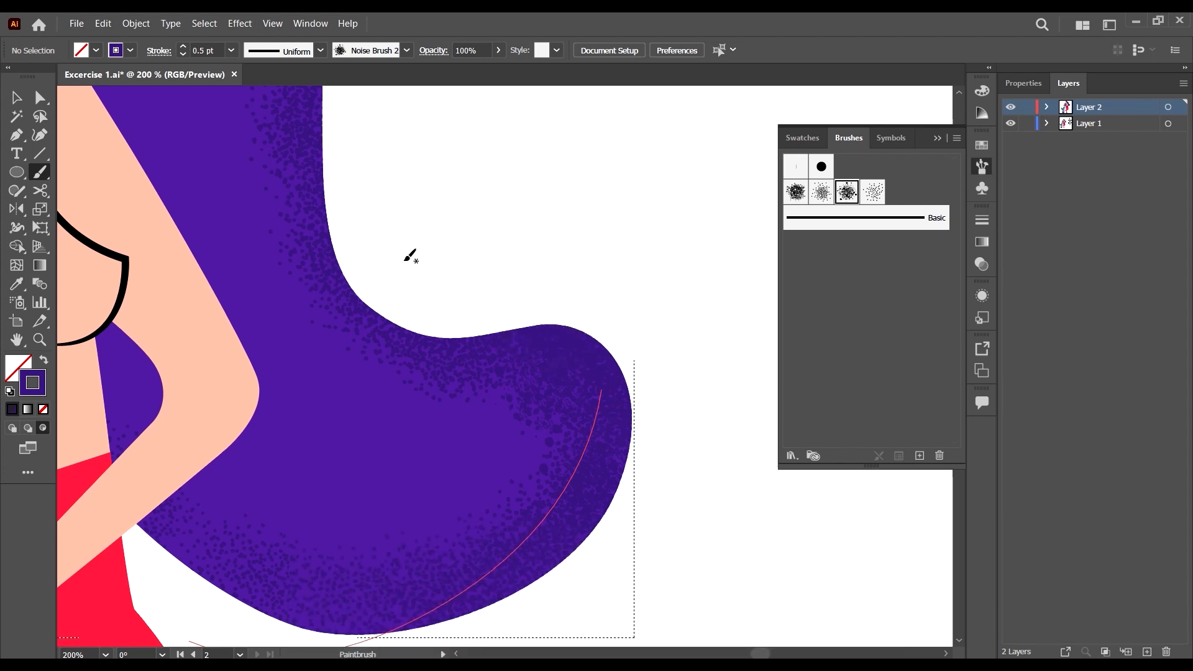
pyautogui.scroll(1, 348, 174)
# Set the stroke weight to 0.25 pt and fill in finer grain across the upper and inner part of the curled end.
pyautogui.click(232, 51)
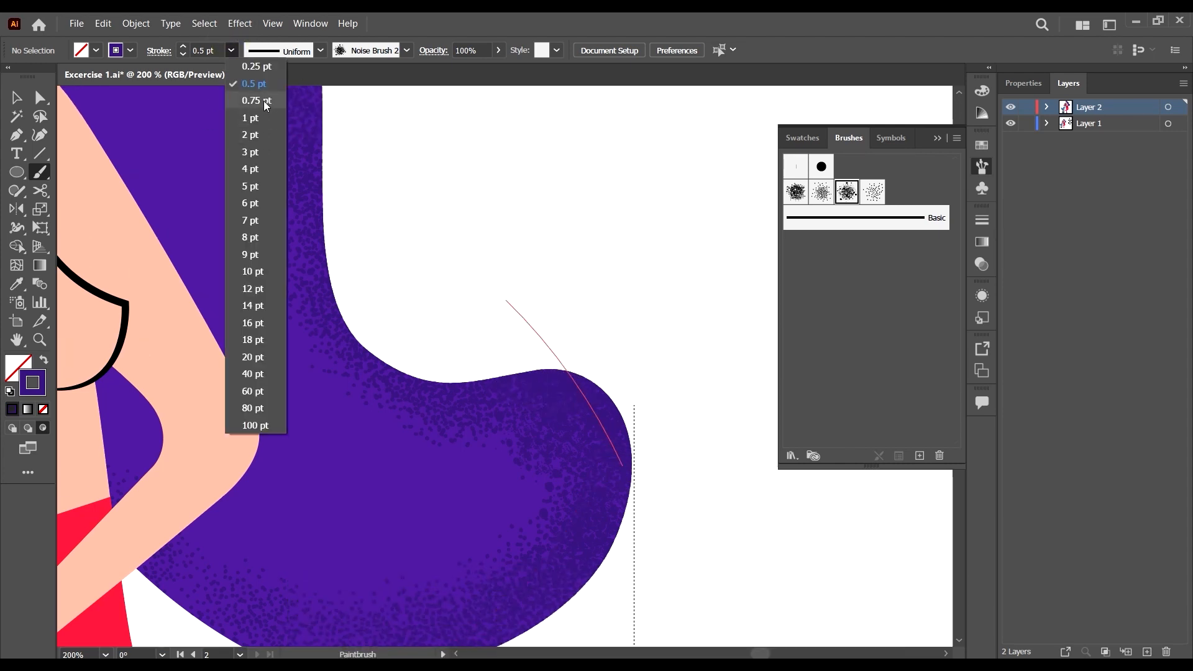
pyautogui.click(266, 67)
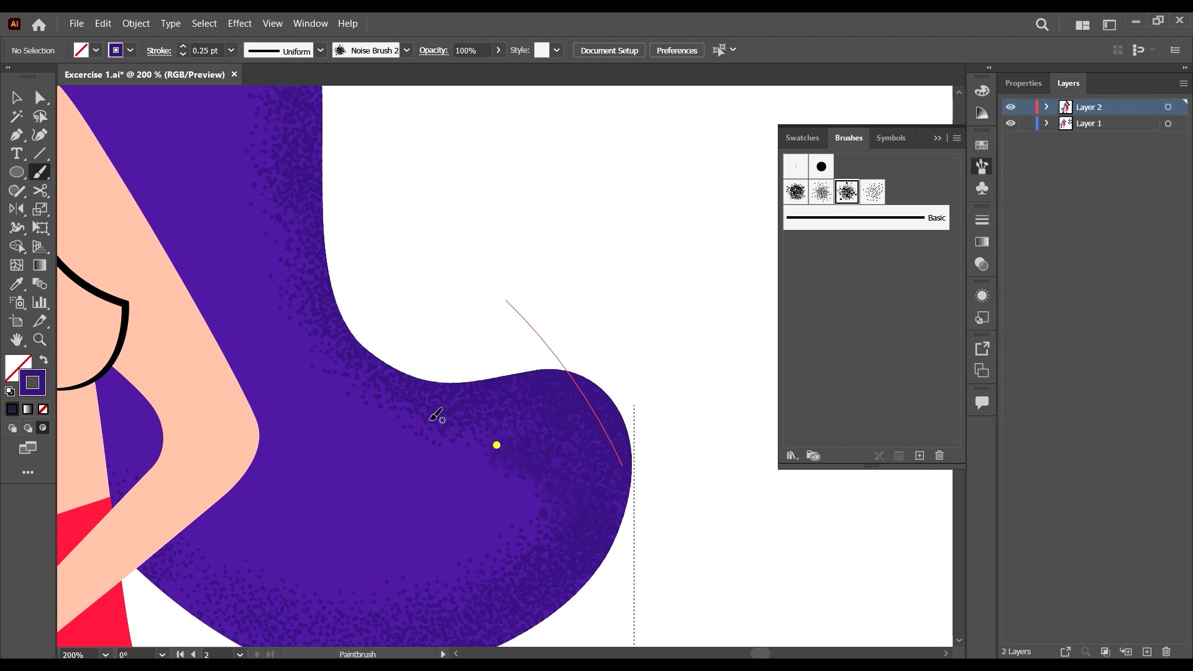
pyautogui.click(496, 445)
pyautogui.click(532, 405)
pyautogui.click(527, 371)
pyautogui.click(582, 425)
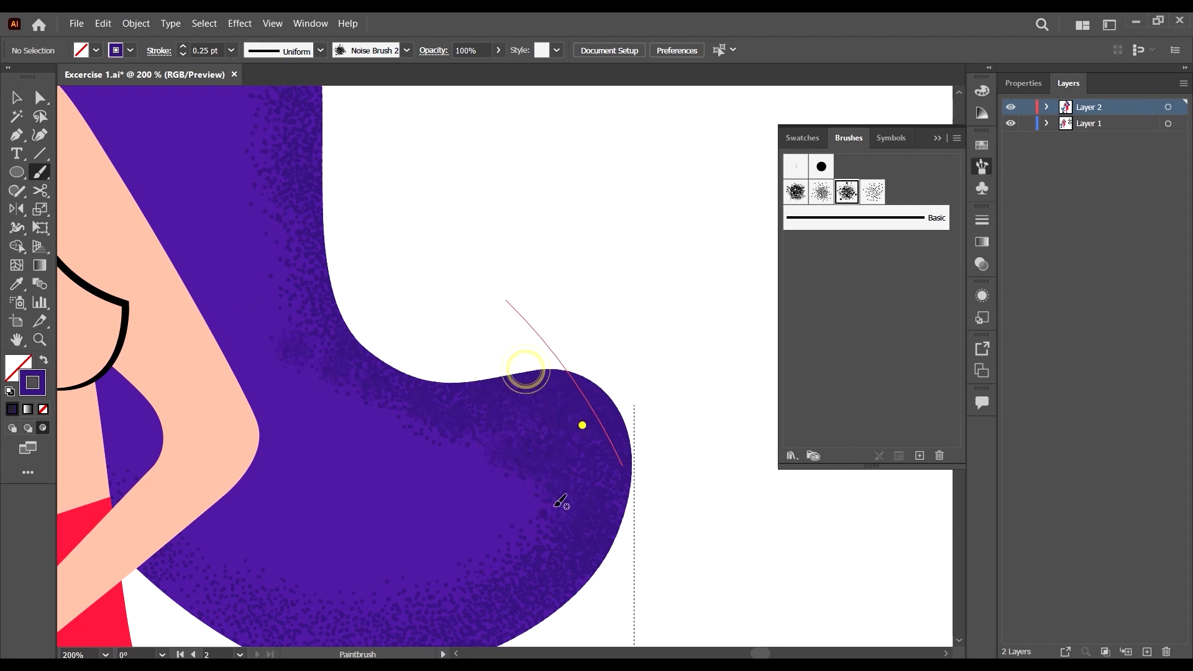
pyautogui.click(551, 539)
pyautogui.click(520, 451)
pyautogui.click(547, 434)
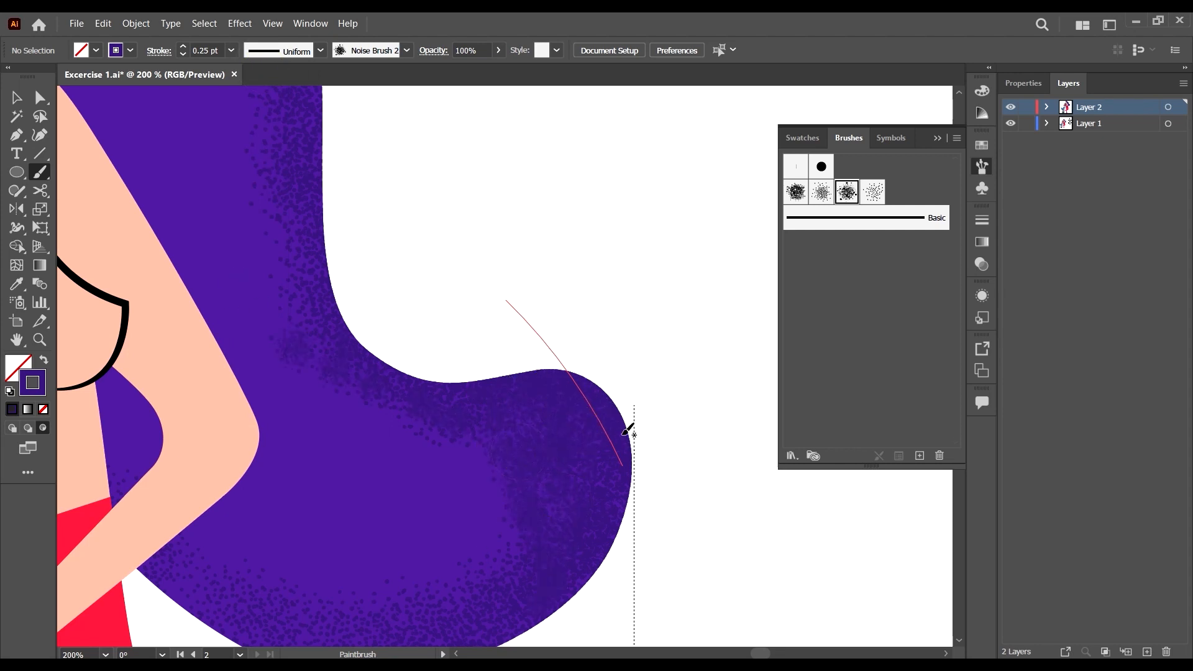
# Set the stroke weight to 0.5 pt and paint noise strokes along the ponytail's lower edge toward the hip.
pyautogui.click(231, 50)
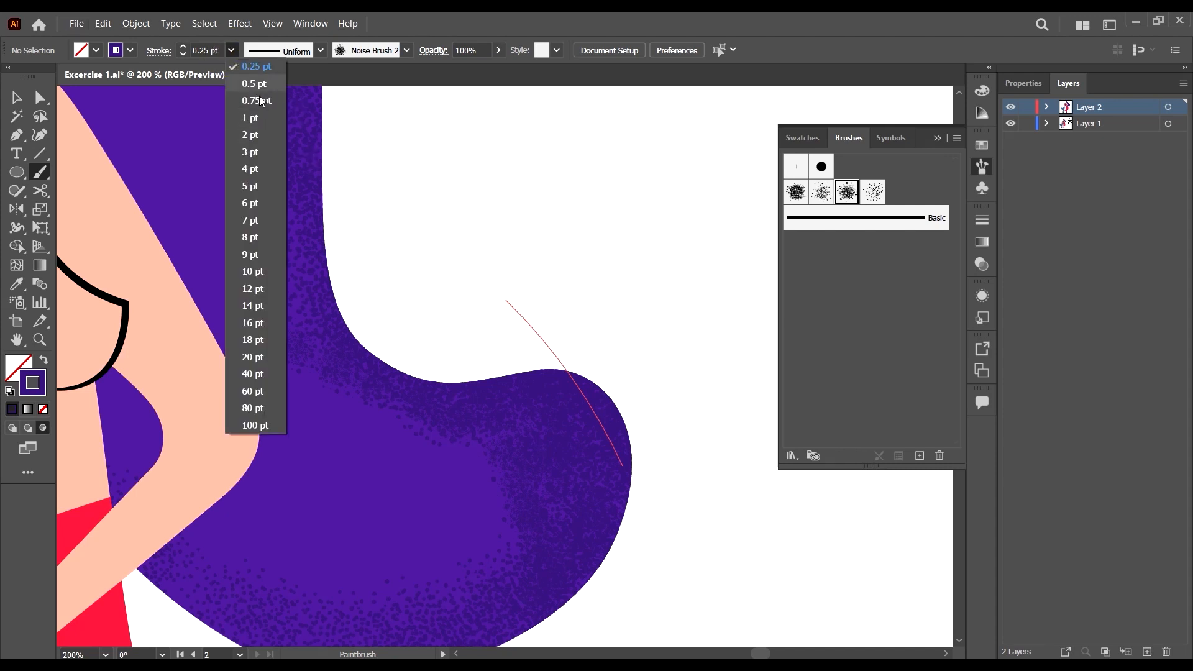
pyautogui.click(256, 118)
pyautogui.hotkey('ctrl', '1')
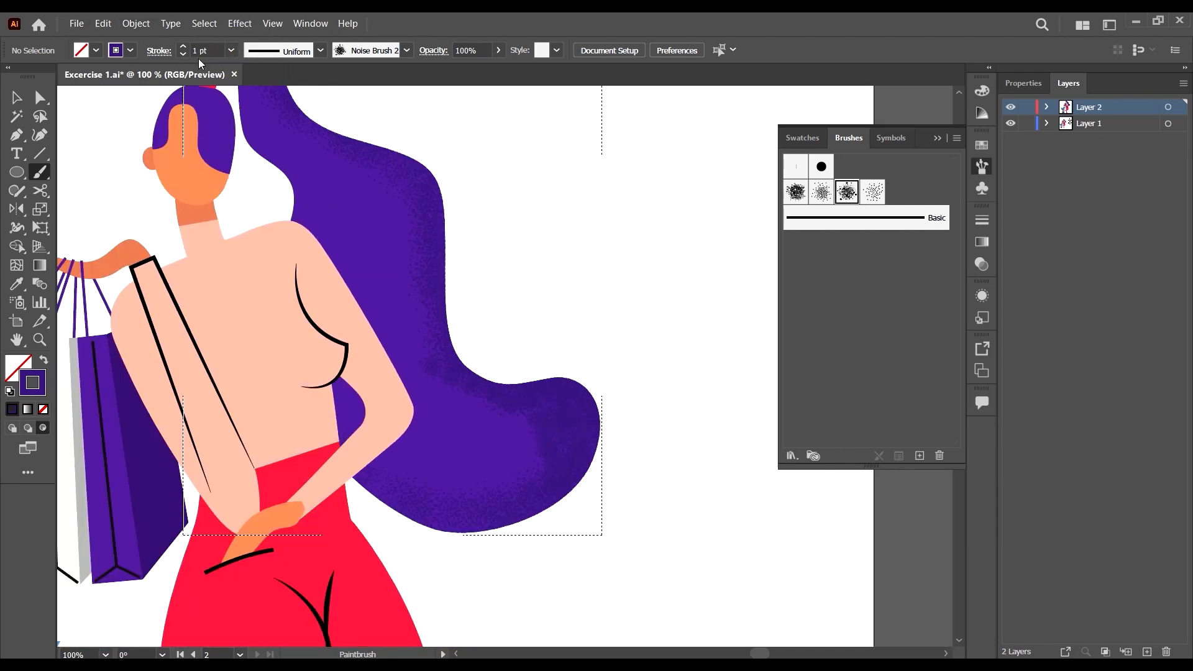
pyautogui.click(230, 50)
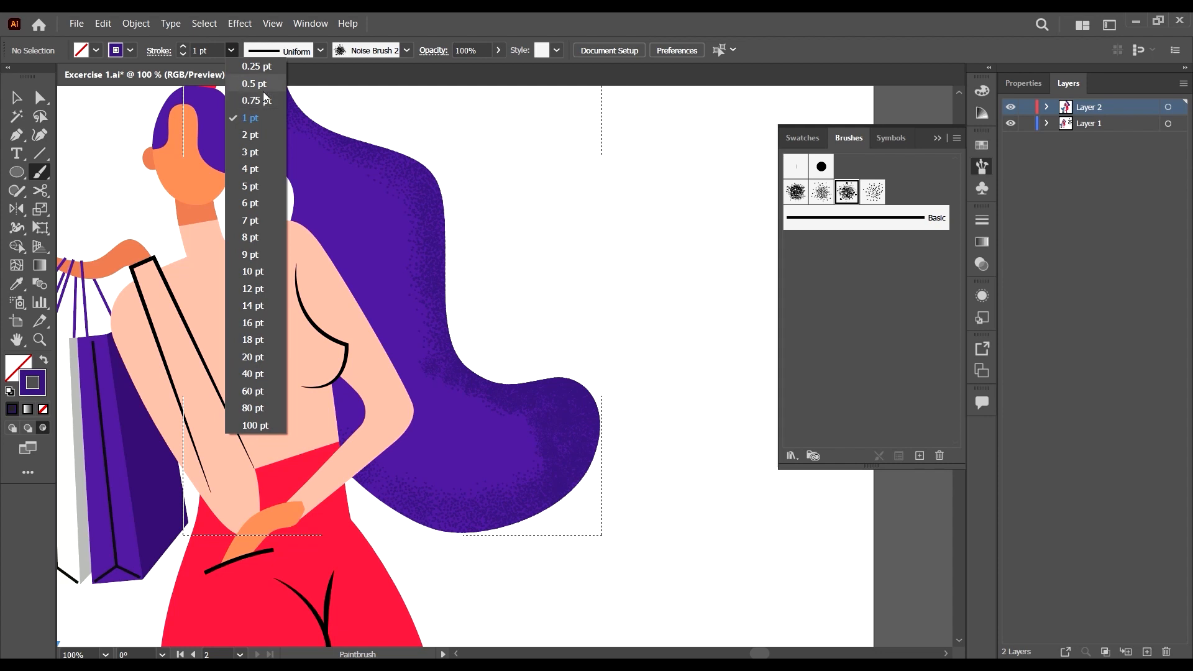
pyautogui.click(255, 83)
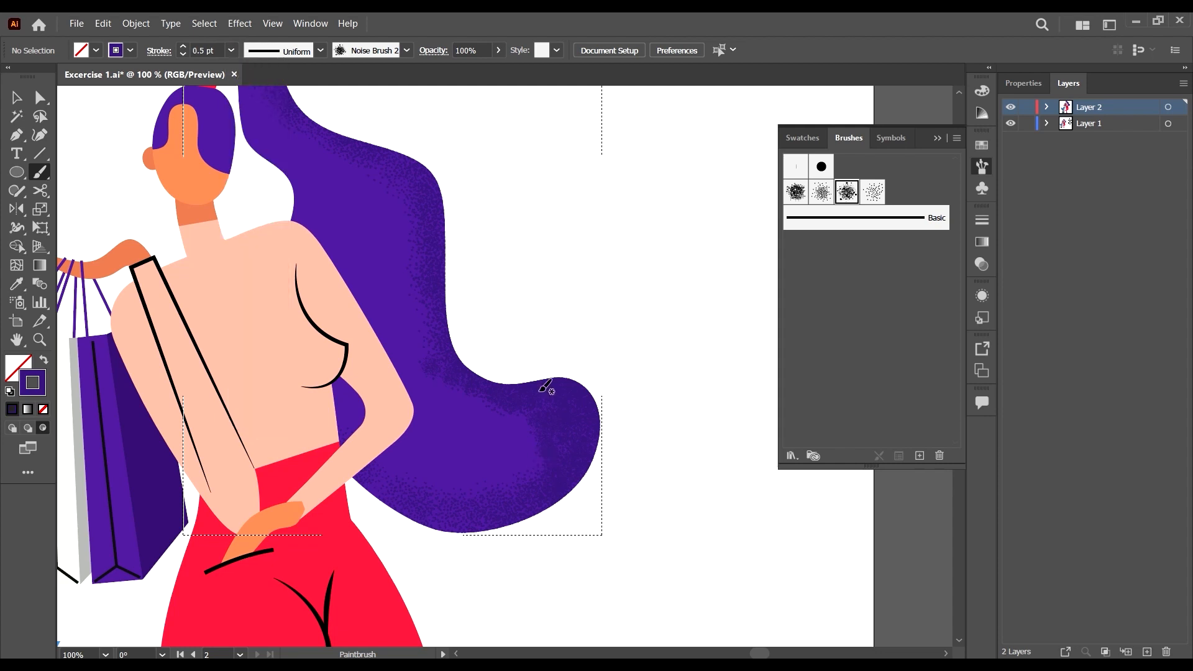
pyautogui.moveTo(375, 515); pyautogui.dragTo(353, 497)
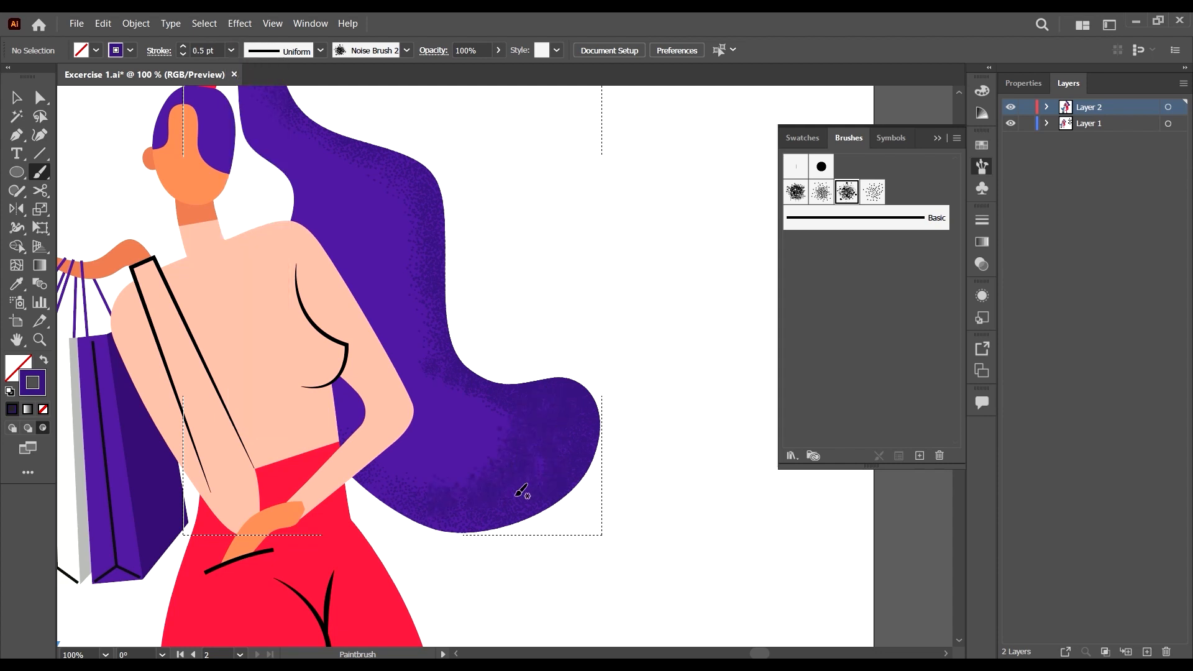
pyautogui.moveTo(500, 504)
pyautogui.mouseDown()
pyautogui.moveTo(295, 417)
pyautogui.moveTo(304, 411)
pyautogui.mouseUp()
# Paint Noise Brush 2 strokes from the curled end up the ponytail's outer edge to the upper section.
pyautogui.scroll(3, 565, 393)
pyautogui.moveTo(525, 449)
pyautogui.mouseDown()
pyautogui.moveTo(461, 435)
pyautogui.moveTo(433, 338)
pyautogui.mouseUp()
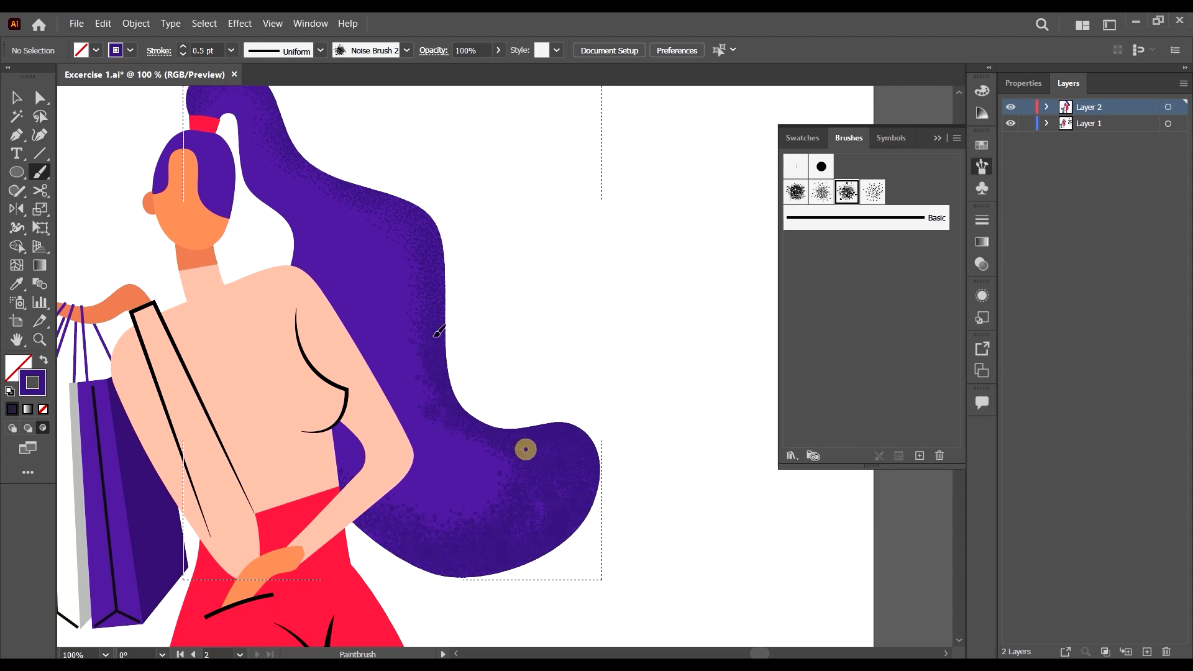
pyautogui.moveTo(464, 424)
pyautogui.mouseDown()
pyautogui.moveTo(446, 412)
pyautogui.moveTo(439, 263)
pyautogui.moveTo(330, 131)
pyautogui.mouseUp()
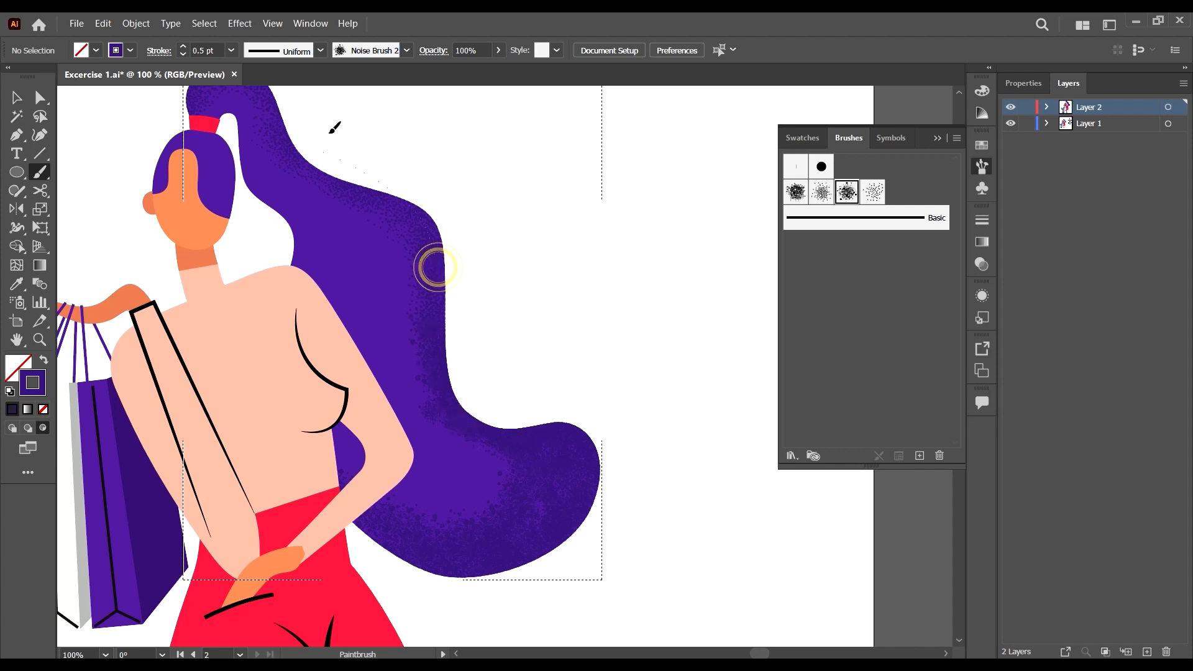
pyautogui.scroll(1, 472, 229)
pyautogui.moveTo(432, 309); pyautogui.dragTo(267, 185)
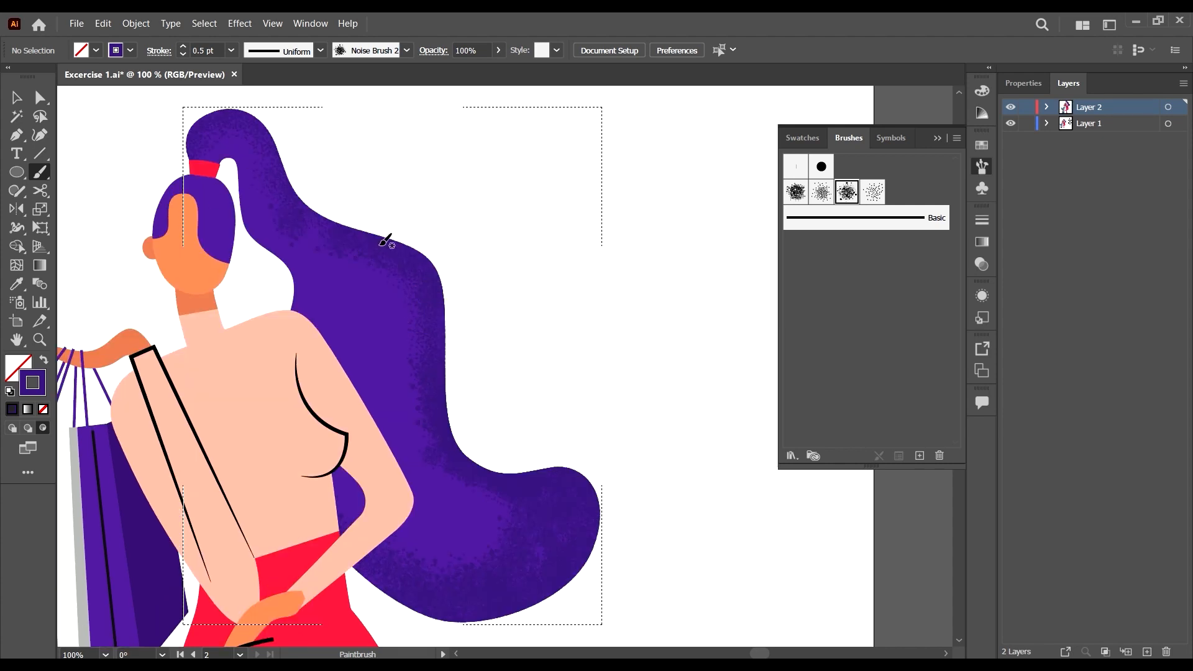
# Paint coarse noise strokes over the top of the ponytail around the red hair tie.
pyautogui.moveTo(340, 232); pyautogui.dragTo(239, 67)
pyautogui.moveTo(266, 136)
pyautogui.mouseDown()
pyautogui.moveTo(160, 111)
pyautogui.moveTo(202, 125)
pyautogui.moveTo(217, 116)
pyautogui.moveTo(162, 165)
pyautogui.mouseUp()
pyautogui.moveTo(202, 114)
pyautogui.mouseDown()
pyautogui.moveTo(192, 119)
pyautogui.moveTo(277, 117)
pyautogui.mouseUp()
pyautogui.scroll(1, 408, 315)
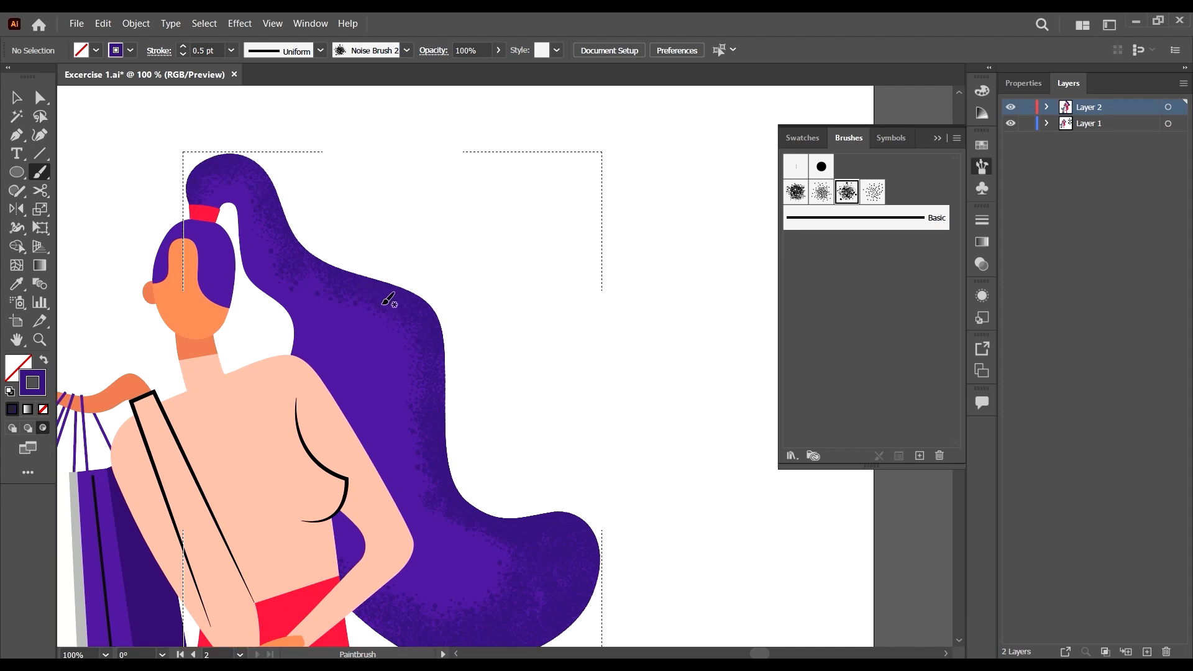
# Set the stroke weight to 1 pt, try a coarse stroke down the ponytail's upper bend, check the outline view and undo the stroke.
pyautogui.click(231, 50)
pyautogui.click(274, 117)
pyautogui.moveTo(367, 290); pyautogui.dragTo(438, 351)
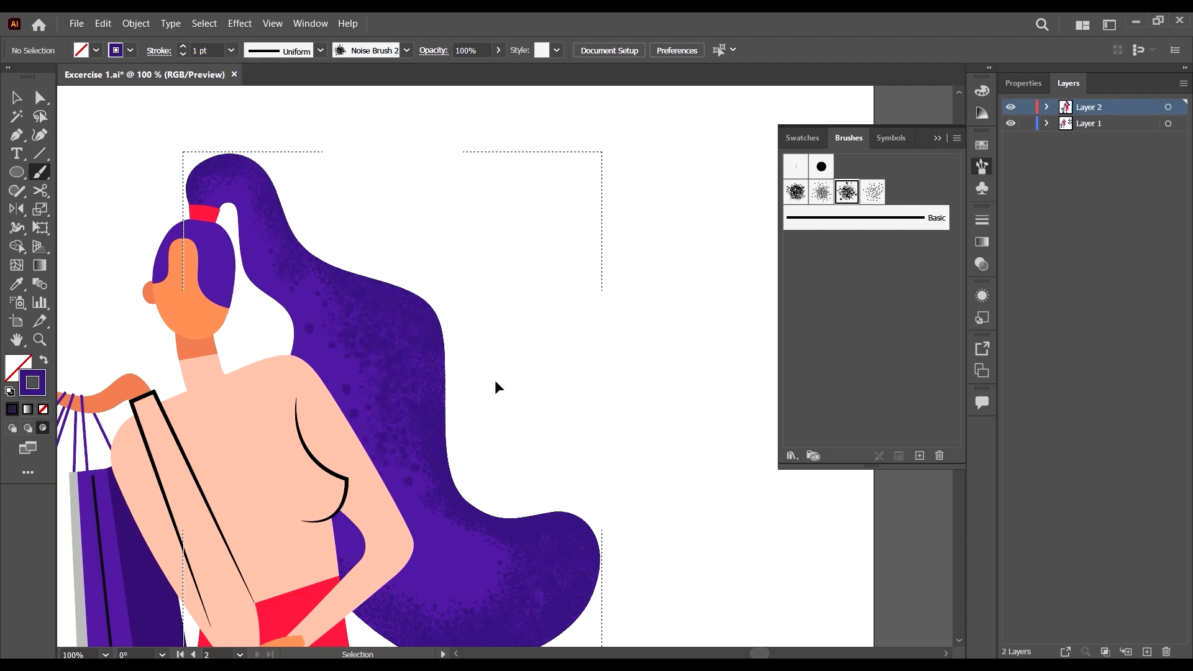
pyautogui.hotkey('ctrl', 'y')
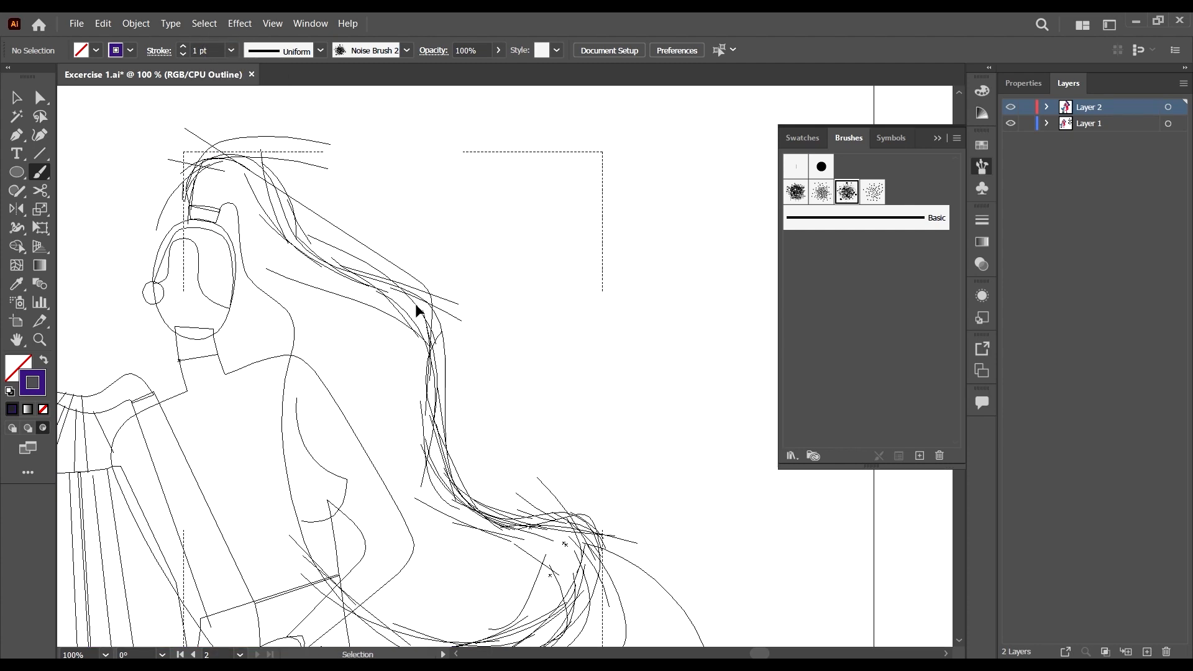
pyautogui.hotkey('ctrl', 'y')
pyautogui.hotkey('ctrl', 'z')
# Paint 1 pt noise strokes just outside the ponytail's outer edge and over the curled end to scatter larger grains.
pyautogui.moveTo(423, 284)
pyautogui.mouseDown()
pyautogui.moveTo(507, 394)
pyautogui.moveTo(522, 492)
pyautogui.mouseUp()
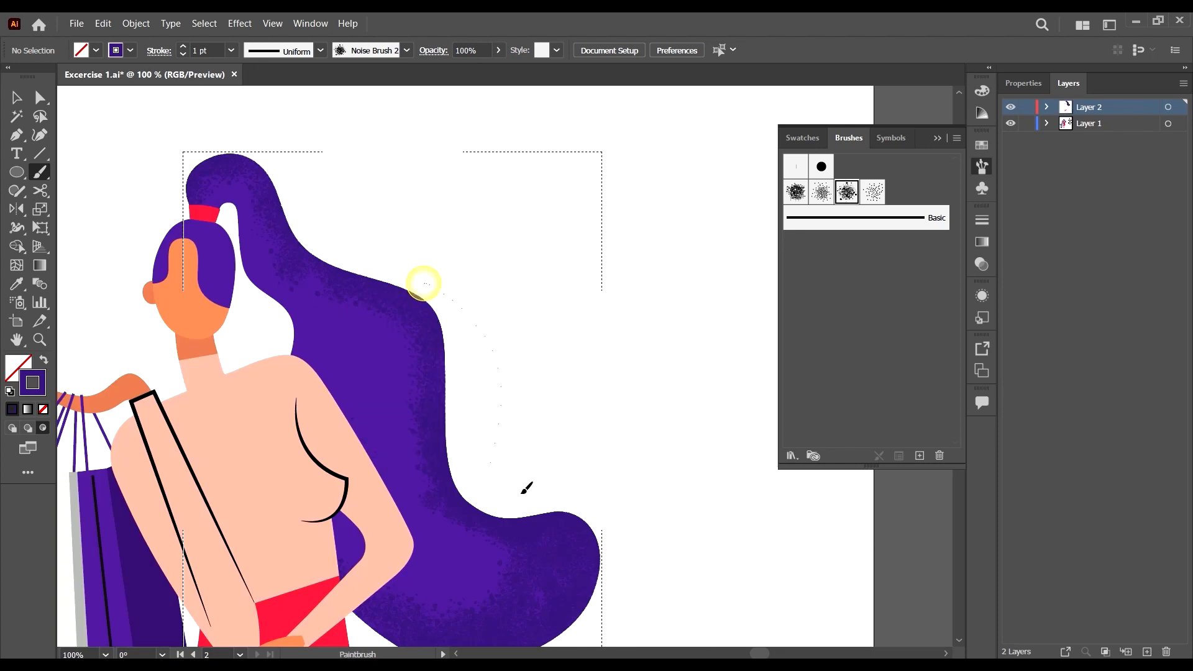
pyautogui.moveTo(457, 380); pyautogui.dragTo(435, 541)
pyautogui.moveTo(492, 444)
pyautogui.mouseDown()
pyautogui.moveTo(581, 526)
pyautogui.moveTo(489, 534)
pyautogui.mouseUp()
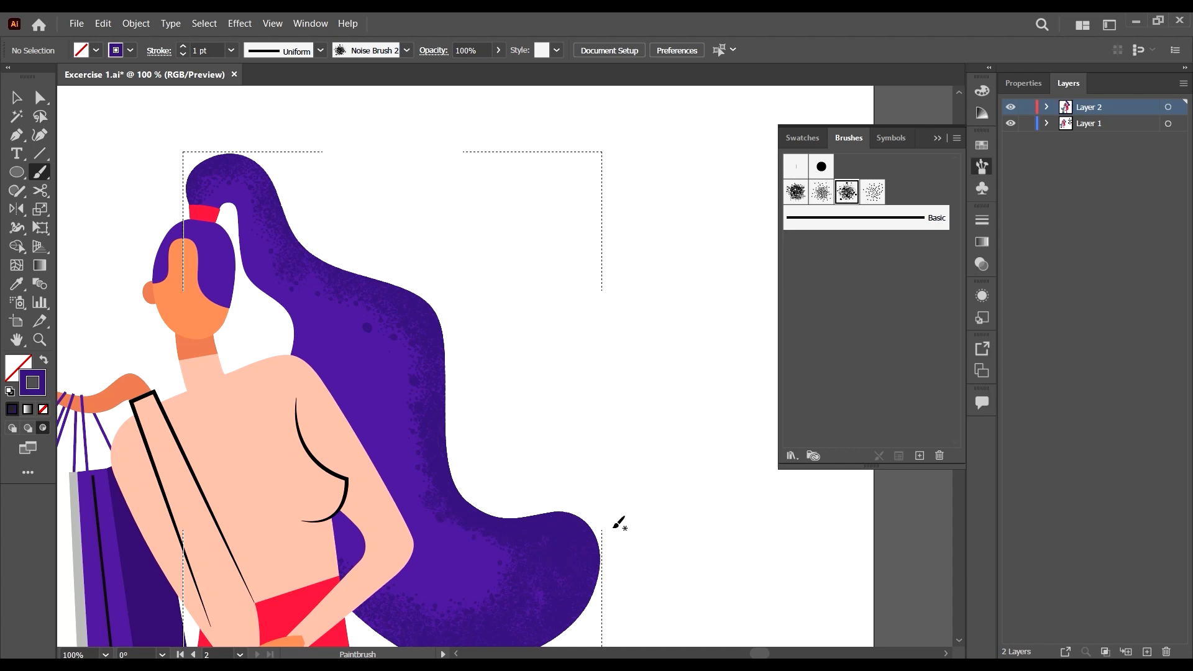
pyautogui.scroll(-3, 599, 501)
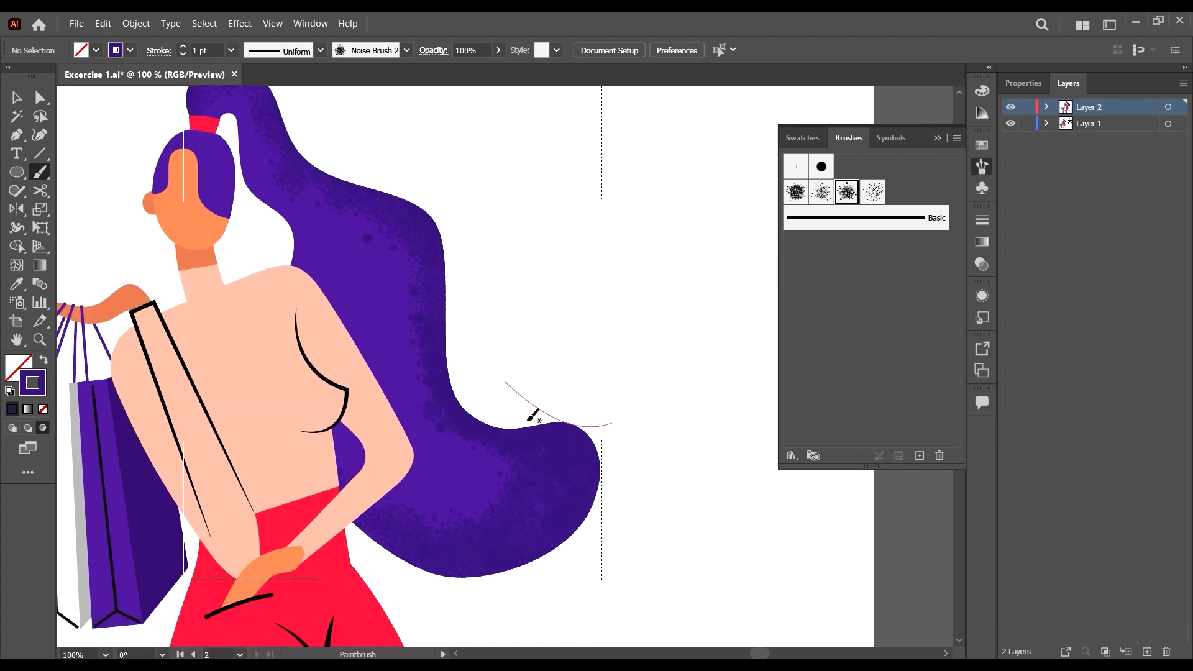
pyautogui.moveTo(551, 473); pyautogui.dragTo(591, 481)
pyautogui.scroll(2, 560, 404)
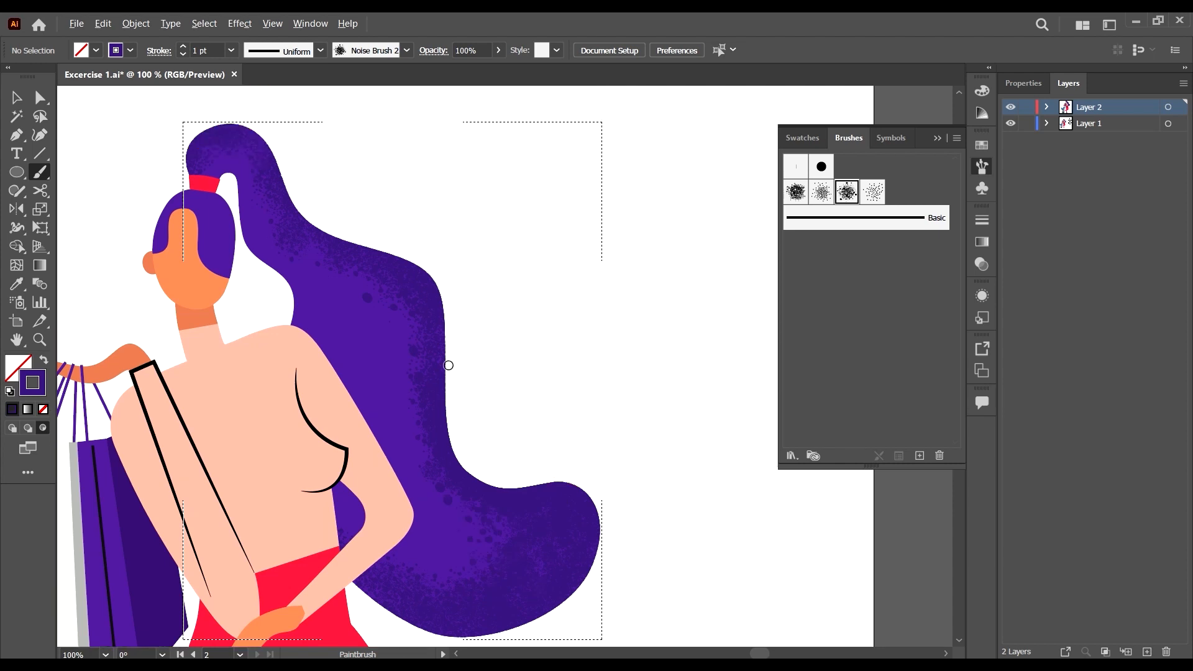
pyautogui.scroll(-1, 449, 365)
pyautogui.scroll(1, 391, 363)
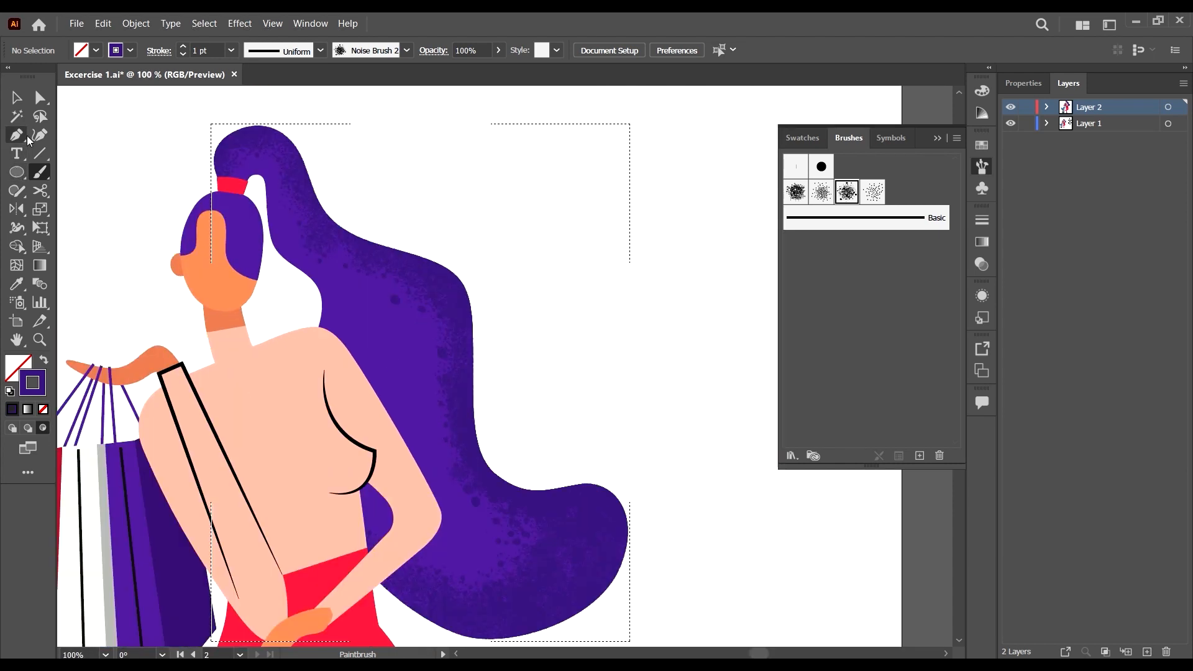
pyautogui.doubleClick(35, 383)
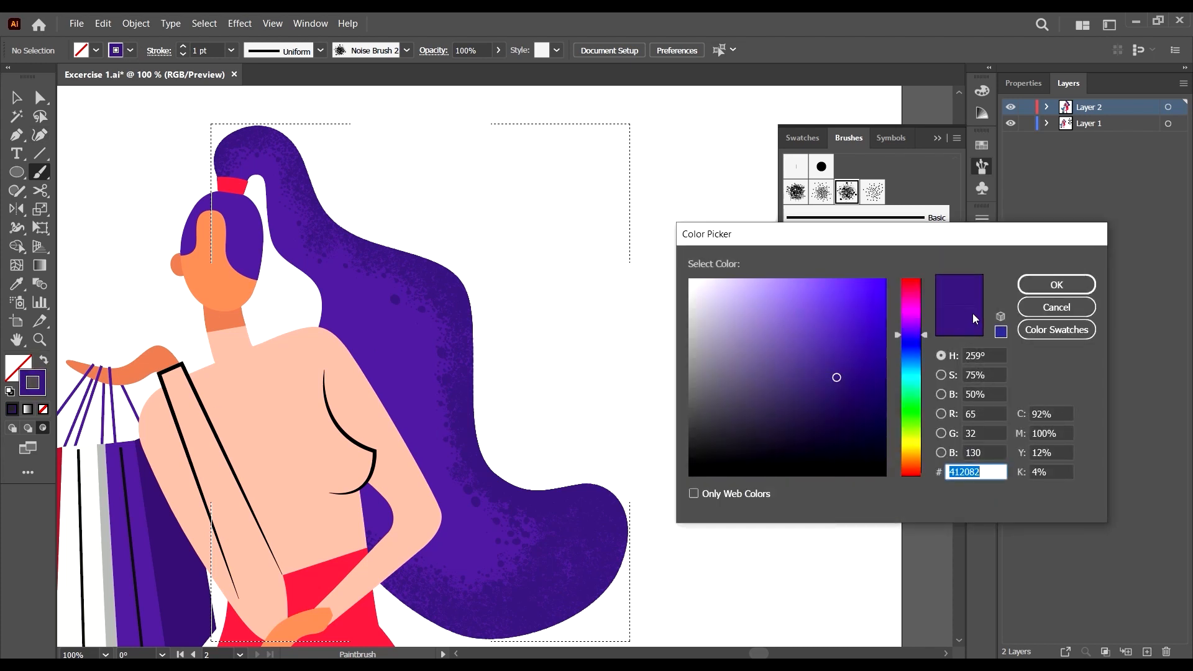
pyautogui.click(1057, 307)
# Sample the ponytail's base purple and lighten the fill colour to 602AB5.
pyautogui.scroll(-1, 458, 412)
pyautogui.press('i')
pyautogui.click(364, 297)
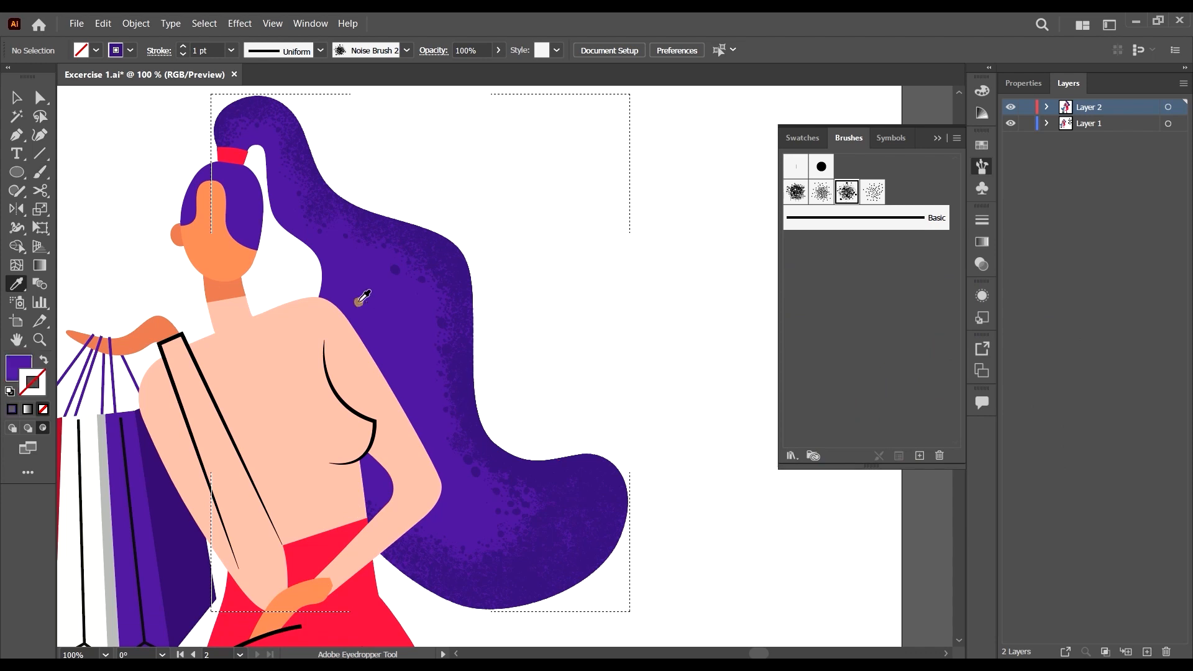
pyautogui.doubleClick(18, 368)
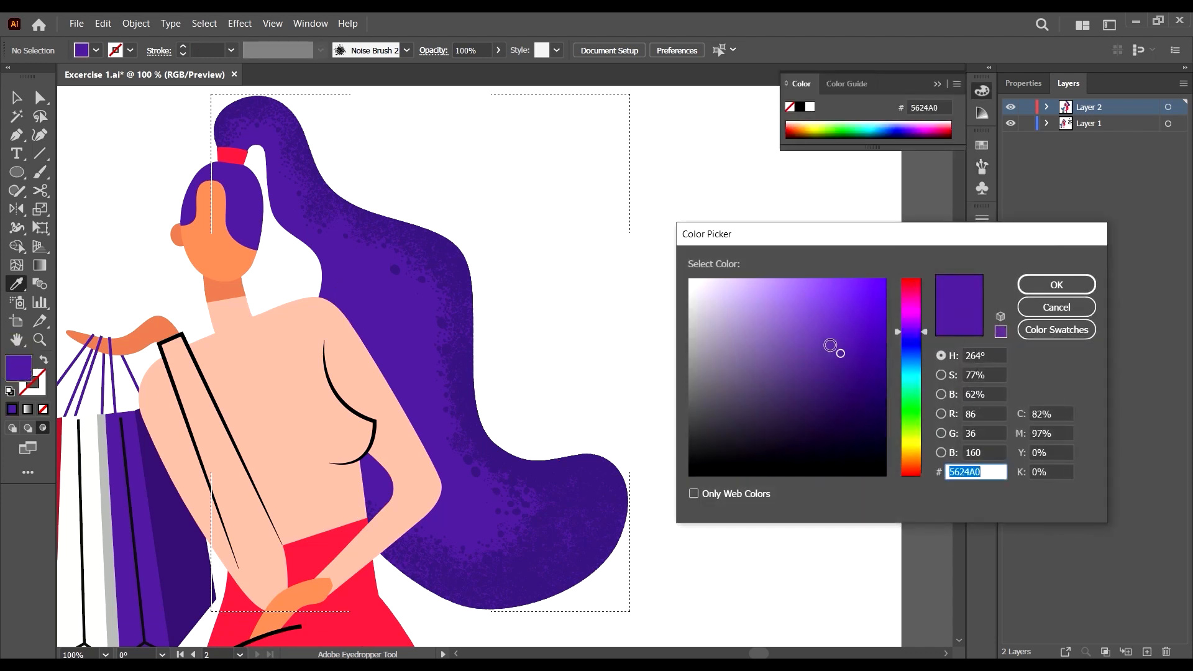
pyautogui.click(841, 338)
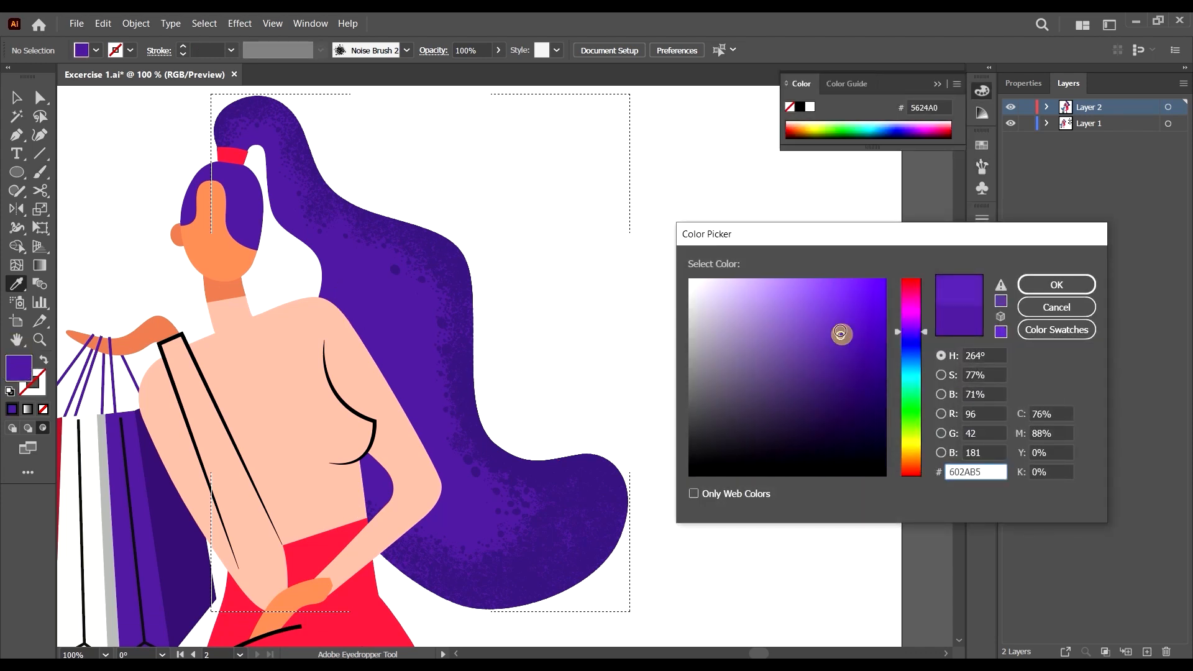
pyautogui.click(1057, 285)
pyautogui.scroll(2, 514, 176)
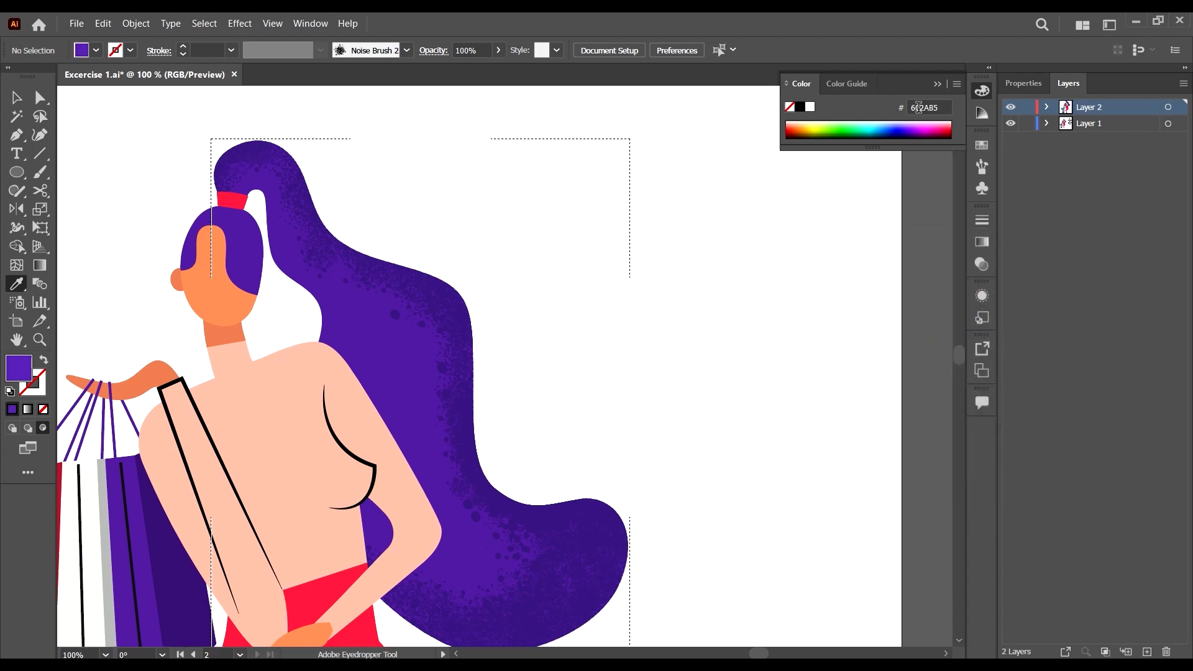
# Set up the Paintbrush with Noise Brush 3 and a 0.25 pt stroke in the lighter purple.
pyautogui.click(983, 169)
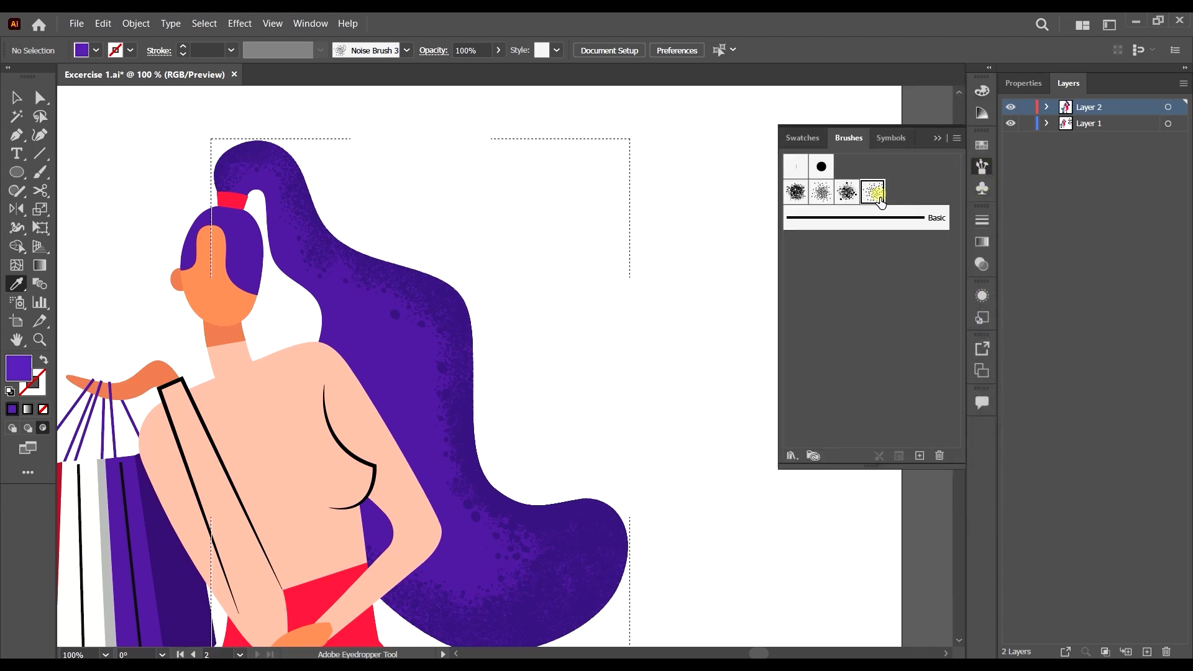
pyautogui.click(876, 194)
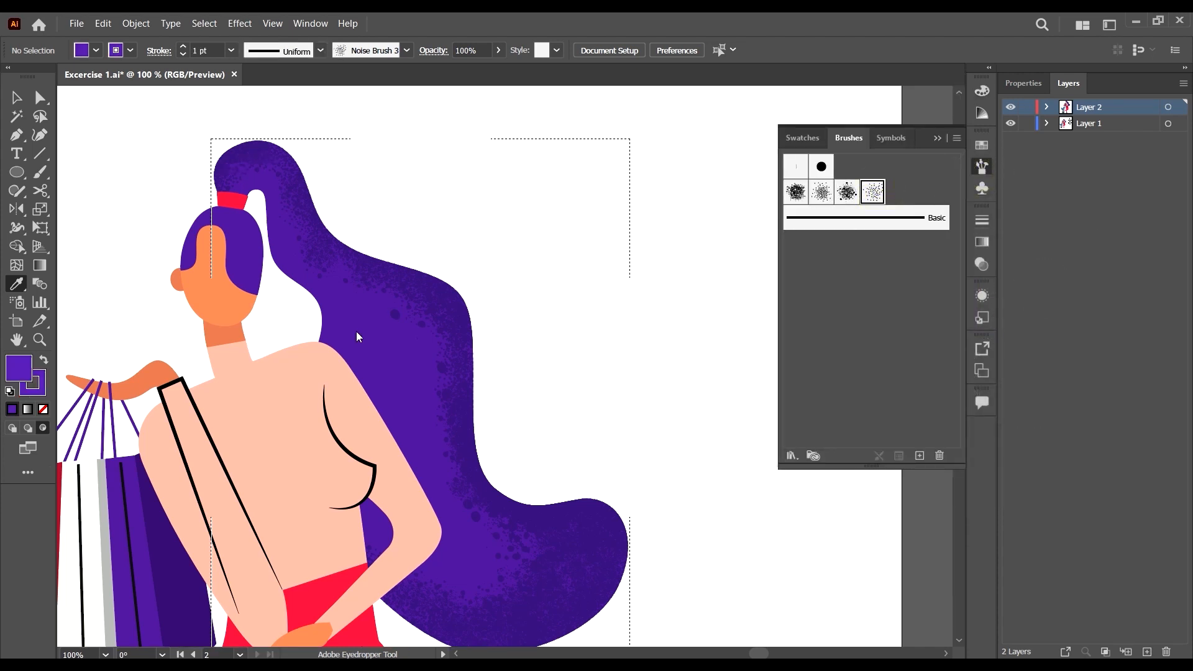
pyautogui.press('b')
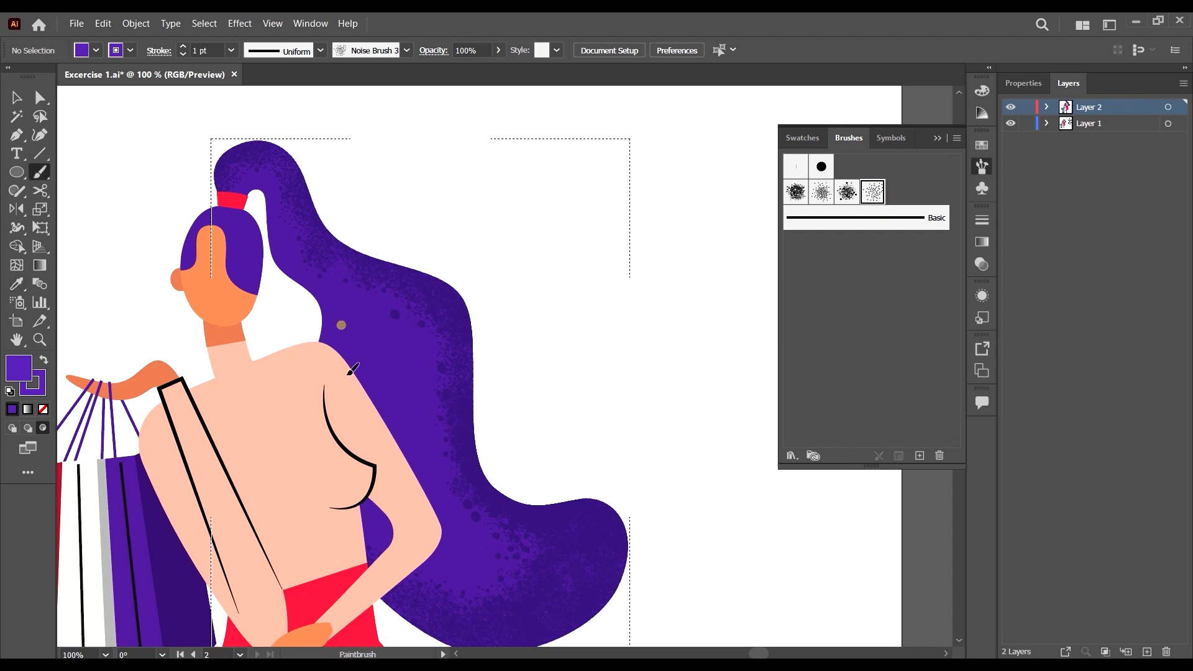
pyautogui.press('/')
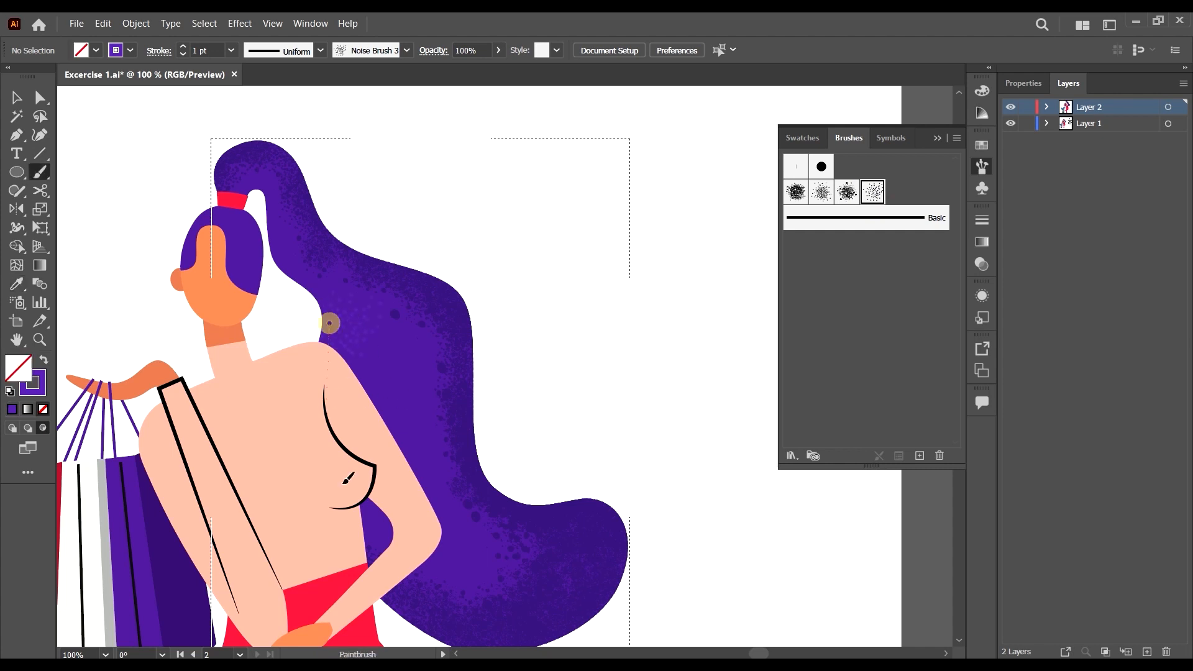
pyautogui.hotkey('ctrl', 'z')
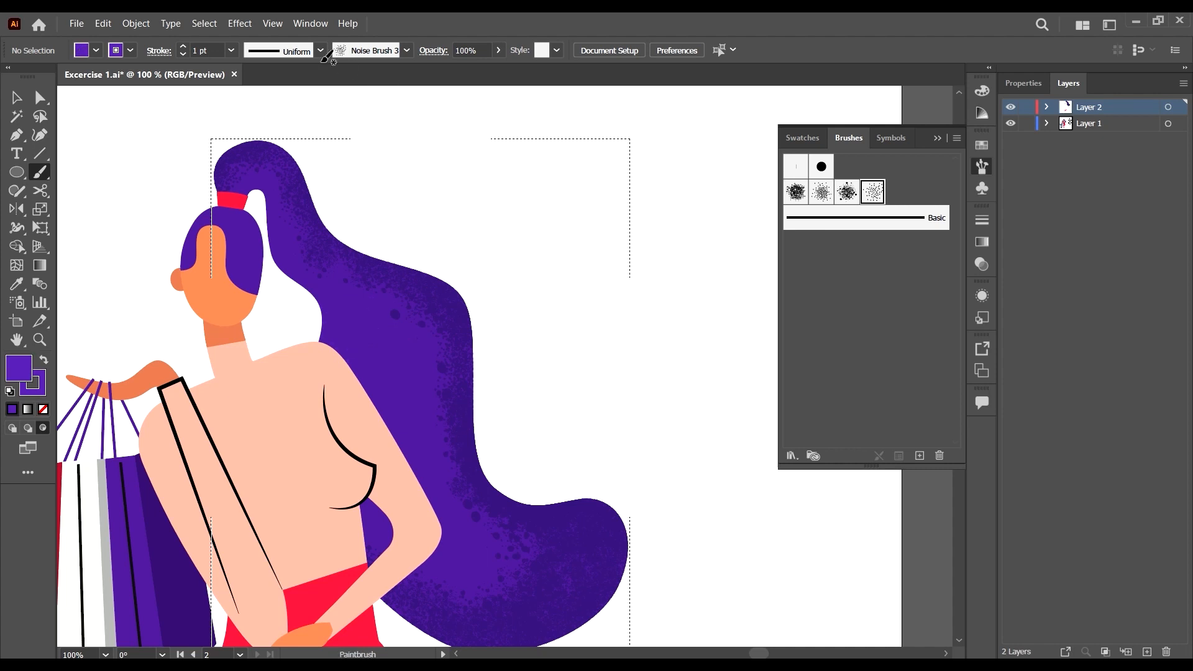
pyautogui.click(230, 51)
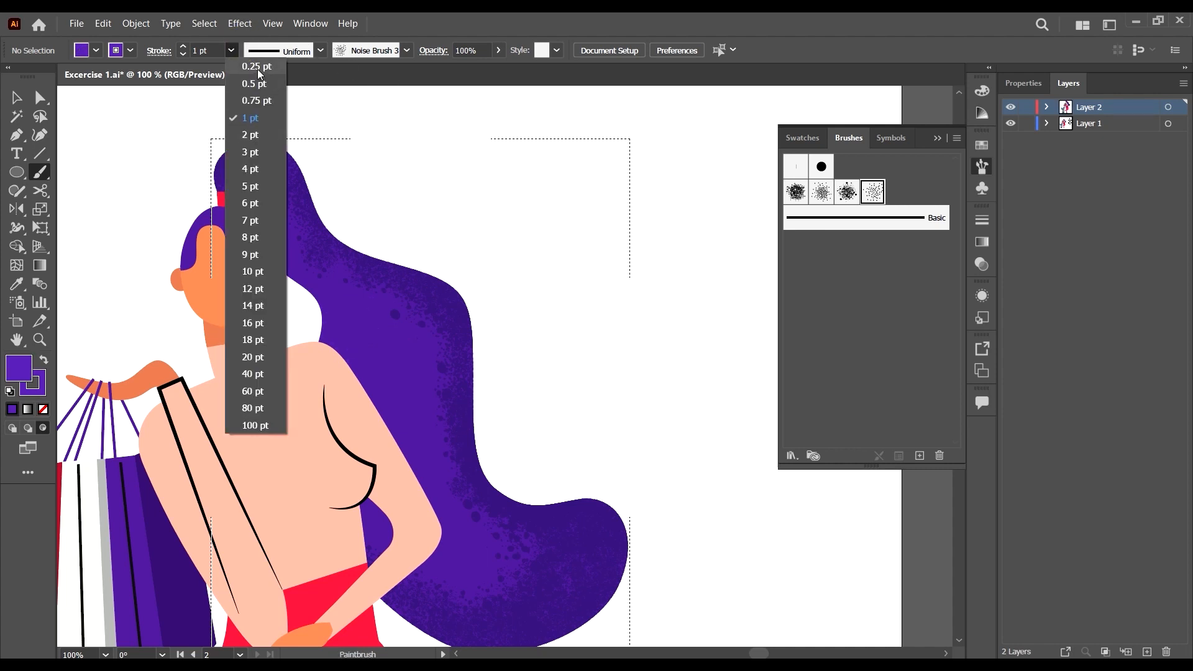
pyautogui.click(256, 66)
# Paint fine lighter-purple noise strokes along the ponytail's inner edge from the hair tie to the shoulder.
pyautogui.hotkey('ctrl', '=')
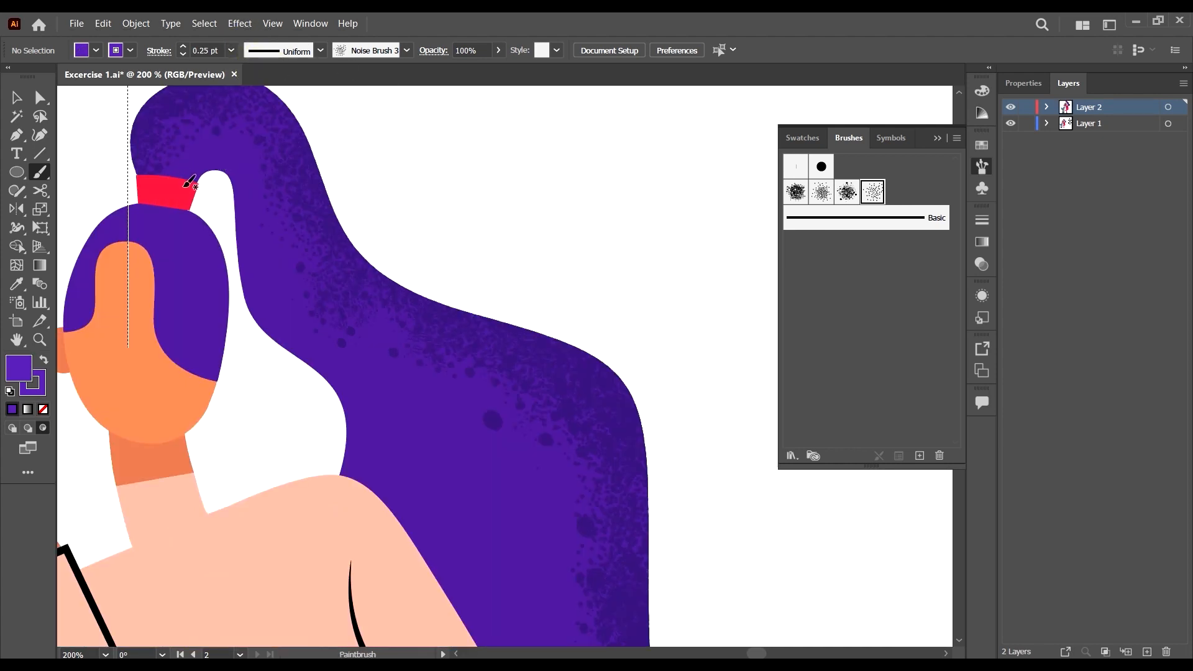
pyautogui.moveTo(184, 191)
pyautogui.mouseDown()
pyautogui.moveTo(222, 178)
pyautogui.moveTo(231, 159)
pyautogui.moveTo(251, 197)
pyautogui.moveTo(229, 269)
pyautogui.mouseUp()
pyautogui.moveTo(241, 222)
pyautogui.mouseDown()
pyautogui.moveTo(256, 314)
pyautogui.moveTo(247, 260)
pyautogui.moveTo(253, 286)
pyautogui.mouseUp()
pyautogui.moveTo(248, 252)
pyautogui.mouseDown()
pyautogui.moveTo(303, 359)
pyautogui.moveTo(227, 259)
pyautogui.moveTo(338, 389)
pyautogui.moveTo(244, 306)
pyautogui.moveTo(340, 380)
pyautogui.mouseUp()
pyautogui.moveTo(284, 326); pyautogui.dragTo(335, 407)
pyautogui.moveTo(314, 361)
pyautogui.mouseDown()
pyautogui.moveTo(335, 402)
pyautogui.moveTo(313, 395)
pyautogui.moveTo(353, 415)
pyautogui.moveTo(341, 484)
pyautogui.mouseUp()
pyautogui.moveTo(353, 403); pyautogui.dragTo(374, 515)
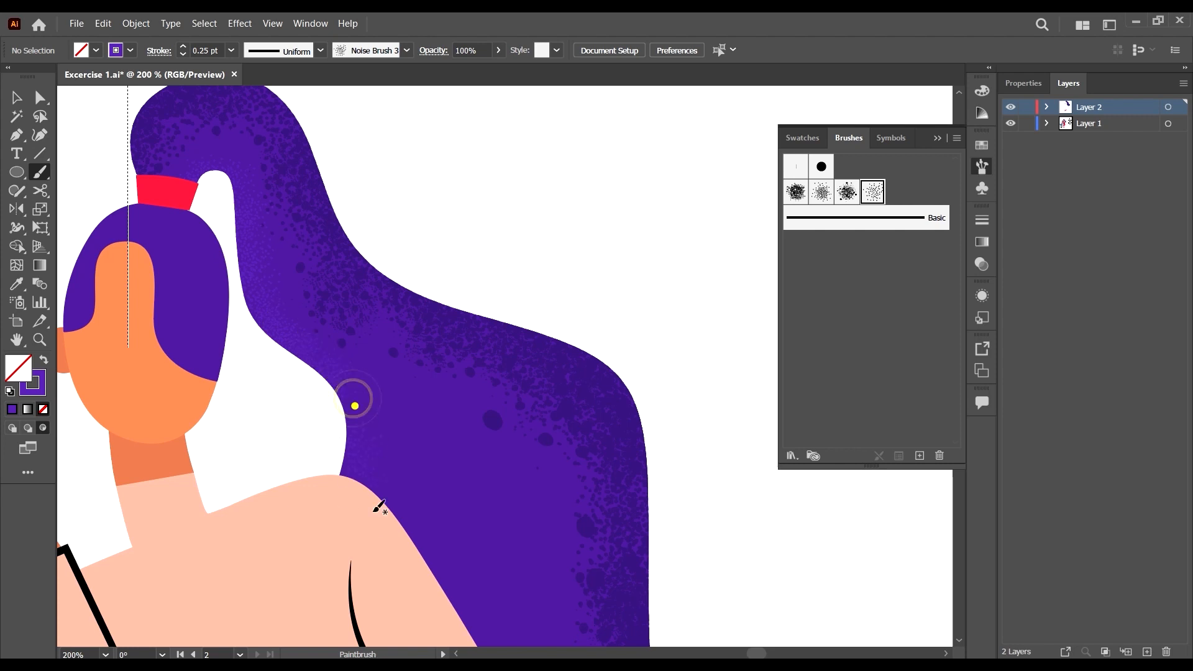
pyautogui.moveTo(355, 402)
pyautogui.mouseDown()
pyautogui.moveTo(370, 422)
pyautogui.moveTo(363, 412)
pyautogui.moveTo(357, 428)
pyautogui.moveTo(367, 461)
pyautogui.mouseUp()
pyautogui.moveTo(339, 369); pyautogui.dragTo(365, 458)
# Extend the fine 0.25 pt highlight strokes along the upper arm and around the inner bend beside the hair tie.
pyautogui.scroll(-4, 367, 321)
pyautogui.moveTo(398, 396)
pyautogui.mouseDown()
pyautogui.moveTo(466, 594)
pyautogui.moveTo(486, 493)
pyautogui.mouseUp()
pyautogui.scroll(3, 384, 309)
pyautogui.scroll(2, 390, 305)
pyautogui.moveTo(232, 147)
pyautogui.mouseDown()
pyautogui.moveTo(240, 160)
pyautogui.moveTo(197, 147)
pyautogui.moveTo(197, 173)
pyautogui.mouseUp()
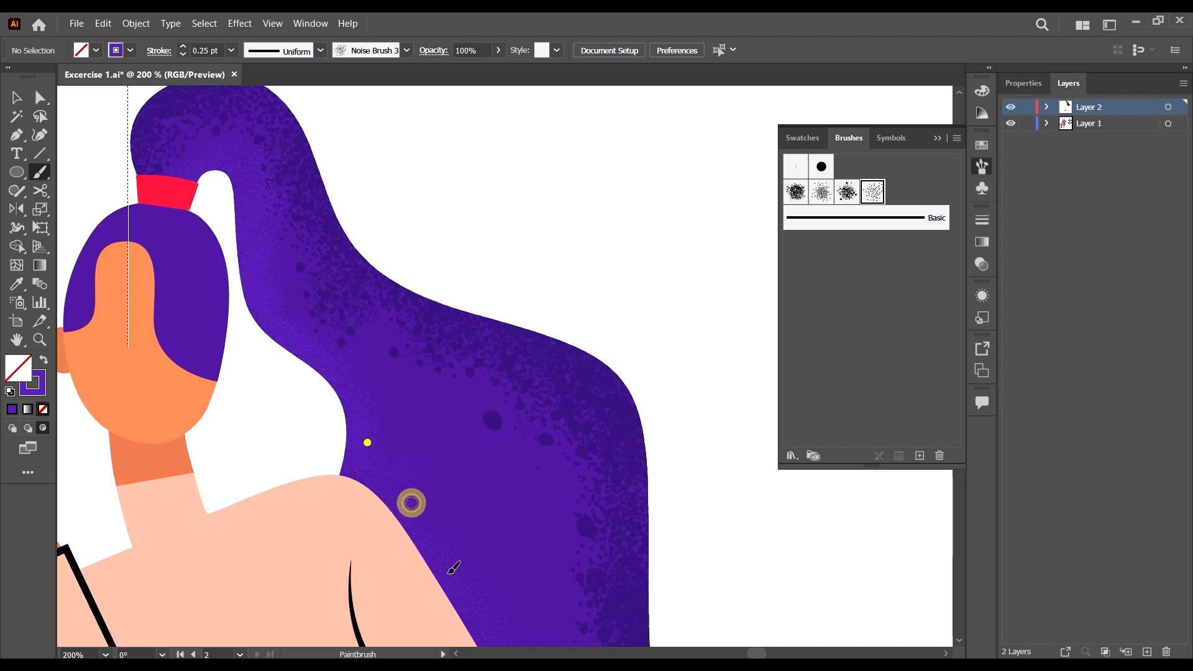
pyautogui.scroll(-5, 333, 125)
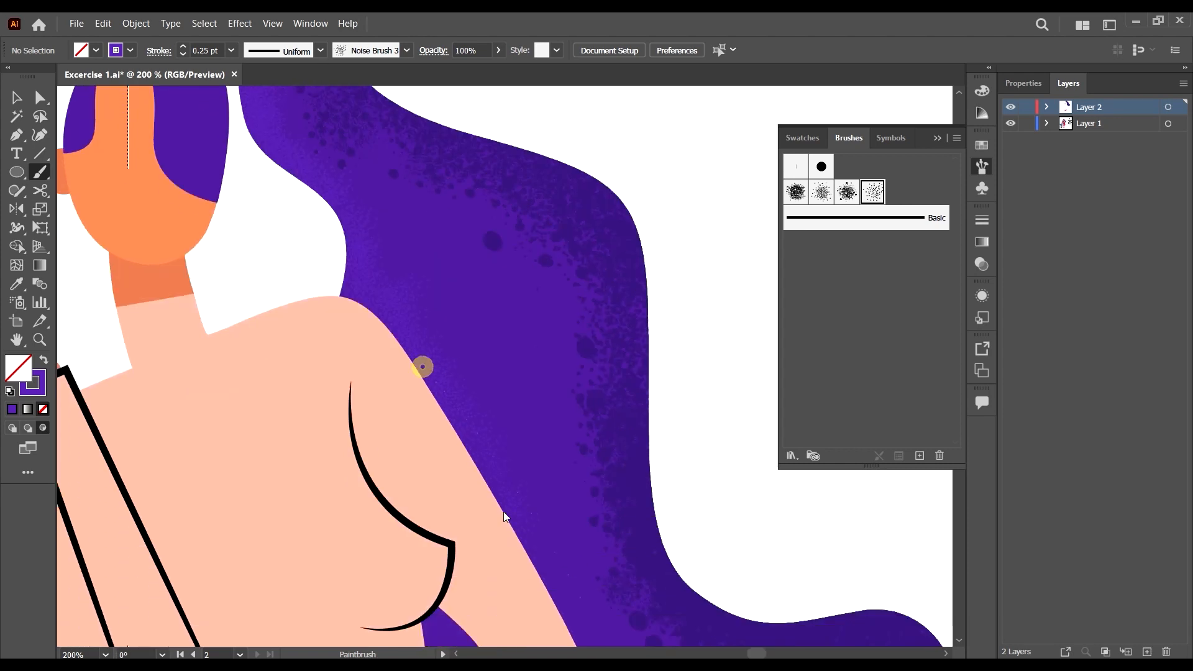
pyautogui.scroll(-5, 545, 599)
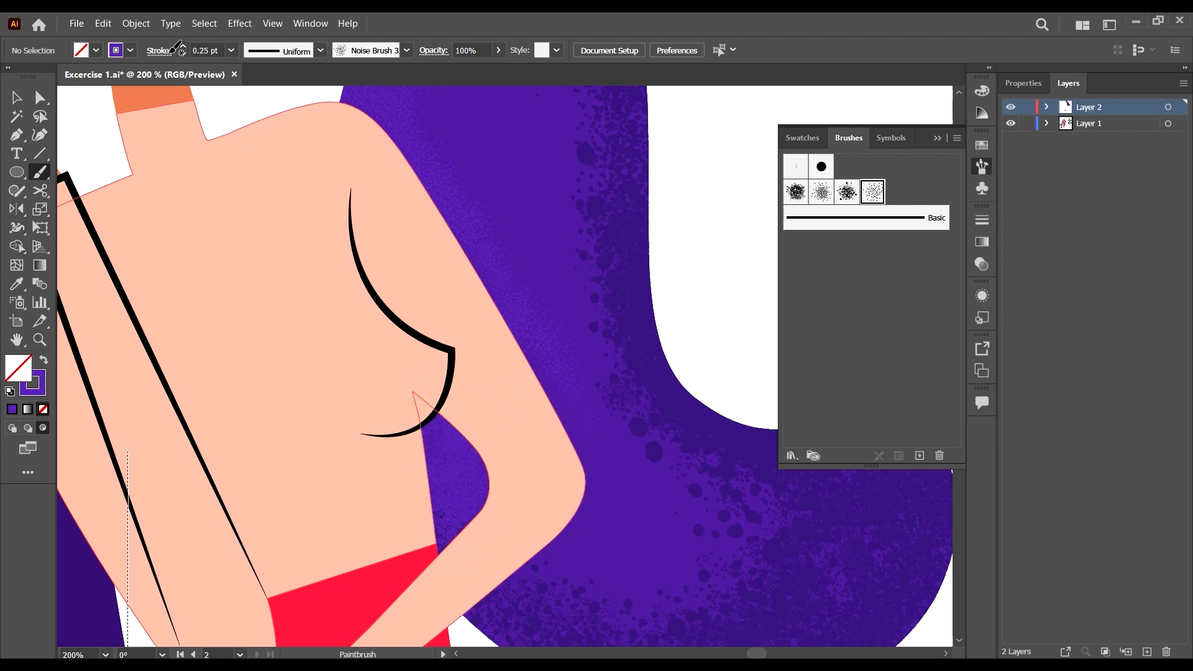
# Set the stroke weight to 0.5 pt and paint coarser highlight grains beside the elbow and over the ponytail's lower part.
pyautogui.click(233, 49)
pyautogui.click(267, 94)
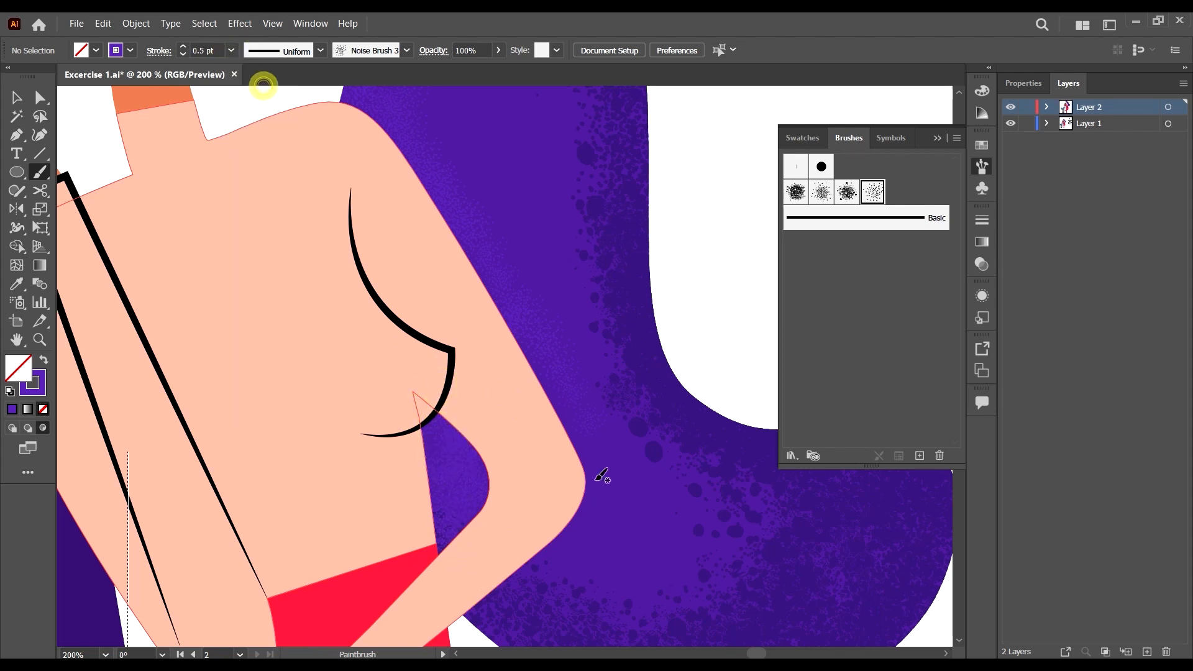
pyautogui.scroll(-2, 444, 386)
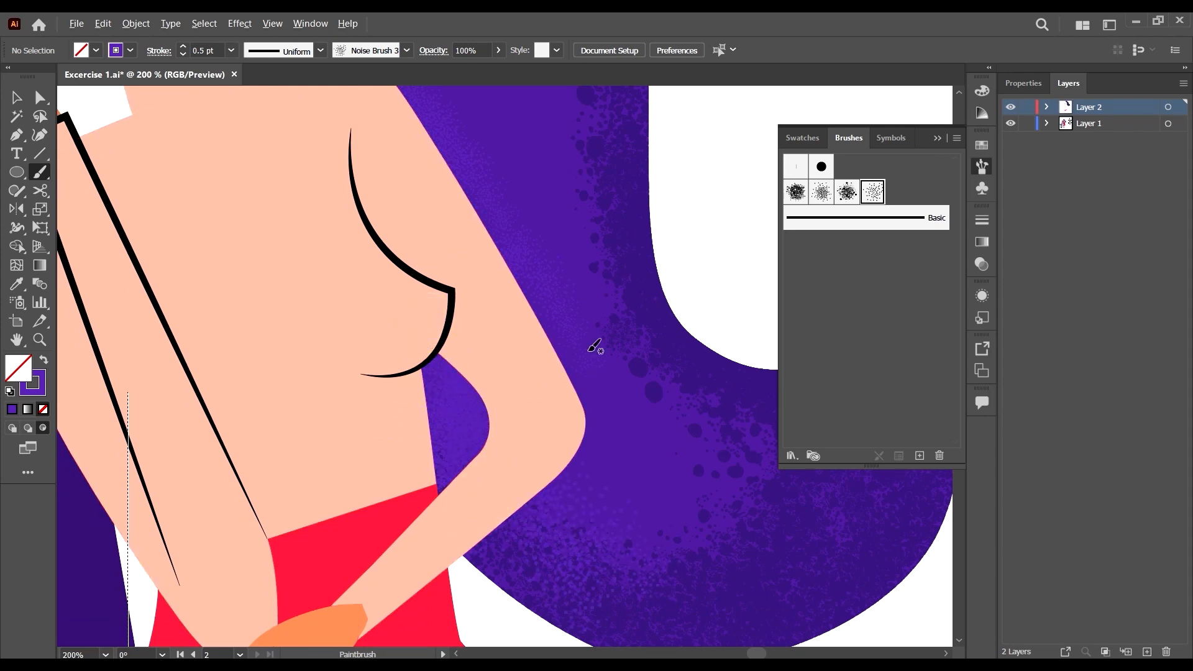
pyautogui.scroll(-4, 595, 346)
pyautogui.scroll(2, 565, 325)
pyautogui.scroll(3, 533, 301)
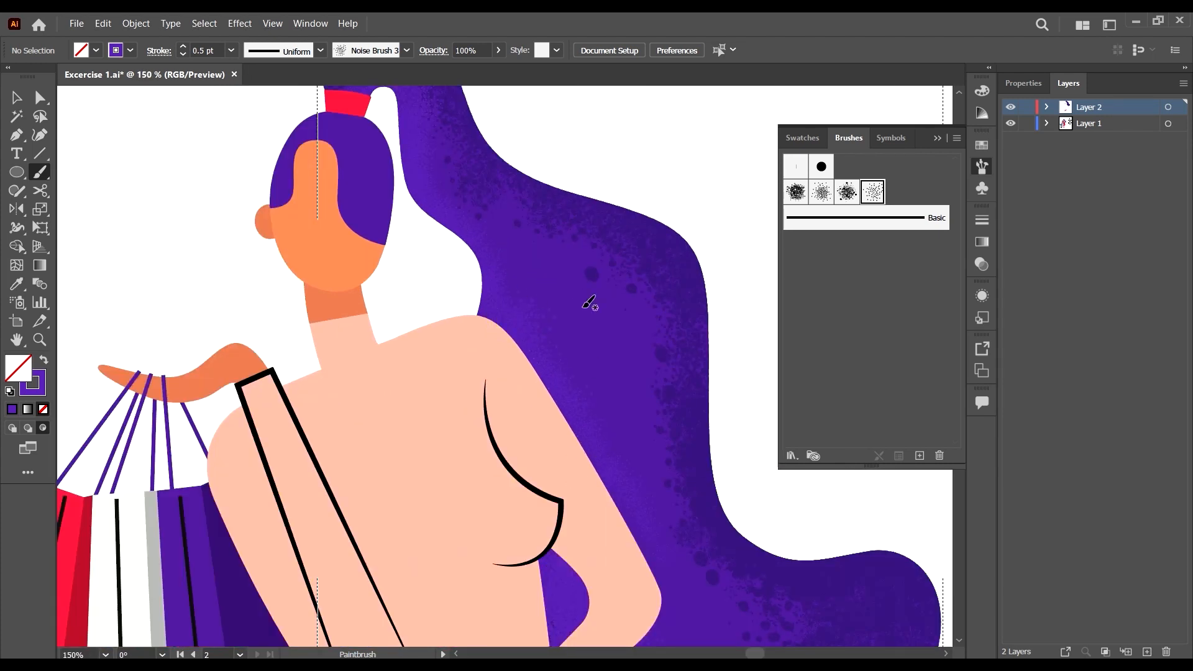
# Switch to the reference image Excercise 1-02.jpg and compare the grain and highlights of its ponytail with the artwork.
pyautogui.scroll(3, 448, 263)
pyautogui.scroll(-3, 525, 269)
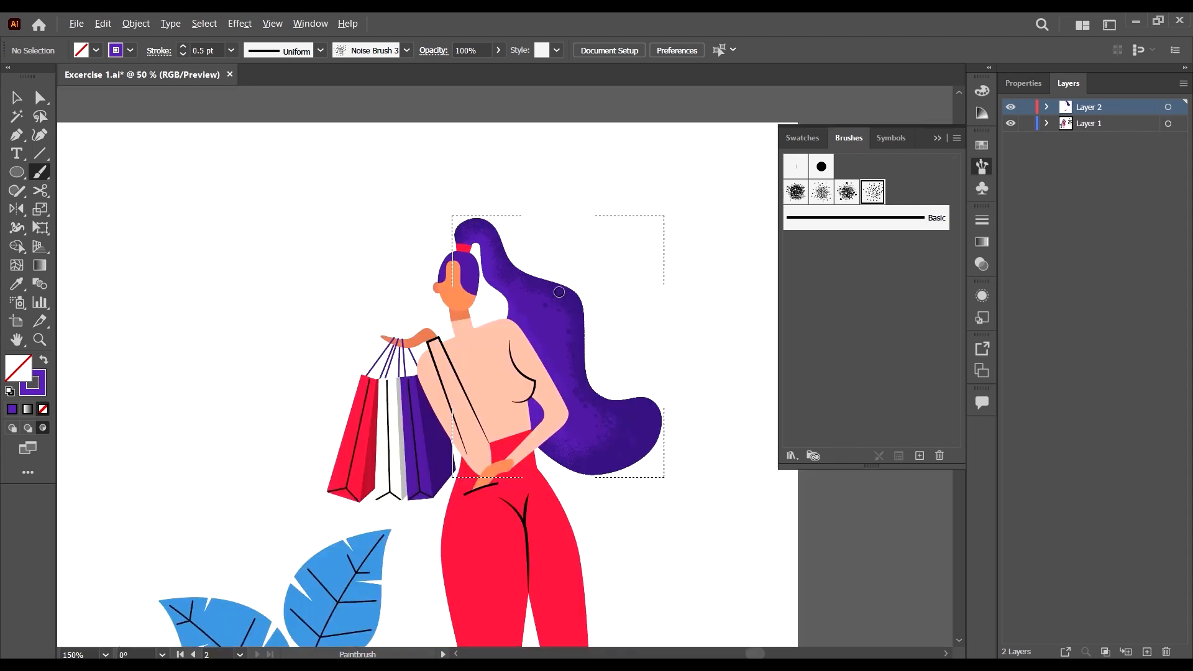
pyautogui.scroll(3, 545, 251)
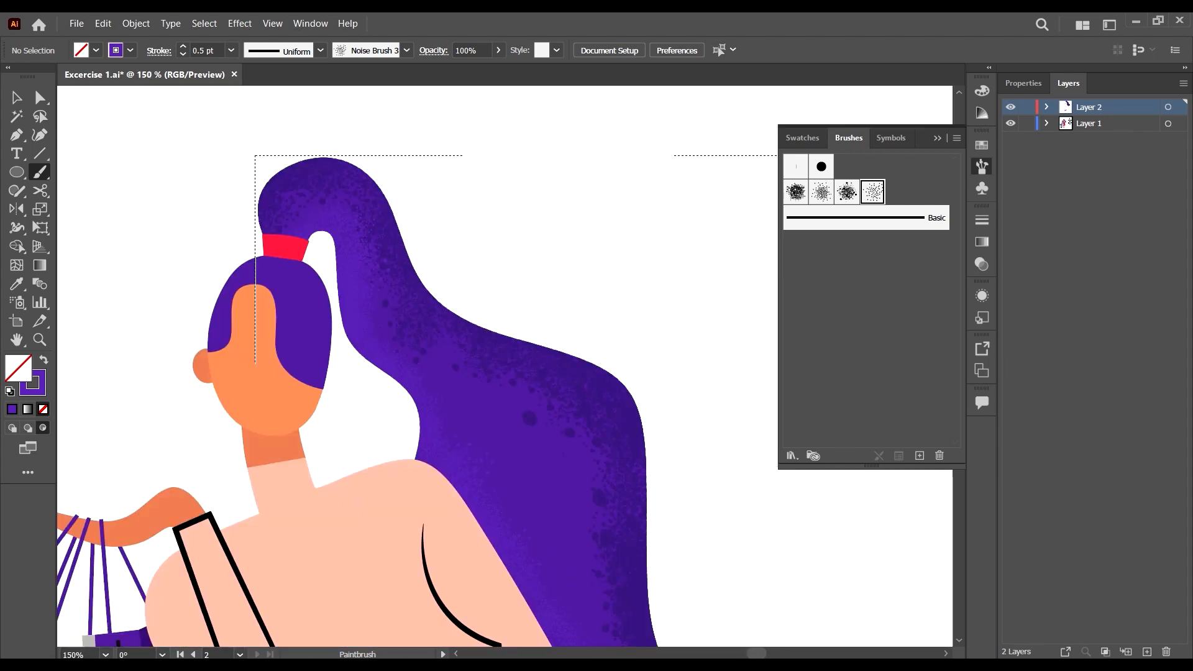
pyautogui.click(167, 612)
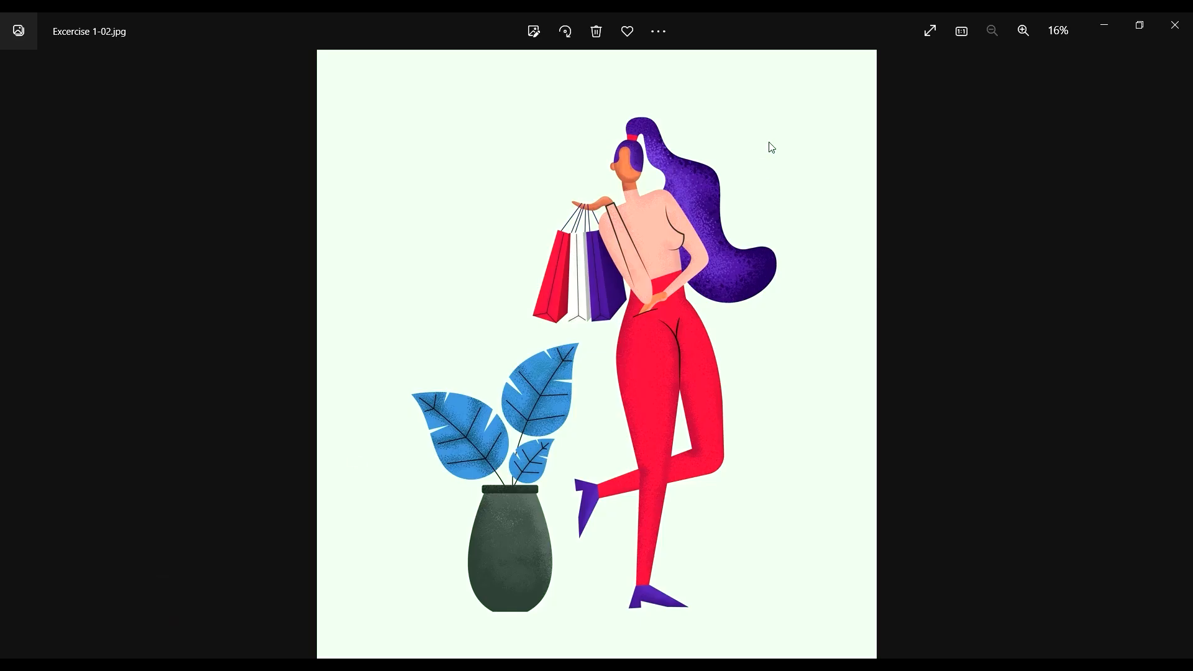
pyautogui.scroll(2, 727, 152)
pyautogui.scroll(2, 727, 152)
pyautogui.scroll(-3, 809, 433)
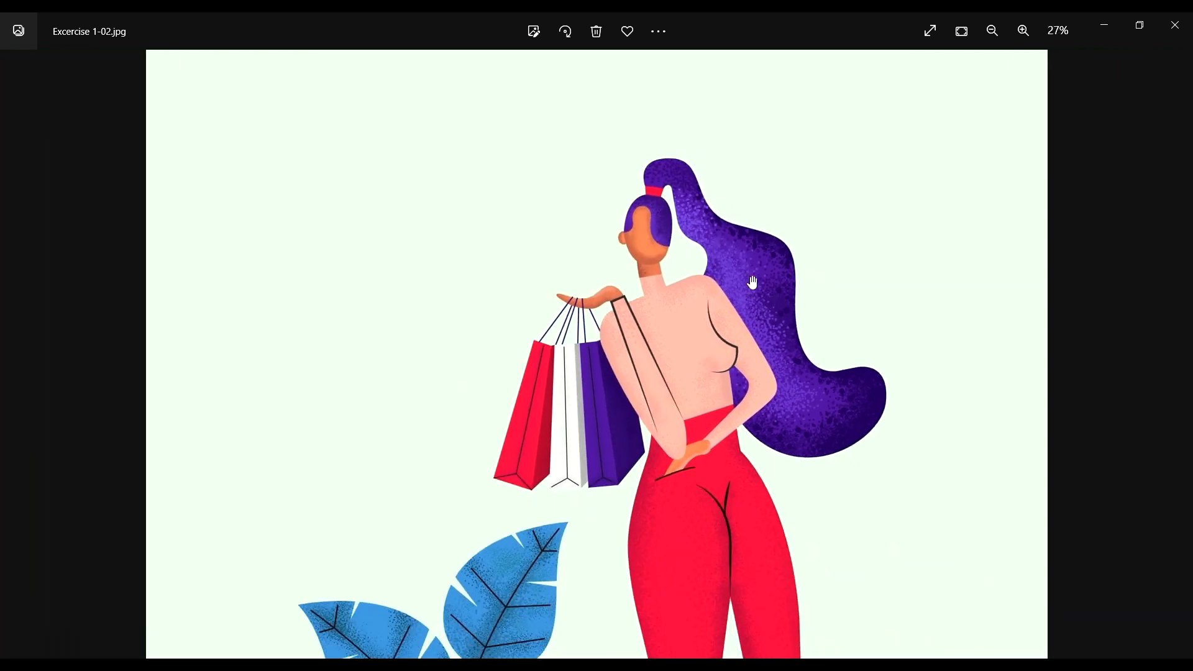
pyautogui.scroll(1, 718, 188)
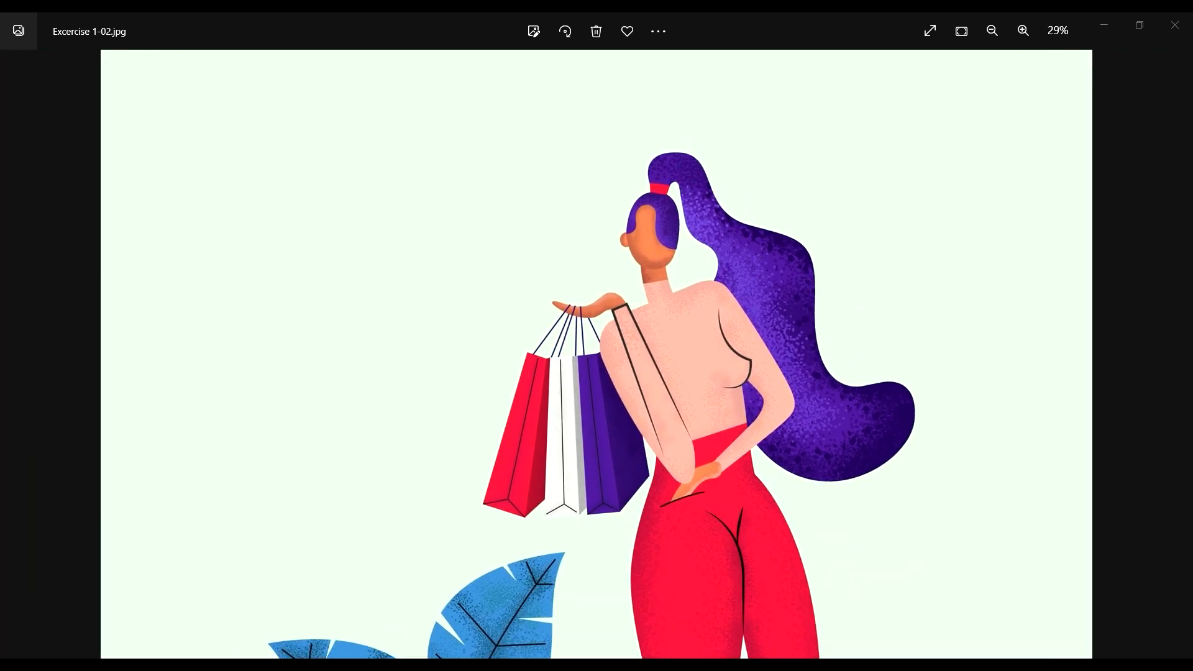
pyautogui.click(239, 663)
# Lighten the stroke colour to 6230C1 for the brighter ponytail highlights.
pyautogui.scroll(2, 324, 257)
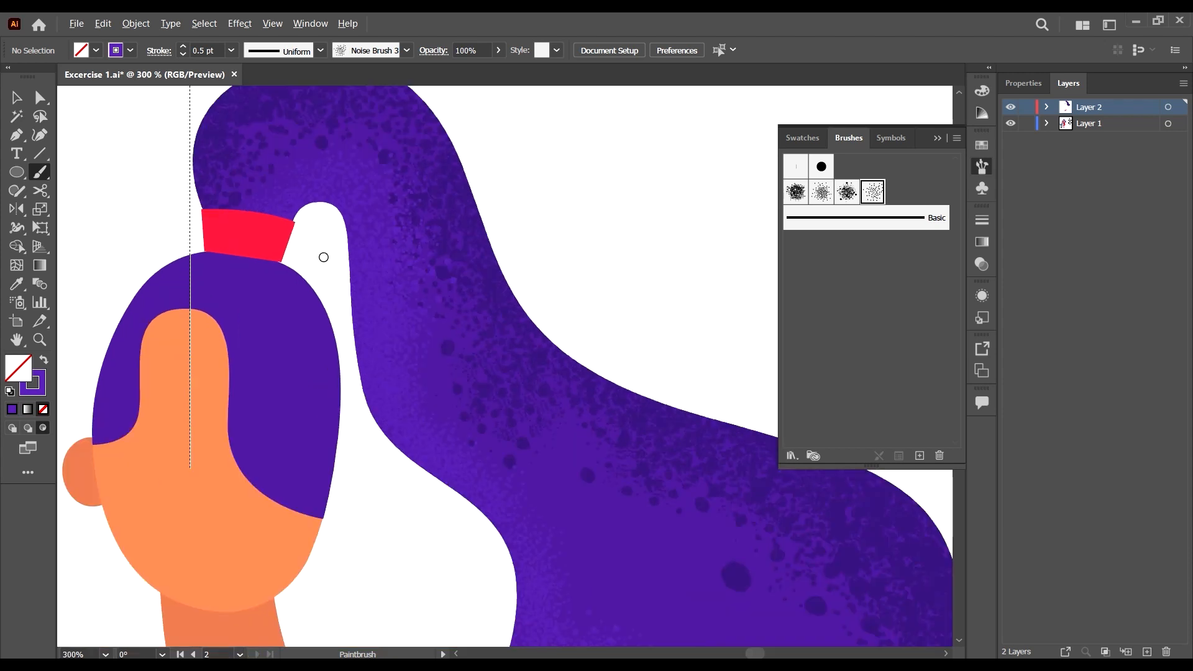
pyautogui.doubleClick(34, 382)
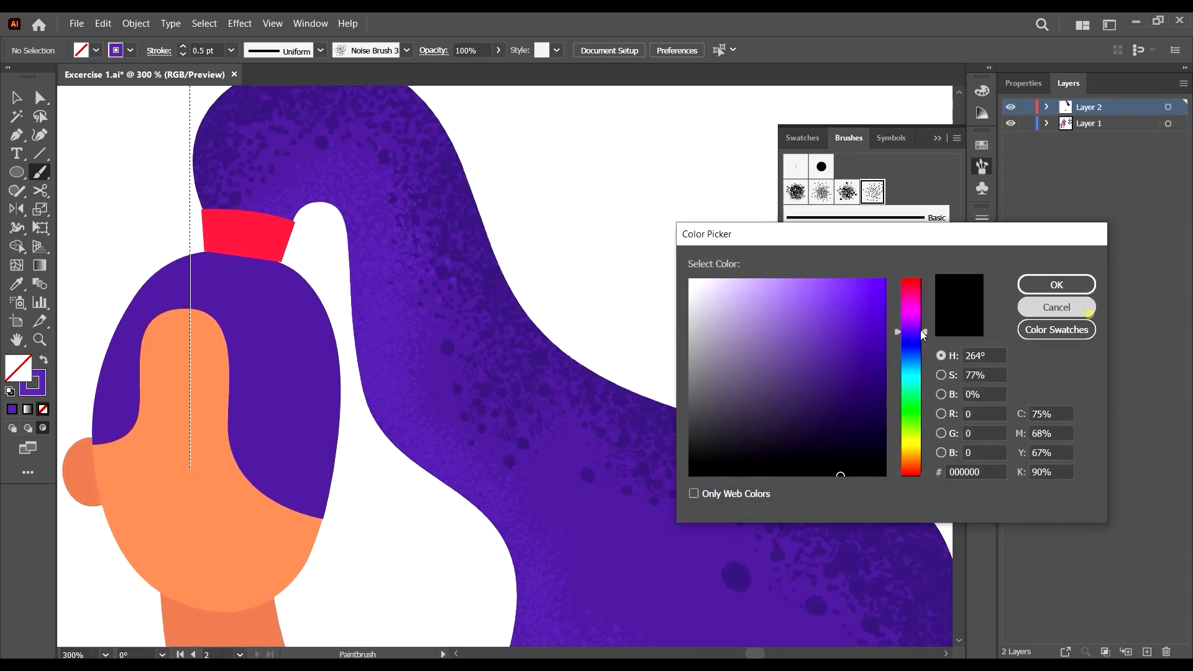
pyautogui.click(1089, 311)
pyautogui.doubleClick(38, 391)
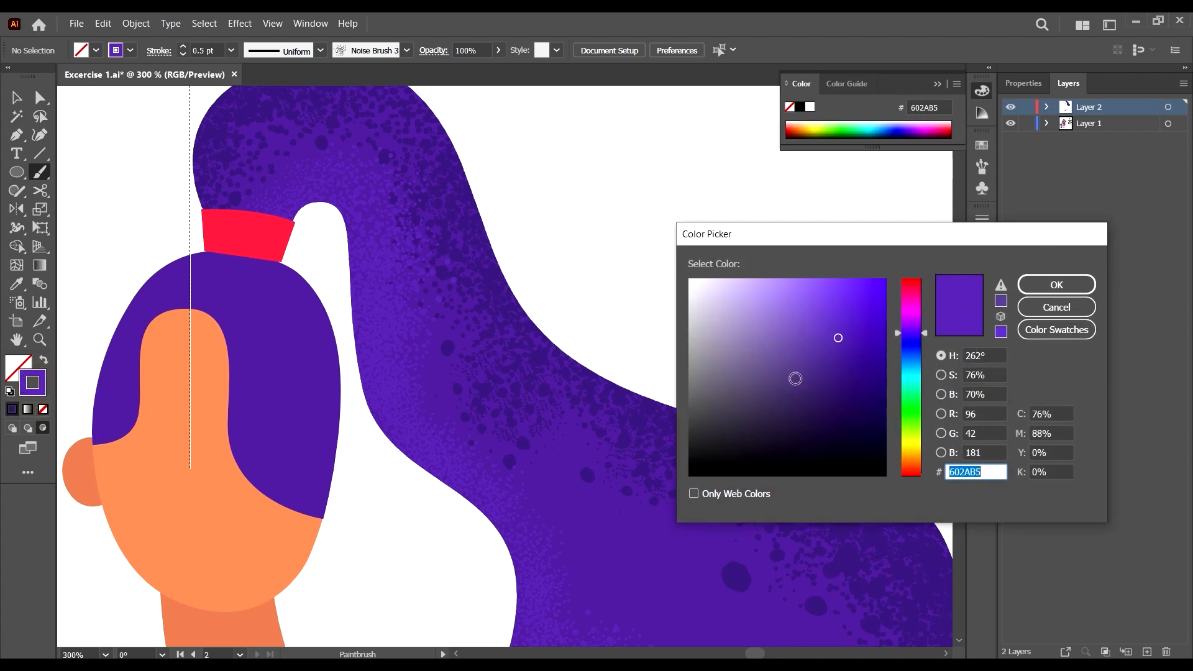
pyautogui.click(839, 325)
pyautogui.click(1040, 280)
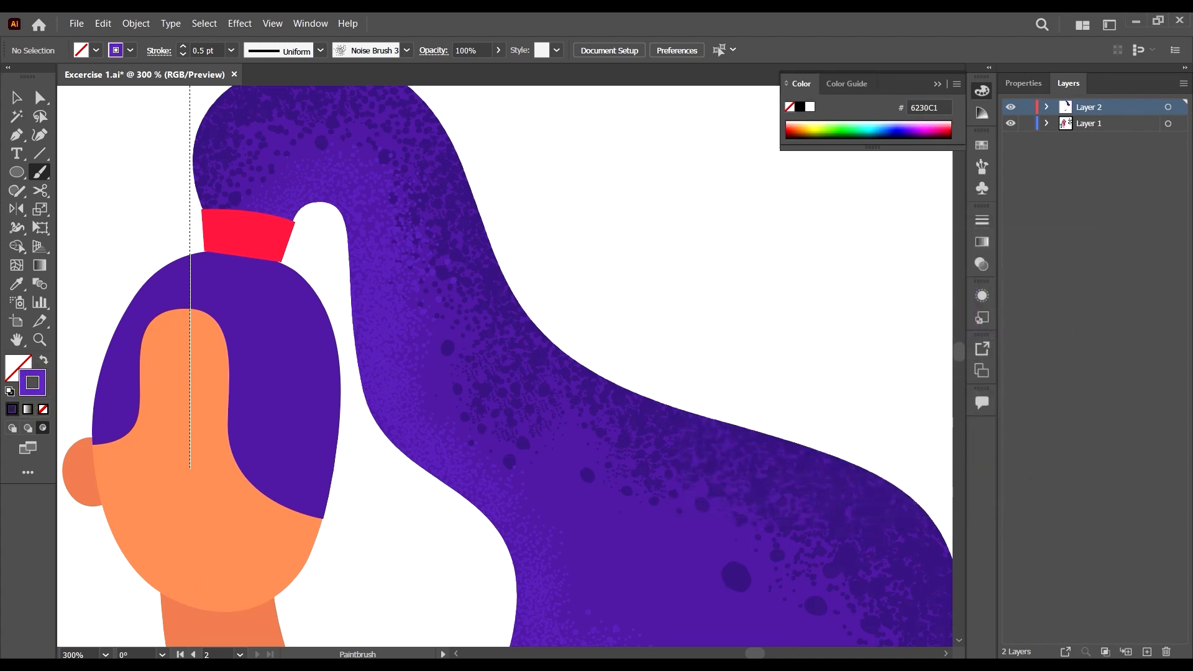
# Paint 0.5 pt highlight strokes in 6230C1 along the ponytail's inner edge, from the hair tie down beside the shoulder and arm.
pyautogui.moveTo(175, 629)
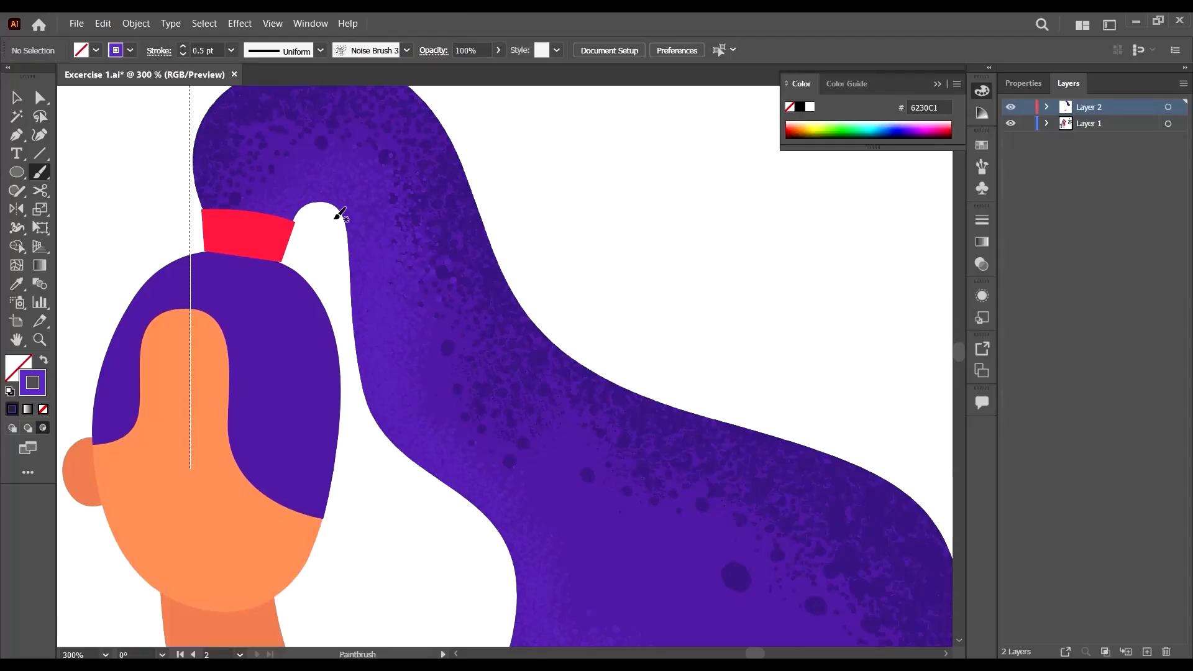
pyautogui.moveTo(359, 234); pyautogui.dragTo(386, 373)
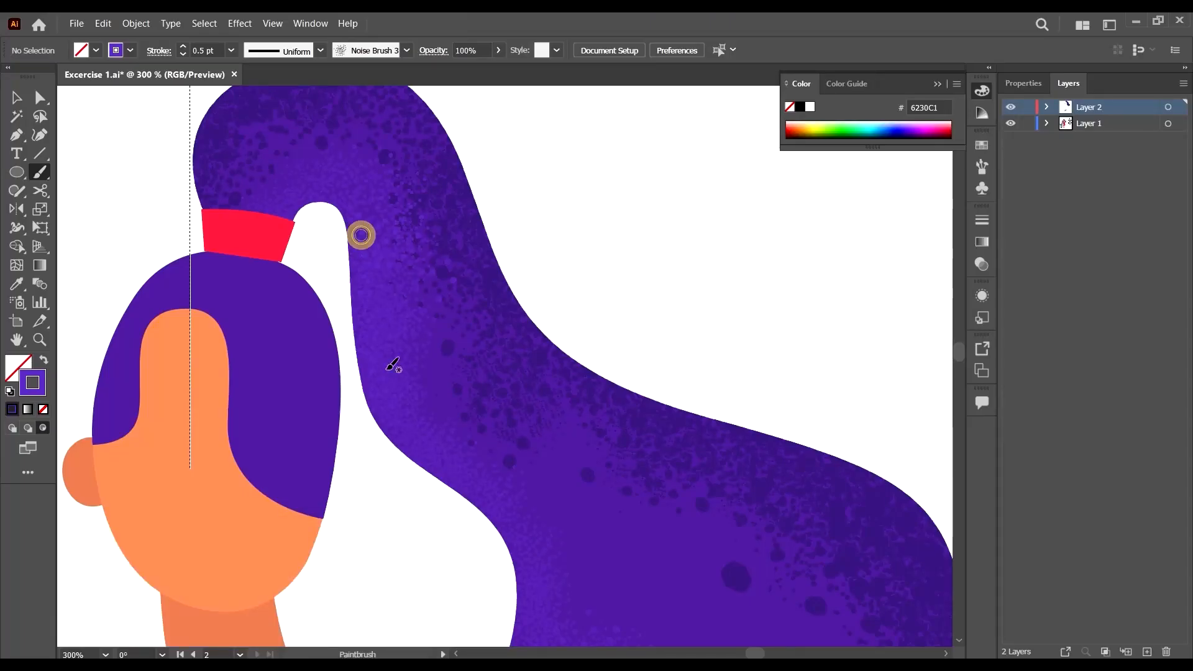
pyautogui.moveTo(331, 188); pyautogui.dragTo(295, 244)
pyautogui.scroll(-1, 374, 348)
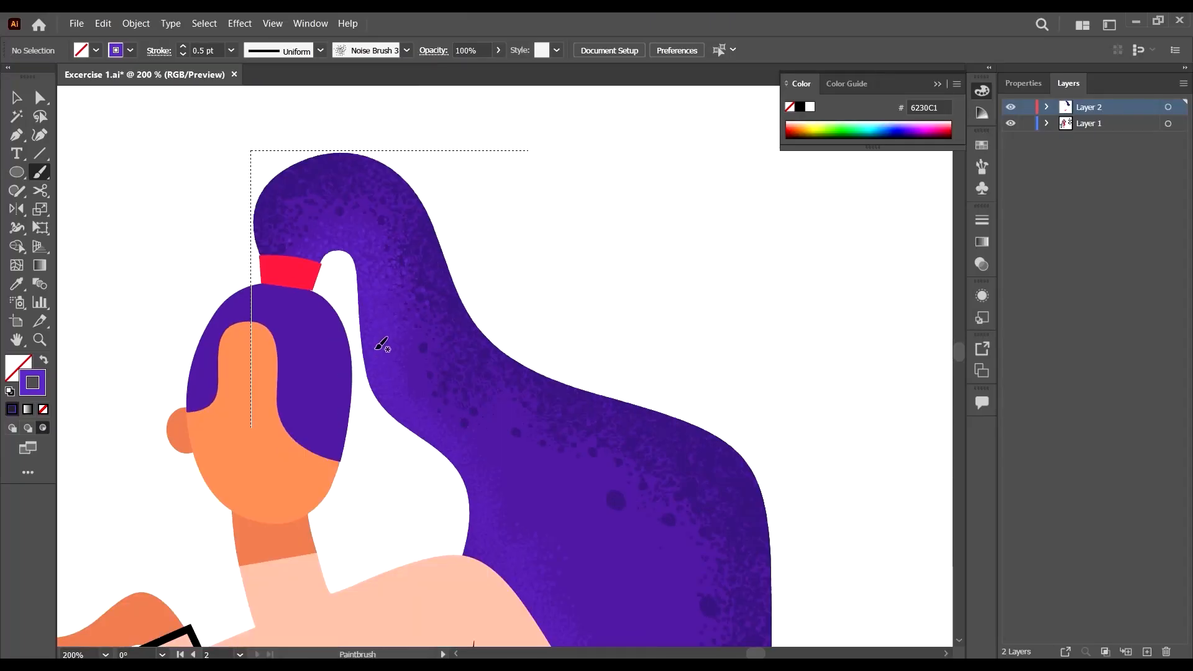
pyautogui.moveTo(373, 332); pyautogui.dragTo(472, 467)
pyautogui.scroll(-3, 471, 530)
pyautogui.moveTo(538, 472)
pyautogui.mouseDown()
pyautogui.moveTo(612, 576)
pyautogui.moveTo(575, 567)
pyautogui.mouseUp()
pyautogui.scroll(-1, 618, 528)
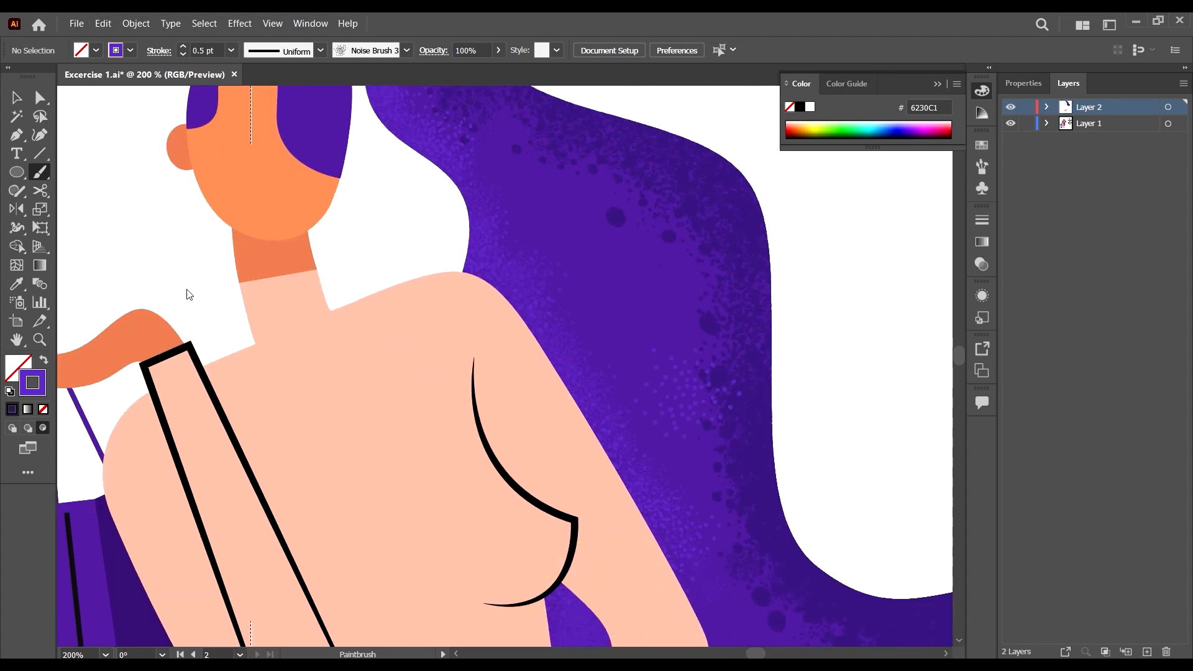
# Sample the dark purple 412082 from a ponytail grain and scatter 1 pt dark noise inside the shaded outer edge.
pyautogui.scroll(2, 545, 280)
pyautogui.scroll(2, 626, 311)
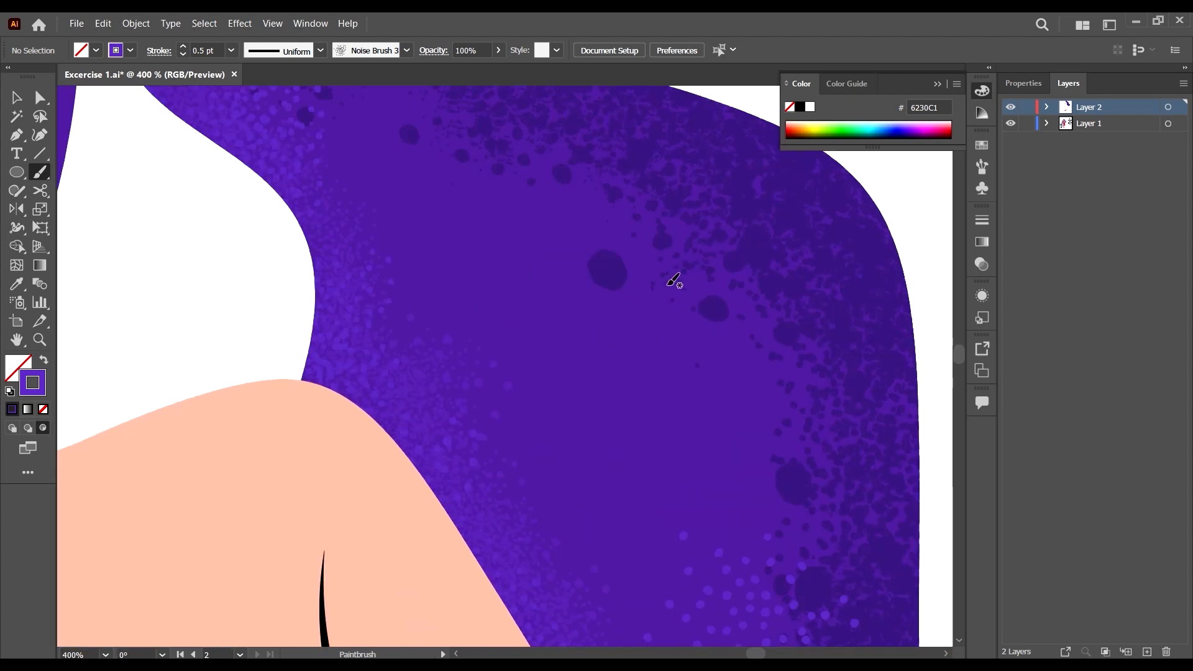
pyautogui.press('i')
pyautogui.click(615, 311)
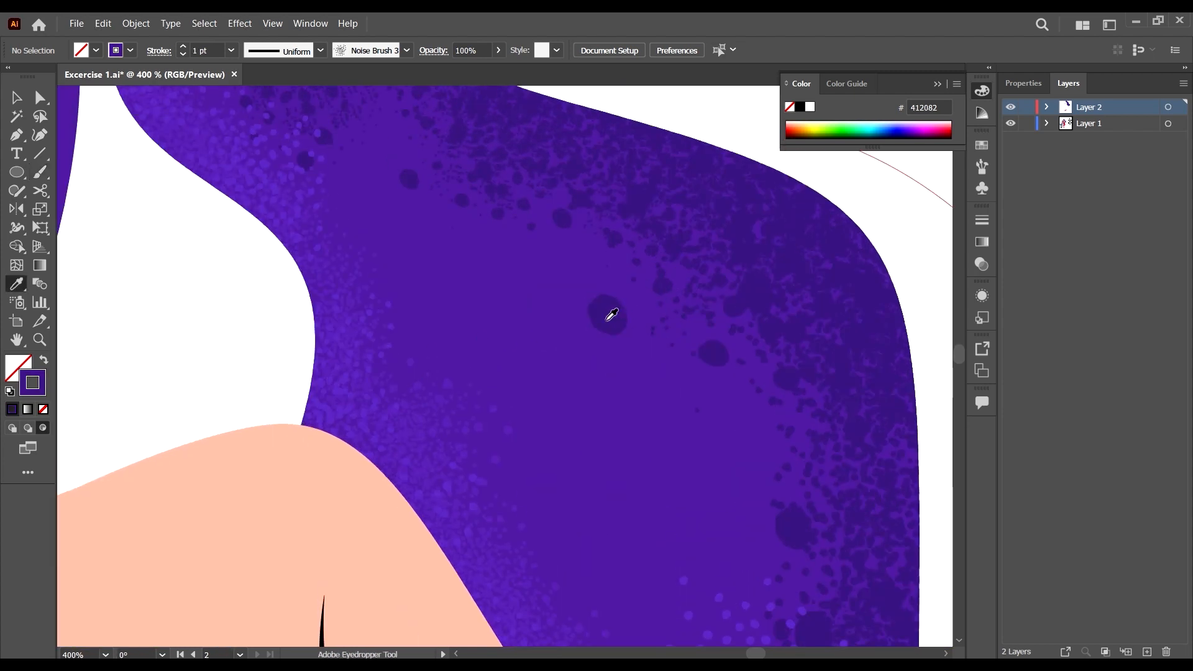
pyautogui.hotkey('ctrl', '0')
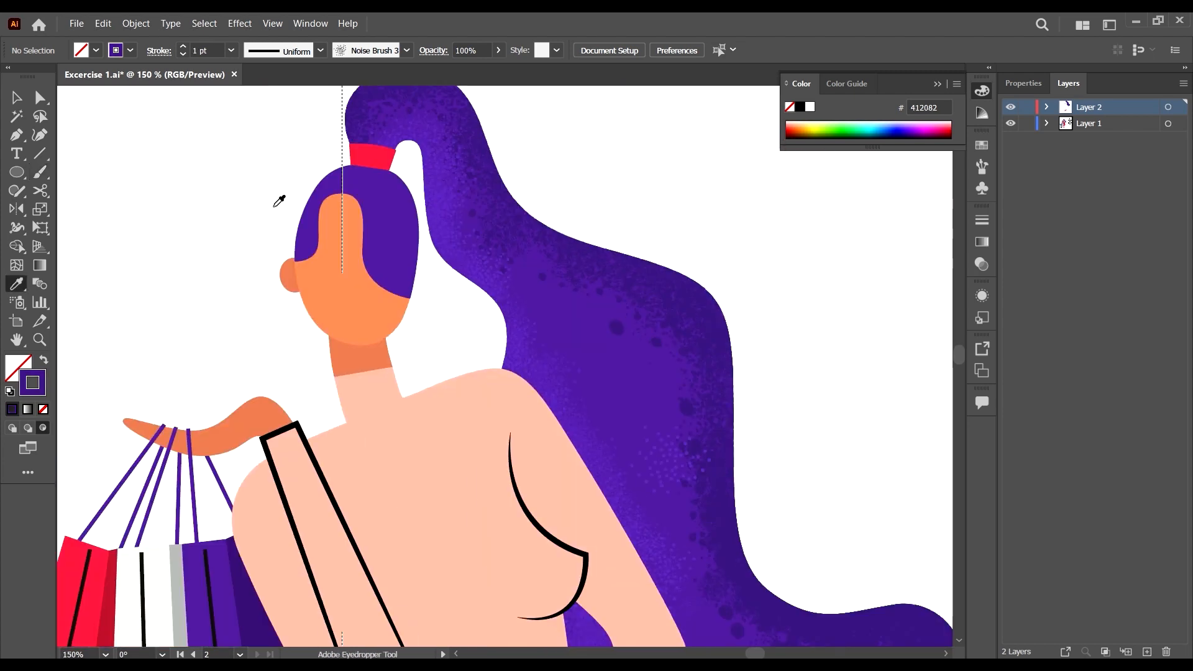
pyautogui.click(38, 173)
pyautogui.click(568, 255)
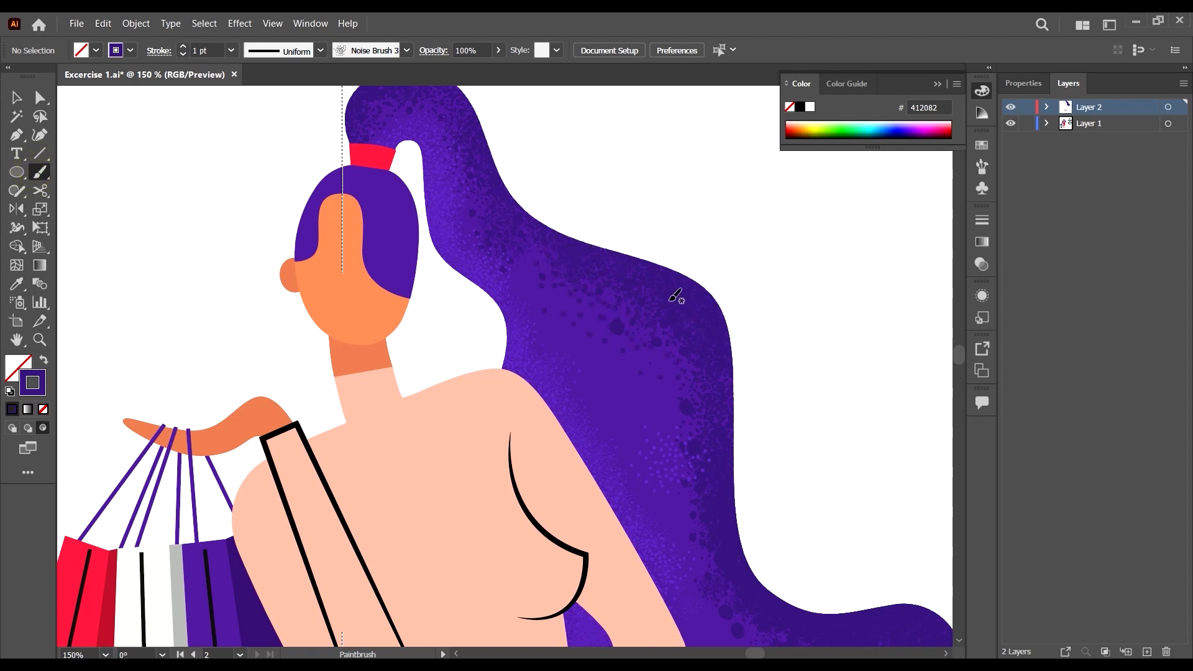
# Reduce the stroke weight to 0.75 pt and paint dark noise inside the ponytail's outer bend.
pyautogui.click(982, 168)
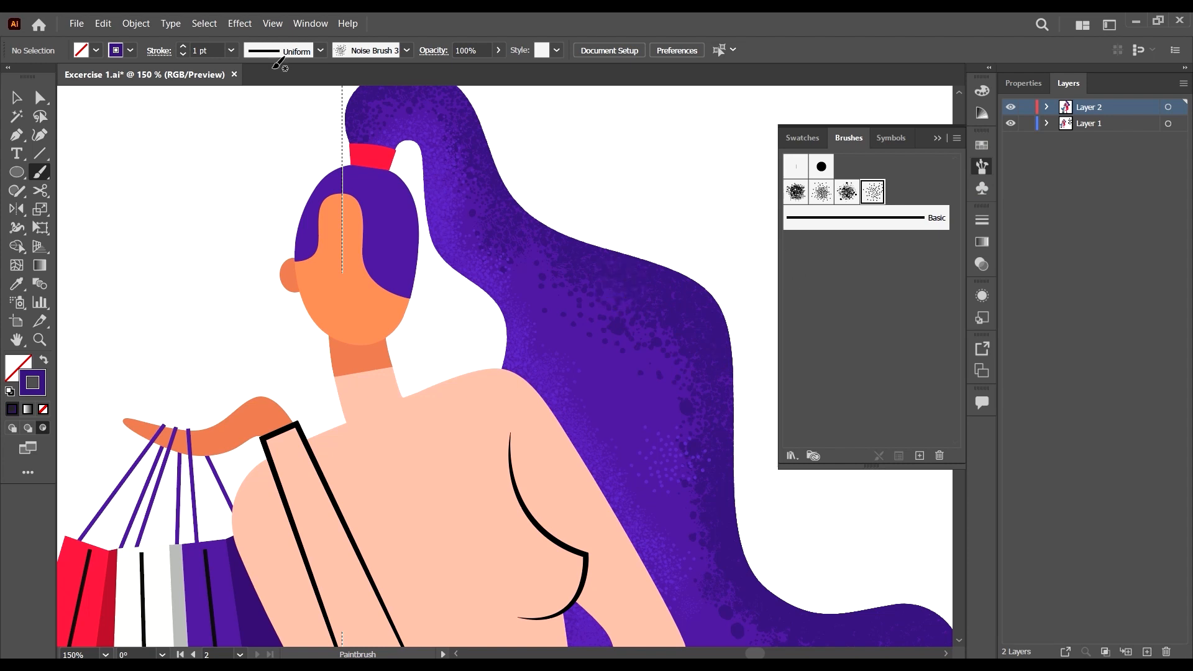
pyautogui.click(230, 52)
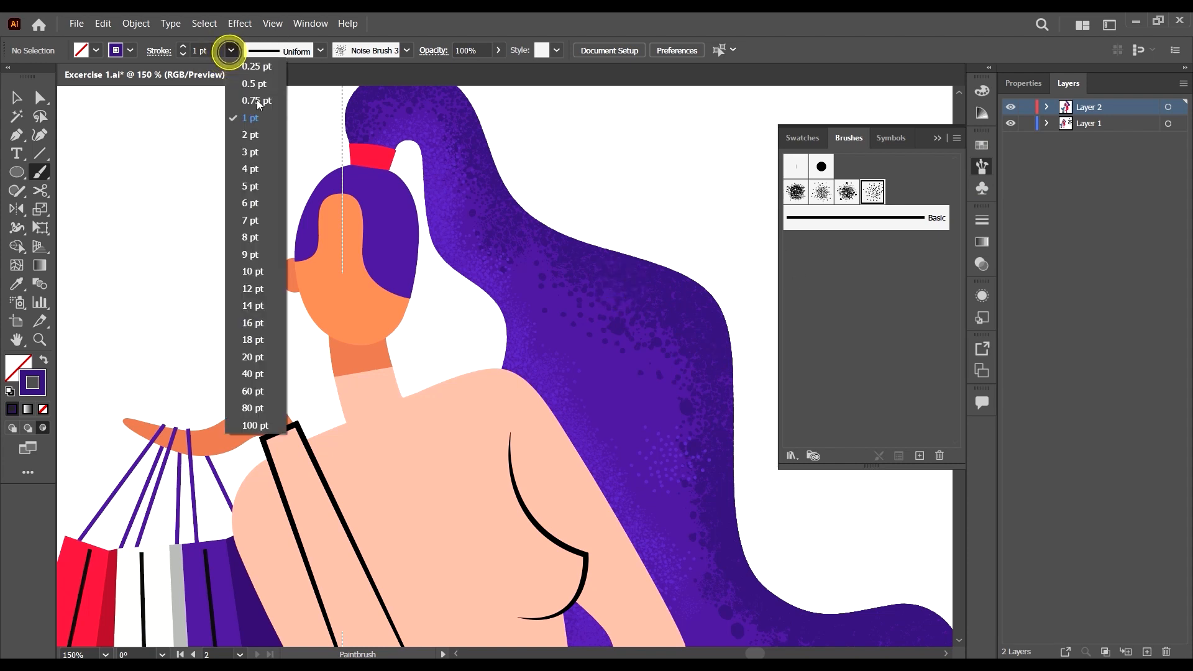
pyautogui.click(257, 67)
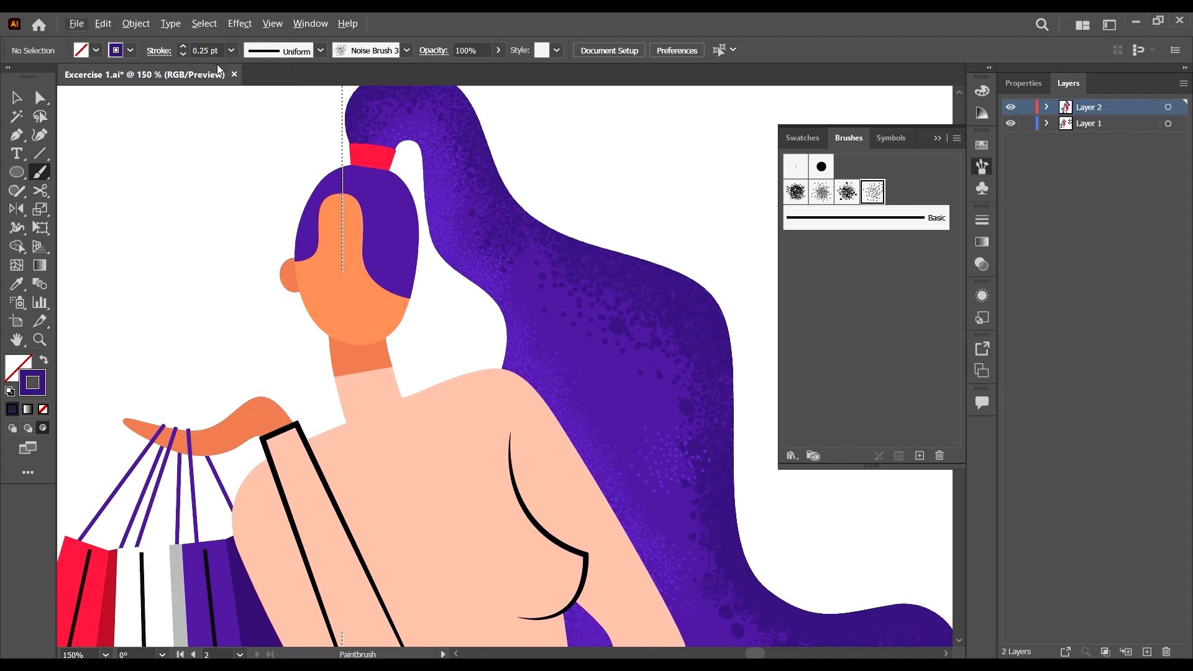
pyautogui.moveTo(655, 349)
pyautogui.mouseDown()
pyautogui.moveTo(690, 415)
pyautogui.moveTo(715, 407)
pyautogui.mouseUp()
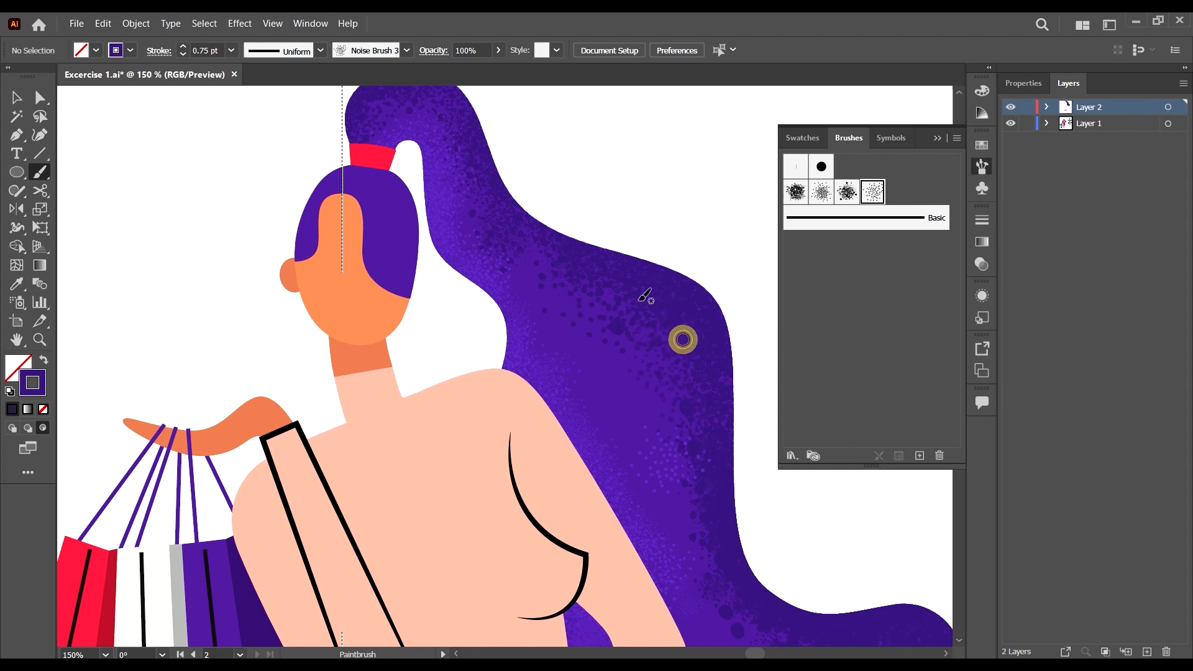
# Paint more 0.75 pt dark noise strokes across the ponytail's wide bend beside the shoulder.
pyautogui.moveTo(660, 320); pyautogui.dragTo(707, 382)
pyautogui.moveTo(630, 307); pyautogui.dragTo(693, 363)
pyautogui.moveTo(607, 299); pyautogui.dragTo(695, 374)
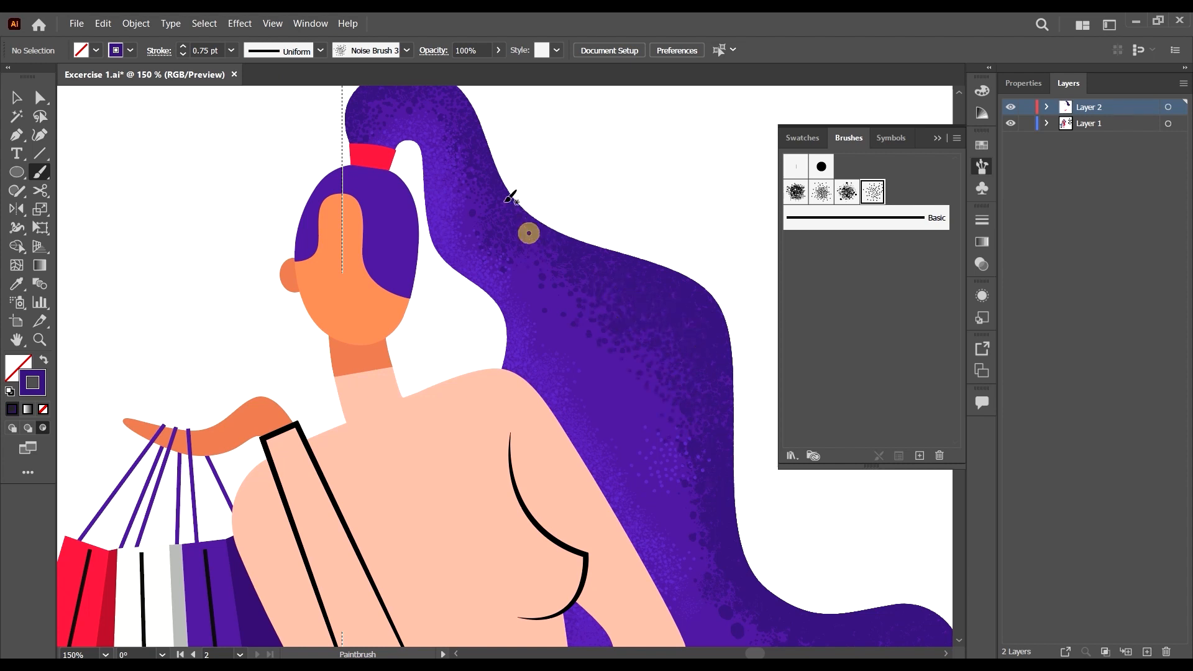
# Scatter 0.75 pt dark noise through the ponytail's lower curl, from behind the elbow to the rounded tip.
pyautogui.scroll(3, 504, 191)
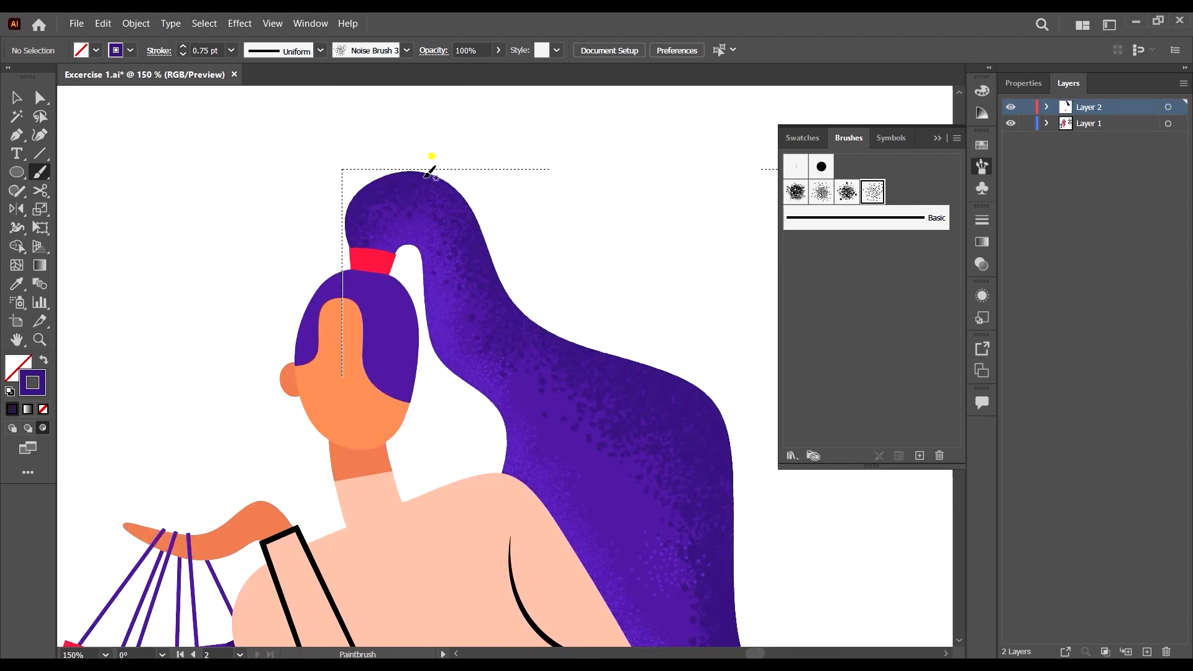
pyautogui.scroll(-5, 599, 270)
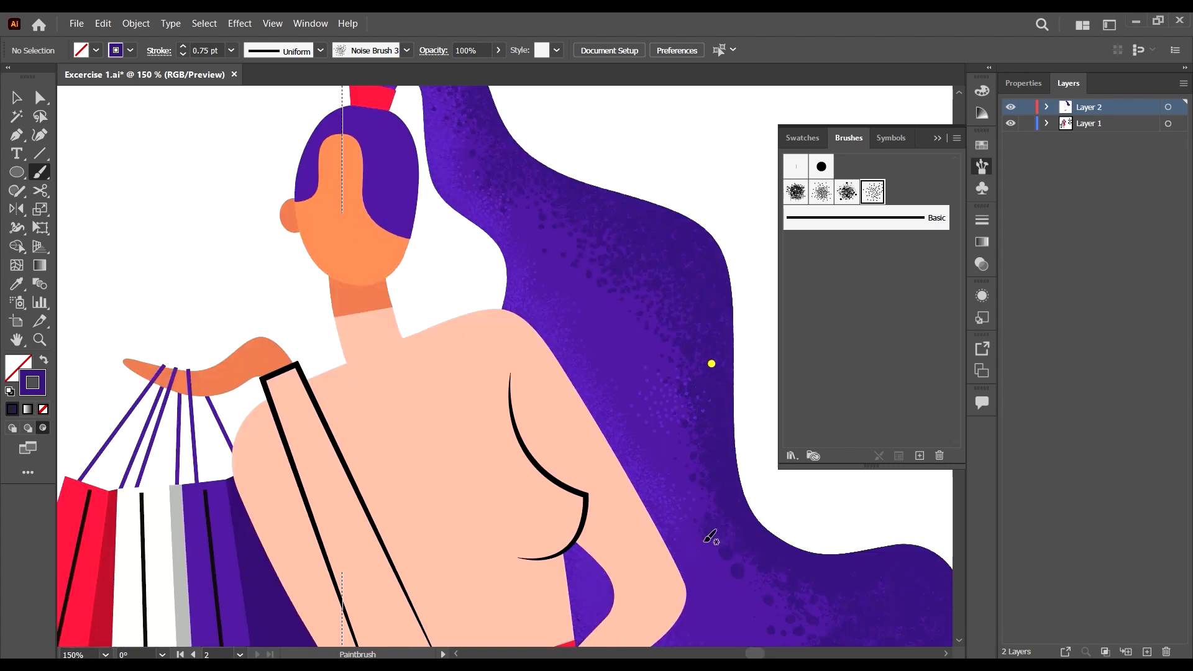
pyautogui.scroll(-2, 736, 523)
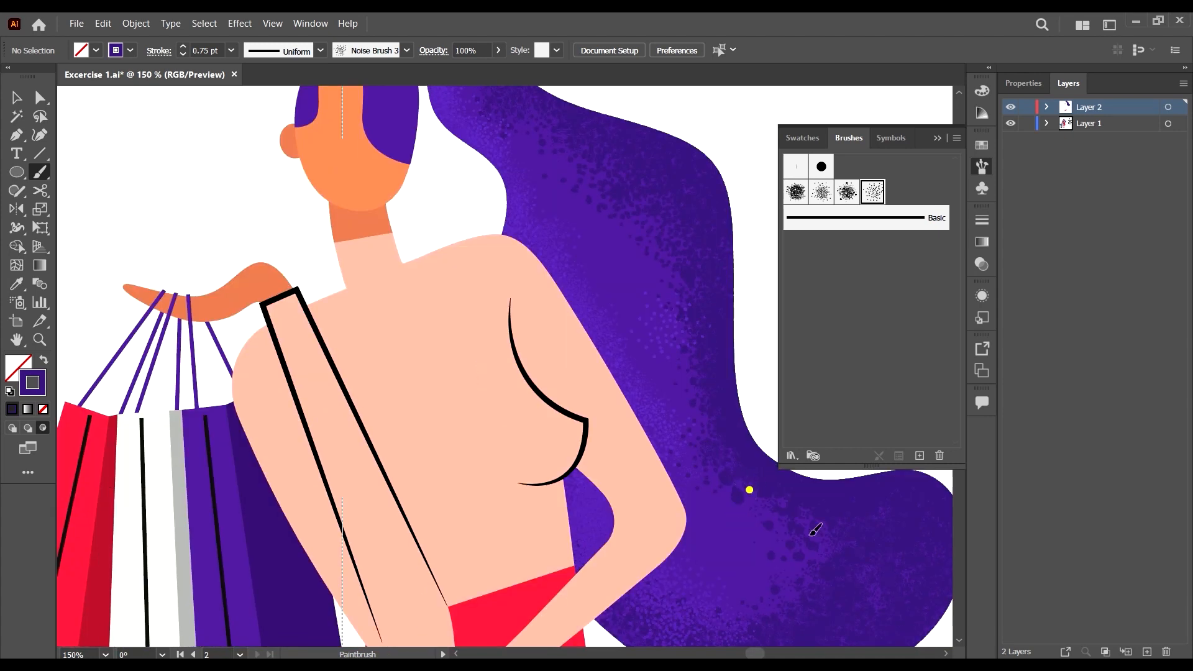
pyautogui.moveTo(750, 490); pyautogui.dragTo(810, 536)
pyautogui.moveTo(770, 501)
pyautogui.mouseDown()
pyautogui.moveTo(851, 541)
pyautogui.moveTo(926, 543)
pyautogui.mouseUp()
pyautogui.moveTo(875, 506)
pyautogui.mouseDown()
pyautogui.moveTo(934, 547)
pyautogui.moveTo(934, 529)
pyautogui.mouseUp()
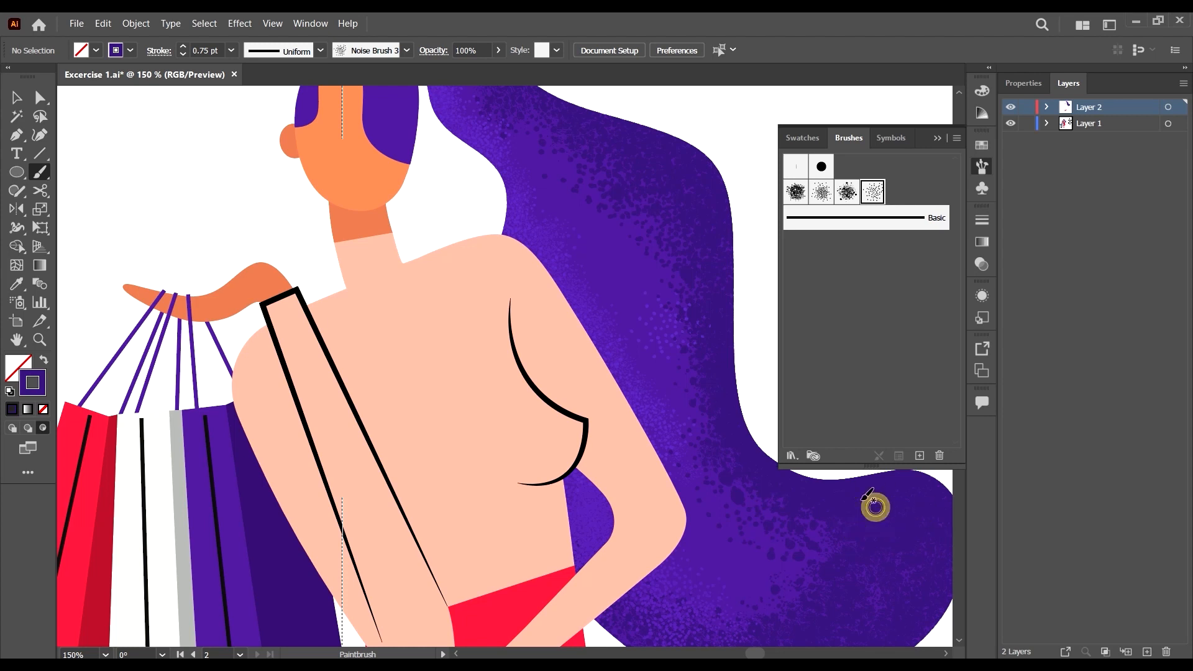
pyautogui.hscroll(5, 808, 515)
pyautogui.moveTo(753, 506)
pyautogui.mouseDown()
pyautogui.moveTo(798, 559)
pyautogui.moveTo(776, 593)
pyautogui.moveTo(759, 559)
pyautogui.mouseUp()
pyautogui.moveTo(751, 504); pyautogui.dragTo(749, 568)
pyautogui.moveTo(783, 485); pyautogui.dragTo(768, 535)
pyautogui.moveTo(758, 509); pyautogui.dragTo(755, 545)
# Examine the noise shading on the whole ponytail from a distance and up close.
pyautogui.scroll(-4, 782, 571)
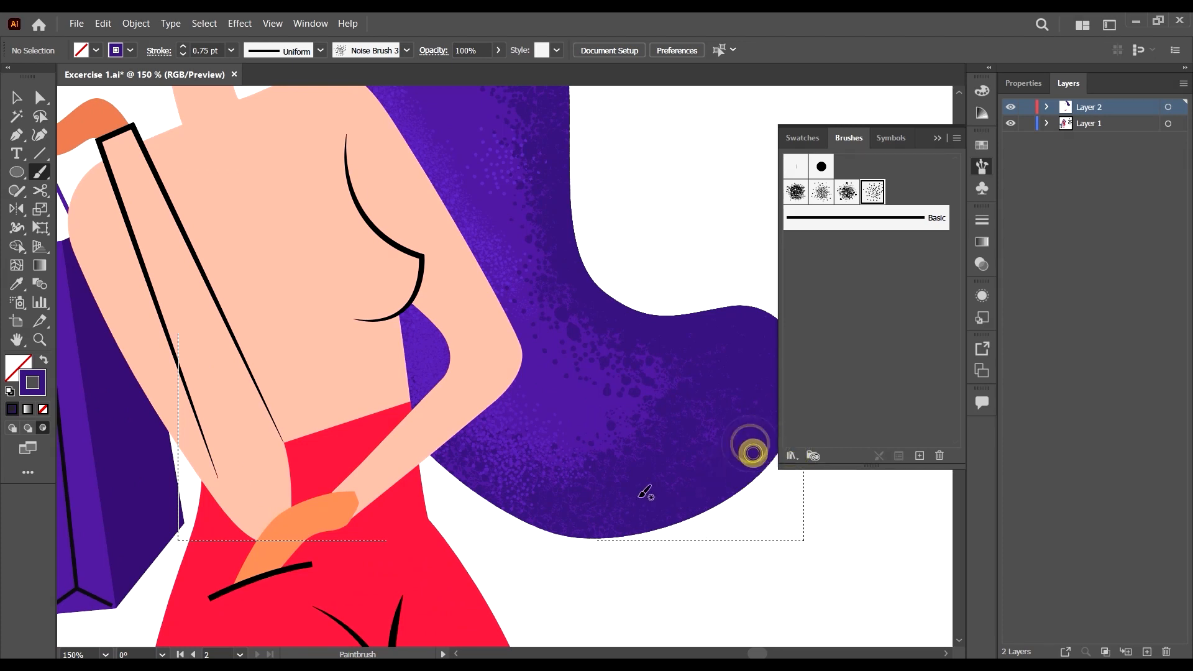
pyautogui.scroll(-1, 537, 479)
pyautogui.scroll(-2, 537, 478)
pyautogui.scroll(1, 721, 366)
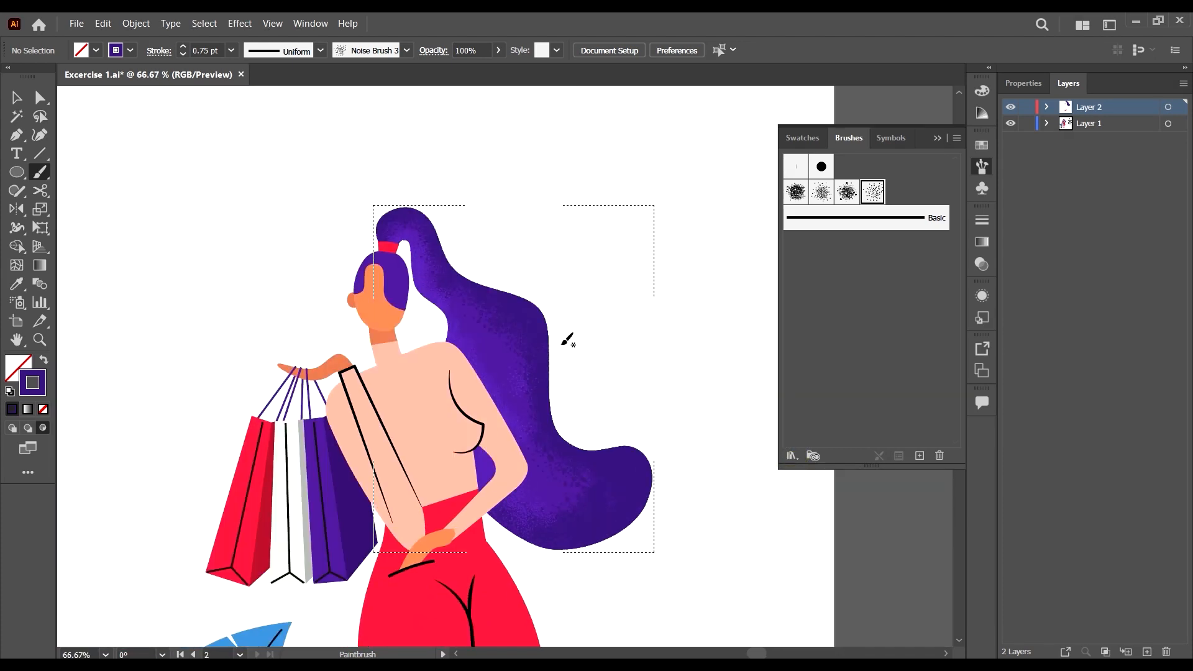
pyautogui.scroll(1, 546, 340)
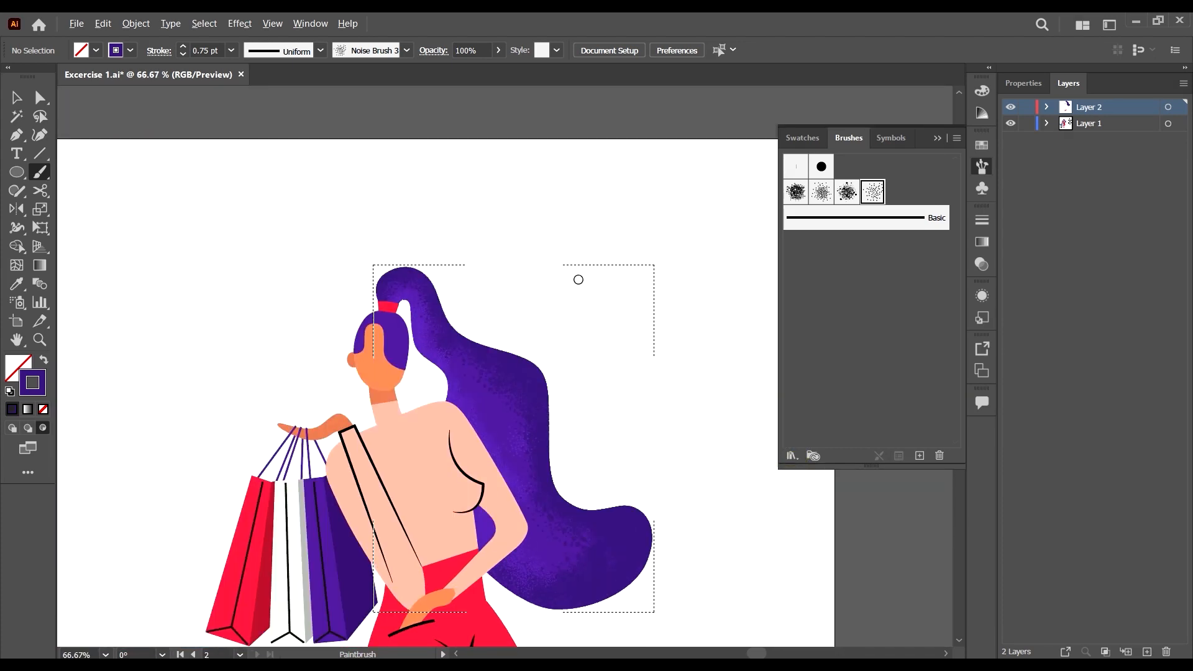
pyautogui.scroll(-1, 578, 279)
pyautogui.scroll(-4, 577, 283)
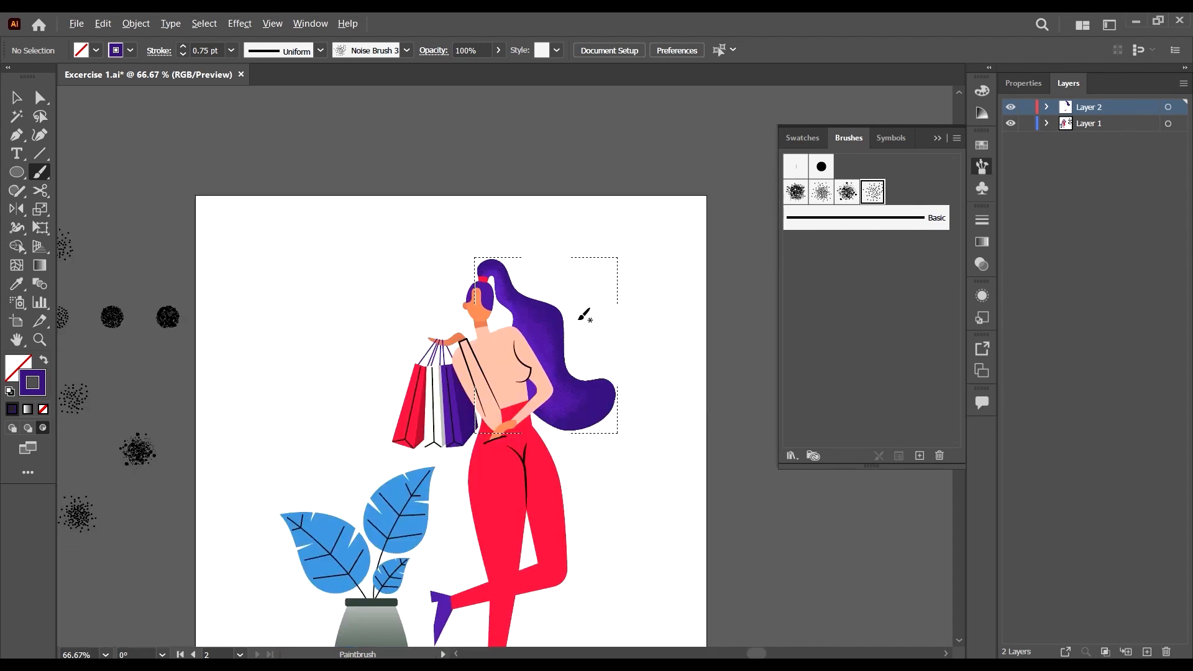
pyautogui.scroll(8, 581, 286)
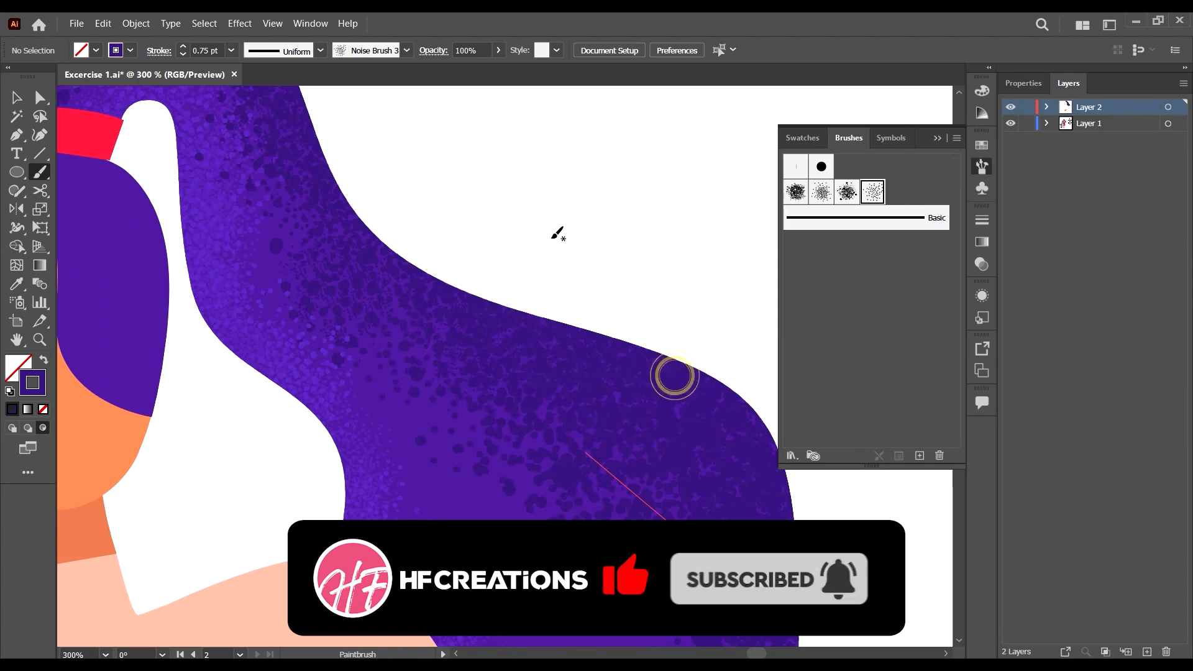
# Darken the stroke colour to 331B6D for the deepest ponytail shadows.
pyautogui.scroll(-2, 559, 236)
pyautogui.doubleClick(36, 386)
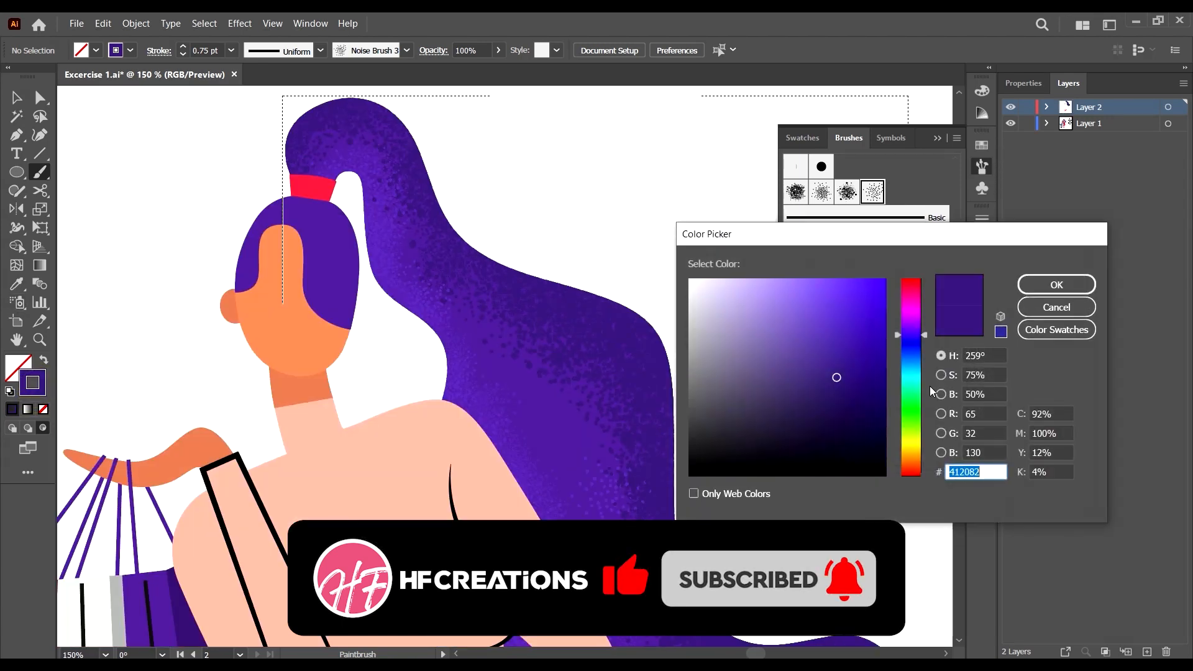
pyautogui.click(838, 390)
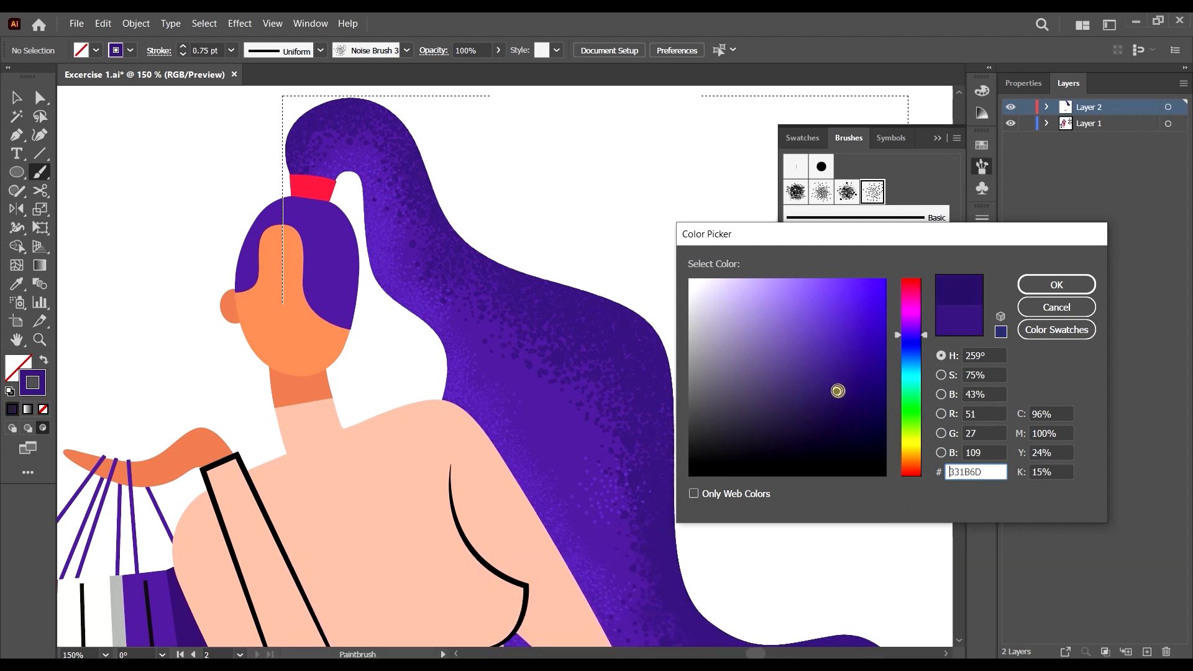
pyautogui.click(1056, 285)
# Paint 0.75 pt noise in 331B6D along the ponytail's outer edge, from the wide bend up to the crown.
pyautogui.moveTo(536, 258); pyautogui.dragTo(718, 334)
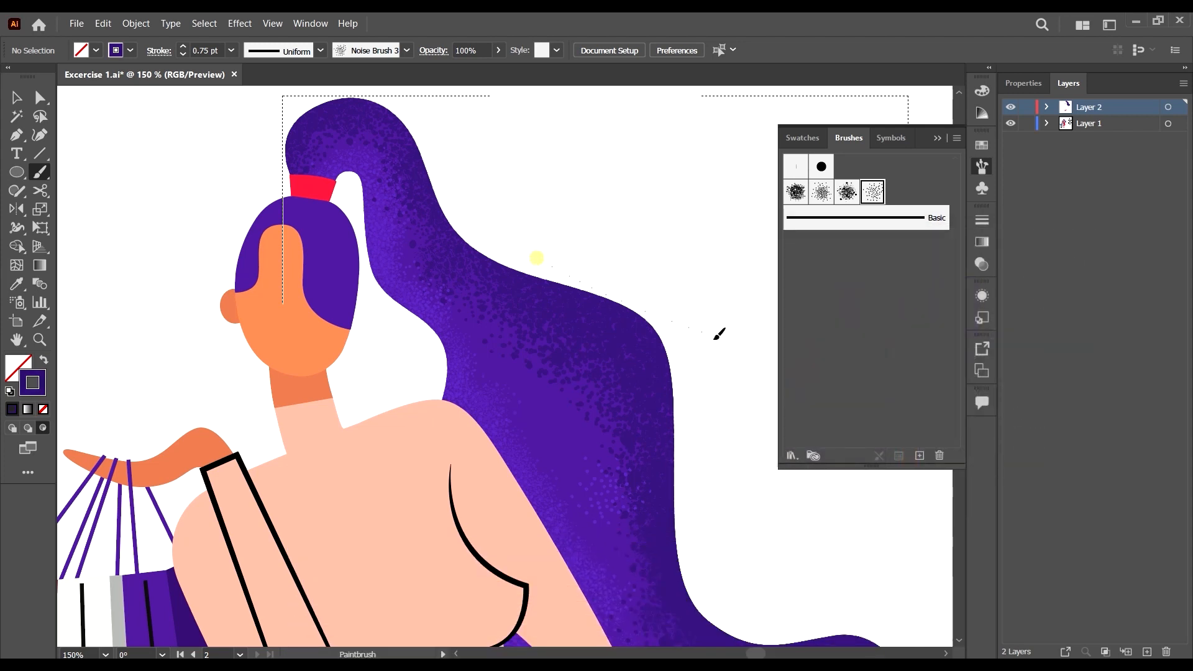
pyautogui.click(613, 309)
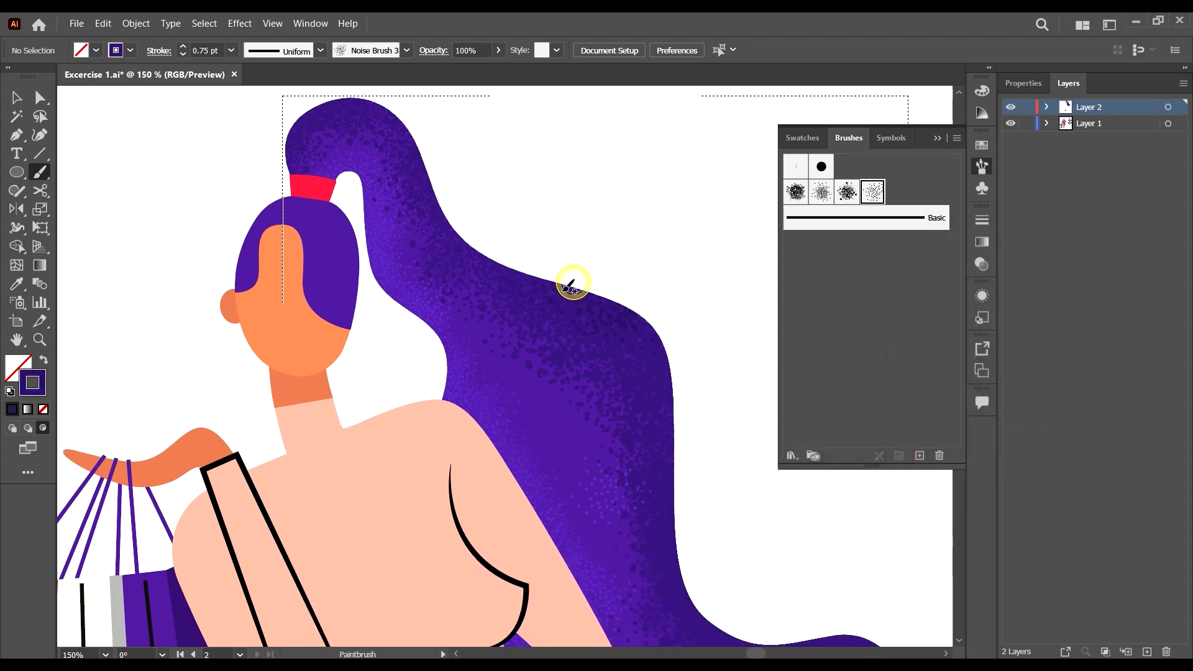
pyautogui.click(542, 276)
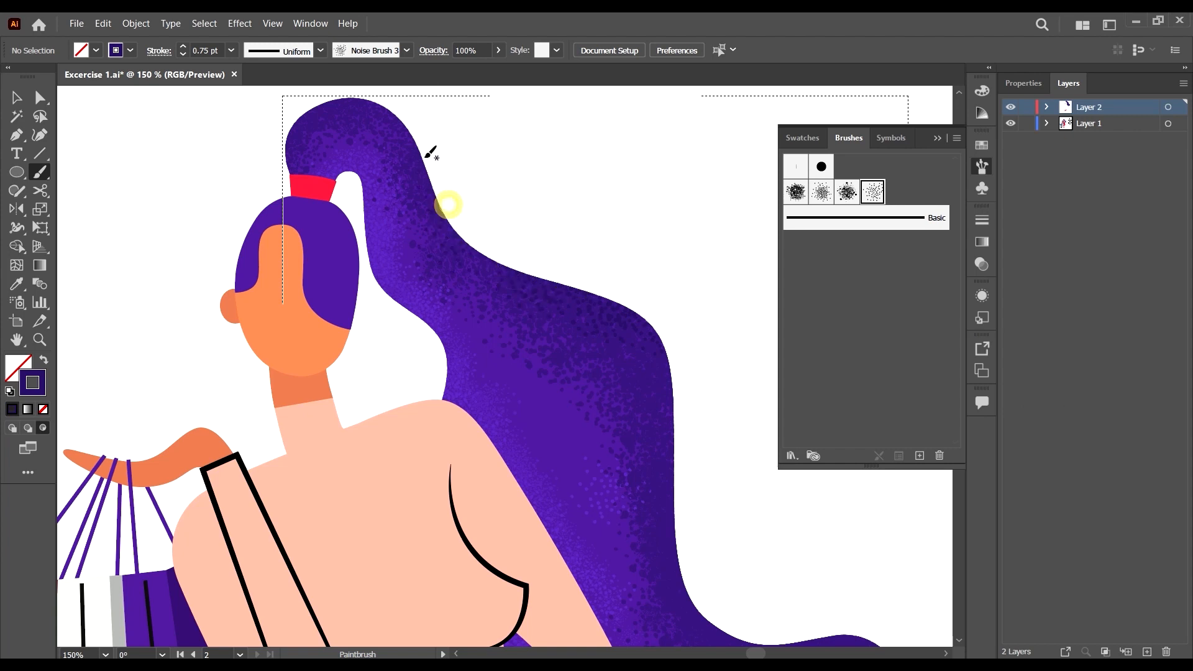
pyautogui.scroll(3, 433, 180)
pyautogui.moveTo(390, 182)
pyautogui.mouseDown()
pyautogui.moveTo(320, 179)
pyautogui.moveTo(420, 177)
pyautogui.moveTo(362, 169)
pyautogui.moveTo(275, 185)
pyautogui.mouseUp()
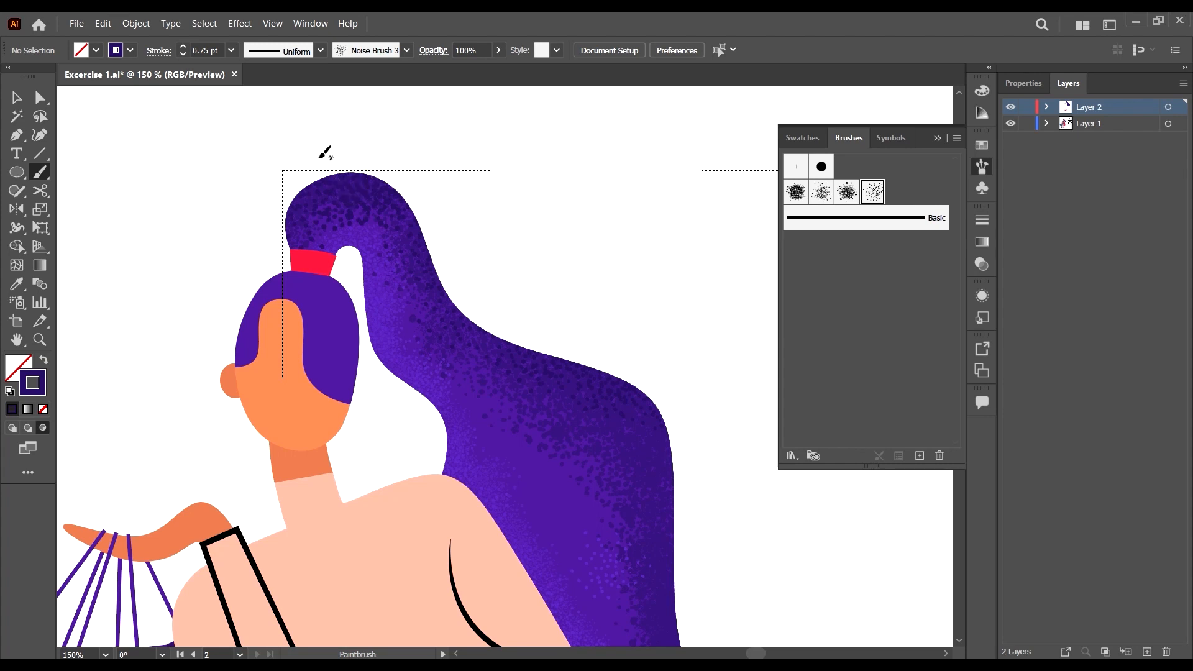
# Reduce the stroke weight to 0.5 pt and paint fine dark noise along the outer edge from the crown down past the wide bend.
pyautogui.click(229, 54)
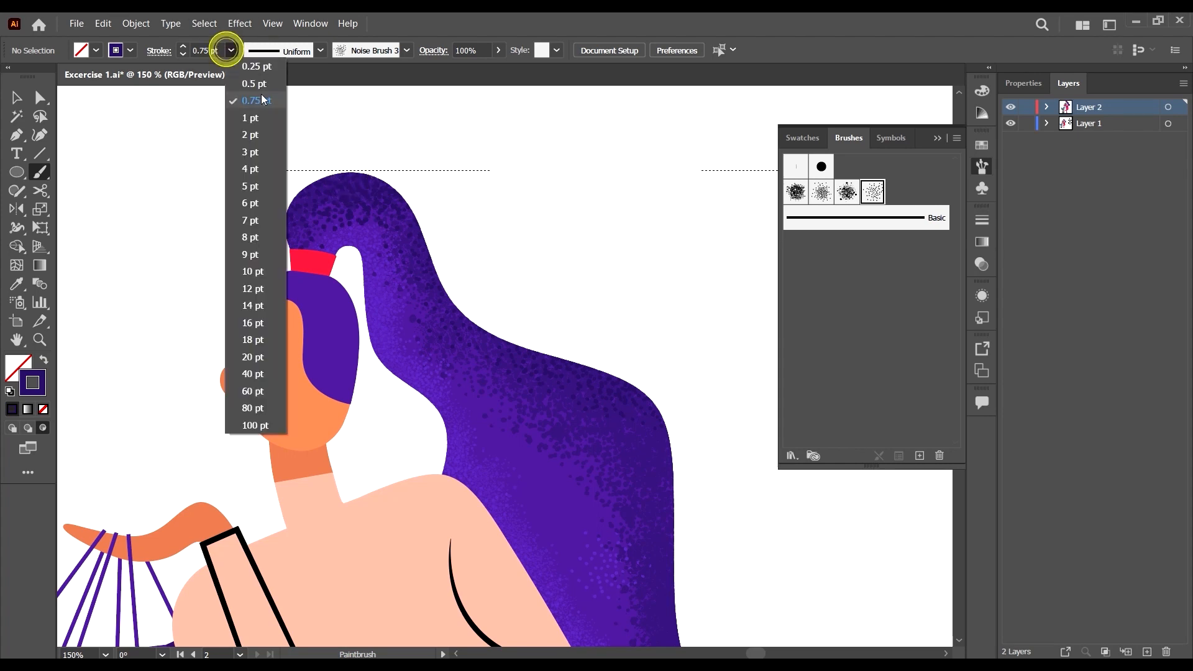
pyautogui.click(261, 95)
pyautogui.moveTo(326, 178)
pyautogui.mouseDown()
pyautogui.moveTo(341, 176)
pyautogui.moveTo(333, 185)
pyautogui.mouseUp()
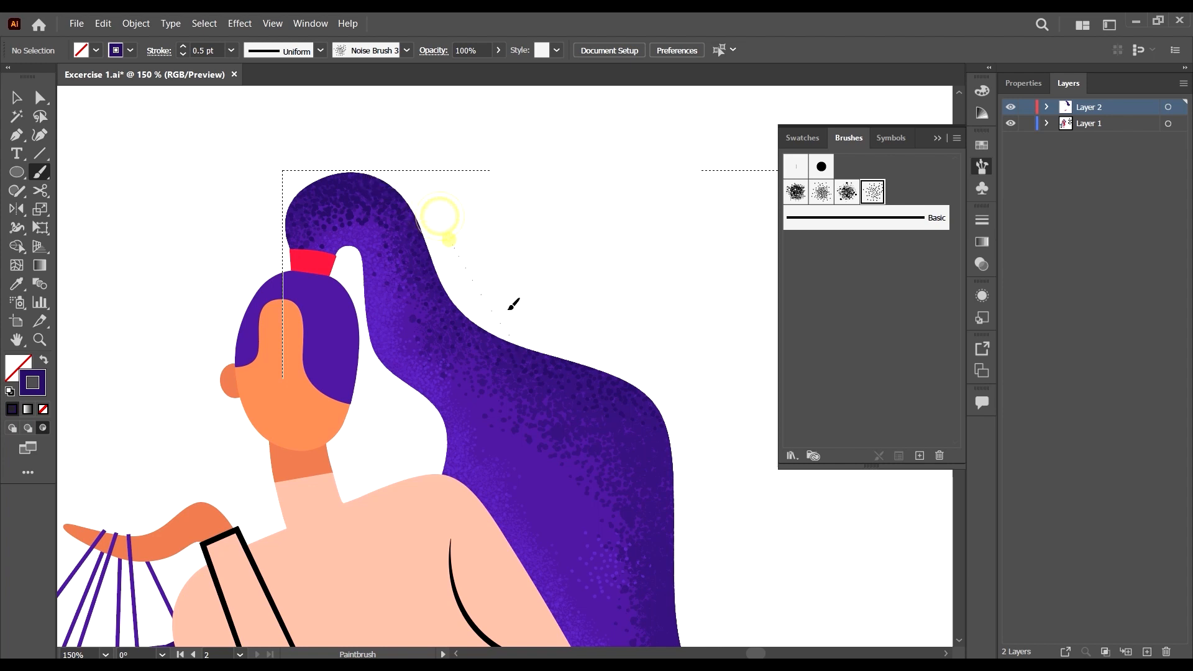
pyautogui.moveTo(509, 308); pyautogui.dragTo(571, 361)
pyautogui.moveTo(529, 326)
pyautogui.mouseDown()
pyautogui.moveTo(636, 403)
pyautogui.moveTo(725, 410)
pyautogui.mouseUp()
pyautogui.scroll(-3, 701, 533)
pyautogui.moveTo(683, 434)
pyautogui.mouseDown()
pyautogui.moveTo(683, 484)
pyautogui.moveTo(690, 428)
pyautogui.moveTo(727, 504)
pyautogui.moveTo(708, 527)
pyautogui.moveTo(696, 489)
pyautogui.moveTo(738, 532)
pyautogui.moveTo(711, 523)
pyautogui.moveTo(908, 551)
pyautogui.moveTo(831, 541)
pyautogui.moveTo(901, 611)
pyautogui.moveTo(887, 636)
pyautogui.moveTo(873, 583)
pyautogui.mouseUp()
# Paint 0.5 pt dark noise around the lower curl, along its rounded tip and underside to the forearm.
pyautogui.scroll(-2, 840, 534)
pyautogui.scroll(-2, 768, 510)
pyautogui.hscroll(4, 768, 497)
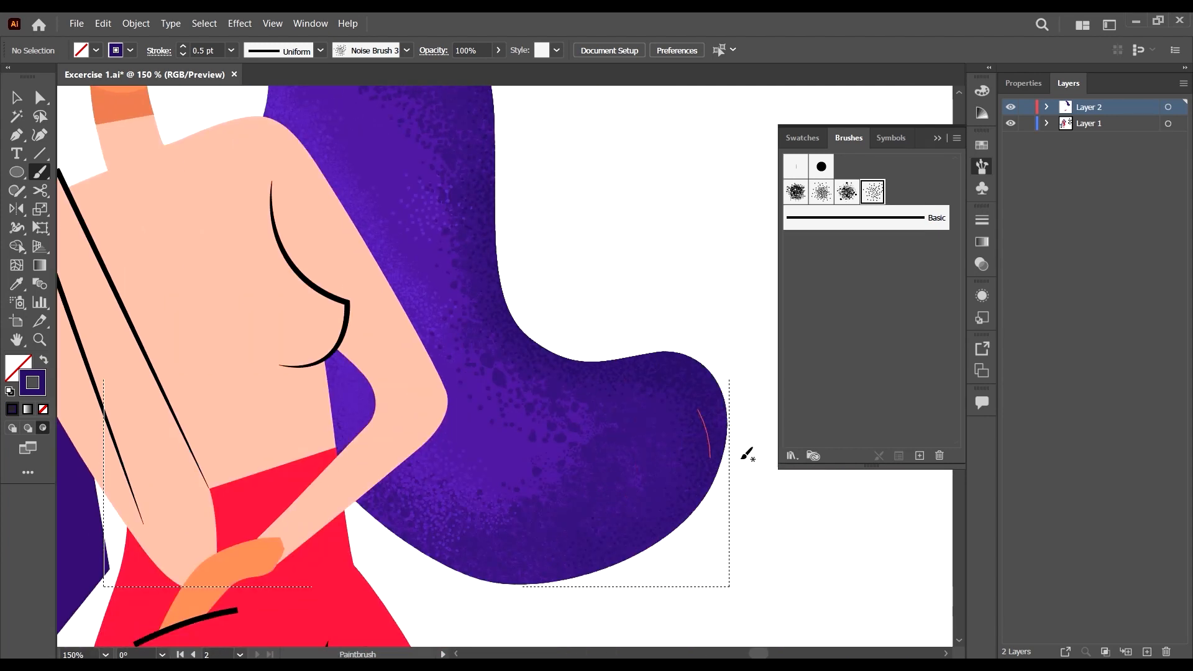
pyautogui.moveTo(712, 440)
pyautogui.mouseDown()
pyautogui.moveTo(728, 477)
pyautogui.moveTo(652, 359)
pyautogui.moveTo(731, 406)
pyautogui.moveTo(682, 371)
pyautogui.moveTo(629, 358)
pyautogui.moveTo(661, 367)
pyautogui.moveTo(676, 347)
pyautogui.moveTo(698, 457)
pyautogui.mouseUp()
pyautogui.moveTo(692, 496); pyautogui.dragTo(672, 537)
pyautogui.moveTo(645, 560)
pyautogui.mouseDown()
pyautogui.moveTo(623, 564)
pyautogui.moveTo(640, 552)
pyautogui.mouseUp()
pyautogui.moveTo(540, 569); pyautogui.dragTo(496, 573)
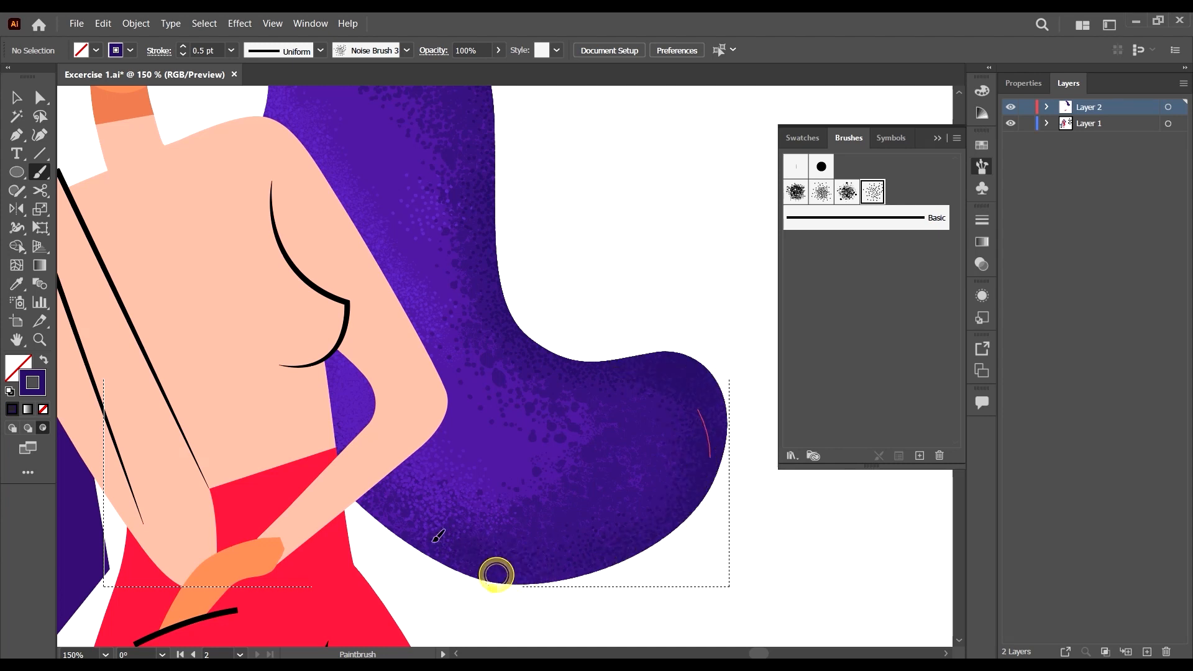
pyautogui.moveTo(439, 535); pyautogui.dragTo(431, 551)
pyautogui.moveTo(367, 527); pyautogui.dragTo(498, 606)
pyautogui.moveTo(552, 578)
pyautogui.mouseDown()
pyautogui.moveTo(682, 561)
pyautogui.moveTo(682, 532)
pyautogui.mouseUp()
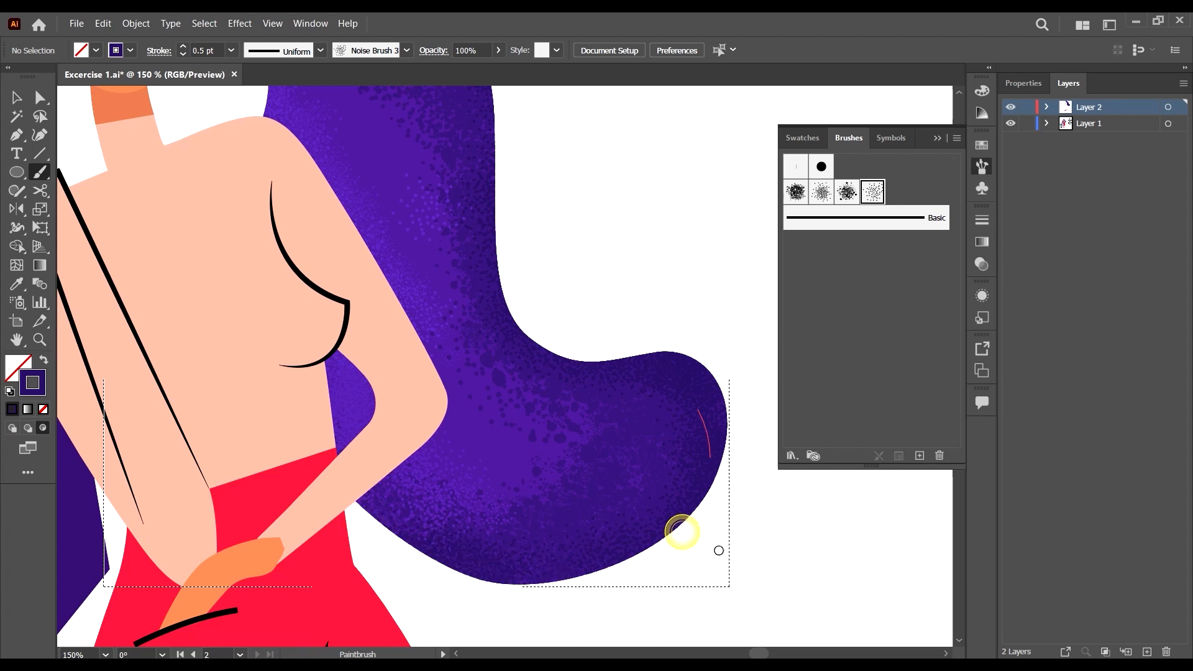
# Deepen the outer rim of the ponytail's curled tip with extra 0.5 pt dark noise strokes.
pyautogui.scroll(-2, 709, 537)
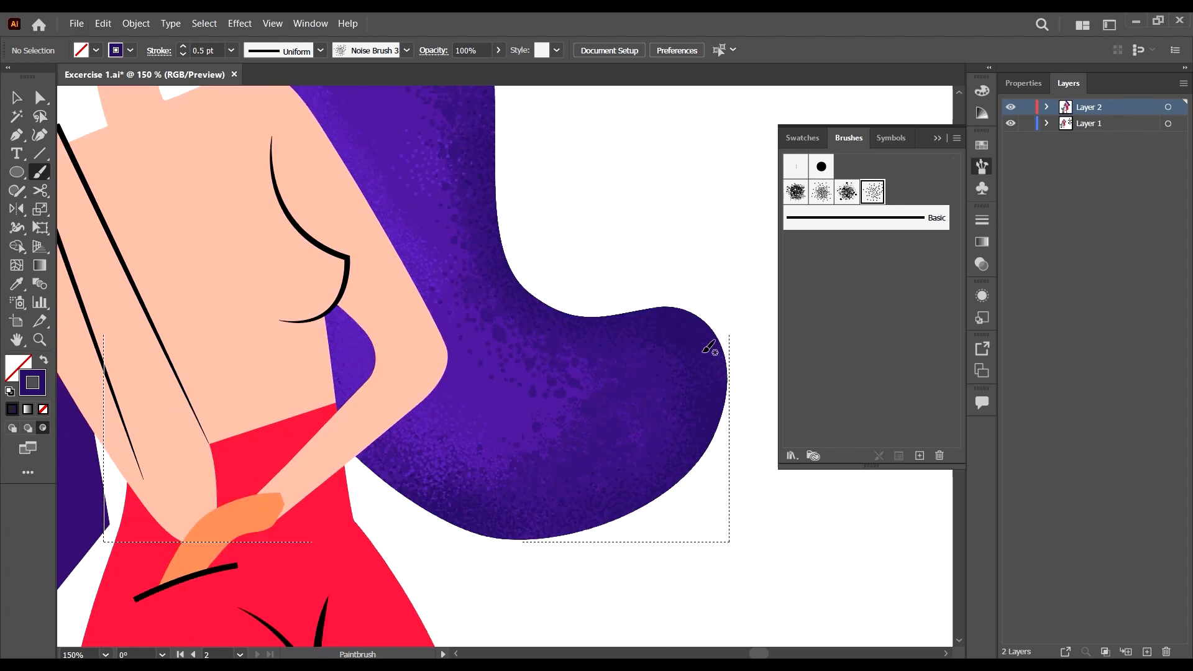
pyautogui.moveTo(703, 353)
pyautogui.mouseDown()
pyautogui.moveTo(713, 448)
pyautogui.moveTo(728, 422)
pyautogui.mouseUp()
pyautogui.moveTo(724, 348); pyautogui.dragTo(728, 398)
pyautogui.moveTo(700, 321); pyautogui.dragTo(708, 330)
# Review the ponytail shading at several zoom levels and compare it with the reference image.
pyautogui.scroll(-2, 694, 428)
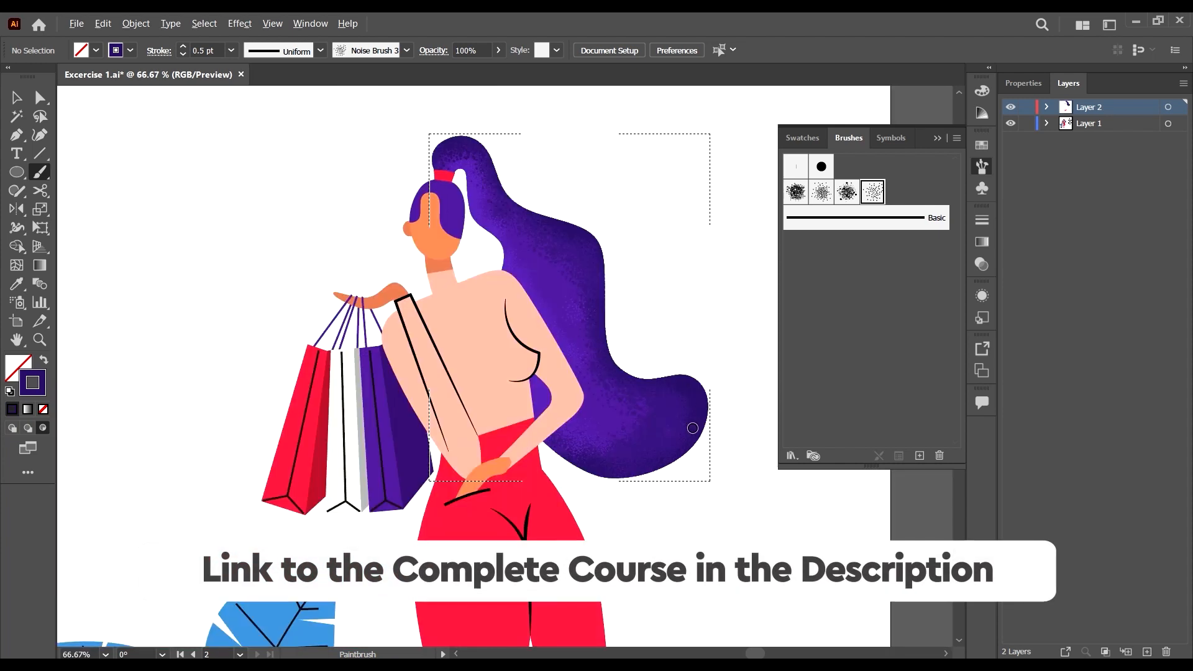
pyautogui.scroll(2, 694, 428)
pyautogui.scroll(2, 564, 311)
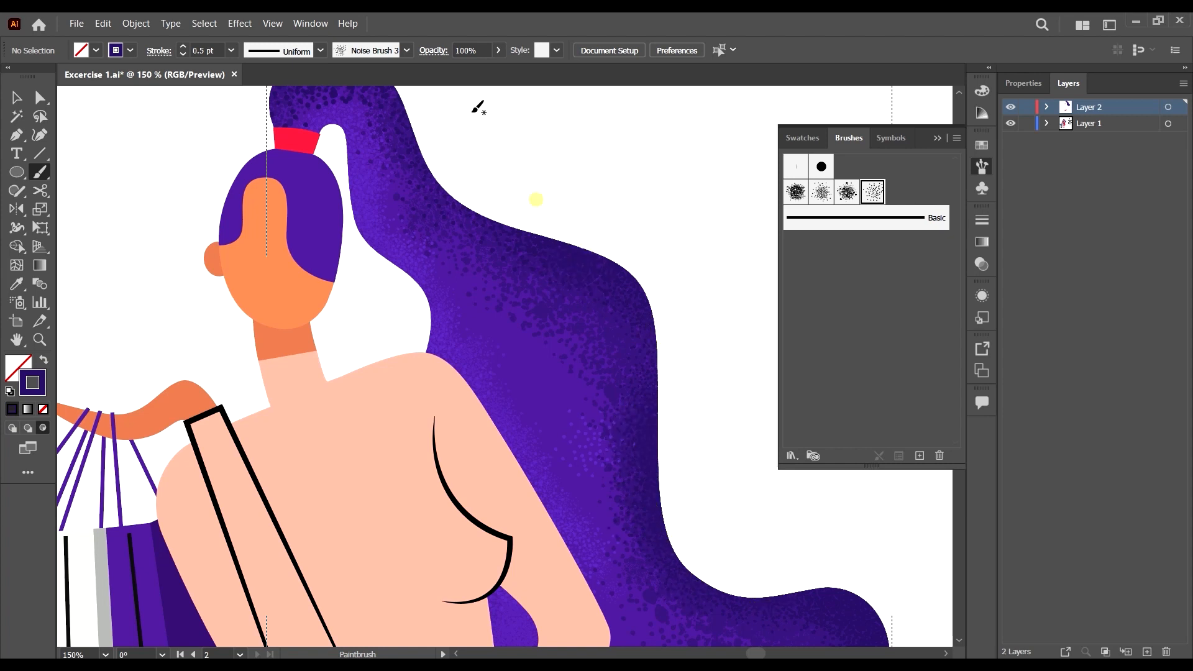
pyautogui.scroll(3, 545, 195)
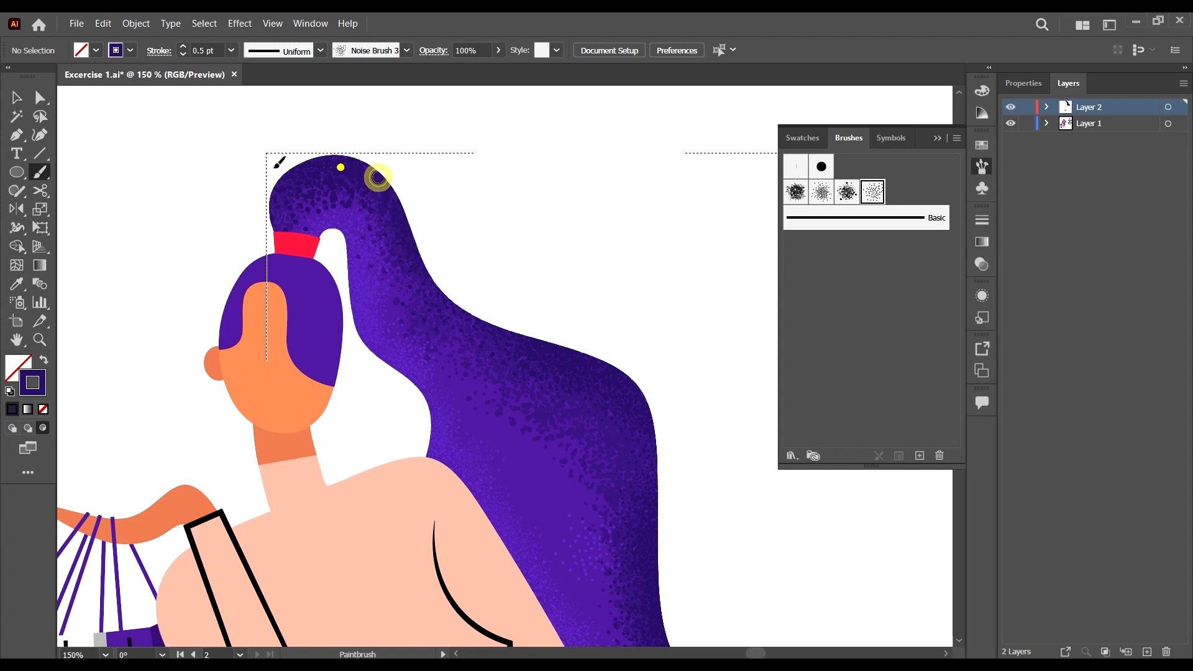
pyautogui.scroll(-3, 485, 266)
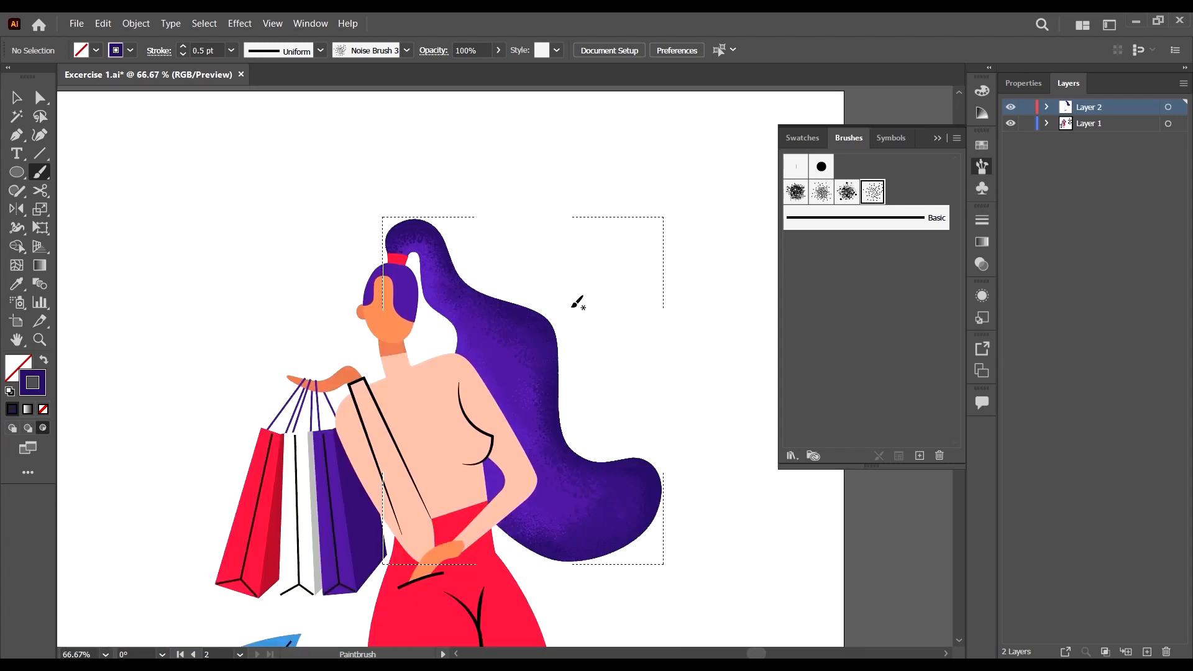
pyautogui.scroll(-2, 607, 329)
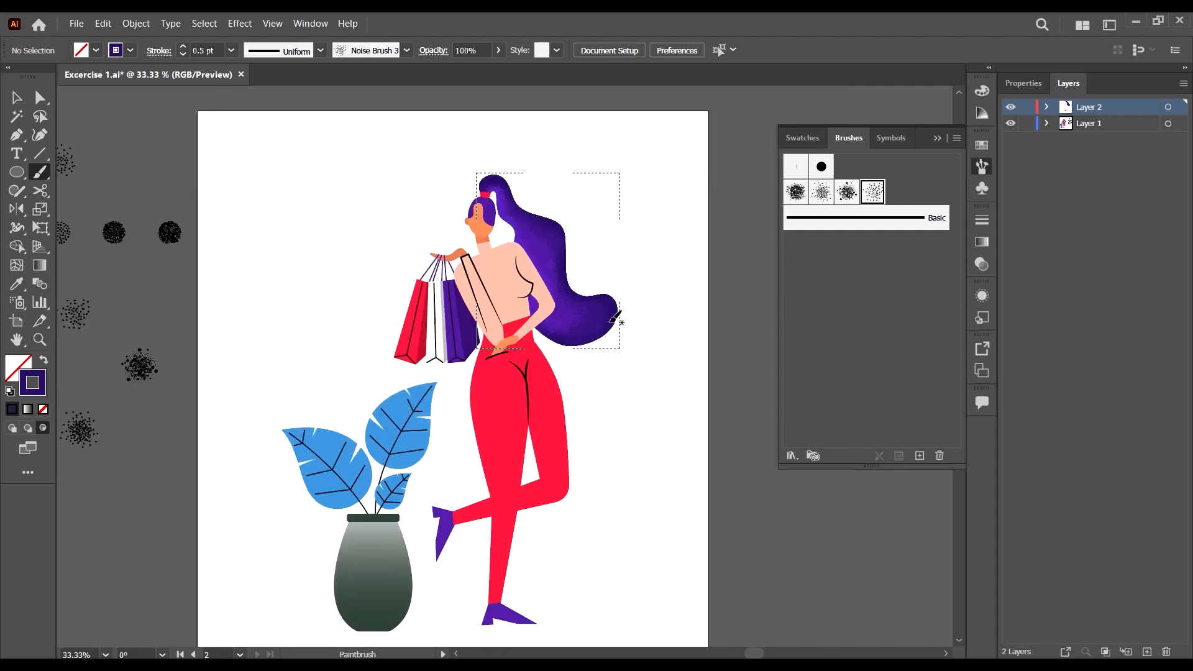
pyautogui.scroll(4, 540, 268)
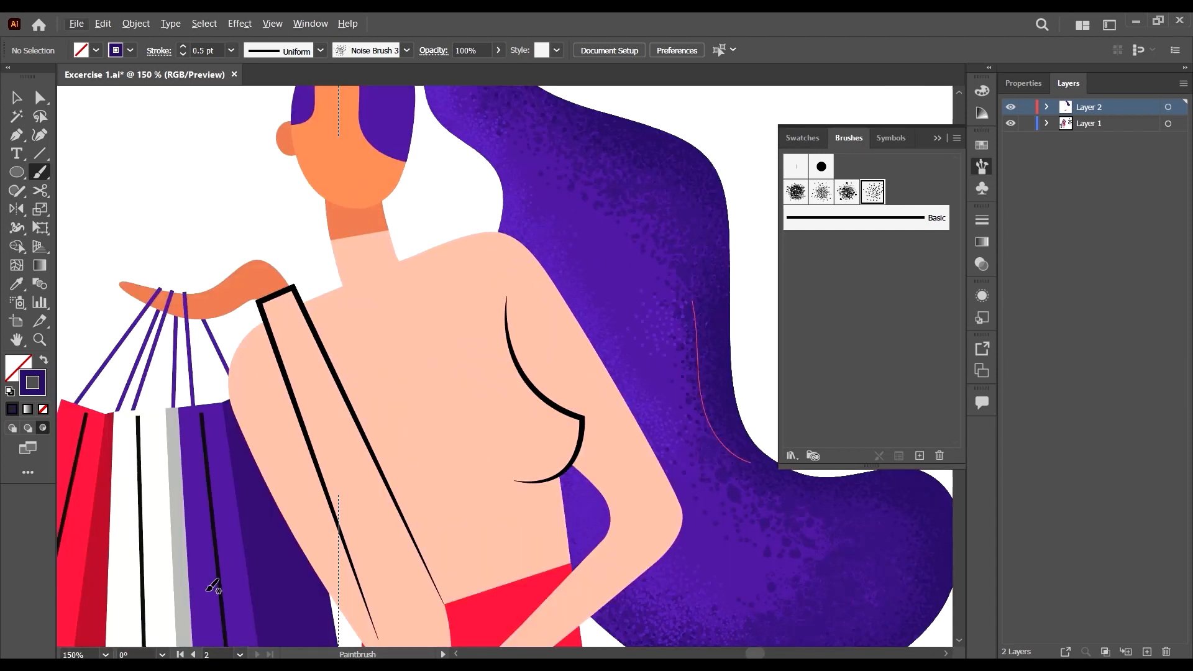
pyautogui.click(215, 667)
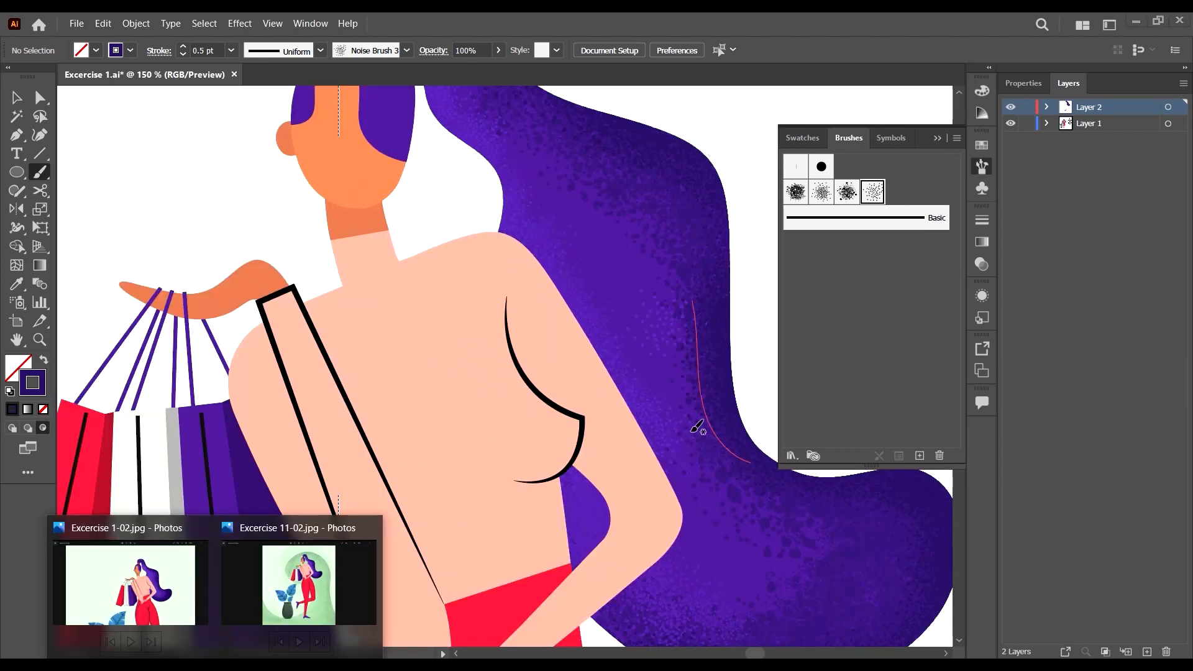
pyautogui.click(885, 31)
pyautogui.scroll(-3, 683, 329)
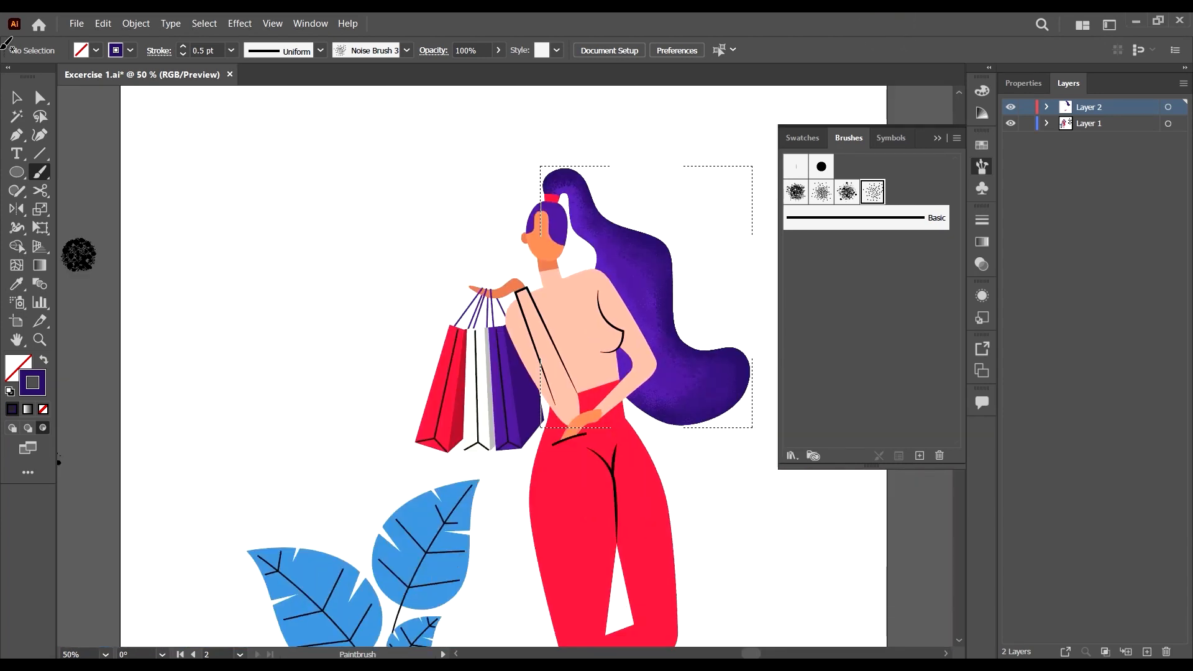
# Switch to the Selection tool and leave Draw Inside for Draw Normal mode, bringing the hair on the head into view.
pyautogui.click(16, 97)
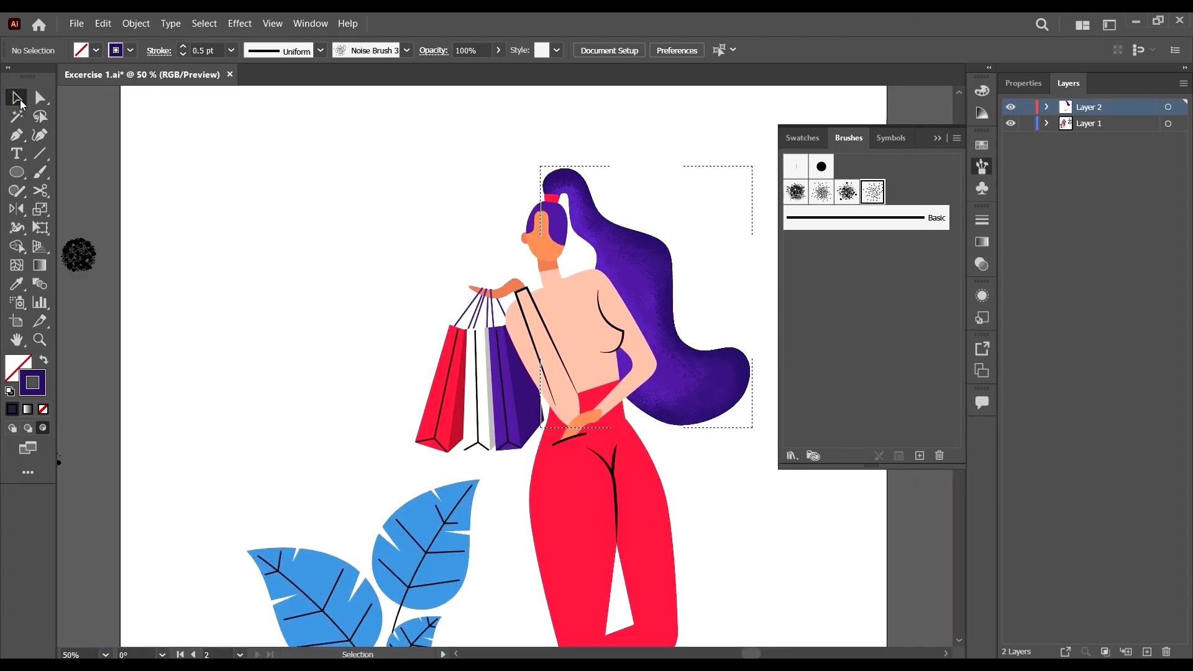
pyautogui.scroll(3, 646, 331)
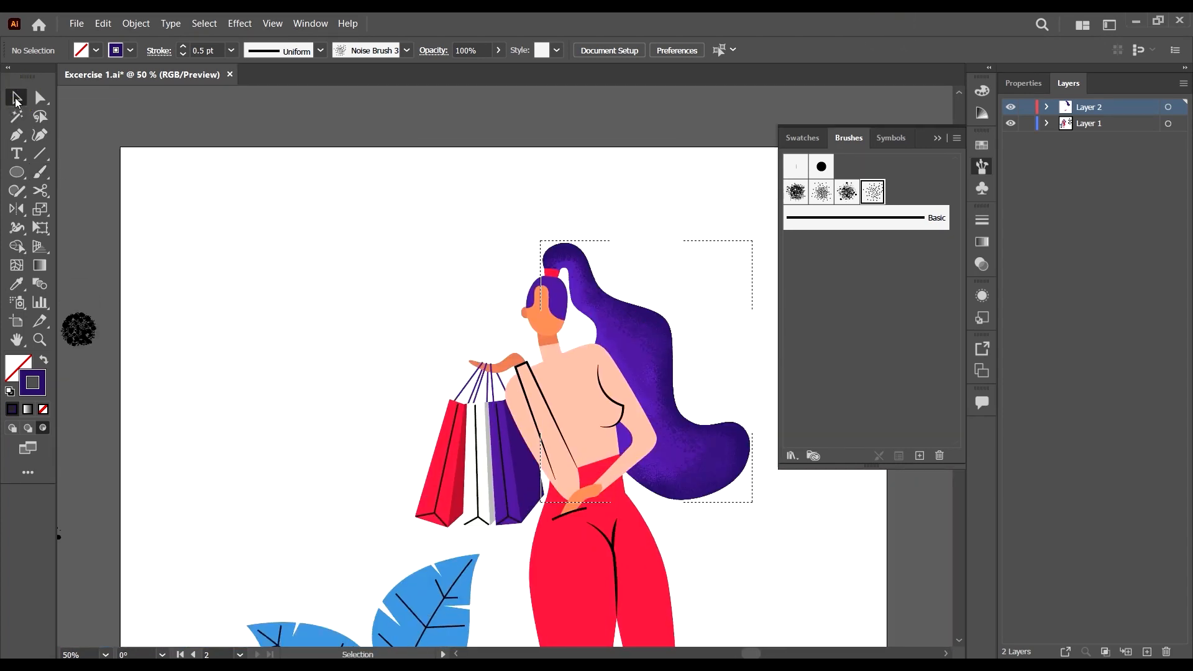
pyautogui.scroll(3, 660, 324)
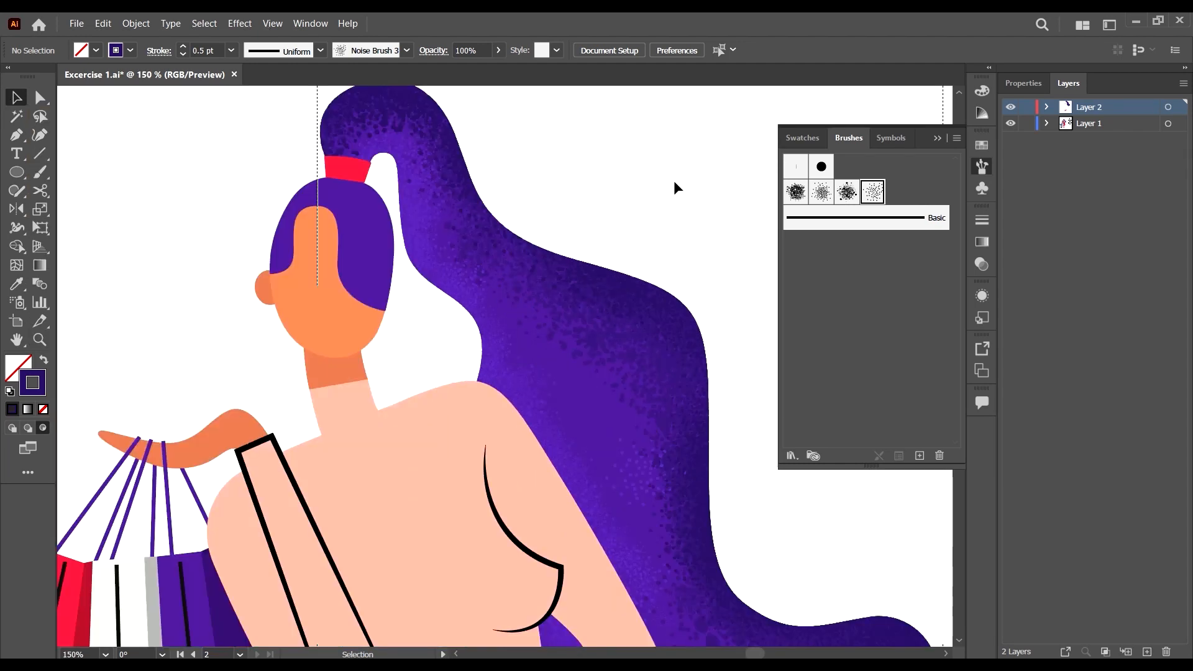
pyautogui.click(12, 429)
pyautogui.scroll(-3, 375, 366)
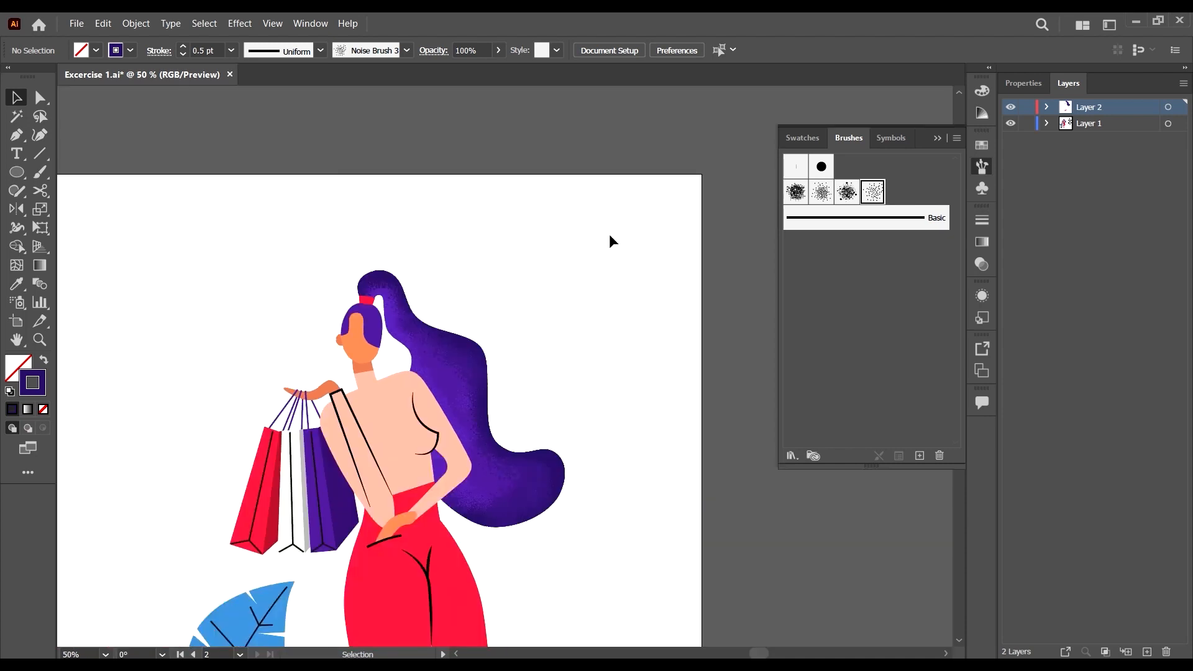
pyautogui.scroll(-2, 601, 252)
pyautogui.scroll(3, 401, 282)
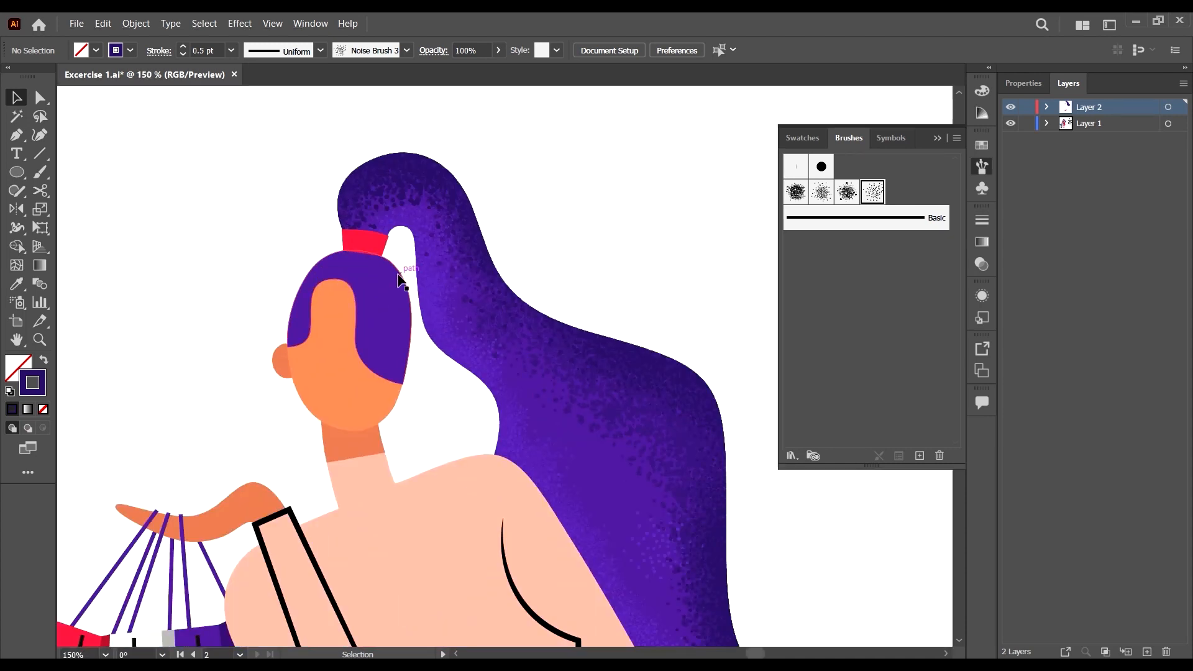
pyautogui.click(401, 283)
pyautogui.scroll(2, 364, 262)
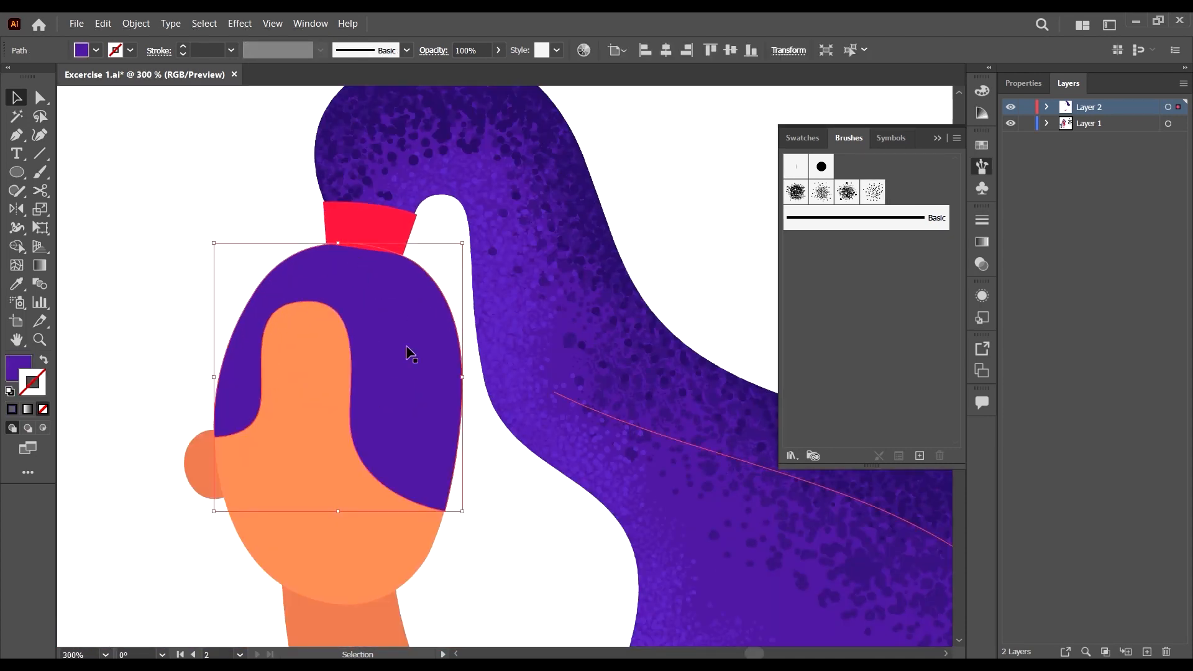
pyautogui.click(43, 427)
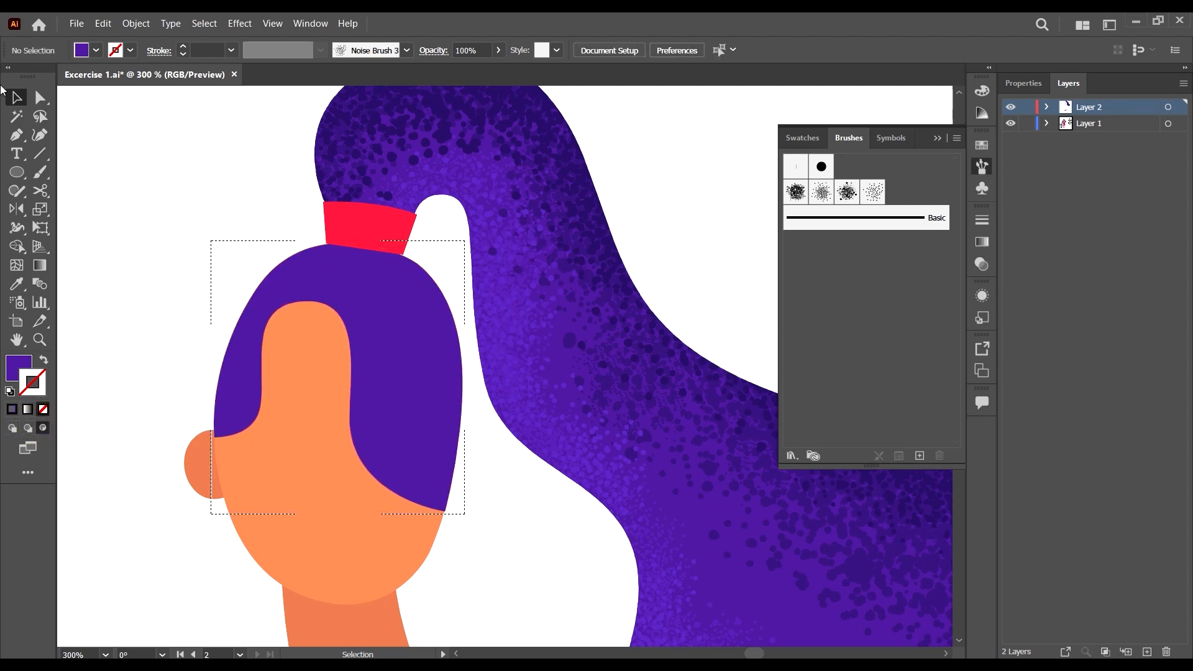
pyautogui.scroll(1, 495, 349)
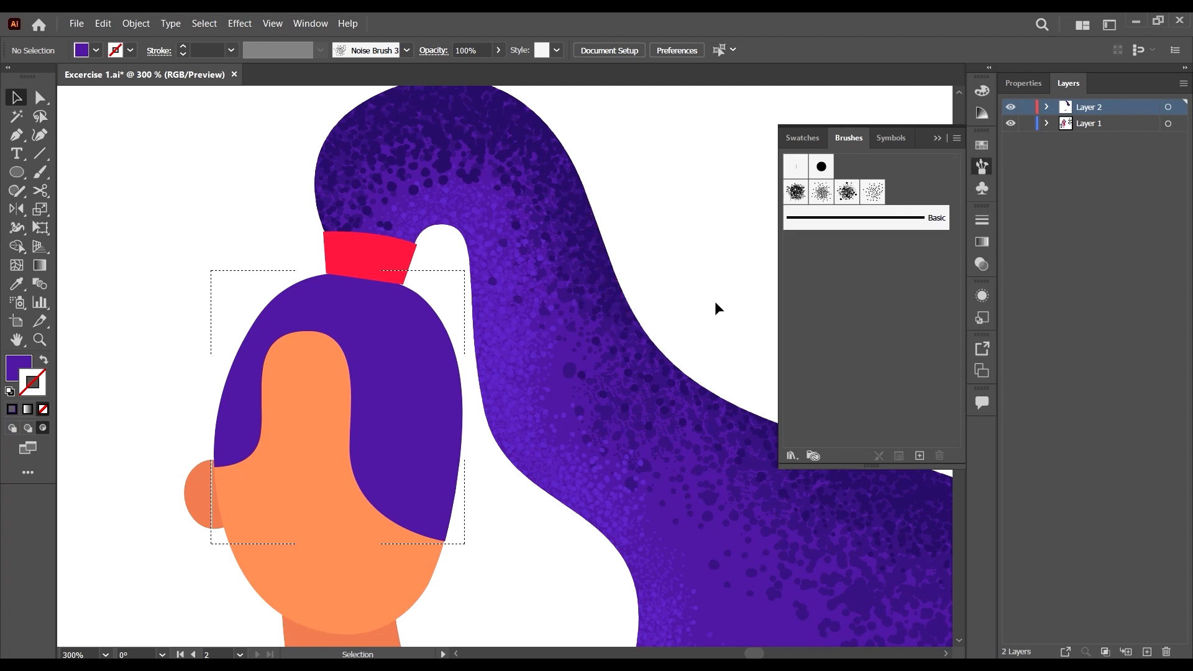
pyautogui.click(12, 427)
pyautogui.click(16, 98)
pyautogui.hotkey('ctrl', '1')
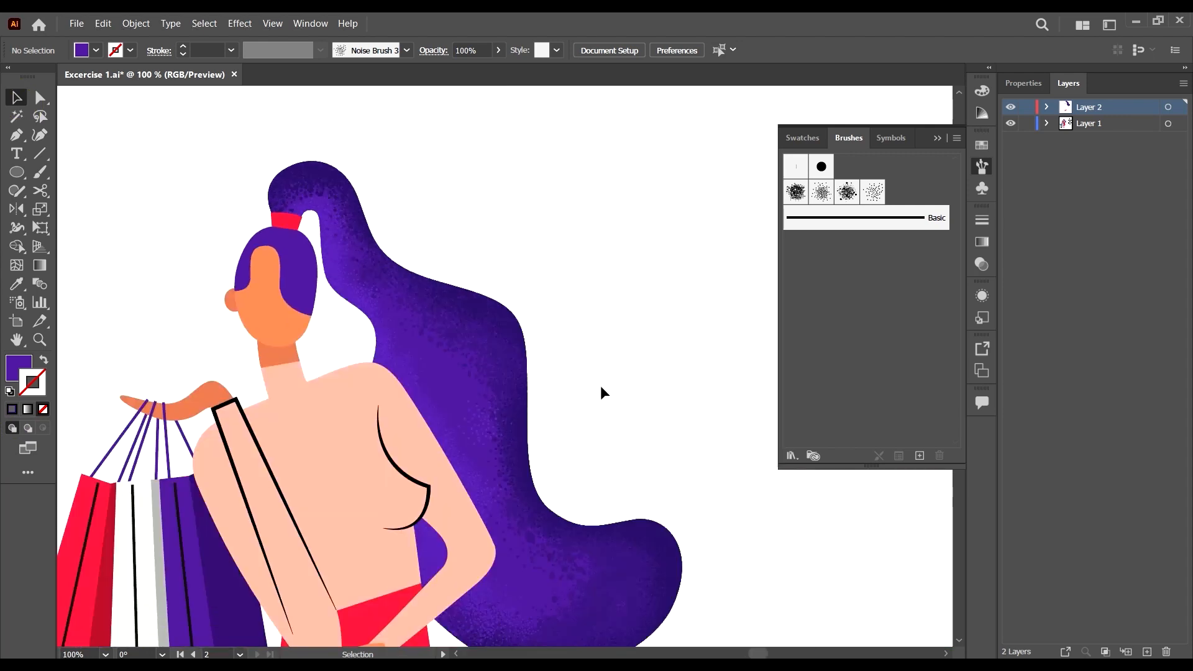
# Isolate the ponytail's clip group, try a 0.5 pt dark noise brush stroke across its inner side above the shoulder, and undo it.
pyautogui.click(516, 338)
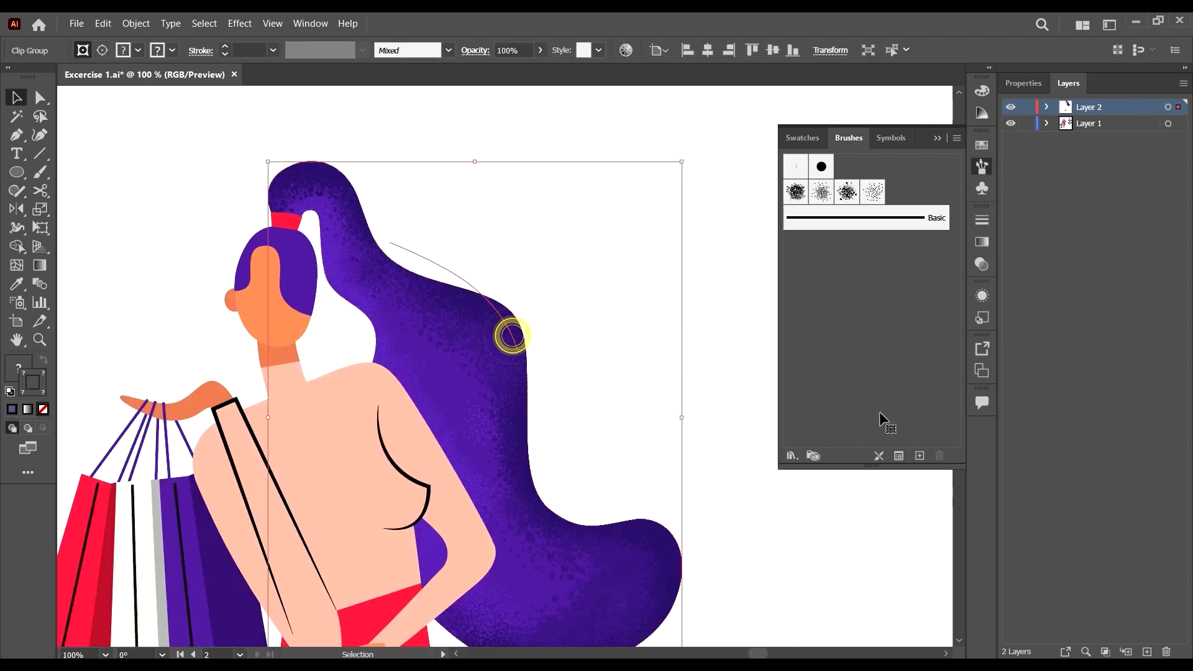
pyautogui.doubleClick(513, 338)
pyautogui.doubleClick(467, 297)
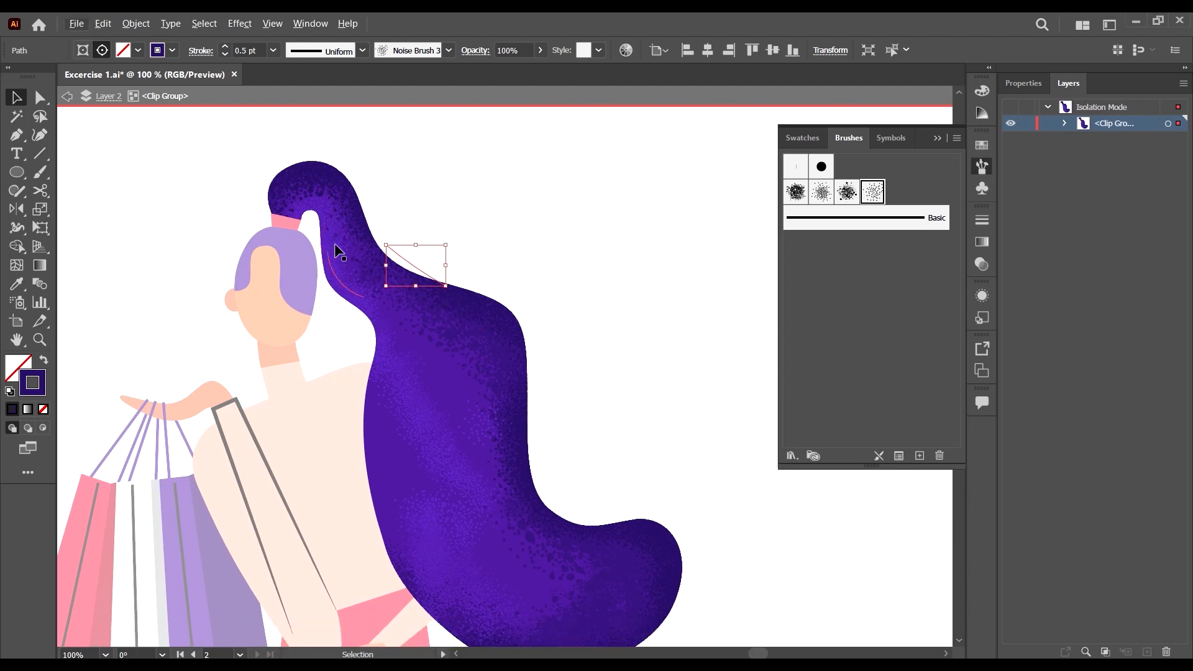
pyautogui.scroll(-2, 373, 265)
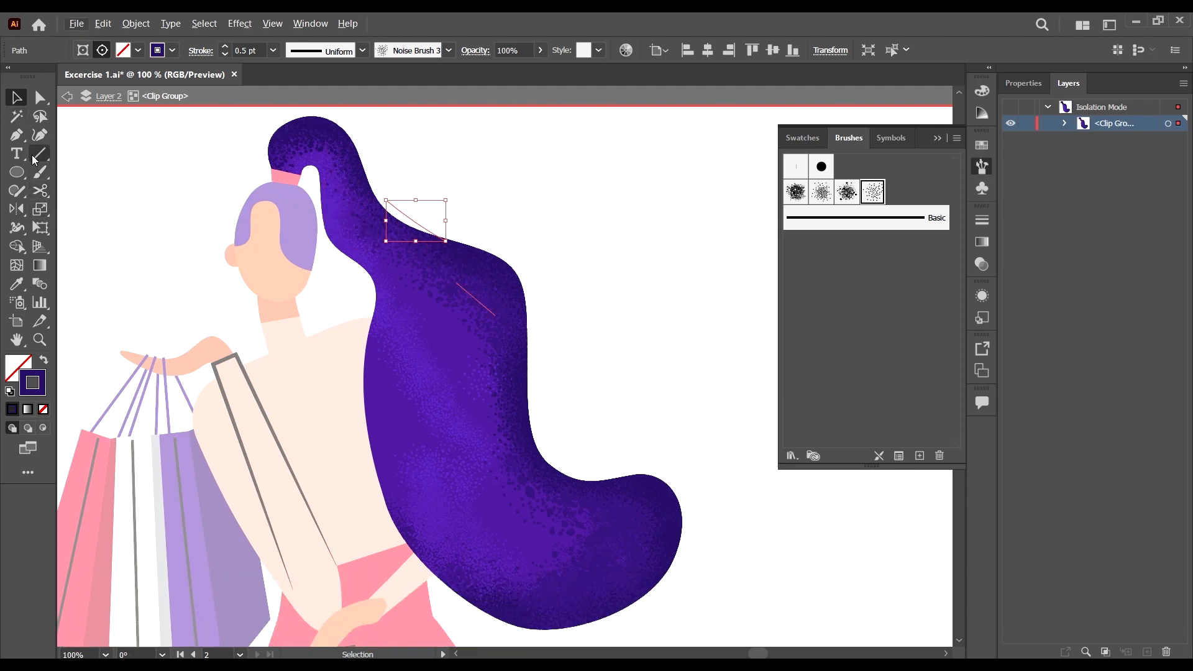
pyautogui.click(39, 172)
pyautogui.moveTo(387, 294); pyautogui.dragTo(439, 343)
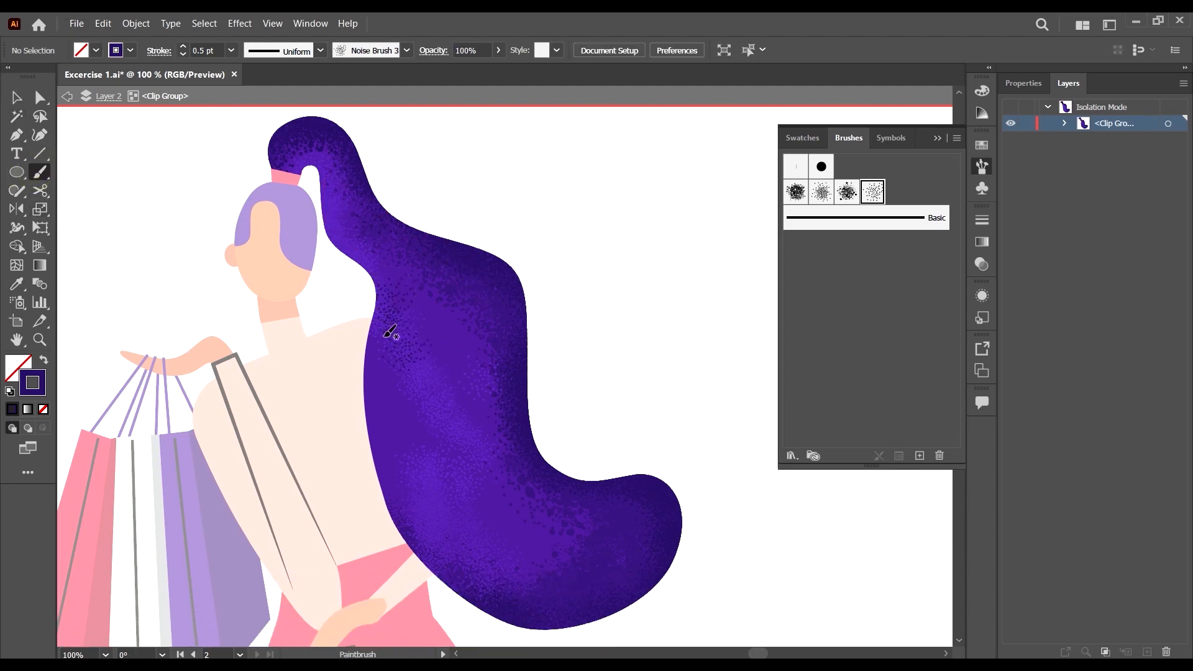
pyautogui.hotkey('ctrl', 'z')
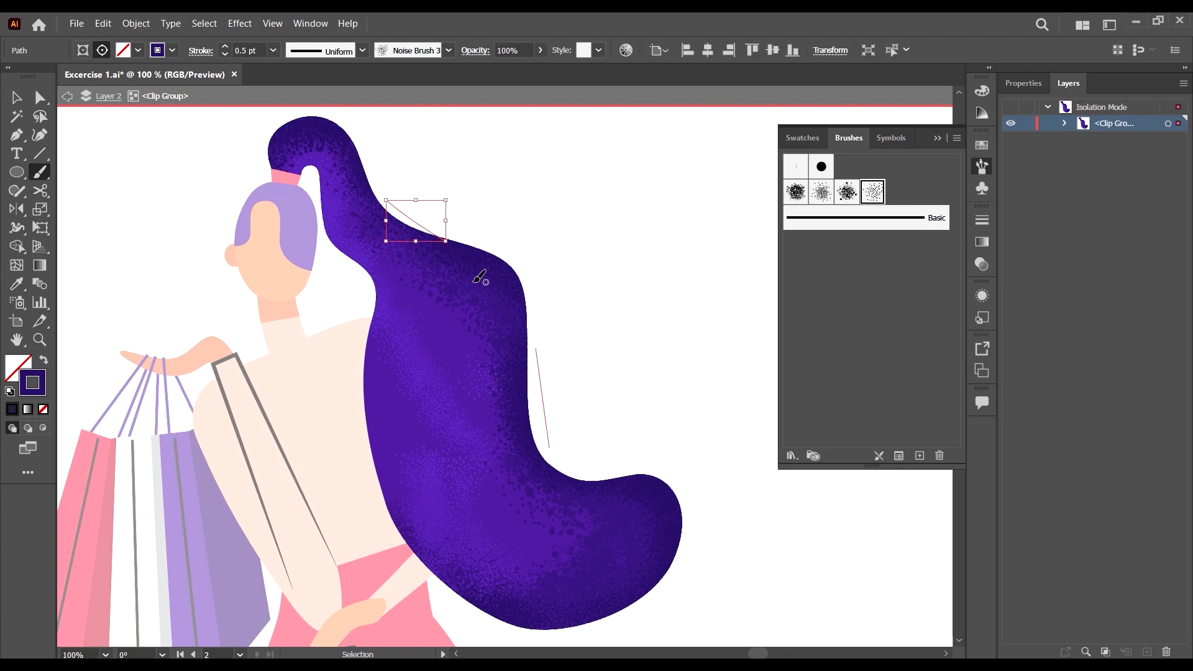
# Paint more 0.5 pt dark noise along the ponytail's outer edge at the upper bend and inside the lower curl.
pyautogui.moveTo(512, 279)
pyautogui.mouseDown()
pyautogui.moveTo(459, 246)
pyautogui.moveTo(526, 272)
pyautogui.mouseUp()
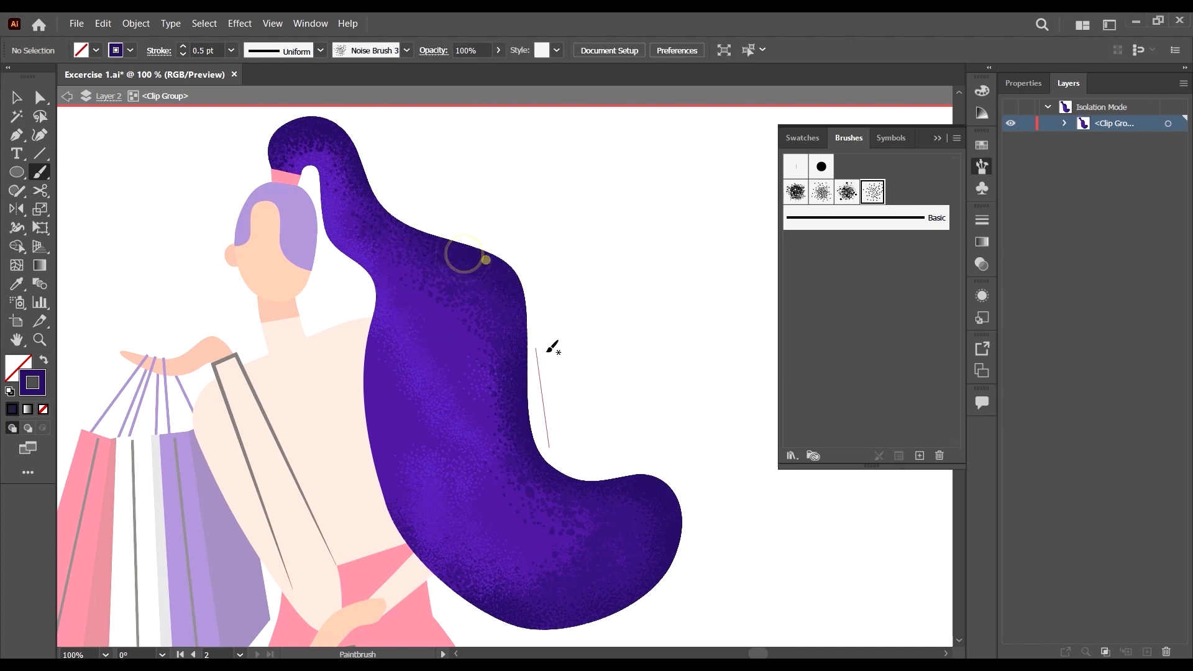
pyautogui.moveTo(527, 349); pyautogui.dragTo(506, 279)
pyautogui.moveTo(521, 375)
pyautogui.mouseDown()
pyautogui.moveTo(518, 346)
pyautogui.moveTo(518, 264)
pyautogui.mouseUp()
pyautogui.moveTo(536, 310); pyautogui.dragTo(514, 286)
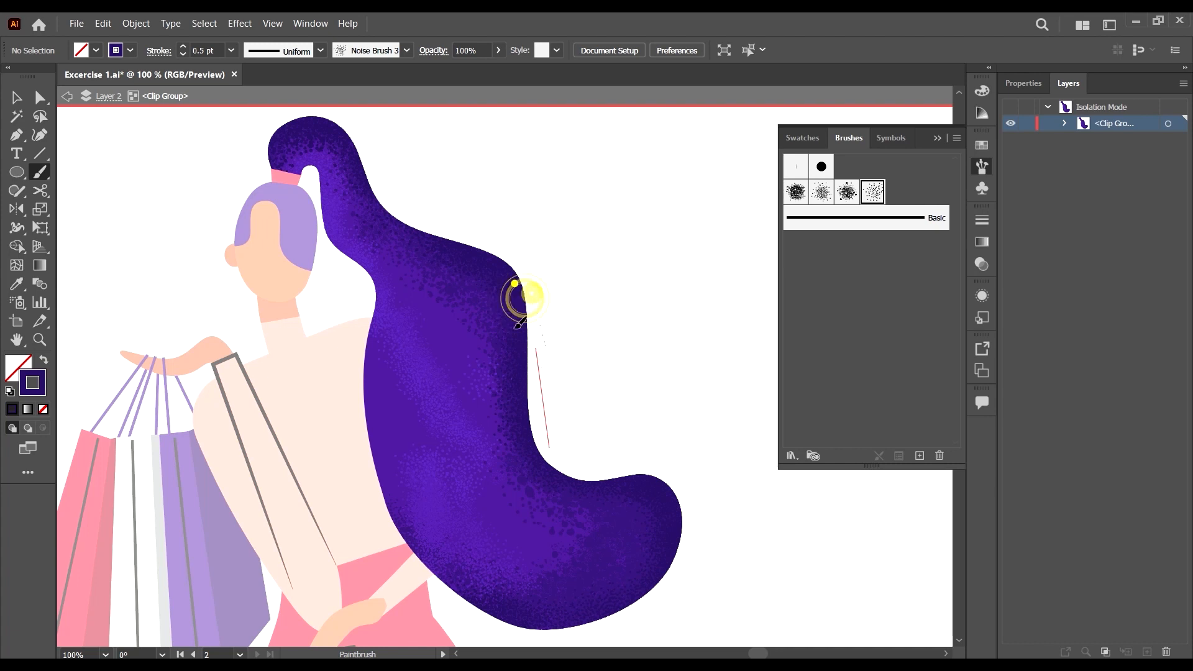
pyautogui.moveTo(548, 368); pyautogui.dragTo(515, 284)
pyautogui.moveTo(563, 340); pyautogui.dragTo(535, 333)
pyautogui.moveTo(514, 325); pyautogui.dragTo(546, 307)
pyautogui.moveTo(501, 357)
pyautogui.mouseDown()
pyautogui.moveTo(518, 319)
pyautogui.moveTo(511, 367)
pyautogui.mouseUp()
pyautogui.moveTo(538, 487)
pyautogui.mouseDown()
pyautogui.moveTo(559, 514)
pyautogui.moveTo(546, 483)
pyautogui.mouseUp()
pyautogui.moveTo(561, 501)
pyautogui.mouseDown()
pyautogui.moveTo(595, 513)
pyautogui.moveTo(602, 500)
pyautogui.moveTo(641, 551)
pyautogui.moveTo(673, 515)
pyautogui.moveTo(671, 573)
pyautogui.moveTo(667, 507)
pyautogui.moveTo(656, 595)
pyautogui.moveTo(664, 530)
pyautogui.moveTo(690, 603)
pyautogui.moveTo(681, 542)
pyautogui.moveTo(649, 563)
pyautogui.moveTo(640, 597)
pyautogui.moveTo(628, 587)
pyautogui.moveTo(651, 560)
pyautogui.moveTo(641, 550)
pyautogui.moveTo(666, 542)
pyautogui.moveTo(671, 511)
pyautogui.moveTo(642, 597)
pyautogui.moveTo(596, 624)
pyautogui.mouseUp()
pyautogui.click(599, 621)
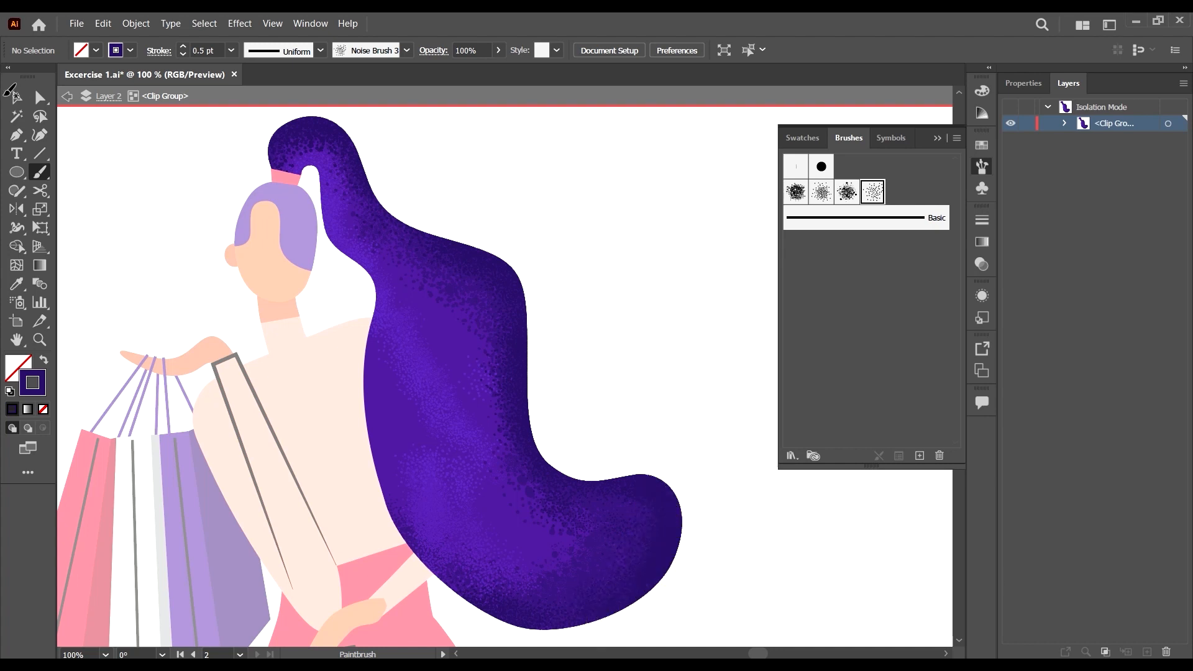
# Switch to the Selection tool and exit isolation mode back to the full illustration.
pyautogui.click(15, 100)
pyautogui.click(68, 97)
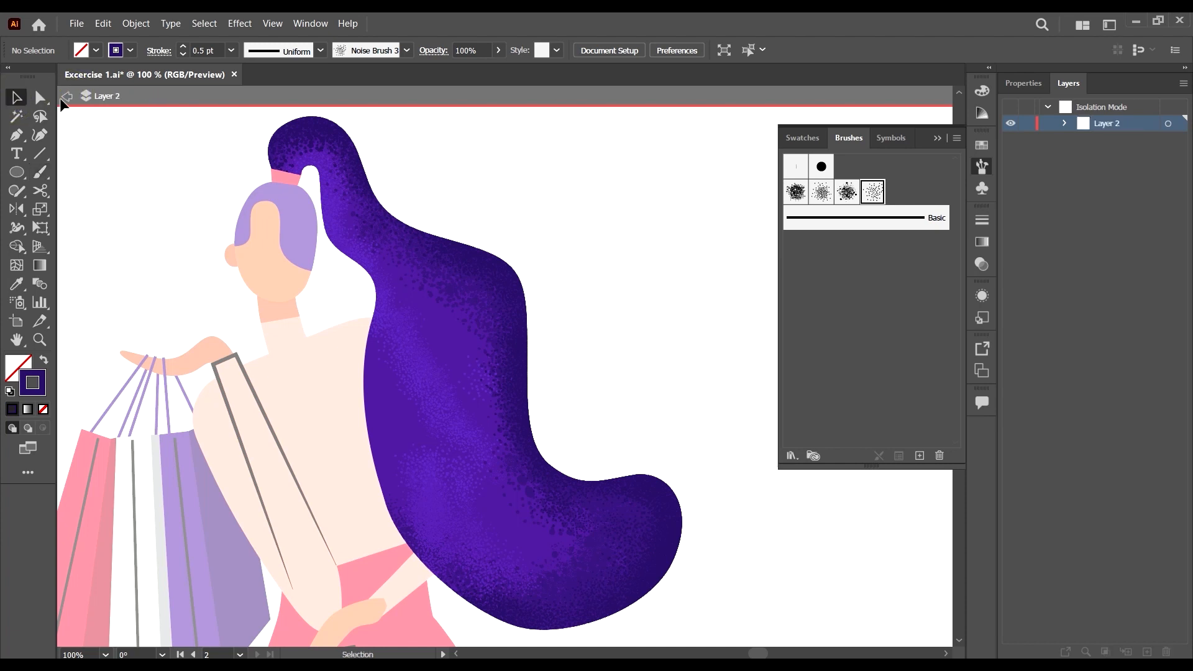
pyautogui.doubleClick(98, 193)
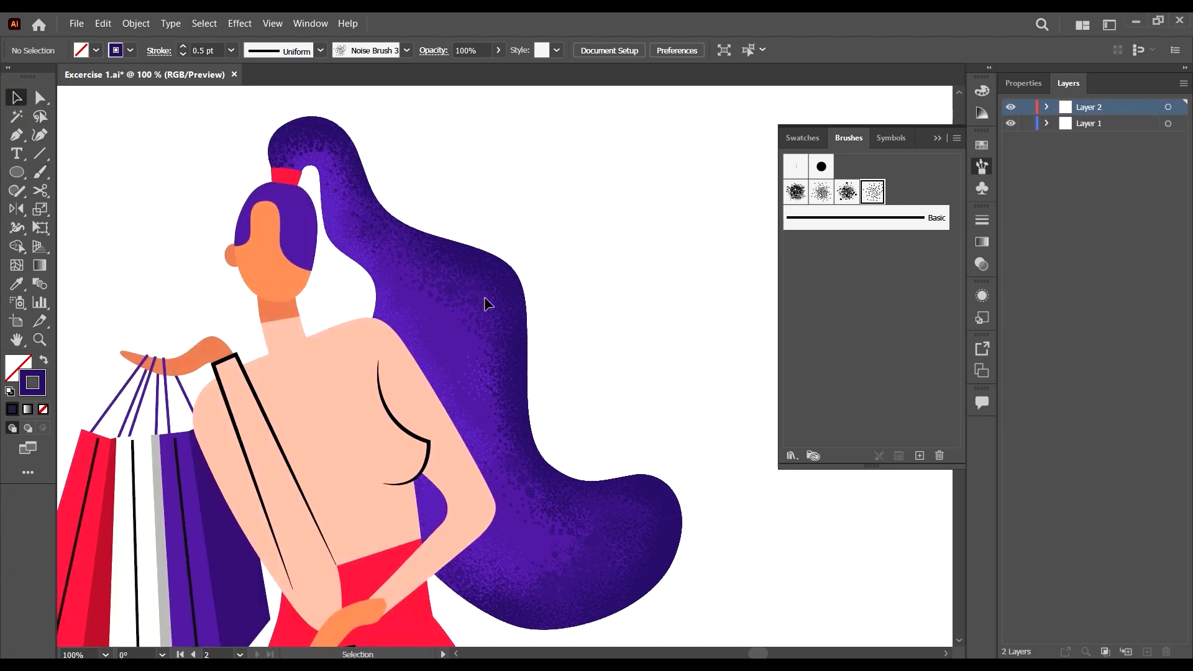
# Select the hair shape on the head, turn on Draw Inside, and ready the Paintbrush with the purple fill swapped to the stroke.
pyautogui.scroll(2, 306, 247)
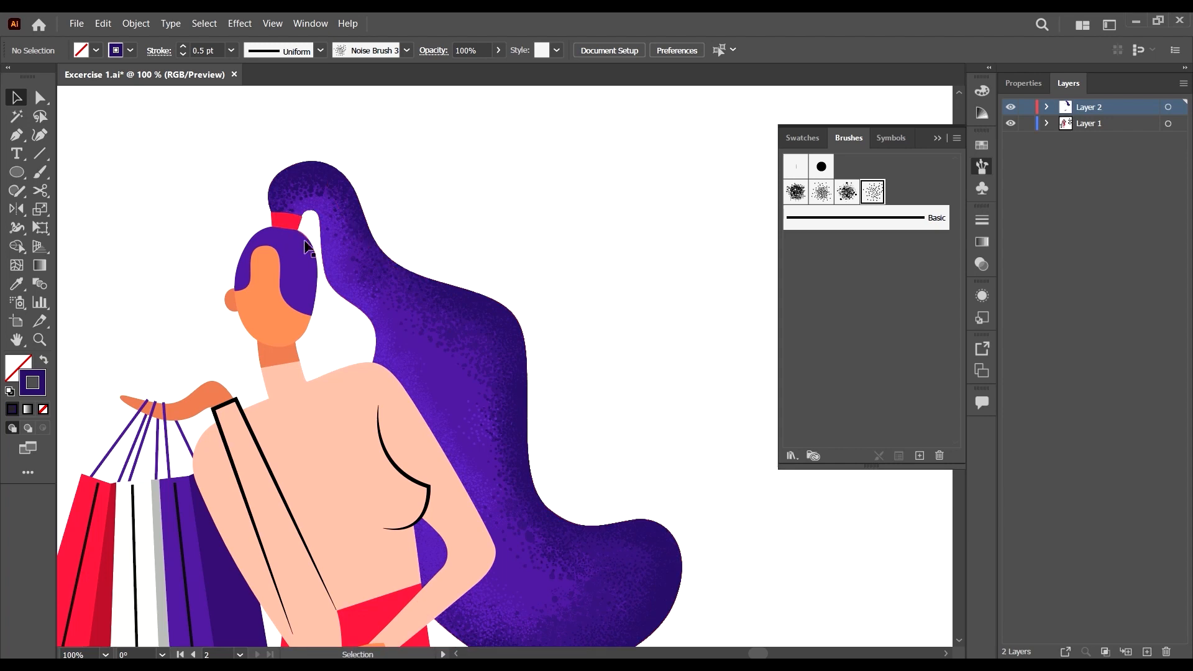
pyautogui.click(313, 264)
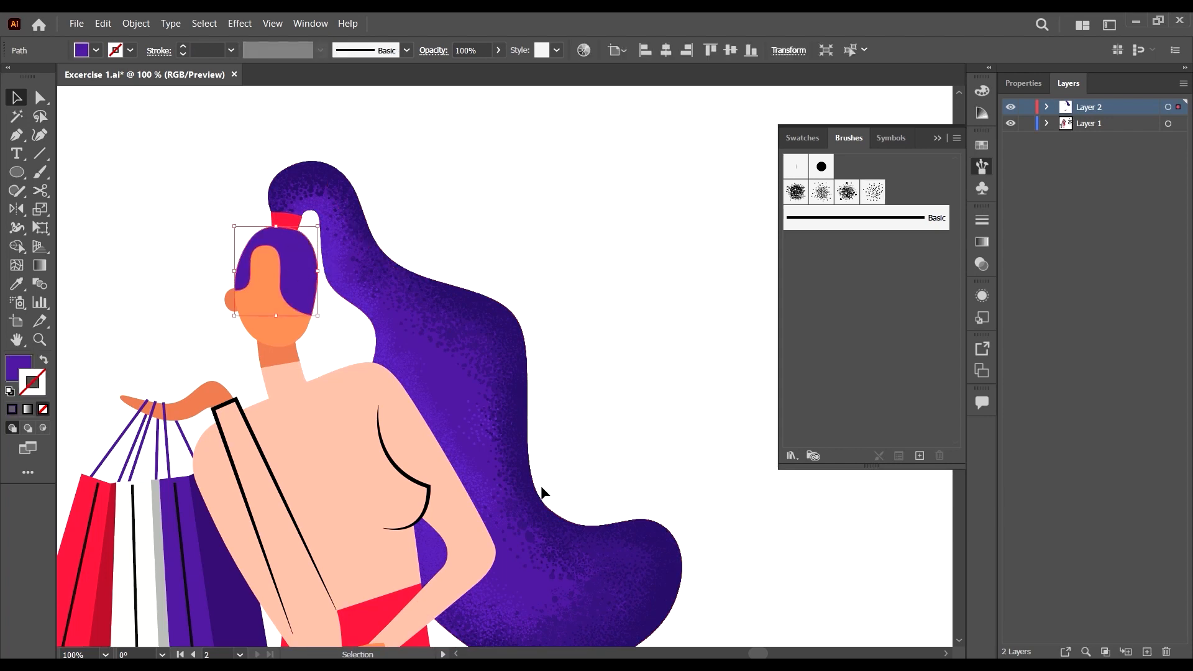
pyautogui.click(42, 430)
pyautogui.hotkey('ctrl', '=')
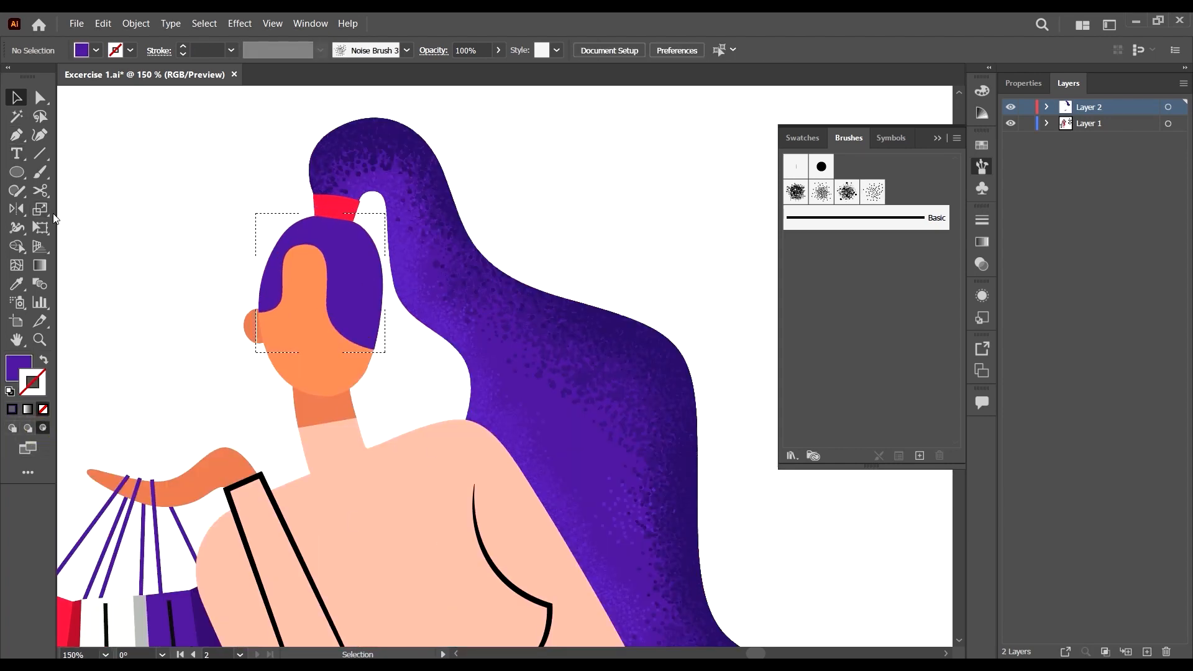
pyautogui.press('b')
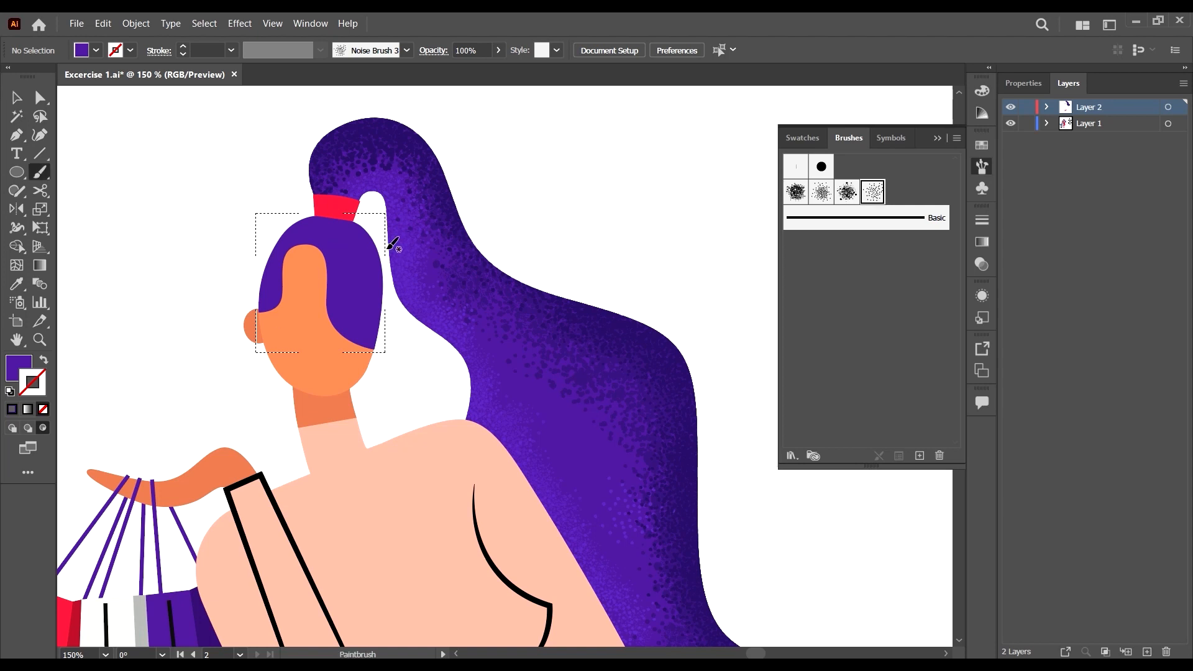
pyautogui.hotkey('shift', 'x')
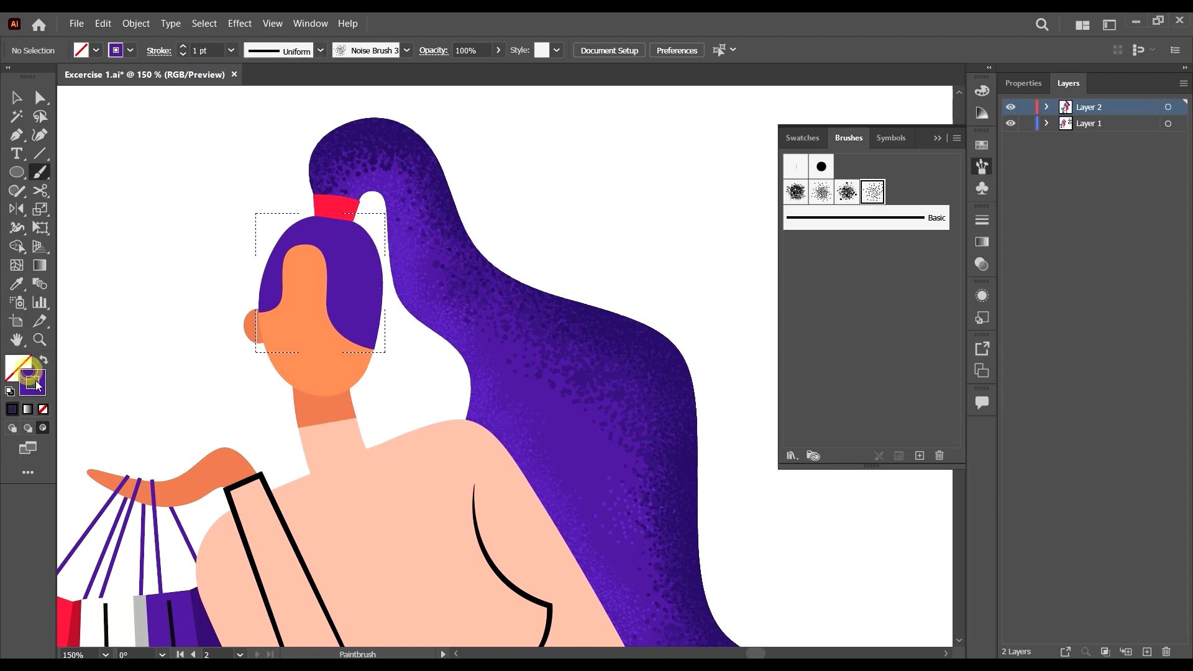
# Set the brush stroke to the darker purple #3D1C72 with a weight of 0.25 pt.
pyautogui.doubleClick(34, 384)
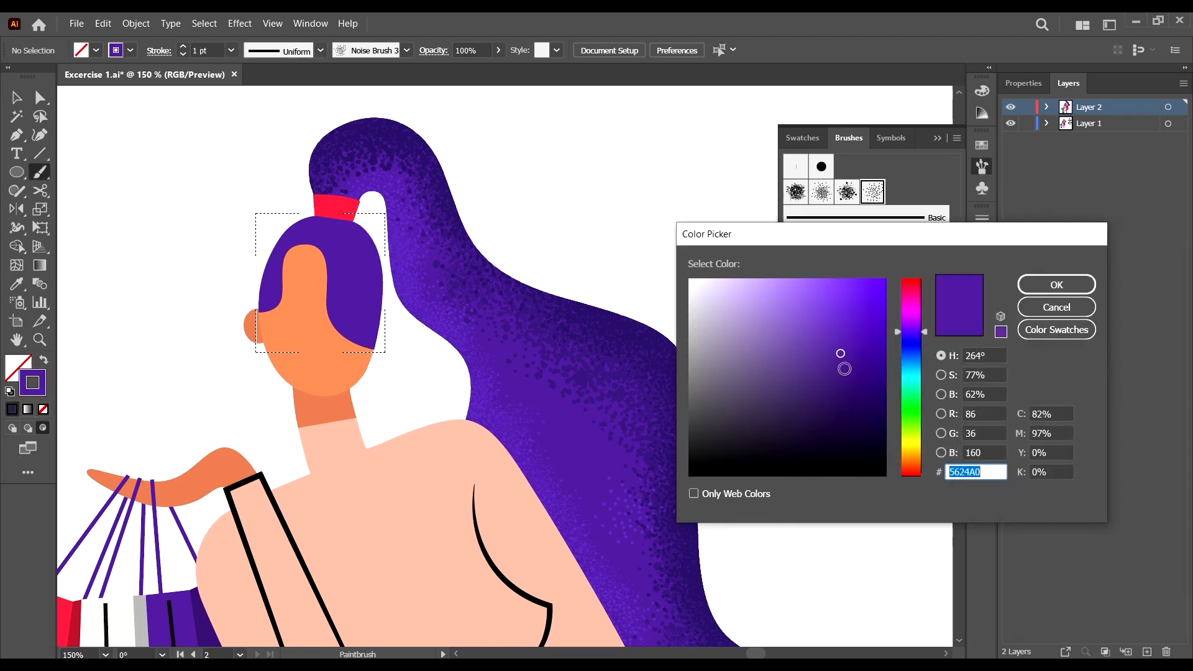
pyautogui.click(840, 373)
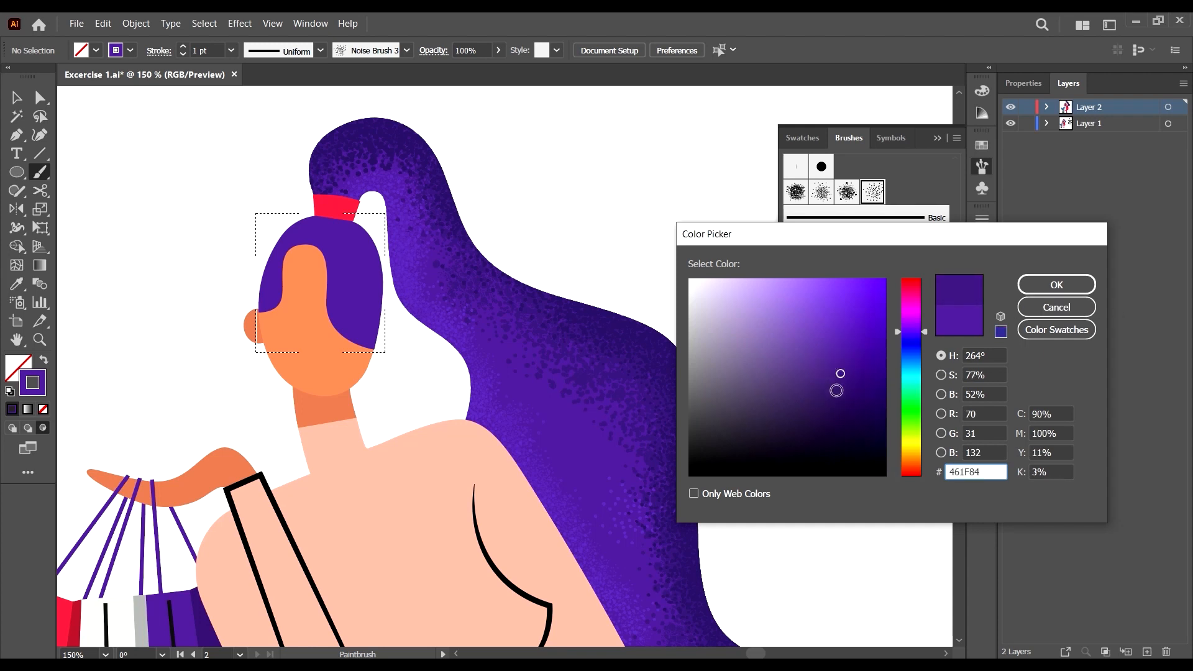
pyautogui.moveTo(836, 391); pyautogui.dragTo(839, 388)
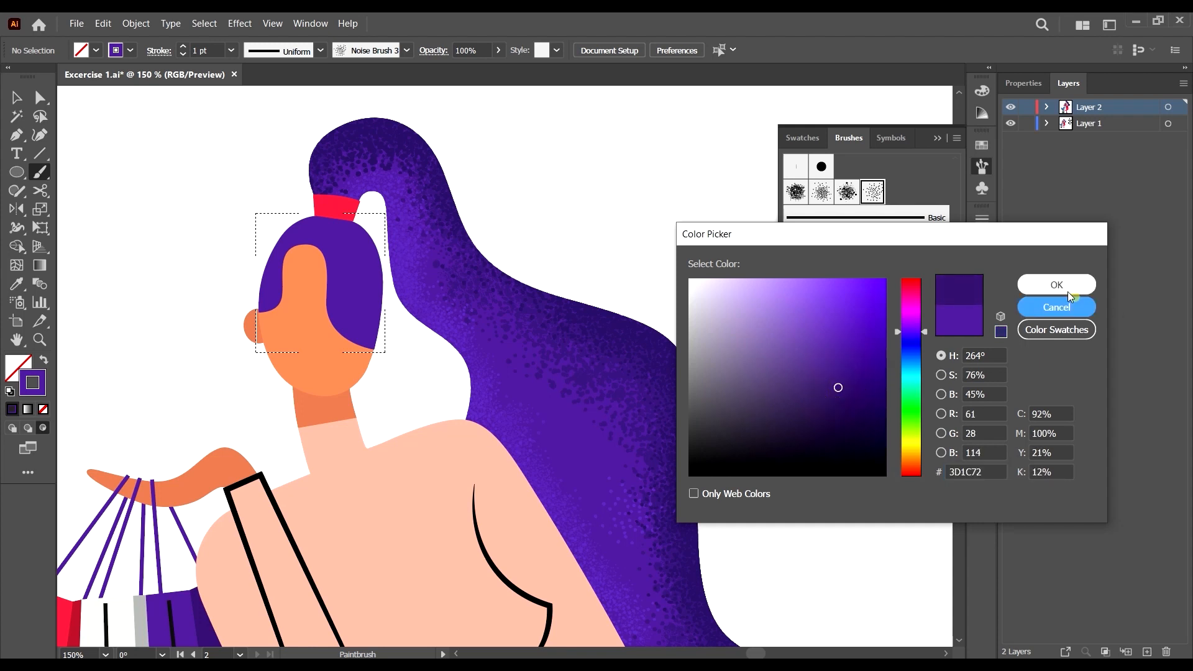
pyautogui.click(1056, 287)
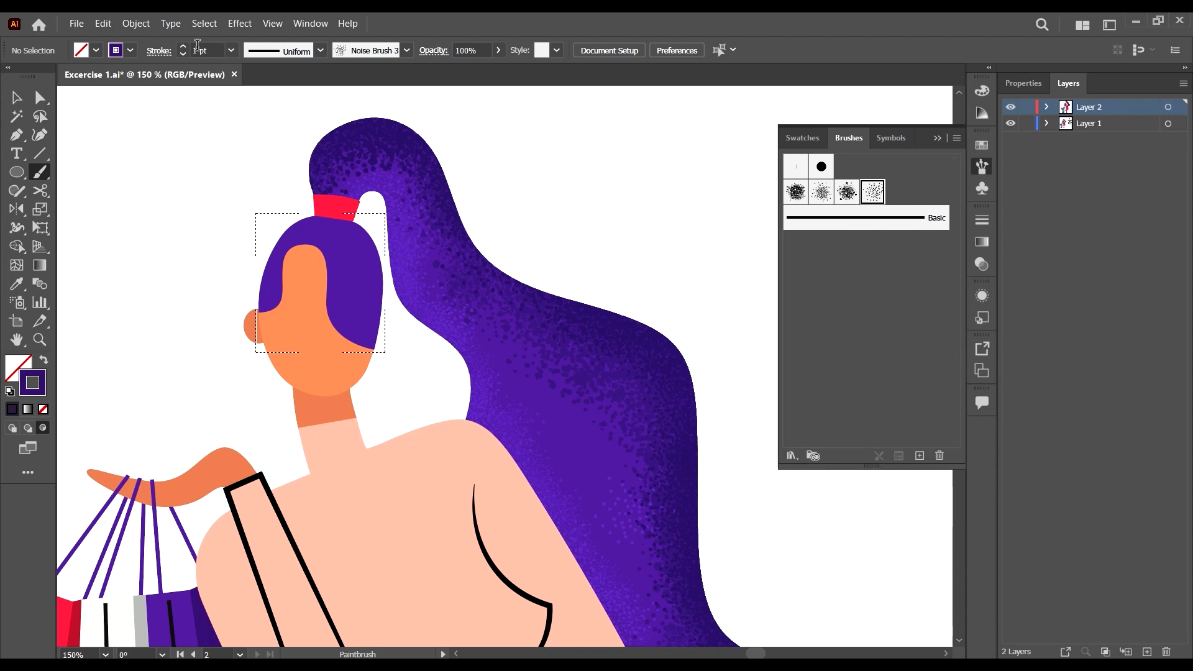
pyautogui.click(230, 52)
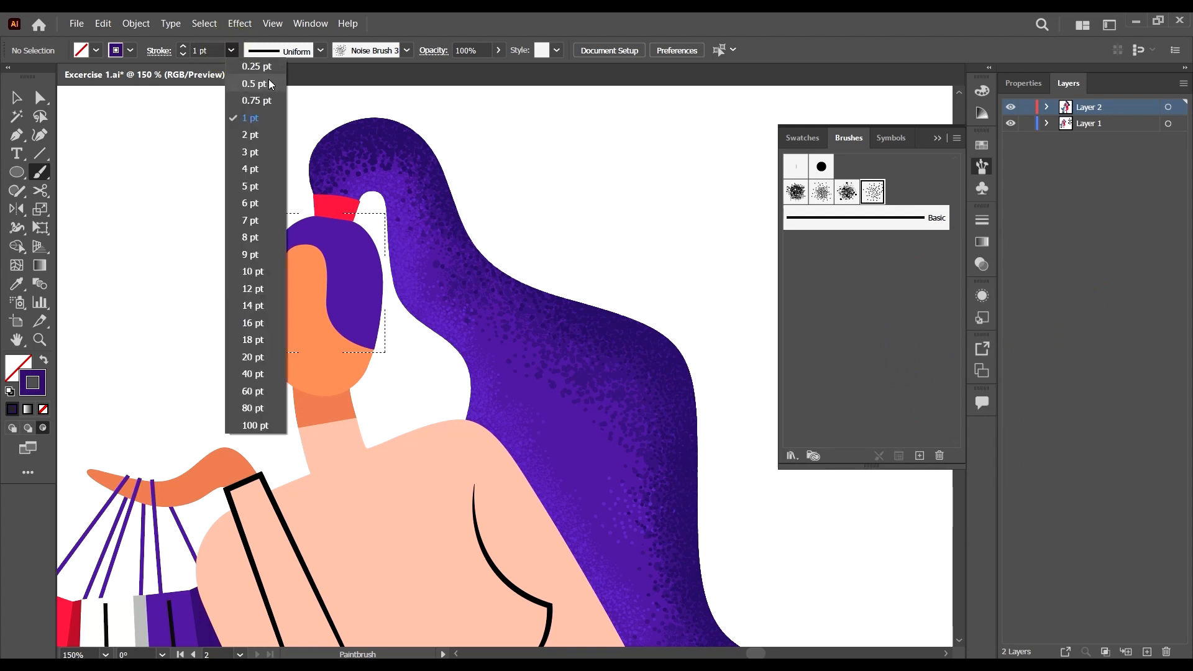
pyautogui.click(269, 79)
pyautogui.scroll(2, 349, 254)
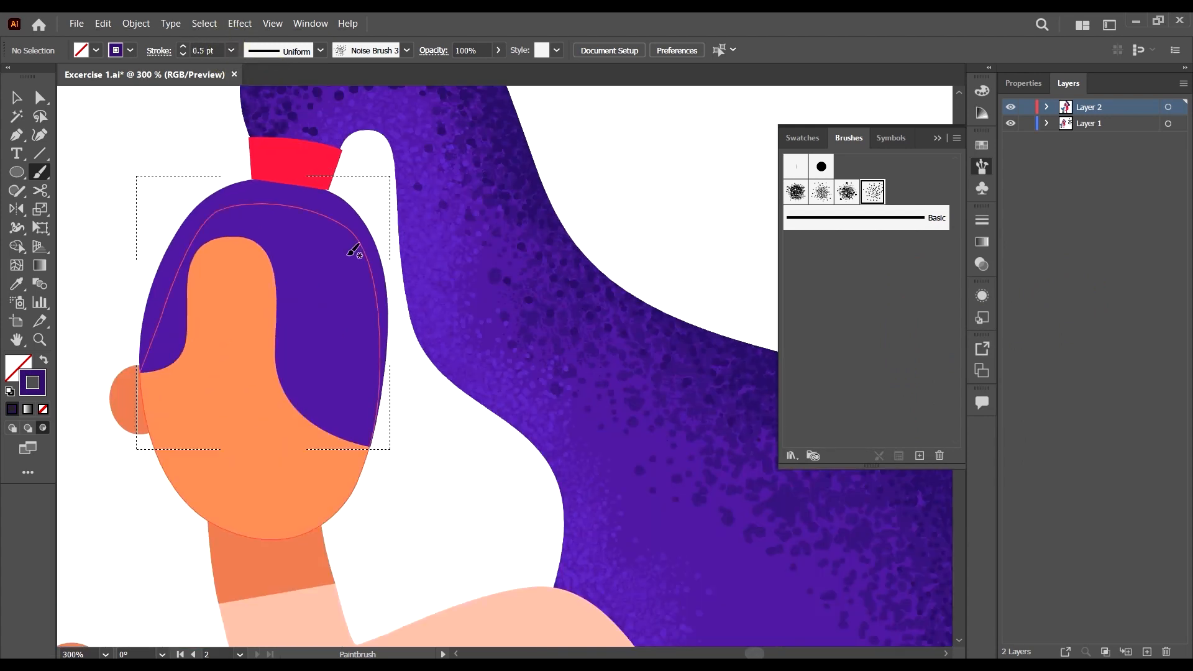
pyautogui.click(231, 50)
pyautogui.click(267, 65)
# Paint 0.25 pt dark noise inside the head hair along its back edge and over the crown below the red hair tie.
pyautogui.moveTo(386, 390); pyautogui.dragTo(383, 410)
pyautogui.moveTo(360, 240)
pyautogui.mouseDown()
pyautogui.moveTo(386, 340)
pyautogui.moveTo(384, 407)
pyautogui.mouseUp()
pyautogui.moveTo(359, 242)
pyautogui.mouseDown()
pyautogui.moveTo(384, 413)
pyautogui.moveTo(345, 236)
pyautogui.moveTo(400, 219)
pyautogui.moveTo(350, 201)
pyautogui.mouseUp()
pyautogui.moveTo(277, 178); pyautogui.dragTo(230, 184)
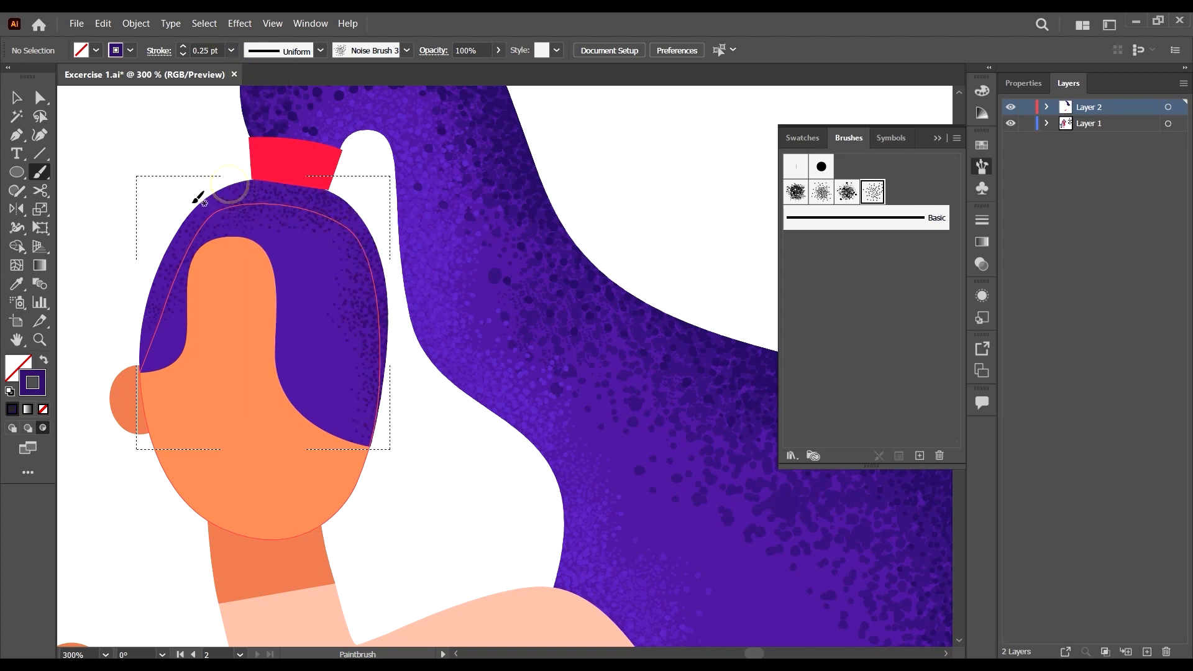
pyautogui.press('ctrl')
pyautogui.moveTo(274, 196); pyautogui.dragTo(440, 238)
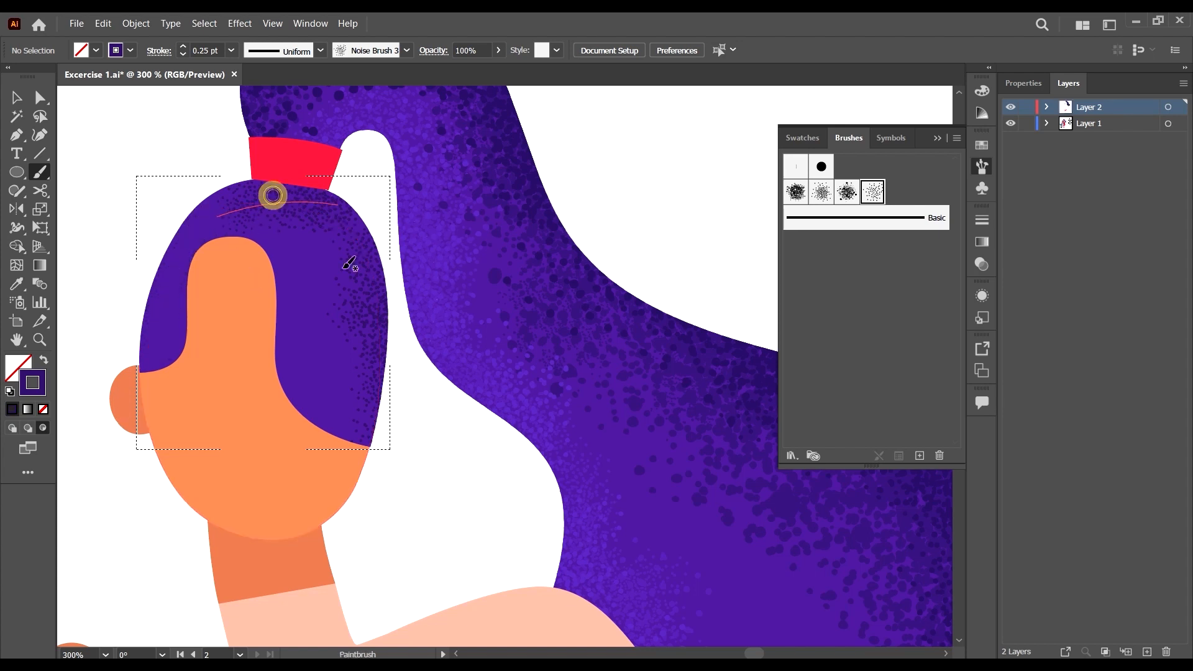
# Paint dark noise from the crown down the outer edge of the hair on the ear side.
pyautogui.moveTo(316, 210); pyautogui.dragTo(199, 221)
pyautogui.moveTo(240, 182); pyautogui.dragTo(147, 288)
pyautogui.moveTo(153, 237); pyautogui.dragTo(122, 362)
pyautogui.moveTo(149, 283); pyautogui.dragTo(125, 385)
pyautogui.moveTo(129, 379); pyautogui.dragTo(126, 449)
# Build up the dark noise from the crown down the hair's back edge to its lower tip with repeated 0.25 pt strokes.
pyautogui.moveTo(186, 200); pyautogui.dragTo(346, 181)
pyautogui.moveTo(356, 254)
pyautogui.mouseDown()
pyautogui.moveTo(381, 269)
pyautogui.moveTo(346, 210)
pyautogui.moveTo(385, 288)
pyautogui.mouseUp()
pyautogui.moveTo(357, 232)
pyautogui.mouseDown()
pyautogui.moveTo(365, 192)
pyautogui.moveTo(396, 408)
pyautogui.mouseUp()
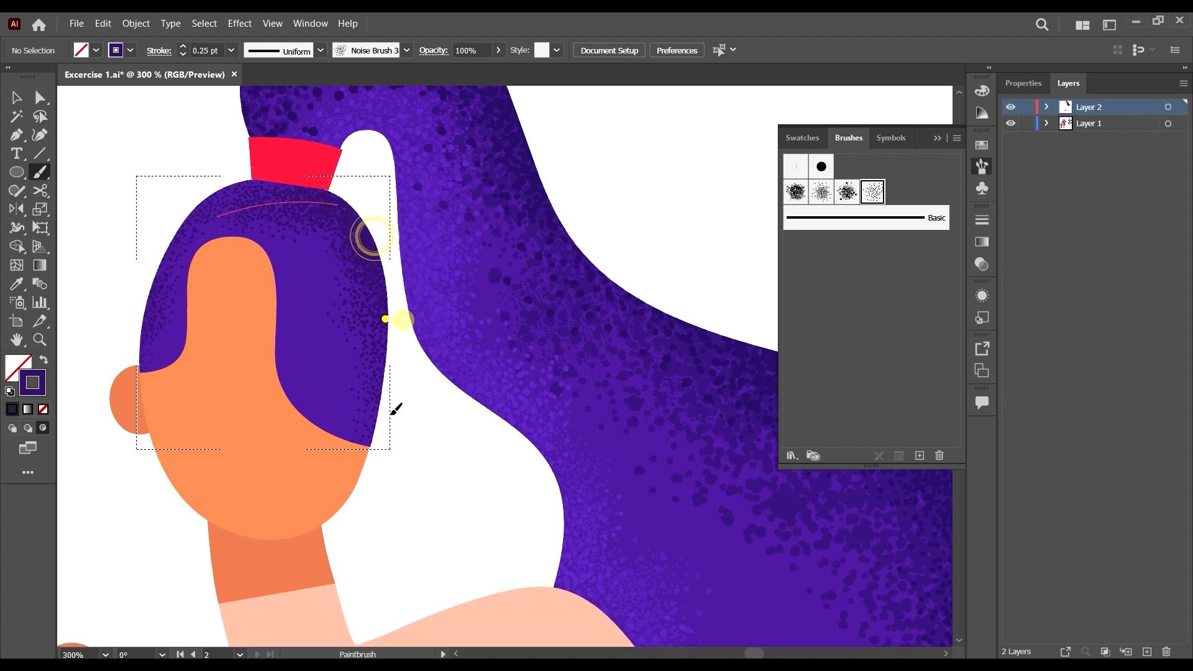
pyautogui.moveTo(377, 320); pyautogui.dragTo(365, 444)
pyautogui.moveTo(399, 373); pyautogui.dragTo(382, 486)
pyautogui.moveTo(371, 349); pyautogui.dragTo(371, 428)
pyautogui.moveTo(371, 367); pyautogui.dragTo(371, 438)
pyautogui.moveTo(370, 394)
pyautogui.mouseDown()
pyautogui.moveTo(356, 460)
pyautogui.moveTo(387, 368)
pyautogui.mouseUp()
pyautogui.moveTo(383, 367)
pyautogui.mouseDown()
pyautogui.moveTo(402, 362)
pyautogui.moveTo(378, 296)
pyautogui.mouseUp()
pyautogui.moveTo(373, 310); pyautogui.dragTo(397, 333)
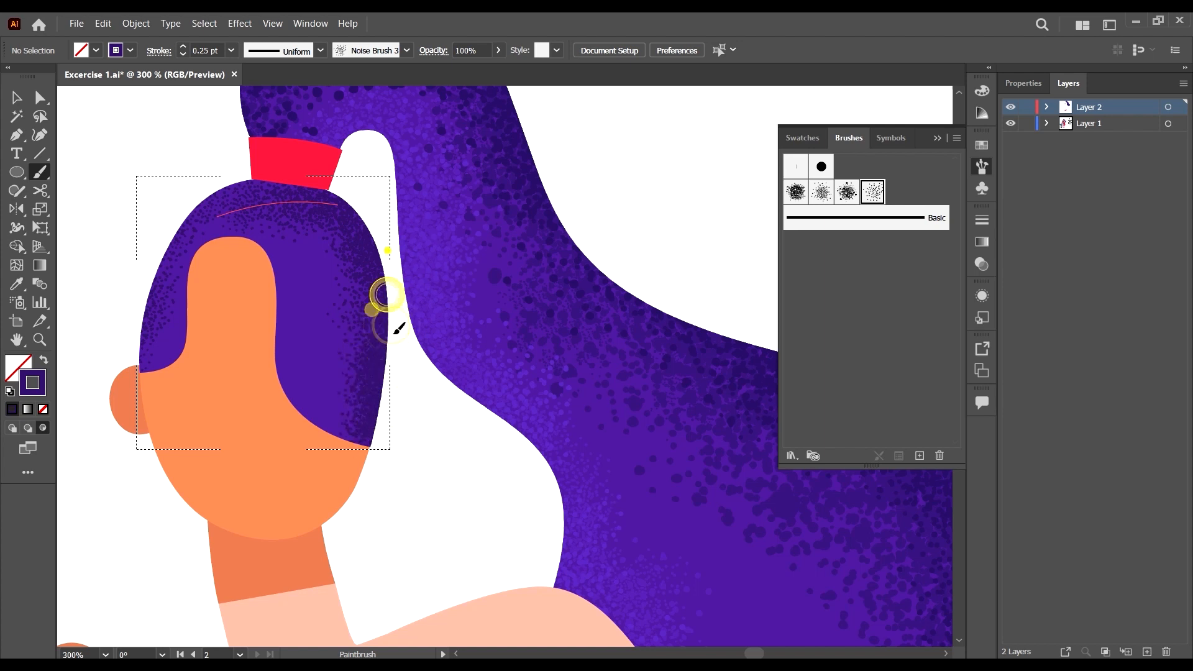
pyautogui.moveTo(388, 252); pyautogui.dragTo(371, 310)
pyautogui.moveTo(375, 261)
pyautogui.mouseDown()
pyautogui.moveTo(363, 198)
pyautogui.moveTo(352, 209)
pyautogui.mouseUp()
# Deepen the dark noise across the crown and down the ear-side edge of the head hair with more 0.25 pt strokes.
pyautogui.moveTo(341, 206)
pyautogui.mouseDown()
pyautogui.moveTo(296, 190)
pyautogui.moveTo(215, 191)
pyautogui.moveTo(285, 195)
pyautogui.moveTo(204, 218)
pyautogui.moveTo(202, 188)
pyautogui.moveTo(282, 154)
pyautogui.moveTo(206, 180)
pyautogui.moveTo(262, 173)
pyautogui.moveTo(193, 217)
pyautogui.moveTo(272, 171)
pyautogui.moveTo(150, 286)
pyautogui.mouseUp()
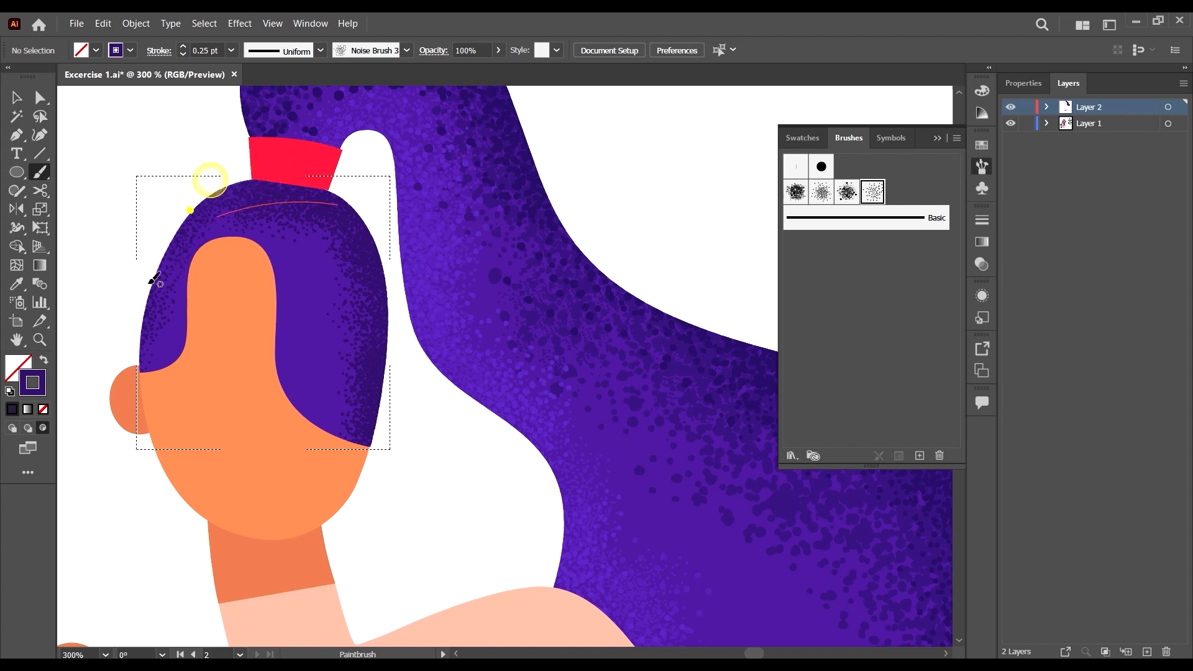
pyautogui.moveTo(189, 213); pyautogui.dragTo(132, 348)
pyautogui.moveTo(176, 221); pyautogui.dragTo(112, 398)
pyautogui.moveTo(114, 328); pyautogui.dragTo(122, 404)
pyautogui.moveTo(153, 282); pyautogui.dragTo(154, 371)
pyautogui.moveTo(147, 231); pyautogui.dragTo(141, 370)
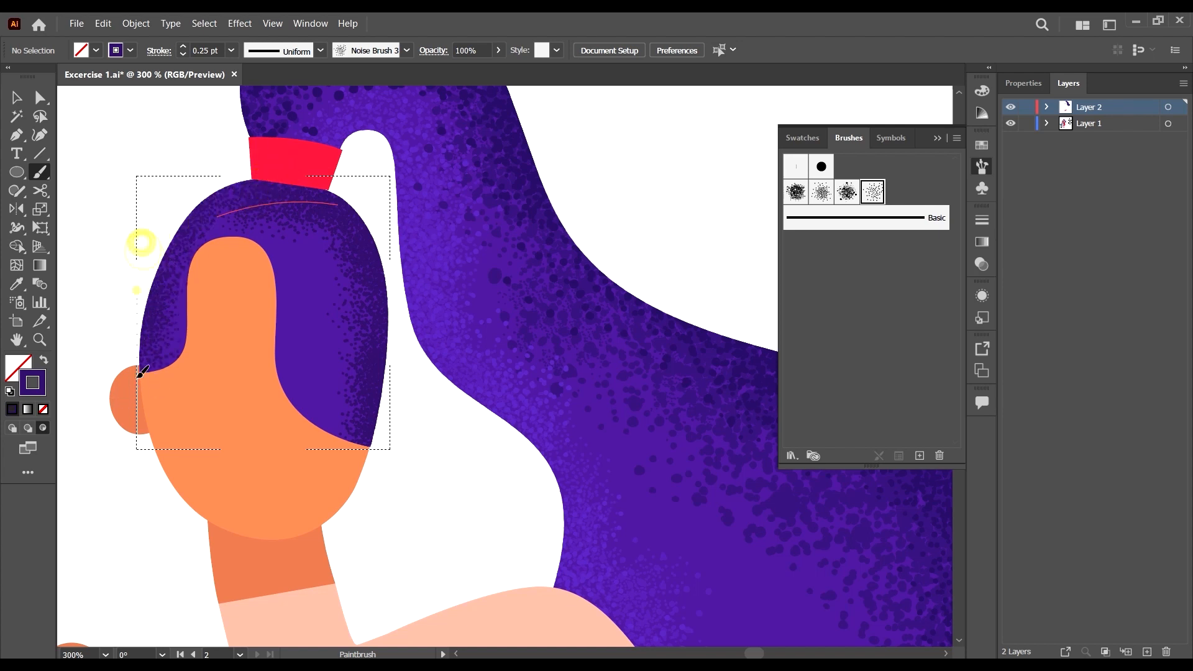
pyautogui.moveTo(128, 287); pyautogui.dragTo(132, 379)
pyautogui.moveTo(114, 316); pyautogui.dragTo(107, 377)
pyautogui.moveTo(183, 208); pyautogui.dragTo(249, 188)
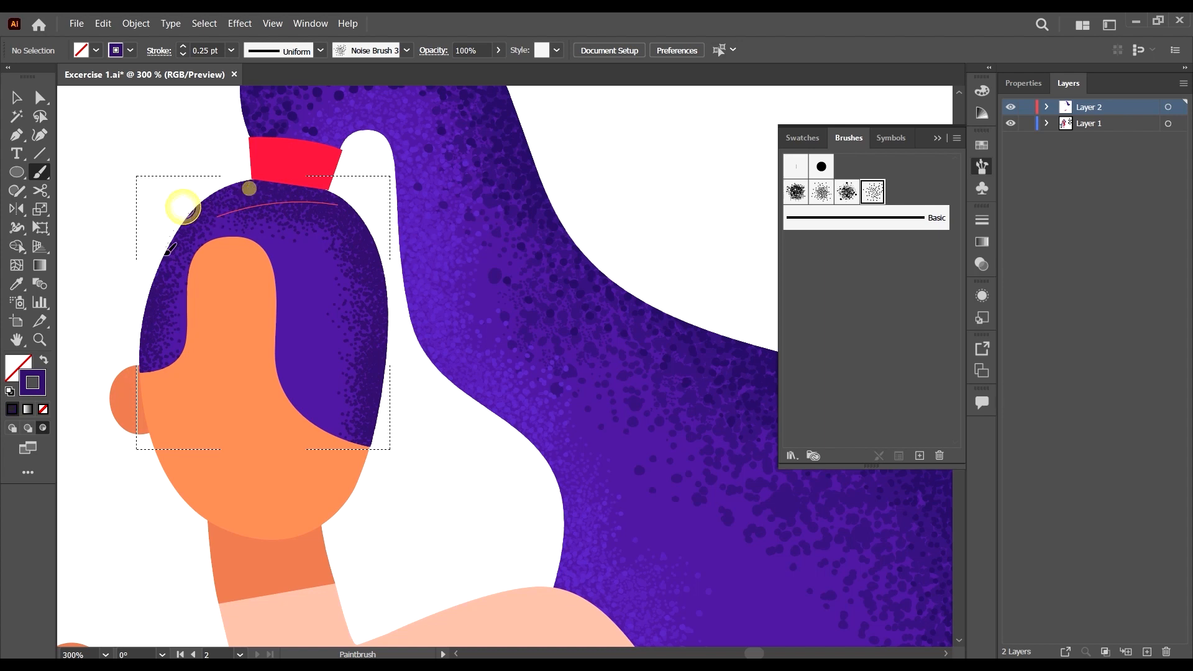
pyautogui.click(218, 208)
# Switch to Photos to examine the head hair in the reference image Excercise 1-02.jpg, and return to the crown in Illustrator.
pyautogui.scroll(-3, 550, 260)
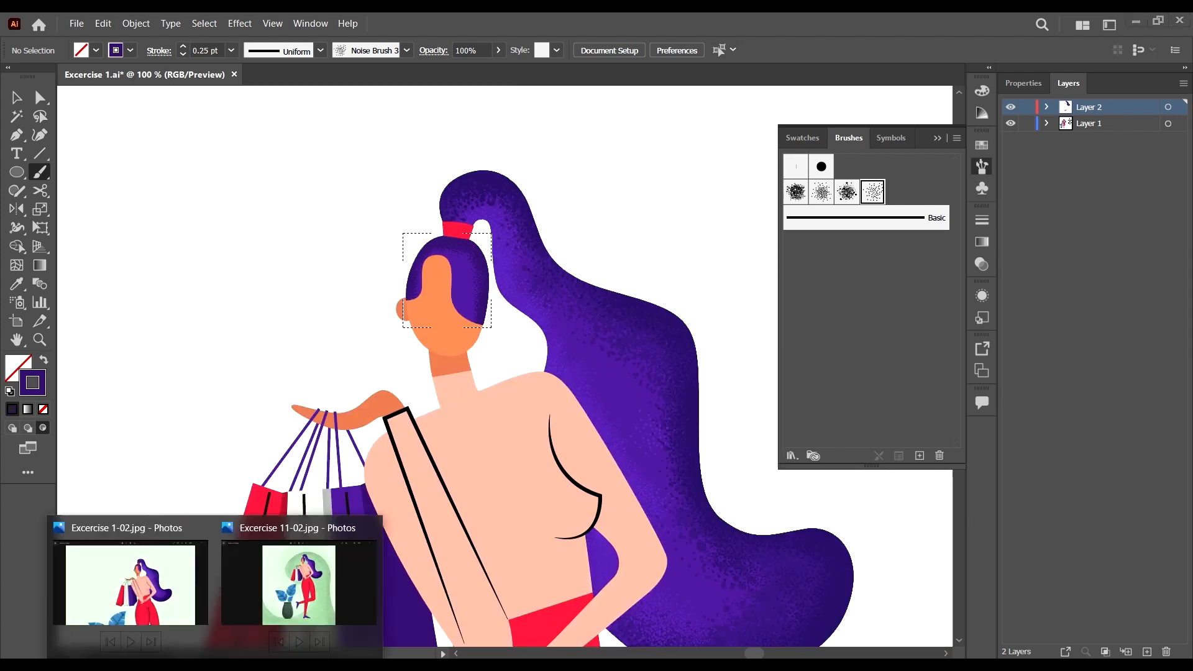
pyautogui.click(172, 587)
pyautogui.scroll(5, 693, 222)
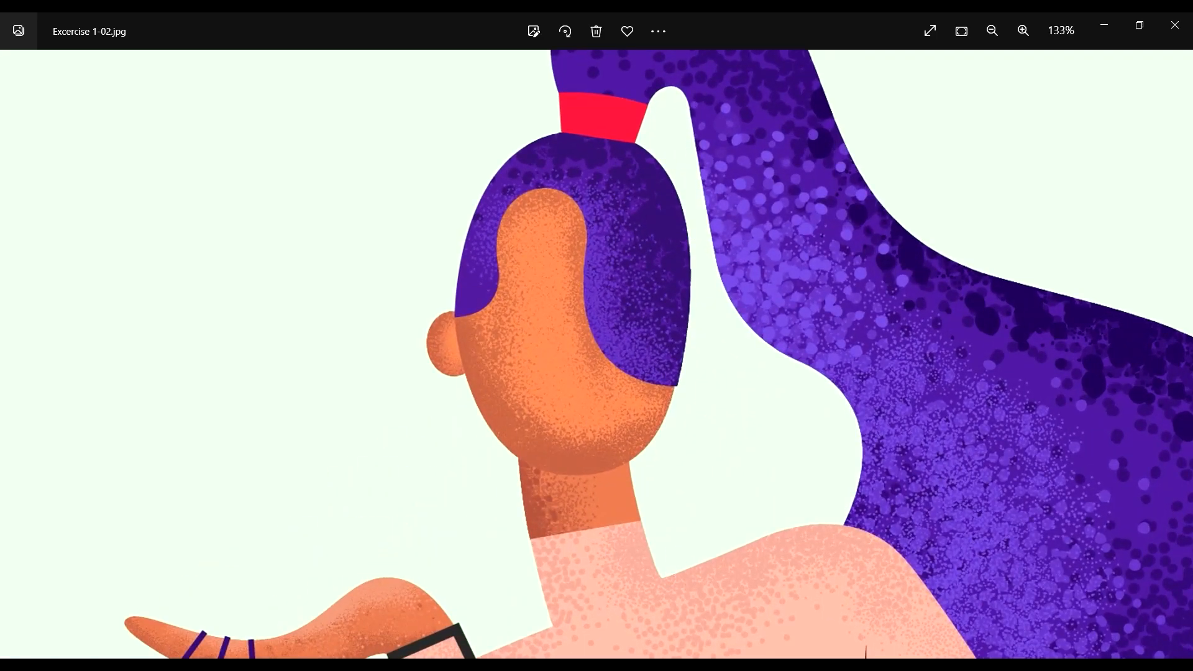
pyautogui.hotkey('alt', 'Tab')
pyautogui.scroll(5, 439, 247)
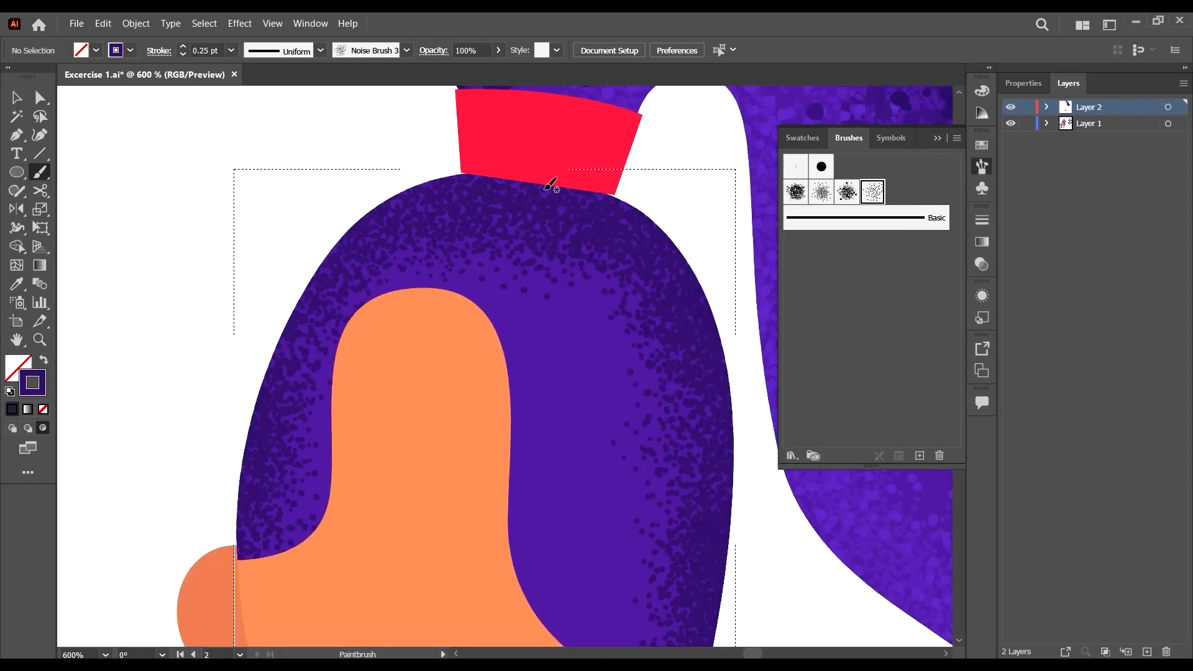
# Add more dark 0.25 pt noise strokes across the crown below the red hair tie and on the hair's upper back edge.
pyautogui.moveTo(606, 183)
pyautogui.mouseDown()
pyautogui.moveTo(408, 167)
pyautogui.moveTo(661, 207)
pyautogui.moveTo(406, 171)
pyautogui.moveTo(376, 221)
pyautogui.moveTo(391, 202)
pyautogui.mouseUp()
pyautogui.scroll(-1, 389, 253)
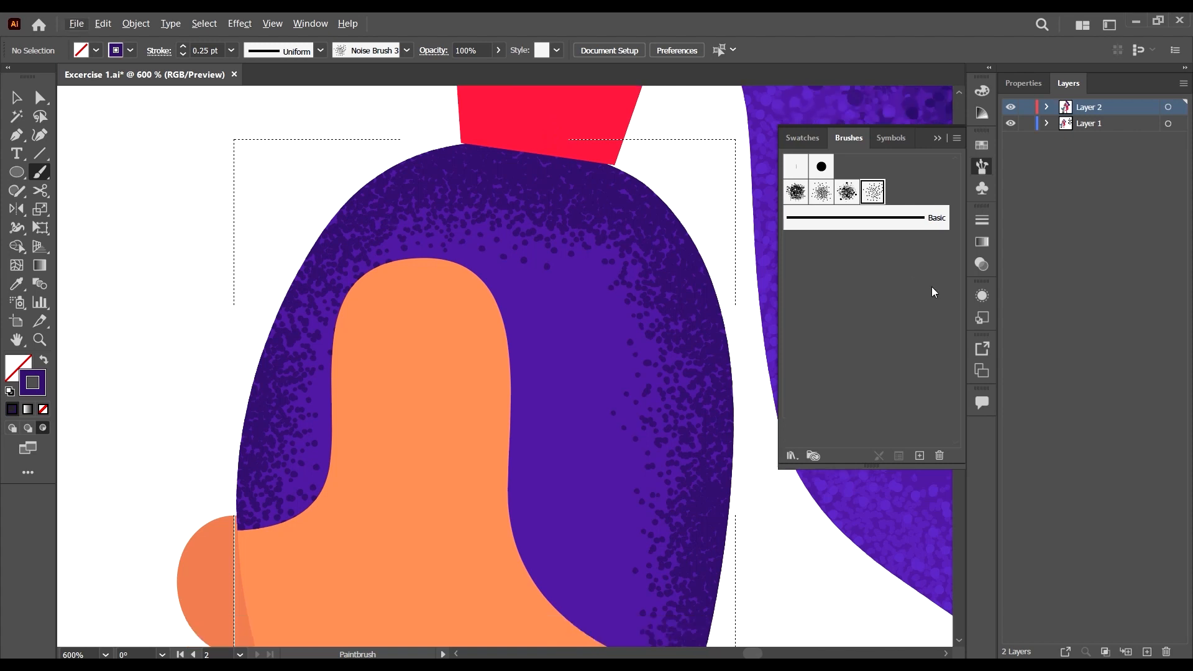
pyautogui.moveTo(686, 202); pyautogui.dragTo(680, 247)
pyautogui.moveTo(607, 165); pyautogui.dragTo(604, 161)
pyautogui.moveTo(678, 194); pyautogui.dragTo(655, 224)
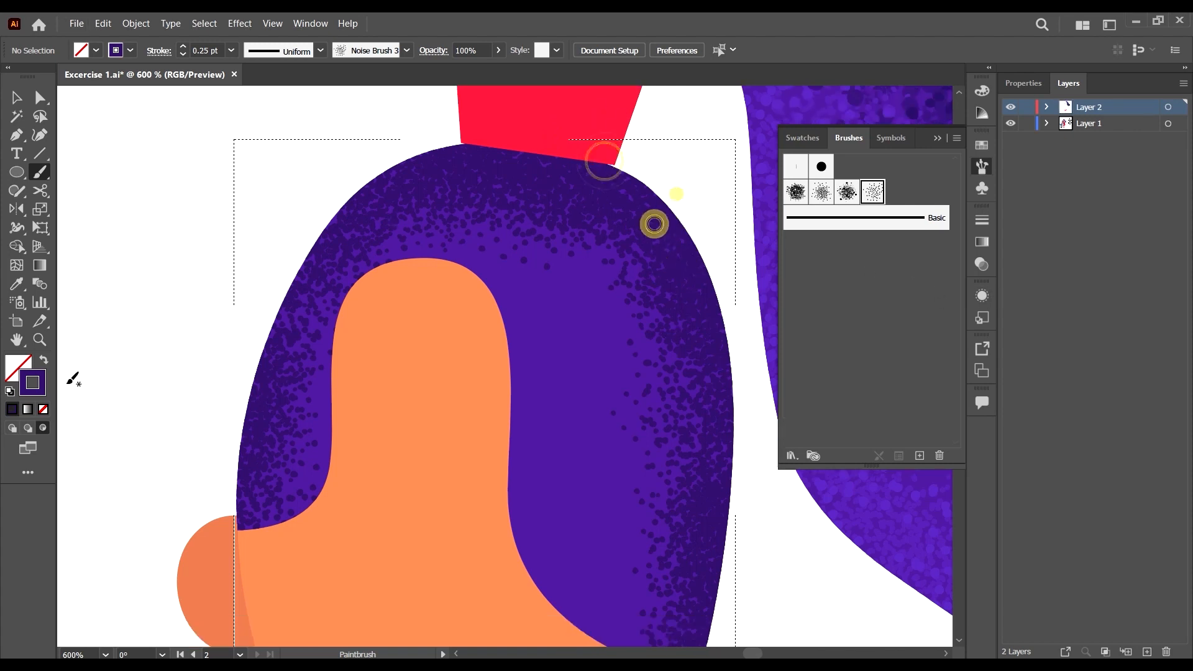
# Sample the base purple of the head hair and lighten it to 622DB5.
pyautogui.scroll(-2, 563, 410)
pyautogui.click(16, 284)
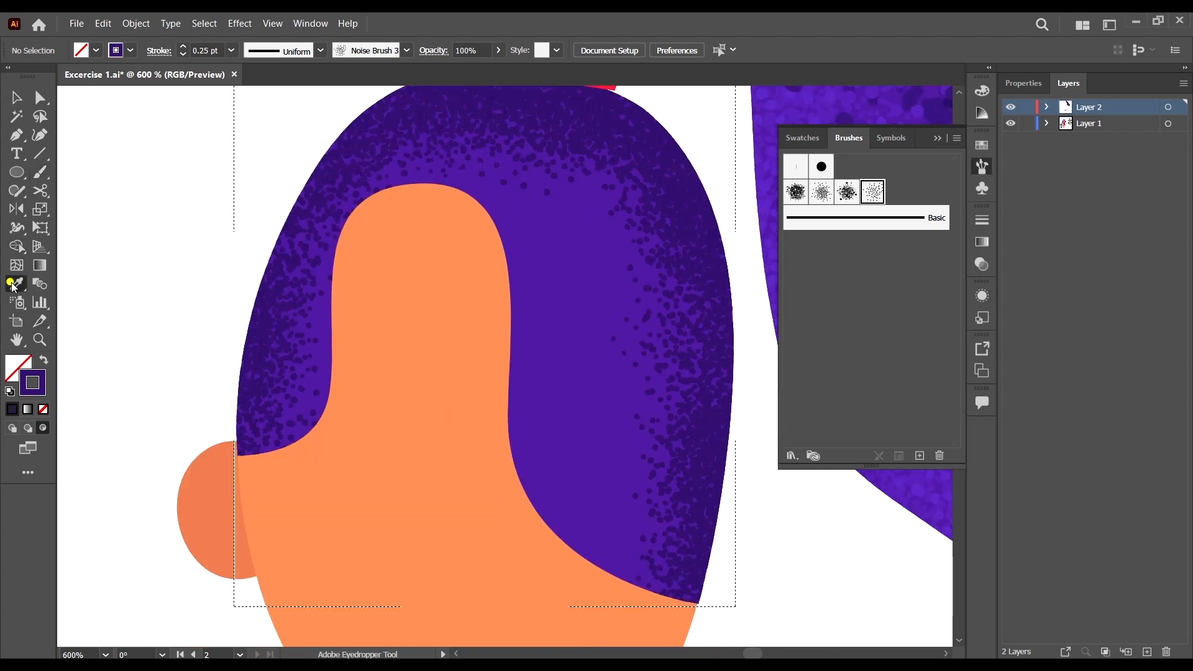
pyautogui.click(585, 322)
pyautogui.click(566, 334)
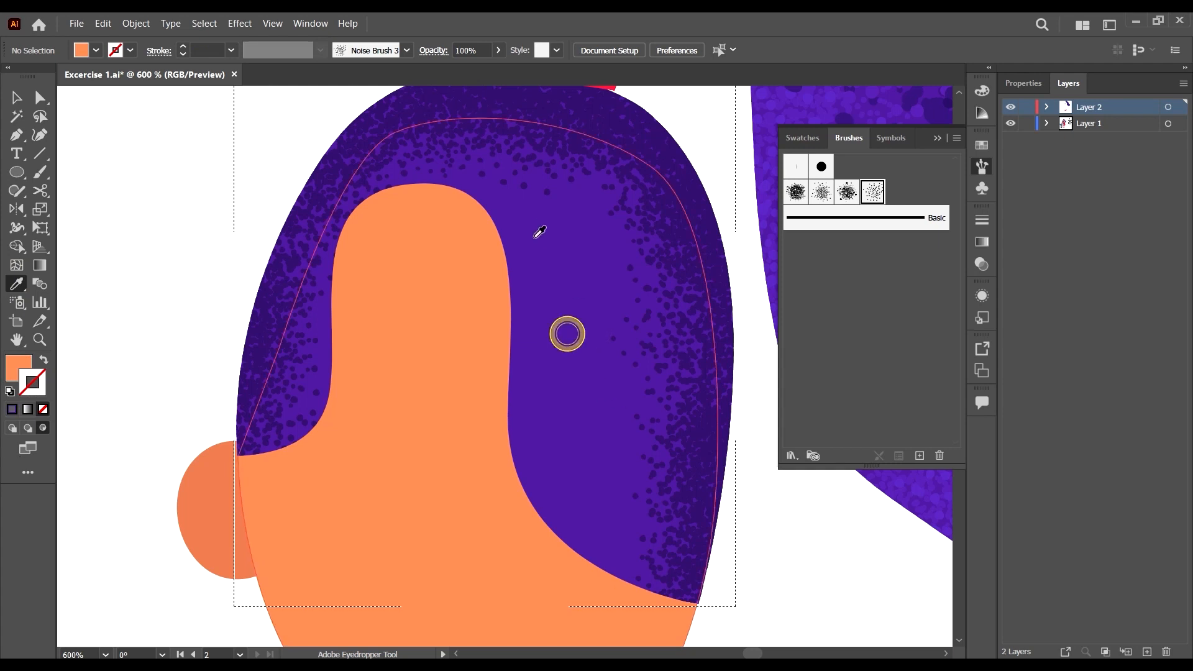
pyautogui.click(505, 222)
pyautogui.click(670, 154)
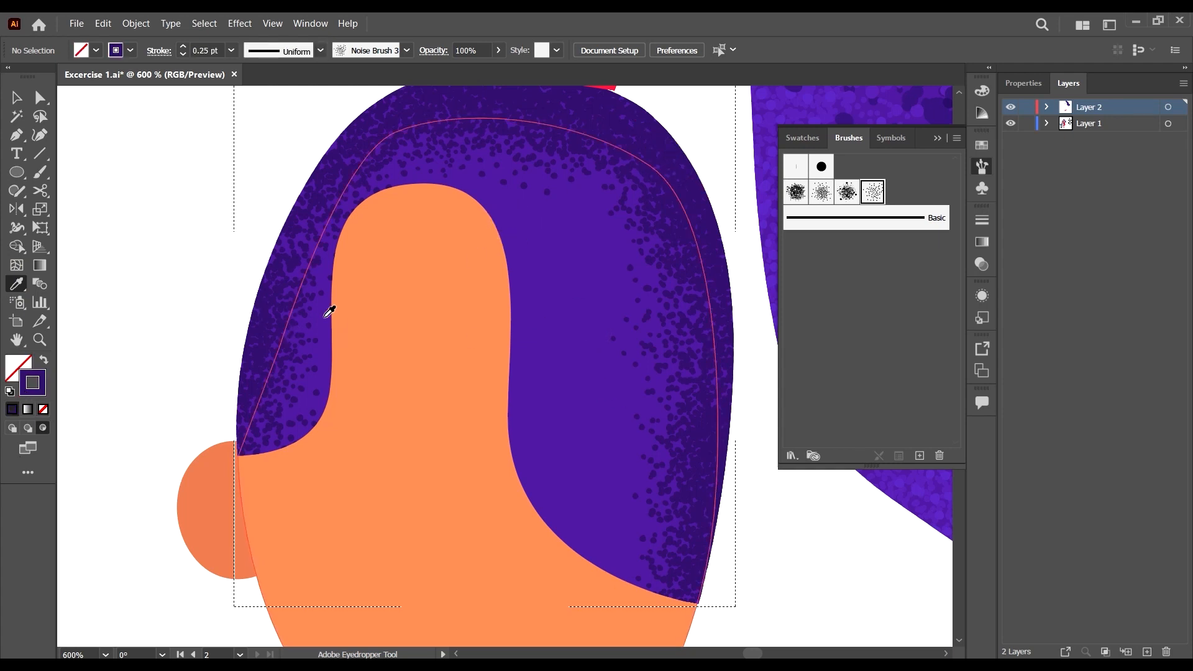
pyautogui.click(331, 254)
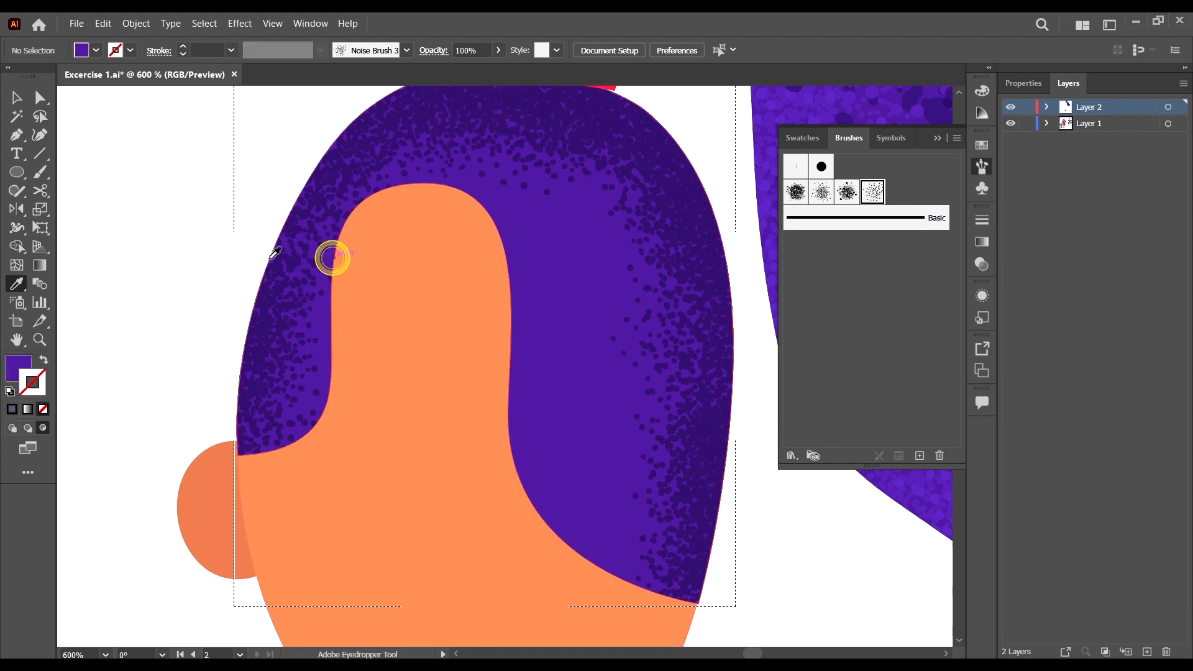
pyautogui.click(12, 365)
pyautogui.click(12, 368)
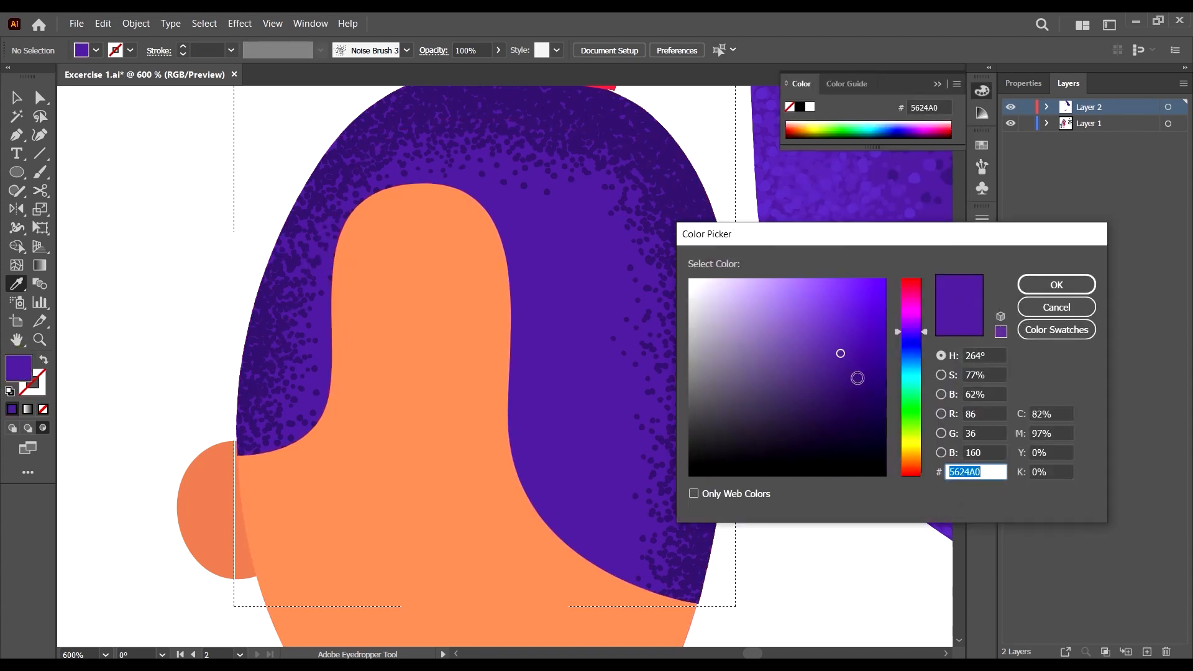
pyautogui.click(838, 340)
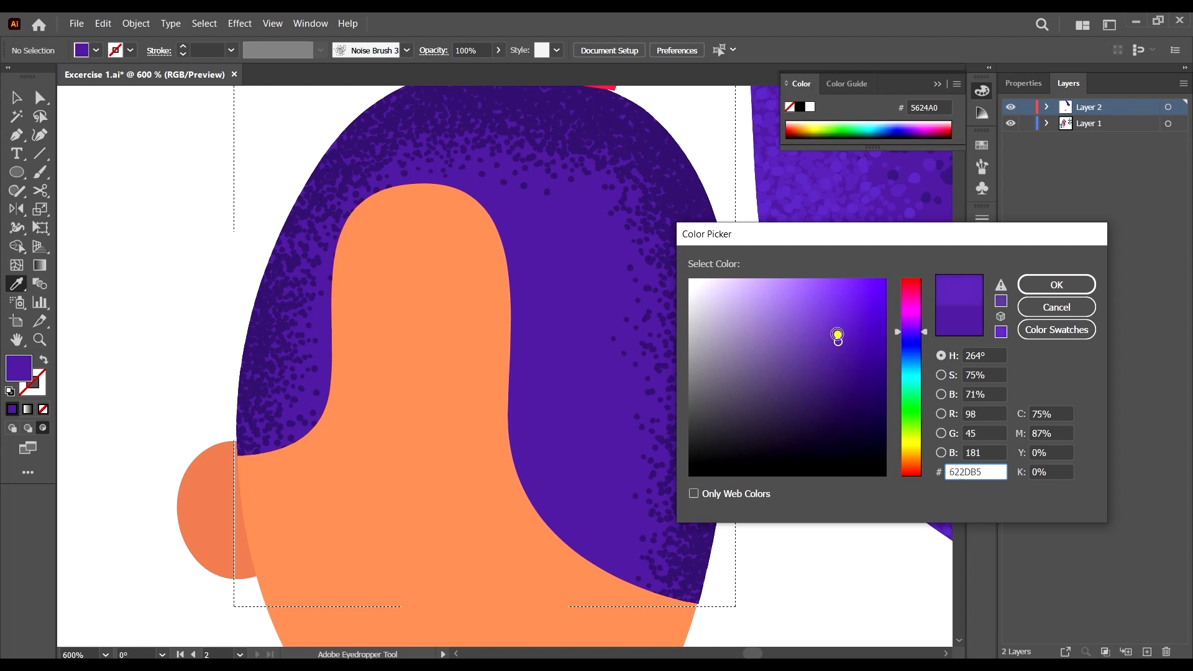
pyautogui.click(1057, 284)
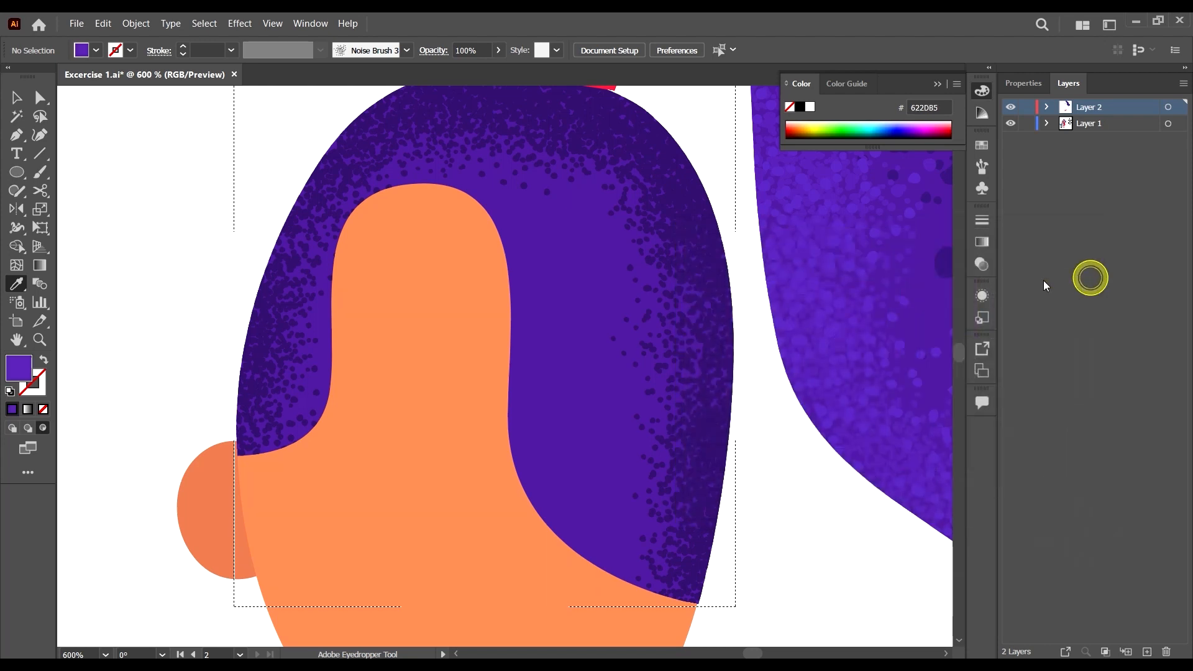
# Set the Paintbrush to a 622DB5 stroke without fill, using Noise Brush 3 at 0.25 pt, and undo the oversized trial stroke.
pyautogui.click(40, 172)
pyautogui.hotkey('shift', 'x')
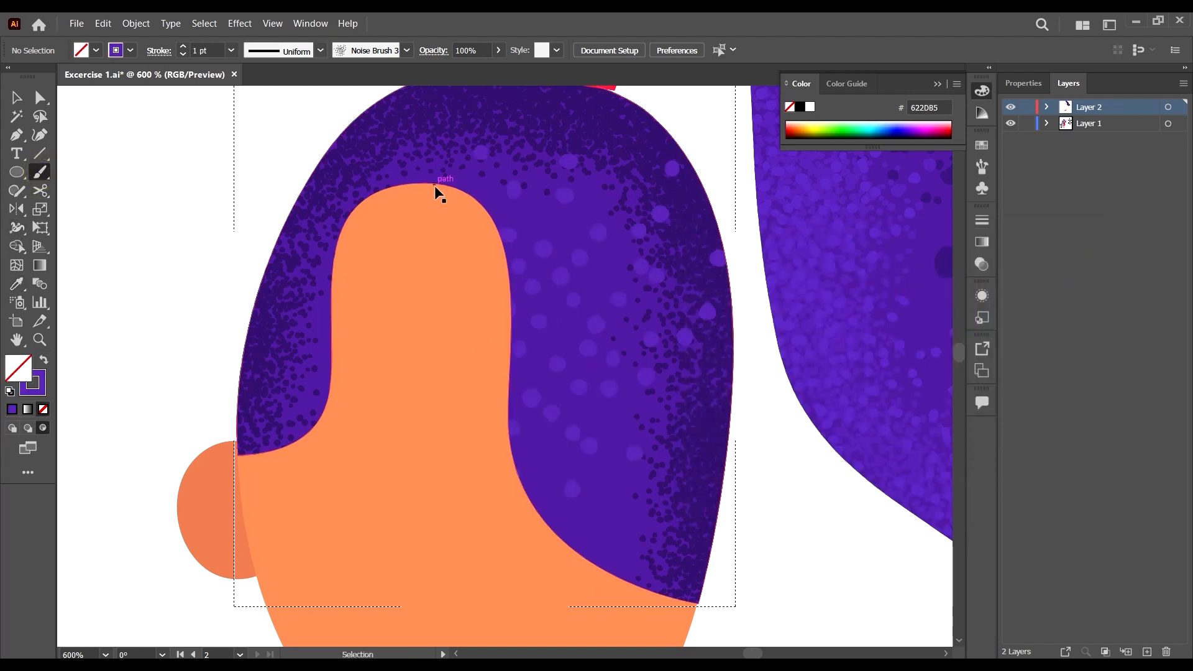
pyautogui.hotkey('ctrl', 'z')
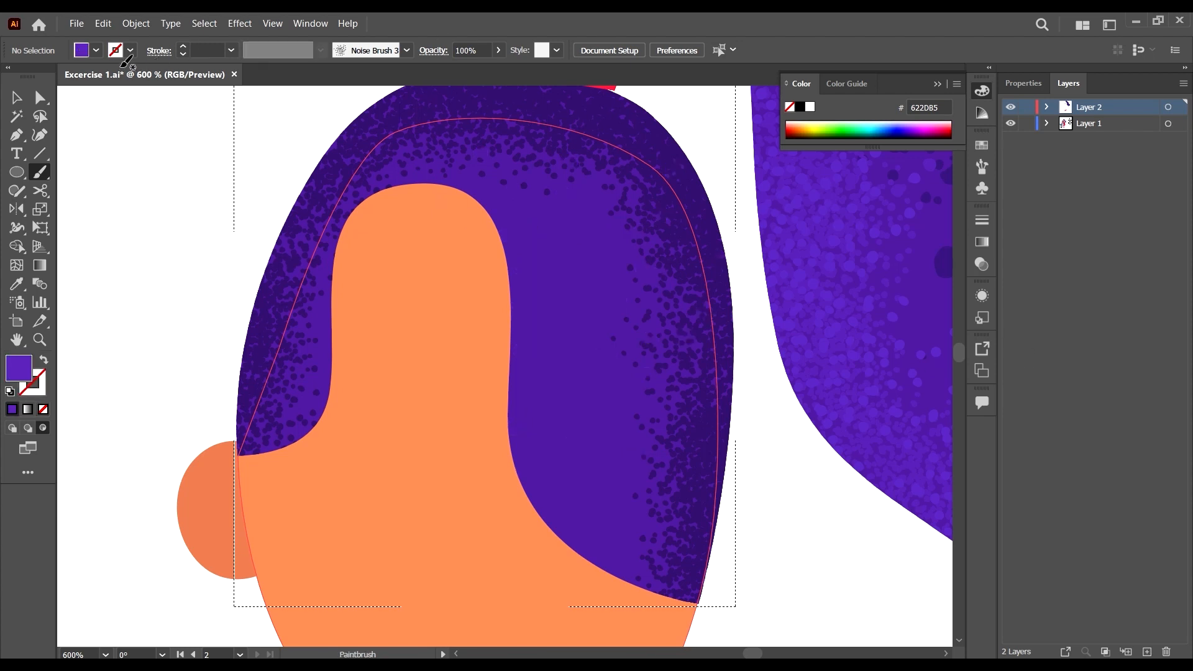
pyautogui.hotkey('shift', 'x')
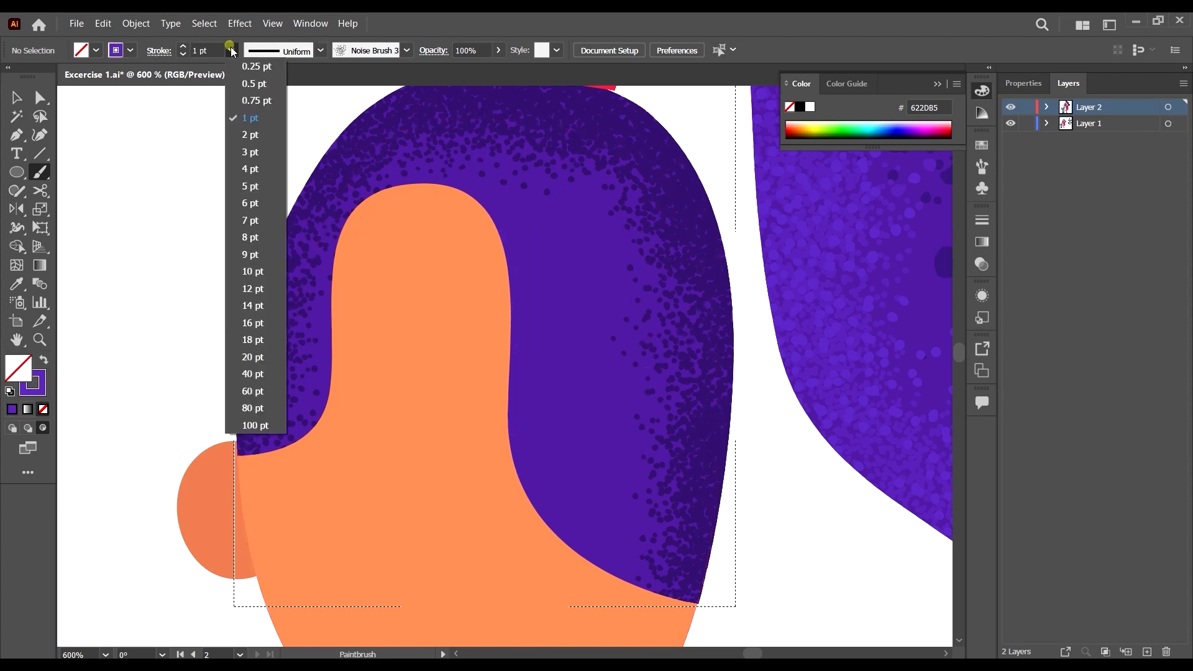
pyautogui.click(232, 51)
pyautogui.click(257, 83)
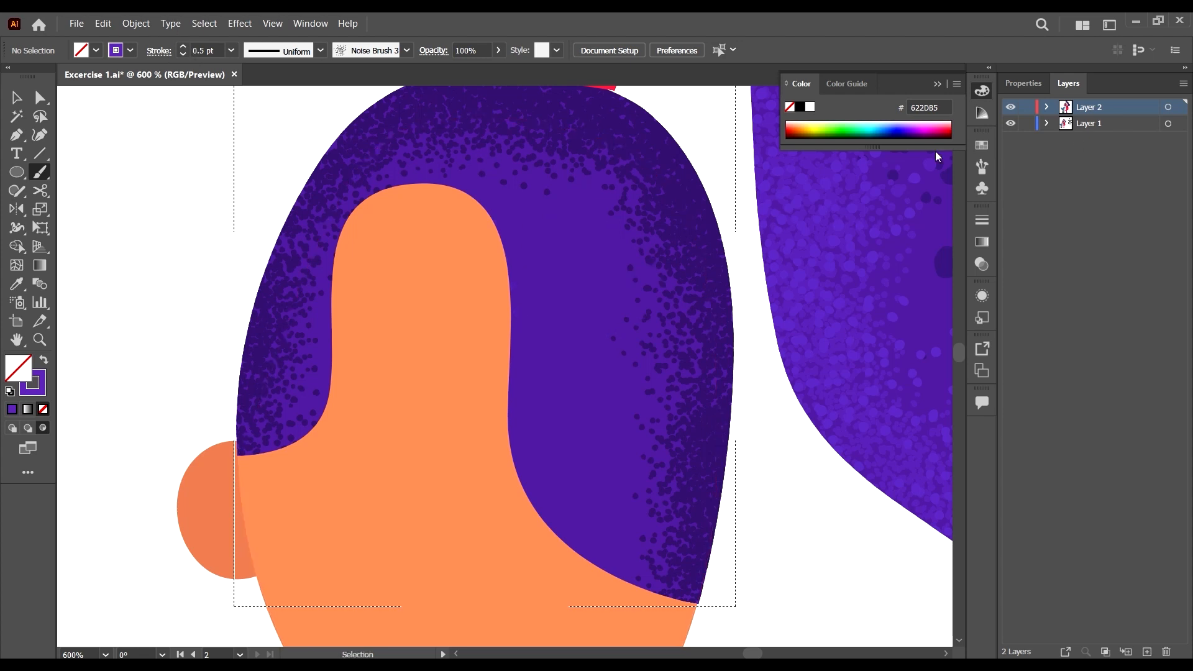
pyautogui.click(982, 168)
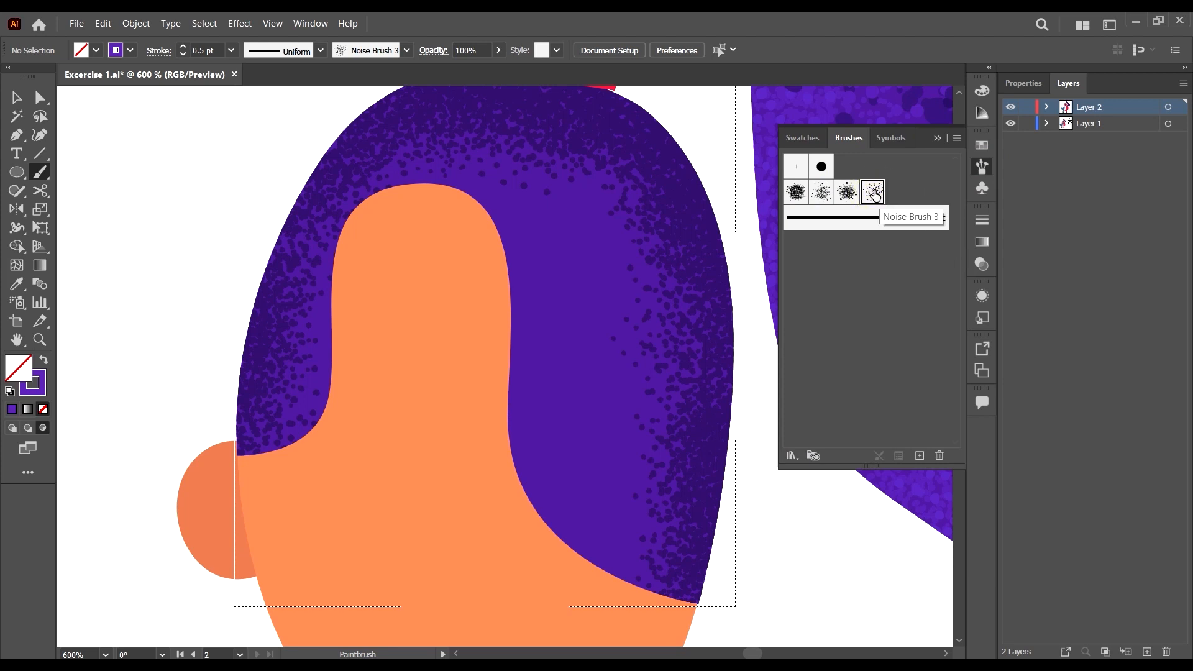
pyautogui.click(231, 50)
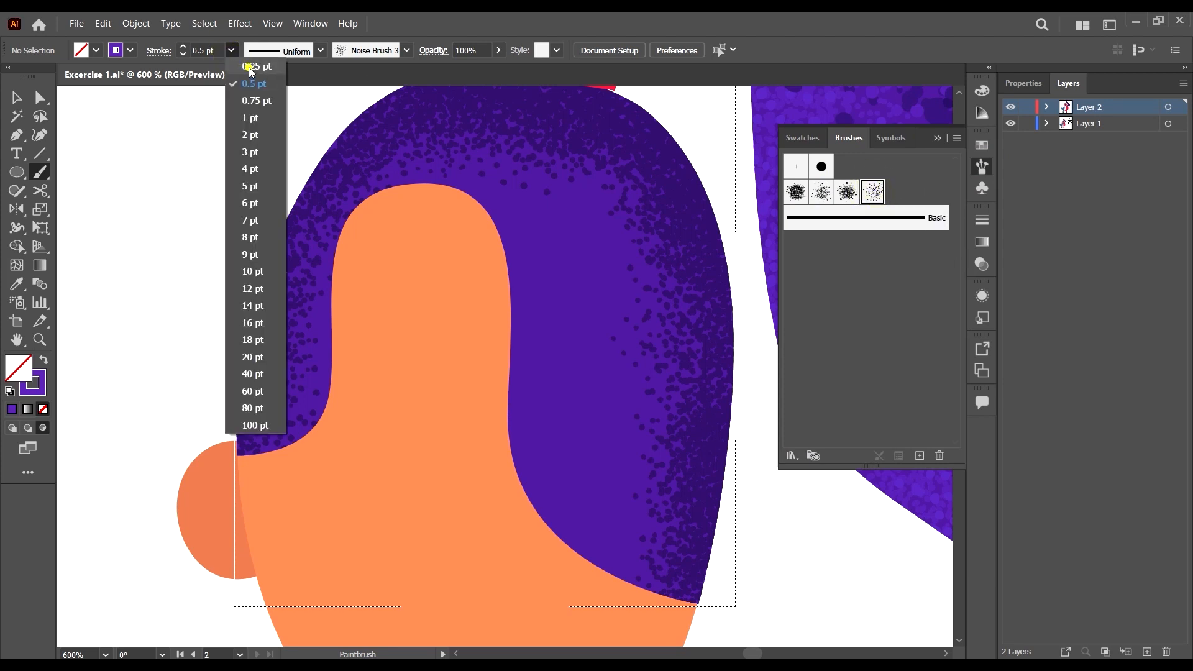
pyautogui.click(248, 67)
# Paint lighter purple noise along the hair's inner edge beside the face, down to the lower back tip.
pyautogui.scroll(-3, 538, 309)
pyautogui.moveTo(524, 251); pyautogui.dragTo(513, 408)
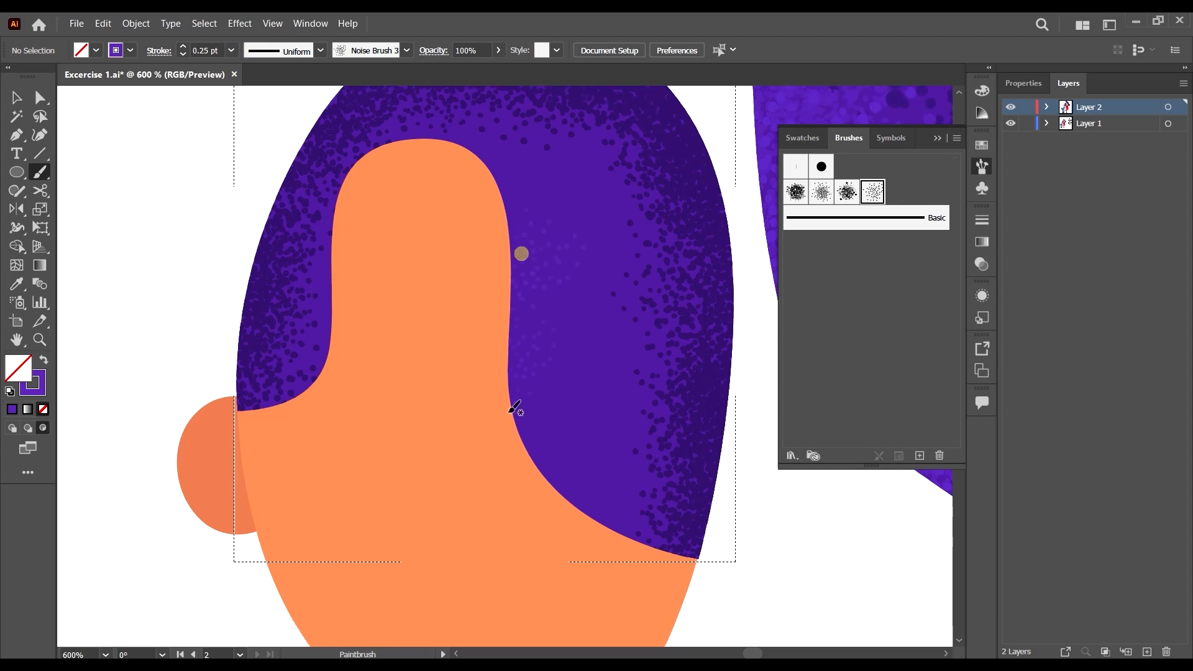
pyautogui.moveTo(516, 306)
pyautogui.mouseDown()
pyautogui.moveTo(496, 370)
pyautogui.moveTo(520, 437)
pyautogui.mouseUp()
pyautogui.moveTo(501, 375)
pyautogui.mouseDown()
pyautogui.moveTo(502, 417)
pyautogui.moveTo(539, 482)
pyautogui.moveTo(630, 558)
pyautogui.mouseUp()
pyautogui.moveTo(509, 424)
pyautogui.mouseDown()
pyautogui.moveTo(583, 511)
pyautogui.moveTo(721, 567)
pyautogui.mouseUp()
# Paint the lighter noise along the hairline around the top of the forehead and down both sides of it.
pyautogui.scroll(8, 550, 484)
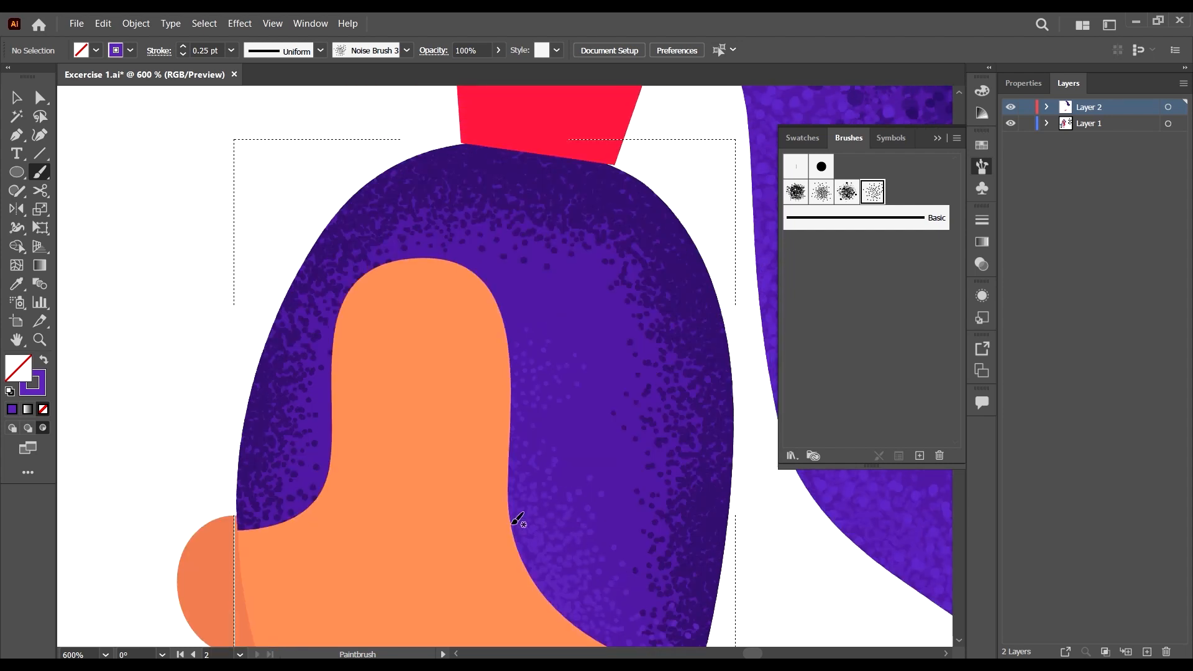
pyautogui.moveTo(511, 524); pyautogui.dragTo(538, 238)
pyautogui.moveTo(514, 364)
pyautogui.mouseDown()
pyautogui.moveTo(464, 258)
pyautogui.moveTo(340, 300)
pyautogui.moveTo(319, 353)
pyautogui.mouseUp()
pyautogui.moveTo(338, 288); pyautogui.dragTo(330, 398)
pyautogui.moveTo(346, 302); pyautogui.dragTo(348, 385)
pyautogui.moveTo(384, 333); pyautogui.dragTo(398, 466)
pyautogui.moveTo(408, 448); pyautogui.dragTo(474, 320)
pyautogui.moveTo(490, 266)
pyautogui.mouseDown()
pyautogui.moveTo(543, 307)
pyautogui.moveTo(521, 314)
pyautogui.mouseUp()
pyautogui.moveTo(427, 271)
pyautogui.mouseDown()
pyautogui.moveTo(401, 266)
pyautogui.moveTo(532, 305)
pyautogui.mouseUp()
pyautogui.moveTo(499, 279); pyautogui.dragTo(550, 470)
pyautogui.moveTo(537, 419); pyautogui.dragTo(535, 491)
pyautogui.moveTo(526, 457); pyautogui.dragTo(542, 480)
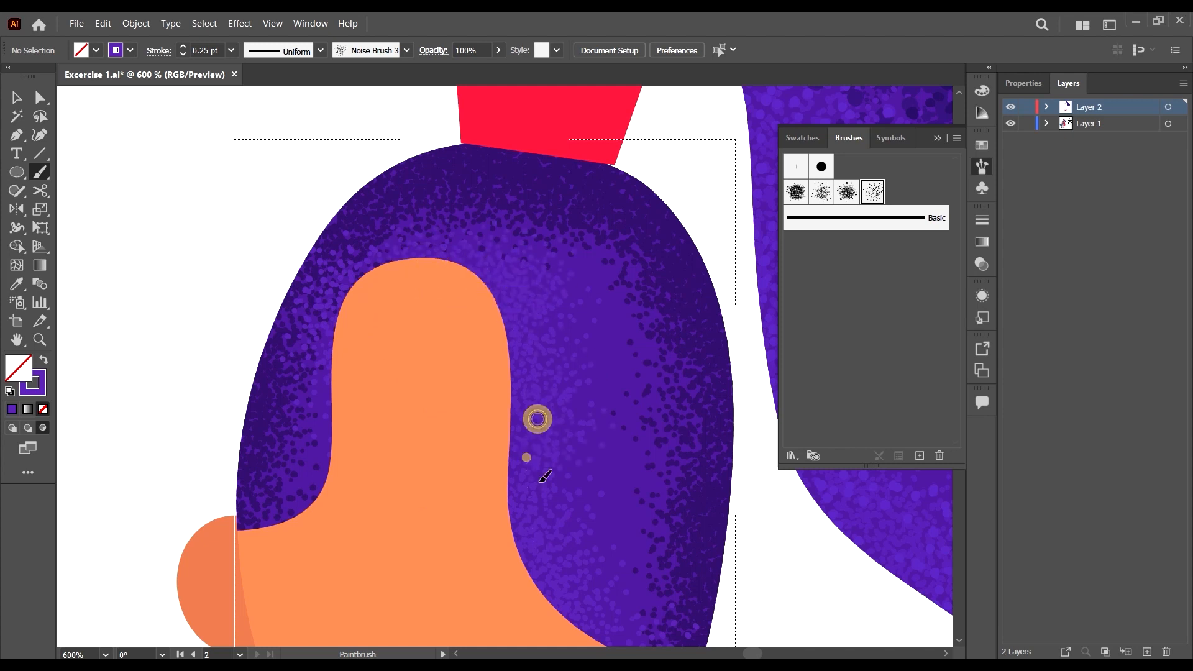
# Build up the lighter noise on the wide back section of hair, along its curved edge against the face.
pyautogui.moveTo(510, 318); pyautogui.dragTo(507, 598)
pyautogui.moveTo(518, 453); pyautogui.dragTo(527, 551)
pyautogui.moveTo(537, 420); pyautogui.dragTo(541, 554)
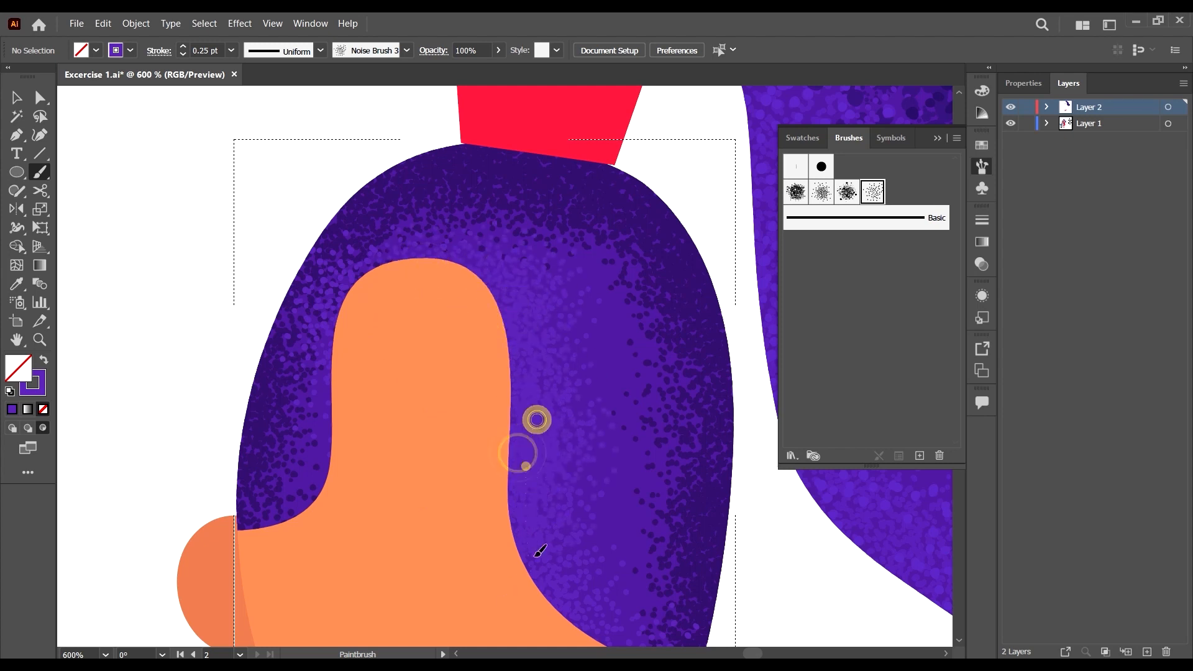
pyautogui.moveTo(525, 466); pyautogui.dragTo(568, 510)
pyautogui.moveTo(531, 541); pyautogui.dragTo(547, 591)
pyautogui.moveTo(554, 538)
pyautogui.mouseDown()
pyautogui.moveTo(546, 596)
pyautogui.moveTo(535, 535)
pyautogui.mouseUp()
pyautogui.moveTo(527, 581); pyautogui.dragTo(497, 484)
# Blend more 622DB5 noise from the lower back tip up along the hairline and over to the ear side.
pyautogui.scroll(-2, 485, 472)
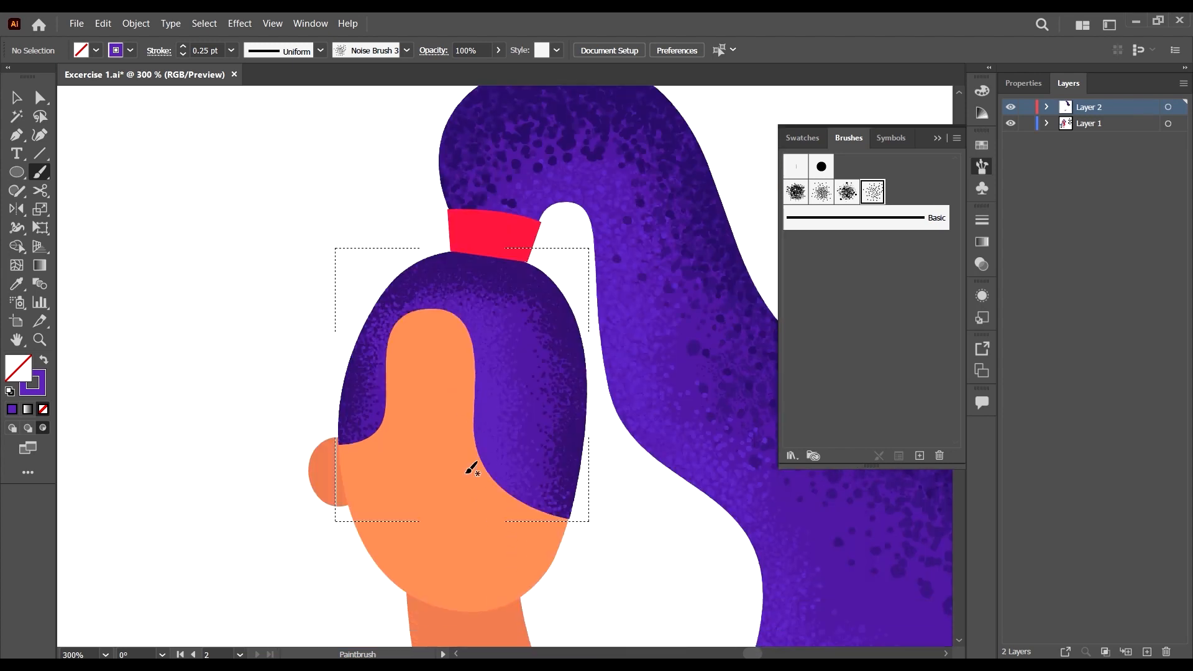
pyautogui.moveTo(520, 496)
pyautogui.mouseDown()
pyautogui.moveTo(506, 472)
pyautogui.moveTo(538, 508)
pyautogui.moveTo(540, 494)
pyautogui.mouseUp()
pyautogui.moveTo(490, 421); pyautogui.dragTo(501, 377)
pyautogui.moveTo(496, 333)
pyautogui.mouseDown()
pyautogui.moveTo(442, 307)
pyautogui.moveTo(413, 317)
pyautogui.moveTo(389, 359)
pyautogui.moveTo(376, 426)
pyautogui.moveTo(378, 410)
pyautogui.moveTo(351, 453)
pyautogui.moveTo(339, 445)
pyautogui.moveTo(379, 423)
pyautogui.mouseUp()
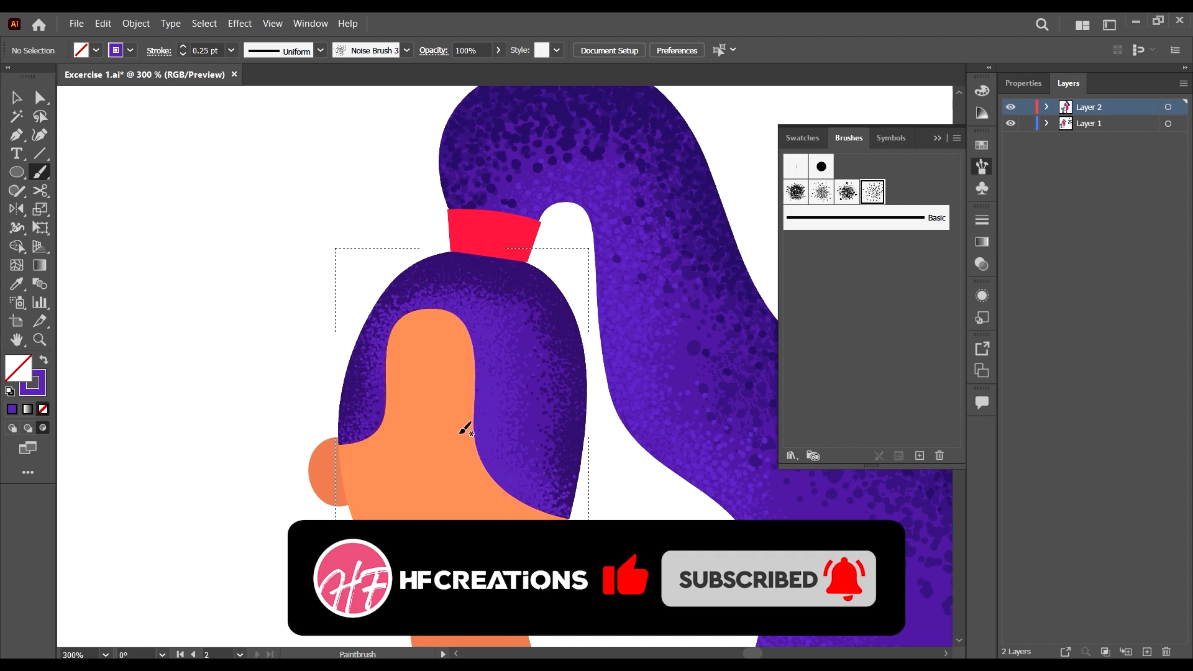
pyautogui.moveTo(471, 440); pyautogui.dragTo(477, 457)
pyautogui.moveTo(467, 365); pyautogui.dragTo(476, 428)
pyautogui.moveTo(490, 386); pyautogui.dragTo(495, 375)
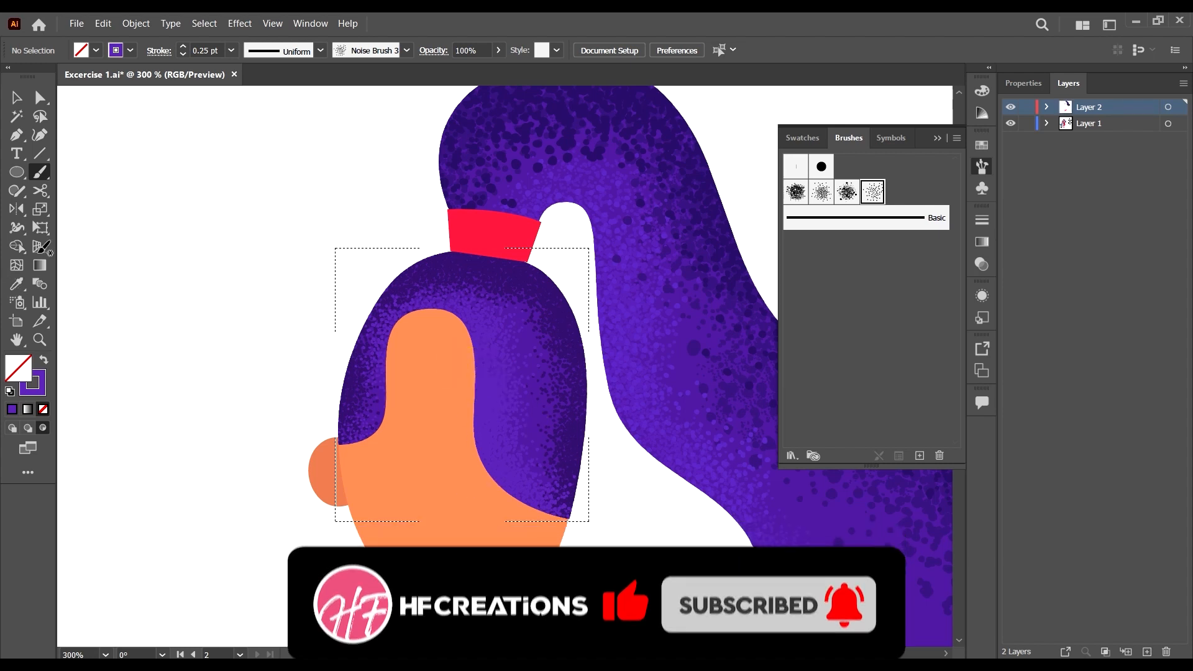
# Change the stroke colour to the brighter purple 6636C6 and choose Noise Brush1 at 0.25 pt.
pyautogui.doubleClick(41, 391)
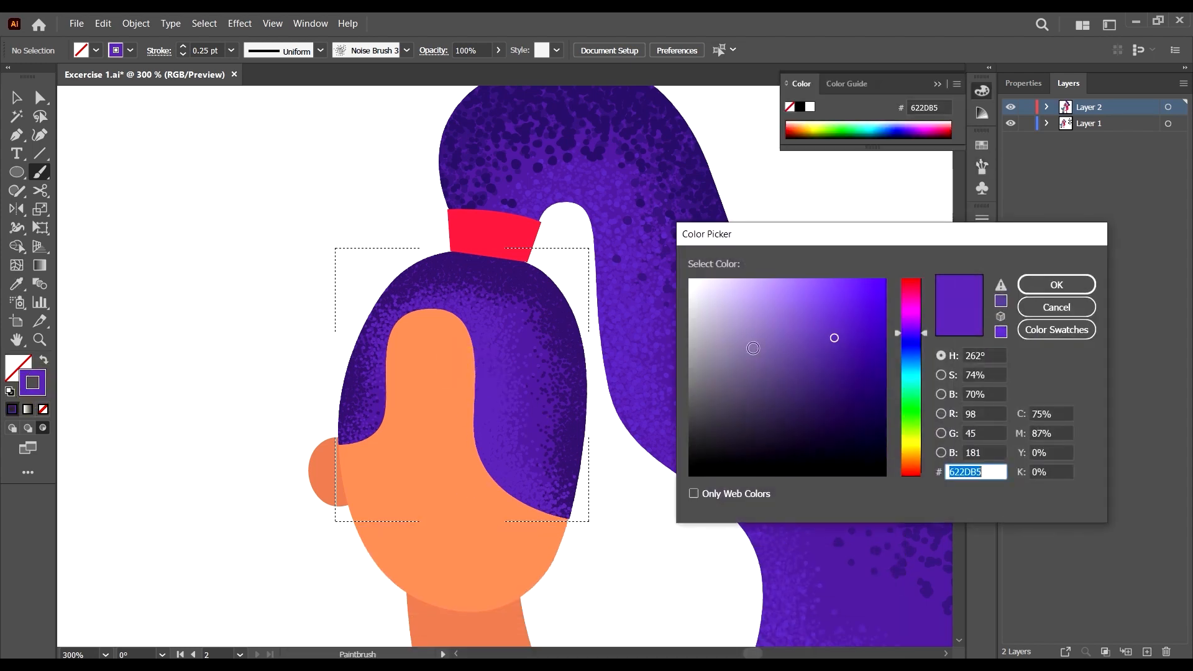
pyautogui.click(836, 323)
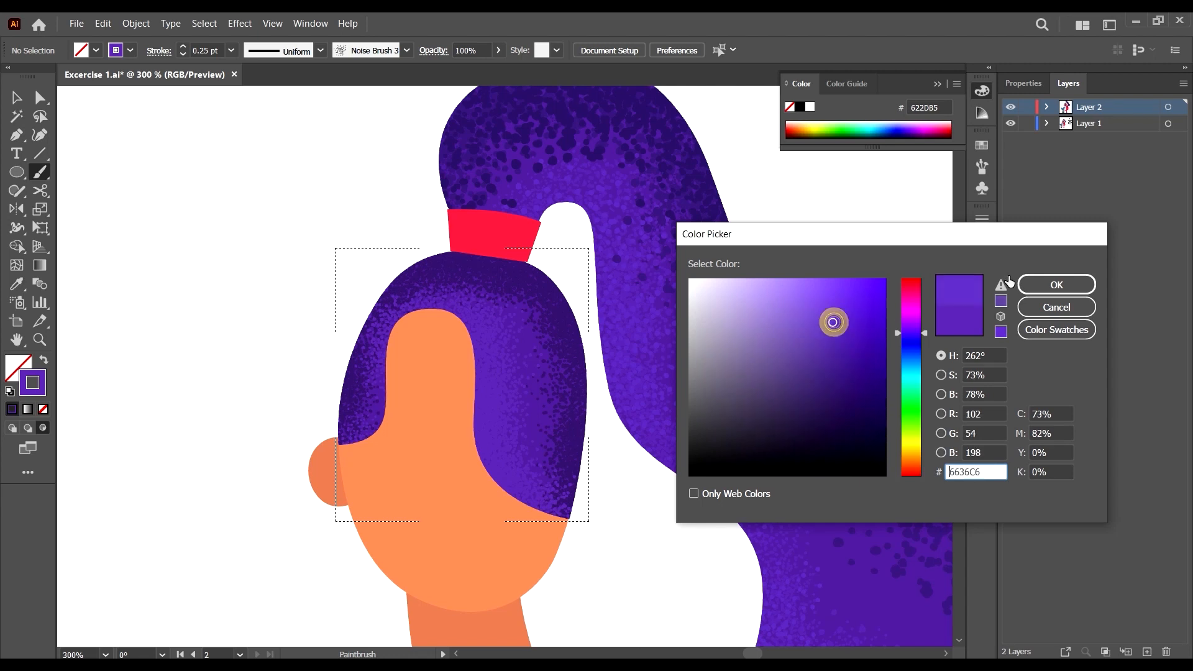
pyautogui.click(1036, 285)
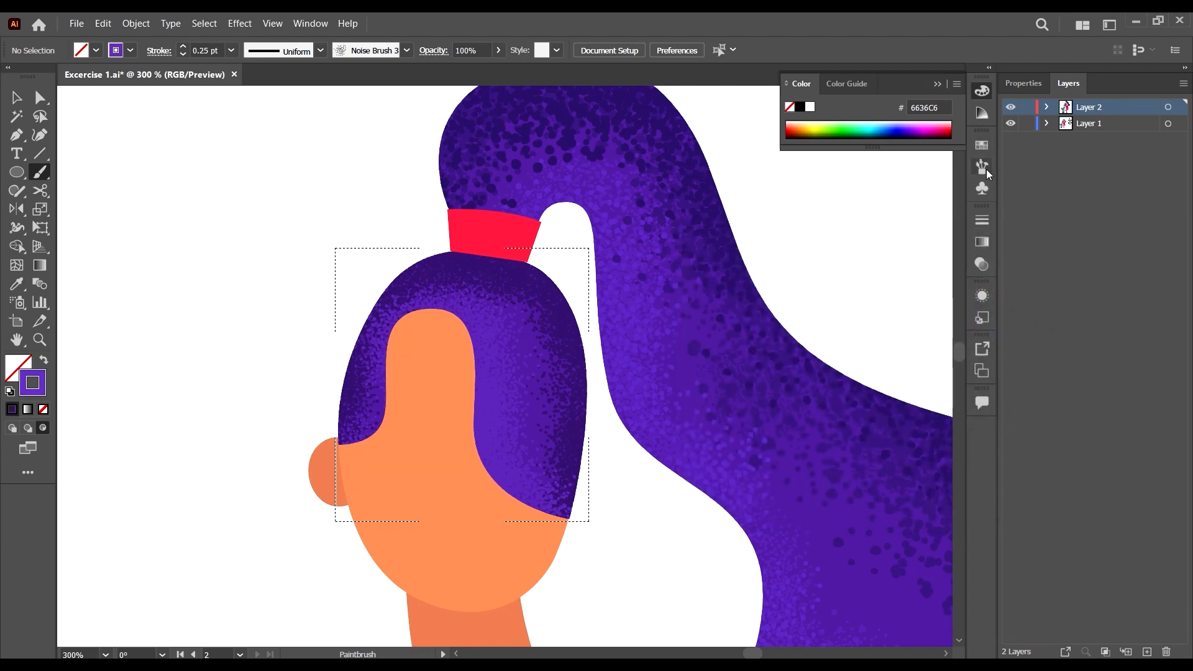
pyautogui.click(983, 167)
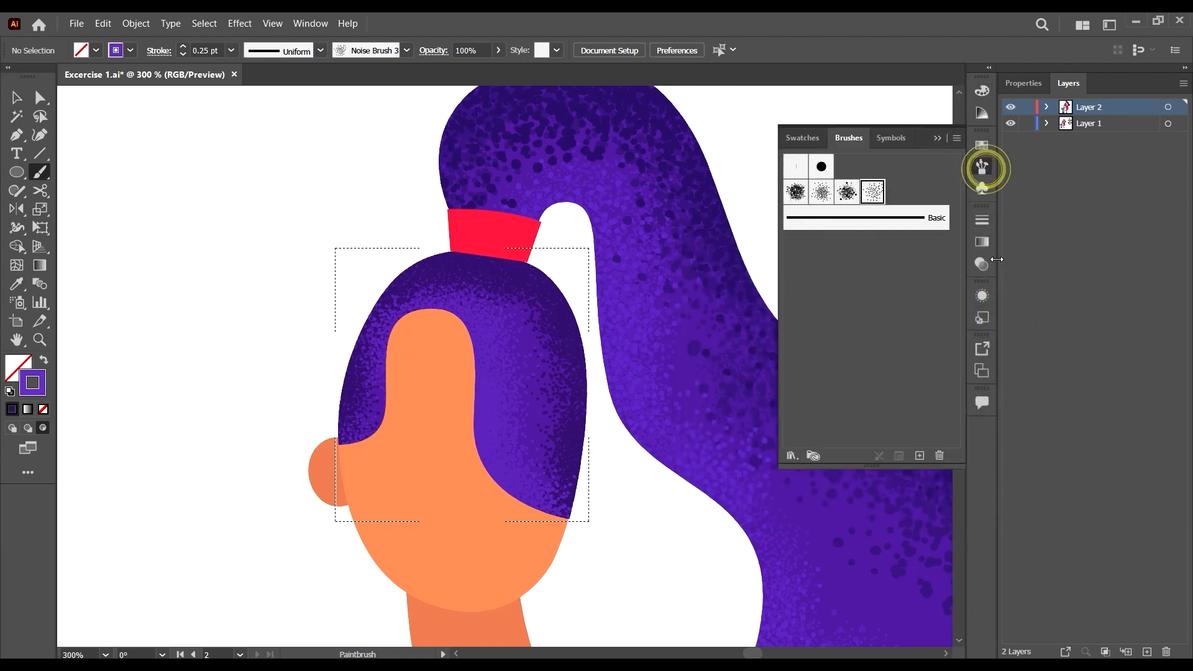
pyautogui.click(821, 198)
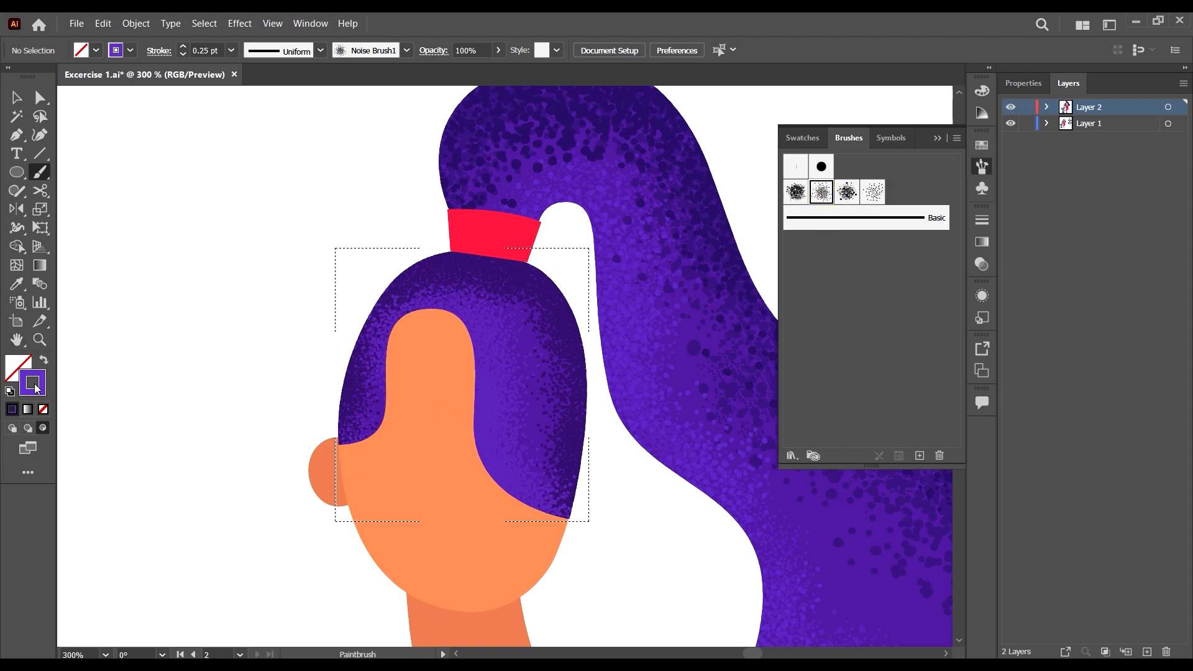
pyautogui.click(231, 50)
pyautogui.click(252, 60)
# Paint 6636C6 highlight noise close along the hairline around the face, undoing a stray stroke.
pyautogui.click(487, 402)
pyautogui.moveTo(452, 420); pyautogui.dragTo(474, 504)
pyautogui.moveTo(472, 451)
pyautogui.mouseDown()
pyautogui.moveTo(504, 513)
pyautogui.moveTo(491, 505)
pyautogui.mouseUp()
pyautogui.moveTo(484, 463)
pyautogui.mouseDown()
pyautogui.moveTo(508, 520)
pyautogui.moveTo(466, 460)
pyautogui.moveTo(463, 431)
pyautogui.mouseUp()
pyautogui.moveTo(468, 466); pyautogui.dragTo(468, 384)
pyautogui.moveTo(463, 397); pyautogui.dragTo(479, 377)
pyautogui.moveTo(453, 365)
pyautogui.mouseDown()
pyautogui.moveTo(433, 350)
pyautogui.moveTo(394, 394)
pyautogui.mouseUp()
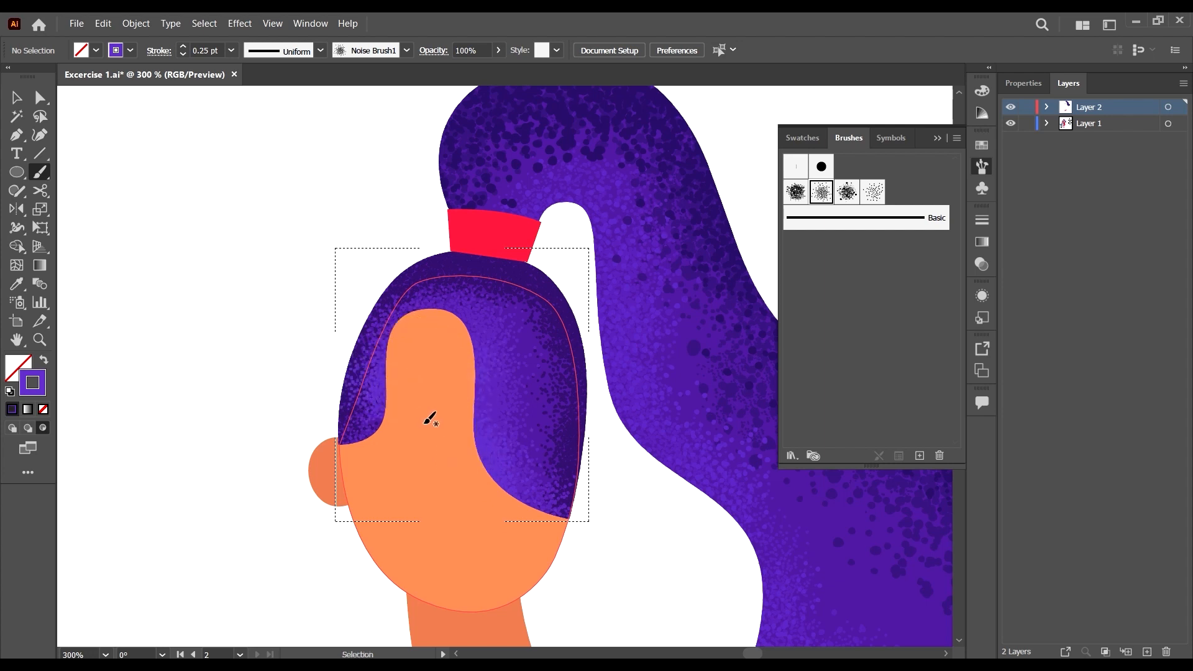
pyautogui.hotkey('ctrl', 'z')
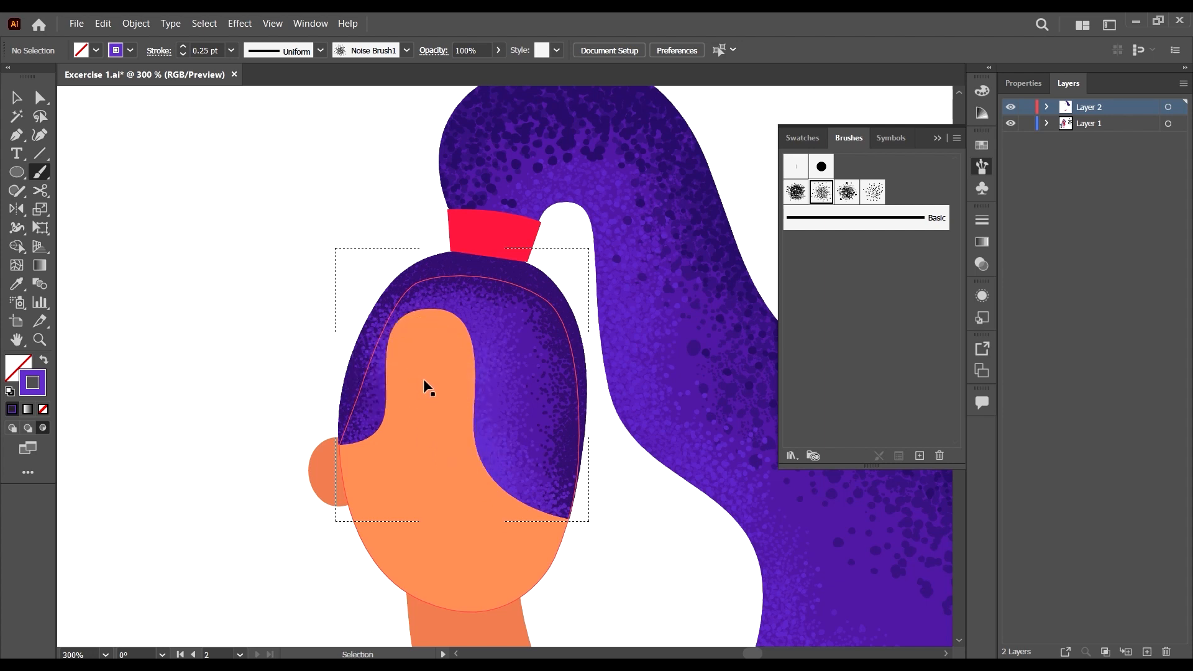
pyautogui.moveTo(430, 331); pyautogui.dragTo(407, 422)
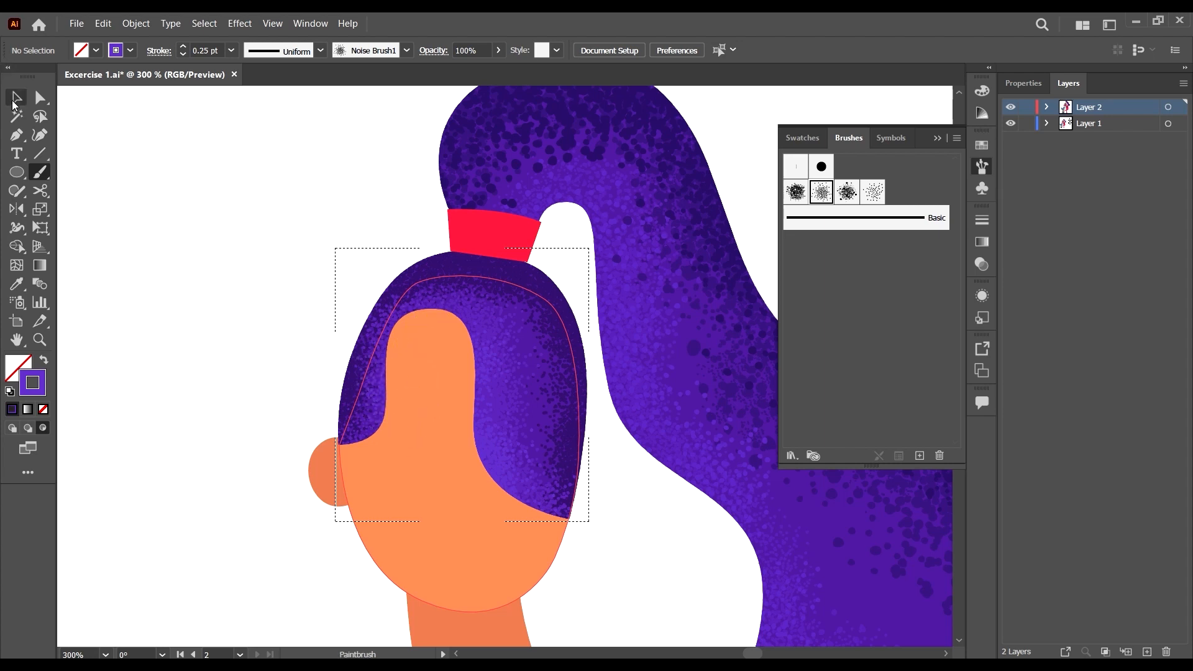
# Switch to the Selection tool and examine the shaded head hair and ponytail against the whole figure at different zoom levels.
pyautogui.click(13, 101)
pyautogui.scroll(-2, 397, 330)
pyautogui.scroll(-1, 479, 356)
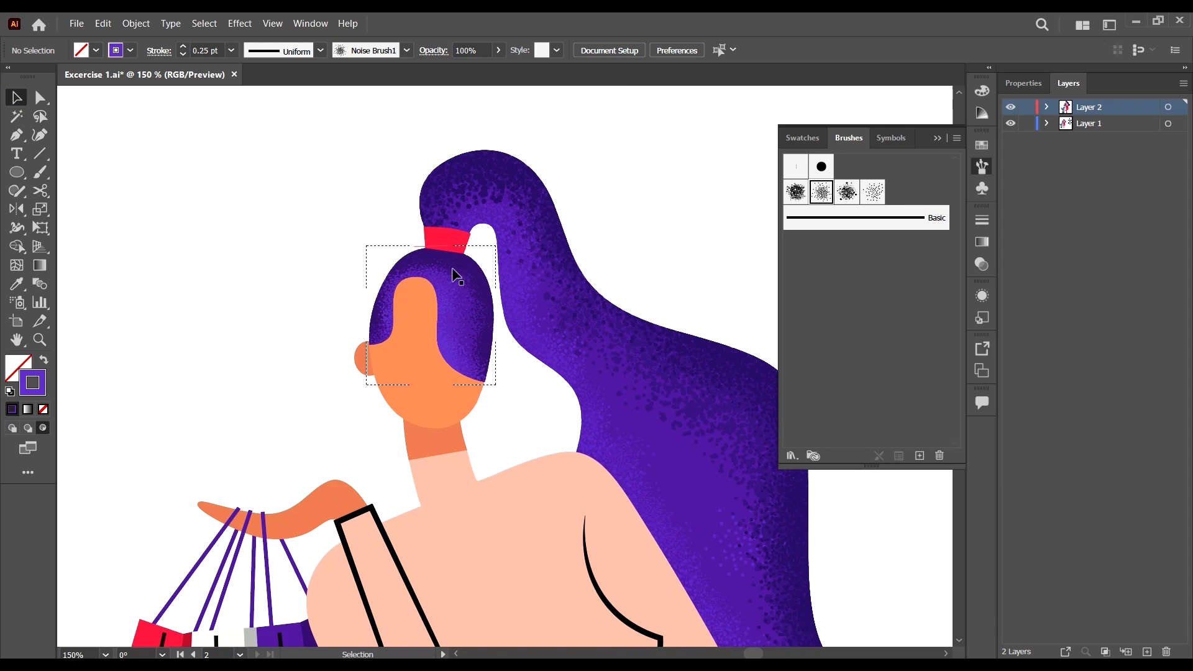
pyautogui.scroll(-2, 487, 320)
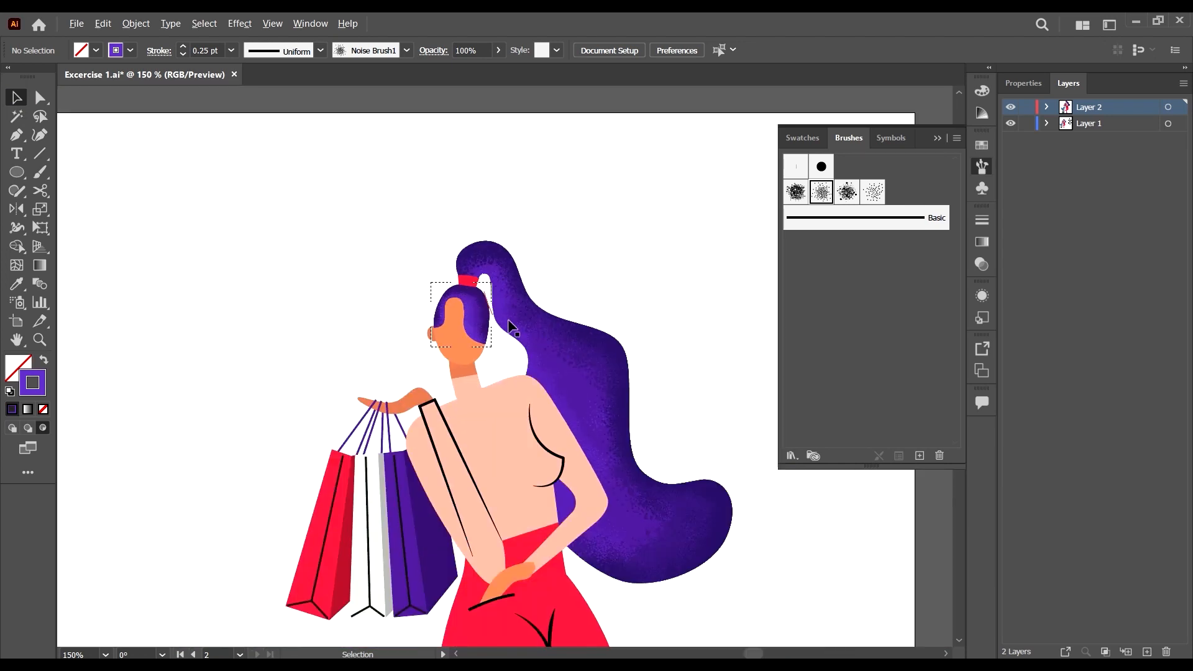
pyautogui.scroll(3, 452, 303)
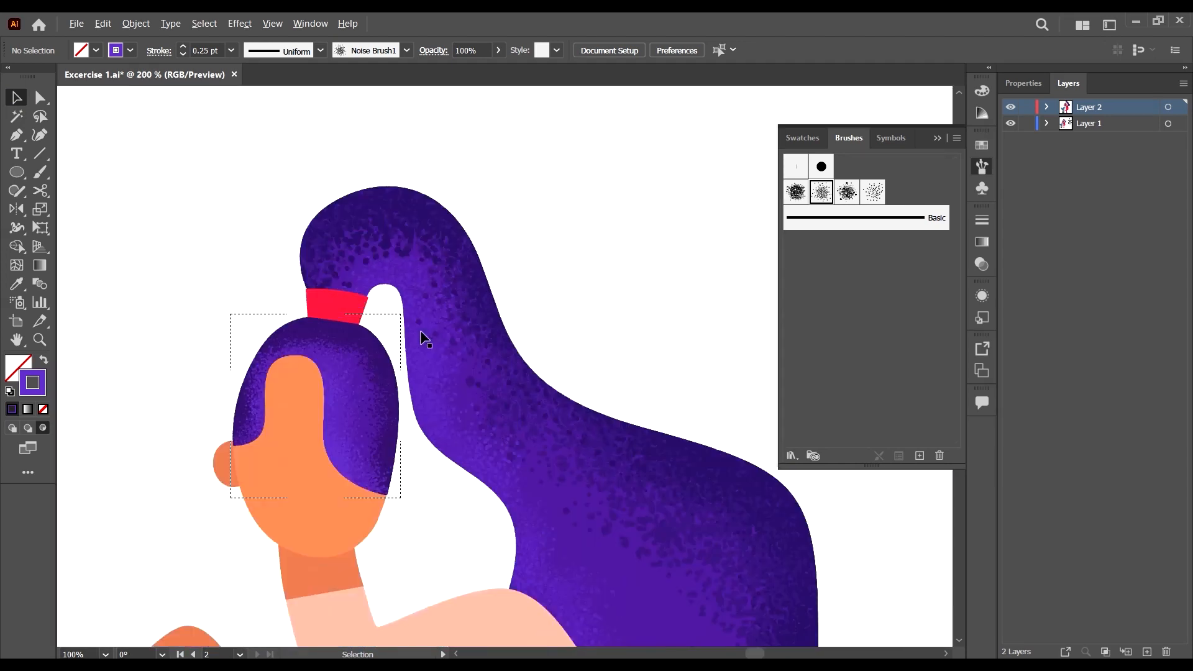
pyautogui.scroll(1, 399, 418)
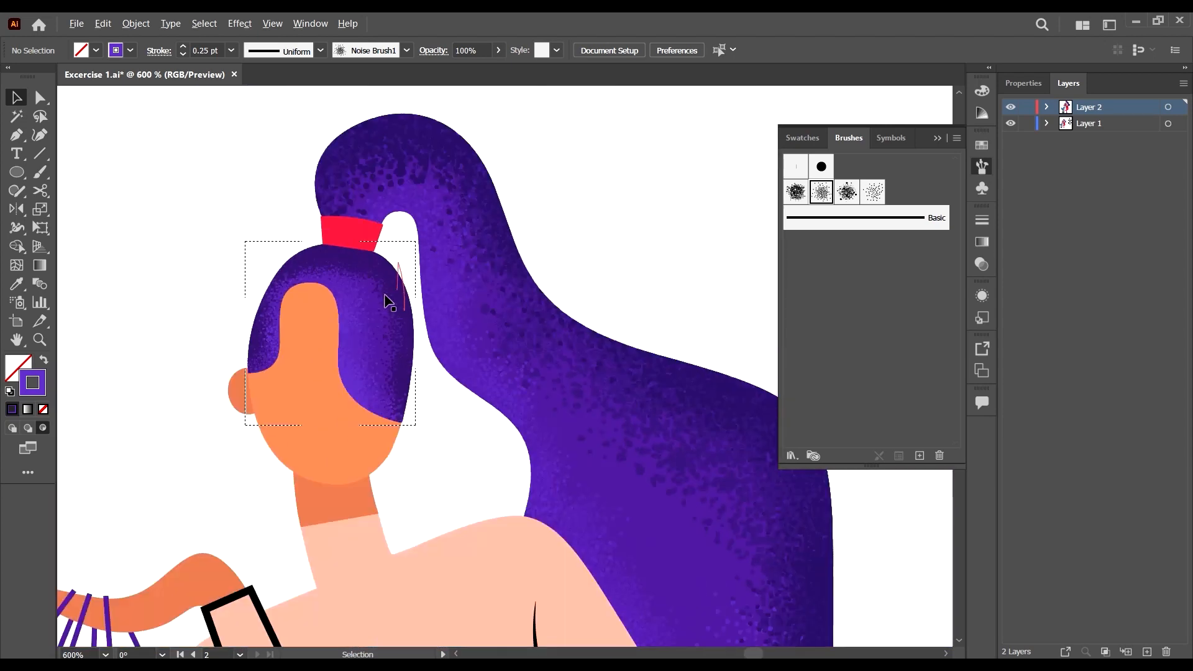
pyautogui.scroll(-4, 386, 300)
pyautogui.scroll(-2, 403, 335)
pyautogui.scroll(3, 401, 276)
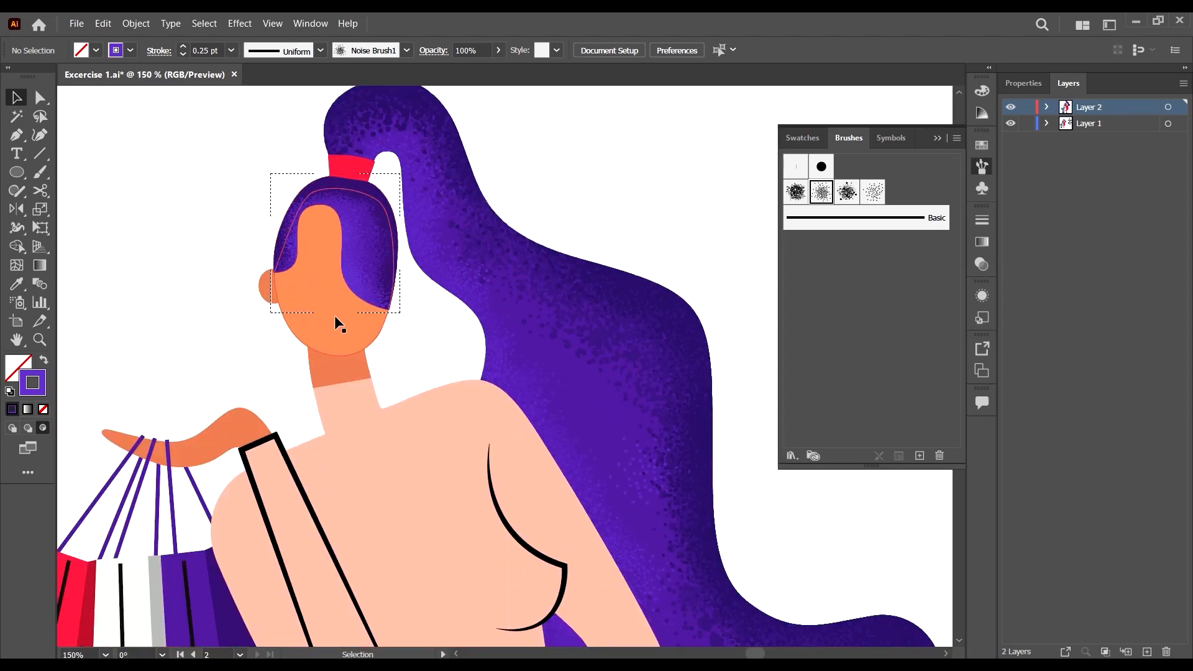
# Sample the dark purple at the head hair's outer edge and paint it with Noise Brush1 along the hairline around the face.
pyautogui.scroll(2, 343, 289)
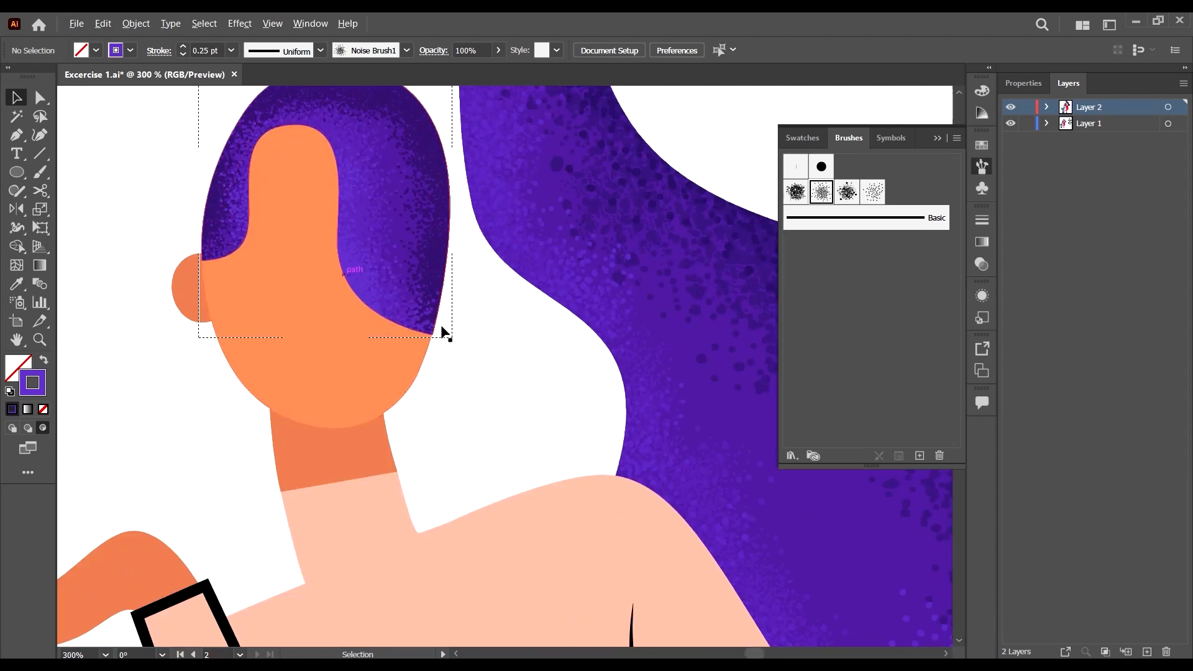
pyautogui.scroll(-1, 438, 218)
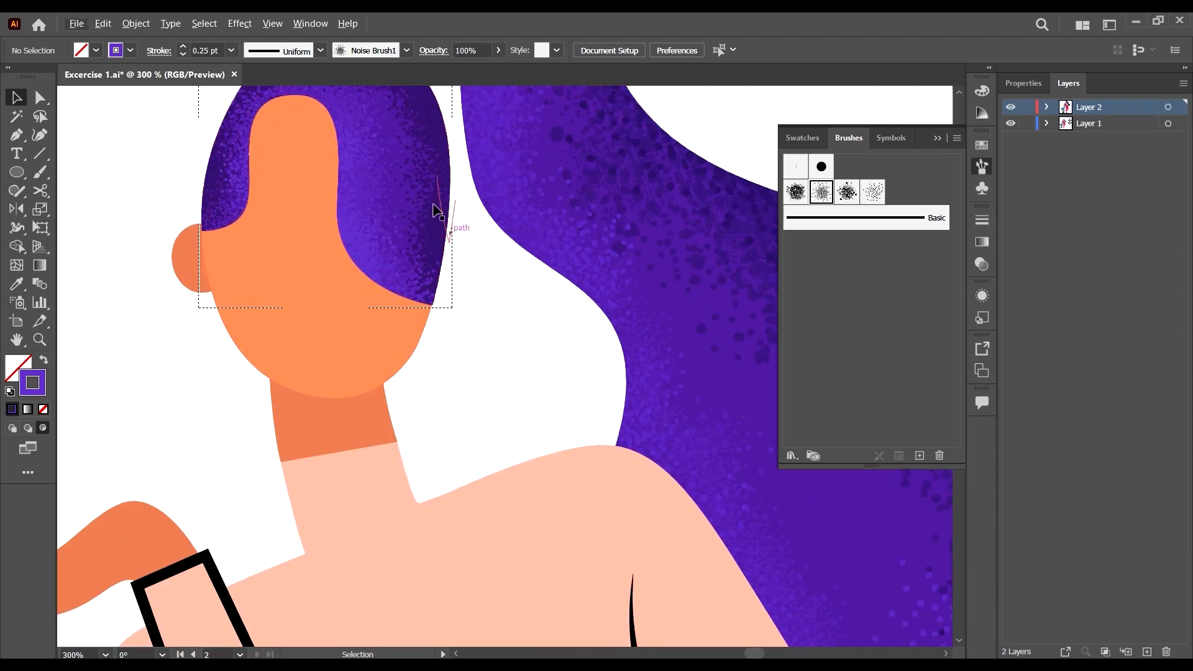
pyautogui.press('i')
pyautogui.click(449, 155)
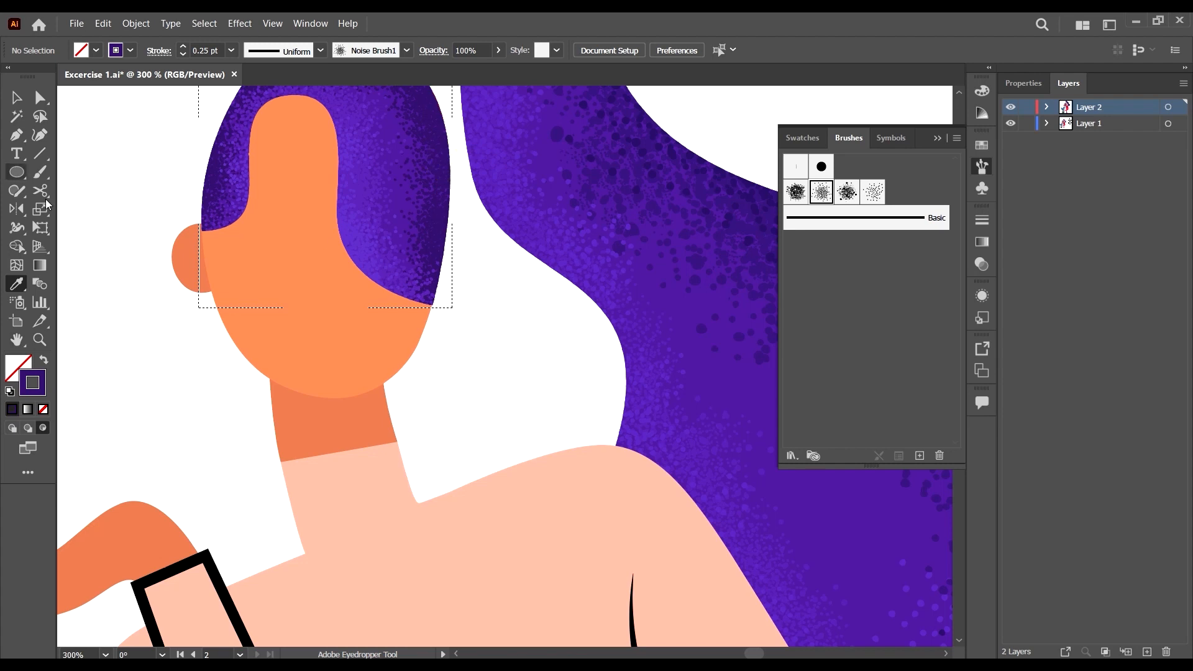
pyautogui.click(40, 172)
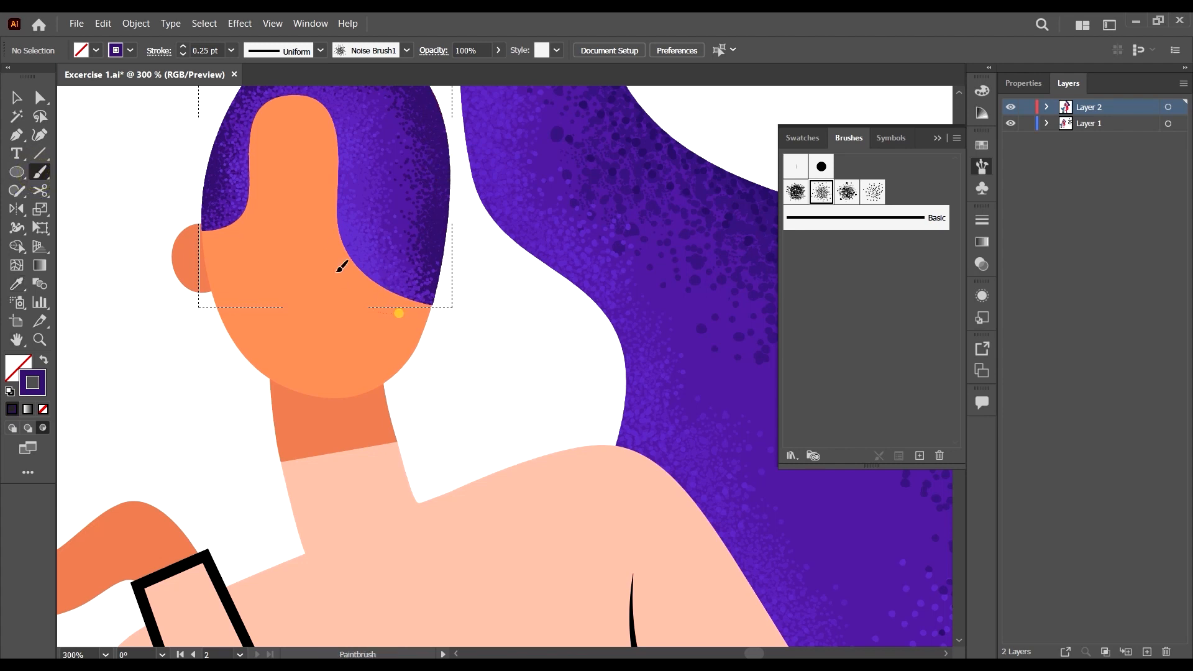
pyautogui.moveTo(384, 302); pyautogui.dragTo(262, 234)
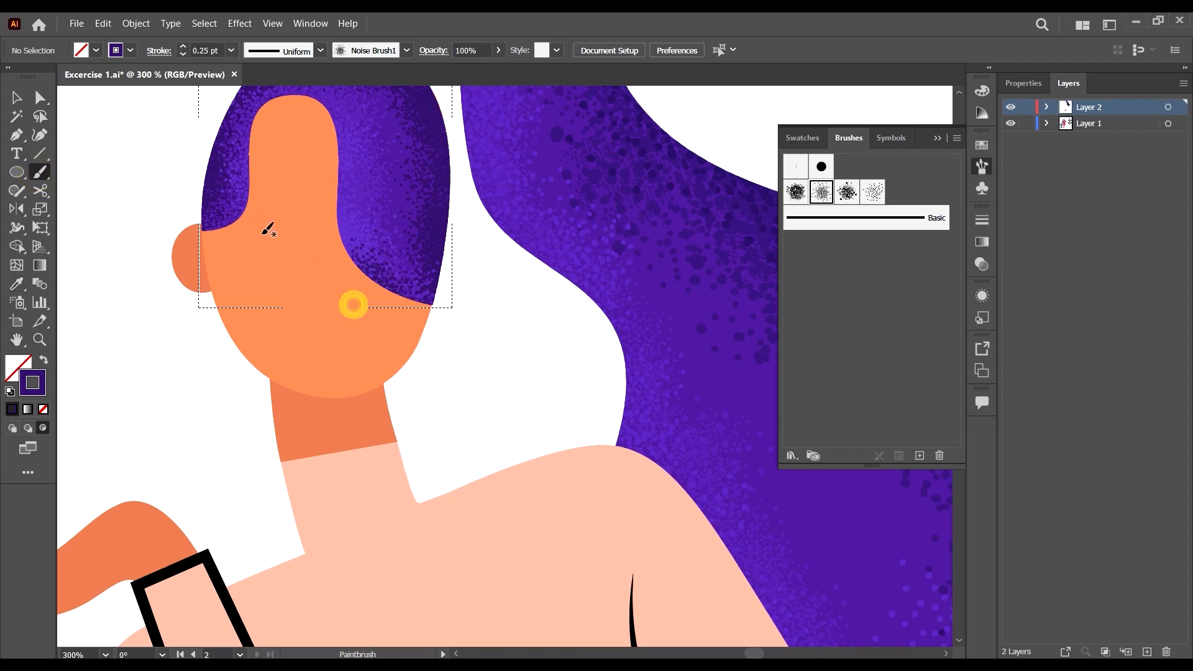
pyautogui.moveTo(335, 283); pyautogui.dragTo(307, 187)
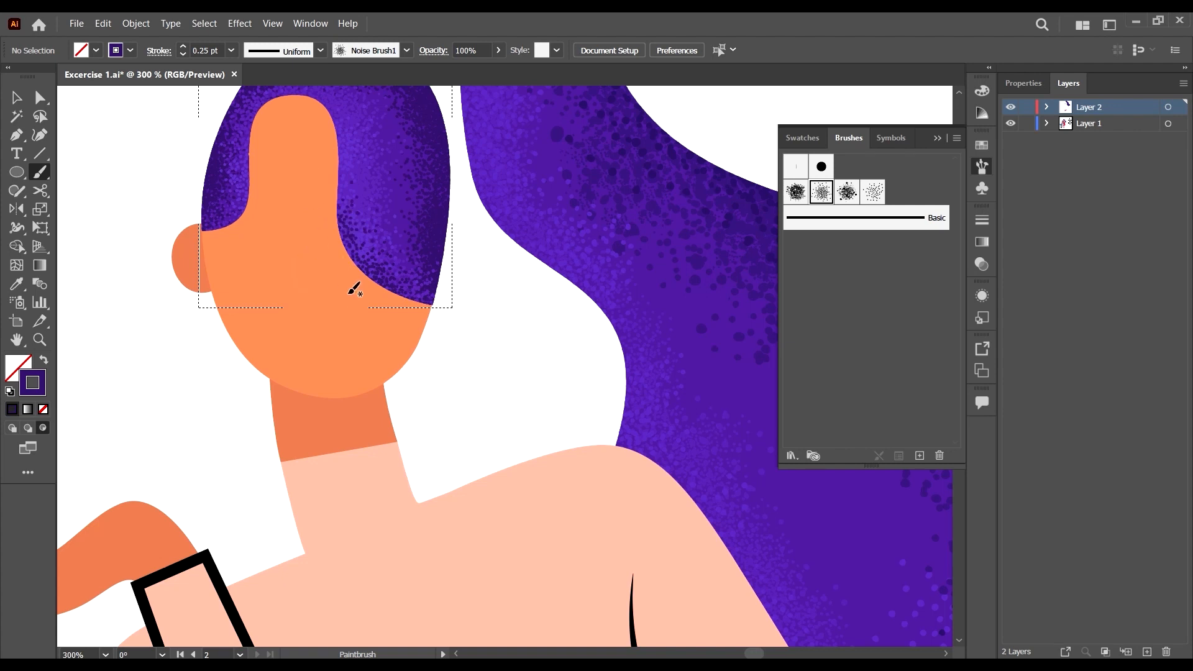
pyautogui.scroll(-2, 380, 295)
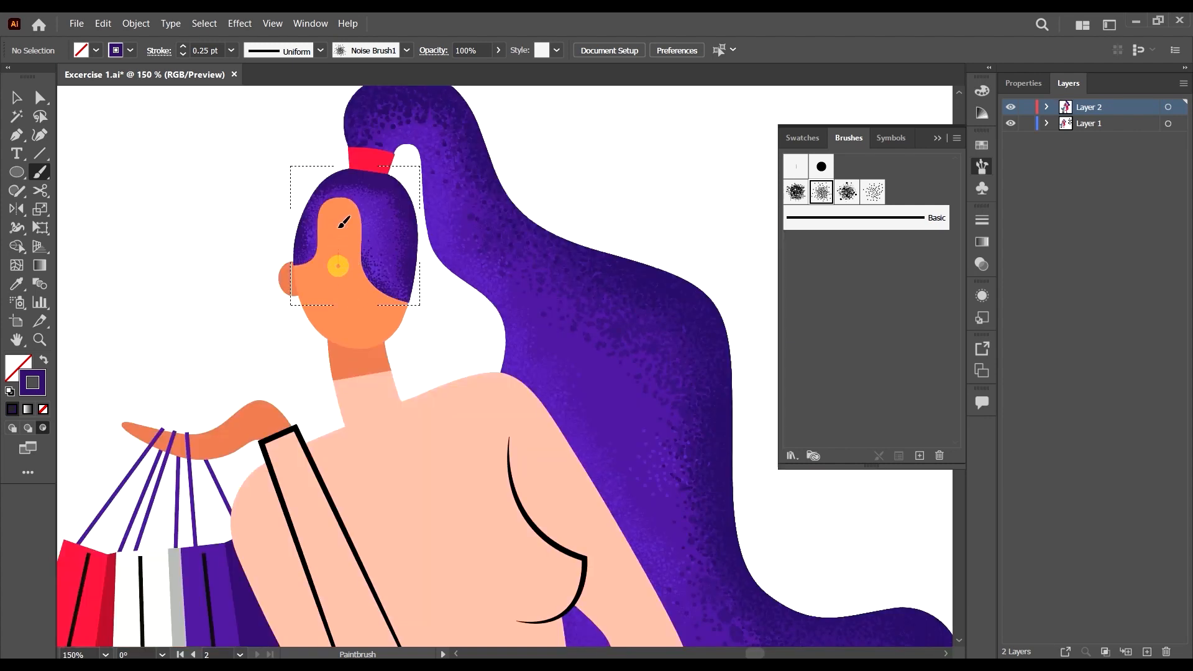
pyautogui.moveTo(338, 253); pyautogui.dragTo(349, 212)
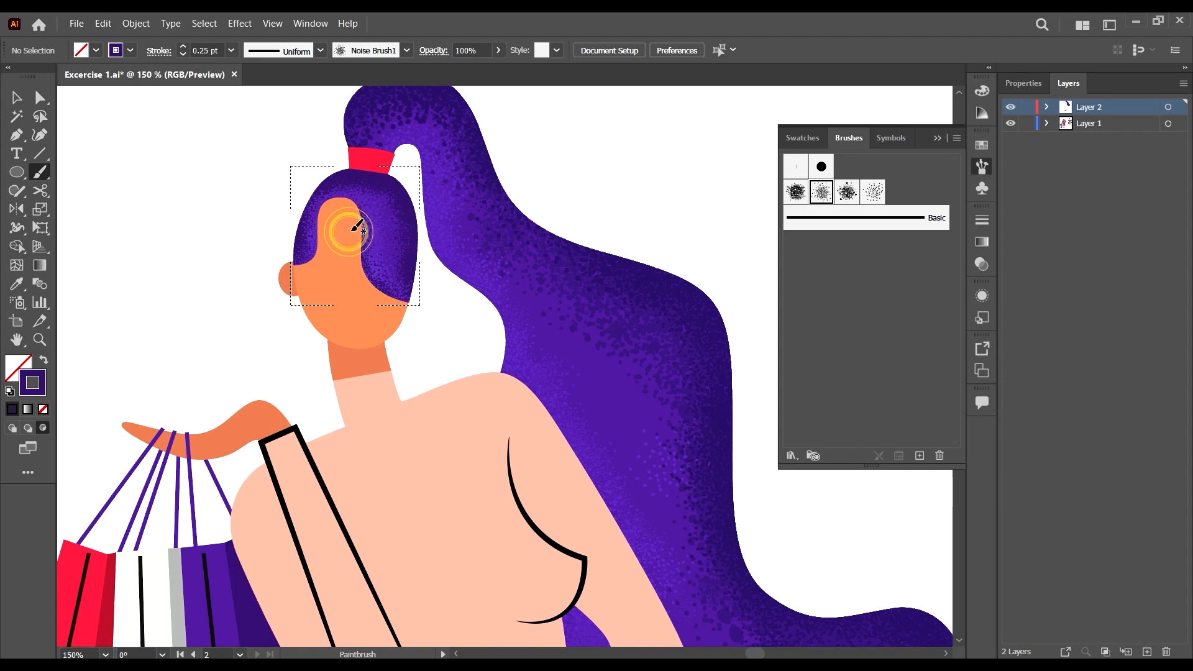
# Set the stroke weight to 0.15 pt and paint finer dark purple noise along the hairline opposite the ear, down to the lower tip.
pyautogui.click(205, 50)
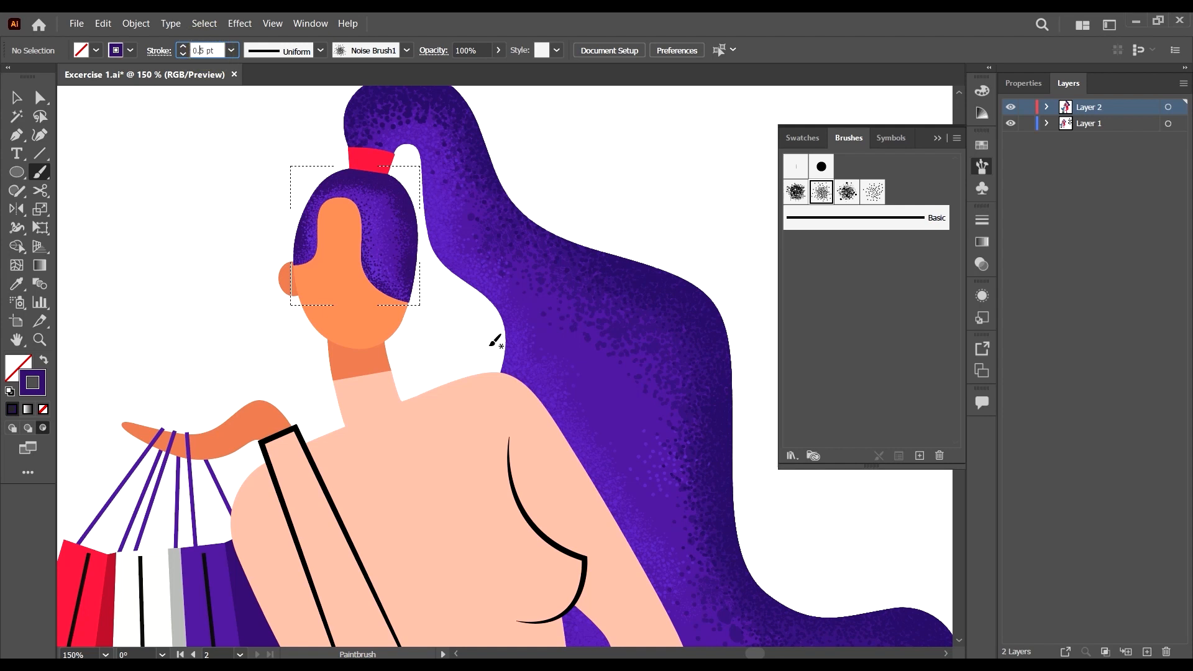
pyautogui.press('Return')
pyautogui.scroll(3, 341, 193)
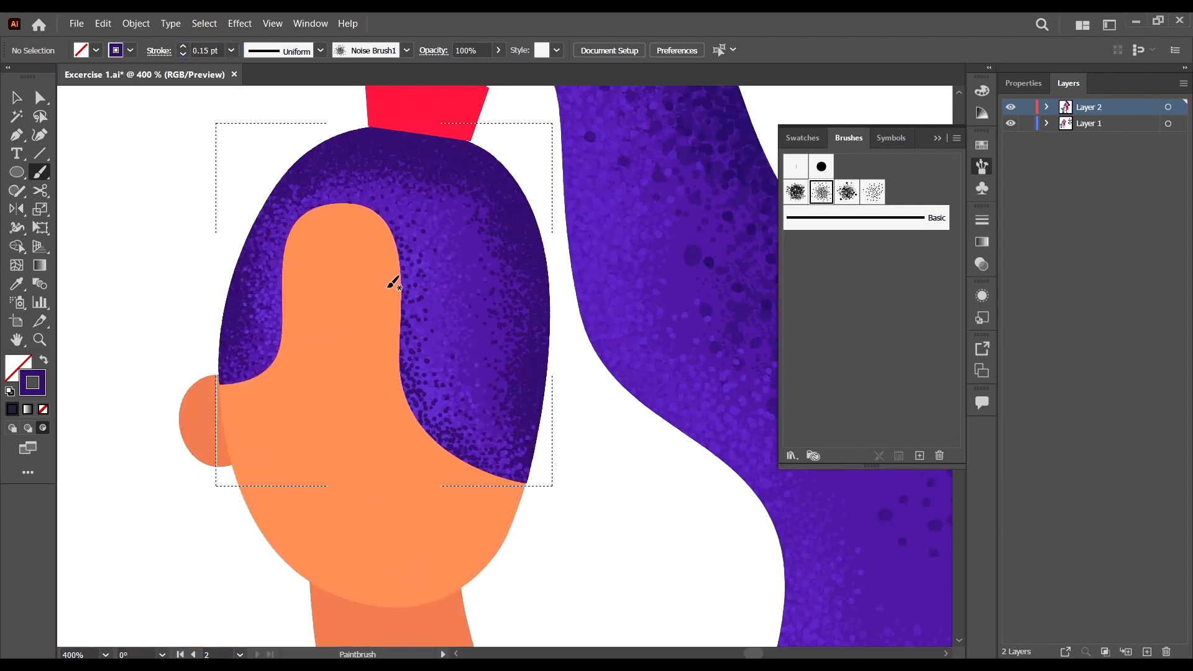
pyautogui.moveTo(386, 348); pyautogui.dragTo(386, 357)
pyautogui.moveTo(399, 285); pyautogui.dragTo(388, 396)
pyautogui.moveTo(394, 334)
pyautogui.mouseDown()
pyautogui.moveTo(392, 407)
pyautogui.moveTo(403, 430)
pyautogui.moveTo(397, 398)
pyautogui.moveTo(421, 407)
pyautogui.moveTo(437, 448)
pyautogui.mouseUp()
pyautogui.moveTo(474, 487); pyautogui.dragTo(508, 507)
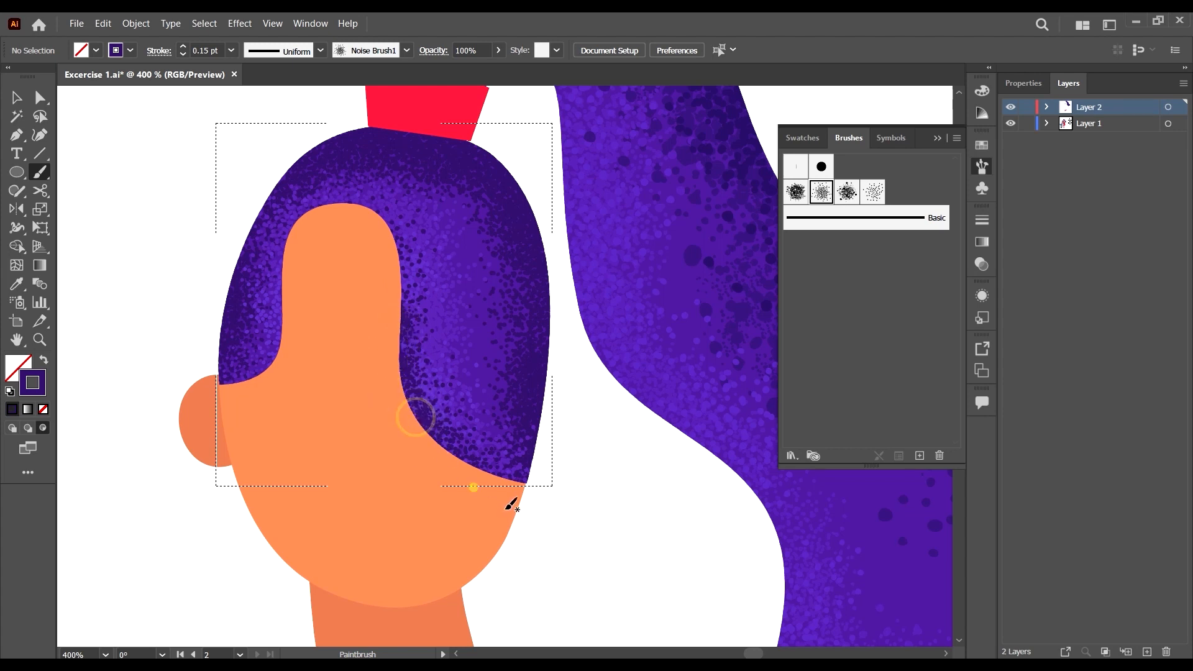
pyautogui.moveTo(365, 208); pyautogui.dragTo(382, 255)
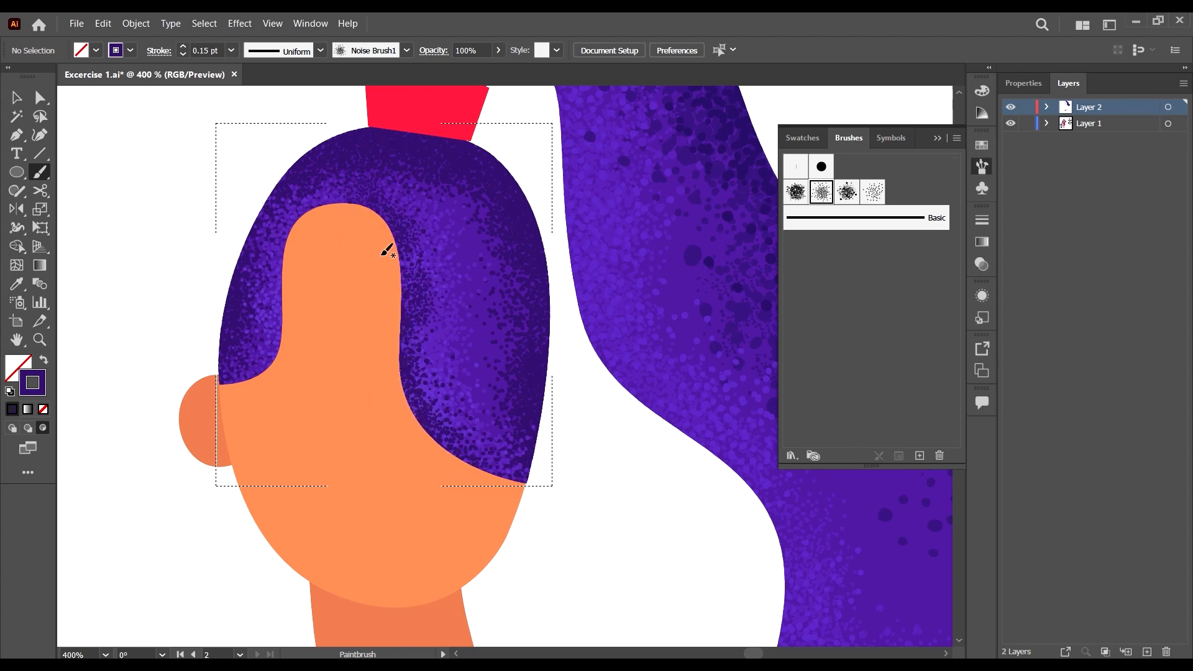
# Blend more 0.15 pt dark purple noise along the hairline, over the forehead to the ear side and along the lower edge.
pyautogui.moveTo(407, 312)
pyautogui.mouseDown()
pyautogui.moveTo(403, 417)
pyautogui.moveTo(433, 425)
pyautogui.mouseUp()
pyautogui.moveTo(354, 204); pyautogui.dragTo(279, 263)
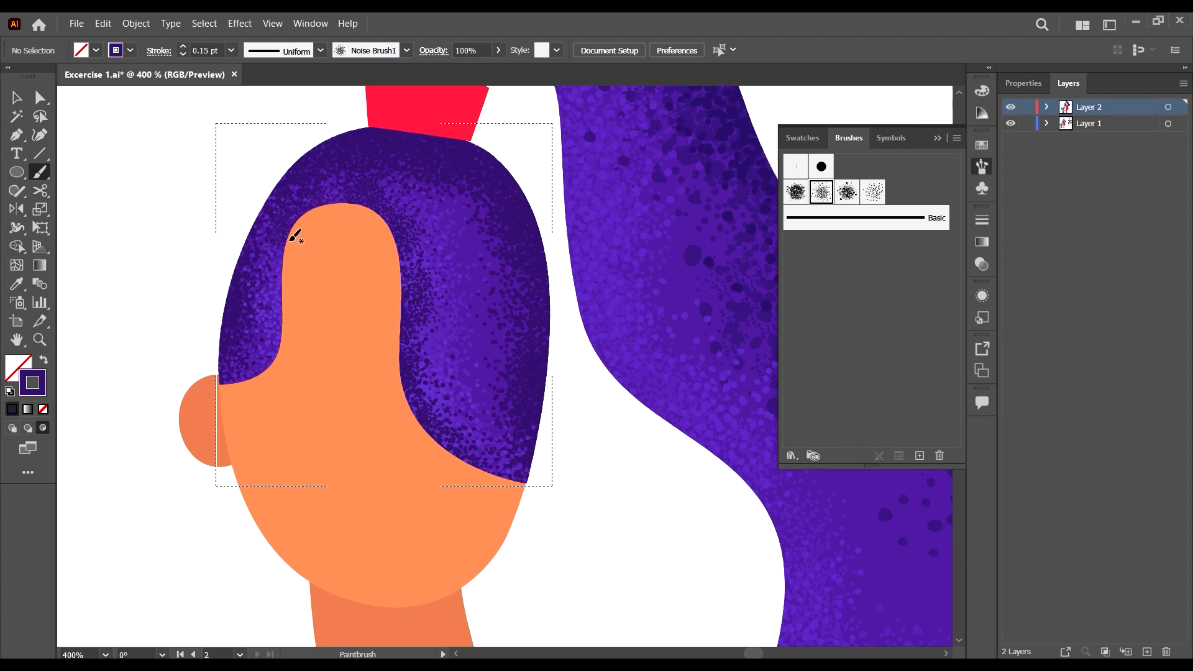
pyautogui.moveTo(373, 249)
pyautogui.mouseDown()
pyautogui.moveTo(340, 222)
pyautogui.moveTo(302, 274)
pyautogui.moveTo(295, 373)
pyautogui.mouseUp()
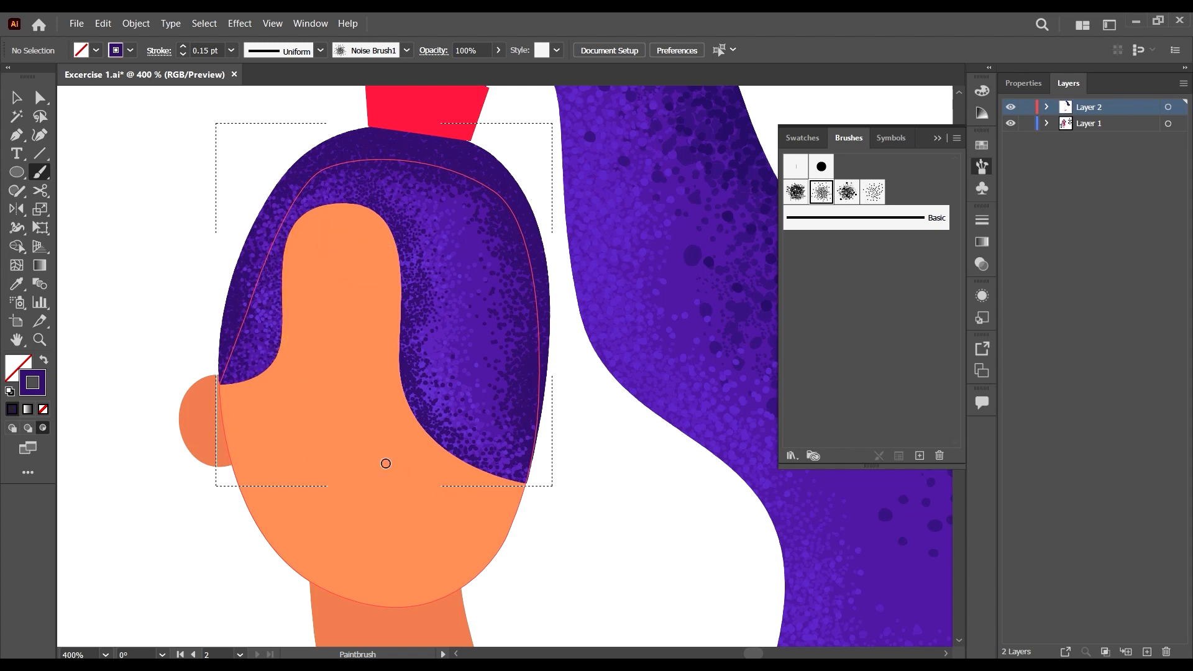
pyautogui.scroll(-3, 386, 463)
pyautogui.scroll(3, 402, 428)
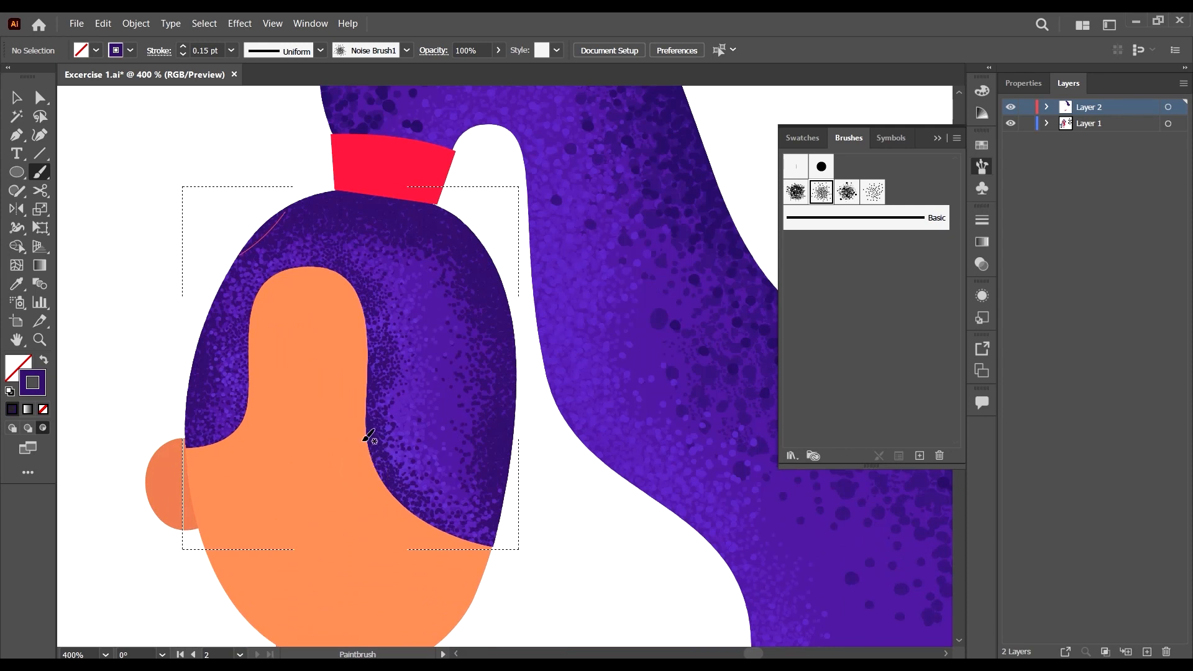
pyautogui.moveTo(376, 459); pyautogui.dragTo(381, 512)
pyautogui.moveTo(374, 459); pyautogui.dragTo(372, 385)
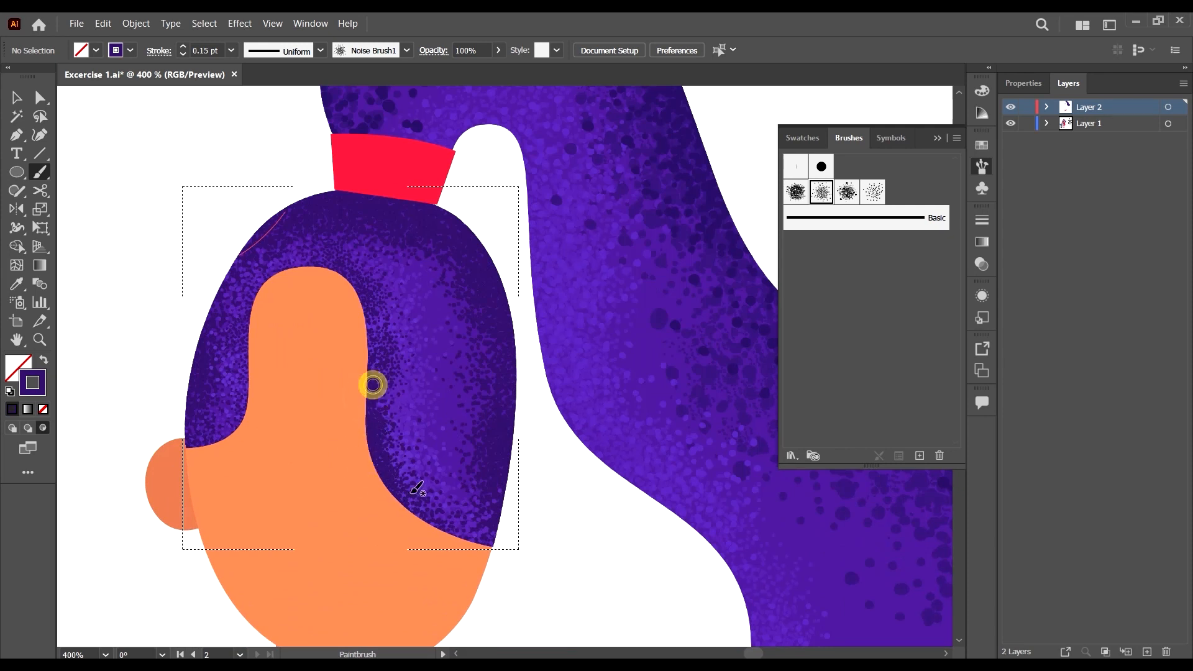
pyautogui.moveTo(418, 504)
pyautogui.mouseDown()
pyautogui.moveTo(436, 516)
pyautogui.moveTo(408, 506)
pyautogui.moveTo(437, 530)
pyautogui.moveTo(475, 541)
pyautogui.mouseUp()
pyautogui.scroll(-2, 480, 405)
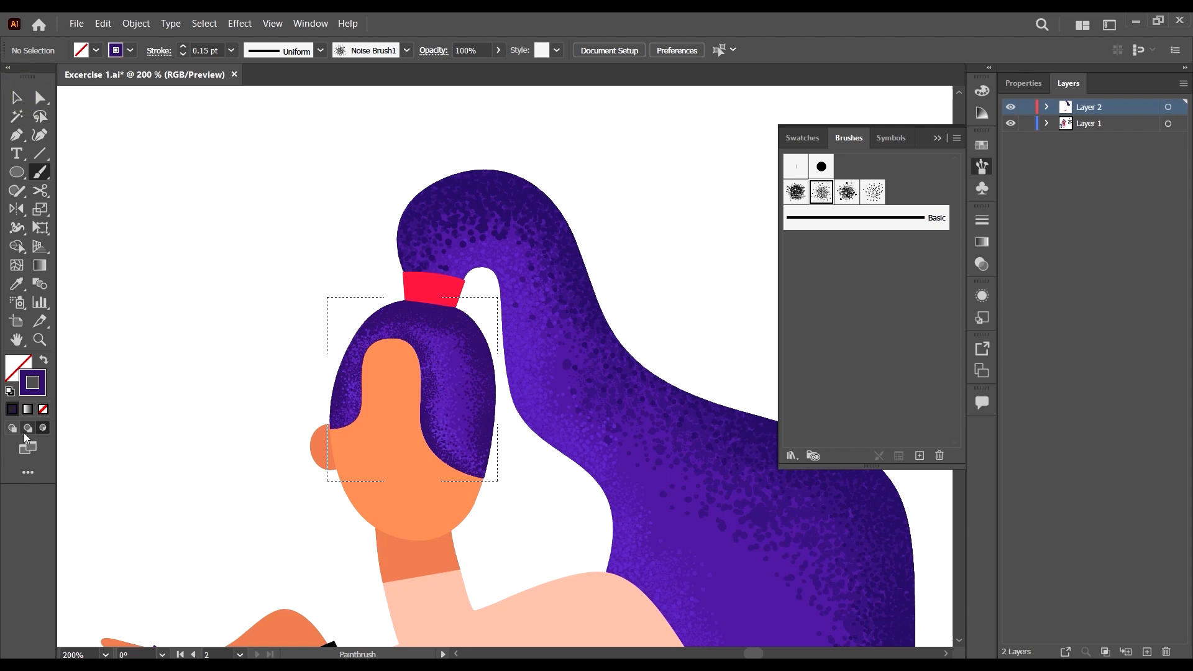
# Leave the hair's Draw Inside mode, select the orange face shape, and enter Draw Inside on it with the Paintbrush.
pyautogui.click(16, 97)
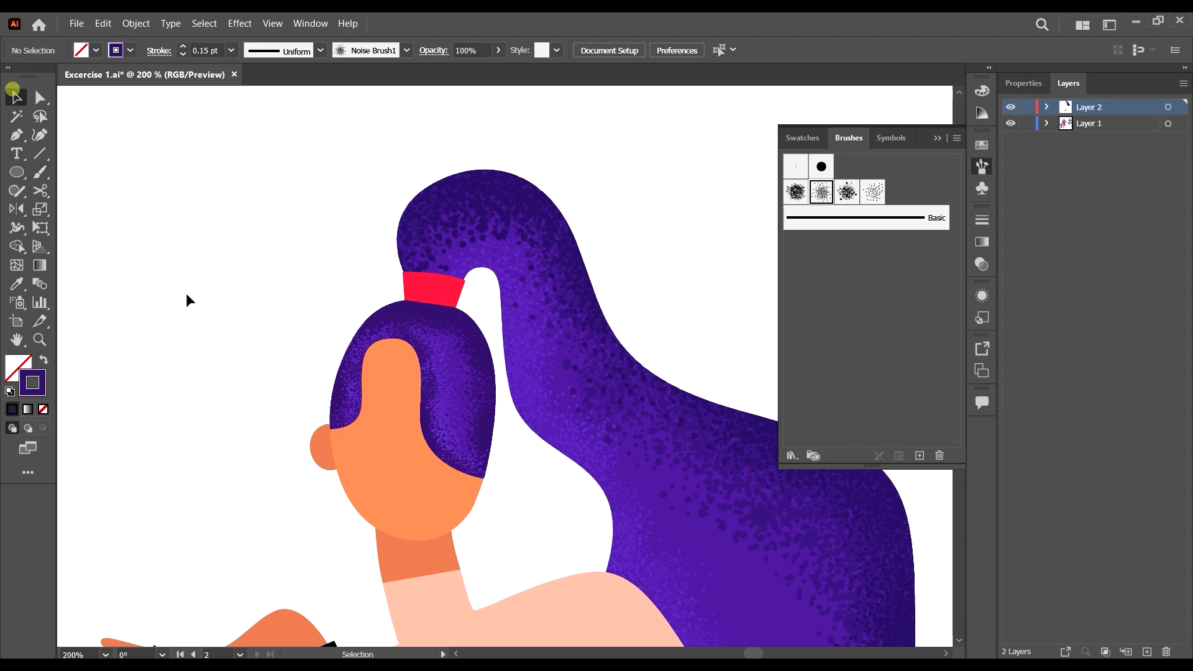
pyautogui.click(189, 298)
pyautogui.scroll(-2, 318, 325)
pyautogui.scroll(-3, 533, 258)
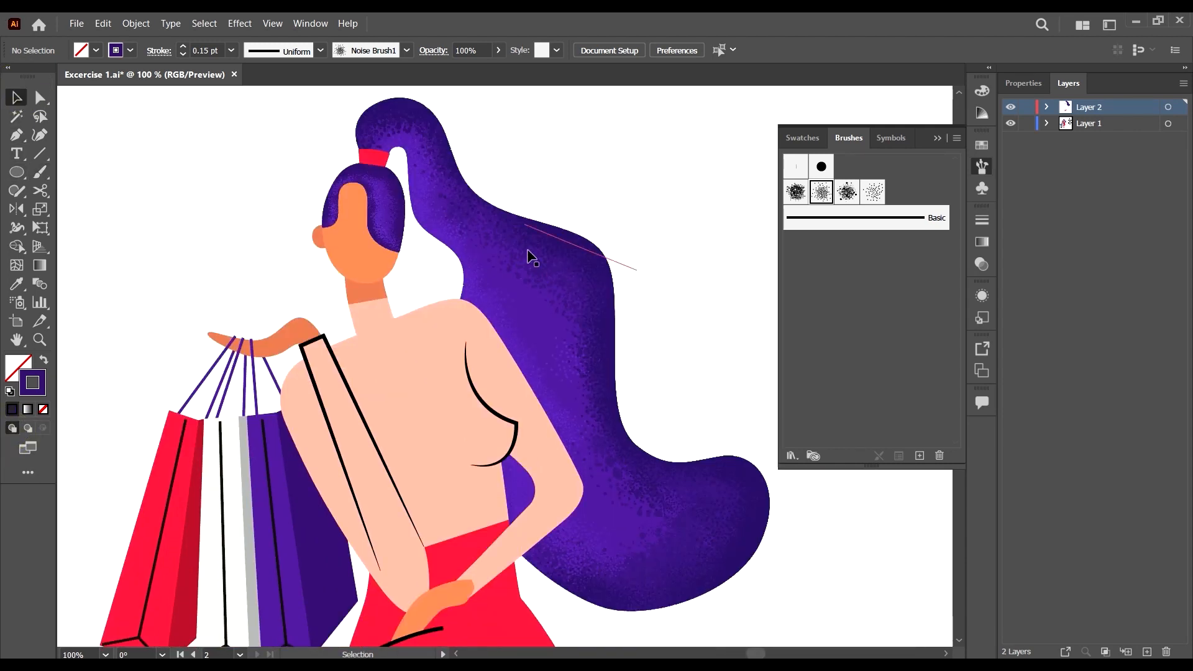
pyautogui.scroll(2, 360, 267)
pyautogui.click(398, 333)
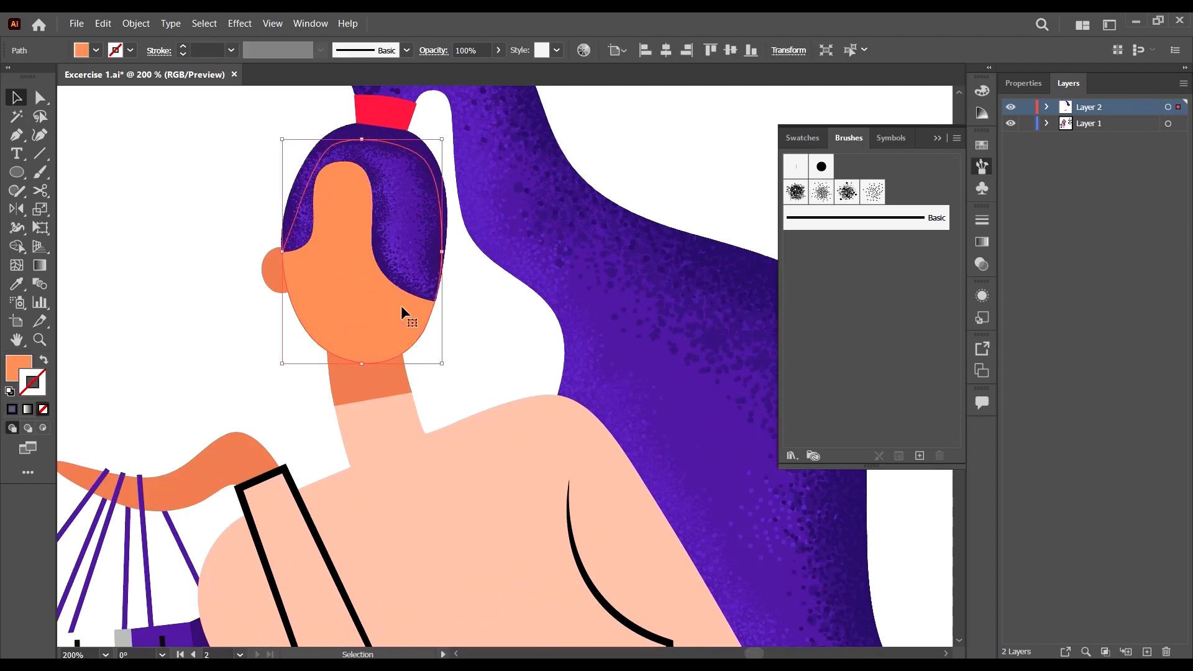
pyautogui.scroll(1, 370, 292)
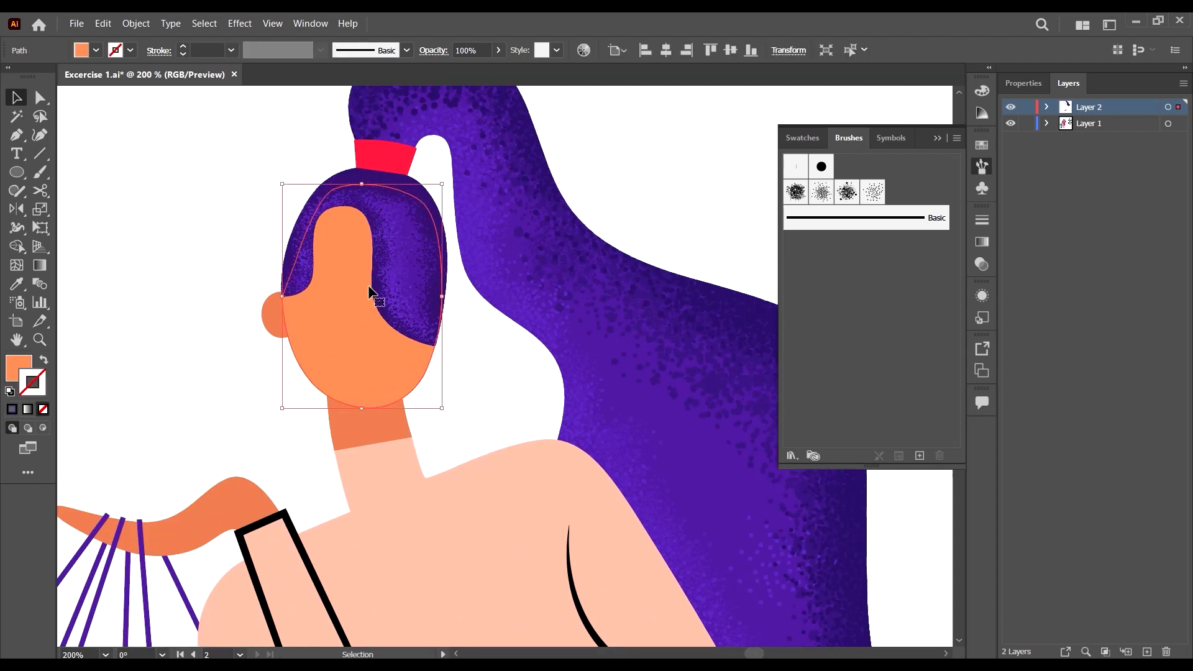
pyautogui.click(43, 428)
pyautogui.click(40, 172)
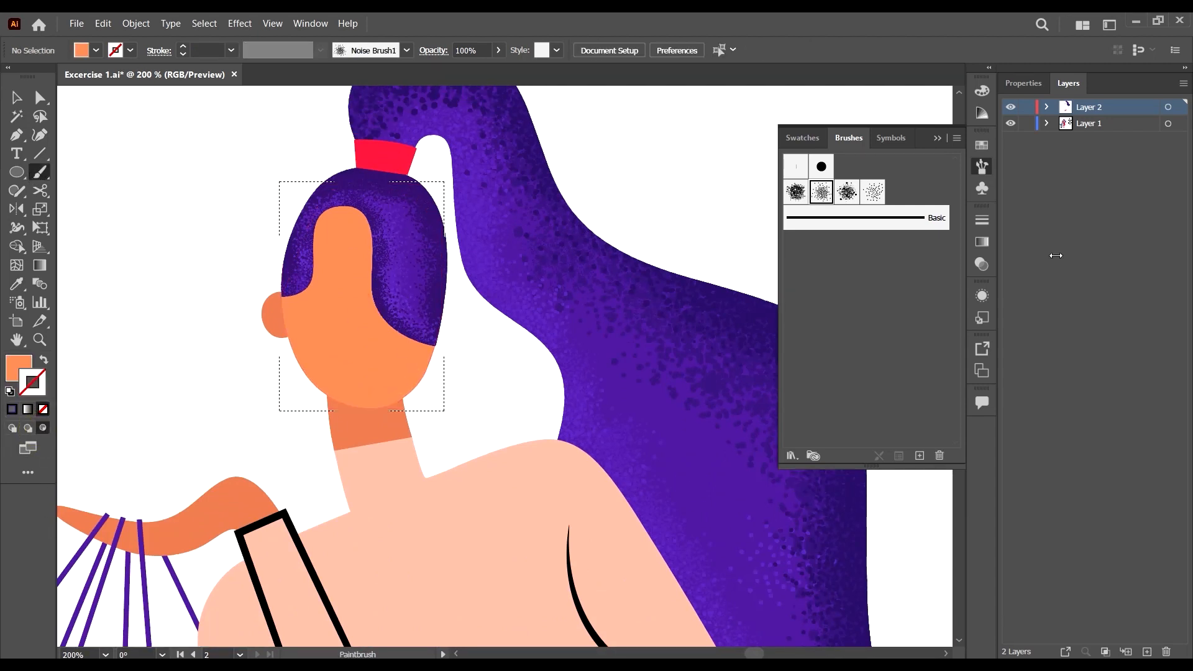
# Choose Noise Brush 3 and make the face's orange the stroke colour, with no fill.
pyautogui.click(876, 192)
pyautogui.scroll(-2, 297, 301)
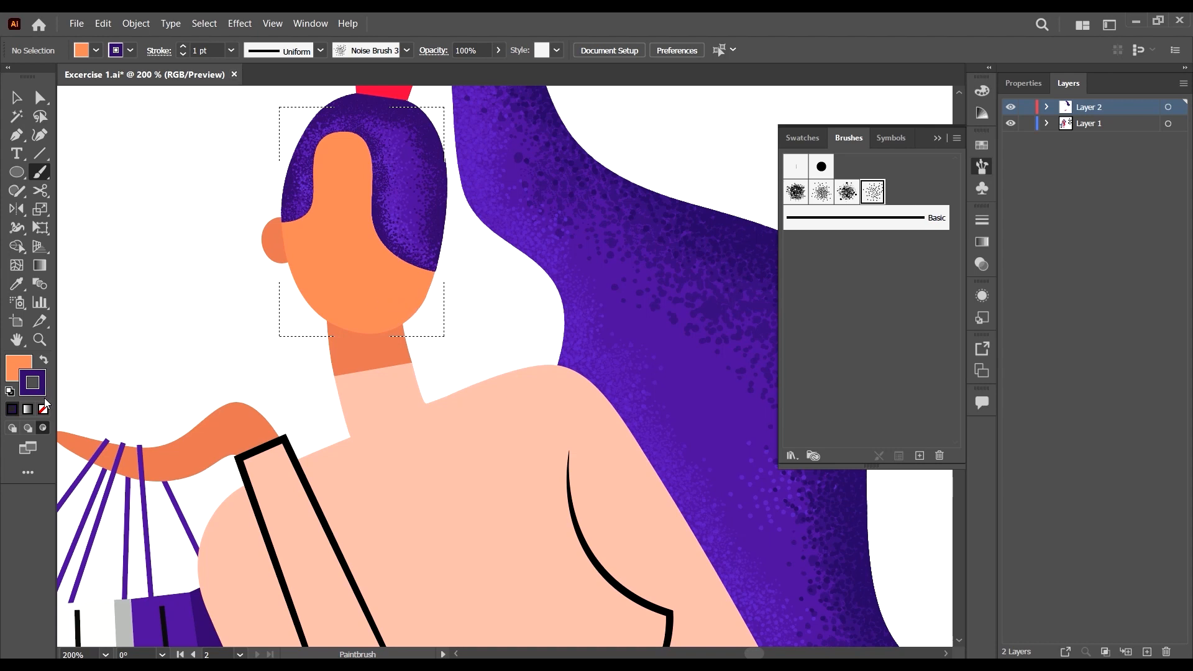
pyautogui.hotkey('shift', 'x')
pyautogui.click(13, 358)
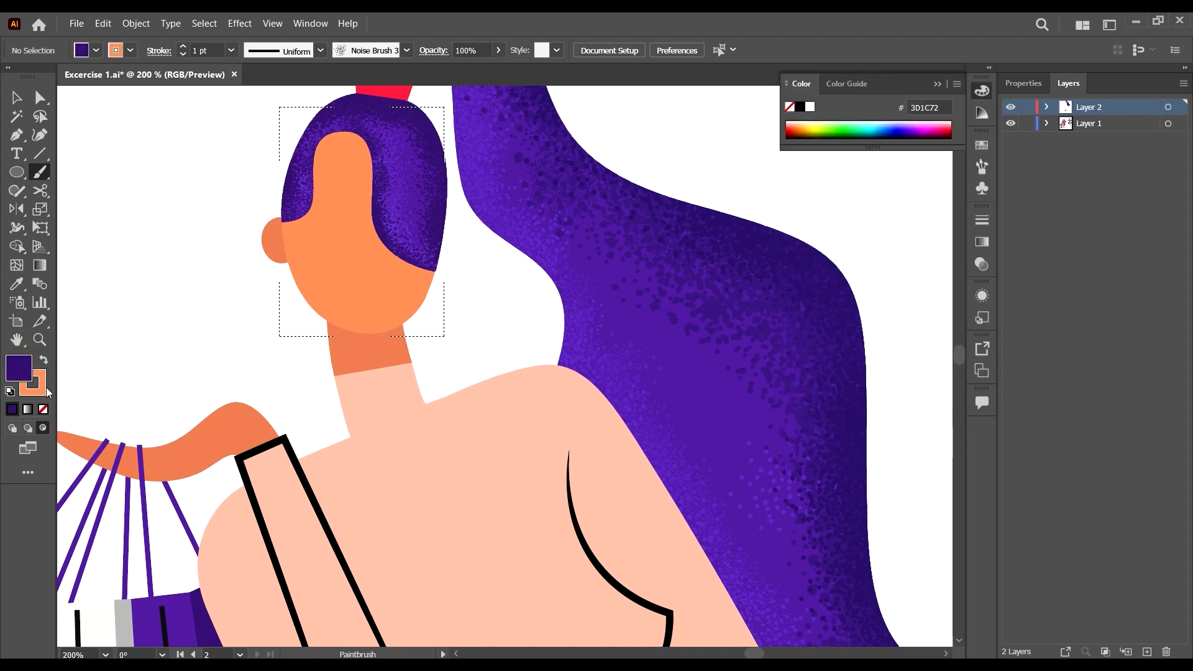
pyautogui.click(43, 408)
pyautogui.press('x')
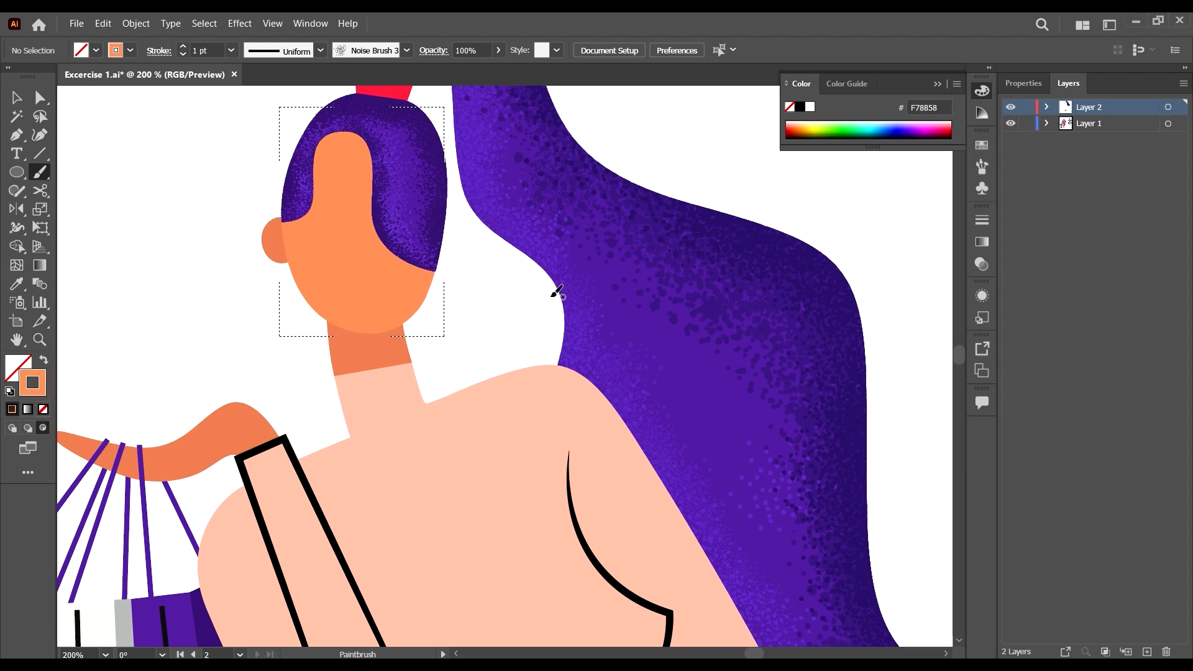
pyautogui.click(980, 173)
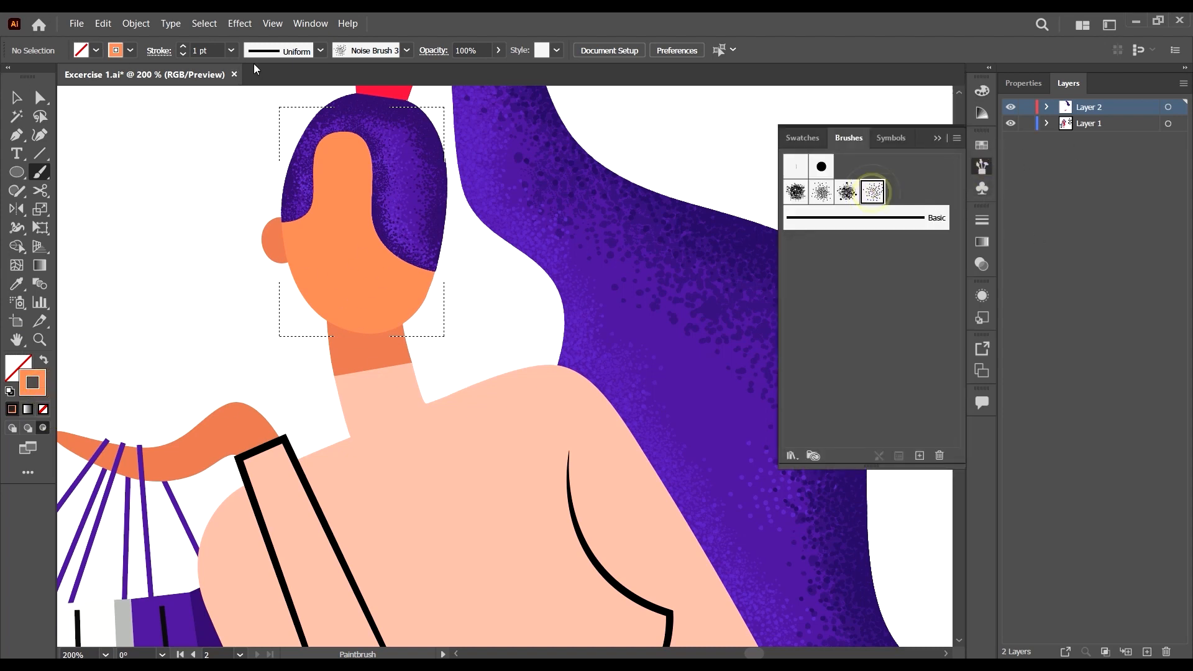
# Set the stroke weight to 0.25 pt and the stroke colour to the darker orange D87750.
pyautogui.click(231, 51)
pyautogui.click(263, 81)
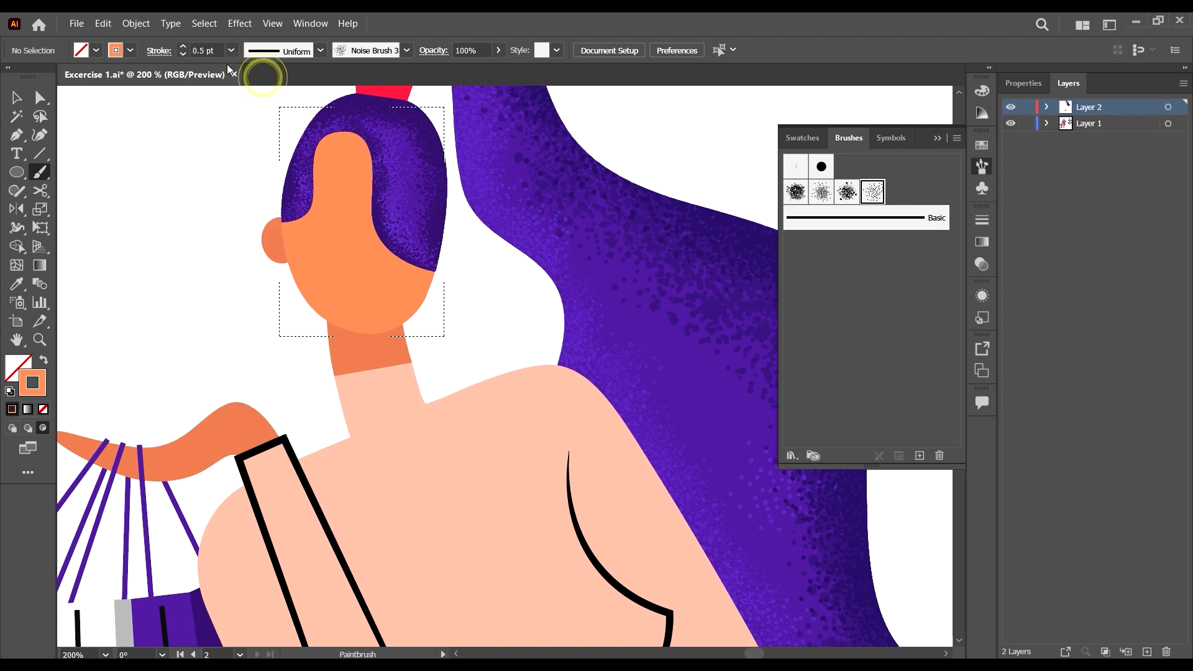
pyautogui.click(232, 53)
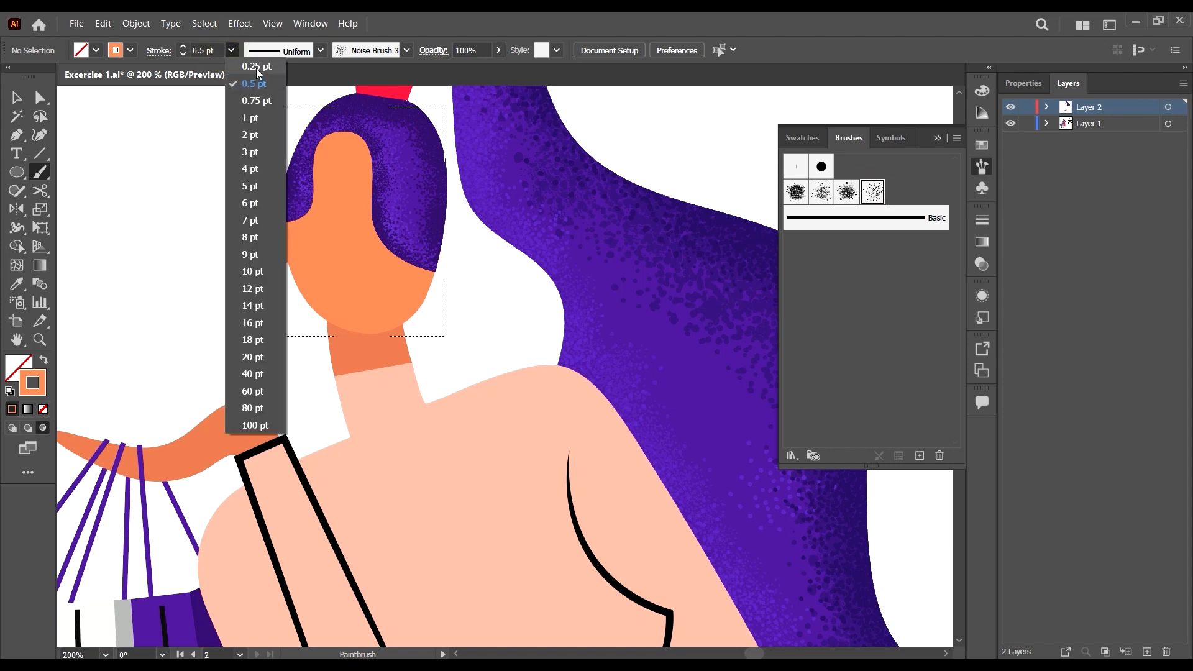
pyautogui.click(258, 67)
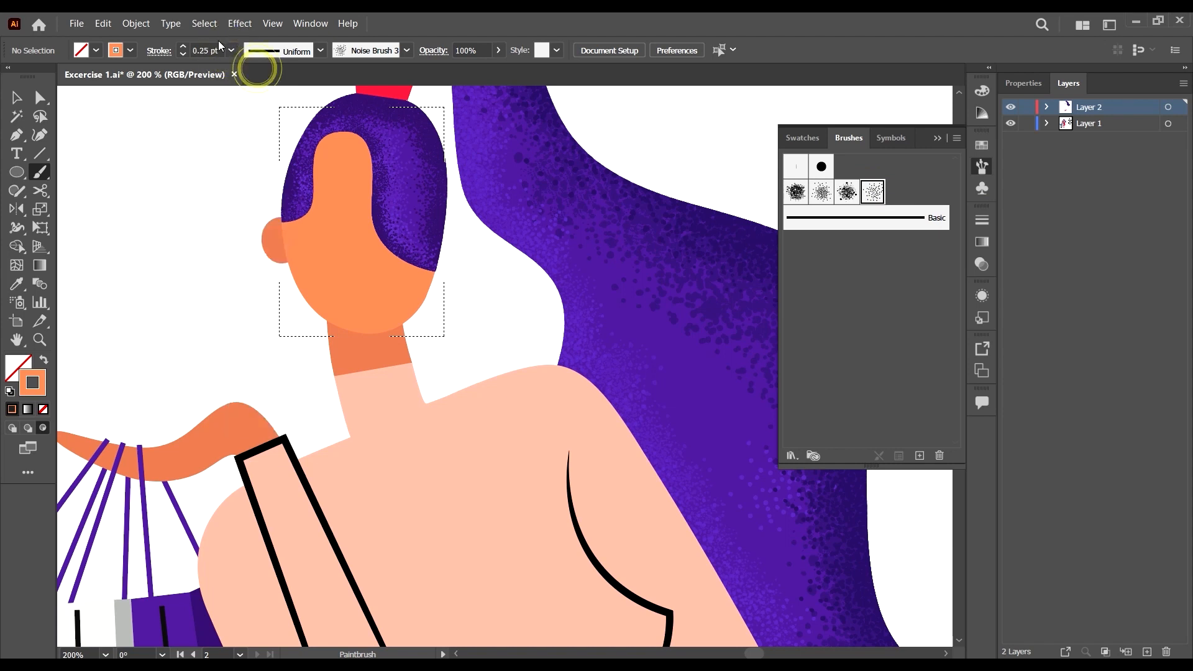
pyautogui.doubleClick(40, 380)
pyautogui.click(813, 305)
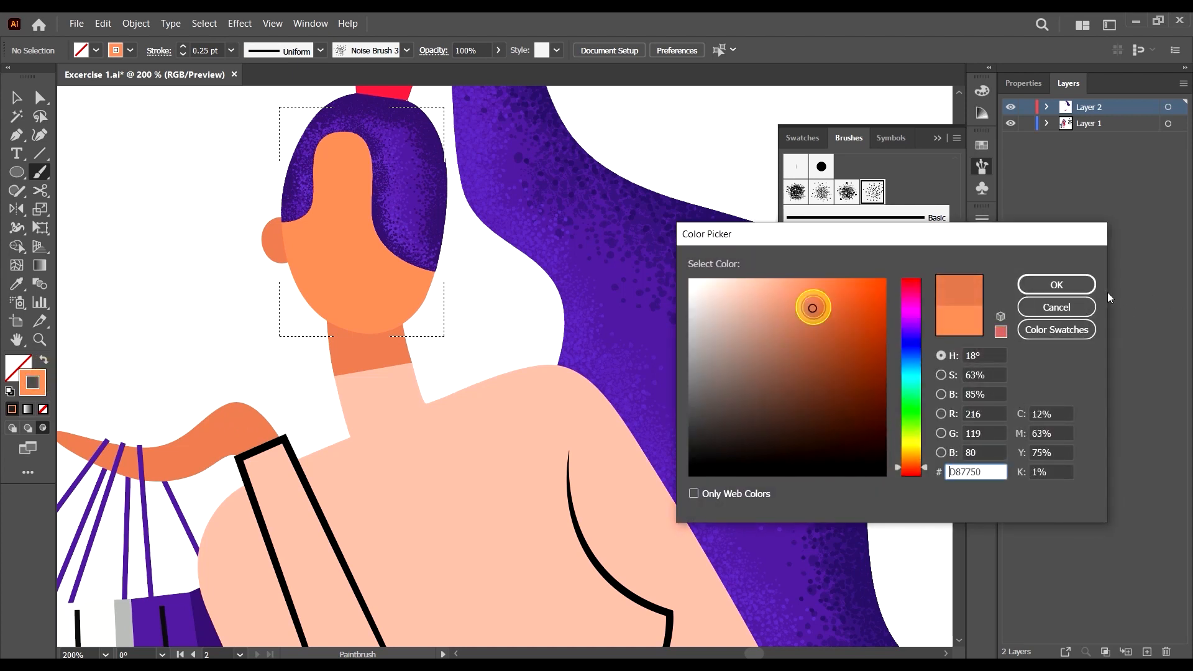
pyautogui.click(1078, 284)
# Paint D87750 noise shading over the chin and along the jaw beneath the lower tip of the hair.
pyautogui.moveTo(429, 237)
pyautogui.mouseDown()
pyautogui.moveTo(400, 350)
pyautogui.moveTo(440, 260)
pyautogui.moveTo(396, 328)
pyautogui.mouseUp()
pyautogui.moveTo(420, 285); pyautogui.dragTo(358, 324)
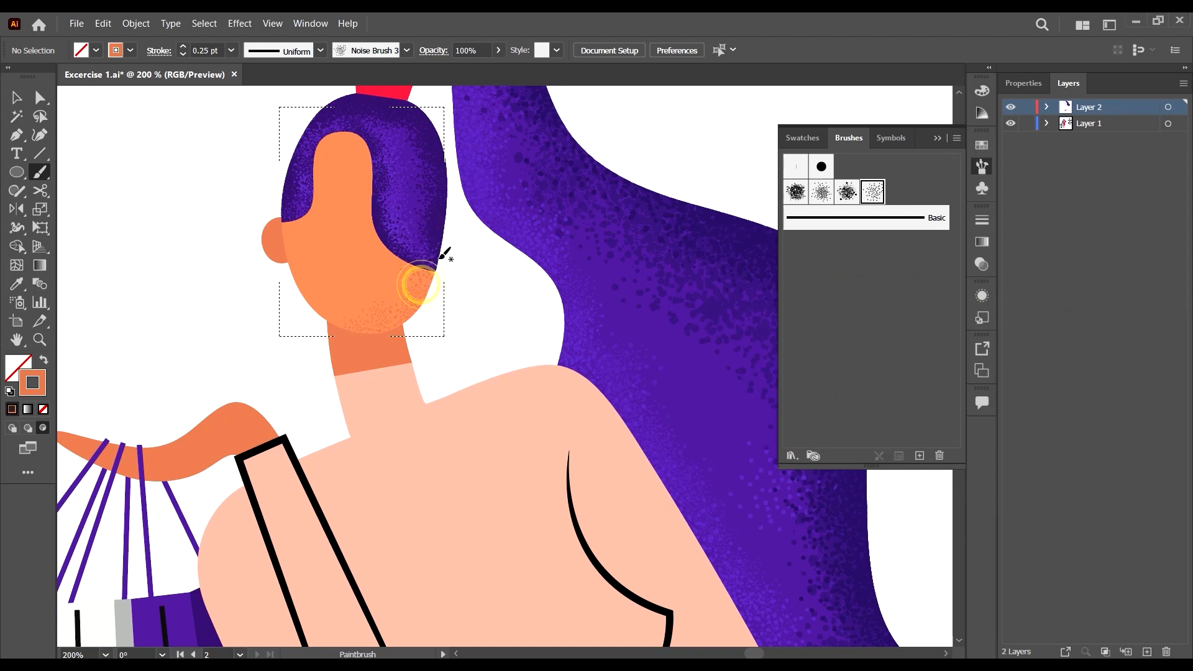
pyautogui.moveTo(426, 261)
pyautogui.mouseDown()
pyautogui.moveTo(377, 305)
pyautogui.moveTo(329, 313)
pyautogui.mouseUp()
pyautogui.moveTo(412, 287); pyautogui.dragTo(276, 306)
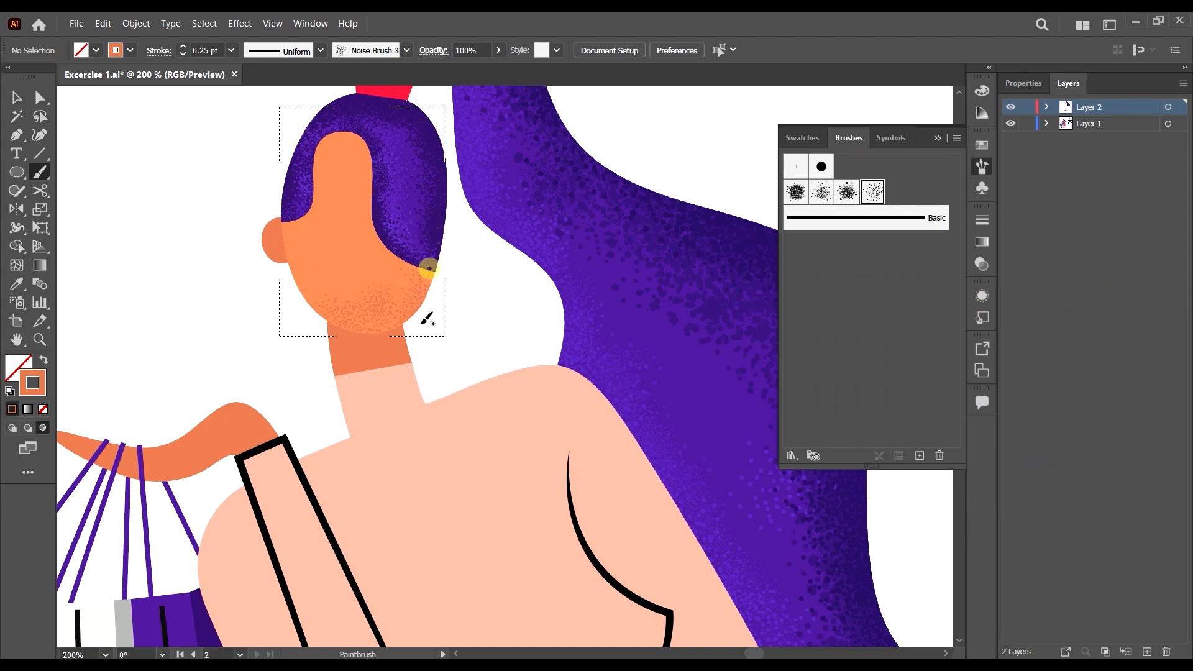
pyautogui.moveTo(437, 278)
pyautogui.mouseDown()
pyautogui.moveTo(413, 312)
pyautogui.moveTo(433, 307)
pyautogui.mouseUp()
pyautogui.moveTo(430, 256)
pyautogui.mouseDown()
pyautogui.moveTo(433, 308)
pyautogui.moveTo(347, 333)
pyautogui.moveTo(417, 326)
pyautogui.moveTo(386, 329)
pyautogui.moveTo(307, 290)
pyautogui.moveTo(264, 229)
pyautogui.moveTo(317, 338)
pyautogui.mouseUp()
# Paint D87750 noise down the ear side of the face and deepen the shading along the jaw and chin.
pyautogui.click(295, 278)
pyautogui.moveTo(280, 208); pyautogui.dragTo(313, 309)
pyautogui.moveTo(293, 235); pyautogui.dragTo(318, 311)
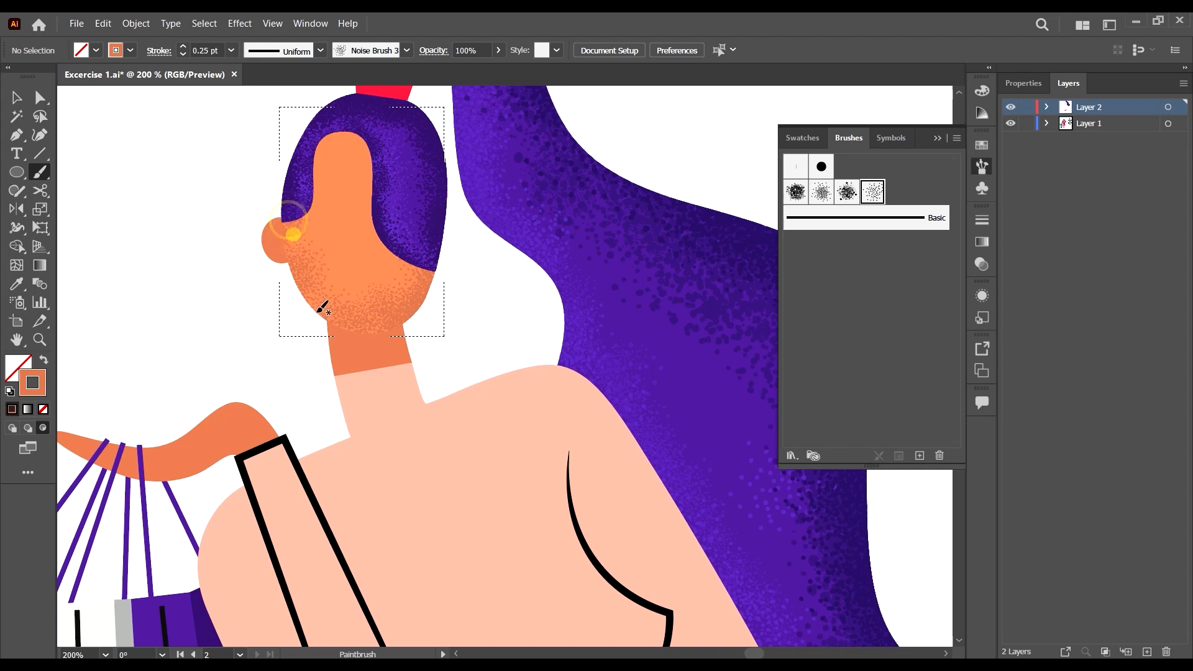
pyautogui.moveTo(291, 225)
pyautogui.mouseDown()
pyautogui.moveTo(300, 291)
pyautogui.moveTo(317, 314)
pyautogui.mouseUp()
pyautogui.moveTo(327, 309); pyautogui.dragTo(451, 375)
pyautogui.moveTo(402, 317); pyautogui.dragTo(433, 328)
pyautogui.moveTo(318, 300)
pyautogui.mouseDown()
pyautogui.moveTo(442, 276)
pyautogui.moveTo(411, 244)
pyautogui.moveTo(403, 132)
pyautogui.mouseUp()
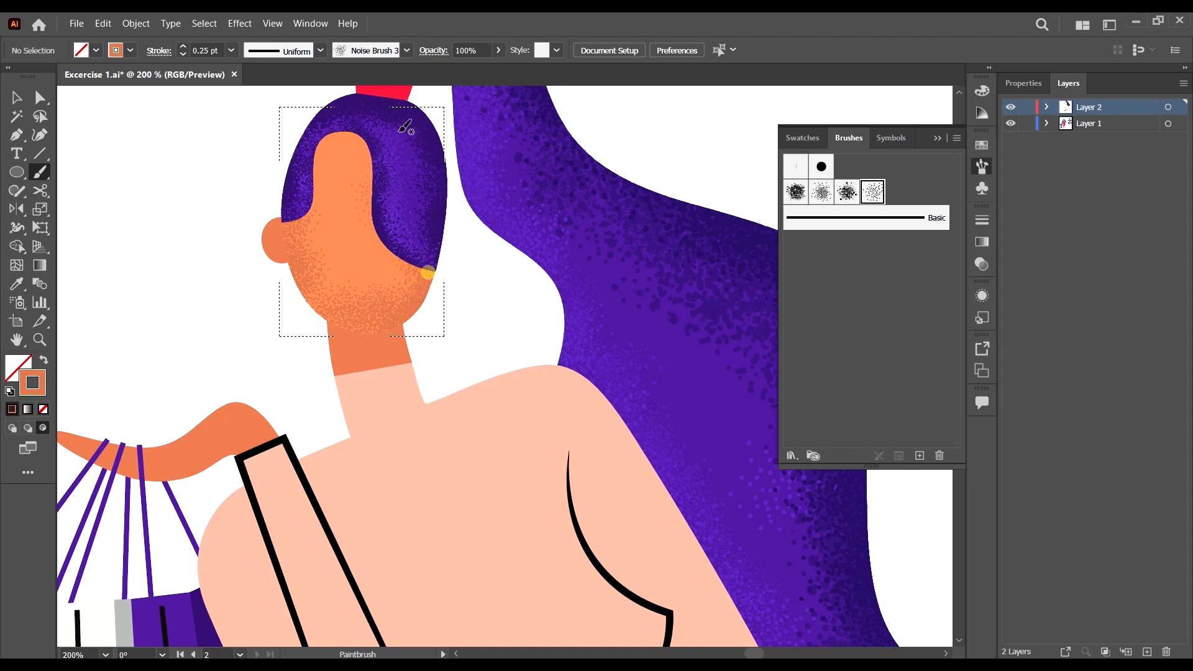
# Paint D87750 noise on the face along the hairline, around the forehead and down the side opposite the ear.
pyautogui.moveTo(421, 270)
pyautogui.mouseDown()
pyautogui.moveTo(395, 221)
pyautogui.moveTo(389, 157)
pyautogui.moveTo(318, 177)
pyautogui.mouseUp()
pyautogui.moveTo(361, 140)
pyautogui.mouseDown()
pyautogui.moveTo(417, 150)
pyautogui.moveTo(309, 131)
pyautogui.moveTo(406, 161)
pyautogui.mouseUp()
pyautogui.moveTo(315, 125)
pyautogui.mouseDown()
pyautogui.moveTo(367, 149)
pyautogui.moveTo(397, 187)
pyautogui.mouseUp()
pyautogui.moveTo(379, 144); pyautogui.dragTo(387, 230)
pyautogui.moveTo(364, 189); pyautogui.dragTo(386, 267)
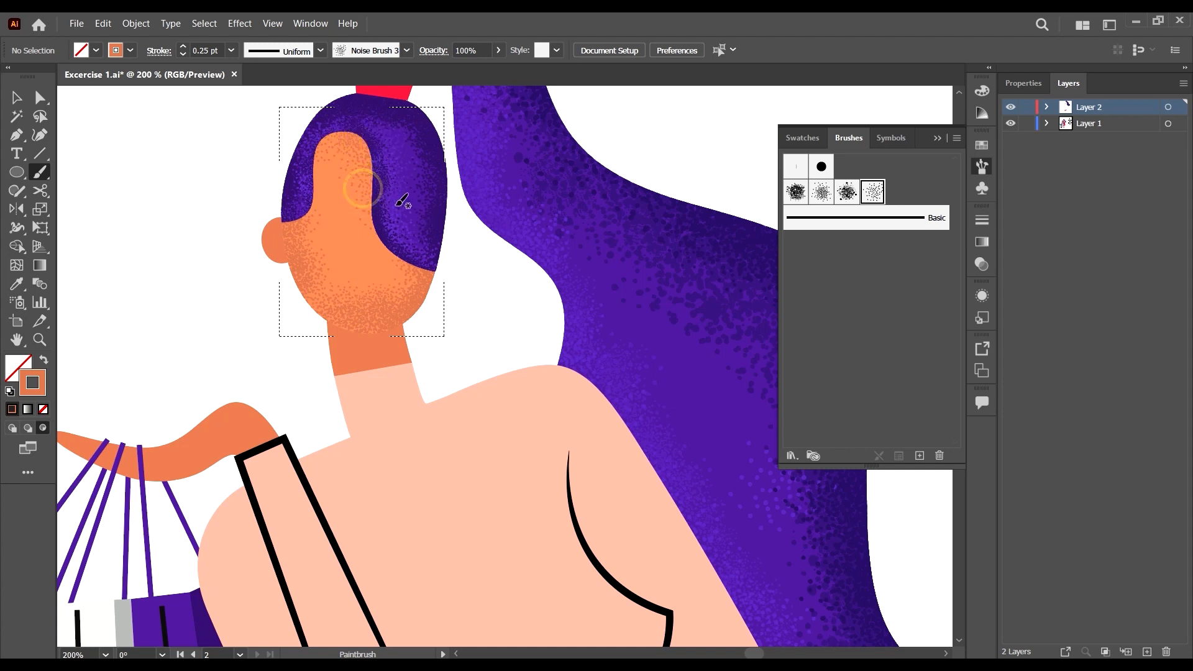
# Deepen the D87750 noise shading on the face along the ear-side cheek, the jaw and beneath the lower tip of the hair.
pyautogui.moveTo(375, 142); pyautogui.dragTo(278, 205)
pyautogui.moveTo(316, 291); pyautogui.dragTo(294, 274)
pyautogui.moveTo(323, 302)
pyautogui.mouseDown()
pyautogui.moveTo(479, 319)
pyautogui.moveTo(293, 277)
pyautogui.moveTo(353, 353)
pyautogui.mouseUp()
pyautogui.moveTo(284, 292)
pyautogui.mouseDown()
pyautogui.moveTo(300, 288)
pyautogui.moveTo(366, 335)
pyautogui.mouseUp()
pyautogui.moveTo(442, 297); pyautogui.dragTo(443, 300)
pyautogui.moveTo(439, 273)
pyautogui.mouseDown()
pyautogui.moveTo(411, 214)
pyautogui.moveTo(480, 330)
pyautogui.mouseUp()
pyautogui.scroll(-4, 480, 329)
pyautogui.scroll(4, 456, 315)
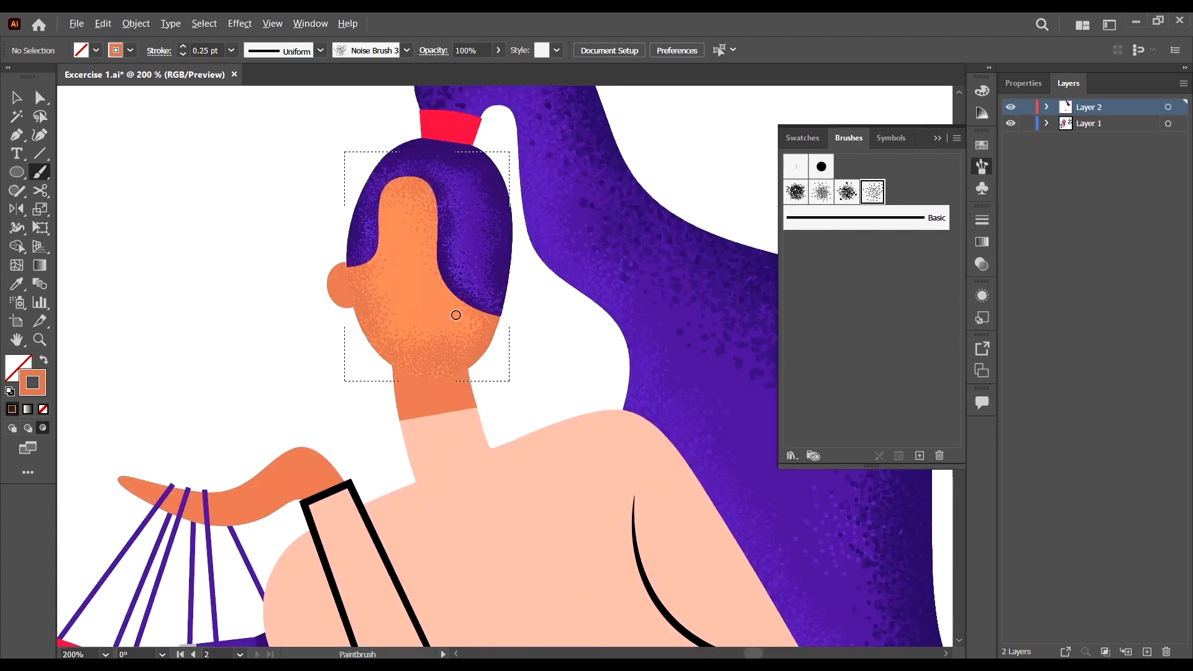
pyautogui.moveTo(484, 302); pyautogui.dragTo(405, 343)
pyautogui.moveTo(485, 303)
pyautogui.mouseDown()
pyautogui.moveTo(374, 305)
pyautogui.moveTo(558, 375)
pyautogui.mouseUp()
pyautogui.scroll(-2, 758, 347)
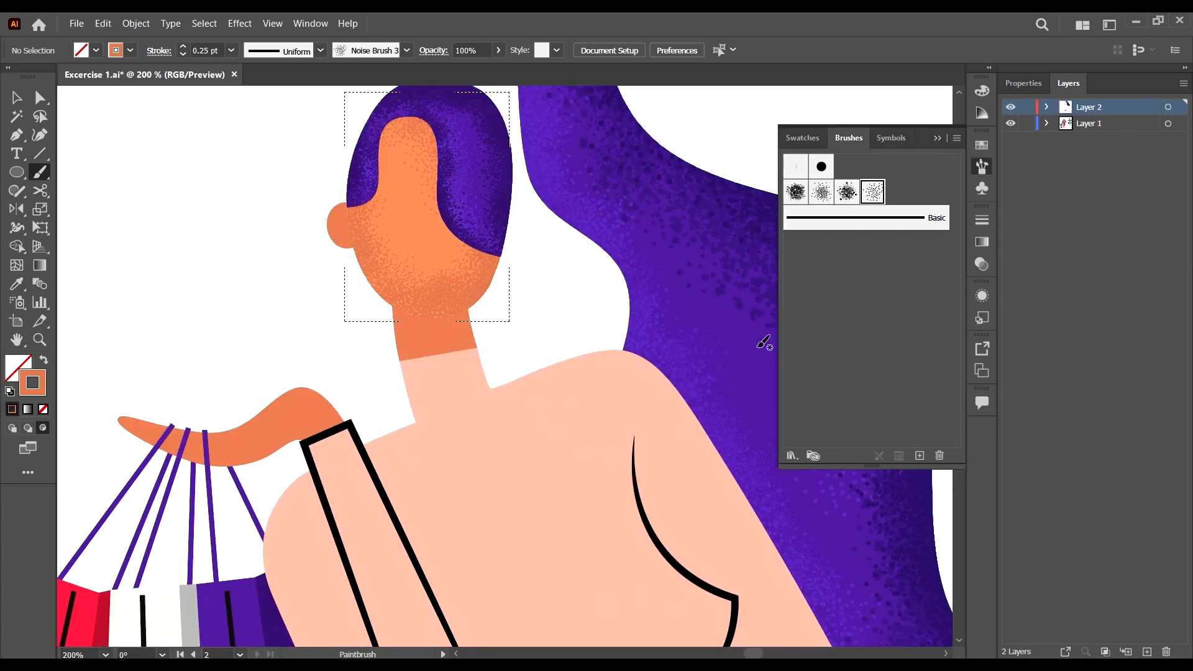
# Set up Draw Inside on the ear shape and ready the Paintbrush with the ear's orange as the stroke colour.
pyautogui.scroll(3, 383, 154)
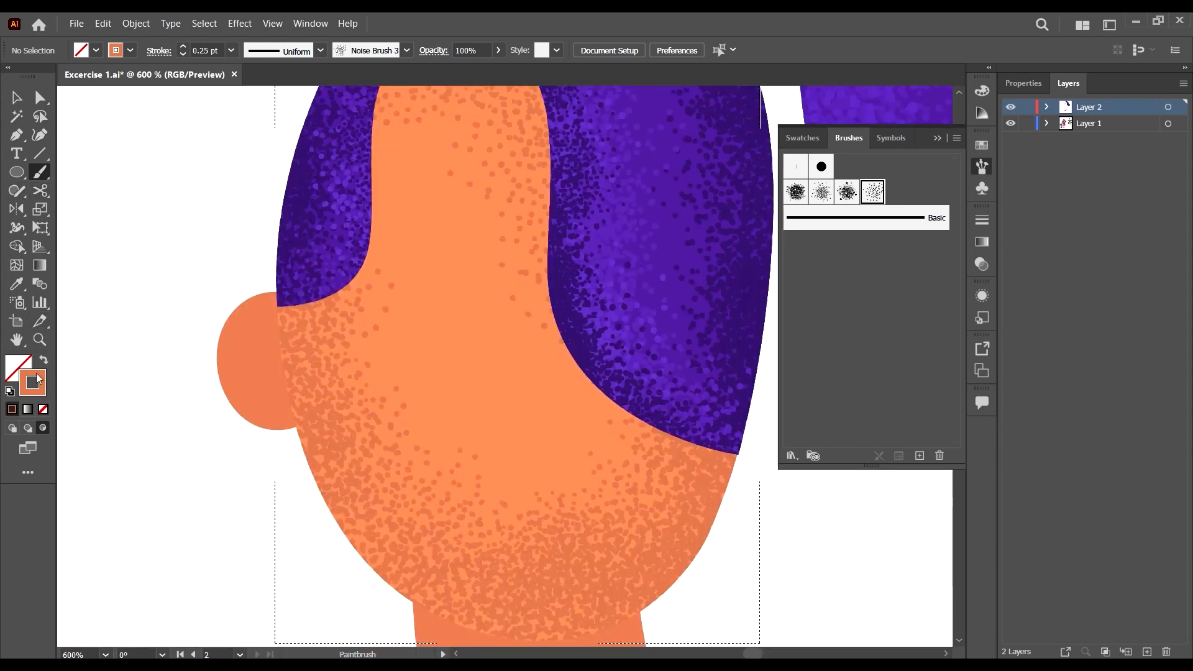
pyautogui.click(13, 430)
pyautogui.click(16, 98)
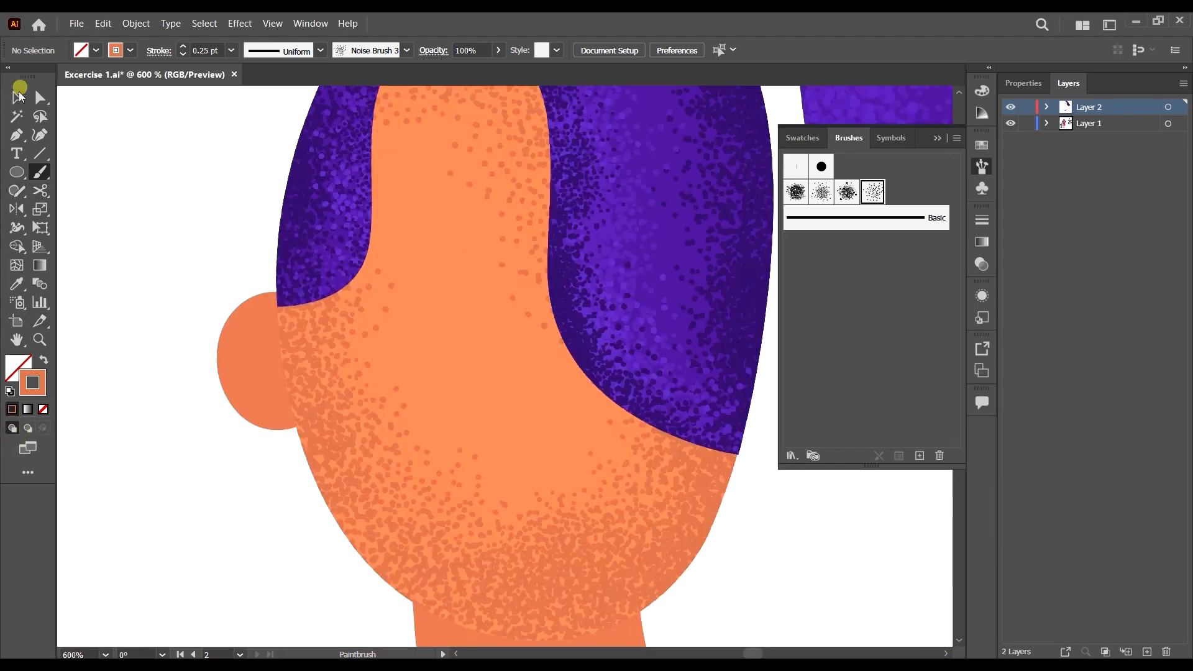
pyautogui.click(237, 341)
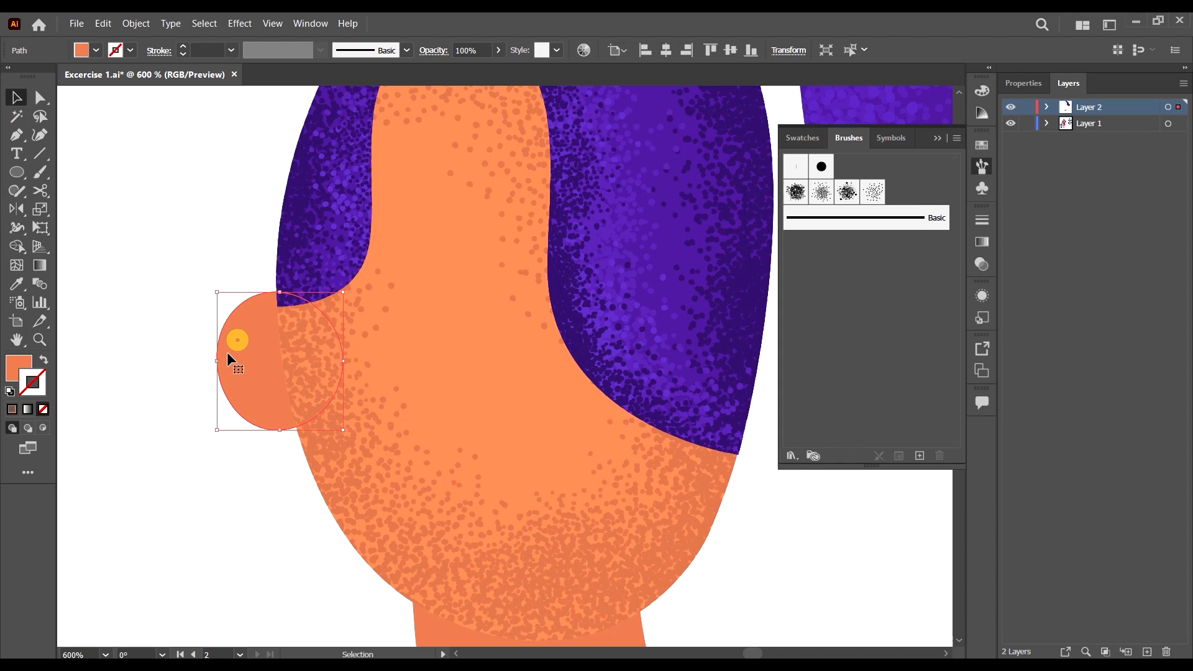
pyautogui.click(43, 427)
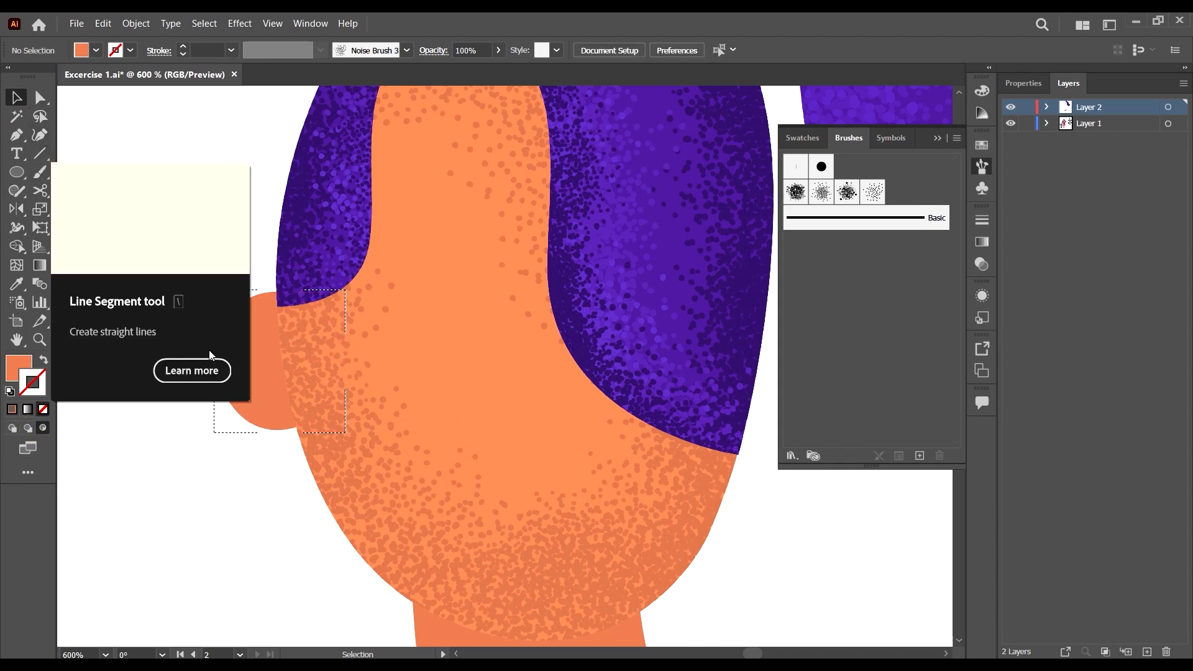
pyautogui.hotkey('shift', 'x')
pyautogui.click(40, 174)
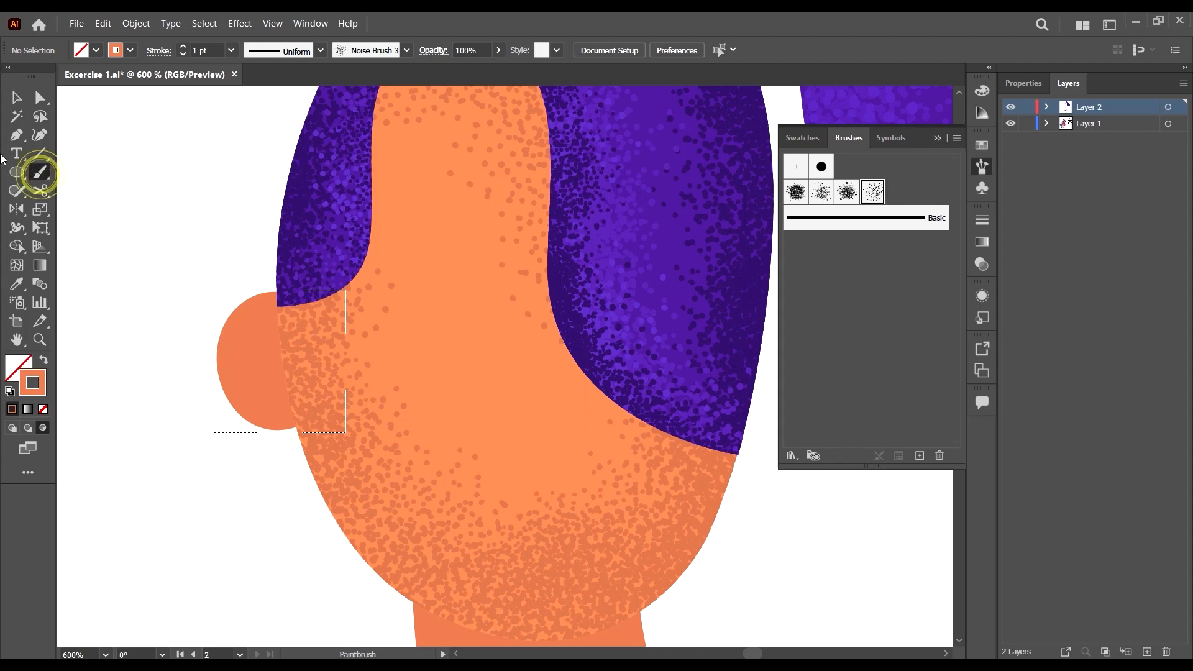
pyautogui.scroll(-1, 404, 315)
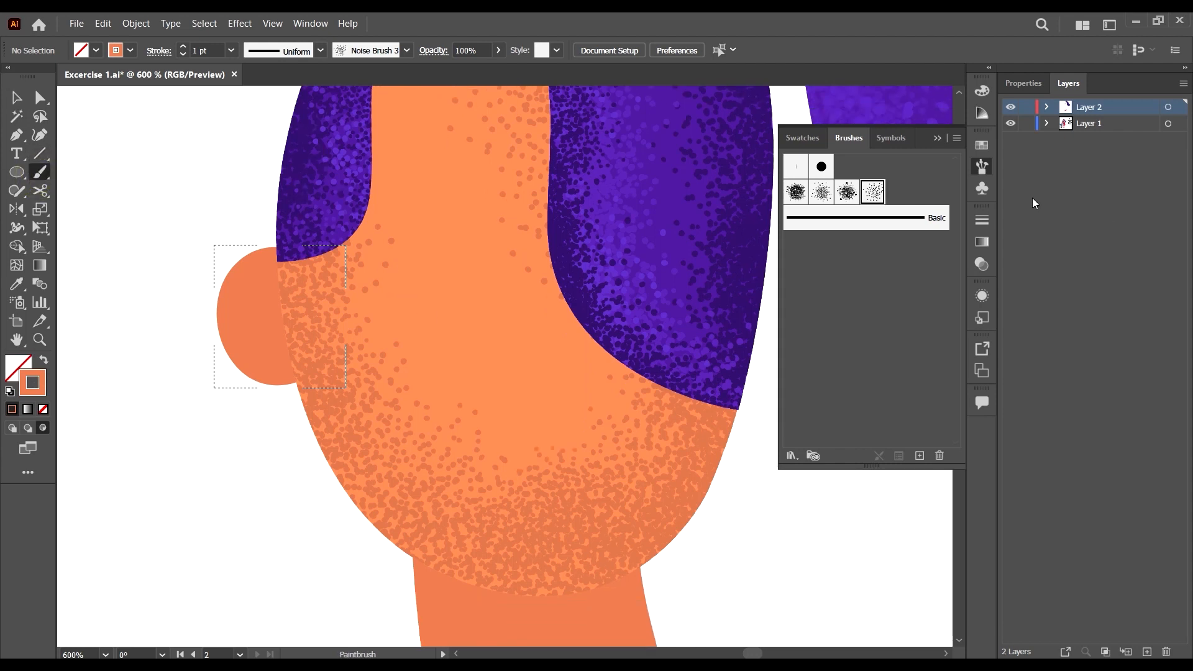
pyautogui.click(876, 196)
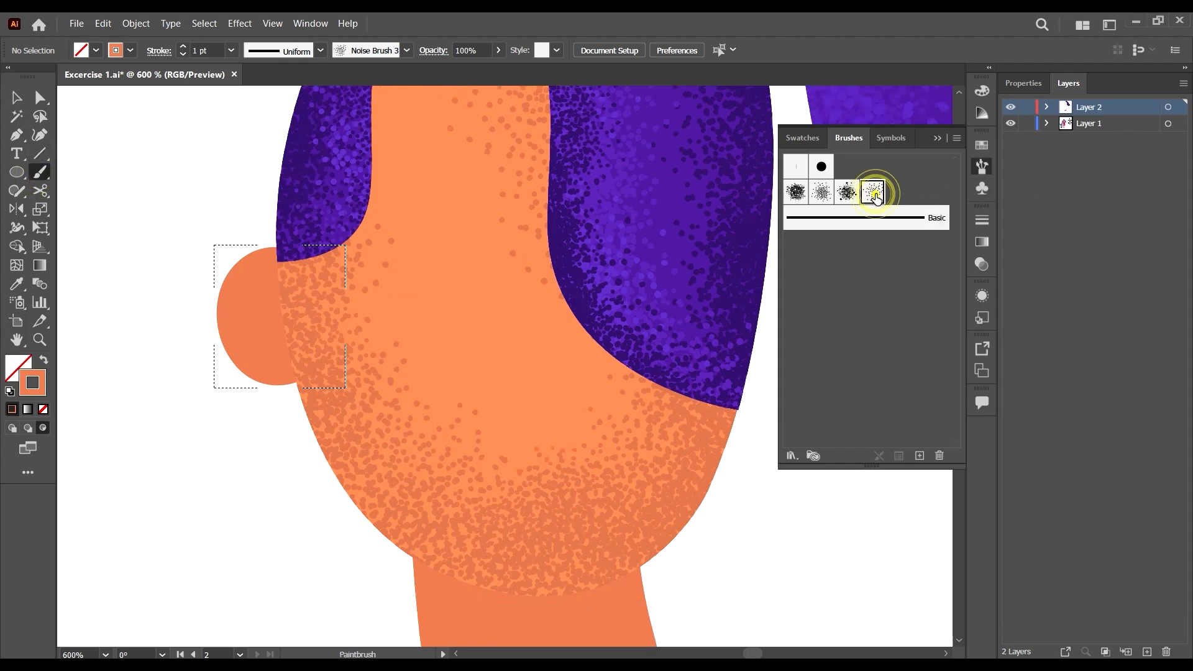
pyautogui.click(230, 51)
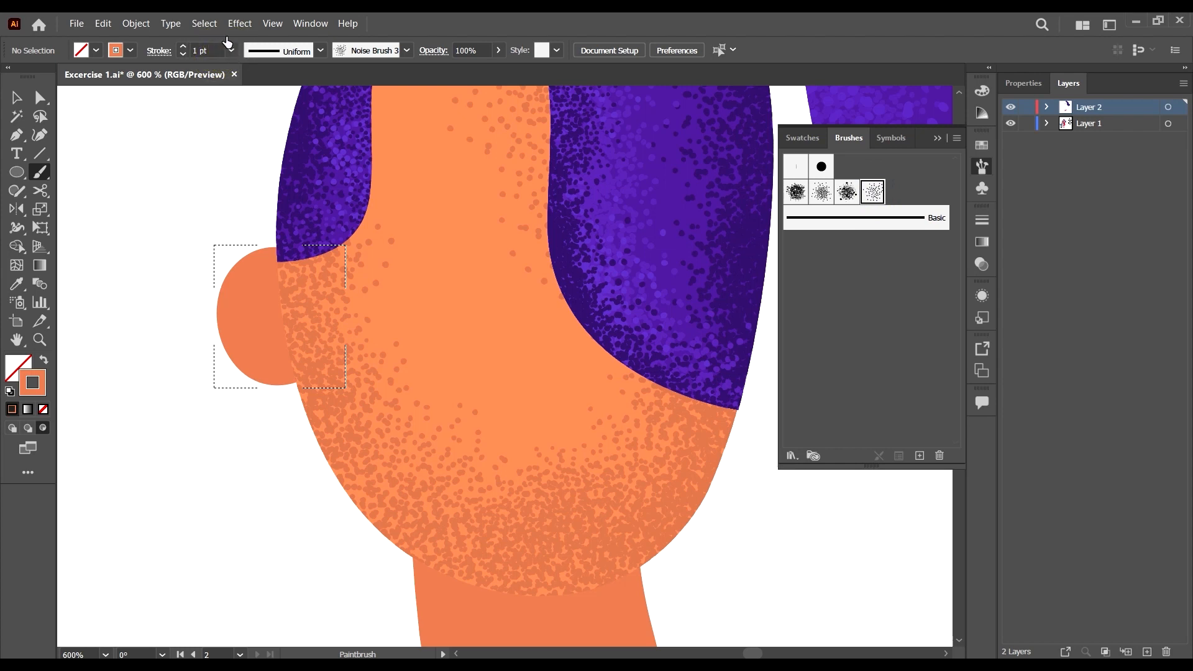
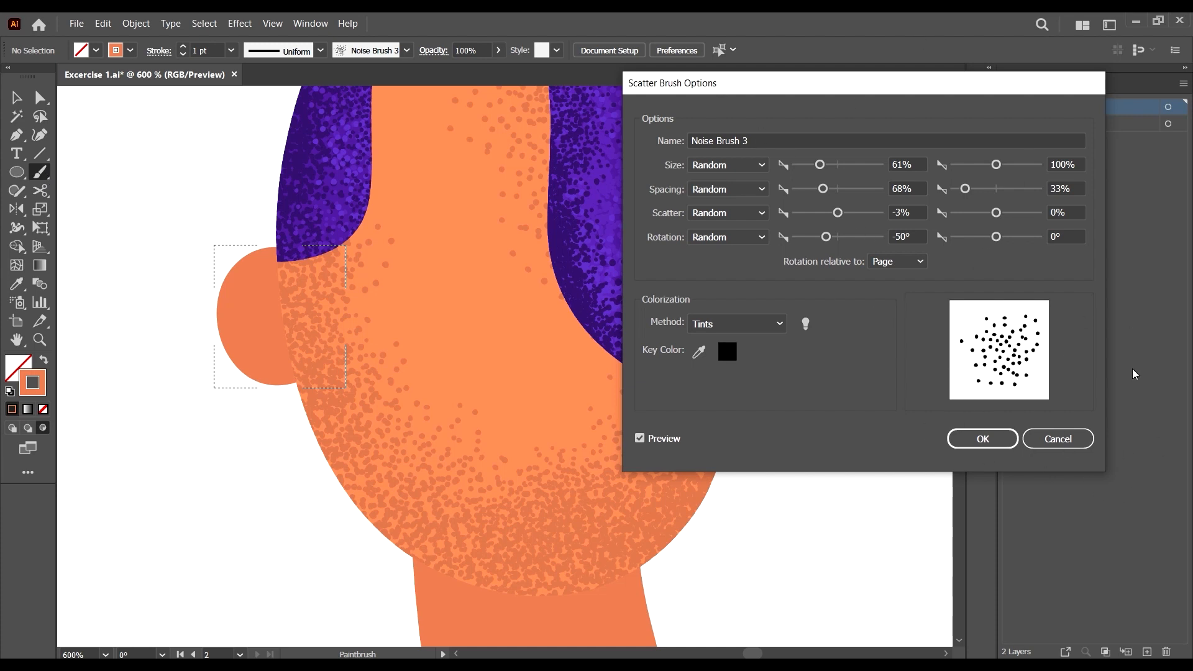
pyautogui.click(1057, 439)
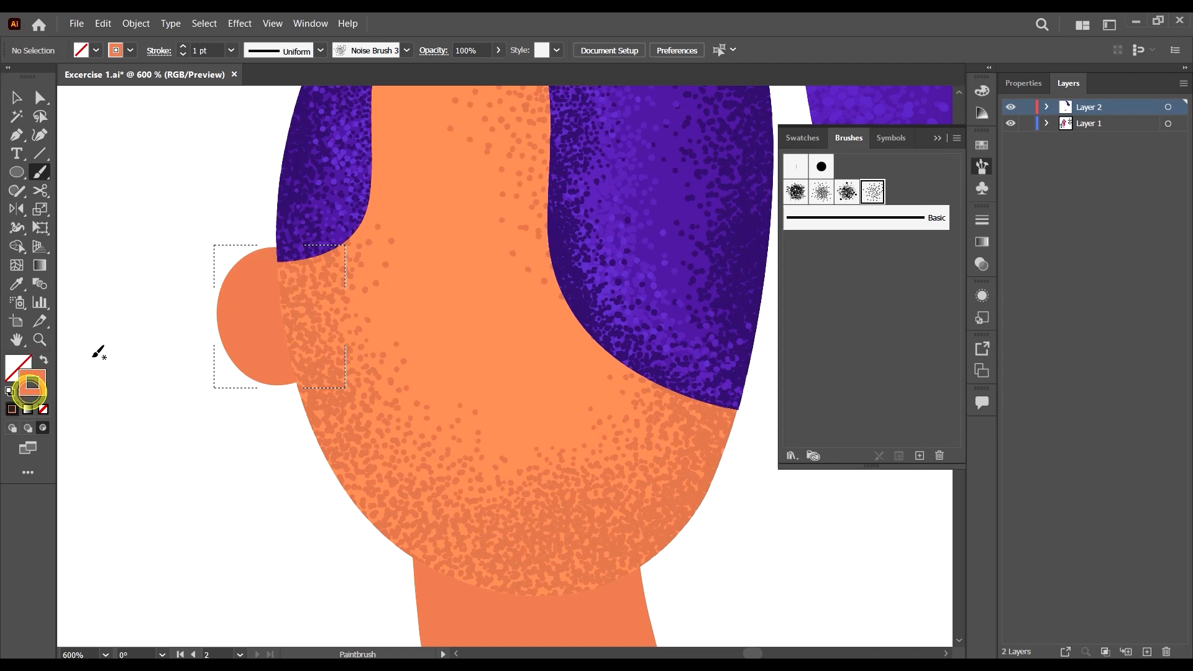
# Set the stroke colour to the darker orange C6684B.
pyautogui.scroll(-2, 410, 333)
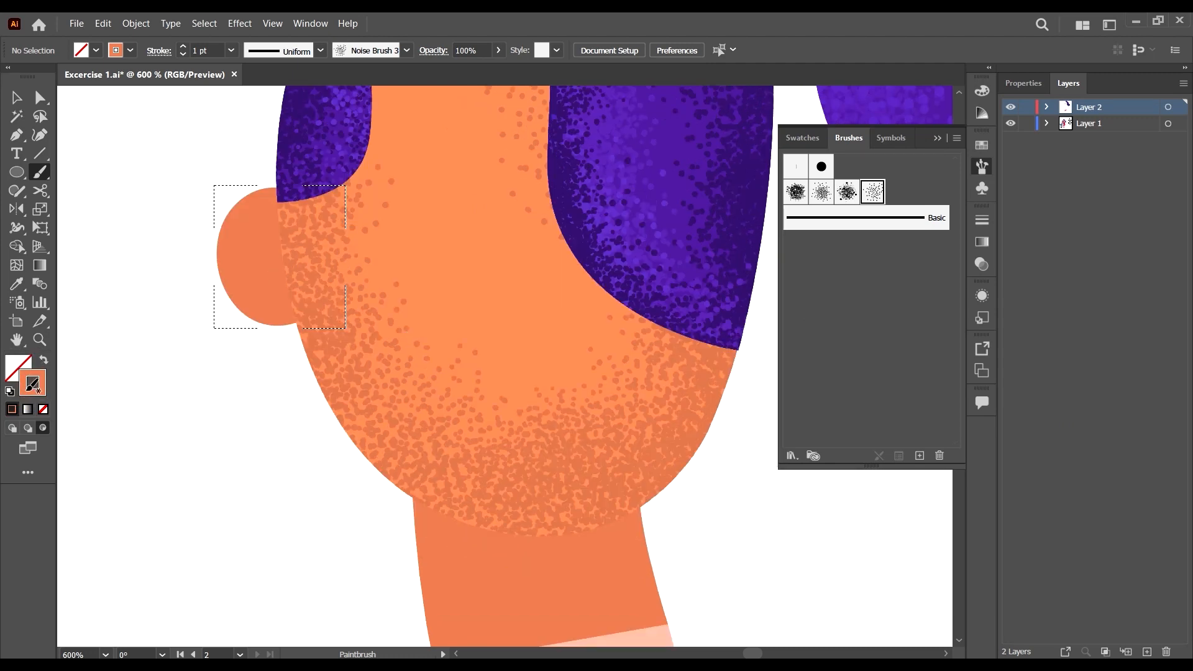
pyautogui.doubleClick(38, 390)
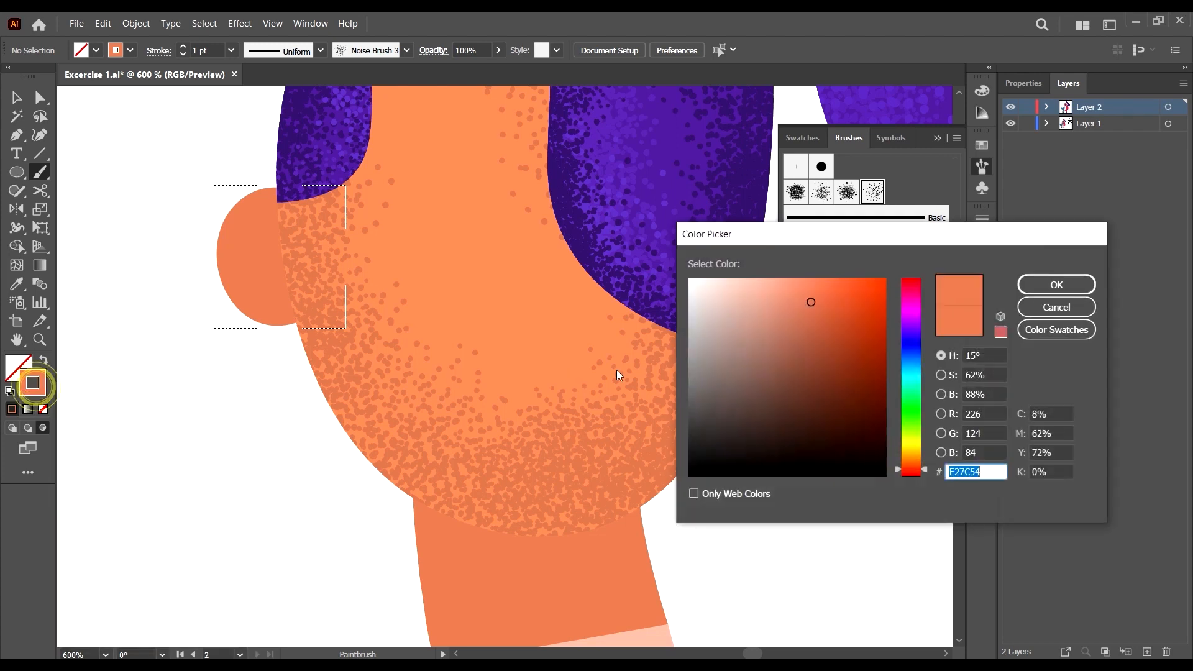
pyautogui.click(811, 314)
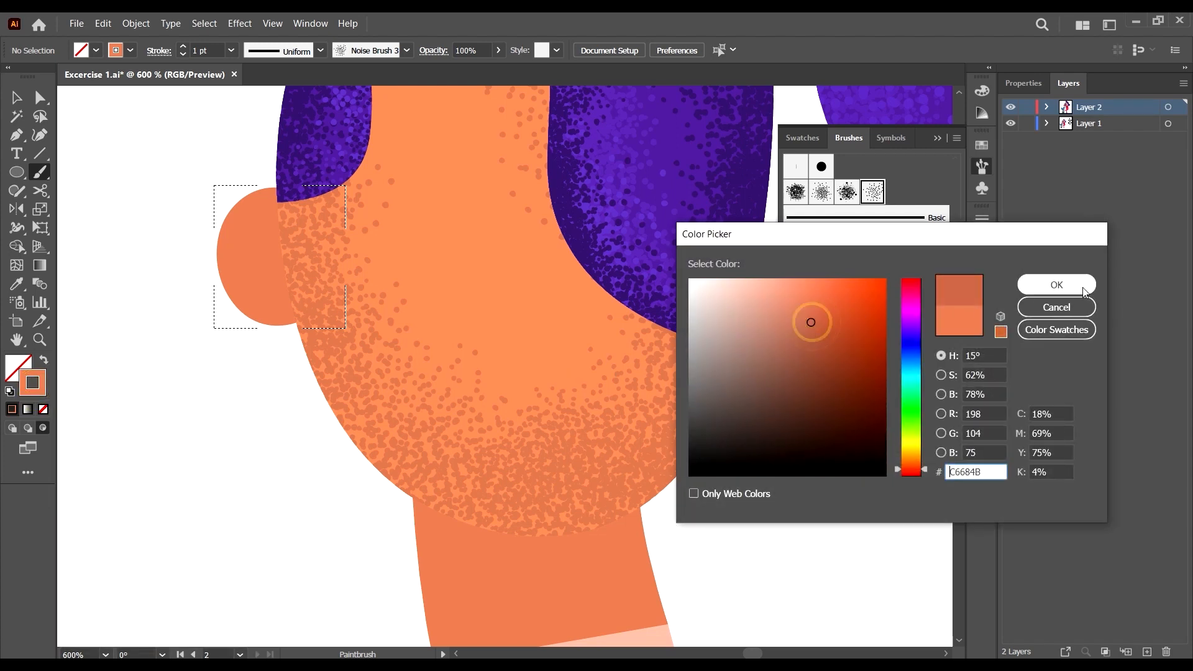
pyautogui.click(1082, 286)
# Undo a trial noise stroke on the ear and reduce the stroke weight to 0.15 pt.
pyautogui.moveTo(280, 193); pyautogui.dragTo(294, 263)
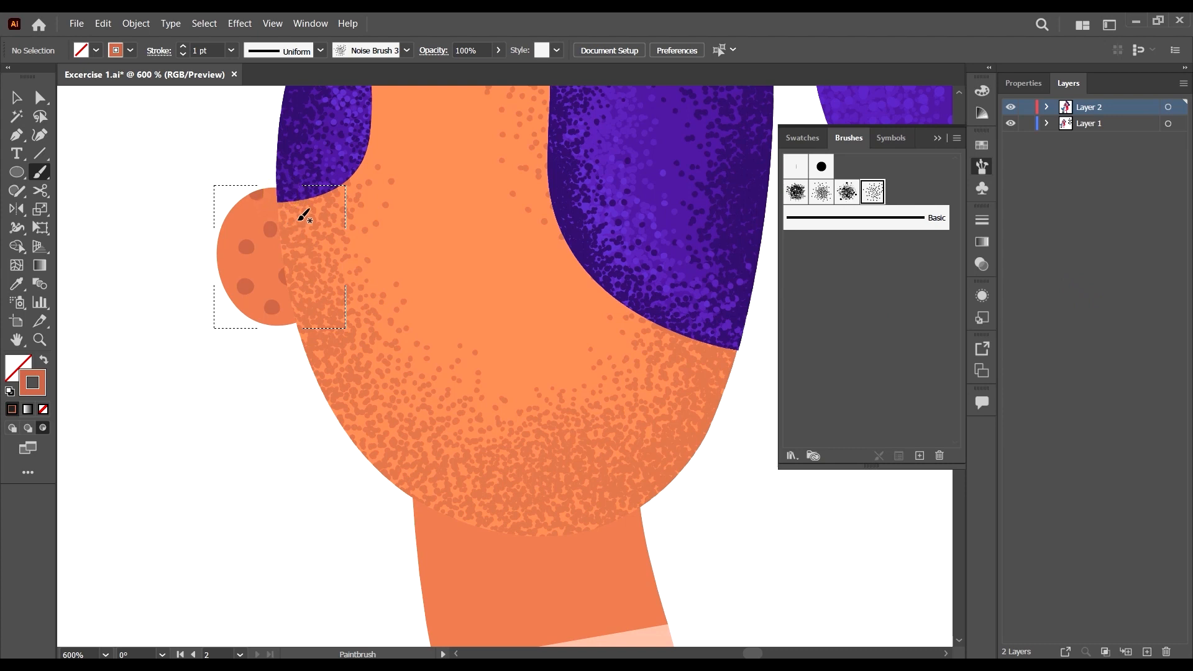
pyautogui.hotkey('ctrl', 'z')
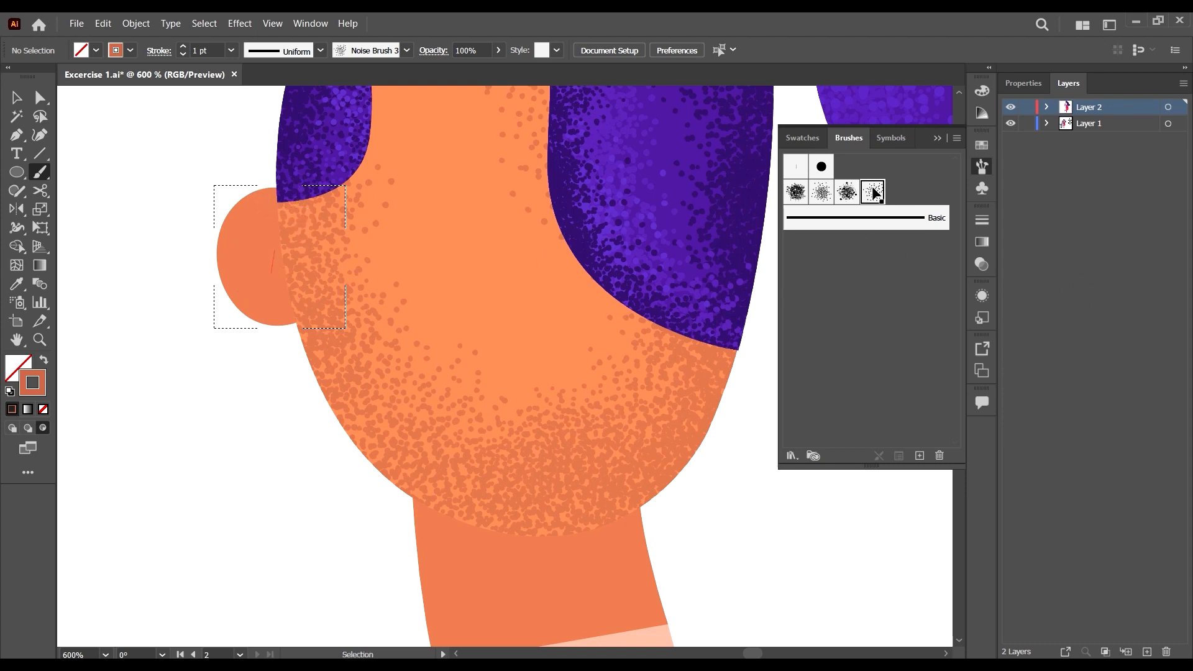
pyautogui.click(231, 50)
pyautogui.click(270, 71)
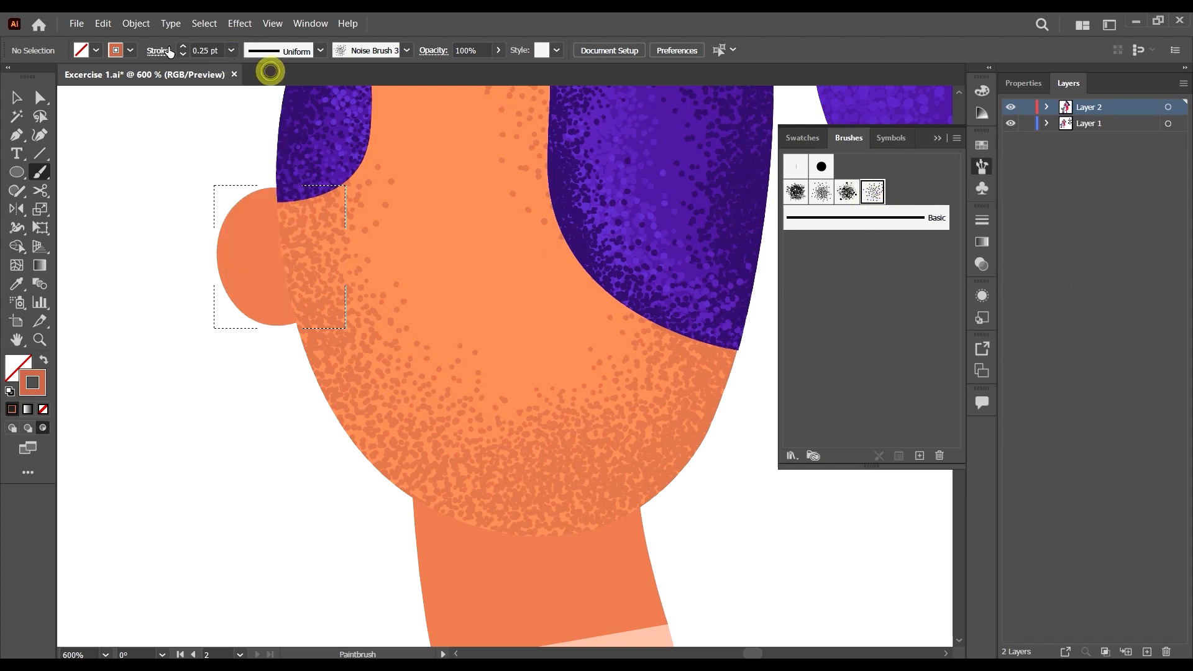
pyautogui.click(205, 47)
pyautogui.press('BackSpace')
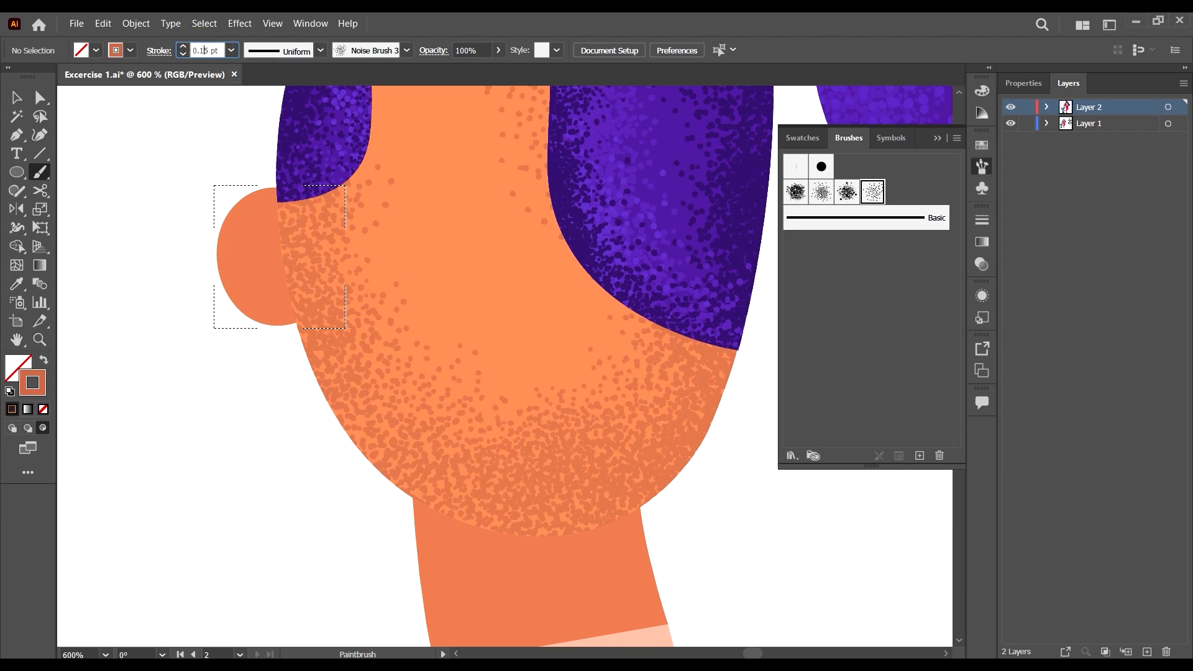
pyautogui.write('1')
pyautogui.press('Return')
# Paint C6684B noise shading on the ear along the edge where it meets the face.
pyautogui.moveTo(295, 287); pyautogui.dragTo(301, 318)
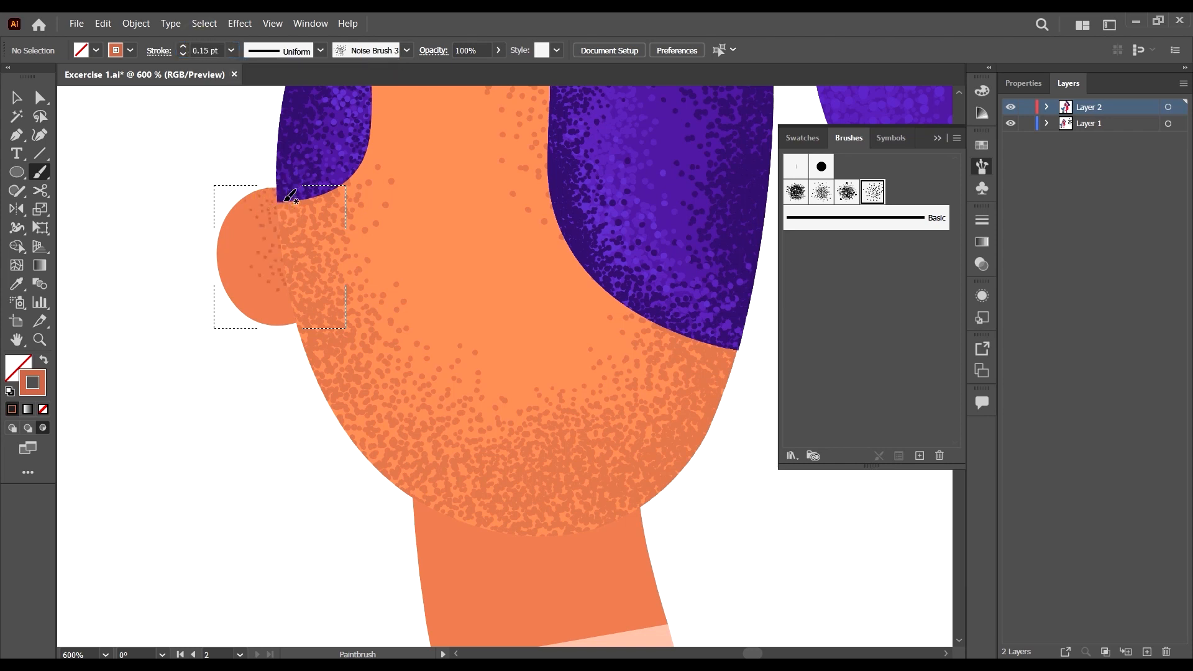
pyautogui.moveTo(289, 199); pyautogui.dragTo(302, 311)
pyautogui.moveTo(284, 208); pyautogui.dragTo(325, 362)
pyautogui.moveTo(297, 231); pyautogui.dragTo(312, 314)
pyautogui.moveTo(297, 246); pyautogui.dragTo(317, 298)
pyautogui.moveTo(294, 218); pyautogui.dragTo(313, 269)
# Set the stroke colour to the darker B75F48 and the stroke weight to 0.1 pt.
pyautogui.doubleClick(33, 377)
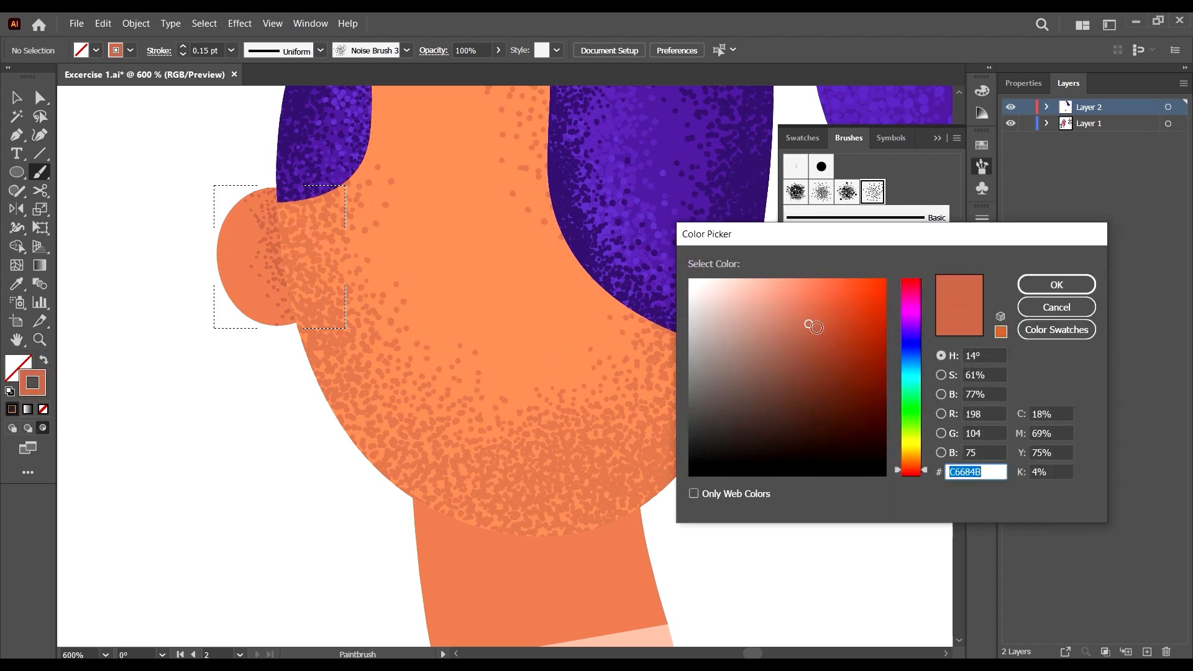
pyautogui.click(808, 333)
pyautogui.click(1059, 287)
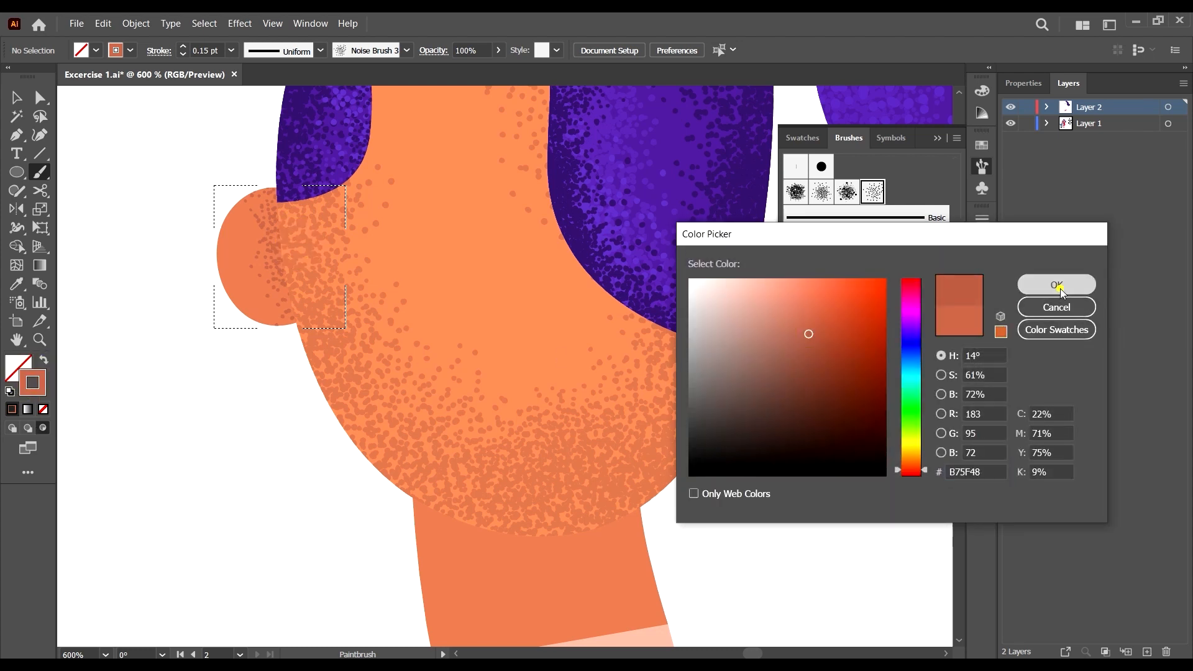
pyautogui.click(210, 50)
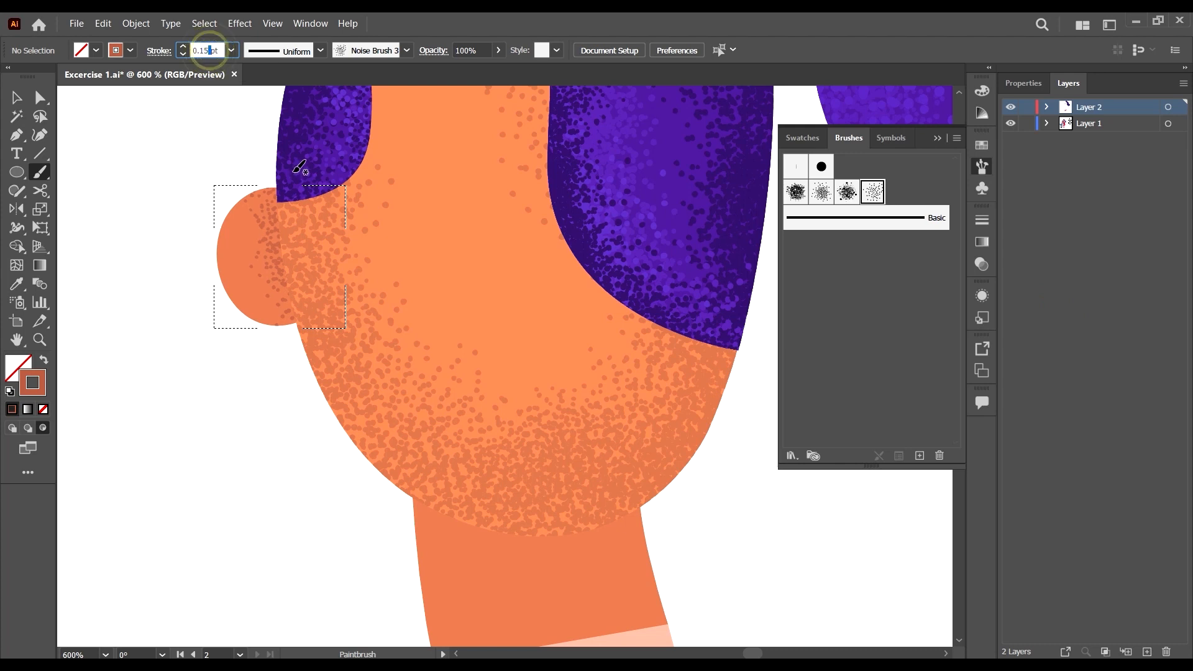
pyautogui.press('Return')
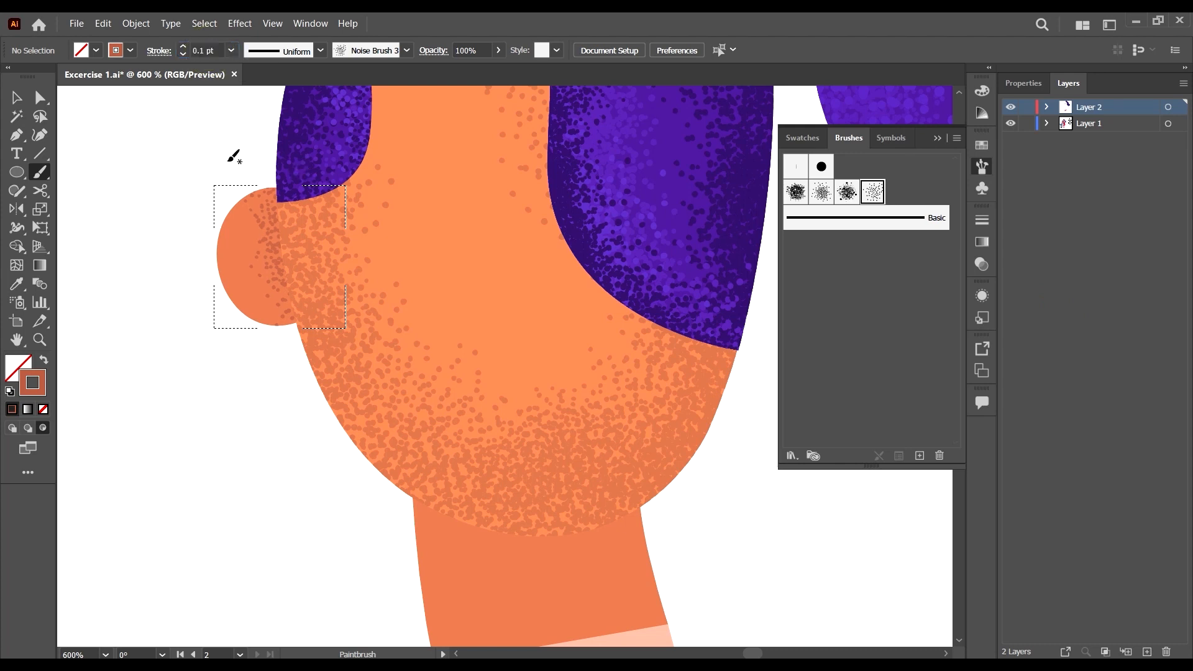
# Paint dense B75F48 noise shading on the inner side of the ear, next to the face.
pyautogui.moveTo(281, 209); pyautogui.dragTo(294, 251)
pyautogui.moveTo(288, 181); pyautogui.dragTo(312, 309)
pyautogui.moveTo(295, 242); pyautogui.dragTo(299, 316)
pyautogui.moveTo(293, 252); pyautogui.dragTo(304, 329)
pyautogui.moveTo(291, 279)
pyautogui.mouseDown()
pyautogui.moveTo(320, 351)
pyautogui.moveTo(332, 353)
pyautogui.mouseUp()
pyautogui.moveTo(293, 239)
pyautogui.mouseDown()
pyautogui.moveTo(294, 321)
pyautogui.moveTo(278, 193)
pyautogui.moveTo(108, 120)
pyautogui.mouseUp()
pyautogui.click(268, 204)
pyautogui.moveTo(295, 209); pyautogui.dragTo(143, 205)
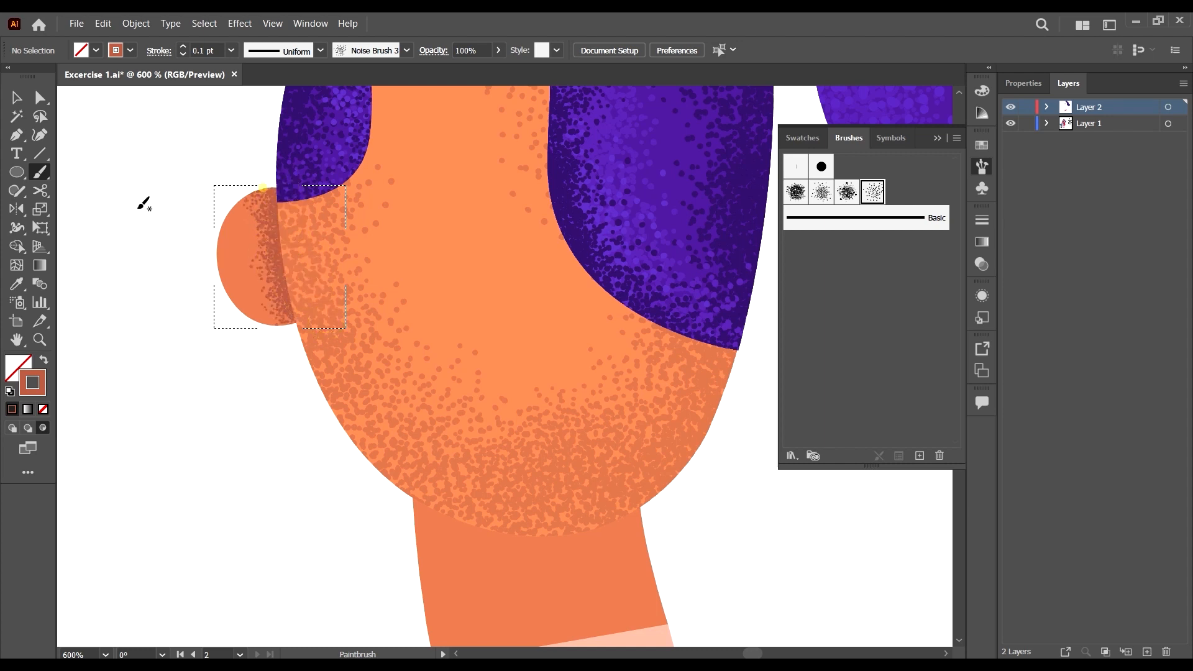
# Extend the B75F48 noise around the upper and lower parts of the ear, fading toward its outer edge.
pyautogui.moveTo(261, 192); pyautogui.dragTo(331, 302)
pyautogui.moveTo(292, 282); pyautogui.dragTo(274, 348)
pyautogui.moveTo(285, 304)
pyautogui.mouseDown()
pyautogui.moveTo(170, 367)
pyautogui.moveTo(3, 313)
pyautogui.mouseUp()
pyautogui.moveTo(295, 312); pyautogui.dragTo(299, 253)
pyautogui.moveTo(301, 248)
pyautogui.mouseDown()
pyautogui.moveTo(301, 278)
pyautogui.moveTo(280, 223)
pyautogui.moveTo(274, 260)
pyautogui.moveTo(275, 175)
pyautogui.moveTo(226, 201)
pyautogui.moveTo(281, 198)
pyautogui.moveTo(256, 234)
pyautogui.moveTo(298, 243)
pyautogui.moveTo(271, 269)
pyautogui.moveTo(264, 322)
pyautogui.mouseUp()
pyautogui.moveTo(272, 261); pyautogui.dragTo(195, 373)
pyautogui.moveTo(309, 291); pyautogui.dragTo(207, 365)
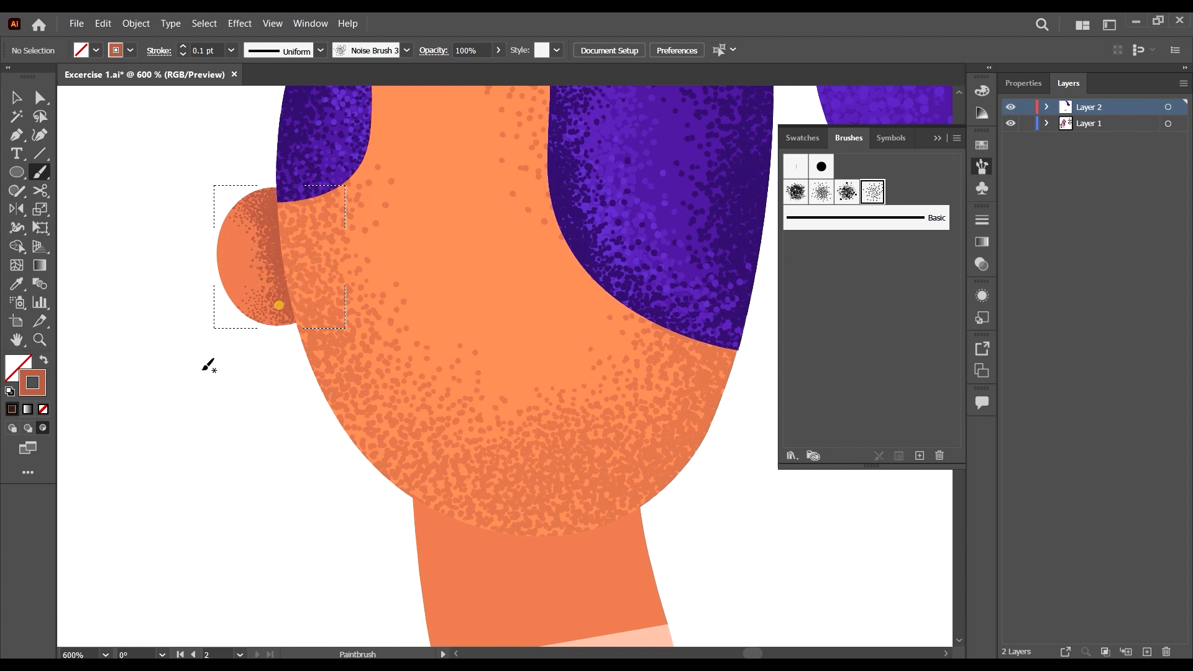
pyautogui.moveTo(279, 305); pyautogui.dragTo(298, 337)
pyautogui.moveTo(298, 337); pyautogui.dragTo(361, 264)
pyautogui.moveTo(283, 259); pyautogui.dragTo(303, 269)
pyautogui.scroll(-2, 440, 297)
pyautogui.scroll(-3, 361, 267)
pyautogui.scroll(-3, 396, 254)
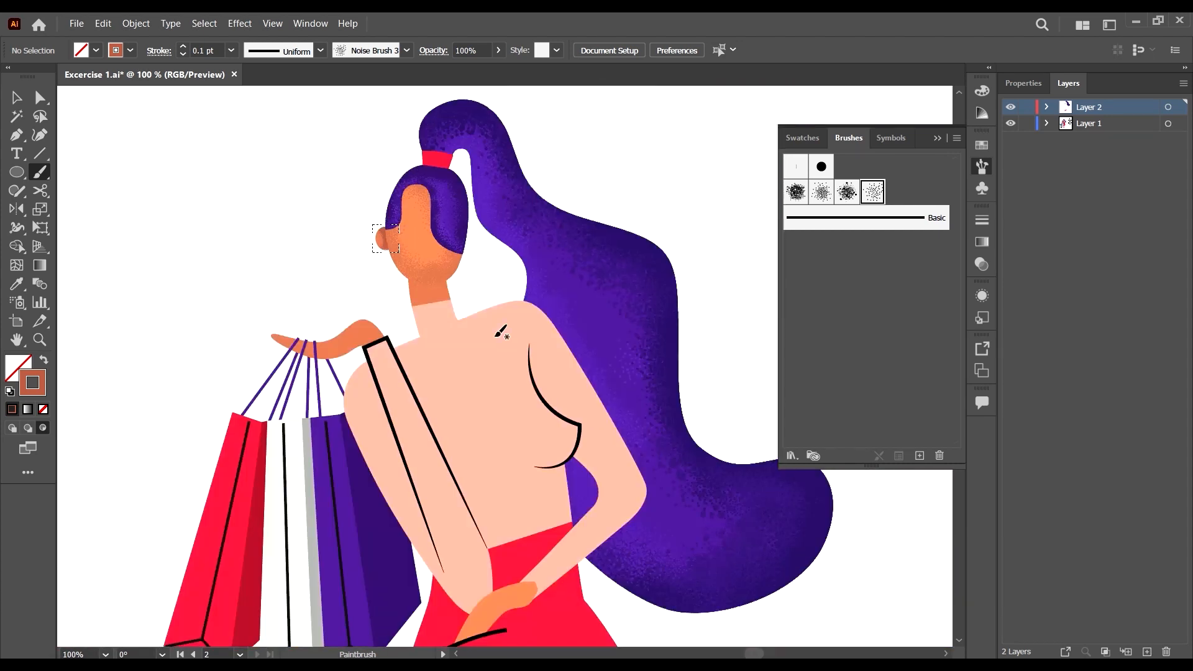
# Leave Draw Inside on the ear and set it up on the dark orange neck shape.
pyautogui.scroll(-2, 462, 305)
pyautogui.scroll(1, 458, 268)
pyautogui.scroll(2, 460, 280)
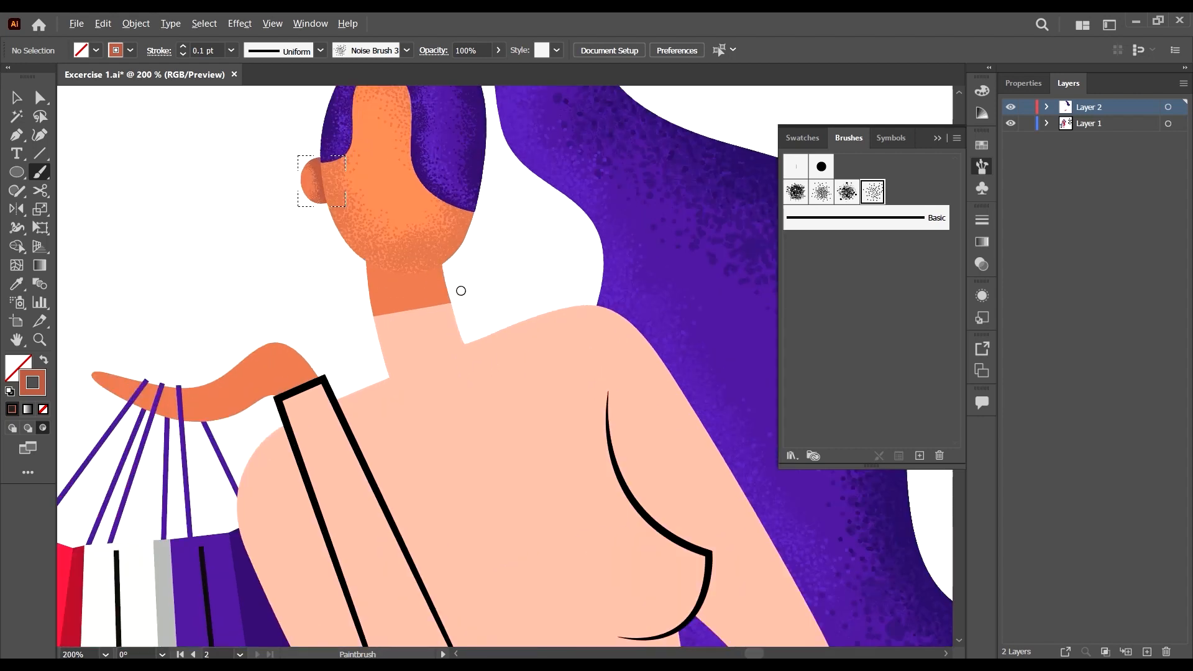
pyautogui.click(17, 98)
pyautogui.click(11, 428)
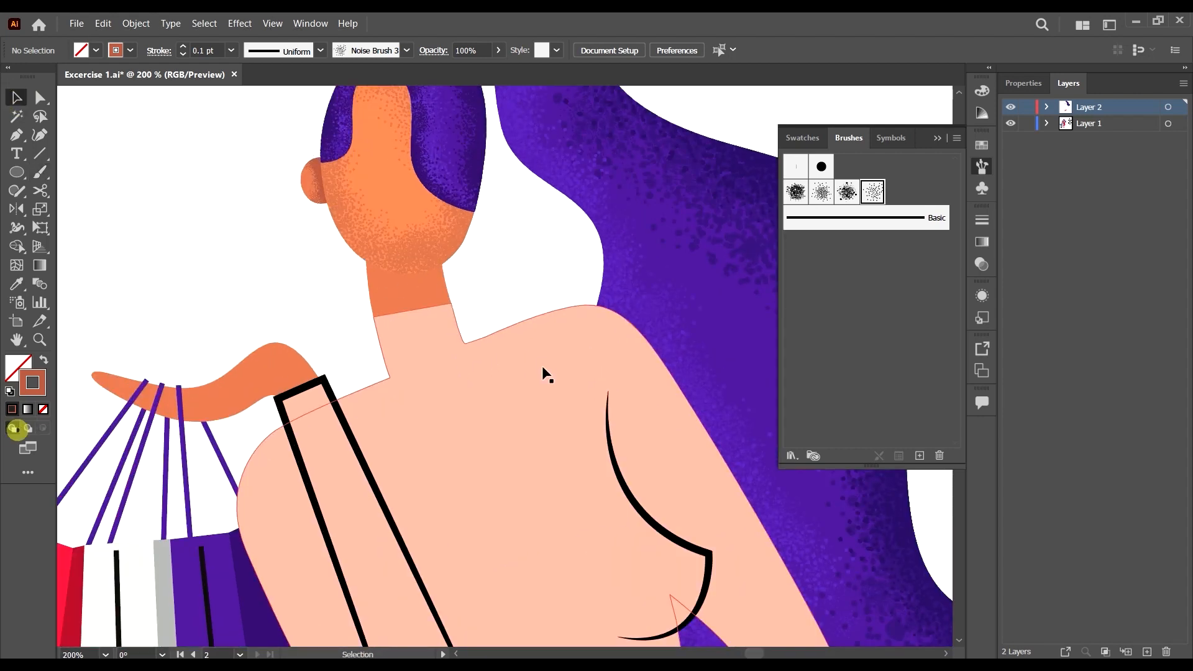
pyautogui.click(423, 287)
pyautogui.scroll(2, 432, 336)
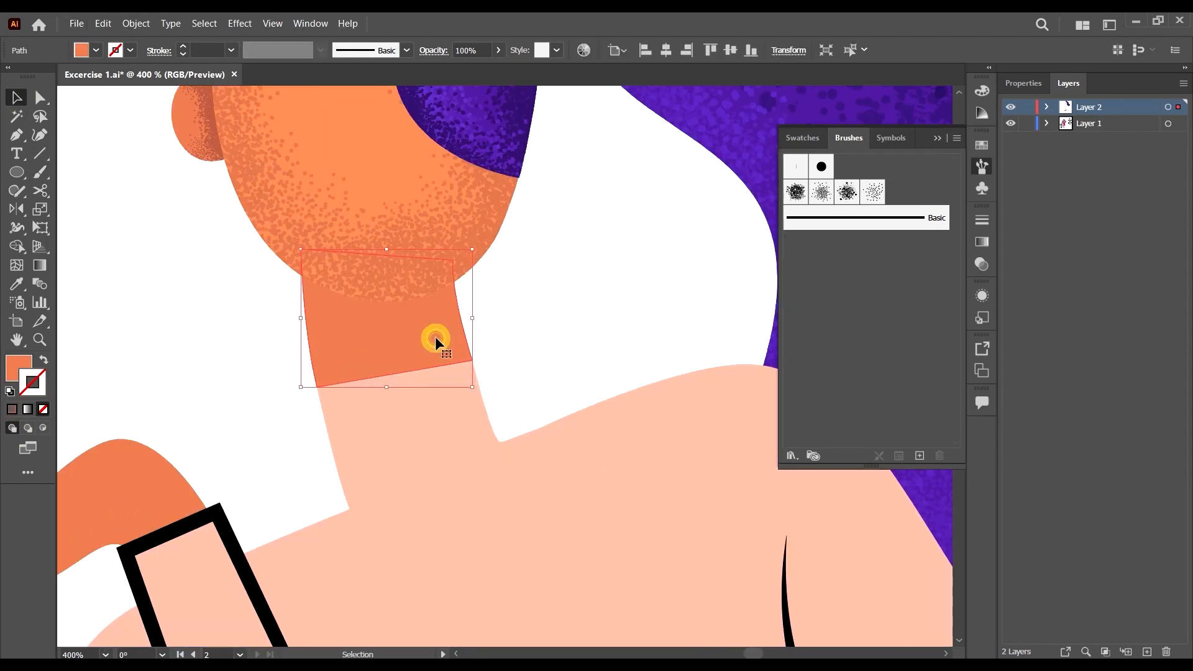
pyautogui.click(43, 428)
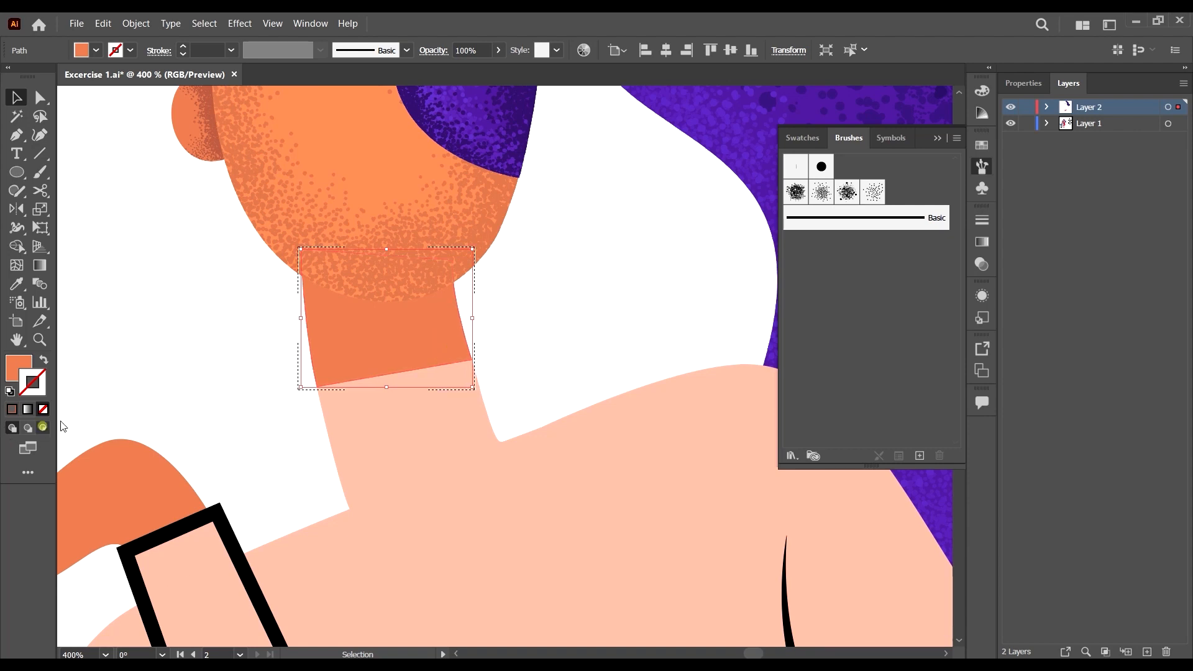
pyautogui.scroll(-2, 165, 229)
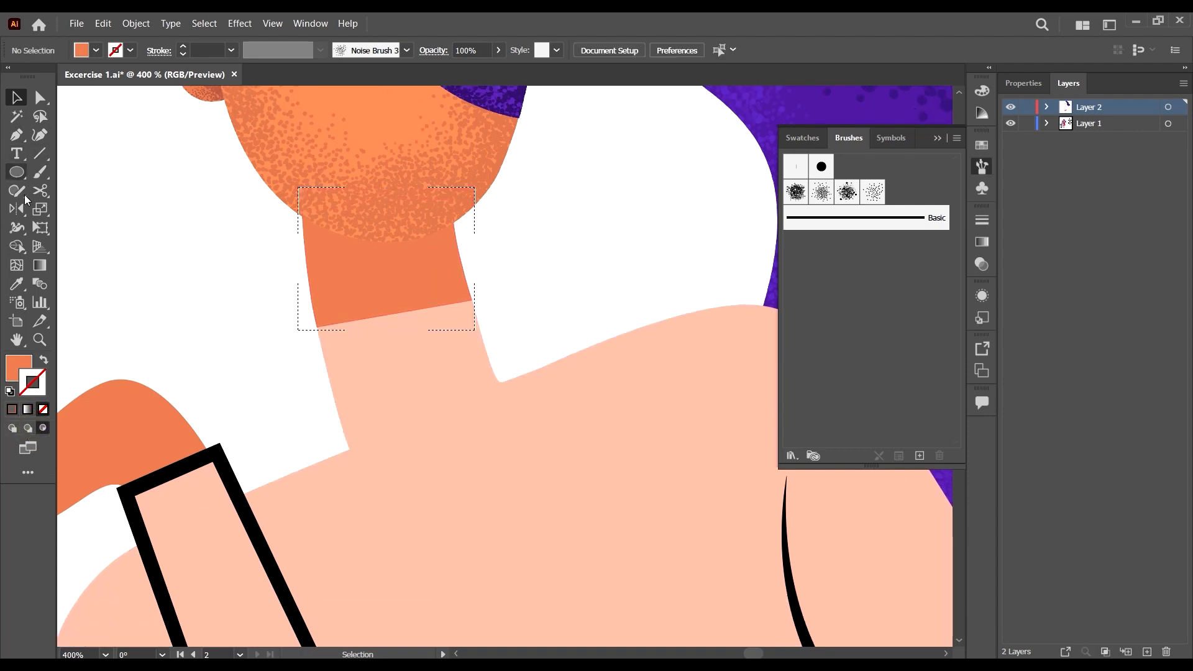
# Set the Paintbrush to Noise Brush 3 at 0.25 pt, try a stroke inside the neck and undo it.
pyautogui.click(39, 173)
pyautogui.scroll(1, 333, 253)
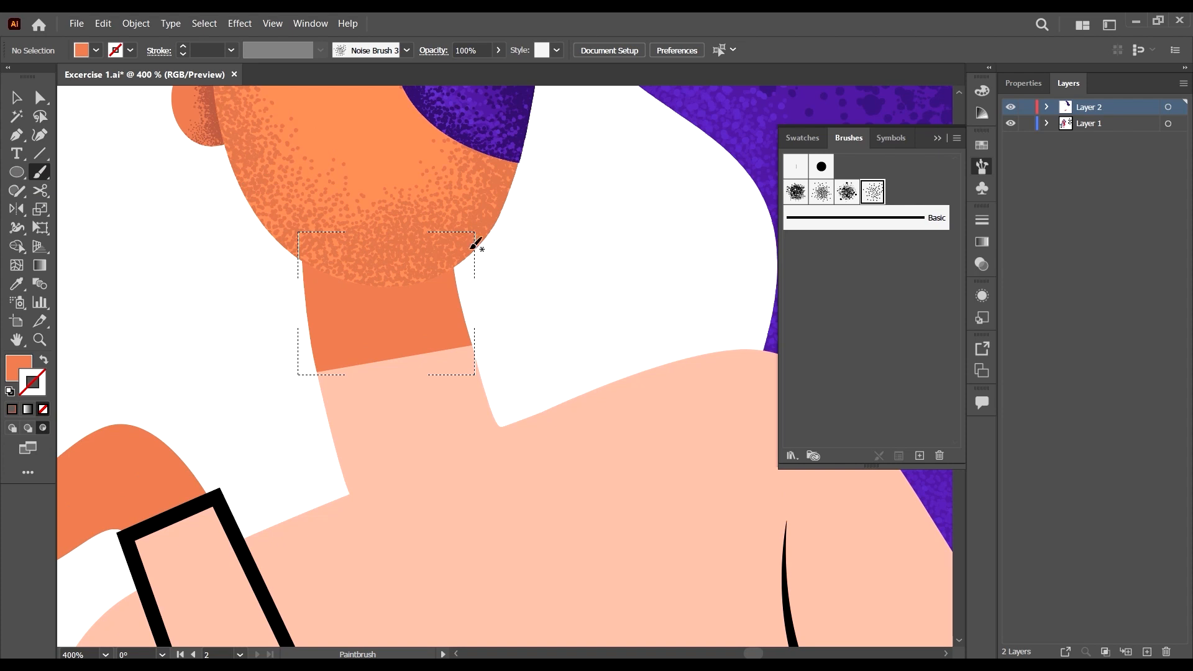
pyautogui.scroll(1, 475, 244)
pyautogui.click(870, 196)
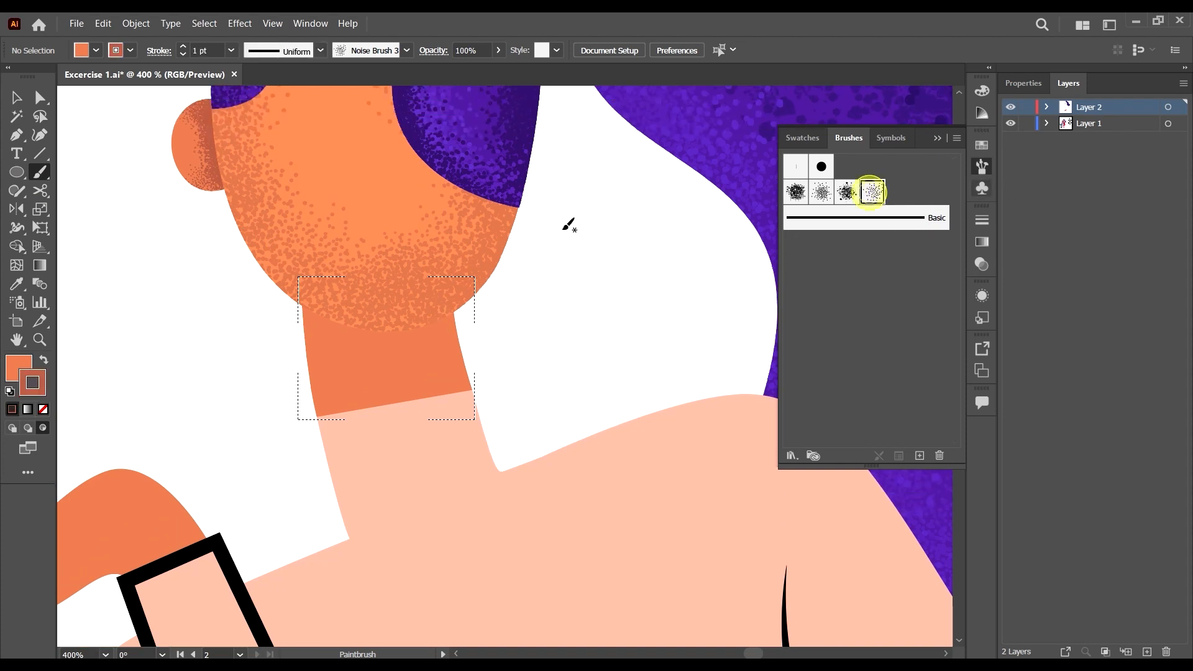
pyautogui.click(231, 51)
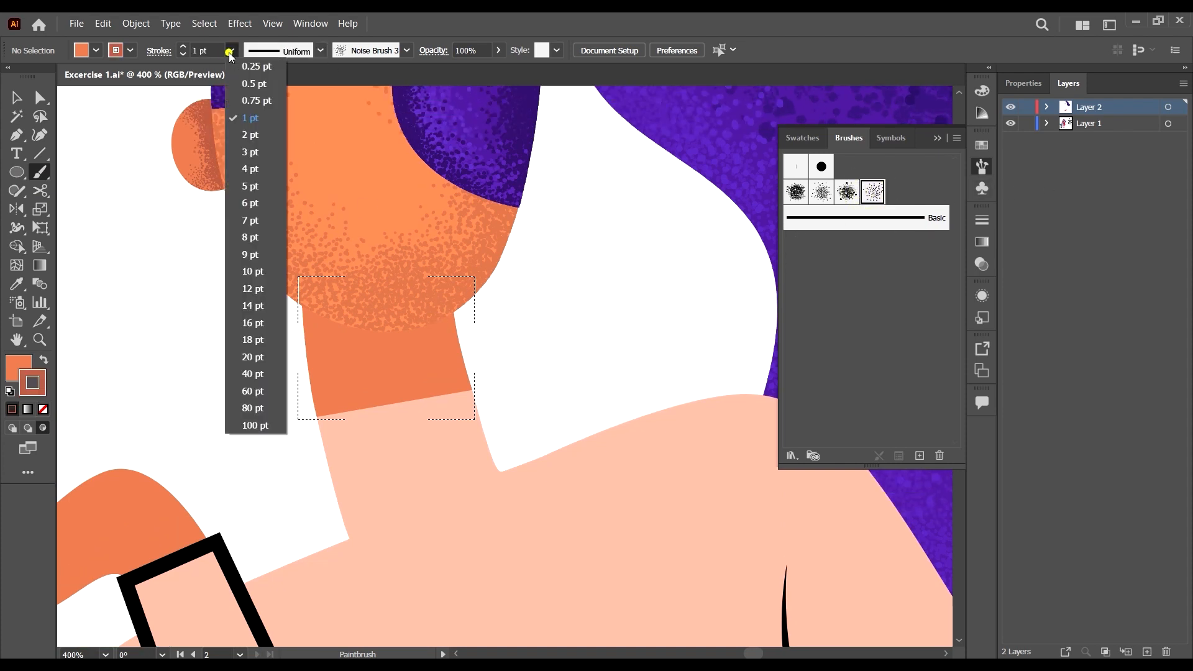
pyautogui.click(264, 67)
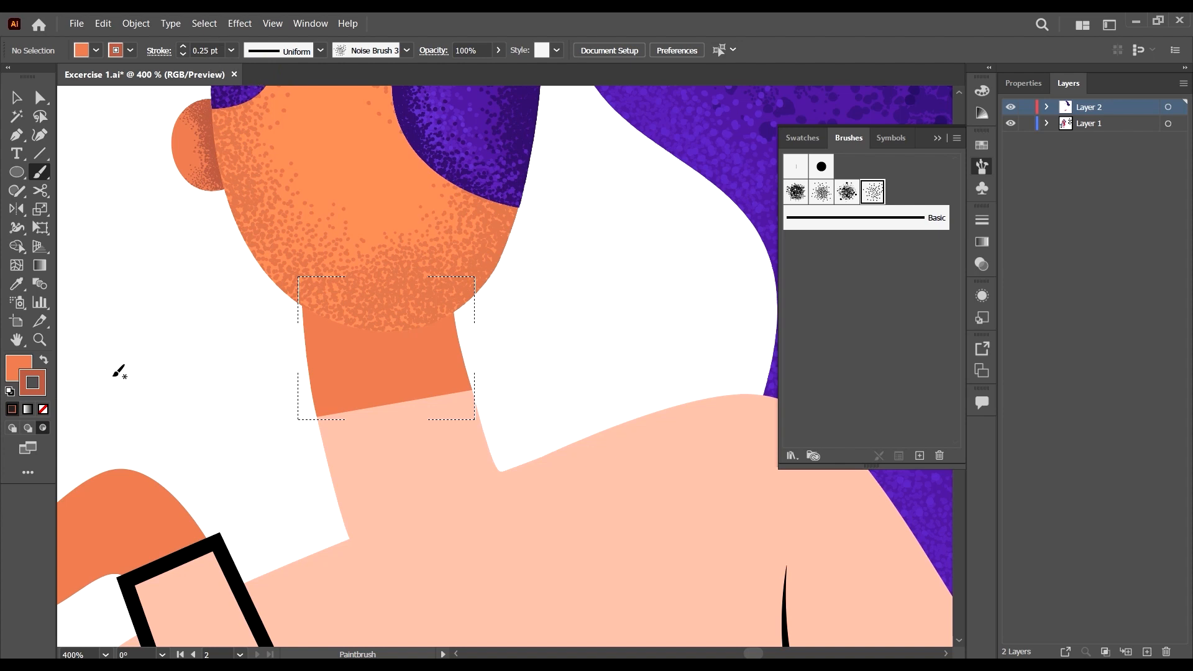
pyautogui.moveTo(445, 367); pyautogui.dragTo(416, 353)
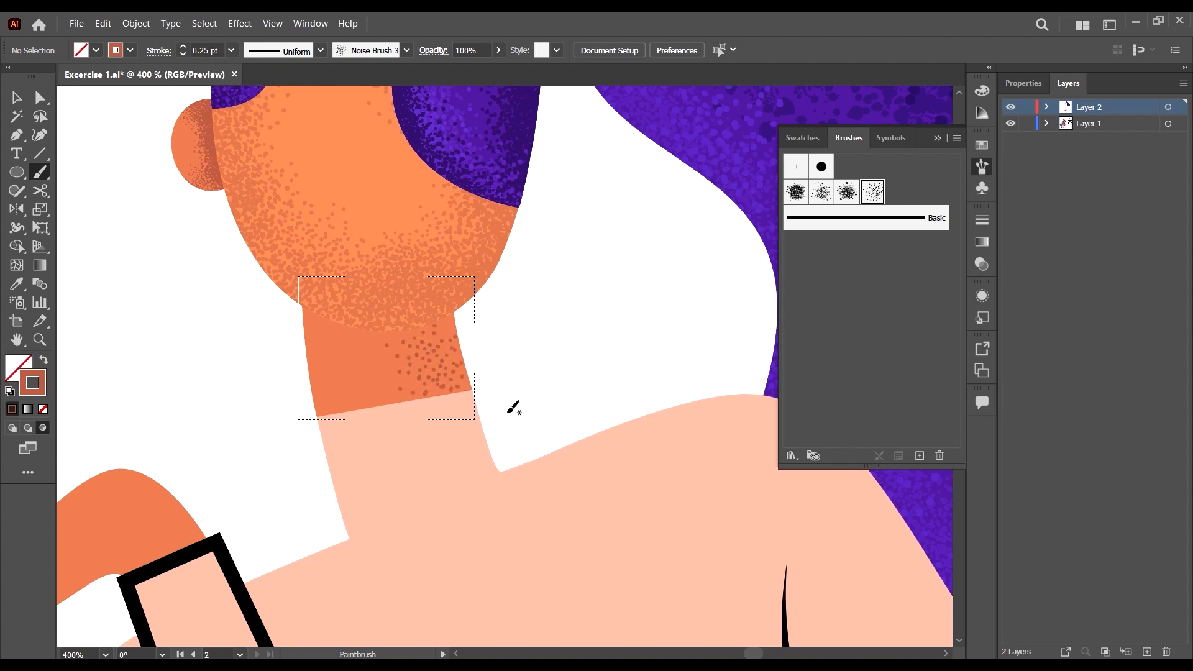
pyautogui.hotkey('ctrl', 'z')
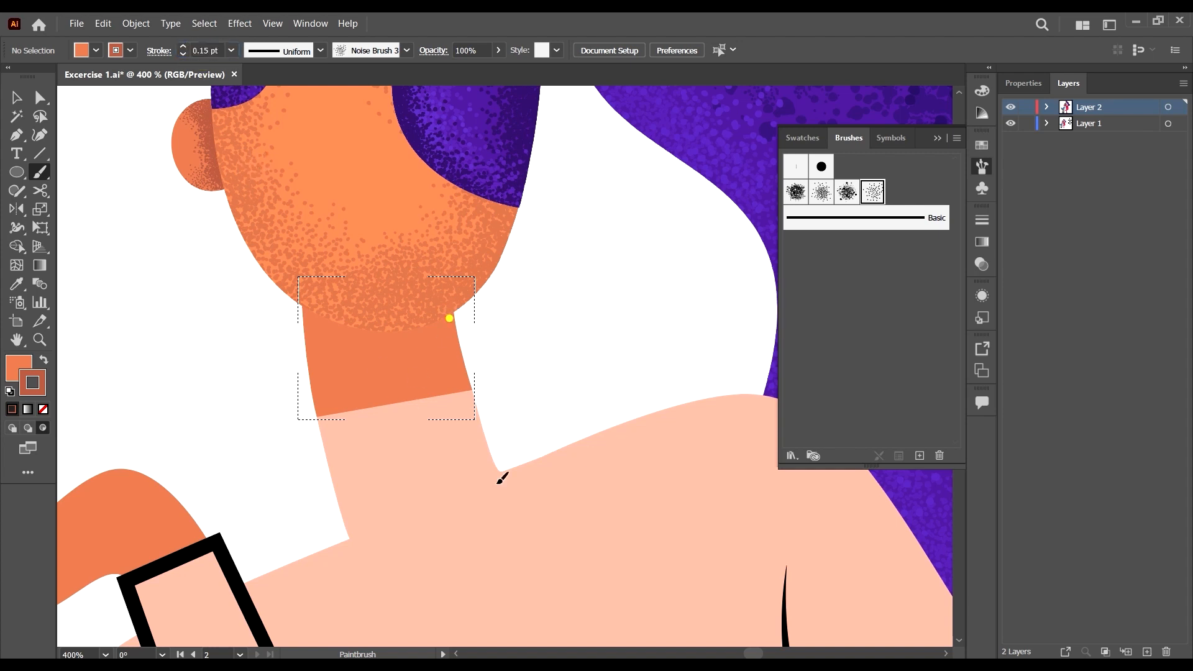
# Paint dark reddish-brown noise at 0.15 pt along the neck's hair-side edge and under the chin.
pyautogui.moveTo(450, 318)
pyautogui.mouseDown()
pyautogui.moveTo(470, 416)
pyautogui.moveTo(454, 326)
pyautogui.moveTo(466, 368)
pyautogui.mouseUp()
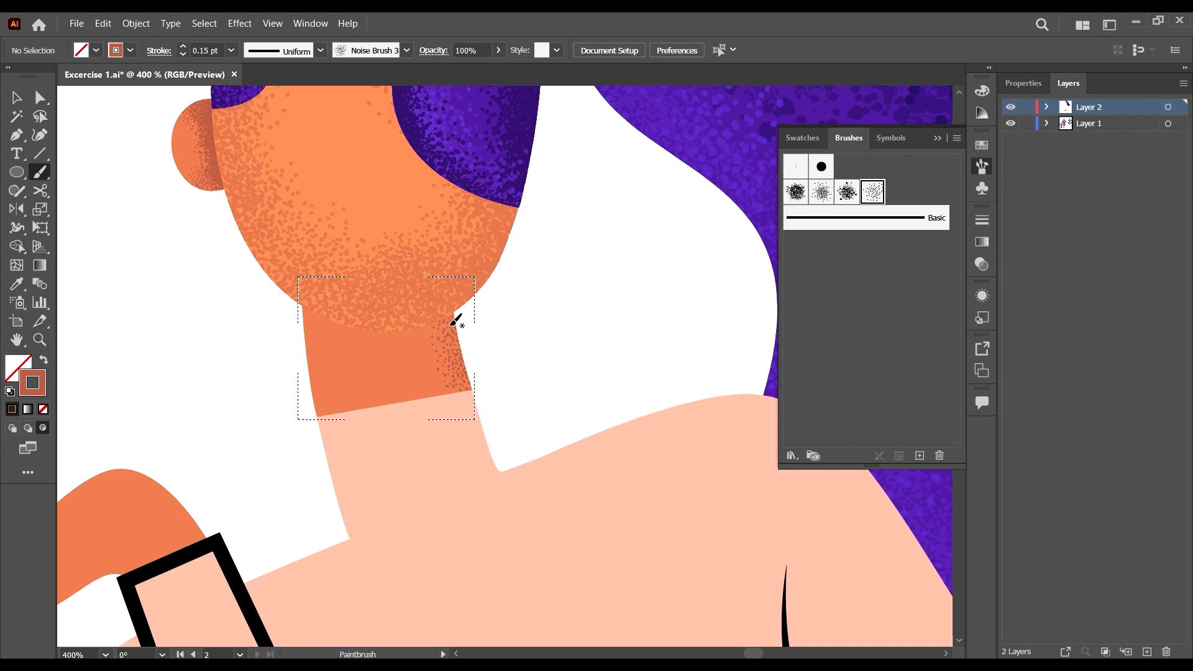
pyautogui.moveTo(440, 325)
pyautogui.mouseDown()
pyautogui.moveTo(415, 321)
pyautogui.moveTo(343, 272)
pyautogui.mouseUp()
pyautogui.moveTo(434, 331); pyautogui.dragTo(324, 300)
pyautogui.moveTo(411, 336)
pyautogui.mouseDown()
pyautogui.moveTo(315, 308)
pyautogui.moveTo(349, 326)
pyautogui.moveTo(304, 319)
pyautogui.moveTo(289, 303)
pyautogui.moveTo(348, 331)
pyautogui.moveTo(272, 303)
pyautogui.moveTo(417, 337)
pyautogui.moveTo(297, 314)
pyautogui.moveTo(390, 333)
pyautogui.moveTo(446, 363)
pyautogui.moveTo(345, 334)
pyautogui.moveTo(446, 355)
pyautogui.moveTo(379, 335)
pyautogui.moveTo(460, 343)
pyautogui.moveTo(352, 331)
pyautogui.moveTo(468, 325)
pyautogui.moveTo(349, 332)
pyautogui.moveTo(448, 327)
pyautogui.moveTo(436, 321)
pyautogui.moveTo(476, 307)
pyautogui.moveTo(425, 323)
pyautogui.moveTo(494, 307)
pyautogui.moveTo(368, 321)
pyautogui.moveTo(449, 337)
pyautogui.mouseUp()
pyautogui.moveTo(304, 308); pyautogui.dragTo(301, 309)
pyautogui.moveTo(383, 318)
pyautogui.mouseDown()
pyautogui.moveTo(445, 331)
pyautogui.moveTo(465, 384)
pyautogui.mouseUp()
pyautogui.moveTo(411, 343); pyautogui.dragTo(434, 366)
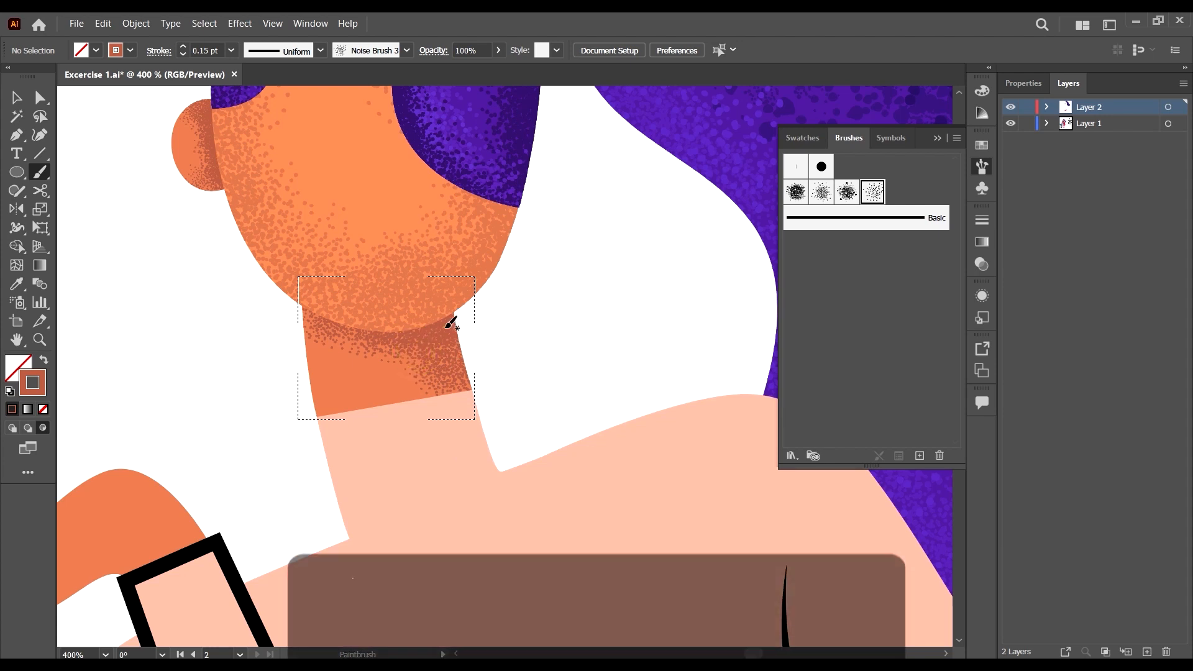
# Build up denser dark noise beneath the jawline and down the hair-side edge of the neck.
pyautogui.moveTo(447, 323); pyautogui.dragTo(444, 321)
pyautogui.moveTo(306, 304)
pyautogui.mouseDown()
pyautogui.moveTo(325, 314)
pyautogui.moveTo(294, 300)
pyautogui.moveTo(306, 299)
pyautogui.mouseUp()
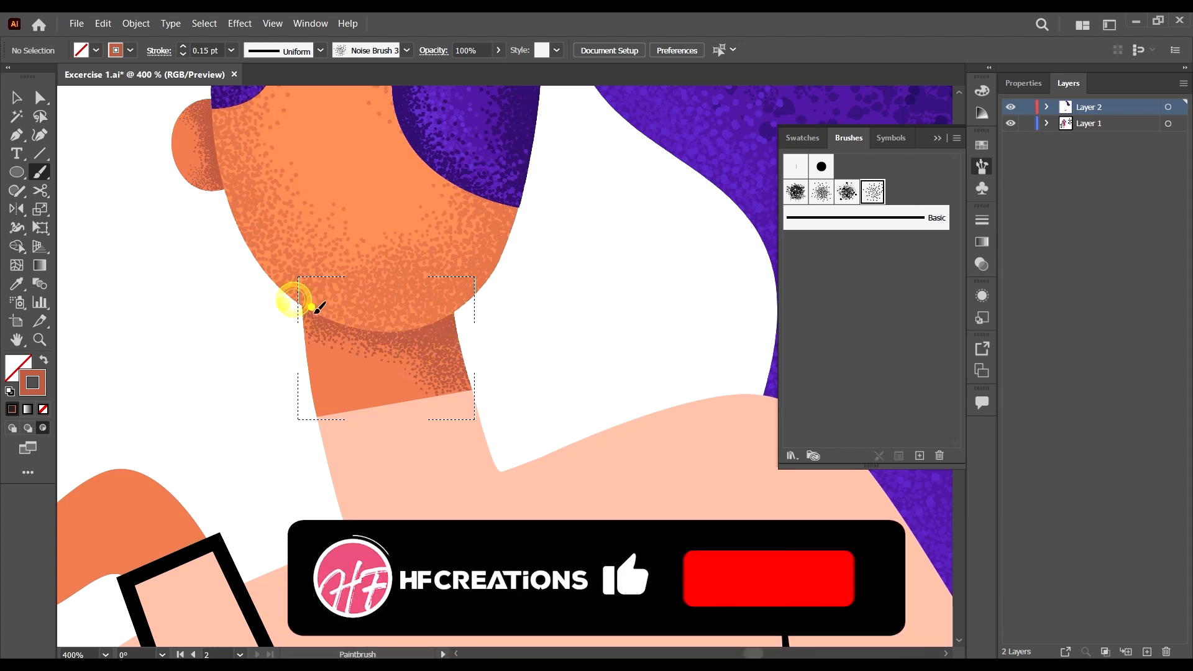
pyautogui.moveTo(418, 319)
pyautogui.mouseDown()
pyautogui.moveTo(542, 336)
pyautogui.moveTo(456, 320)
pyautogui.moveTo(309, 335)
pyautogui.mouseUp()
pyautogui.moveTo(378, 336); pyautogui.dragTo(338, 336)
pyautogui.moveTo(321, 333); pyautogui.dragTo(263, 341)
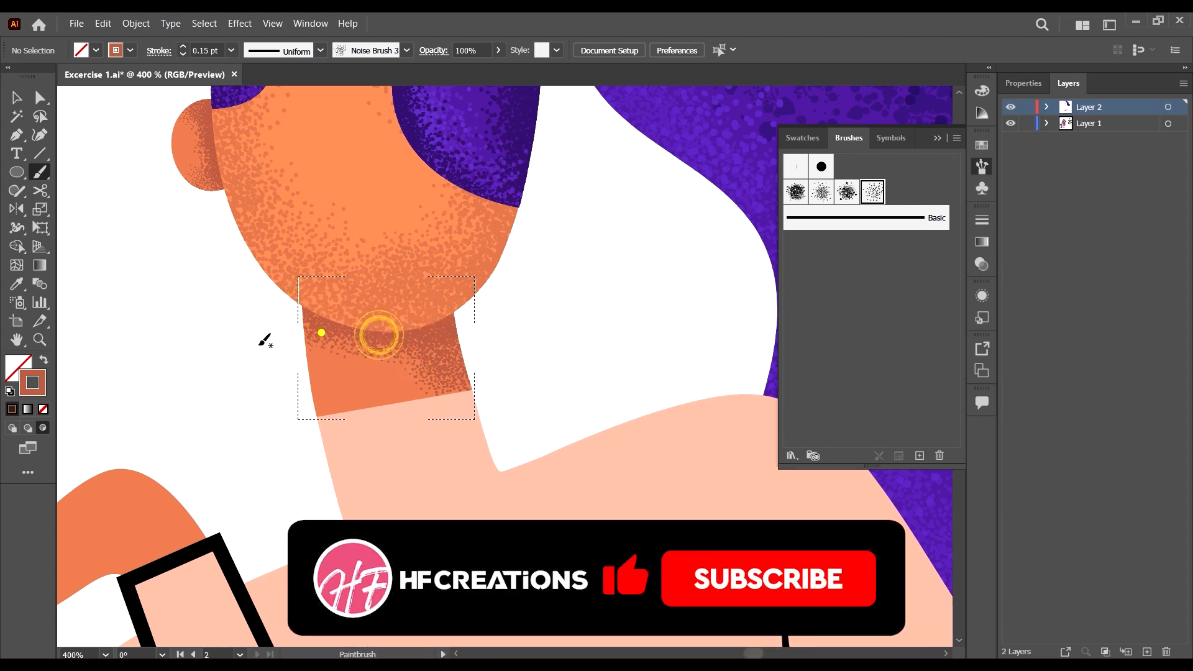
pyautogui.moveTo(371, 330)
pyautogui.mouseDown()
pyautogui.moveTo(298, 290)
pyautogui.moveTo(459, 331)
pyautogui.moveTo(329, 326)
pyautogui.moveTo(271, 339)
pyautogui.moveTo(359, 350)
pyautogui.moveTo(381, 334)
pyautogui.moveTo(517, 339)
pyautogui.mouseUp()
pyautogui.moveTo(444, 346); pyautogui.dragTo(488, 385)
pyautogui.moveTo(433, 319)
pyautogui.mouseDown()
pyautogui.moveTo(431, 298)
pyautogui.moveTo(456, 359)
pyautogui.moveTo(506, 420)
pyautogui.mouseUp()
pyautogui.moveTo(479, 332)
pyautogui.mouseDown()
pyautogui.moveTo(415, 336)
pyautogui.moveTo(493, 312)
pyautogui.mouseUp()
pyautogui.scroll(-3, 492, 311)
pyautogui.scroll(2, 464, 302)
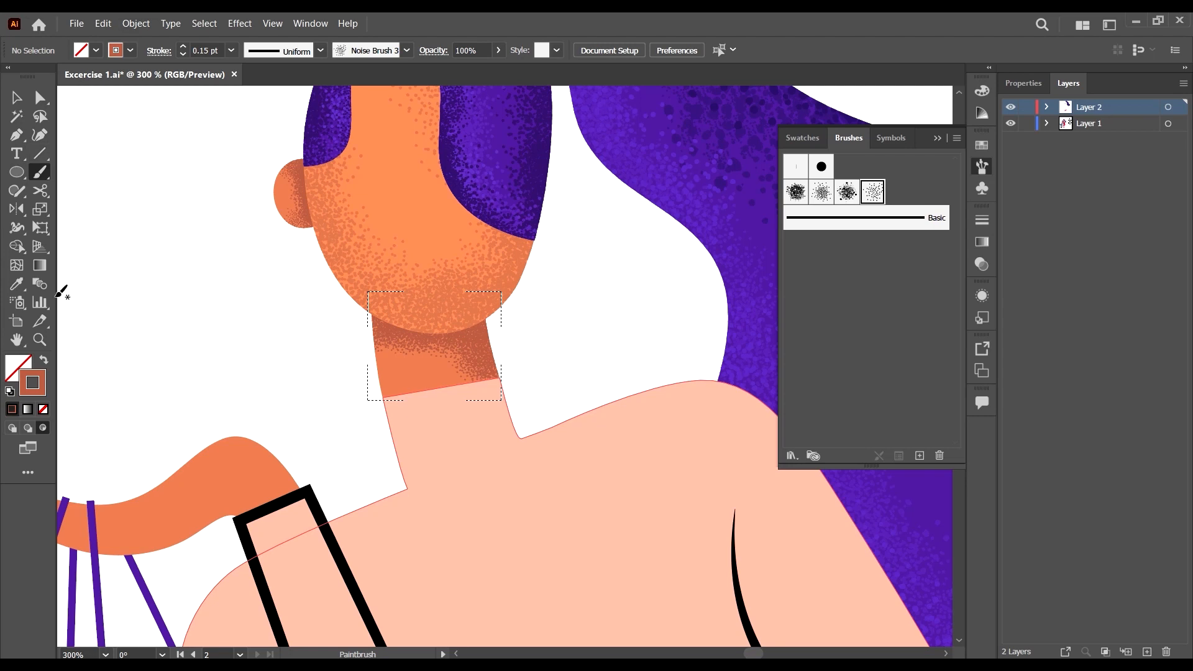
# Sample the neck's orange and change it to the lighter EA7D5C.
pyautogui.click(17, 284)
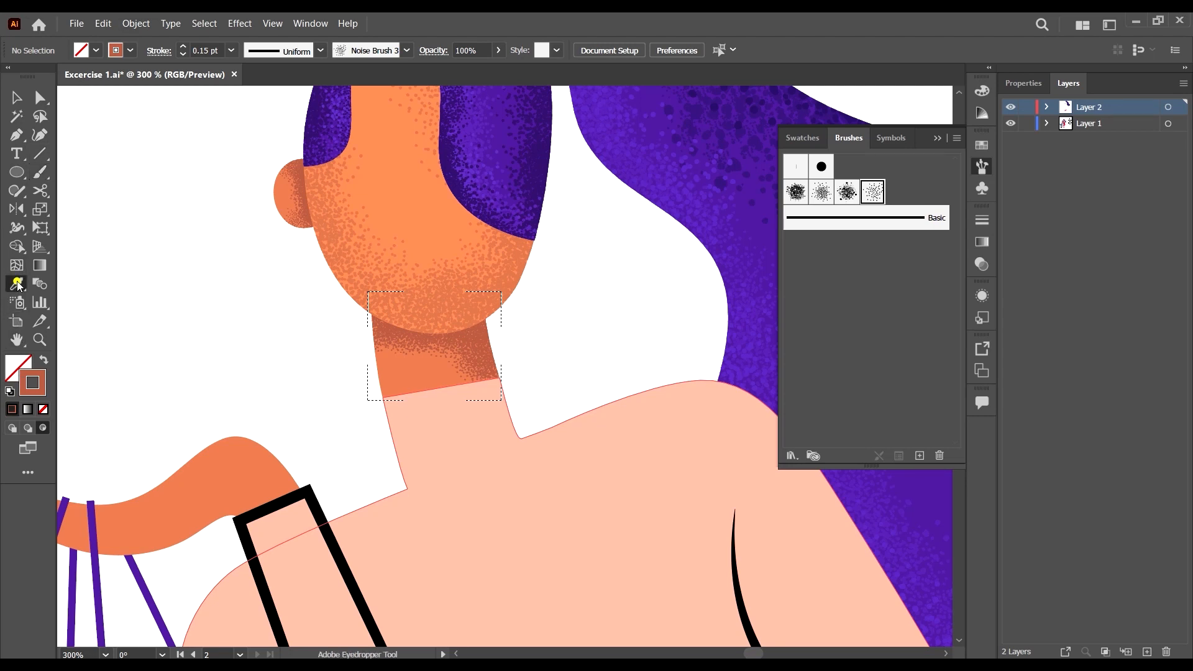
pyautogui.click(413, 375)
pyautogui.doubleClick(18, 367)
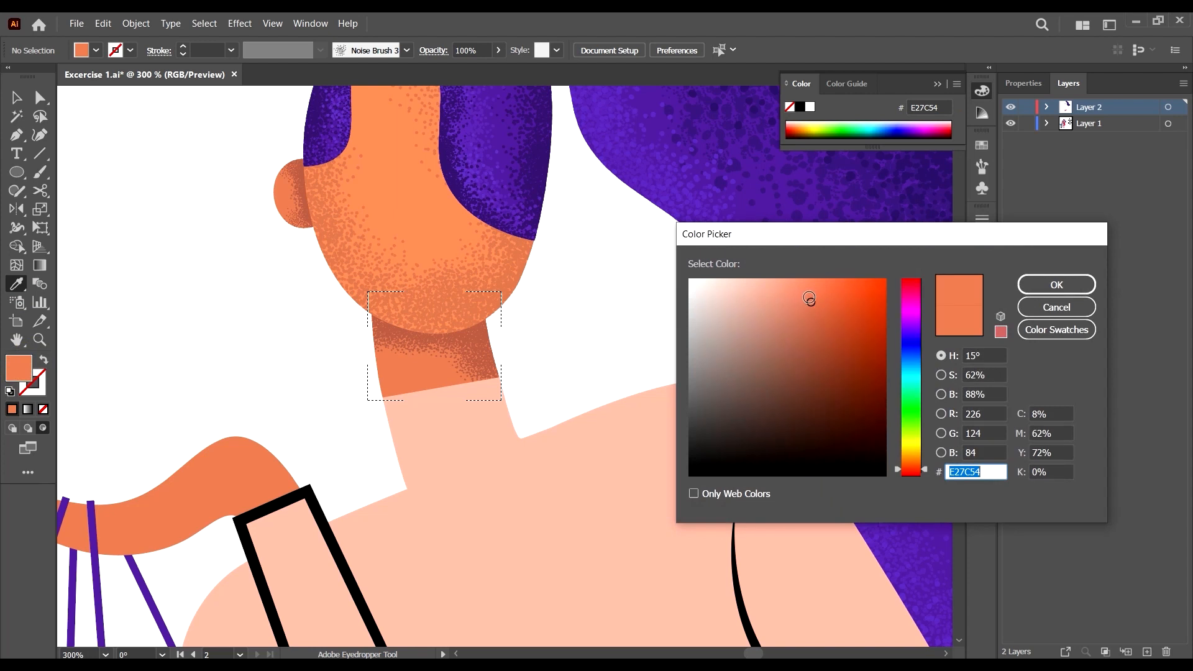
pyautogui.click(808, 293)
pyautogui.click(1069, 283)
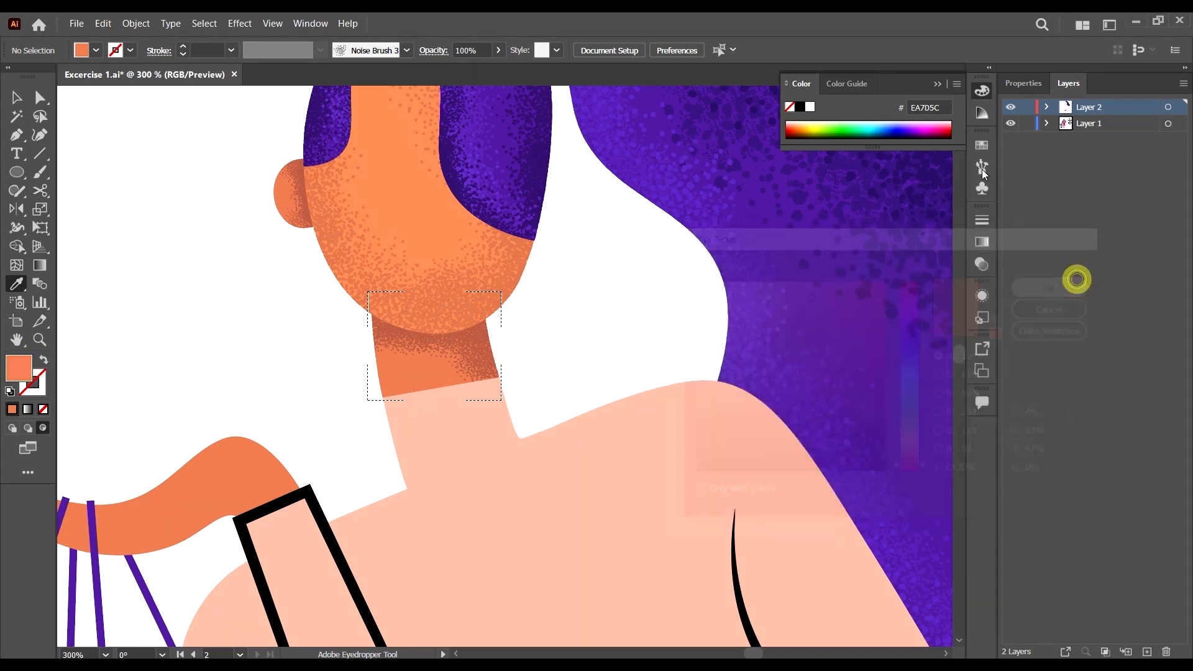
# Apply Noise Brush 3 with the lighter orange and set the stroke weight to 0.15 pt.
pyautogui.click(979, 169)
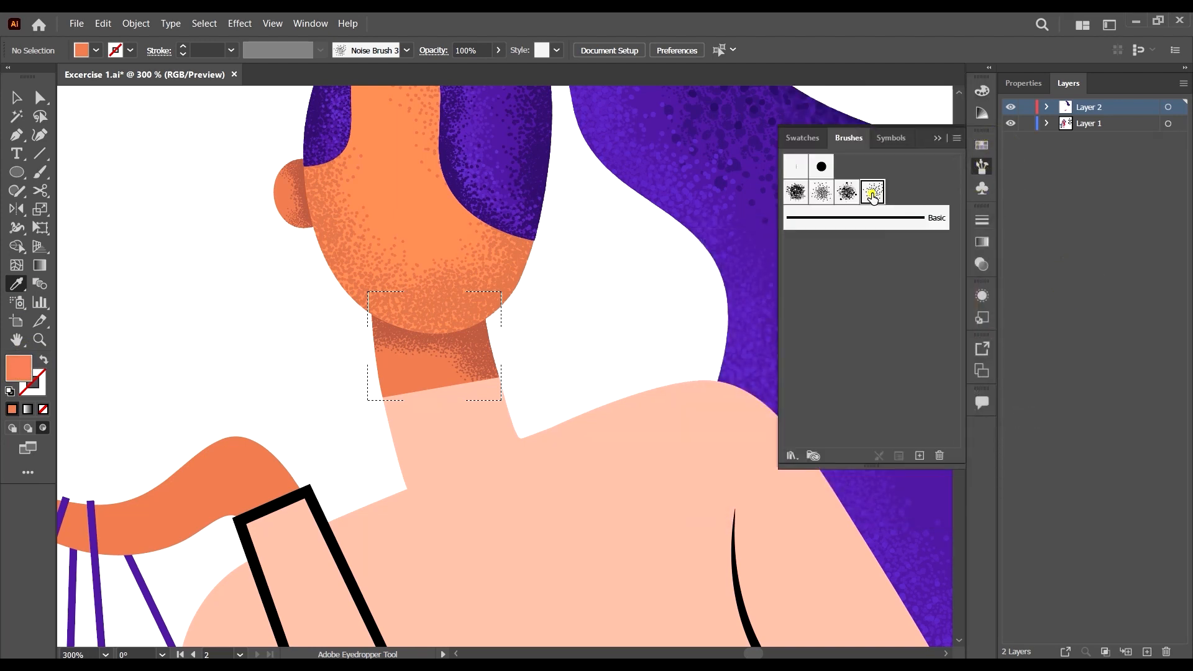
pyautogui.click(873, 193)
pyautogui.click(231, 50)
pyautogui.click(246, 79)
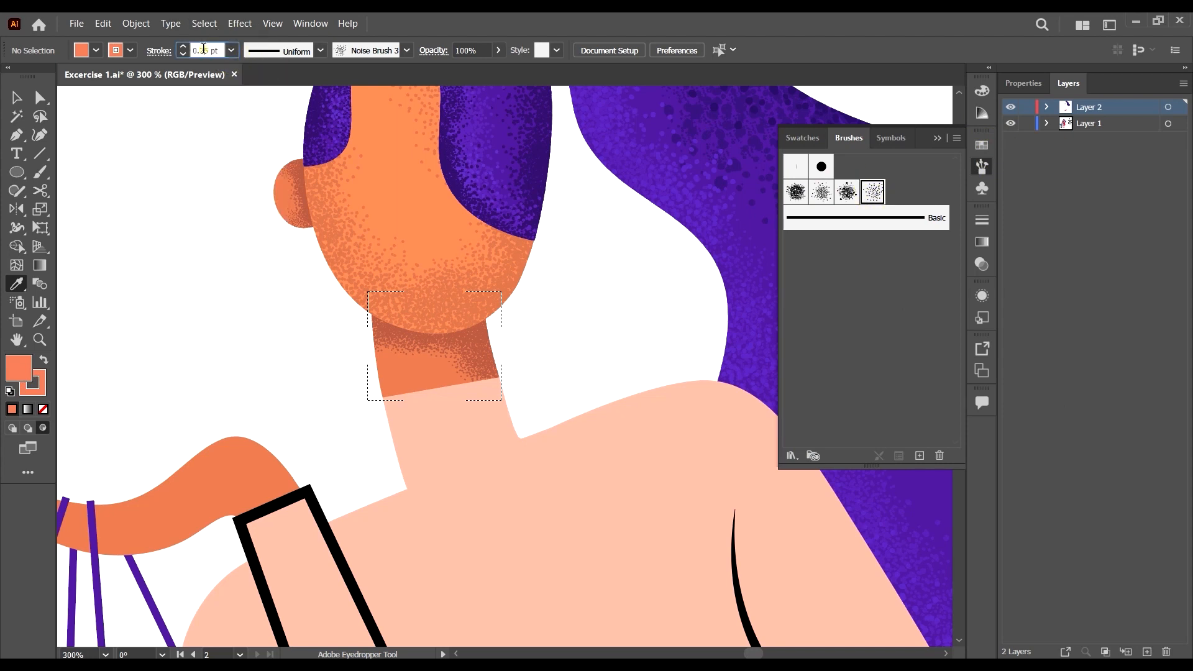
pyautogui.click(203, 49)
pyautogui.press('Return')
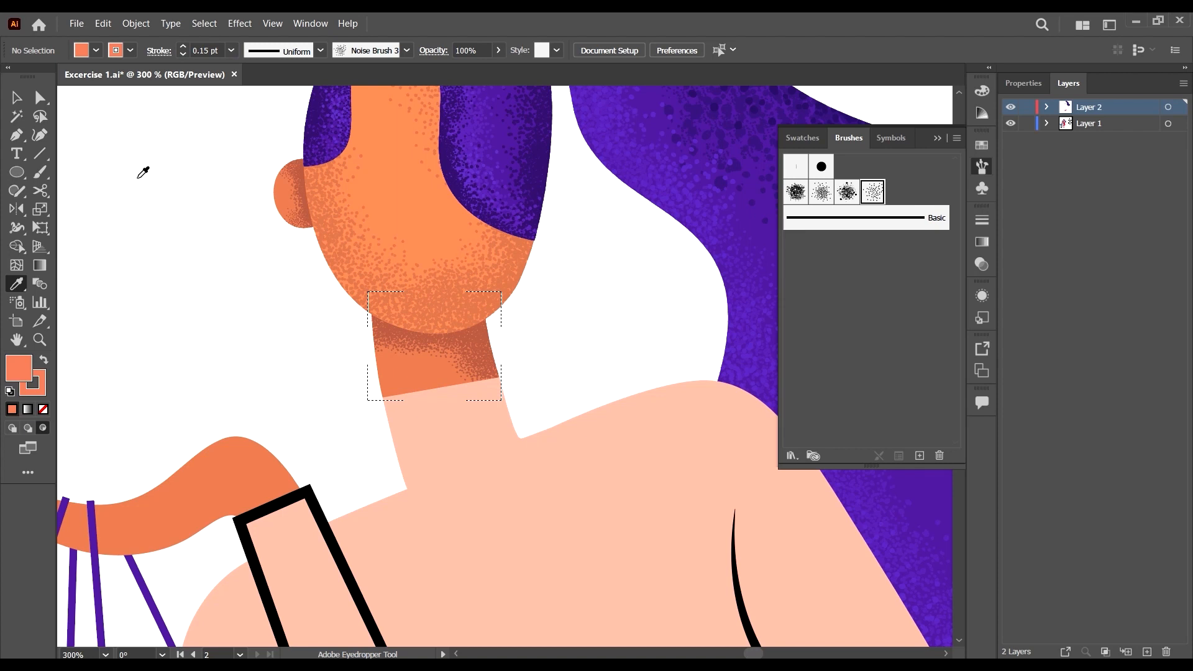
# Paint light EA7D5C noise on the lower neck, on the side opposite the dark shading.
pyautogui.press('b')
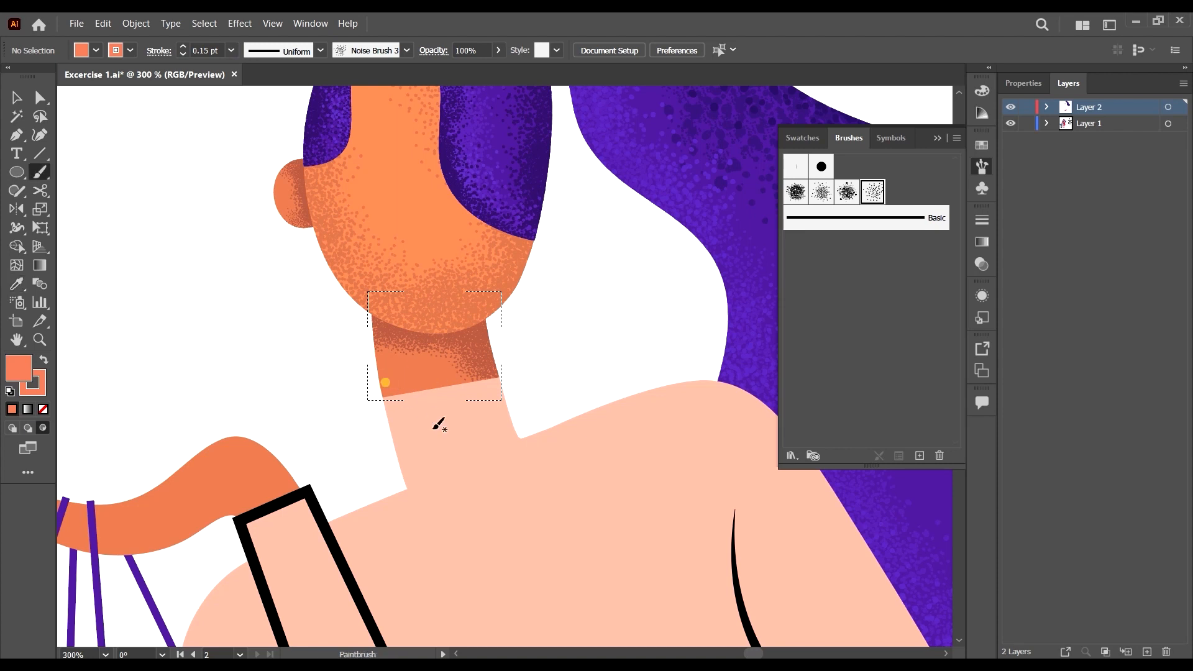
pyautogui.press('/')
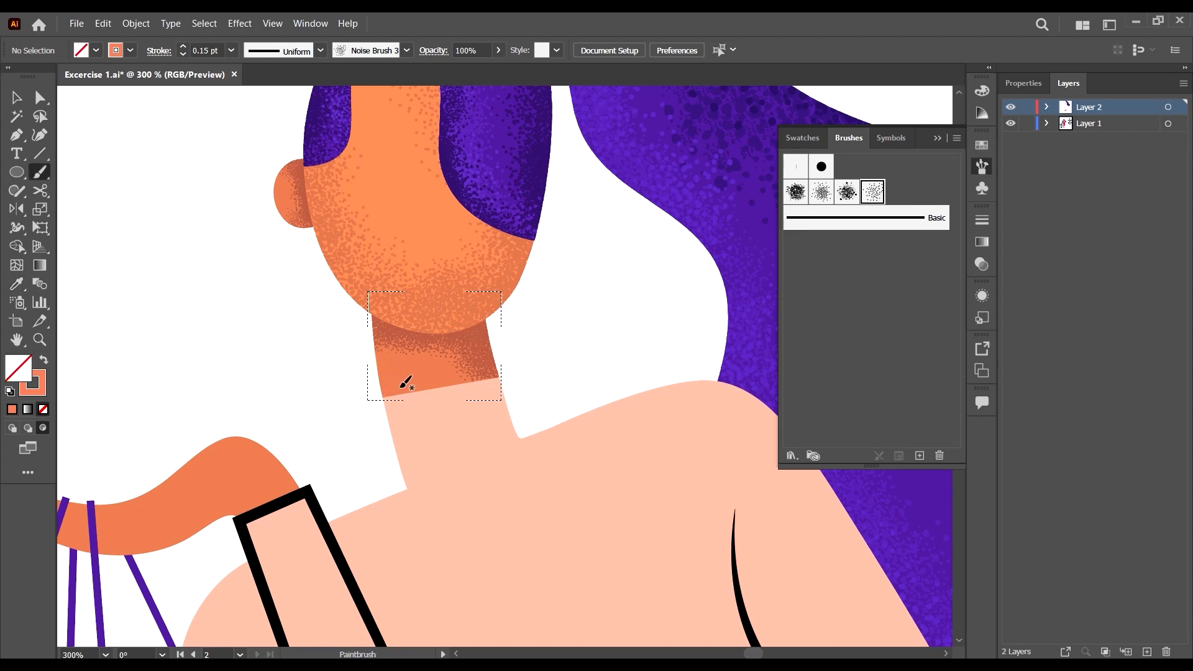
pyautogui.scroll(5, 402, 389)
pyautogui.click(311, 365)
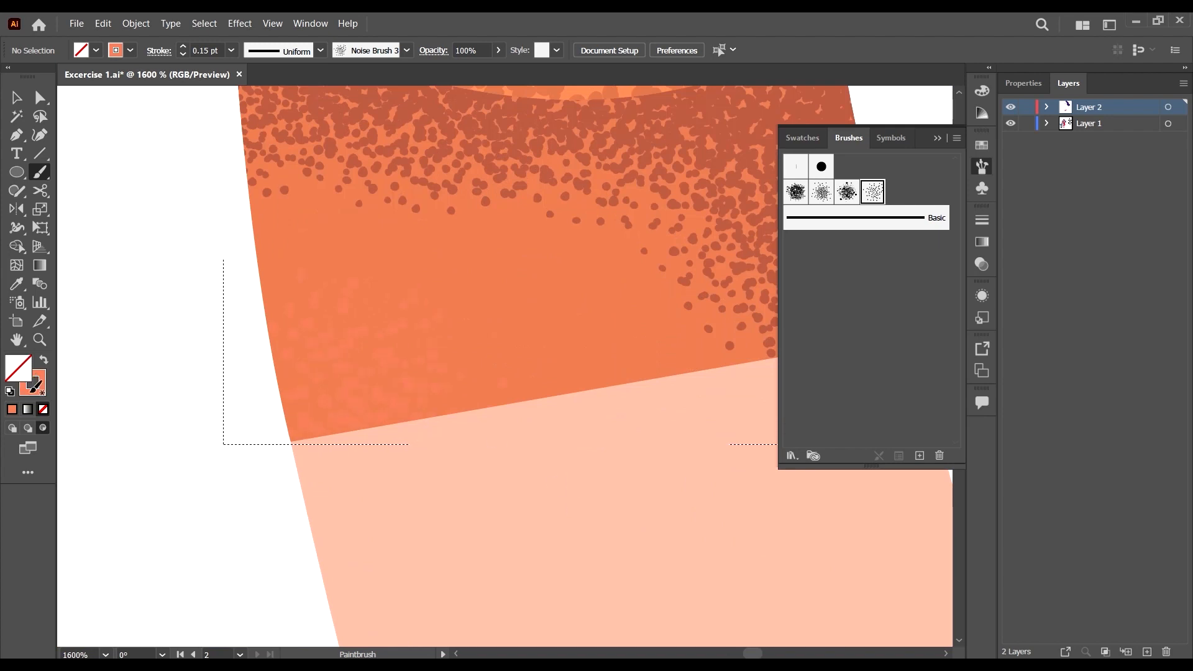
# Change the stroke colour to the pinker ED8A72 and paint noise highlights across the unshaded lower part of the neck.
pyautogui.doubleClick(35, 387)
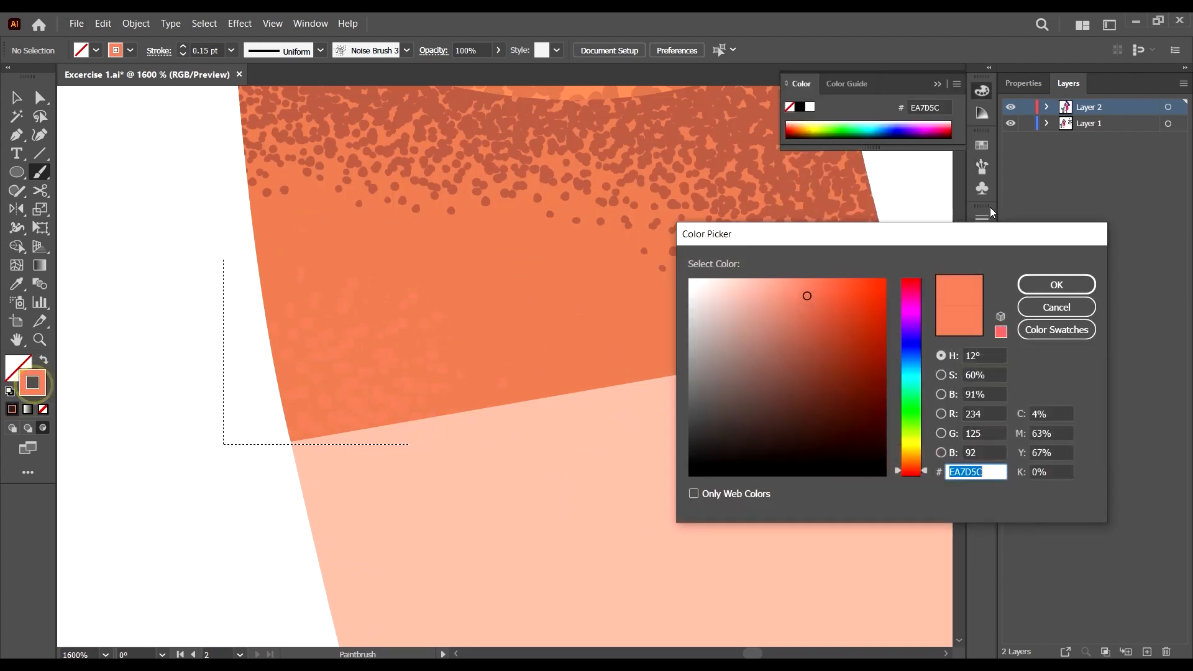
pyautogui.click(797, 293)
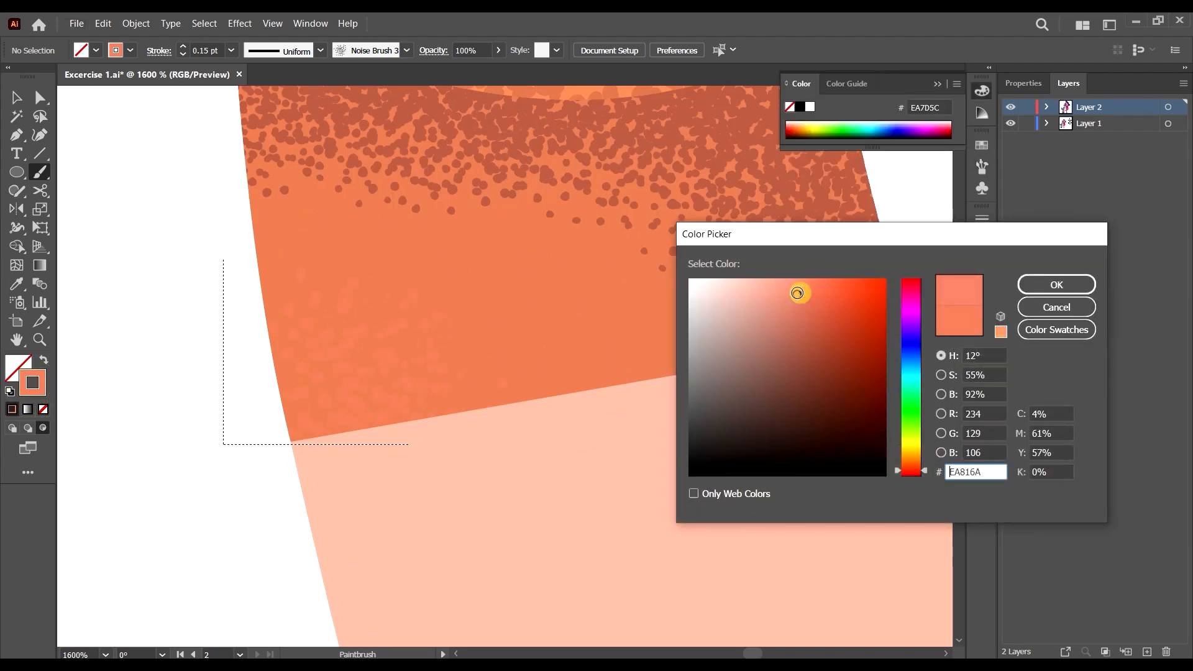
pyautogui.click(792, 291)
pyautogui.click(1057, 284)
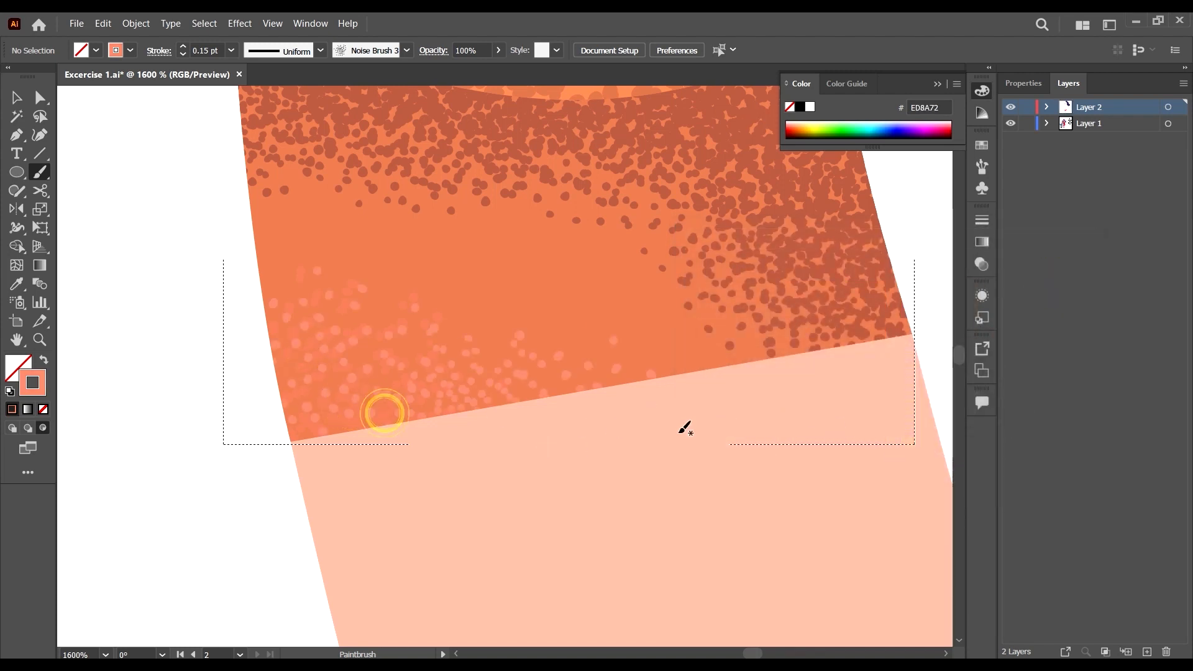
pyautogui.scroll(-4, 671, 428)
pyautogui.moveTo(585, 385); pyautogui.dragTo(738, 419)
pyautogui.moveTo(652, 385)
pyautogui.mouseDown()
pyautogui.moveTo(713, 424)
pyautogui.moveTo(543, 412)
pyautogui.mouseUp()
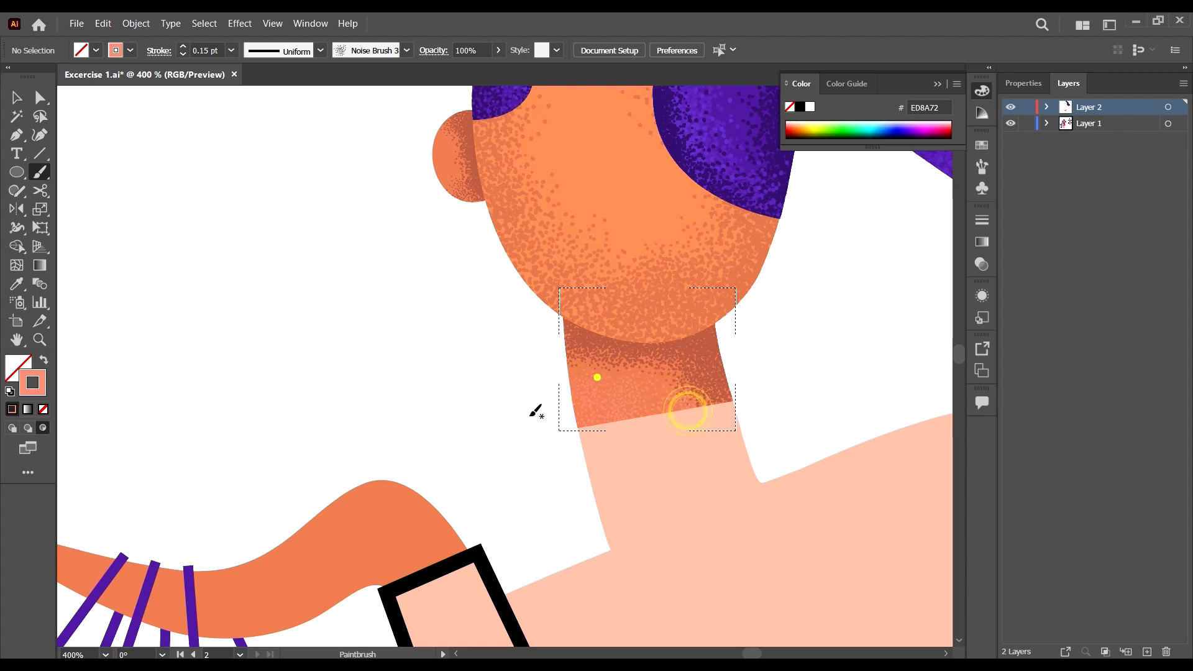
pyautogui.moveTo(596, 378); pyautogui.dragTo(651, 397)
pyautogui.scroll(-2, 310, 472)
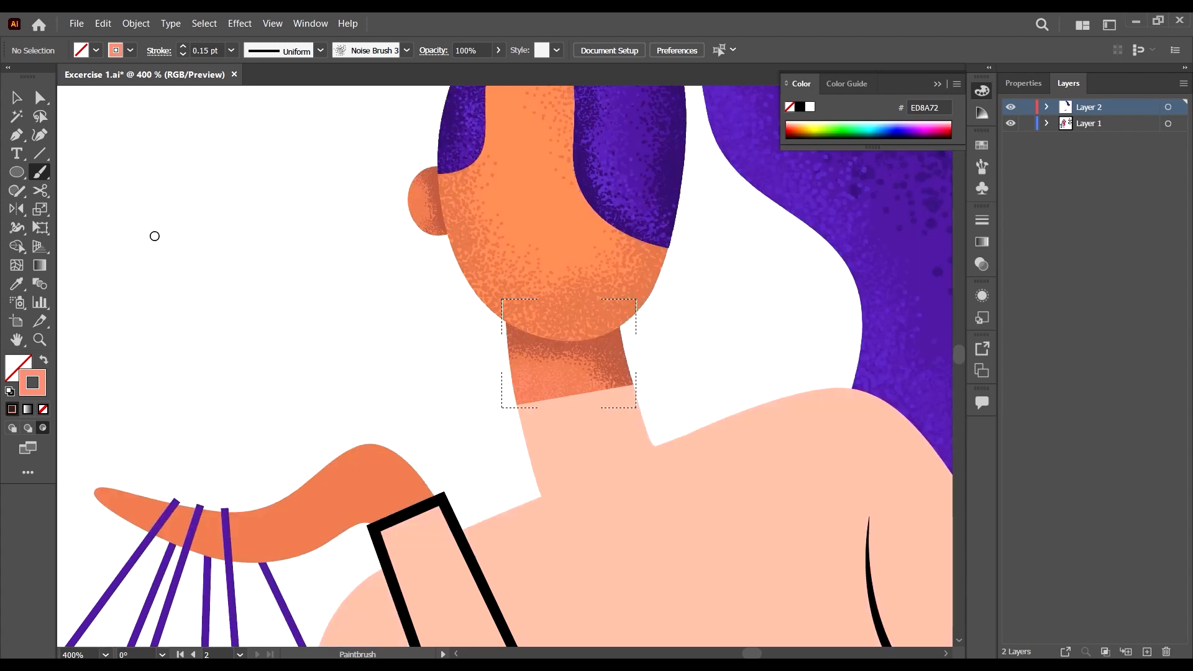
# Leave Draw Inside on the neck and set it up on the peach torso-and-arms shape.
pyautogui.click(10, 97)
pyautogui.scroll(-2, 143, 373)
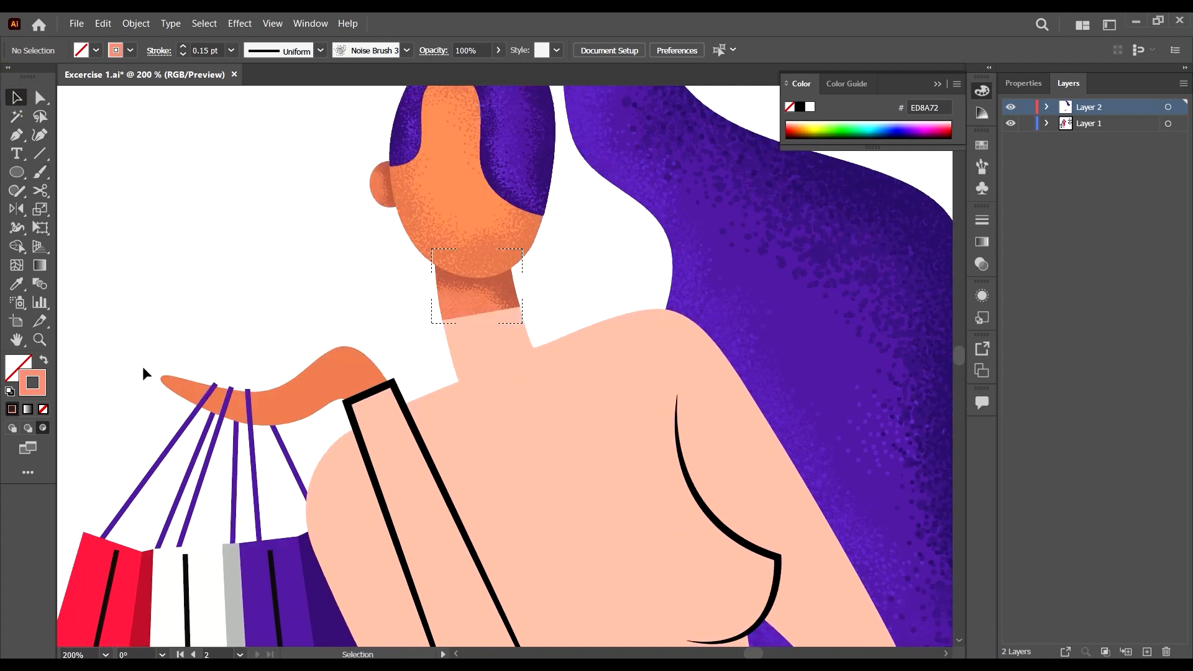
pyautogui.click(13, 429)
pyautogui.scroll(-3, 551, 325)
pyautogui.scroll(-2, 600, 318)
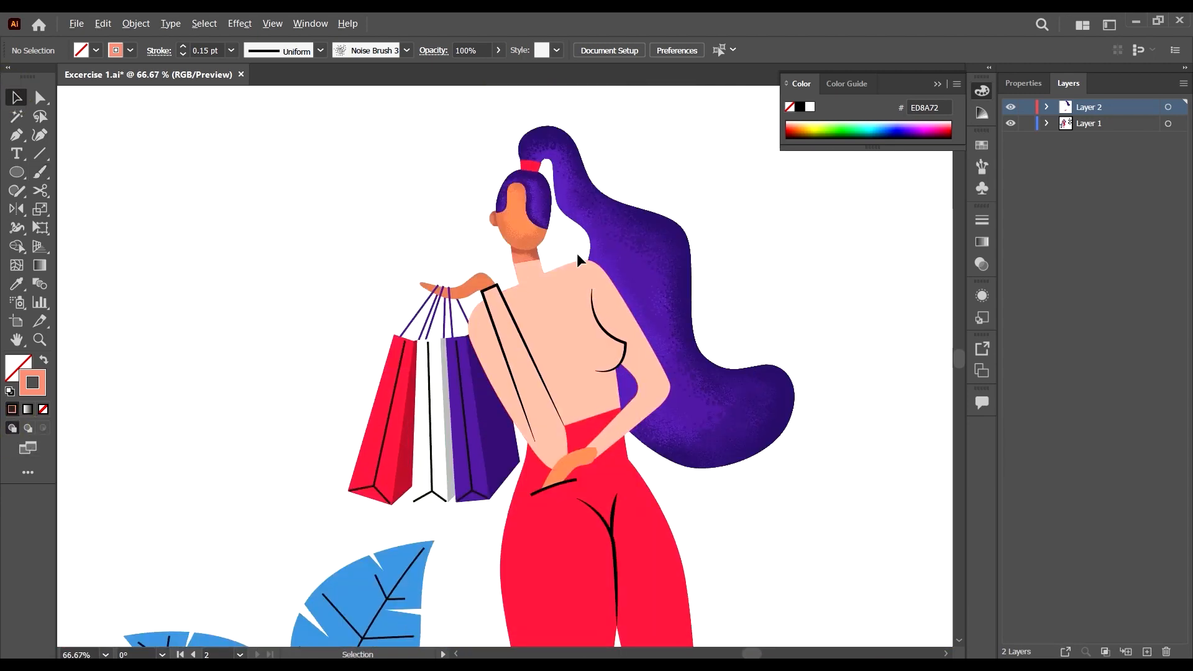
pyautogui.scroll(2, 576, 252)
pyautogui.click(545, 279)
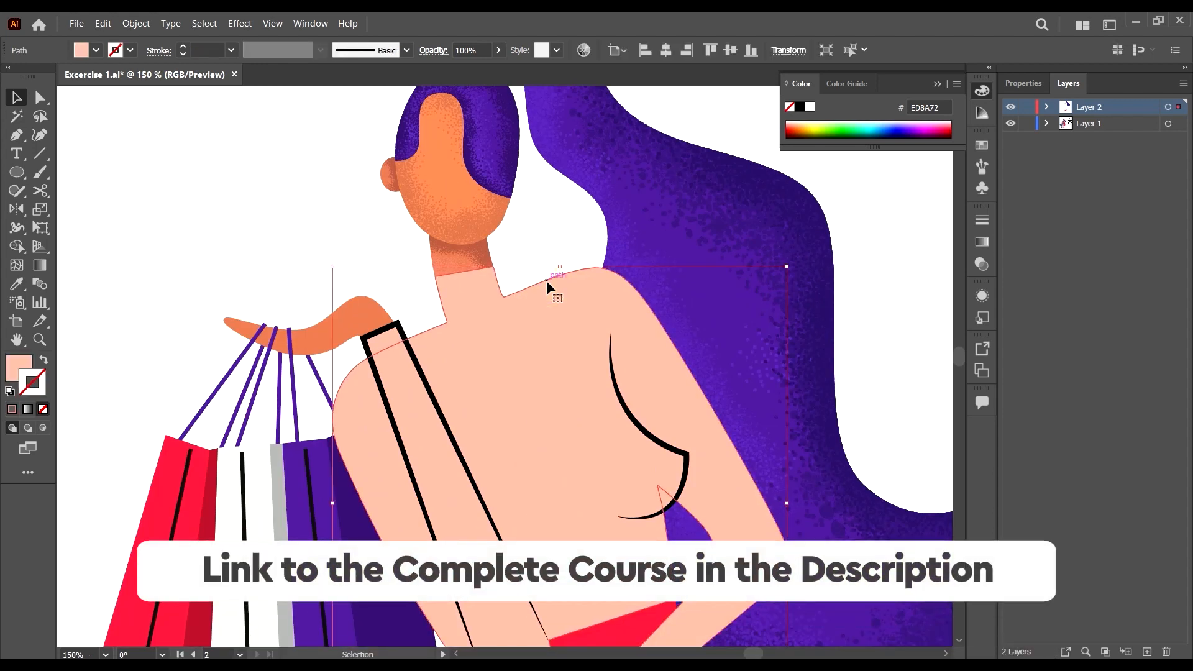
pyautogui.scroll(-1, 534, 331)
pyautogui.scroll(-1, 547, 323)
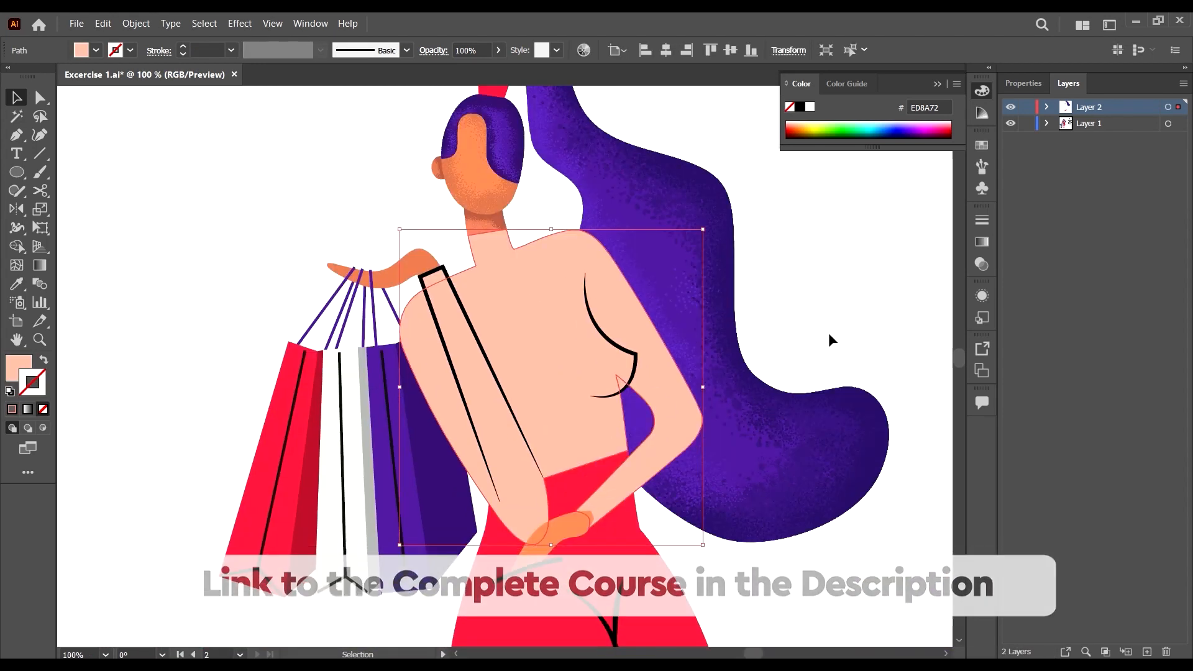
pyautogui.scroll(-2, 483, 323)
pyautogui.scroll(4, 526, 330)
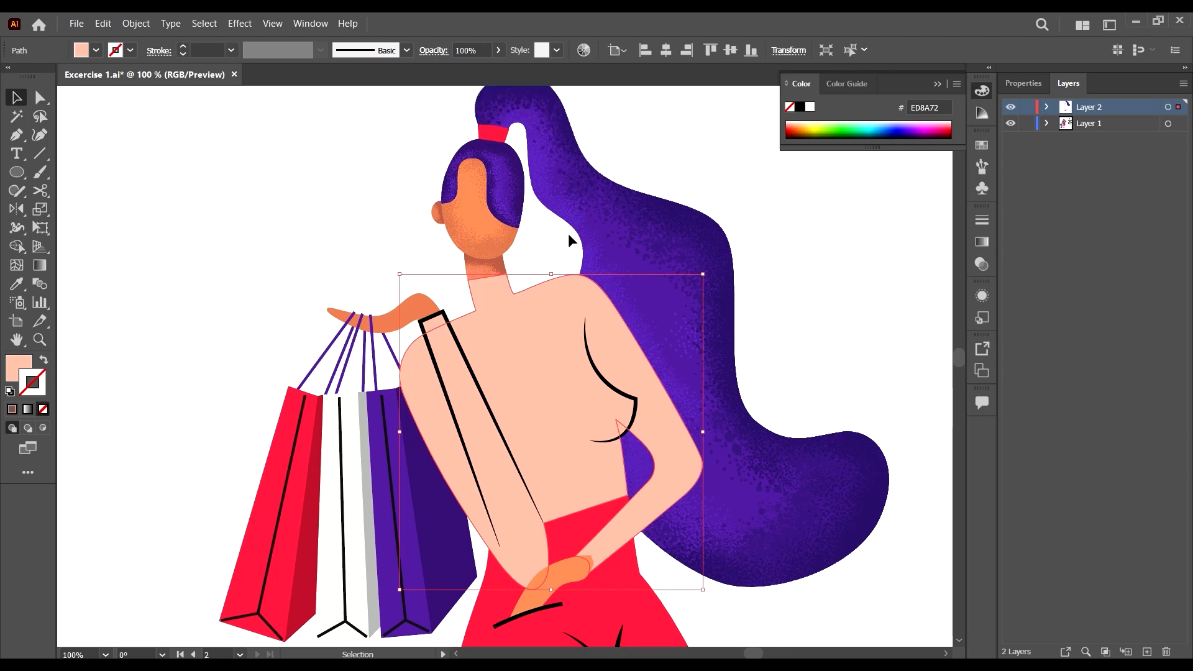
pyautogui.click(43, 429)
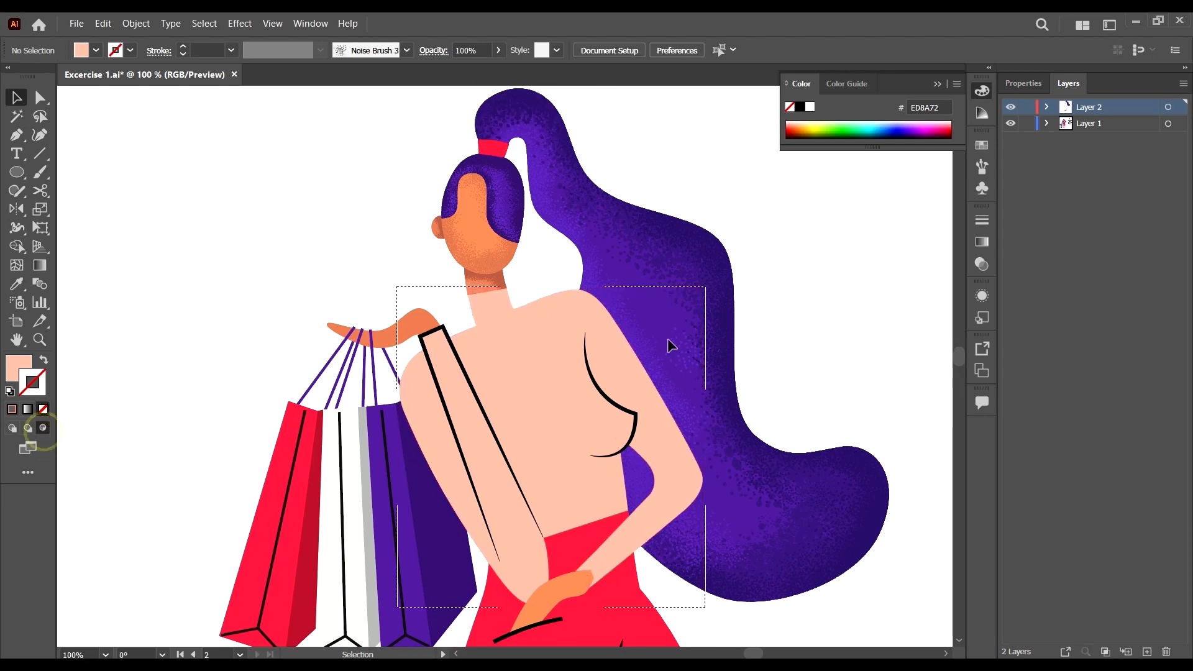
# Set up the Paintbrush with Noise Brush 3 and a 0.25 pt stroke for shading the torso and arms.
pyautogui.scroll(-2, 668, 338)
pyautogui.click(40, 172)
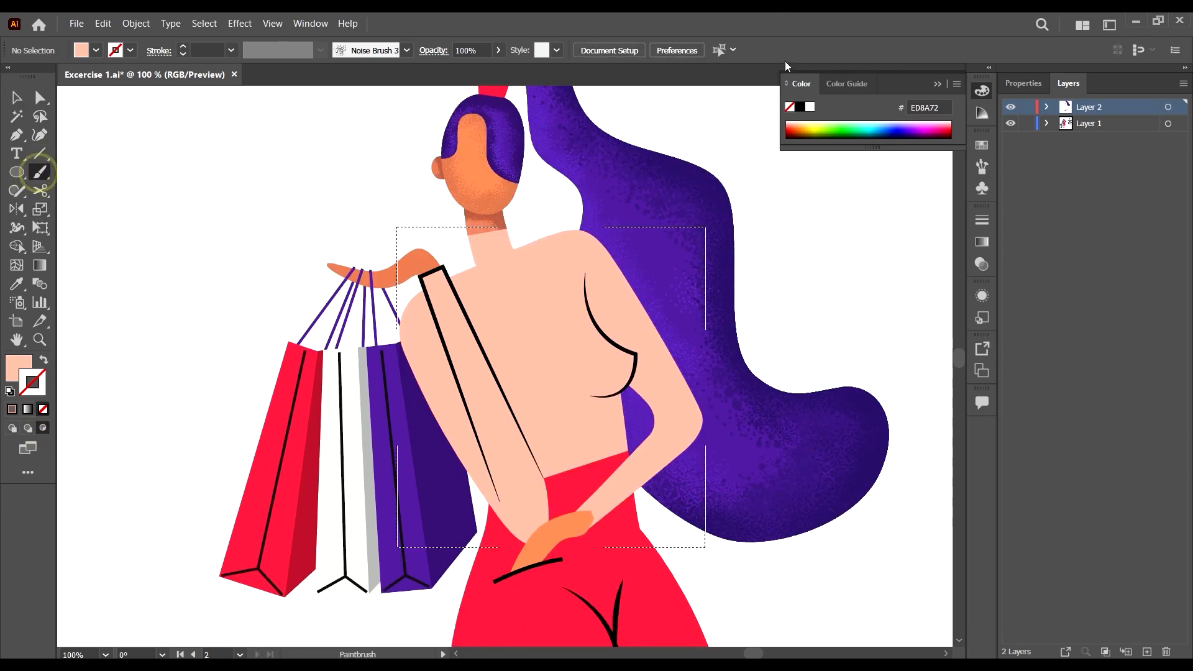
pyautogui.click(984, 167)
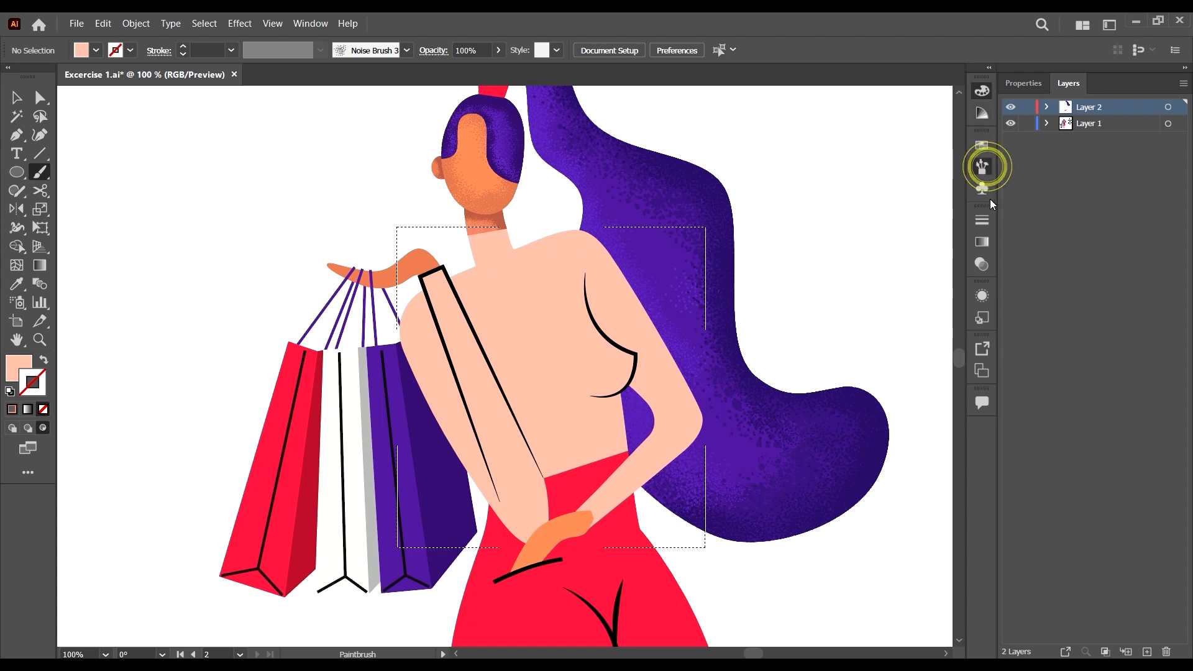
pyautogui.click(872, 192)
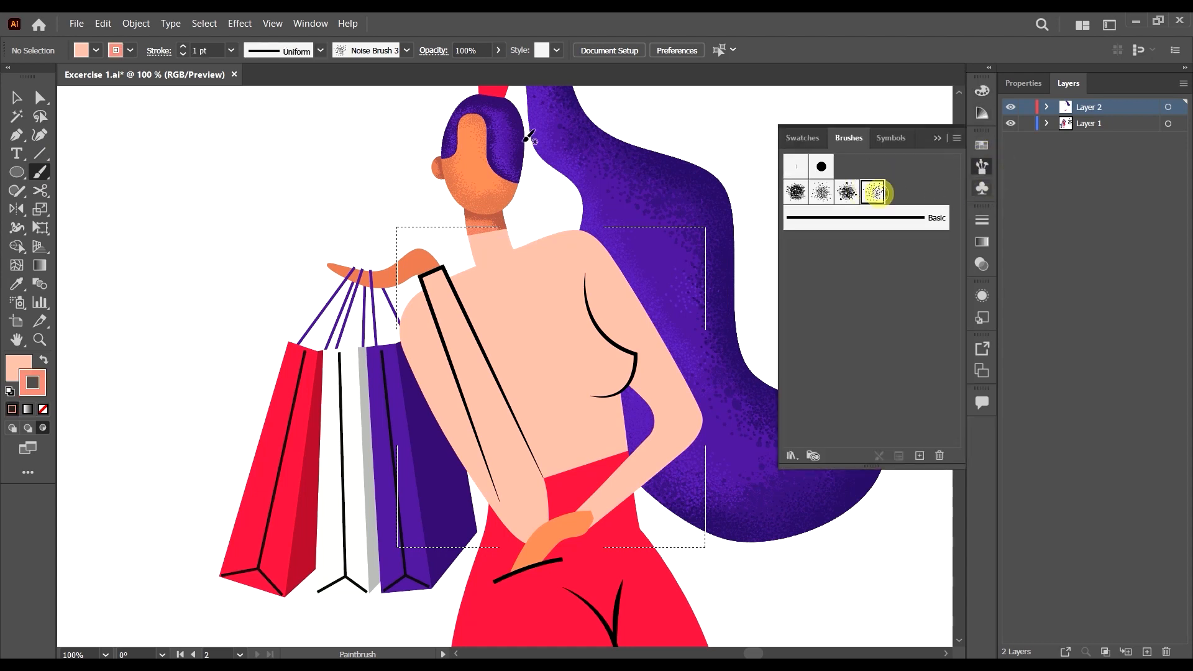
pyautogui.click(231, 50)
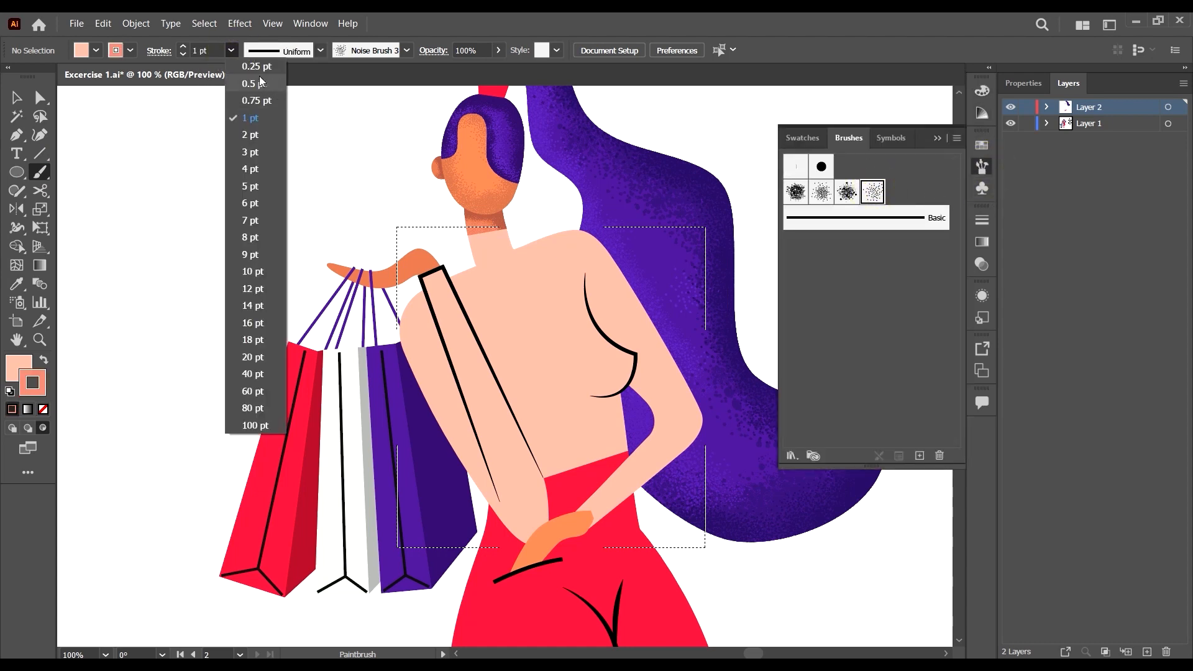
pyautogui.click(258, 67)
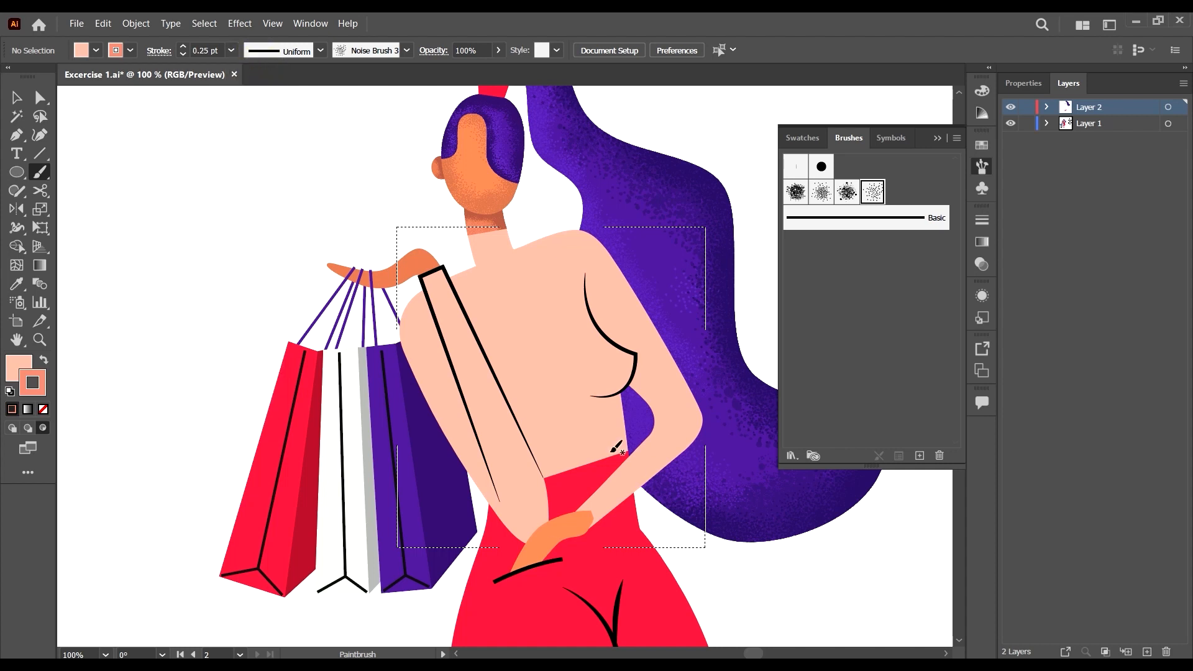
# Try painting noise strokes on the inner edge of the bent arm and on the chest.
pyautogui.moveTo(672, 421); pyautogui.dragTo(656, 388)
pyautogui.scroll(2, 614, 341)
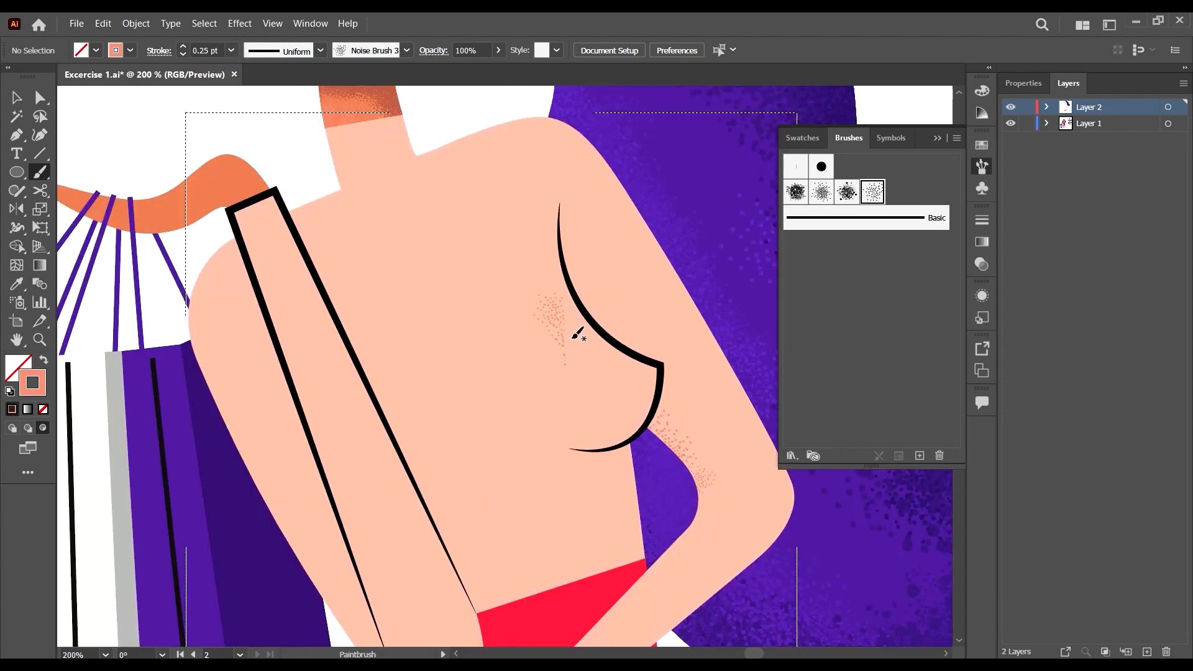
pyautogui.hotkey('ctrl', 'z')
pyautogui.hotkey('ctrl', 'z')
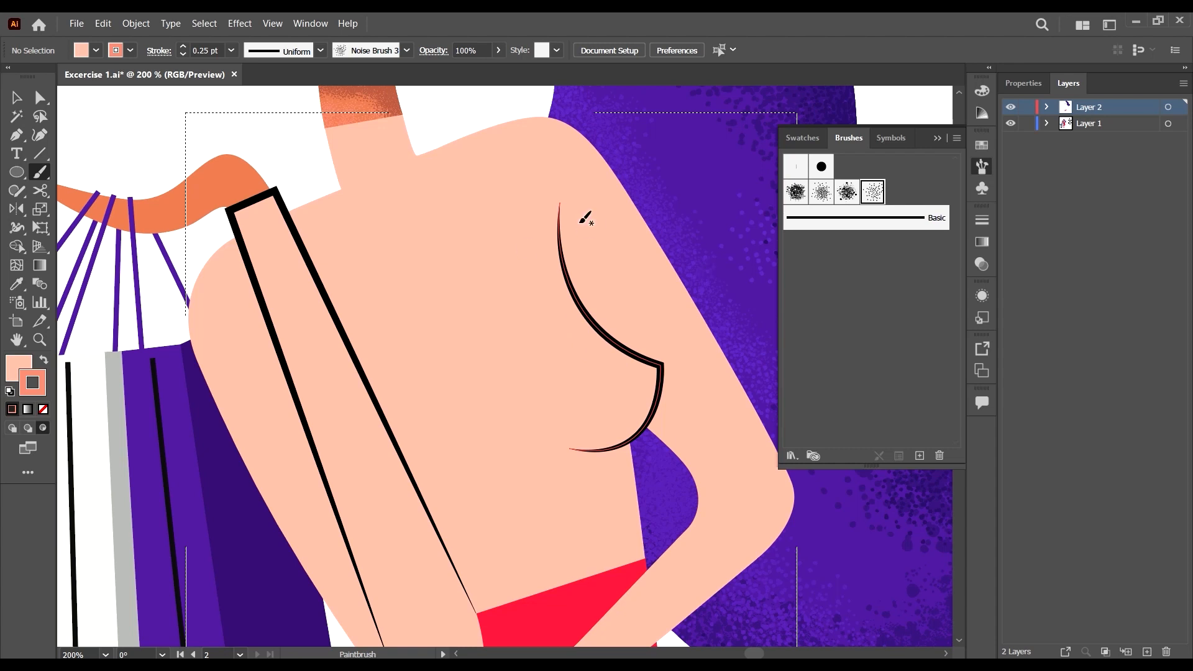
# Try painting pinkish noise shading from the base of the neck along the adjoining shoulder.
pyautogui.scroll(2, 590, 249)
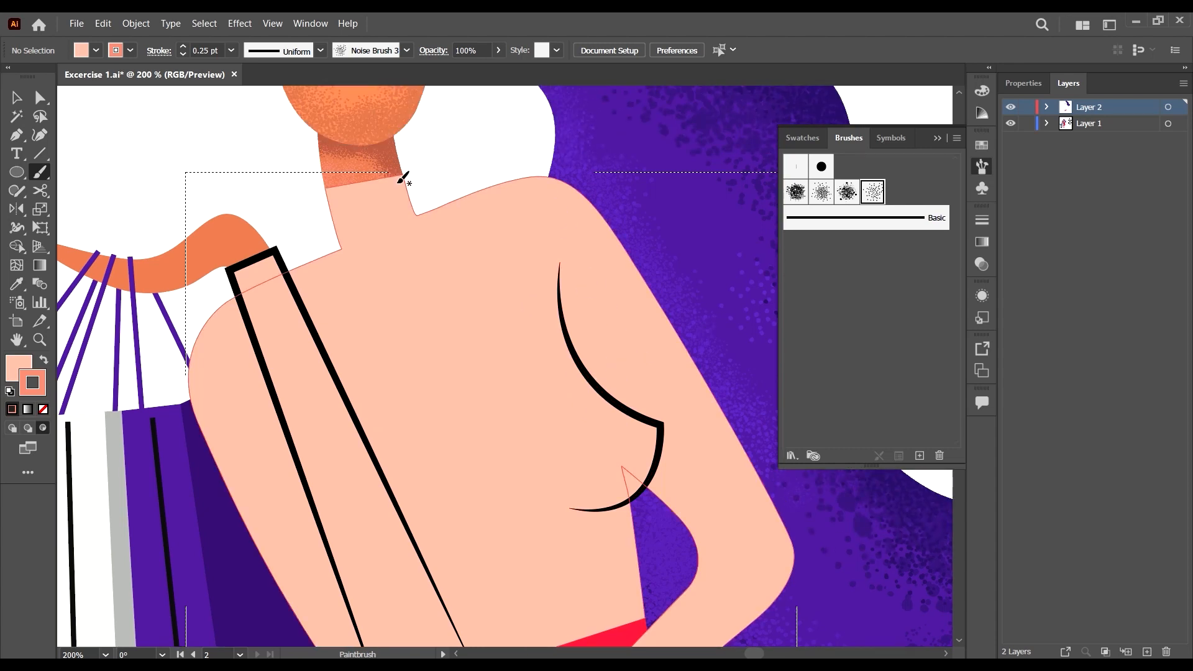
pyautogui.scroll(-1, 428, 311)
pyautogui.scroll(1, 441, 269)
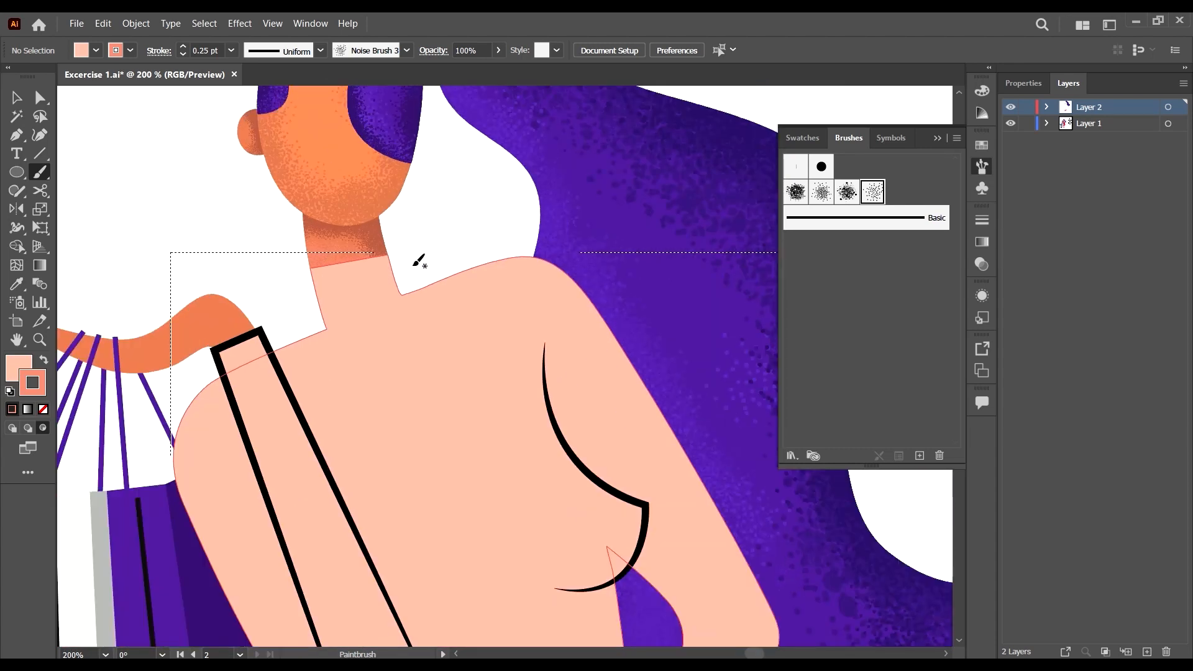
pyautogui.moveTo(383, 256); pyautogui.dragTo(445, 281)
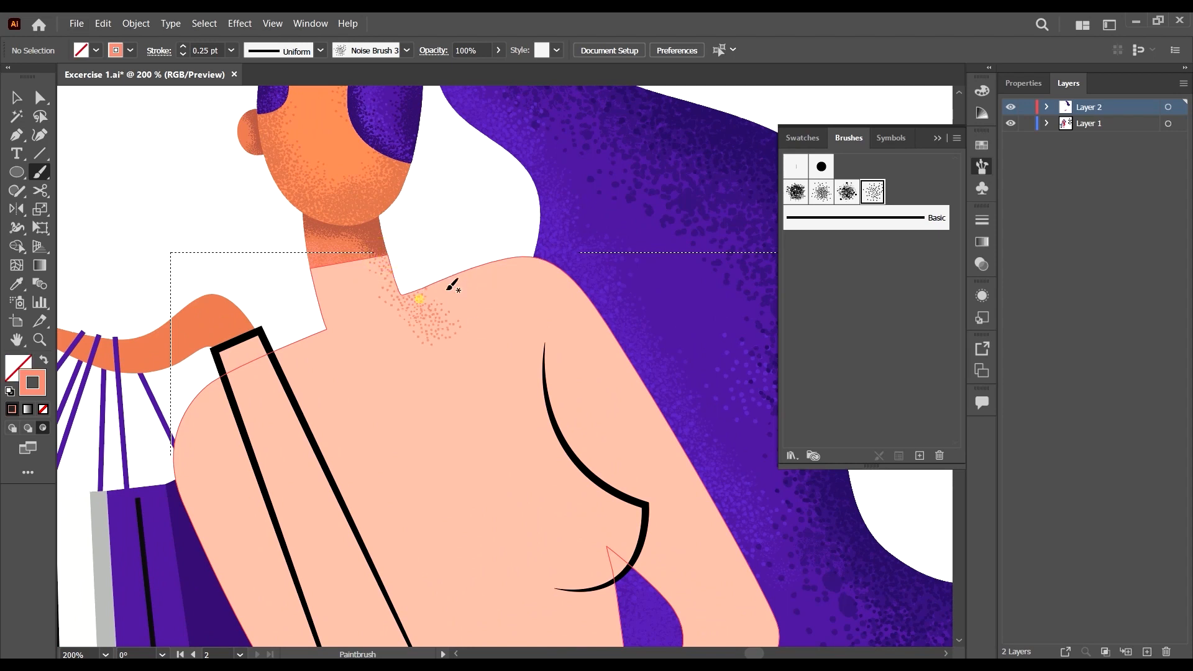
pyautogui.scroll(-3, 496, 266)
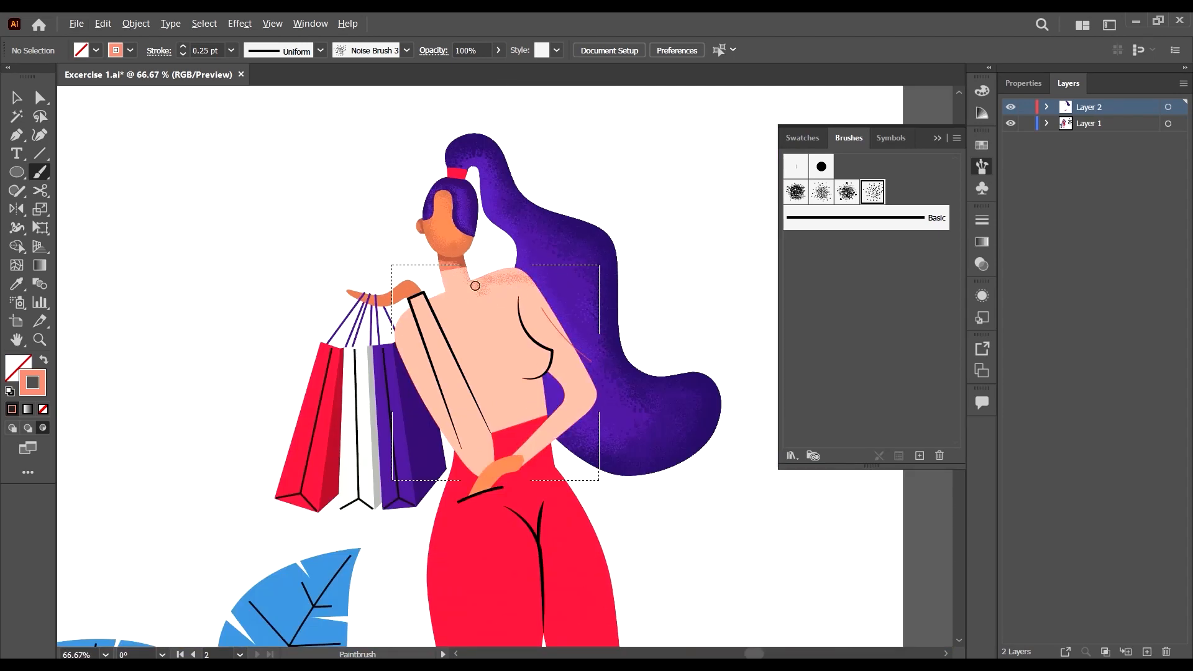
pyautogui.scroll(2, 475, 286)
pyautogui.hotkey('ctrl', 'z')
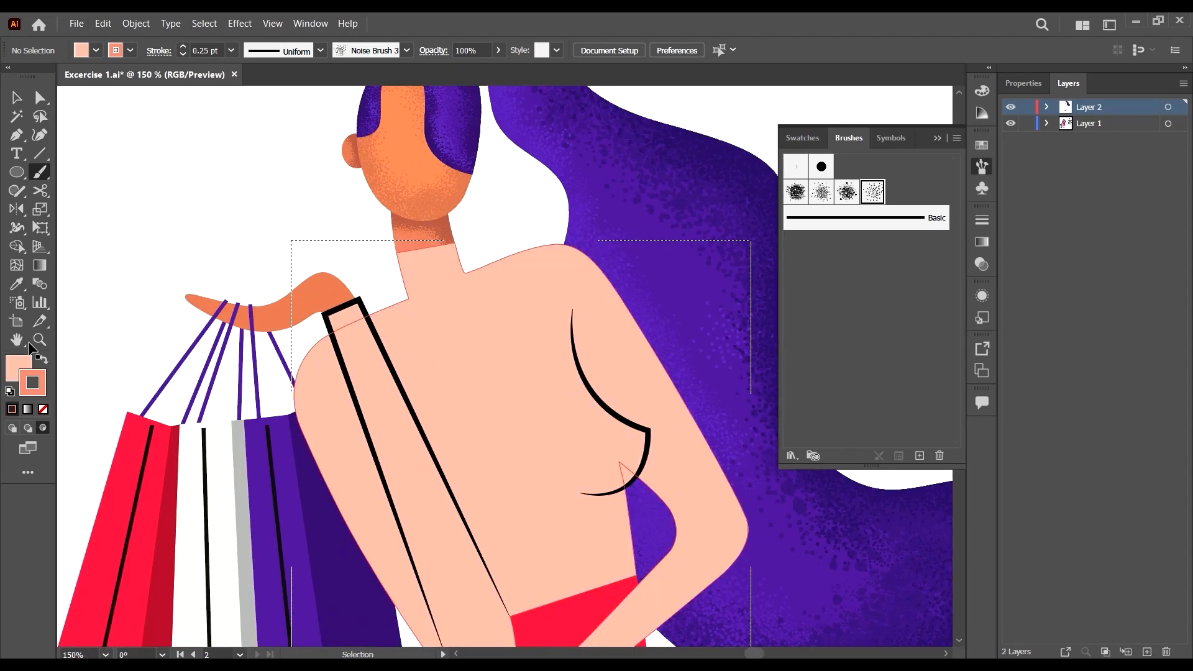
# Sample the torso's peach skin tone, make it the stroke colour with no fill, and open the stroke's Color Picker.
pyautogui.press('i')
pyautogui.click(570, 262)
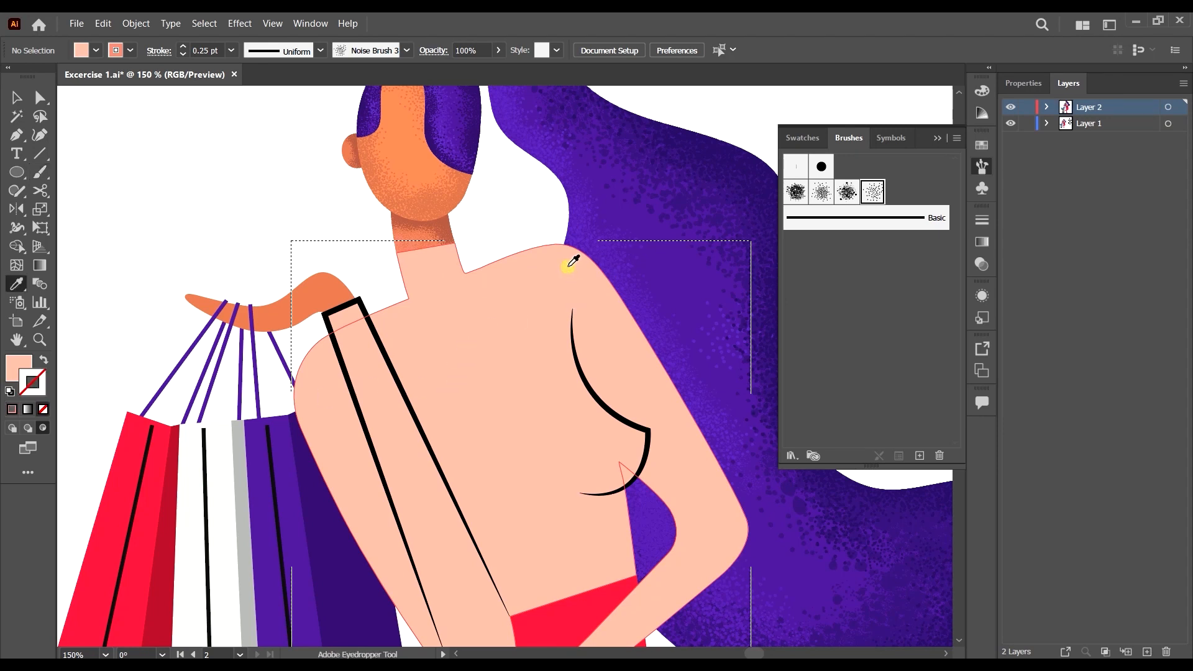
pyautogui.hotkey('shift', 'x')
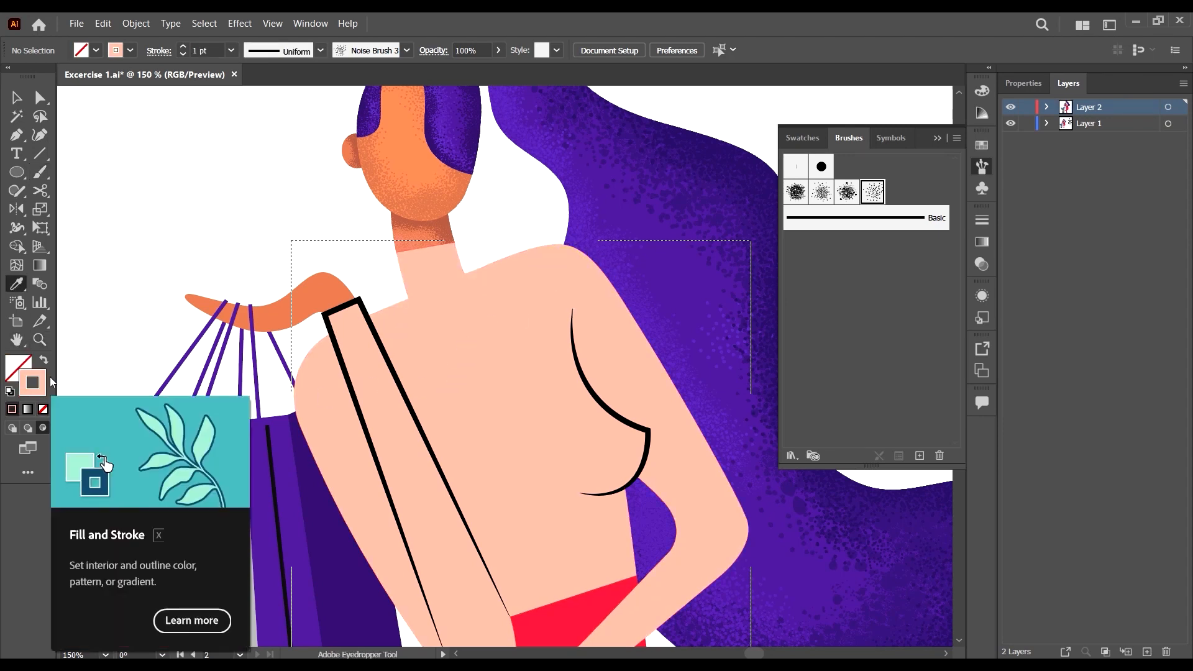
pyautogui.doubleClick(28, 379)
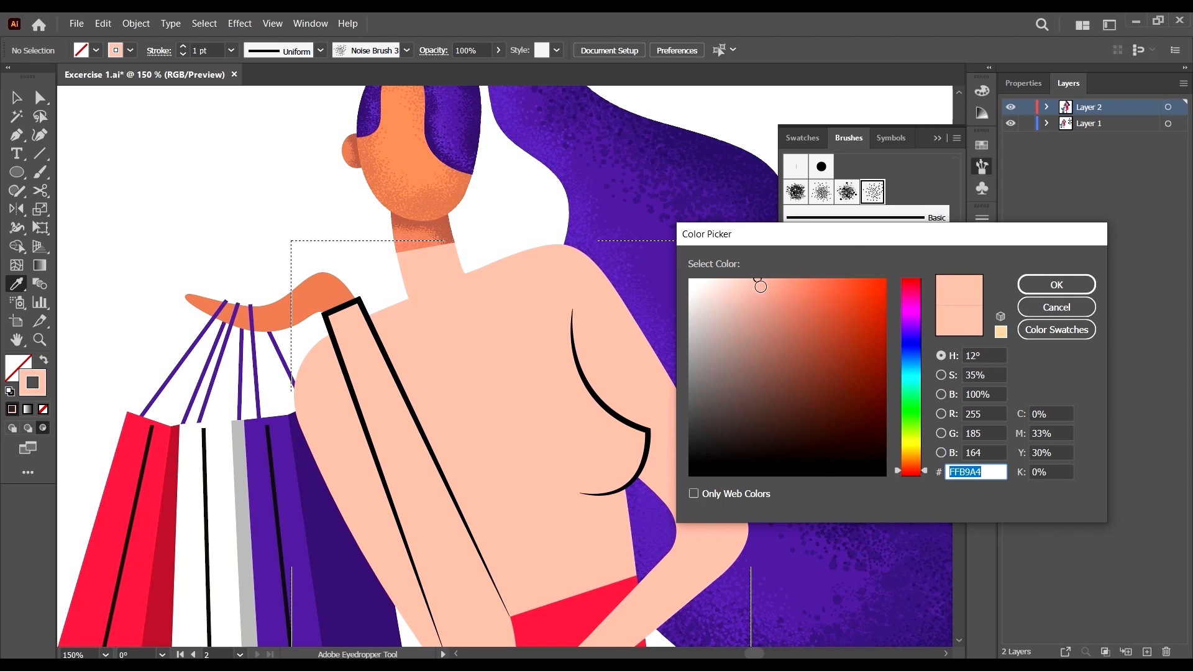
# Change the stroke colour to the darker skin tone EFAC9C and set the Paintbrush stroke weight to 0.25 pt.
pyautogui.click(759, 287)
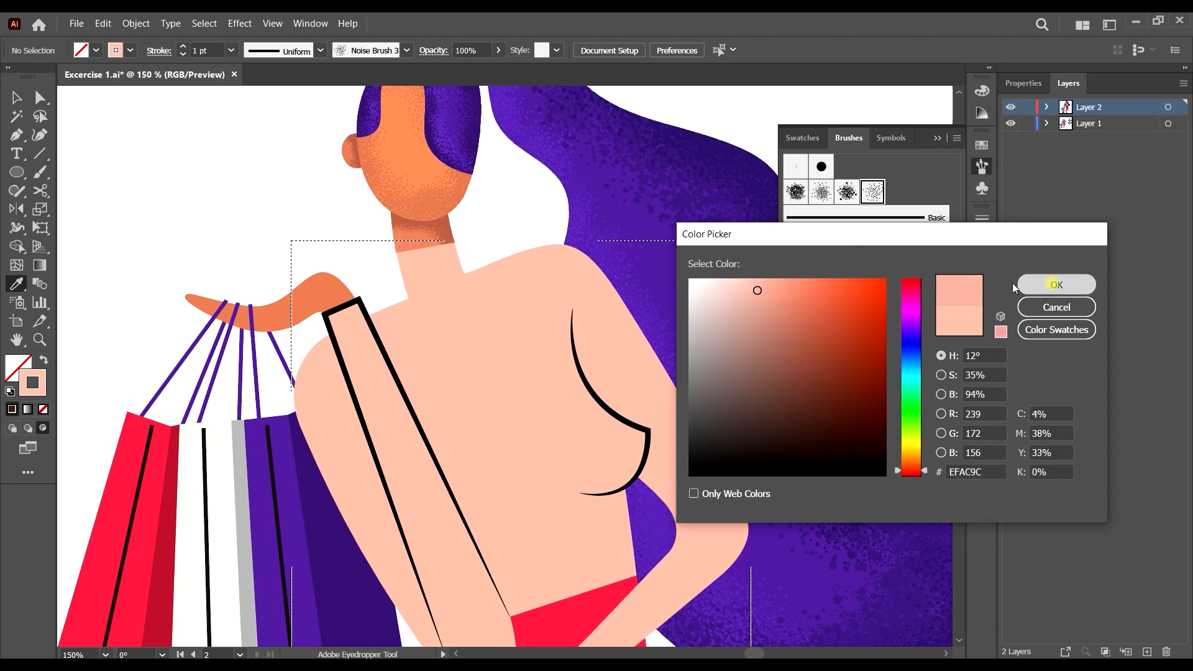
pyautogui.click(1056, 284)
pyautogui.press('b')
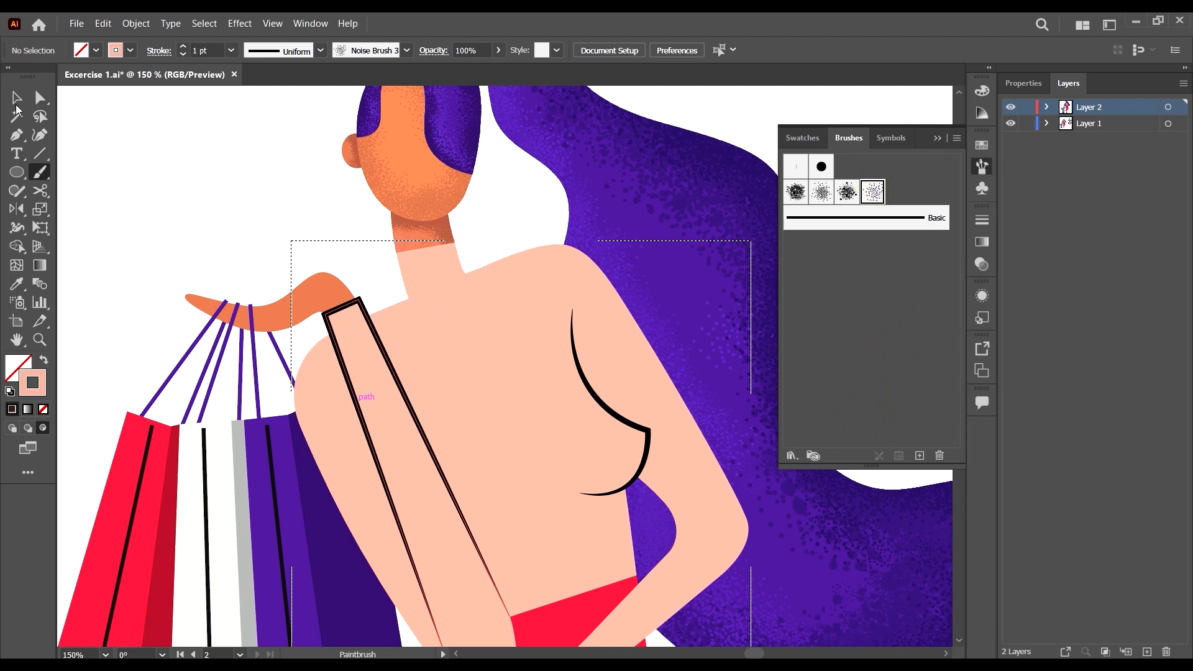
pyautogui.click(232, 50)
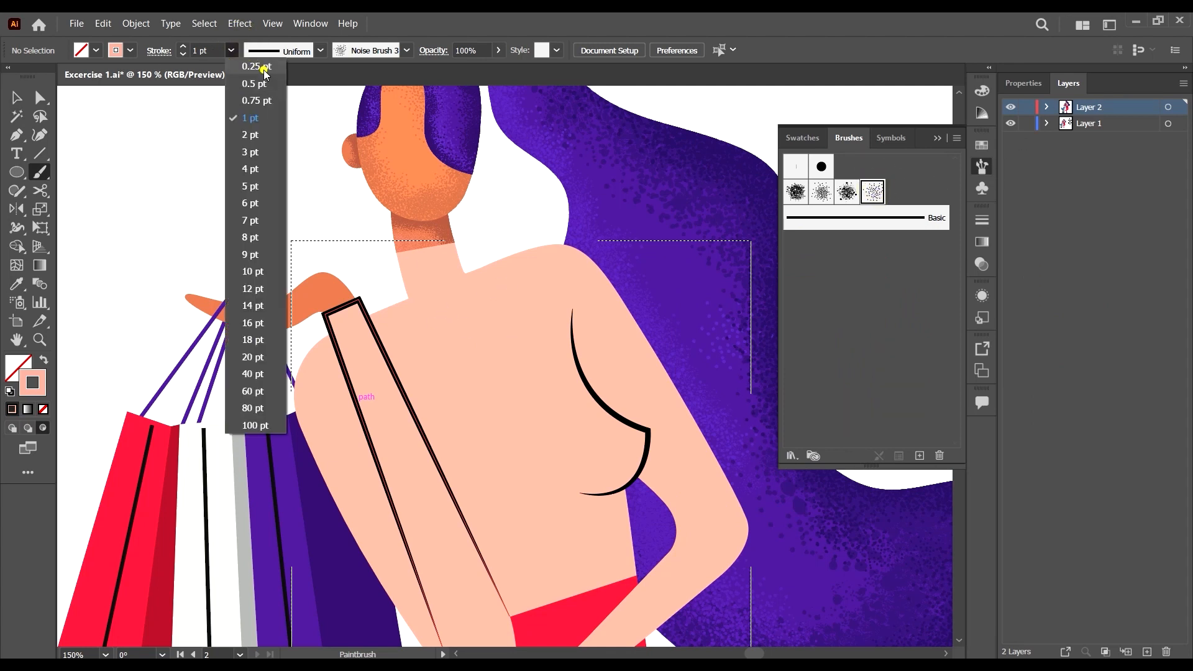
pyautogui.click(265, 74)
# Paint Noise Brush 3 speckles down the edge of the neck and along the adjoining shoulder.
pyautogui.scroll(2, 510, 267)
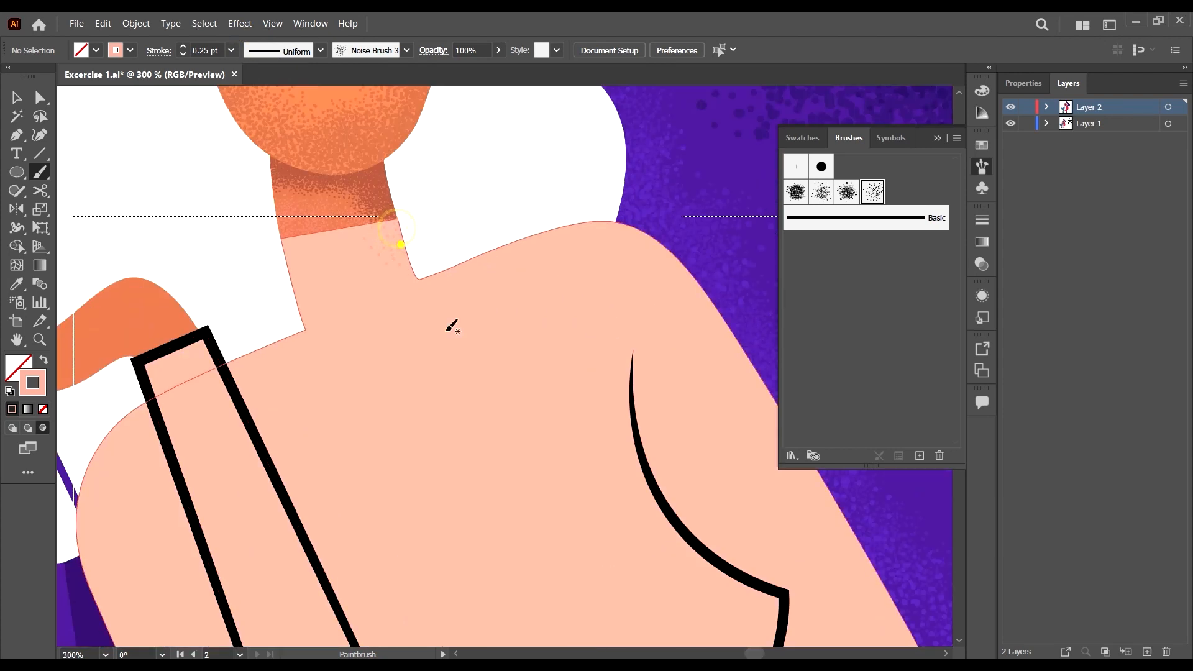
pyautogui.moveTo(401, 245); pyautogui.dragTo(402, 228)
pyautogui.moveTo(406, 296); pyautogui.dragTo(542, 248)
# Build up denser grain along the top of the shoulder with Noise Brush1.
pyautogui.click(821, 193)
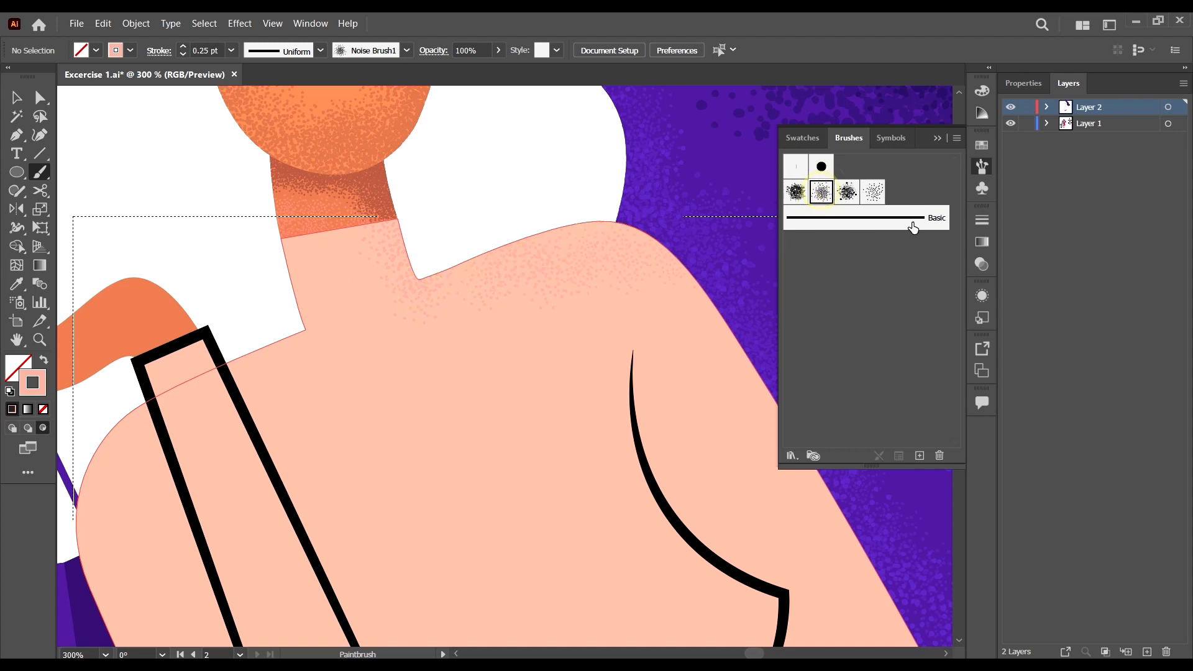
pyautogui.scroll(-5, 572, 232)
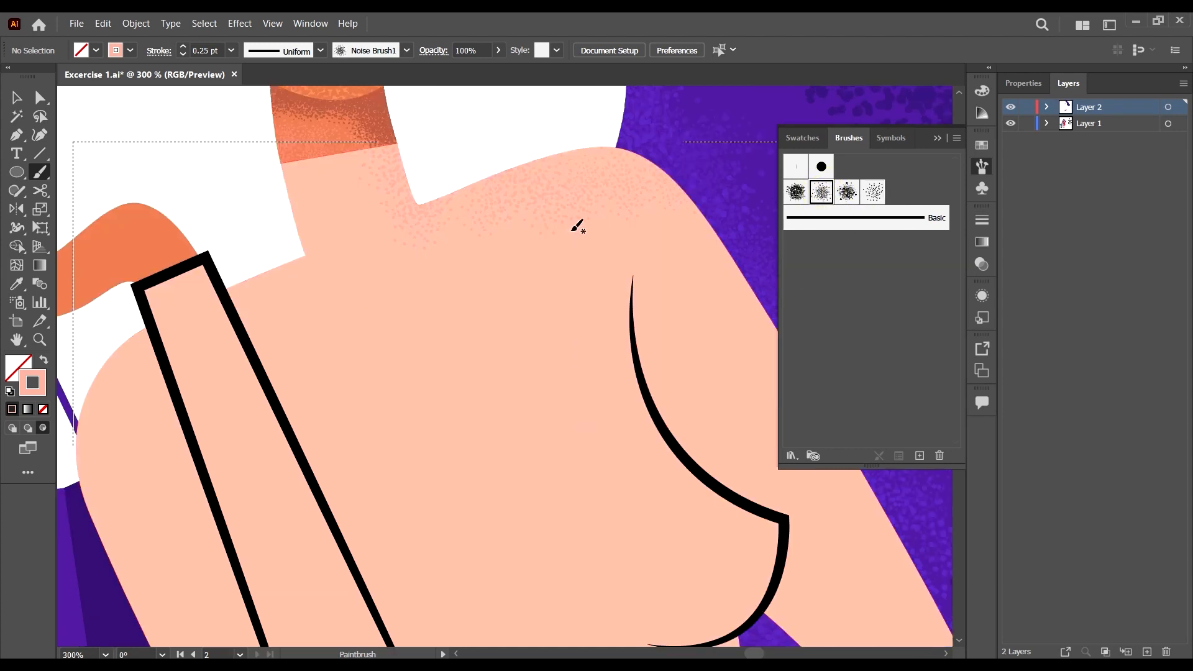
pyautogui.scroll(6, 653, 257)
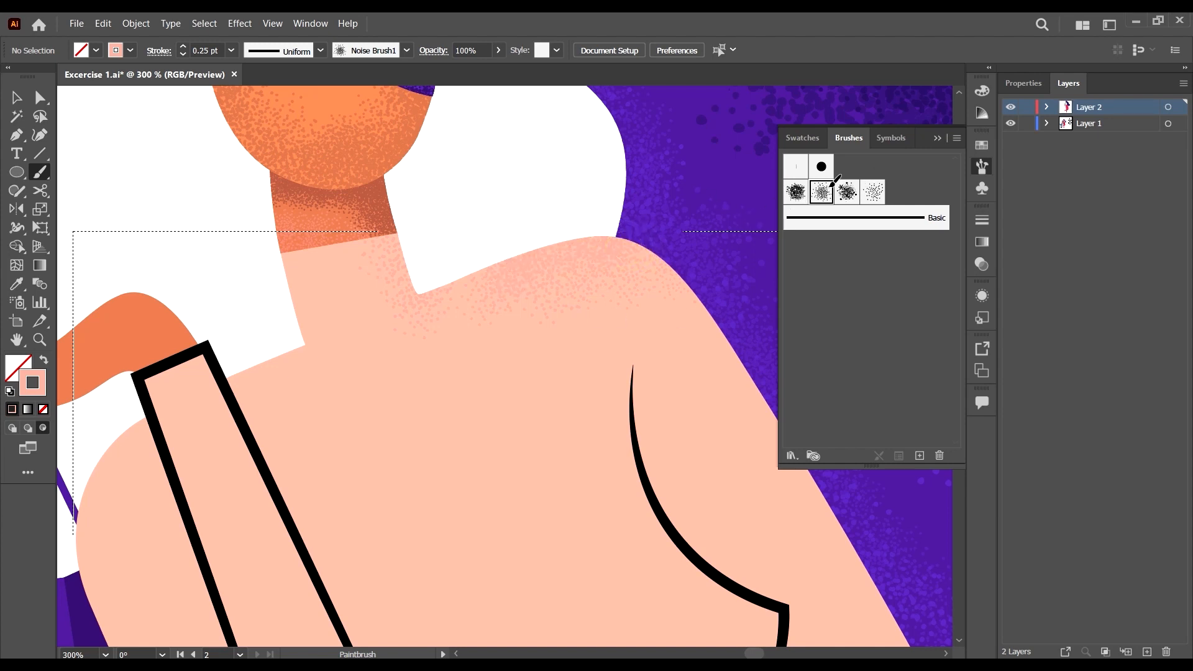
# Shade the shoulder curve and outer upper arm using Noise Brush1 at 0.25 pt.
pyautogui.click(848, 193)
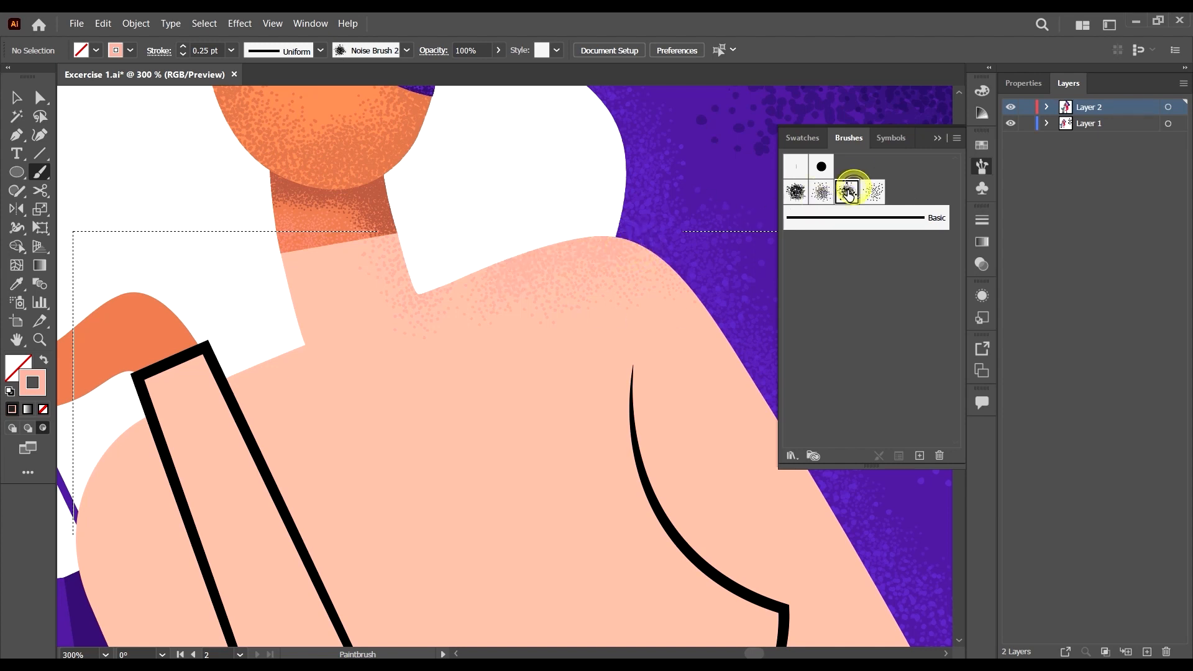
pyautogui.click(824, 192)
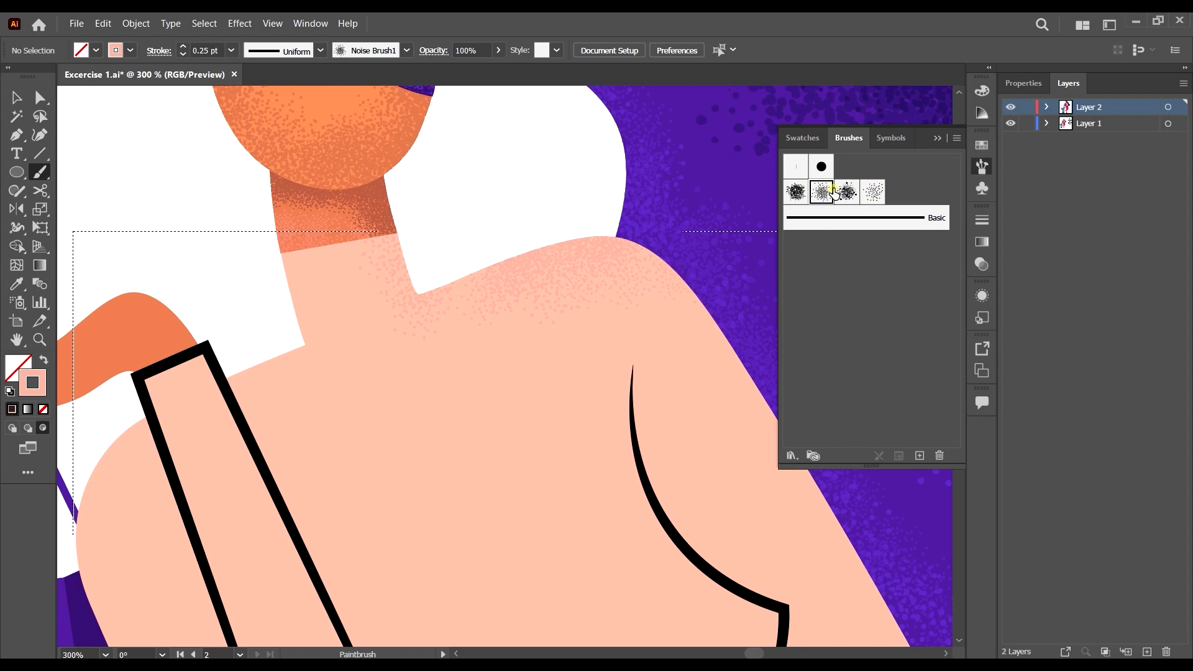
pyautogui.click(231, 50)
pyautogui.click(247, 64)
pyautogui.scroll(-2, 422, 271)
pyautogui.moveTo(512, 267); pyautogui.dragTo(561, 291)
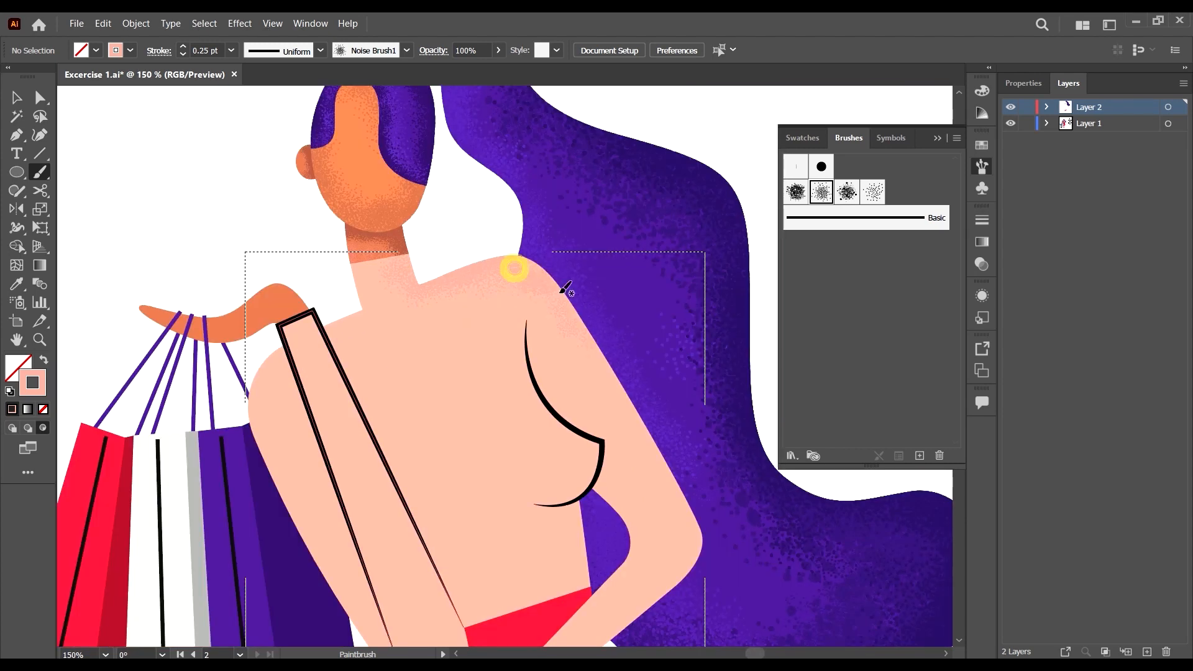
pyautogui.moveTo(601, 345); pyautogui.dragTo(642, 414)
# Paint noise shading around the bent arm's elbow and down the outer edge of its forearm to the wrist.
pyautogui.scroll(-3, 647, 336)
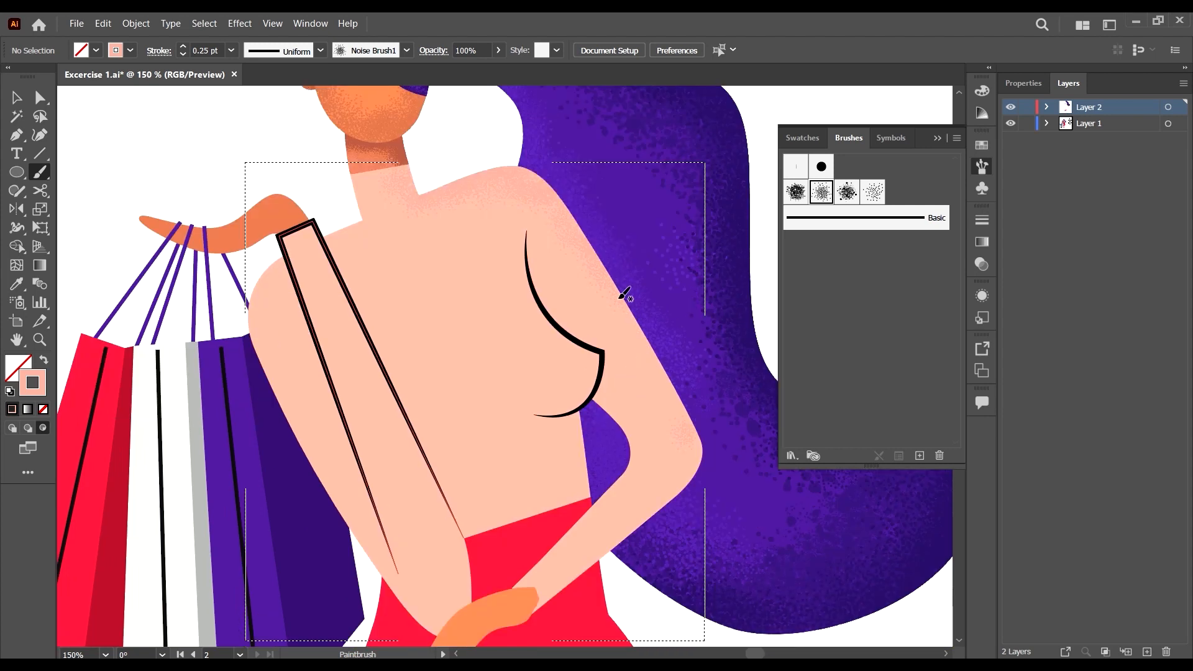
pyautogui.moveTo(684, 388); pyautogui.dragTo(687, 393)
pyautogui.moveTo(658, 355); pyautogui.dragTo(664, 372)
pyautogui.moveTo(691, 419)
pyautogui.mouseDown()
pyautogui.moveTo(692, 468)
pyautogui.moveTo(673, 479)
pyautogui.moveTo(669, 507)
pyautogui.moveTo(605, 555)
pyautogui.mouseUp()
pyautogui.moveTo(650, 521); pyautogui.dragTo(586, 578)
pyautogui.moveTo(647, 518); pyautogui.dragTo(570, 596)
pyautogui.scroll(-2, 674, 472)
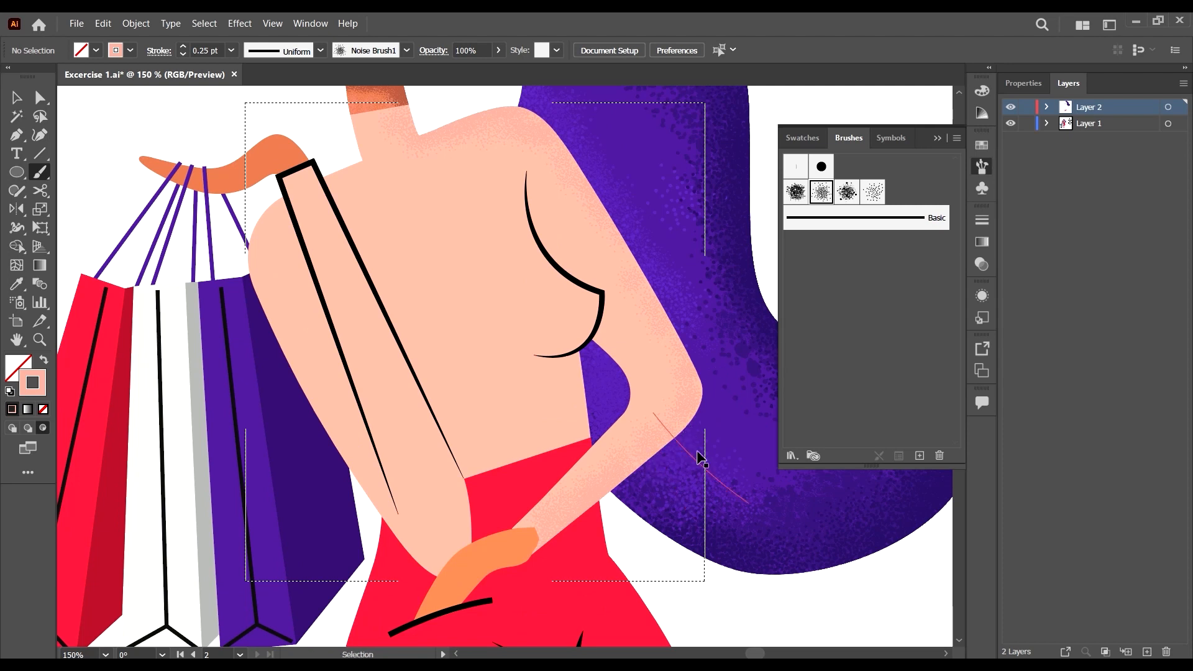
pyautogui.moveTo(688, 407); pyautogui.dragTo(581, 536)
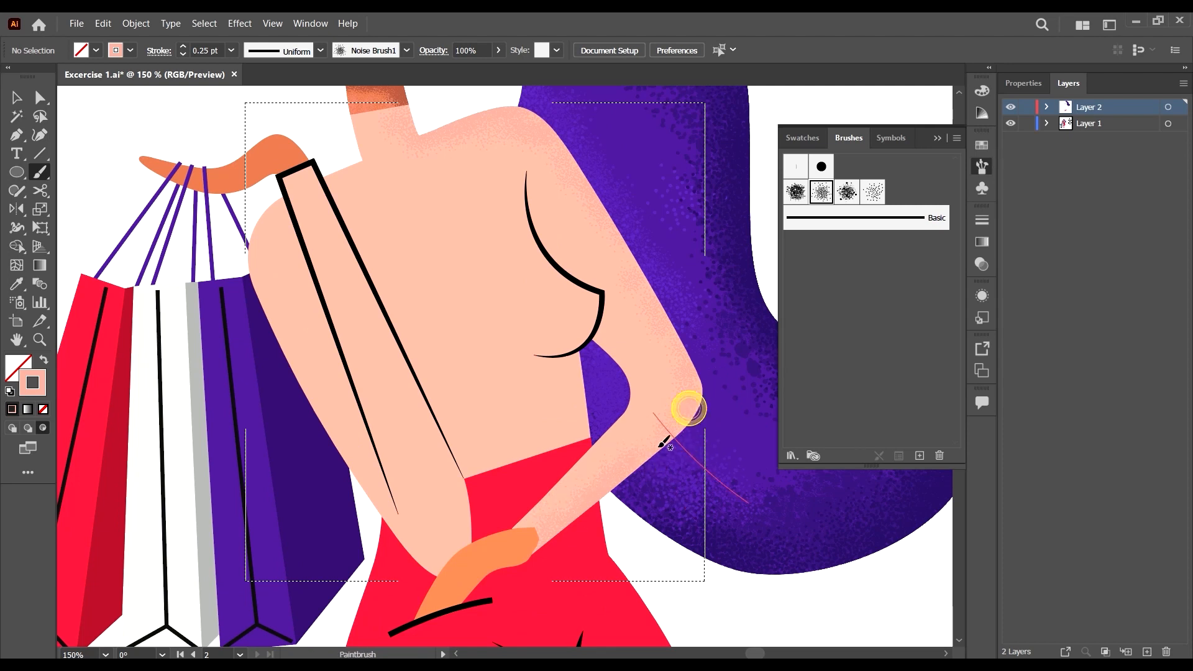
pyautogui.moveTo(658, 449)
pyautogui.mouseDown()
pyautogui.moveTo(604, 508)
pyautogui.moveTo(708, 374)
pyautogui.mouseUp()
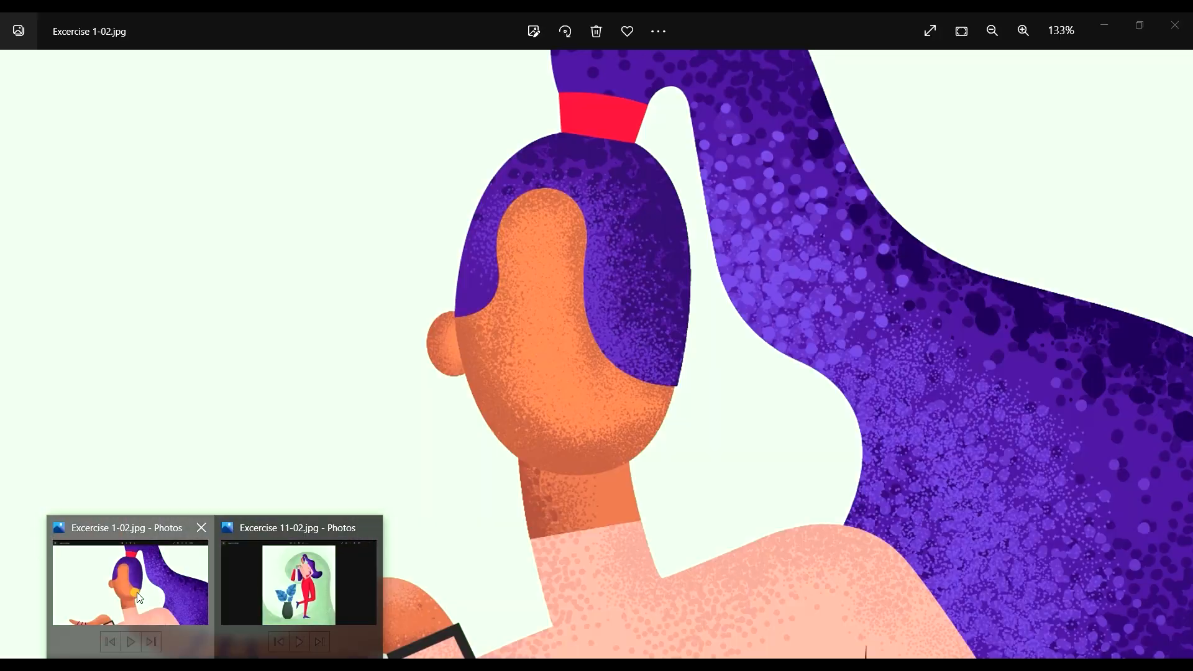
# Switch to the reference image Excercise 1-02.jpg in Photos and examine the grain shading on the torso and arms.
pyautogui.click(130, 584)
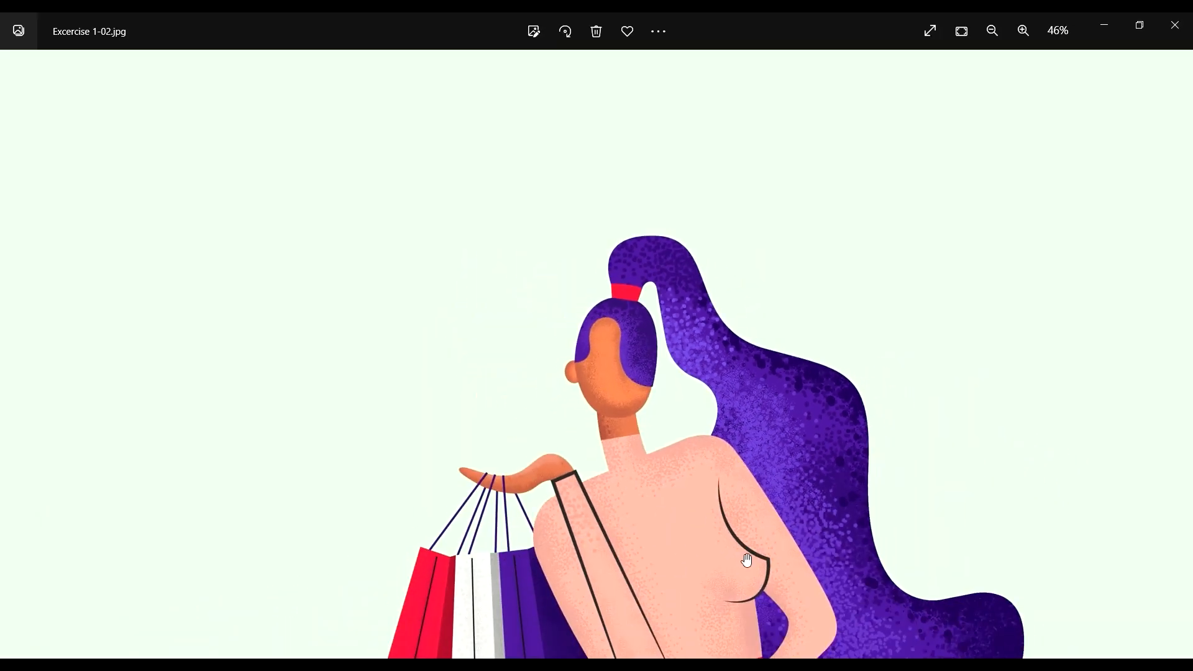
pyautogui.scroll(5, 713, 554)
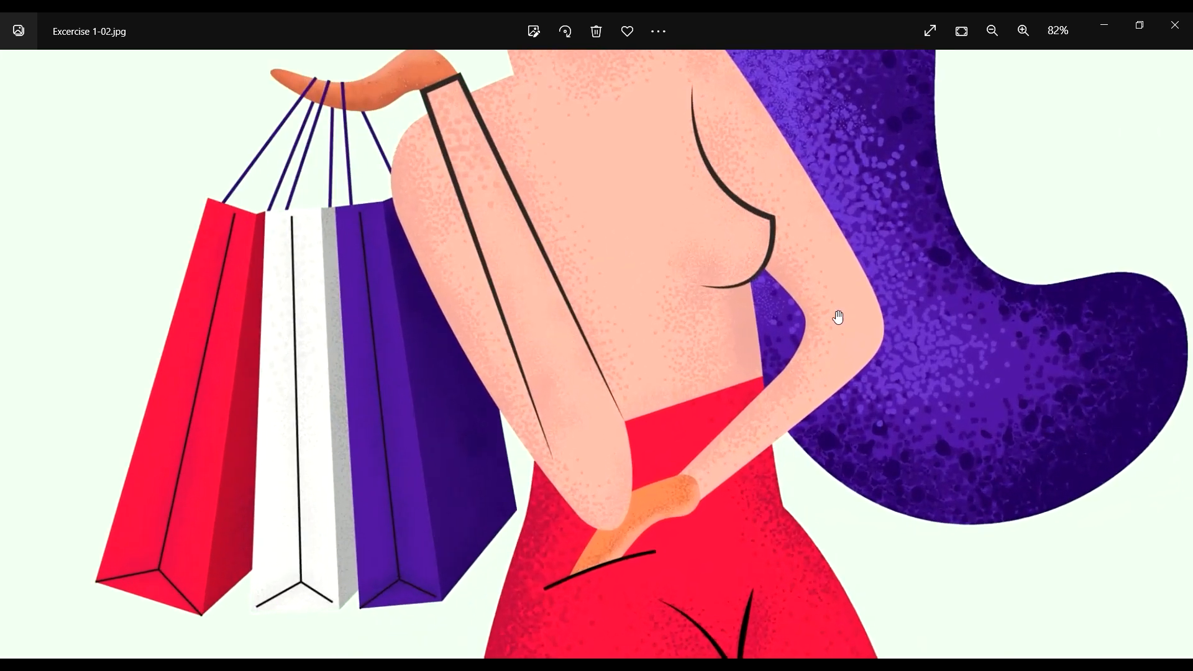
pyautogui.scroll(2, 778, 234)
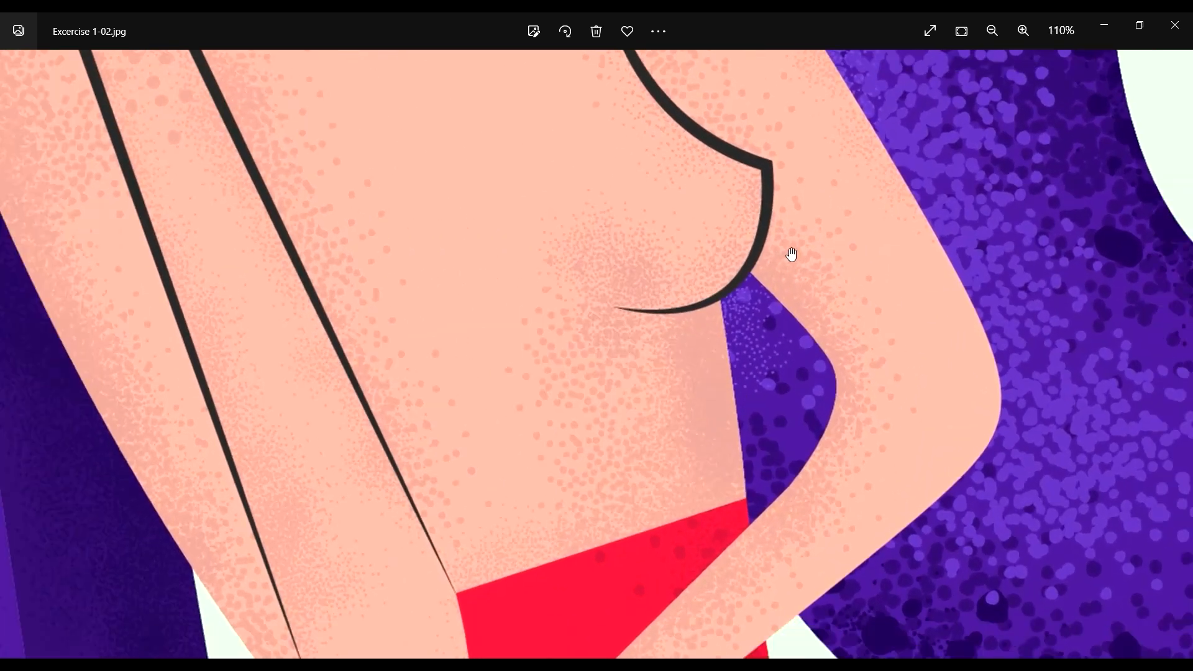
pyautogui.scroll(-6, 875, 297)
pyautogui.scroll(3, 722, 157)
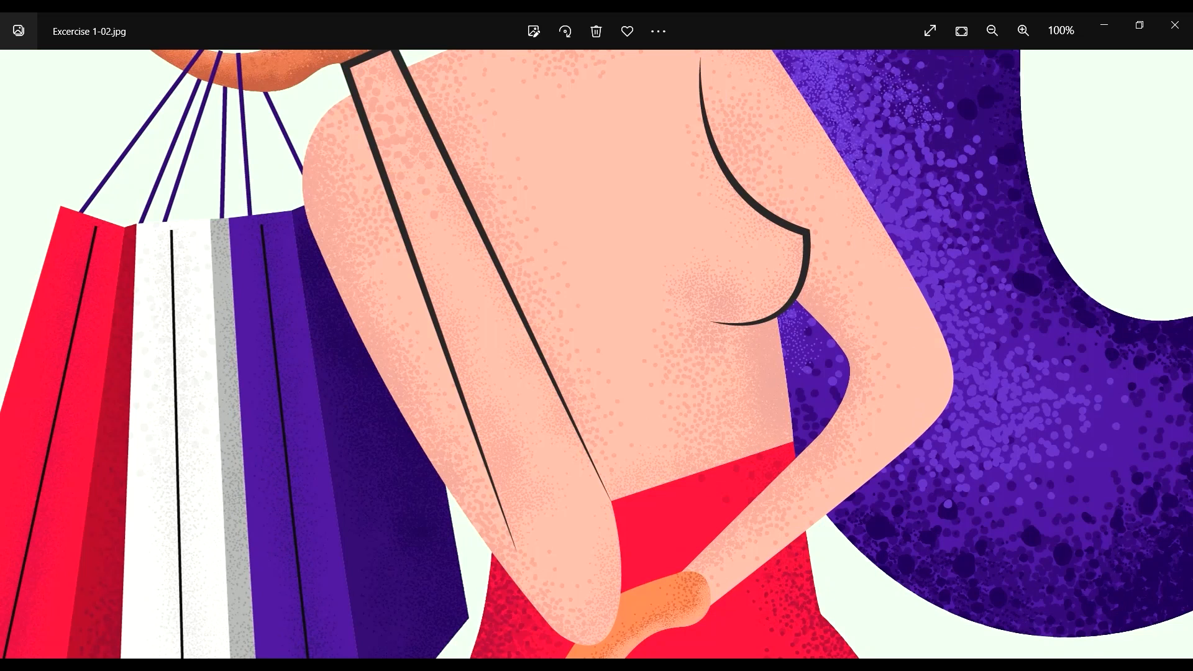
pyautogui.moveTo(659, 413); pyautogui.dragTo(749, 502)
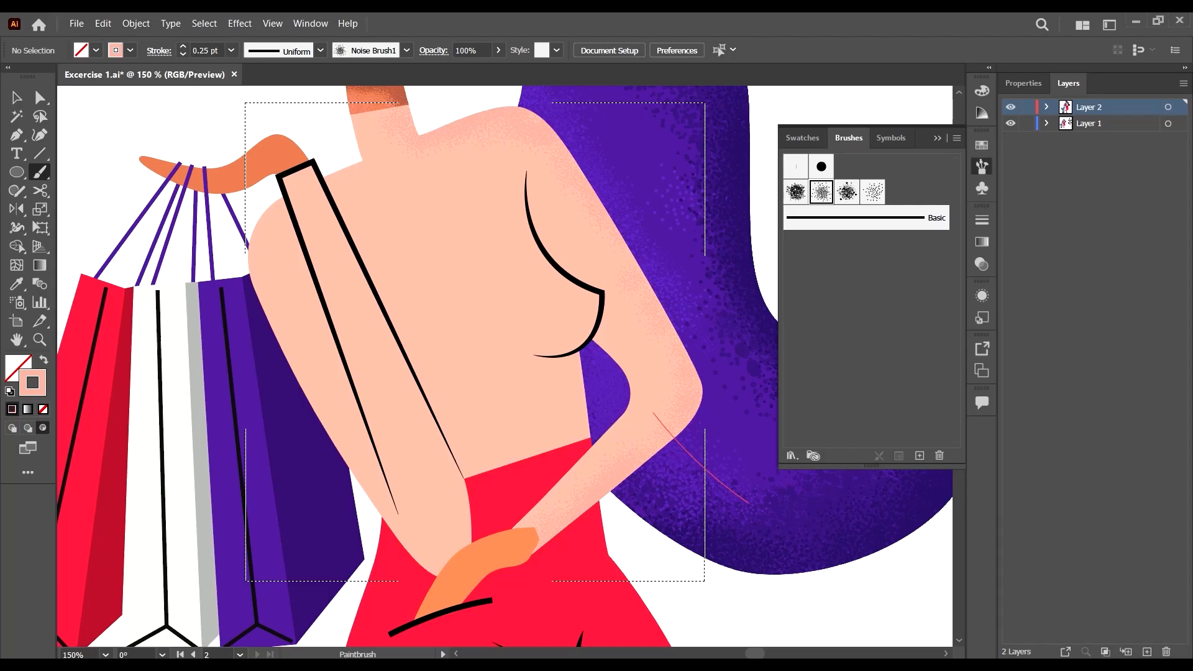
# Deepen the noise shading along the bent arm's outer edge, from the shoulder past the elbow to the forearm.
pyautogui.scroll(1, 650, 212)
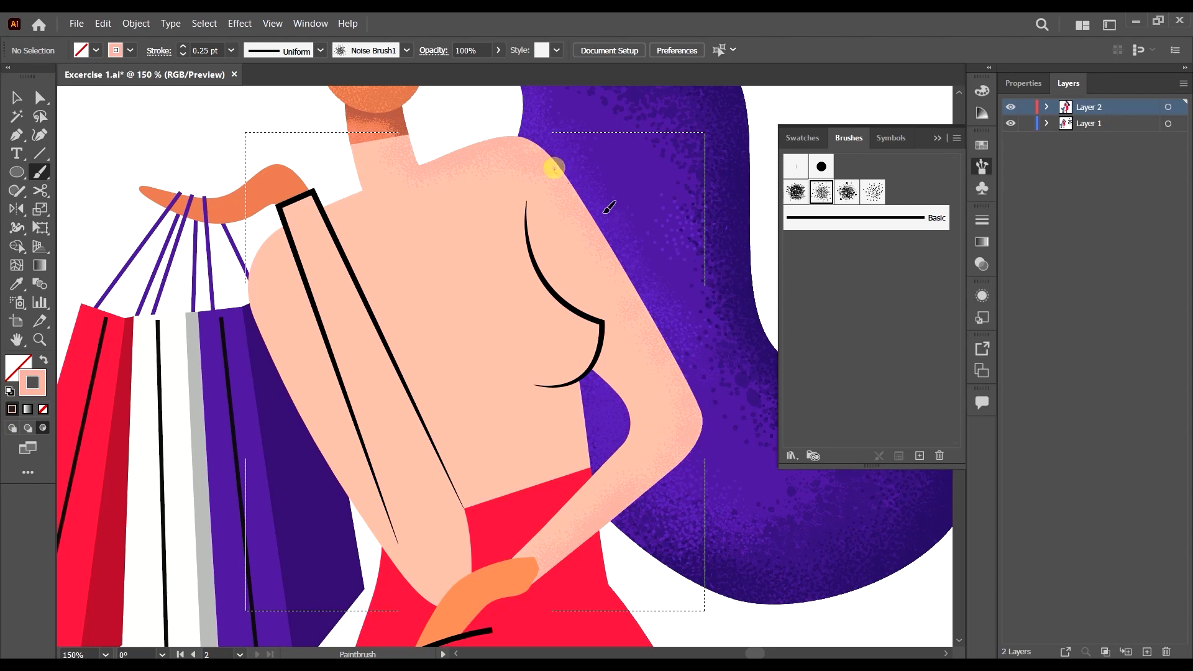
pyautogui.moveTo(604, 213); pyautogui.dragTo(630, 258)
pyautogui.moveTo(575, 185); pyautogui.dragTo(647, 295)
pyautogui.moveTo(673, 356); pyautogui.dragTo(681, 370)
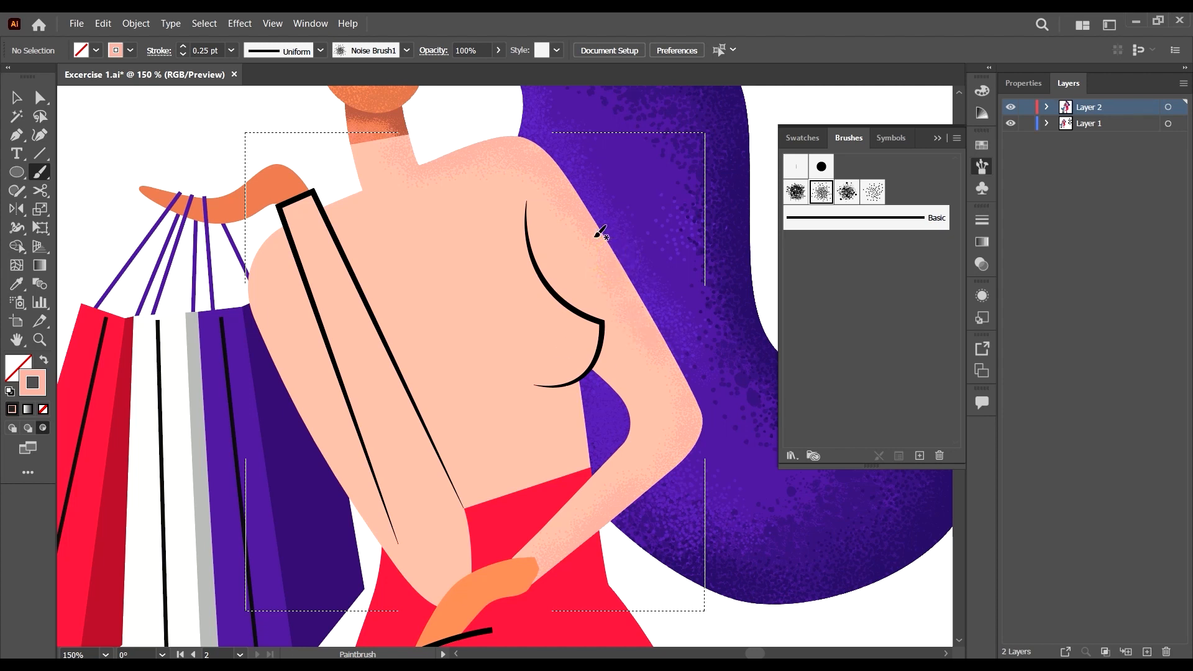
pyautogui.moveTo(618, 257)
pyautogui.mouseDown()
pyautogui.moveTo(710, 390)
pyautogui.moveTo(681, 368)
pyautogui.moveTo(710, 448)
pyautogui.moveTo(711, 422)
pyautogui.moveTo(687, 474)
pyautogui.mouseUp()
pyautogui.moveTo(684, 465)
pyautogui.mouseDown()
pyautogui.moveTo(609, 533)
pyautogui.moveTo(649, 511)
pyautogui.moveTo(588, 550)
pyautogui.mouseUp()
# Darken the brush stroke colour slightly and paint grain along both sides of the black armpit line.
pyautogui.scroll(5, 535, 290)
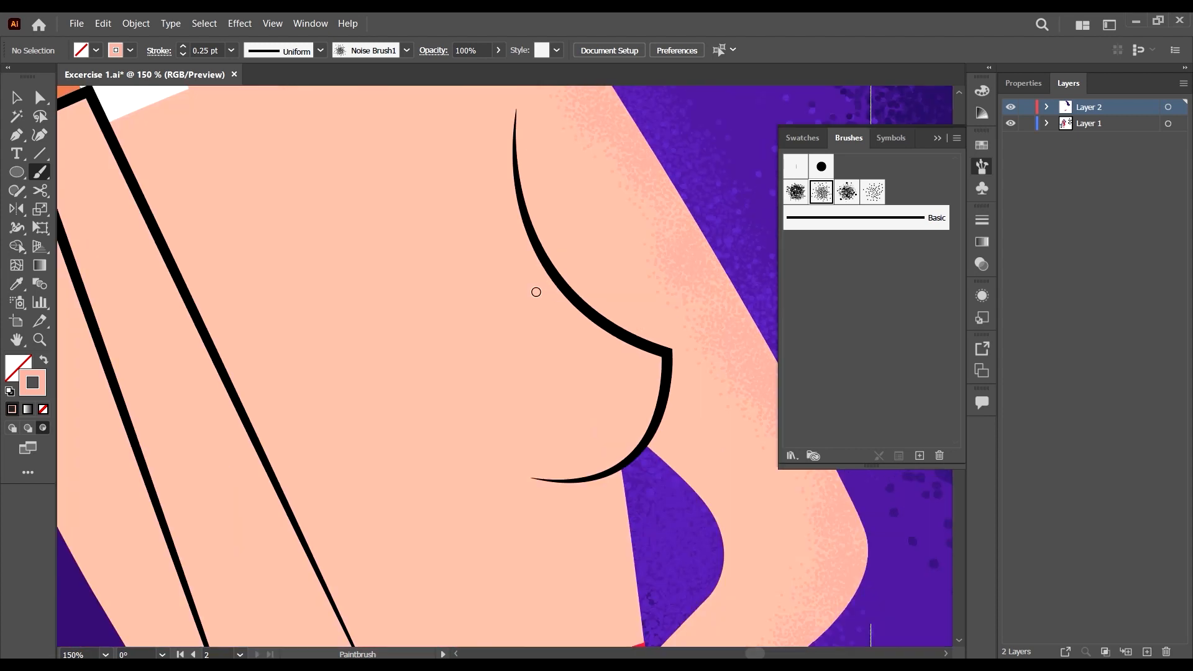
pyautogui.doubleClick(38, 381)
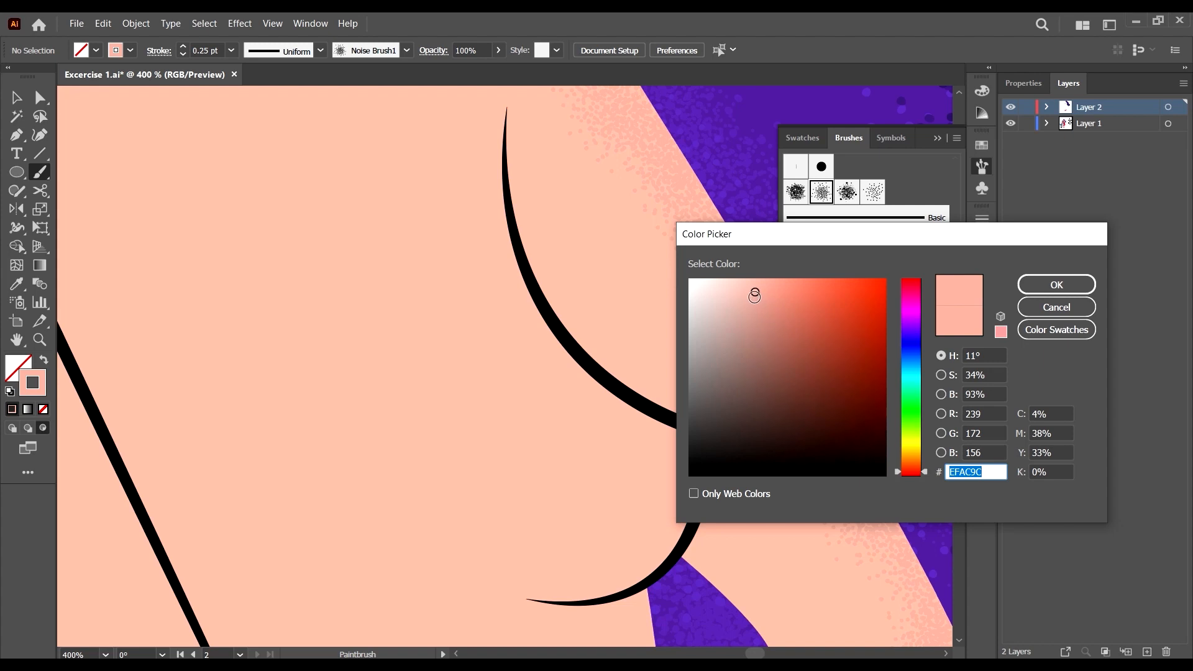
pyautogui.click(1057, 285)
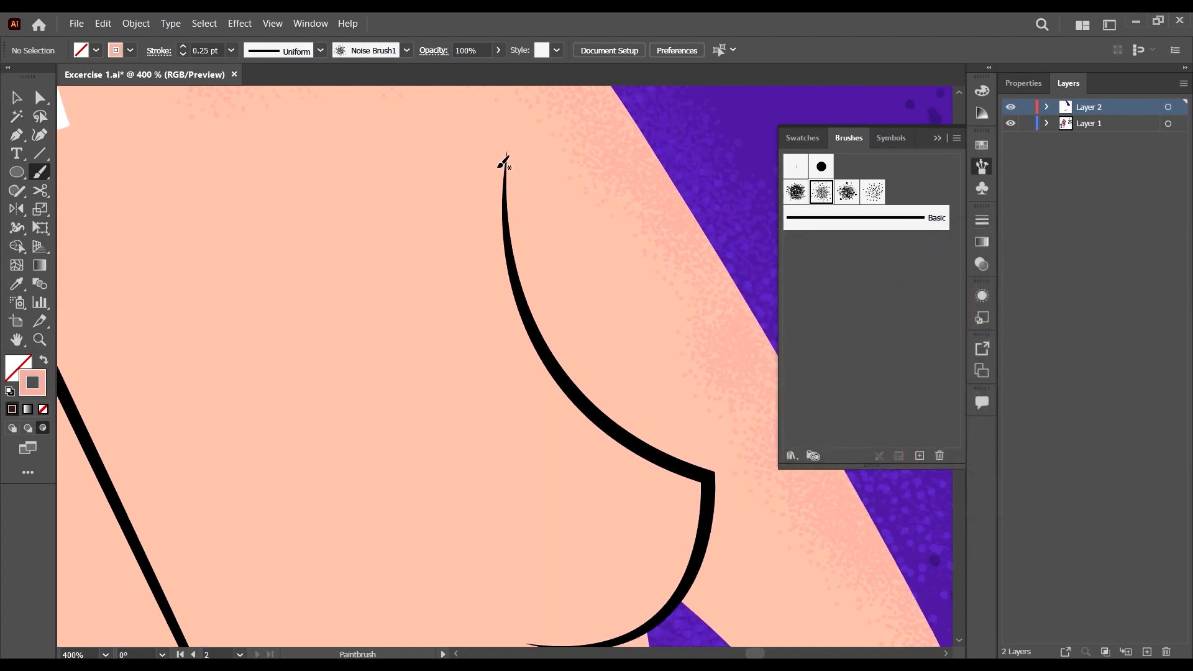
pyautogui.moveTo(497, 363); pyautogui.dragTo(500, 158)
pyautogui.moveTo(533, 302); pyautogui.dragTo(577, 382)
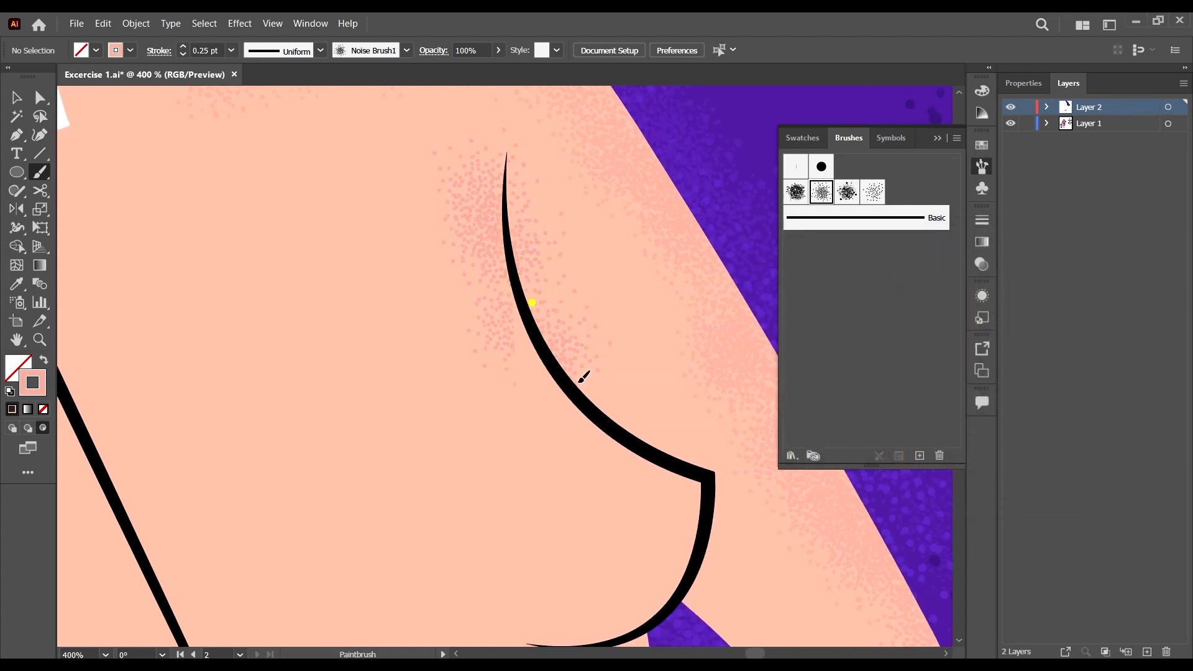
pyautogui.moveTo(542, 326); pyautogui.dragTo(677, 441)
pyautogui.moveTo(607, 403)
pyautogui.mouseDown()
pyautogui.moveTo(657, 440)
pyautogui.moveTo(559, 312)
pyautogui.moveTo(550, 309)
pyautogui.moveTo(549, 328)
pyautogui.moveTo(531, 300)
pyautogui.moveTo(623, 418)
pyautogui.moveTo(583, 380)
pyautogui.moveTo(661, 452)
pyautogui.moveTo(595, 390)
pyautogui.mouseUp()
# Extend the darker grain past the chest line's tip and down the inner upper arm to the elbow bend.
pyautogui.press('alt')
pyautogui.scroll(-3, 612, 341)
pyautogui.scroll(1, 662, 382)
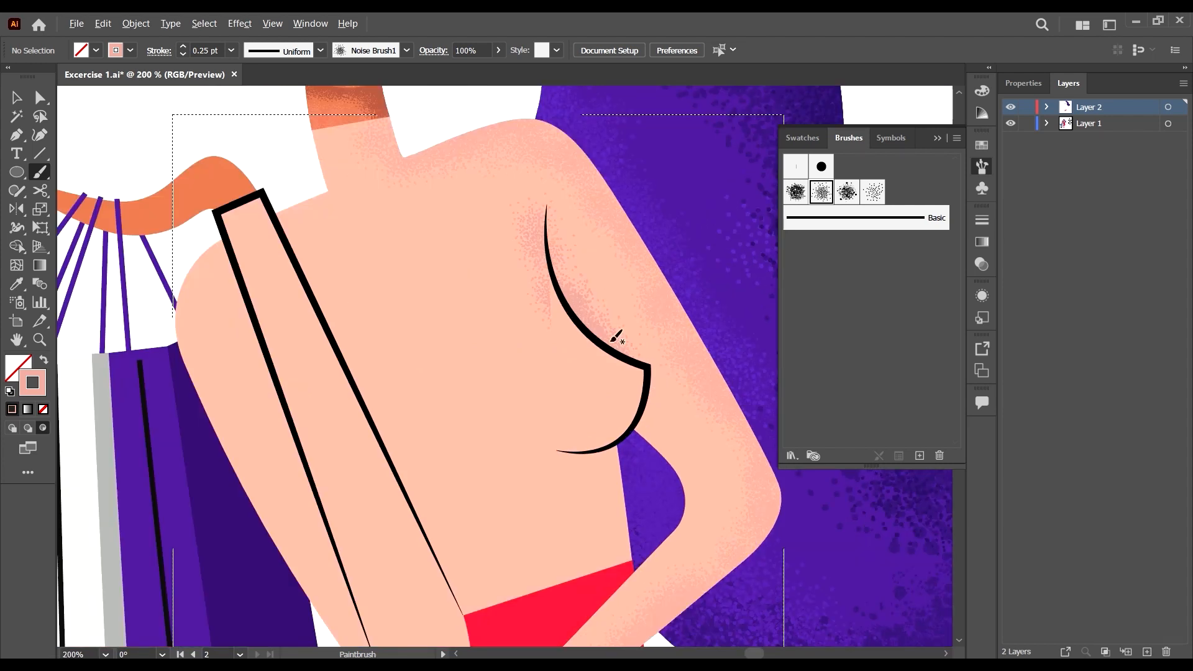
pyautogui.moveTo(633, 353); pyautogui.dragTo(640, 359)
pyautogui.moveTo(630, 351)
pyautogui.mouseDown()
pyautogui.moveTo(656, 374)
pyautogui.moveTo(646, 365)
pyautogui.moveTo(645, 433)
pyautogui.moveTo(638, 414)
pyautogui.moveTo(654, 443)
pyautogui.moveTo(644, 375)
pyautogui.mouseUp()
pyautogui.moveTo(586, 326); pyautogui.dragTo(656, 436)
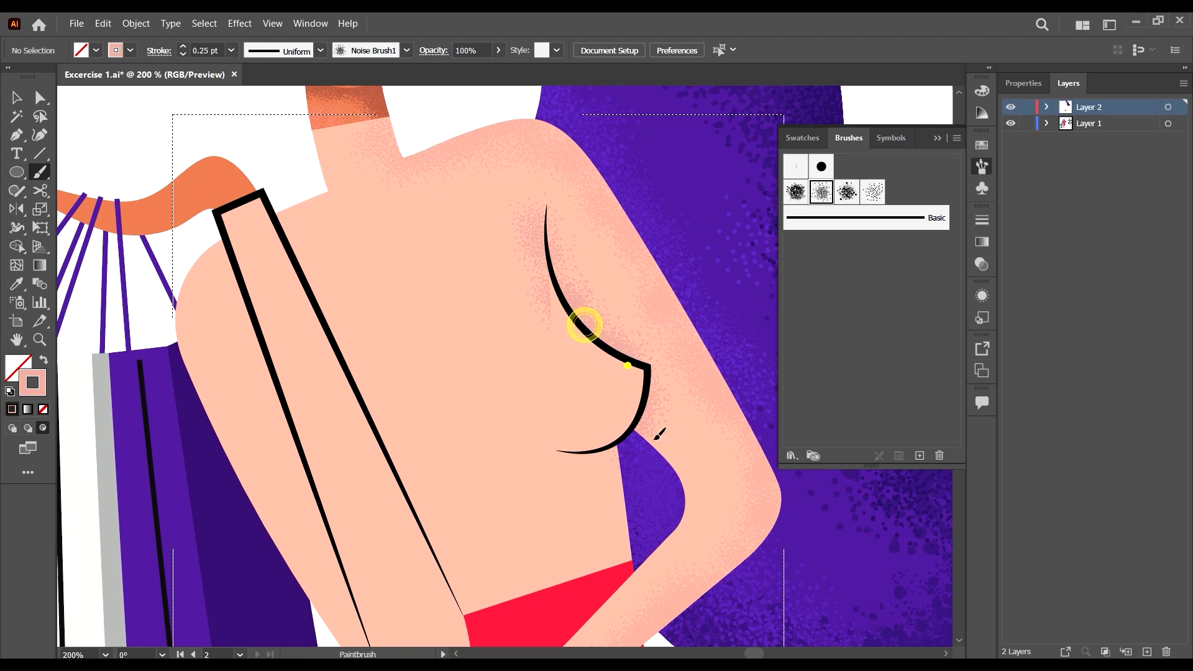
pyautogui.moveTo(627, 365); pyautogui.dragTo(683, 473)
pyautogui.moveTo(647, 426)
pyautogui.mouseDown()
pyautogui.moveTo(696, 494)
pyautogui.moveTo(646, 432)
pyautogui.moveTo(651, 451)
pyautogui.mouseUp()
pyautogui.moveTo(678, 497)
pyautogui.mouseDown()
pyautogui.moveTo(682, 472)
pyautogui.moveTo(681, 517)
pyautogui.moveTo(688, 479)
pyautogui.moveTo(692, 522)
pyautogui.mouseUp()
# Shade the inner edge of the bent arm's forearm with the darker noise grain.
pyautogui.scroll(-3, 698, 517)
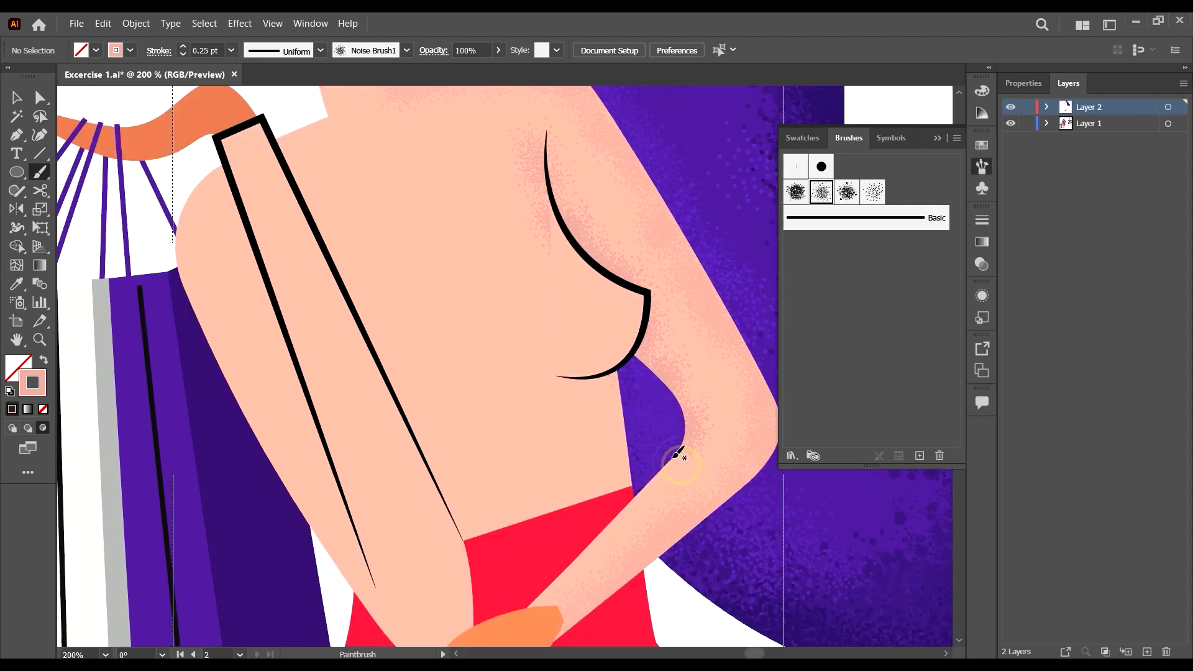
pyautogui.moveTo(601, 430); pyautogui.dragTo(587, 448)
pyautogui.moveTo(673, 386); pyautogui.dragTo(587, 472)
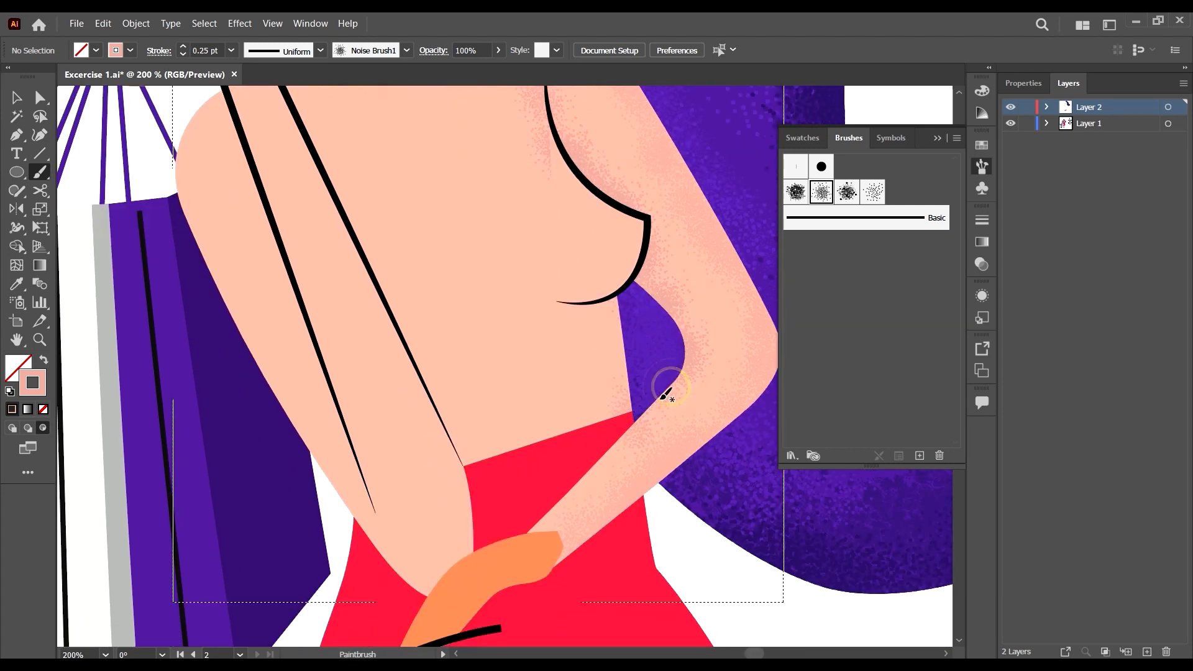
# Paint darker noise shading down the side of the waist, from below the chest line to the red trousers.
pyautogui.moveTo(627, 328); pyautogui.dragTo(629, 371)
pyautogui.moveTo(609, 306); pyautogui.dragTo(629, 396)
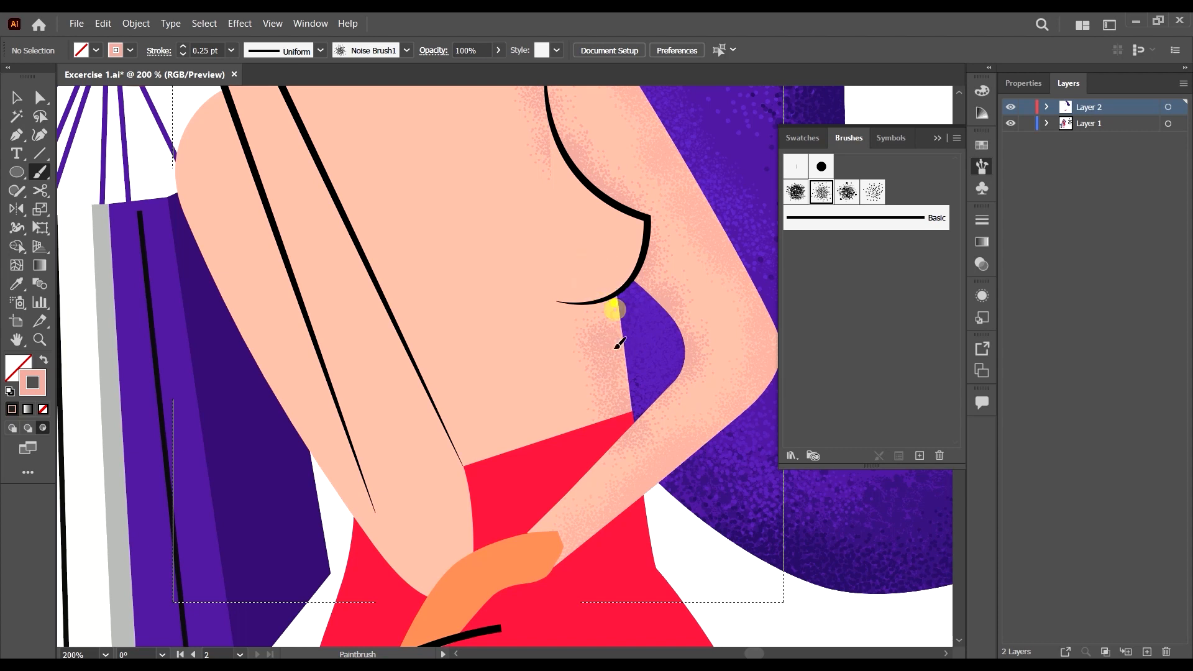
pyautogui.moveTo(615, 292)
pyautogui.mouseDown()
pyautogui.moveTo(636, 316)
pyautogui.moveTo(628, 409)
pyautogui.mouseUp()
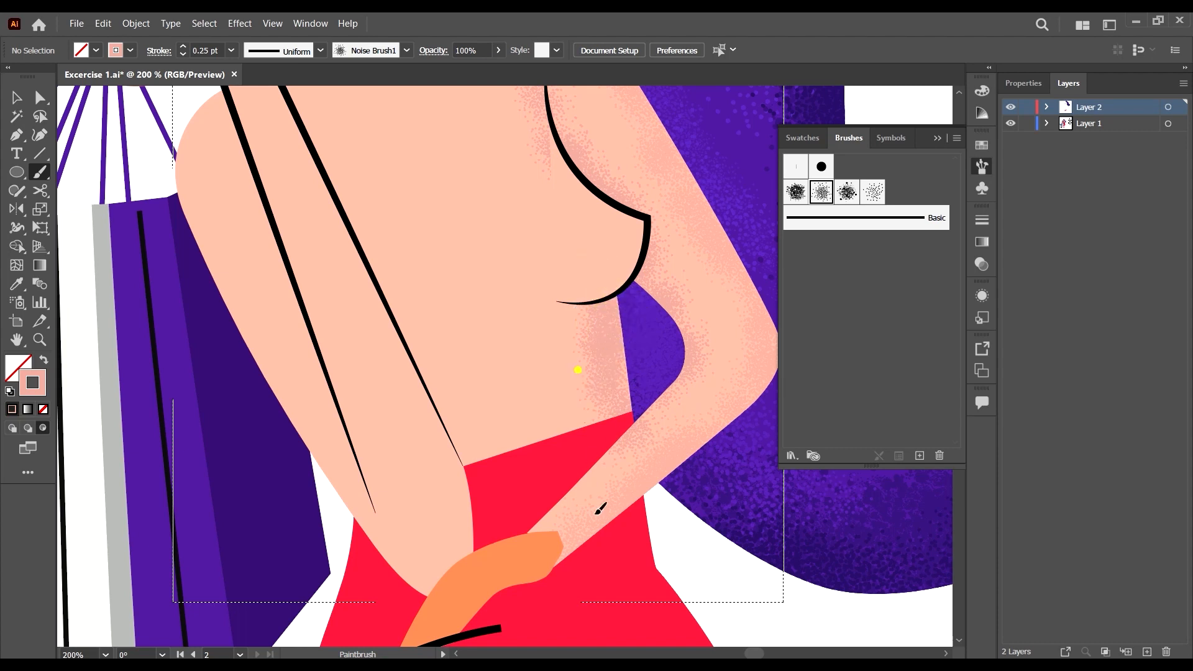
pyautogui.moveTo(595, 515); pyautogui.dragTo(594, 510)
pyautogui.moveTo(596, 347); pyautogui.dragTo(591, 467)
# Shade the skin along the trousers' waistline and the lower edge of the raised arm's elbow with noise grain.
pyautogui.moveTo(599, 416); pyautogui.dragTo(326, 492)
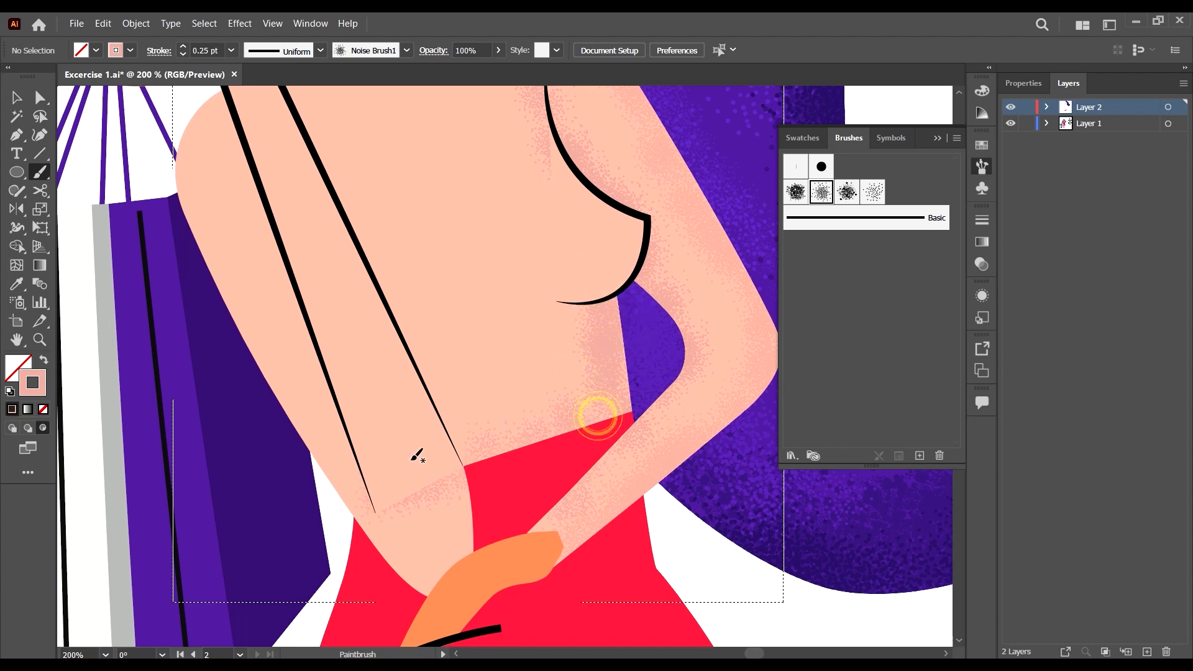
pyautogui.moveTo(460, 486); pyautogui.dragTo(489, 621)
pyautogui.moveTo(460, 500)
pyautogui.mouseDown()
pyautogui.moveTo(482, 526)
pyautogui.moveTo(470, 580)
pyautogui.moveTo(476, 526)
pyautogui.mouseUp()
pyautogui.moveTo(625, 401); pyautogui.dragTo(593, 407)
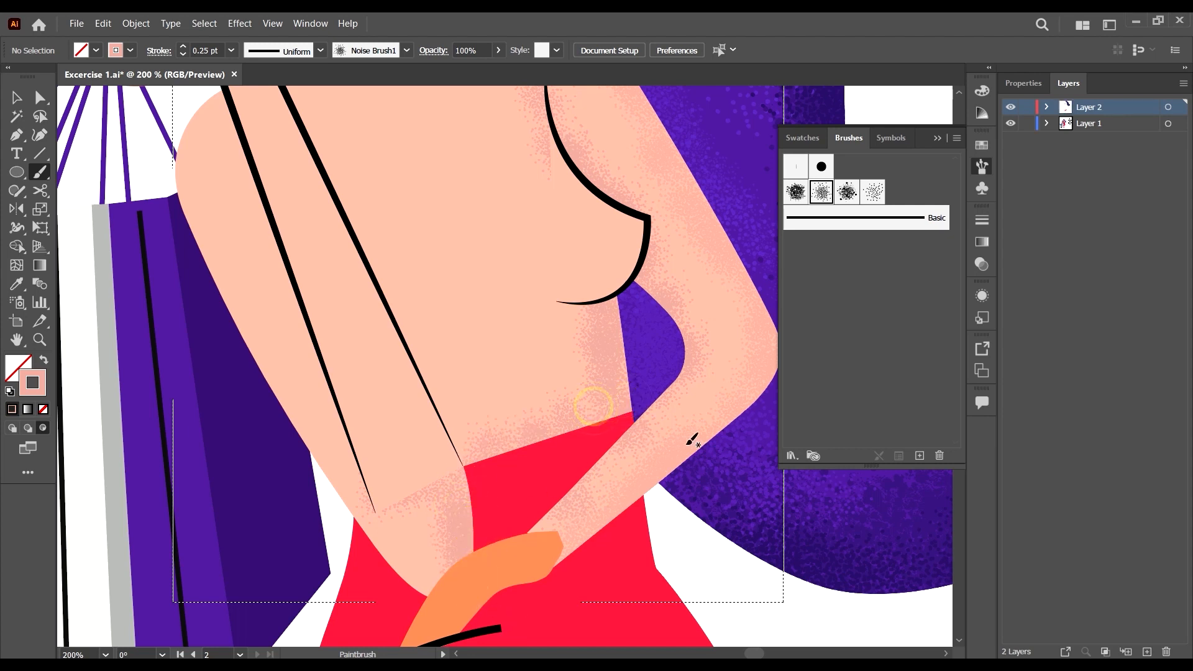
pyautogui.scroll(3, 640, 385)
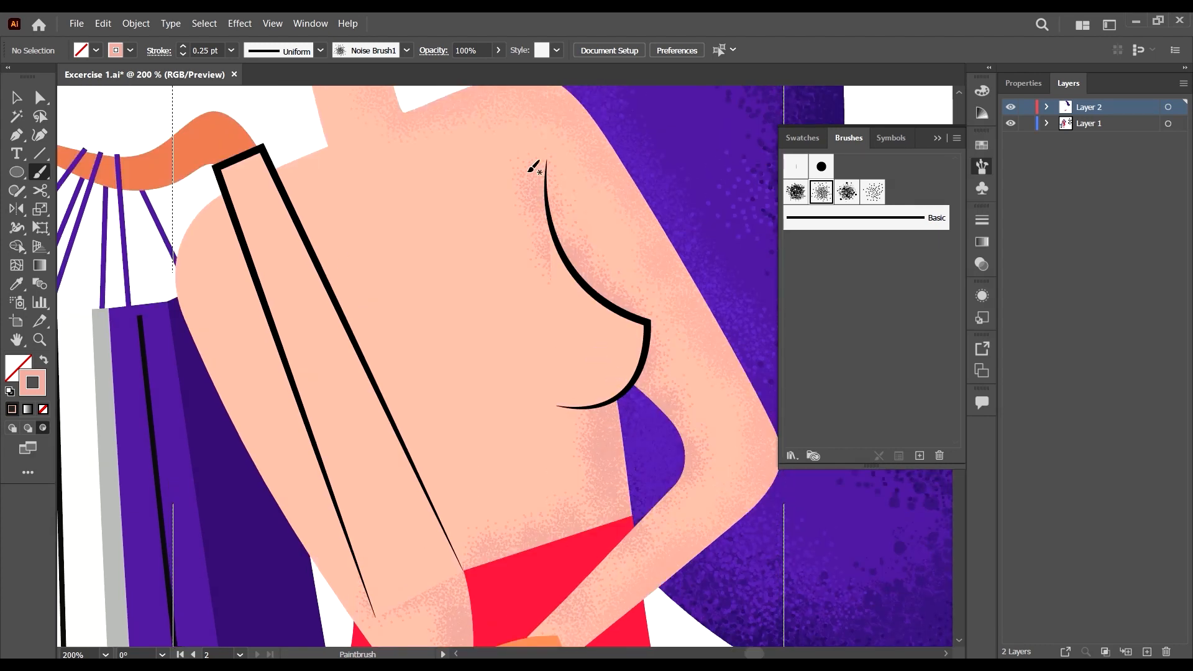
pyautogui.press('alt')
pyautogui.scroll(2, 338, 161)
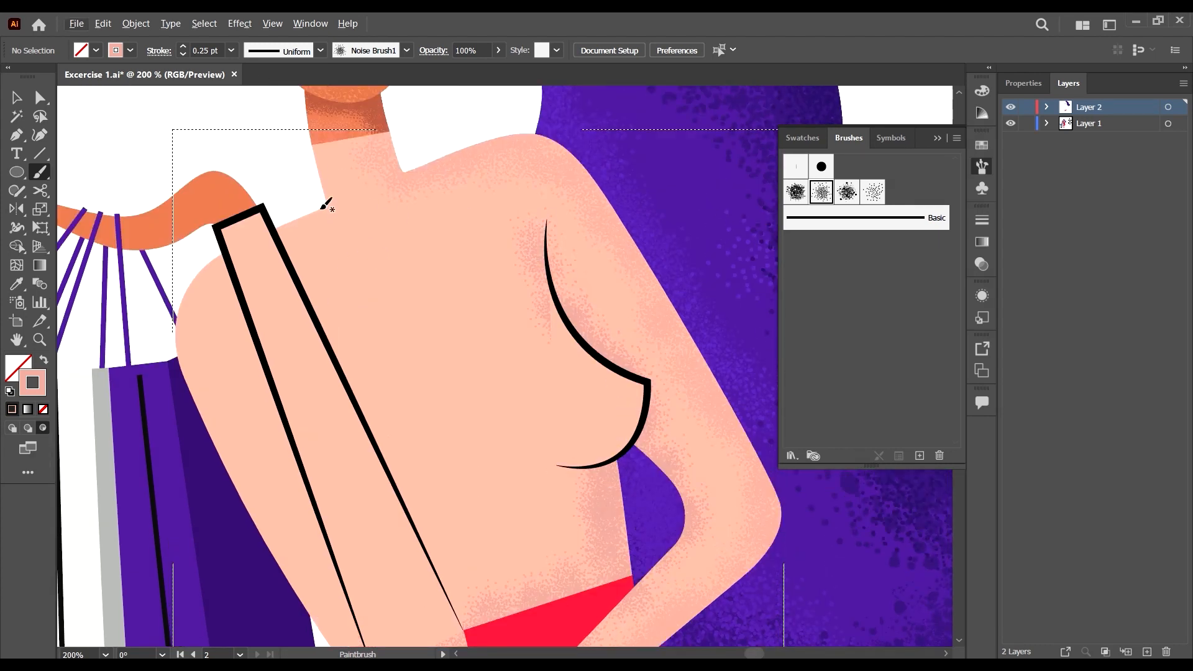
# Paint darker noise grain on the neck's side and the raised arm's shoulder, continuing down the upper arm's outer edge.
pyautogui.click(309, 154)
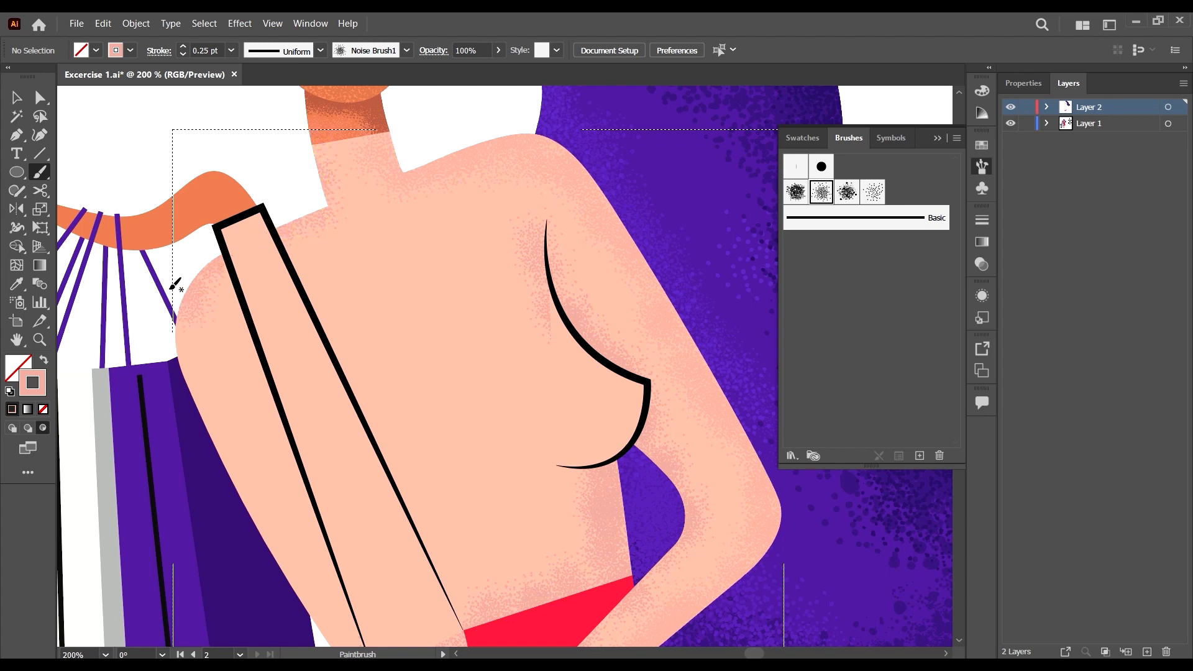
pyautogui.scroll(-3, 171, 280)
pyautogui.moveTo(187, 259); pyautogui.dragTo(252, 404)
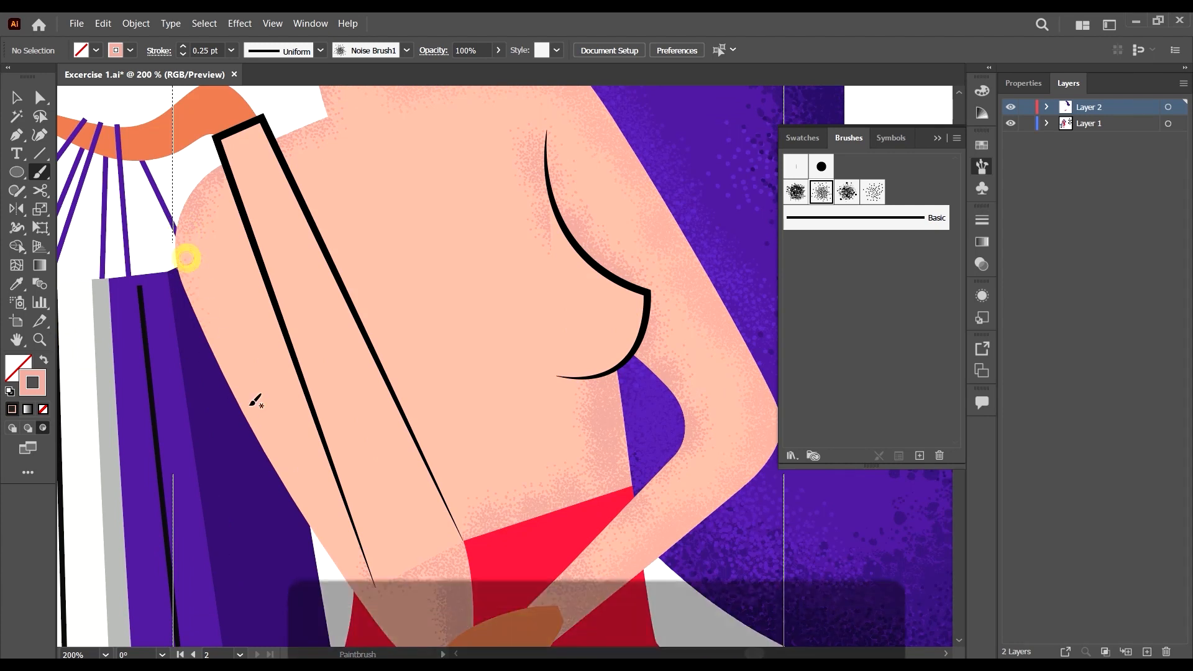
pyautogui.moveTo(184, 230); pyautogui.dragTo(241, 412)
pyautogui.moveTo(186, 252); pyautogui.dragTo(300, 508)
# Build up noise shading along the raised arm's outer edge beside the purple bag, down toward the elbow.
pyautogui.scroll(-4, 250, 459)
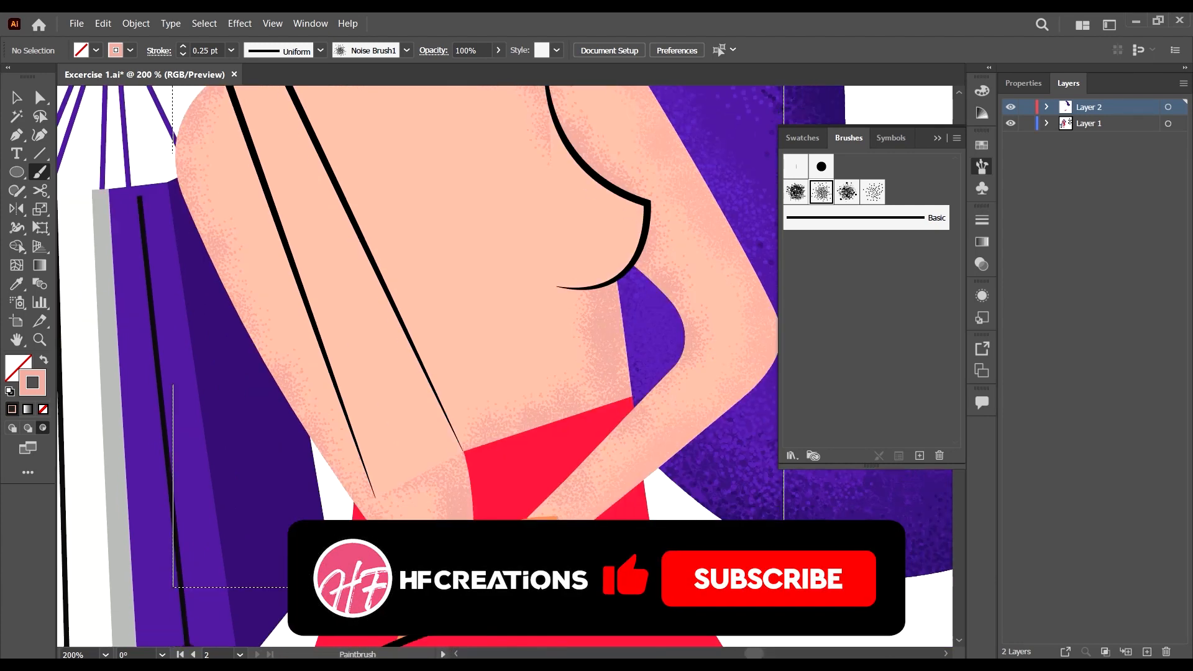
pyautogui.click(186, 160)
pyautogui.moveTo(186, 166); pyautogui.dragTo(231, 279)
pyautogui.moveTo(225, 267); pyautogui.dragTo(325, 477)
pyautogui.moveTo(234, 291); pyautogui.dragTo(280, 398)
pyautogui.moveTo(275, 374); pyautogui.dragTo(372, 493)
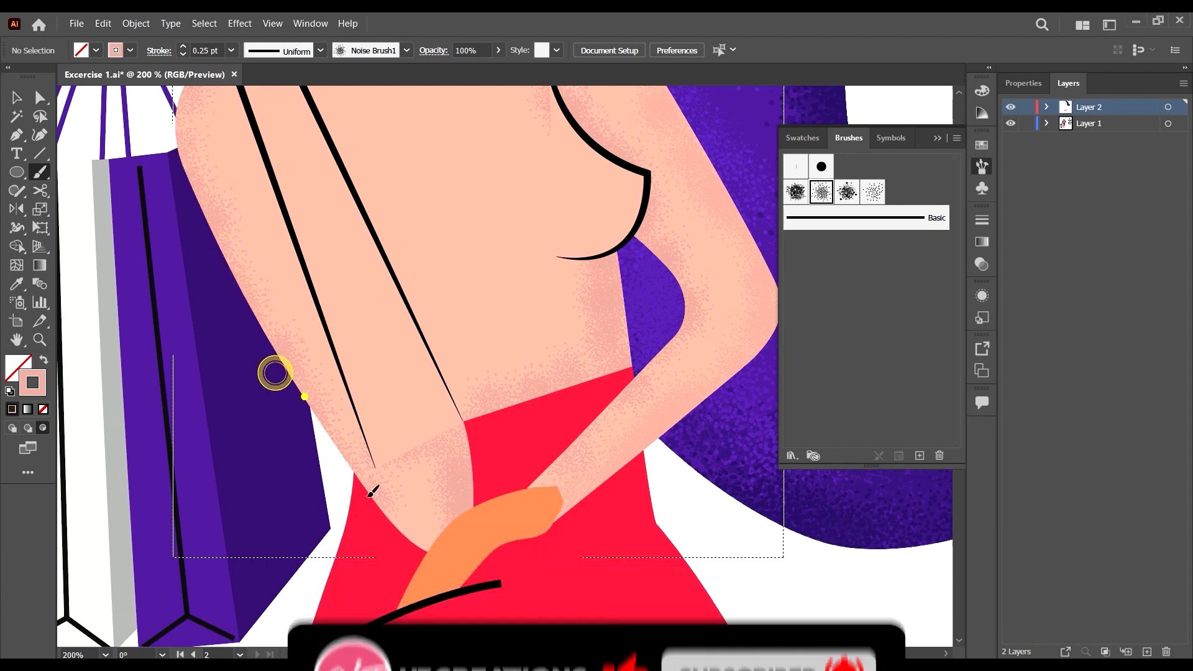
# Shade the outer edge of the raised arm's elbow with noise grain down to the orange hand.
pyautogui.moveTo(299, 396); pyautogui.dragTo(388, 523)
pyautogui.moveTo(333, 435); pyautogui.dragTo(379, 515)
pyautogui.moveTo(331, 443)
pyautogui.mouseDown()
pyautogui.moveTo(369, 510)
pyautogui.moveTo(443, 578)
pyautogui.mouseUp()
pyautogui.moveTo(399, 533); pyautogui.dragTo(436, 554)
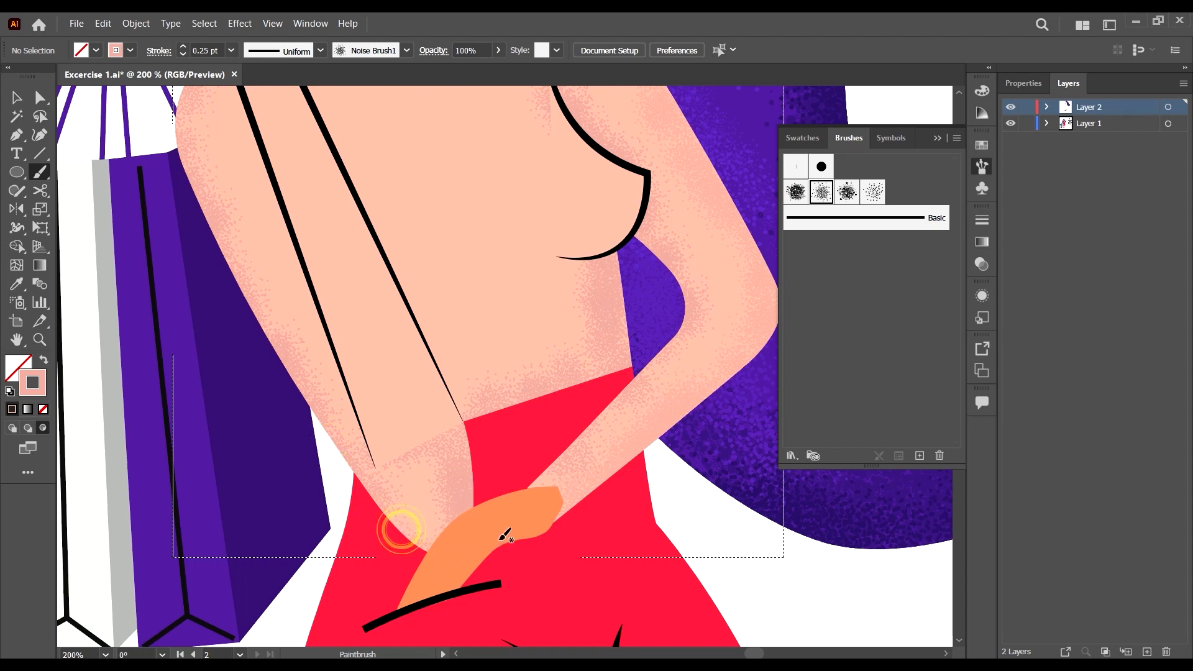
# Touch up the grain along the raised arm's outer edge and the side of the waist.
pyautogui.hotkey('ctrl', '1')
pyautogui.moveTo(348, 329)
pyautogui.mouseDown()
pyautogui.moveTo(356, 391)
pyautogui.moveTo(370, 401)
pyautogui.mouseUp()
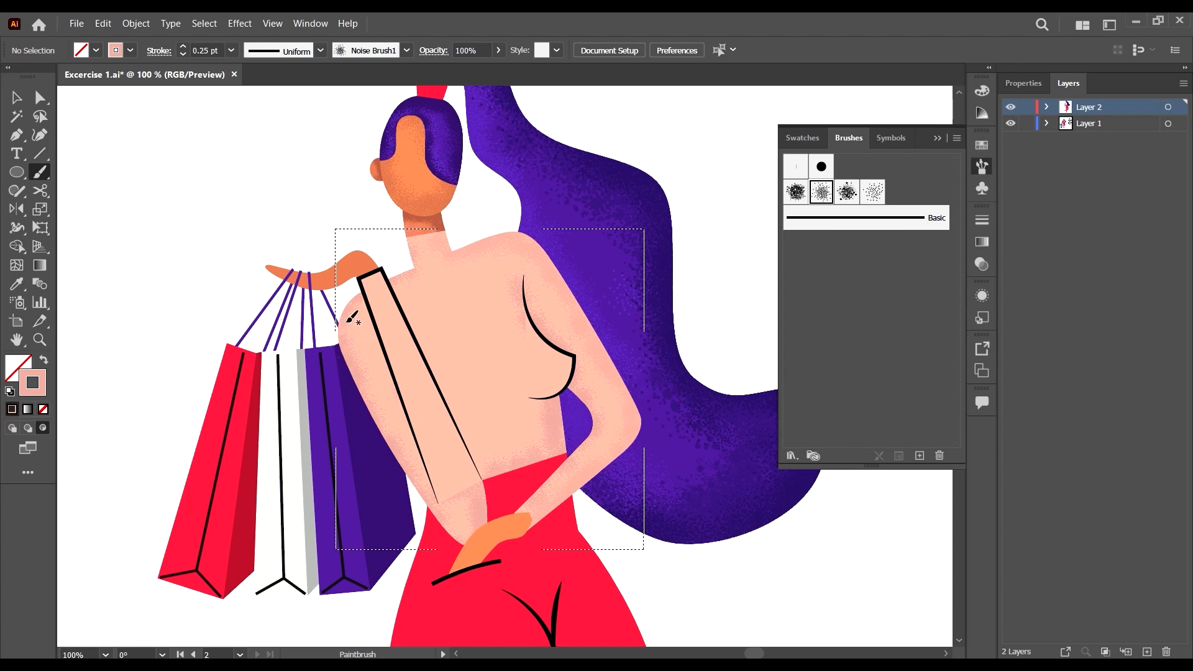
pyautogui.moveTo(331, 361); pyautogui.dragTo(422, 485)
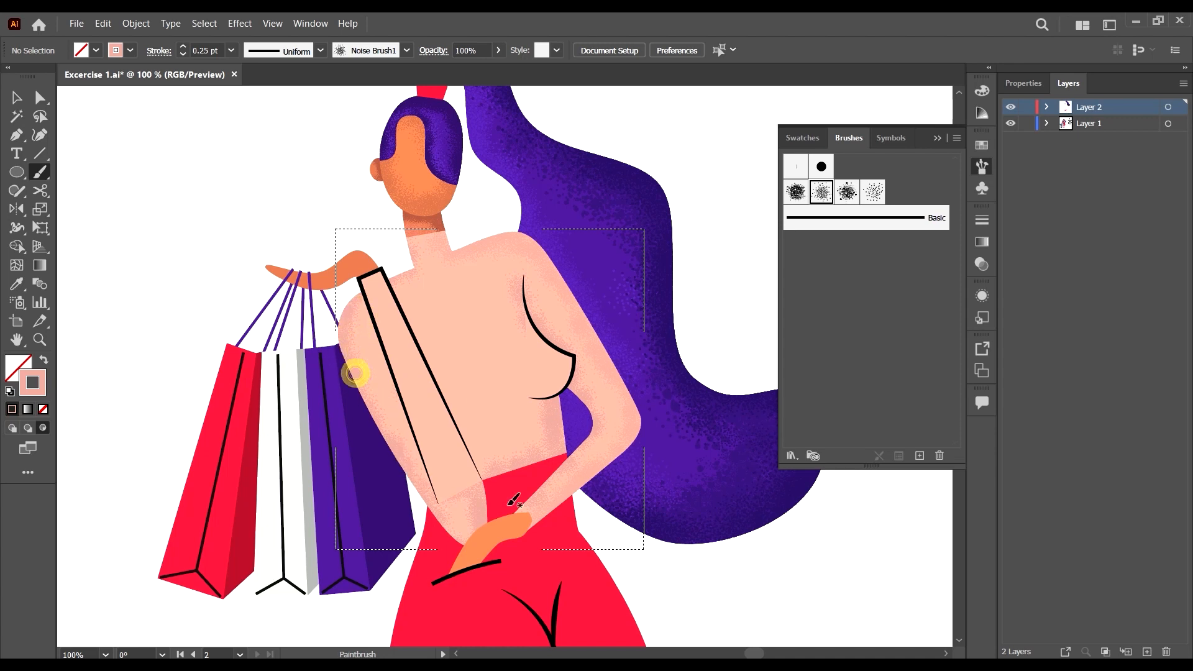
pyautogui.scroll(1, 583, 447)
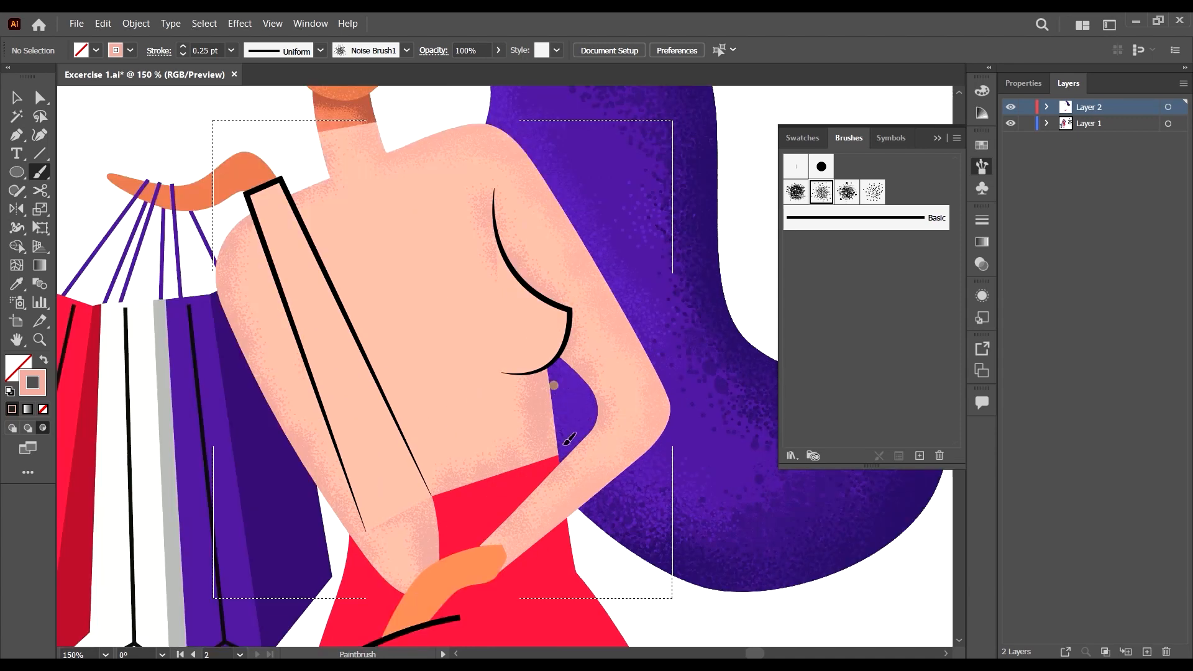
pyautogui.moveTo(569, 438)
pyautogui.mouseDown()
pyautogui.moveTo(538, 412)
pyautogui.moveTo(528, 439)
pyautogui.mouseUp()
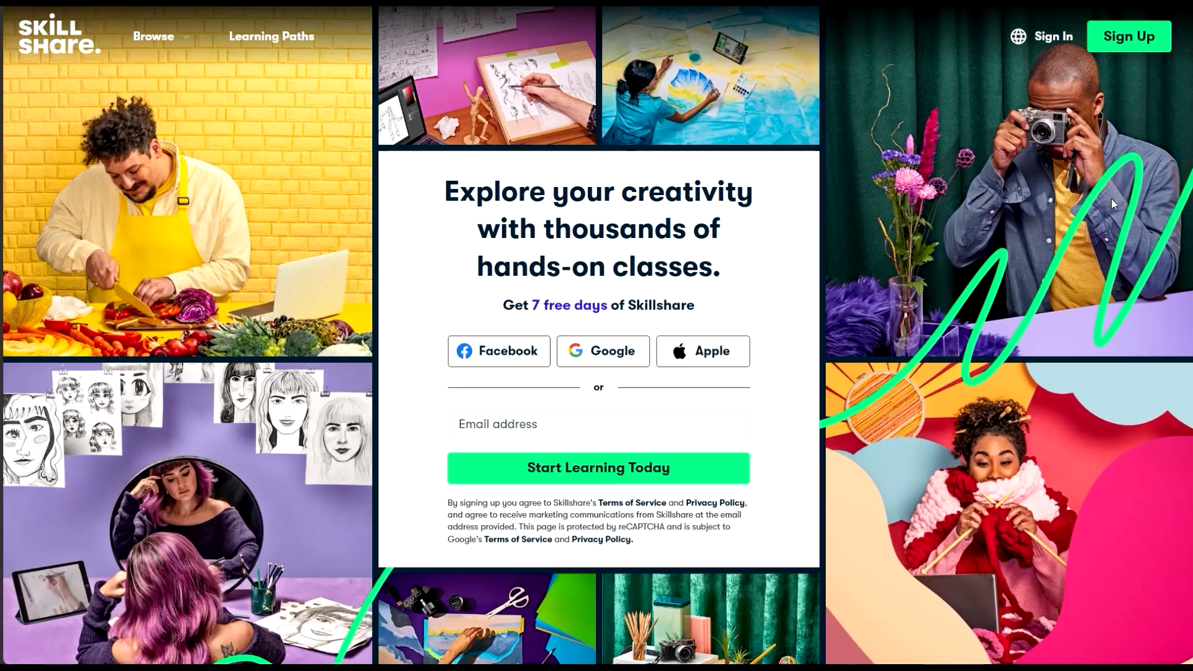
# Switch to the Skillshare website and look through its home page, from the sign-up area to the student reviews.
pyautogui.scroll(-15, 1111, 199)
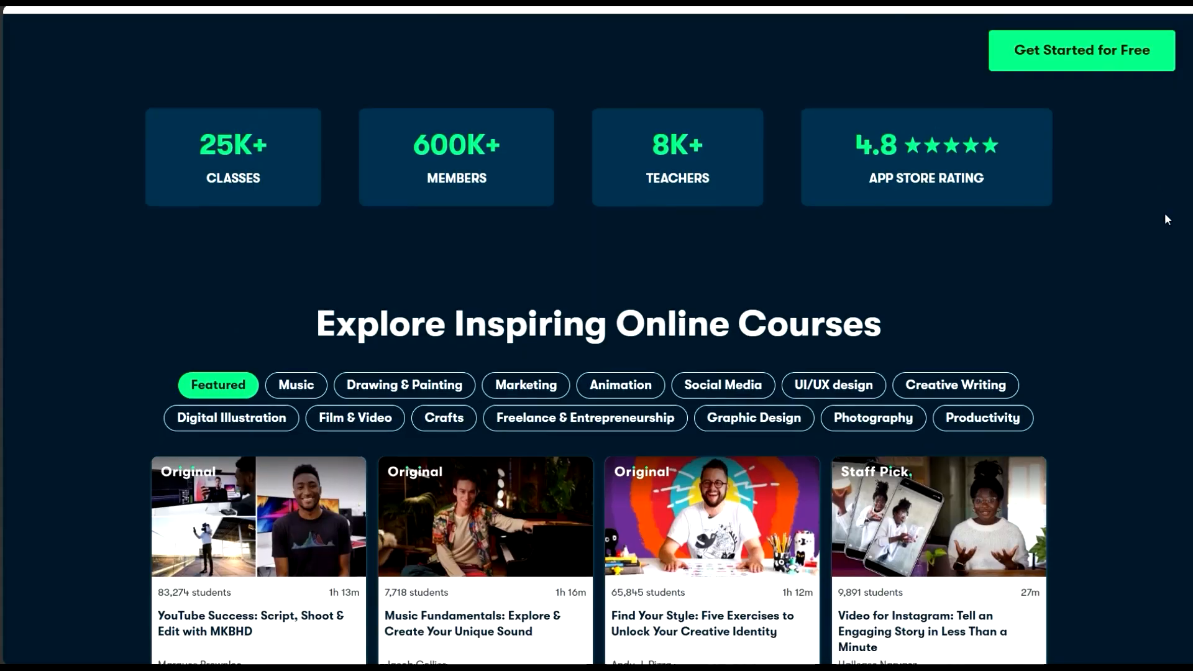
pyautogui.scroll(-12, 1166, 215)
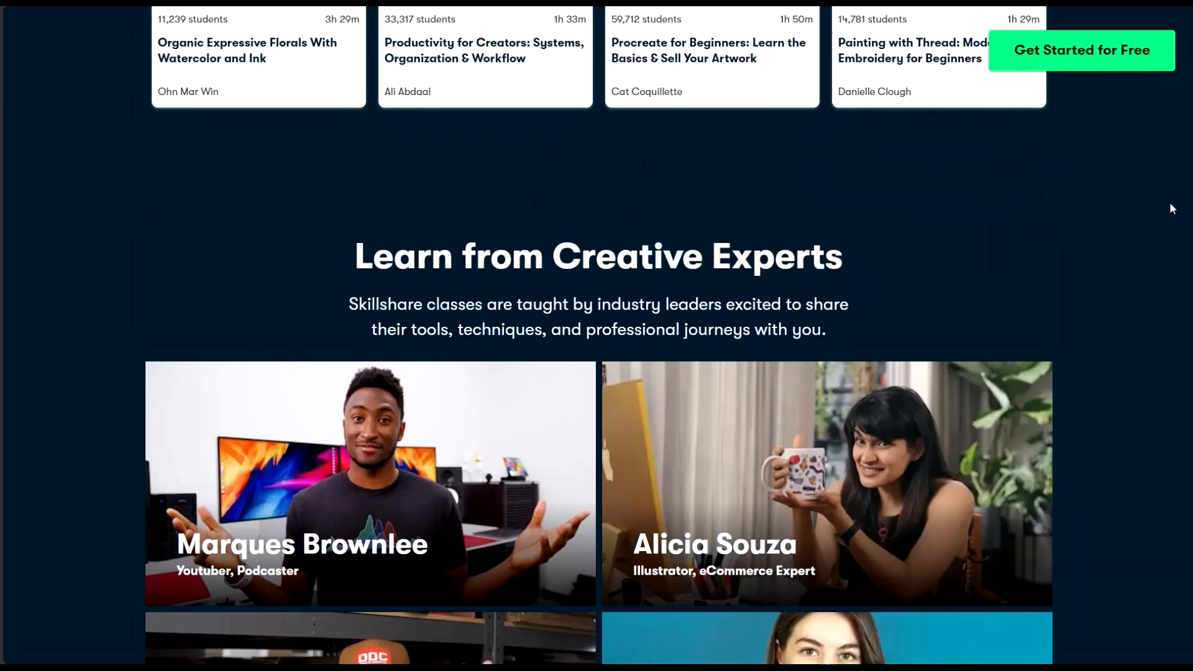
pyautogui.scroll(-14, 1172, 209)
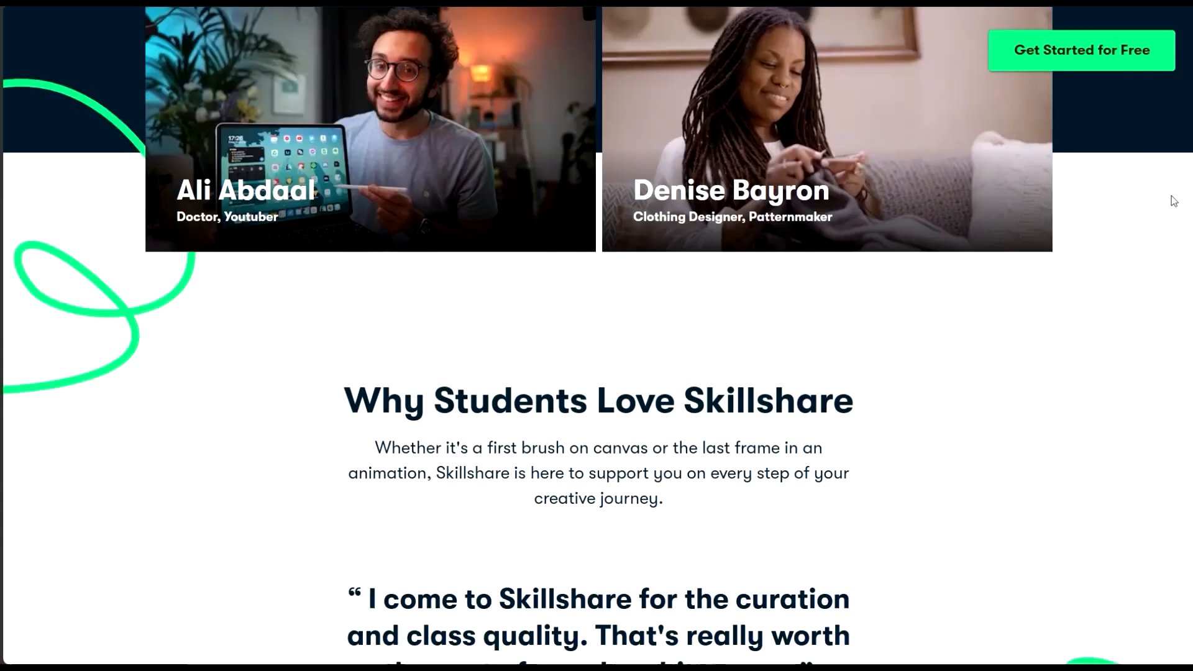
pyautogui.scroll(-12, 1173, 201)
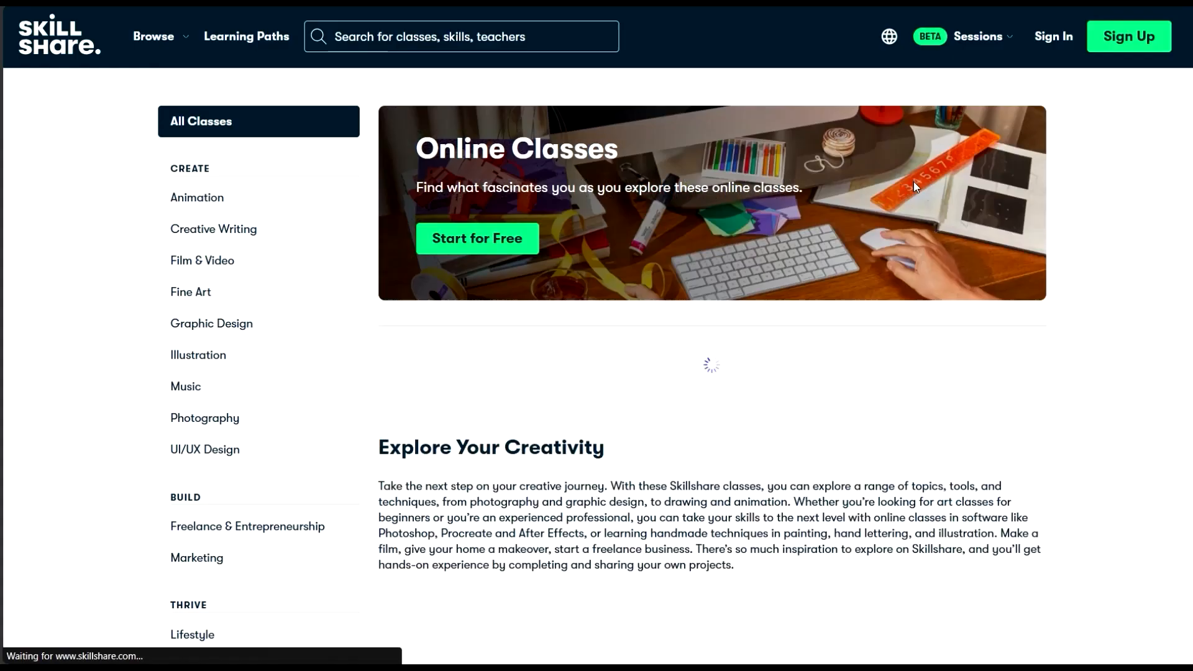
# Browse the popular online classes and the listing's last page, 1887.
pyautogui.scroll(-11, 832, 162)
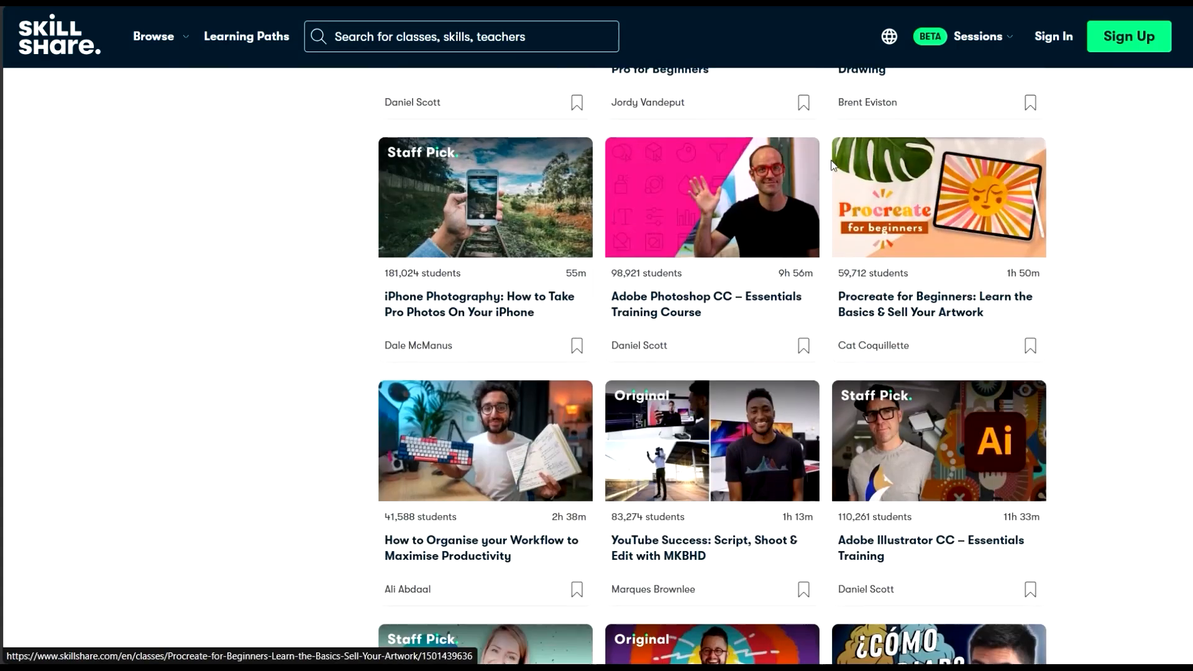
pyautogui.scroll(-8, 834, 165)
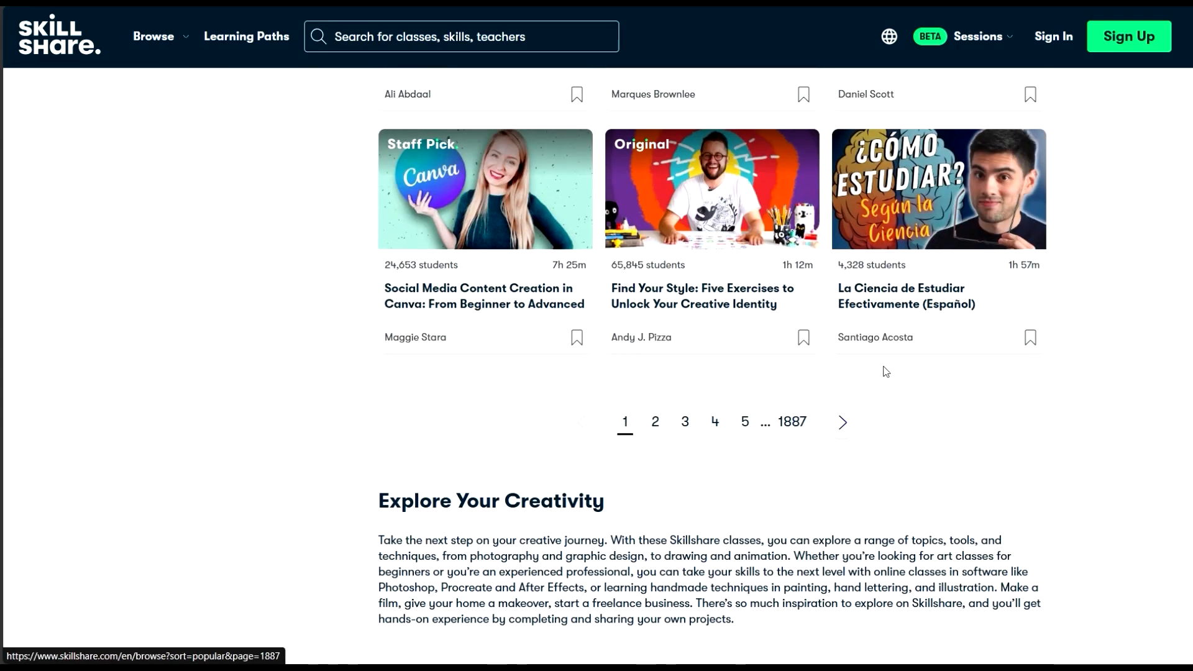
pyautogui.scroll(-6, 799, 274)
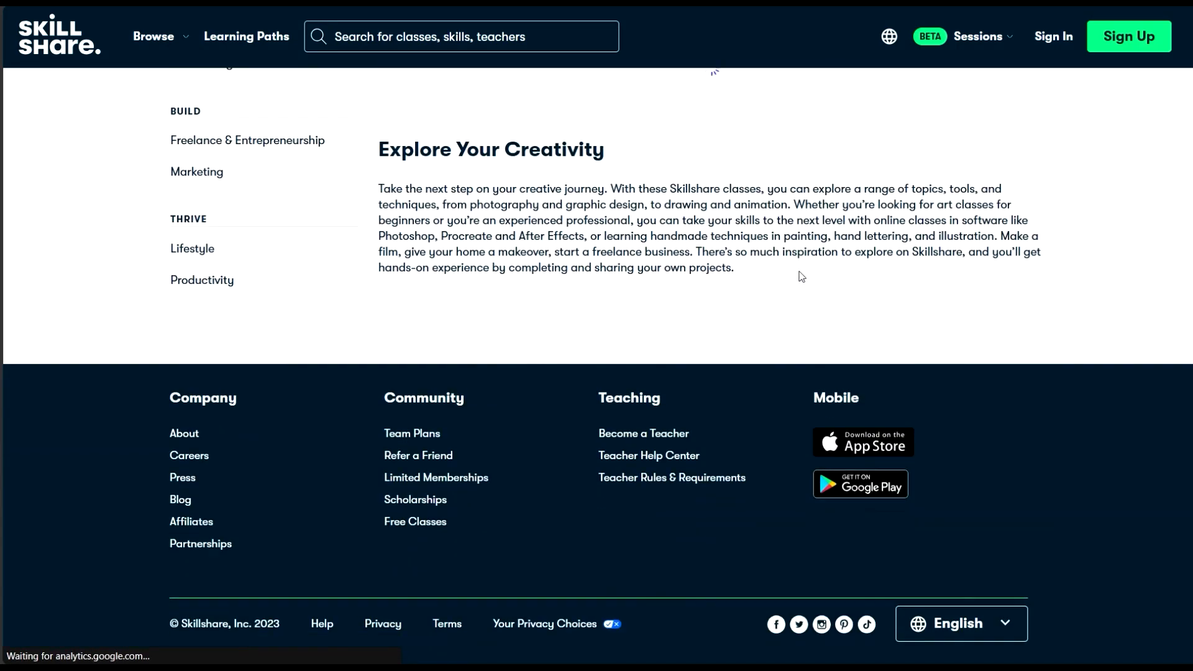
pyautogui.scroll(5, 800, 274)
pyautogui.scroll(2, 802, 259)
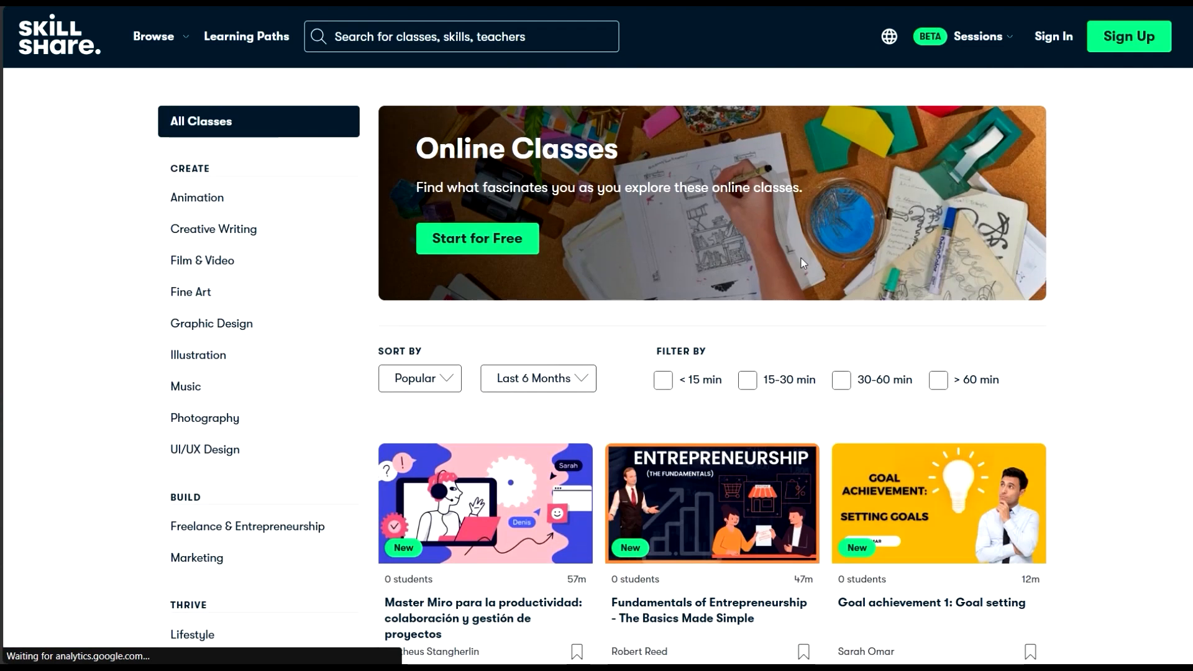
pyautogui.scroll(-5, 802, 260)
pyautogui.scroll(-5, 804, 261)
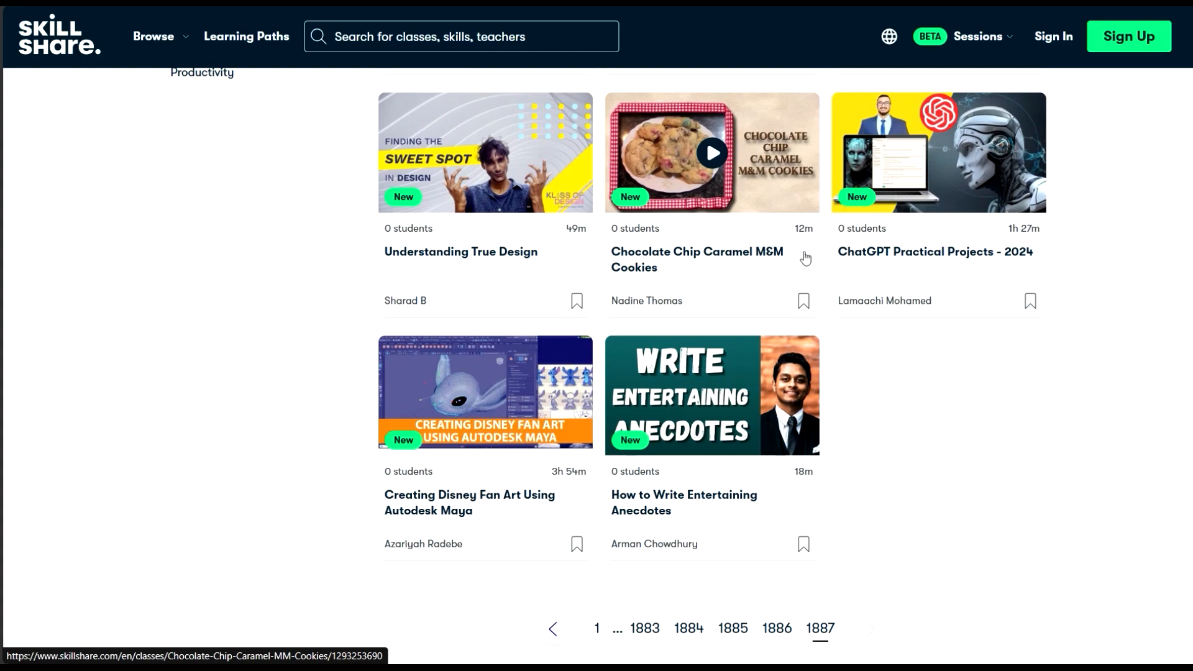
pyautogui.scroll(7, 784, 422)
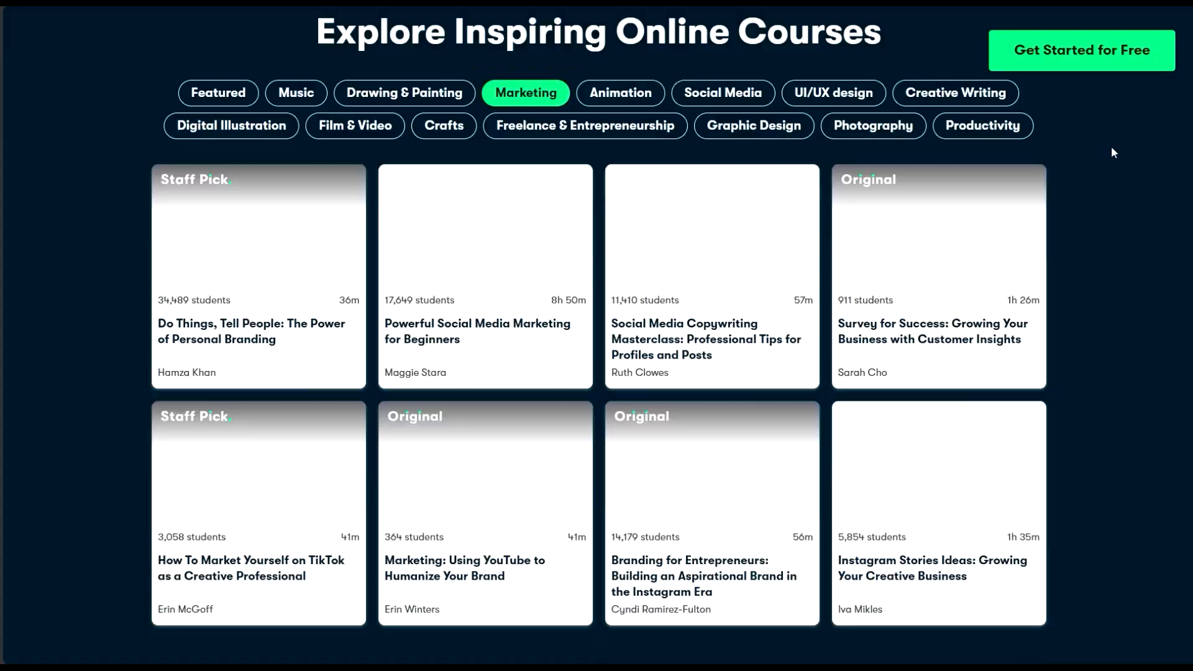
# View the home page's course selections for Animation, Social Media, UI/UX design and Creative Writing.
pyautogui.scroll(3, 1057, 137)
pyautogui.scroll(-3, 963, 124)
pyautogui.scroll(2, 937, 125)
pyautogui.click(621, 156)
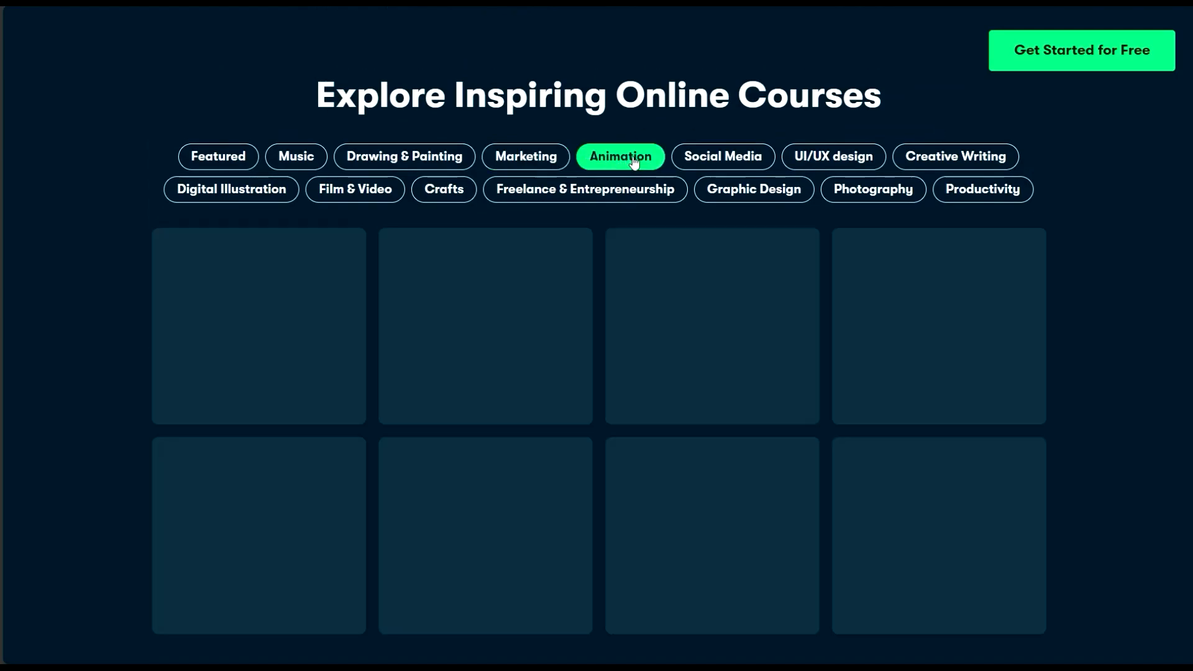
pyautogui.click(724, 159)
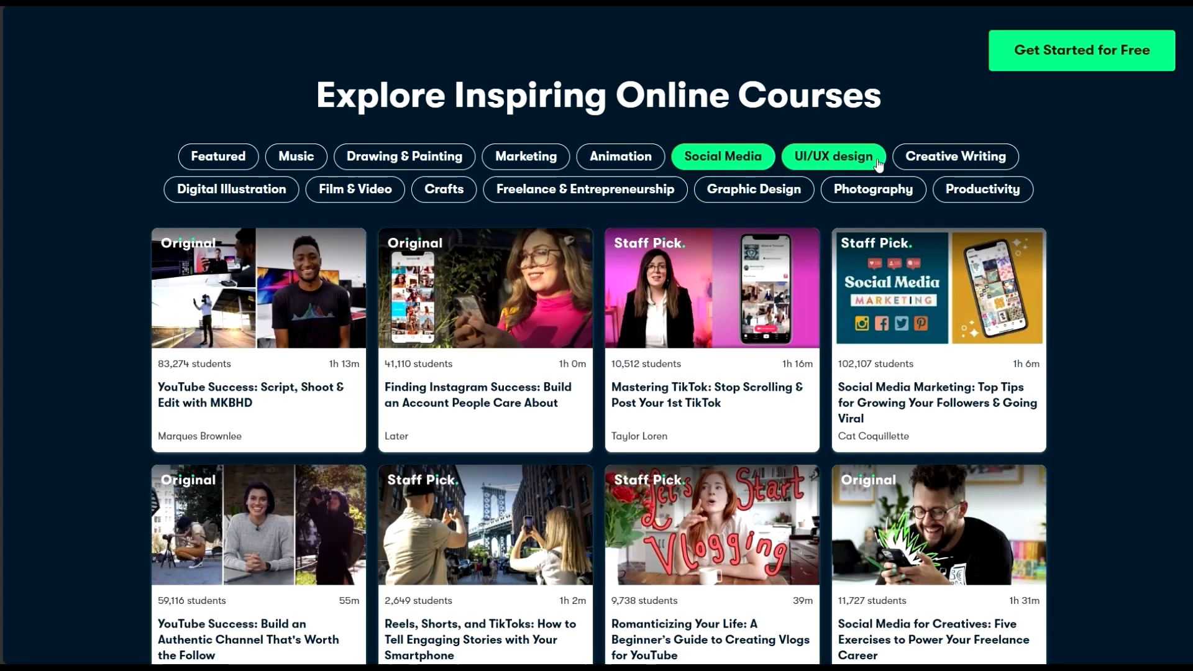
pyautogui.click(833, 156)
pyautogui.click(955, 156)
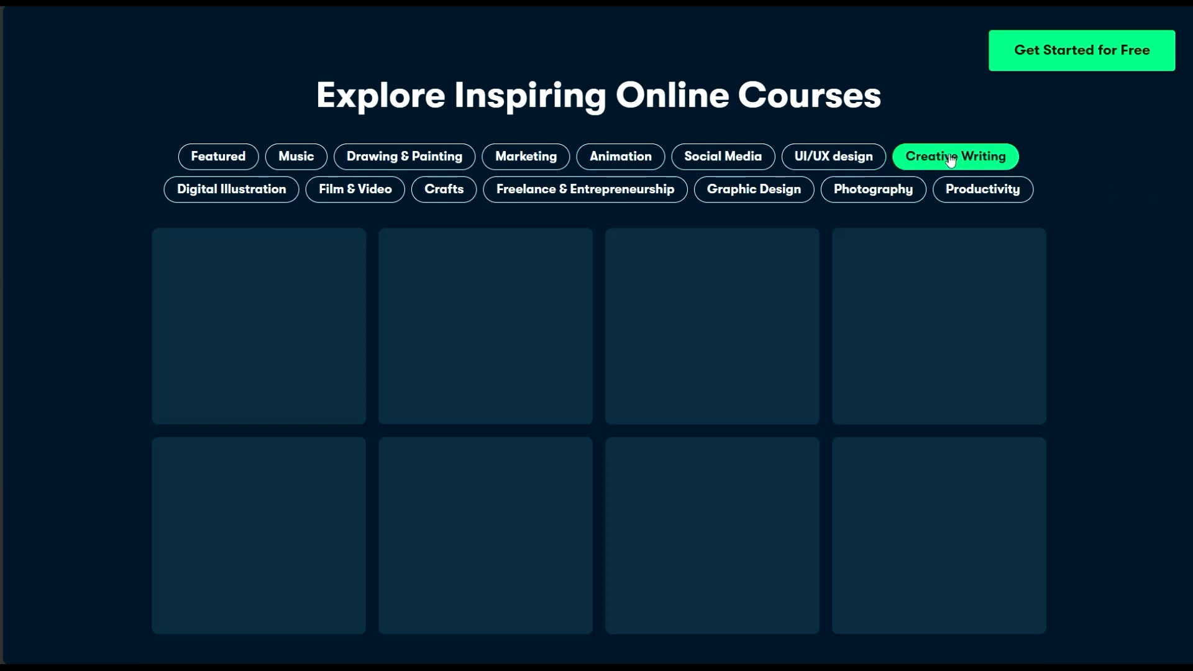
# View the courses for Digital Illustration, Film & Video, Crafts, Freelance & Entrepreneurship, Graphic Design, Photography and Productivity.
pyautogui.click(292, 189)
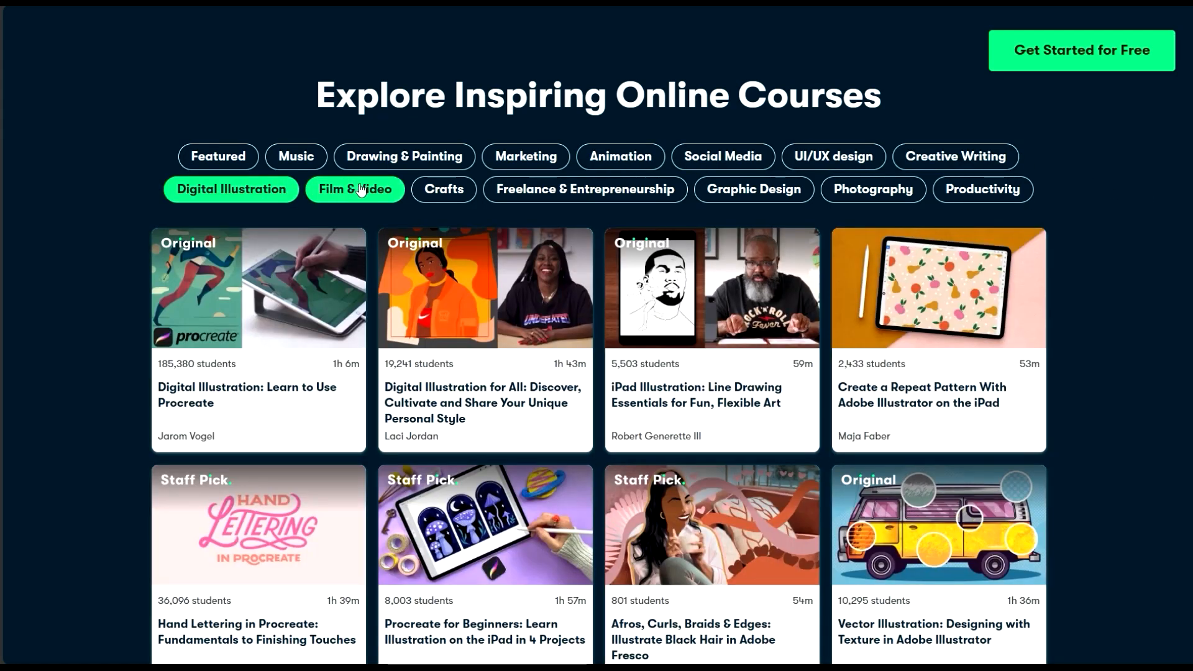
pyautogui.click(361, 189)
pyautogui.click(445, 193)
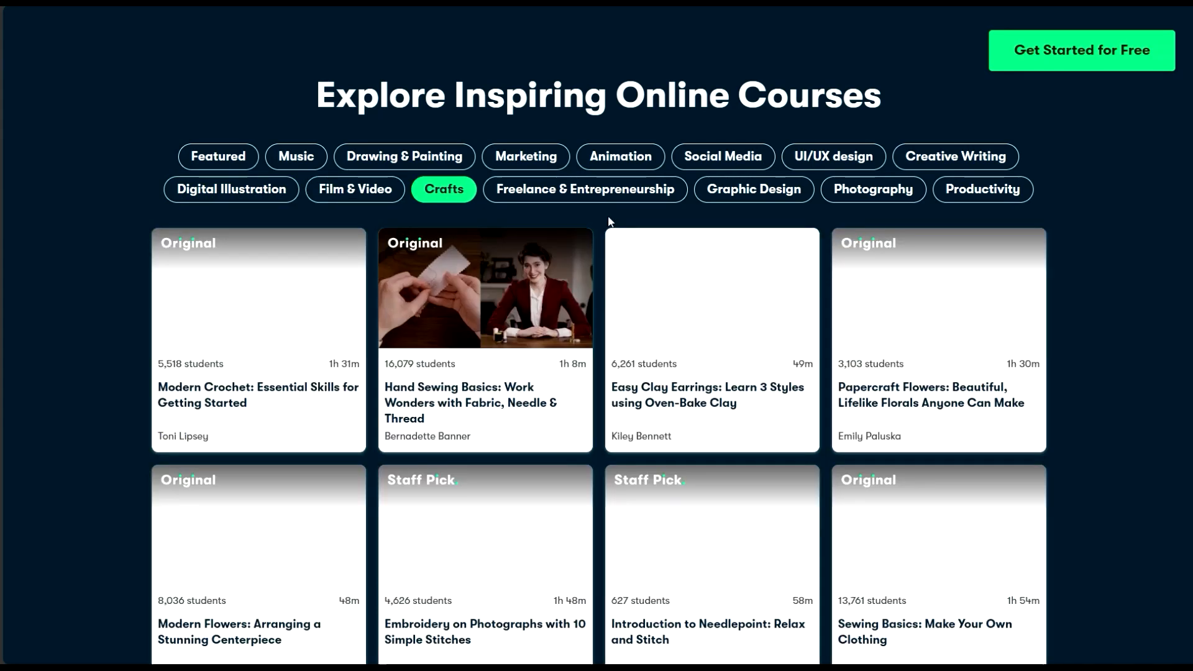
pyautogui.click(615, 190)
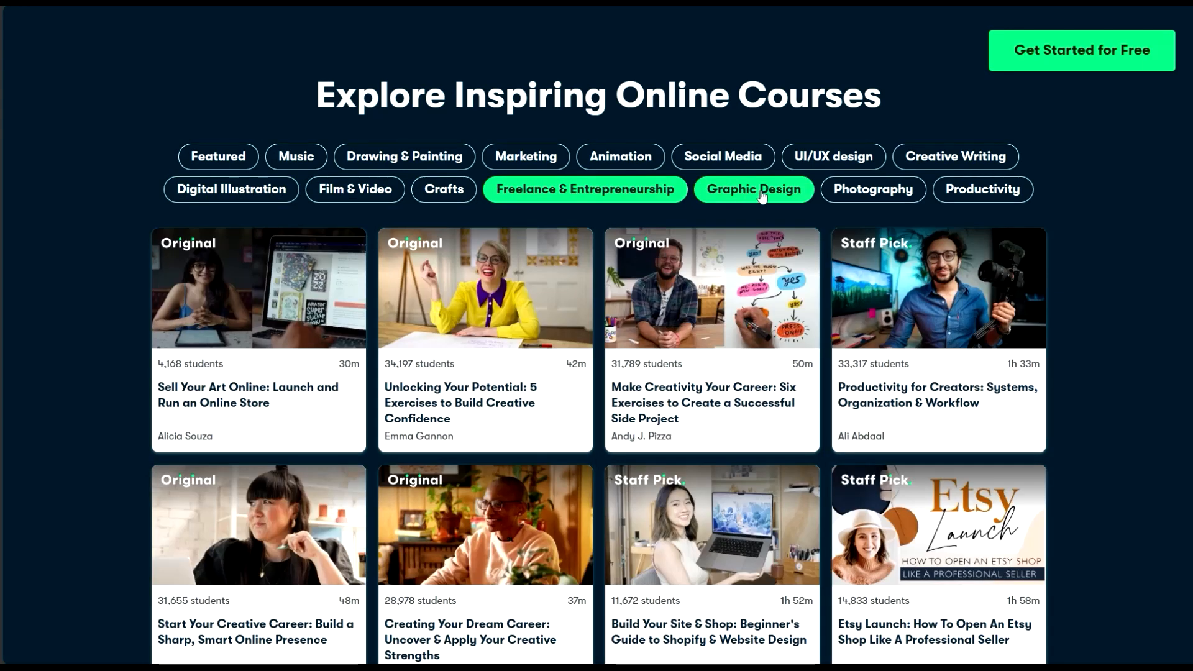
pyautogui.click(763, 197)
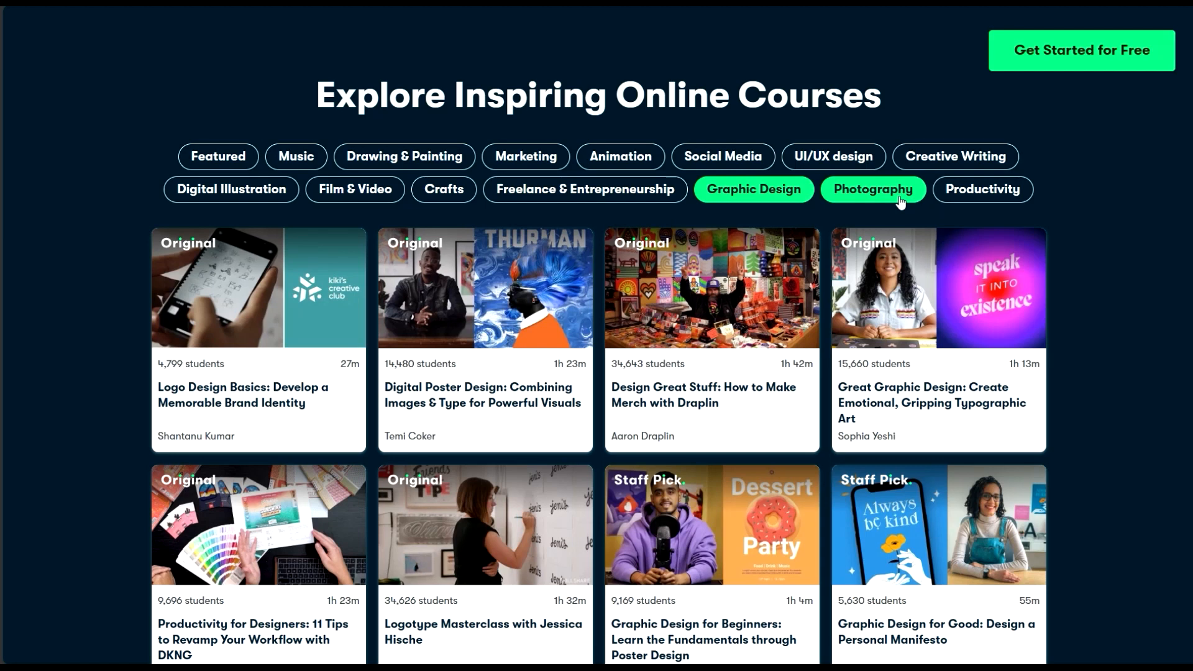
pyautogui.click(901, 199)
pyautogui.click(971, 199)
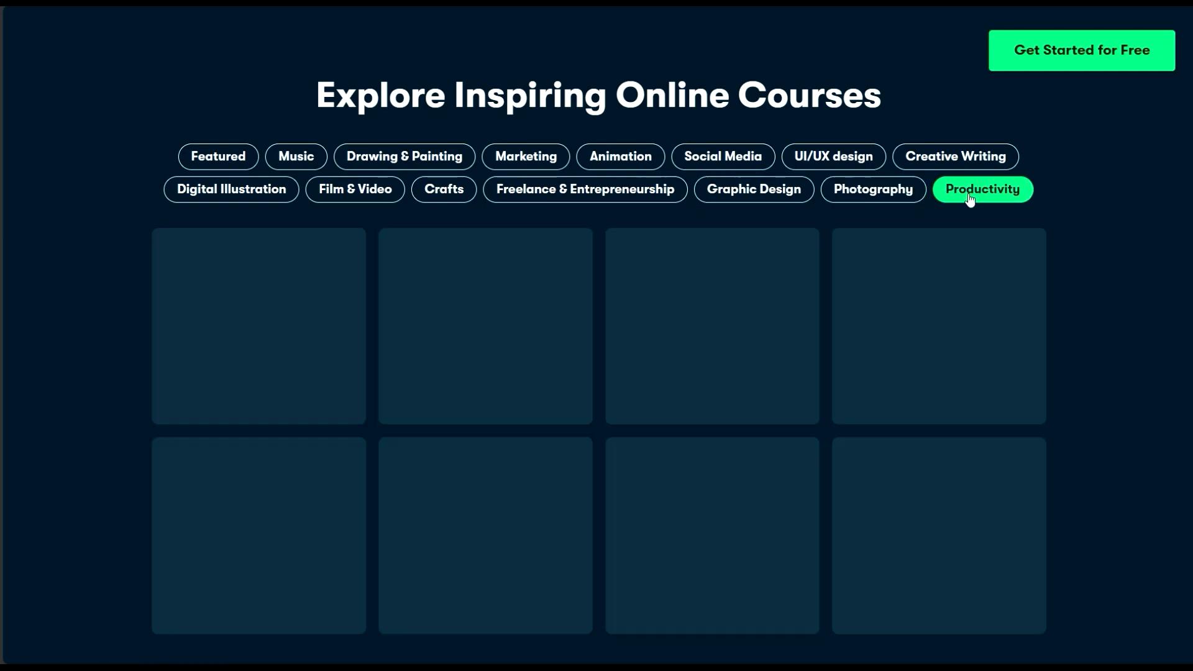
pyautogui.scroll(20, 1134, 188)
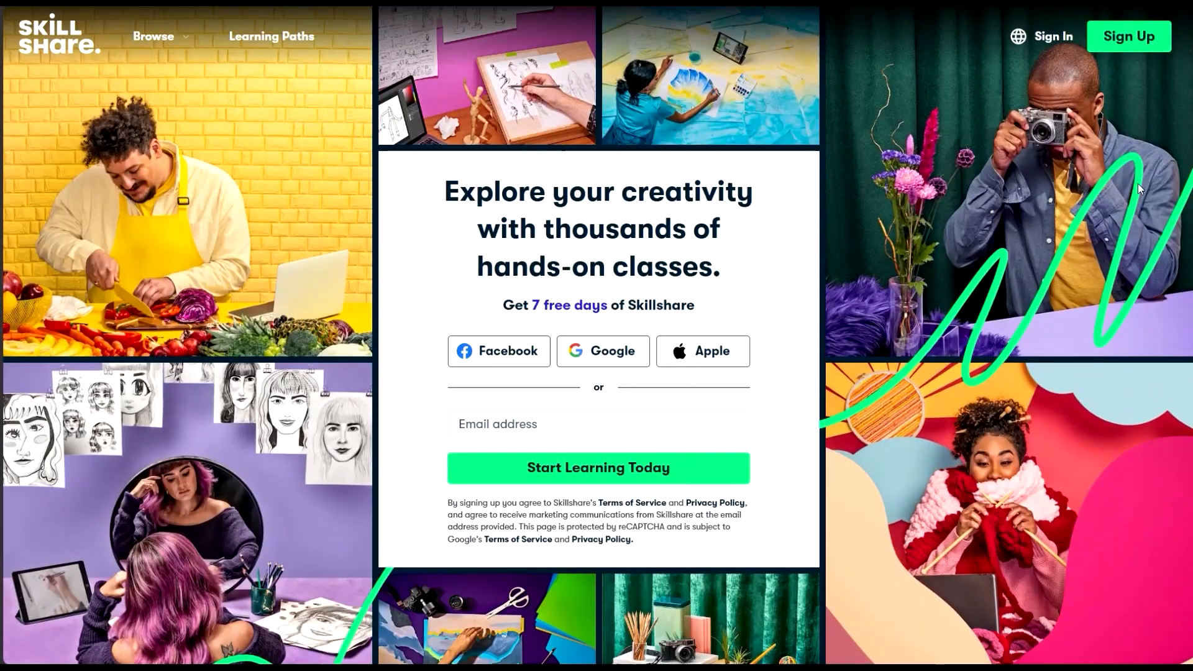
# Look over the class categories, open All Classes and examine the featured and trending classes.
pyautogui.click(190, 38)
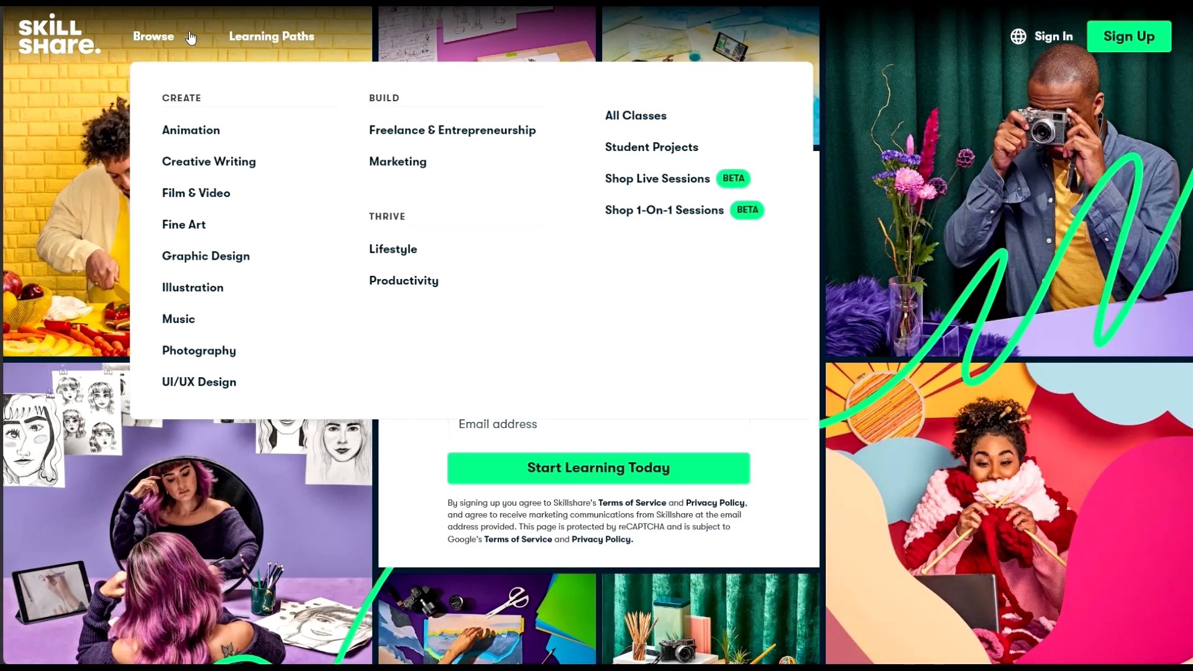
pyautogui.scroll(-2, 228, 113)
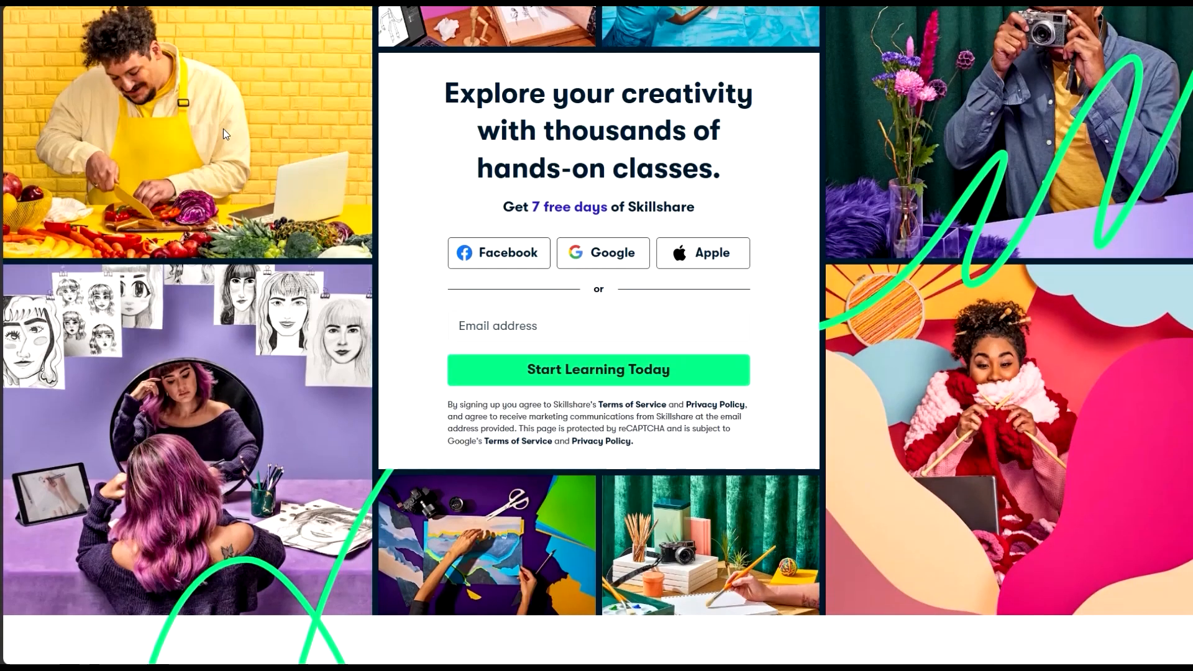
pyautogui.scroll(2, 228, 113)
pyautogui.moveTo(182, 43)
pyautogui.click(680, 125)
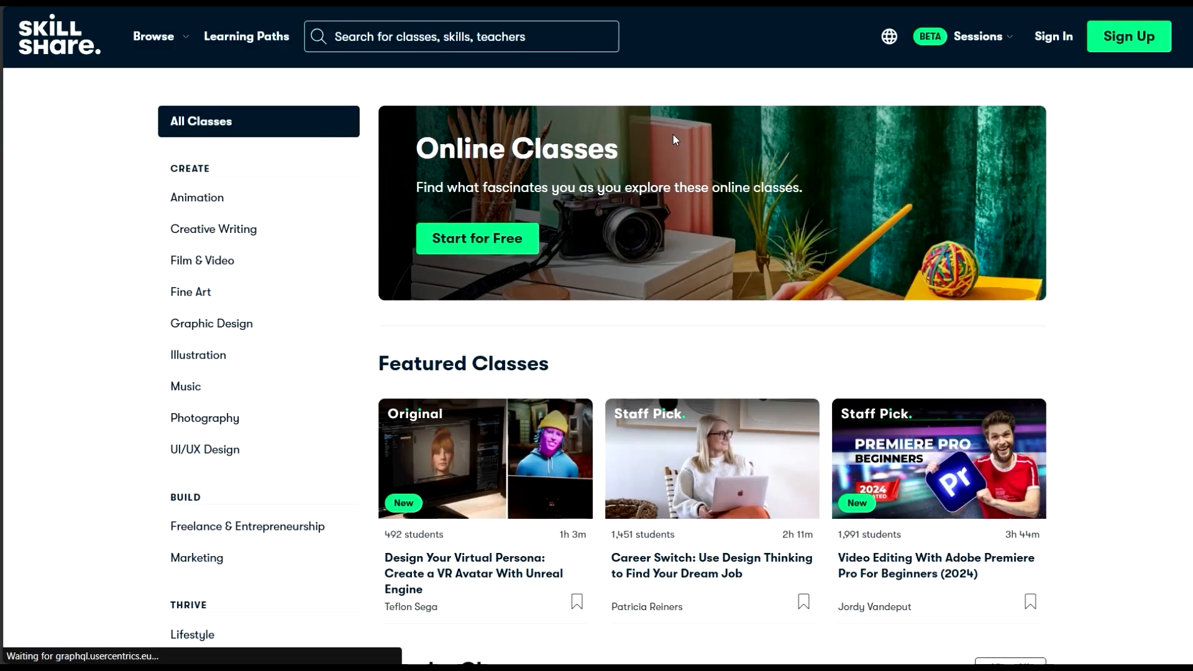
pyautogui.scroll(-6, 673, 134)
pyautogui.scroll(-15, 674, 129)
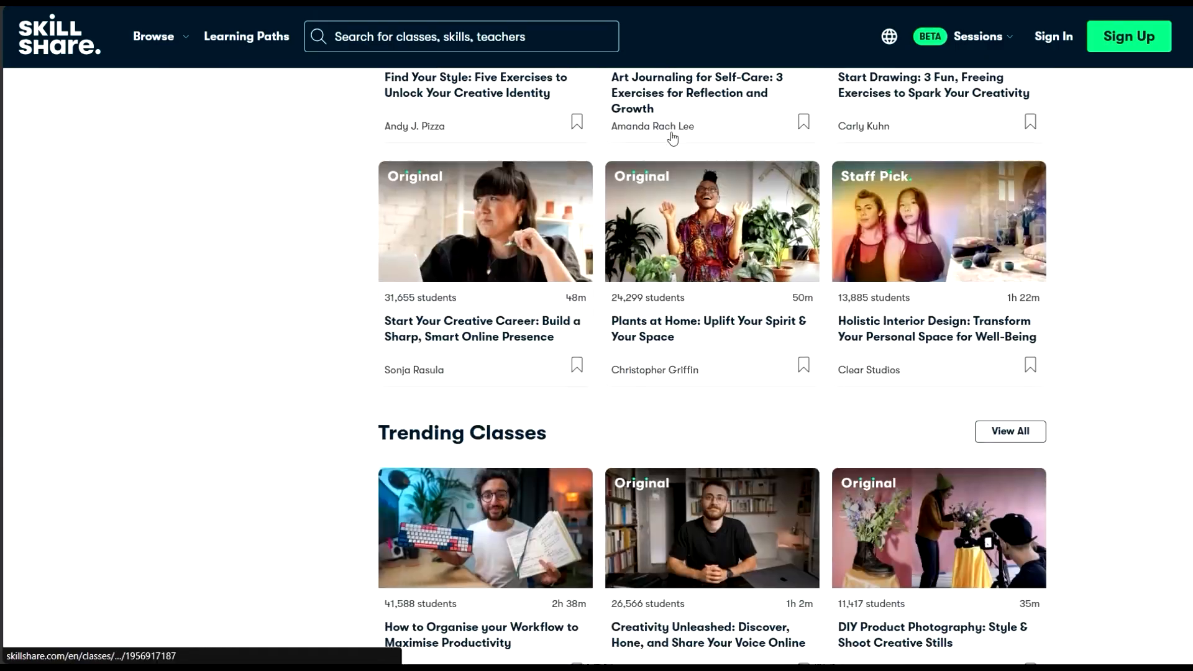
pyautogui.scroll(15, 675, 121)
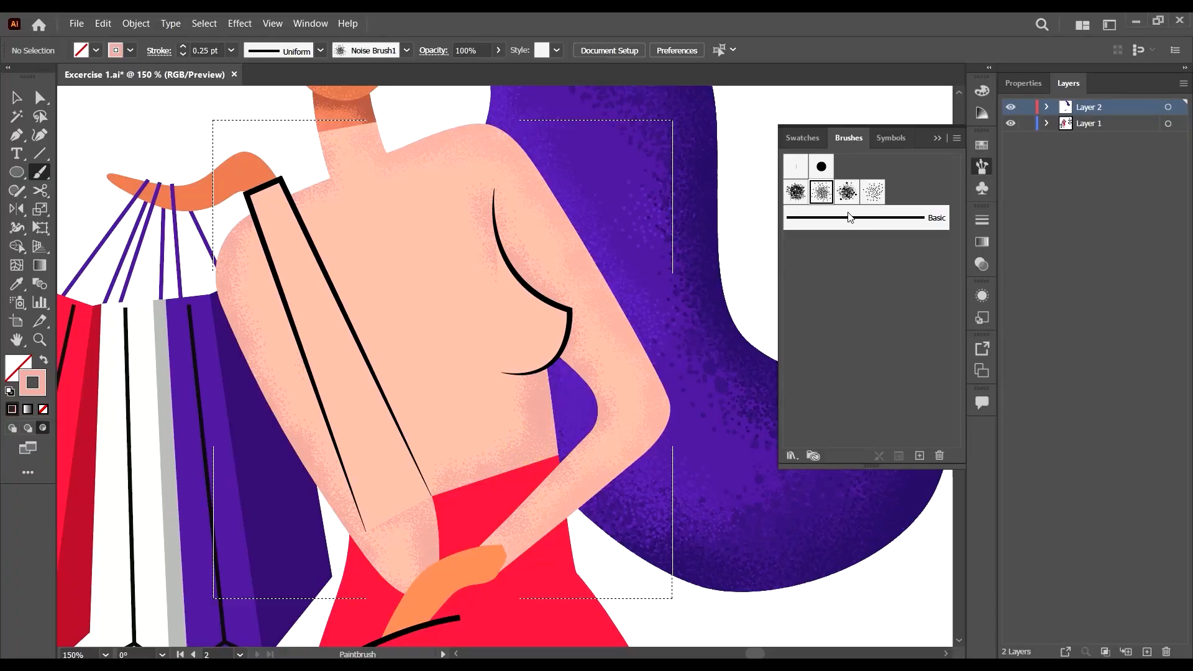
# Shade the waist near the inner elbow and the top of the hair-side shoulder using Noise Brush 2 at 0.25 pt.
pyautogui.click(847, 192)
pyautogui.scroll(3, 491, 186)
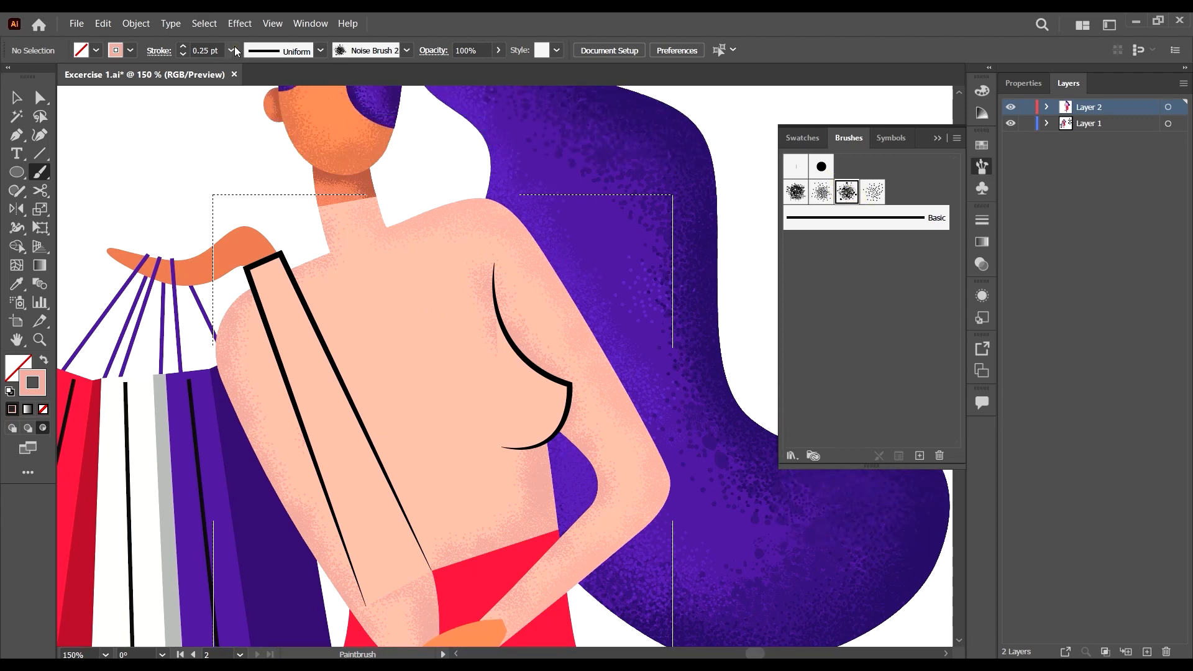
pyautogui.click(231, 50)
pyautogui.click(501, 426)
pyautogui.scroll(-3, 560, 379)
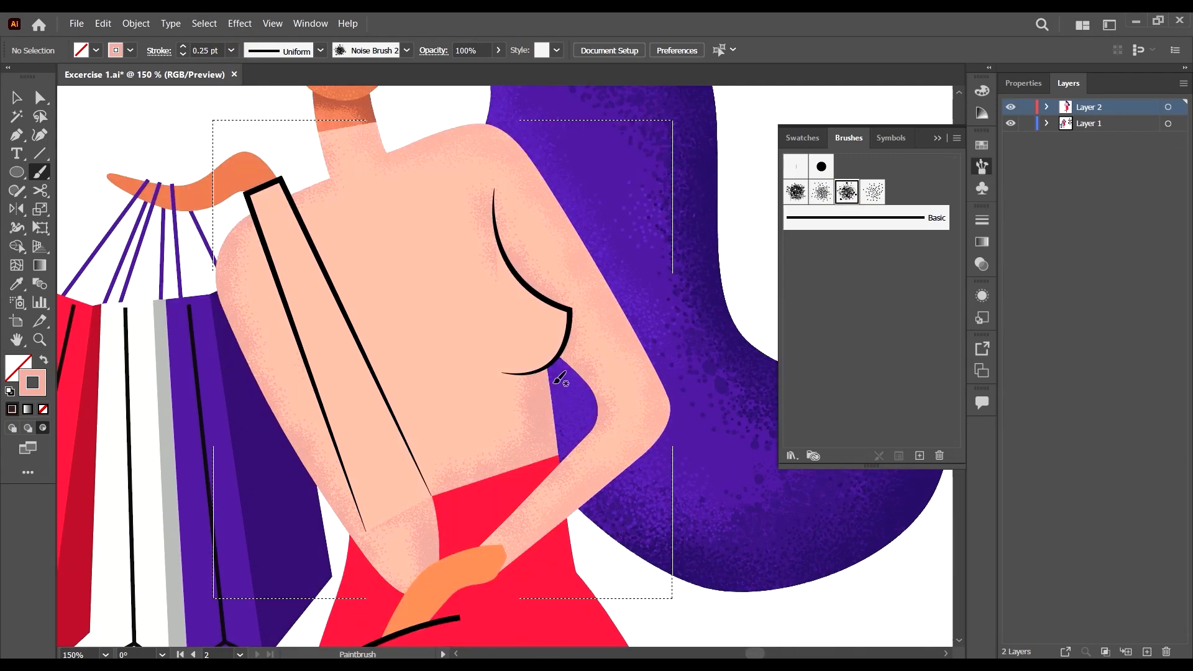
pyautogui.click(560, 378)
pyautogui.moveTo(510, 131)
pyautogui.mouseDown()
pyautogui.moveTo(375, 115)
pyautogui.moveTo(525, 131)
pyautogui.moveTo(434, 117)
pyautogui.mouseUp()
# Paint Noise Brush 2 grain along the outer edge of the hair-side shoulder and upper arm, then undo the last stroke.
pyautogui.click(873, 190)
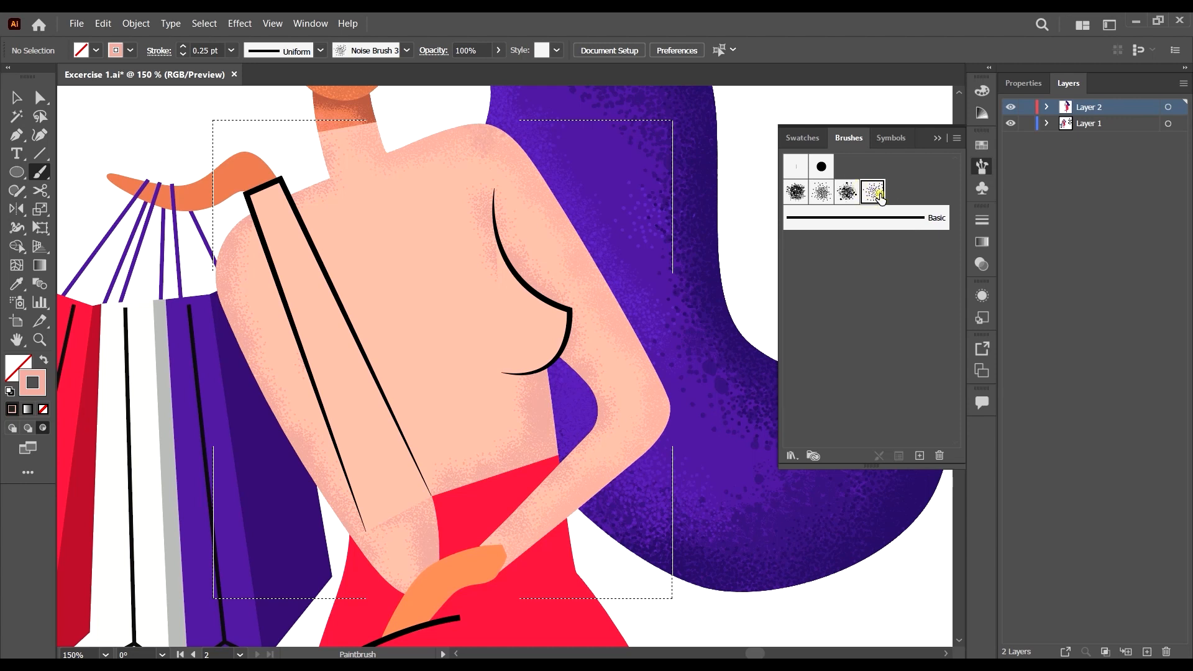
pyautogui.click(850, 197)
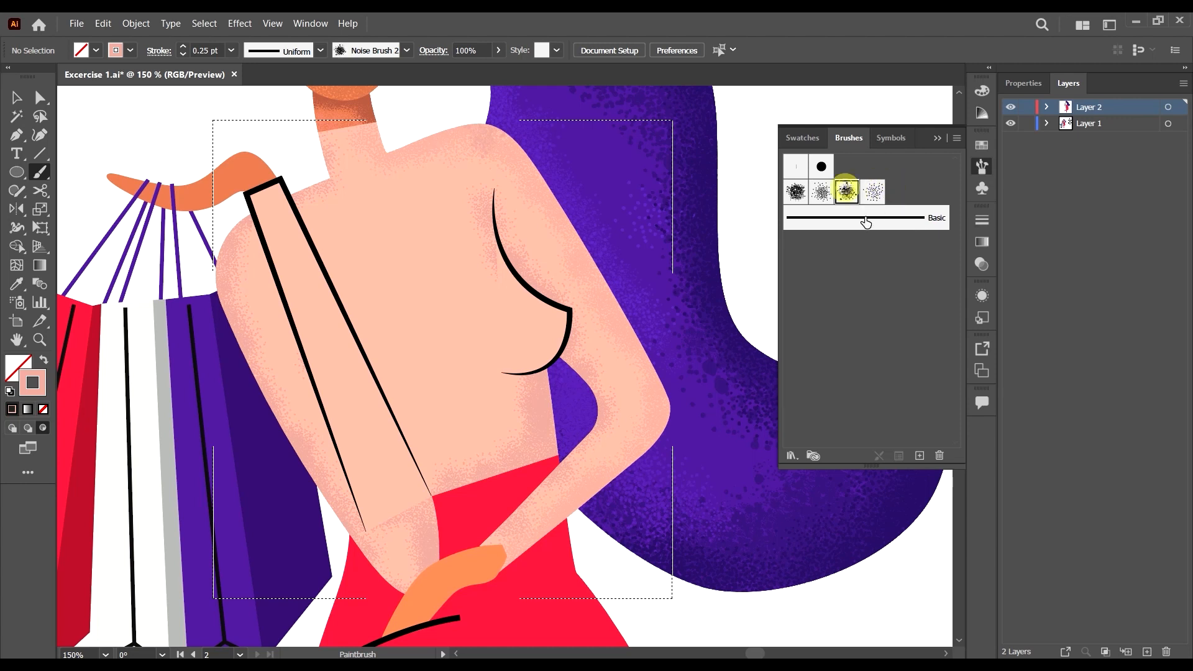
pyautogui.moveTo(544, 168); pyautogui.dragTo(492, 127)
pyautogui.moveTo(543, 158)
pyautogui.mouseDown()
pyautogui.moveTo(507, 131)
pyautogui.moveTo(604, 225)
pyautogui.mouseUp()
pyautogui.moveTo(519, 150); pyautogui.dragTo(596, 274)
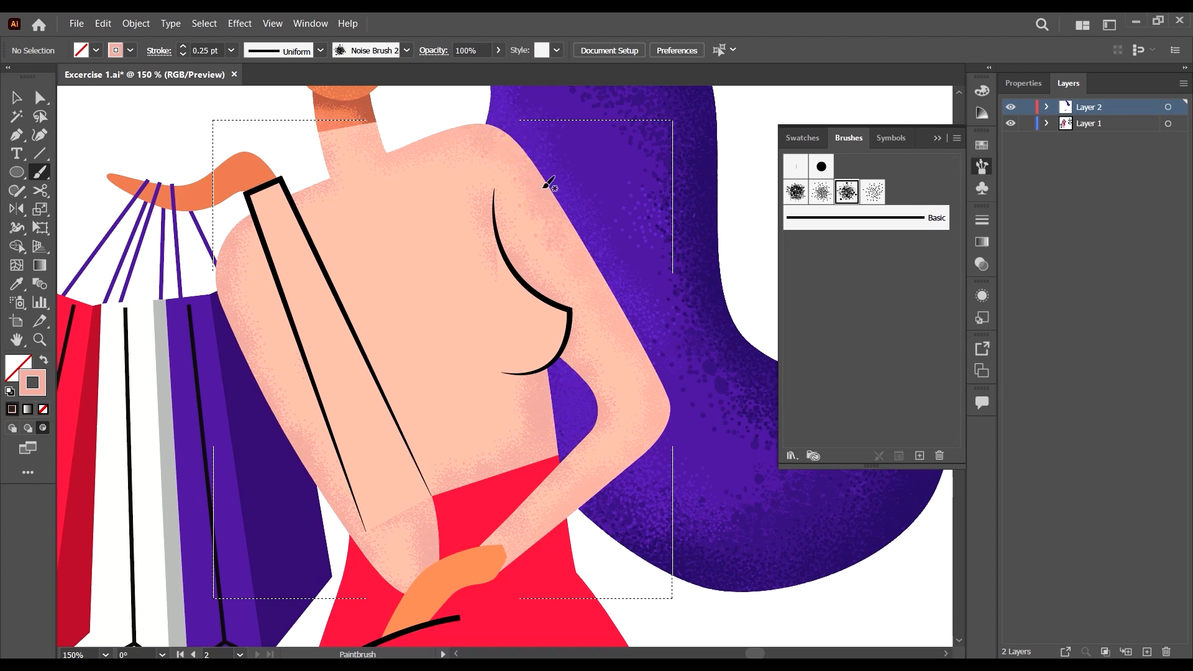
pyautogui.press('v')
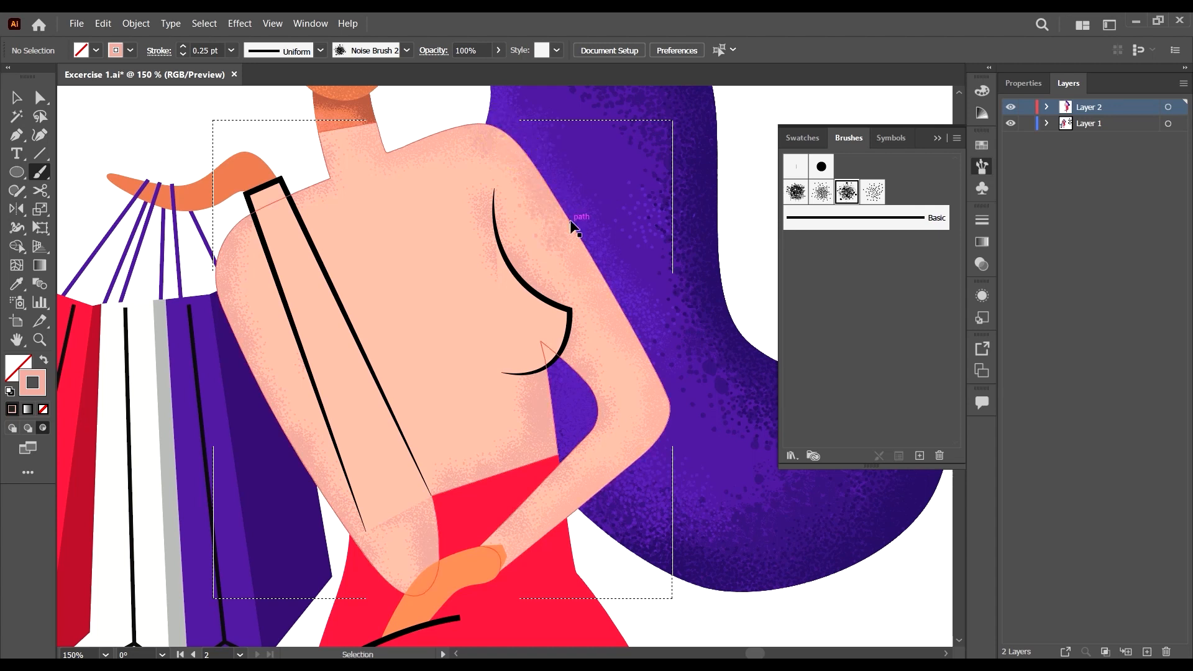
pyautogui.hotkey('ctrl', 'z')
# Paint Noise Brush 2 grain at the base of the neck and along the bag-side shoulder.
pyautogui.moveTo(327, 182)
pyautogui.mouseDown()
pyautogui.moveTo(215, 195)
pyautogui.moveTo(267, 188)
pyautogui.moveTo(228, 204)
pyautogui.moveTo(244, 164)
pyautogui.mouseUp()
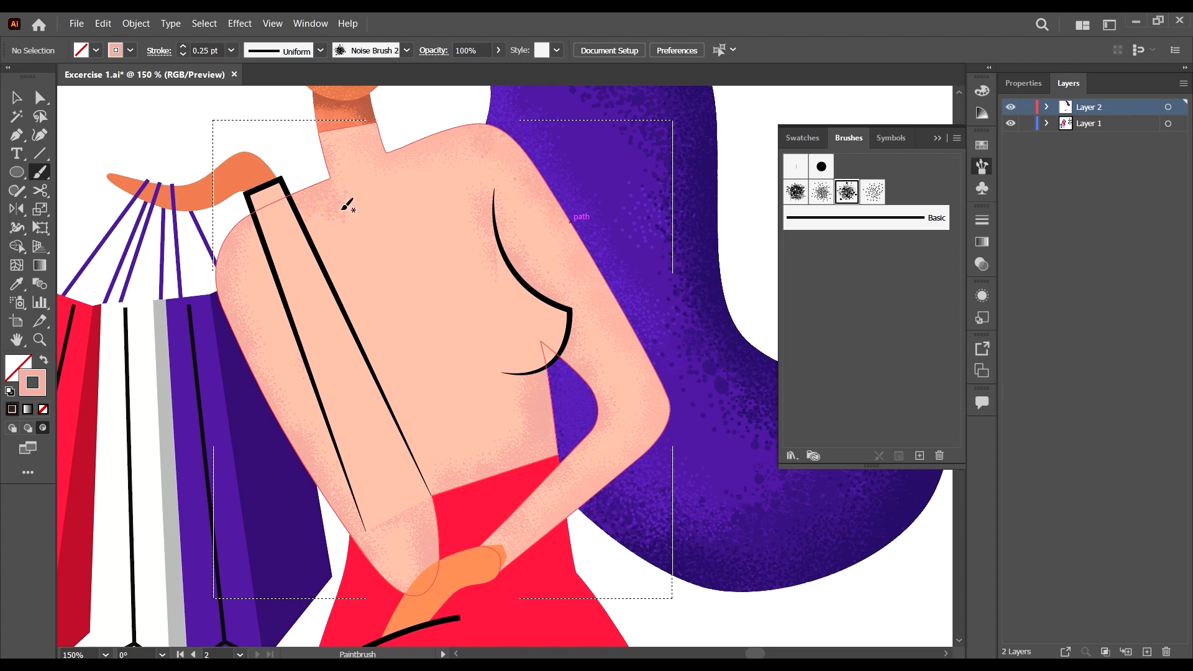
pyautogui.moveTo(326, 202)
pyautogui.mouseDown()
pyautogui.moveTo(281, 196)
pyautogui.moveTo(293, 200)
pyautogui.moveTo(235, 227)
pyautogui.moveTo(294, 210)
pyautogui.moveTo(214, 311)
pyautogui.mouseUp()
pyautogui.scroll(-2, 332, 392)
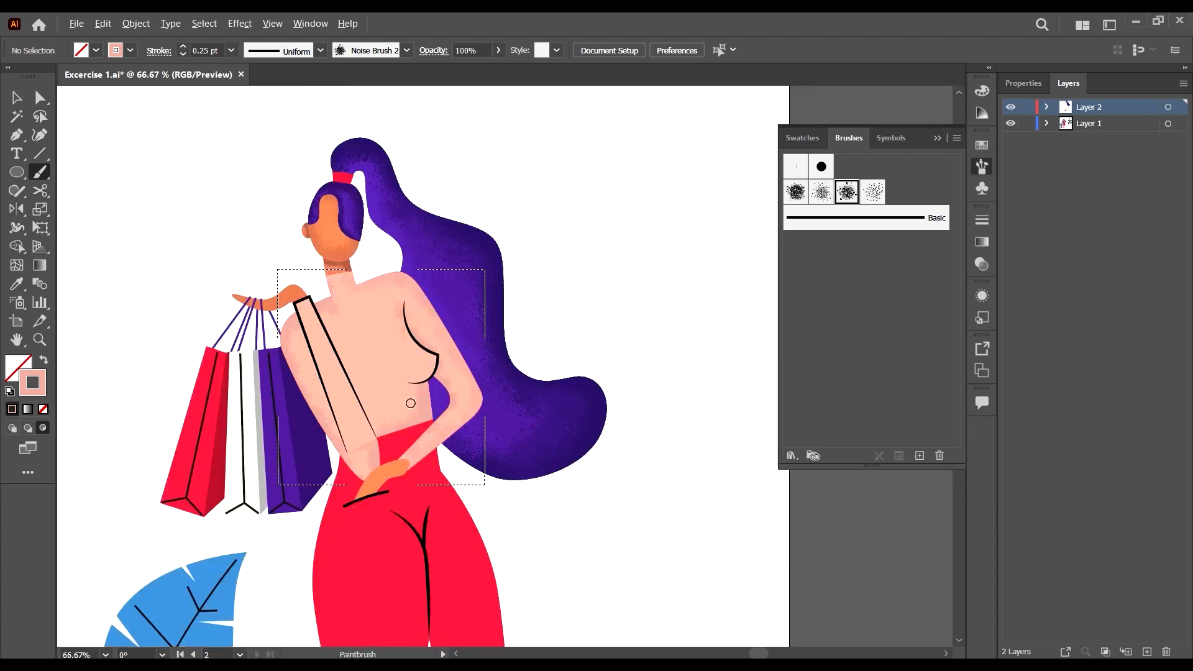
# Paint Noise Brush 2 grain on the arm side of the black armpit curve.
pyautogui.scroll(2, 411, 403)
pyautogui.moveTo(389, 189); pyautogui.dragTo(408, 264)
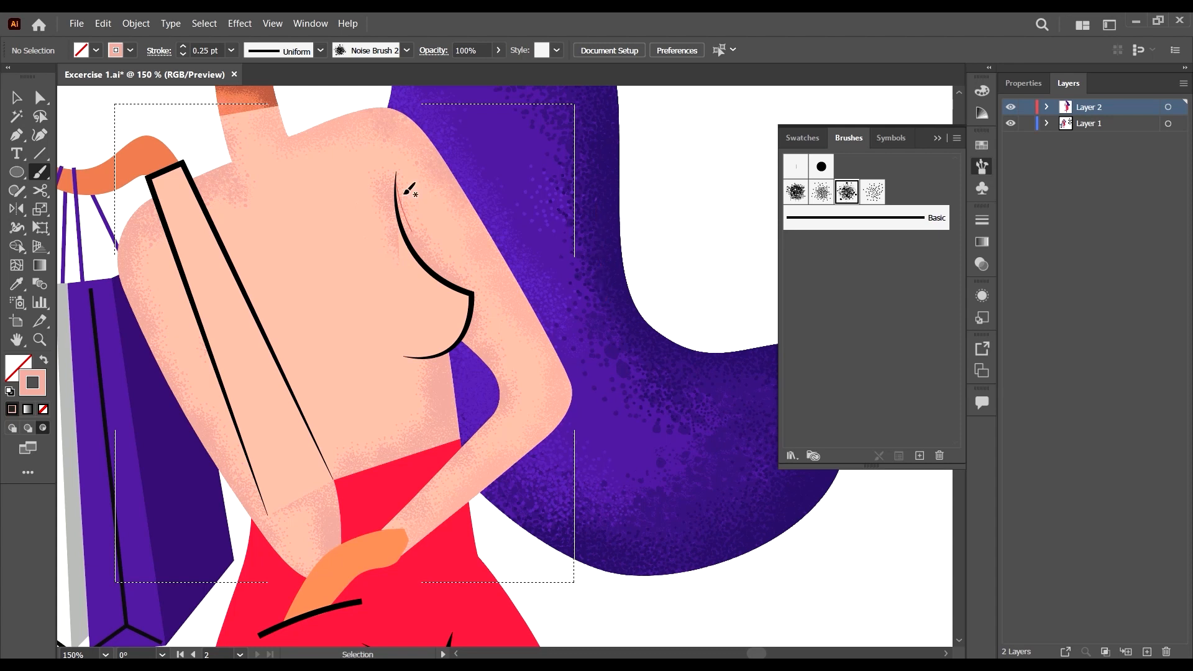
pyautogui.moveTo(408, 218)
pyautogui.mouseDown()
pyautogui.moveTo(422, 253)
pyautogui.moveTo(451, 271)
pyautogui.mouseUp()
pyautogui.scroll(-1, 571, 344)
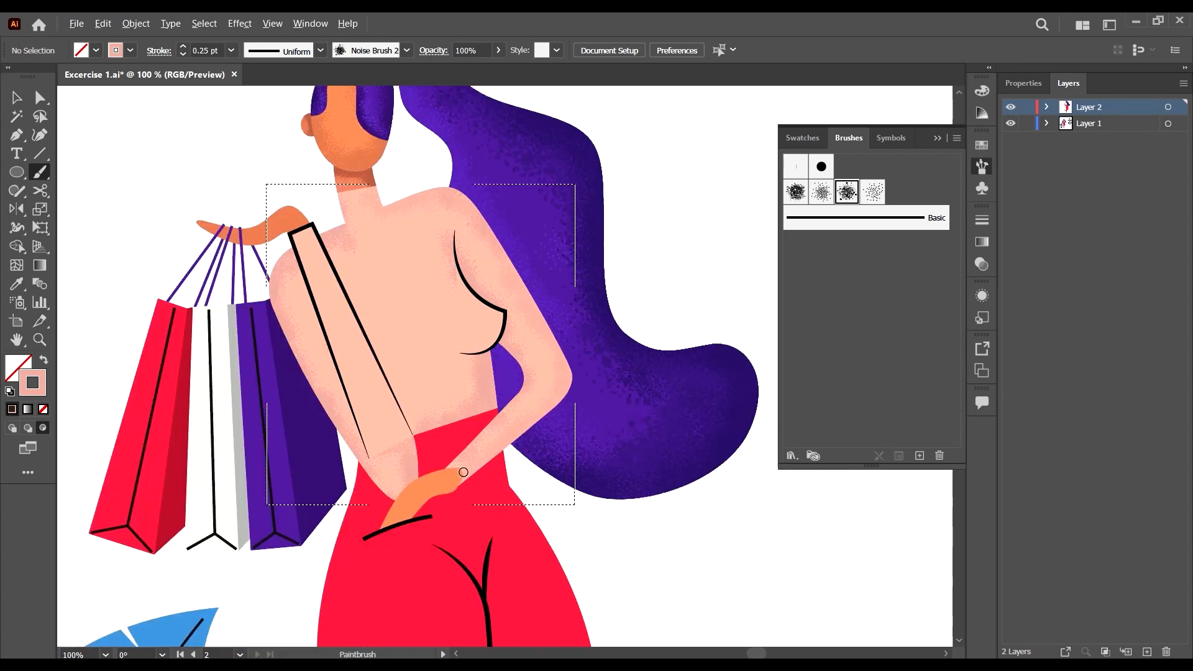
pyautogui.scroll(1, 464, 472)
pyautogui.scroll(1, 160, 235)
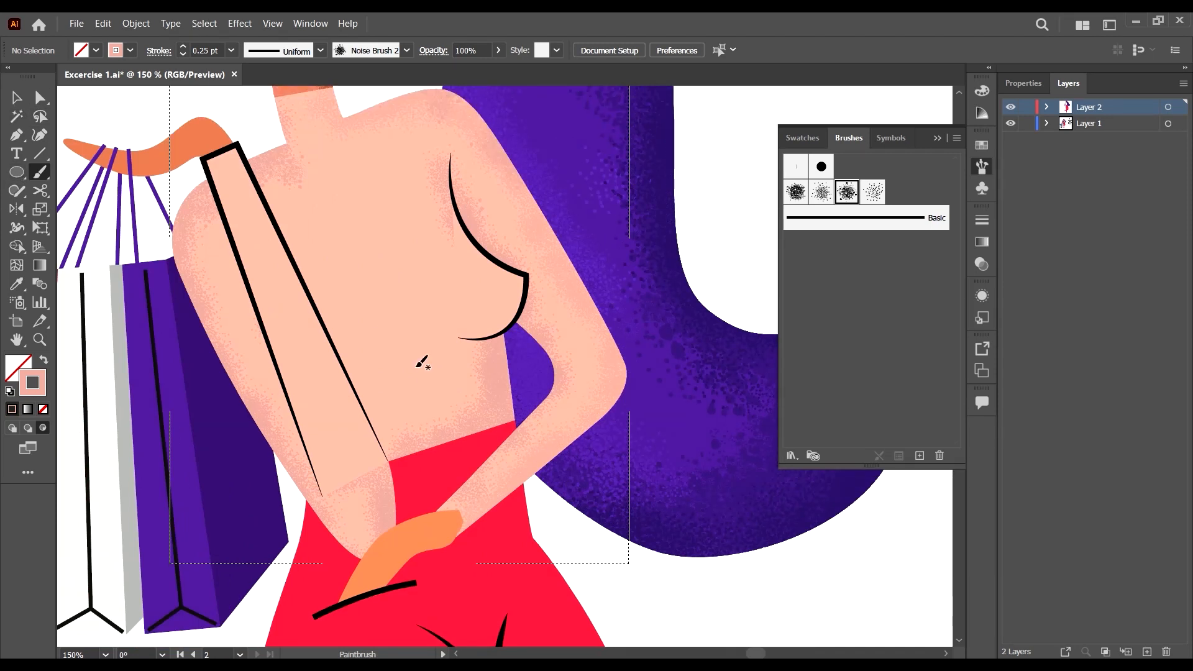
pyautogui.scroll(1, 421, 364)
# Leave the body's Draw Inside mode, select the skin-coloured chest shape beside the armpit curve, and turn on Draw Inside for it.
pyautogui.click(15, 98)
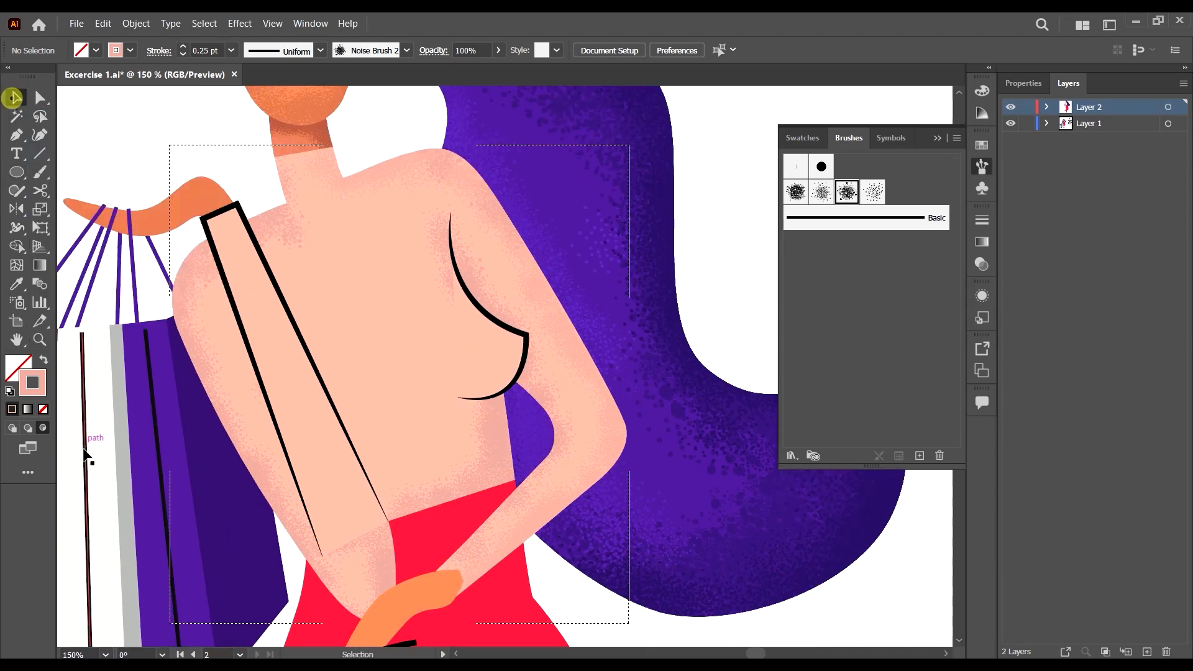
pyautogui.scroll(-2, 205, 398)
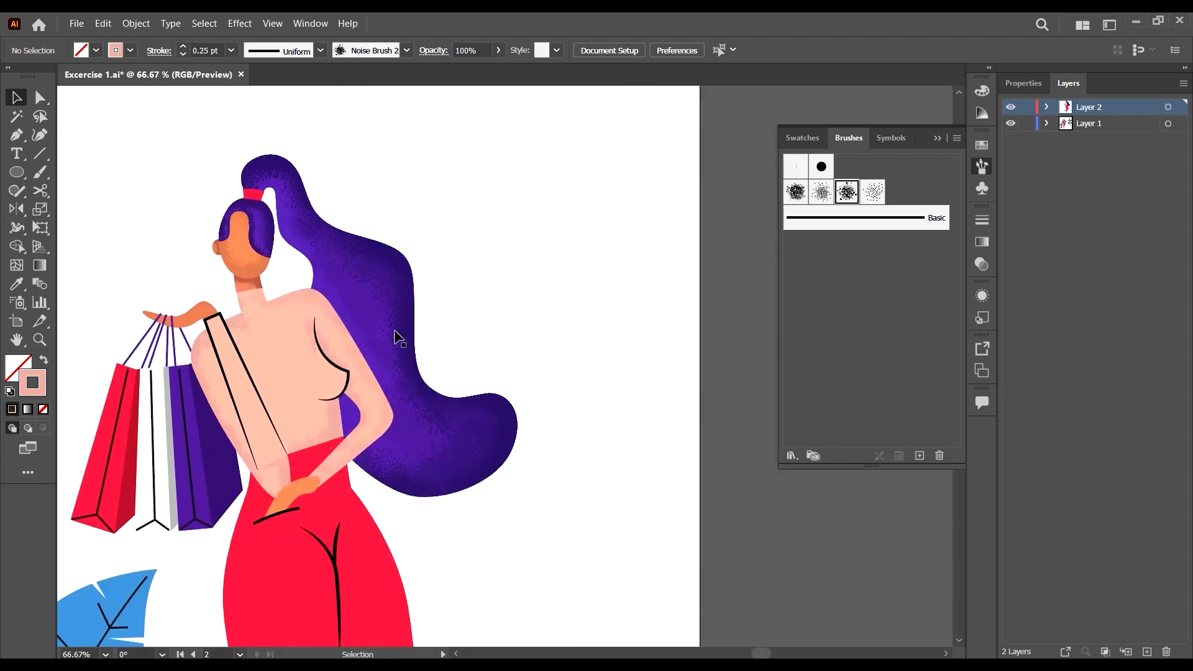
pyautogui.scroll(3, 233, 366)
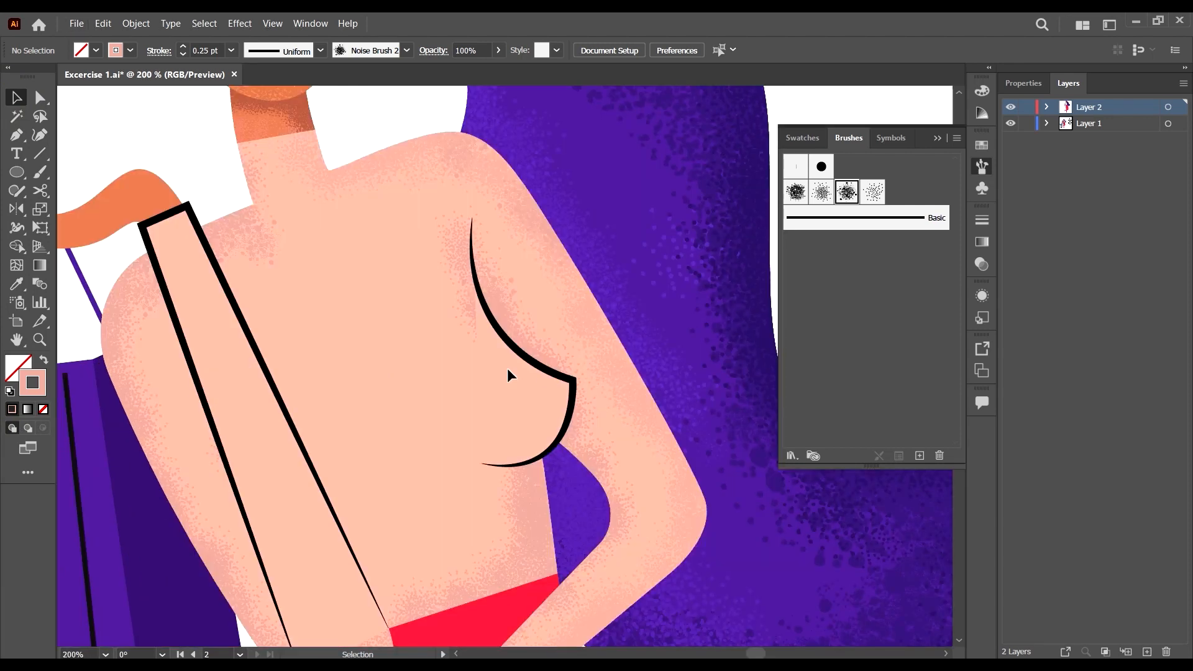
pyautogui.click(538, 373)
pyautogui.press('a')
pyautogui.click(540, 405)
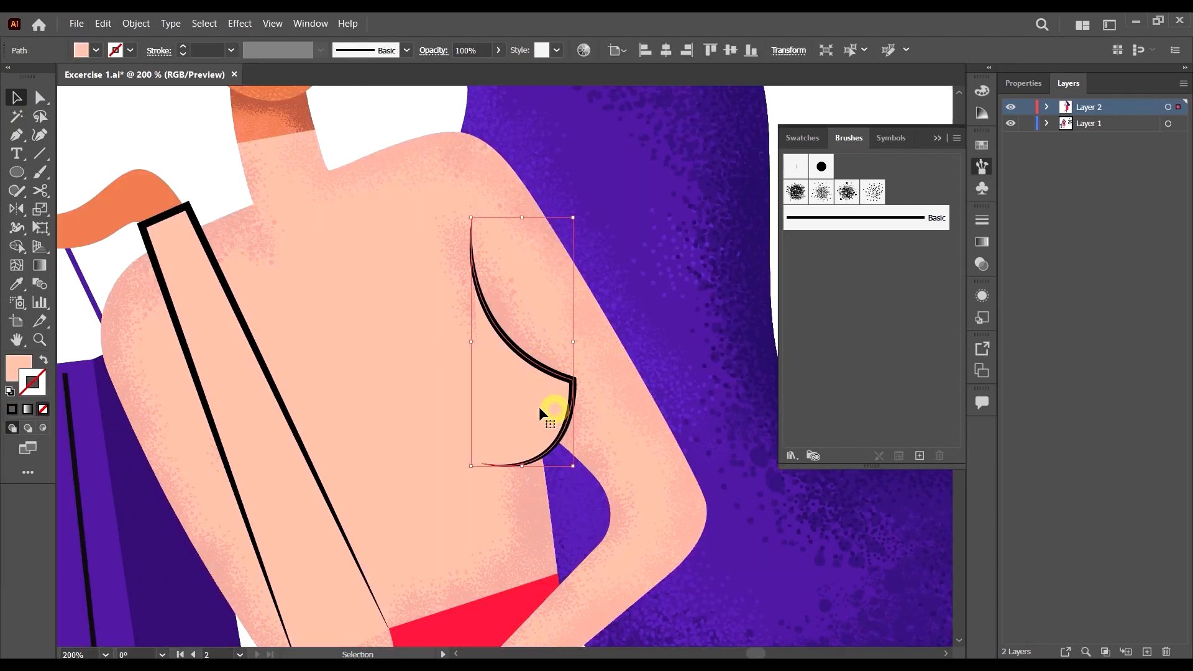
pyautogui.hscroll(2, 614, 486)
pyautogui.press('v')
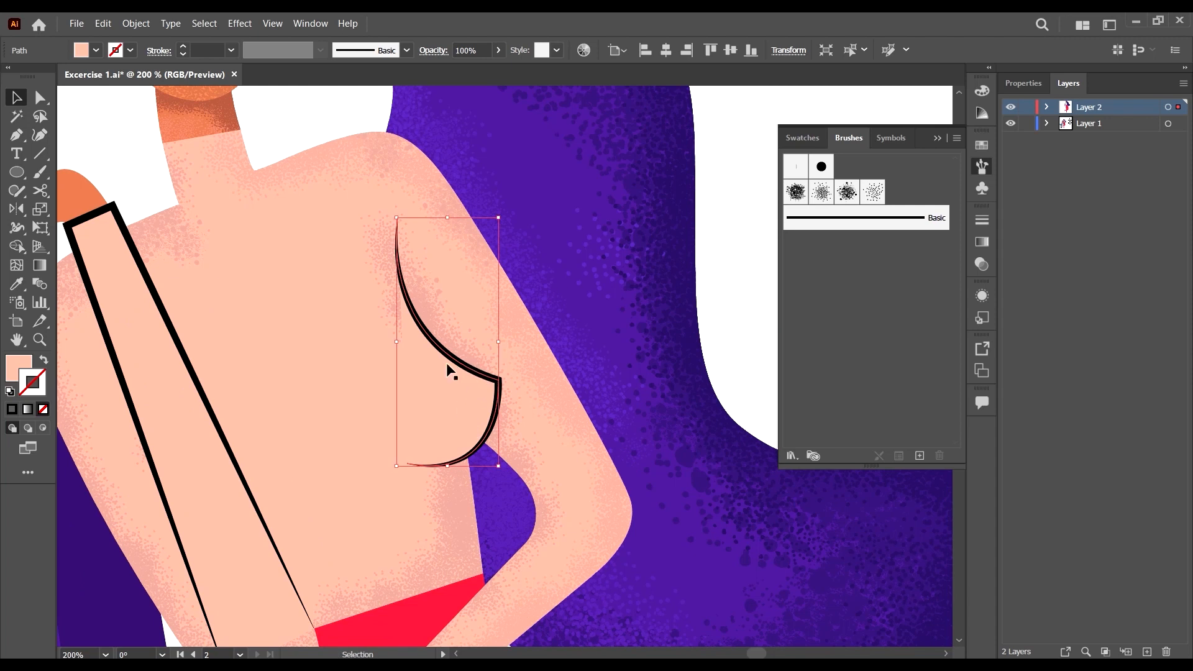
pyautogui.click(320, 366)
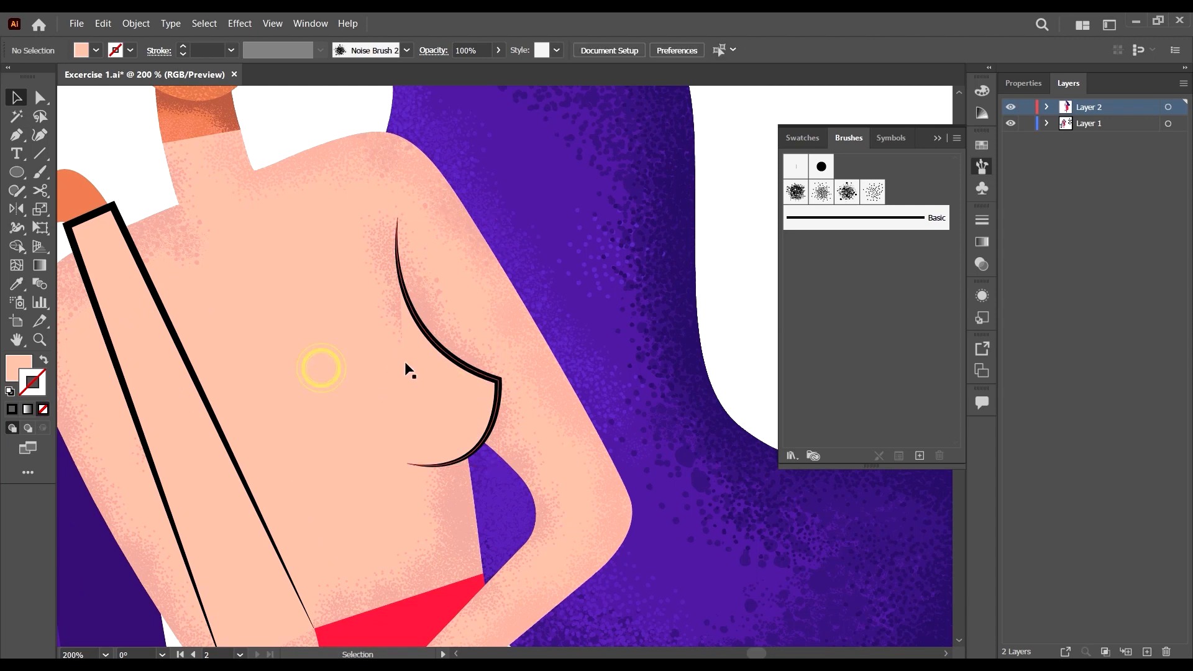
pyautogui.click(406, 363)
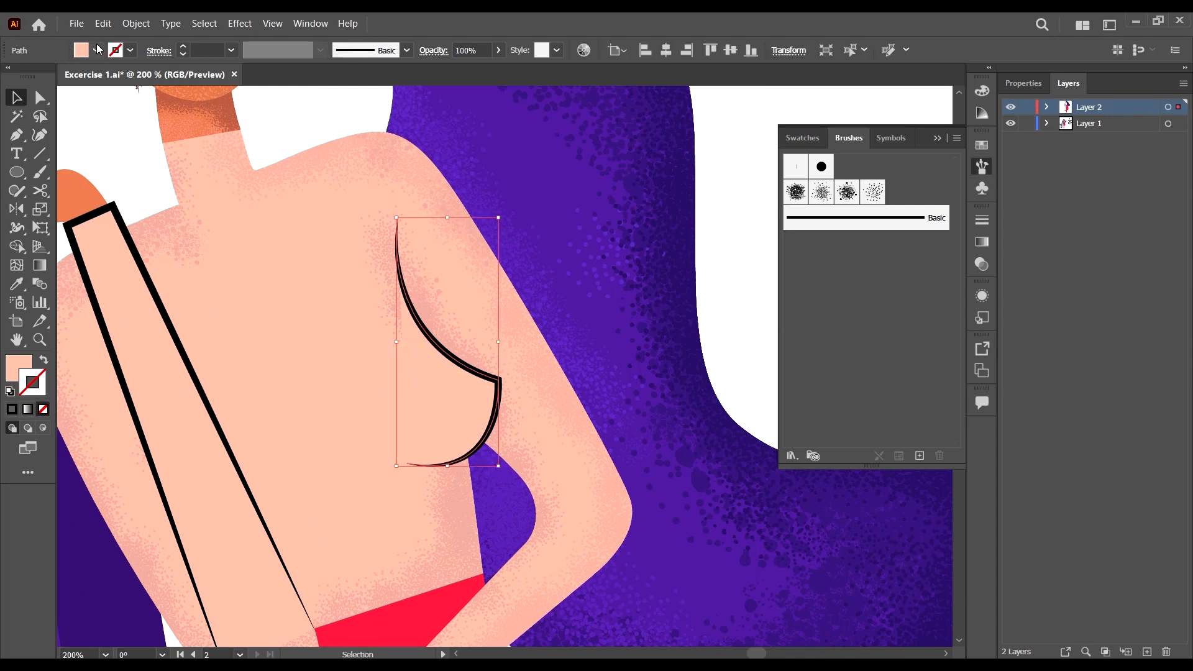
pyautogui.scroll(-2, 382, 319)
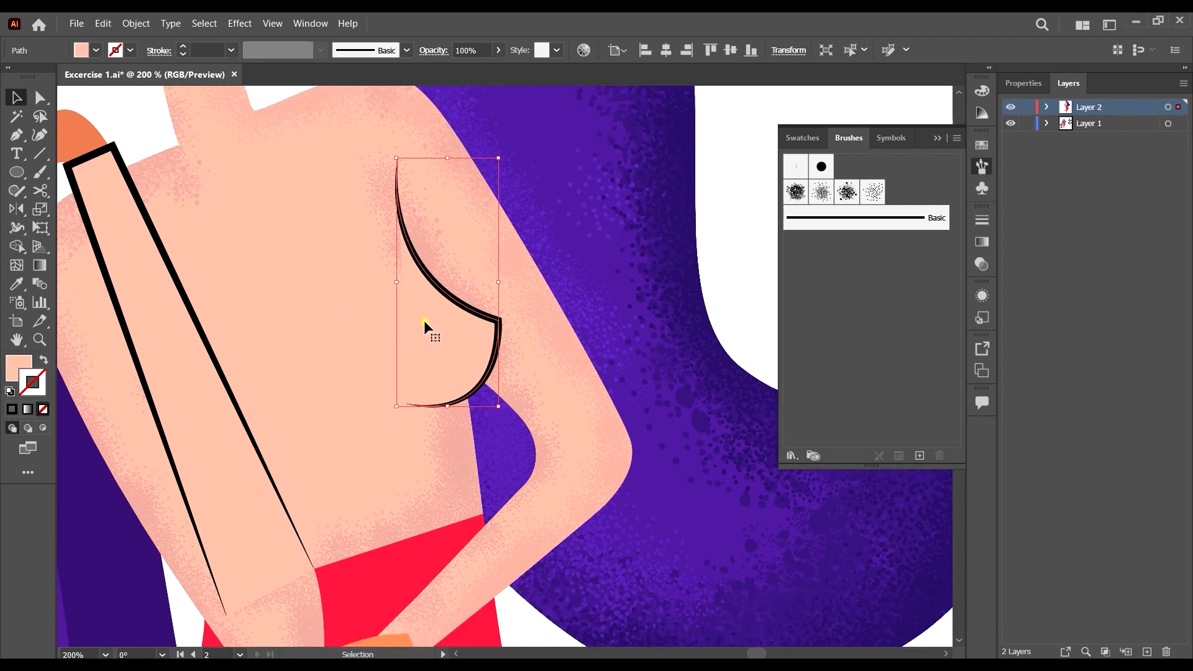
pyautogui.click(42, 427)
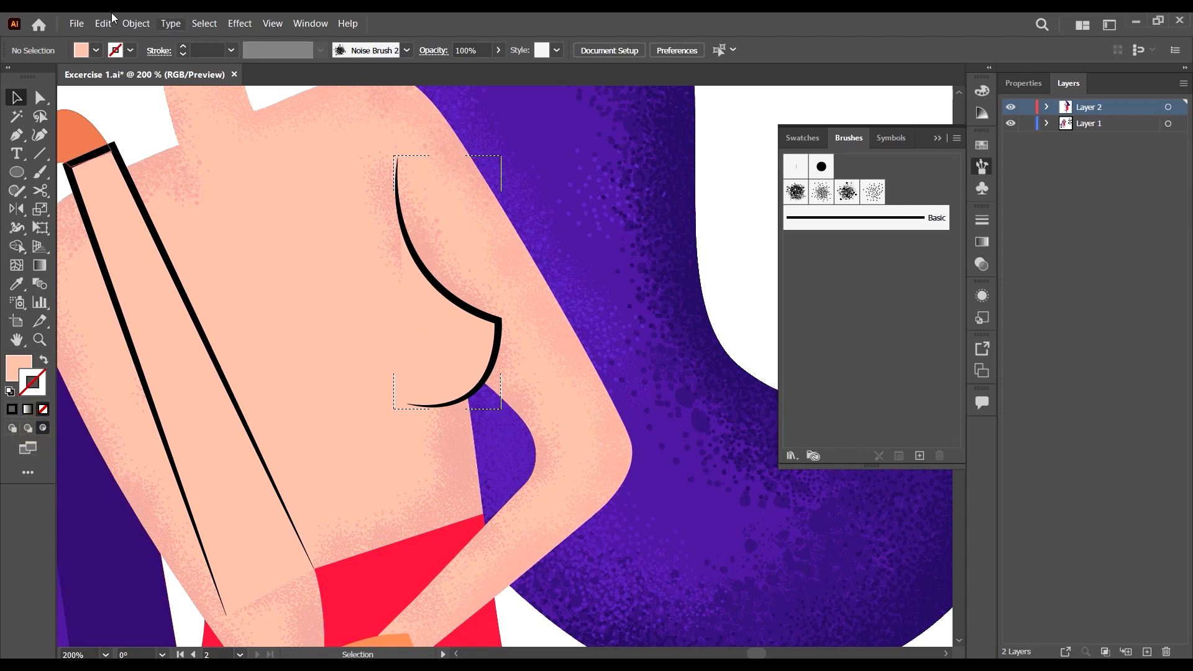
# Set the Paintbrush to Noise Brush 3 with a 0.25 pt stroke.
pyautogui.click(40, 172)
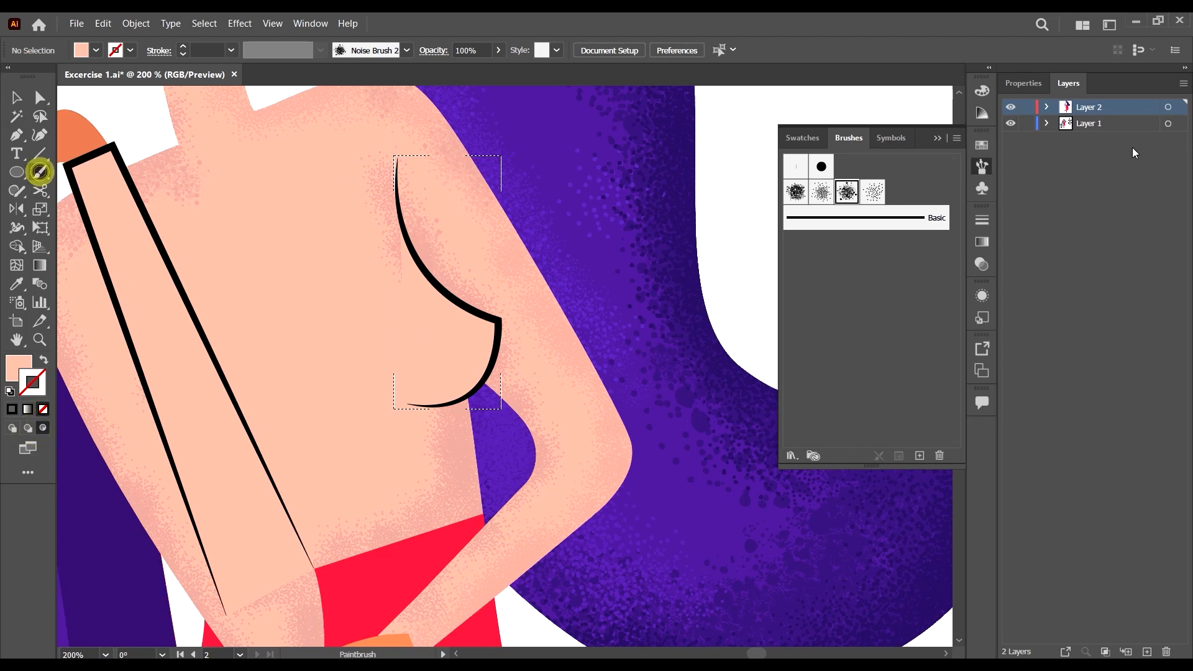
pyautogui.click(873, 194)
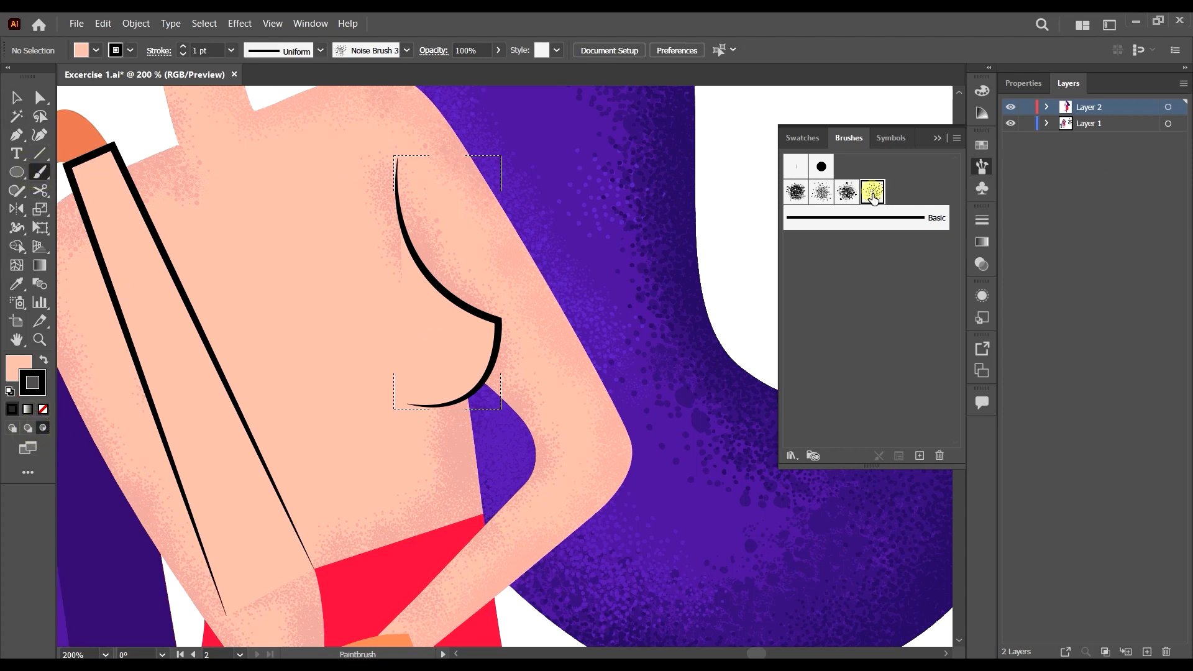
pyautogui.click(232, 51)
pyautogui.click(259, 68)
pyautogui.scroll(2, 405, 308)
pyautogui.moveTo(397, 182); pyautogui.dragTo(391, 167)
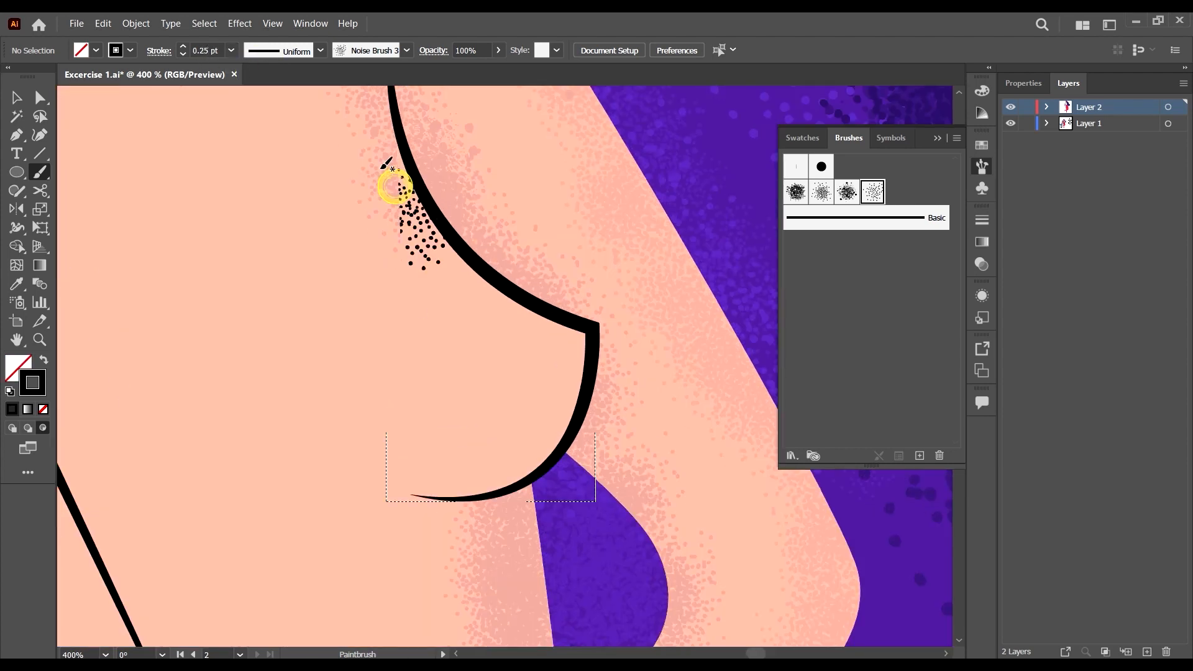
pyautogui.hotkey('ctrl', 'y')
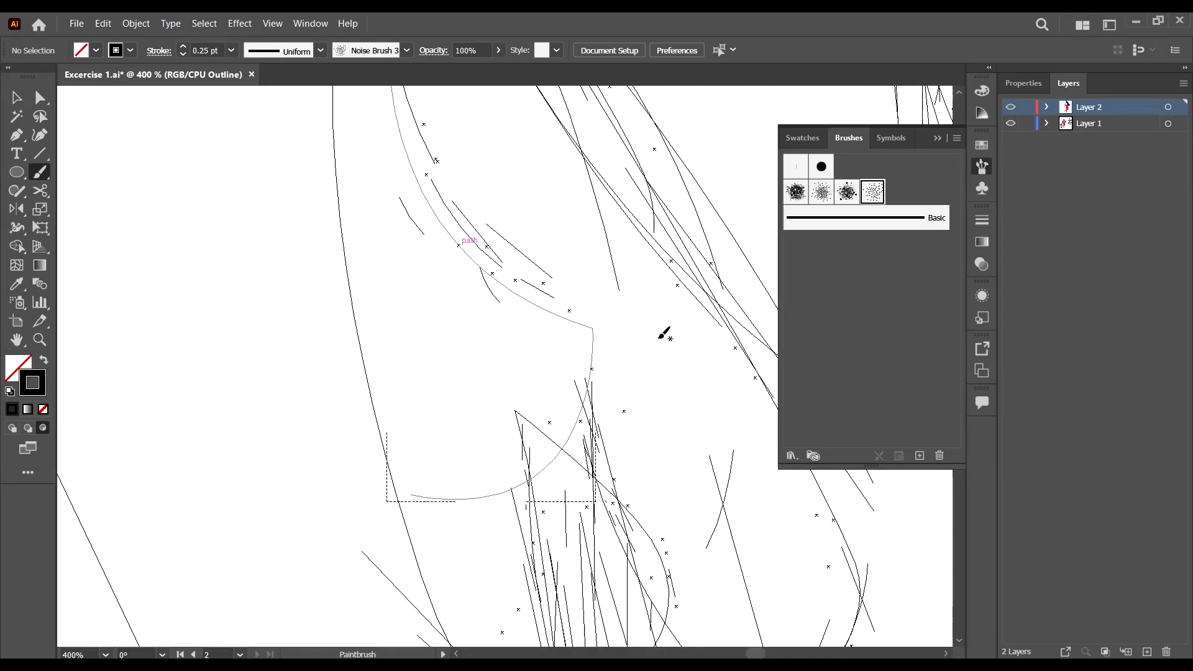
pyautogui.hotkey('ctrl', 'y')
pyautogui.hotkey('ctrl', 'z')
pyautogui.hotkey('ctrl', 'z')
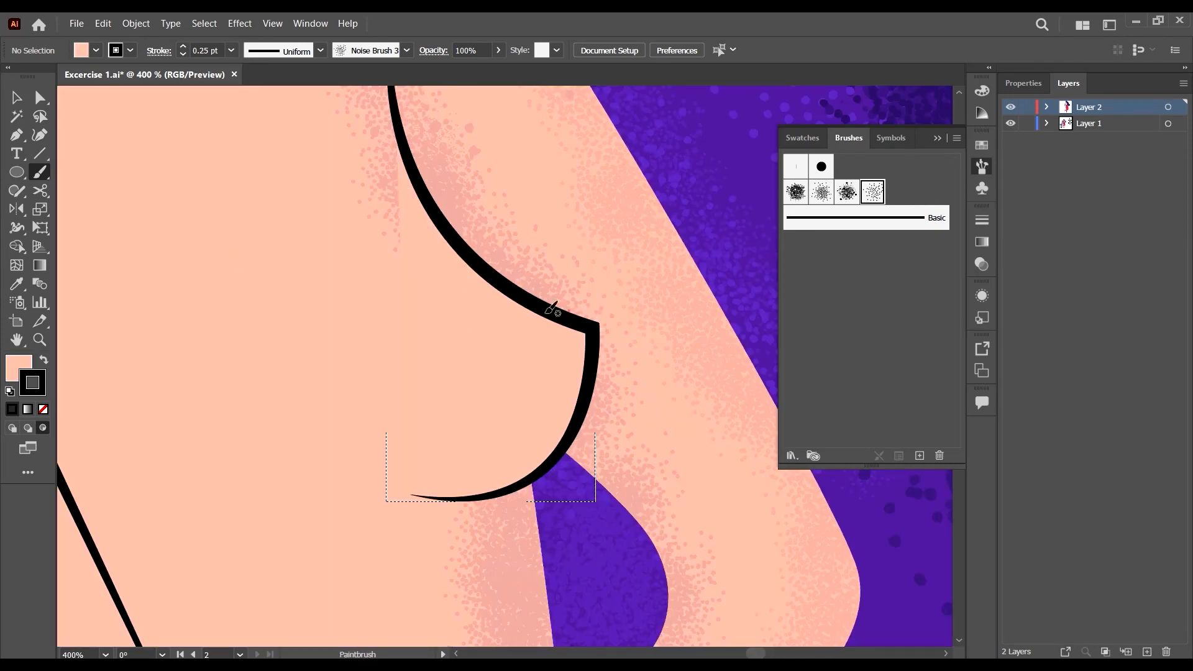
# Sample the darker pink from the existing skin grain and paint Noise Brush 3 shading inside the chest shape along its black outlines.
pyautogui.scroll(1, 245, 314)
pyautogui.press('i')
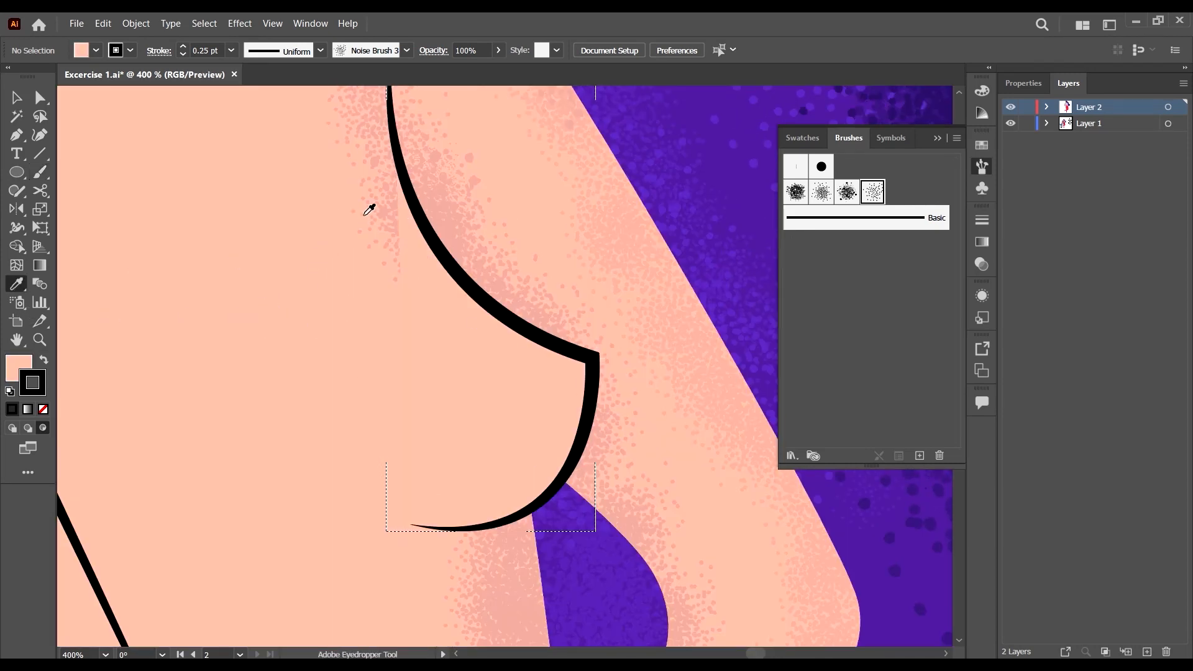
pyautogui.click(380, 224)
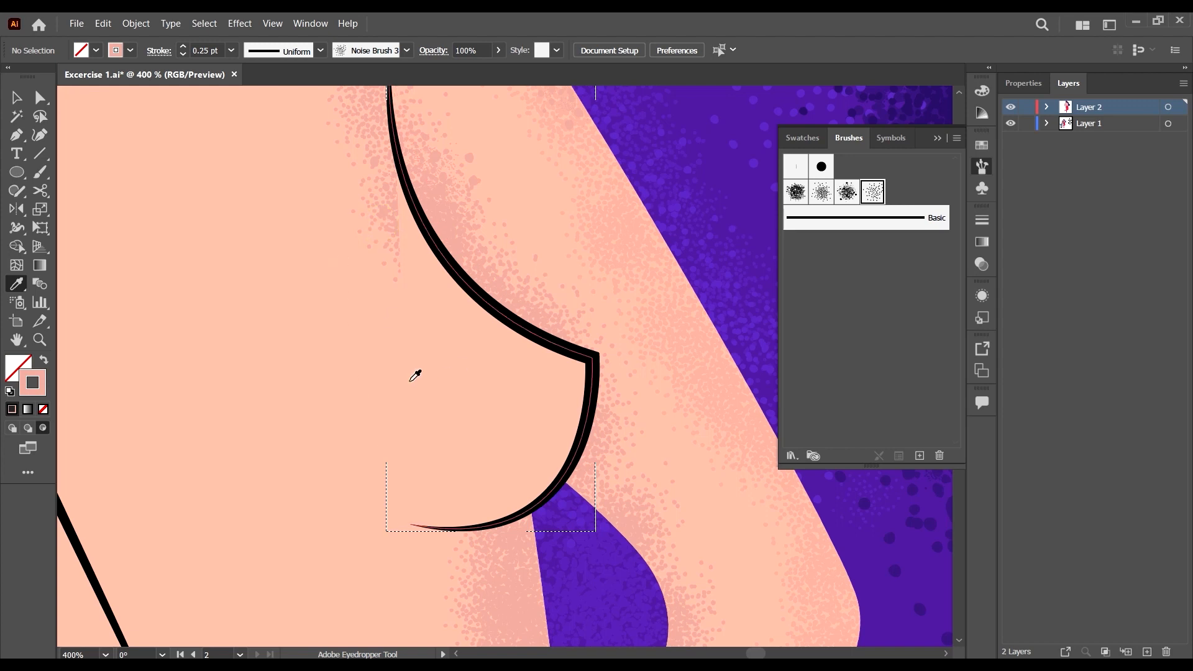
pyautogui.press('b')
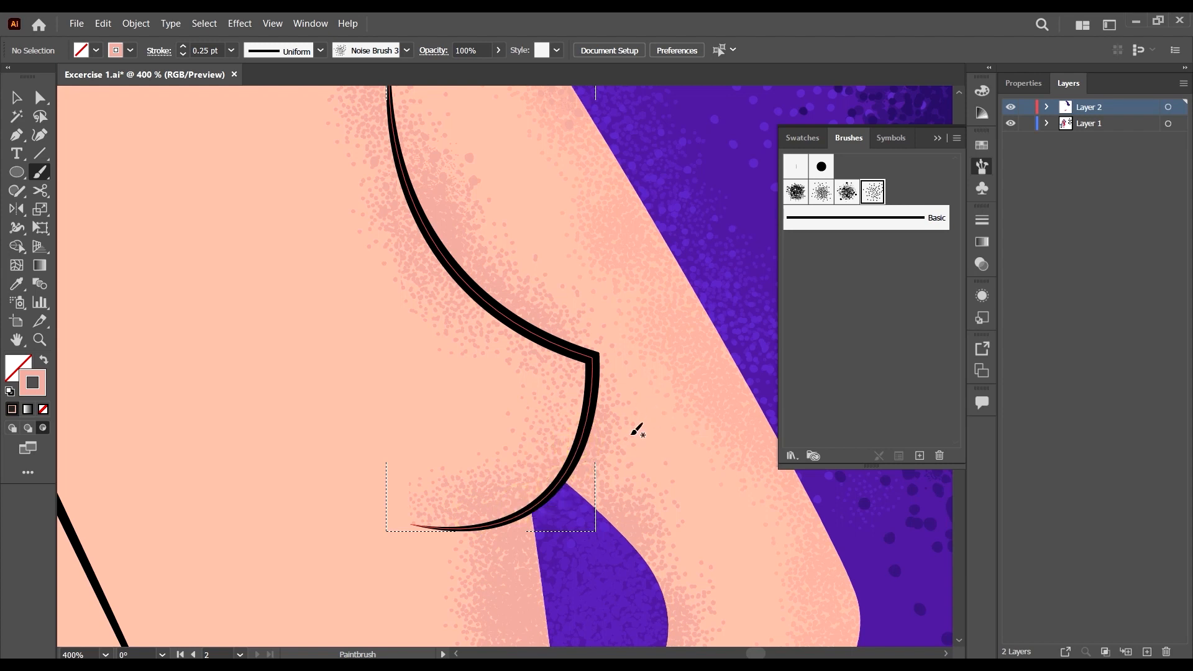
pyautogui.scroll(-2, 631, 435)
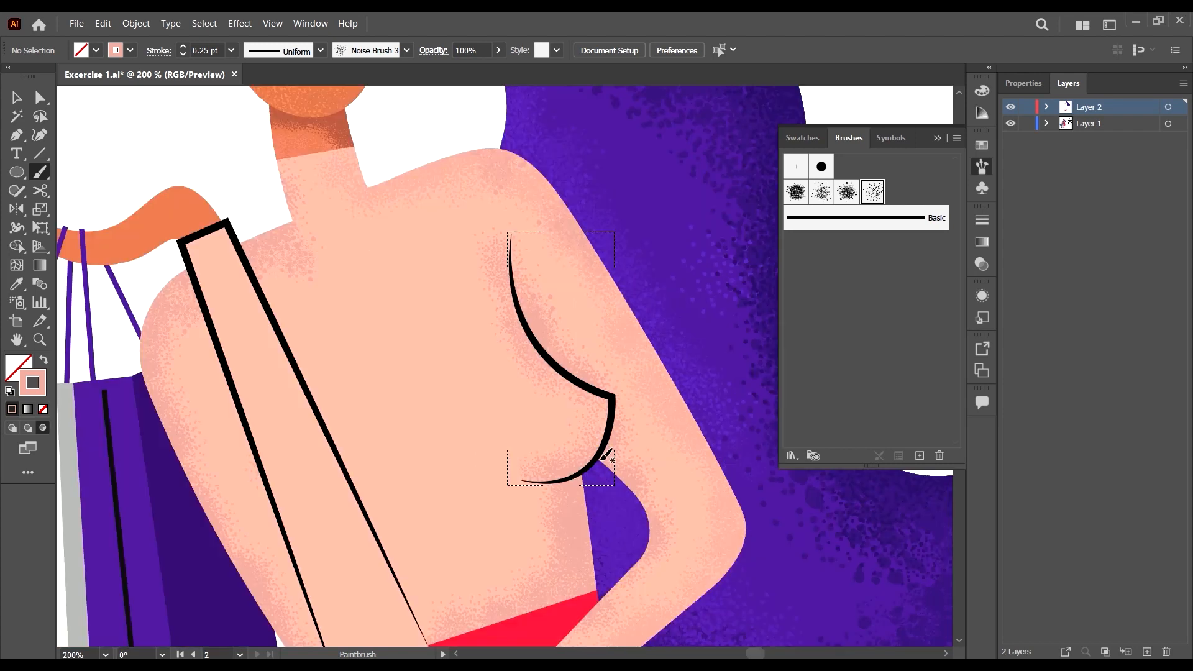
pyautogui.scroll(-1, 595, 461)
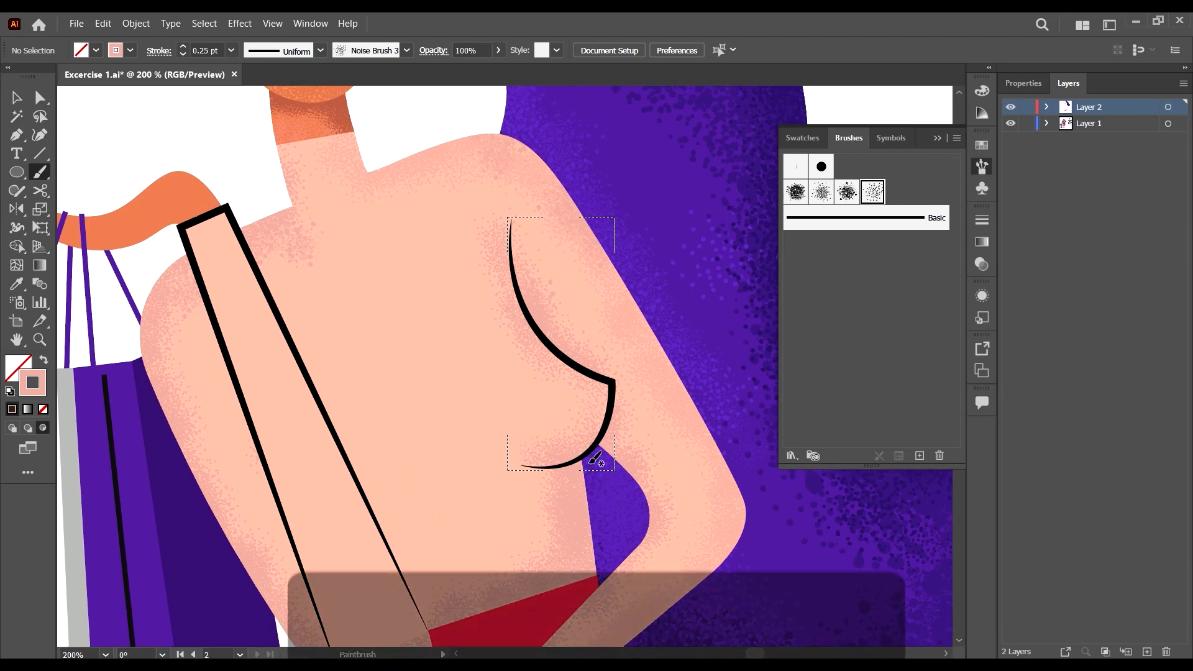
# Select the dense noise shading along the chest shape's lower curve and delete it.
pyautogui.scroll(-2, 590, 461)
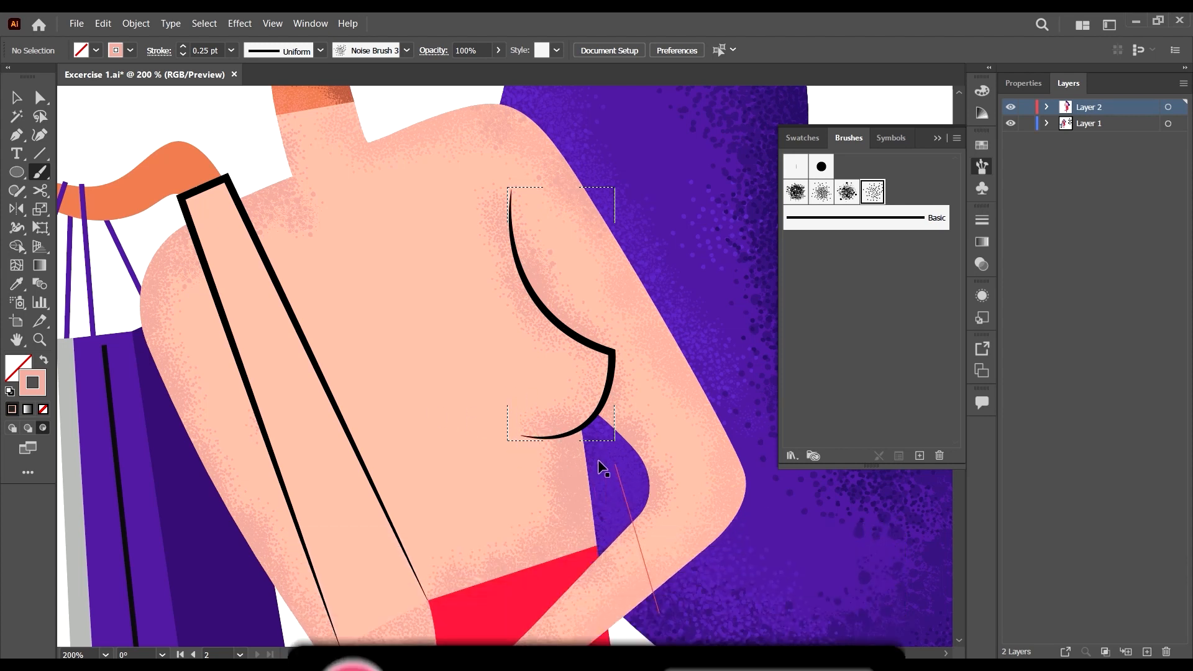
pyautogui.scroll(2, 593, 471)
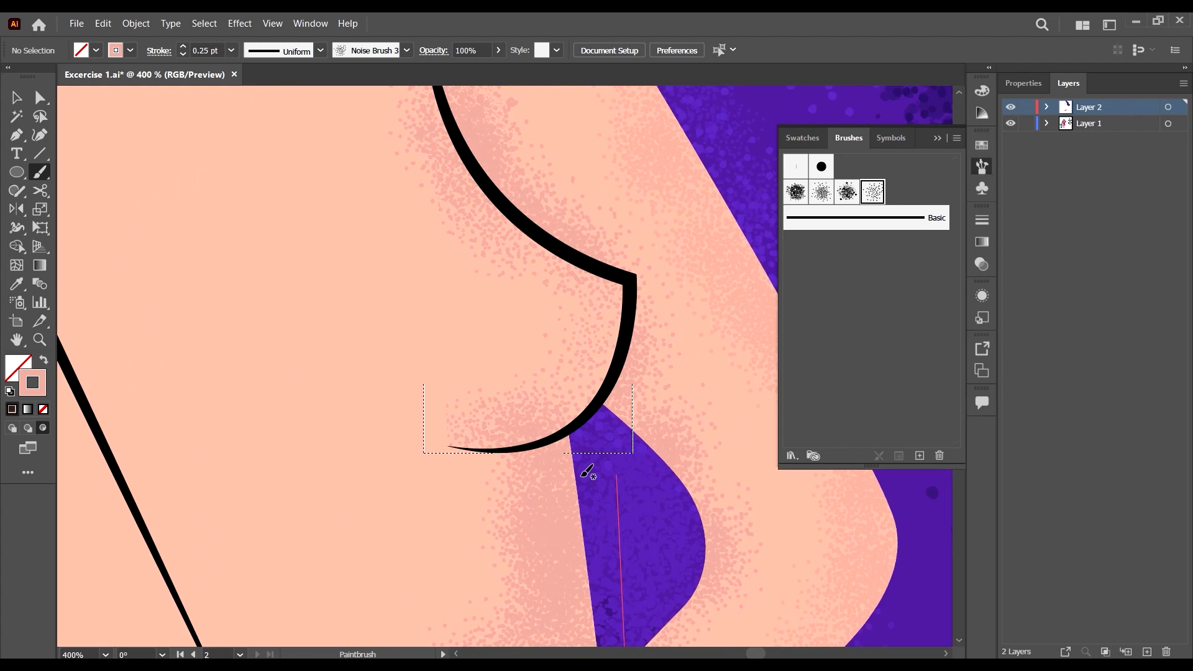
pyautogui.scroll(-4, 602, 435)
pyautogui.scroll(3, 595, 417)
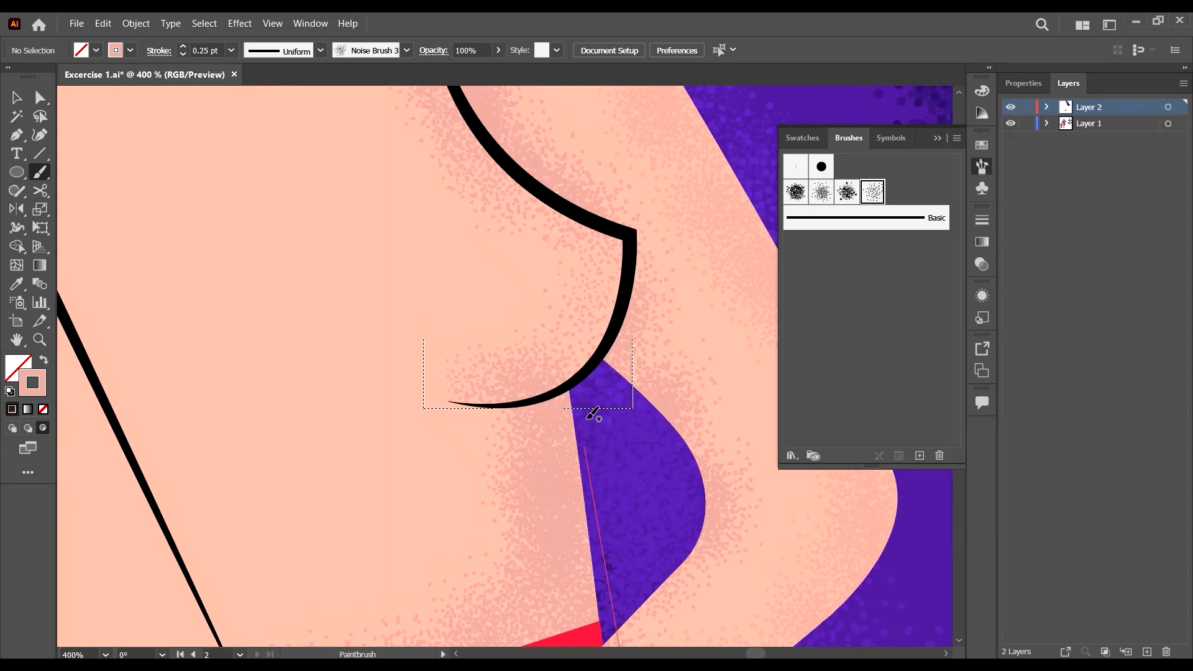
pyautogui.keyDown('ctrl'); pyautogui.click(550, 442); pyautogui.keyUp('ctrl')
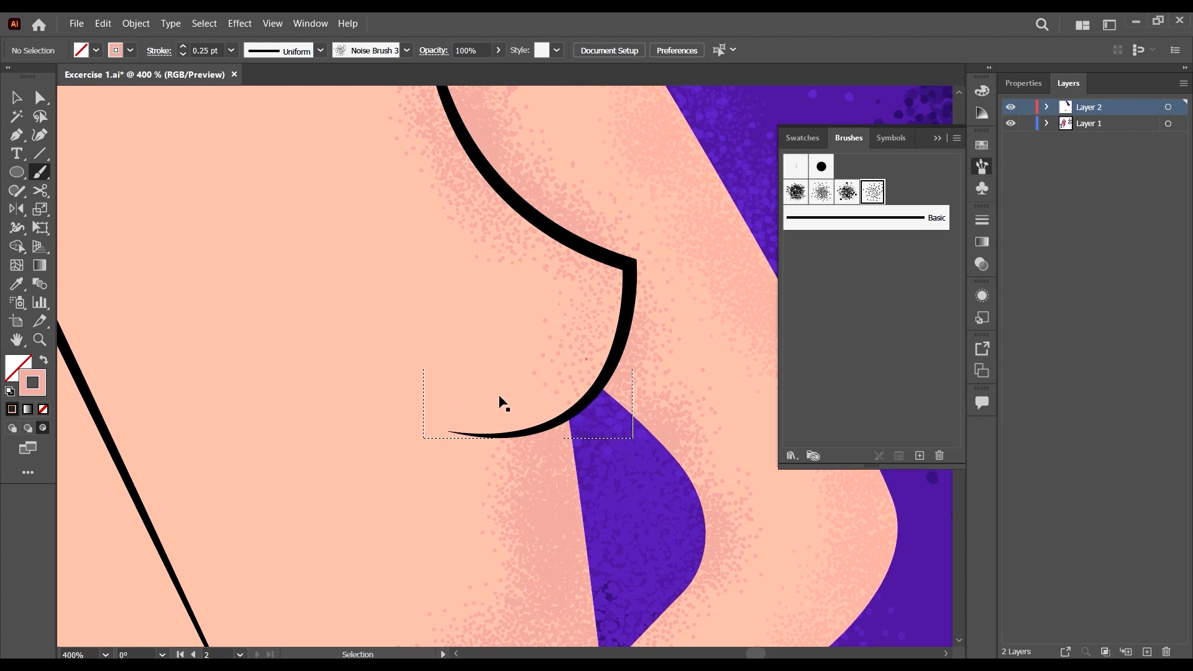
# Paint lighter Noise Brush 3 shading inside the chest shape, along its lower curve and up its outer edge to the pointed corner.
pyautogui.moveTo(589, 375); pyautogui.dragTo(577, 435)
pyautogui.moveTo(589, 394); pyautogui.dragTo(532, 453)
pyautogui.moveTo(582, 397); pyautogui.dragTo(536, 465)
pyautogui.moveTo(580, 375)
pyautogui.mouseDown()
pyautogui.moveTo(538, 433)
pyautogui.moveTo(575, 421)
pyautogui.moveTo(557, 434)
pyautogui.moveTo(471, 448)
pyautogui.mouseUp()
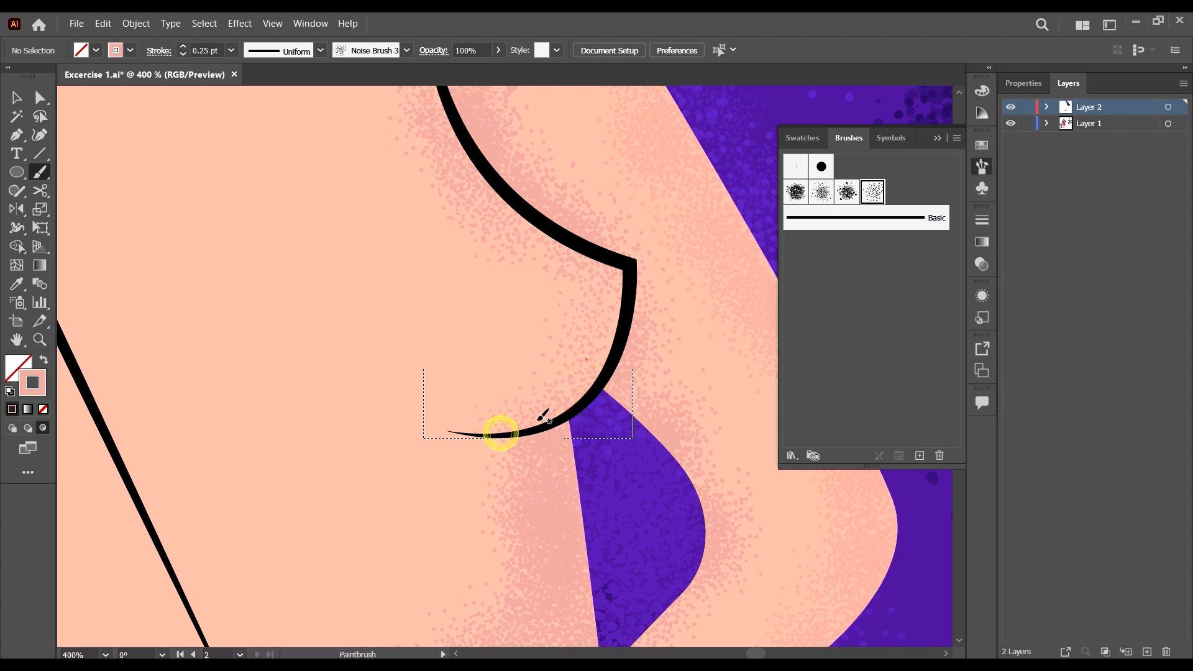
pyautogui.moveTo(532, 425)
pyautogui.mouseDown()
pyautogui.moveTo(484, 445)
pyautogui.moveTo(493, 431)
pyautogui.moveTo(457, 449)
pyautogui.mouseUp()
pyautogui.moveTo(590, 378); pyautogui.dragTo(522, 464)
pyautogui.moveTo(622, 301)
pyautogui.mouseDown()
pyautogui.moveTo(613, 391)
pyautogui.moveTo(647, 364)
pyautogui.moveTo(626, 330)
pyautogui.mouseUp()
pyautogui.moveTo(634, 256)
pyautogui.mouseDown()
pyautogui.moveTo(618, 430)
pyautogui.moveTo(624, 294)
pyautogui.moveTo(634, 362)
pyautogui.mouseUp()
pyautogui.moveTo(651, 276); pyautogui.dragTo(613, 399)
pyautogui.moveTo(641, 305); pyautogui.dragTo(611, 396)
pyautogui.moveTo(613, 341)
pyautogui.mouseDown()
pyautogui.moveTo(597, 415)
pyautogui.moveTo(563, 438)
pyautogui.mouseUp()
pyautogui.click(622, 267)
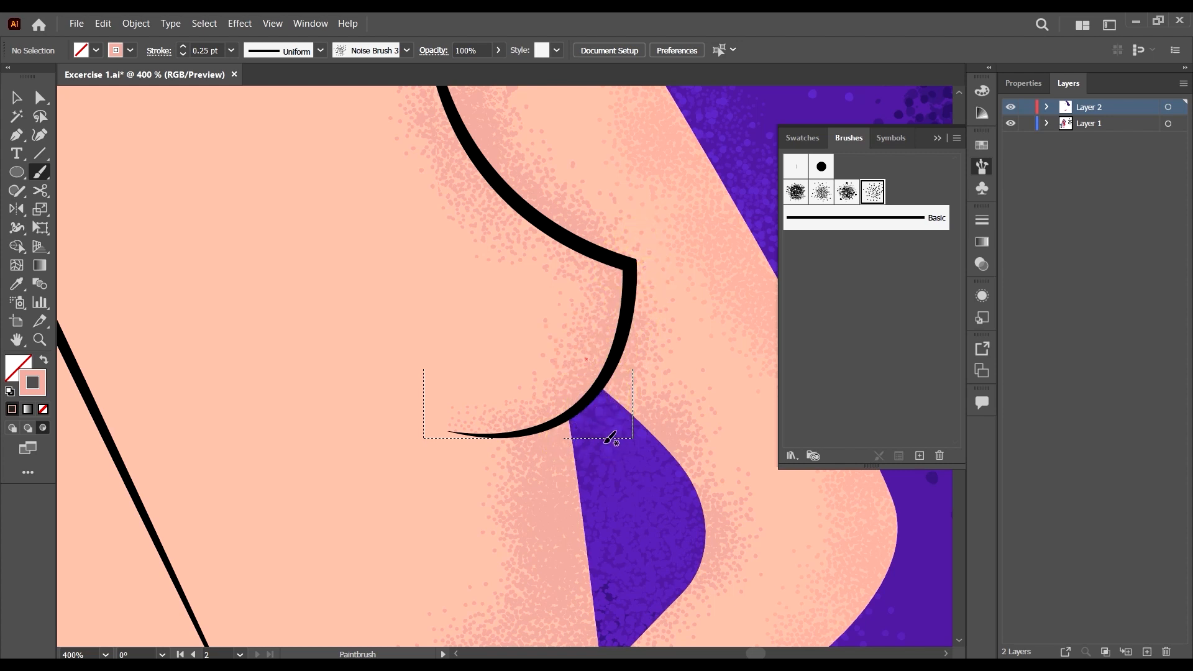
# Leave the chest shape's Draw Inside mode and return to normal drawing.
pyautogui.scroll(-2, 603, 443)
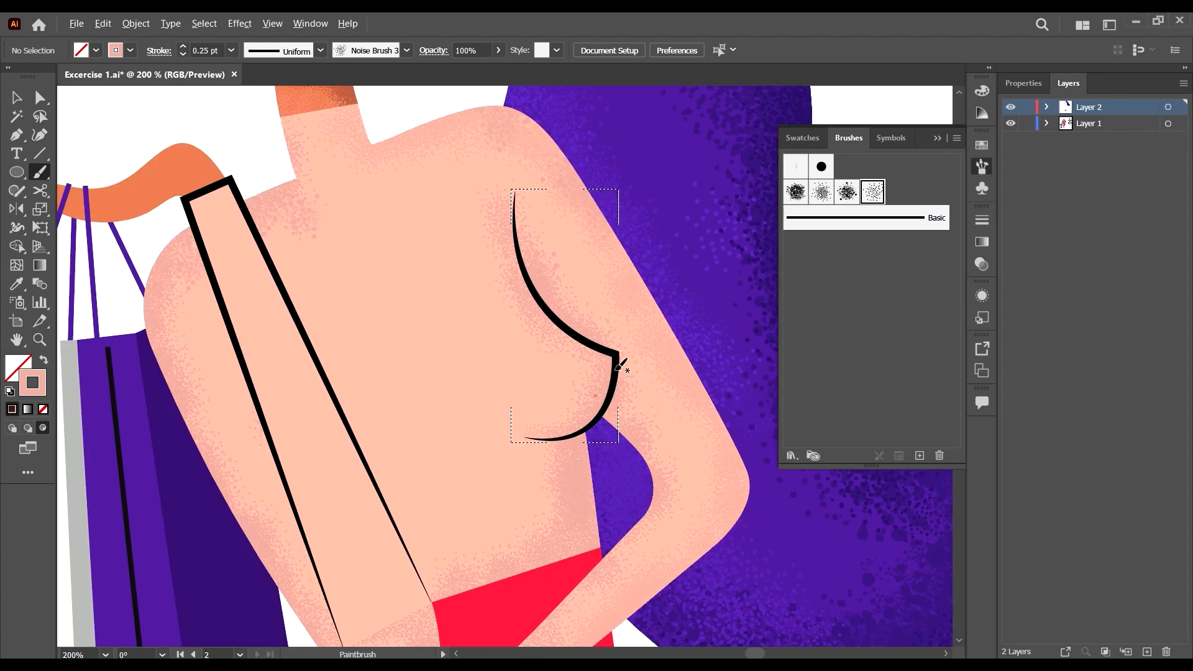
pyautogui.scroll(-1, 621, 367)
pyautogui.moveTo(614, 375)
pyautogui.mouseDown()
pyautogui.moveTo(631, 328)
pyautogui.moveTo(599, 360)
pyautogui.moveTo(572, 334)
pyautogui.mouseUp()
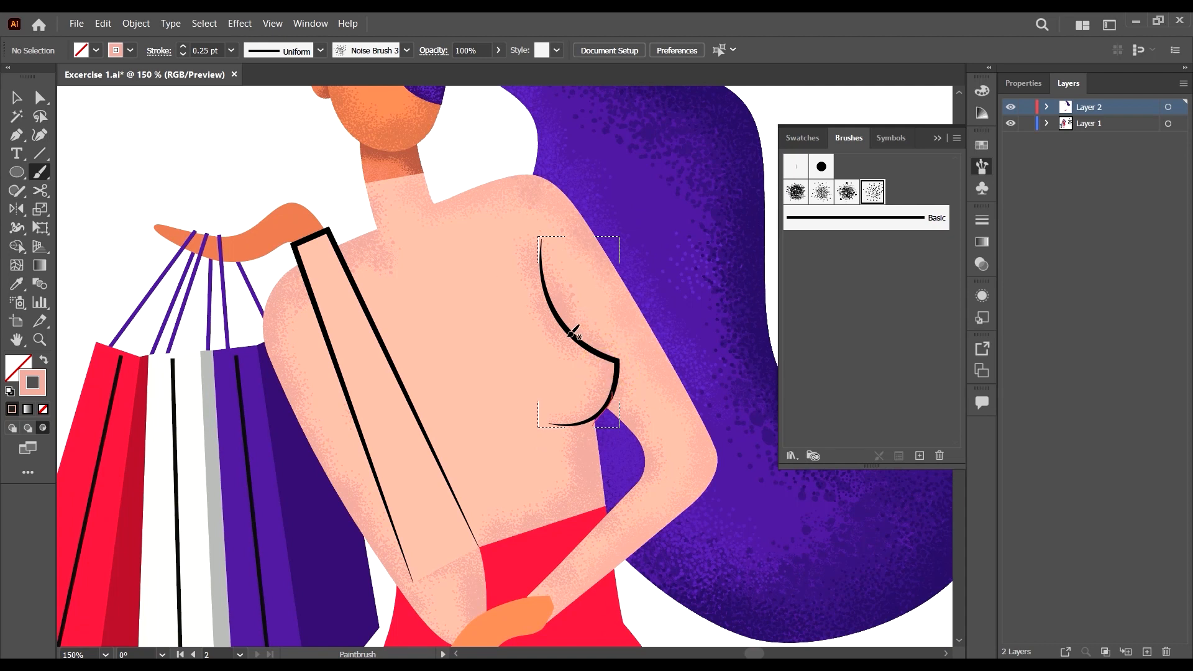
pyautogui.moveTo(544, 265); pyautogui.dragTo(553, 304)
pyautogui.scroll(-2, 662, 350)
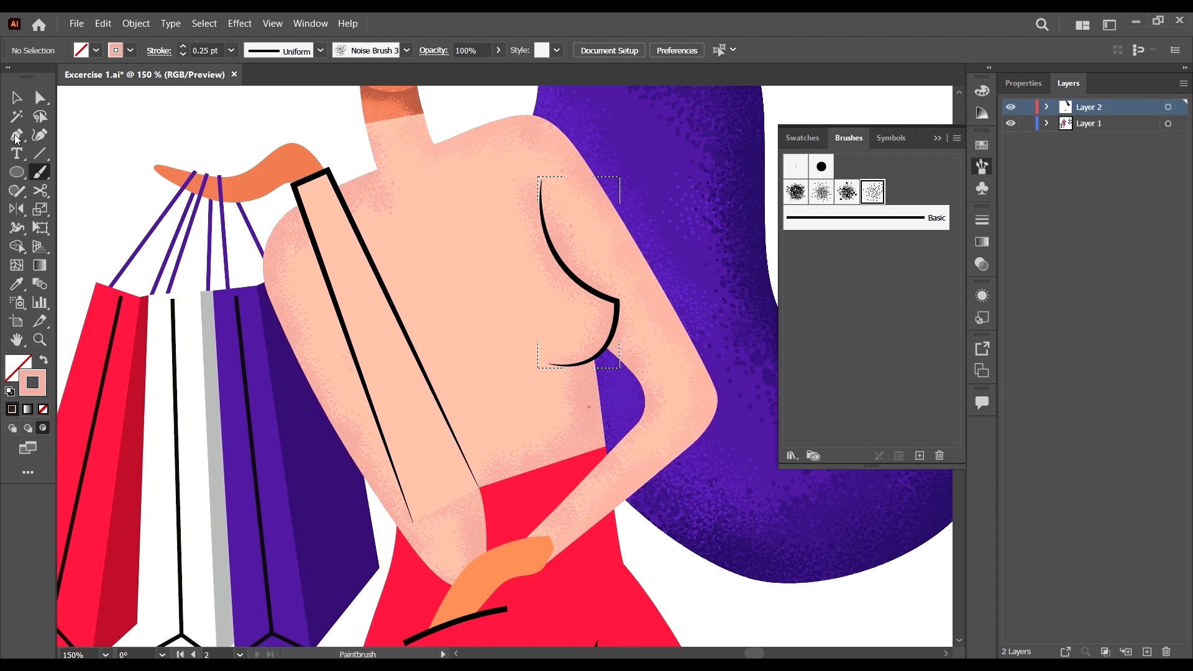
pyautogui.click(17, 98)
pyautogui.click(12, 428)
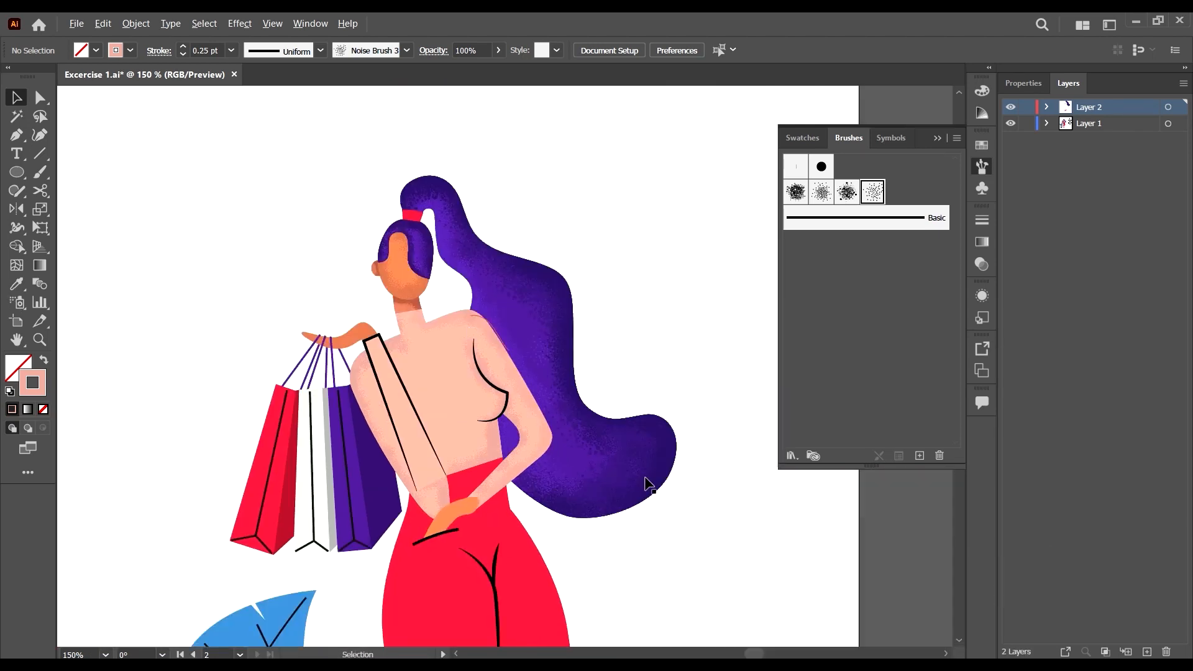
pyautogui.scroll(-1, 645, 477)
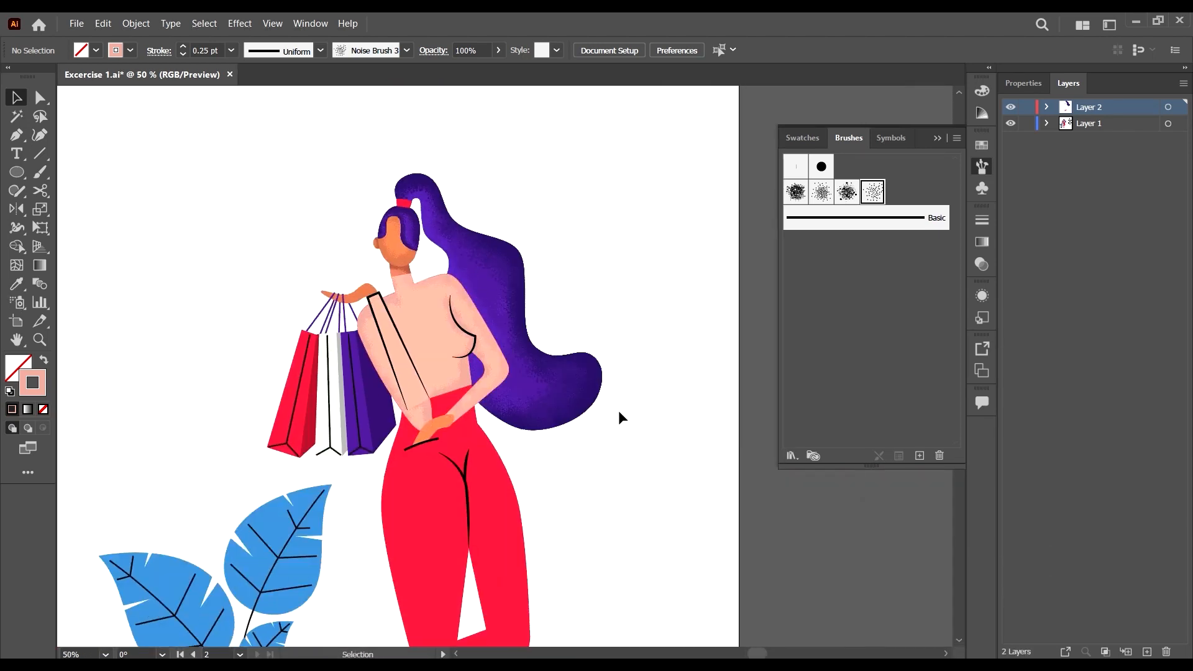
pyautogui.scroll(-3, 614, 409)
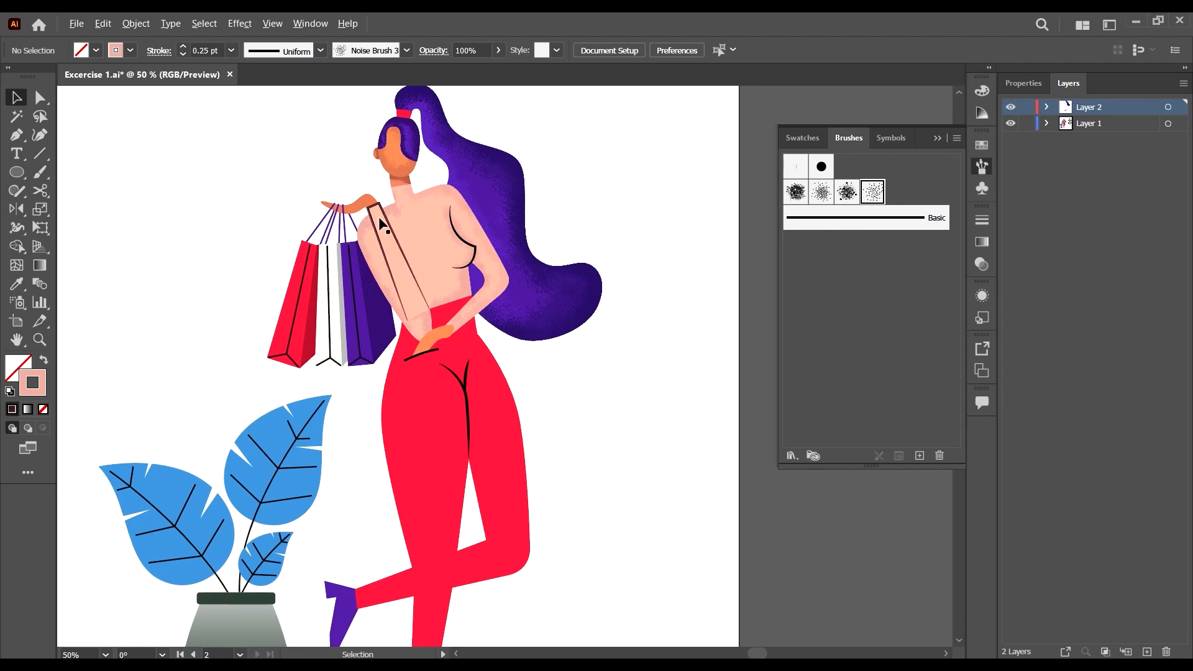
pyautogui.scroll(2, 457, 272)
pyautogui.scroll(1, 440, 296)
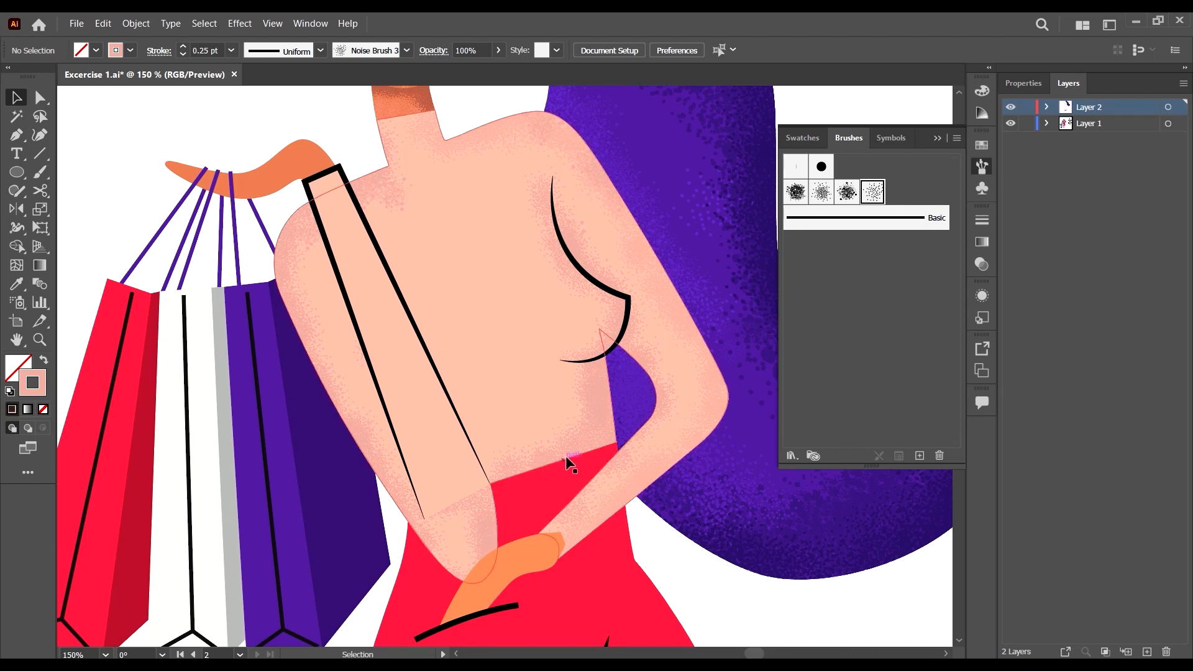
pyautogui.click(611, 417)
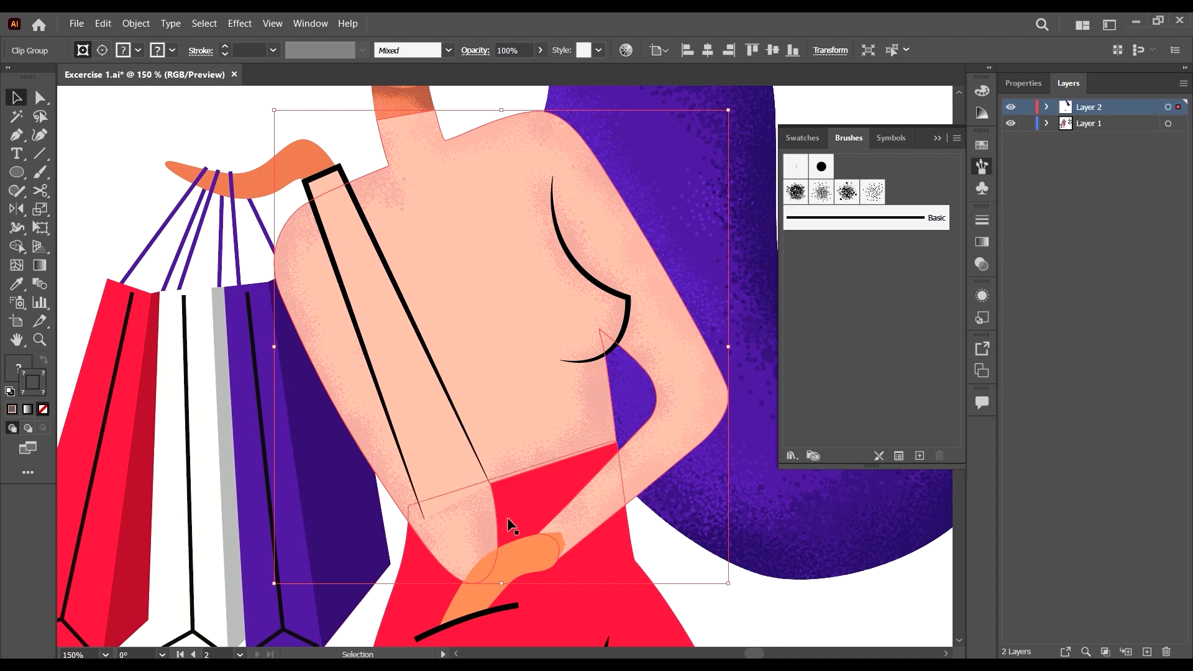
pyautogui.click(517, 395)
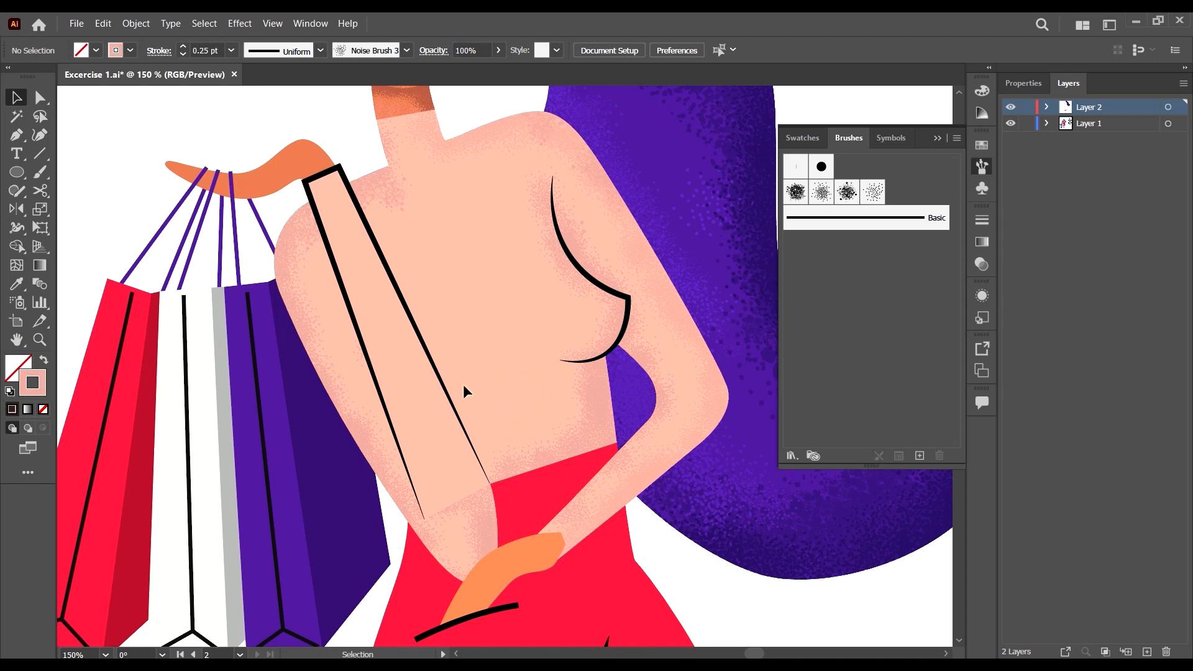
pyautogui.click(41, 172)
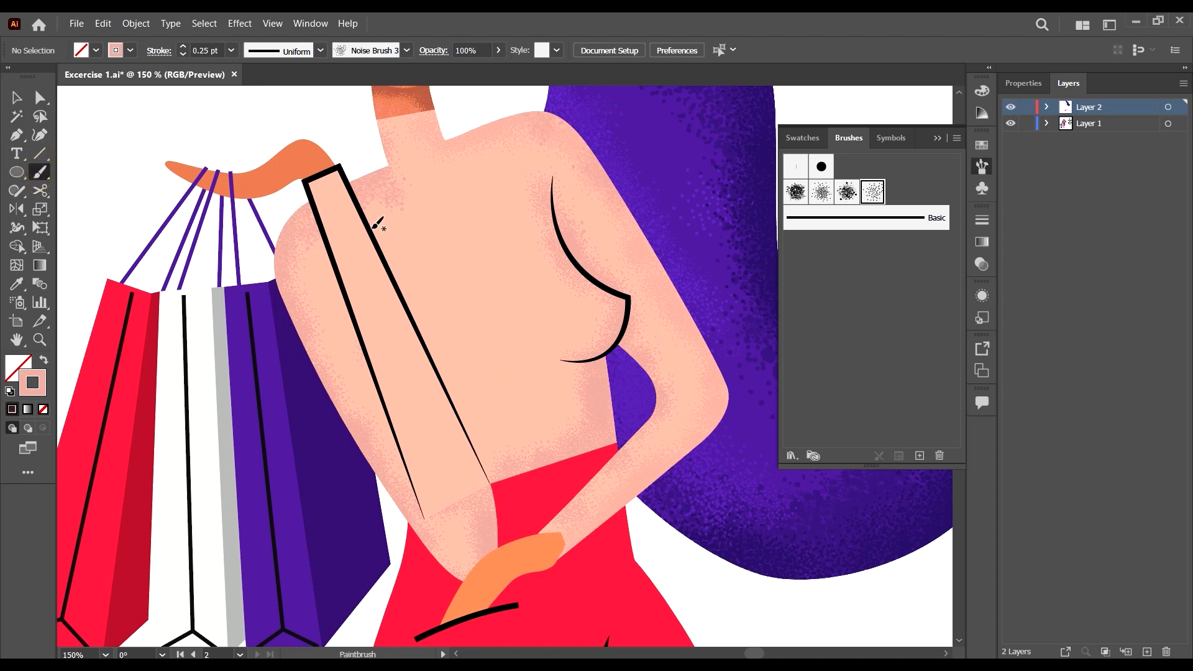
pyautogui.moveTo(396, 275); pyautogui.dragTo(385, 195)
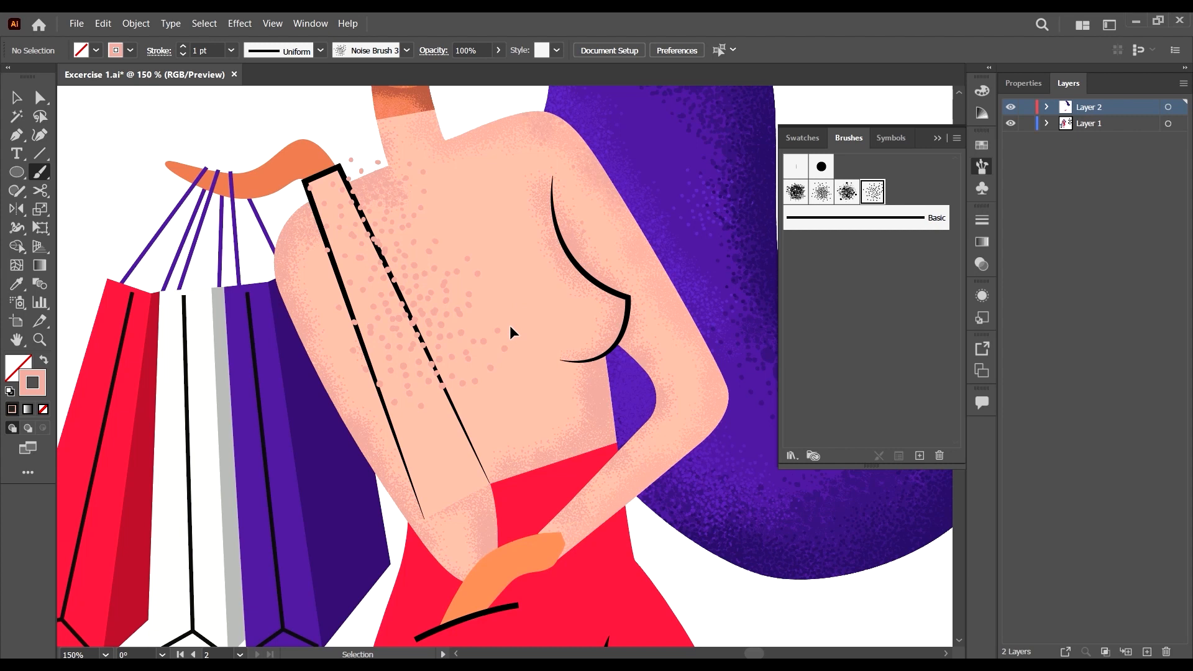
pyautogui.hotkey('ctrl', 'z')
# Open the body's clip group in isolation mode.
pyautogui.click(17, 97)
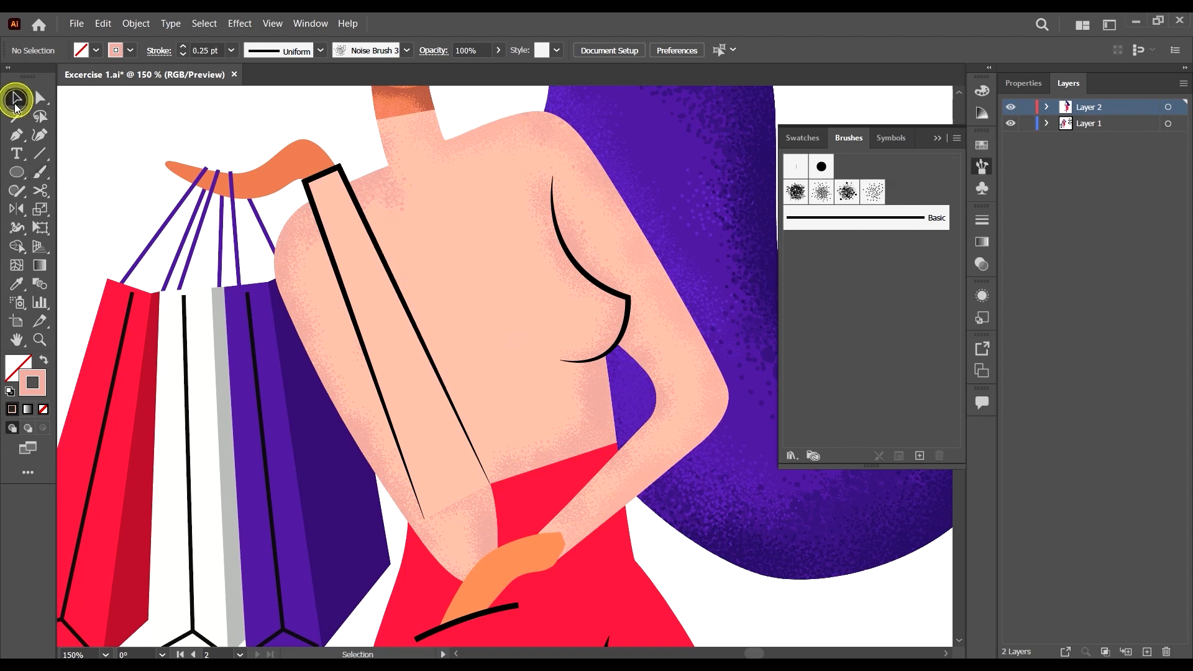
pyautogui.click(610, 390)
pyautogui.doubleClick(609, 388)
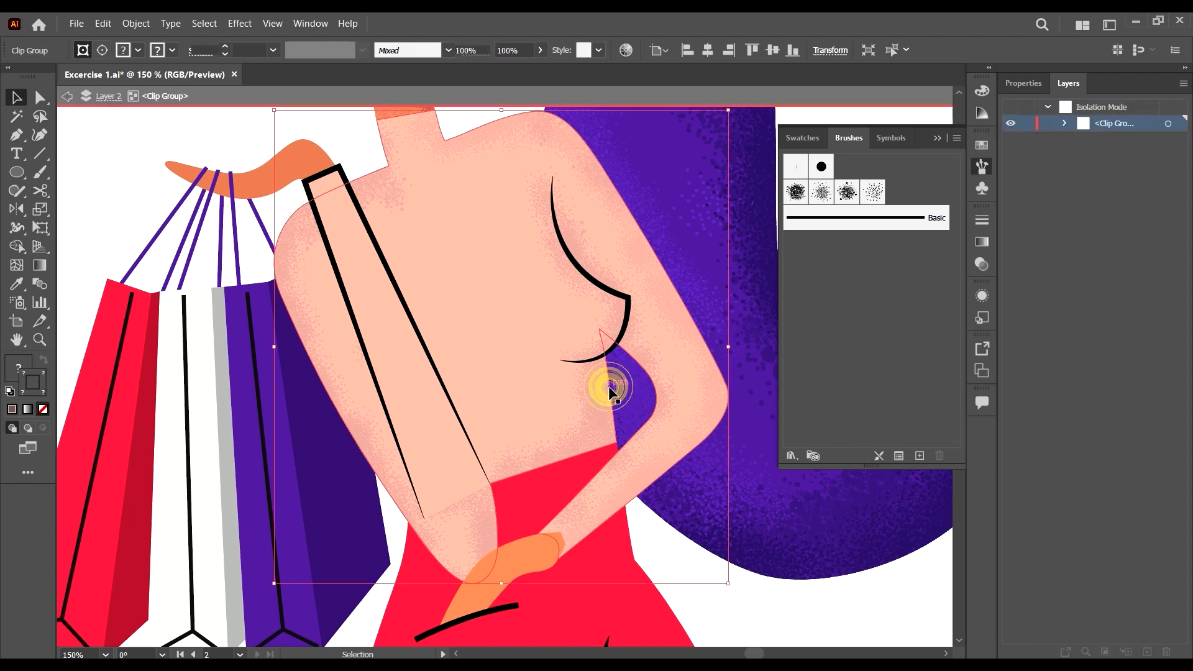
pyautogui.click(39, 172)
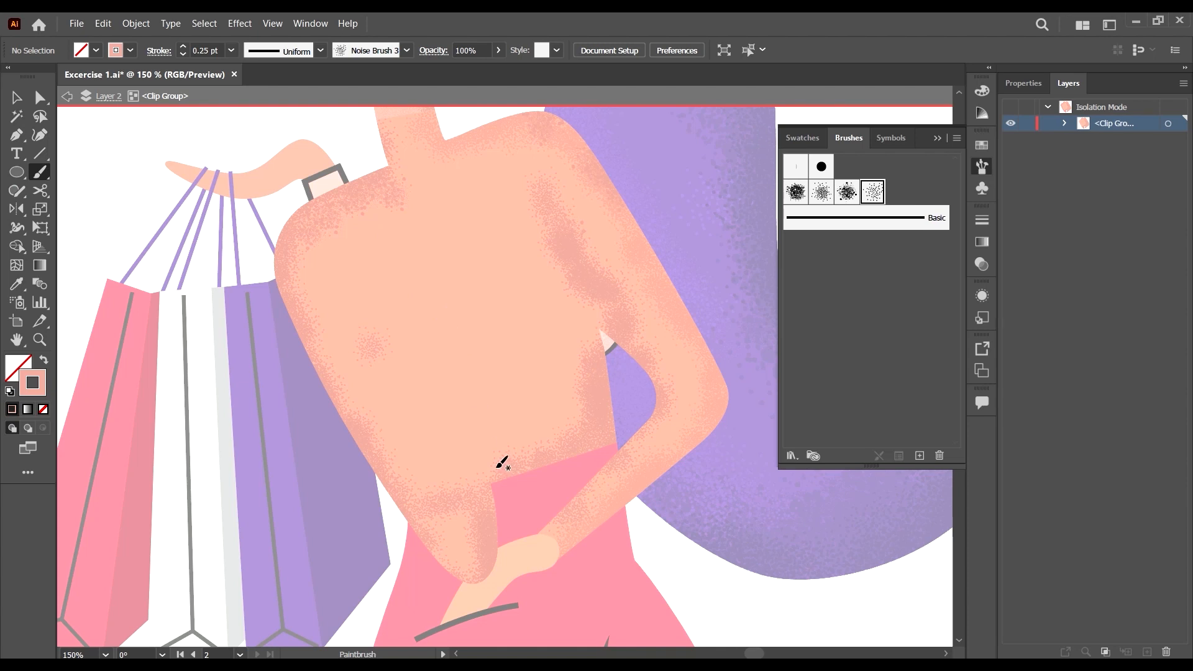
pyautogui.moveTo(501, 463); pyautogui.dragTo(447, 274)
pyautogui.hotkey('ctrl', 'z')
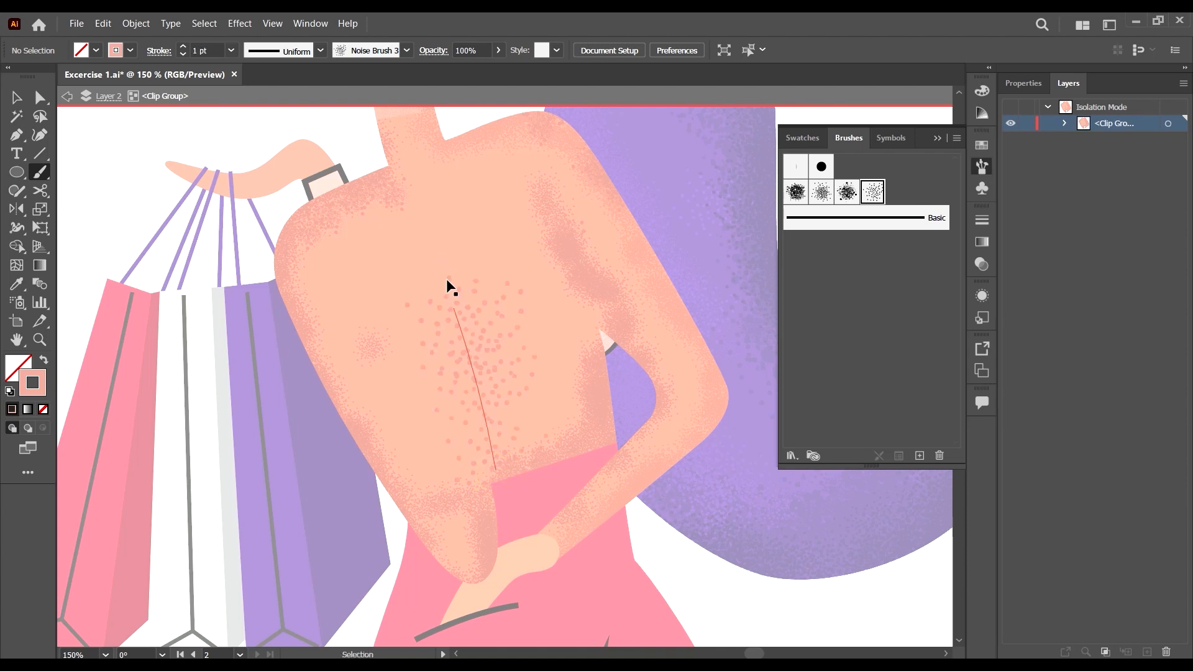
pyautogui.hotkey('ctrl', 'z')
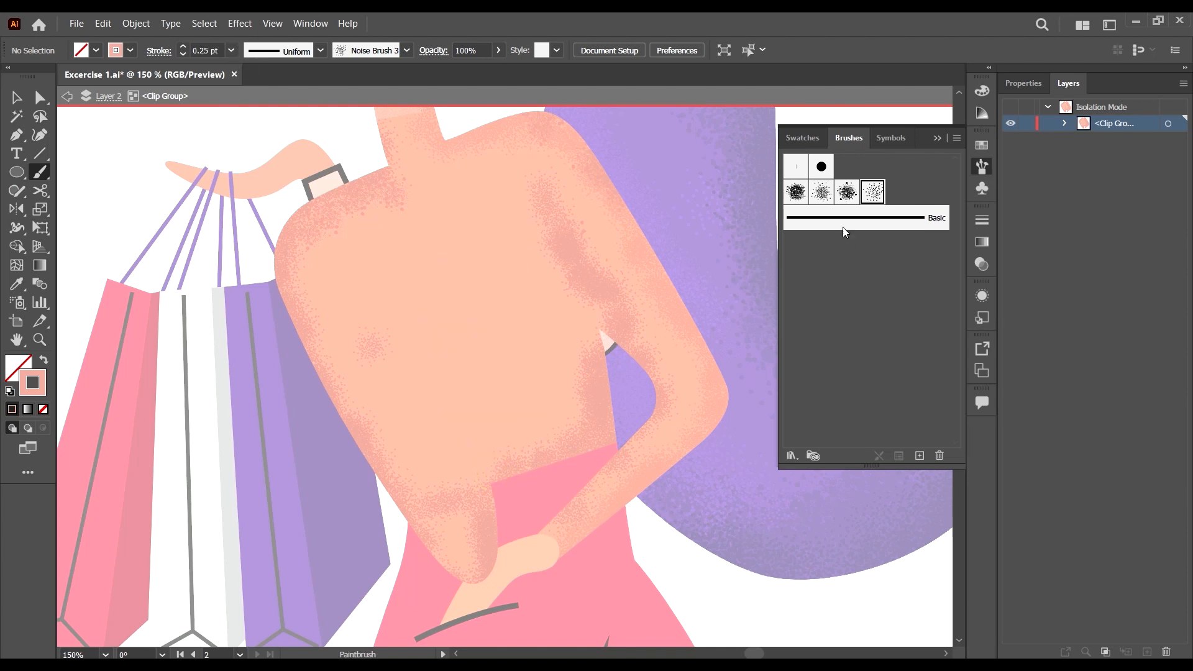
# Paint Noise Brush 3 shading with a 0.25 pt stroke on the isolated body, down the area around and behind the raised forearm.
pyautogui.click(868, 196)
pyautogui.click(231, 49)
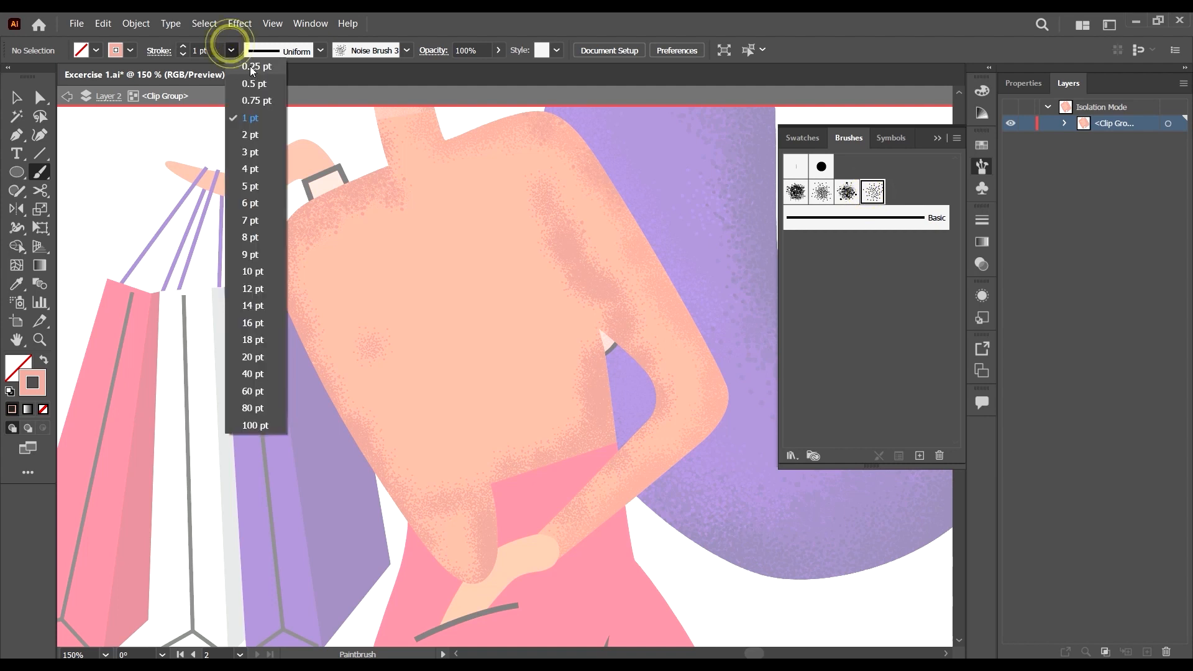
pyautogui.click(247, 65)
pyautogui.moveTo(470, 267)
pyautogui.mouseDown()
pyautogui.moveTo(470, 279)
pyautogui.moveTo(435, 286)
pyautogui.moveTo(433, 298)
pyautogui.mouseUp()
pyautogui.hotkey('ctrl', 'z')
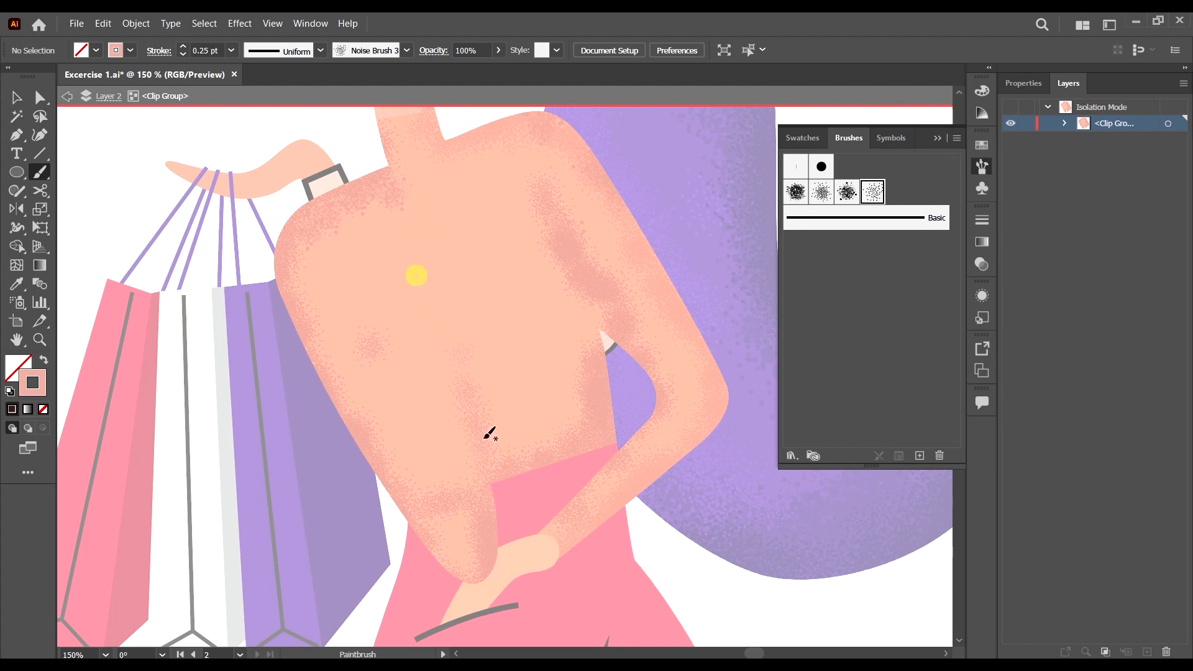
pyautogui.moveTo(411, 253); pyautogui.dragTo(464, 309)
pyautogui.moveTo(411, 248); pyautogui.dragTo(466, 375)
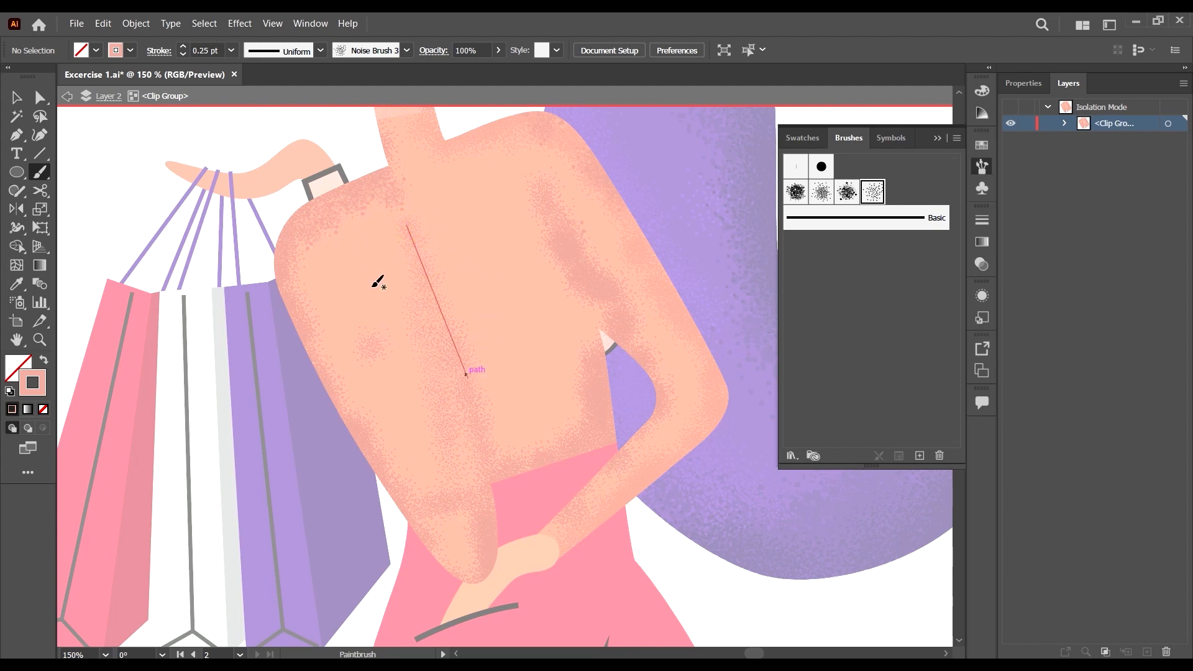
pyautogui.moveTo(446, 440); pyautogui.dragTo(456, 534)
pyautogui.moveTo(447, 469); pyautogui.dragTo(453, 496)
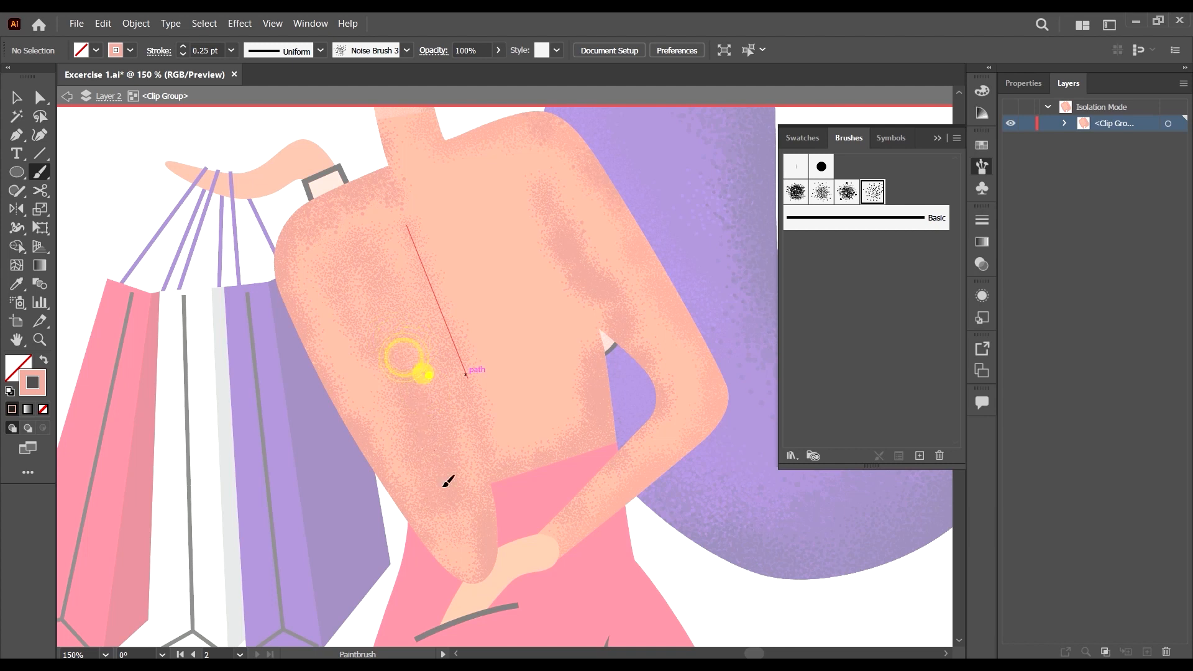
# Add coarser Noise Brush 3 grain with a 0.5 pt stroke along the edge of the new forearm shadow, down to the waist.
pyautogui.click(230, 56)
pyautogui.click(251, 94)
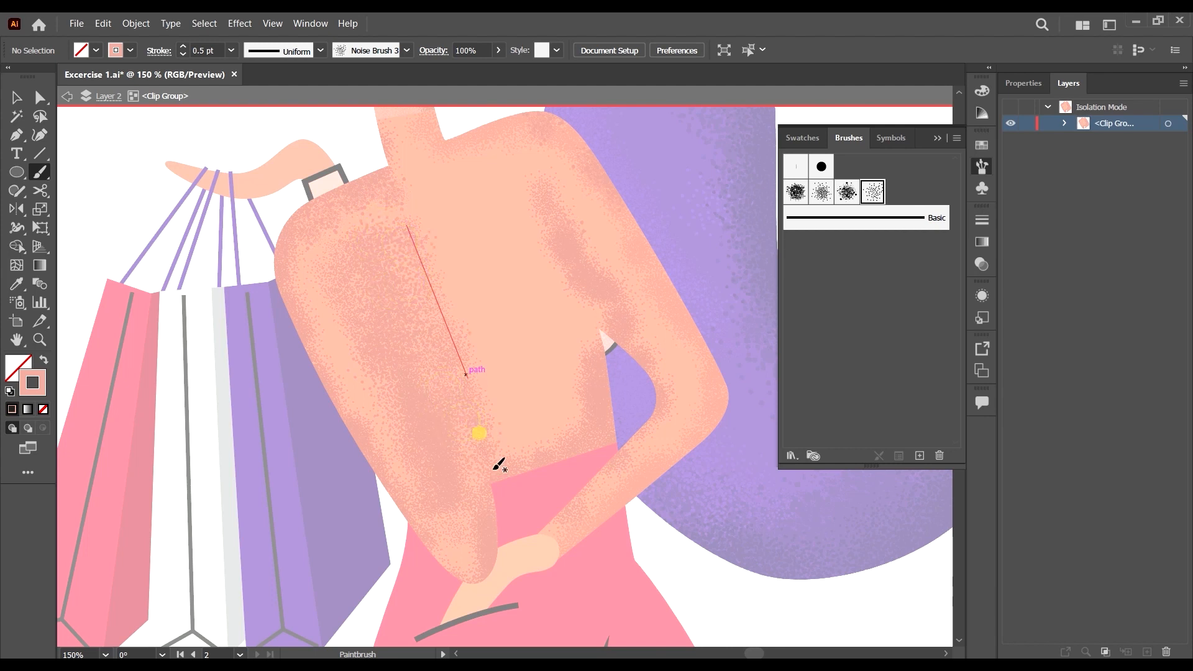
pyautogui.click(466, 387)
# Exit isolation mode on the body's clip group.
pyautogui.press('v')
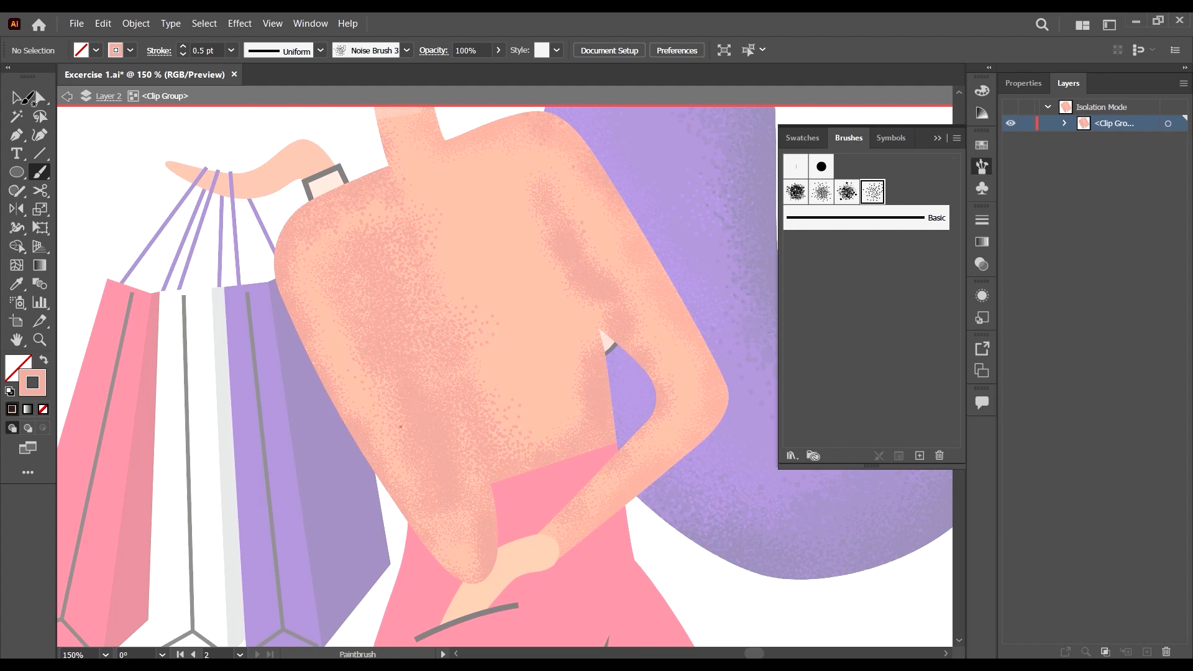
pyautogui.click(17, 97)
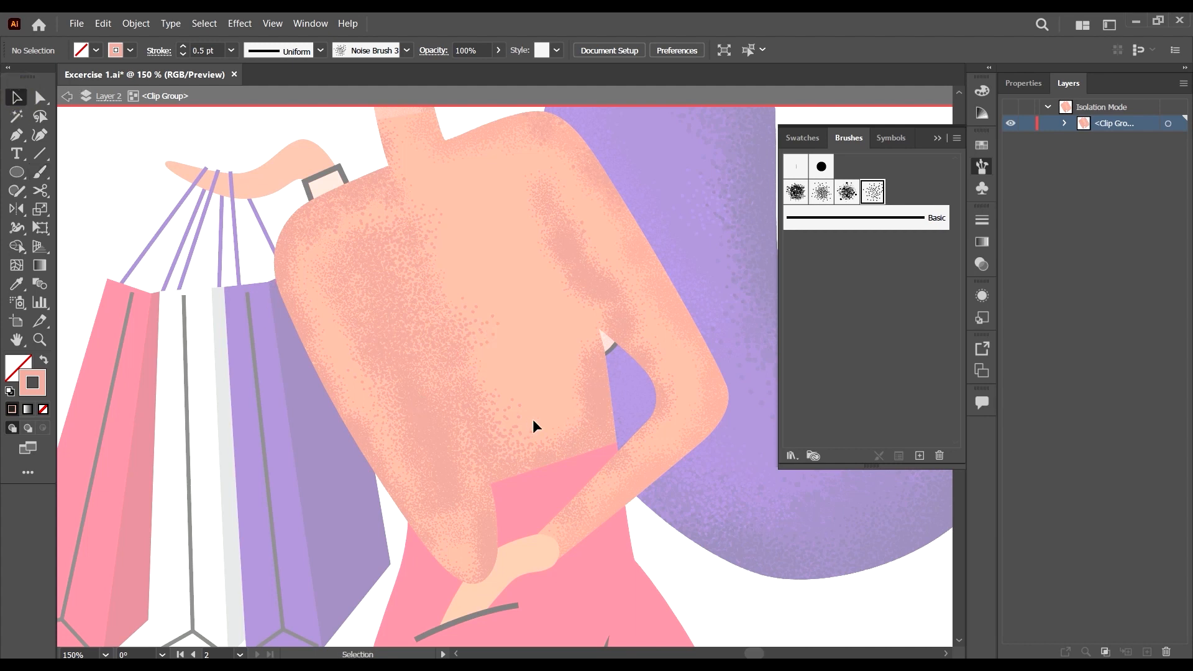
pyautogui.press('Escape')
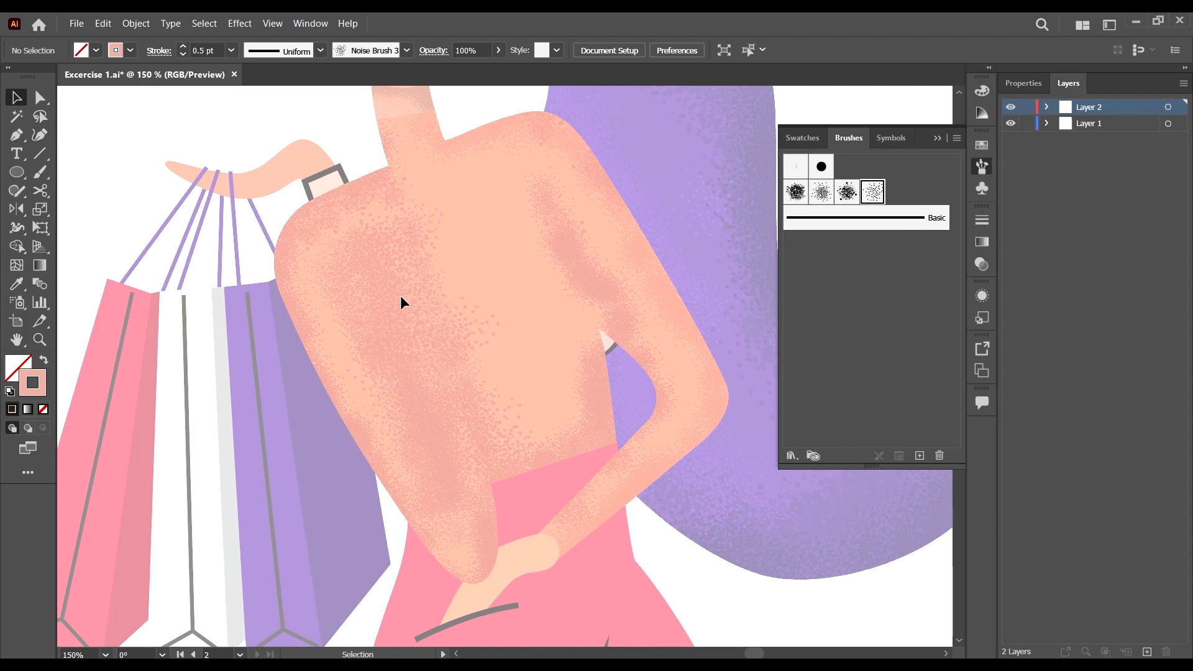
pyautogui.doubleClick(129, 121)
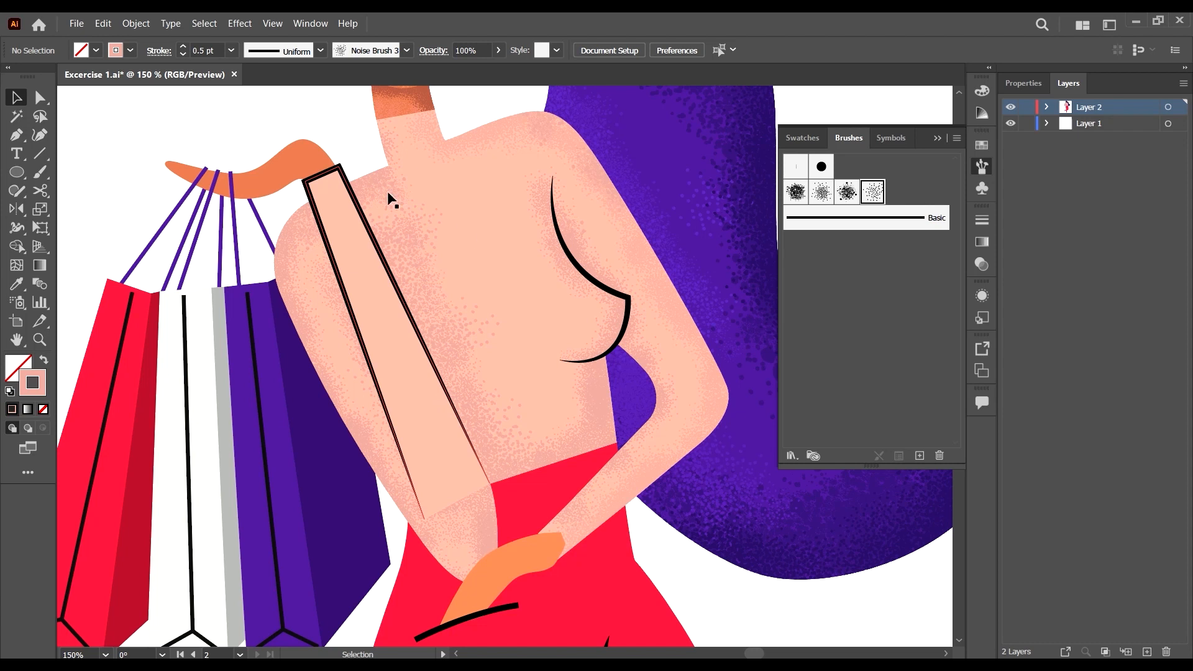
# Select the skin-coloured raised forearm shape between the two long black outlines and turn on Draw Inside for it.
pyautogui.hotkey('ctrl', '-')
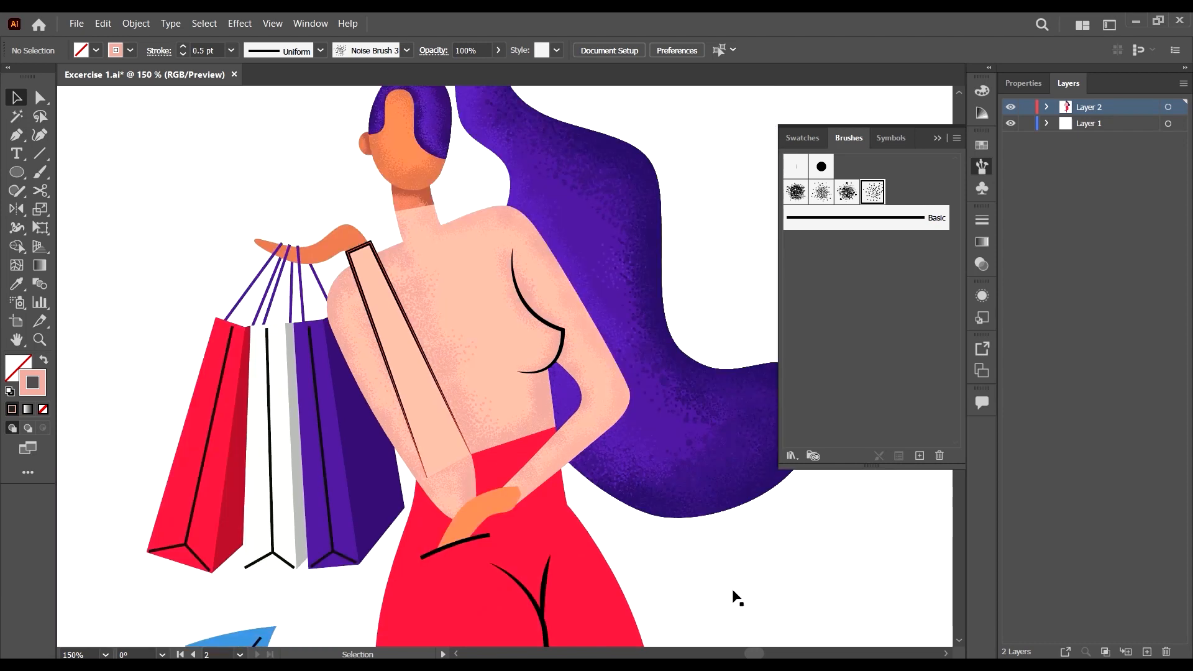
pyautogui.hotkey('ctrl', '-')
pyautogui.hotkey('ctrl', '-')
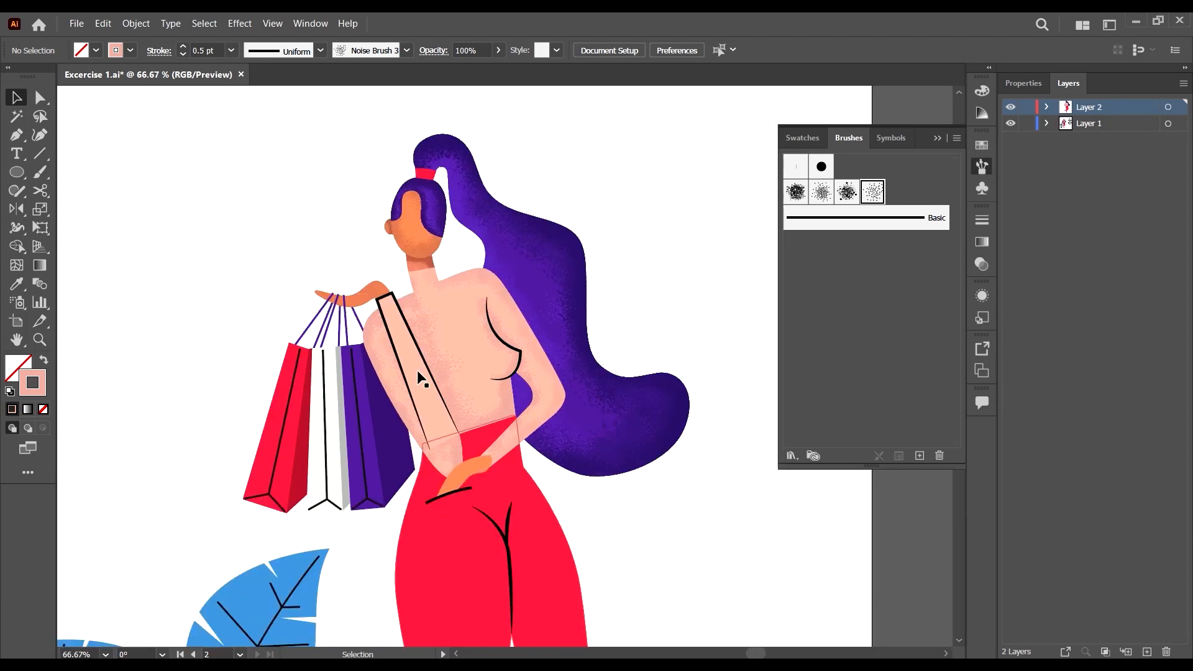
pyautogui.click(400, 326)
pyautogui.scroll(2, 409, 355)
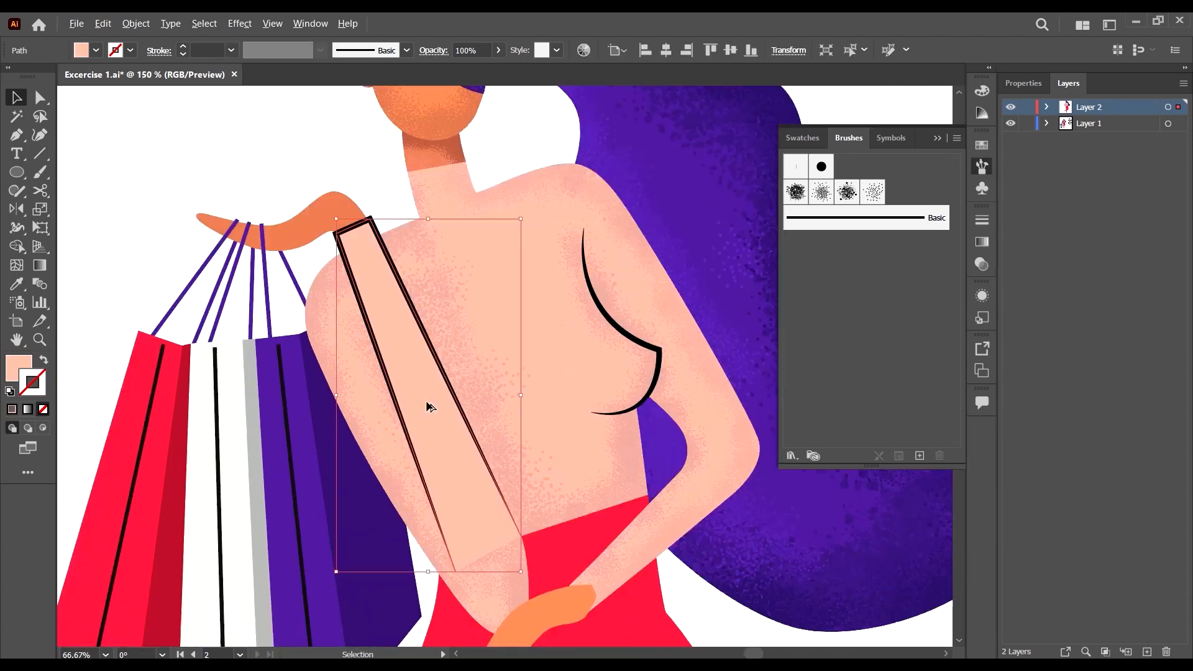
pyautogui.click(480, 481)
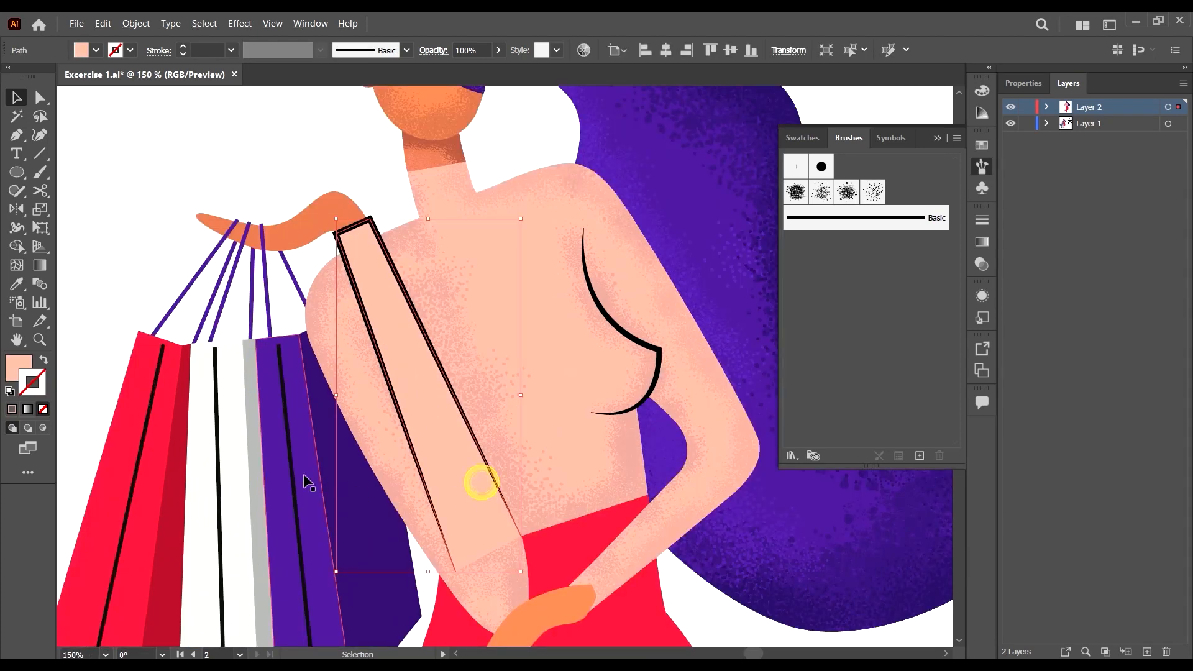
pyautogui.click(42, 430)
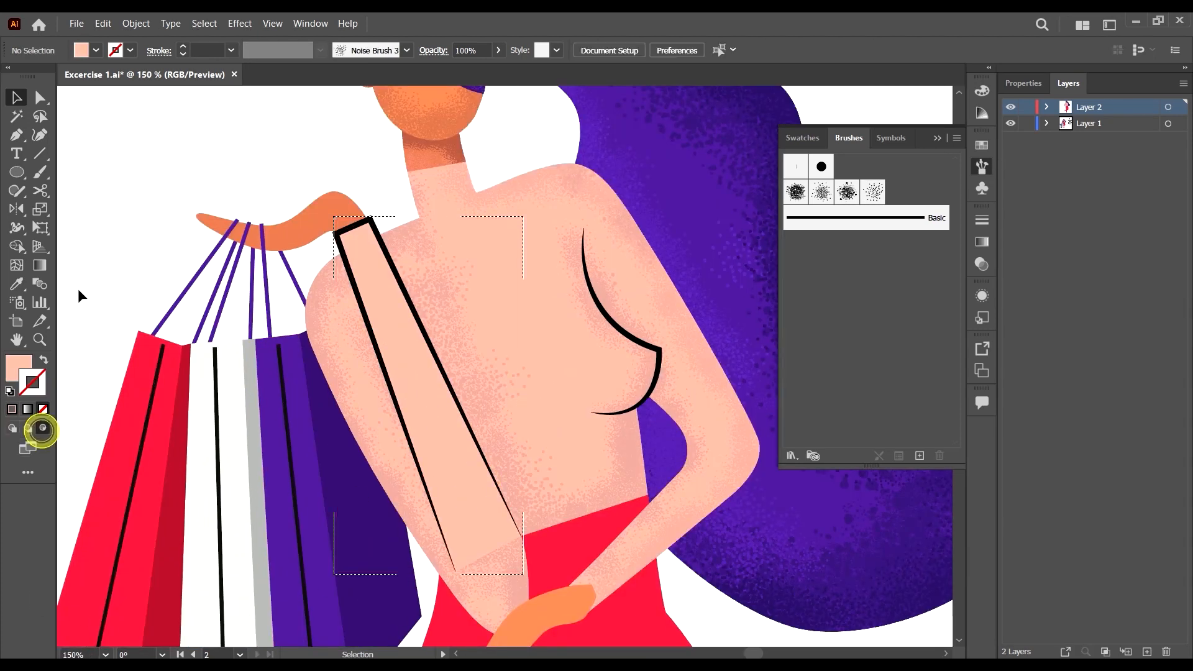
# Ready the Paintbrush with no fill and the skin colour as stroke, darkened slightly to #EFAC9C.
pyautogui.click(39, 171)
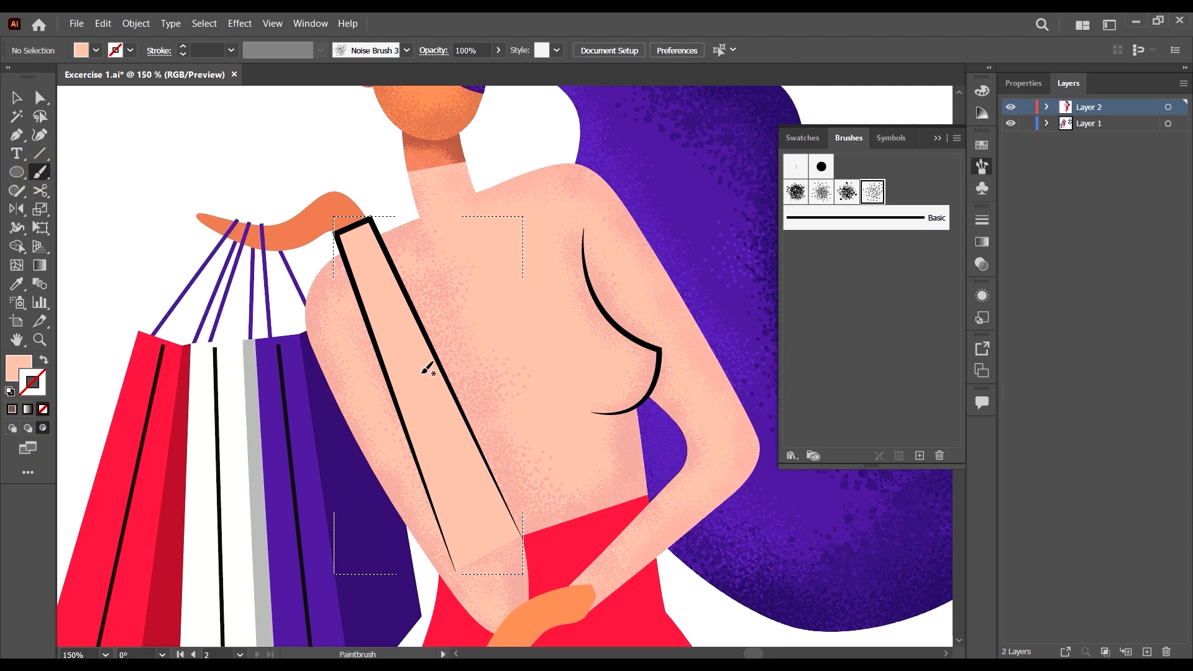
pyautogui.hotkey('shift', 'x')
pyautogui.doubleClick(33, 381)
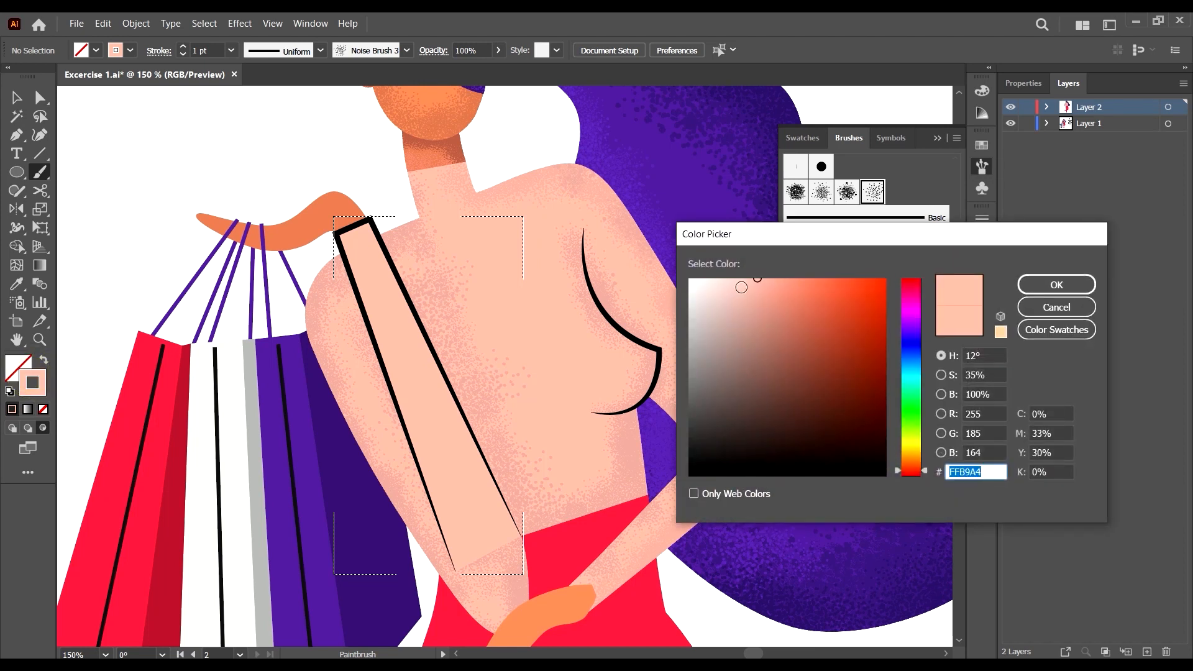
pyautogui.click(758, 290)
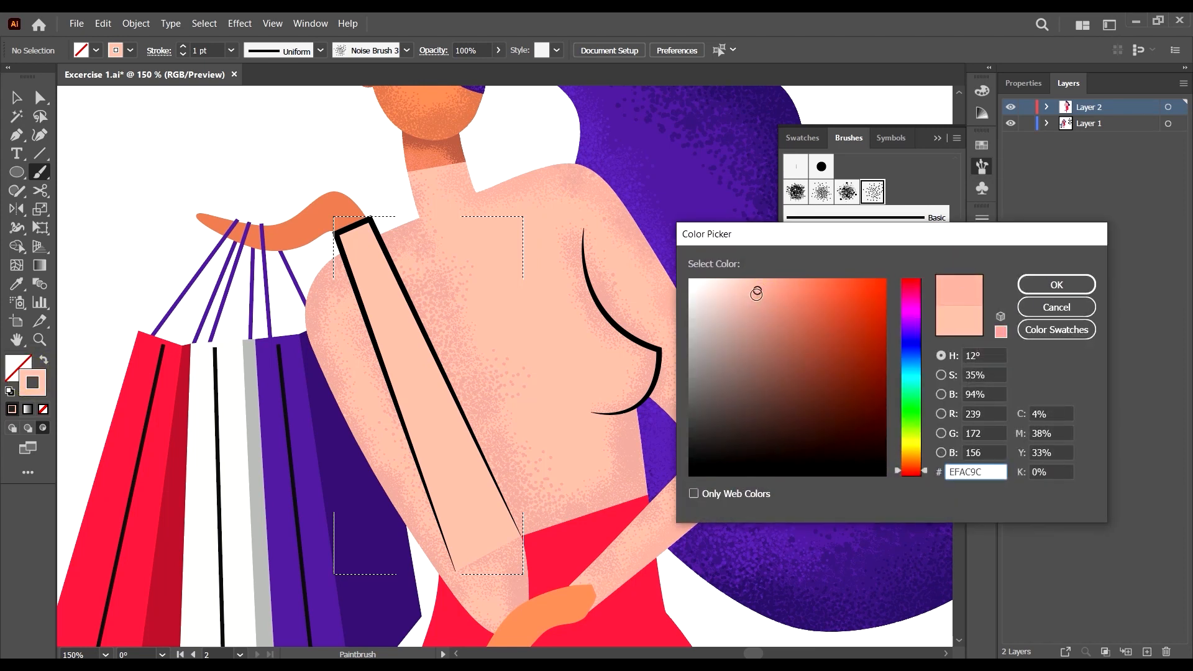
pyautogui.click(1064, 285)
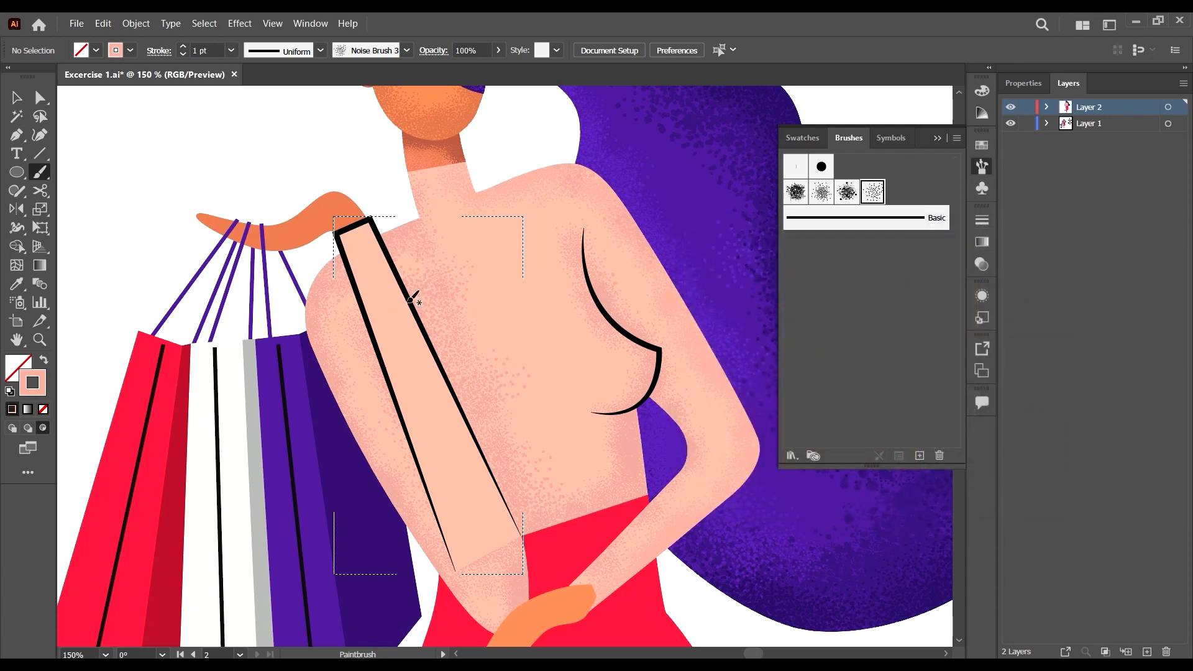
# Shade the lower half of the raised forearm with Noise Brush 3 at a 0.25 pt stroke, down to its pointed lower end.
pyautogui.moveTo(463, 403); pyautogui.dragTo(490, 394)
pyautogui.hotkey('ctrl', 'z')
pyautogui.click(231, 50)
pyautogui.click(245, 65)
pyautogui.moveTo(441, 365); pyautogui.dragTo(447, 389)
pyautogui.moveTo(503, 507); pyautogui.dragTo(536, 547)
pyautogui.moveTo(486, 448); pyautogui.dragTo(501, 526)
pyautogui.moveTo(507, 475)
pyautogui.mouseDown()
pyautogui.moveTo(456, 403)
pyautogui.moveTo(462, 476)
pyautogui.moveTo(458, 408)
pyautogui.moveTo(467, 471)
pyautogui.moveTo(515, 500)
pyautogui.mouseUp()
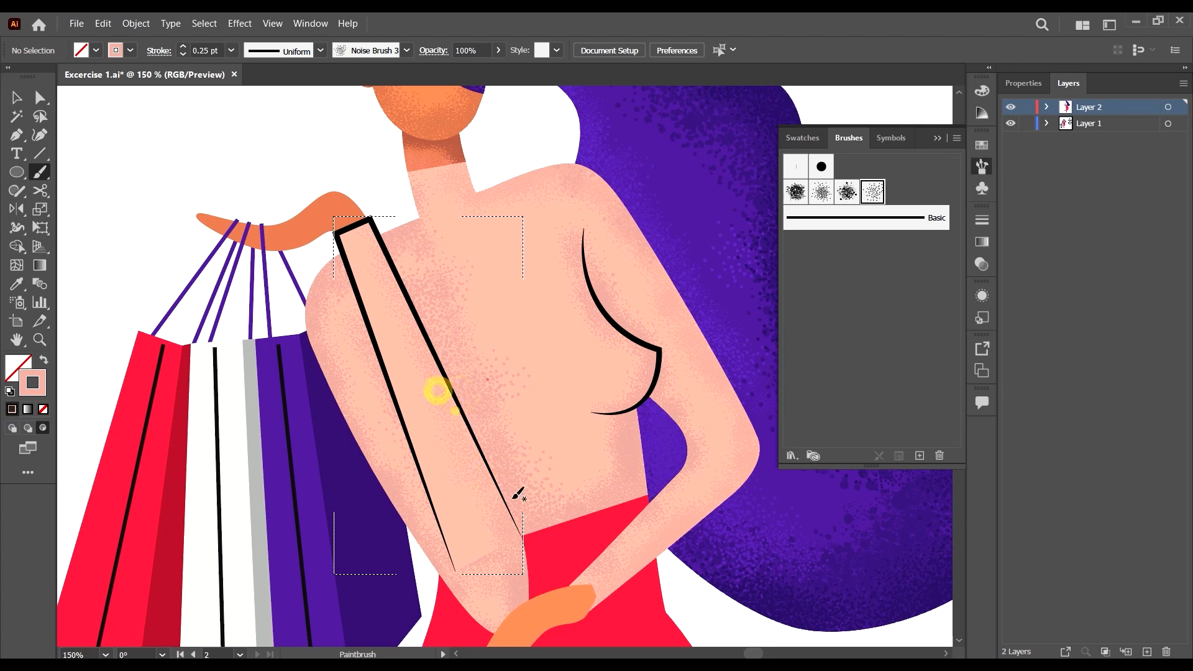
pyautogui.moveTo(451, 405)
pyautogui.mouseDown()
pyautogui.moveTo(497, 507)
pyautogui.moveTo(492, 542)
pyautogui.mouseUp()
pyautogui.moveTo(497, 533)
pyautogui.mouseDown()
pyautogui.moveTo(485, 568)
pyautogui.moveTo(468, 570)
pyautogui.moveTo(470, 552)
pyautogui.mouseUp()
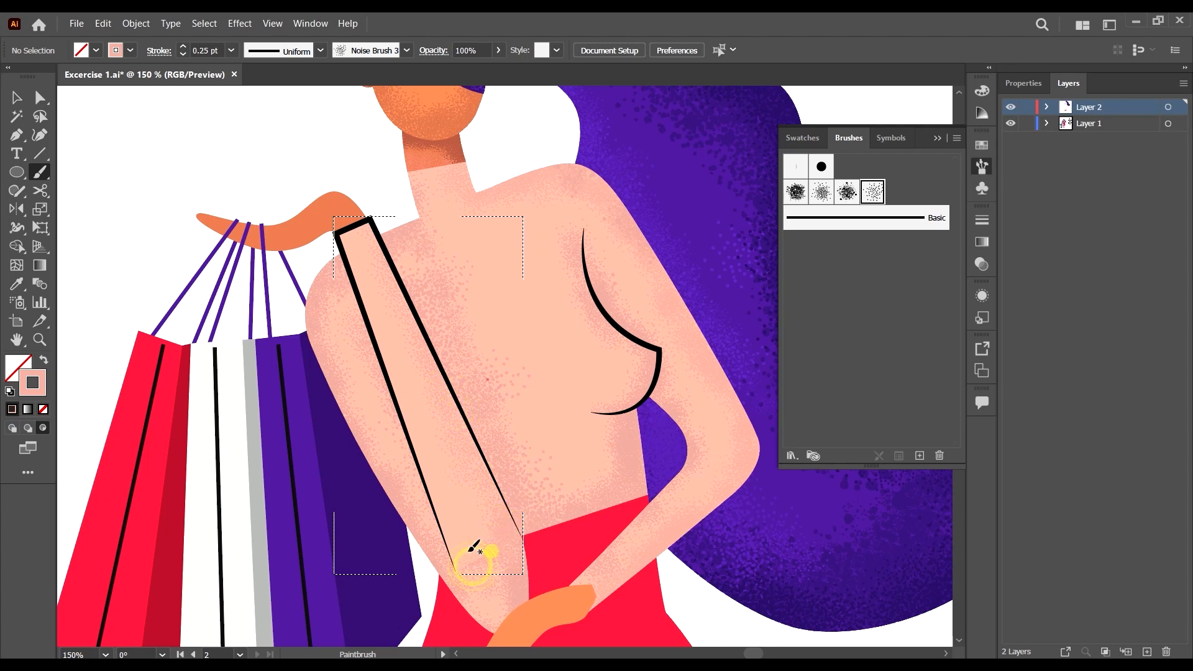
pyautogui.moveTo(447, 506)
pyautogui.mouseDown()
pyautogui.moveTo(489, 592)
pyautogui.moveTo(501, 571)
pyautogui.moveTo(480, 559)
pyautogui.moveTo(495, 552)
pyautogui.moveTo(478, 572)
pyautogui.moveTo(455, 552)
pyautogui.mouseUp()
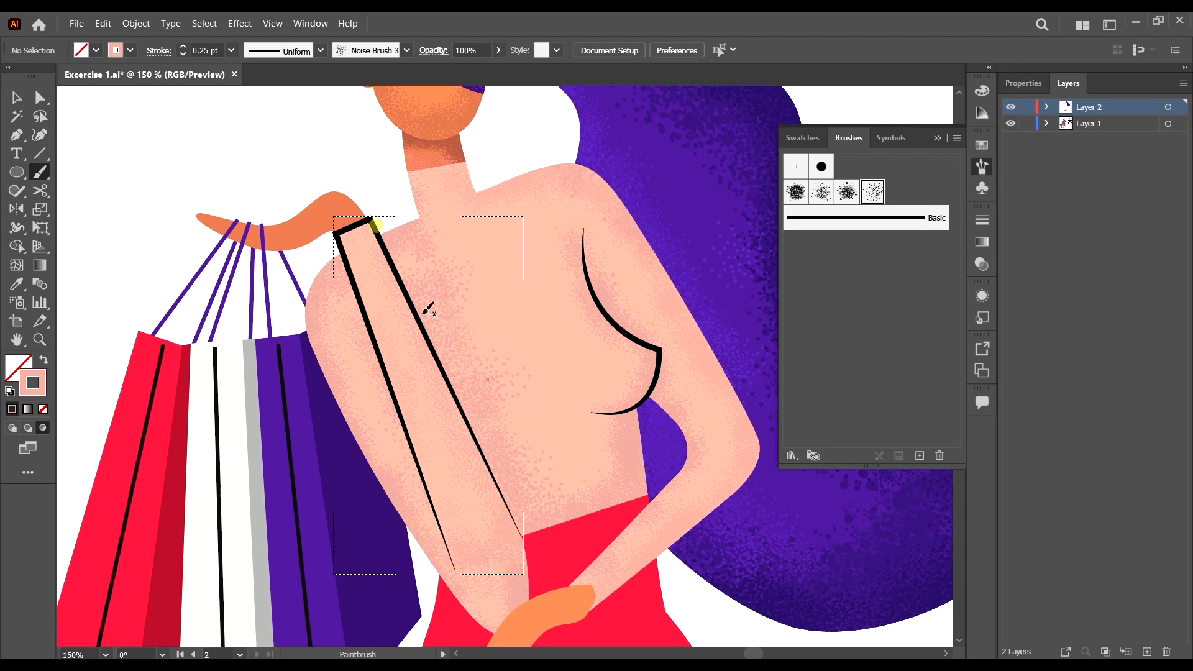
# Extend the Noise Brush 3 shading from the upper forearm down along its torso-side outline to the existing lower grain.
pyautogui.moveTo(390, 261)
pyautogui.mouseDown()
pyautogui.moveTo(375, 228)
pyautogui.moveTo(415, 251)
pyautogui.moveTo(483, 443)
pyautogui.moveTo(435, 317)
pyautogui.mouseUp()
pyautogui.moveTo(430, 309)
pyautogui.mouseDown()
pyautogui.moveTo(443, 339)
pyautogui.moveTo(434, 325)
pyautogui.mouseUp()
pyautogui.moveTo(421, 280); pyautogui.dragTo(427, 332)
pyautogui.moveTo(406, 245)
pyautogui.mouseDown()
pyautogui.moveTo(392, 272)
pyautogui.moveTo(368, 207)
pyautogui.moveTo(378, 258)
pyautogui.moveTo(382, 219)
pyautogui.moveTo(374, 253)
pyautogui.moveTo(380, 264)
pyautogui.moveTo(371, 207)
pyautogui.moveTo(413, 326)
pyautogui.mouseUp()
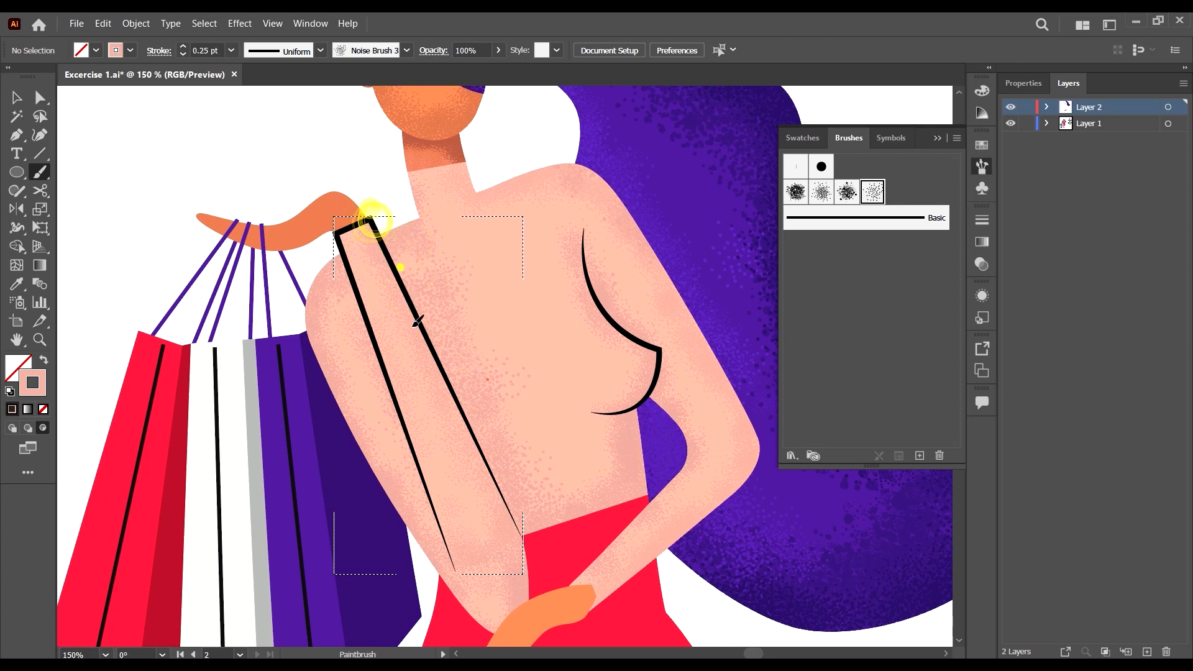
pyautogui.moveTo(408, 275)
pyautogui.mouseDown()
pyautogui.moveTo(445, 404)
pyautogui.moveTo(477, 426)
pyautogui.moveTo(464, 461)
pyautogui.mouseUp()
pyautogui.moveTo(476, 412); pyautogui.dragTo(481, 457)
pyautogui.moveTo(478, 426)
pyautogui.mouseDown()
pyautogui.moveTo(480, 465)
pyautogui.moveTo(512, 521)
pyautogui.mouseUp()
pyautogui.moveTo(505, 479); pyautogui.dragTo(491, 513)
pyautogui.moveTo(481, 455); pyautogui.dragTo(468, 461)
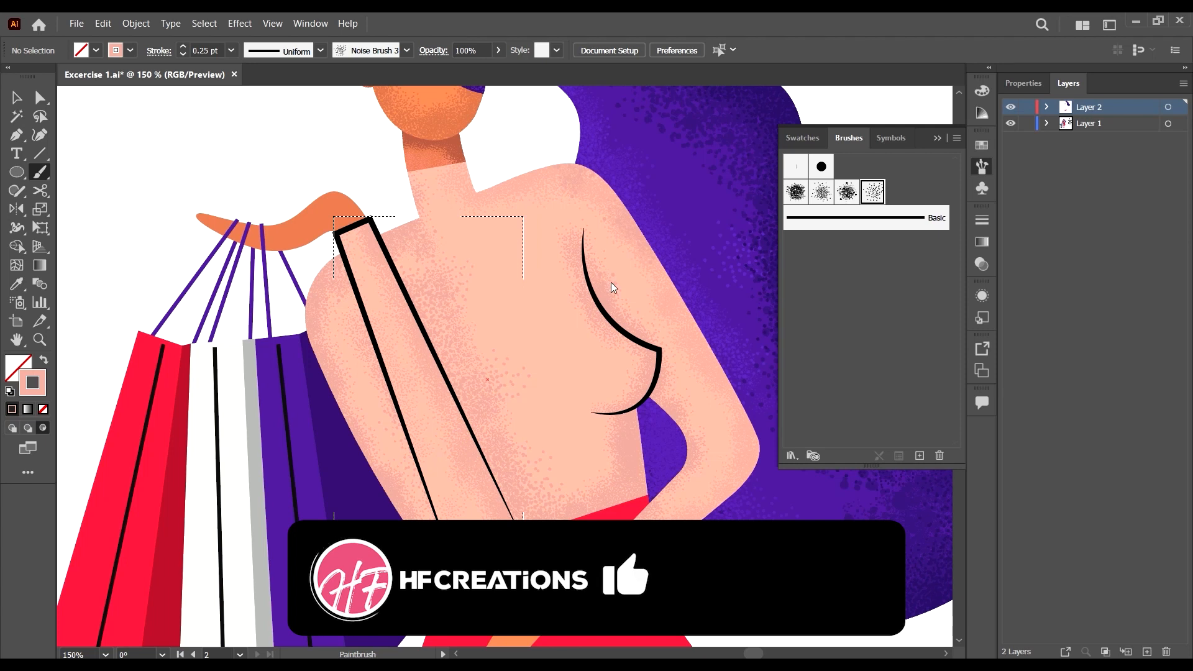
# Build up denser 0.25 pt grain close against the forearm's torso-side outline, from mid-forearm down to the waist.
pyautogui.scroll(-5, 600, 276)
pyautogui.scroll(4, 447, 299)
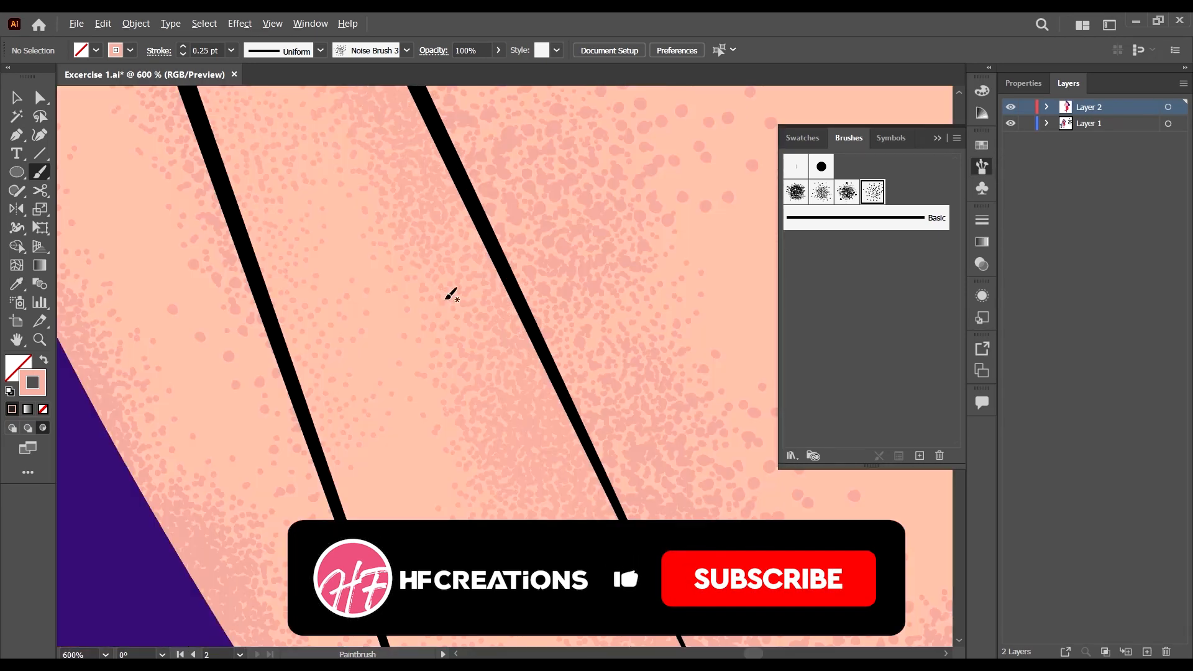
pyautogui.scroll(-4, 394, 274)
pyautogui.scroll(3, 420, 209)
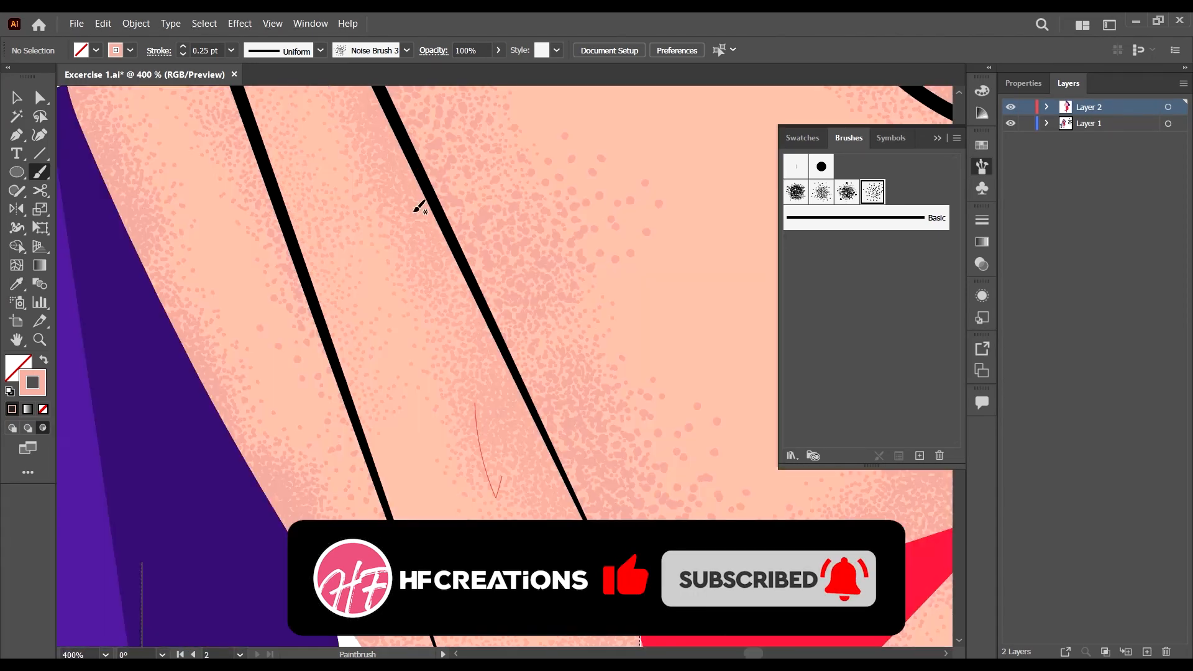
pyautogui.moveTo(413, 207); pyautogui.dragTo(474, 355)
pyautogui.moveTo(425, 174); pyautogui.dragTo(471, 296)
pyautogui.moveTo(462, 255)
pyautogui.mouseDown()
pyautogui.moveTo(509, 383)
pyautogui.moveTo(470, 250)
pyautogui.moveTo(497, 367)
pyautogui.mouseUp()
pyautogui.moveTo(472, 311); pyautogui.dragTo(509, 429)
pyautogui.moveTo(504, 418)
pyautogui.mouseDown()
pyautogui.moveTo(527, 504)
pyautogui.moveTo(569, 522)
pyautogui.mouseUp()
pyautogui.moveTo(568, 492); pyautogui.dragTo(603, 566)
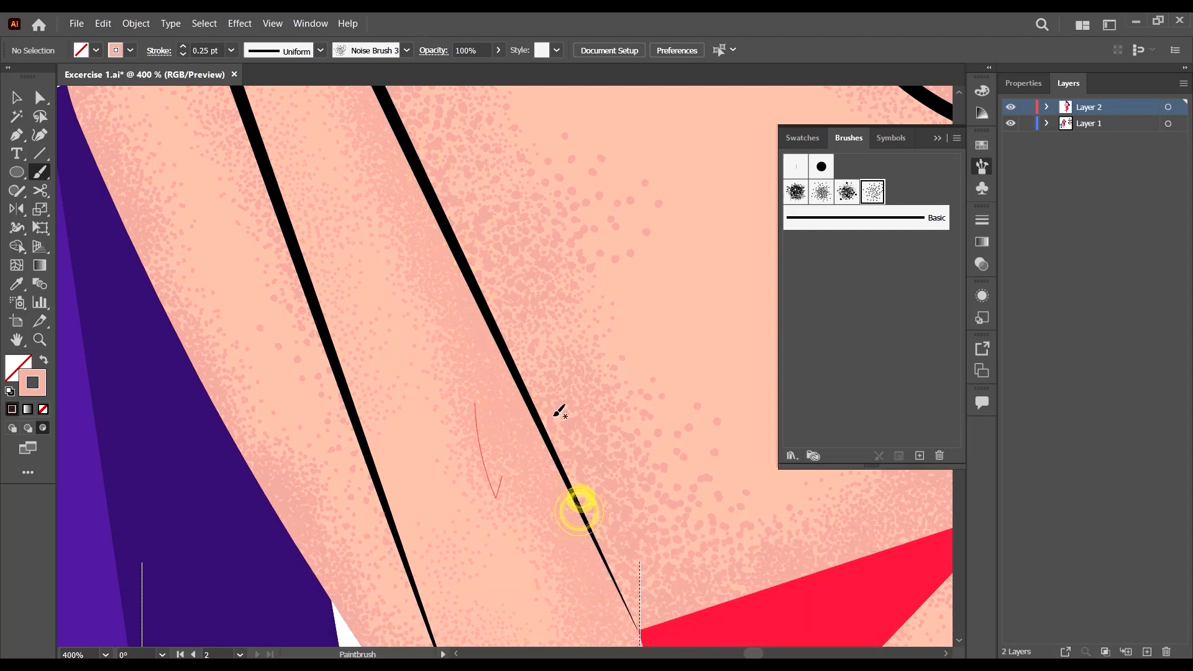
# Add 0.25 pt Noise Brush 3 grain at the top of the forearm, just below the hand.
pyautogui.scroll(10, 399, 234)
pyautogui.moveTo(303, 151)
pyautogui.mouseDown()
pyautogui.moveTo(348, 342)
pyautogui.moveTo(300, 207)
pyautogui.mouseUp()
pyautogui.moveTo(249, 108); pyautogui.dragTo(274, 292)
pyautogui.click(233, 51)
pyautogui.click(250, 107)
pyautogui.moveTo(250, 71); pyautogui.dragTo(285, 160)
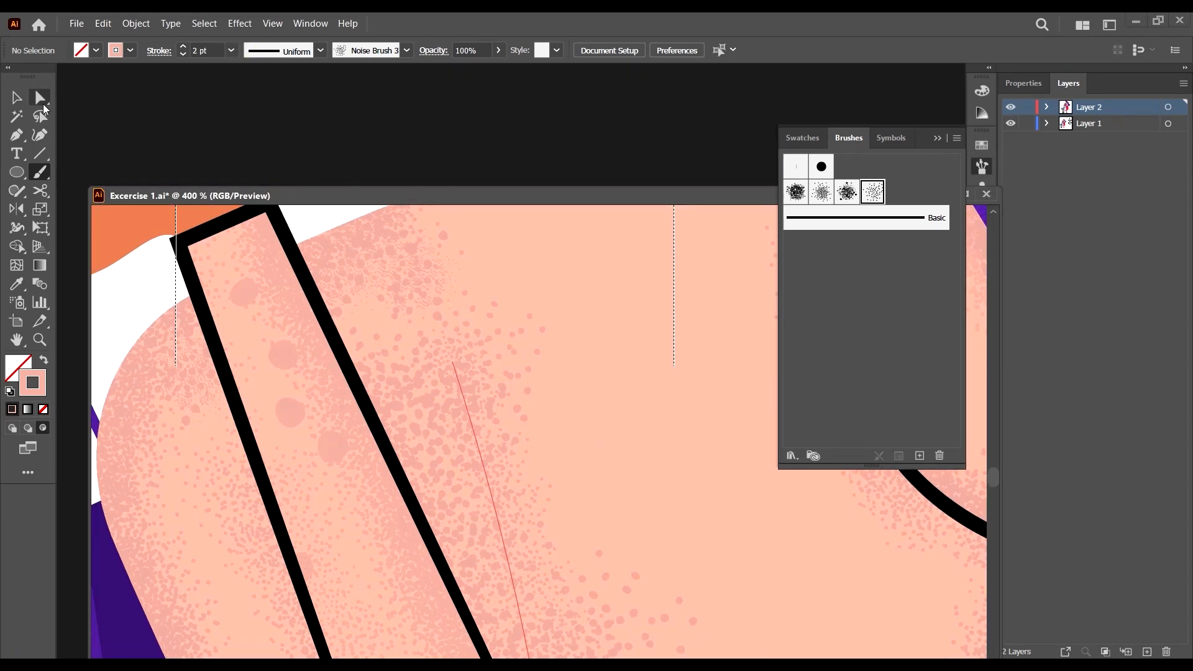
pyautogui.moveTo(317, 200); pyautogui.dragTo(271, 70)
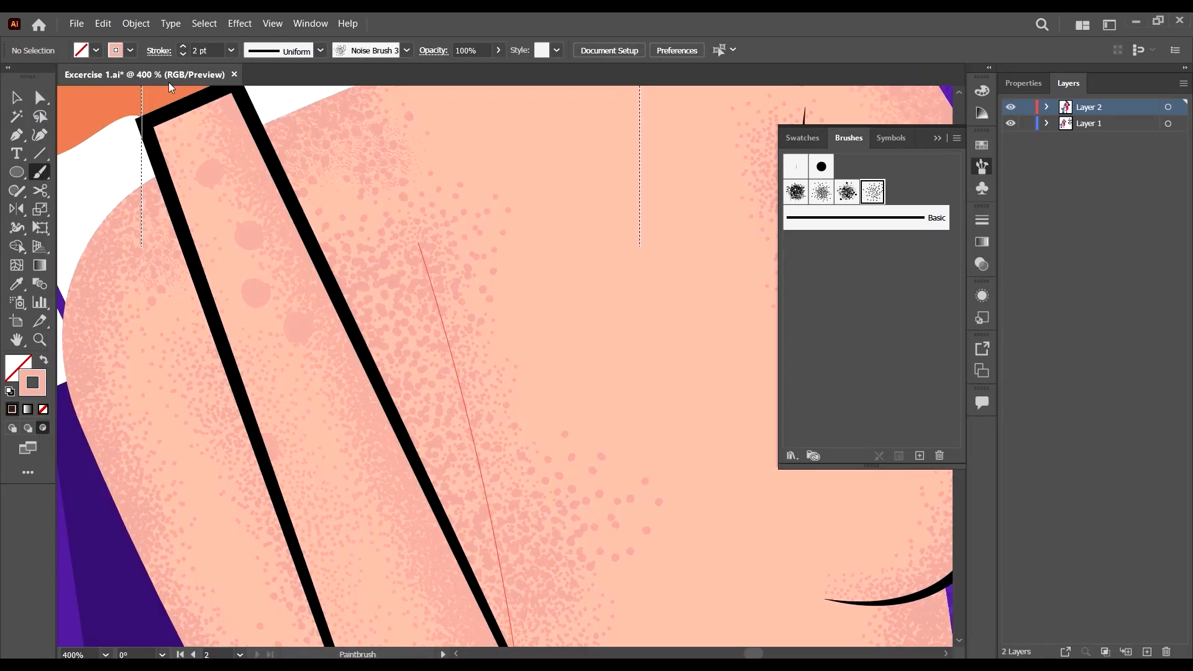
# Examine the forearm shading up close and against the whole figure.
pyautogui.scroll(-3, 221, 164)
pyautogui.scroll(2, 273, 205)
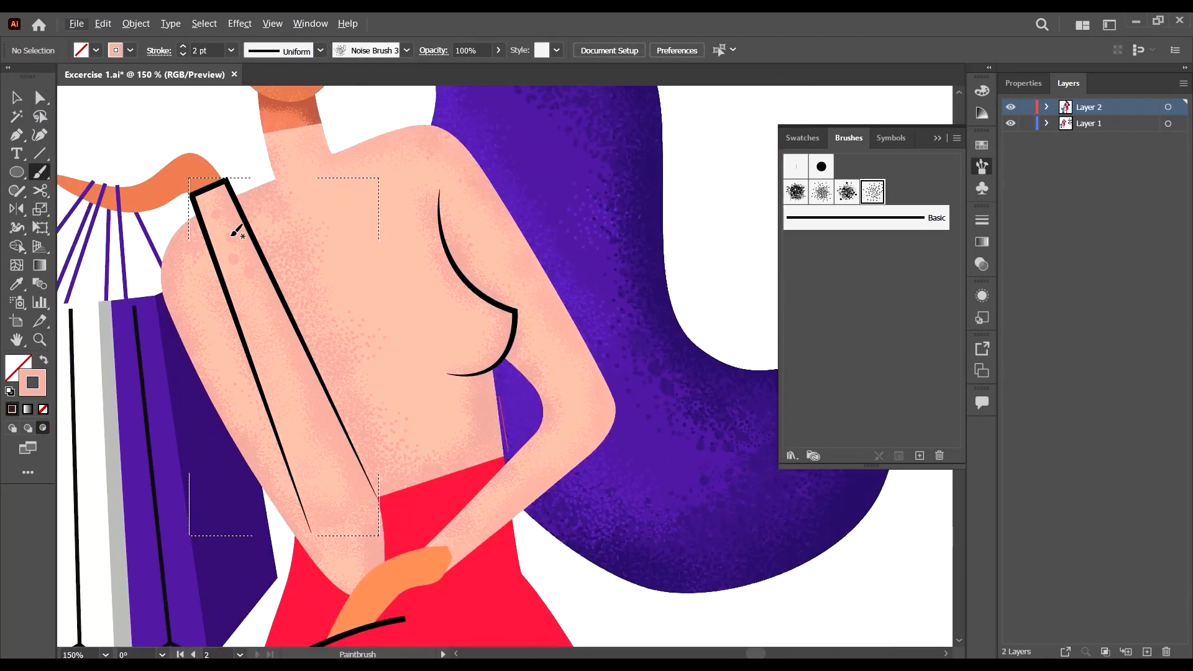
pyautogui.scroll(5, 205, 241)
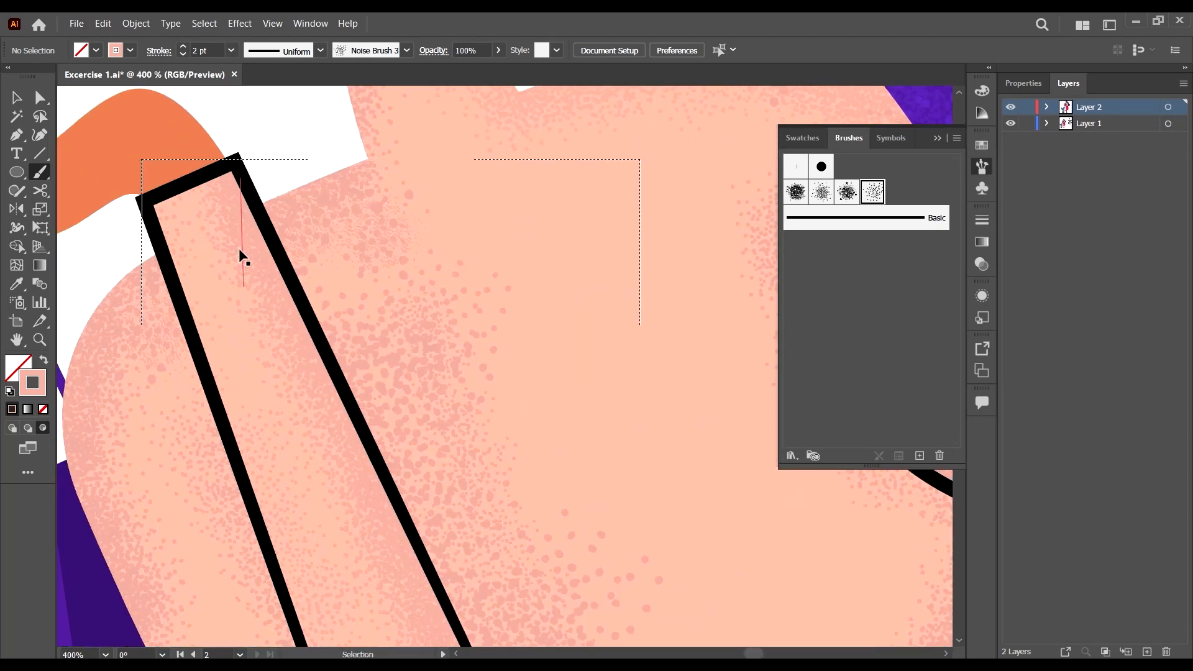
pyautogui.scroll(-2, 268, 217)
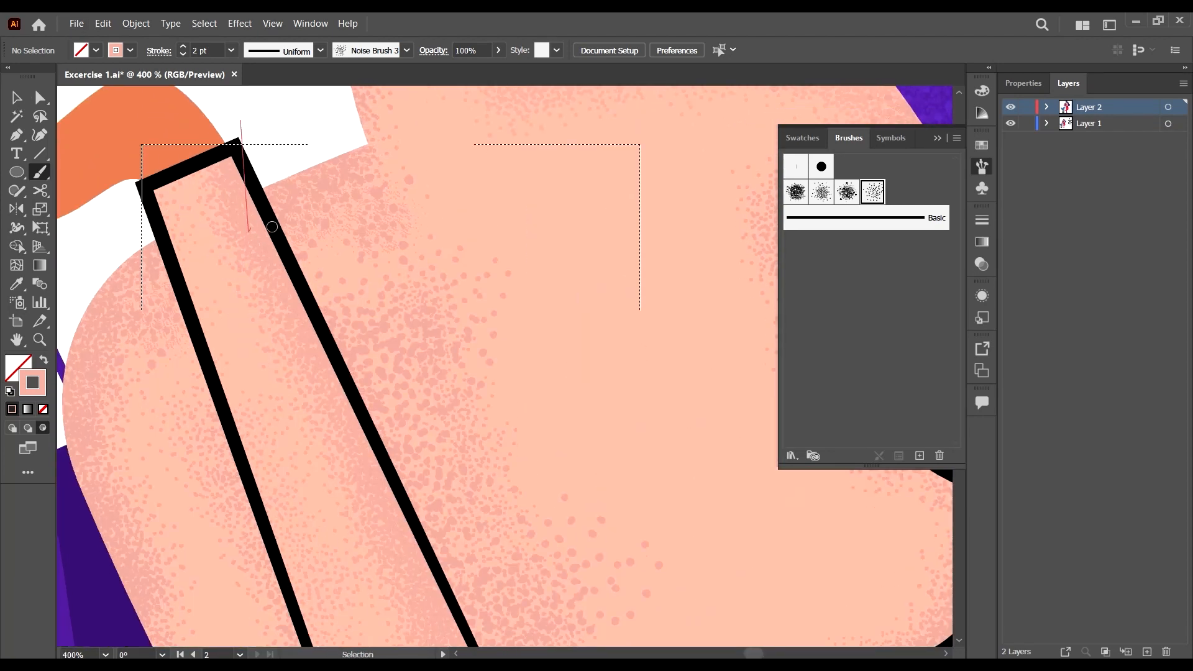
pyautogui.scroll(-2, 429, 308)
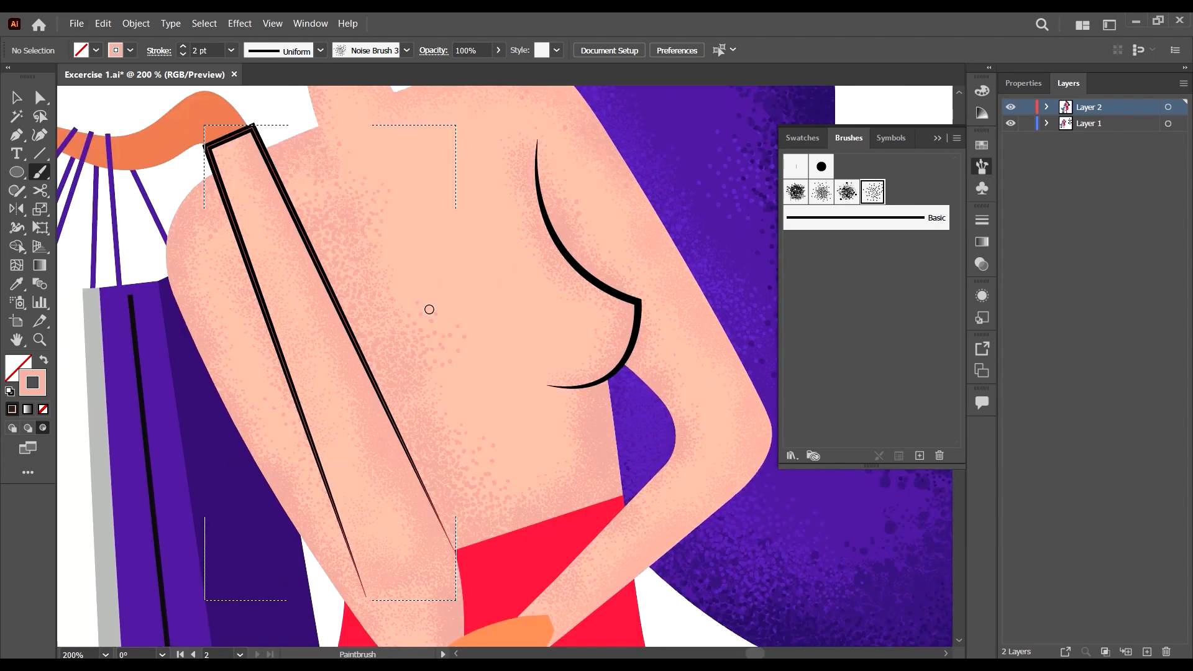
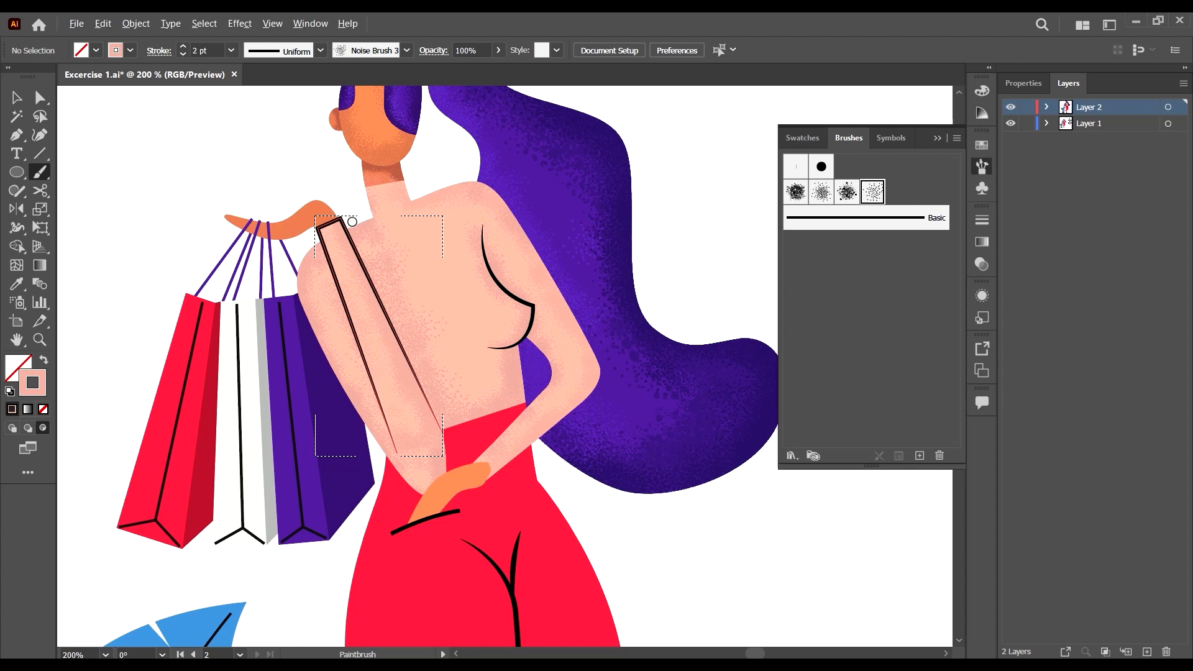
pyautogui.scroll(-4, 394, 269)
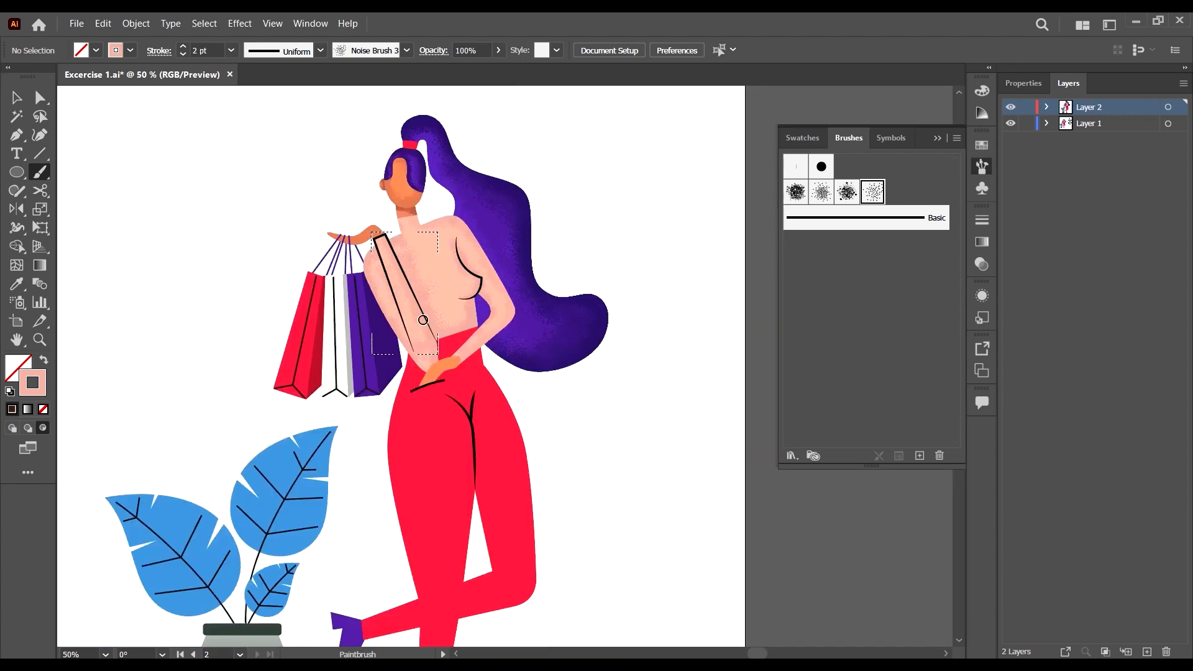
pyautogui.scroll(5, 423, 320)
pyautogui.scroll(5, 342, 209)
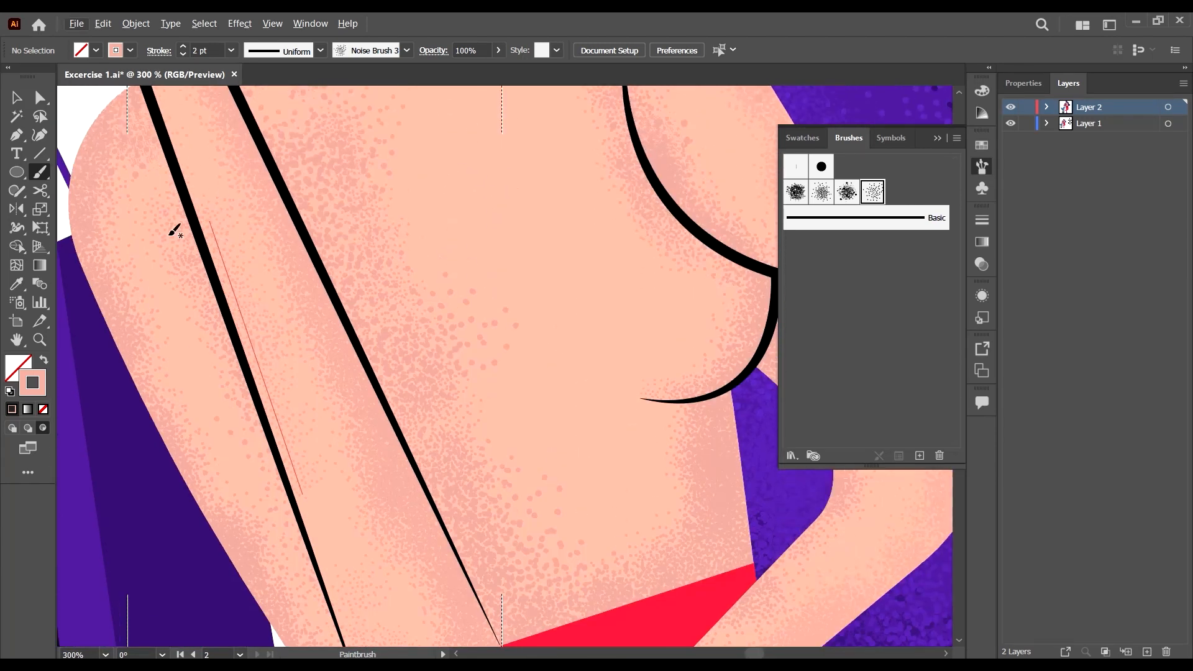
# Set the stroke to 0.25 pt and a darker pink #DB9F95, and shade the upper forearm along its torso-side outline.
pyautogui.click(231, 51)
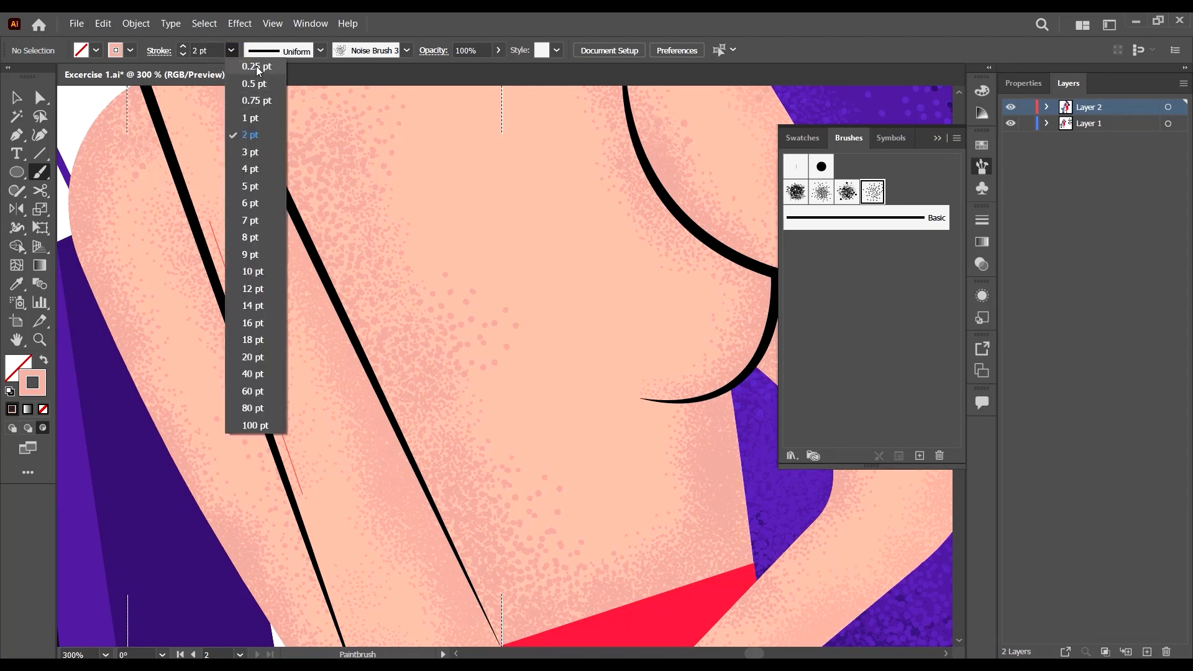
pyautogui.click(264, 68)
pyautogui.scroll(1, 195, 235)
pyautogui.doubleClick(32, 383)
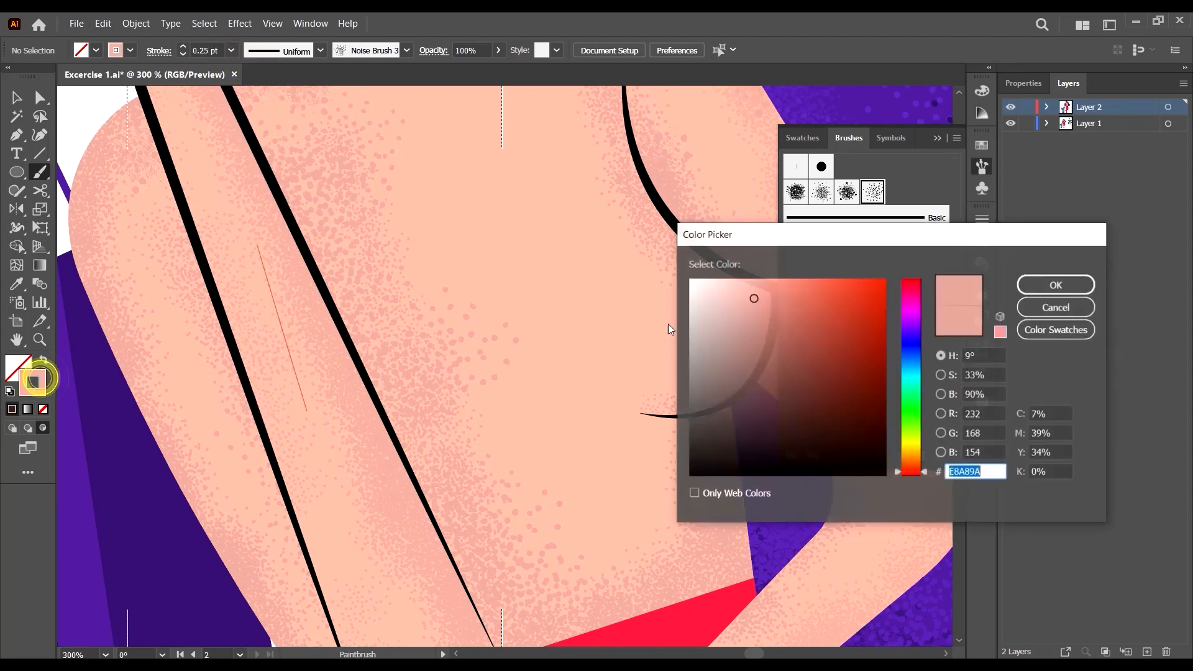
pyautogui.click(754, 304)
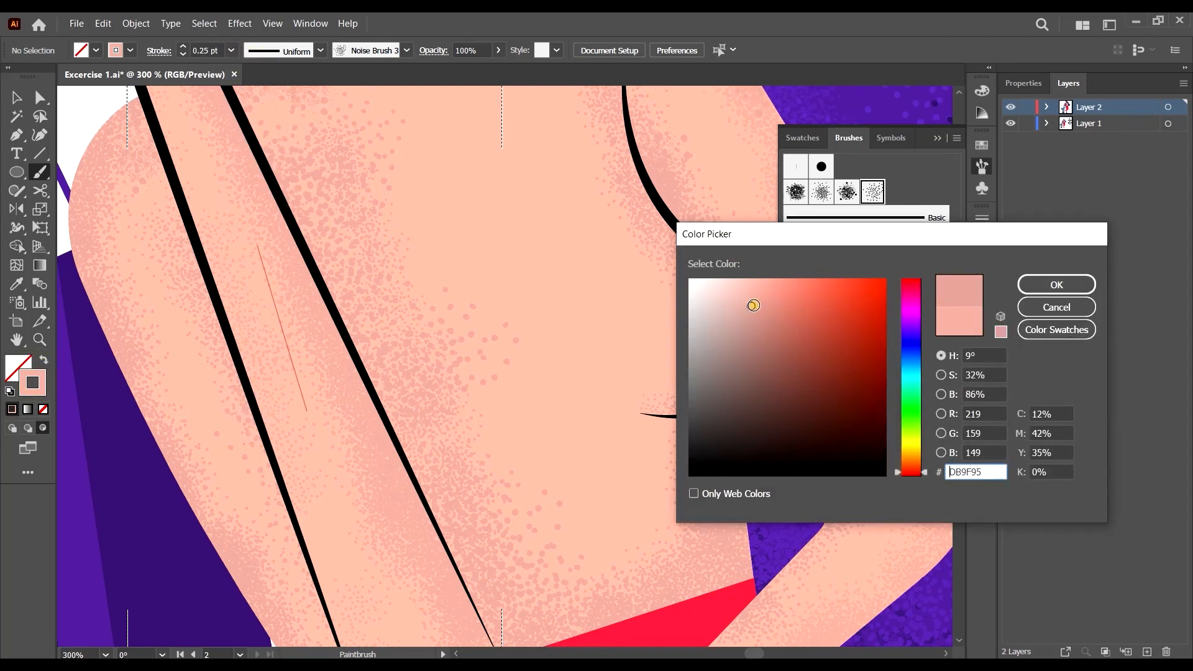
pyautogui.click(1056, 285)
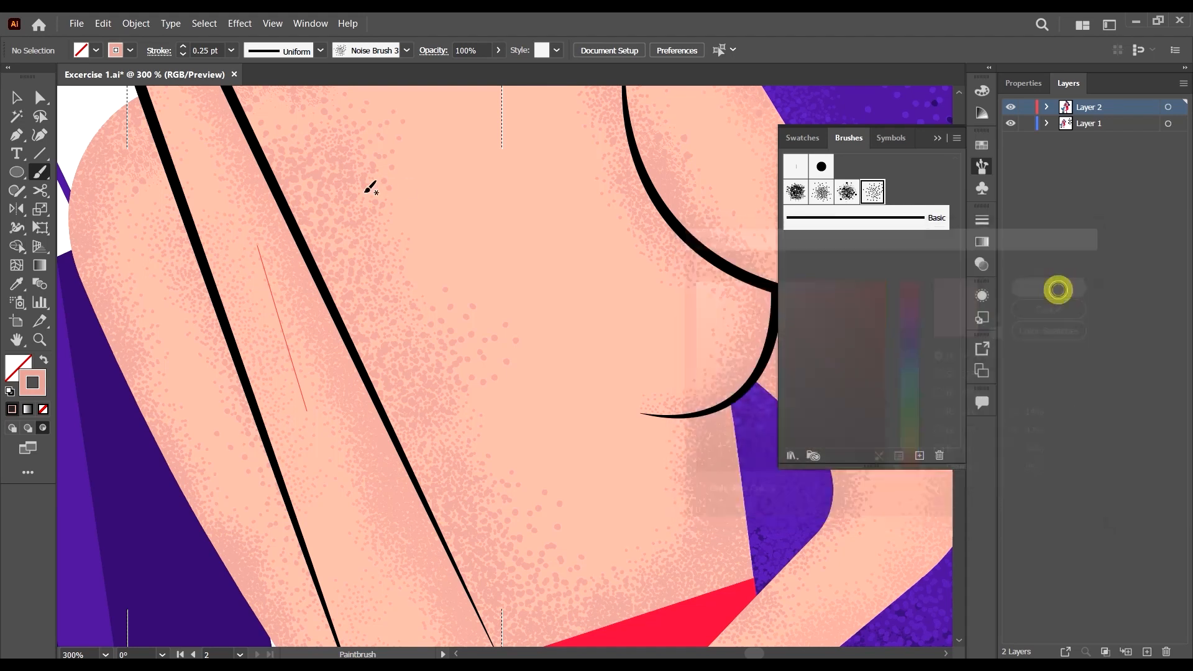
pyautogui.scroll(4, 244, 157)
pyautogui.moveTo(195, 142)
pyautogui.mouseDown()
pyautogui.moveTo(230, 184)
pyautogui.moveTo(232, 154)
pyautogui.moveTo(277, 248)
pyautogui.moveTo(298, 255)
pyautogui.mouseUp()
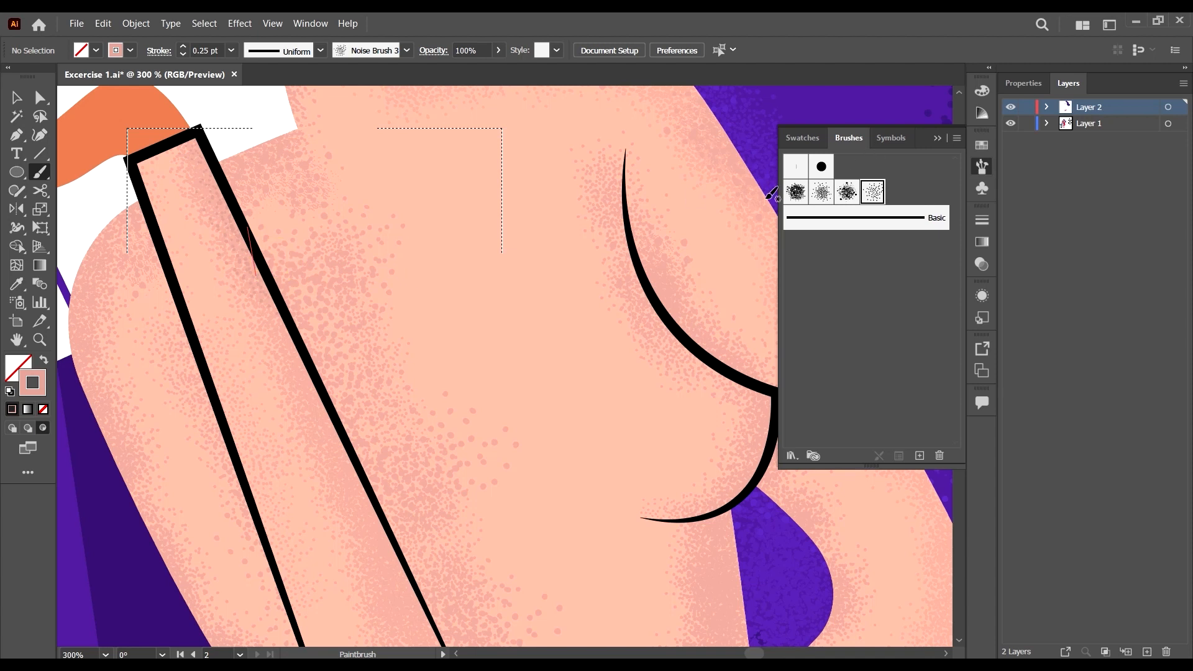
# Switch the paintbrush to Noise Brush1 with a 0.25 pt stroke.
pyautogui.click(820, 193)
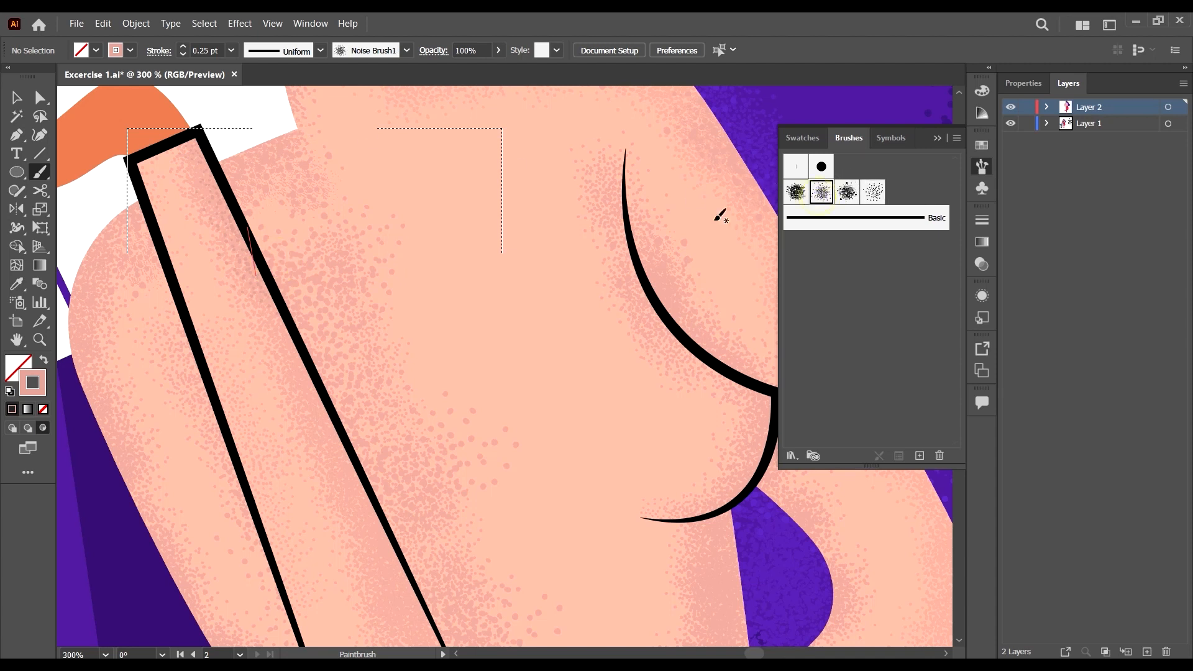
pyautogui.click(230, 50)
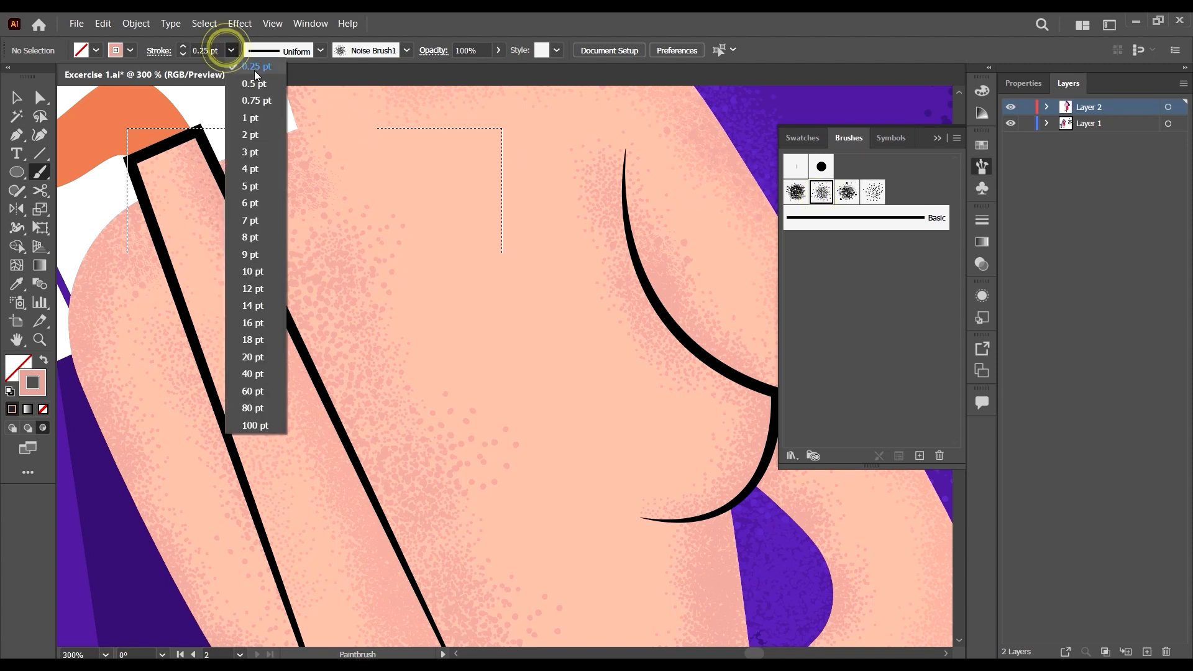
pyautogui.click(255, 69)
pyautogui.moveTo(200, 136); pyautogui.dragTo(194, 141)
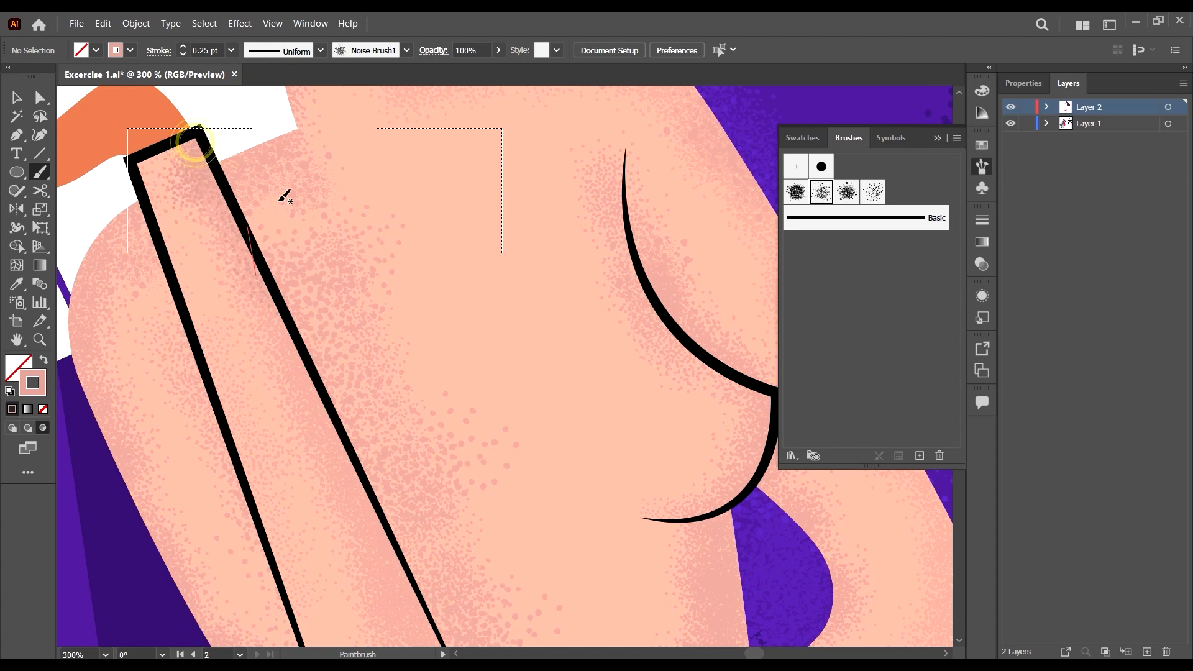
pyautogui.hotkey('ctrl', 'y')
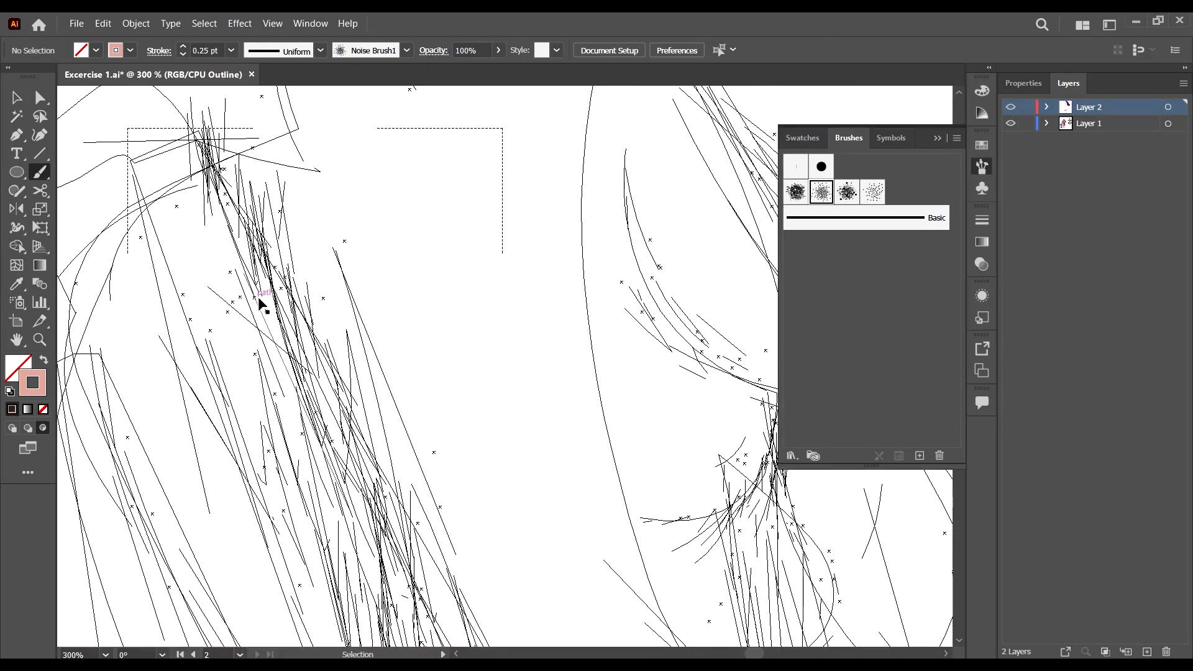
pyautogui.hotkey('ctrl', 'y')
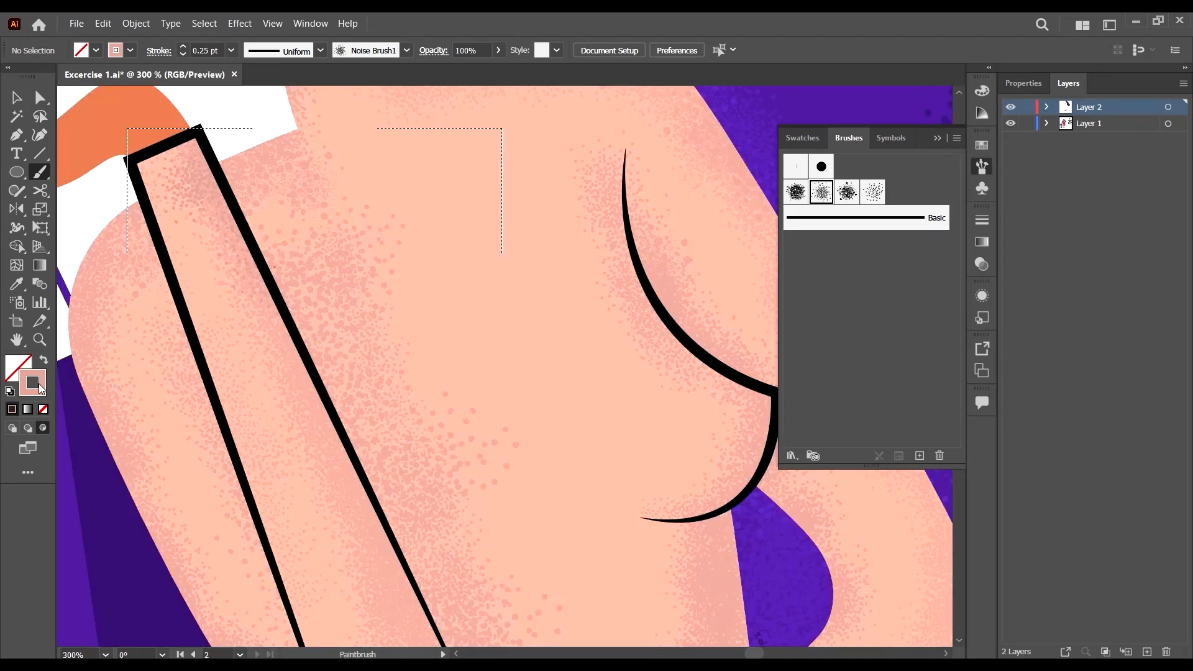
pyautogui.hotkey('ctrl', 'z')
# Darken the stroke colour to #D19A93 and paint Noise Brush1 shadow down the forearm's torso-side outline, from the top towards the waist.
pyautogui.doubleClick(36, 395)
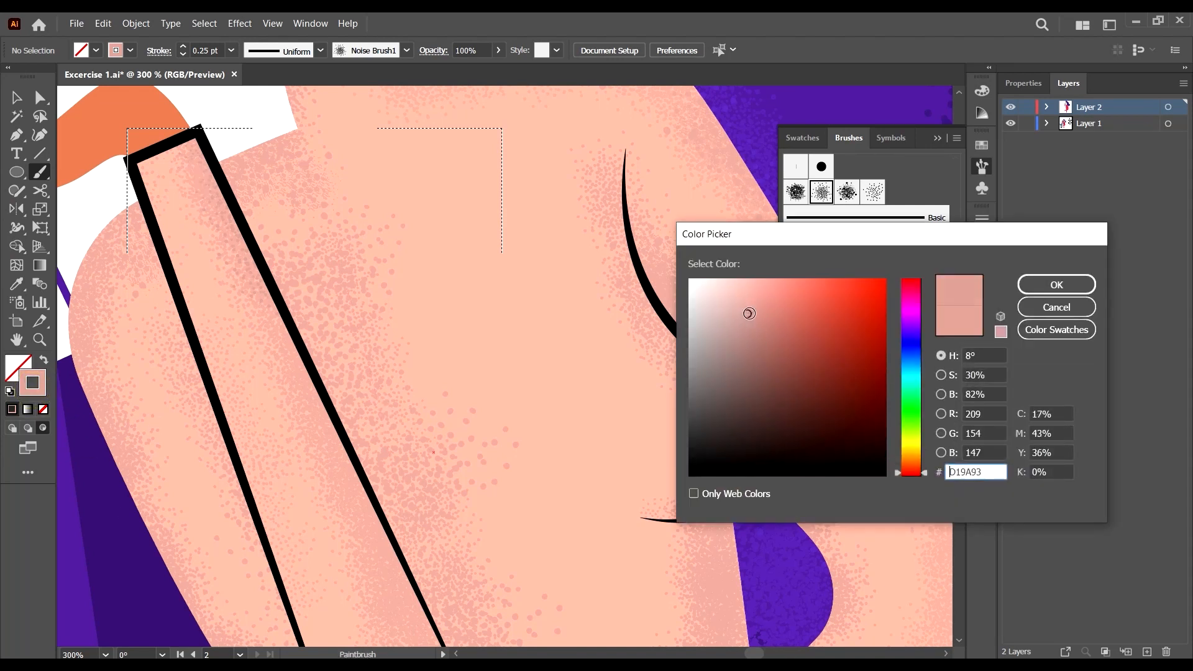
pyautogui.click(1053, 287)
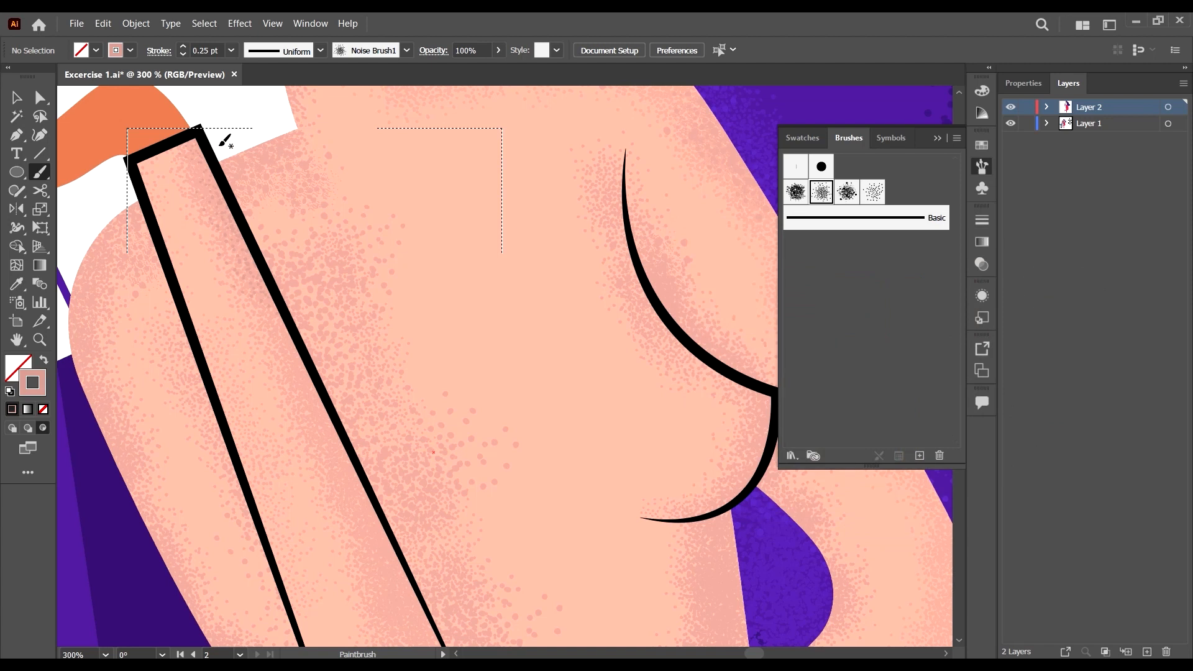
pyautogui.moveTo(210, 127)
pyautogui.mouseDown()
pyautogui.moveTo(241, 149)
pyautogui.moveTo(339, 296)
pyautogui.mouseUp()
pyautogui.moveTo(303, 259)
pyautogui.mouseDown()
pyautogui.moveTo(365, 385)
pyautogui.moveTo(401, 410)
pyautogui.moveTo(403, 381)
pyautogui.moveTo(394, 442)
pyautogui.moveTo(415, 504)
pyautogui.moveTo(362, 381)
pyautogui.moveTo(405, 515)
pyautogui.moveTo(374, 392)
pyautogui.moveTo(379, 465)
pyautogui.moveTo(346, 267)
pyautogui.moveTo(367, 349)
pyautogui.moveTo(343, 325)
pyautogui.moveTo(350, 393)
pyautogui.moveTo(336, 310)
pyautogui.moveTo(361, 400)
pyautogui.mouseUp()
pyautogui.moveTo(339, 318); pyautogui.dragTo(365, 404)
pyautogui.moveTo(345, 348); pyautogui.dragTo(371, 426)
pyautogui.moveTo(339, 311)
pyautogui.mouseDown()
pyautogui.moveTo(330, 394)
pyautogui.moveTo(277, 140)
pyautogui.moveTo(290, 221)
pyautogui.moveTo(263, 214)
pyautogui.moveTo(243, 140)
pyautogui.moveTo(245, 212)
pyautogui.moveTo(236, 115)
pyautogui.moveTo(259, 160)
pyautogui.moveTo(365, 286)
pyautogui.moveTo(453, 466)
pyautogui.moveTo(448, 545)
pyautogui.mouseUp()
pyautogui.moveTo(423, 508); pyautogui.dragTo(454, 557)
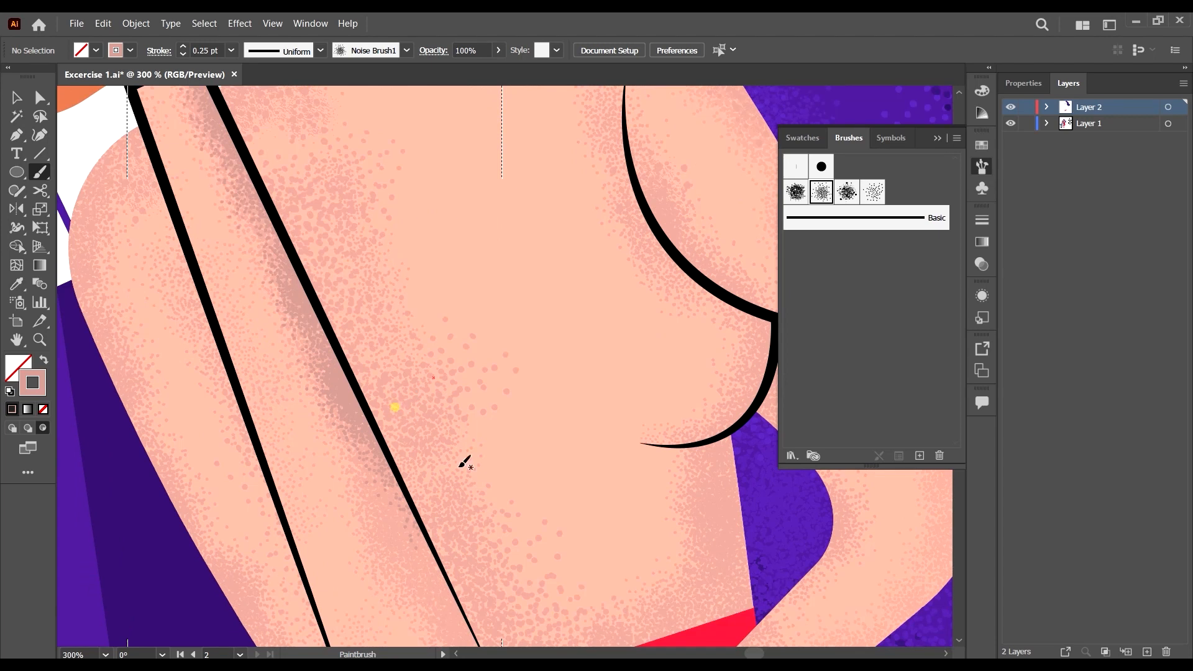
pyautogui.scroll(-2, 460, 467)
pyautogui.moveTo(461, 495)
pyautogui.mouseDown()
pyautogui.moveTo(442, 496)
pyautogui.moveTo(432, 459)
pyautogui.mouseUp()
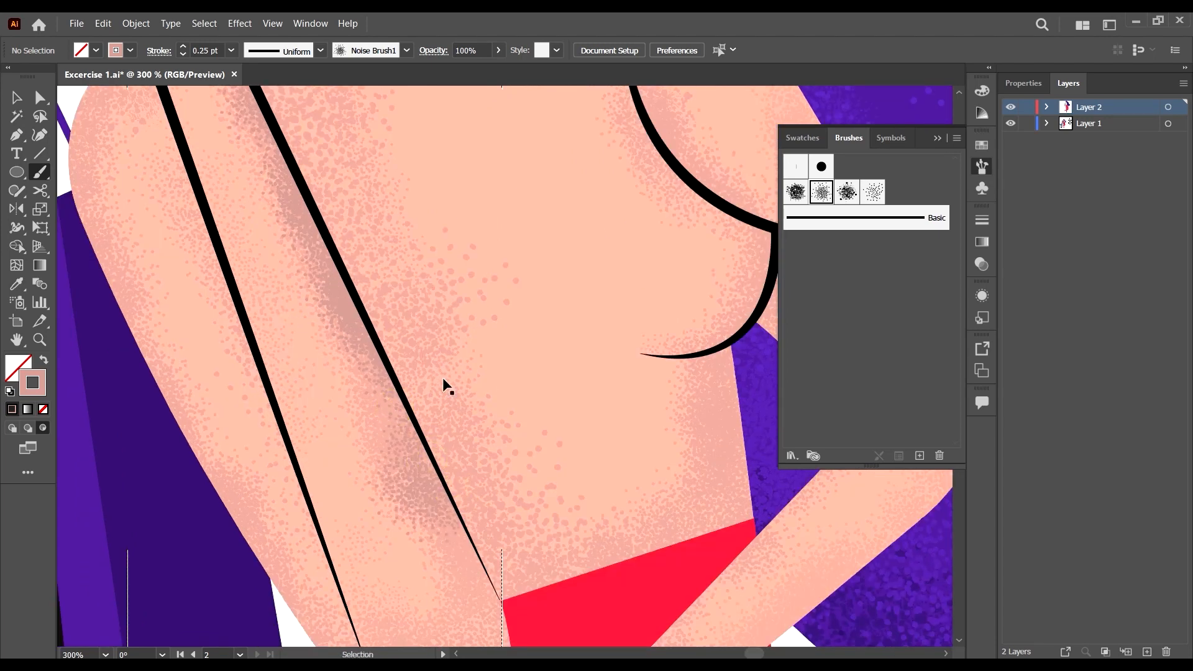
# Undo the last brush stroke and repaint the Noise Brush1 shadow along the lower forearm's torso-side outline.
pyautogui.moveTo(520, 546); pyautogui.dragTo(474, 419)
pyautogui.hotkey('ctrl', 'z')
pyautogui.moveTo(396, 347); pyautogui.dragTo(450, 419)
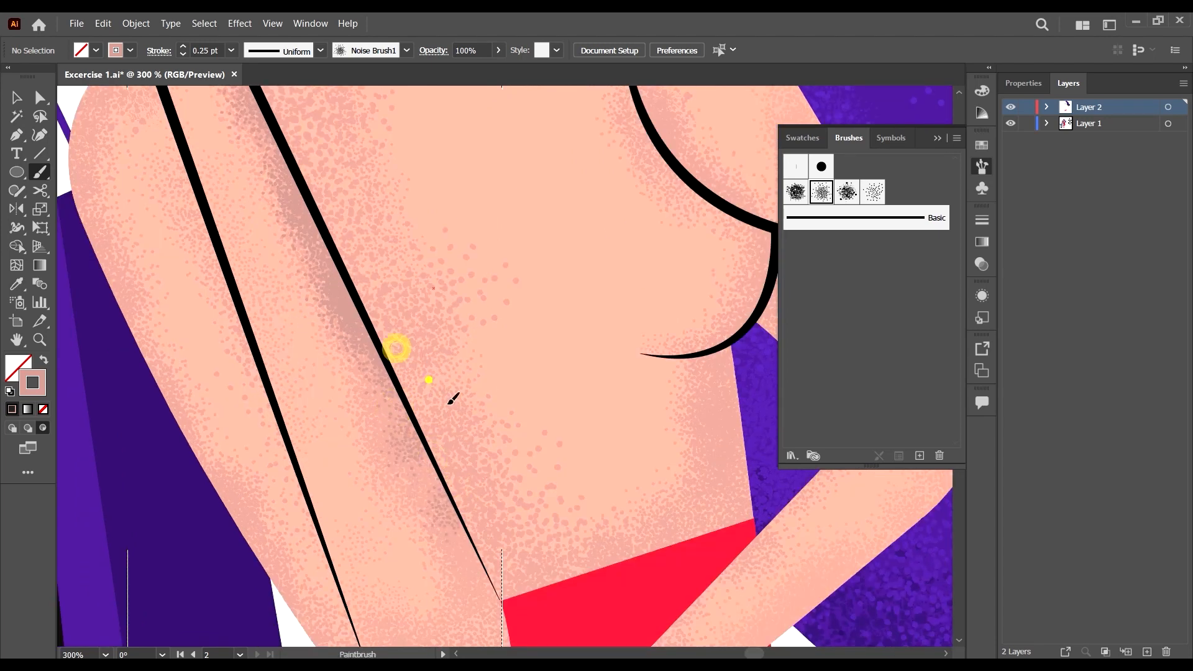
pyautogui.moveTo(430, 377)
pyautogui.mouseDown()
pyautogui.moveTo(476, 499)
pyautogui.moveTo(462, 406)
pyautogui.moveTo(511, 490)
pyautogui.mouseUp()
pyautogui.moveTo(490, 429)
pyautogui.mouseDown()
pyautogui.moveTo(543, 525)
pyautogui.moveTo(531, 538)
pyautogui.mouseUp()
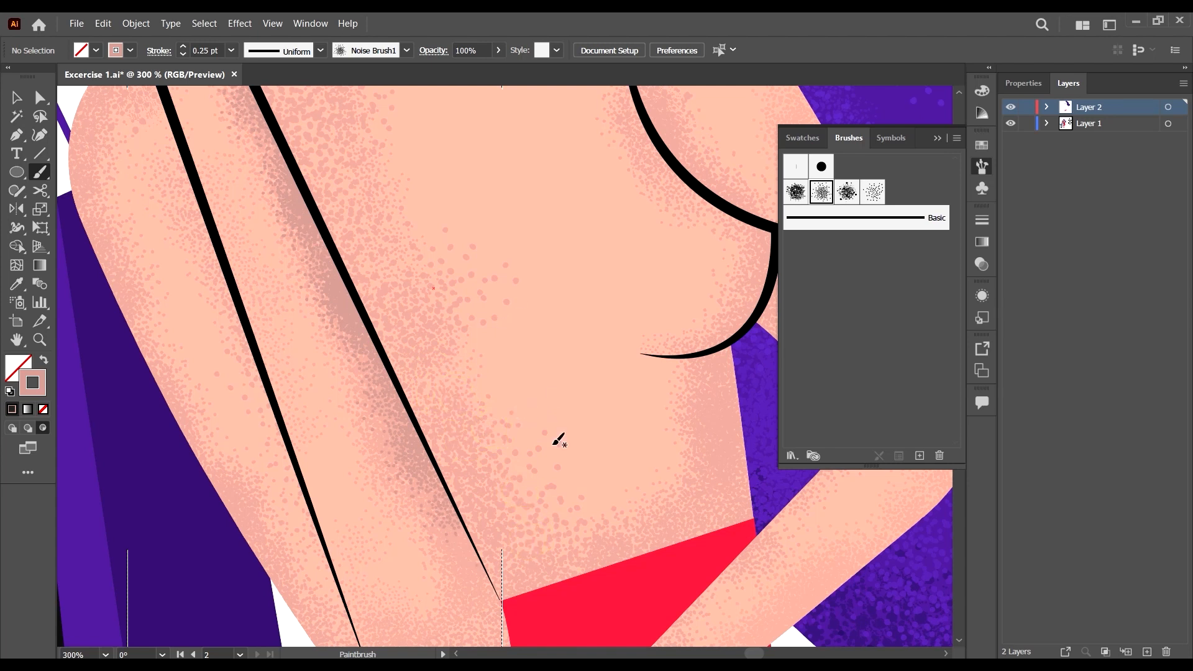
# Extend the forearm's Noise Brush1 shadow with strokes near the wrist and down to the corner at the waist.
pyautogui.hotkey('ctrl', '-')
pyautogui.hotkey('ctrl', '-')
pyautogui.moveTo(506, 454)
pyautogui.mouseDown()
pyautogui.moveTo(498, 445)
pyautogui.moveTo(499, 459)
pyautogui.mouseUp()
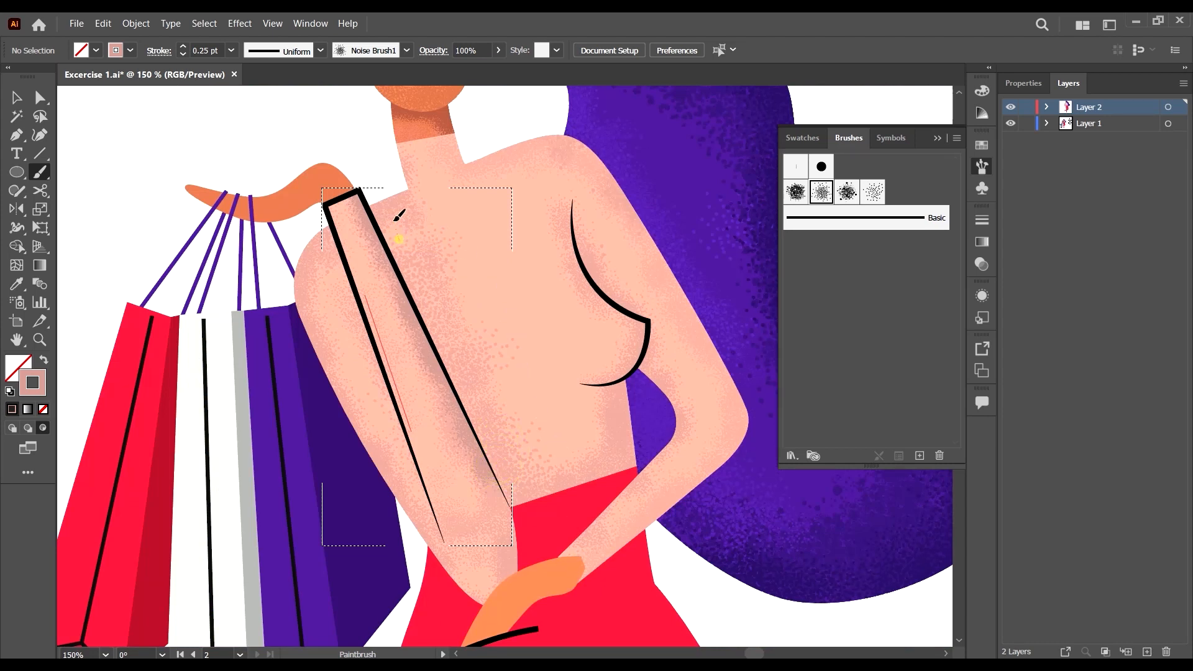
pyautogui.moveTo(394, 222)
pyautogui.mouseDown()
pyautogui.moveTo(381, 244)
pyautogui.moveTo(364, 186)
pyautogui.moveTo(354, 190)
pyautogui.mouseUp()
pyautogui.scroll(-2, 505, 478)
pyautogui.moveTo(508, 405)
pyautogui.mouseDown()
pyautogui.moveTo(516, 458)
pyautogui.moveTo(500, 412)
pyautogui.moveTo(507, 453)
pyautogui.moveTo(519, 428)
pyautogui.moveTo(500, 402)
pyautogui.moveTo(521, 464)
pyautogui.mouseUp()
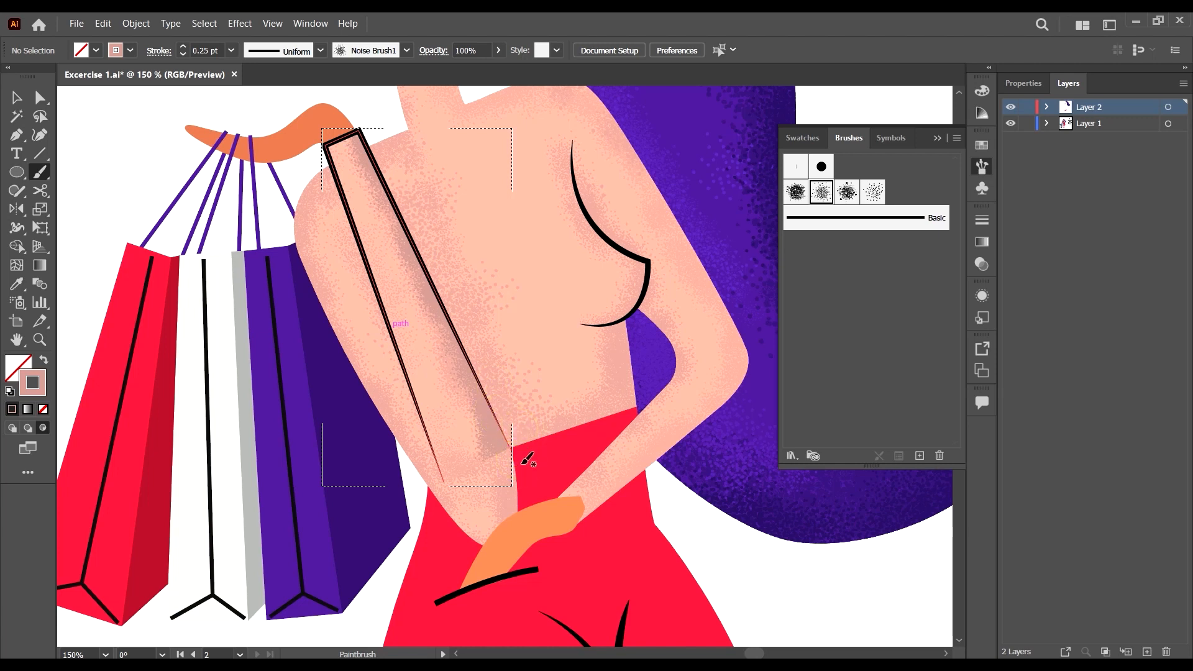
# Isolate the torso's clip group and try a 1 pt Noise Brush1 stroke on the elbow, undoing it.
pyautogui.click(13, 99)
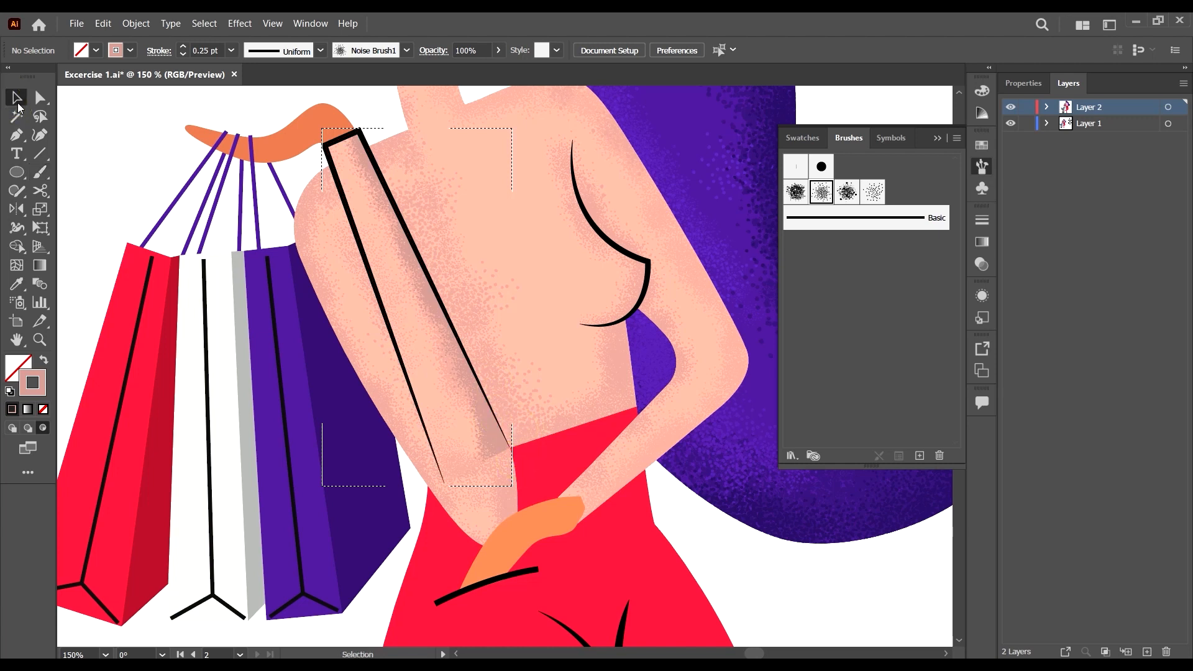
pyautogui.click(627, 371)
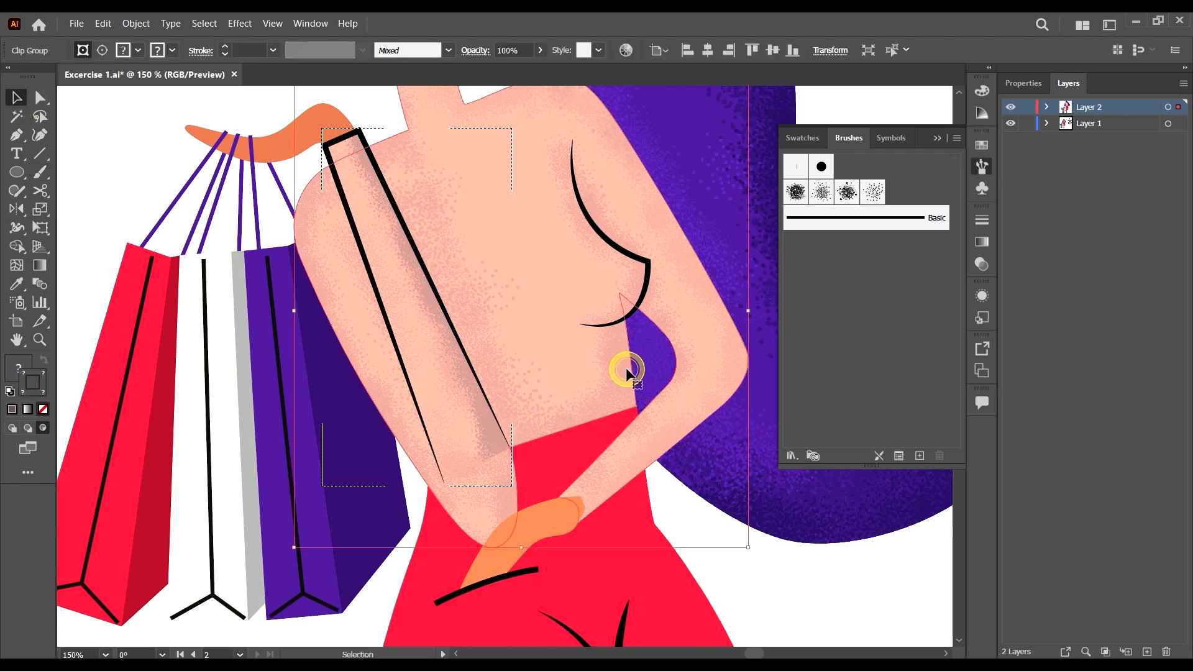
pyautogui.doubleClick(626, 367)
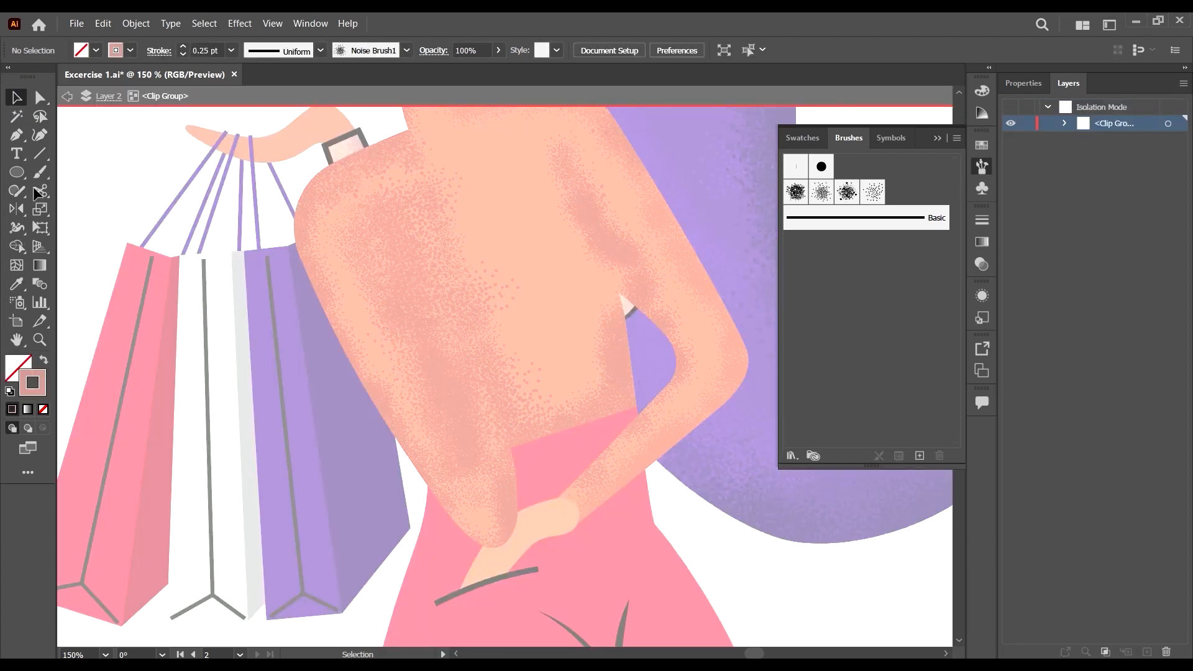
pyautogui.click(40, 174)
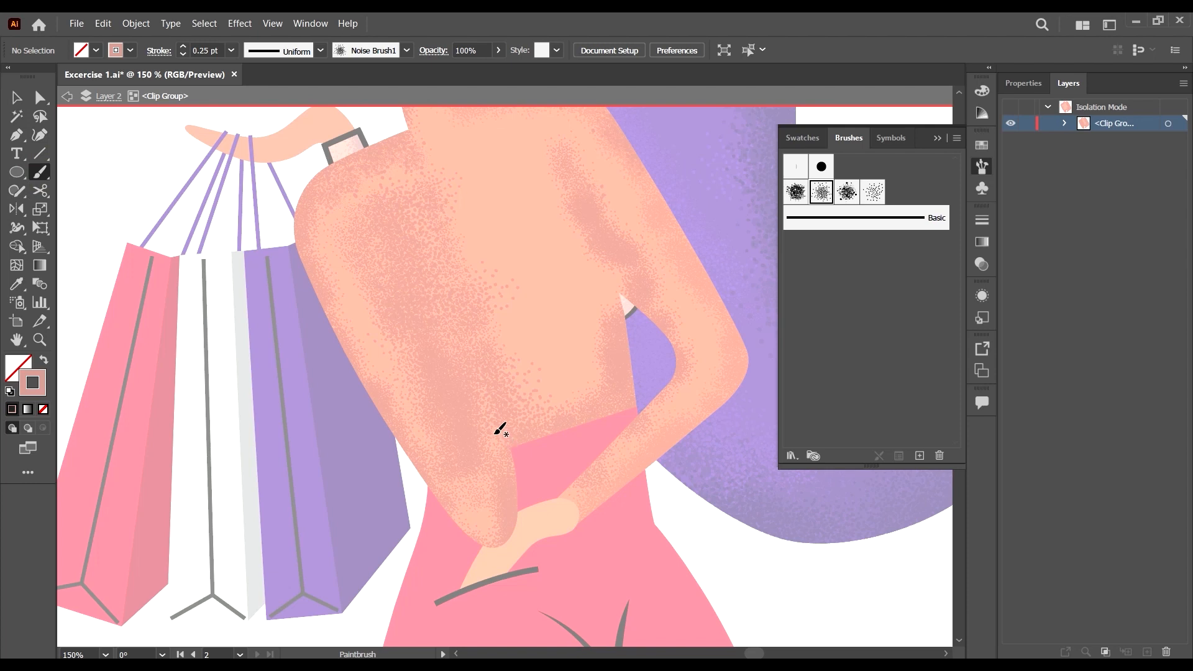
pyautogui.moveTo(518, 460); pyautogui.dragTo(509, 453)
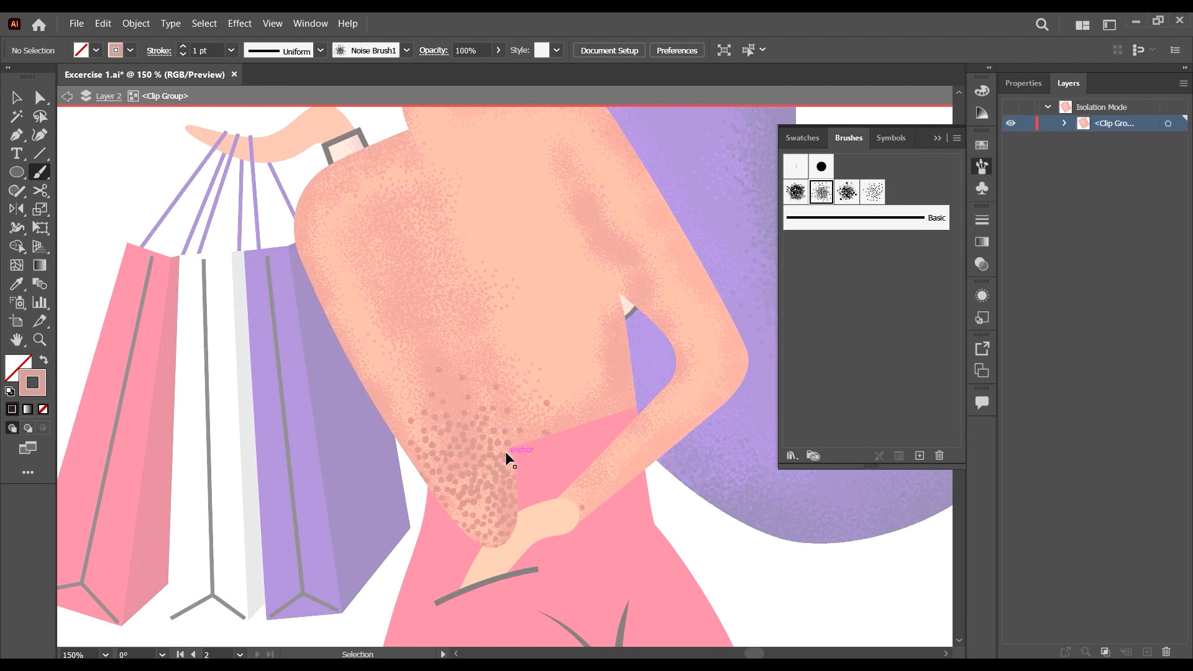
pyautogui.hotkey('ctrl', 'z')
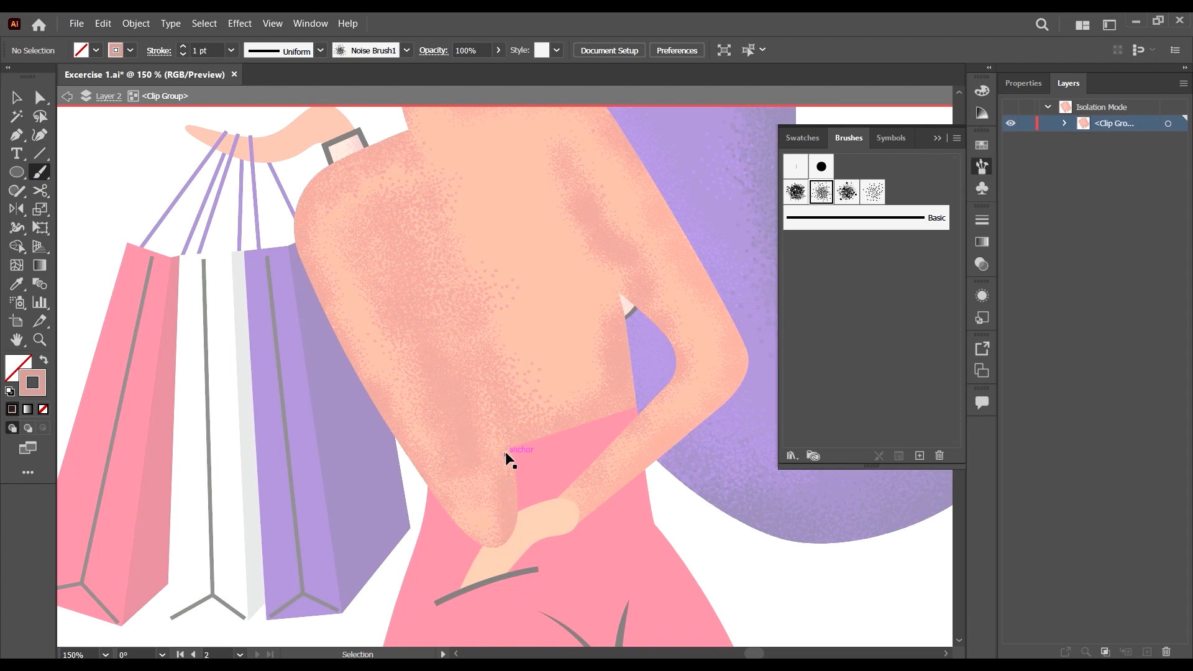
# Set the stroke to 0.25 pt, shade the elbow's edge beside the red trousers, and leave isolation mode.
pyautogui.click(230, 50)
pyautogui.click(254, 75)
pyautogui.moveTo(517, 450)
pyautogui.mouseDown()
pyautogui.moveTo(503, 417)
pyautogui.moveTo(523, 478)
pyautogui.moveTo(493, 423)
pyautogui.moveTo(476, 418)
pyautogui.moveTo(524, 508)
pyautogui.moveTo(512, 513)
pyautogui.moveTo(491, 550)
pyautogui.mouseUp()
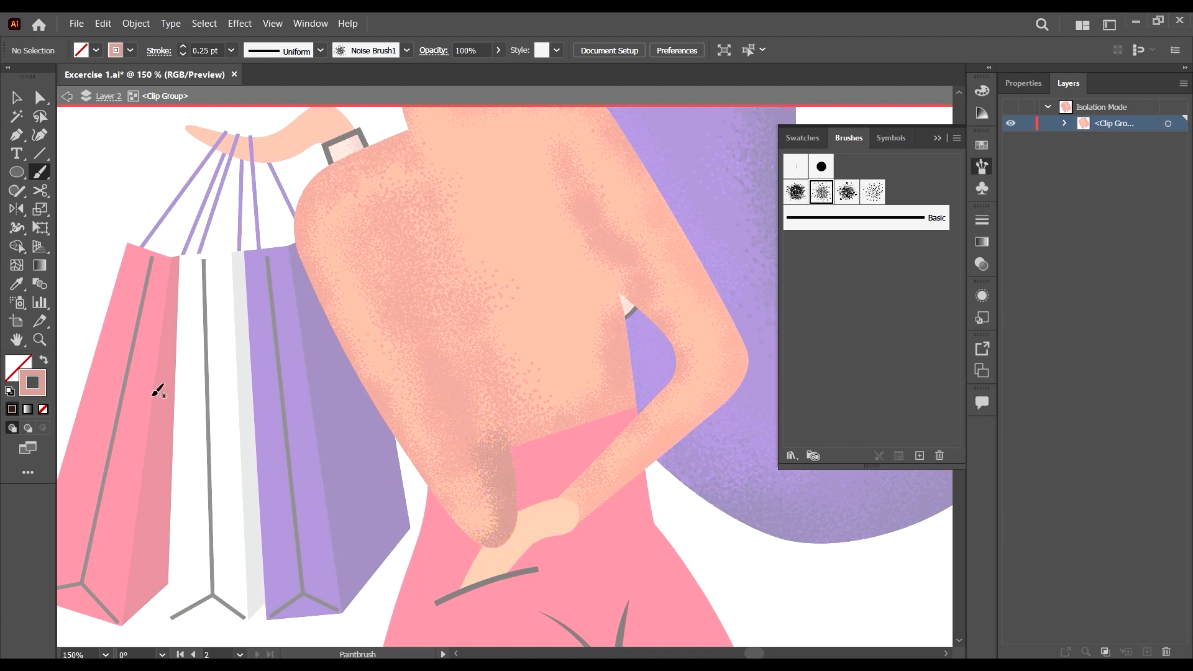
pyautogui.press('Escape')
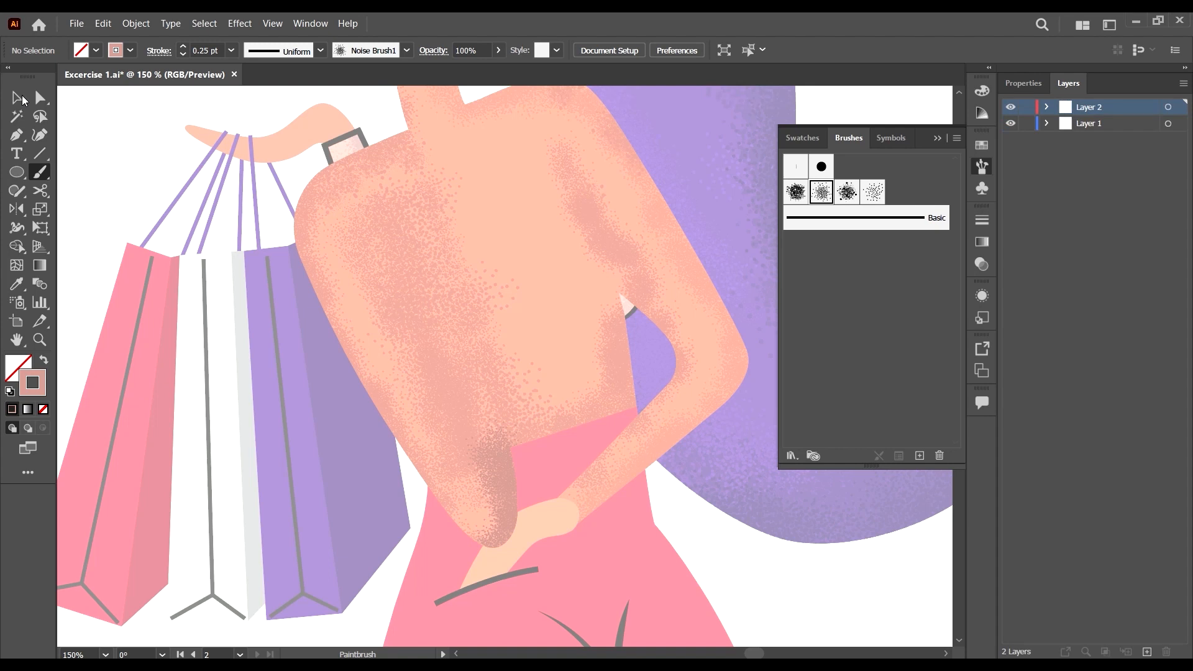
pyautogui.click(17, 98)
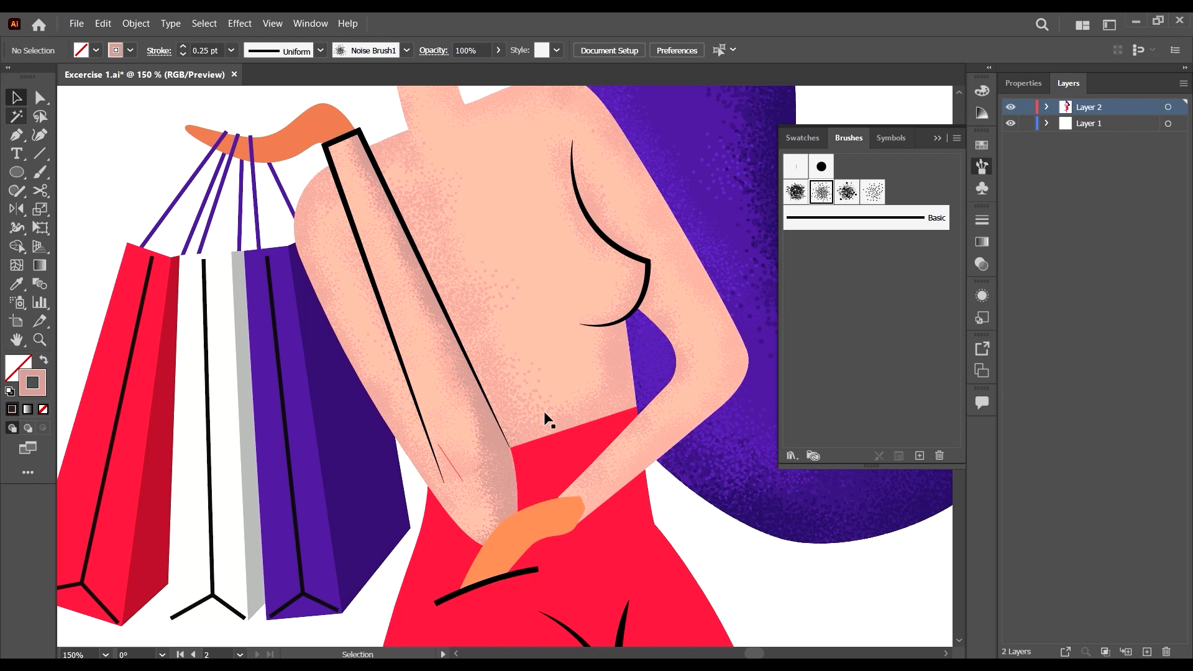
# Select the orange hand holding the shopping bags and turn on Draw Inside for it.
pyautogui.scroll(-2, 671, 162)
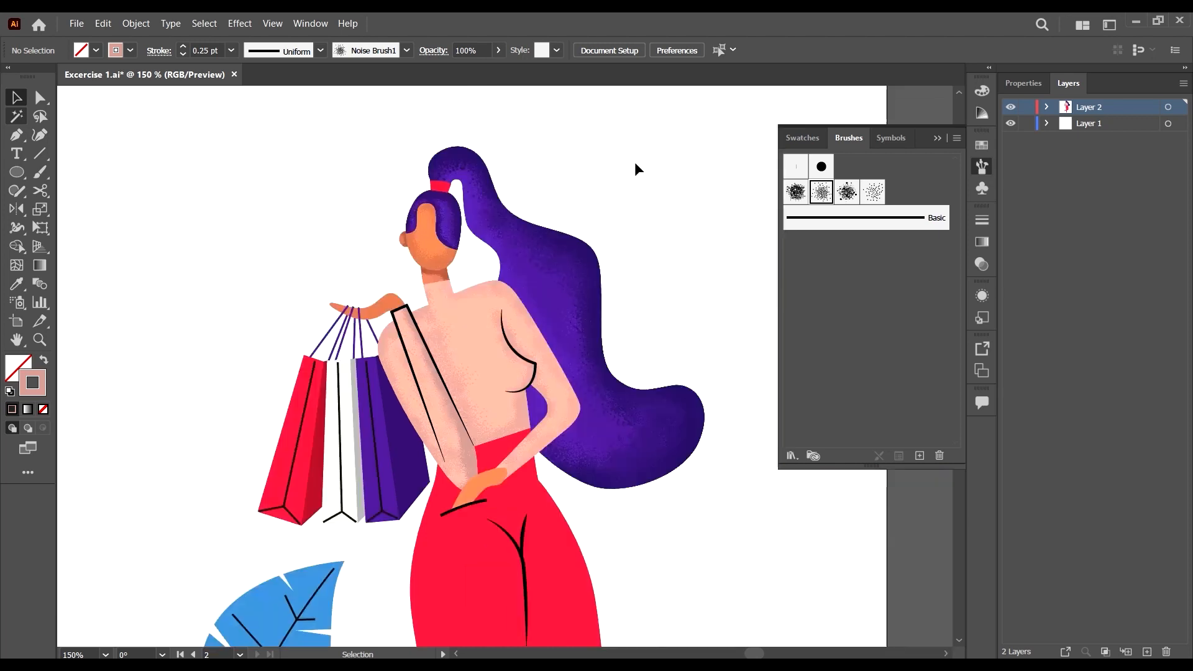
pyautogui.scroll(-1, 697, 400)
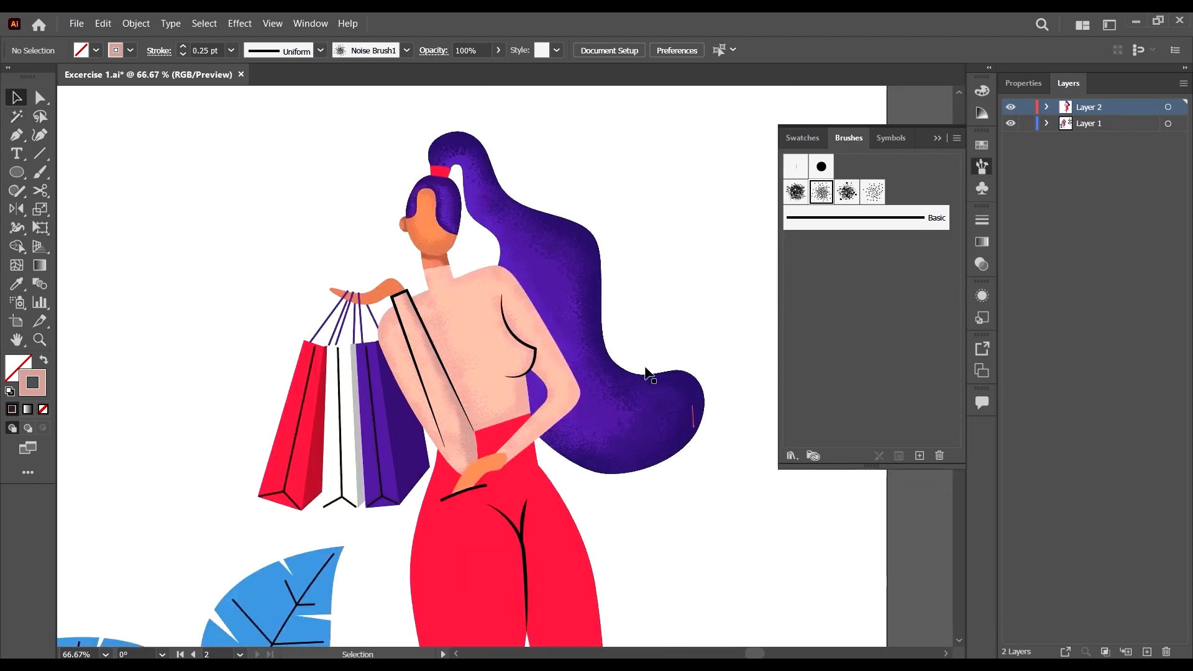
pyautogui.scroll(-3, 646, 373)
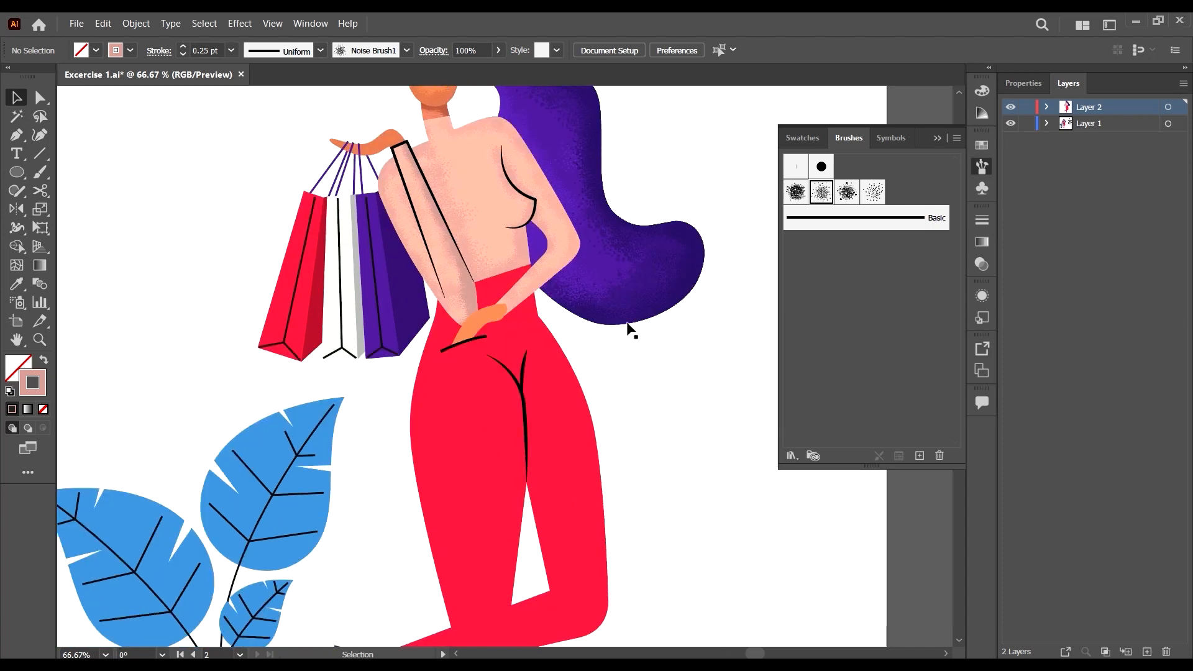
pyautogui.scroll(3, 631, 330)
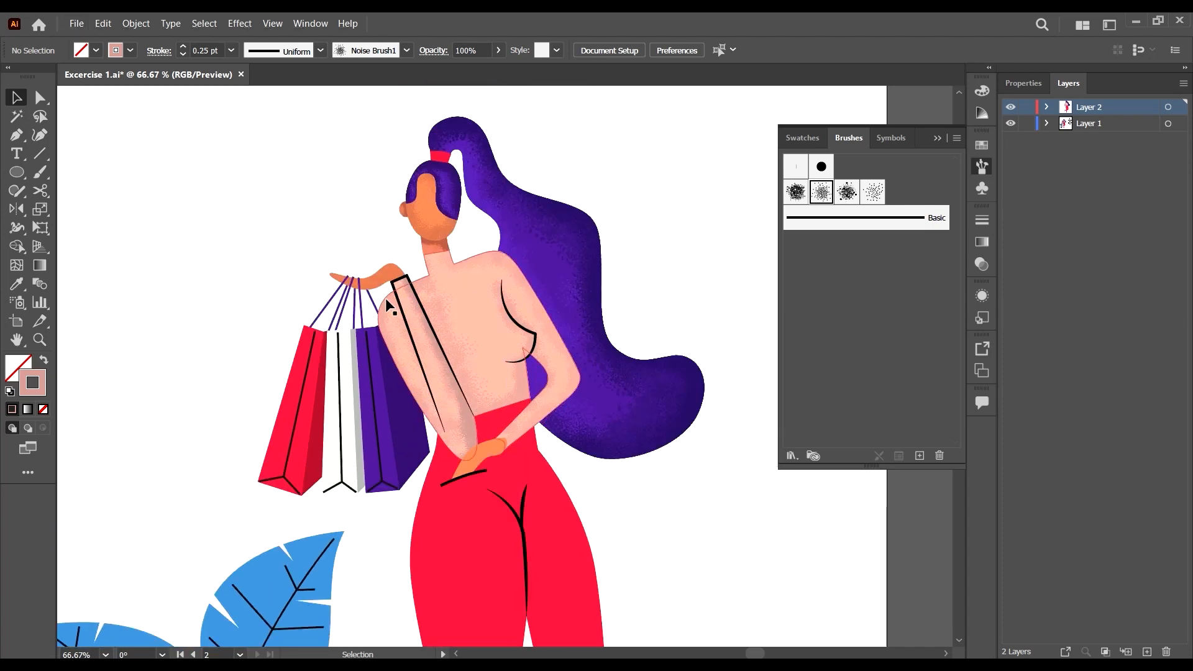
pyautogui.scroll(3, 373, 288)
pyautogui.click(394, 200)
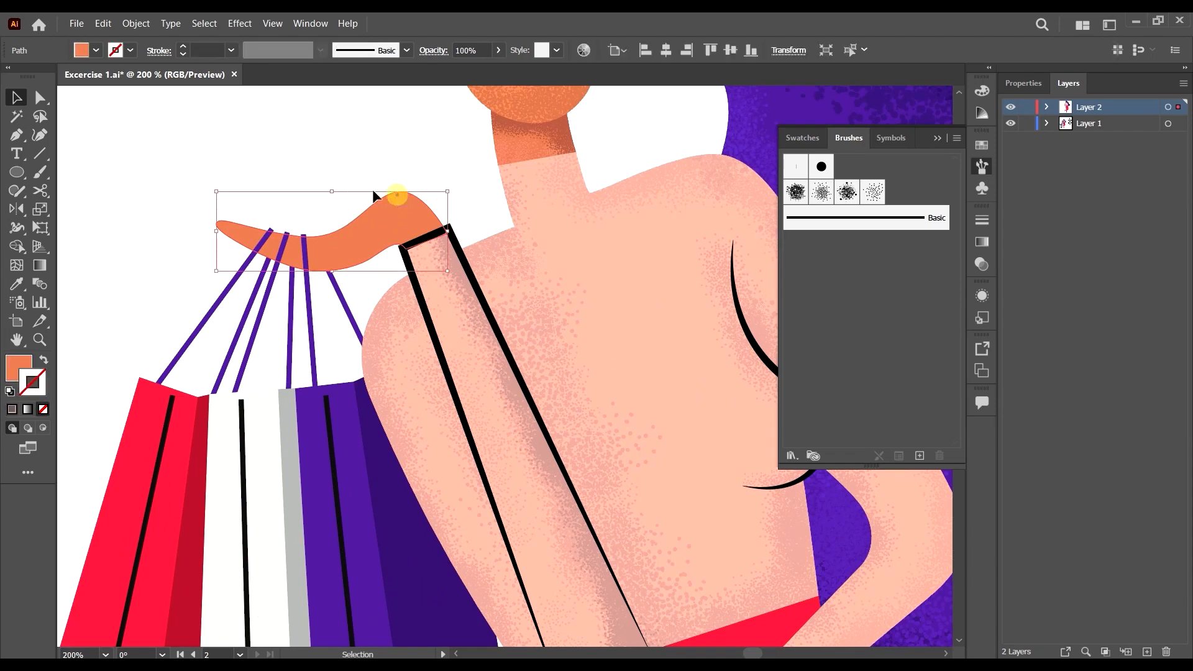
pyautogui.scroll(3, 397, 218)
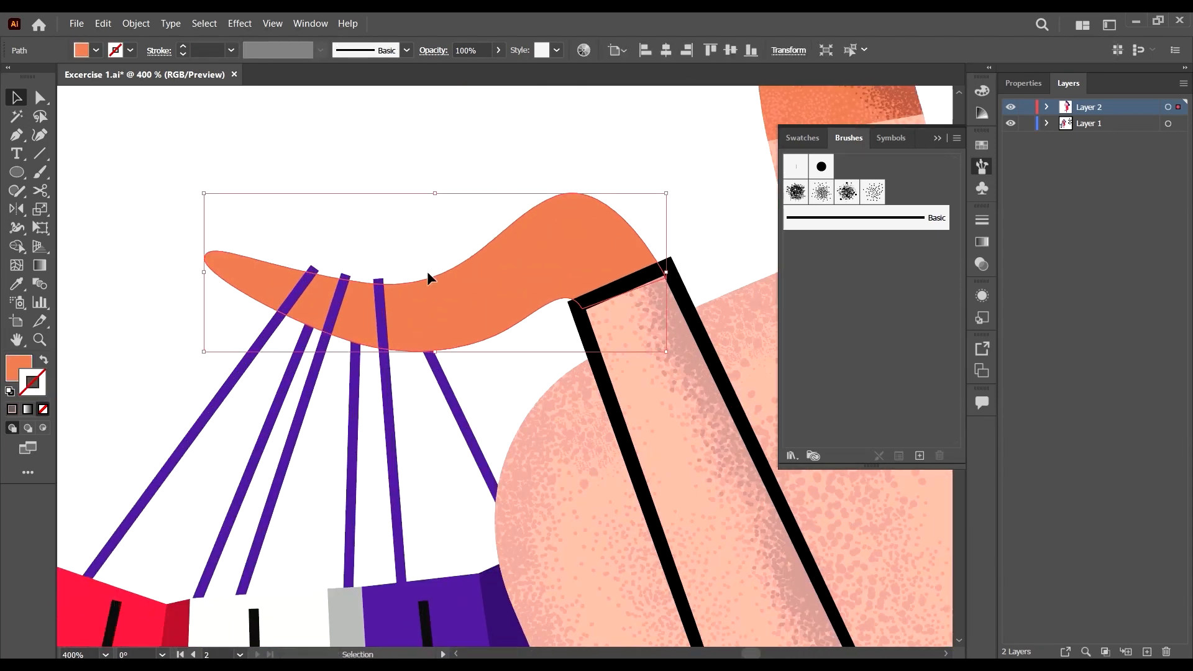
pyautogui.click(43, 427)
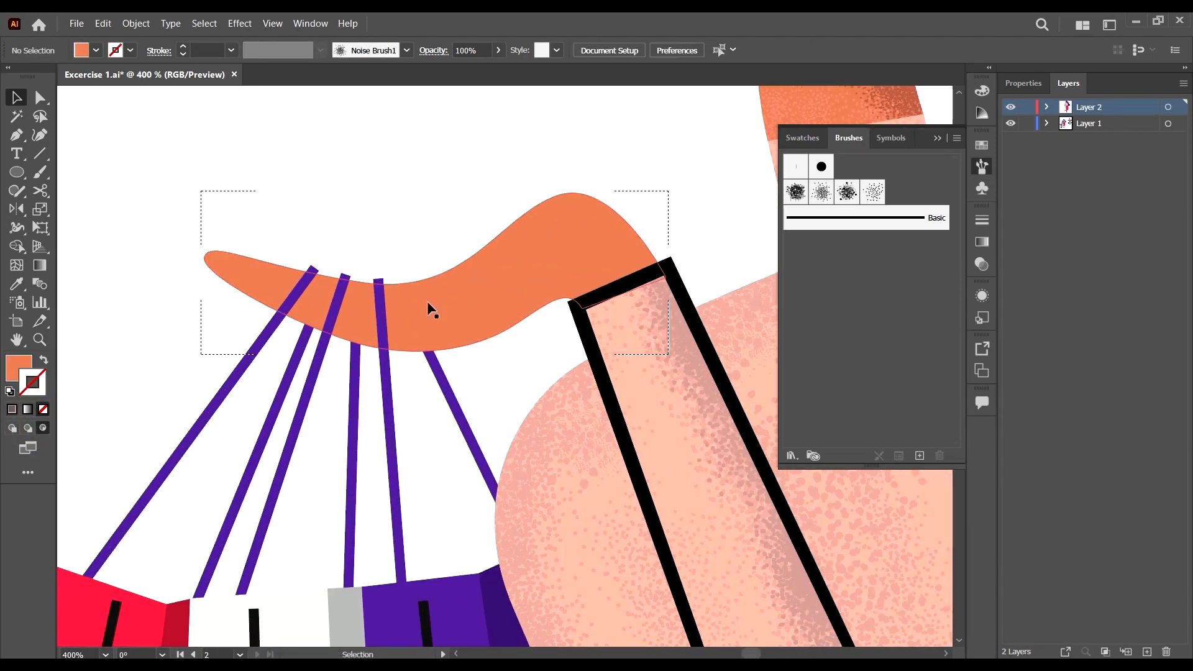
pyautogui.scroll(2, 427, 301)
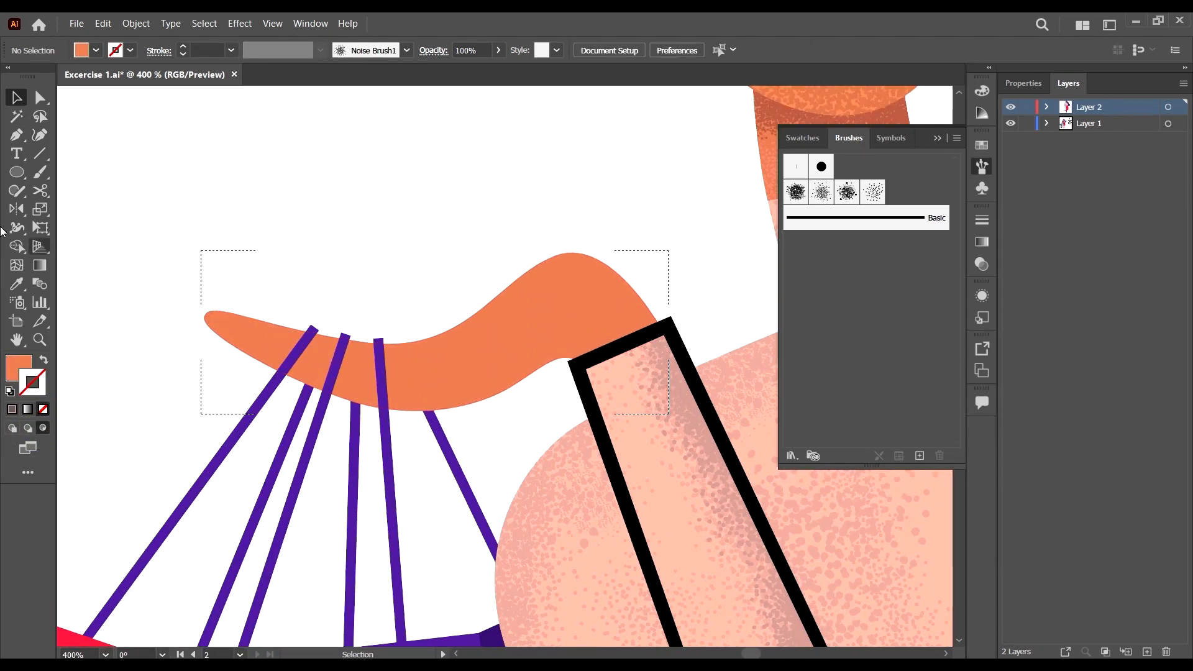
# Ready the Paintbrush with the hand's orange as stroke colour, no fill, Noise Brush 3 and a 0.25 pt stroke.
pyautogui.click(40, 172)
pyautogui.scroll(1, 348, 398)
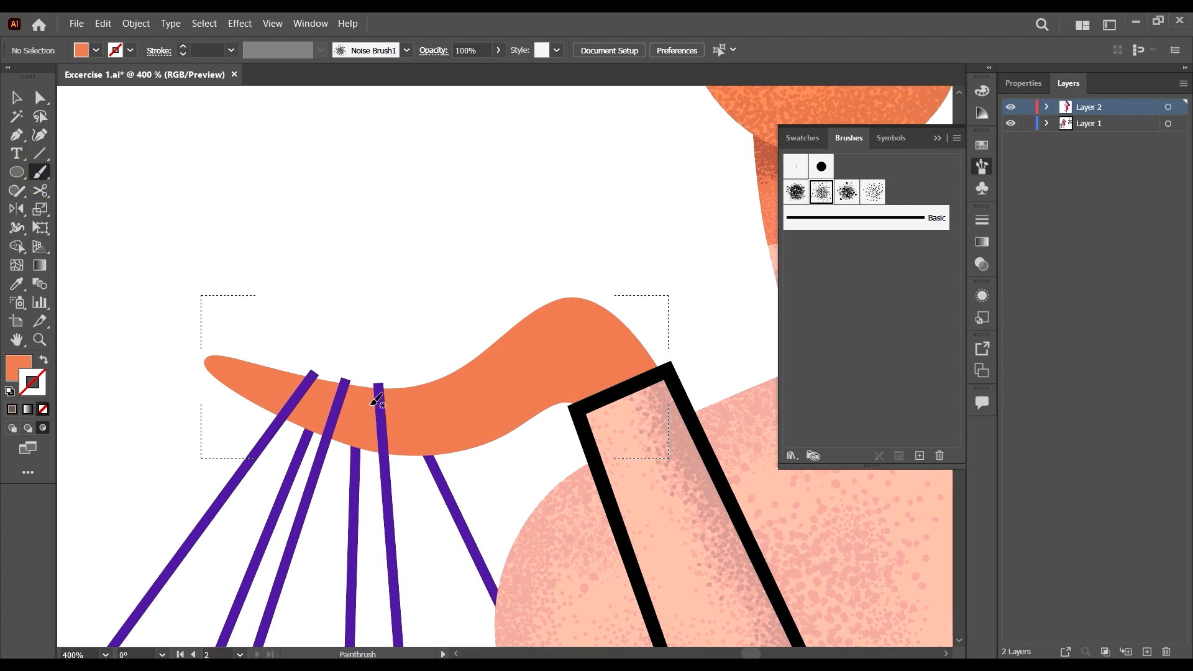
pyautogui.hotkey('shift', 'x')
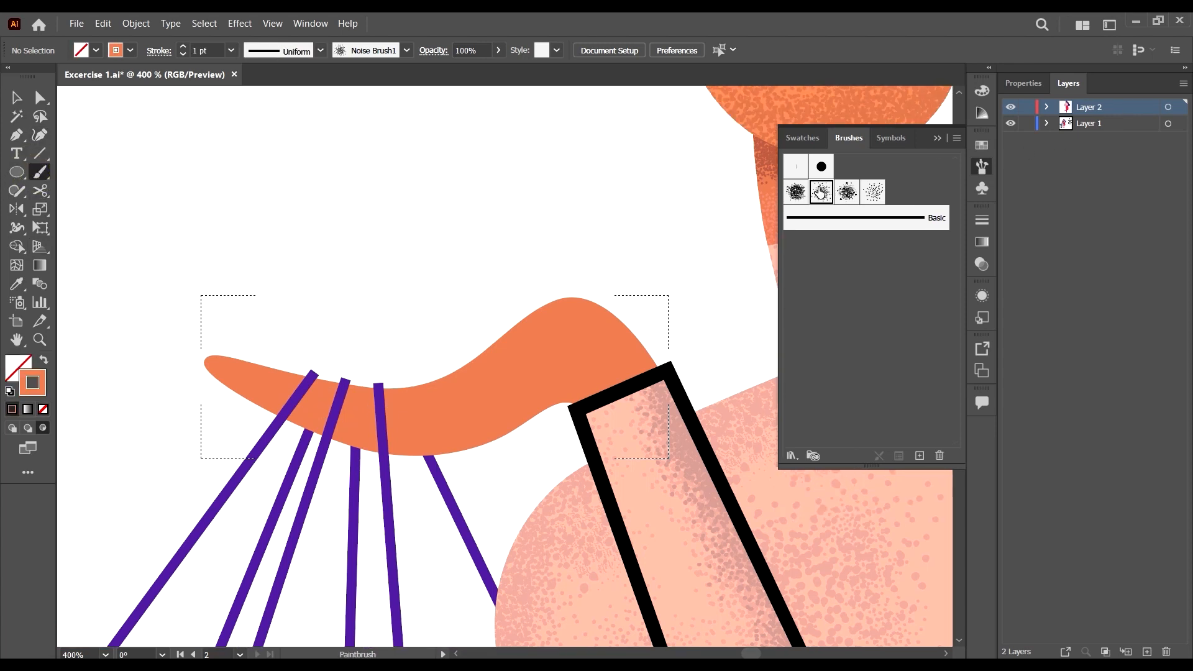
pyautogui.click(873, 193)
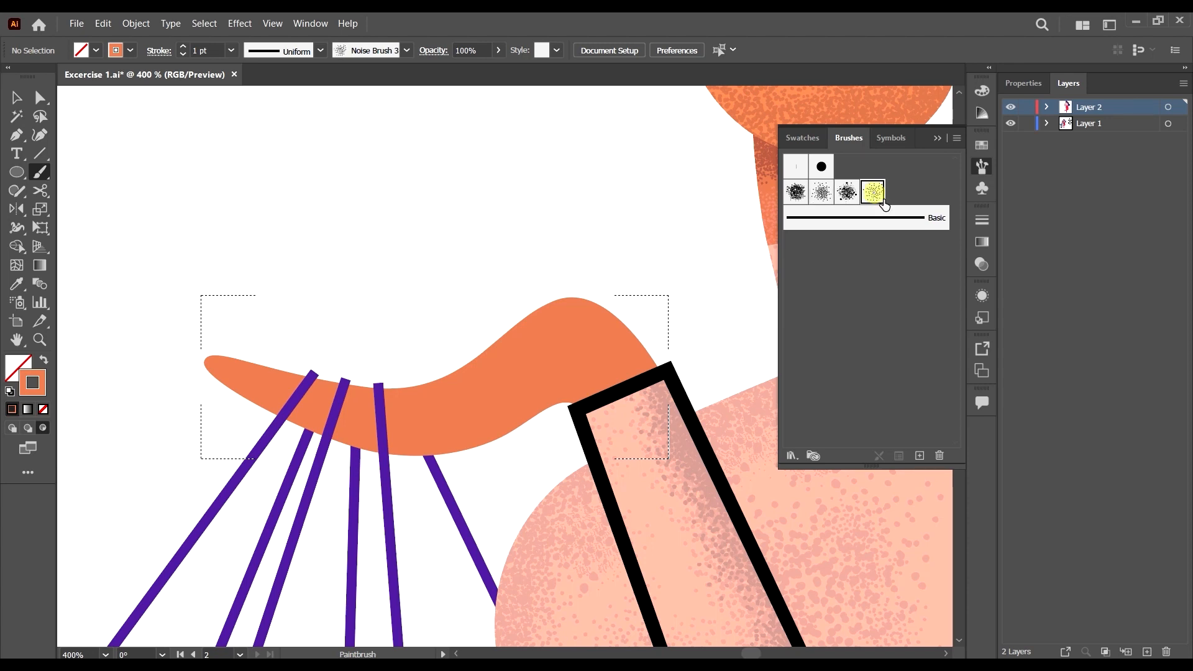
pyautogui.click(231, 49)
pyautogui.click(248, 63)
pyautogui.scroll(1, 508, 320)
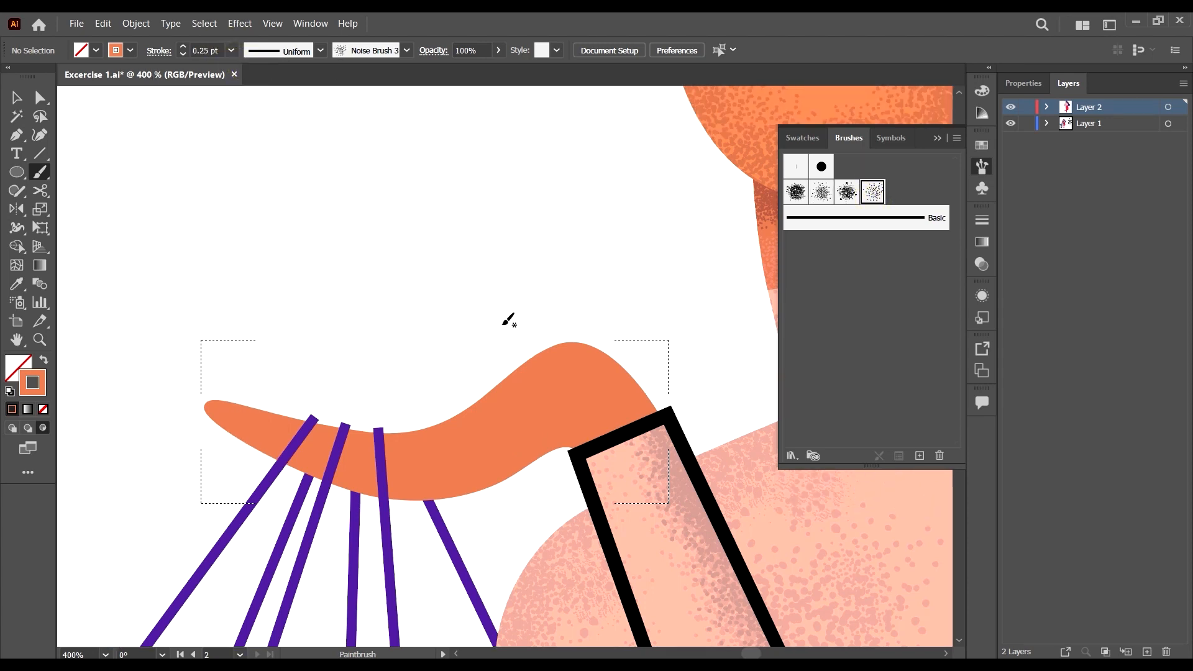
pyautogui.click(656, 412)
pyautogui.click(660, 404)
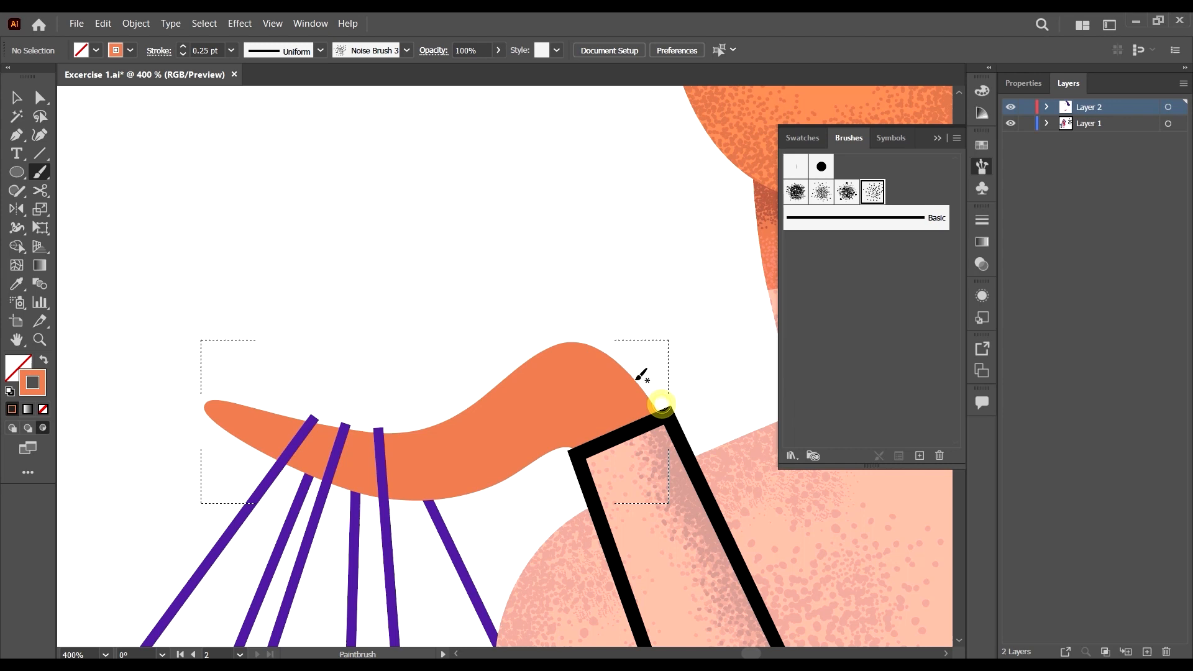
# Darken the stroke colour to #CC6D50 and paint Noise Brush 3 grain along the hand's lower edge from wrist to fingertips.
pyautogui.doubleClick(27, 397)
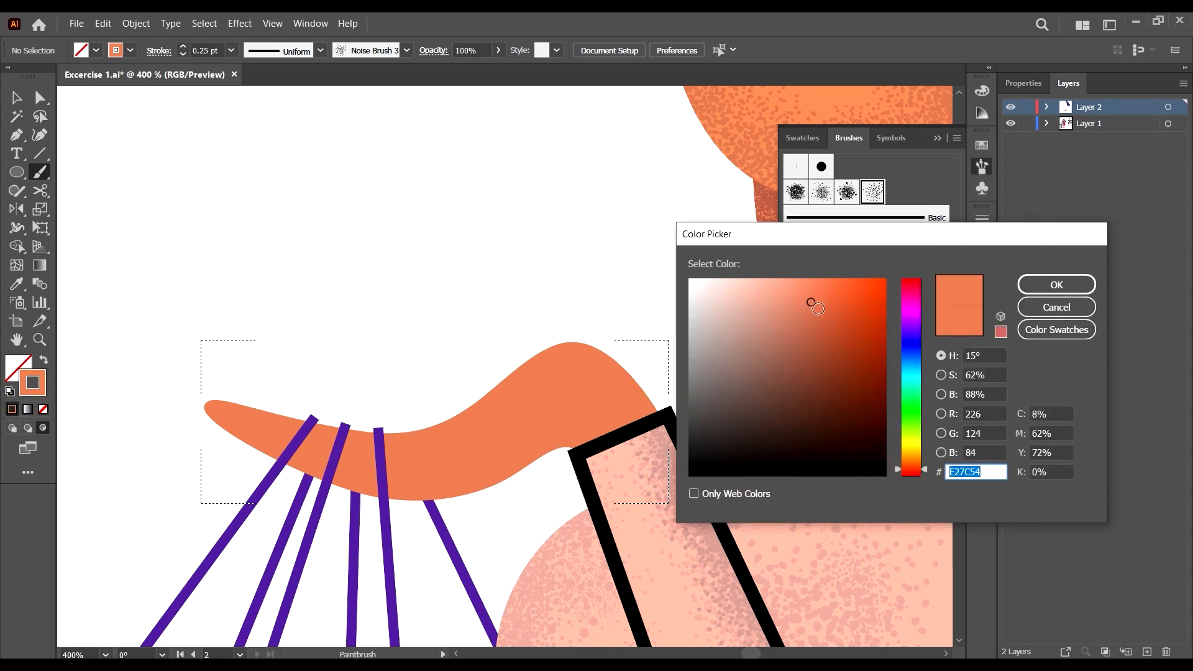
pyautogui.click(811, 314)
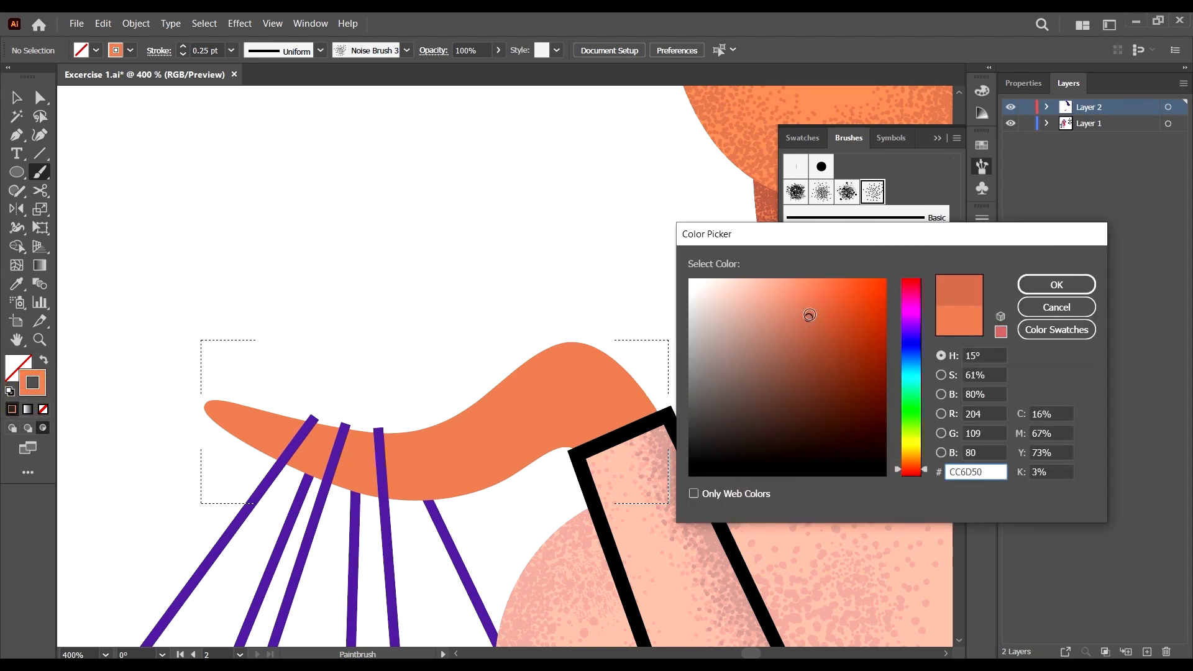
pyautogui.click(811, 314)
pyautogui.click(1068, 289)
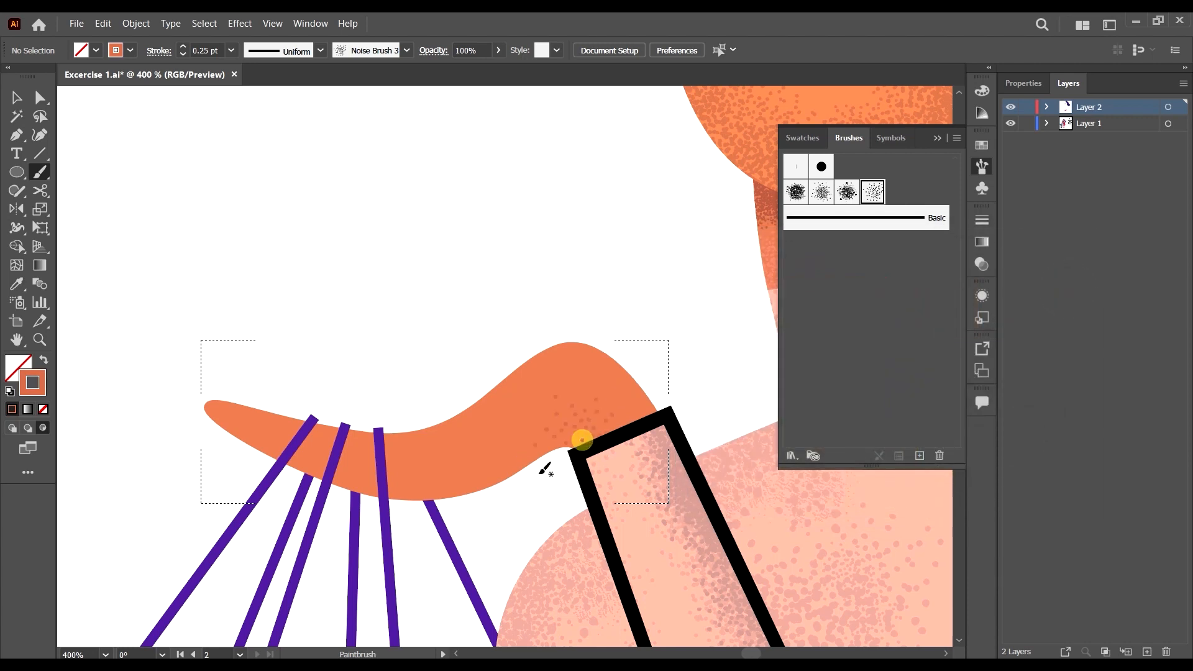
pyautogui.moveTo(545, 471)
pyautogui.mouseDown()
pyautogui.moveTo(470, 487)
pyautogui.moveTo(558, 444)
pyautogui.moveTo(534, 465)
pyautogui.mouseUp()
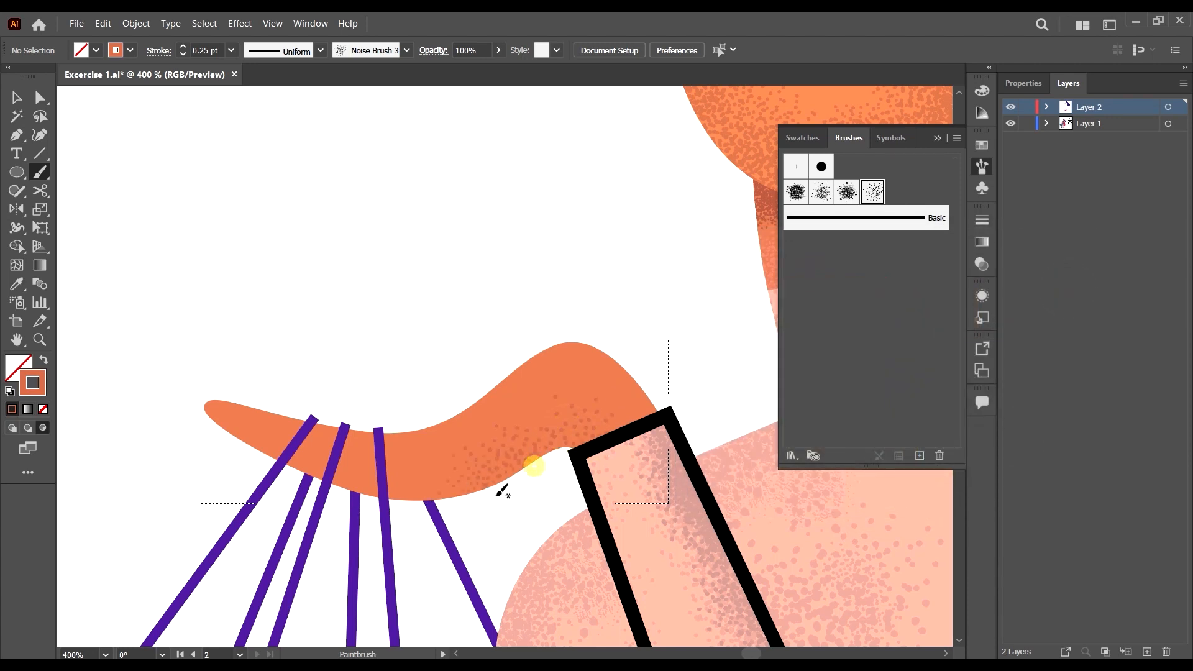
pyautogui.moveTo(256, 488); pyautogui.dragTo(499, 476)
pyautogui.moveTo(405, 502); pyautogui.dragTo(384, 491)
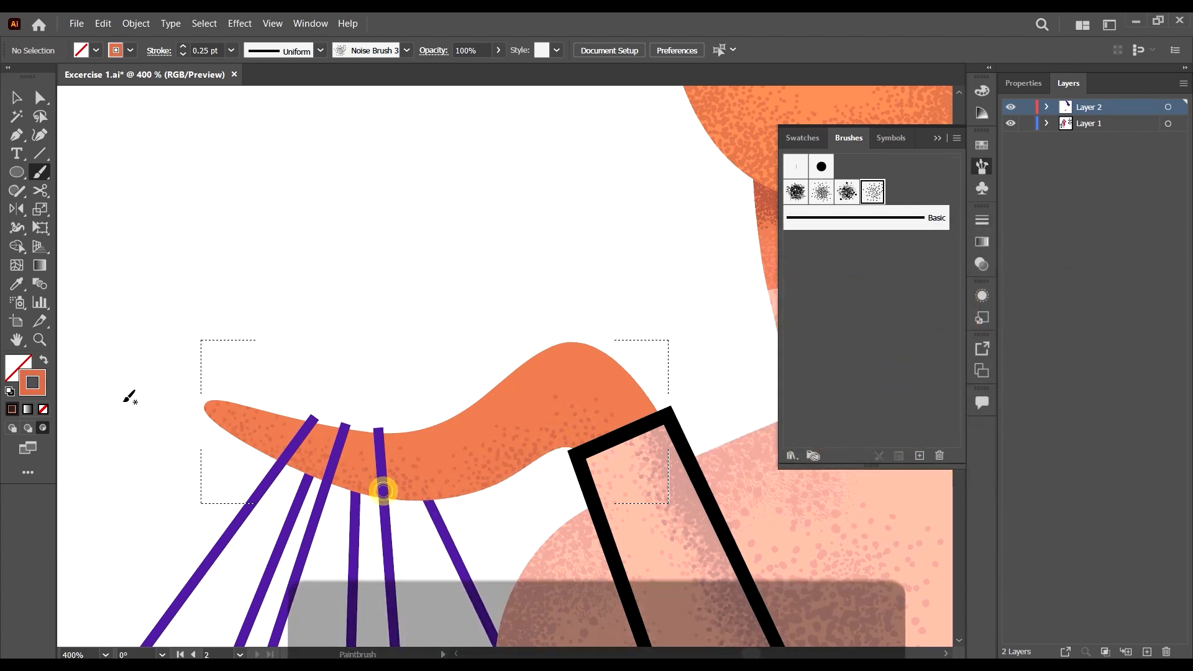
pyautogui.moveTo(577, 446)
pyautogui.mouseDown()
pyautogui.moveTo(576, 435)
pyautogui.moveTo(533, 466)
pyautogui.moveTo(485, 518)
pyautogui.mouseUp()
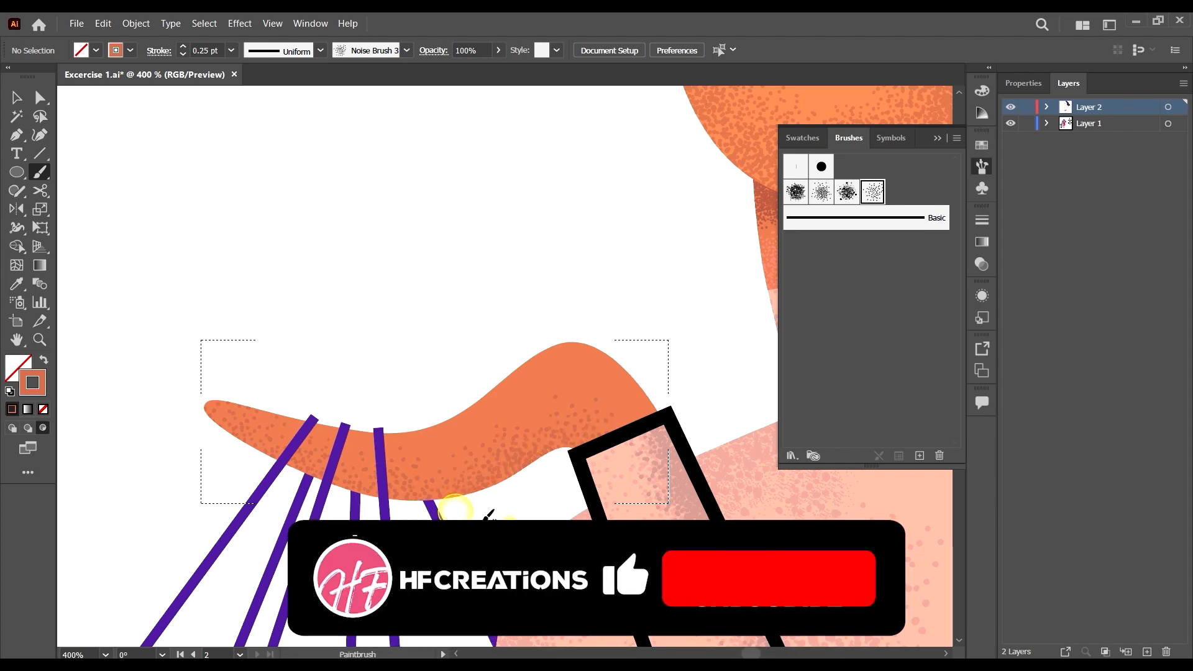
# Switch to Noise Brush1 and build up denser shading along the underside of the orange hand.
pyautogui.click(821, 192)
pyautogui.click(572, 445)
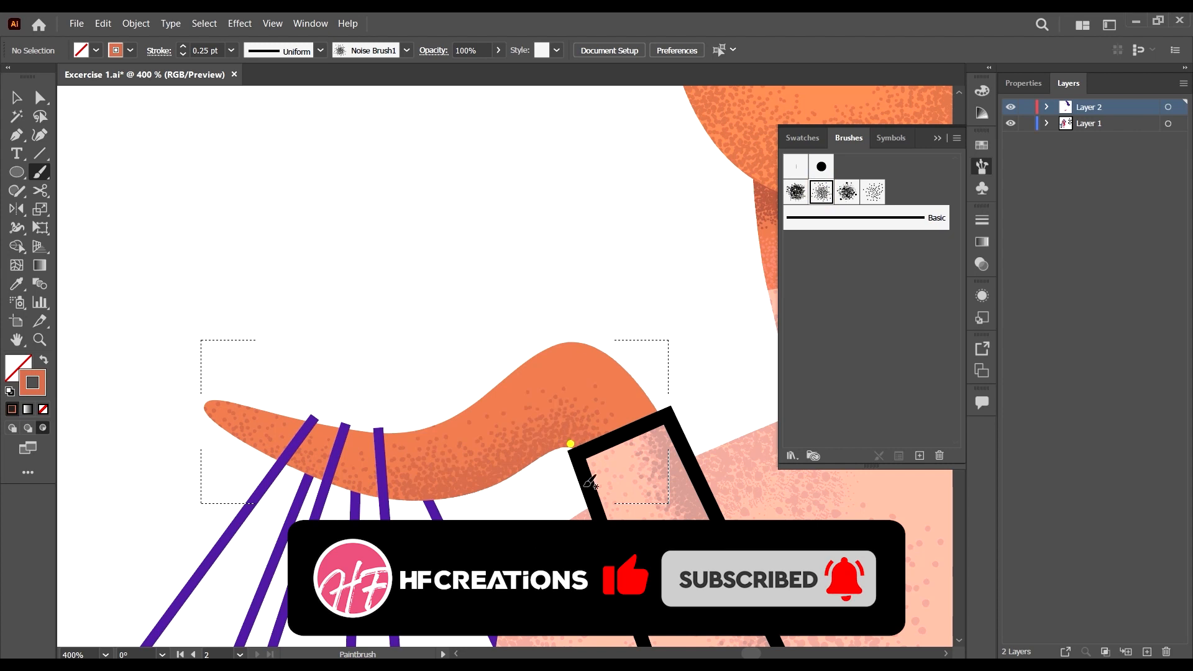
pyautogui.click(571, 443)
pyautogui.click(582, 429)
pyautogui.moveTo(587, 436)
pyautogui.mouseDown()
pyautogui.moveTo(601, 472)
pyautogui.moveTo(524, 473)
pyautogui.moveTo(431, 508)
pyautogui.moveTo(373, 505)
pyautogui.mouseUp()
pyautogui.moveTo(468, 500); pyautogui.dragTo(397, 511)
pyautogui.moveTo(420, 510); pyautogui.dragTo(292, 497)
pyautogui.moveTo(307, 514); pyautogui.dragTo(69, 384)
pyautogui.moveTo(213, 491); pyautogui.dragTo(349, 530)
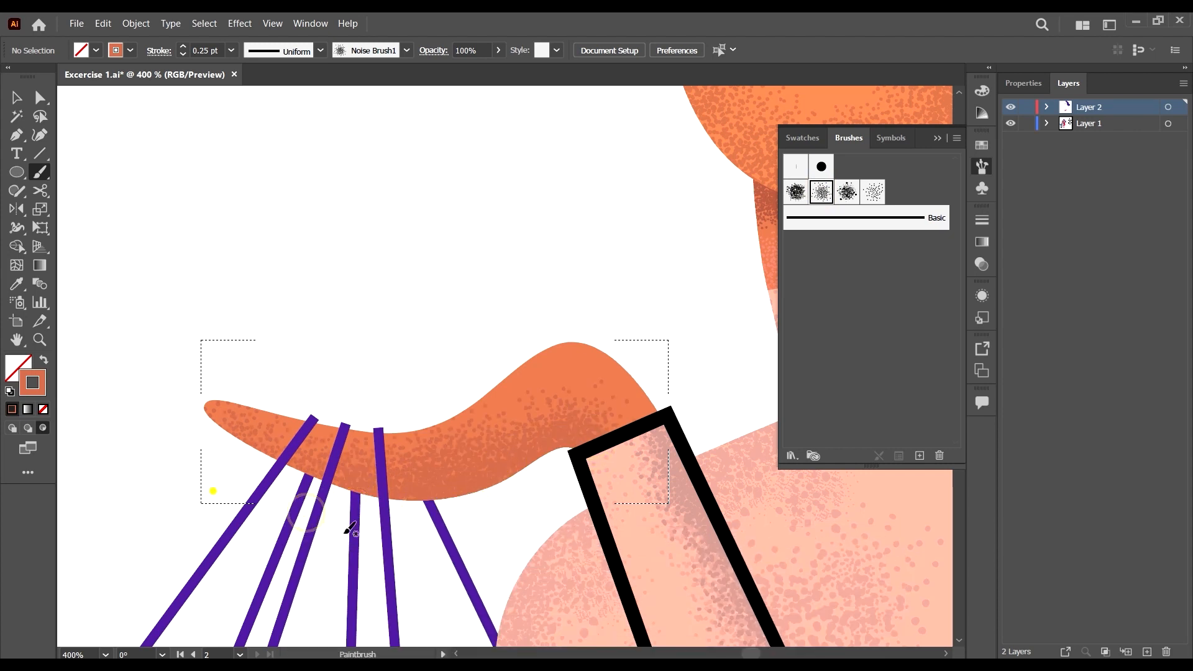
pyautogui.moveTo(420, 514); pyautogui.dragTo(323, 516)
pyautogui.moveTo(542, 500); pyautogui.dragTo(293, 513)
pyautogui.moveTo(464, 512); pyautogui.dragTo(149, 490)
pyautogui.moveTo(451, 537); pyautogui.dragTo(261, 510)
pyautogui.moveTo(214, 499); pyautogui.dragTo(336, 522)
pyautogui.moveTo(598, 454); pyautogui.dragTo(491, 488)
pyautogui.moveTo(582, 451); pyautogui.dragTo(440, 504)
pyautogui.moveTo(589, 463); pyautogui.dragTo(485, 494)
pyautogui.moveTo(595, 483); pyautogui.dragTo(586, 485)
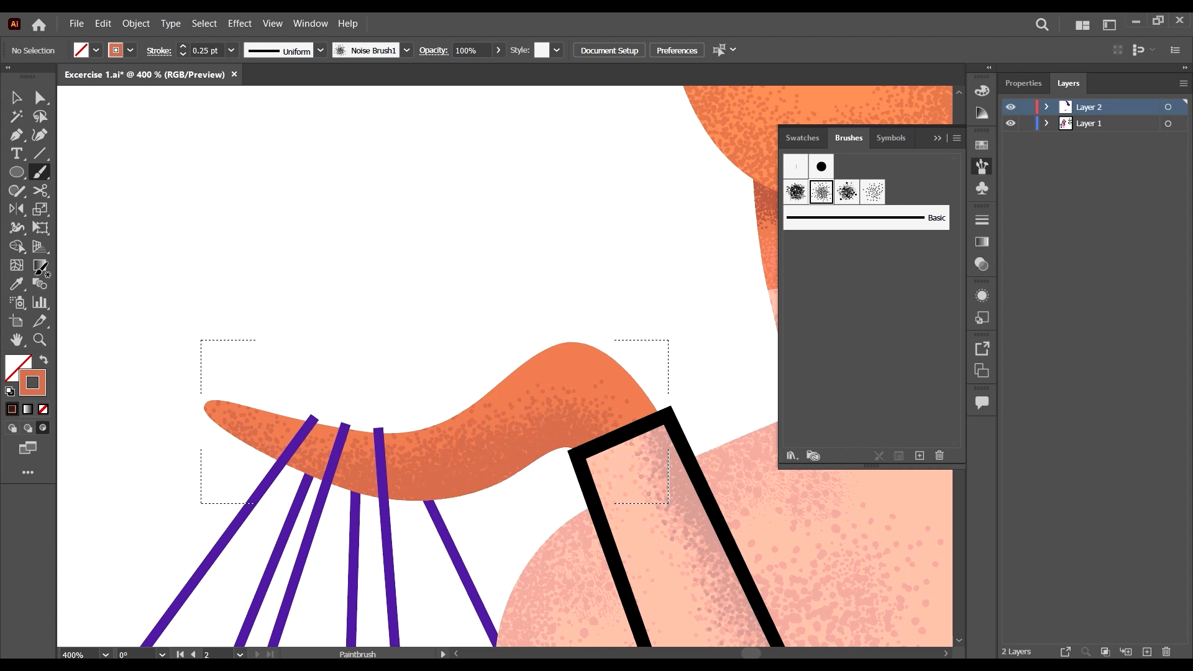
# Sample the bag-holding hand's orange, make it the stroke colour with no fill, and brighten the stroke to #F27F5C.
pyautogui.click(16, 285)
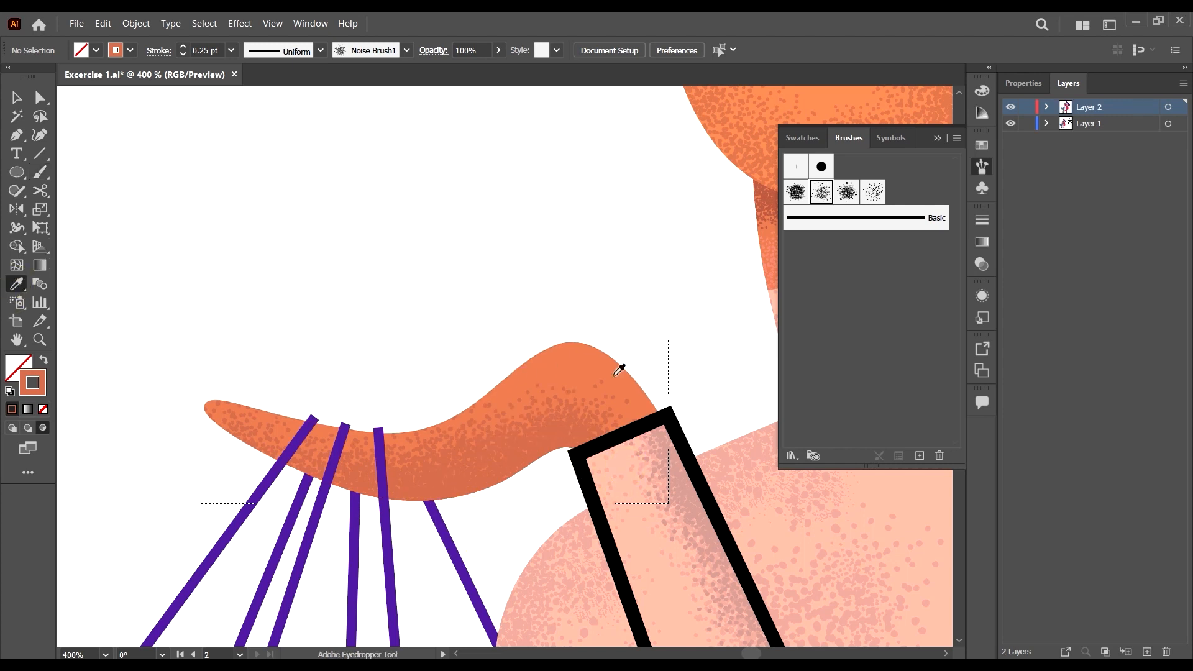
pyautogui.click(572, 358)
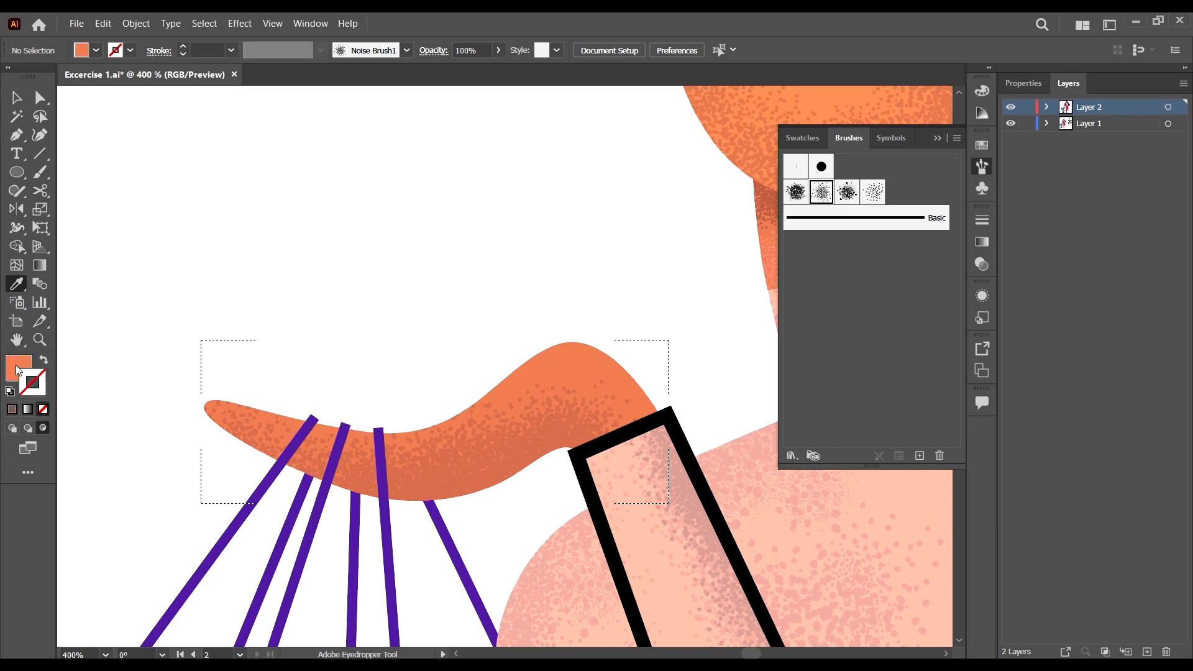
pyautogui.hotkey('shift', 'x')
pyautogui.doubleClick(26, 374)
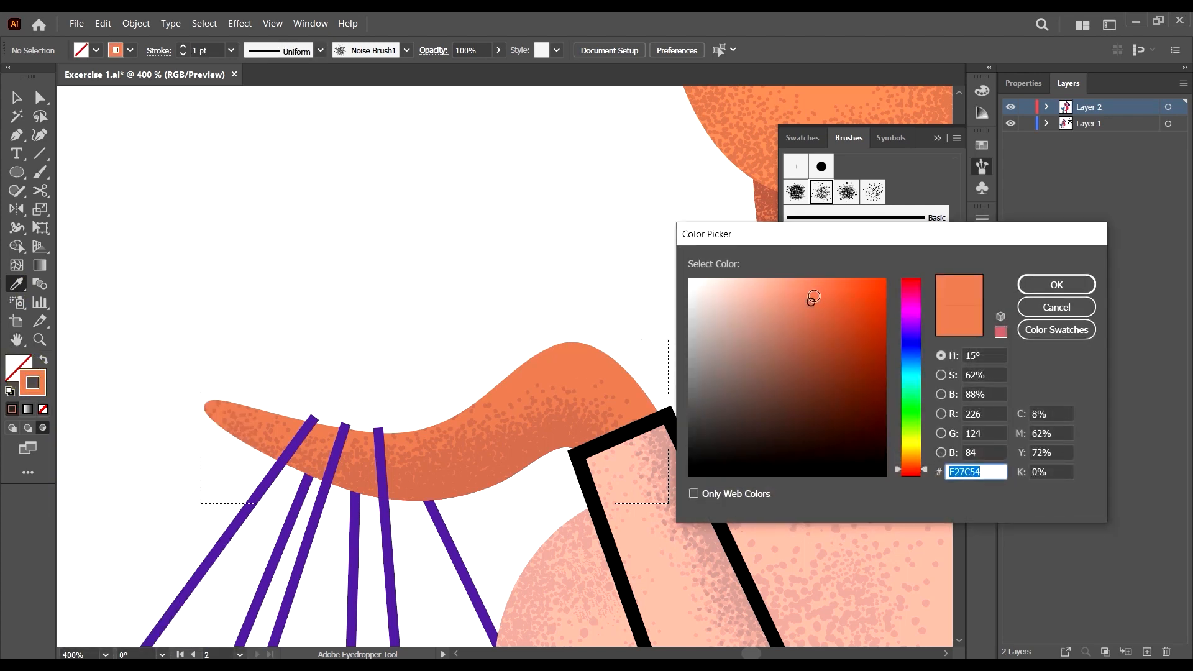
pyautogui.click(810, 289)
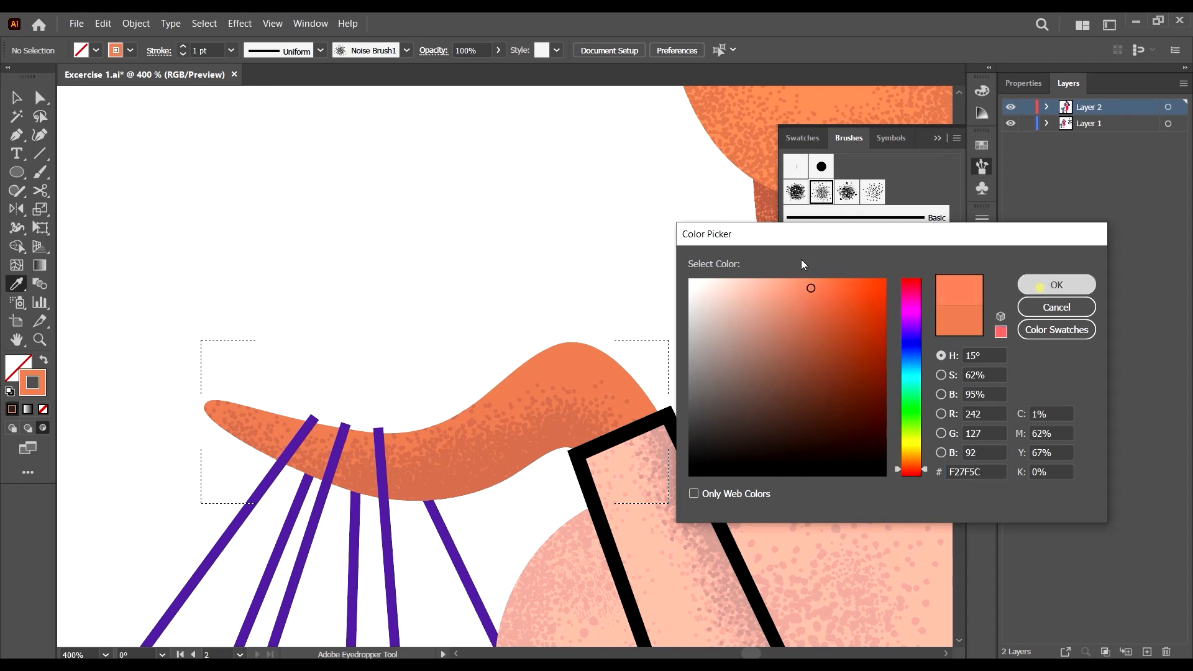
pyautogui.click(1036, 287)
# Paint lighter grain along the upper edge of the bag-holding hand using the Paintbrush with Noise Brush 3 and a 0.25 pt stroke.
pyautogui.click(36, 174)
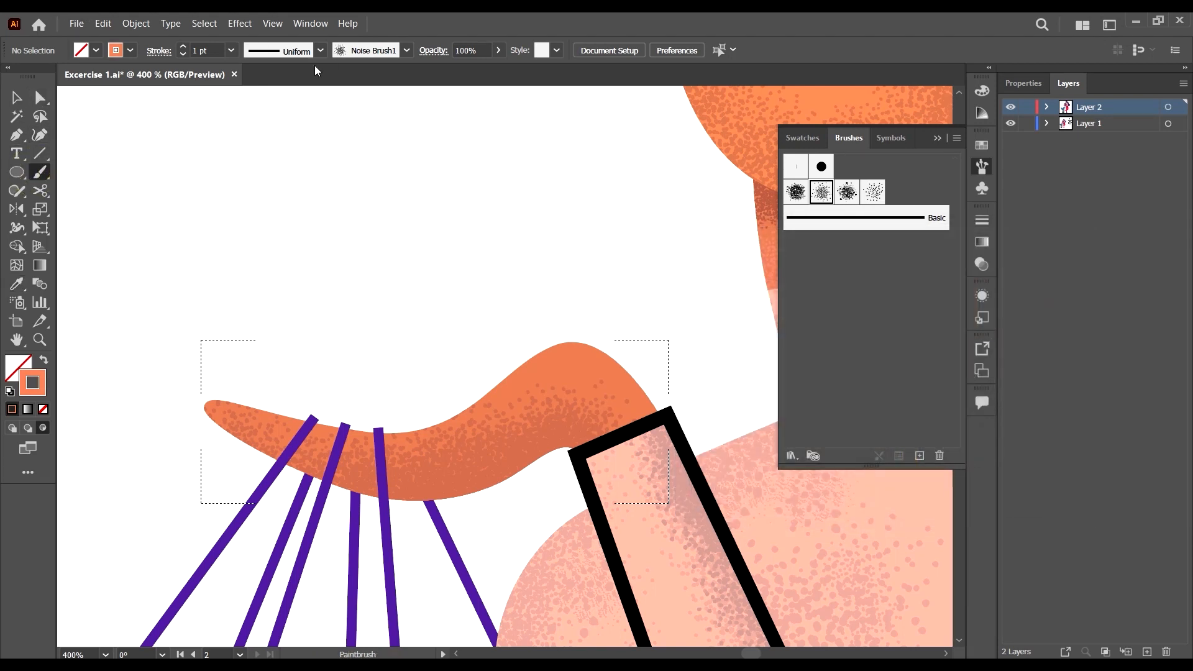
pyautogui.click(235, 47)
pyautogui.click(234, 47)
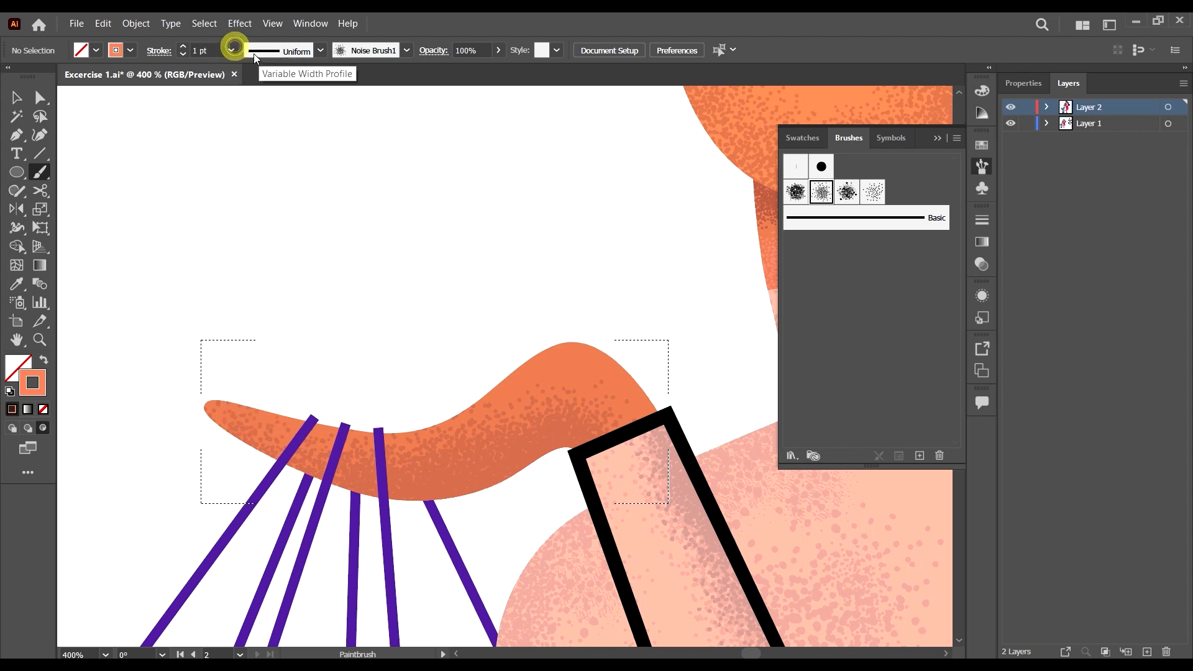
pyautogui.click(821, 192)
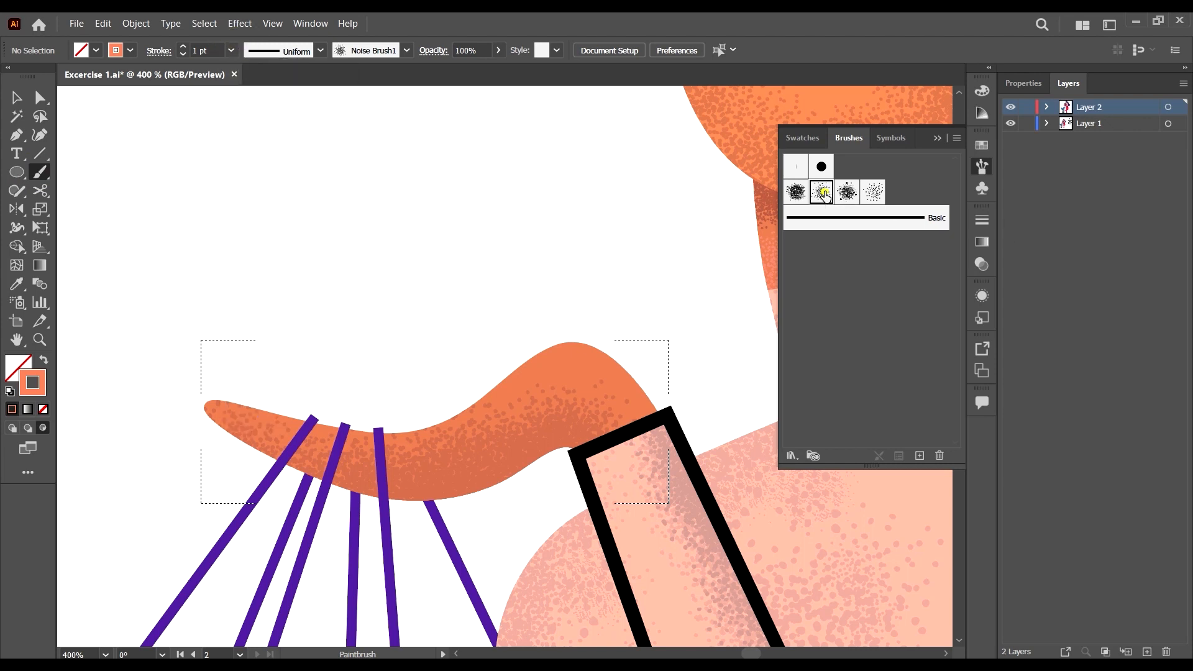
pyautogui.click(868, 193)
pyautogui.click(233, 50)
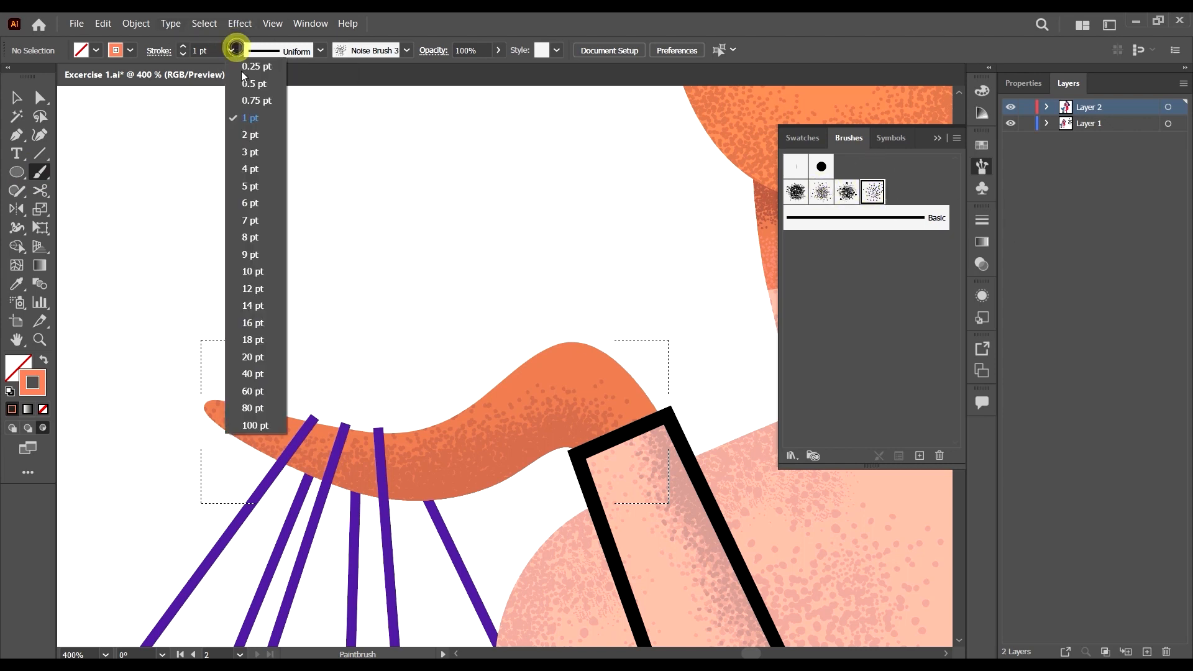
pyautogui.click(245, 72)
pyautogui.moveTo(651, 404)
pyautogui.mouseDown()
pyautogui.moveTo(613, 364)
pyautogui.moveTo(530, 338)
pyautogui.moveTo(505, 334)
pyautogui.moveTo(460, 361)
pyautogui.mouseUp()
pyautogui.moveTo(551, 329)
pyautogui.mouseDown()
pyautogui.moveTo(442, 354)
pyautogui.moveTo(568, 334)
pyautogui.moveTo(469, 373)
pyautogui.mouseUp()
pyautogui.moveTo(506, 353); pyautogui.dragTo(463, 376)
pyautogui.moveTo(572, 344); pyautogui.dragTo(564, 335)
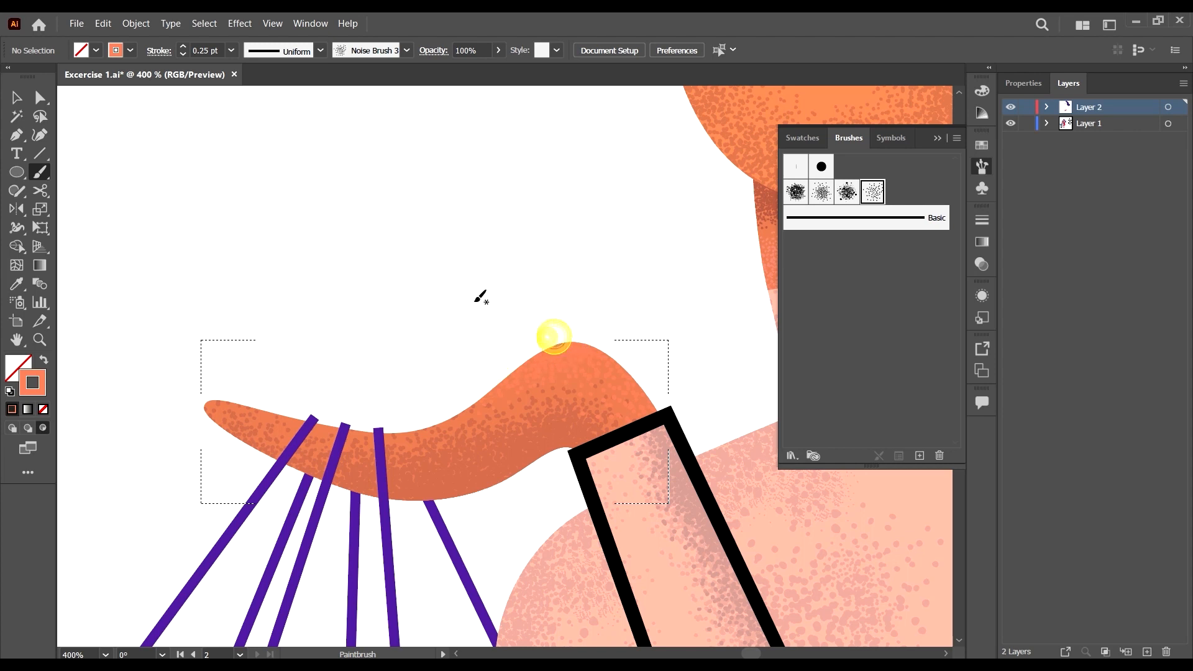
# Leave Draw Inside for the bag-holding hand and return to Draw Normal with the Selection tool active.
pyautogui.scroll(-5, 482, 296)
pyautogui.scroll(-2, 585, 294)
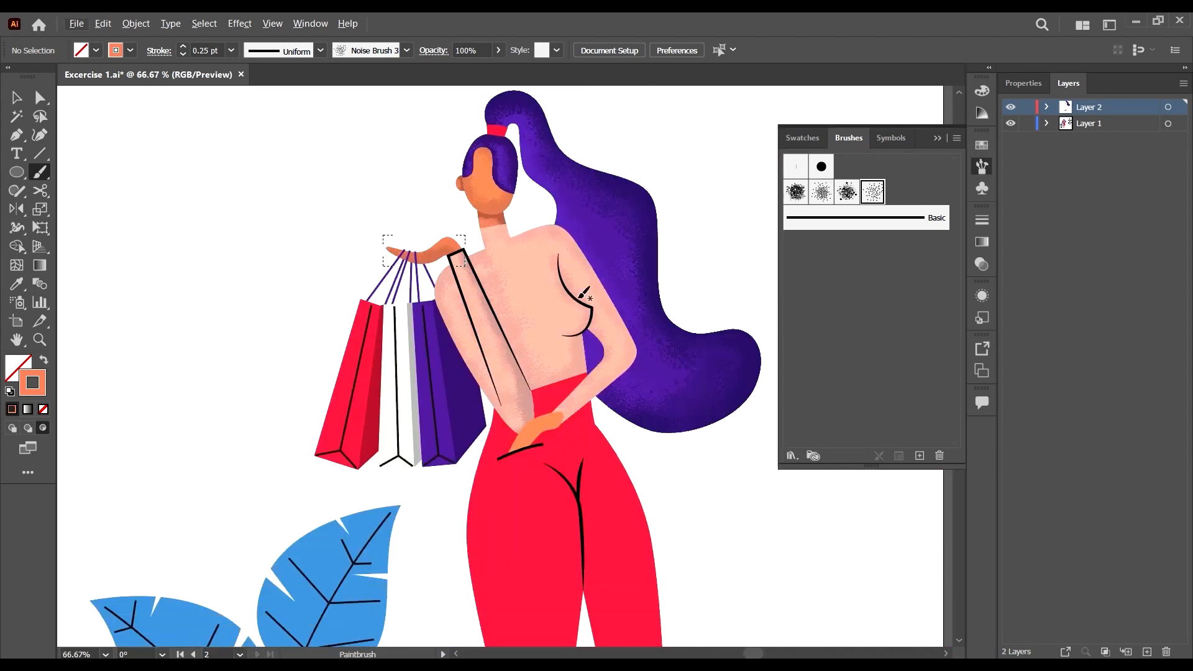
pyautogui.scroll(-3, 560, 230)
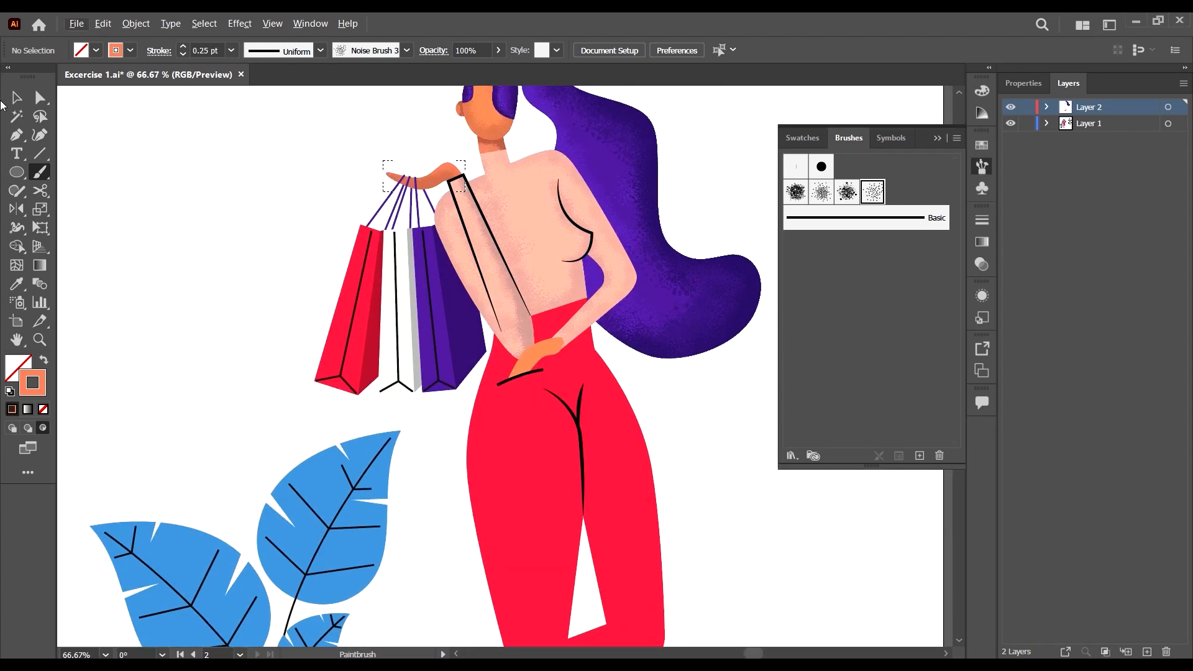
pyautogui.click(25, 97)
pyautogui.scroll(-2, 410, 367)
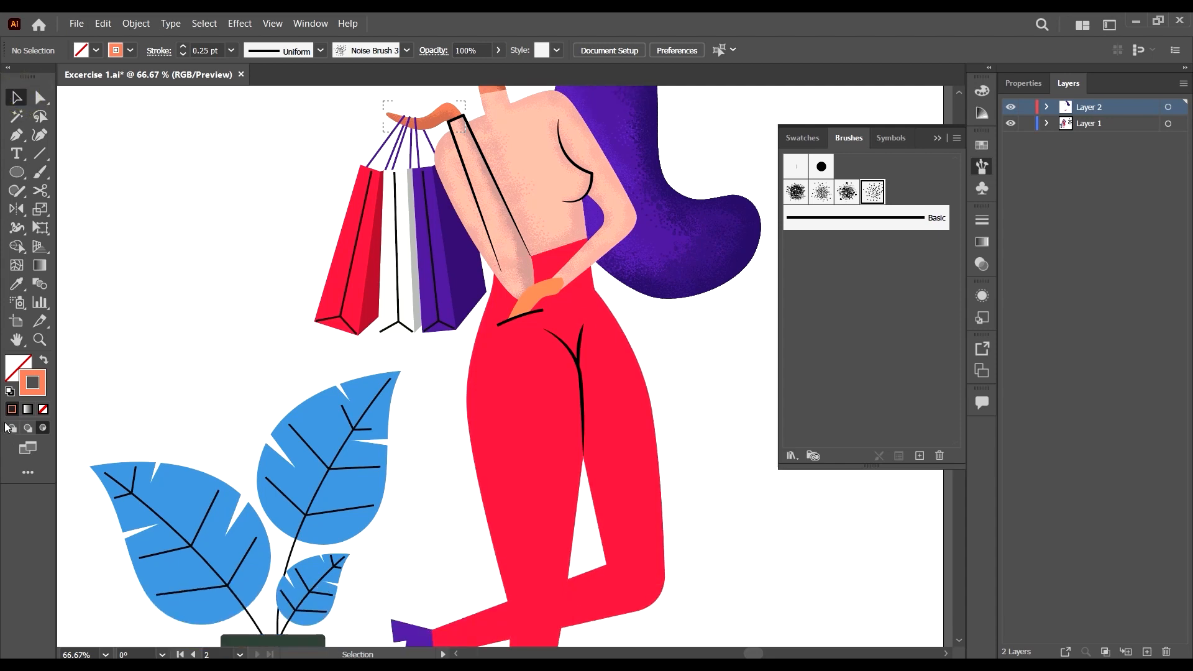
pyautogui.scroll(-3, 497, 402)
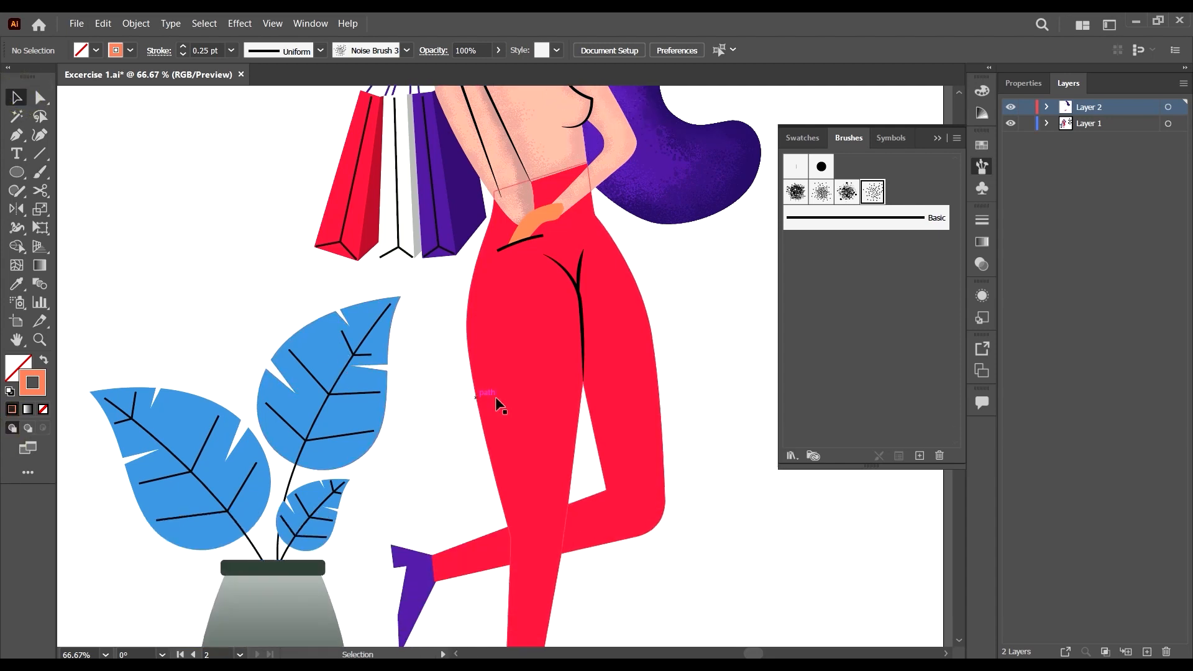
pyautogui.click(624, 297)
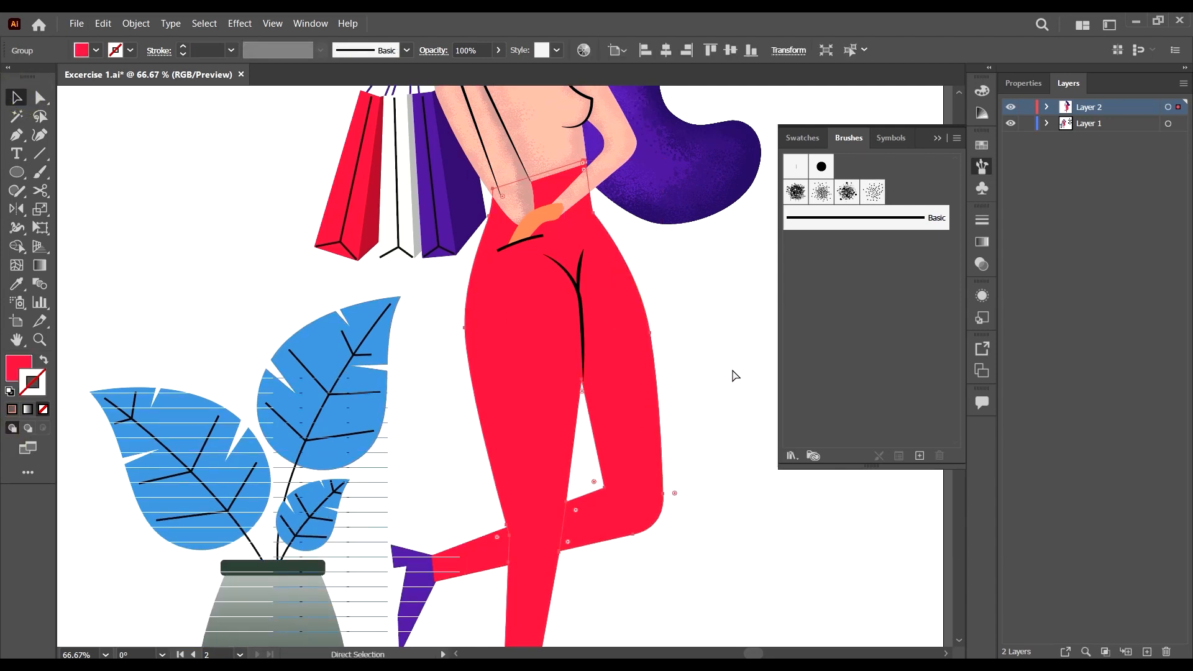
pyautogui.scroll(1, 591, 128)
pyautogui.scroll(3, 592, 152)
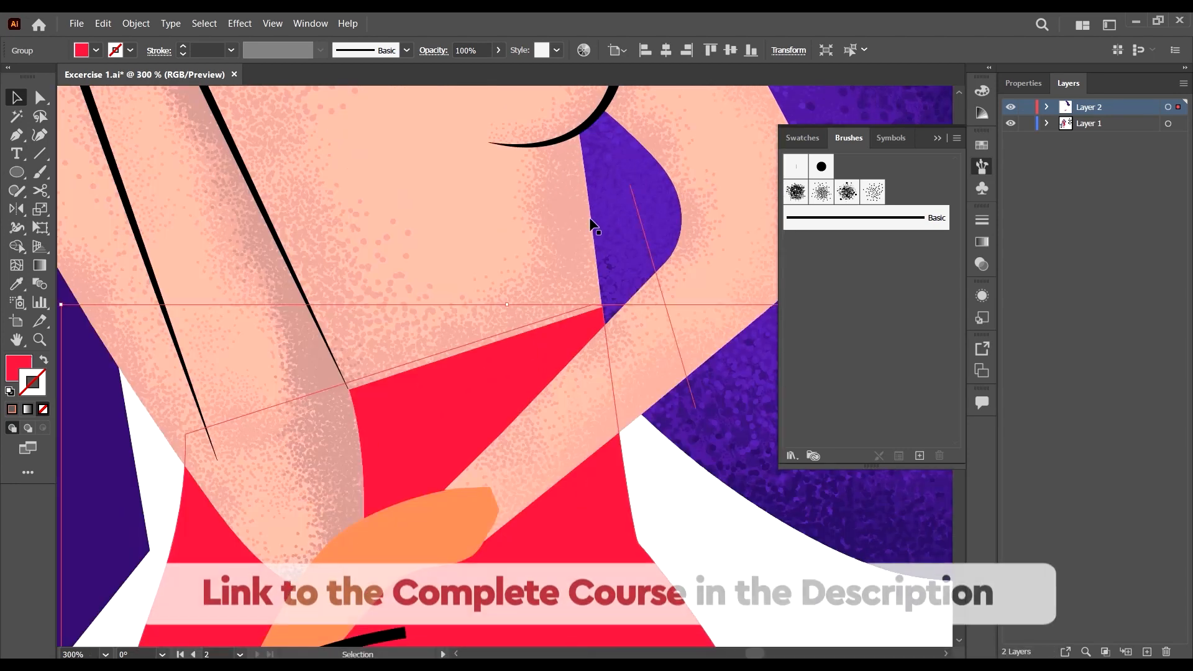
pyautogui.scroll(-4, 592, 223)
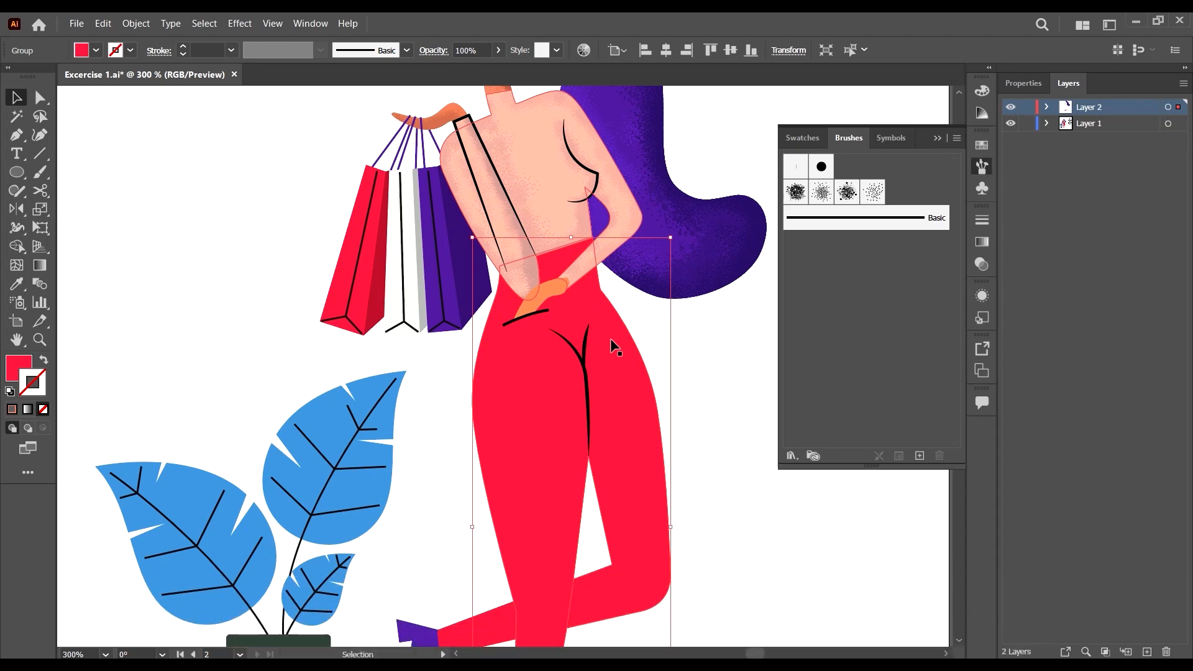
pyautogui.scroll(-1, 771, 461)
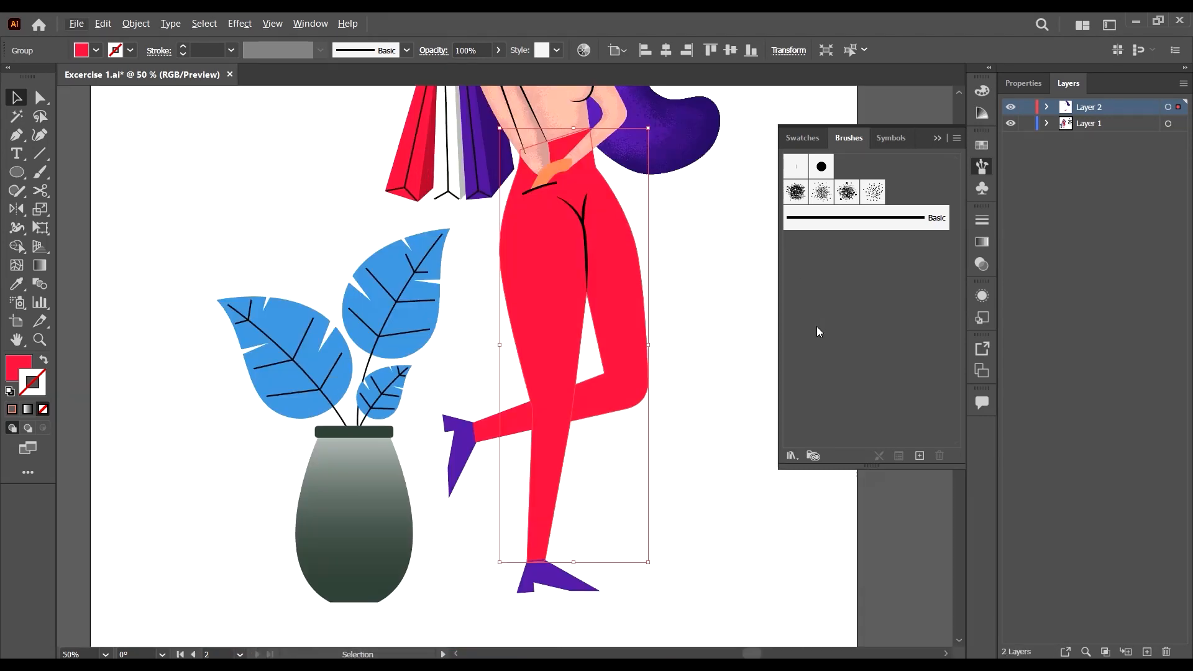
pyautogui.click(703, 210)
# Select the orange hand at the trouser pocket and nudge the wrist end's upper anchor point level with the neighbouring corner.
pyautogui.scroll(1, 568, 131)
pyautogui.scroll(3, 569, 133)
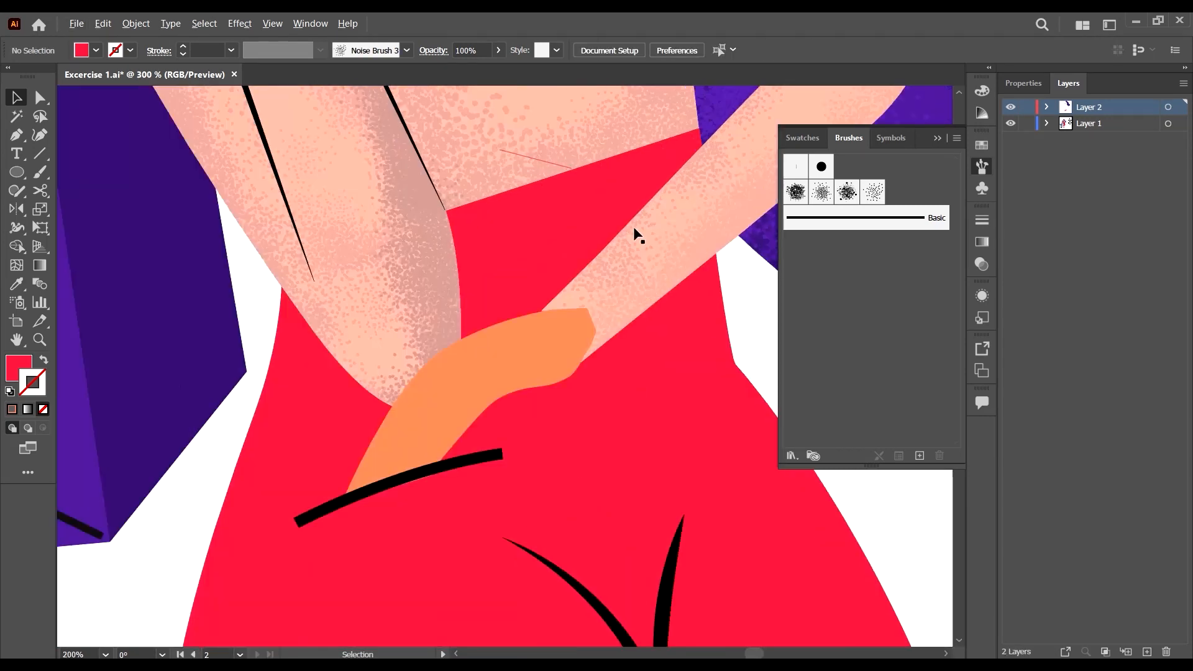
pyautogui.scroll(2, 575, 341)
pyautogui.click(608, 314)
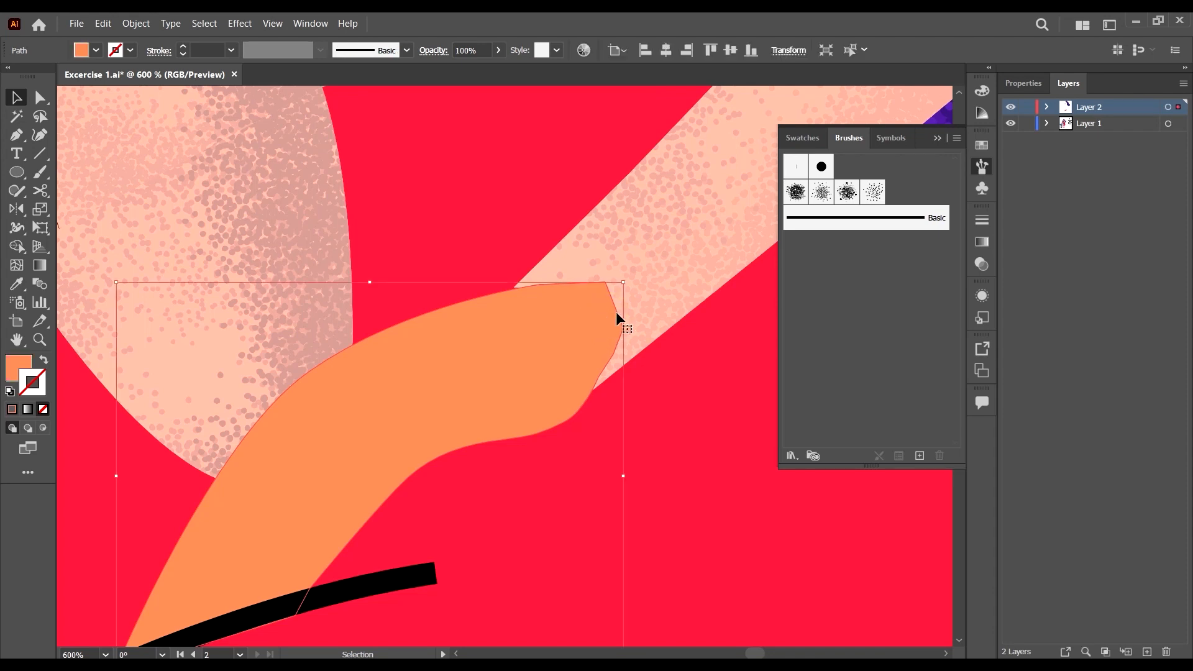
pyautogui.click(40, 98)
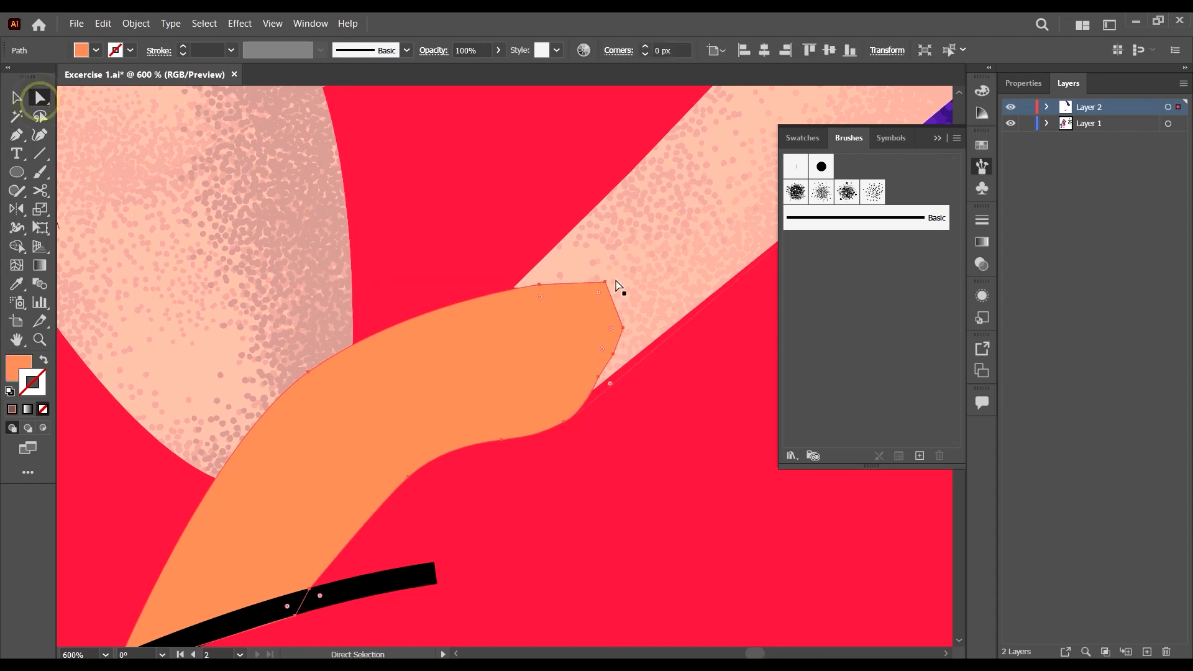
pyautogui.click(604, 286)
pyautogui.click(539, 286)
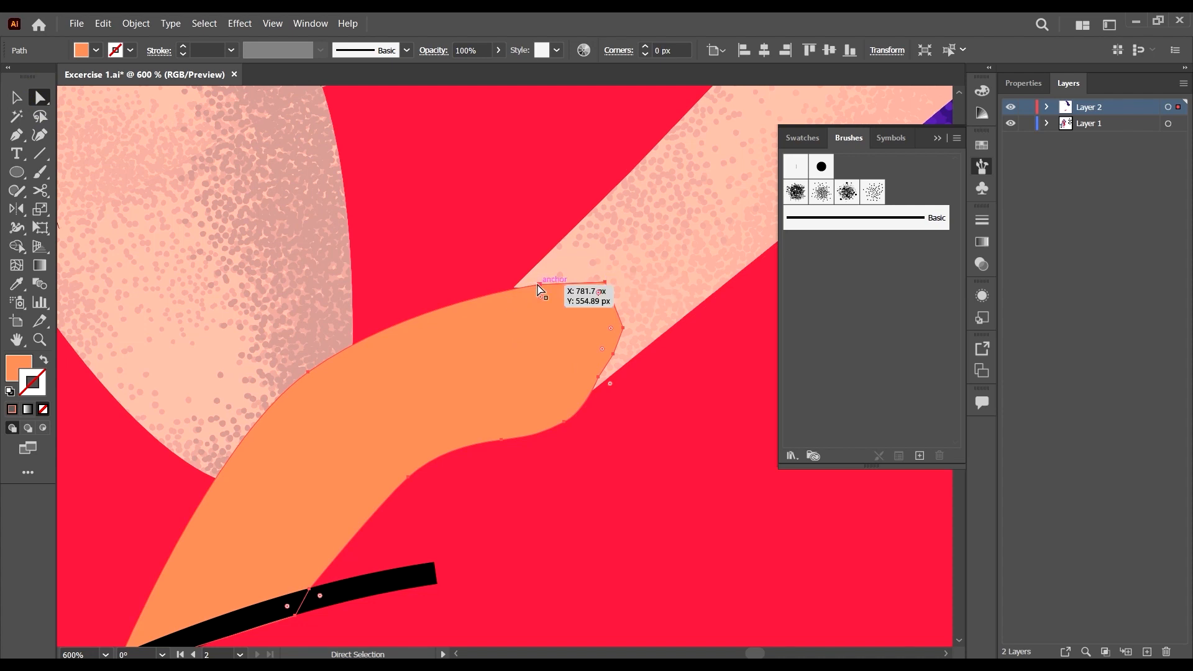
pyautogui.click(539, 287)
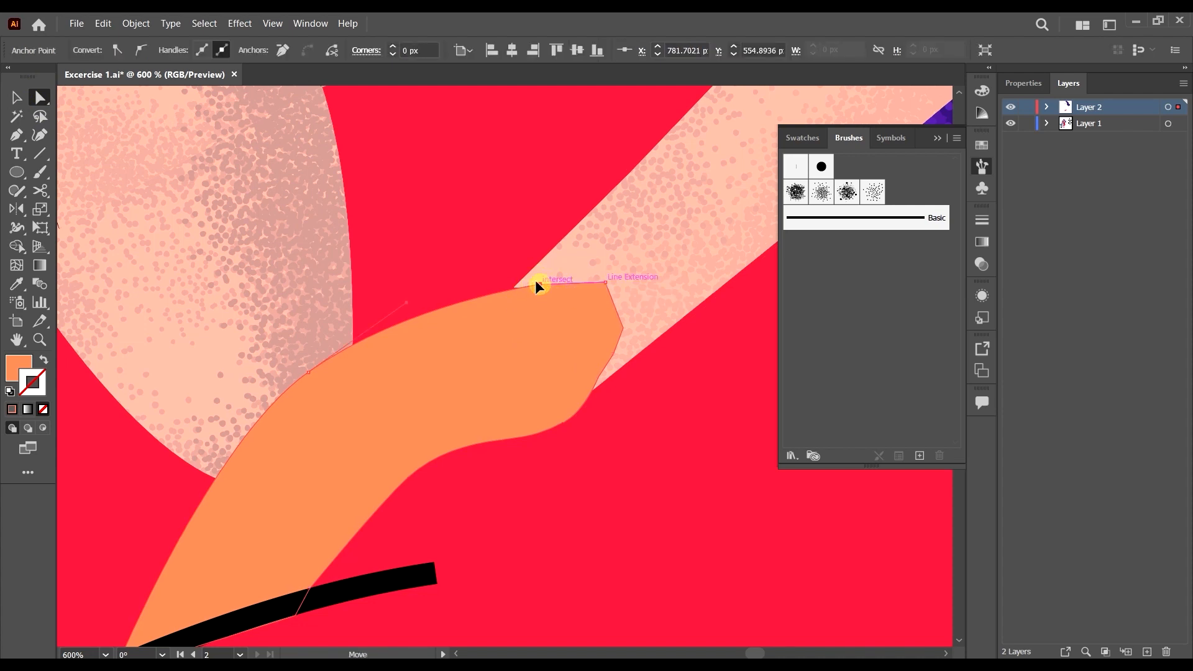
# Try to round the upper wrist corner of the pocket hand, and undo the rounding.
pyautogui.click(604, 282)
pyautogui.moveTo(555, 341); pyautogui.dragTo(558, 339)
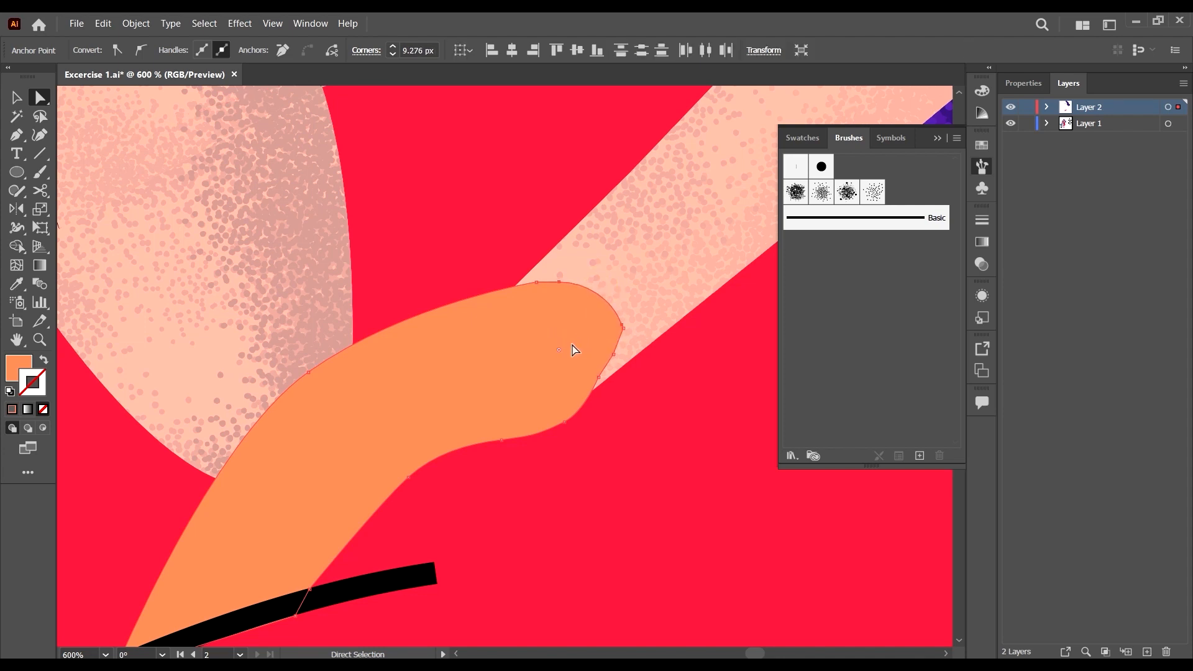
pyautogui.hotkey('ctrl', 'z')
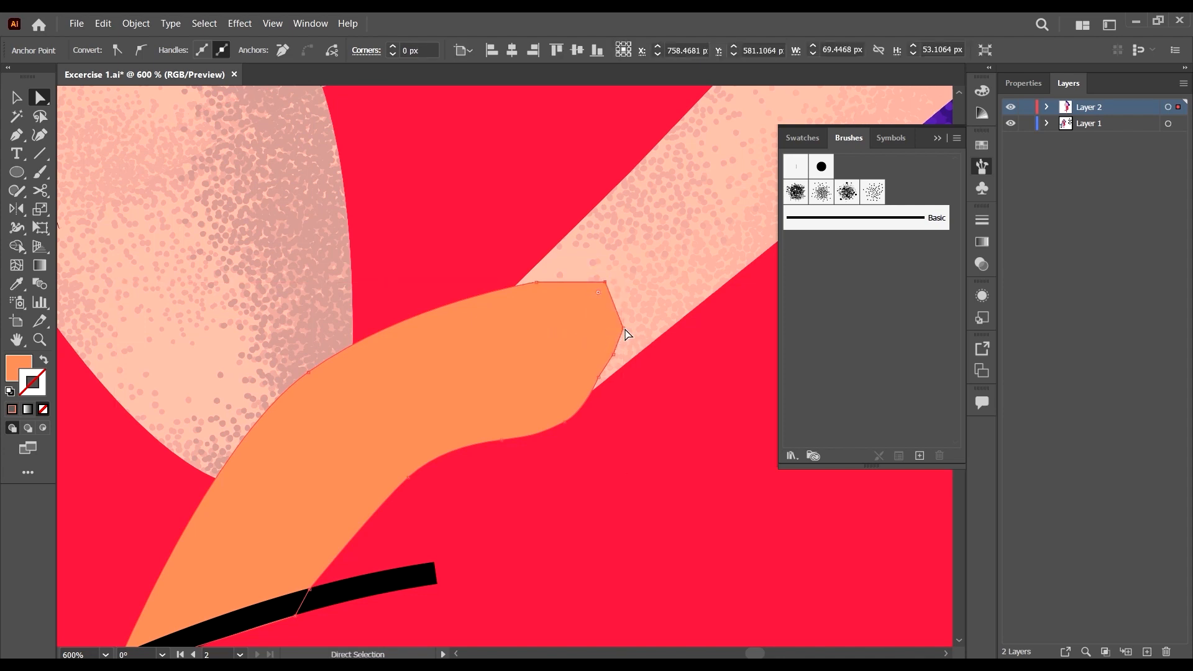
# Remove the two surplus anchor points from the outer wrist edge of the pocket hand.
pyautogui.click(624, 328)
pyautogui.click(283, 49)
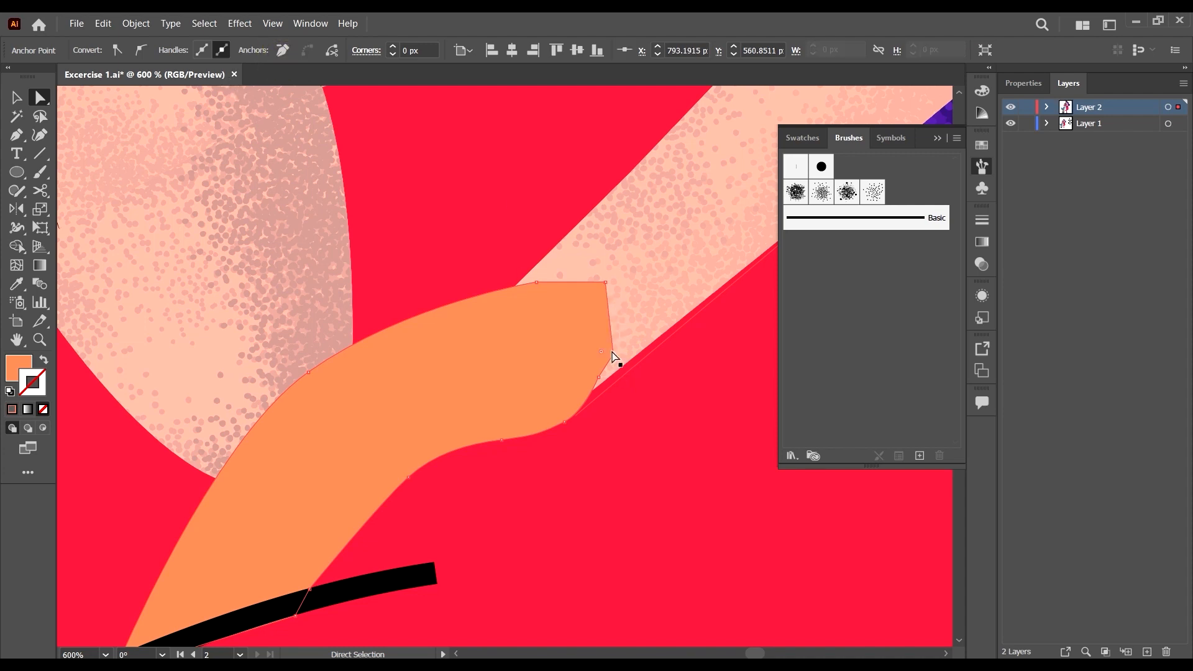
pyautogui.click(614, 356)
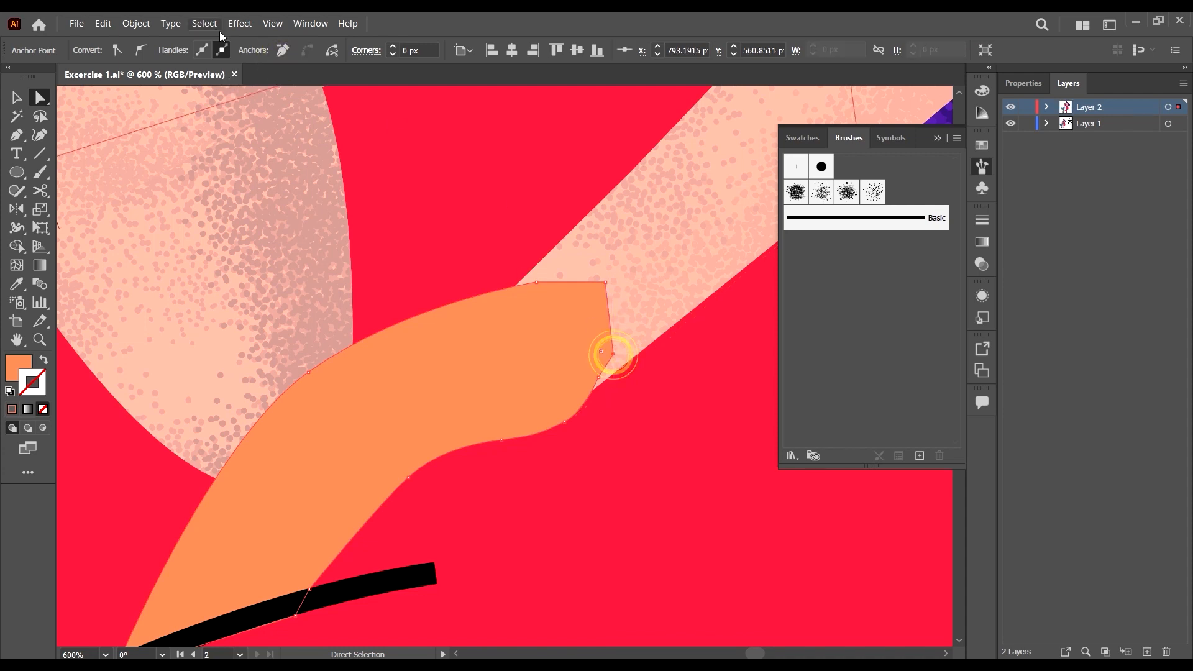
pyautogui.click(283, 50)
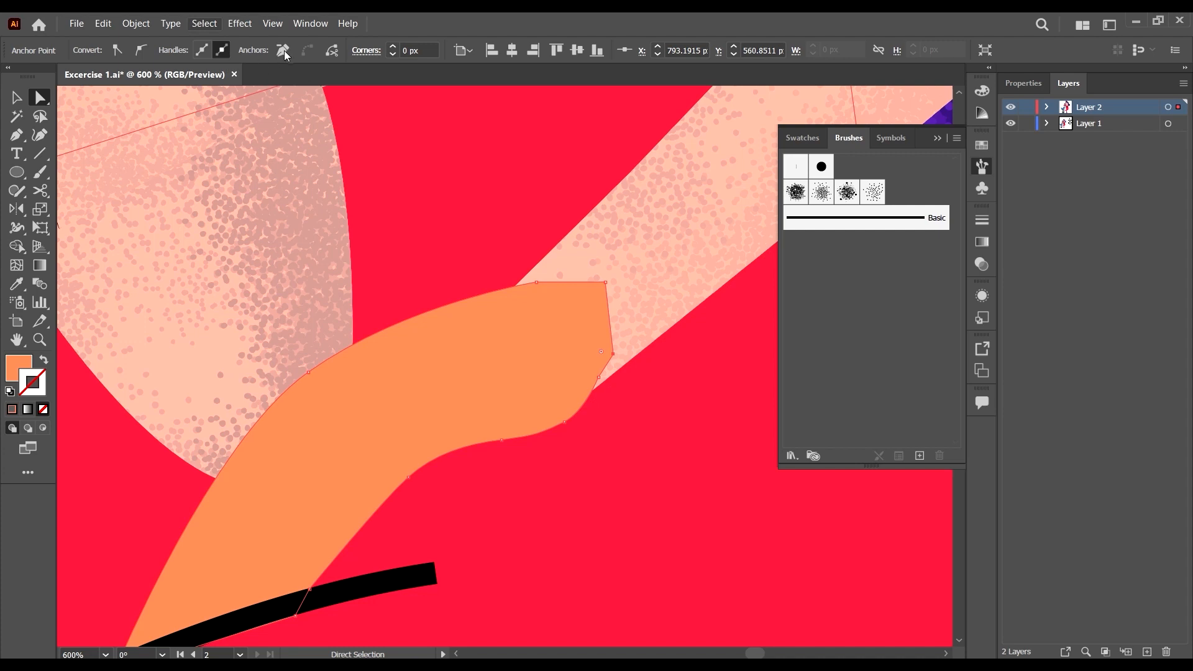
# Round the upper wrist corner of the pocket hand and smooth the remaining lower corner into a continuous curve.
pyautogui.click(606, 283)
pyautogui.moveTo(594, 294); pyautogui.dragTo(537, 348)
pyautogui.click(722, 441)
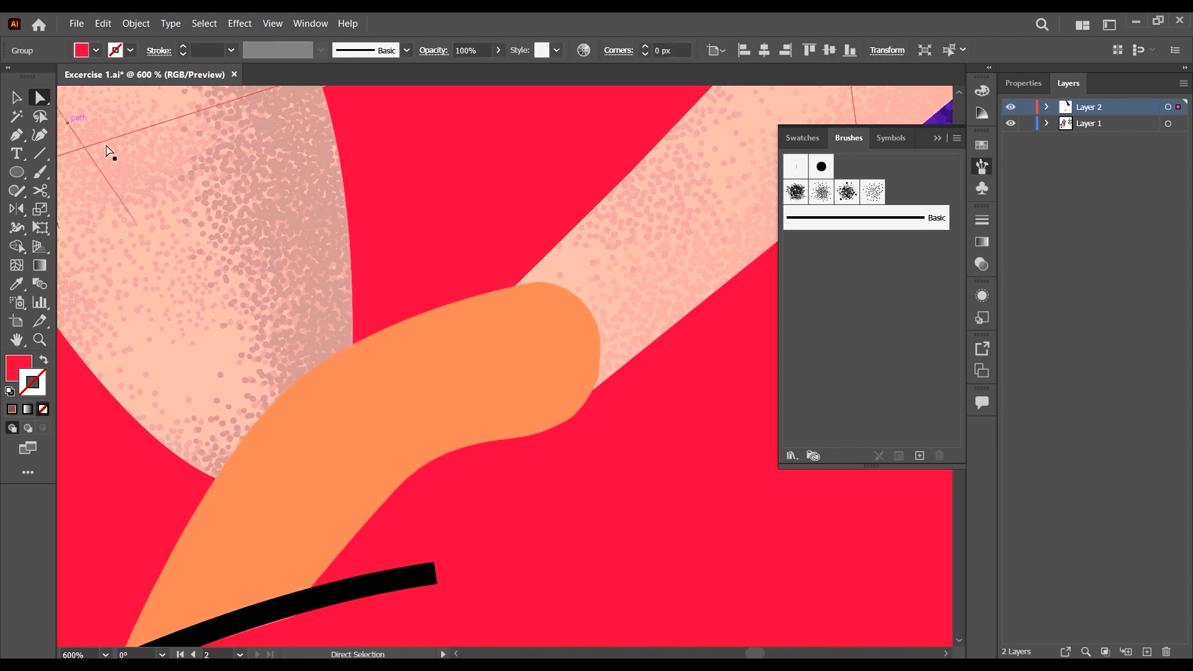
pyautogui.click(585, 373)
pyautogui.click(593, 380)
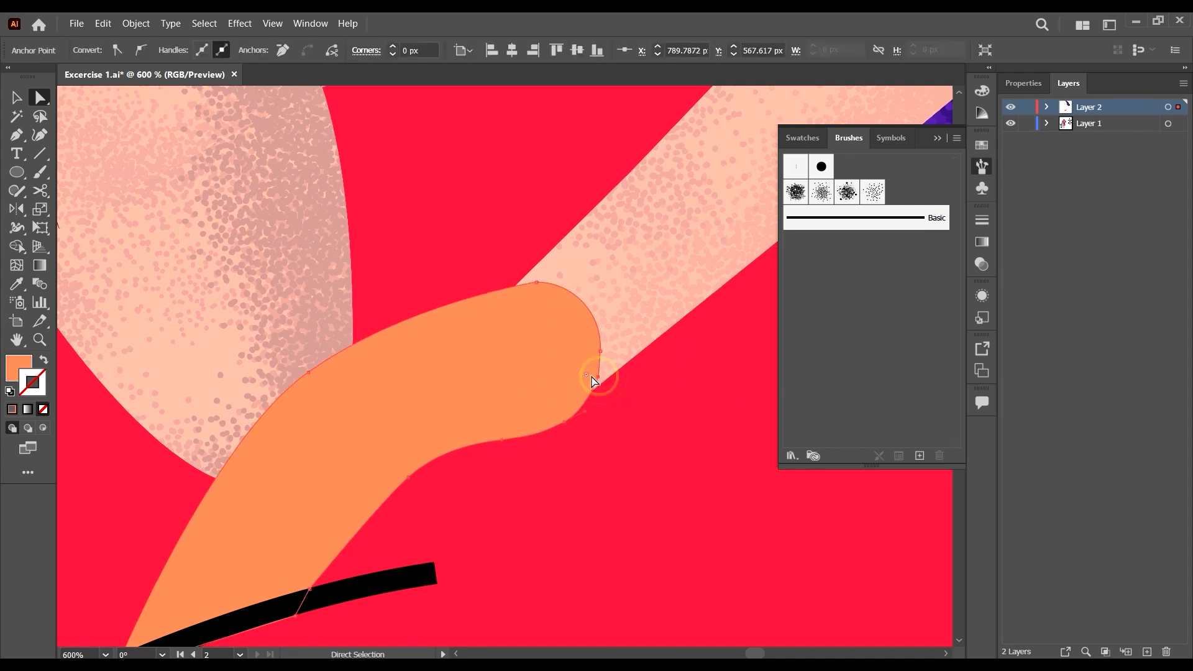
pyautogui.moveTo(590, 381); pyautogui.dragTo(386, 373)
pyautogui.click(643, 431)
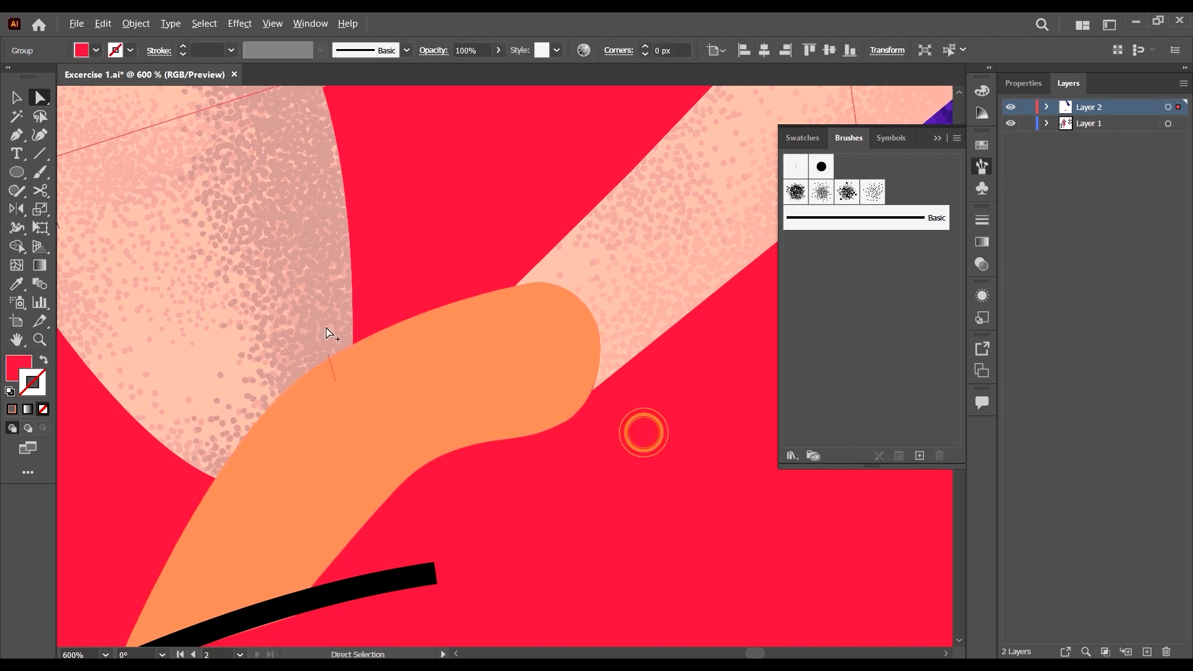
# Select the reshaped orange hand at the trouser pocket and turn on Draw Inside for it.
pyautogui.hotkey('ctrl', '-')
pyautogui.hotkey('ctrl', '-')
pyautogui.hotkey('ctrl', '-')
pyautogui.press('v')
pyautogui.click(379, 354)
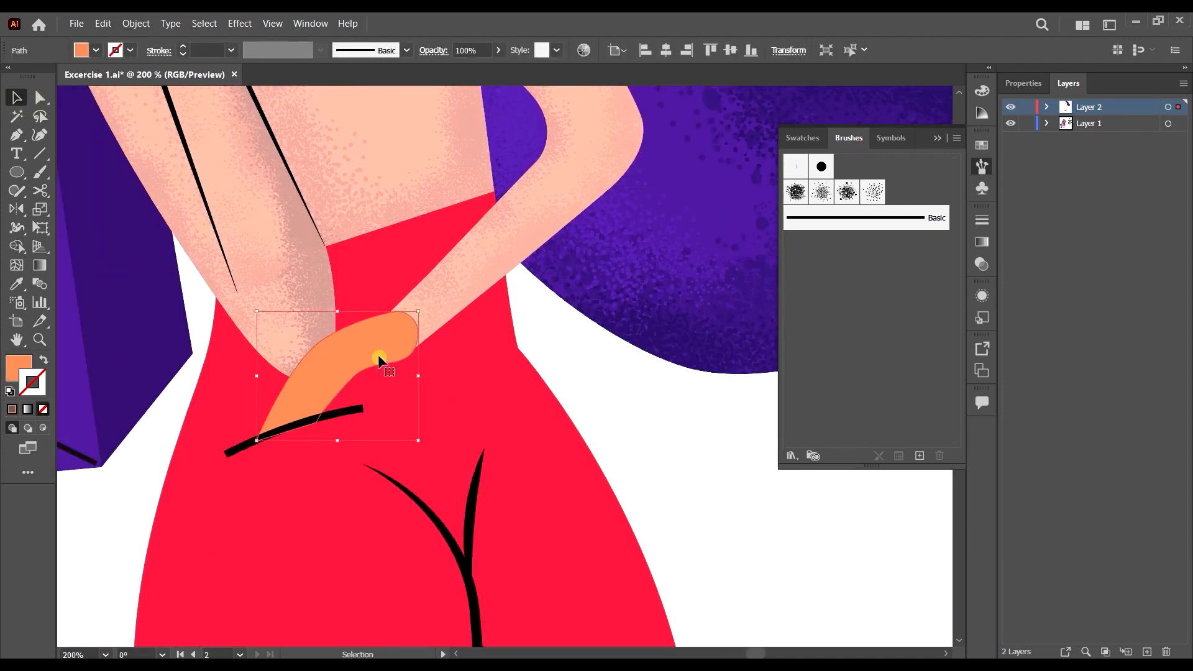
pyautogui.scroll(-2, 459, 255)
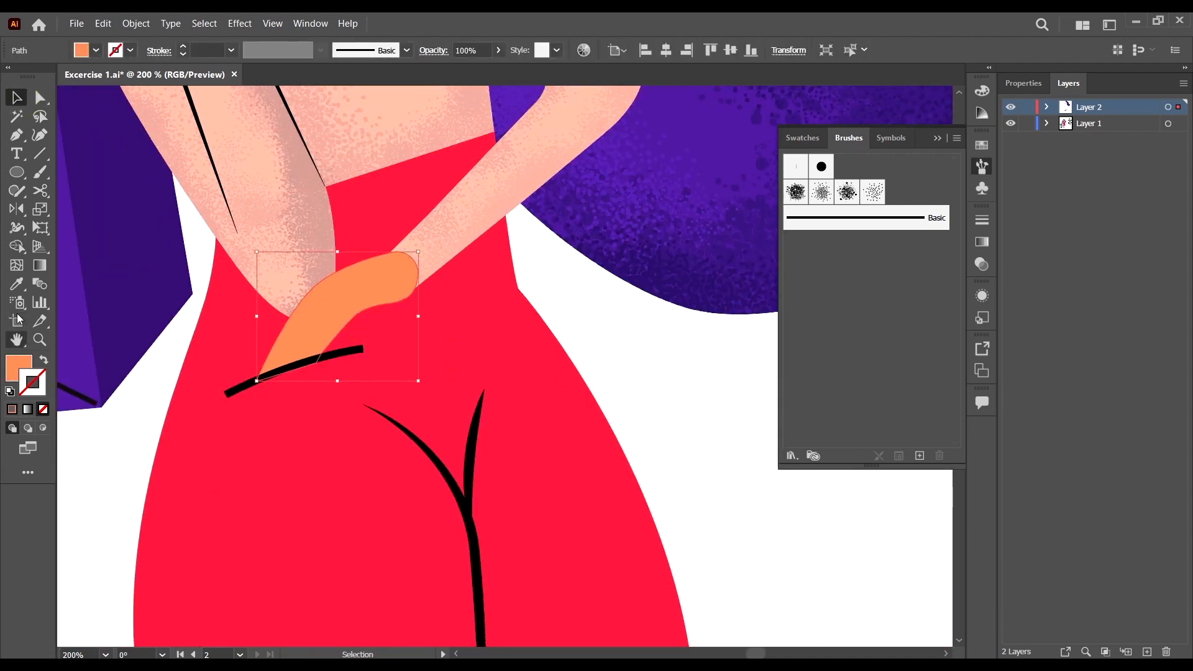
pyautogui.click(44, 428)
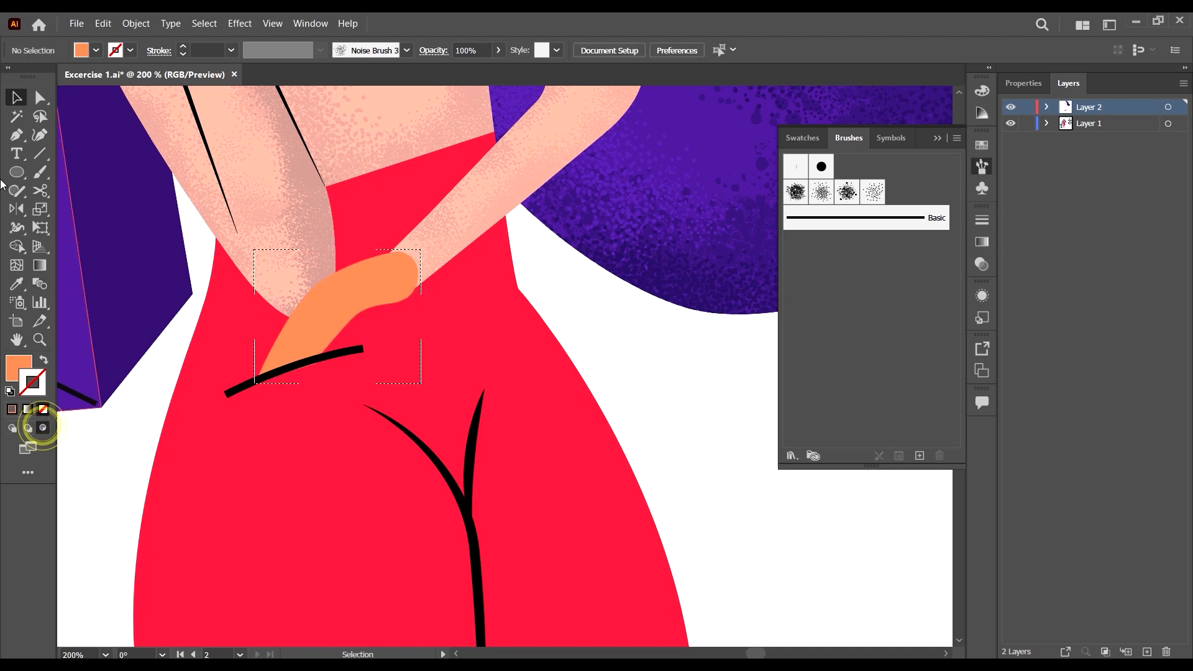
# Set the Paintbrush to no fill with a darker orange stroke, E27A52, and check the scatter options of Noise Brush 3.
pyautogui.click(40, 171)
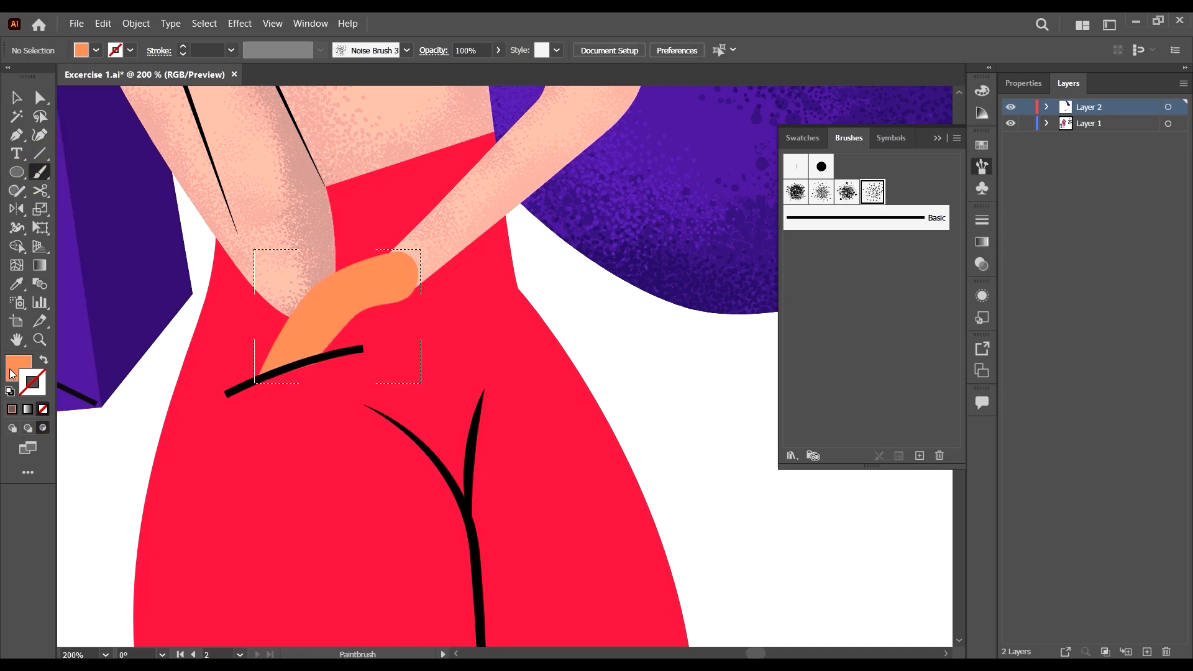
pyautogui.hotkey('shift', 'x')
pyautogui.doubleClick(28, 382)
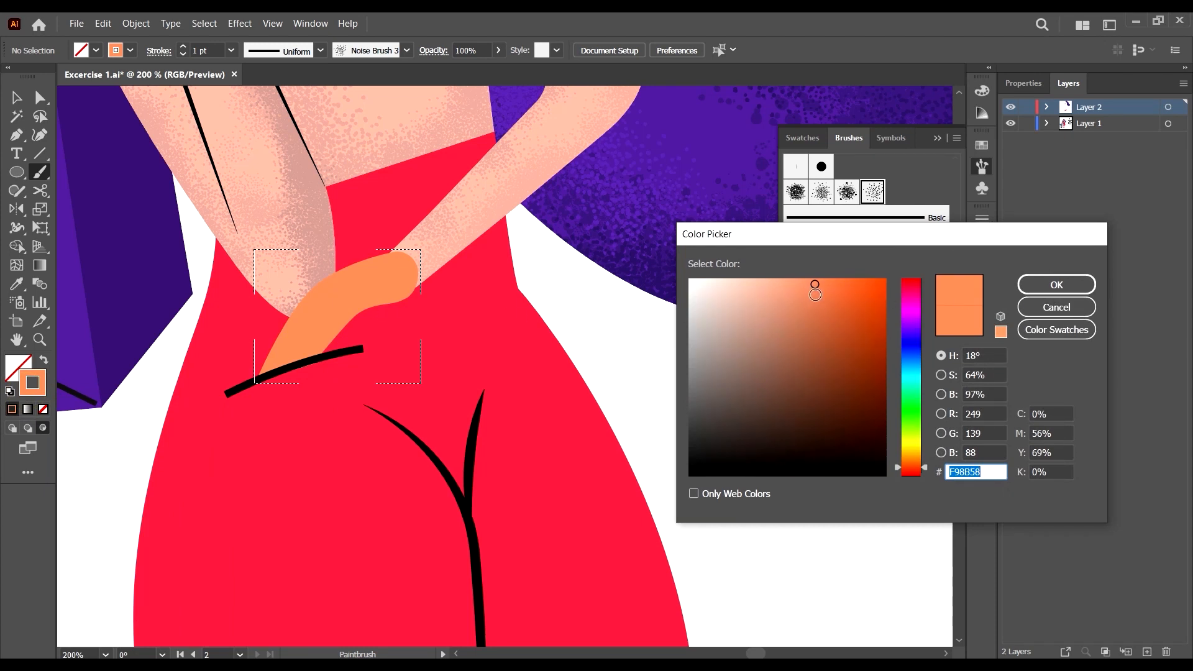
pyautogui.moveTo(815, 295); pyautogui.dragTo(815, 299)
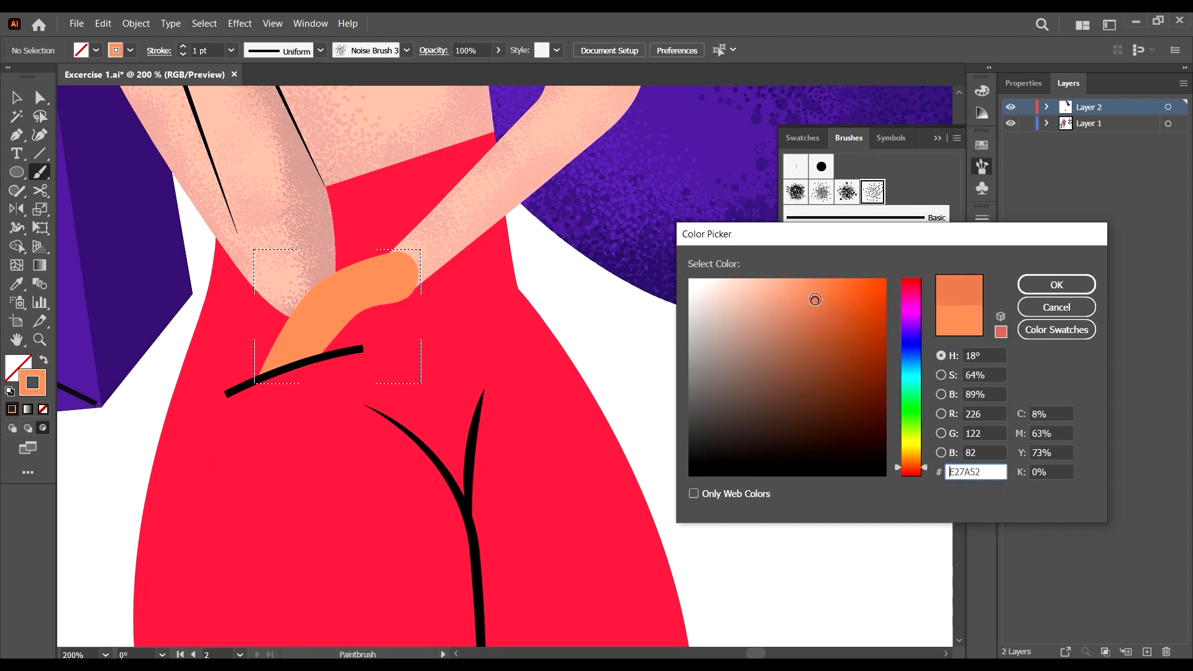
pyautogui.click(1042, 283)
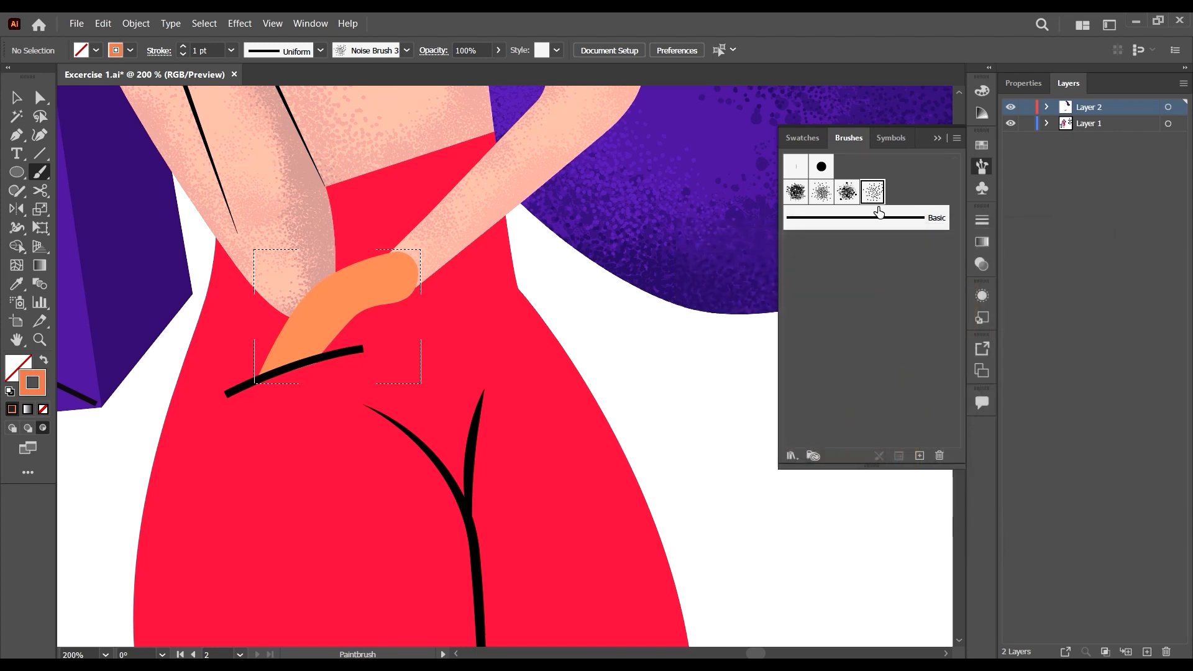
pyautogui.click(231, 53)
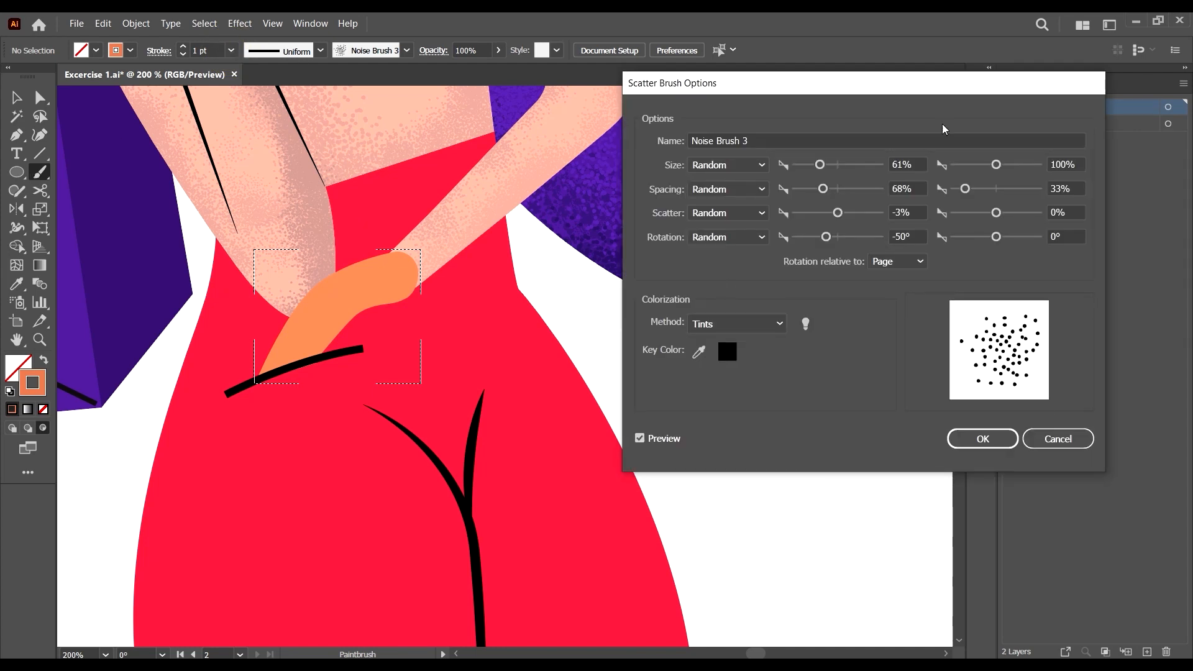
pyautogui.moveTo(1013, 89); pyautogui.dragTo(974, 109)
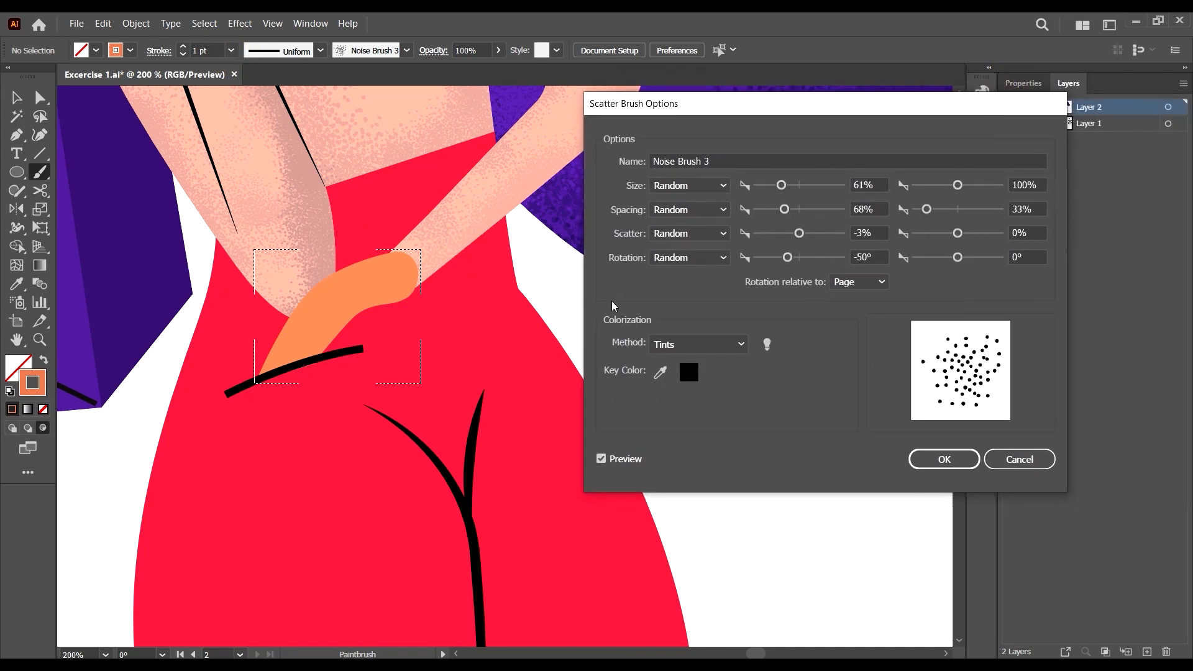
pyautogui.click(943, 463)
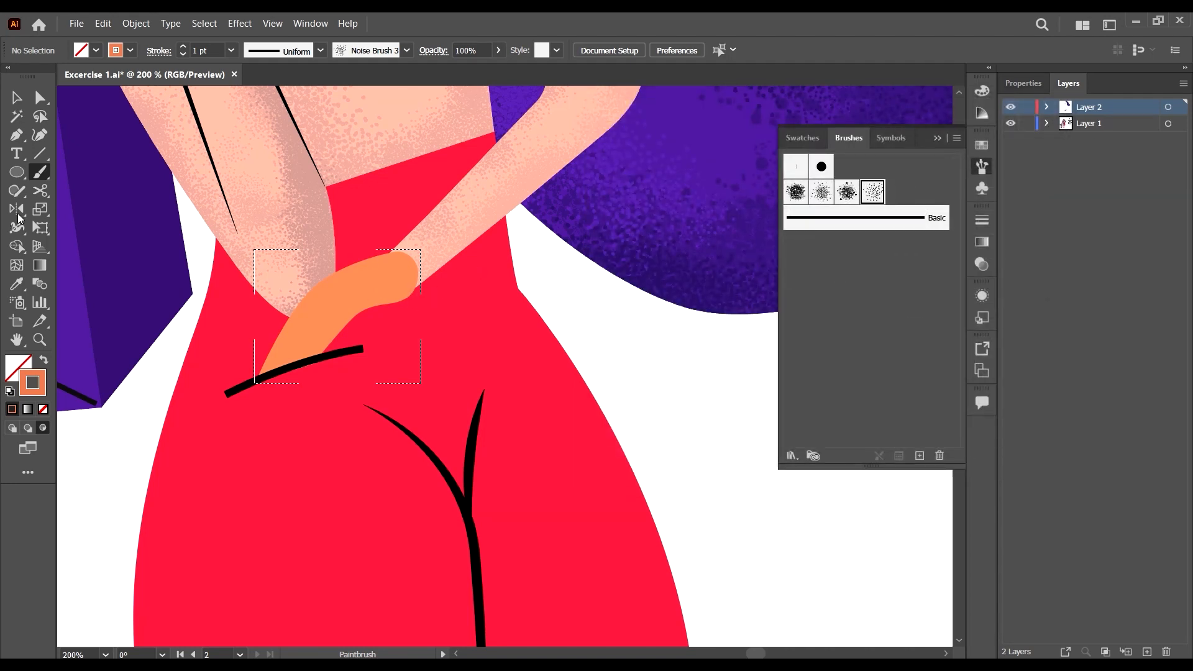
# Shade the lower edge and rounded wrist end of the pocket hand with noise strokes at 0.25 pt.
pyautogui.click(39, 178)
pyautogui.scroll(-1, 375, 298)
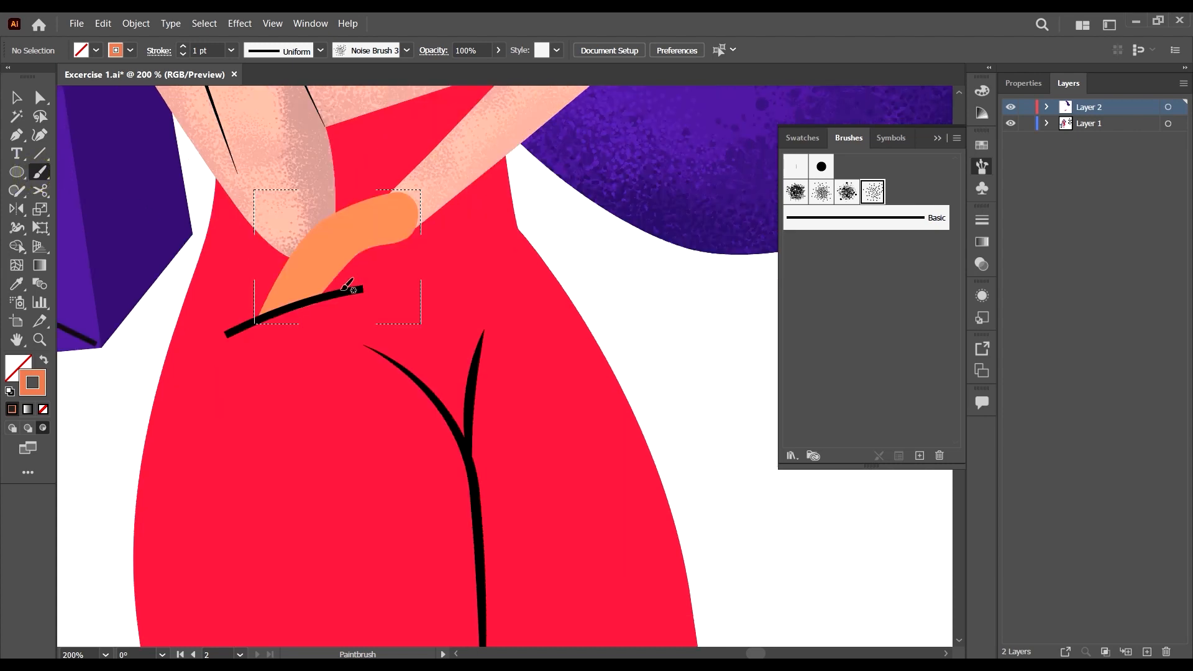
pyautogui.scroll(1, 302, 250)
pyautogui.scroll(1, 293, 264)
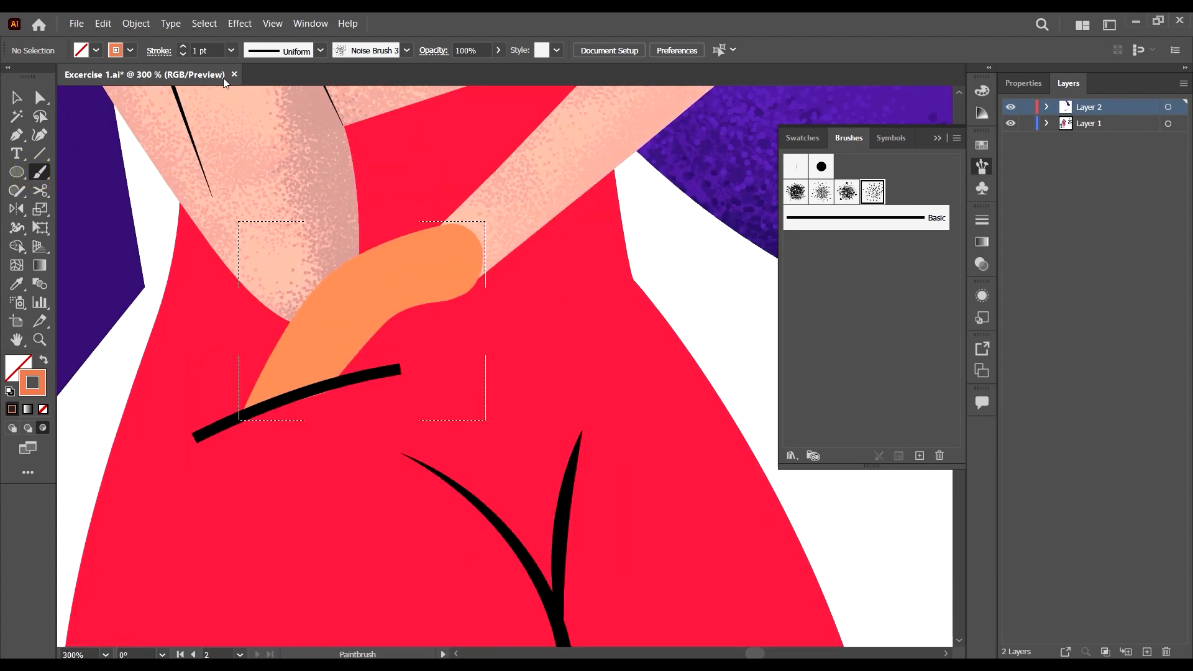
pyautogui.click(230, 50)
pyautogui.click(266, 71)
pyautogui.moveTo(464, 284)
pyautogui.mouseDown()
pyautogui.moveTo(376, 318)
pyautogui.moveTo(404, 305)
pyautogui.mouseUp()
pyautogui.moveTo(416, 304); pyautogui.dragTo(456, 273)
pyautogui.moveTo(405, 304)
pyautogui.mouseDown()
pyautogui.moveTo(328, 385)
pyautogui.moveTo(387, 311)
pyautogui.moveTo(241, 421)
pyautogui.mouseUp()
pyautogui.moveTo(339, 375)
pyautogui.mouseDown()
pyautogui.moveTo(375, 348)
pyautogui.moveTo(386, 313)
pyautogui.moveTo(370, 348)
pyautogui.moveTo(395, 311)
pyautogui.moveTo(478, 277)
pyautogui.mouseUp()
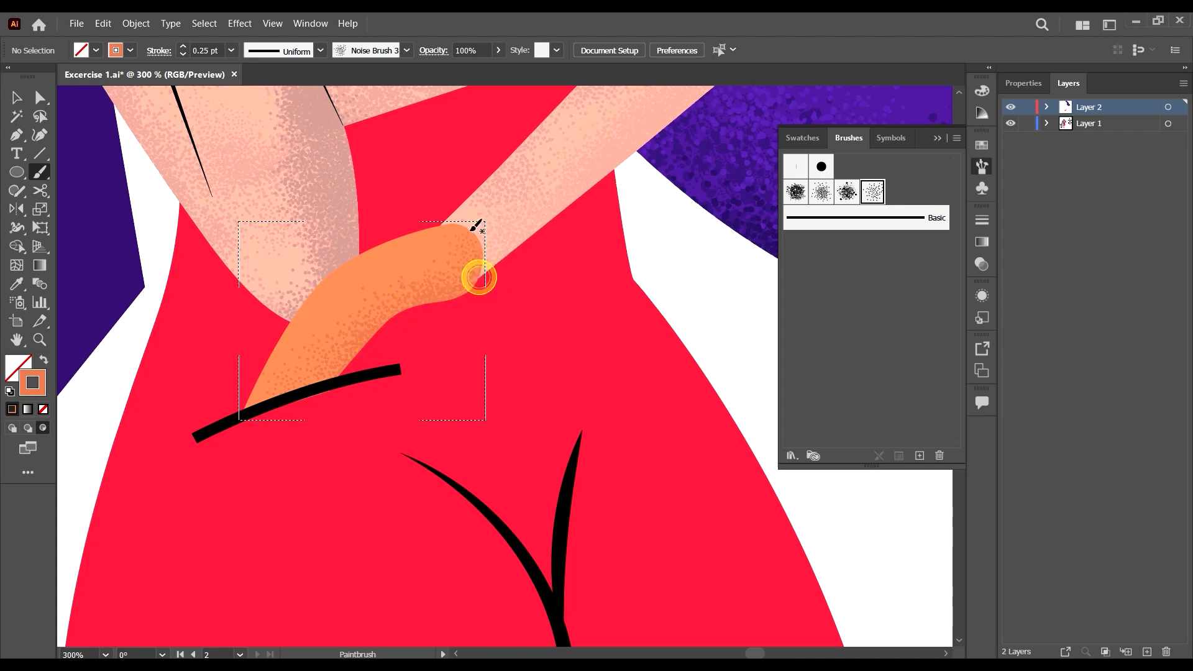
pyautogui.moveTo(470, 232)
pyautogui.mouseDown()
pyautogui.moveTo(487, 297)
pyautogui.moveTo(454, 273)
pyautogui.mouseUp()
pyautogui.moveTo(468, 222)
pyautogui.mouseDown()
pyautogui.moveTo(450, 276)
pyautogui.moveTo(471, 259)
pyautogui.moveTo(418, 312)
pyautogui.moveTo(476, 263)
pyautogui.moveTo(408, 323)
pyautogui.moveTo(405, 299)
pyautogui.moveTo(455, 293)
pyautogui.moveTo(313, 360)
pyautogui.moveTo(294, 394)
pyautogui.mouseUp()
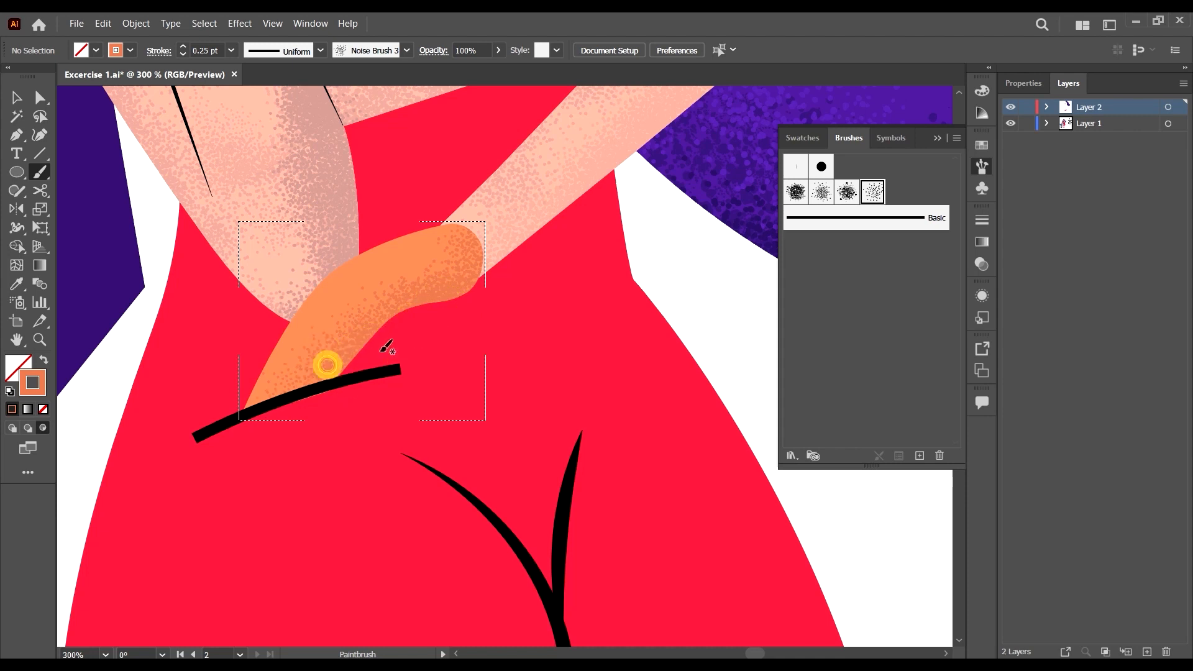
# Deepen the dark orange grain along the hand's lower edge, from the pocket line up to the wrist.
pyautogui.moveTo(376, 351)
pyautogui.mouseDown()
pyautogui.moveTo(330, 366)
pyautogui.moveTo(448, 282)
pyautogui.mouseUp()
pyautogui.moveTo(341, 361)
pyautogui.mouseDown()
pyautogui.moveTo(452, 279)
pyautogui.moveTo(366, 331)
pyautogui.moveTo(435, 312)
pyautogui.mouseUp()
pyautogui.moveTo(365, 332)
pyautogui.mouseDown()
pyautogui.moveTo(438, 311)
pyautogui.moveTo(371, 316)
pyautogui.moveTo(406, 305)
pyautogui.moveTo(382, 313)
pyautogui.moveTo(382, 358)
pyautogui.moveTo(345, 373)
pyautogui.moveTo(371, 352)
pyautogui.mouseUp()
pyautogui.moveTo(380, 325); pyautogui.dragTo(361, 350)
pyautogui.moveTo(373, 338)
pyautogui.mouseDown()
pyautogui.moveTo(336, 387)
pyautogui.moveTo(339, 374)
pyautogui.mouseUp()
pyautogui.moveTo(338, 376)
pyautogui.mouseDown()
pyautogui.moveTo(493, 295)
pyautogui.moveTo(462, 301)
pyautogui.moveTo(488, 231)
pyautogui.moveTo(472, 272)
pyautogui.moveTo(430, 209)
pyautogui.moveTo(447, 307)
pyautogui.mouseUp()
pyautogui.moveTo(453, 248); pyautogui.dragTo(406, 334)
pyautogui.moveTo(443, 269); pyautogui.dragTo(397, 336)
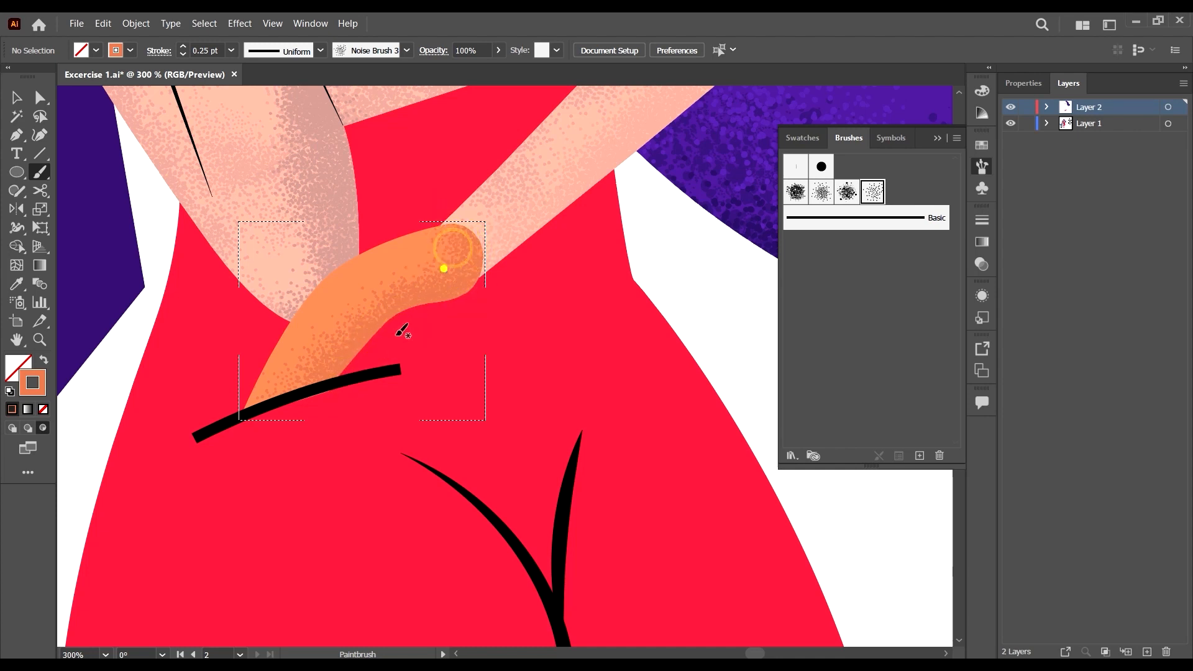
pyautogui.moveTo(445, 267); pyautogui.dragTo(434, 348)
pyautogui.scroll(-2, 435, 348)
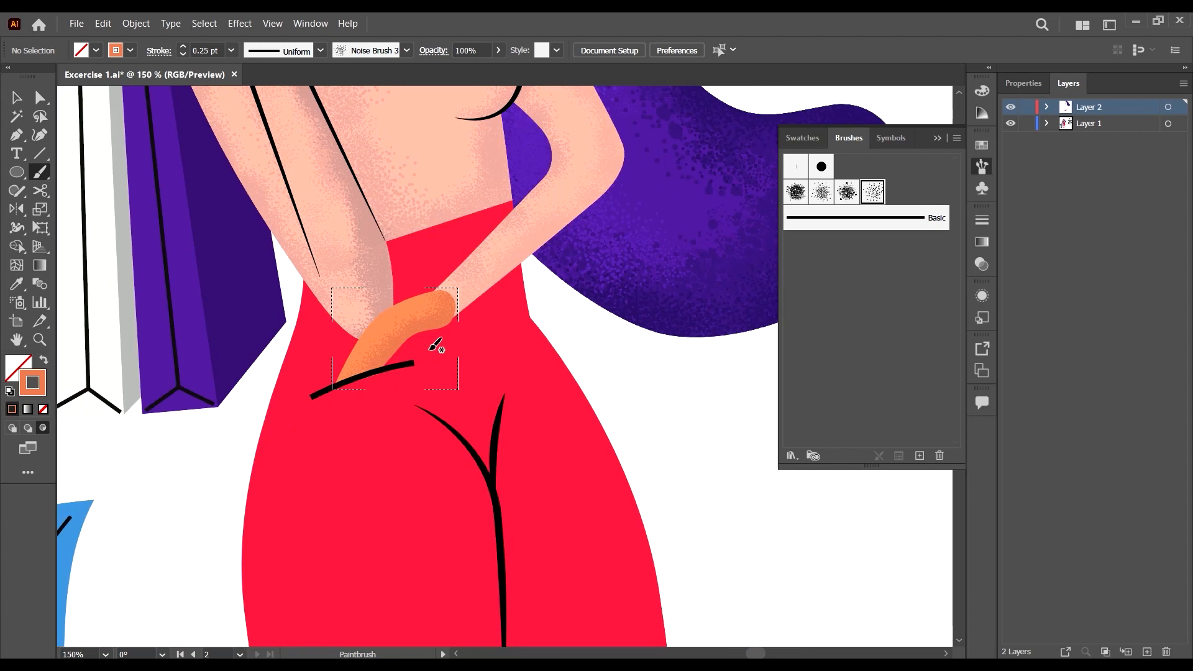
pyautogui.scroll(2, 435, 346)
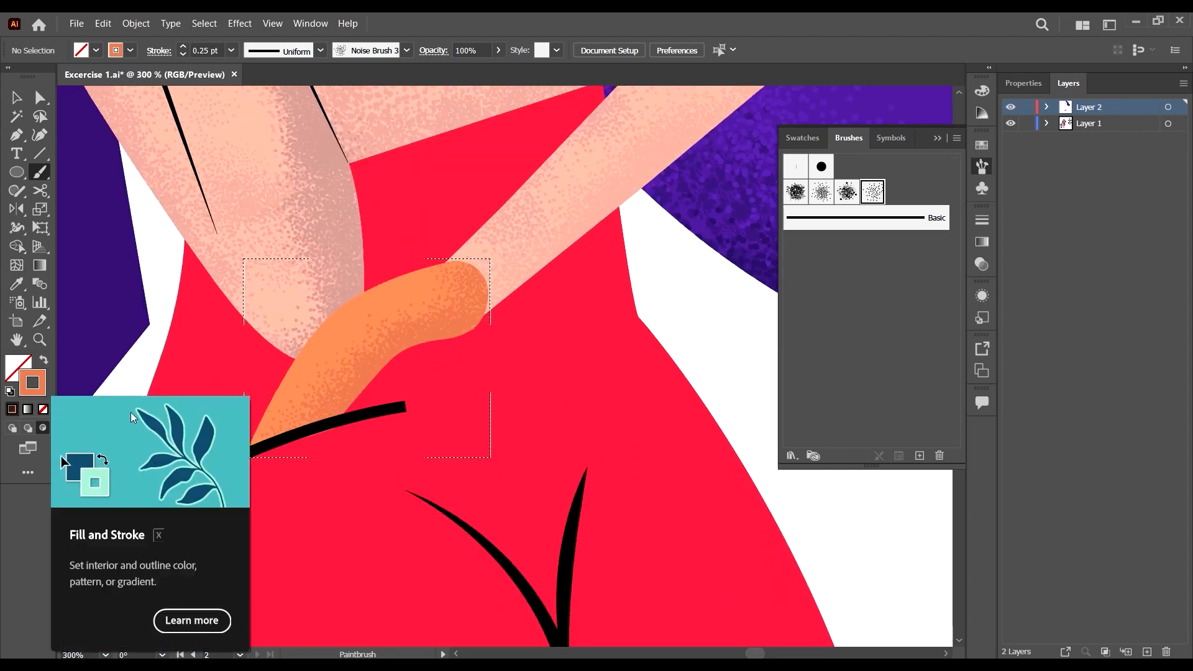
# Sample the hand's base orange, move it to the stroke and adjust it to the slightly paler F49067.
pyautogui.doubleClick(39, 386)
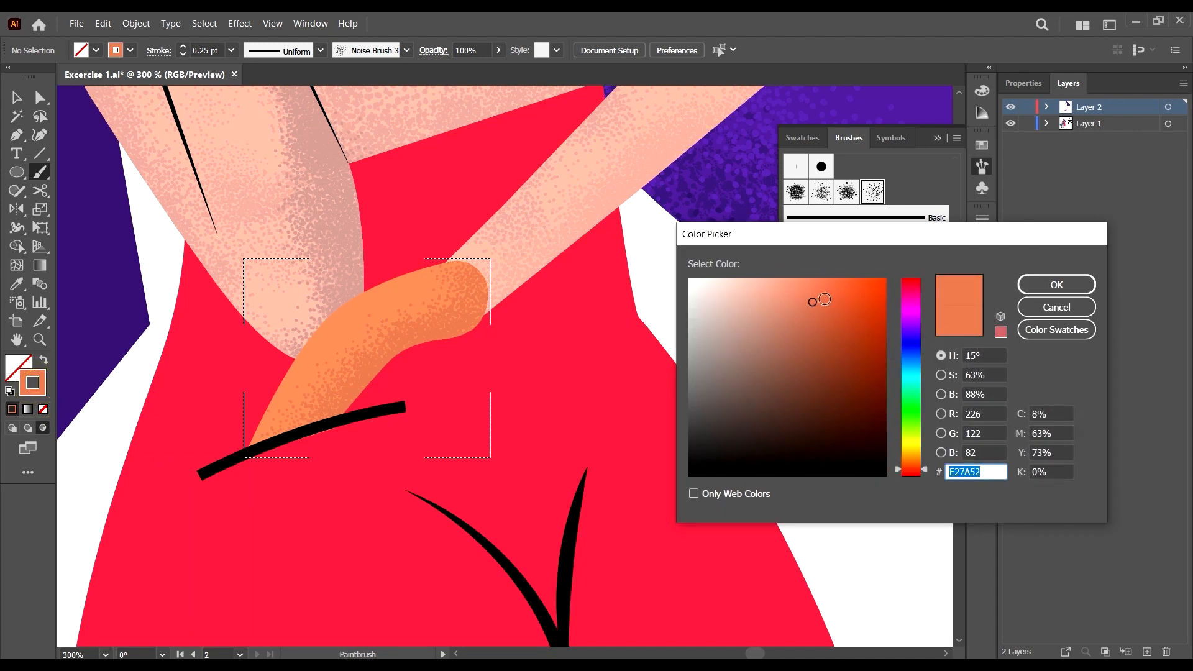
pyautogui.click(1071, 310)
pyautogui.press('i')
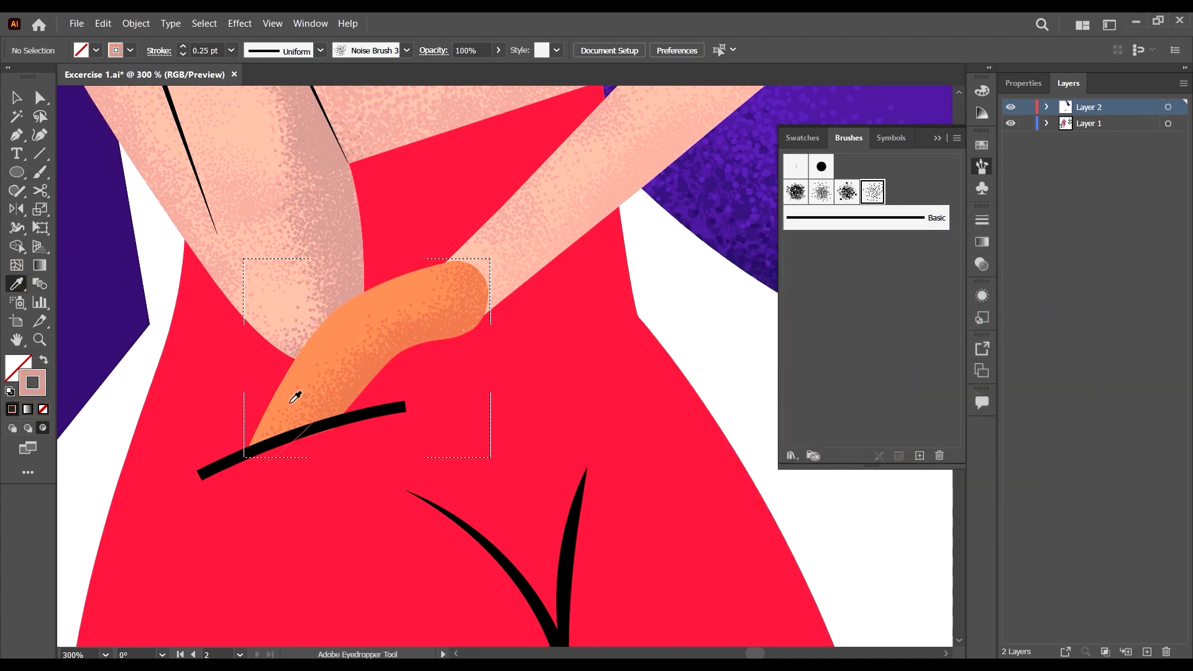
pyautogui.click(408, 272)
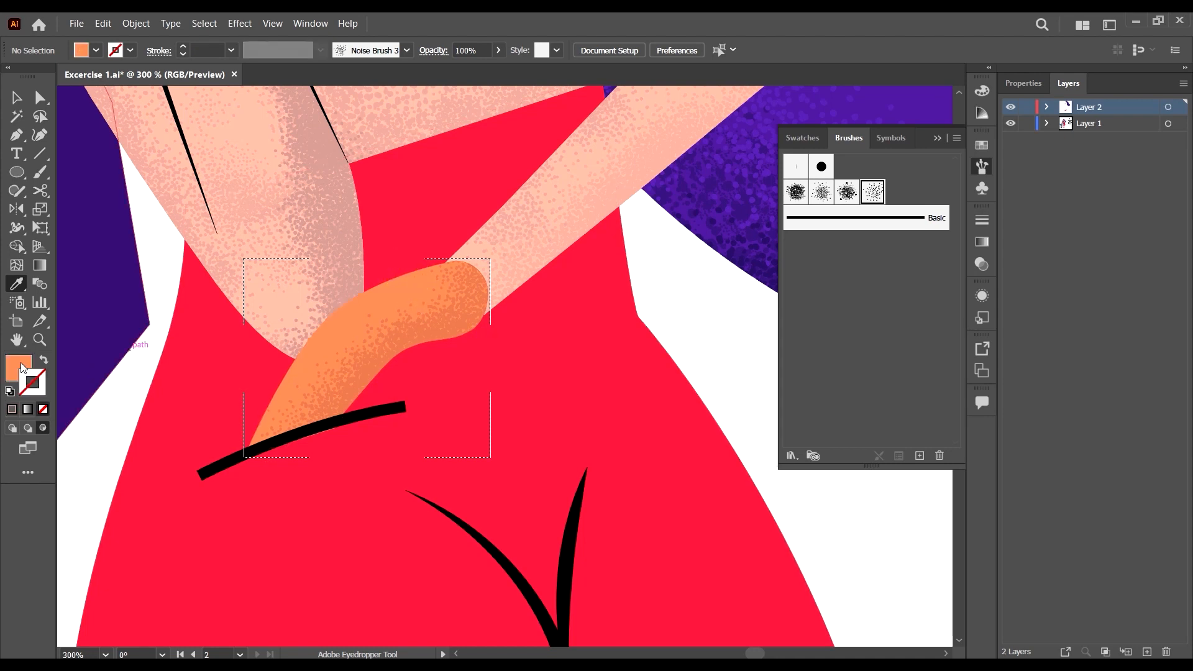
pyautogui.hotkey('shift', 'x')
pyautogui.doubleClick(32, 382)
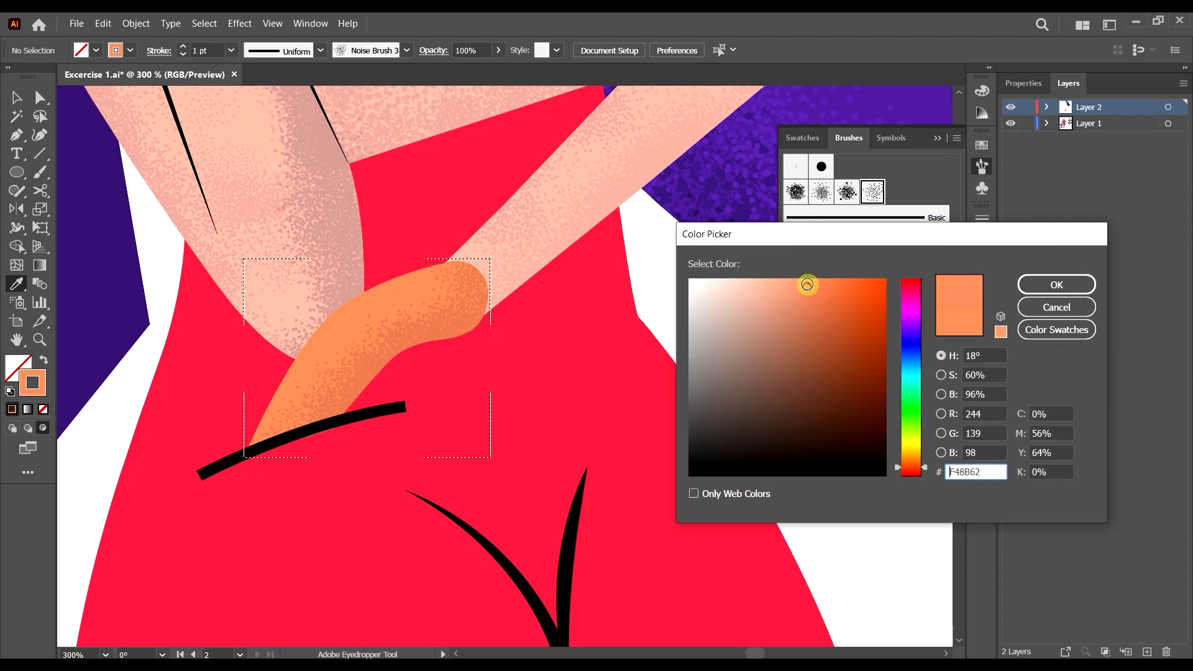
pyautogui.click(1058, 284)
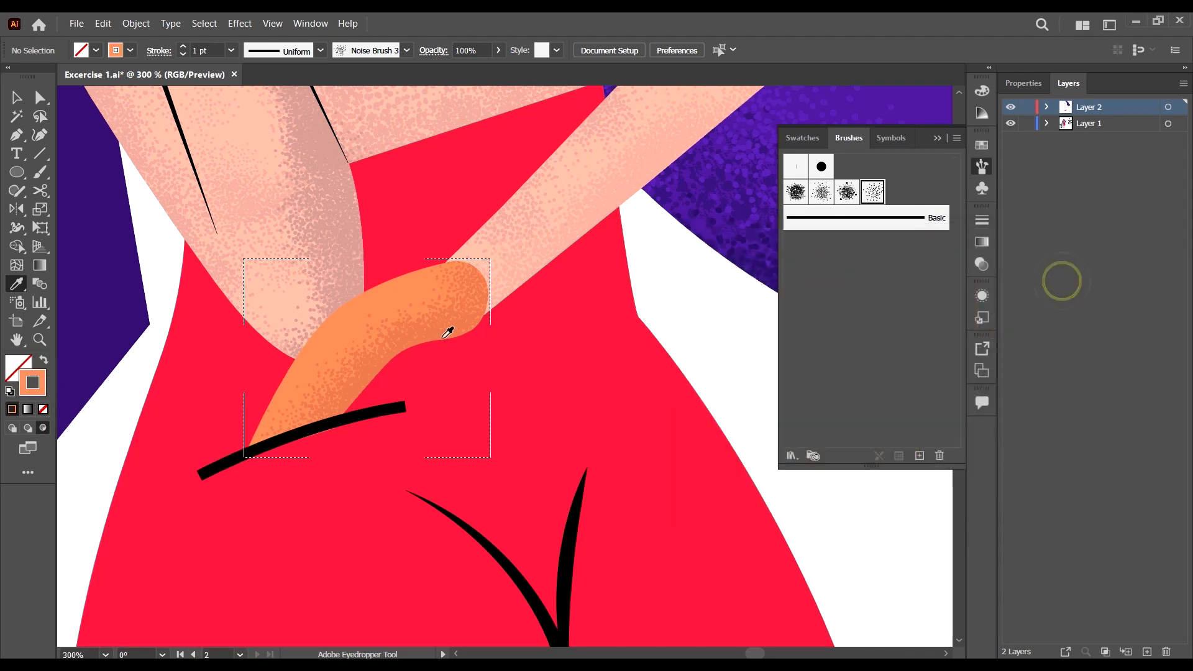
# Dab pale orange Noise Brush 3 grain at 0.25 pt along the hand's upper edge from wrist to pocket.
pyautogui.press('b')
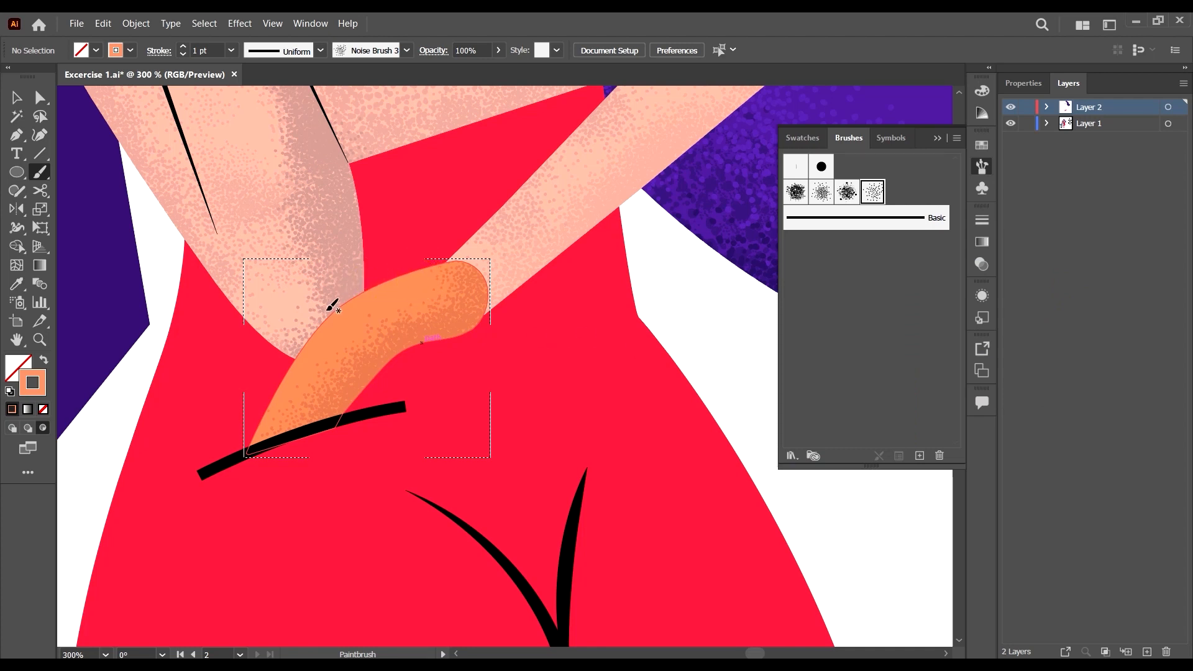
pyautogui.scroll(2, 367, 314)
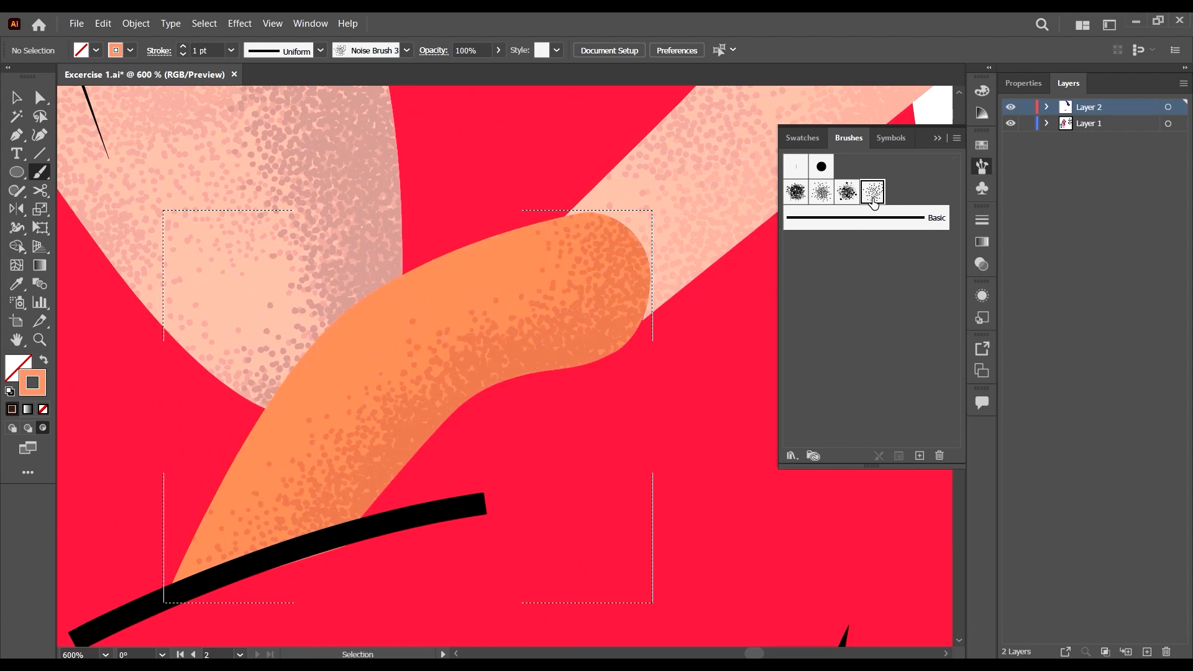
pyautogui.click(230, 50)
pyautogui.click(249, 75)
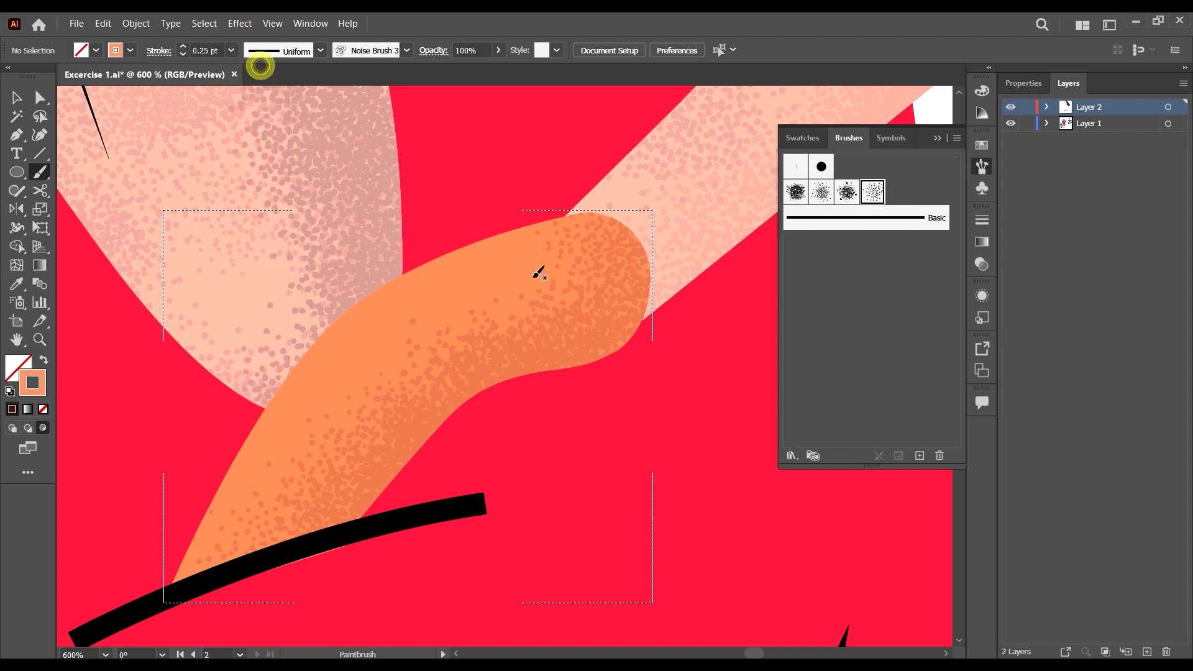
pyautogui.click(526, 227)
pyautogui.click(543, 224)
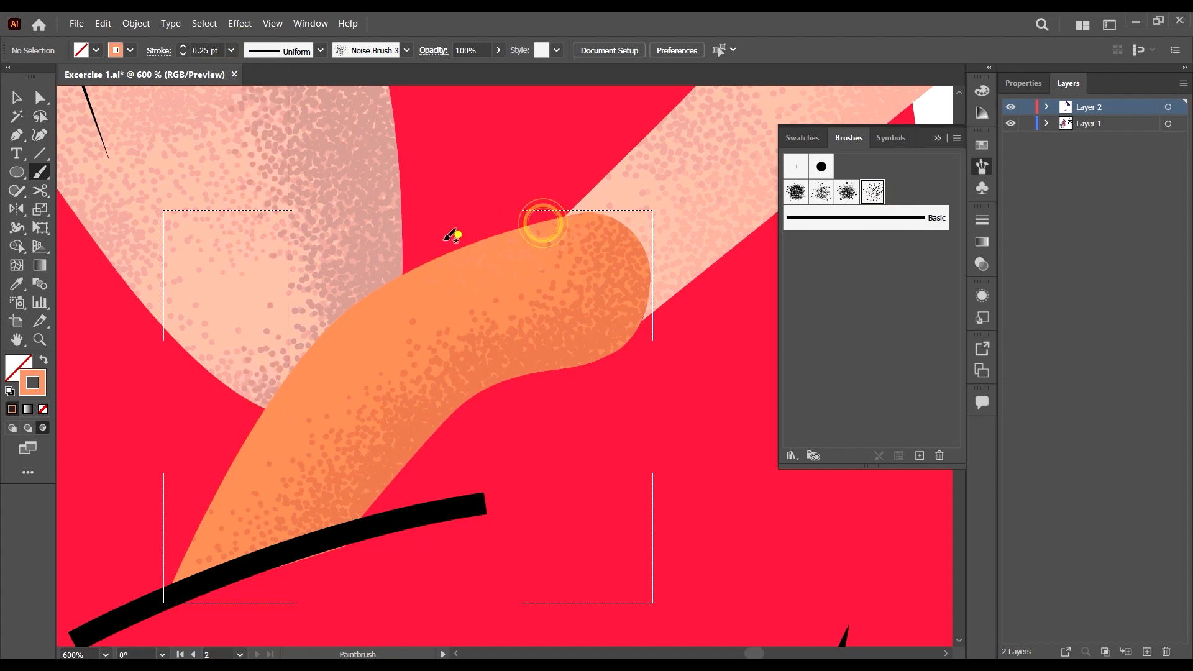
pyautogui.click(458, 232)
pyautogui.click(427, 247)
pyautogui.click(401, 284)
pyautogui.click(348, 301)
pyautogui.click(300, 341)
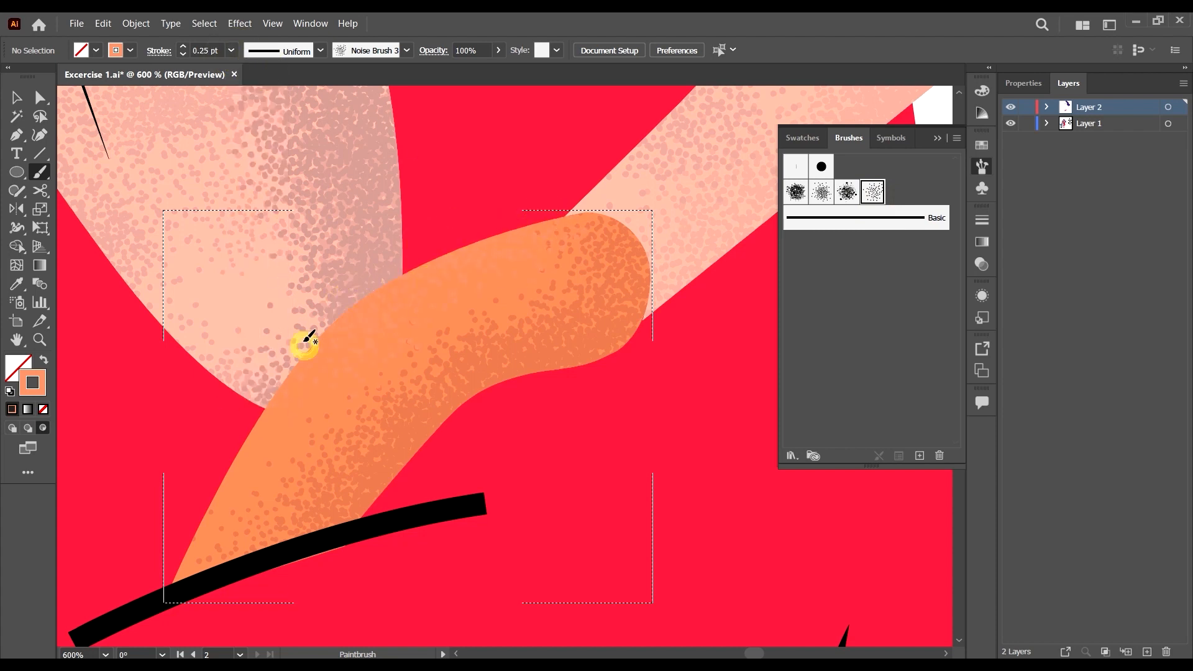
pyautogui.click(285, 368)
pyautogui.click(273, 390)
pyautogui.click(247, 420)
pyautogui.click(226, 460)
pyautogui.click(198, 529)
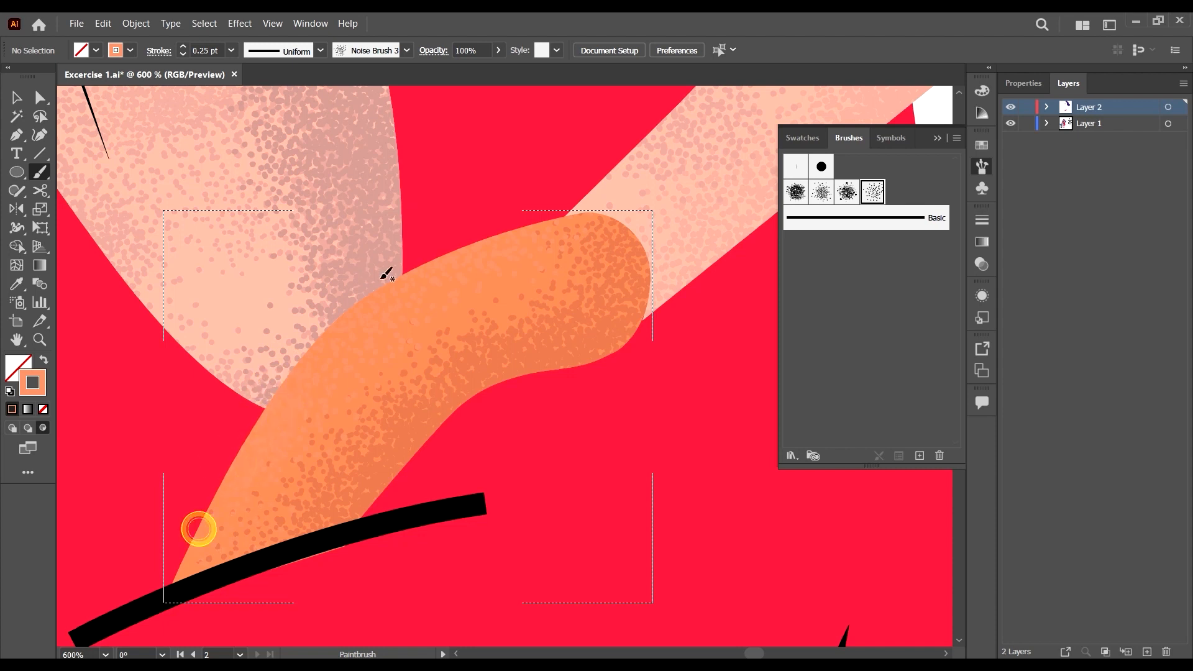
# Add a second pass of pale orange dabs to the upper wrist and middle of the hand's upper edge.
pyautogui.click(563, 220)
pyautogui.click(619, 211)
pyautogui.click(563, 194)
pyautogui.click(445, 254)
pyautogui.click(496, 240)
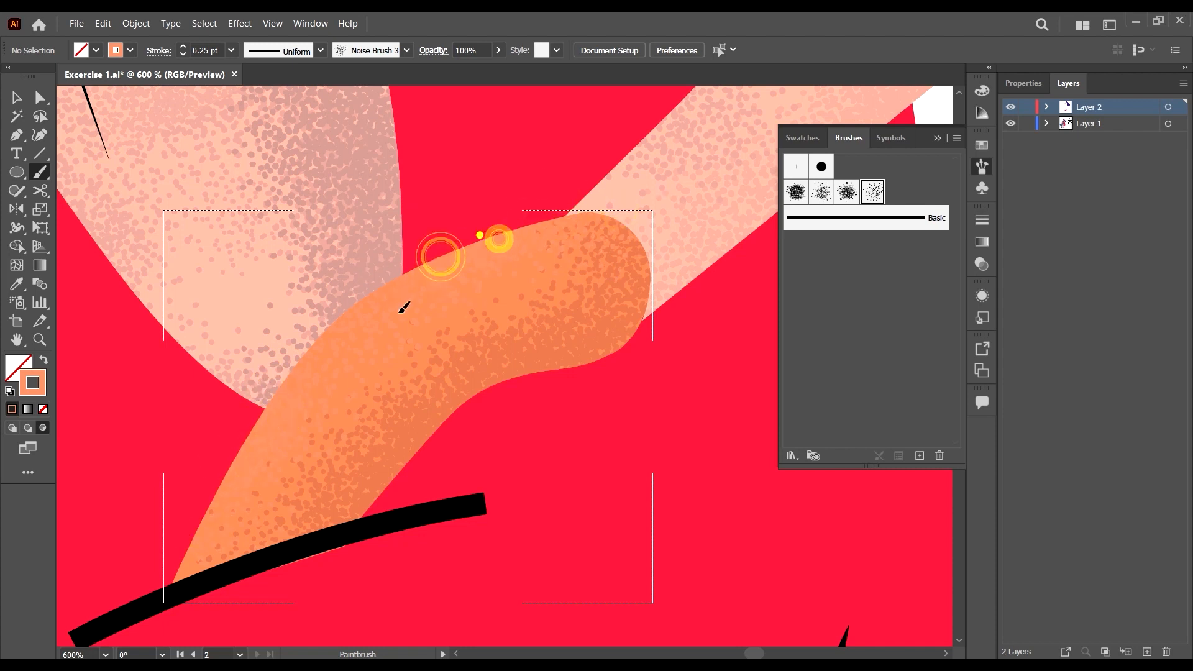
pyautogui.click(390, 267)
pyautogui.click(306, 328)
# Set the brush stroke to a lighter, less saturated peach and its weight to 0.15 pt.
pyautogui.doubleClick(36, 386)
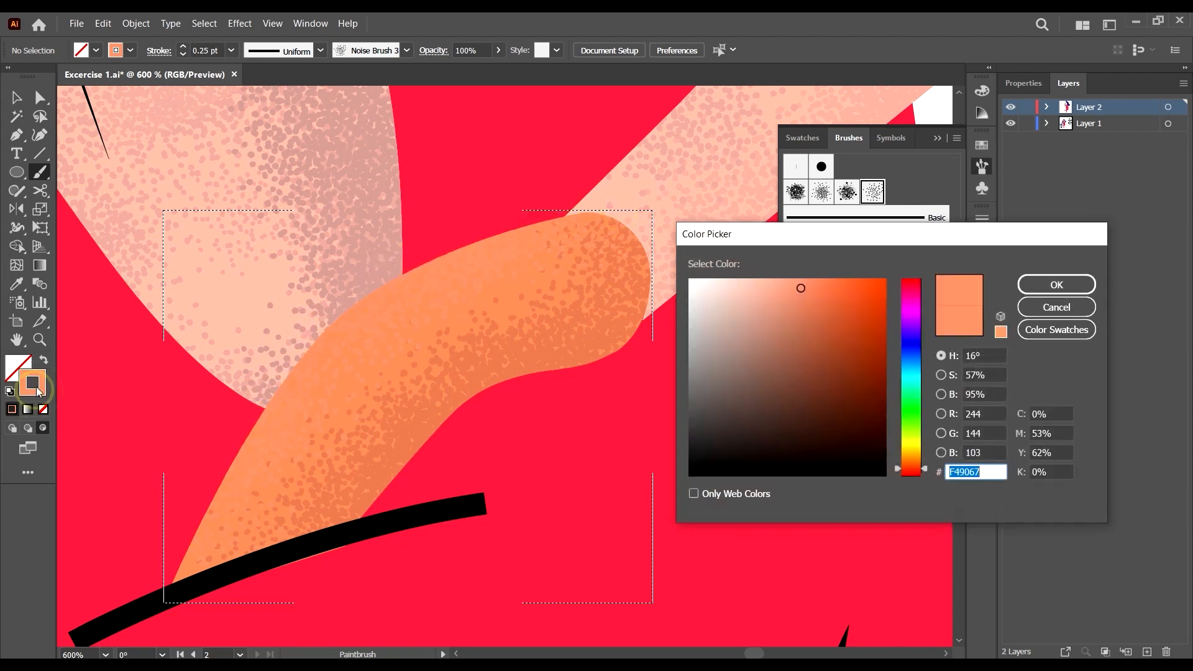
pyautogui.moveTo(786, 288); pyautogui.dragTo(773, 290)
pyautogui.click(1081, 284)
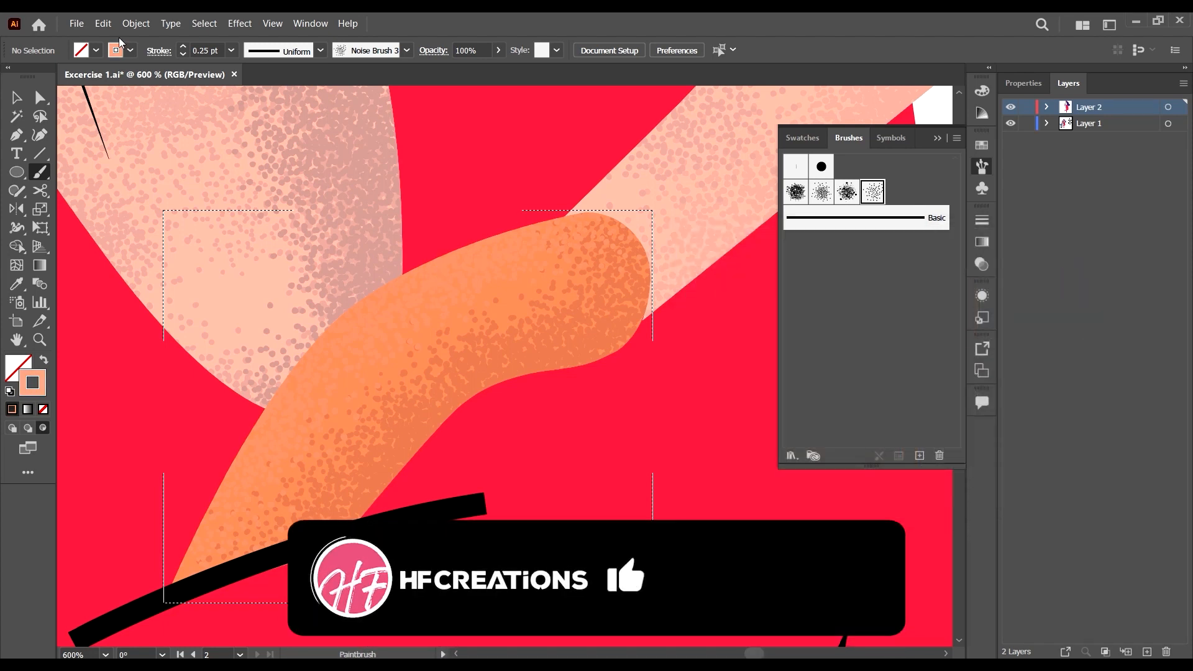
pyautogui.click(230, 50)
pyautogui.click(212, 51)
pyautogui.click(208, 50)
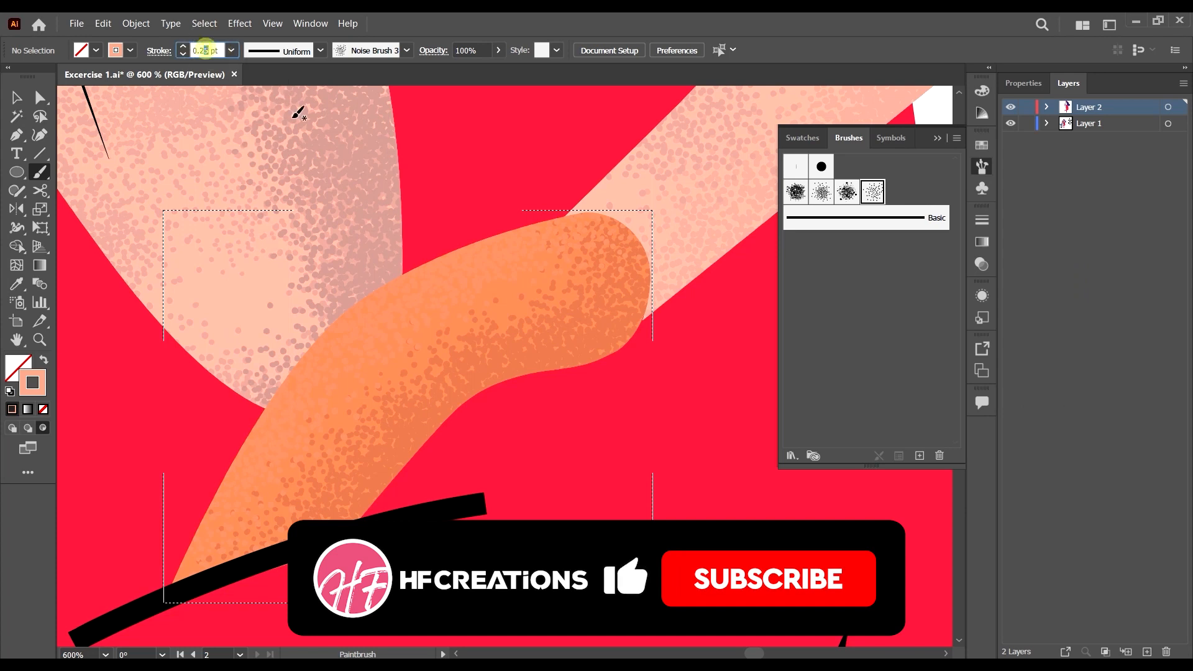
pyautogui.press('BackSpace')
pyautogui.press('BackSpace')
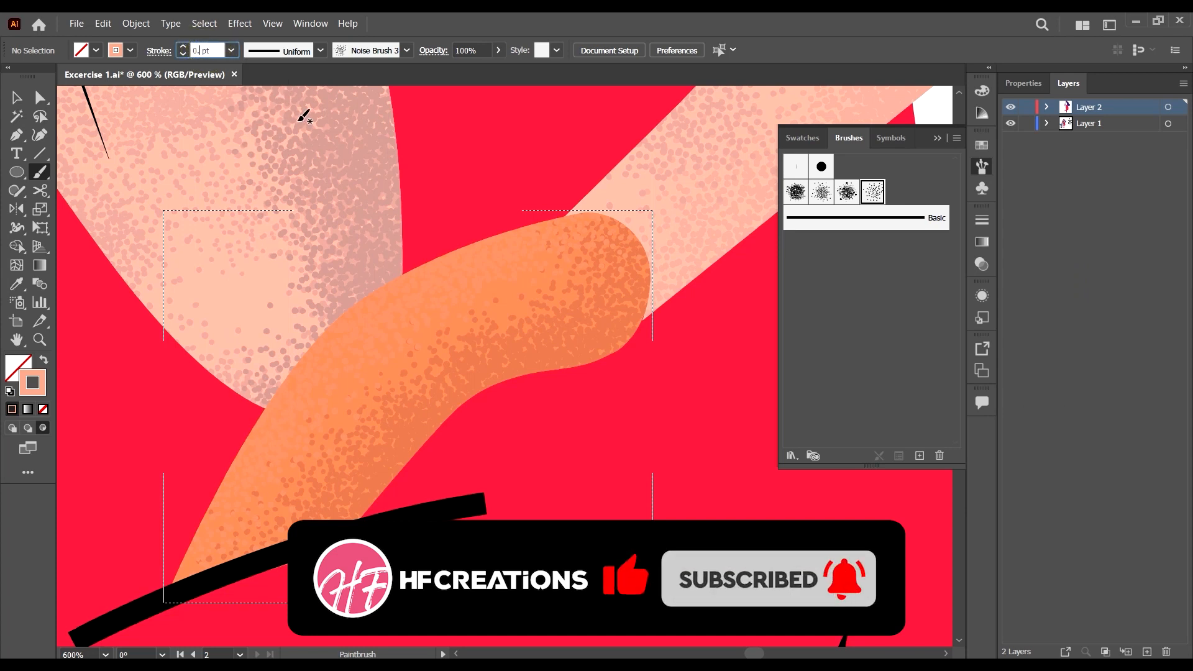
pyautogui.write('15')
pyautogui.press('Return')
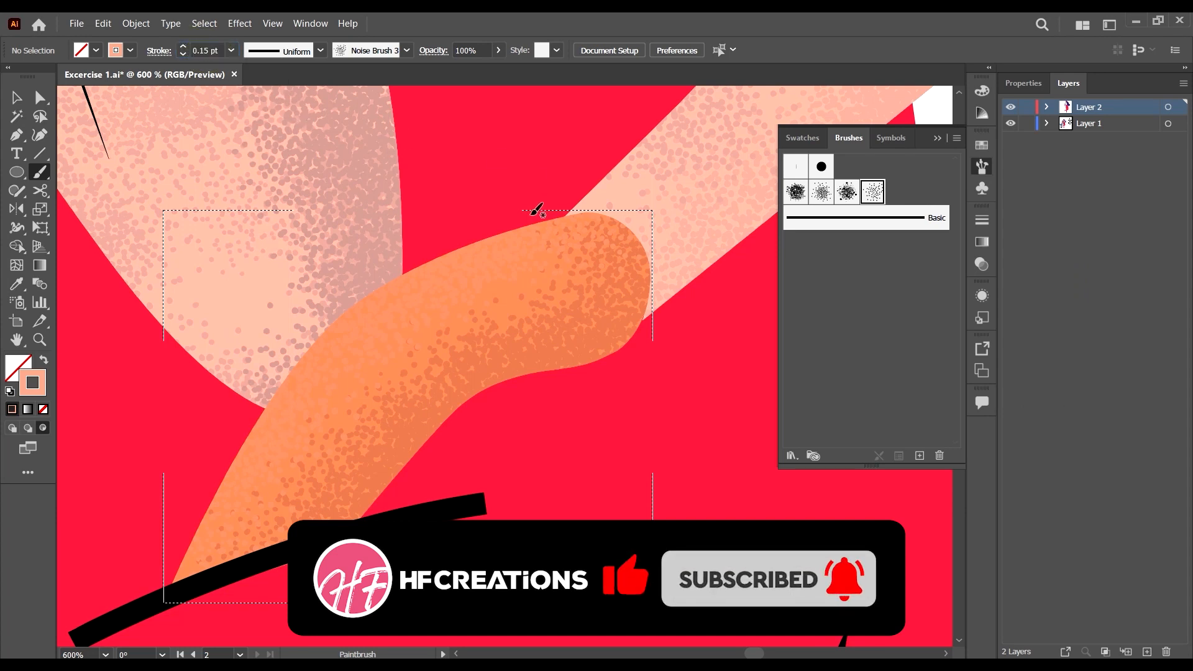
# Brush fine peach highlight grain along the hand's upper edge, from the wrist down to the pocket line.
pyautogui.moveTo(549, 227); pyautogui.dragTo(497, 237)
pyautogui.moveTo(533, 230)
pyautogui.mouseDown()
pyautogui.moveTo(482, 231)
pyautogui.moveTo(435, 263)
pyautogui.mouseUp()
pyautogui.moveTo(562, 222)
pyautogui.mouseDown()
pyautogui.moveTo(389, 261)
pyautogui.moveTo(516, 240)
pyautogui.moveTo(286, 315)
pyautogui.mouseUp()
pyautogui.moveTo(419, 268); pyautogui.dragTo(289, 361)
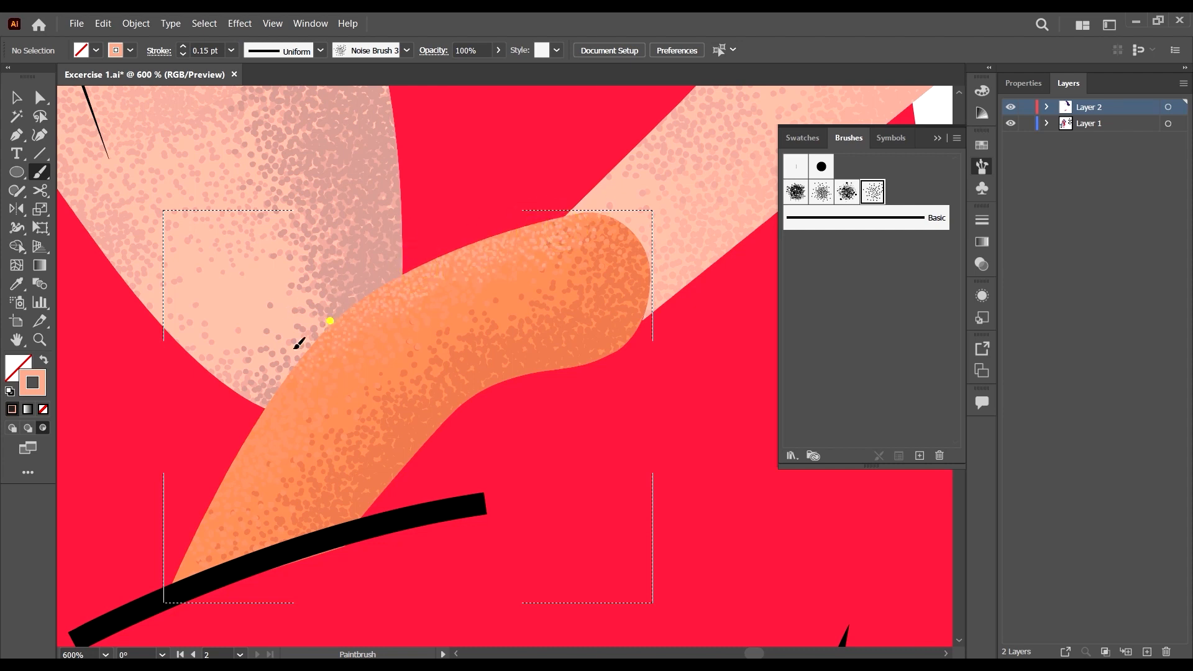
pyautogui.moveTo(330, 322); pyautogui.dragTo(166, 570)
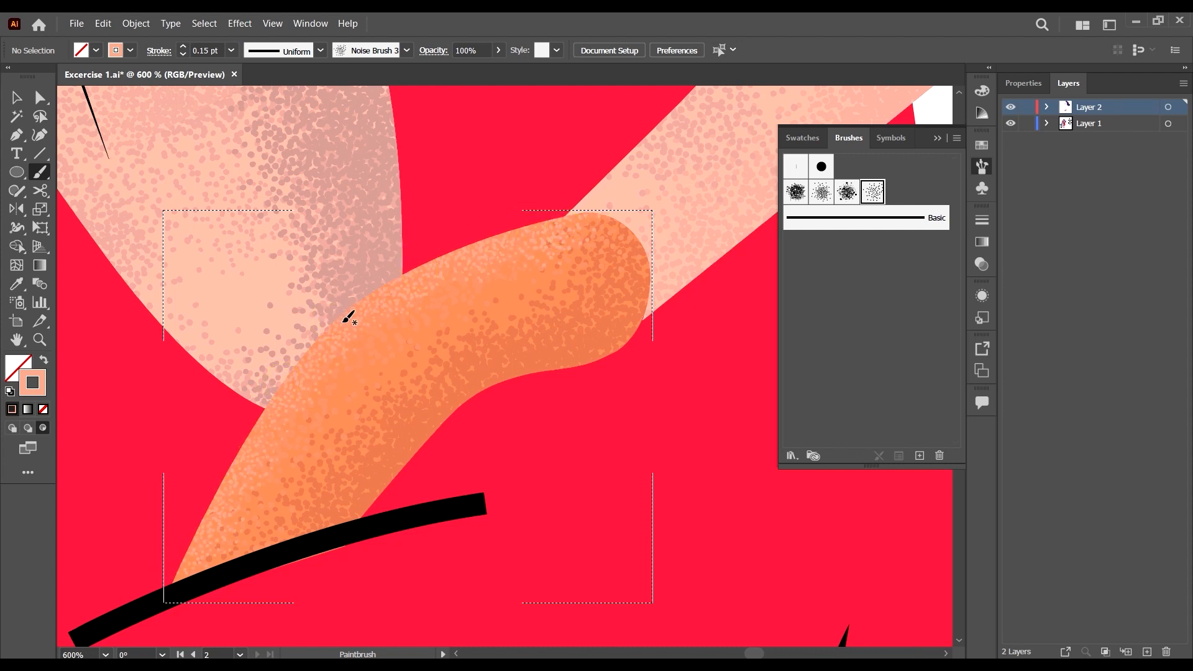
pyautogui.moveTo(340, 320); pyautogui.dragTo(203, 552)
pyautogui.moveTo(349, 318)
pyautogui.mouseDown()
pyautogui.moveTo(289, 422)
pyautogui.moveTo(165, 573)
pyautogui.mouseUp()
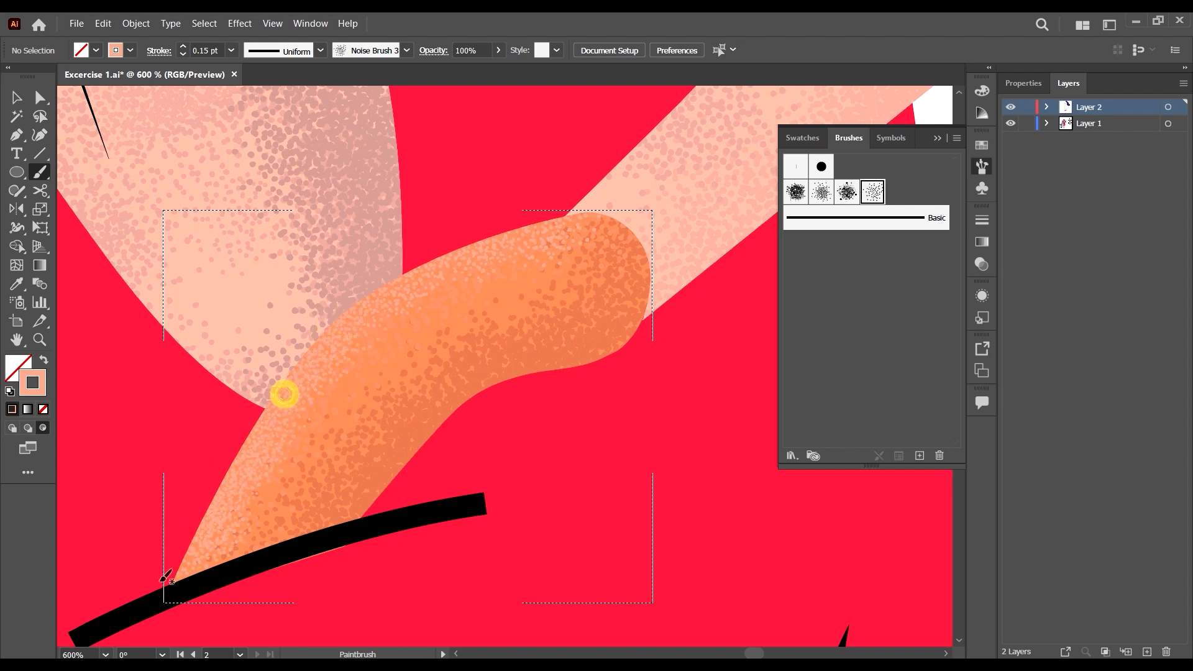
pyautogui.moveTo(606, 207); pyautogui.dragTo(484, 236)
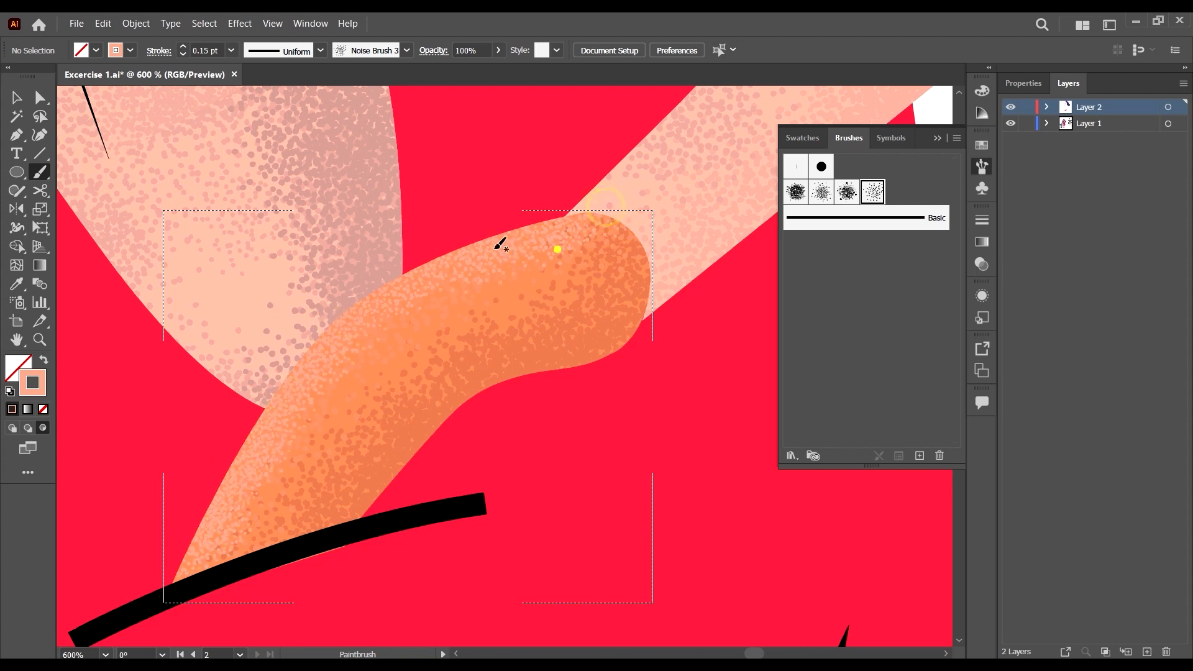
# Add more fine peach grain along the hand's outer edge, from its middle down to the pocket line.
pyautogui.moveTo(409, 287); pyautogui.dragTo(225, 486)
pyautogui.moveTo(272, 422); pyautogui.dragTo(212, 611)
pyautogui.scroll(-5, 495, 353)
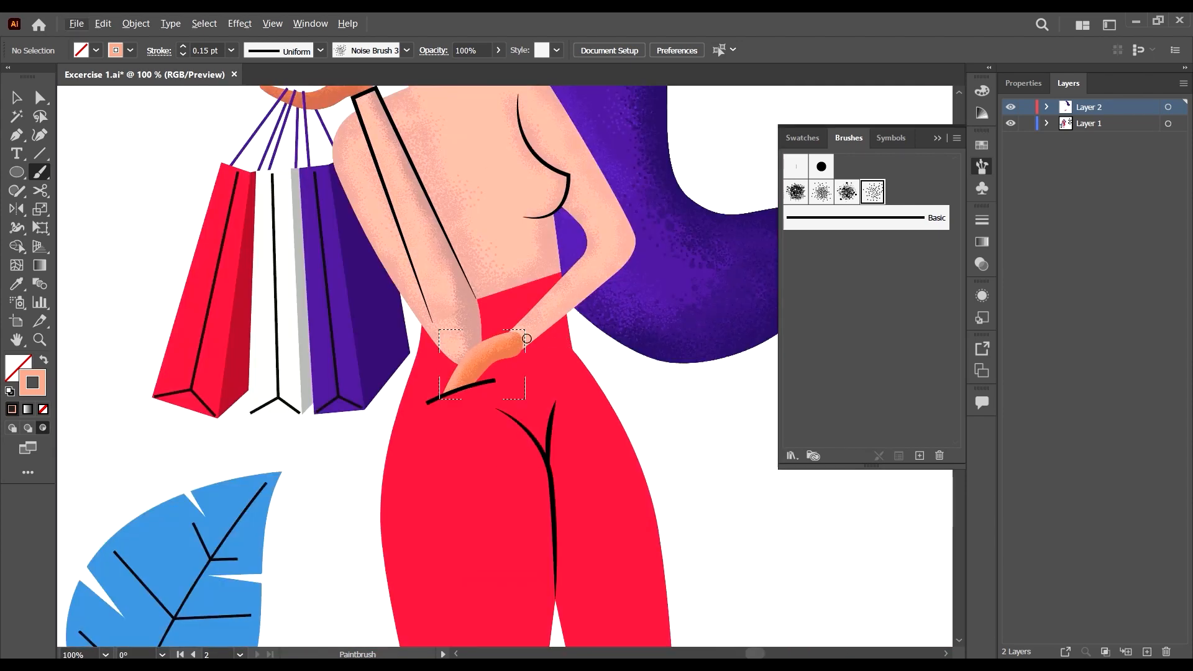
pyautogui.scroll(4, 527, 338)
pyautogui.scroll(2, 535, 339)
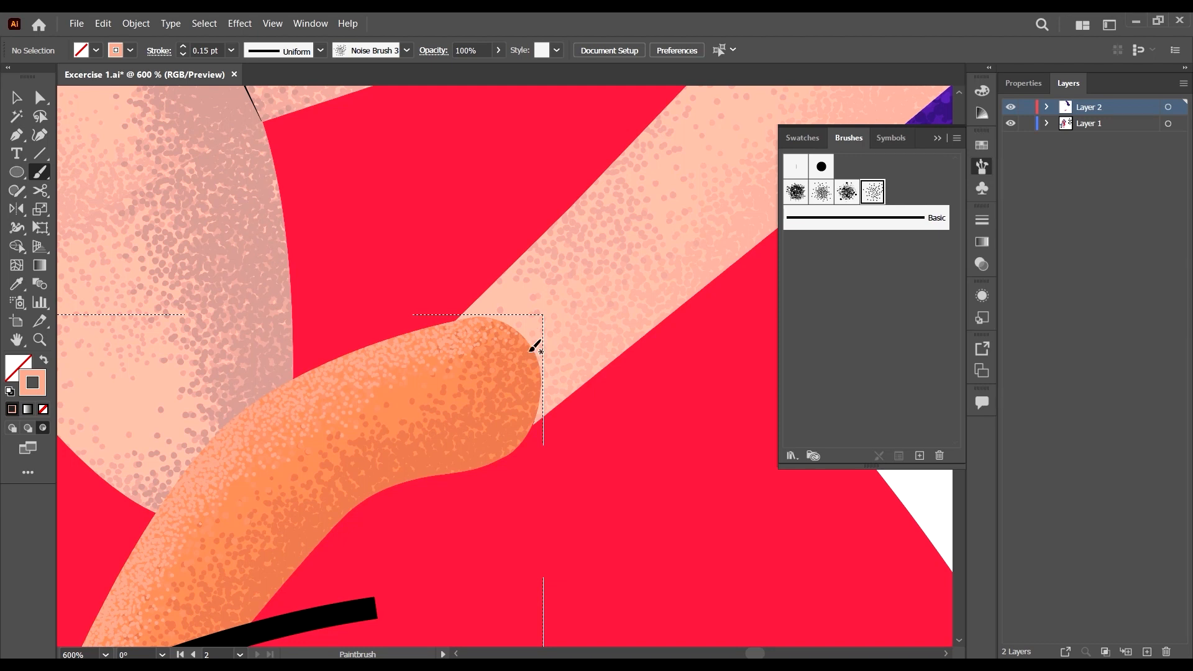
pyautogui.scroll(-1, 442, 376)
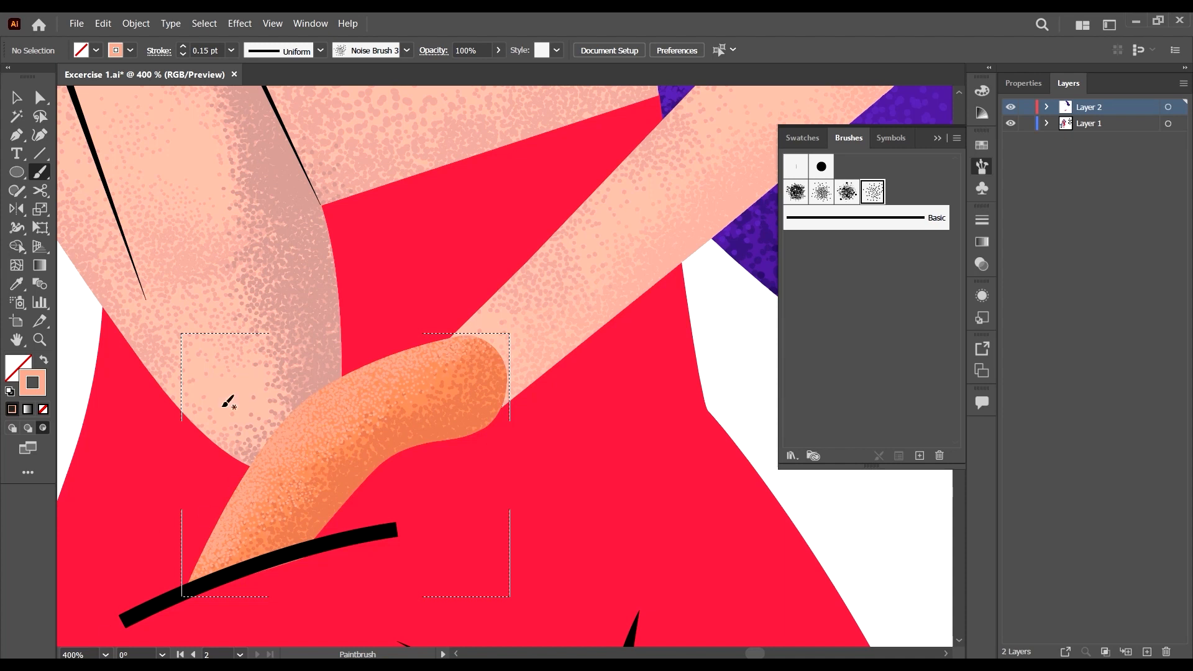
pyautogui.scroll(-1, 411, 409)
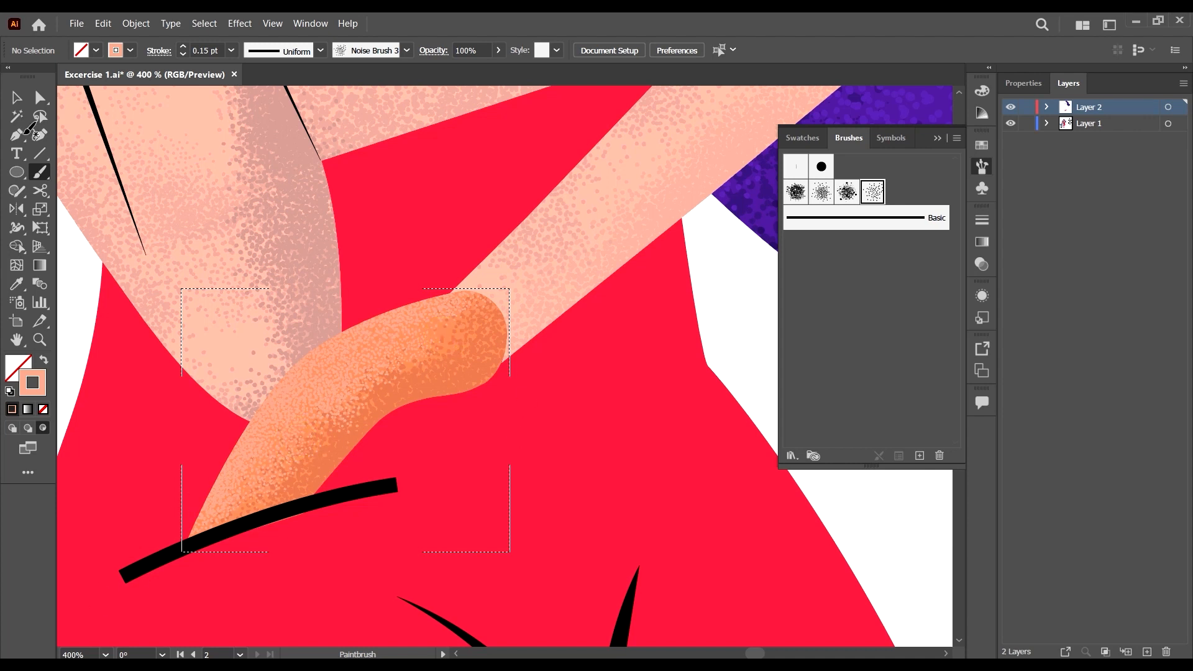
# Sample the darker orange from the hand's shading for the brush stroke and set its weight to 0.15 pt.
pyautogui.press('i')
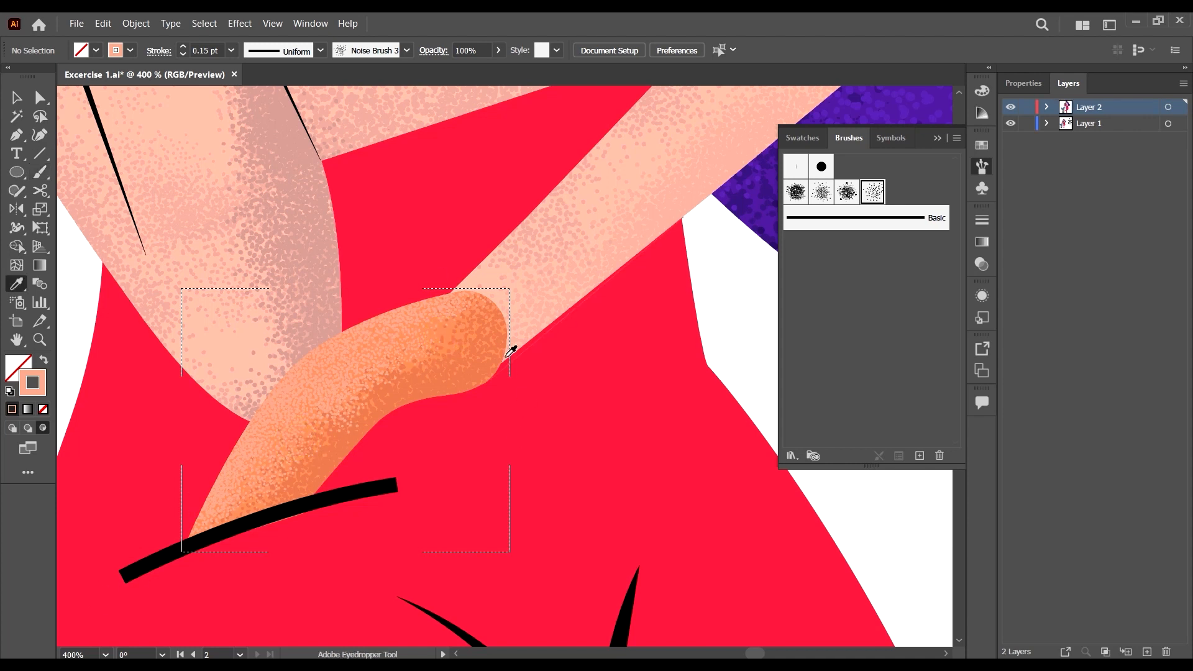
pyautogui.click(457, 374)
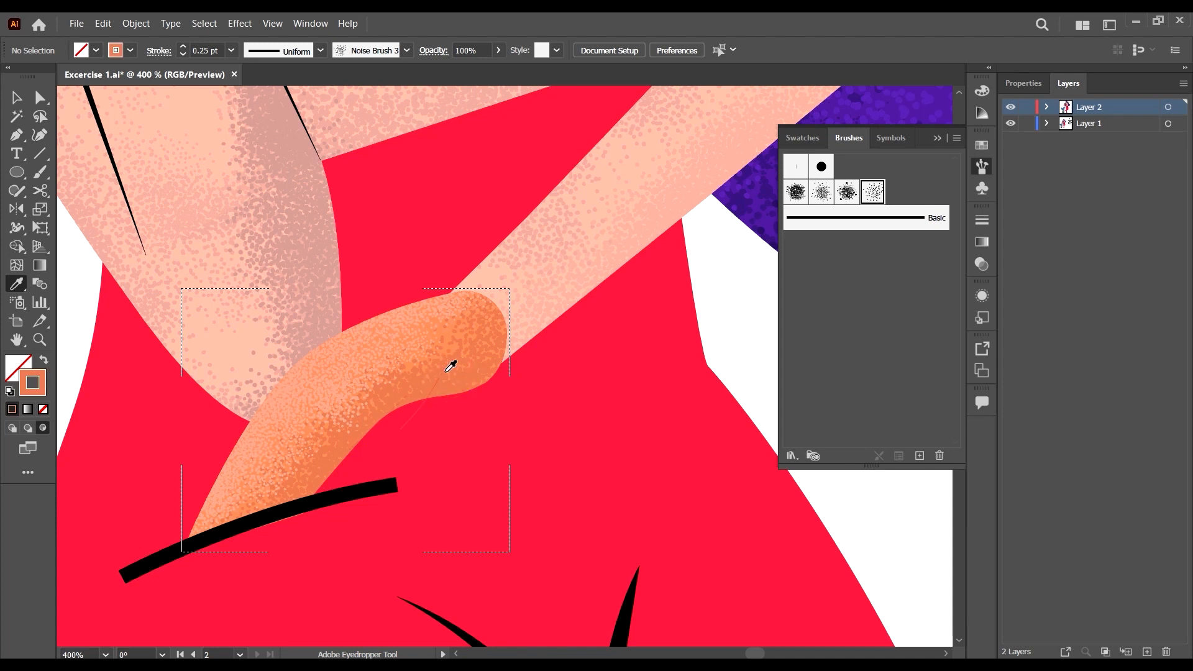
pyautogui.click(408, 389)
pyautogui.scroll(1, 406, 391)
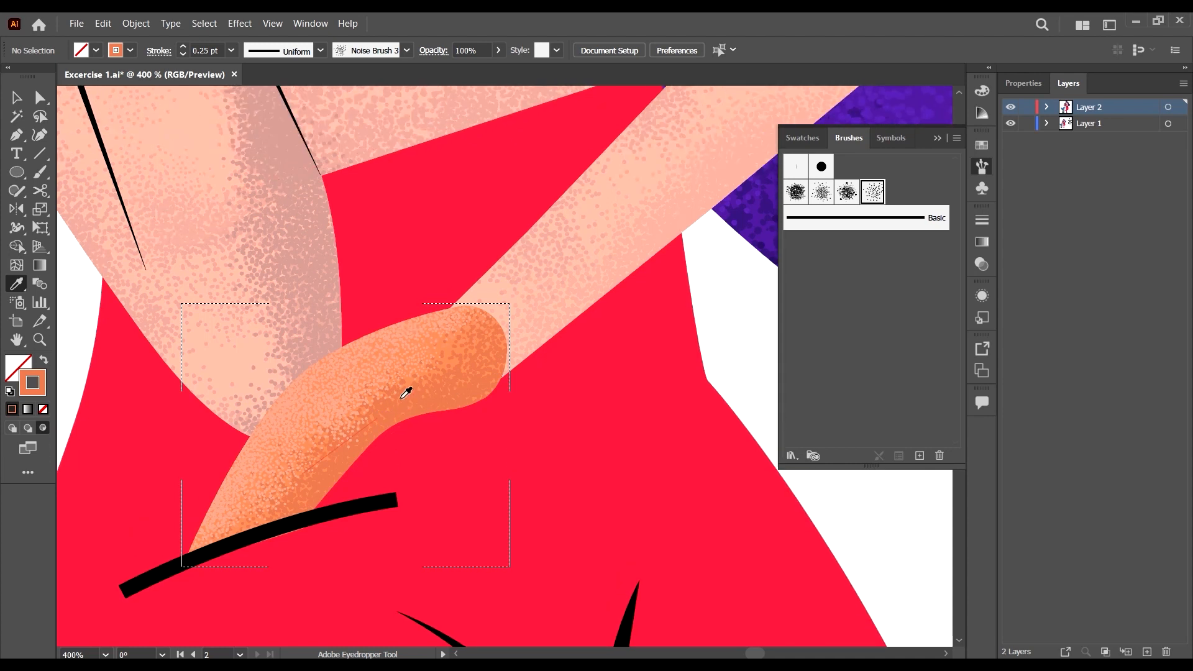
pyautogui.press('b')
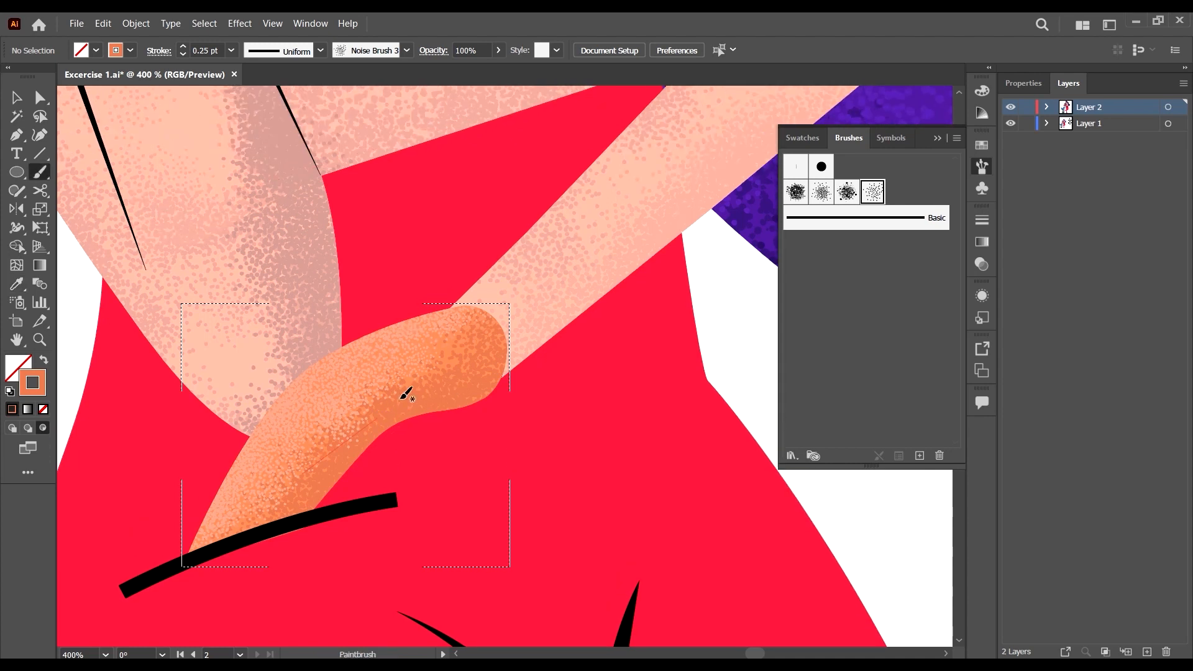
pyautogui.click(459, 306)
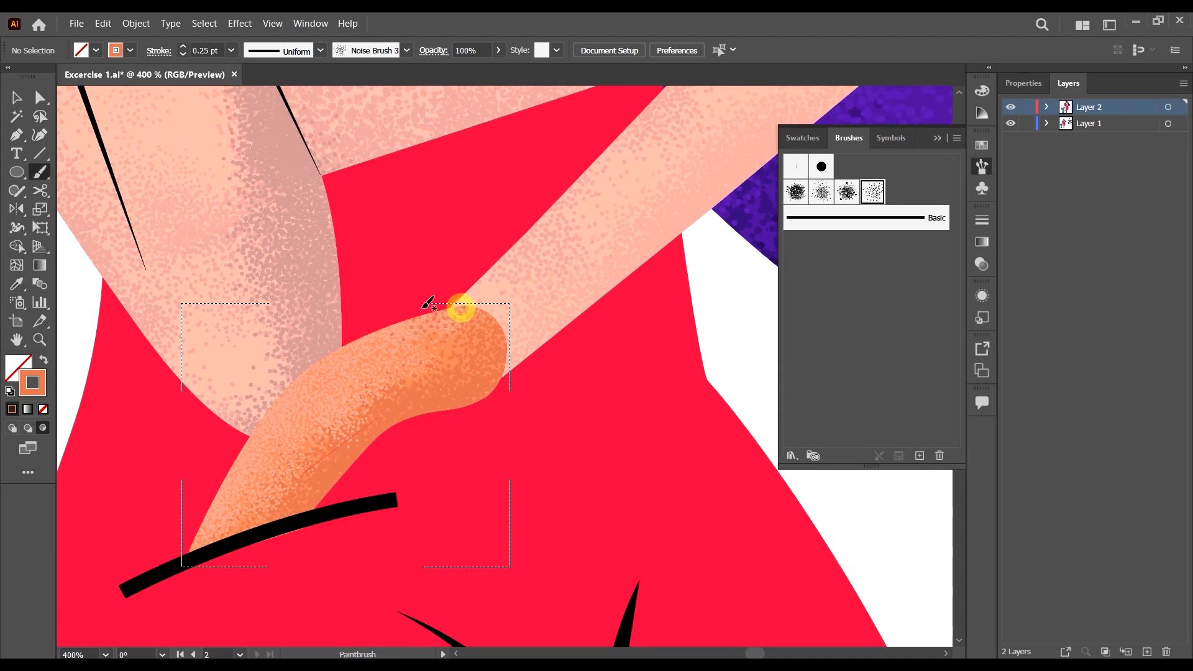
pyautogui.click(232, 50)
pyautogui.click(207, 50)
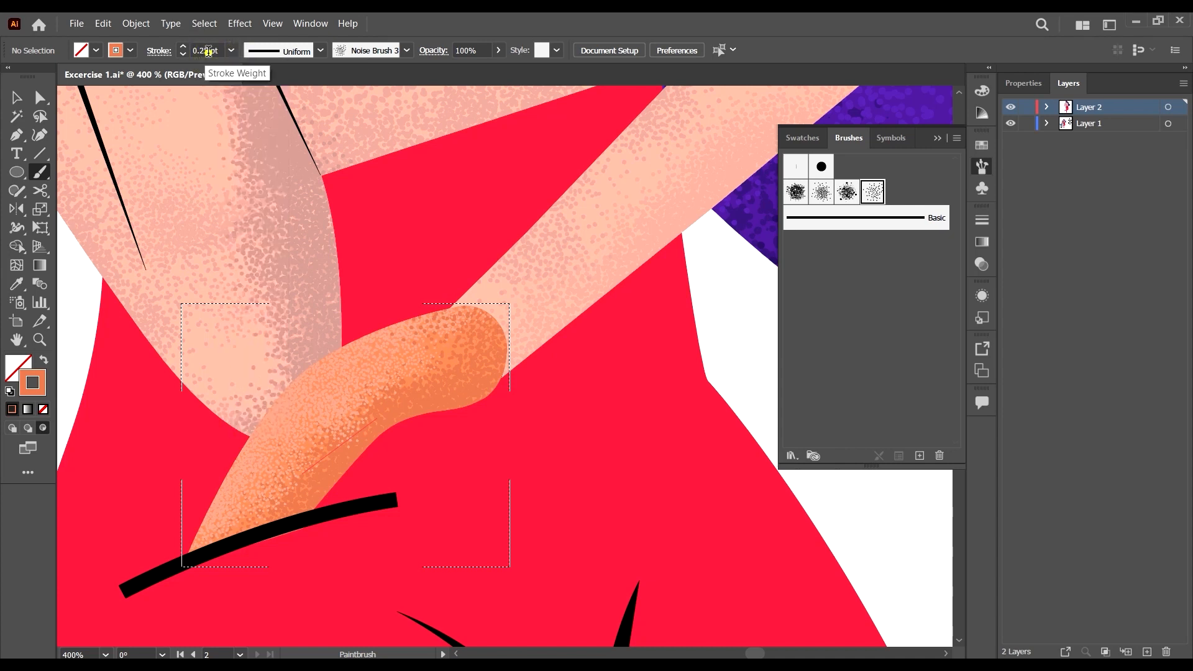
pyautogui.press('BackSpace')
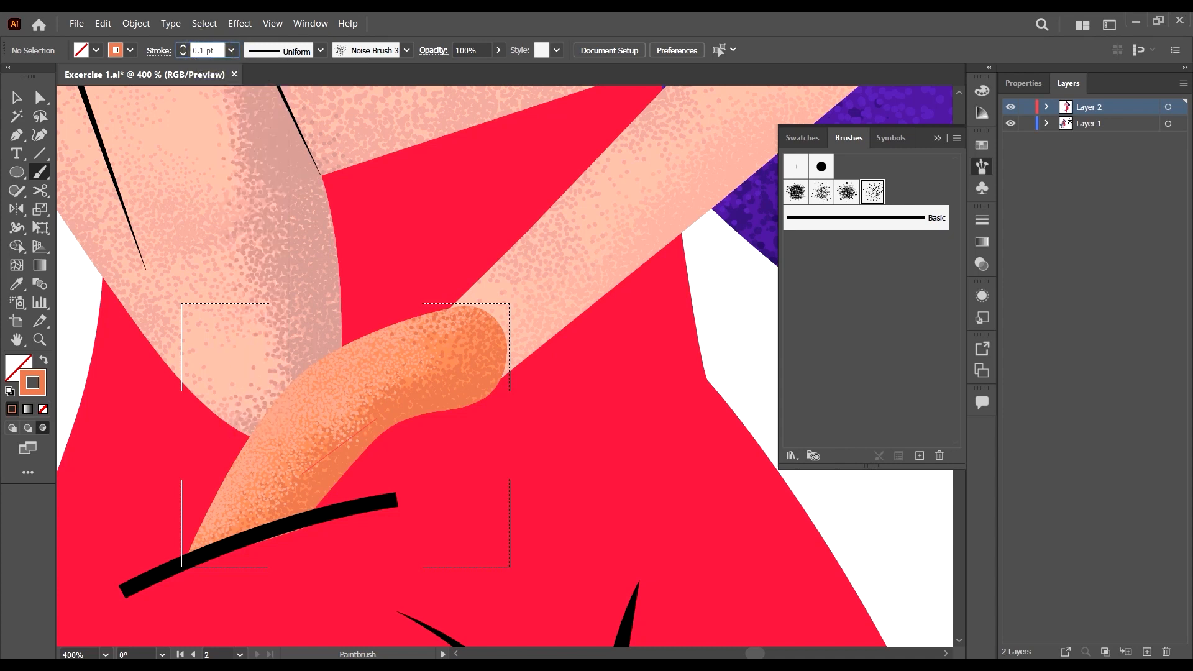
pyautogui.press('Return')
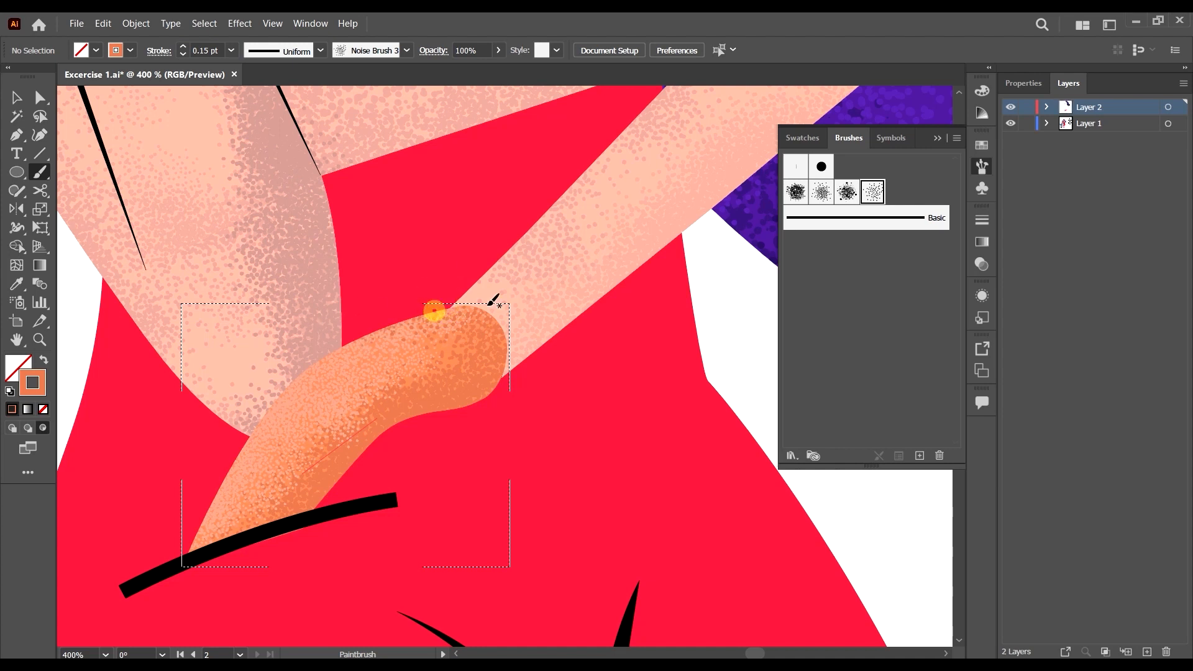
# Brush fine dark orange grain along the hand's upper edge from the wrist to the pocket line.
pyautogui.moveTo(271, 396)
pyautogui.mouseDown()
pyautogui.moveTo(242, 465)
pyautogui.moveTo(214, 481)
pyautogui.moveTo(221, 494)
pyautogui.moveTo(198, 552)
pyautogui.mouseUp()
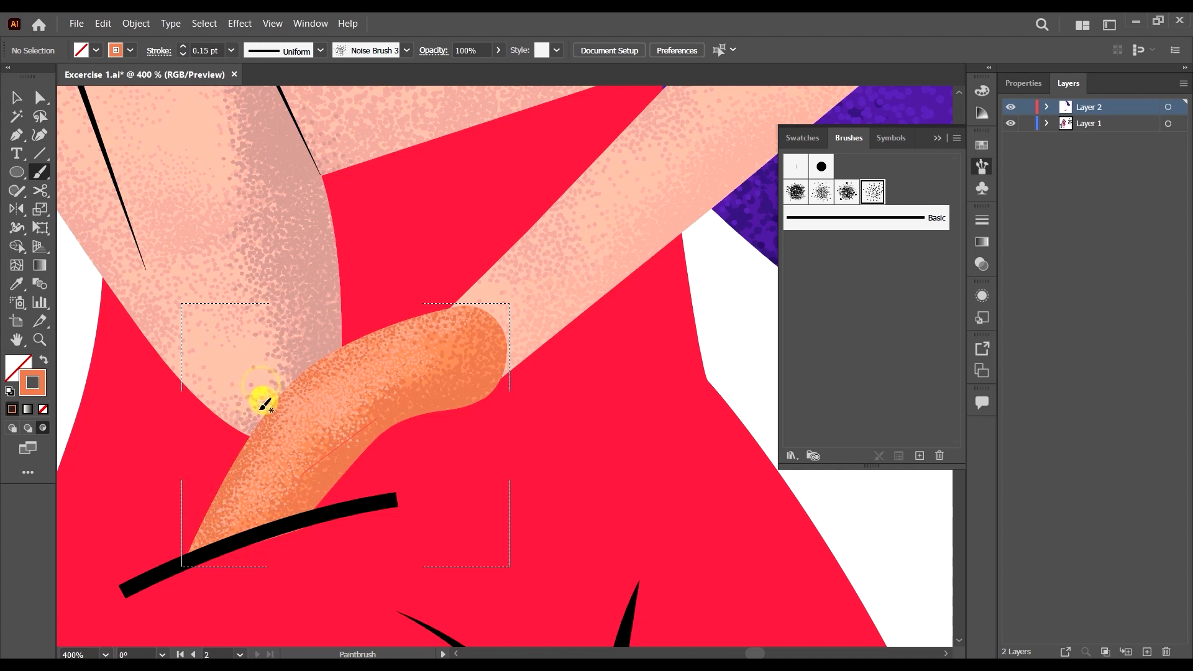
pyautogui.moveTo(264, 408); pyautogui.dragTo(222, 444)
pyautogui.moveTo(289, 375)
pyautogui.mouseDown()
pyautogui.moveTo(259, 425)
pyautogui.moveTo(331, 356)
pyautogui.moveTo(447, 307)
pyautogui.moveTo(310, 357)
pyautogui.mouseUp()
pyautogui.moveTo(269, 403); pyautogui.dragTo(262, 405)
pyautogui.moveTo(229, 427); pyautogui.dragTo(213, 490)
pyautogui.moveTo(200, 515); pyautogui.dragTo(187, 535)
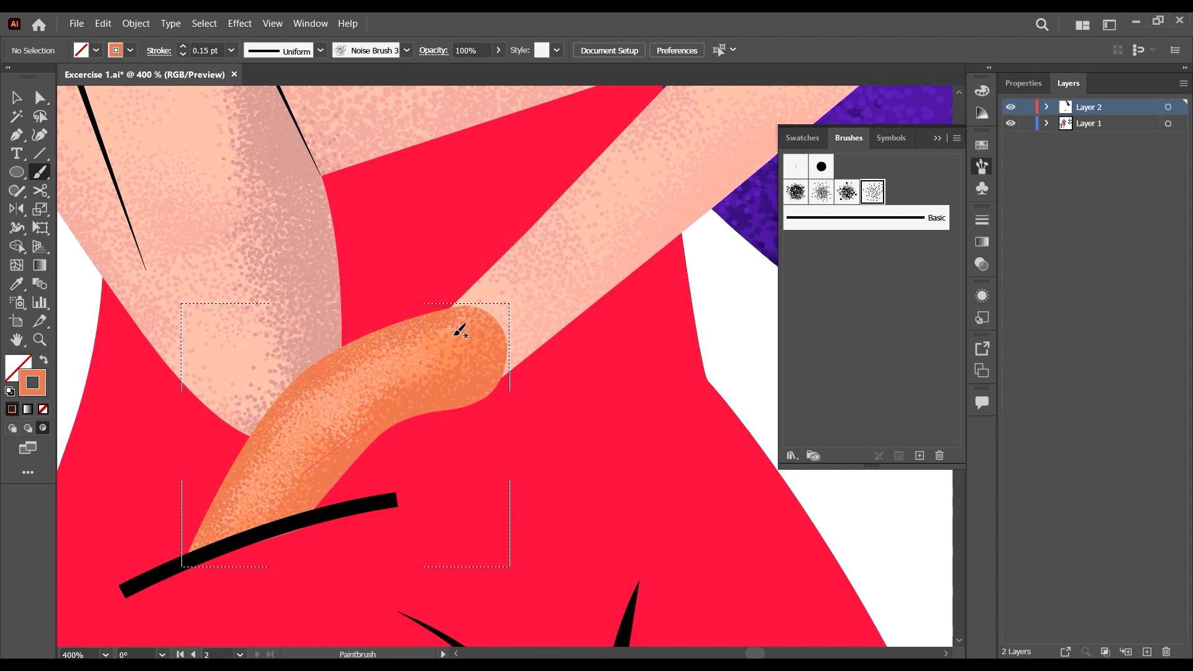
pyautogui.scroll(-2, 454, 333)
pyautogui.scroll(-3, 507, 307)
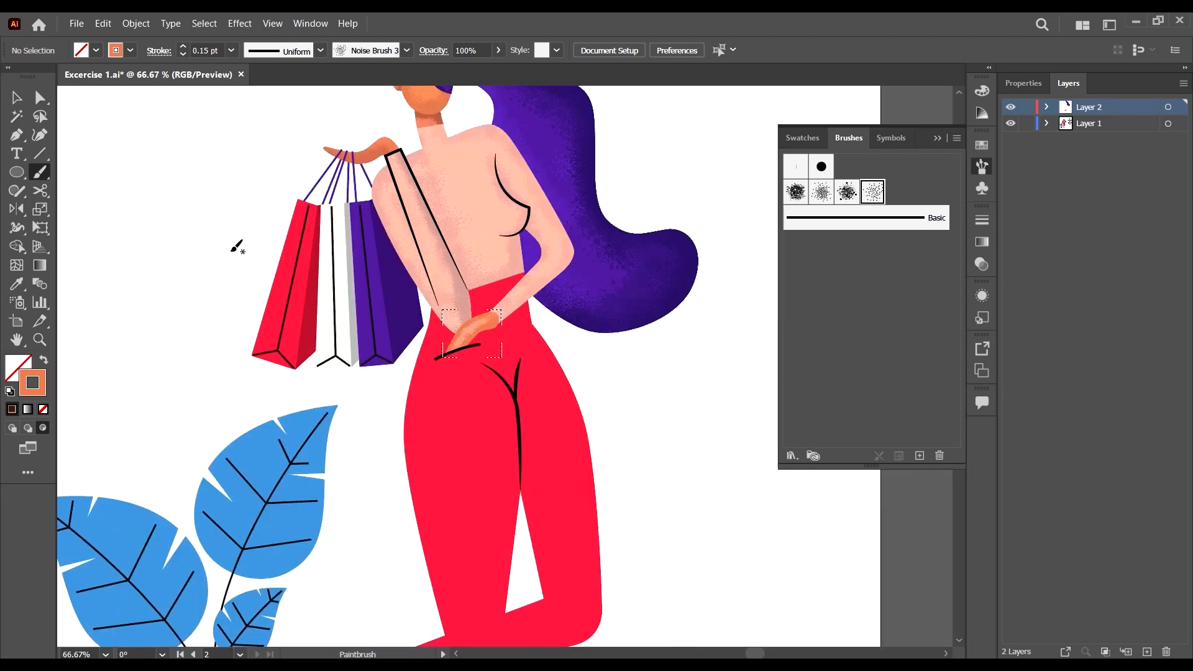
pyautogui.scroll(-2, 484, 331)
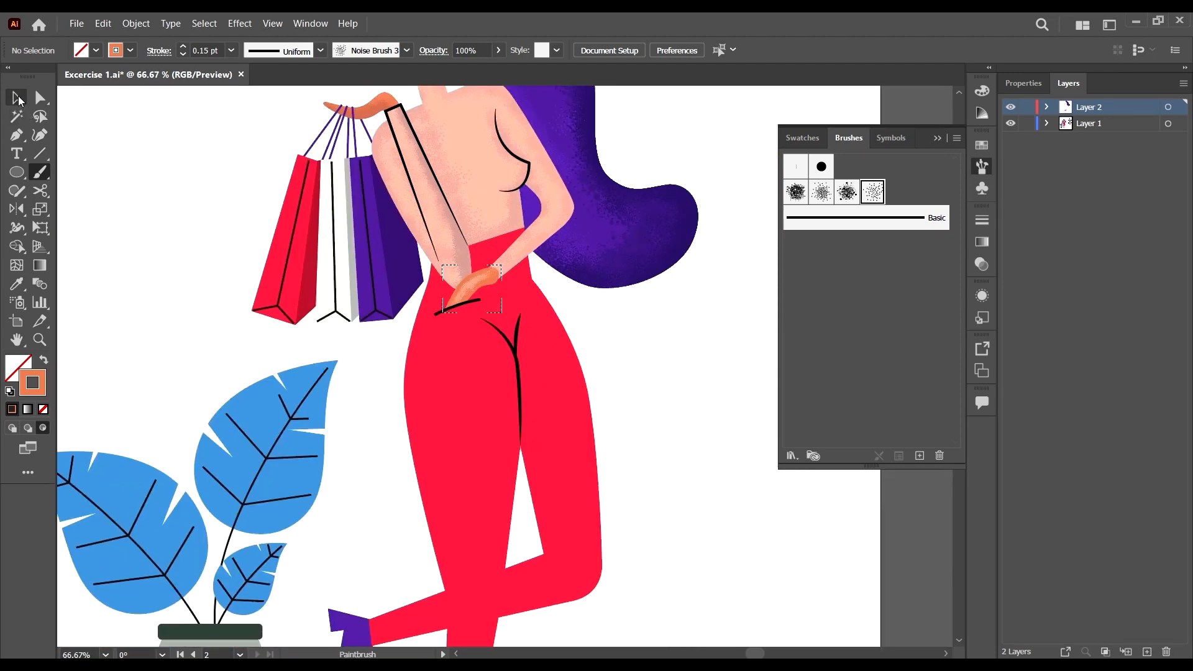
# Leave Draw Inside on the hand and return to normal drawing mode.
pyautogui.click(17, 97)
pyautogui.click(12, 428)
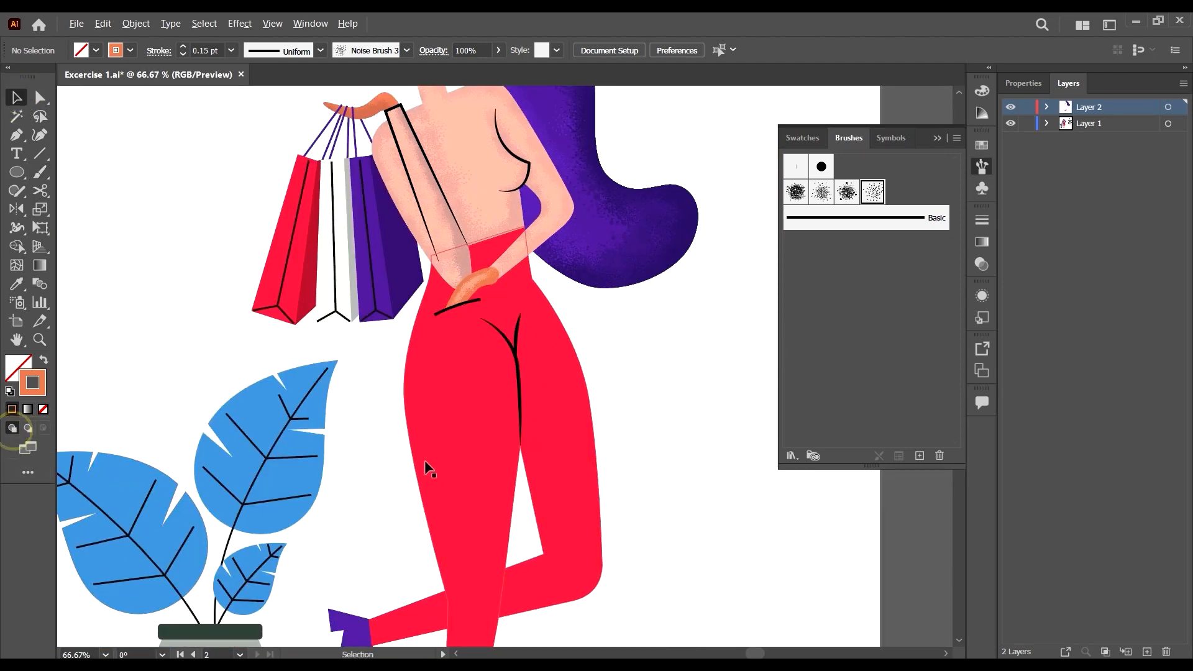
pyautogui.scroll(-1, 734, 534)
pyautogui.scroll(4, 673, 464)
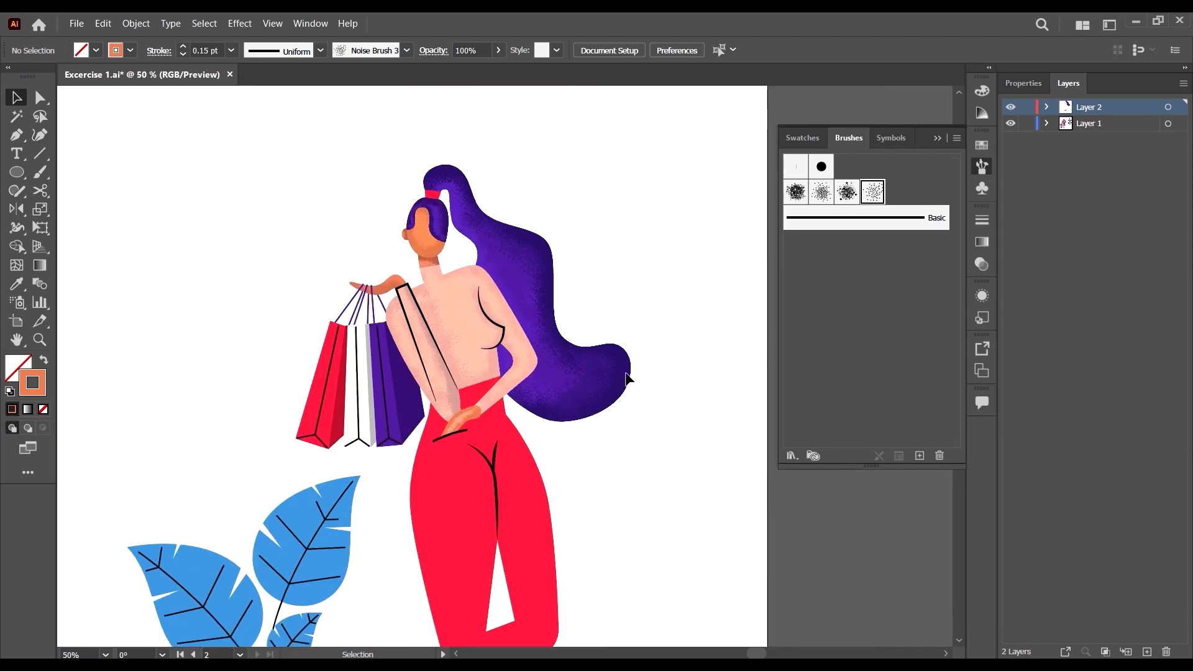
pyautogui.scroll(-3, 655, 462)
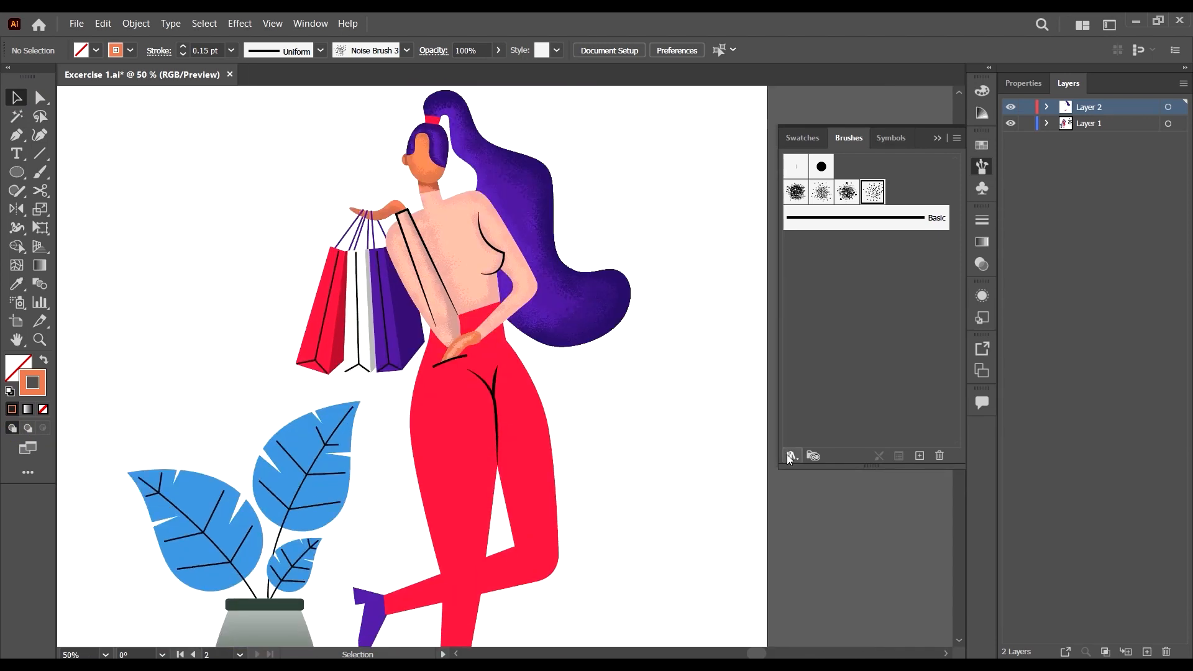
pyautogui.scroll(-5, 664, 433)
pyautogui.scroll(3, 603, 368)
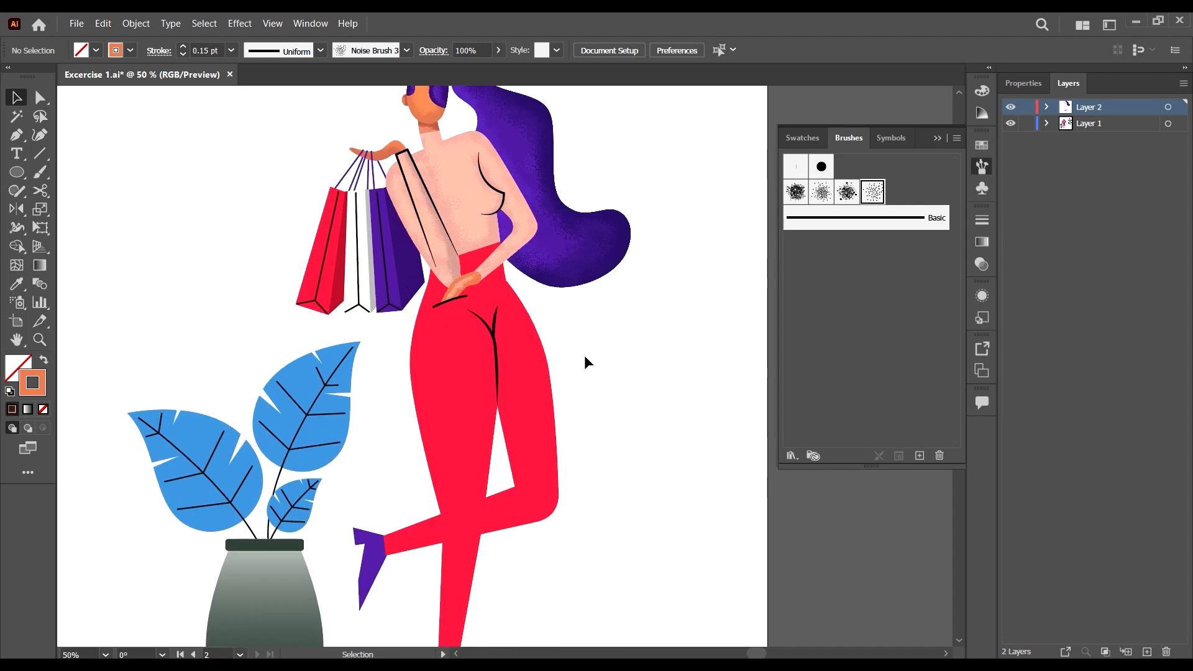
pyautogui.click(533, 339)
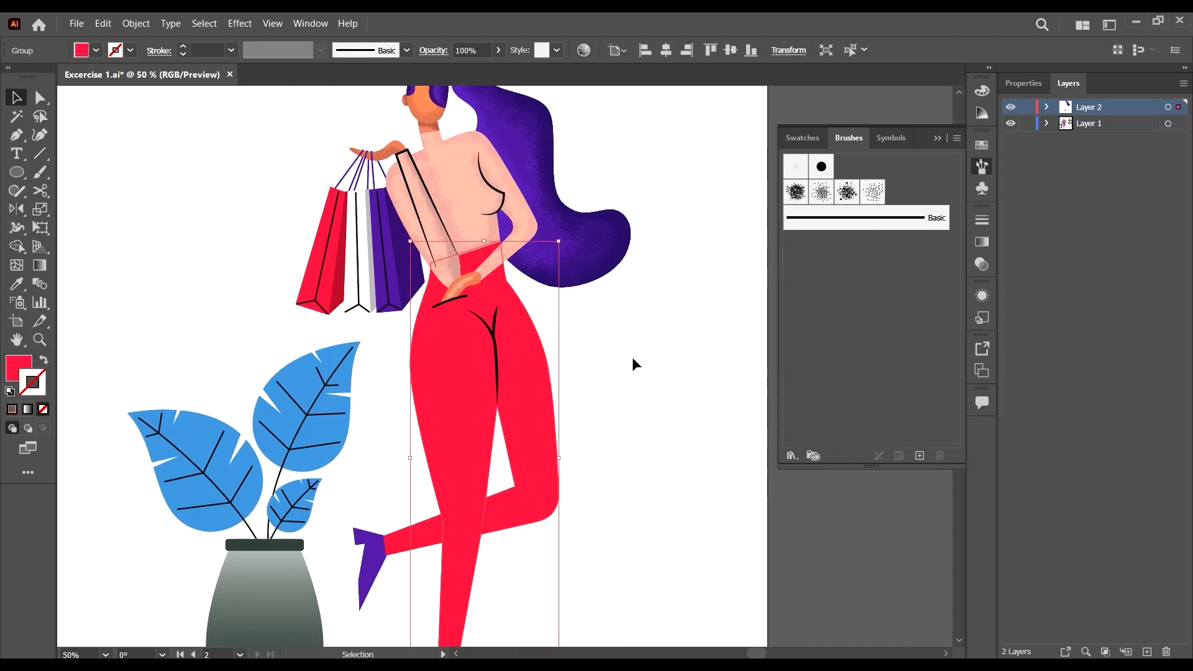
pyautogui.scroll(-3, 512, 391)
pyautogui.scroll(3, 522, 383)
pyautogui.doubleClick(584, 374)
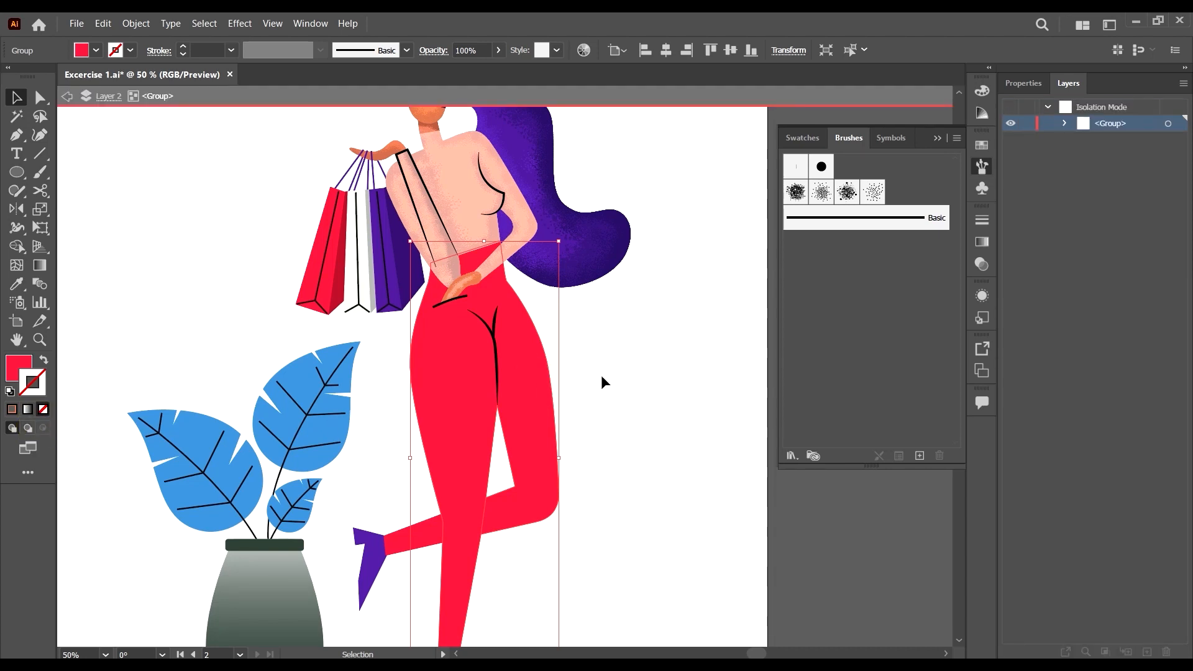
pyautogui.doubleClick(659, 377)
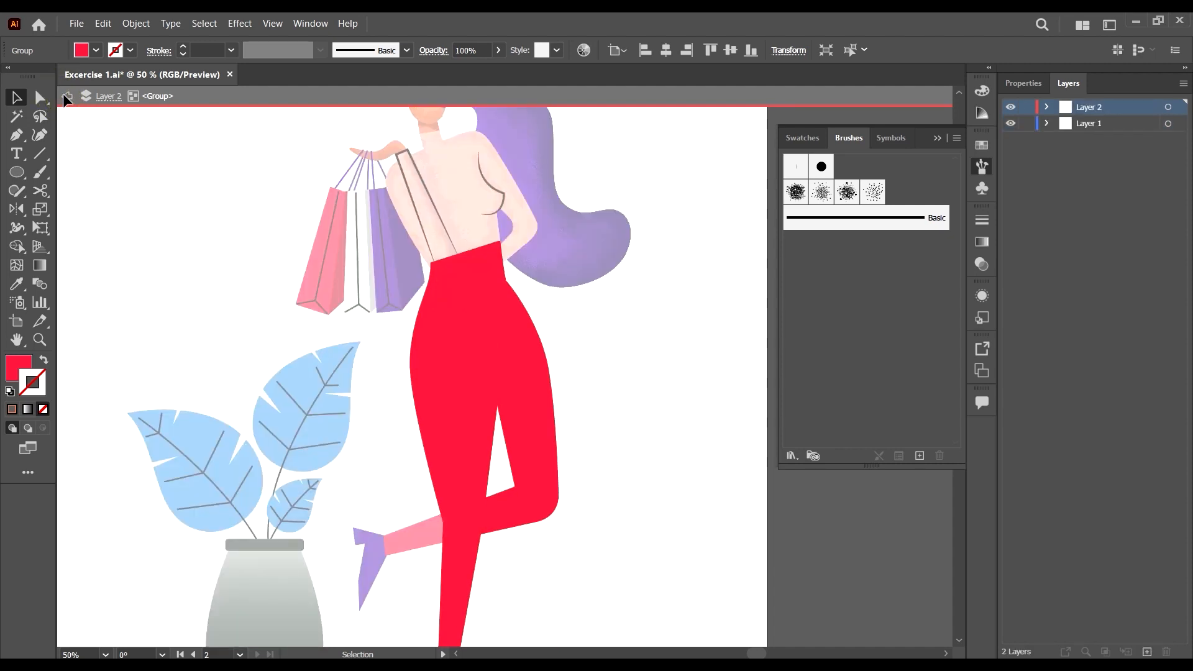
pyautogui.click(66, 98)
# Ungroup the woman's red trousers and deselect them.
pyautogui.scroll(-1, 551, 373)
pyautogui.click(550, 348)
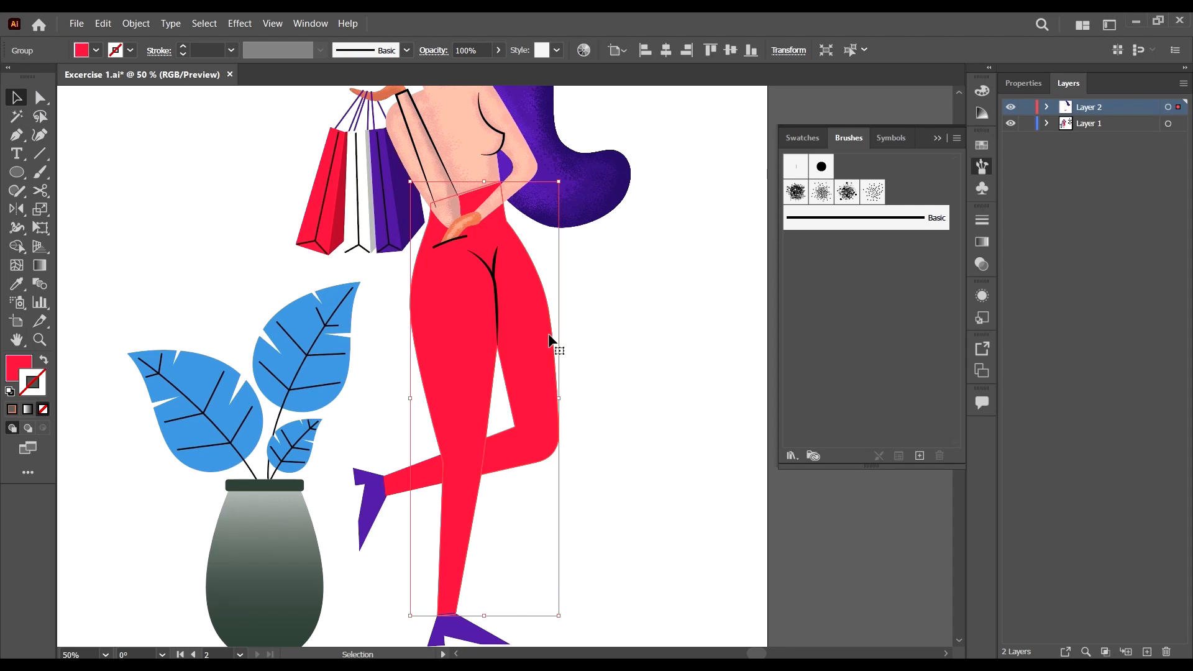
pyautogui.rightClick(549, 341)
pyautogui.click(596, 446)
pyautogui.click(615, 397)
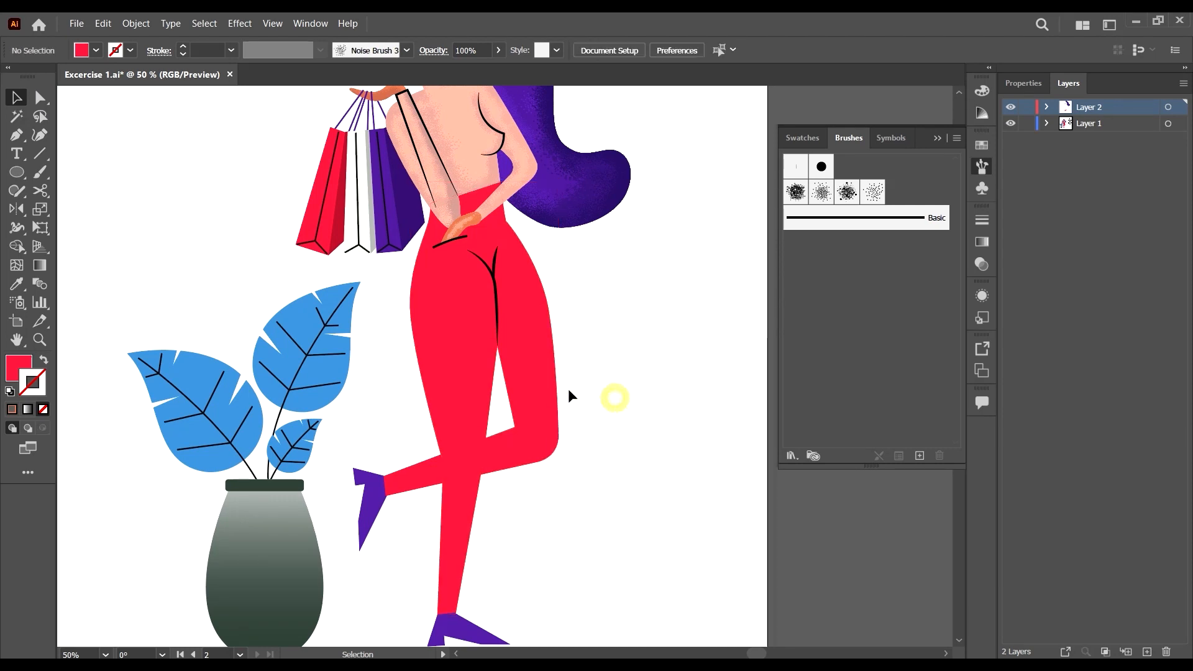
pyautogui.click(556, 360)
pyautogui.click(591, 379)
pyautogui.click(552, 373)
pyautogui.moveTo(553, 376); pyautogui.dragTo(726, 339)
pyautogui.press('a')
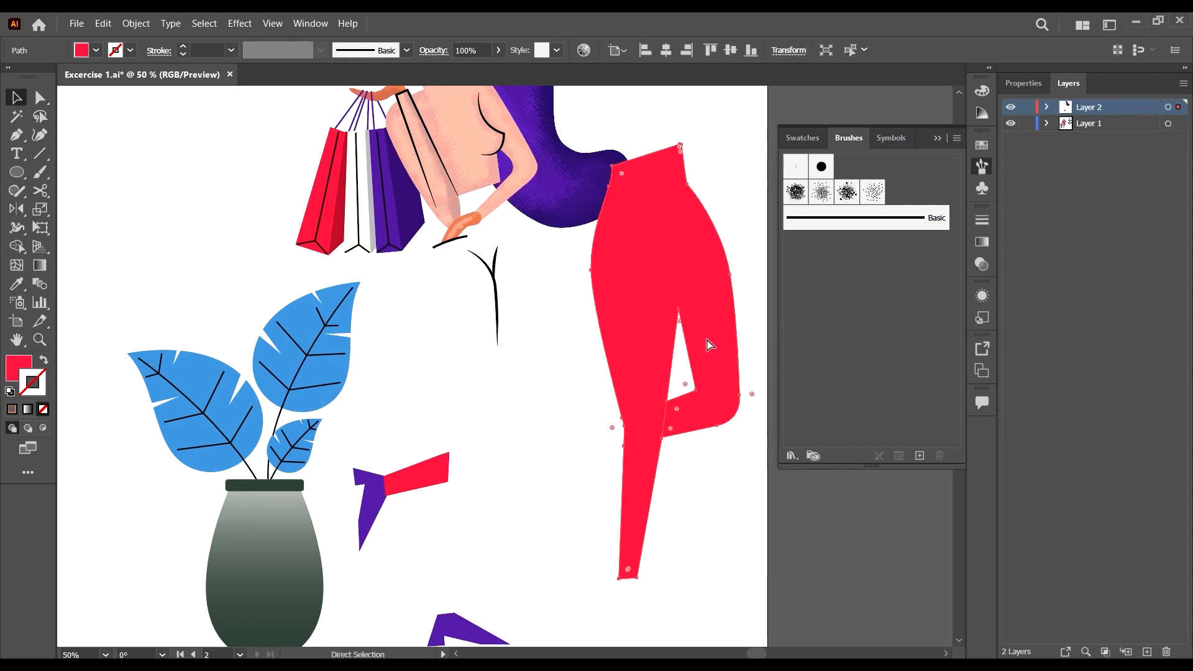
pyautogui.hotkey('ctrl', 'z')
pyautogui.press('v')
pyautogui.click(650, 403)
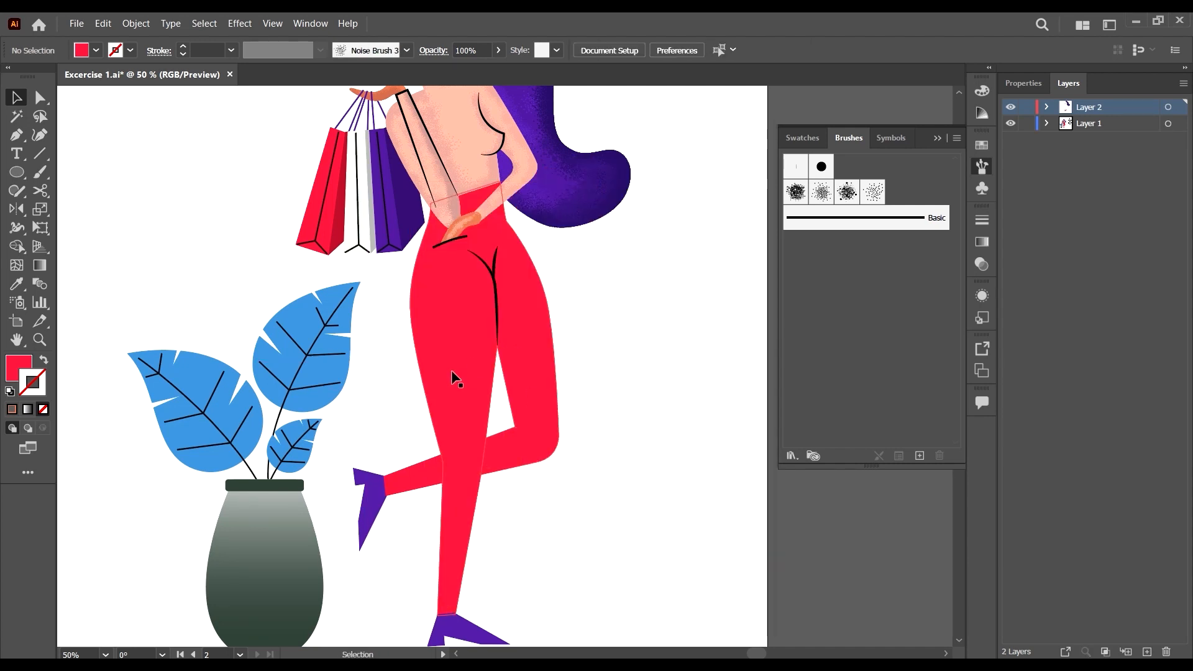
# Turn on Draw Inside for the main red trousers shape and activate the Paintbrush.
pyautogui.click(452, 371)
pyautogui.click(43, 428)
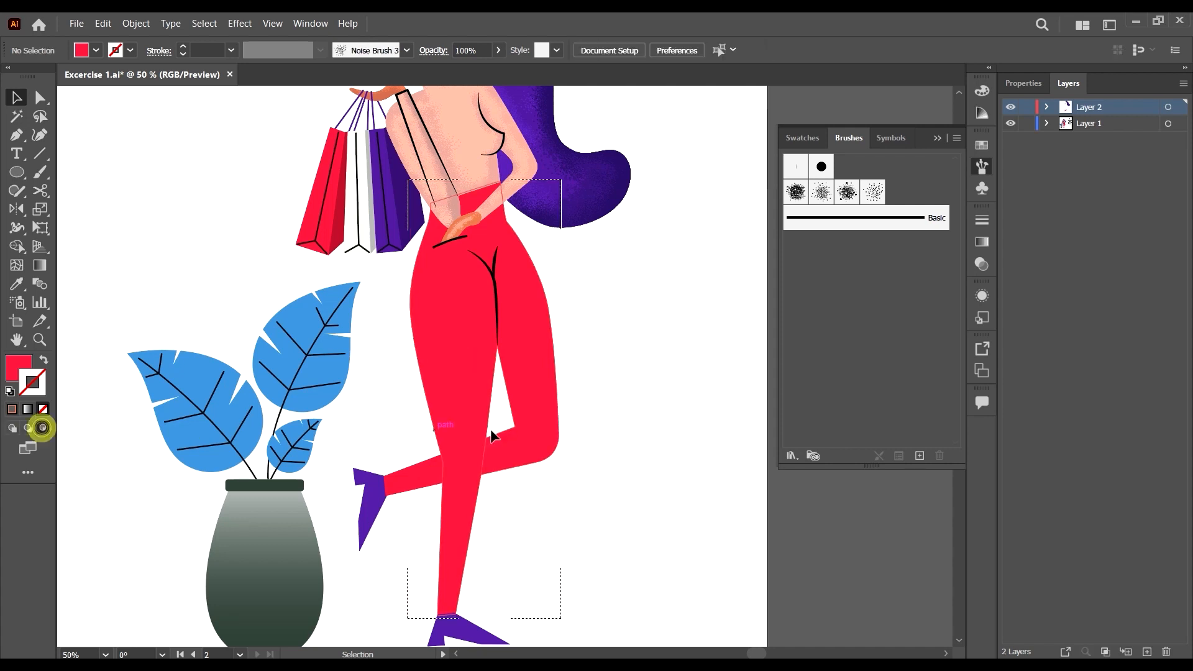
pyautogui.scroll(-1, 418, 341)
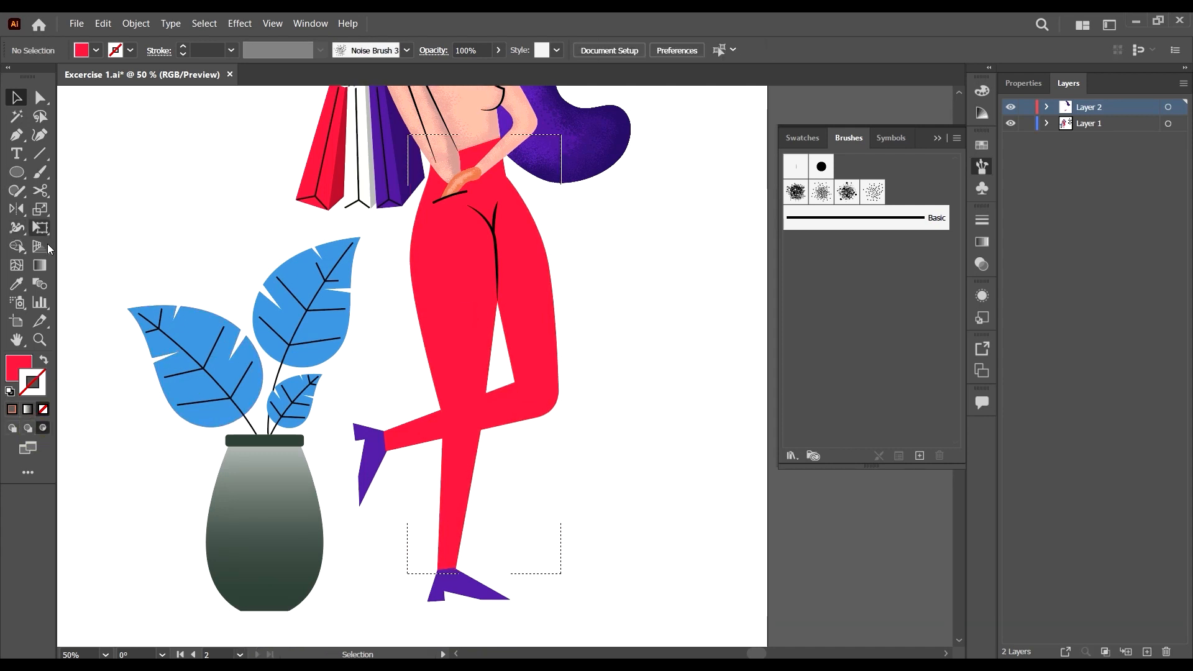
pyautogui.click(38, 173)
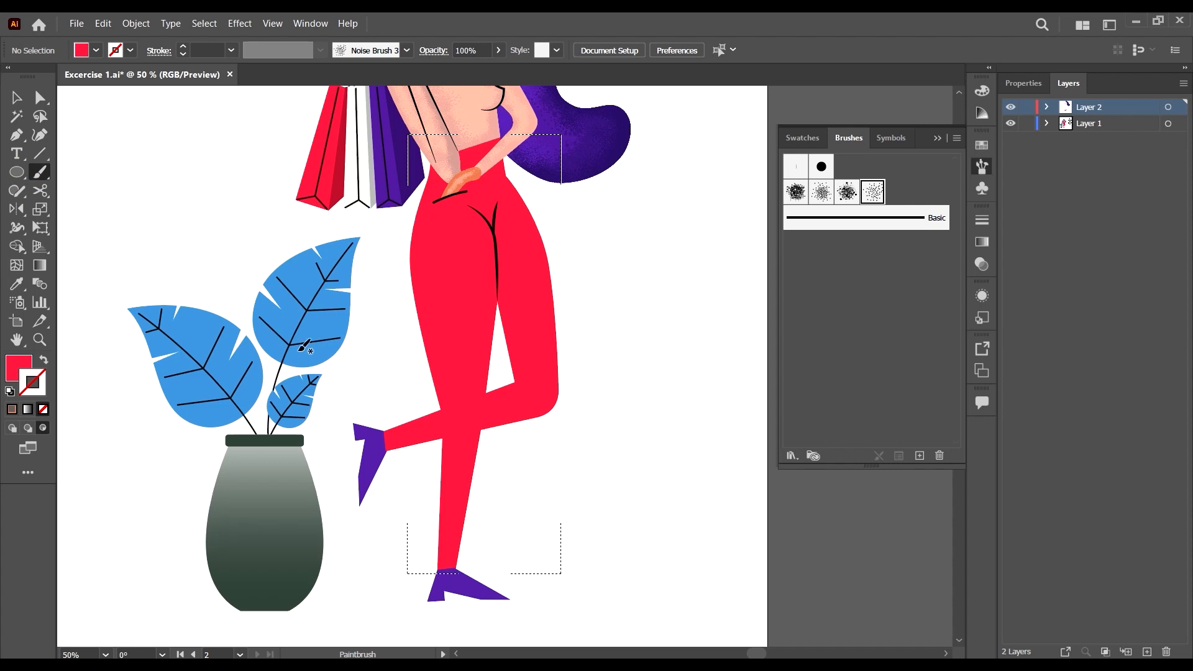
# Make the trousers' red the brush stroke with no fill, darken it slightly, and set the weight to 0.25 pt.
pyautogui.hotkey('shift', 'x')
pyautogui.doubleClick(33, 384)
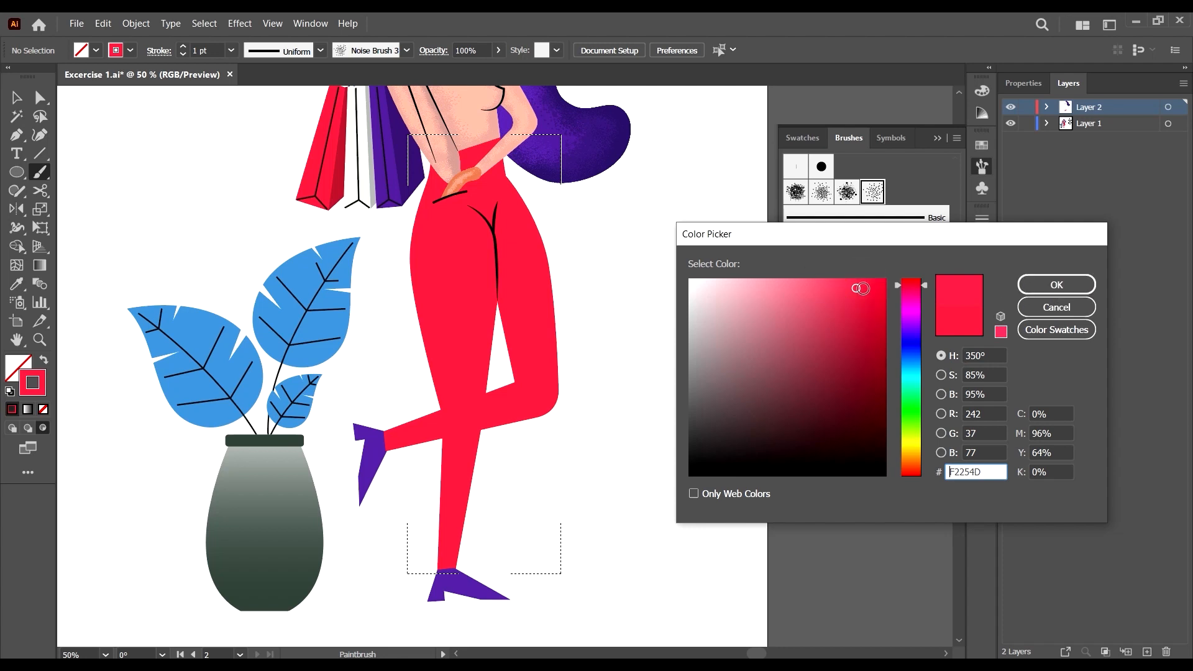
pyautogui.click(941, 315)
pyautogui.click(860, 290)
pyautogui.click(1028, 284)
pyautogui.scroll(1, 563, 273)
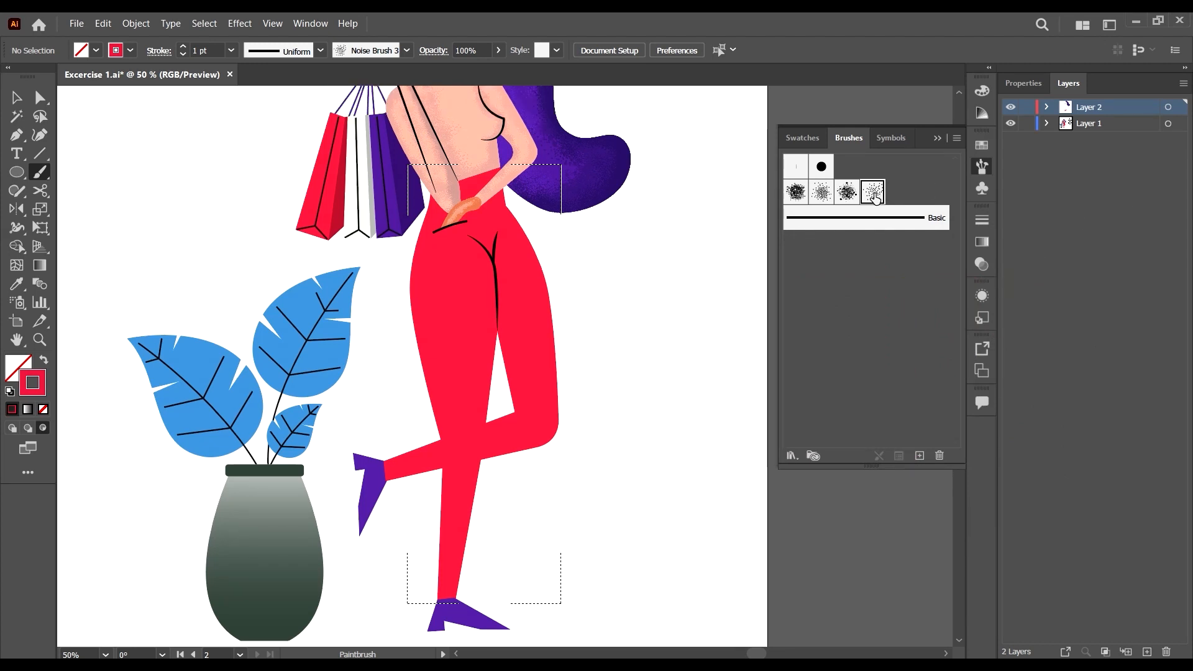
pyautogui.click(231, 50)
pyautogui.click(252, 69)
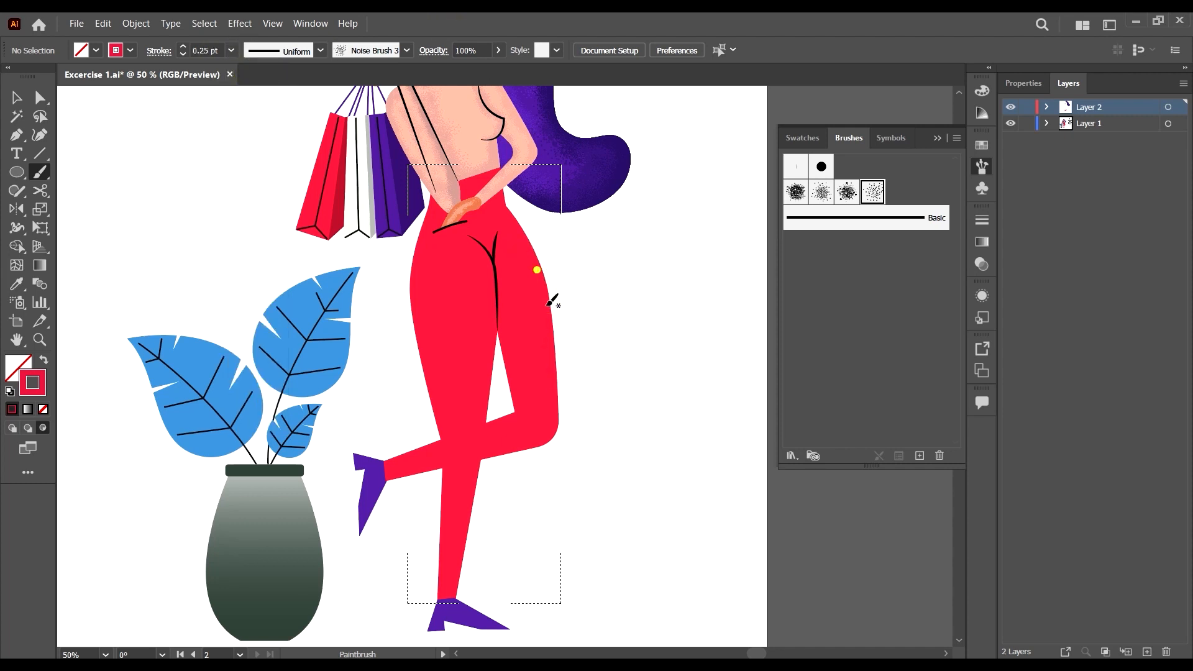
# Dab darker red Noise Brush 3 grain along the outer thigh edge of the trousers.
pyautogui.scroll(2, 557, 355)
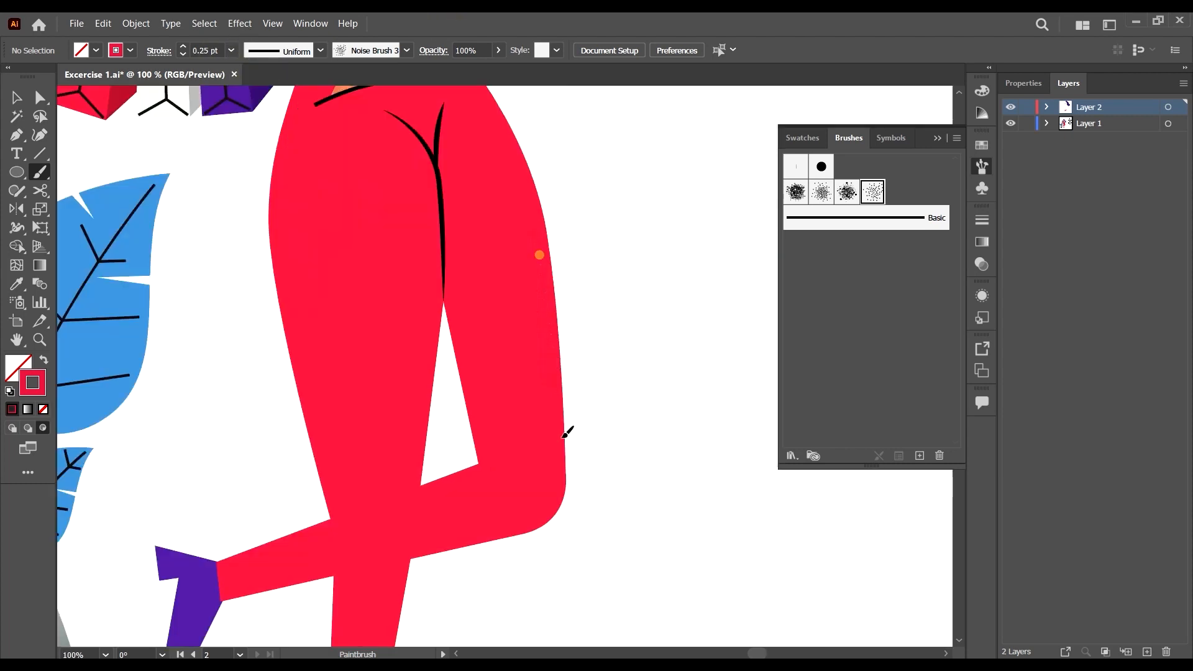
pyautogui.click(553, 340)
pyautogui.click(551, 343)
pyautogui.scroll(2, 558, 247)
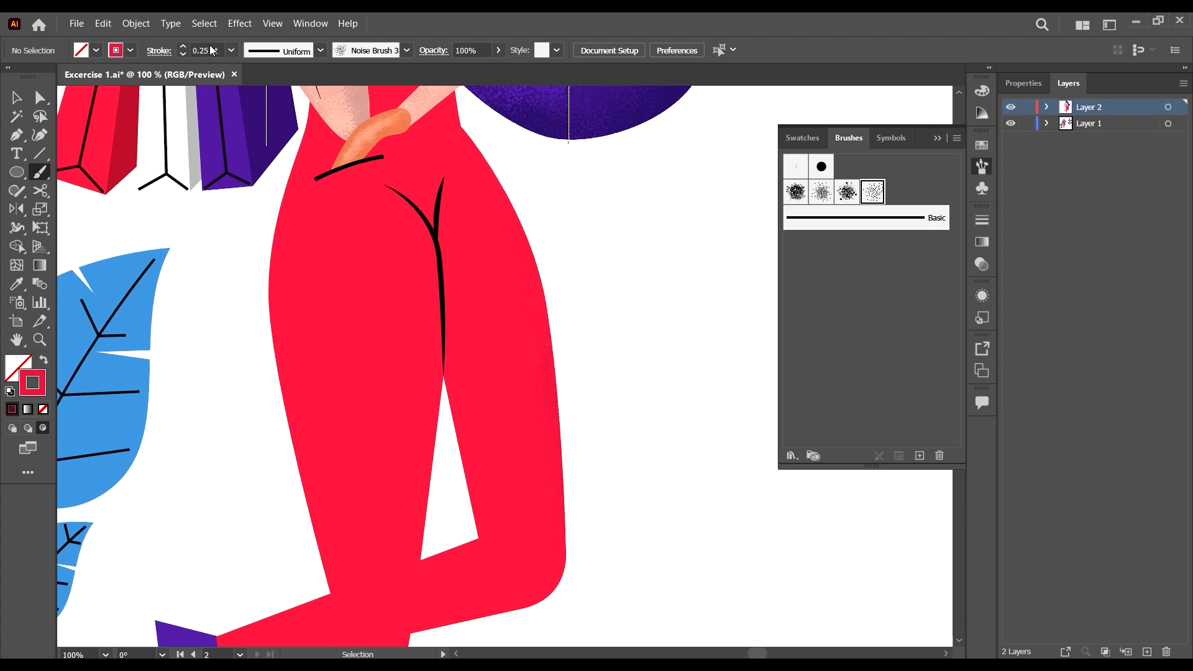
# Set the brush stroke weight to 0.5 pt and paint darker red grain from the waist down the outer hip and thigh of the bent leg.
pyautogui.click(230, 51)
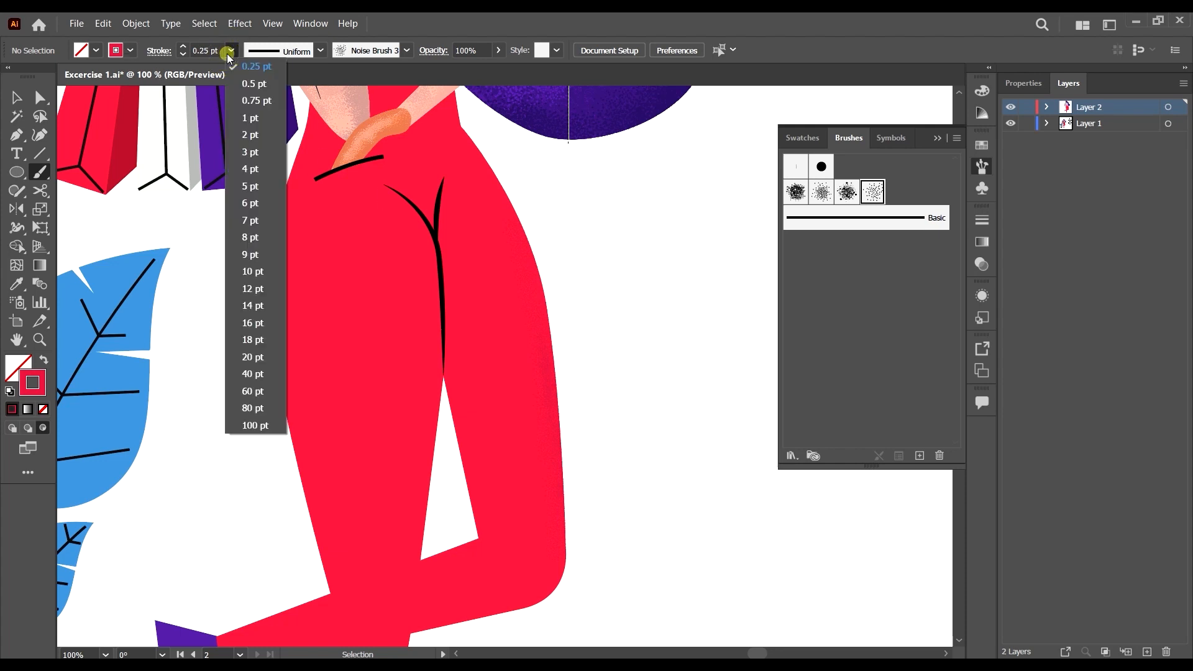
pyautogui.click(256, 87)
pyautogui.scroll(2, 556, 279)
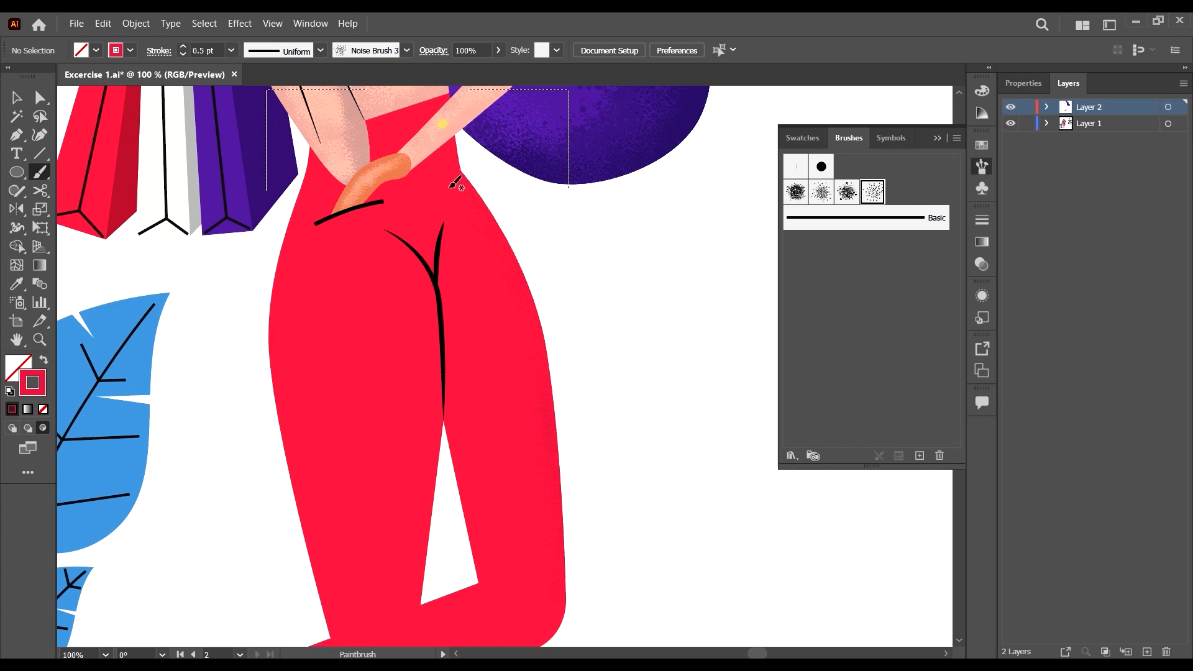
pyautogui.moveTo(446, 99)
pyautogui.mouseDown()
pyautogui.moveTo(434, 103)
pyautogui.moveTo(445, 151)
pyautogui.moveTo(580, 357)
pyautogui.mouseUp()
pyautogui.moveTo(503, 233); pyautogui.dragTo(577, 463)
pyautogui.moveTo(496, 245)
pyautogui.mouseDown()
pyautogui.moveTo(525, 280)
pyautogui.moveTo(557, 547)
pyautogui.mouseUp()
pyautogui.moveTo(524, 312); pyautogui.dragTo(525, 343)
# Build up darker red Noise Brush 3 grain along the bent leg's outer edge, from the mid-thigh down around the knee.
pyautogui.scroll(-2, 540, 313)
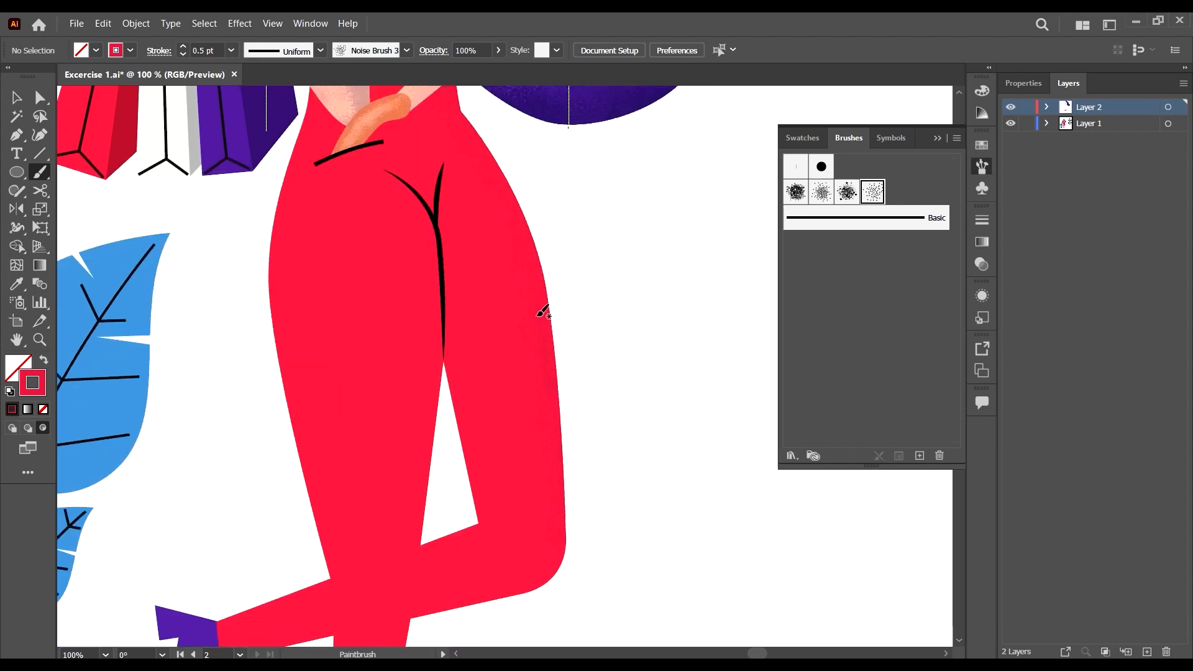
pyautogui.moveTo(577, 412); pyautogui.dragTo(567, 491)
pyautogui.moveTo(543, 294); pyautogui.dragTo(556, 553)
pyautogui.moveTo(541, 392)
pyautogui.mouseDown()
pyautogui.moveTo(566, 392)
pyautogui.moveTo(566, 604)
pyautogui.mouseUp()
pyautogui.moveTo(565, 419); pyautogui.dragTo(562, 559)
pyautogui.moveTo(545, 508); pyautogui.dragTo(547, 606)
pyautogui.scroll(-2, 529, 283)
pyautogui.moveTo(556, 430); pyautogui.dragTo(556, 408)
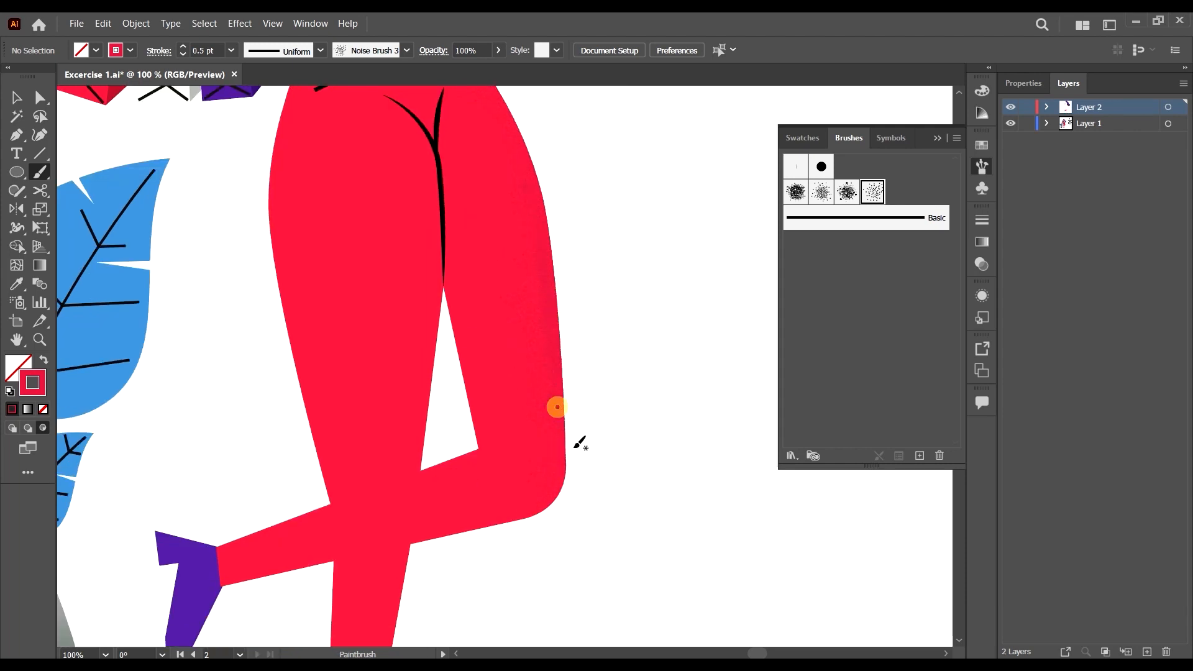
pyautogui.moveTo(567, 461)
pyautogui.mouseDown()
pyautogui.moveTo(473, 555)
pyautogui.moveTo(544, 496)
pyautogui.mouseUp()
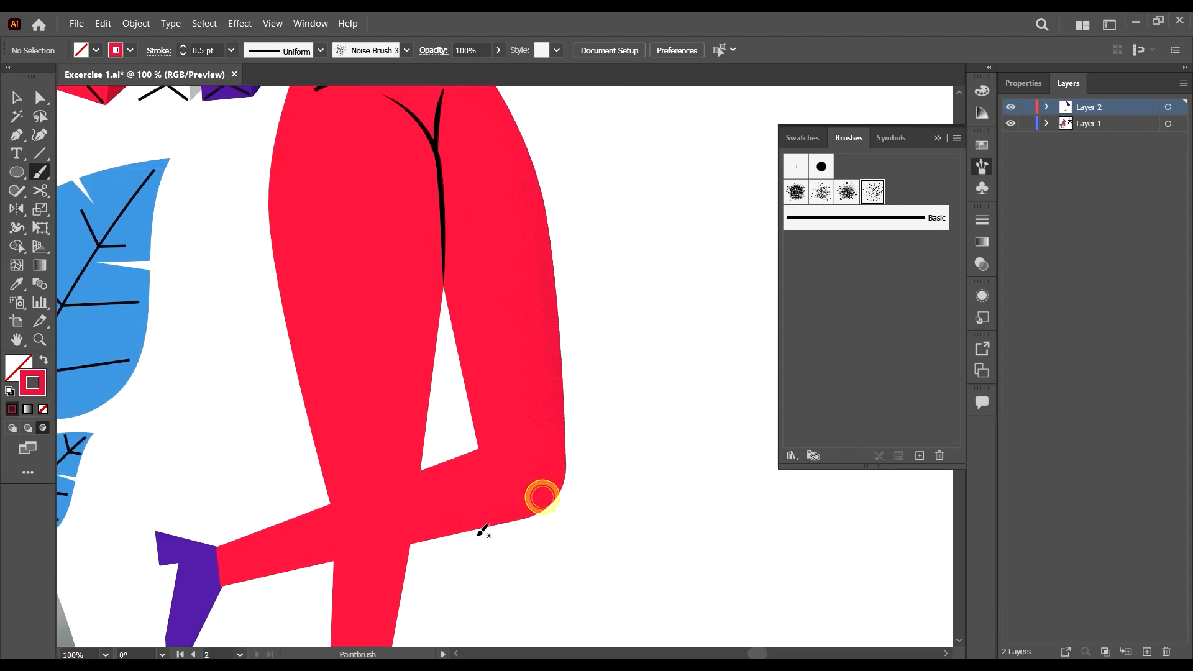
# Shade the standing leg with darker red grain where the legs cross and up its inner thigh edge to the crotch.
pyautogui.click(401, 545)
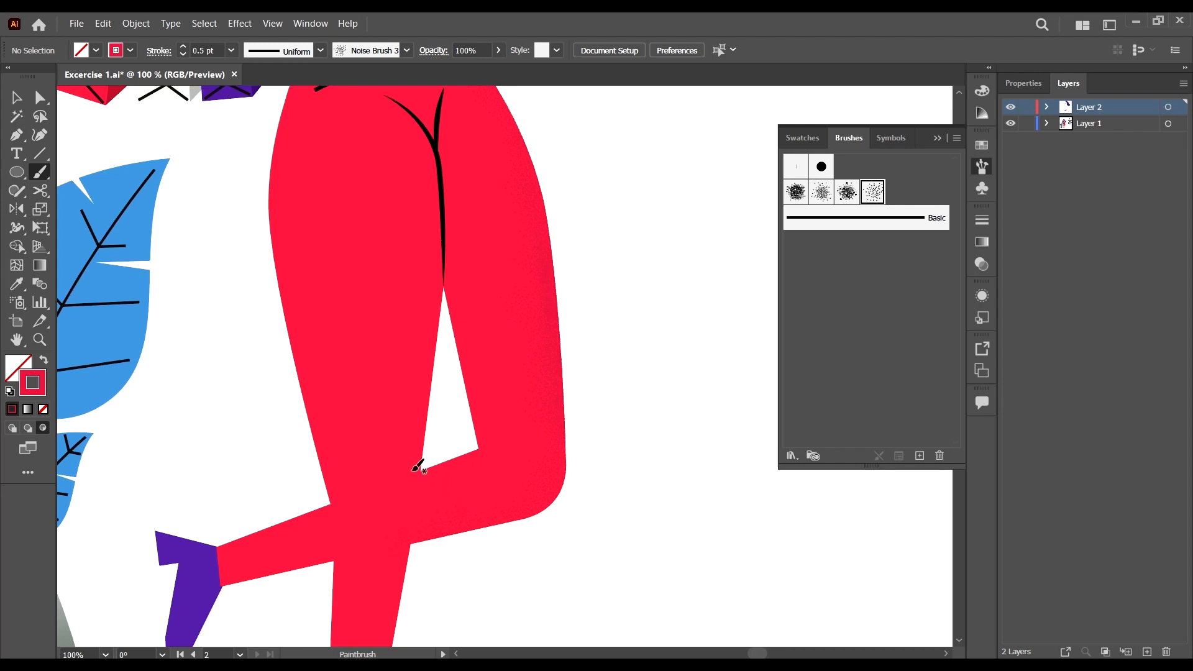
pyautogui.moveTo(458, 530); pyautogui.dragTo(418, 464)
pyautogui.click(408, 437)
pyautogui.moveTo(412, 391); pyautogui.dragTo(427, 388)
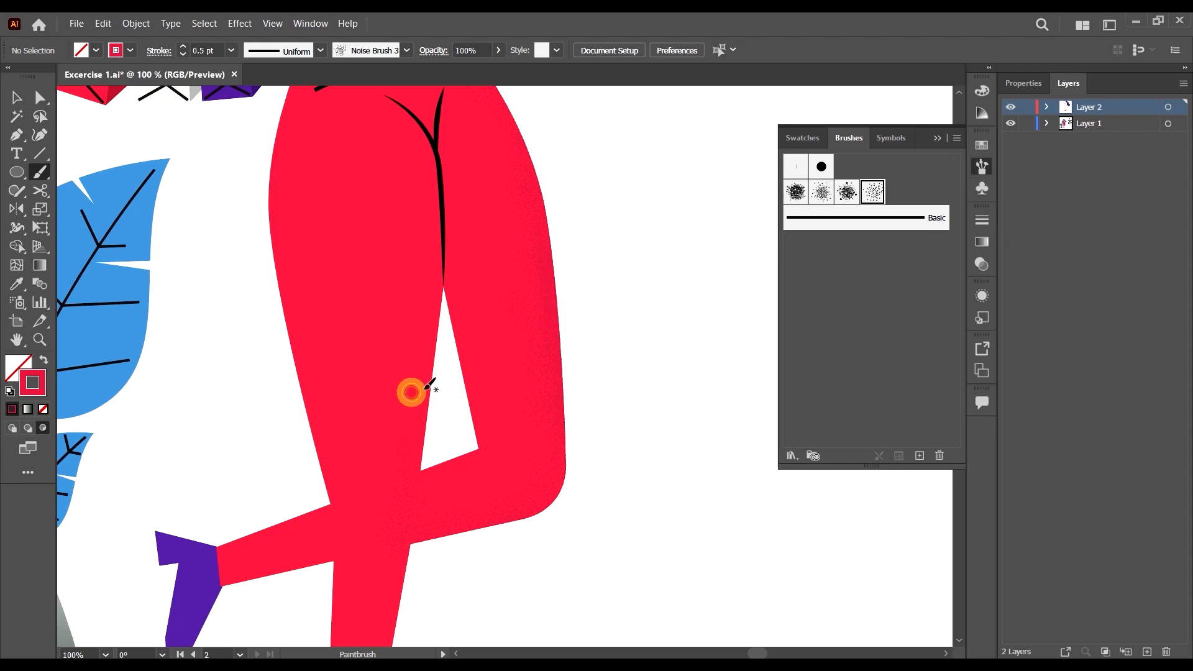
pyautogui.moveTo(409, 484); pyautogui.dragTo(408, 466)
pyautogui.moveTo(438, 288); pyautogui.dragTo(435, 307)
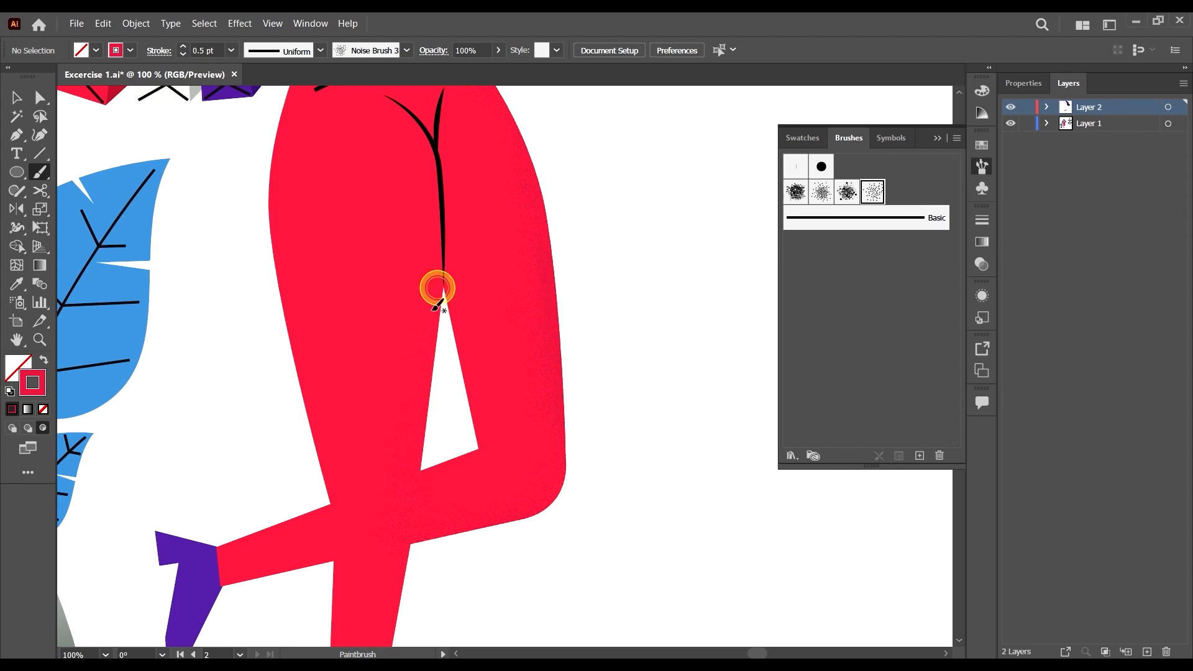
pyautogui.click(427, 308)
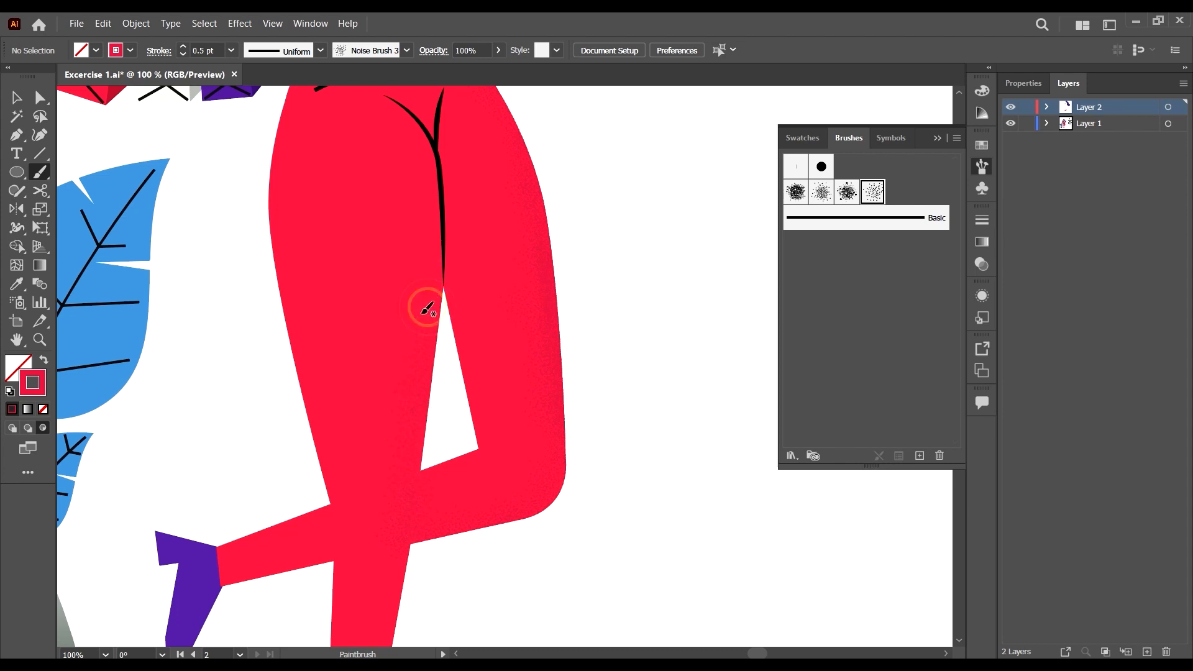
# Brush darker red grain along the black centre seam, its upper fold, and the bent leg's inner thigh edge.
pyautogui.scroll(2, 440, 151)
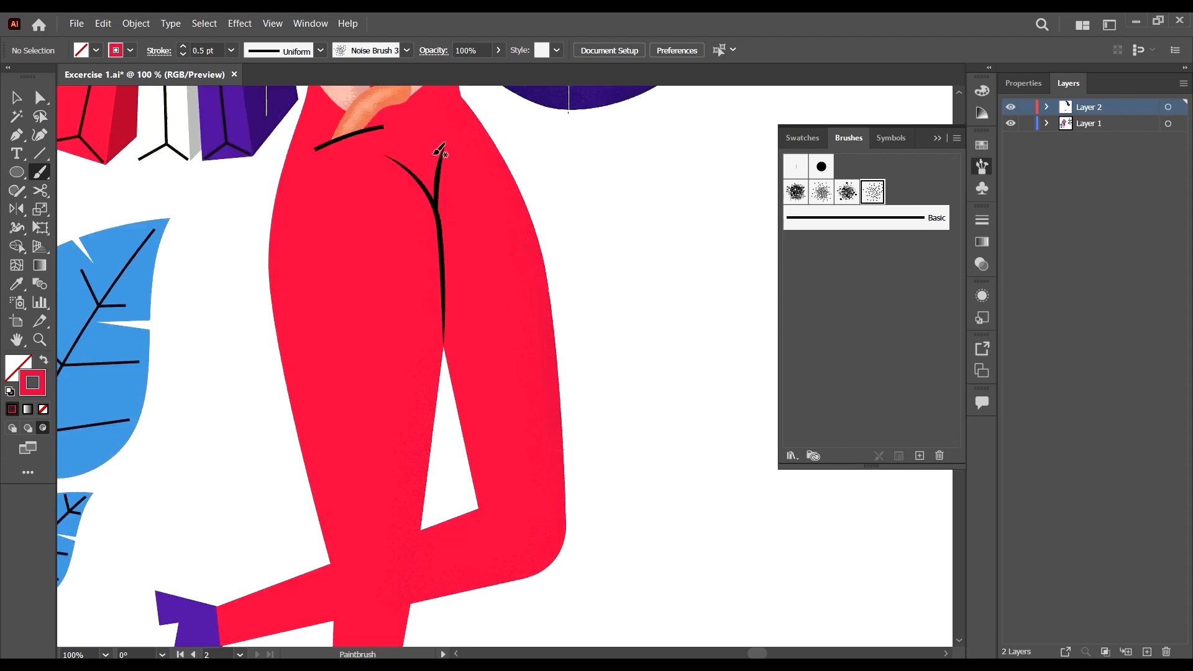
pyautogui.moveTo(437, 285); pyautogui.dragTo(435, 307)
pyautogui.moveTo(438, 237)
pyautogui.mouseDown()
pyautogui.moveTo(436, 210)
pyautogui.moveTo(470, 381)
pyautogui.mouseUp()
pyautogui.moveTo(458, 329)
pyautogui.mouseDown()
pyautogui.moveTo(447, 364)
pyautogui.moveTo(476, 476)
pyautogui.mouseUp()
pyautogui.moveTo(469, 398)
pyautogui.mouseDown()
pyautogui.moveTo(480, 495)
pyautogui.moveTo(453, 523)
pyautogui.moveTo(472, 527)
pyautogui.moveTo(458, 525)
pyautogui.moveTo(484, 504)
pyautogui.moveTo(480, 515)
pyautogui.moveTo(441, 308)
pyautogui.mouseUp()
pyautogui.moveTo(444, 349)
pyautogui.mouseDown()
pyautogui.moveTo(431, 221)
pyautogui.moveTo(438, 245)
pyautogui.moveTo(446, 194)
pyautogui.mouseUp()
pyautogui.click(434, 220)
pyautogui.moveTo(429, 198); pyautogui.dragTo(416, 179)
# Paint darker red grain along the trousers' waist and hip edge beside the pocket hand.
pyautogui.hotkey('ctrl', '-')
pyautogui.scroll(2, 377, 151)
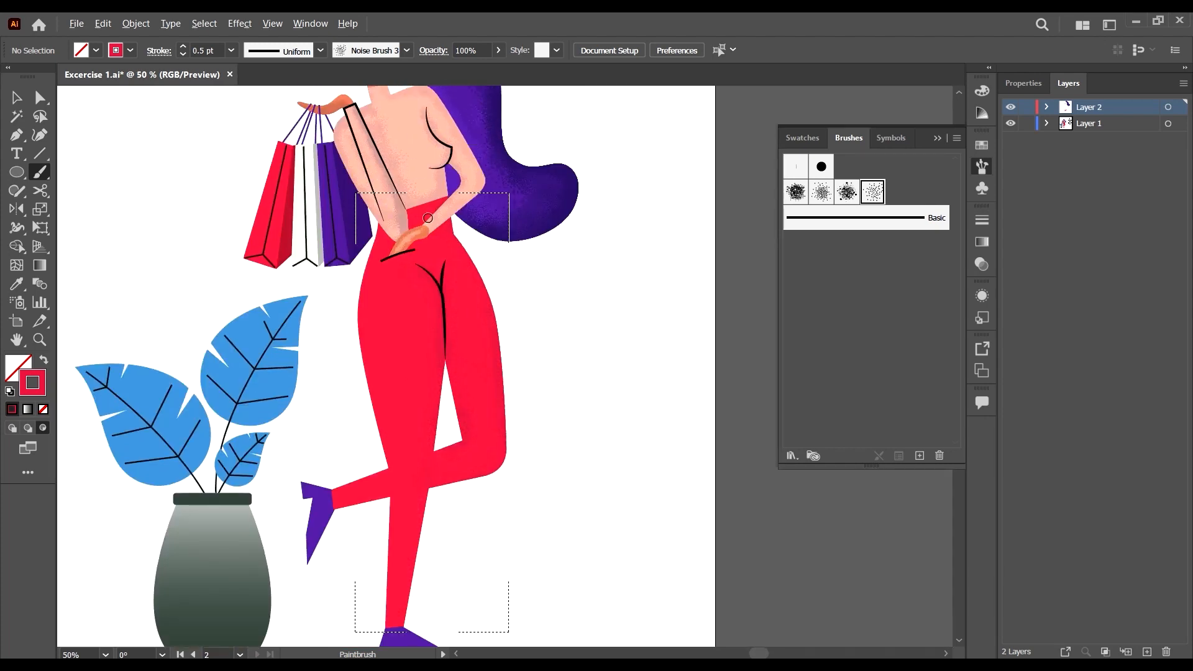
pyautogui.scroll(3, 429, 227)
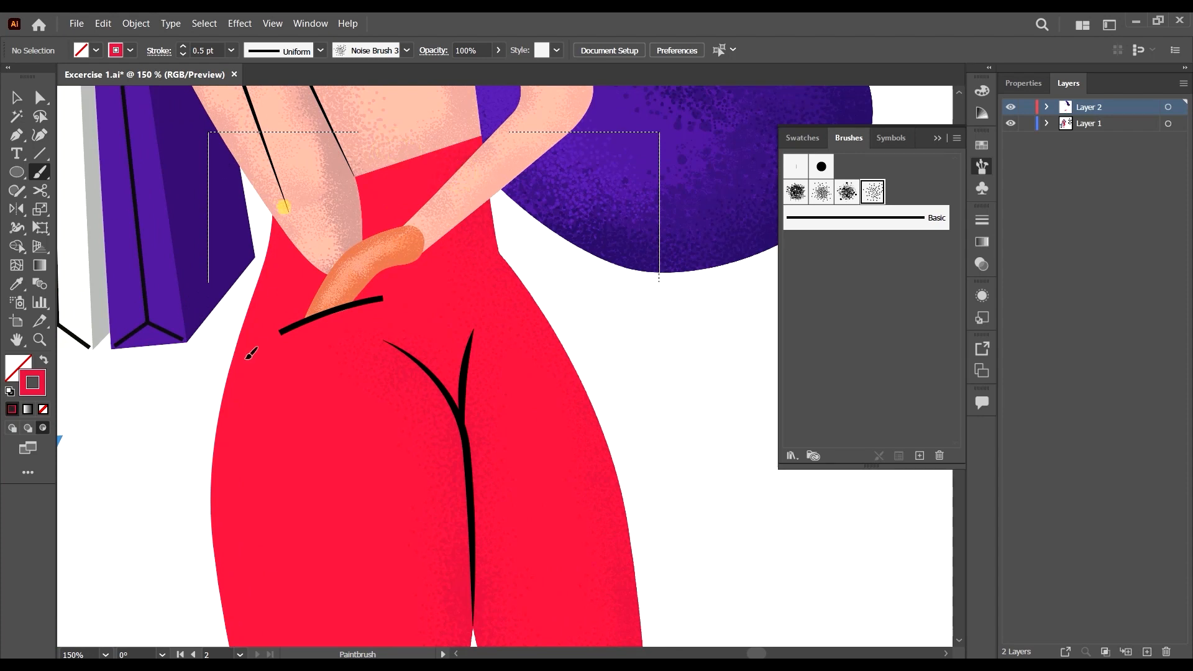
pyautogui.click(276, 249)
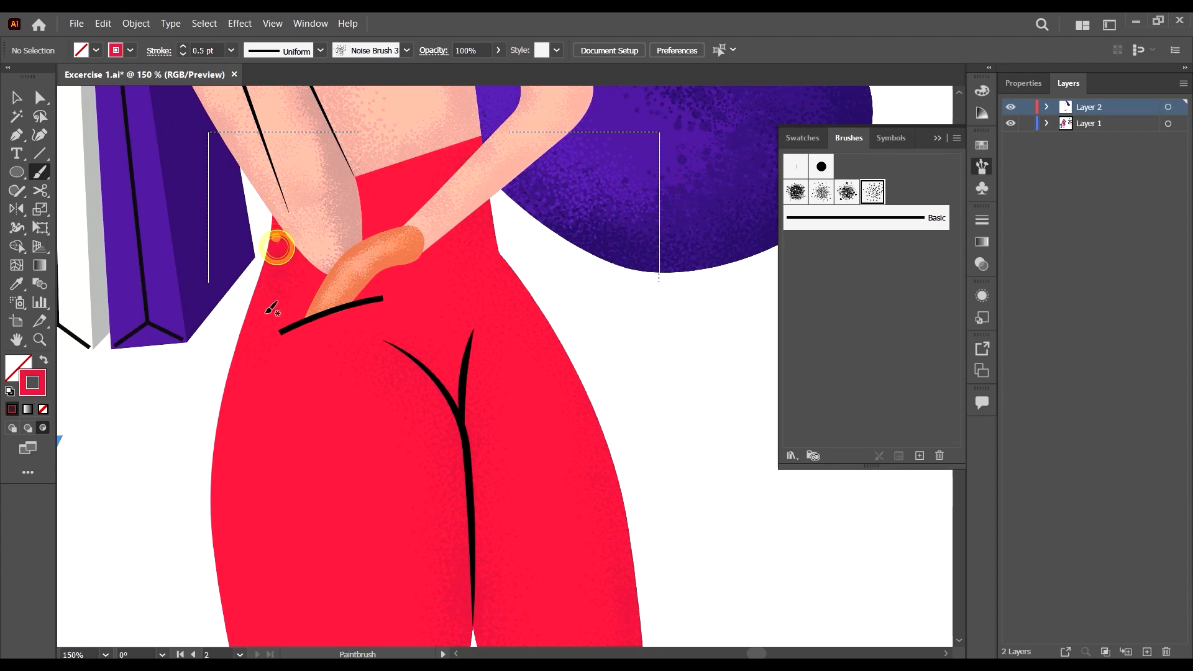
pyautogui.moveTo(279, 231)
pyautogui.mouseDown()
pyautogui.moveTo(267, 346)
pyautogui.moveTo(204, 562)
pyautogui.moveTo(234, 416)
pyautogui.mouseUp()
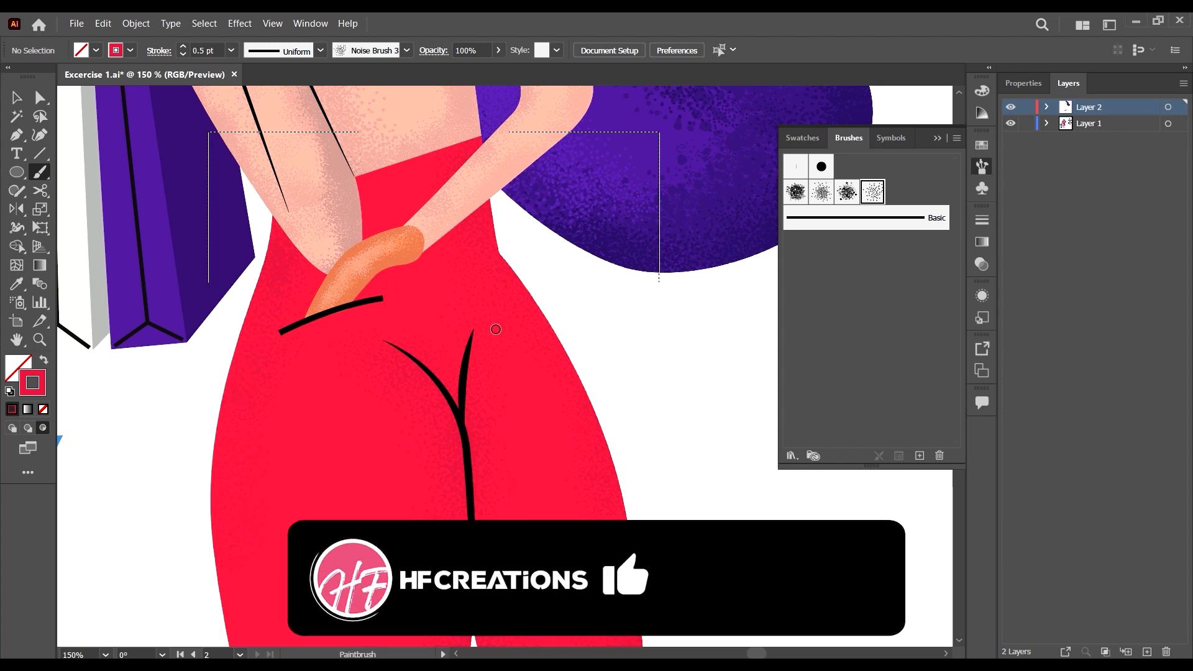
# Brush darker red noise shading down the outer edge of the trousers' left thigh, from the hip to the knee.
pyautogui.scroll(-1, 496, 328)
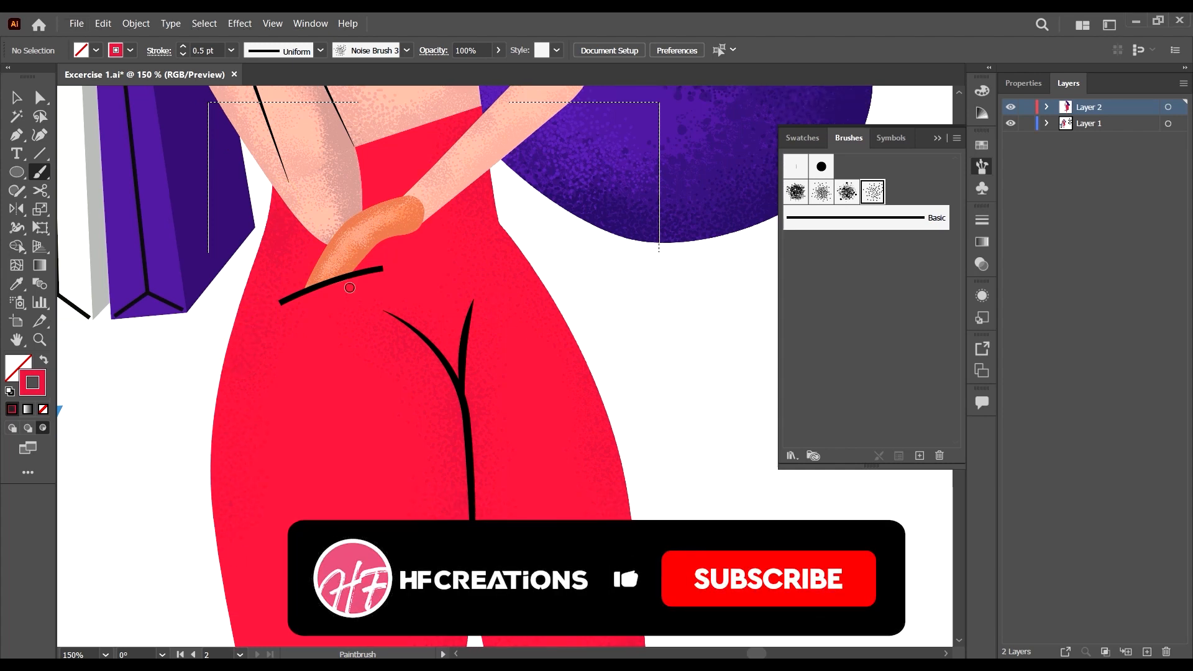
pyautogui.scroll(-2, 348, 296)
pyautogui.scroll(-2, 311, 314)
pyautogui.click(292, 293)
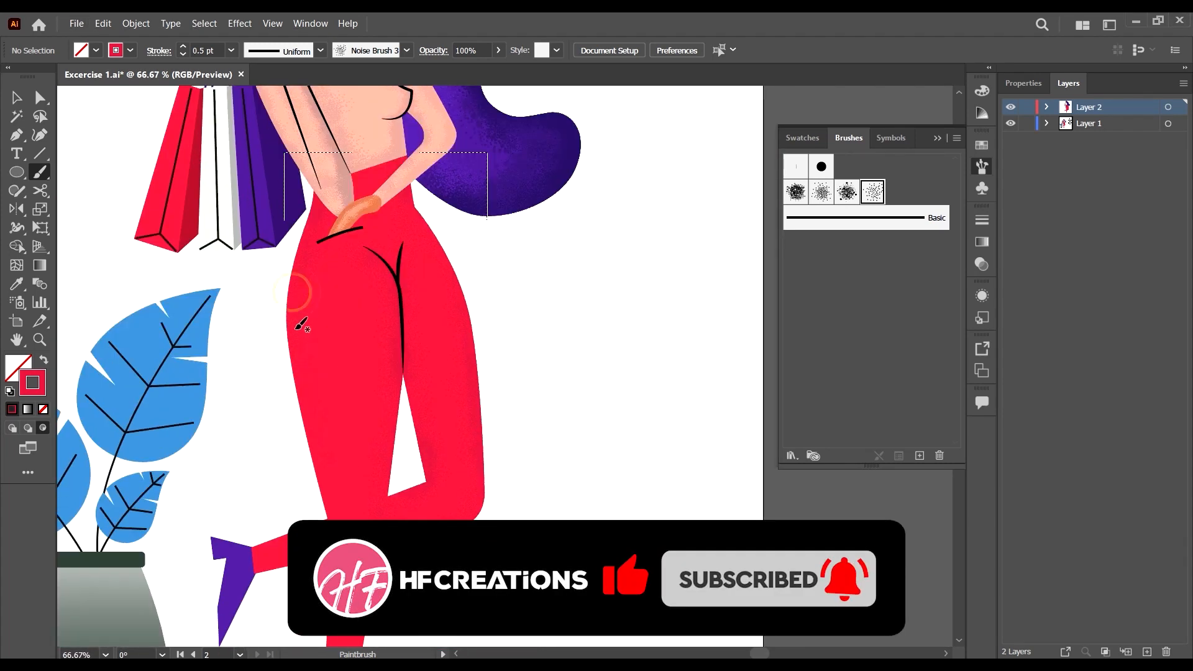
pyautogui.click(298, 346)
pyautogui.click(312, 370)
pyautogui.click(307, 398)
pyautogui.click(323, 473)
pyautogui.click(329, 484)
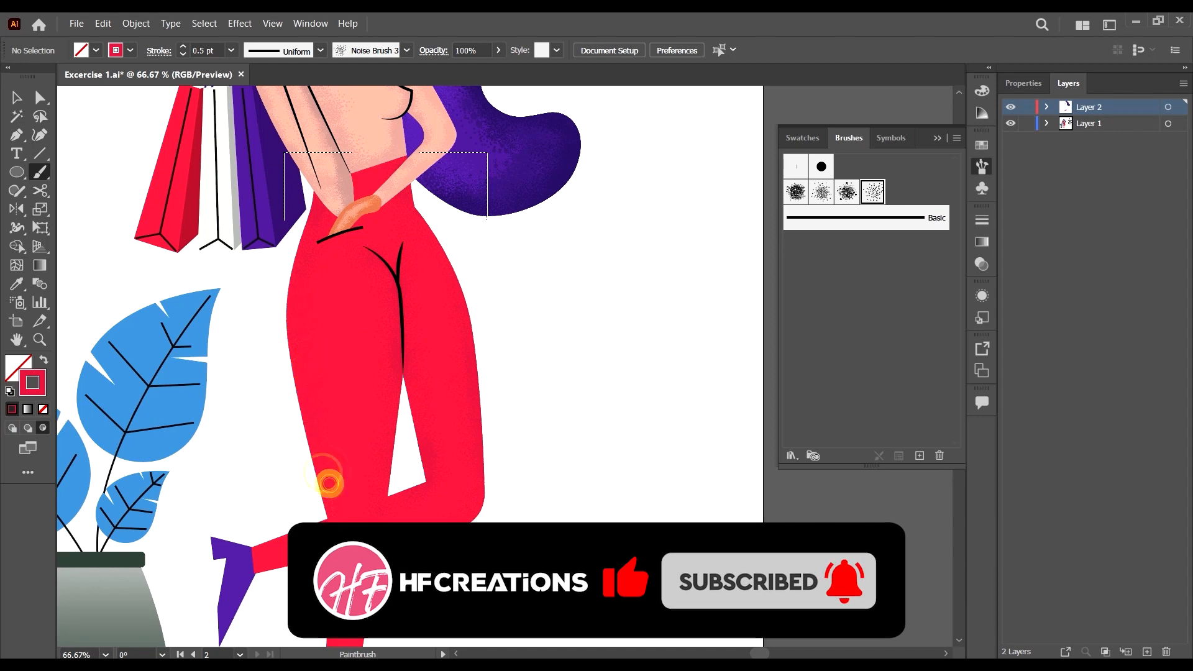
pyautogui.click(336, 551)
pyautogui.click(334, 517)
pyautogui.click(338, 542)
# Brush noise shading along both edges of the standing leg's lower part, from the knee down to the shoe.
pyautogui.scroll(-5, 362, 470)
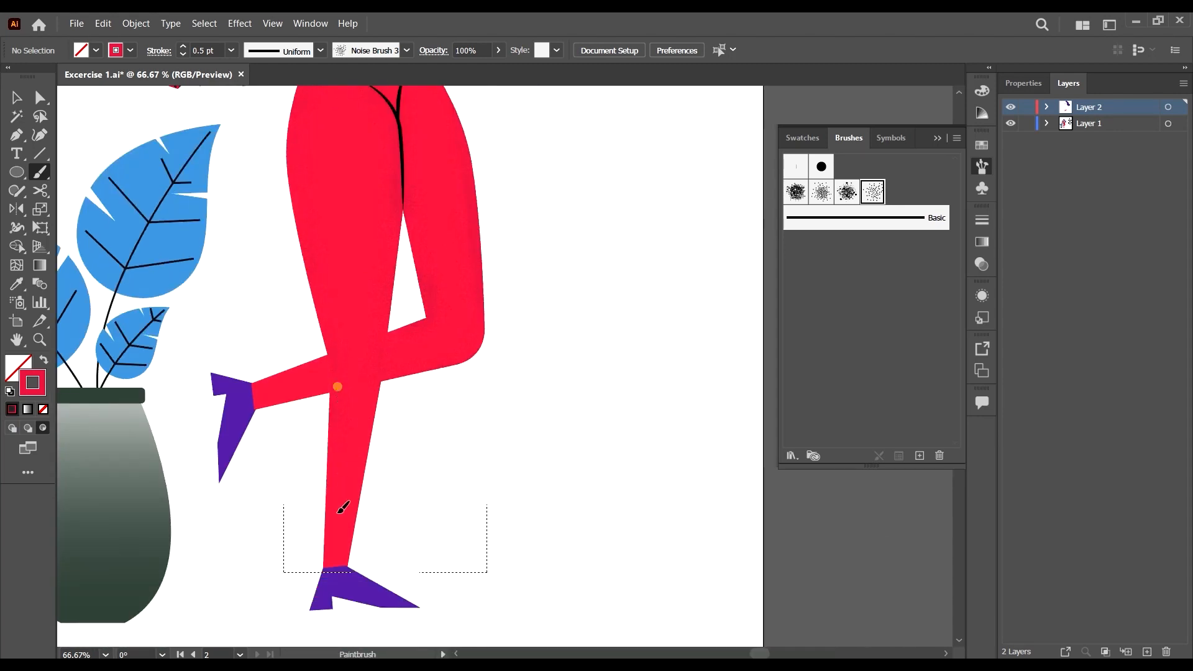
pyautogui.moveTo(341, 432)
pyautogui.mouseDown()
pyautogui.moveTo(337, 519)
pyautogui.moveTo(322, 496)
pyautogui.moveTo(332, 550)
pyautogui.mouseUp()
pyautogui.moveTo(330, 476); pyautogui.dragTo(320, 578)
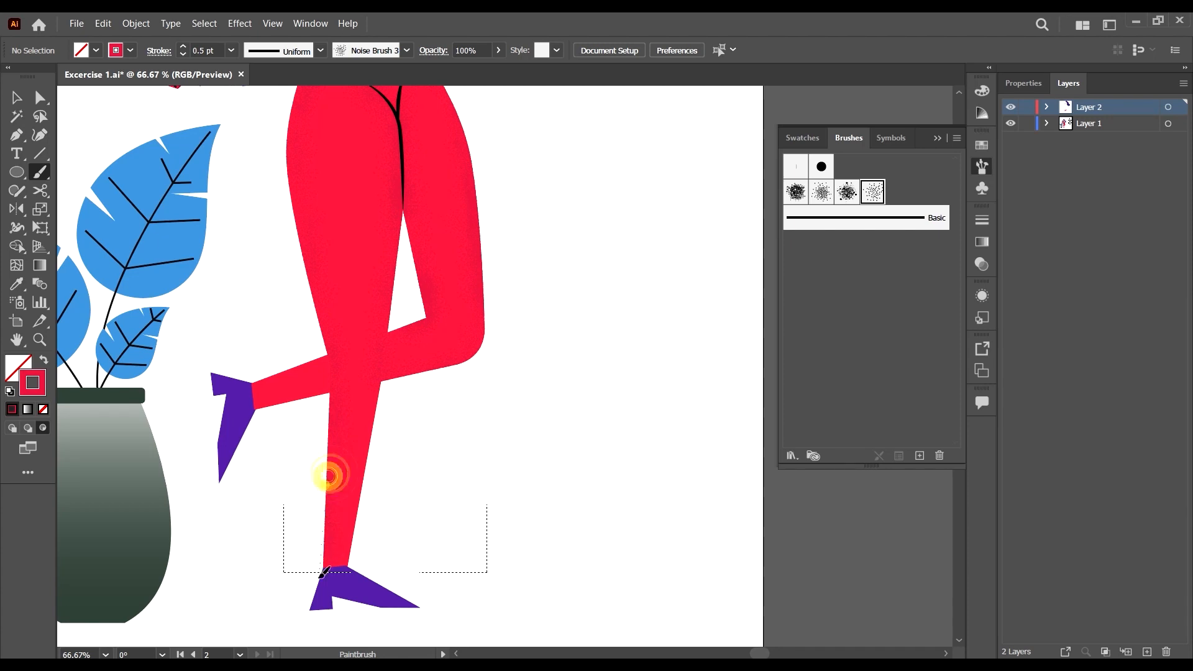
pyautogui.moveTo(323, 509); pyautogui.dragTo(336, 559)
pyautogui.scroll(2, 334, 563)
pyautogui.scroll(-2, 367, 427)
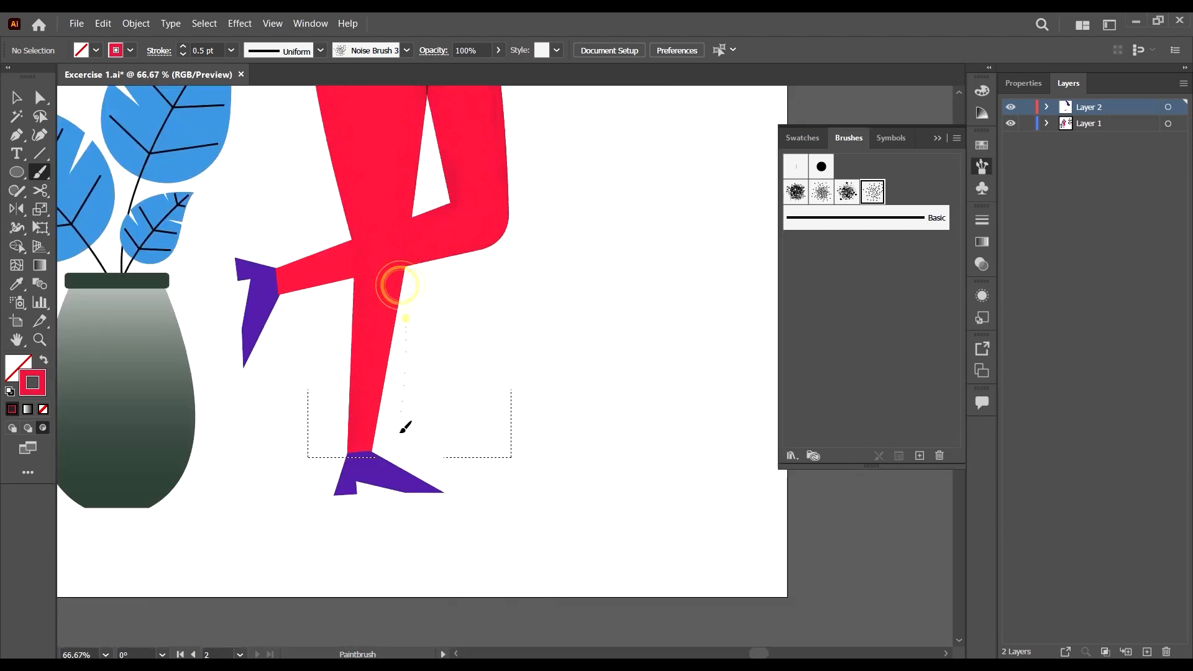
pyautogui.moveTo(401, 433); pyautogui.dragTo(400, 439)
pyautogui.moveTo(404, 349); pyautogui.dragTo(396, 422)
pyautogui.moveTo(391, 340); pyautogui.dragTo(393, 431)
pyautogui.moveTo(389, 391); pyautogui.dragTo(394, 429)
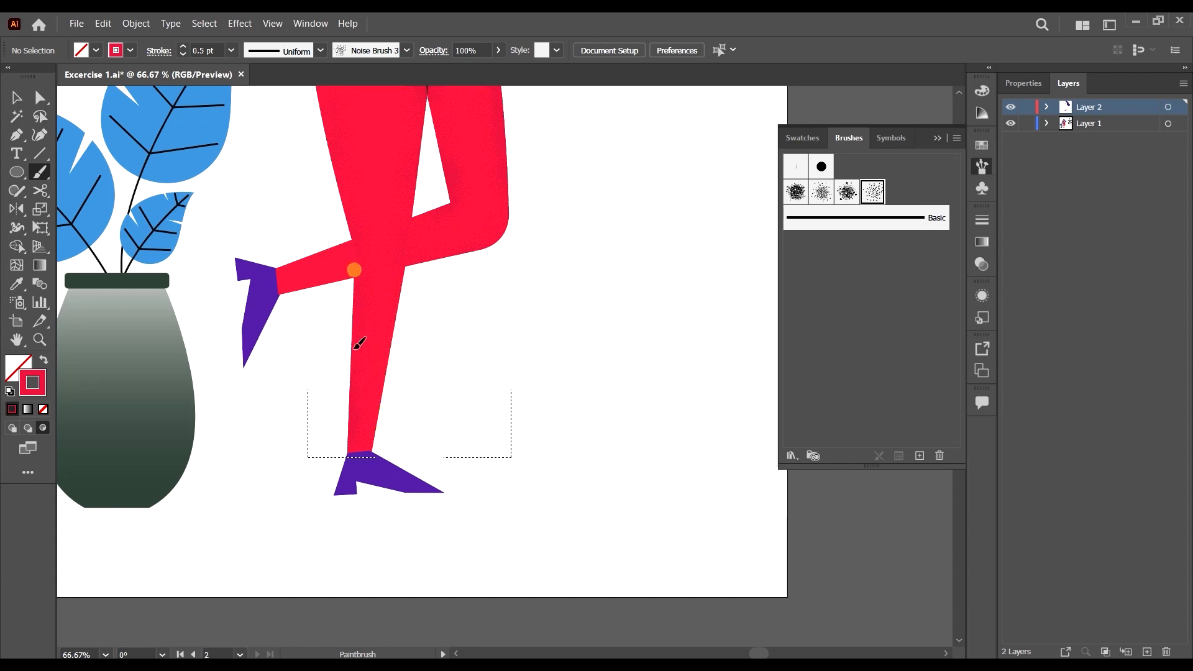
pyautogui.moveTo(354, 349); pyautogui.dragTo(347, 442)
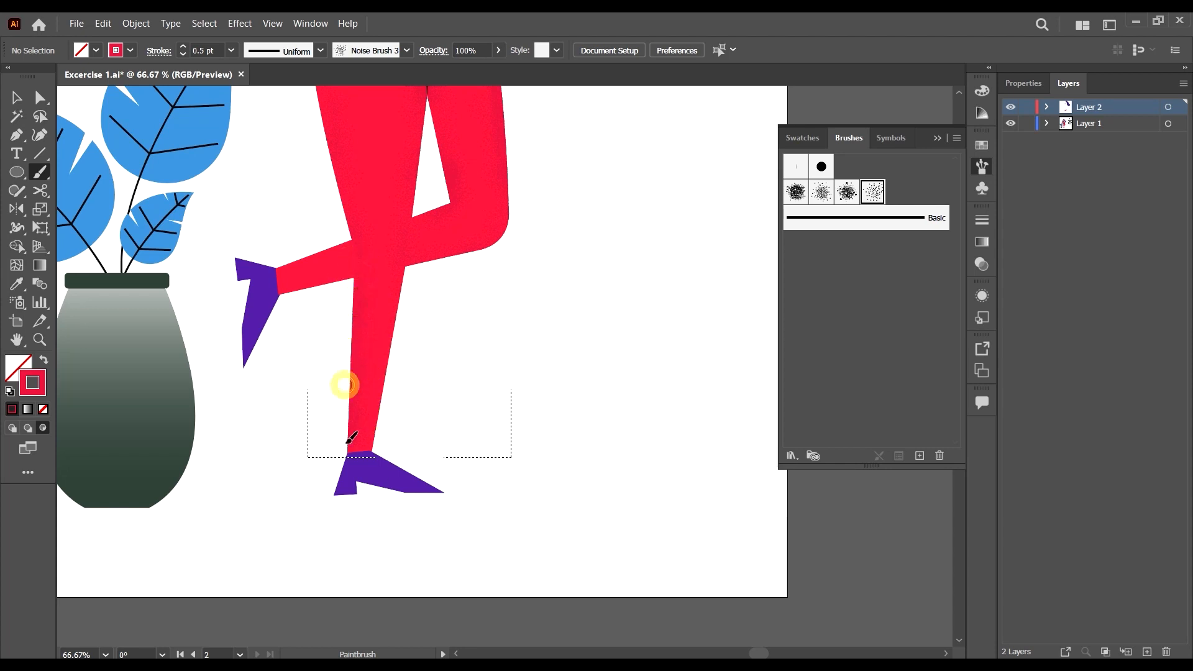
# Extend the noise shading from the standing leg's knee up its outer edge to the hip below the pocket line.
pyautogui.scroll(2, 356, 243)
pyautogui.moveTo(360, 333)
pyautogui.mouseDown()
pyautogui.moveTo(340, 248)
pyautogui.moveTo(340, 270)
pyautogui.moveTo(344, 281)
pyautogui.moveTo(343, 218)
pyautogui.moveTo(329, 233)
pyautogui.moveTo(320, 202)
pyautogui.moveTo(320, 227)
pyautogui.moveTo(317, 170)
pyautogui.moveTo(331, 194)
pyautogui.mouseUp()
pyautogui.scroll(2, 339, 224)
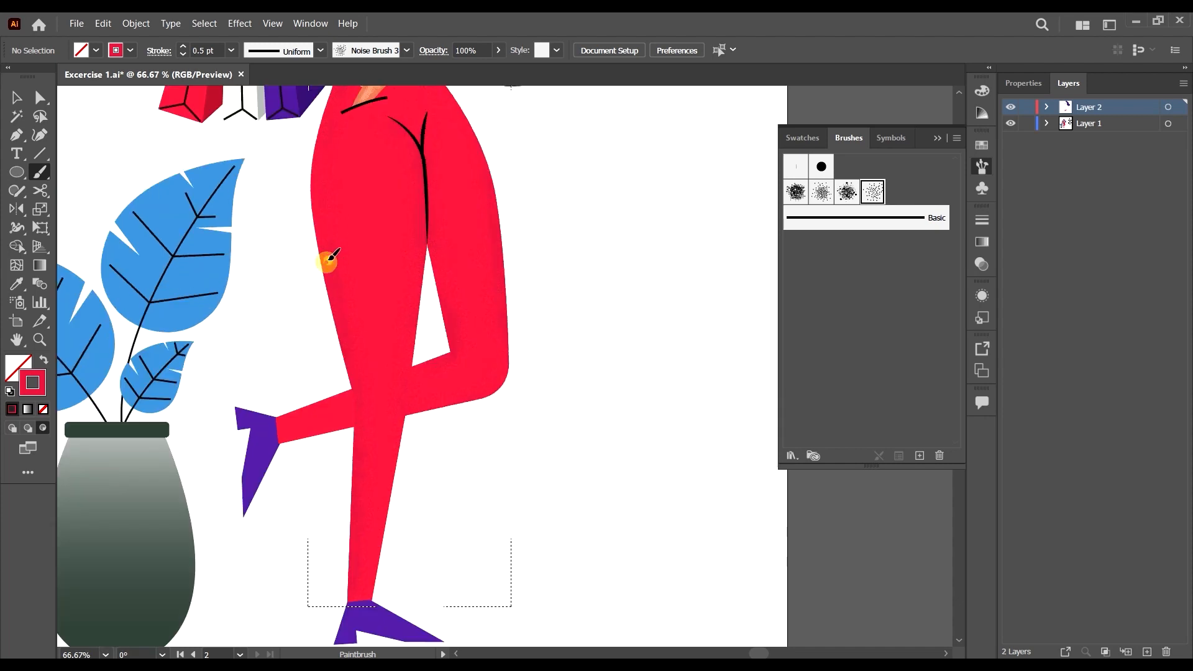
pyautogui.moveTo(327, 261); pyautogui.dragTo(328, 256)
pyautogui.moveTo(323, 183)
pyautogui.mouseDown()
pyautogui.moveTo(324, 200)
pyautogui.moveTo(328, 112)
pyautogui.mouseUp()
pyautogui.scroll(2, 333, 146)
pyautogui.moveTo(354, 161); pyautogui.dragTo(344, 123)
pyautogui.moveTo(343, 174)
pyautogui.mouseDown()
pyautogui.moveTo(331, 202)
pyautogui.moveTo(327, 167)
pyautogui.mouseUp()
pyautogui.moveTo(329, 179); pyautogui.dragTo(322, 207)
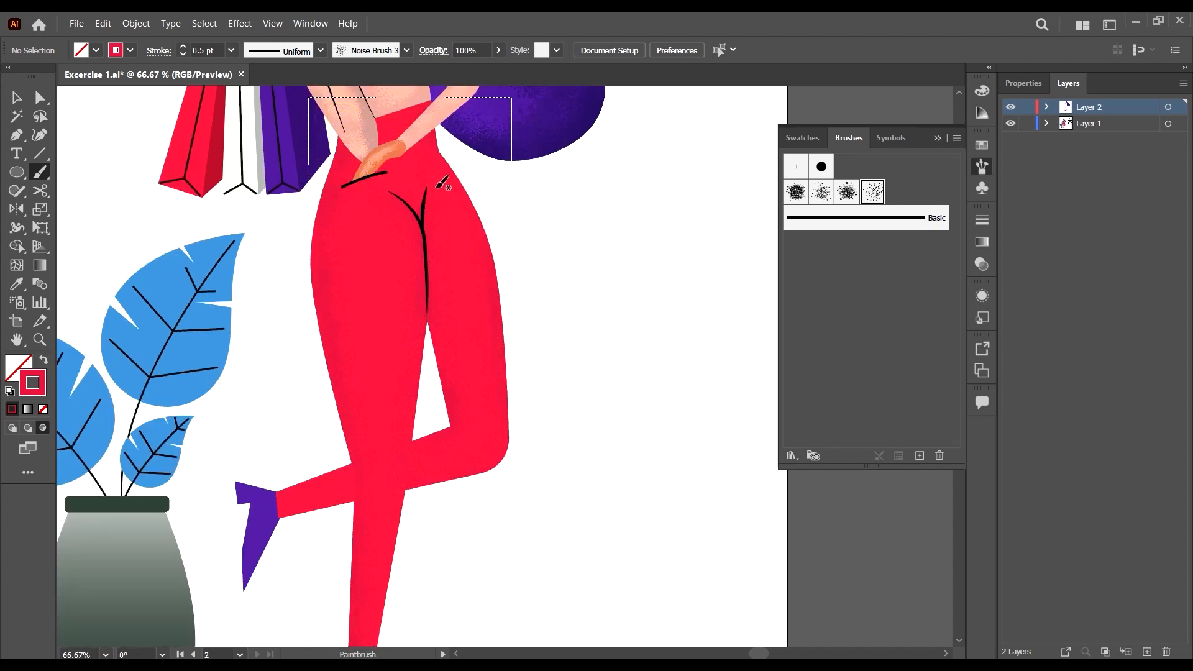
# Add noise shading along the right leg's outer thigh and on both sides of the central seam and inner thigh.
pyautogui.moveTo(464, 232)
pyautogui.mouseDown()
pyautogui.moveTo(478, 280)
pyautogui.moveTo(480, 235)
pyautogui.moveTo(530, 355)
pyautogui.mouseUp()
pyautogui.moveTo(440, 365)
pyautogui.mouseDown()
pyautogui.moveTo(449, 317)
pyautogui.moveTo(414, 322)
pyautogui.moveTo(410, 363)
pyautogui.mouseUp()
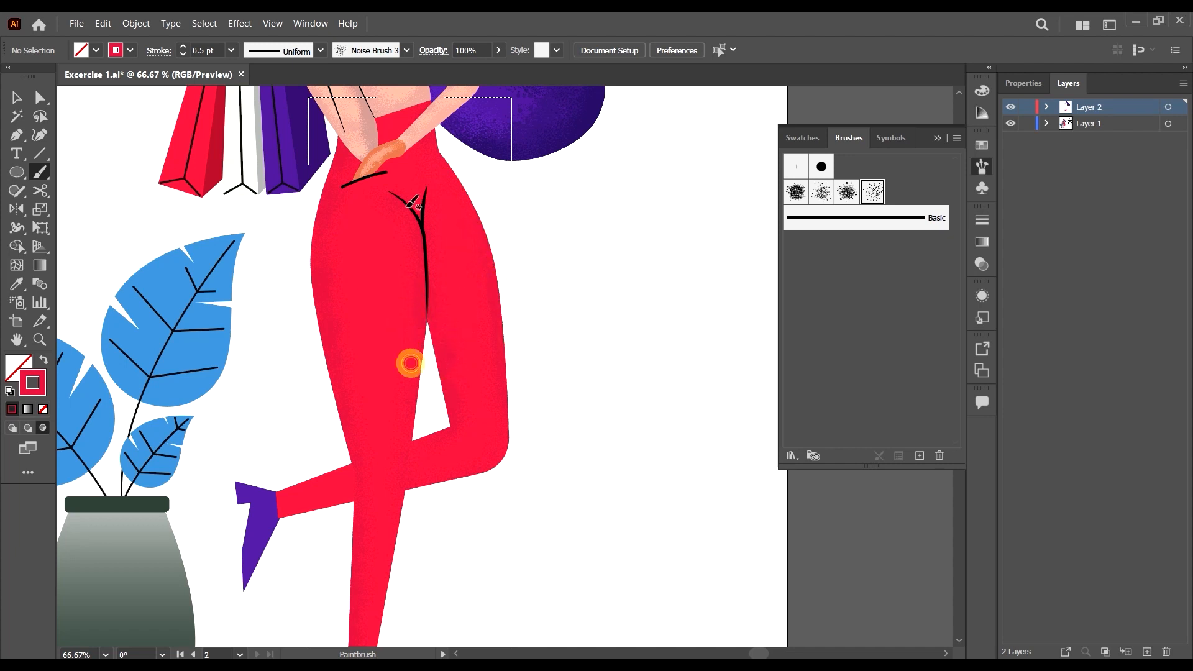
pyautogui.moveTo(401, 224); pyautogui.dragTo(419, 297)
pyautogui.moveTo(389, 232)
pyautogui.mouseDown()
pyautogui.moveTo(407, 246)
pyautogui.moveTo(412, 352)
pyautogui.mouseUp()
pyautogui.moveTo(411, 361); pyautogui.dragTo(417, 385)
pyautogui.moveTo(450, 303); pyautogui.dragTo(471, 380)
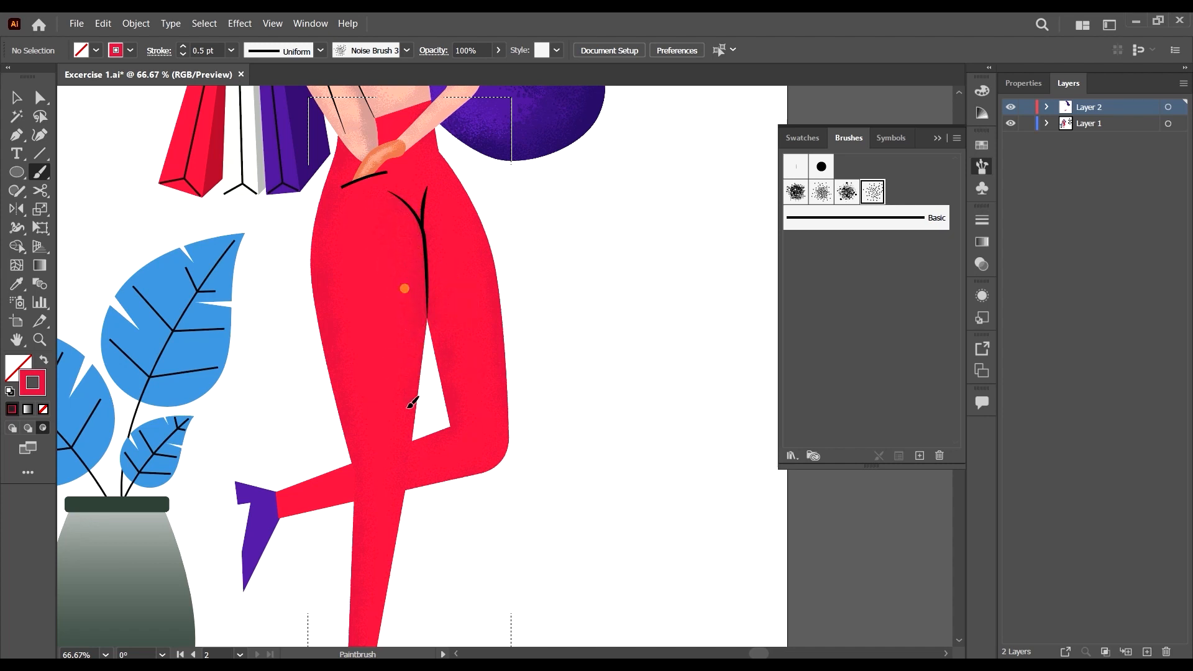
pyautogui.moveTo(403, 333); pyautogui.dragTo(404, 482)
# Deepen the noise shading across the left thigh and dab some beside the right side of the waist.
pyautogui.moveTo(334, 203); pyautogui.dragTo(355, 408)
pyautogui.moveTo(331, 281); pyautogui.dragTo(379, 446)
pyautogui.moveTo(339, 220); pyautogui.dragTo(378, 354)
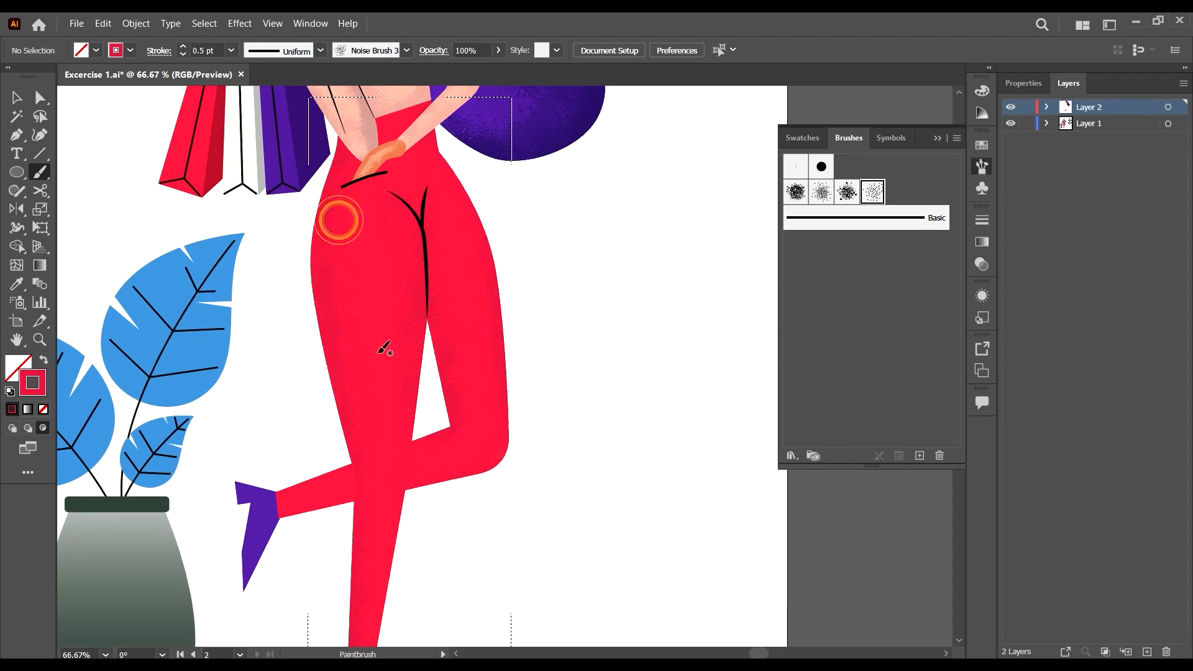
pyautogui.moveTo(330, 311); pyautogui.dragTo(352, 393)
pyautogui.moveTo(343, 326); pyautogui.dragTo(337, 346)
pyautogui.moveTo(328, 330); pyautogui.dragTo(339, 332)
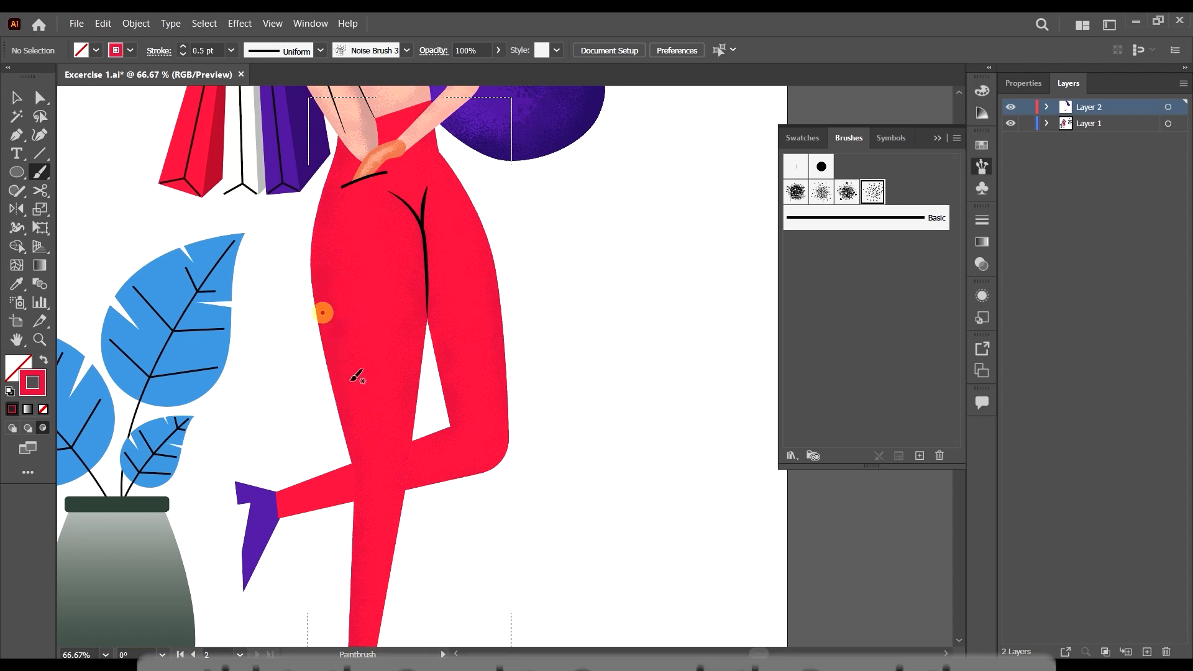
pyautogui.scroll(2, 436, 150)
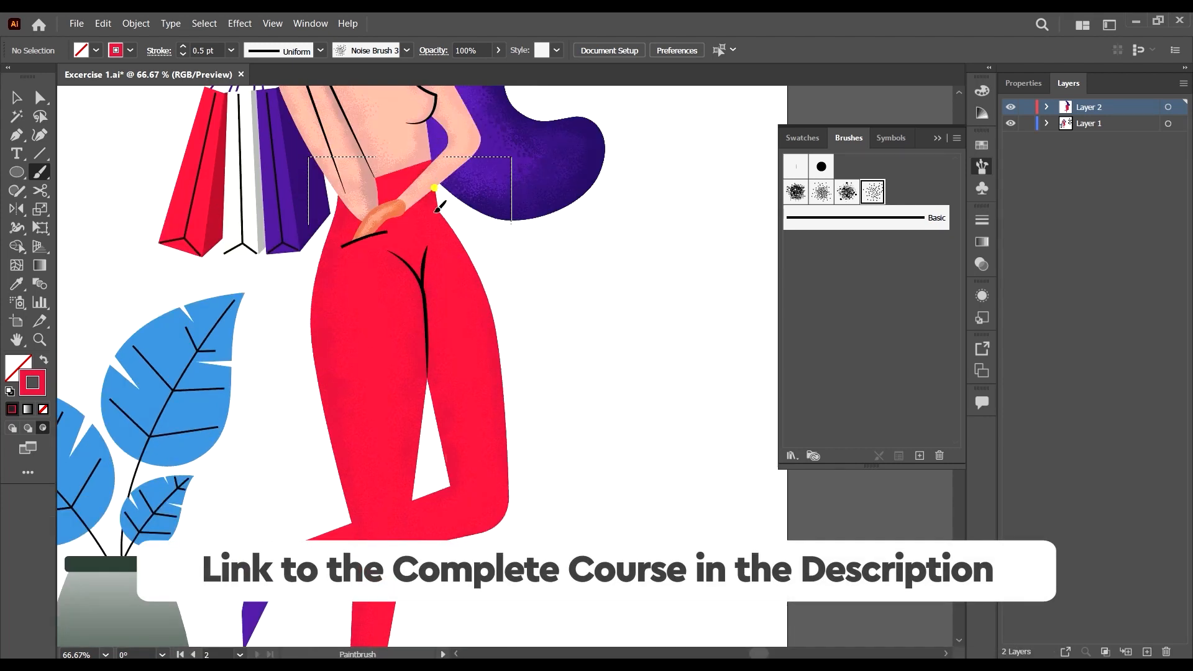
pyautogui.moveTo(435, 211); pyautogui.dragTo(439, 210)
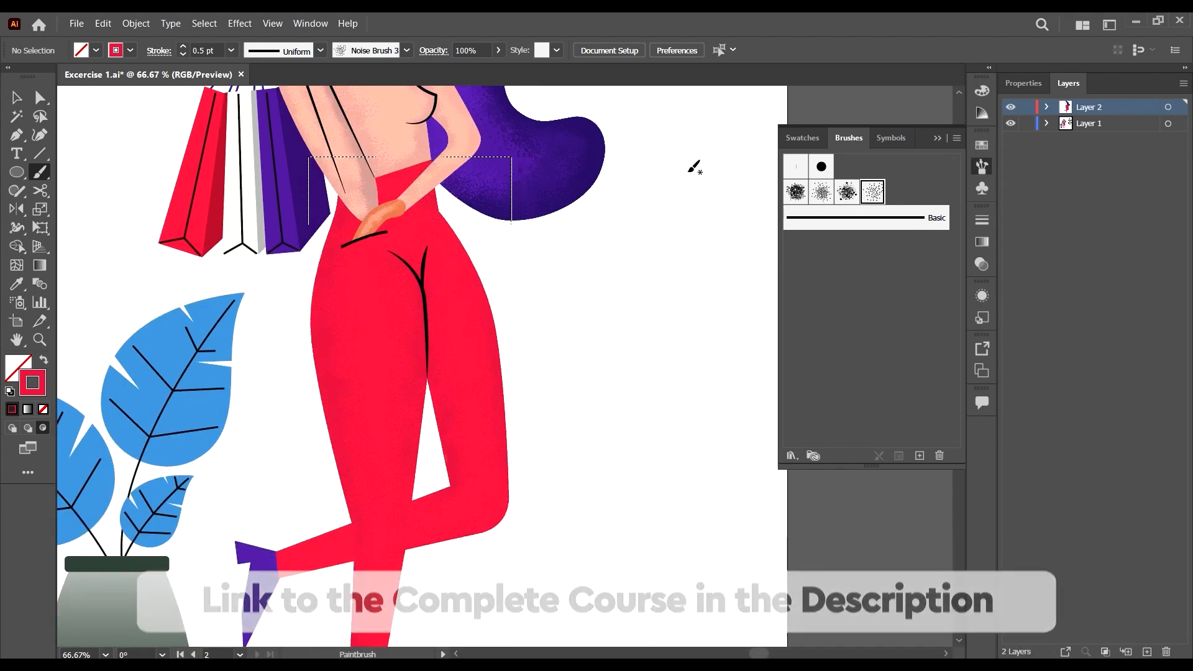
# Set the brush stroke to 0.25 pt and paint a fine noise shadow below the black pocket line.
pyautogui.click(231, 50)
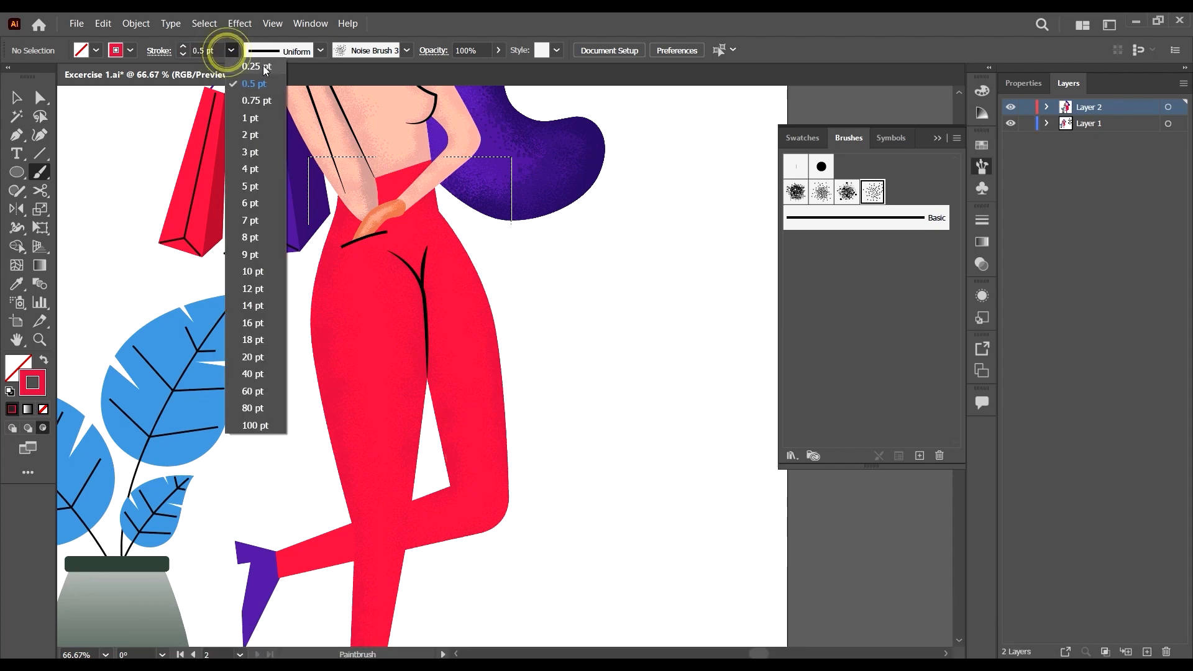
pyautogui.click(264, 74)
pyautogui.scroll(2, 351, 178)
pyautogui.scroll(4, 352, 177)
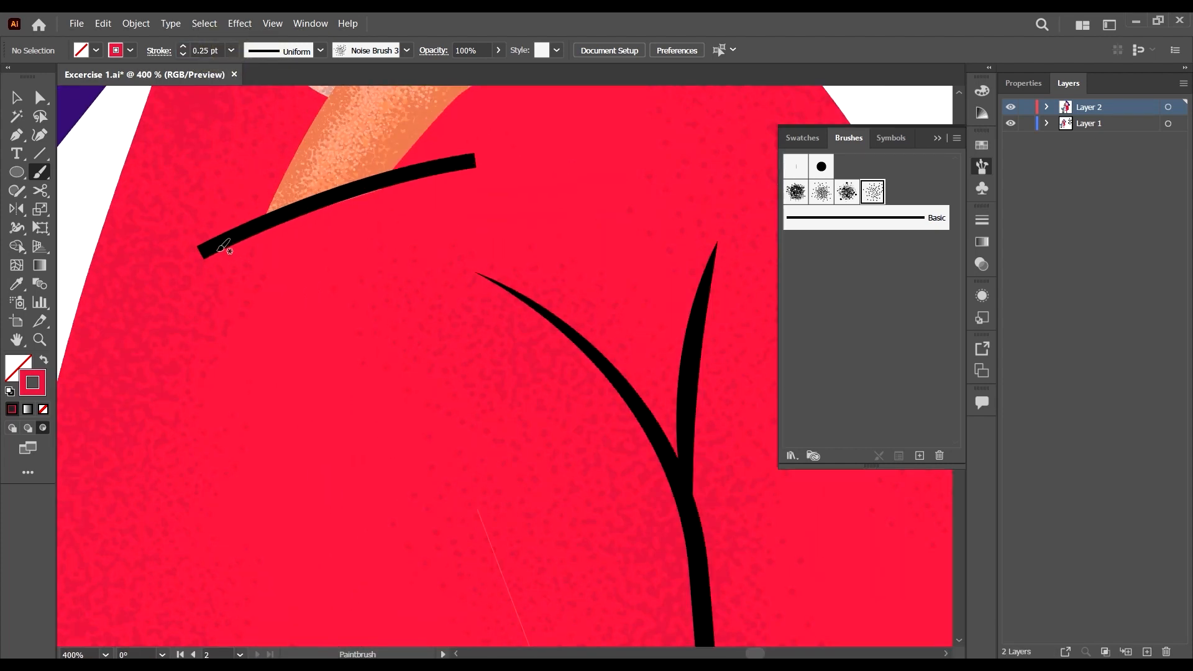
pyautogui.moveTo(466, 164); pyautogui.dragTo(101, 283)
pyautogui.moveTo(201, 271); pyautogui.dragTo(481, 184)
# Paint a noise shadow on the trousers beneath the right forearm and the underside of the orange hand.
pyautogui.scroll(-1, 435, 177)
pyautogui.scroll(5, 519, 178)
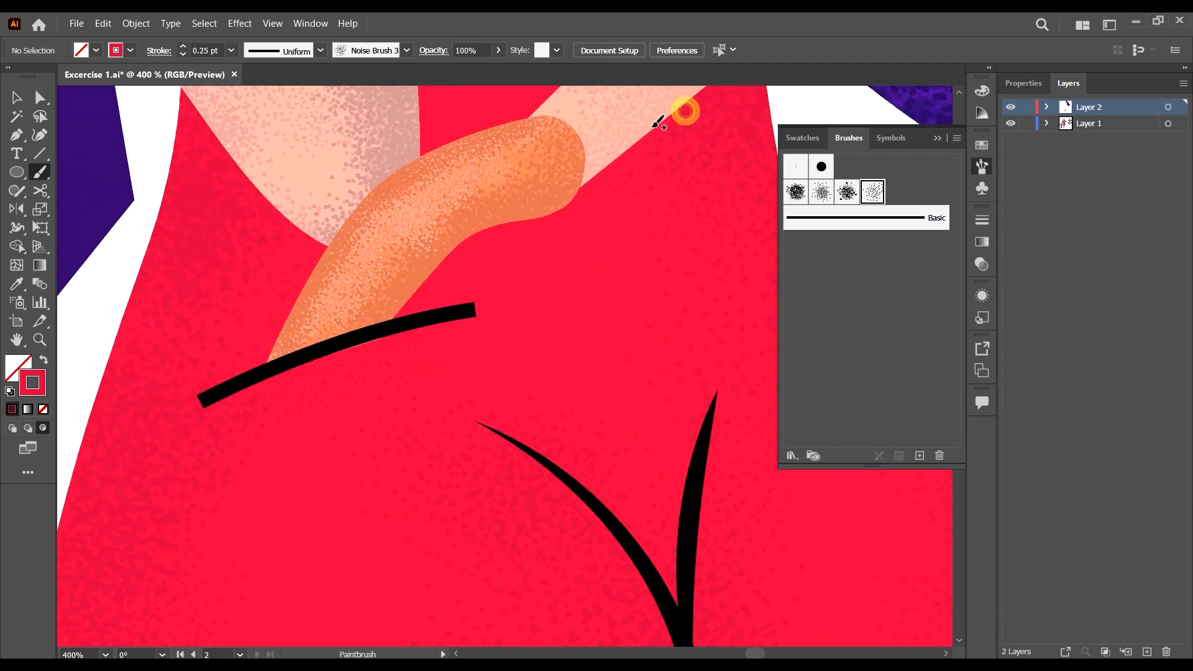
pyautogui.moveTo(679, 124); pyautogui.dragTo(597, 181)
pyautogui.moveTo(650, 142); pyautogui.dragTo(541, 207)
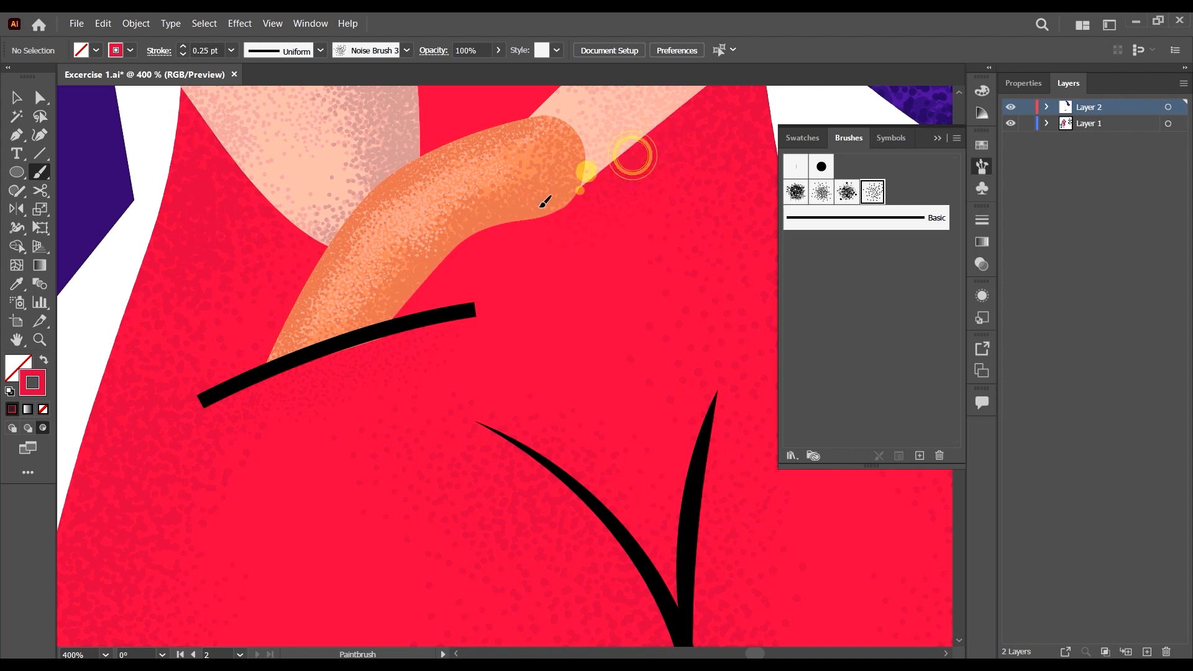
pyautogui.moveTo(623, 190); pyautogui.dragTo(454, 249)
pyautogui.moveTo(519, 217); pyautogui.dragTo(432, 312)
pyautogui.moveTo(486, 243)
pyautogui.mouseDown()
pyautogui.moveTo(420, 304)
pyautogui.moveTo(442, 298)
pyautogui.mouseUp()
pyautogui.moveTo(594, 188); pyautogui.dragTo(575, 199)
# Shade the trousers with noise along the inner edge of the left arm, from the waistband to the hand.
pyautogui.scroll(2, 567, 187)
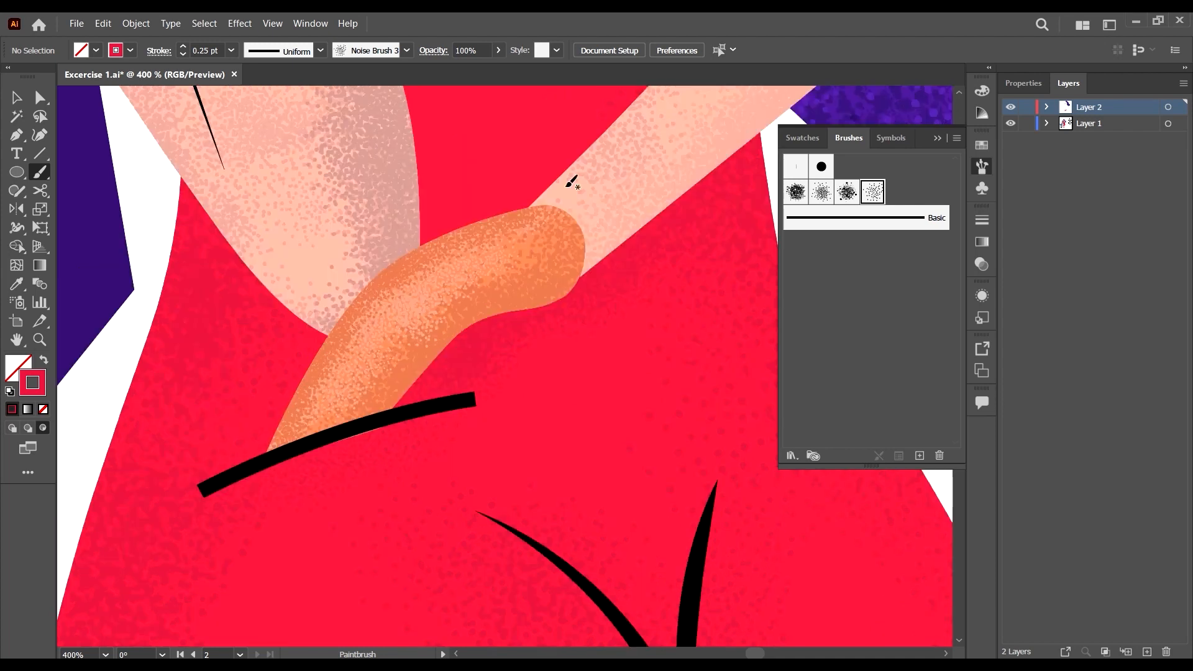
pyautogui.scroll(2, 516, 258)
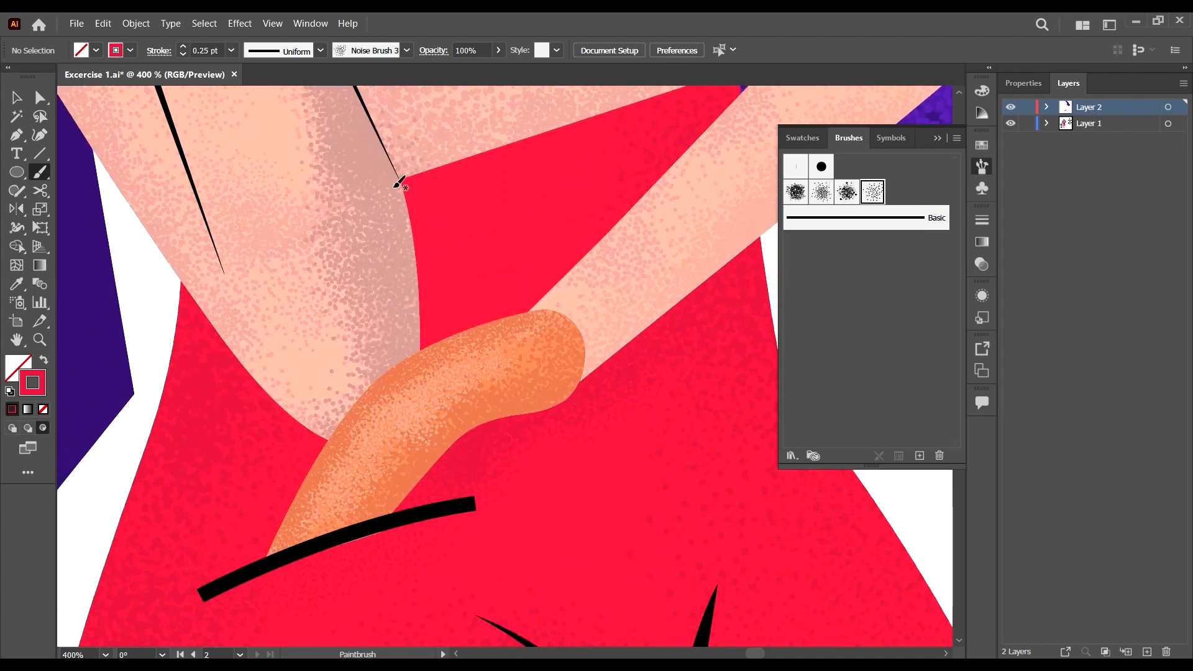
pyautogui.moveTo(400, 210); pyautogui.dragTo(417, 339)
pyautogui.moveTo(377, 175)
pyautogui.mouseDown()
pyautogui.moveTo(411, 206)
pyautogui.moveTo(411, 286)
pyautogui.mouseUp()
pyautogui.moveTo(407, 229)
pyautogui.mouseDown()
pyautogui.moveTo(434, 457)
pyautogui.moveTo(415, 343)
pyautogui.mouseUp()
pyautogui.moveTo(420, 263); pyautogui.dragTo(429, 403)
pyautogui.moveTo(423, 226)
pyautogui.mouseDown()
pyautogui.moveTo(432, 337)
pyautogui.moveTo(429, 298)
pyautogui.mouseUp()
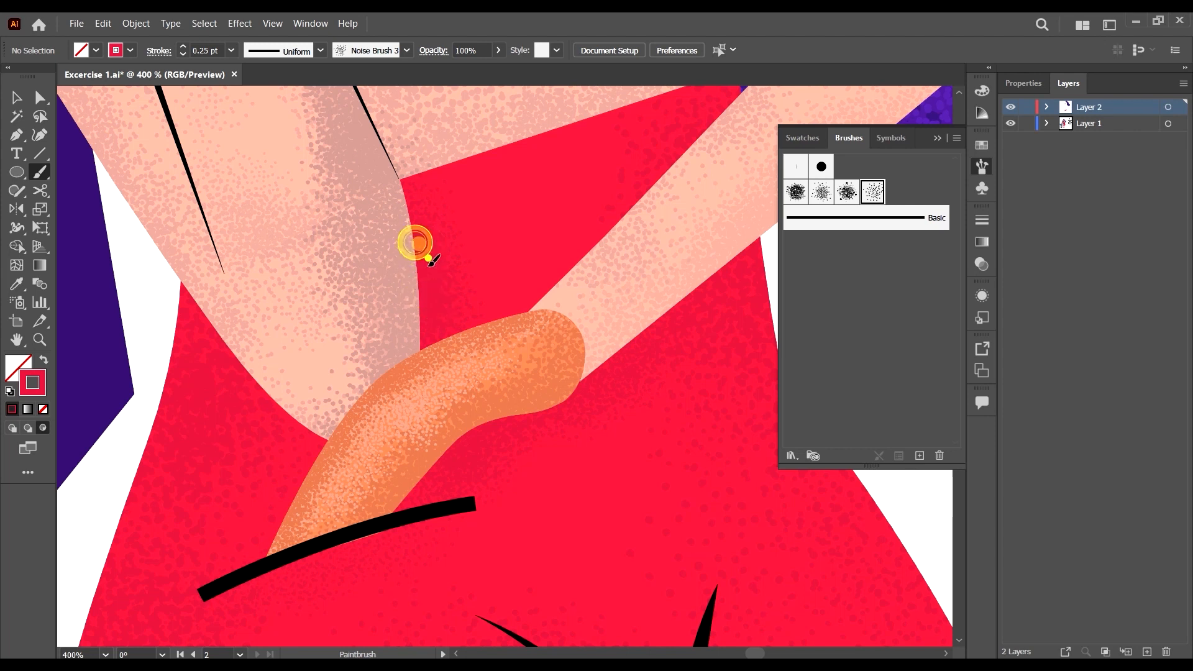
pyautogui.moveTo(428, 258); pyautogui.dragTo(442, 354)
# Build up noise shading on the trousers along the upper edge of the hand, toward the right wrist.
pyautogui.moveTo(436, 276)
pyautogui.mouseDown()
pyautogui.moveTo(439, 325)
pyautogui.moveTo(495, 323)
pyautogui.mouseUp()
pyautogui.moveTo(546, 311)
pyautogui.mouseDown()
pyautogui.moveTo(495, 351)
pyautogui.moveTo(552, 296)
pyautogui.moveTo(460, 342)
pyautogui.mouseUp()
pyautogui.moveTo(582, 306); pyautogui.dragTo(451, 351)
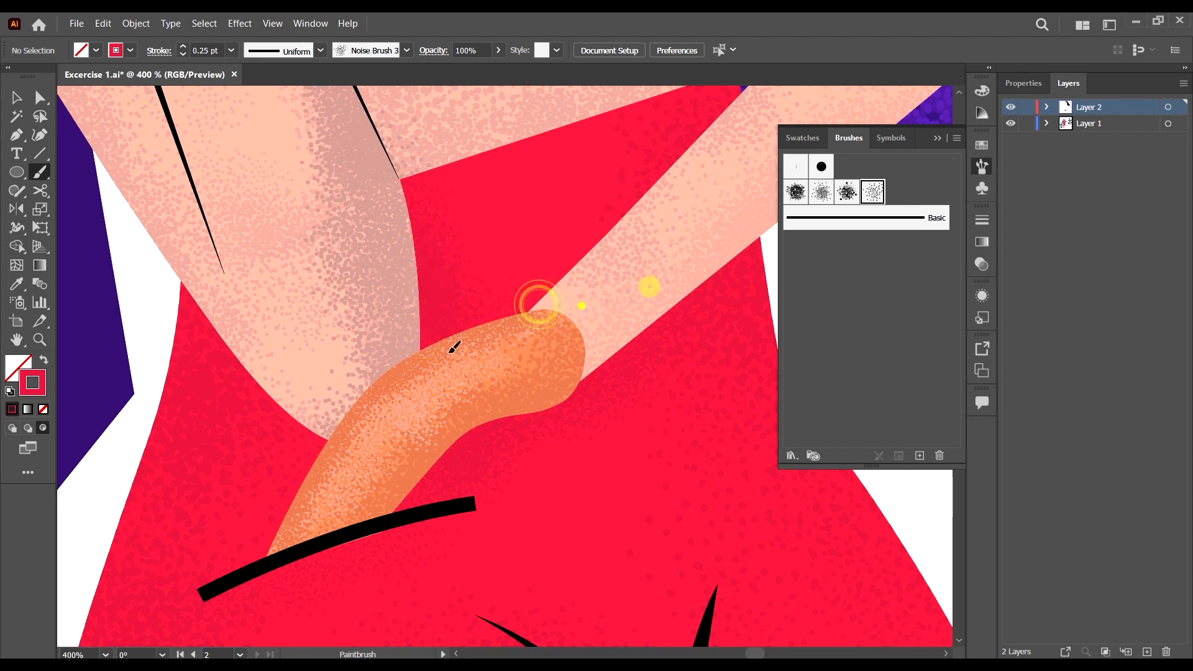
pyautogui.moveTo(536, 313); pyautogui.dragTo(498, 338)
pyautogui.moveTo(579, 306); pyautogui.dragTo(497, 332)
pyautogui.moveTo(596, 322)
pyautogui.mouseDown()
pyautogui.moveTo(514, 340)
pyautogui.moveTo(491, 332)
pyautogui.mouseUp()
pyautogui.moveTo(612, 296); pyautogui.dragTo(472, 332)
pyautogui.moveTo(641, 290)
pyautogui.mouseDown()
pyautogui.moveTo(454, 341)
pyautogui.moveTo(543, 296)
pyautogui.mouseUp()
pyautogui.moveTo(640, 268); pyautogui.dragTo(503, 317)
pyautogui.moveTo(608, 289); pyautogui.dragTo(529, 304)
# Brush noise shading on the waist area along the upper edge of the right forearm.
pyautogui.moveTo(727, 107); pyautogui.dragTo(570, 335)
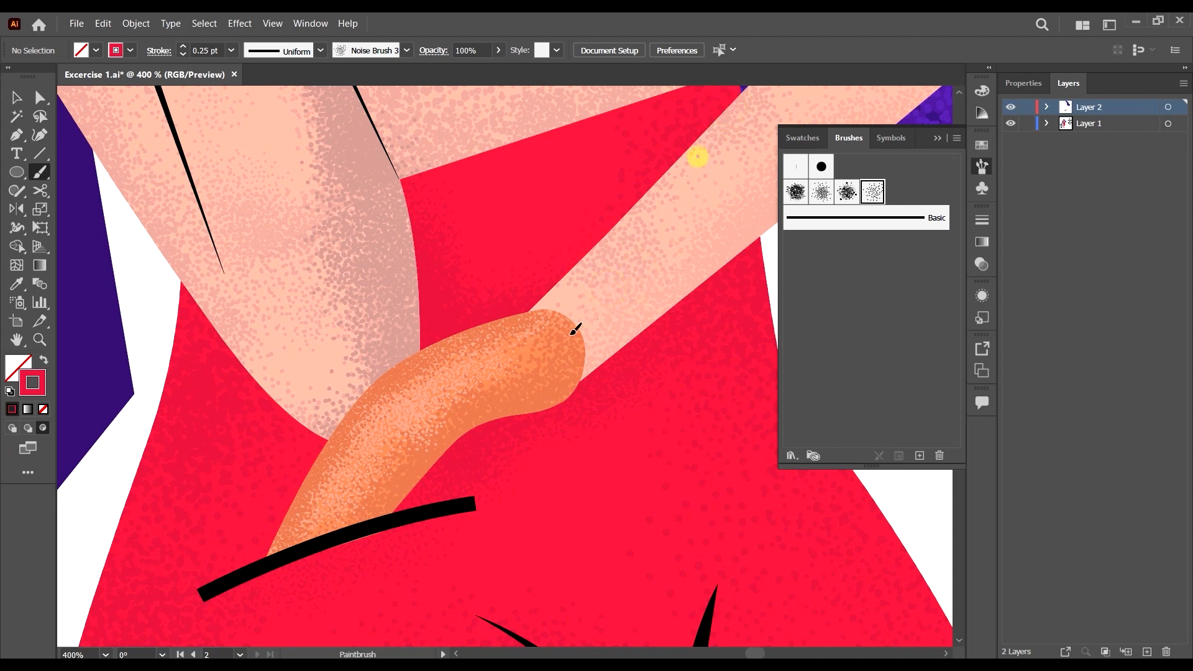
pyautogui.moveTo(699, 156); pyautogui.dragTo(543, 356)
pyautogui.moveTo(678, 188); pyautogui.dragTo(558, 337)
pyautogui.moveTo(674, 158); pyautogui.dragTo(610, 220)
pyautogui.moveTo(667, 122)
pyautogui.mouseDown()
pyautogui.moveTo(616, 230)
pyautogui.moveTo(657, 149)
pyautogui.mouseUp()
pyautogui.moveTo(726, 102)
pyautogui.mouseDown()
pyautogui.moveTo(712, 142)
pyautogui.moveTo(641, 195)
pyautogui.moveTo(688, 147)
pyautogui.mouseUp()
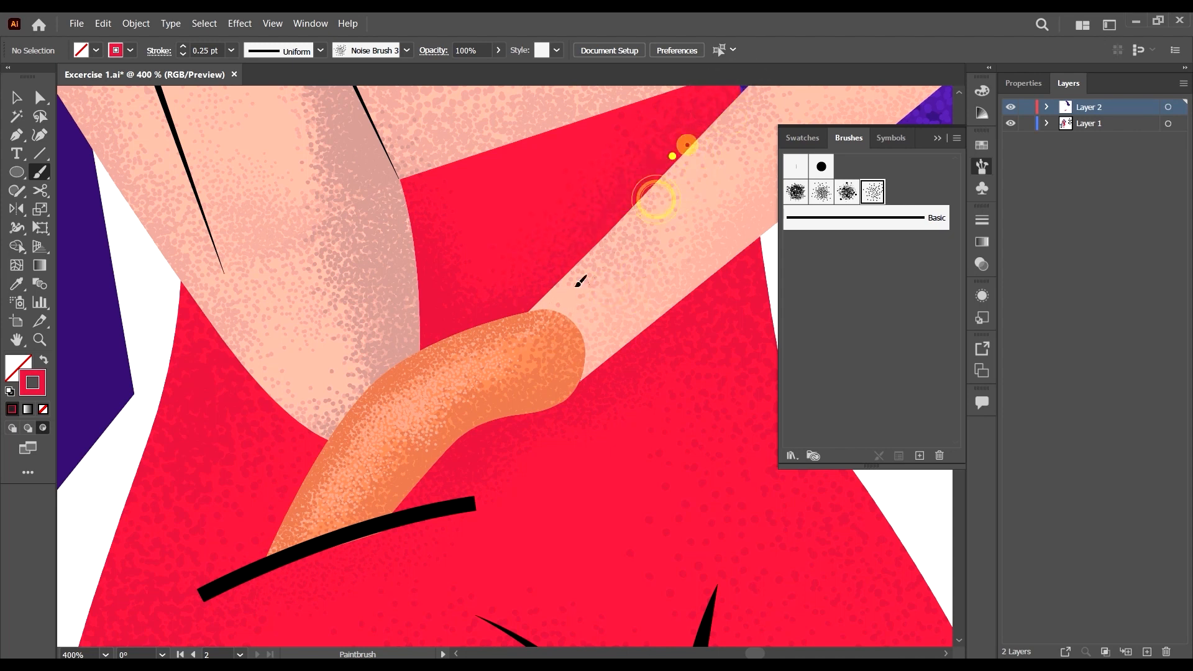
# Paint a noise shadow on the trousers along the left arm's outer edge and down beside the hand to the pocket.
pyautogui.moveTo(206, 306); pyautogui.dragTo(264, 393)
pyautogui.moveTo(189, 278)
pyautogui.mouseDown()
pyautogui.moveTo(331, 399)
pyautogui.moveTo(290, 456)
pyautogui.mouseUp()
pyautogui.moveTo(211, 305)
pyautogui.mouseDown()
pyautogui.moveTo(293, 428)
pyautogui.moveTo(295, 374)
pyautogui.mouseUp()
pyautogui.moveTo(269, 362)
pyautogui.mouseDown()
pyautogui.moveTo(242, 394)
pyautogui.moveTo(343, 483)
pyautogui.mouseUp()
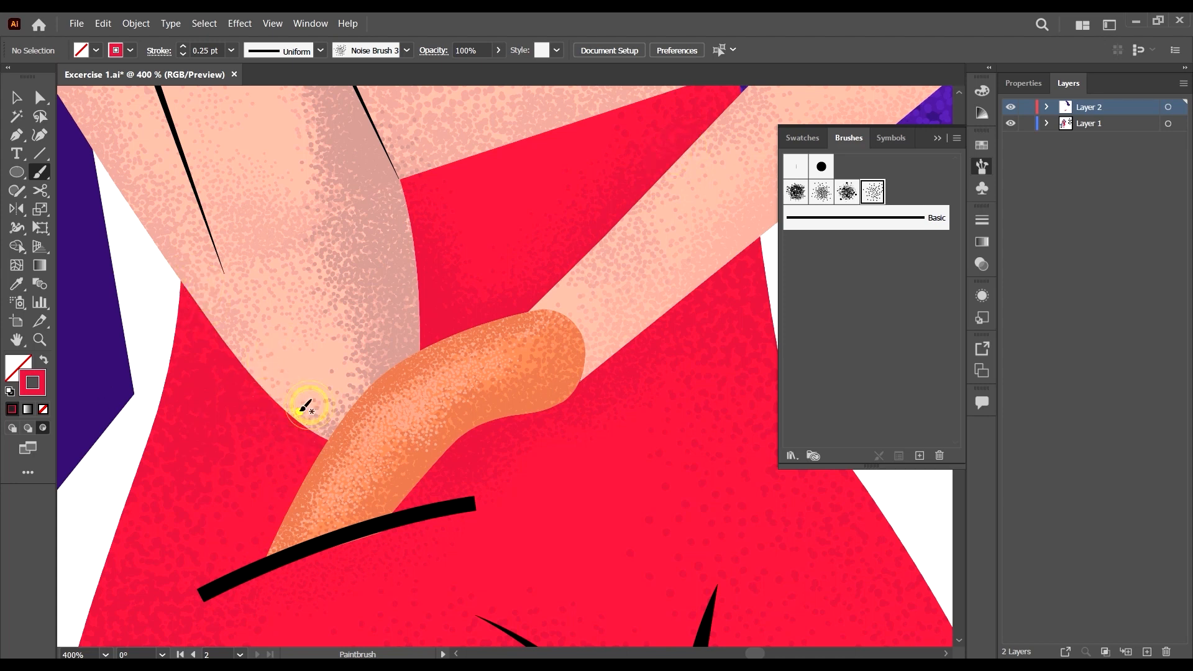
pyautogui.moveTo(285, 365); pyautogui.dragTo(307, 379)
pyautogui.moveTo(296, 355); pyautogui.dragTo(365, 425)
pyautogui.moveTo(312, 383); pyautogui.dragTo(288, 442)
pyautogui.moveTo(225, 259)
pyautogui.mouseDown()
pyautogui.moveTo(199, 246)
pyautogui.moveTo(197, 298)
pyautogui.moveTo(280, 367)
pyautogui.moveTo(301, 445)
pyautogui.moveTo(285, 509)
pyautogui.mouseUp()
pyautogui.moveTo(312, 466)
pyautogui.mouseDown()
pyautogui.moveTo(288, 597)
pyautogui.moveTo(351, 453)
pyautogui.mouseUp()
pyautogui.moveTo(304, 513); pyautogui.dragTo(283, 528)
pyautogui.moveTo(323, 479)
pyautogui.mouseDown()
pyautogui.moveTo(274, 546)
pyautogui.moveTo(181, 608)
pyautogui.mouseUp()
# Add noise shading across the right hip, from below the forearm toward the top of the seam.
pyautogui.keyDown('alt'); pyautogui.scroll(-2, 379, 486); pyautogui.keyUp('alt')
pyautogui.scroll(-3, 525, 418)
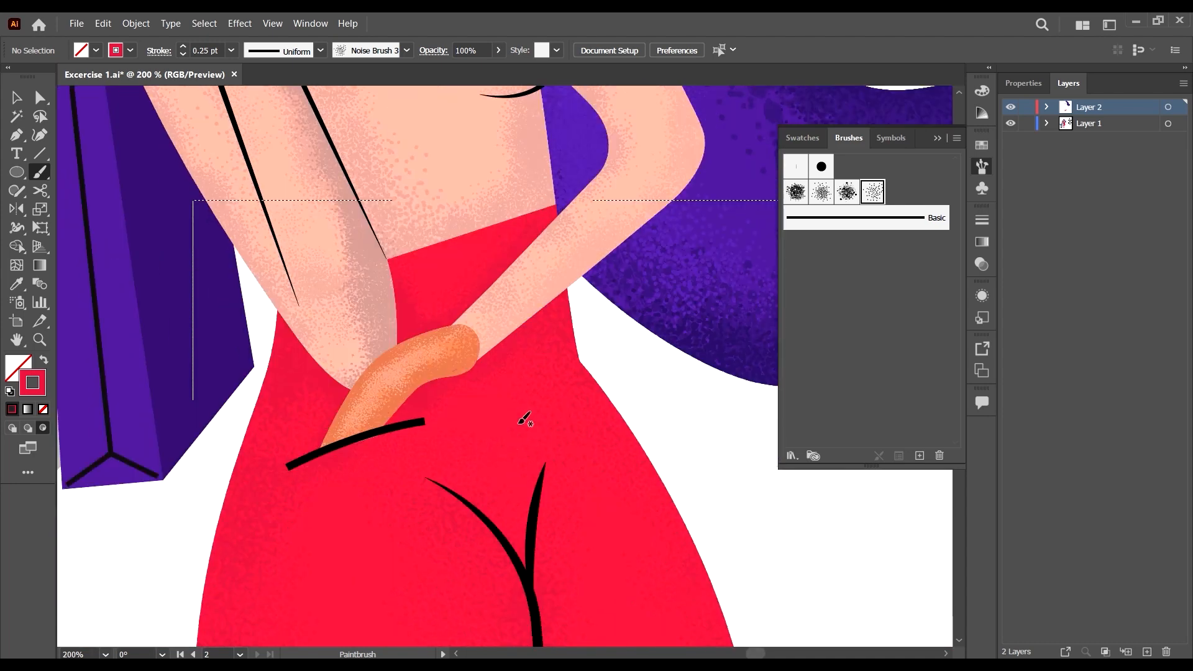
pyautogui.moveTo(546, 398); pyautogui.dragTo(529, 558)
pyautogui.moveTo(578, 361); pyautogui.dragTo(529, 558)
pyautogui.moveTo(541, 420)
pyautogui.mouseDown()
pyautogui.moveTo(535, 533)
pyautogui.moveTo(482, 463)
pyautogui.mouseUp()
# Brush noise shading from below the pocket line along the curved crease to the central seam.
pyautogui.scroll(-2, 564, 338)
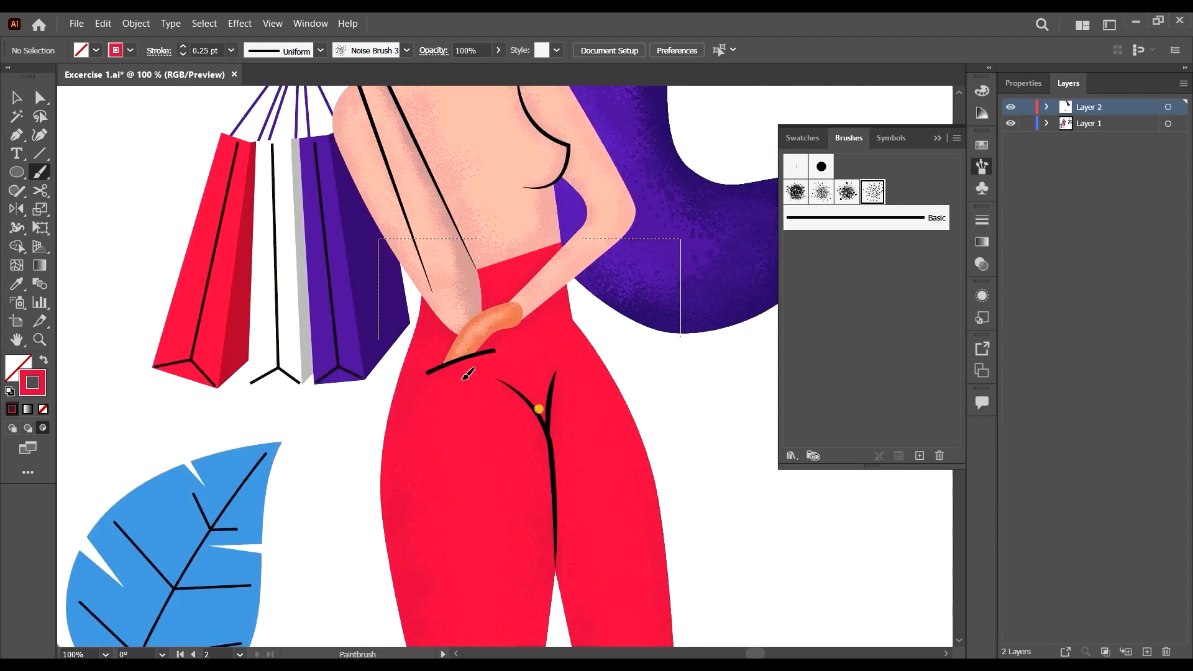
pyautogui.moveTo(479, 363)
pyautogui.mouseDown()
pyautogui.moveTo(534, 416)
pyautogui.moveTo(544, 448)
pyautogui.moveTo(520, 419)
pyautogui.mouseUp()
pyautogui.moveTo(513, 383); pyautogui.dragTo(544, 441)
# Set the brush stroke colour to a slightly darker red, about #D1204B.
pyautogui.scroll(-1, 573, 428)
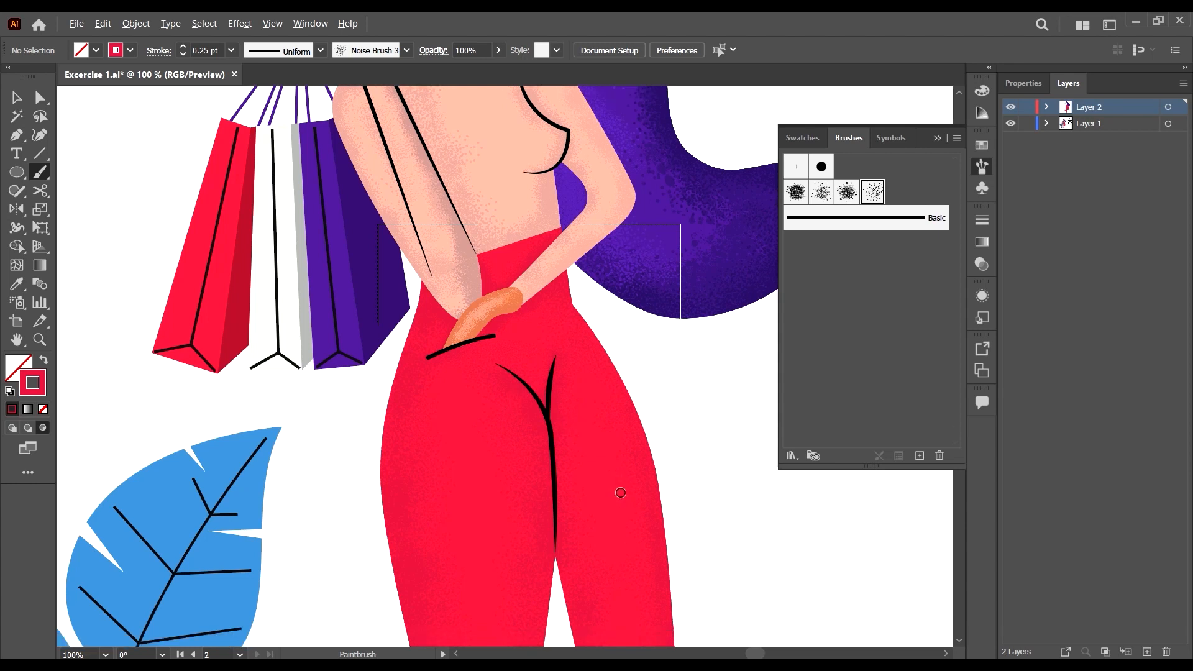
pyautogui.scroll(-2, 573, 428)
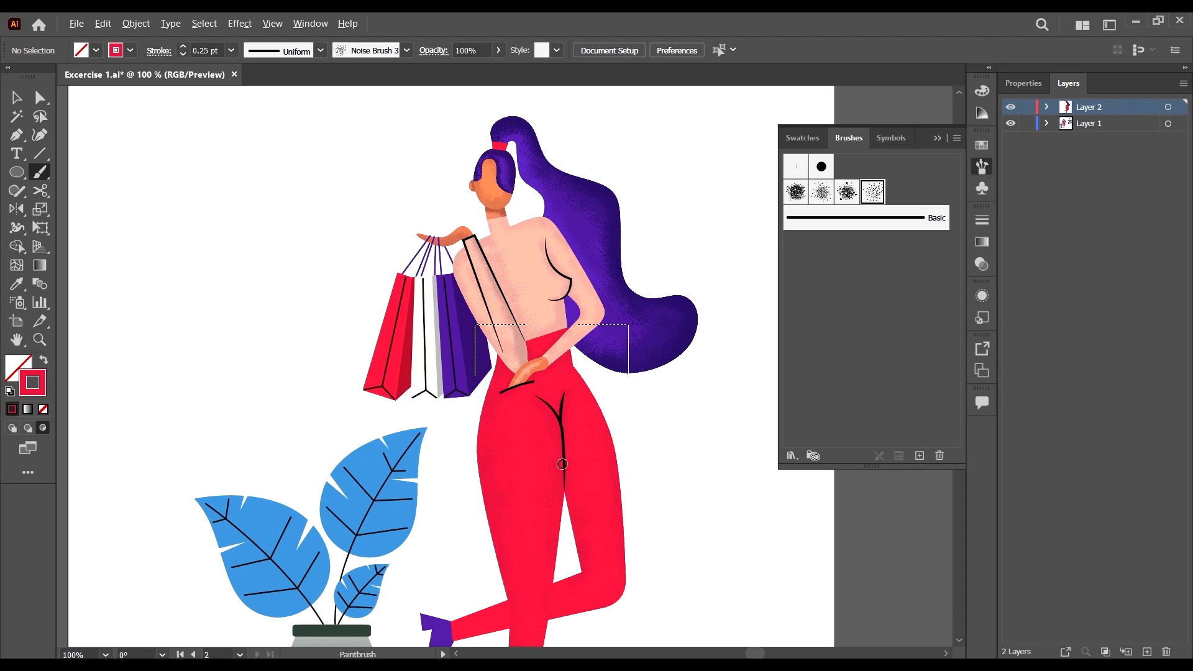
pyautogui.scroll(-2, 576, 502)
pyautogui.scroll(-3, 575, 477)
pyautogui.scroll(4, 582, 303)
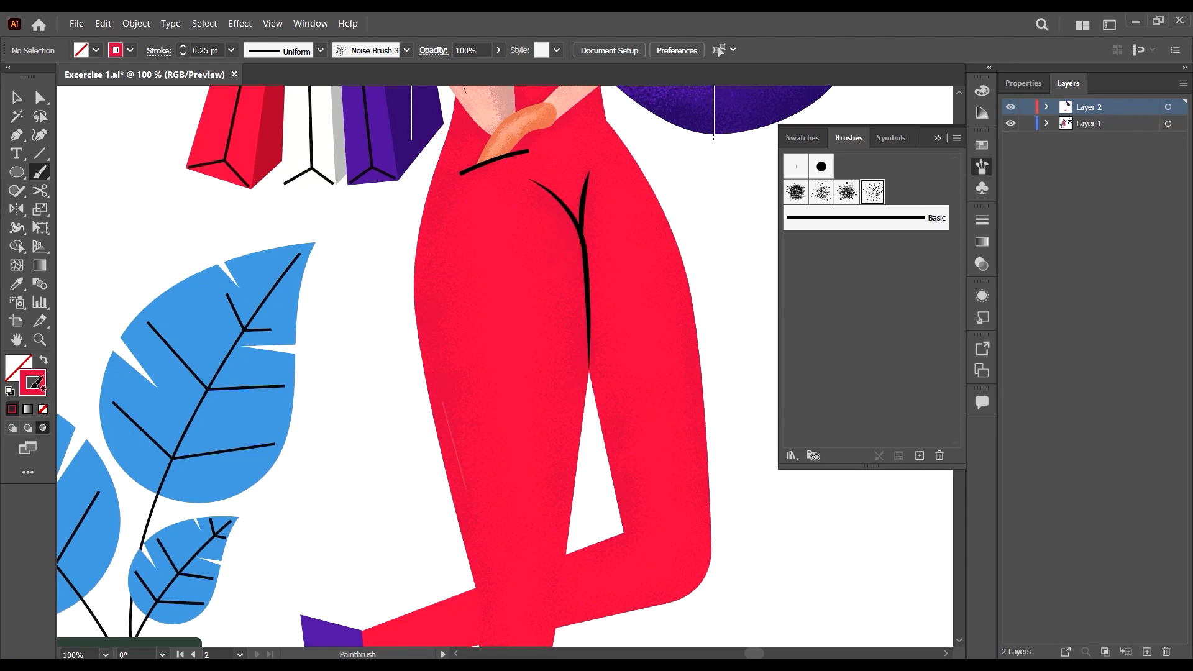
pyautogui.scroll(-1, 578, 392)
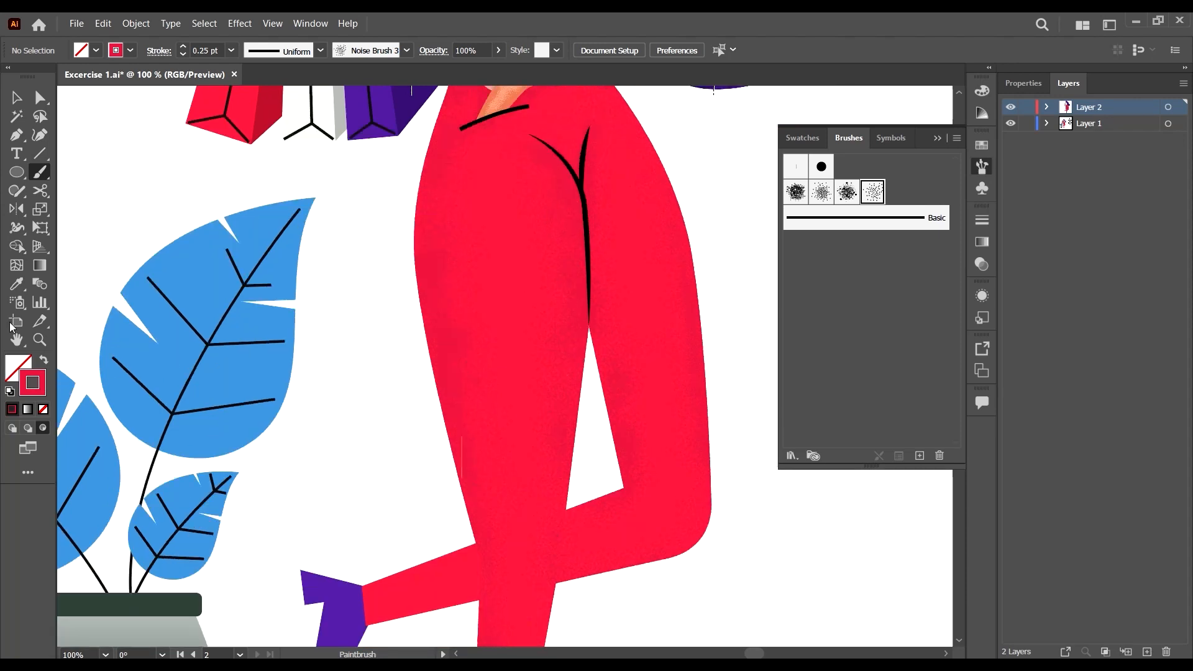
pyautogui.doubleClick(34, 382)
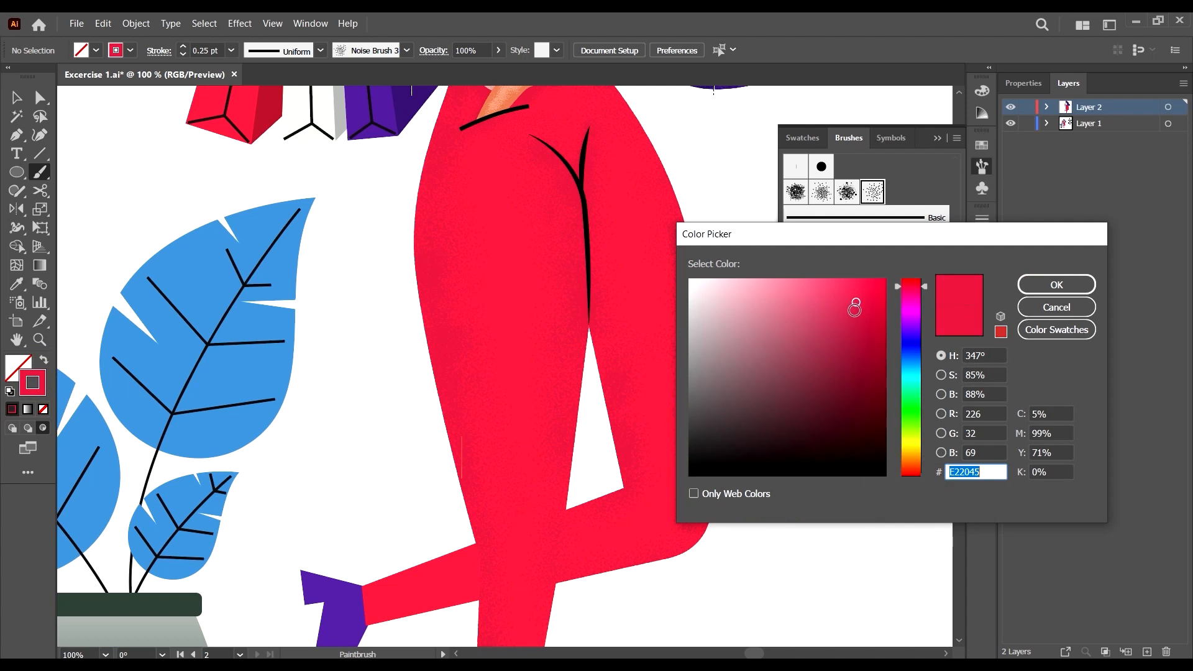
pyautogui.click(858, 313)
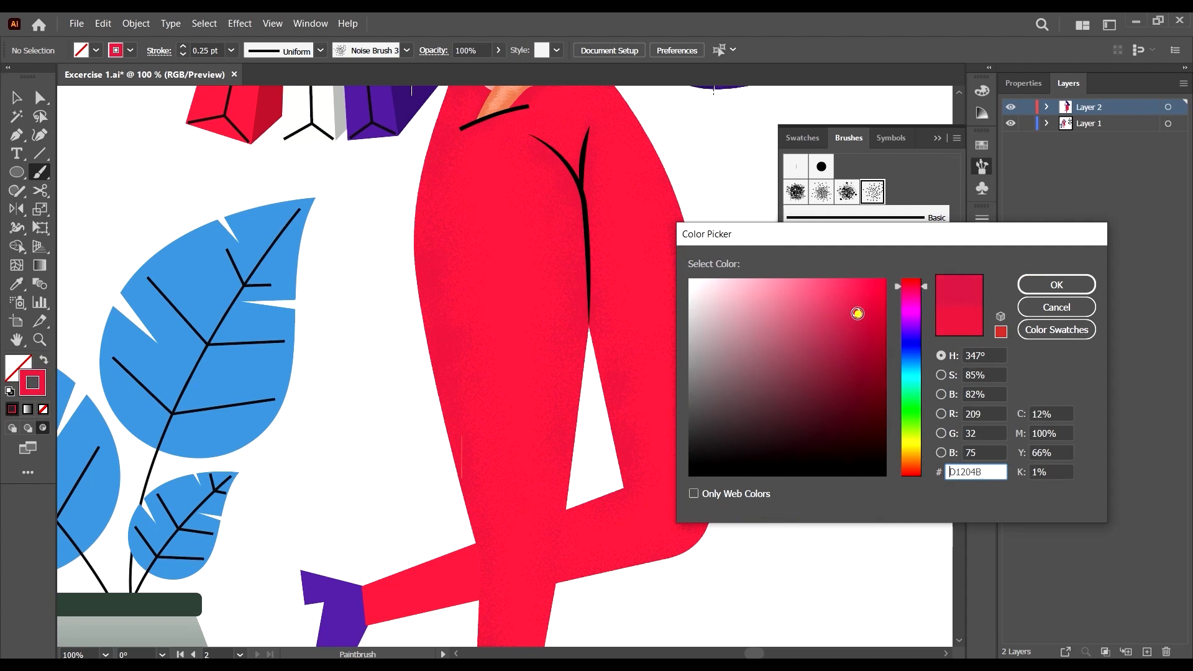
pyautogui.click(1084, 286)
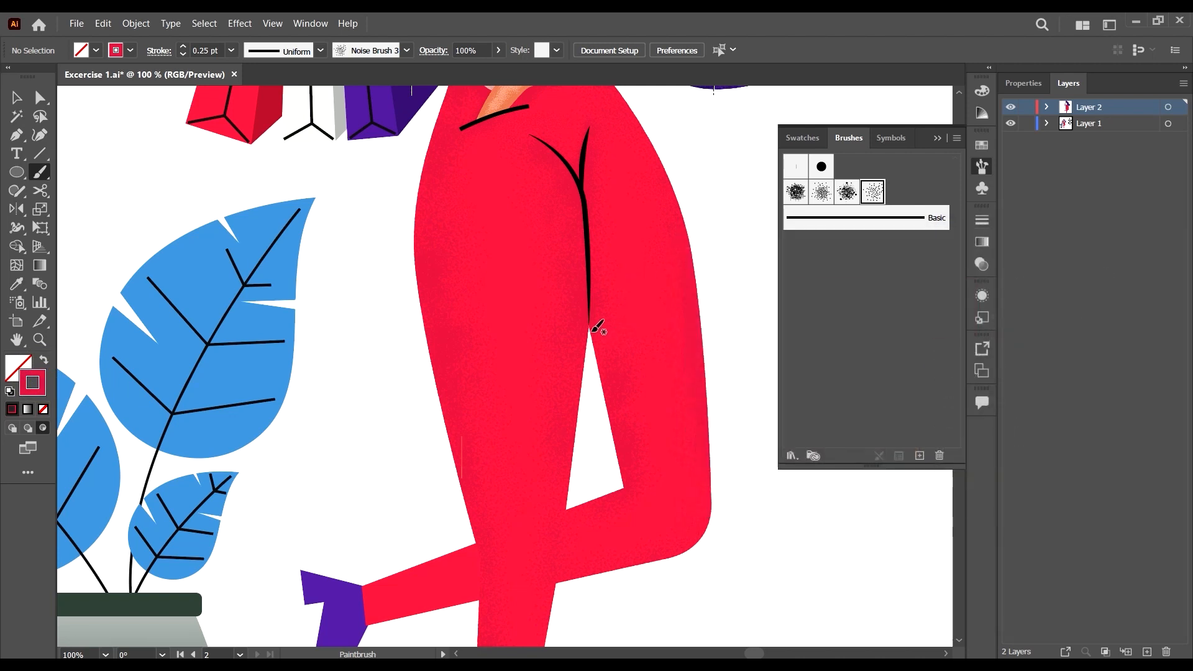
# Brush noise shading along the bent leg's inner edge beside the gap, down its outer edge and around the knee curve.
pyautogui.moveTo(614, 429); pyautogui.dragTo(619, 445)
pyautogui.moveTo(591, 343); pyautogui.dragTo(616, 451)
pyautogui.moveTo(607, 371)
pyautogui.mouseDown()
pyautogui.moveTo(617, 438)
pyautogui.moveTo(616, 413)
pyautogui.mouseUp()
pyautogui.moveTo(690, 242)
pyautogui.mouseDown()
pyautogui.moveTo(729, 424)
pyautogui.moveTo(698, 555)
pyautogui.mouseUp()
pyautogui.moveTo(707, 511); pyautogui.dragTo(670, 572)
pyautogui.moveTo(709, 523); pyautogui.dragTo(697, 544)
# Build up noise shading along the standing leg's outer edge, from beside the pocket over the hip to the upper thigh.
pyautogui.moveTo(421, 183)
pyautogui.mouseDown()
pyautogui.moveTo(405, 300)
pyautogui.moveTo(414, 206)
pyautogui.moveTo(414, 271)
pyautogui.mouseUp()
pyautogui.moveTo(412, 213); pyautogui.dragTo(414, 274)
pyautogui.moveTo(411, 224); pyautogui.dragTo(423, 308)
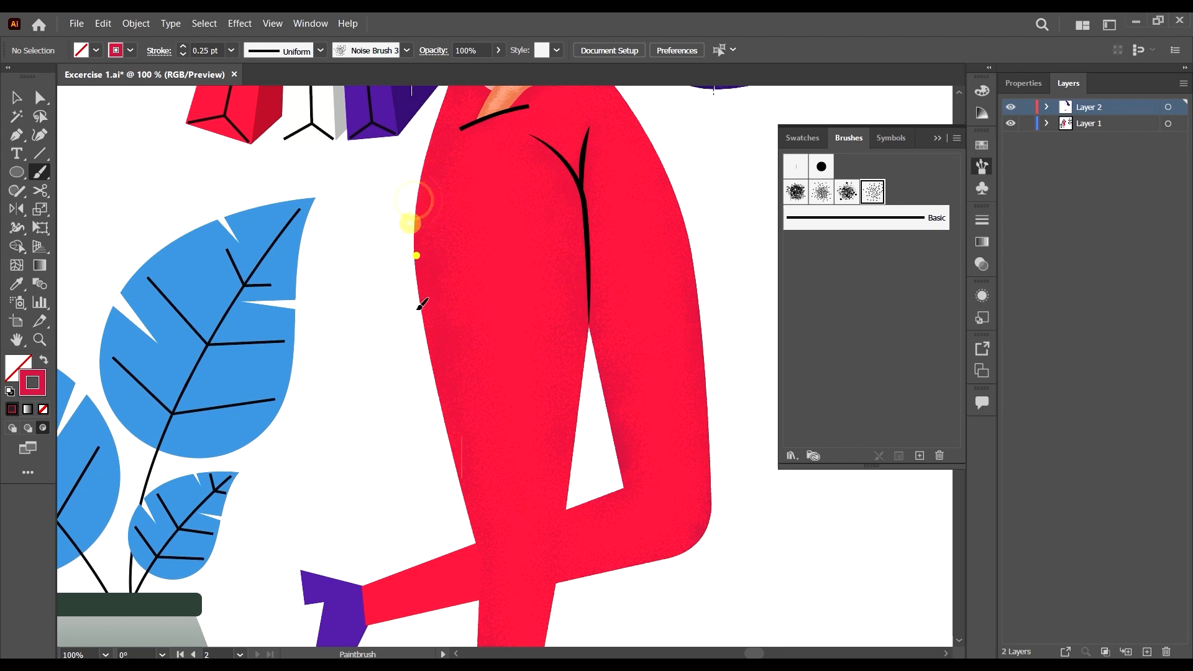
pyautogui.moveTo(416, 255); pyautogui.dragTo(422, 311)
pyautogui.moveTo(414, 261); pyautogui.dragTo(434, 437)
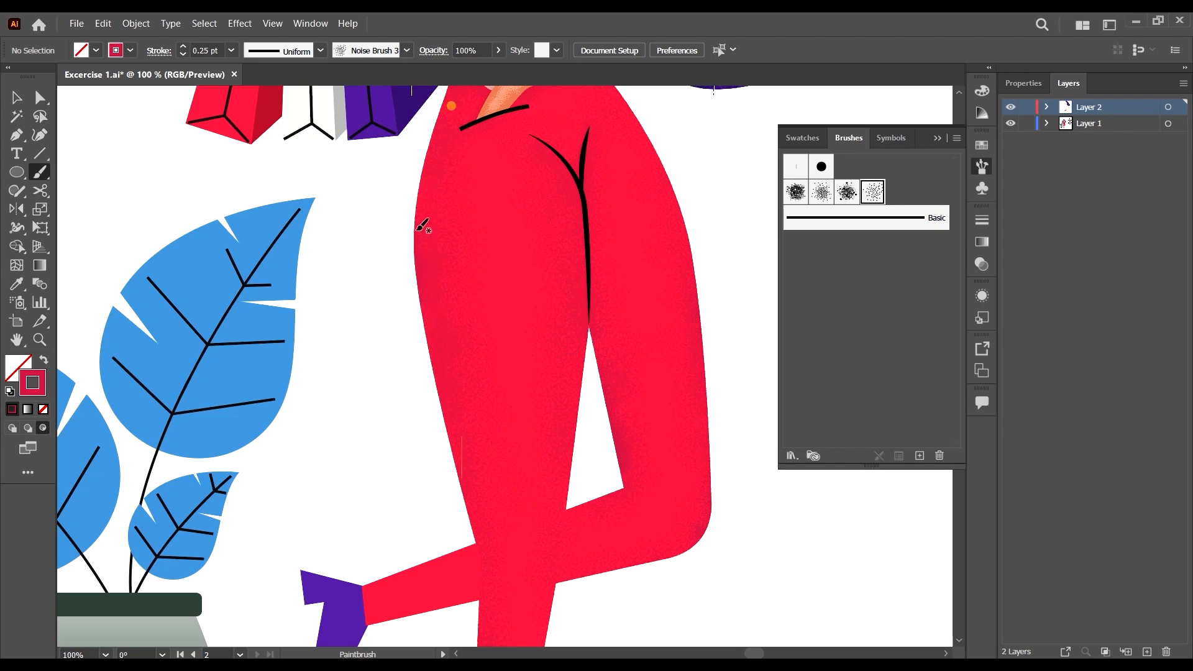
pyautogui.moveTo(451, 105); pyautogui.dragTo(418, 230)
pyautogui.moveTo(434, 140); pyautogui.dragTo(420, 227)
pyautogui.moveTo(424, 173); pyautogui.dragTo(420, 274)
pyautogui.moveTo(414, 211); pyautogui.dragTo(424, 294)
pyautogui.moveTo(420, 256); pyautogui.dragTo(422, 292)
# Darken the red stroke colour further and brush noise shading down the standing leg's outer thigh to the knee.
pyautogui.doubleClick(35, 382)
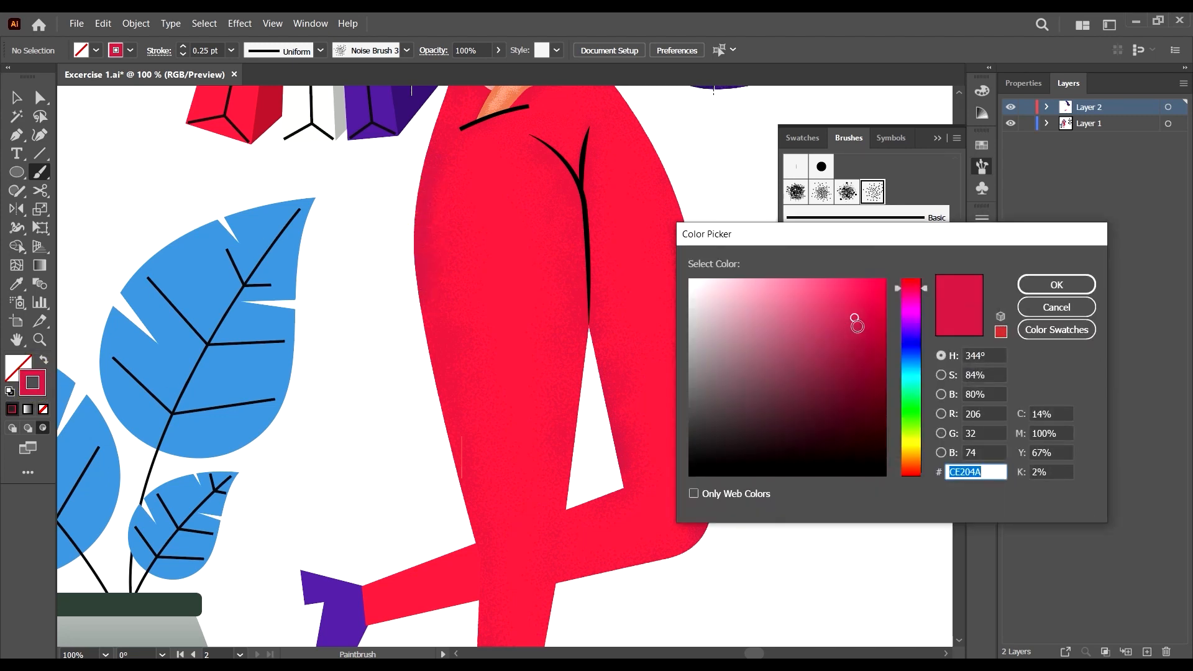
pyautogui.moveTo(855, 320); pyautogui.dragTo(855, 330)
pyautogui.click(1070, 285)
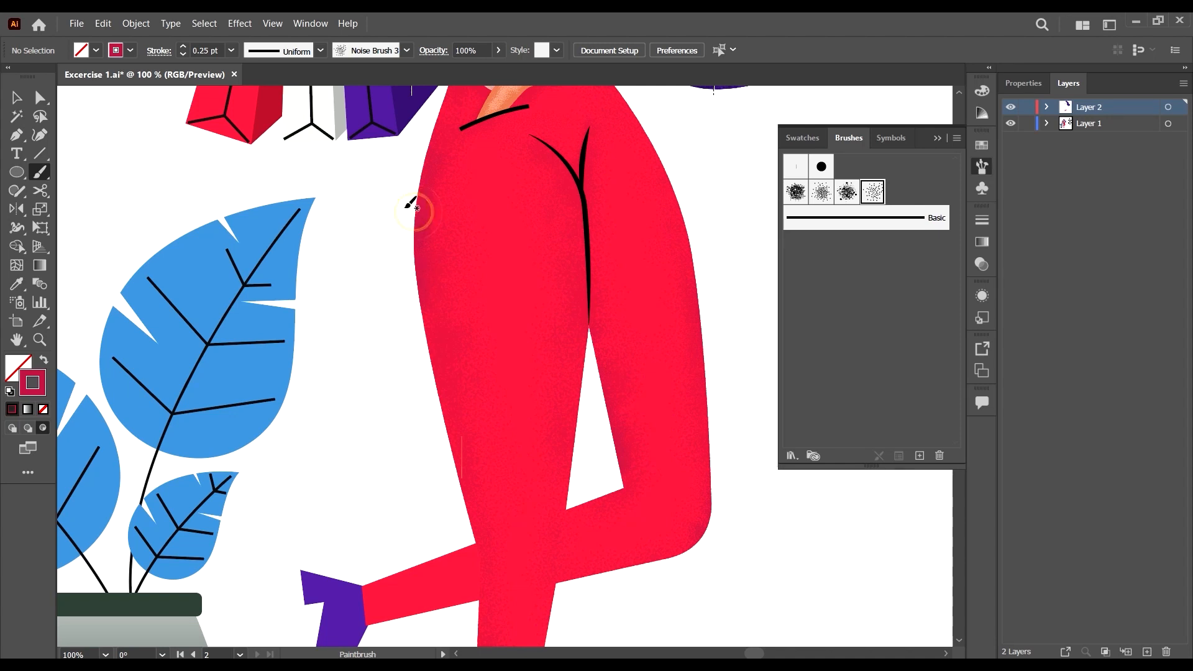
pyautogui.moveTo(448, 386); pyautogui.dragTo(452, 404)
pyautogui.moveTo(419, 312); pyautogui.dragTo(446, 448)
pyautogui.moveTo(427, 349); pyautogui.dragTo(457, 495)
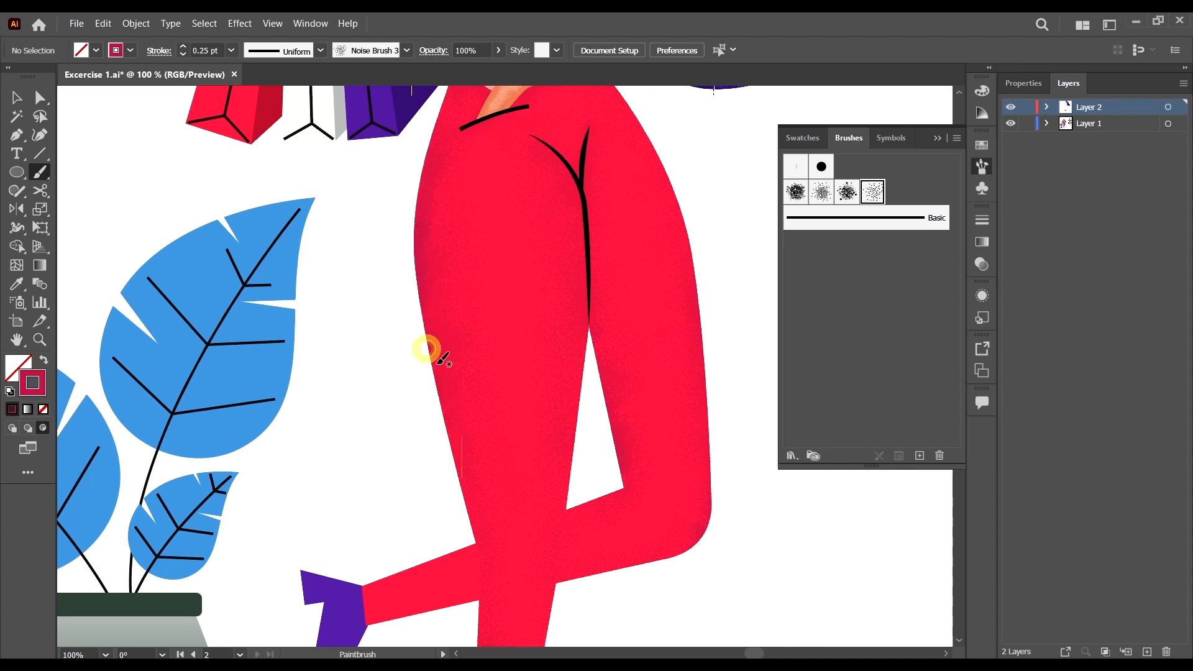
pyautogui.moveTo(438, 377); pyautogui.dragTo(466, 489)
pyautogui.moveTo(443, 442)
pyautogui.mouseDown()
pyautogui.moveTo(479, 528)
pyautogui.moveTo(478, 561)
pyautogui.moveTo(482, 523)
pyautogui.moveTo(484, 592)
pyautogui.mouseUp()
# Continue the noise shading down the left edge of the standing leg's calf, below where the bent leg crosses.
pyautogui.scroll(-2, 486, 452)
pyautogui.scroll(-4, 487, 451)
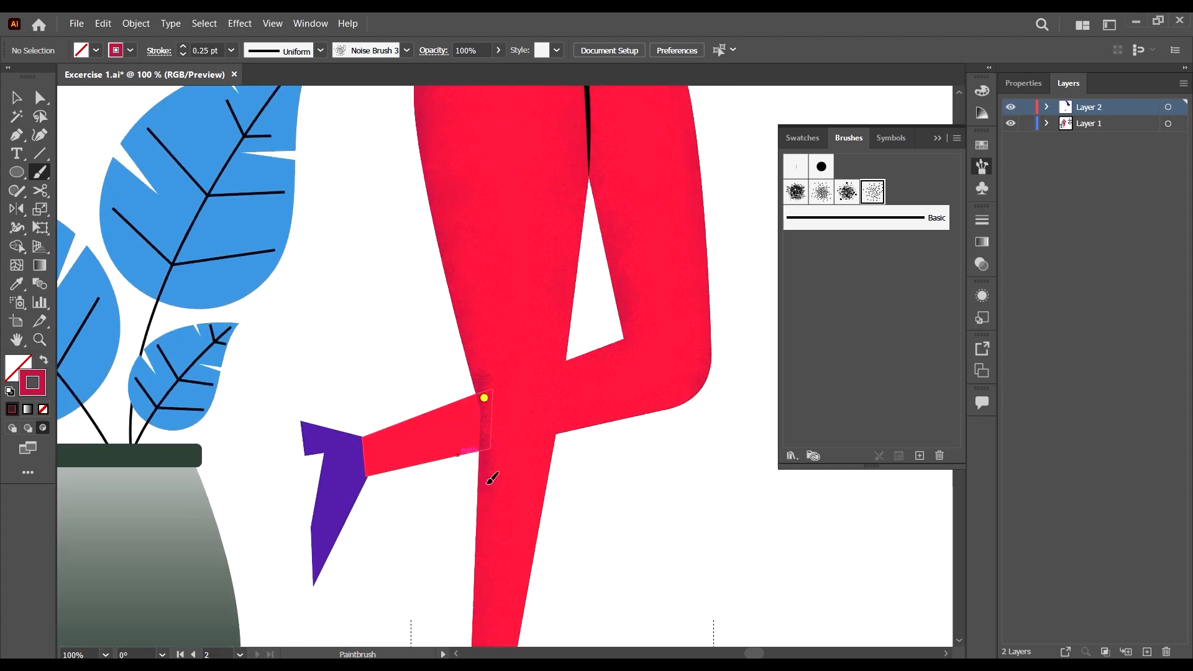
pyautogui.moveTo(487, 484); pyautogui.dragTo(470, 552)
pyautogui.moveTo(477, 509); pyautogui.dragTo(471, 612)
pyautogui.moveTo(471, 534); pyautogui.dragTo(471, 602)
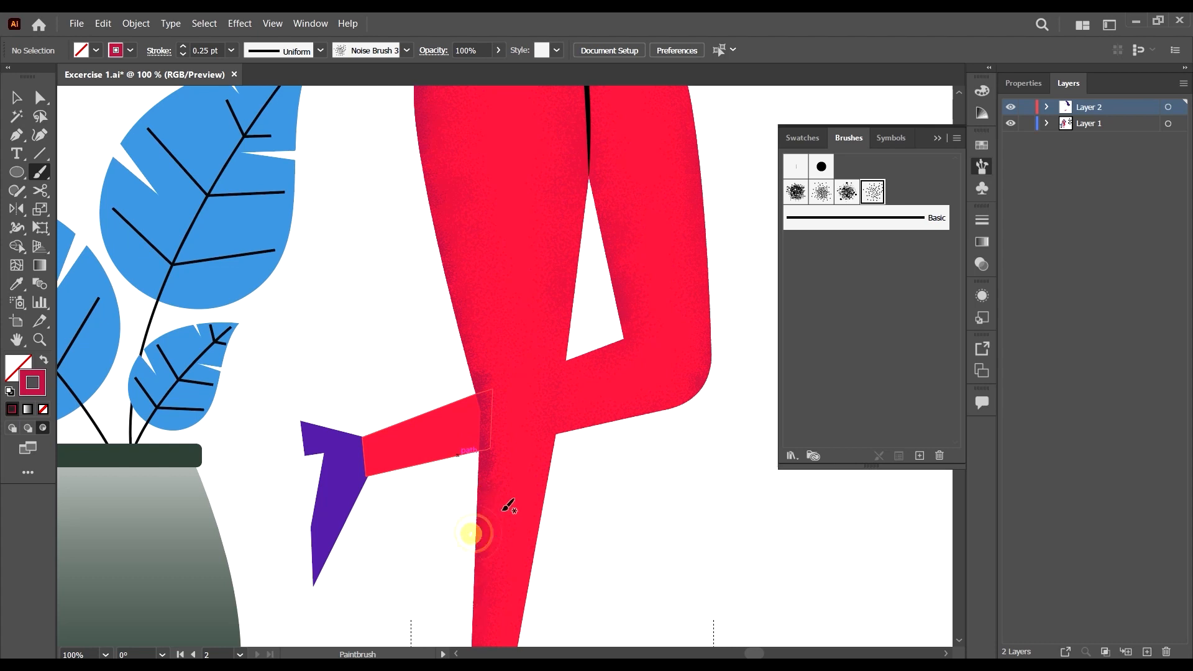
pyautogui.moveTo(487, 498); pyautogui.dragTo(485, 597)
# Brush noise shading along the right edge of the standing leg's calf, from below the bent leg toward the ankle.
pyautogui.scroll(-3, 442, 407)
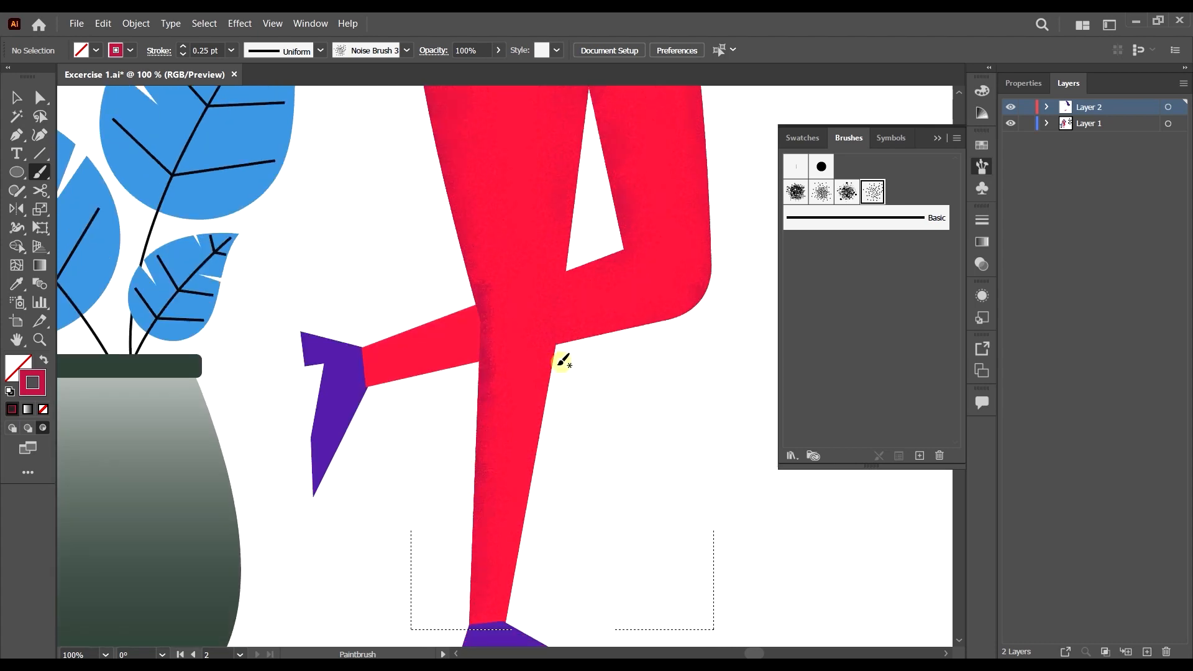
pyautogui.moveTo(558, 365); pyautogui.dragTo(536, 493)
pyautogui.moveTo(553, 385); pyautogui.dragTo(524, 522)
pyautogui.moveTo(552, 362); pyautogui.dragTo(524, 563)
pyautogui.moveTo(530, 511)
pyautogui.mouseDown()
pyautogui.moveTo(524, 567)
pyautogui.moveTo(514, 560)
pyautogui.mouseUp()
# Shade the edges of the gap between the legs, concentrating the noise strokes on the standing leg's inner thigh.
pyautogui.scroll(4, 640, 267)
pyautogui.moveTo(592, 211); pyautogui.dragTo(609, 361)
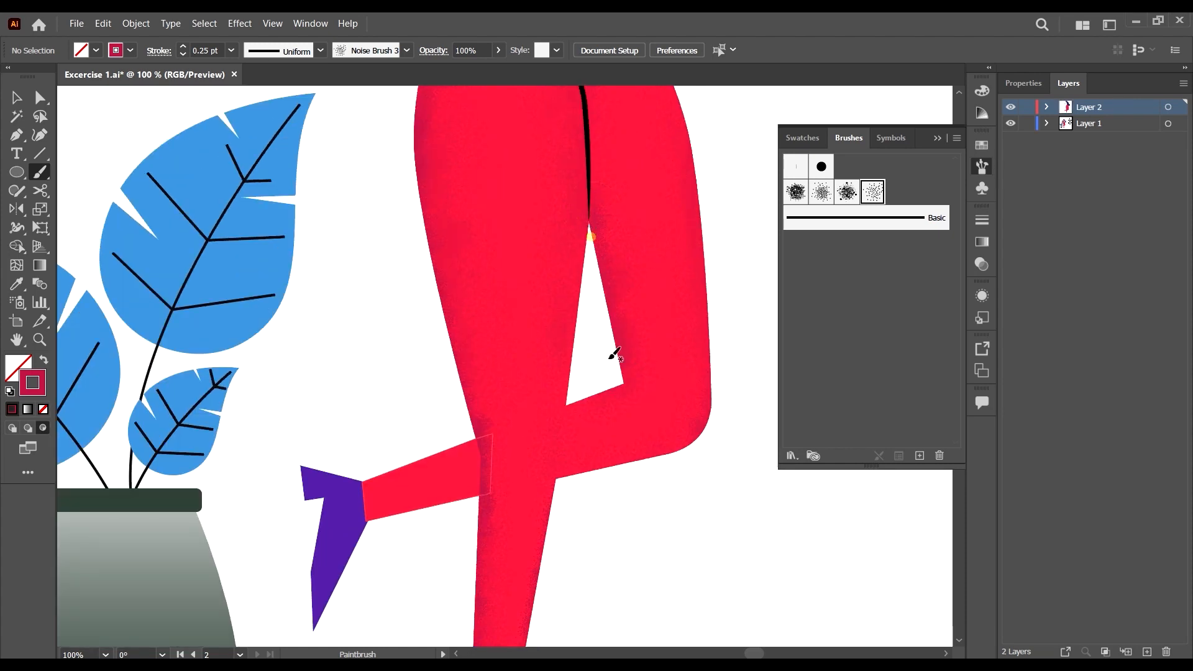
pyautogui.moveTo(591, 238)
pyautogui.mouseDown()
pyautogui.moveTo(589, 223)
pyautogui.moveTo(576, 324)
pyautogui.mouseUp()
pyautogui.moveTo(588, 223); pyautogui.dragTo(578, 352)
pyautogui.moveTo(582, 256)
pyautogui.mouseDown()
pyautogui.moveTo(588, 231)
pyautogui.moveTo(573, 328)
pyautogui.mouseUp()
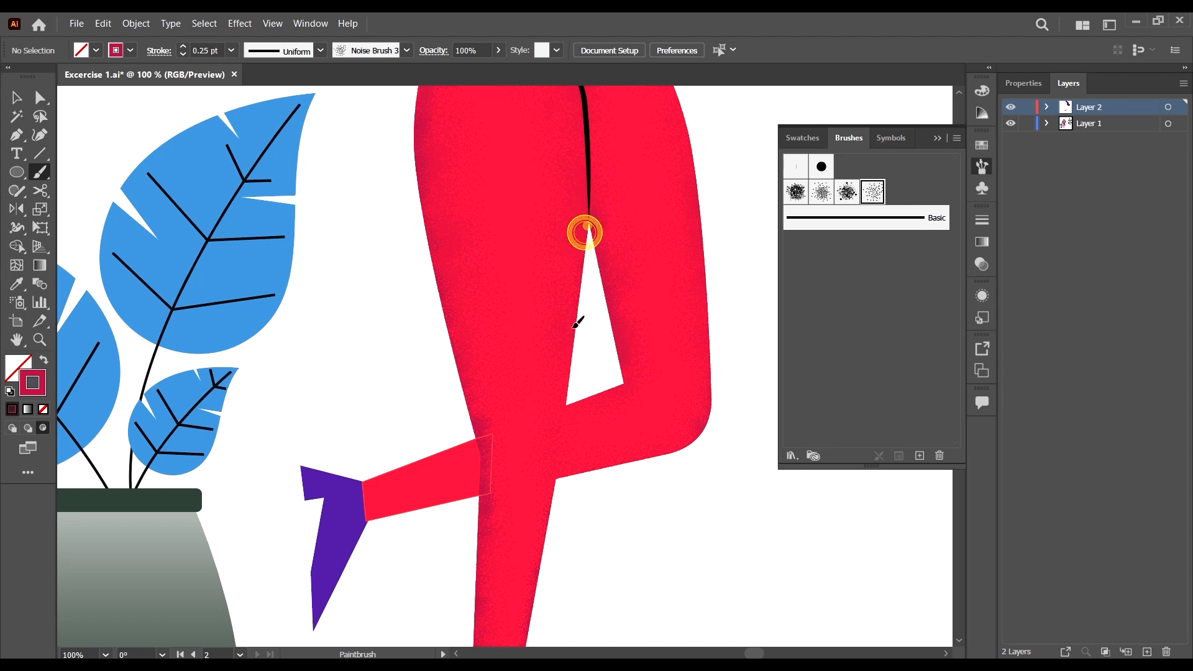
pyautogui.moveTo(587, 226); pyautogui.dragTo(578, 273)
pyautogui.moveTo(573, 264); pyautogui.dragTo(575, 406)
pyautogui.moveTo(576, 327)
pyautogui.mouseDown()
pyautogui.moveTo(574, 414)
pyautogui.moveTo(562, 397)
pyautogui.moveTo(584, 322)
pyautogui.mouseUp()
# Deepen the noise shading along the bent leg's inner thigh, down to the inner corner of the knee.
pyautogui.moveTo(589, 237); pyautogui.dragTo(619, 359)
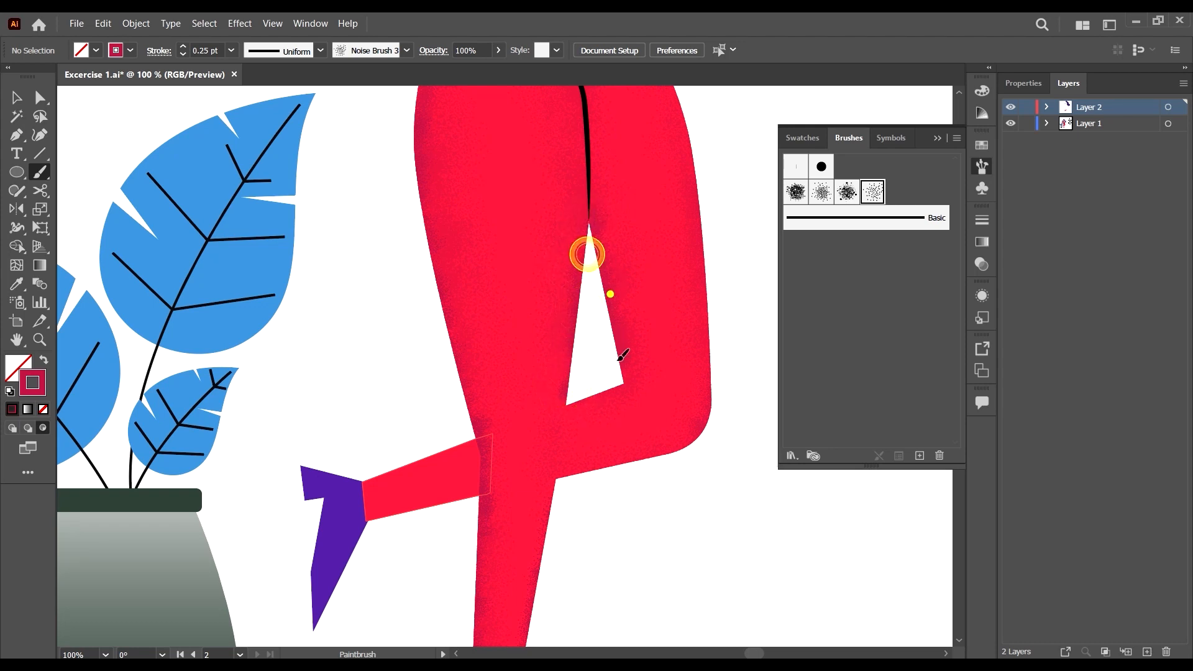
pyautogui.moveTo(611, 293)
pyautogui.mouseDown()
pyautogui.moveTo(602, 253)
pyautogui.moveTo(631, 371)
pyautogui.mouseUp()
pyautogui.moveTo(603, 259); pyautogui.dragTo(609, 313)
pyautogui.scroll(1, 629, 407)
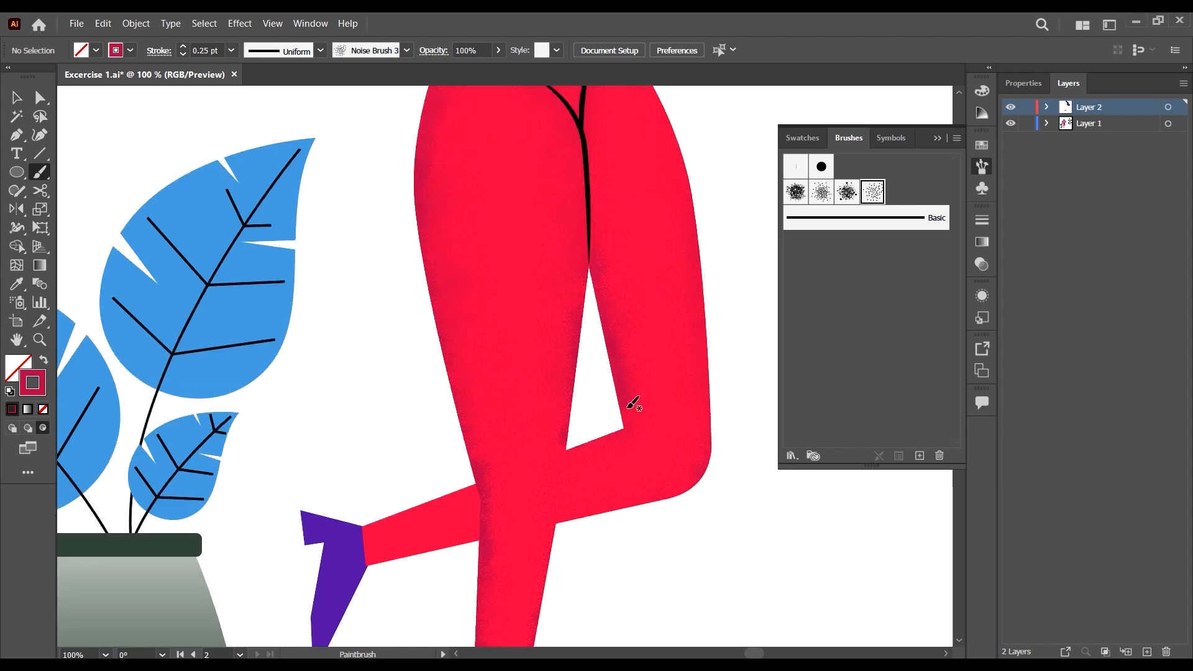
pyautogui.moveTo(627, 431)
pyautogui.mouseDown()
pyautogui.moveTo(596, 443)
pyautogui.moveTo(621, 428)
pyautogui.mouseUp()
# Brush darker noise shading along the bent leg's outer edge, from the waist over the hip to the lower thigh.
pyautogui.scroll(2, 717, 277)
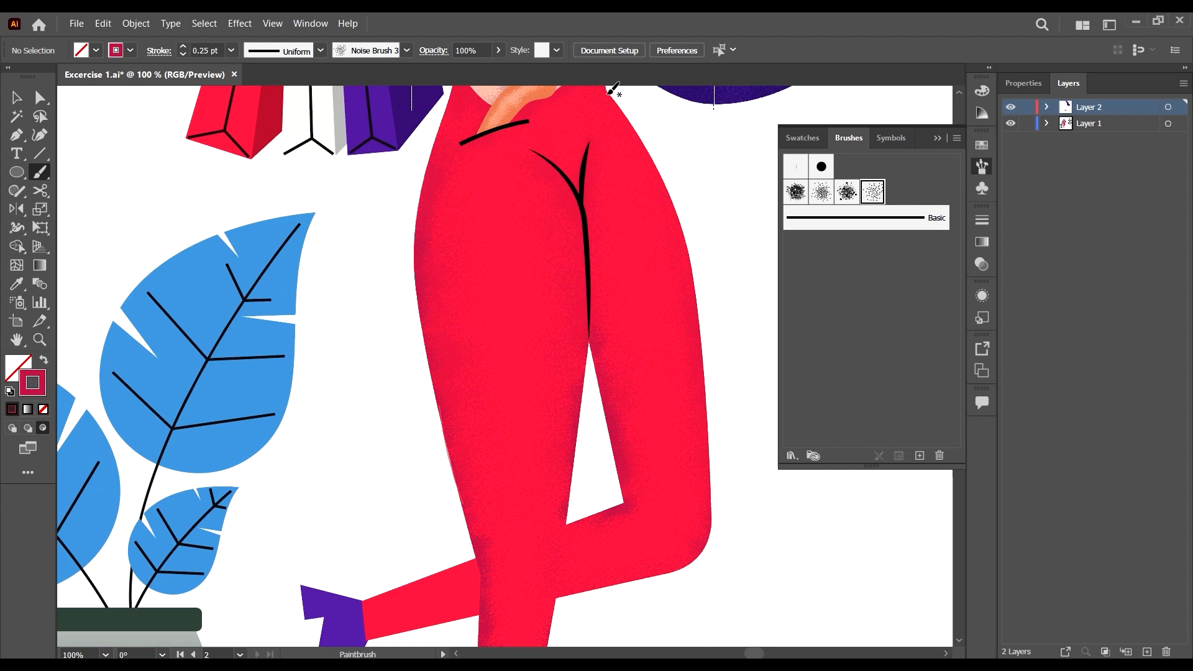
pyautogui.moveTo(657, 154); pyautogui.dragTo(681, 203)
pyautogui.moveTo(624, 108); pyautogui.dragTo(688, 225)
pyautogui.moveTo(624, 124)
pyautogui.mouseDown()
pyautogui.moveTo(680, 208)
pyautogui.moveTo(663, 167)
pyautogui.moveTo(702, 292)
pyautogui.mouseUp()
pyautogui.moveTo(691, 236); pyautogui.dragTo(703, 360)
pyautogui.moveTo(690, 293); pyautogui.dragTo(706, 449)
pyautogui.moveTo(706, 362); pyautogui.dragTo(719, 466)
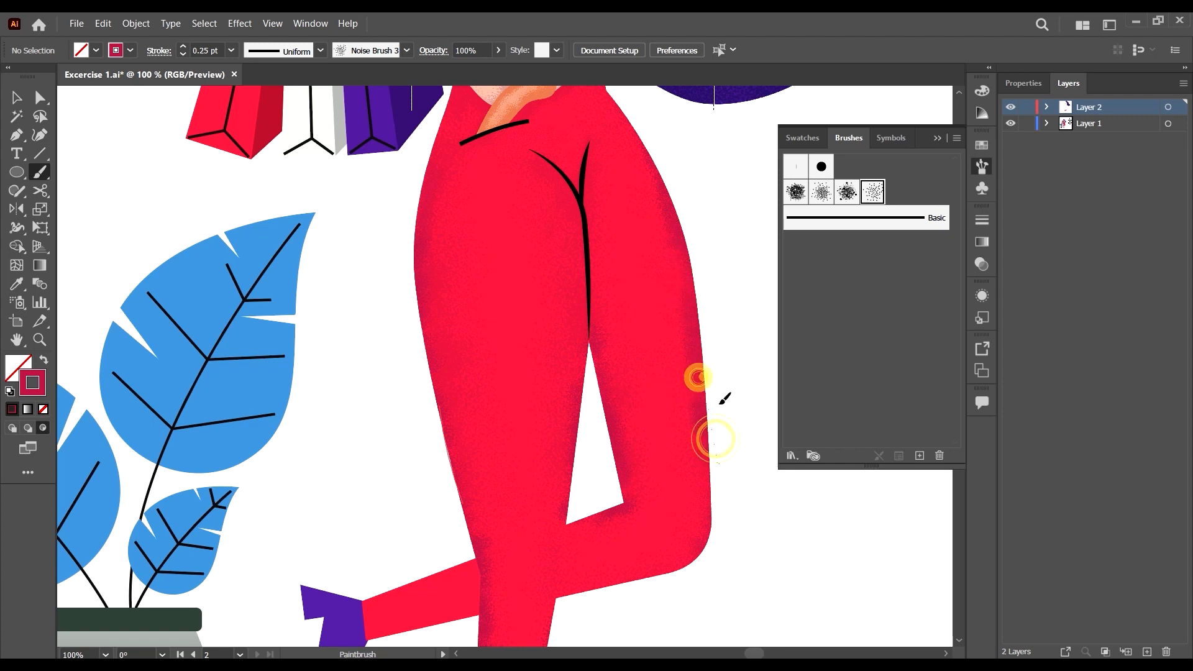
# Extend the outer-edge noise shading from the bent leg's lower thigh down to the knee.
pyautogui.moveTo(722, 400); pyautogui.dragTo(719, 486)
pyautogui.moveTo(712, 432); pyautogui.dragTo(714, 497)
pyautogui.moveTo(706, 461); pyautogui.dragTo(713, 522)
pyautogui.moveTo(713, 532); pyautogui.dragTo(711, 567)
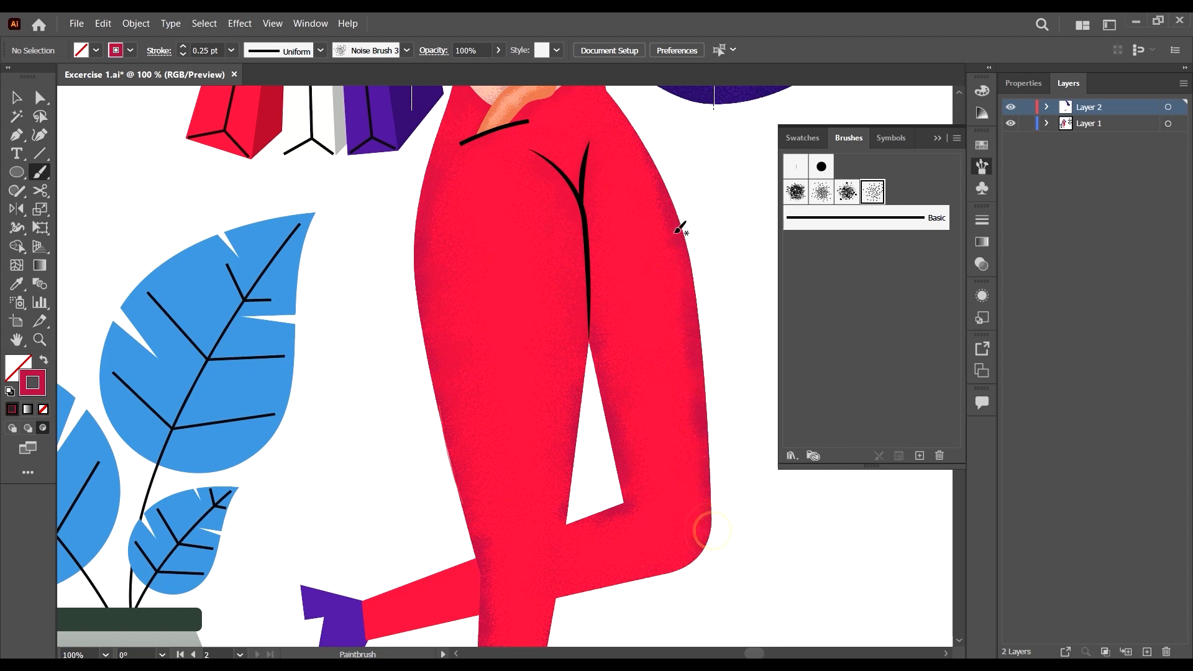
# Brush noise shading along the curved crease and central seam, and across the waist below the forearm toward the hand.
pyautogui.scroll(3, 661, 199)
pyautogui.moveTo(586, 275)
pyautogui.mouseDown()
pyautogui.moveTo(583, 314)
pyautogui.moveTo(560, 298)
pyautogui.moveTo(582, 326)
pyautogui.mouseUp()
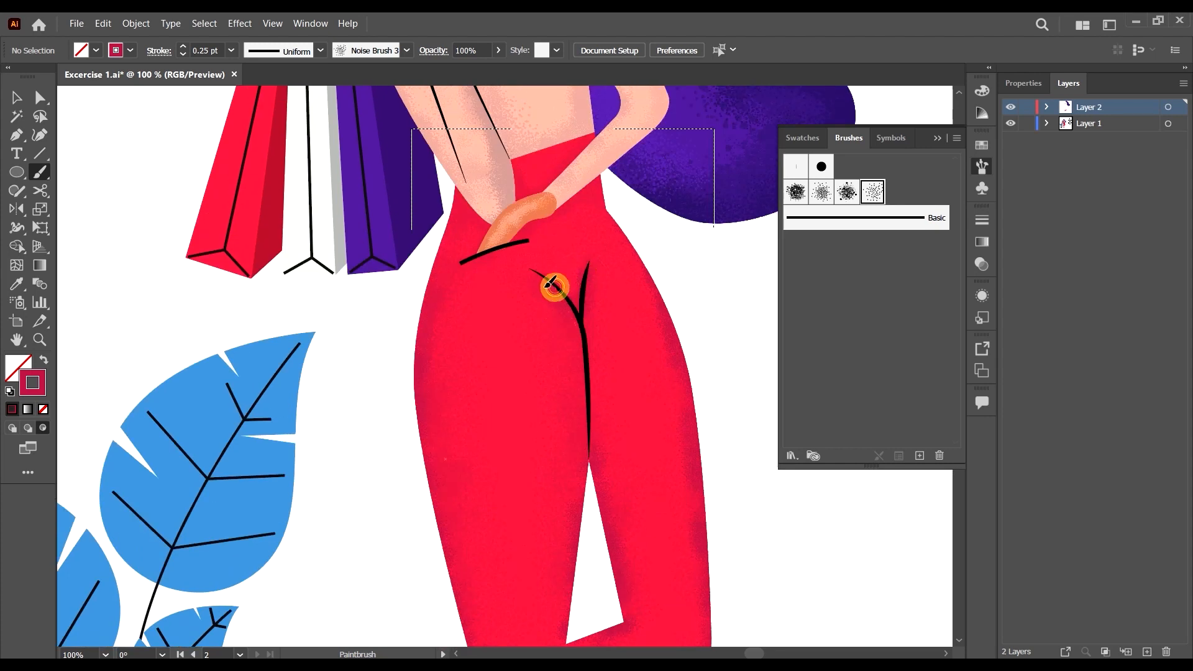
pyautogui.moveTo(553, 286); pyautogui.dragTo(586, 378)
pyautogui.moveTo(583, 344); pyautogui.dragTo(591, 433)
pyautogui.scroll(1, 617, 214)
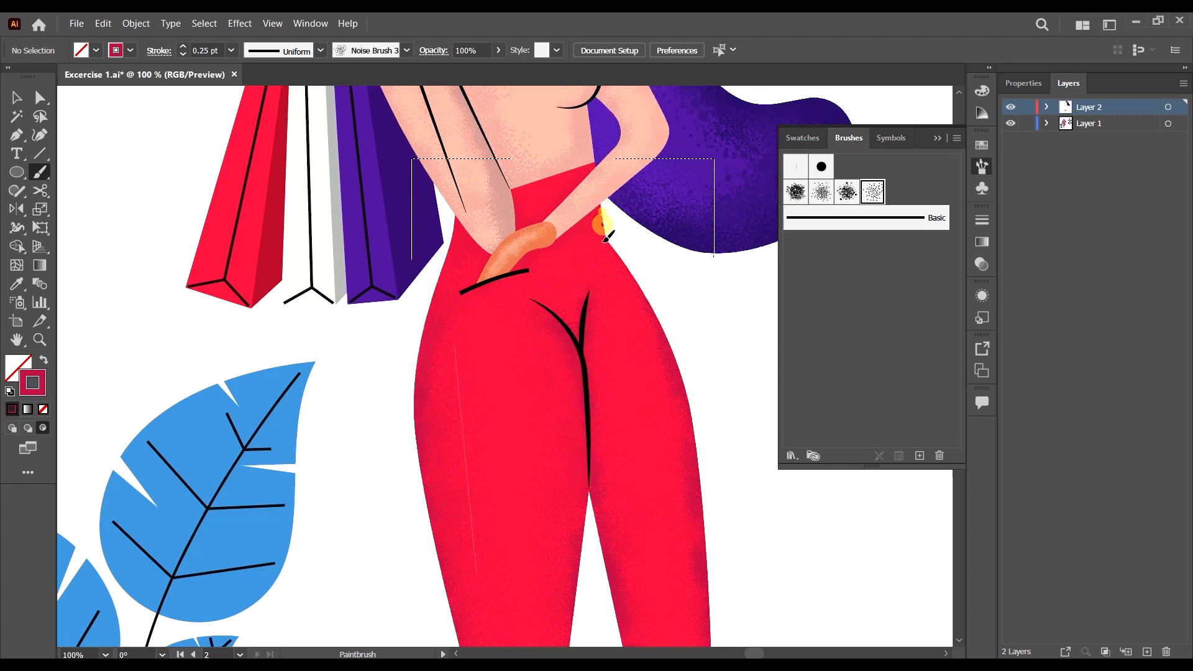
pyautogui.moveTo(604, 240)
pyautogui.mouseDown()
pyautogui.moveTo(596, 203)
pyautogui.moveTo(570, 231)
pyautogui.moveTo(584, 215)
pyautogui.moveTo(551, 209)
pyautogui.moveTo(584, 180)
pyautogui.moveTo(597, 180)
pyautogui.moveTo(514, 251)
pyautogui.mouseUp()
# Switch to Noise Brush1 and try a shading stroke at the lower corner of the gap between the legs.
pyautogui.scroll(-5, 591, 314)
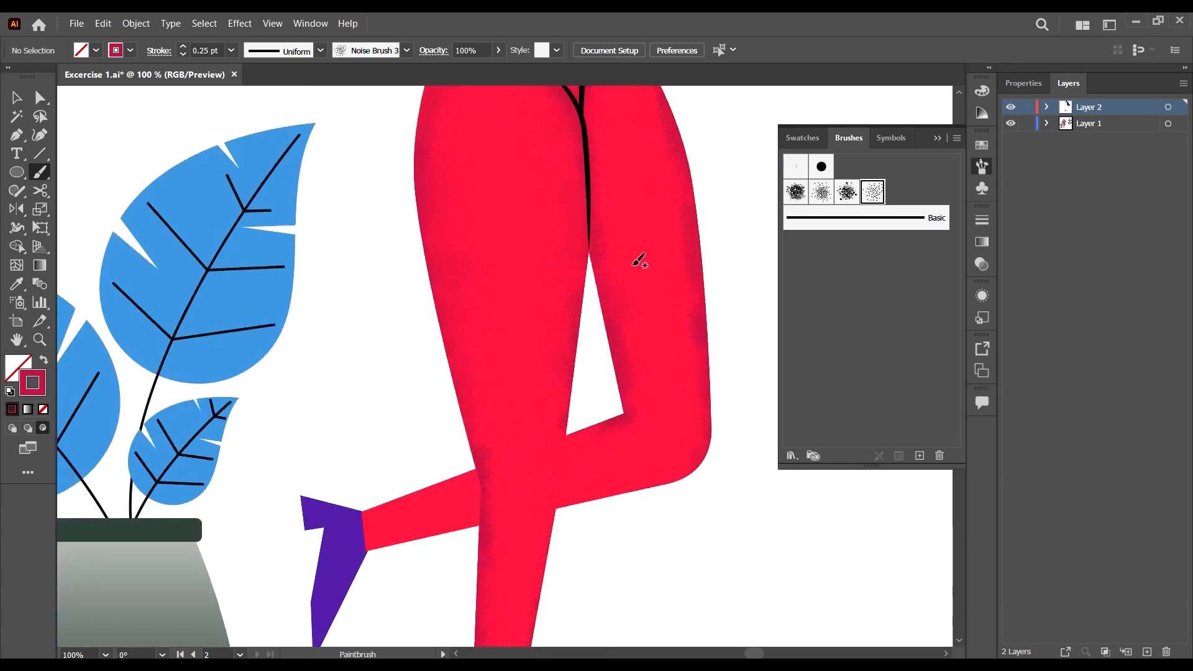
pyautogui.scroll(3, 556, 526)
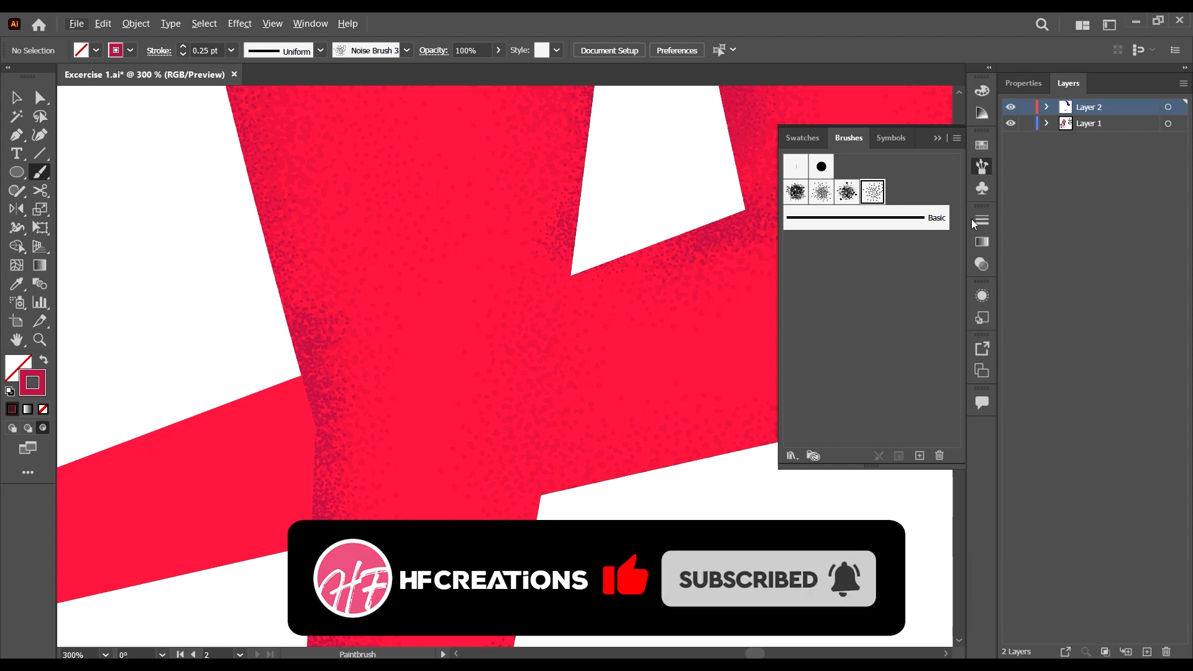
pyautogui.click(824, 196)
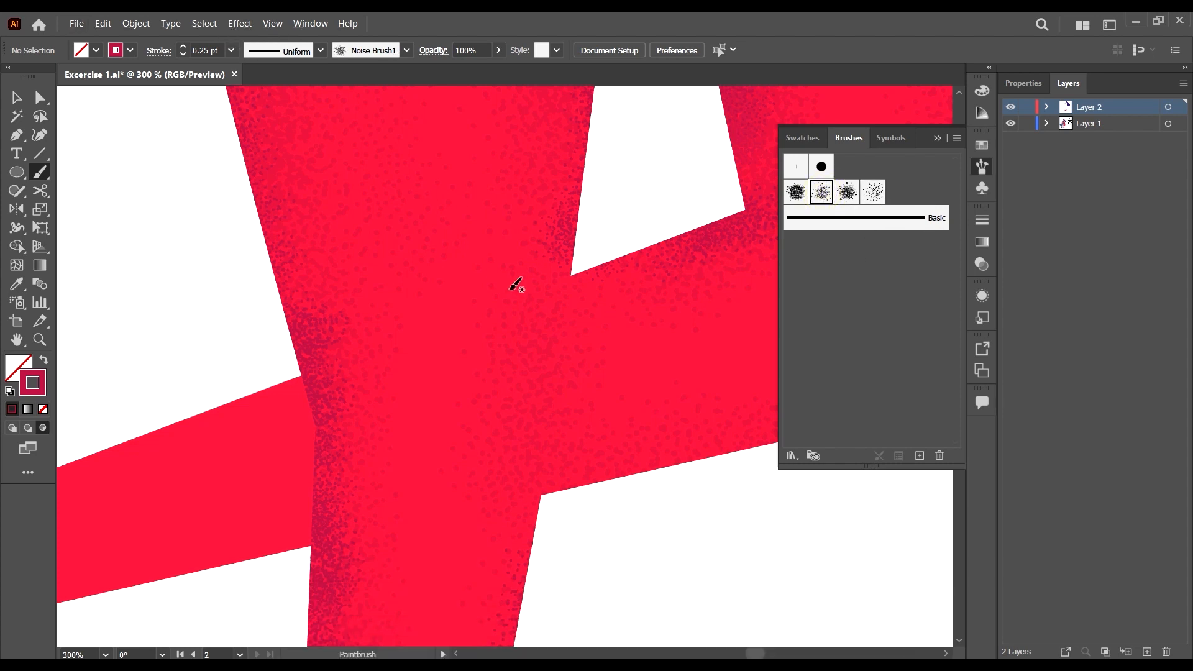
pyautogui.moveTo(579, 274); pyautogui.dragTo(566, 272)
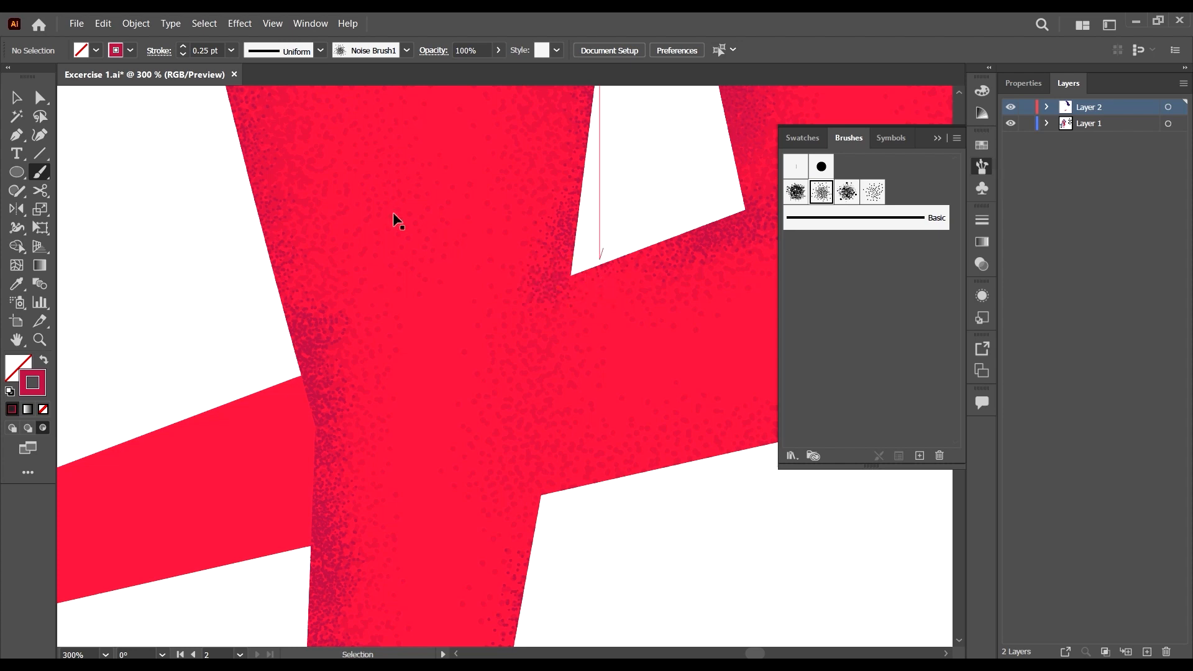
pyautogui.hotkey('ctrl', 'z')
# Set the stroke weight to 0.15 pt and shade the bent leg where it passes behind the standing knee.
pyautogui.click(231, 50)
pyautogui.click(206, 50)
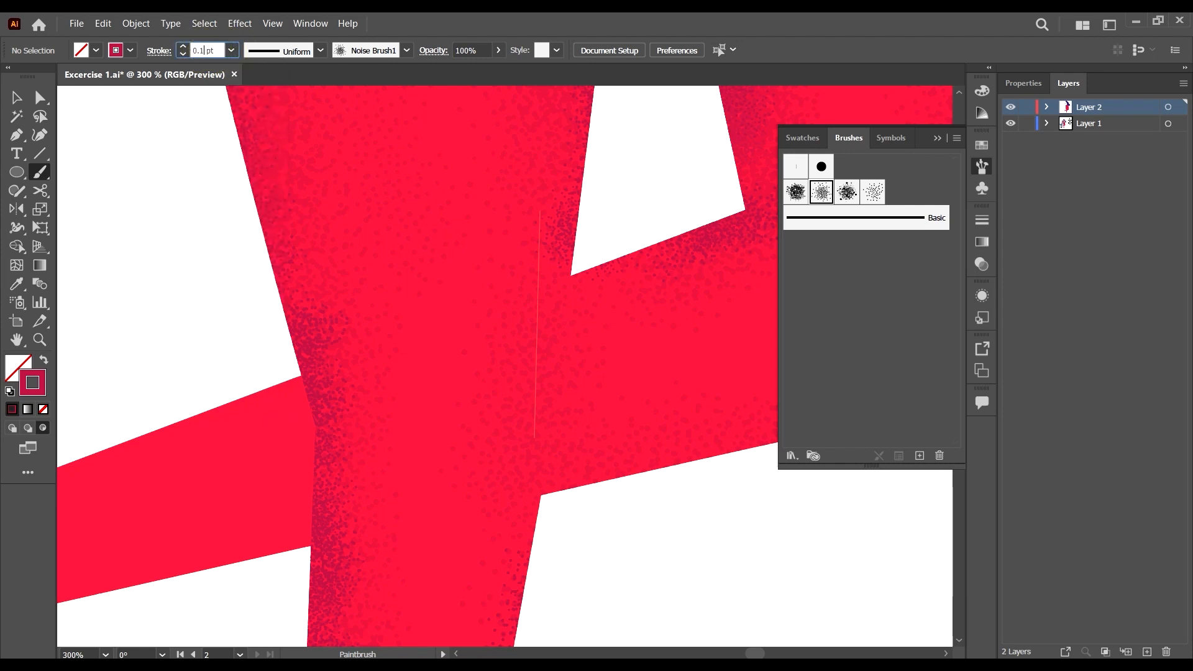
pyautogui.write('0.15')
pyautogui.press('Return')
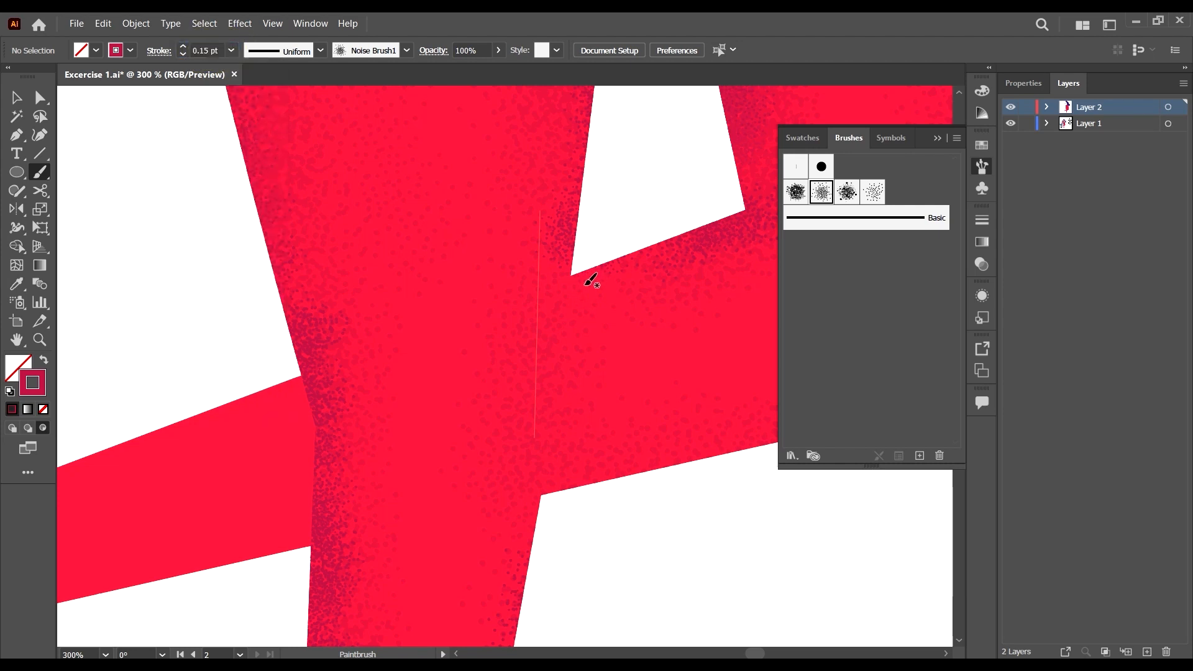
pyautogui.moveTo(590, 281)
pyautogui.mouseDown()
pyautogui.moveTo(580, 277)
pyautogui.moveTo(573, 461)
pyautogui.moveTo(563, 464)
pyautogui.moveTo(570, 444)
pyautogui.mouseUp()
pyautogui.scroll(-3, 558, 336)
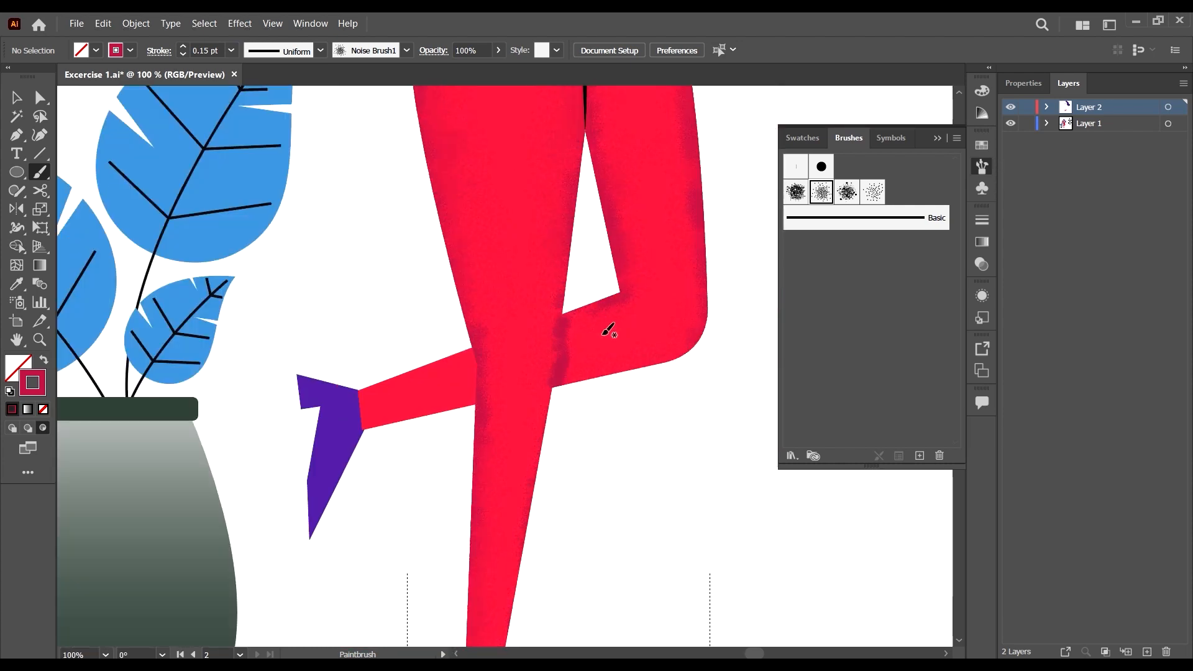
pyautogui.scroll(2, 559, 341)
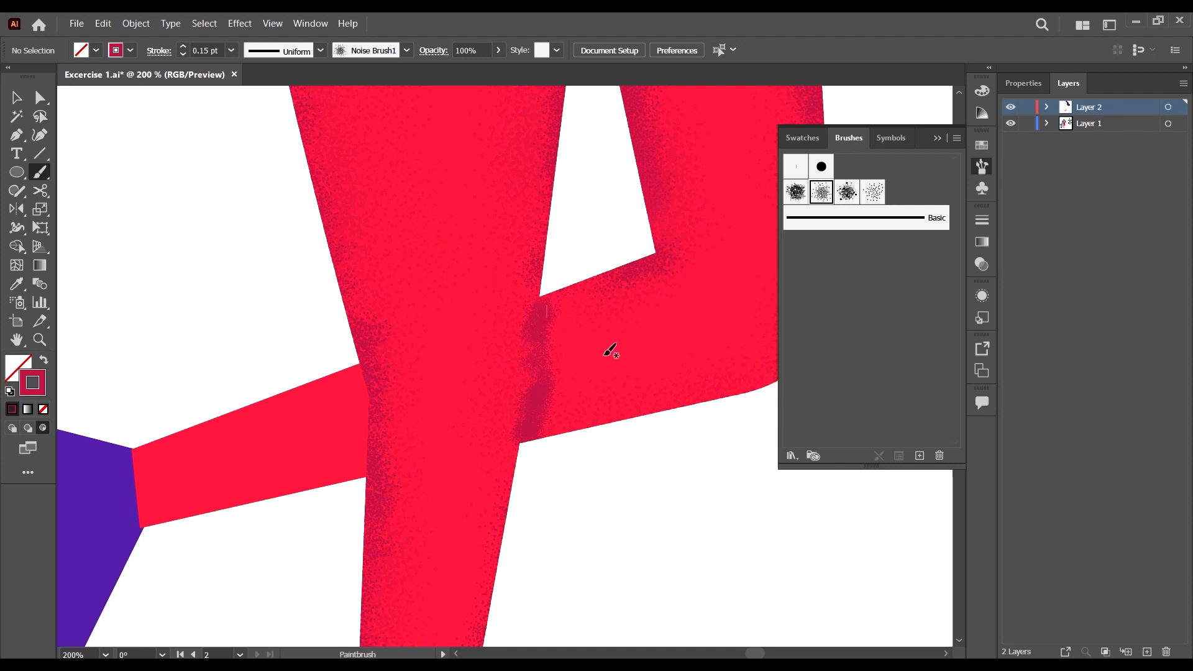
# Undo the shading strokes behind the standing knee and set the stroke weight to 0.25 pt.
pyautogui.hotkey('ctrl', 'z')
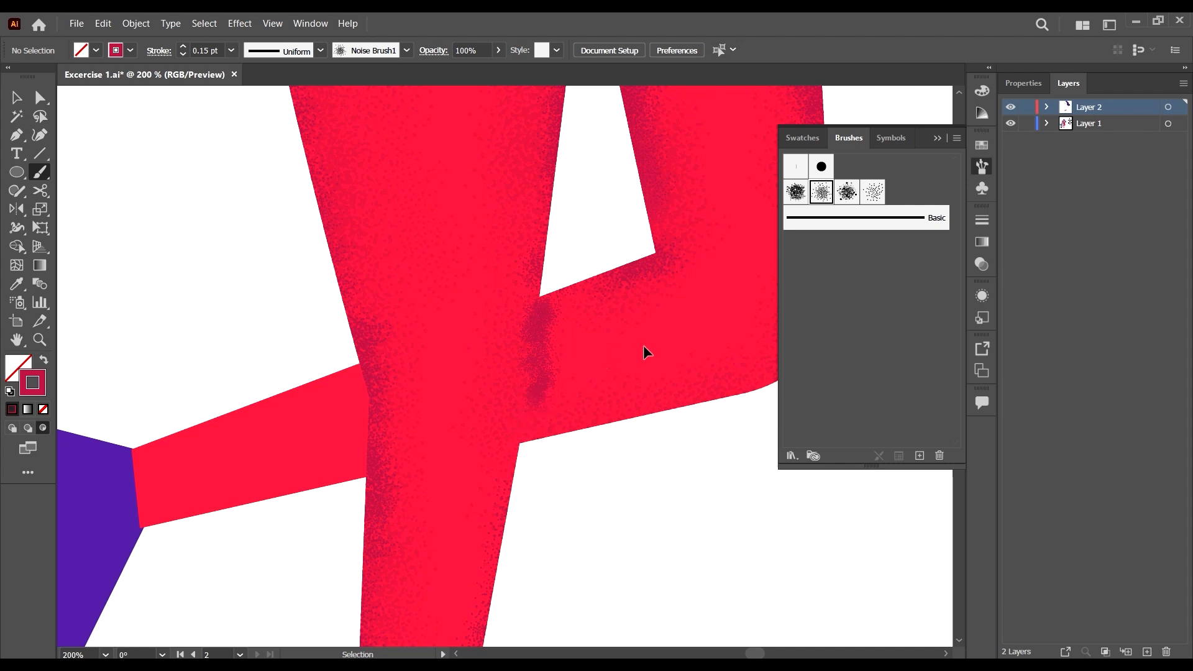
pyautogui.hotkey('ctrl', 'z')
pyautogui.hotkey('ctrl', 'z')
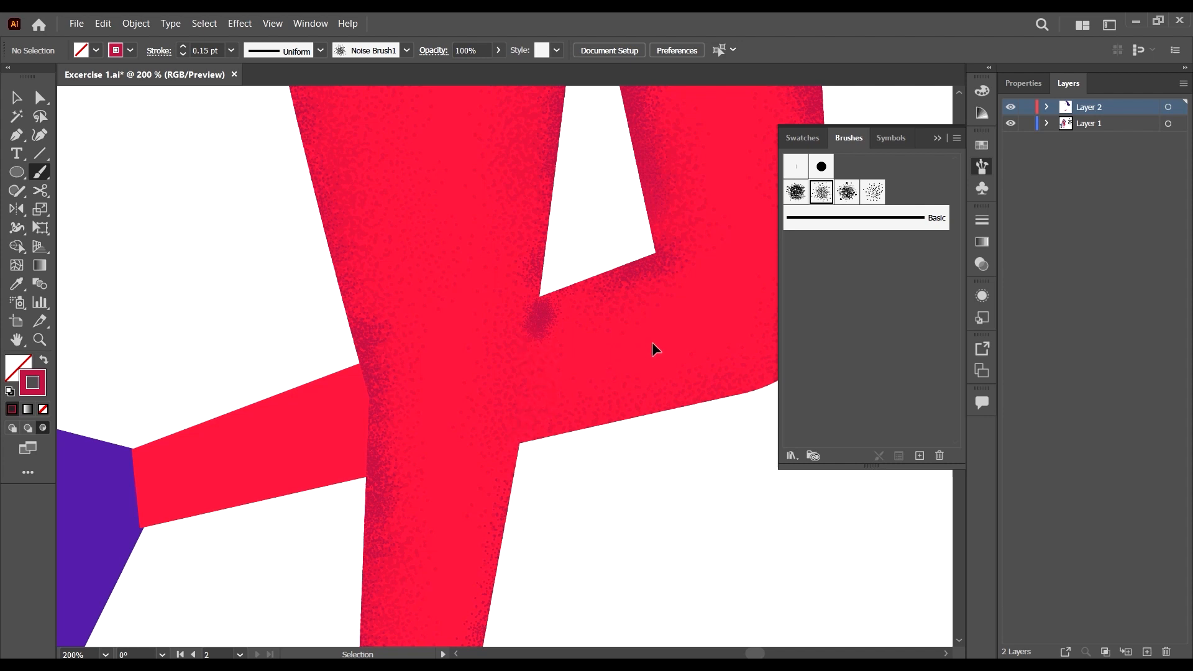
pyautogui.hotkey('ctrl', 'z')
pyautogui.click(231, 51)
pyautogui.click(252, 70)
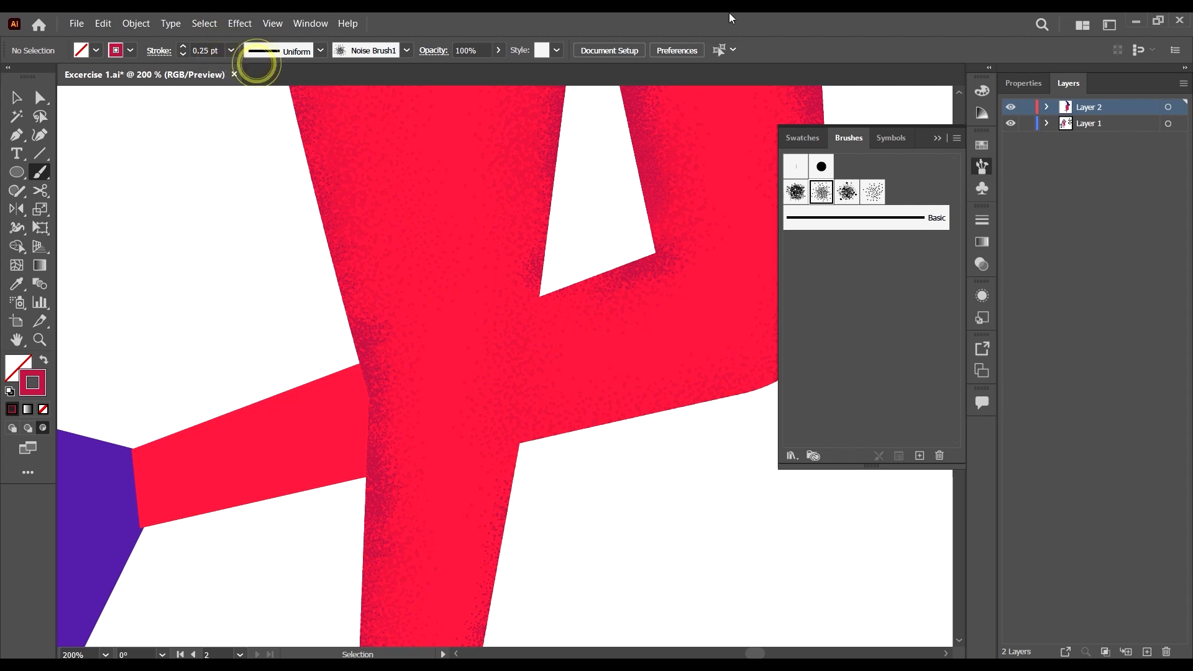
# Try Noise Brush1 shading at 0.25 pt down the bent leg where it passes behind the standing knee.
pyautogui.moveTo(559, 287)
pyautogui.mouseDown()
pyautogui.moveTo(581, 351)
pyautogui.moveTo(592, 300)
pyautogui.mouseUp()
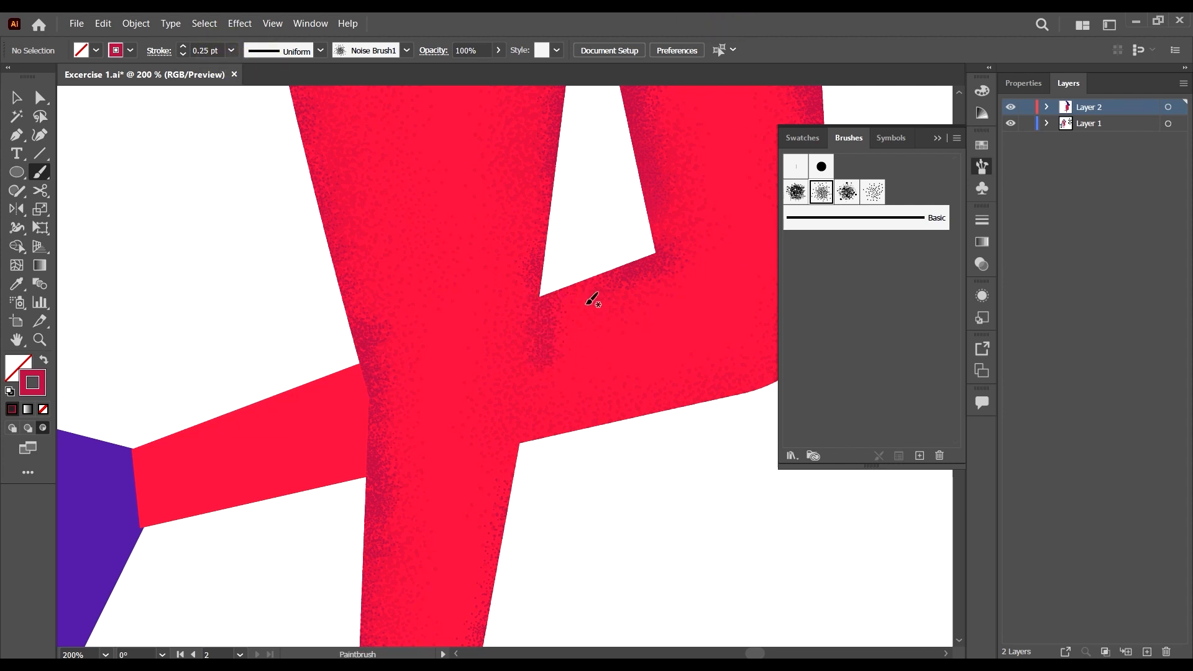
pyautogui.click(570, 378)
pyautogui.click(562, 301)
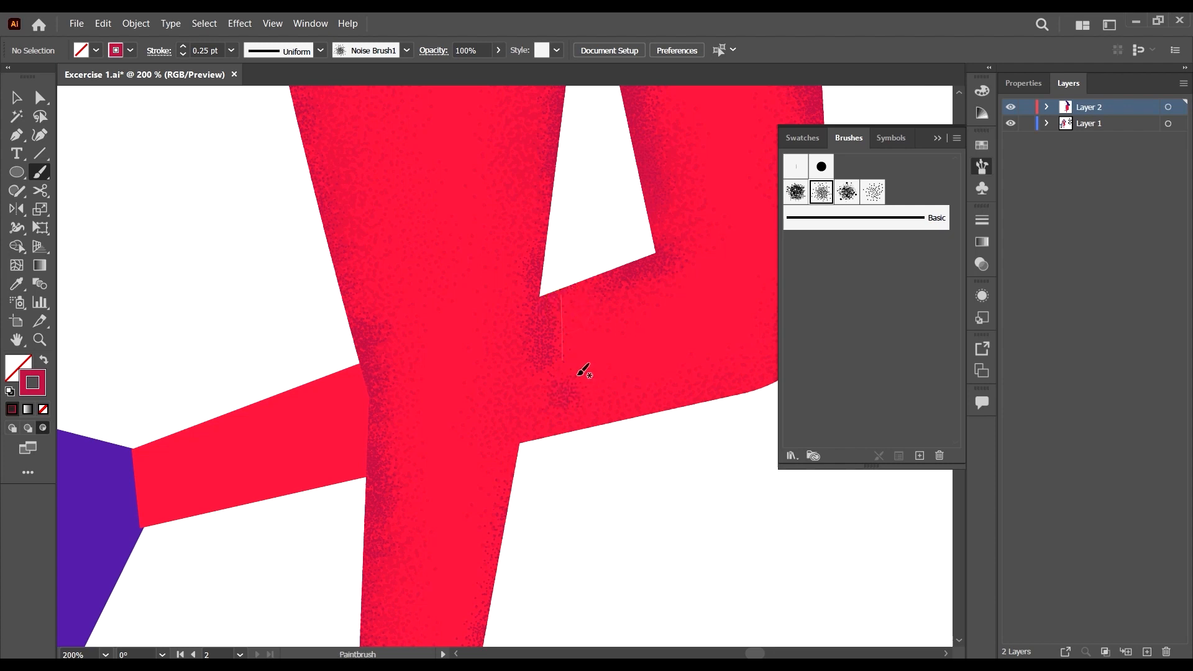
pyautogui.moveTo(551, 352); pyautogui.dragTo(567, 554)
pyautogui.moveTo(559, 389); pyautogui.dragTo(551, 497)
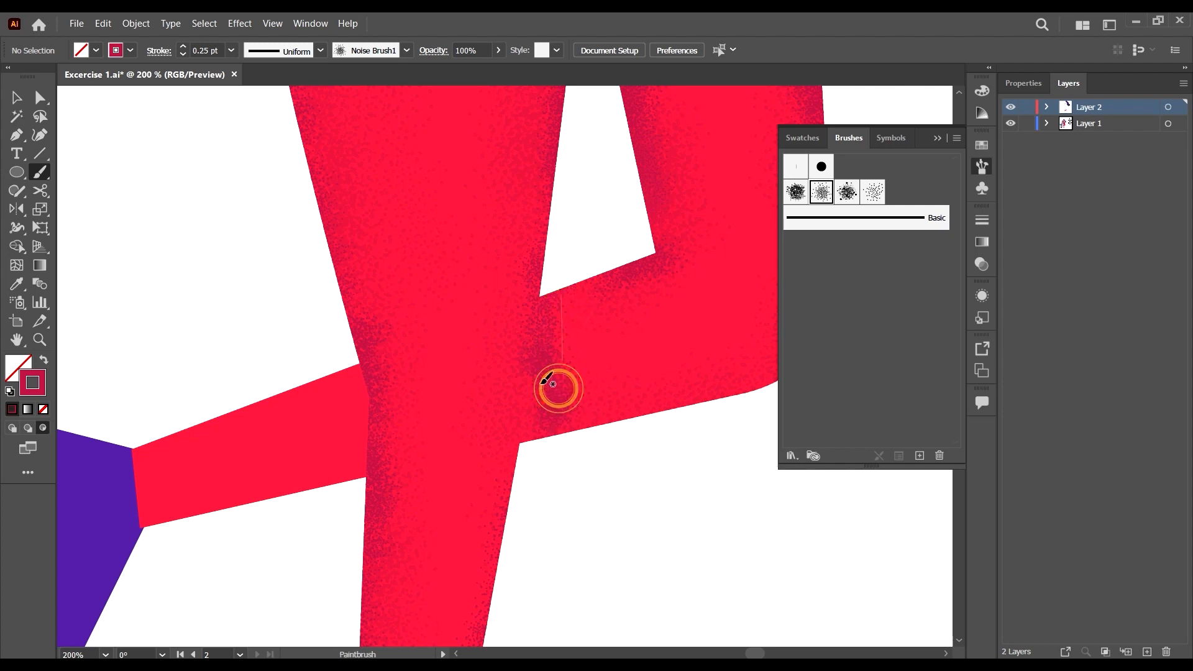
pyautogui.moveTo(541, 365); pyautogui.dragTo(540, 464)
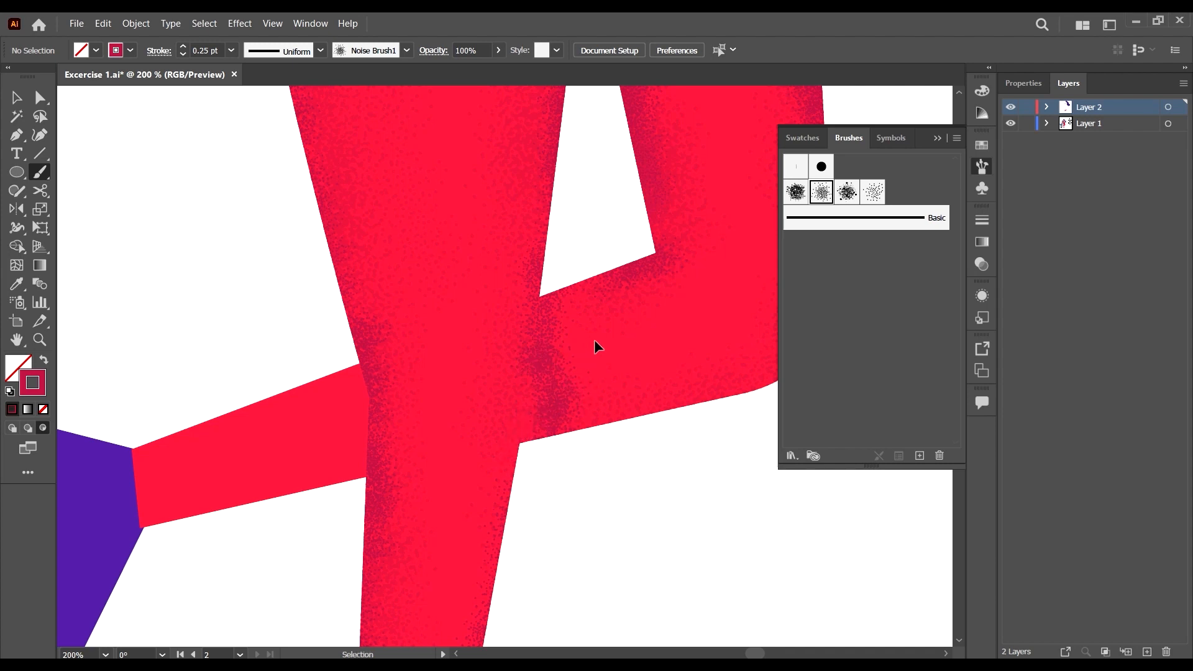
# Undo the 0.25 pt noise strokes on the bent leg behind the standing knee.
pyautogui.hotkey('ctrl', 'z')
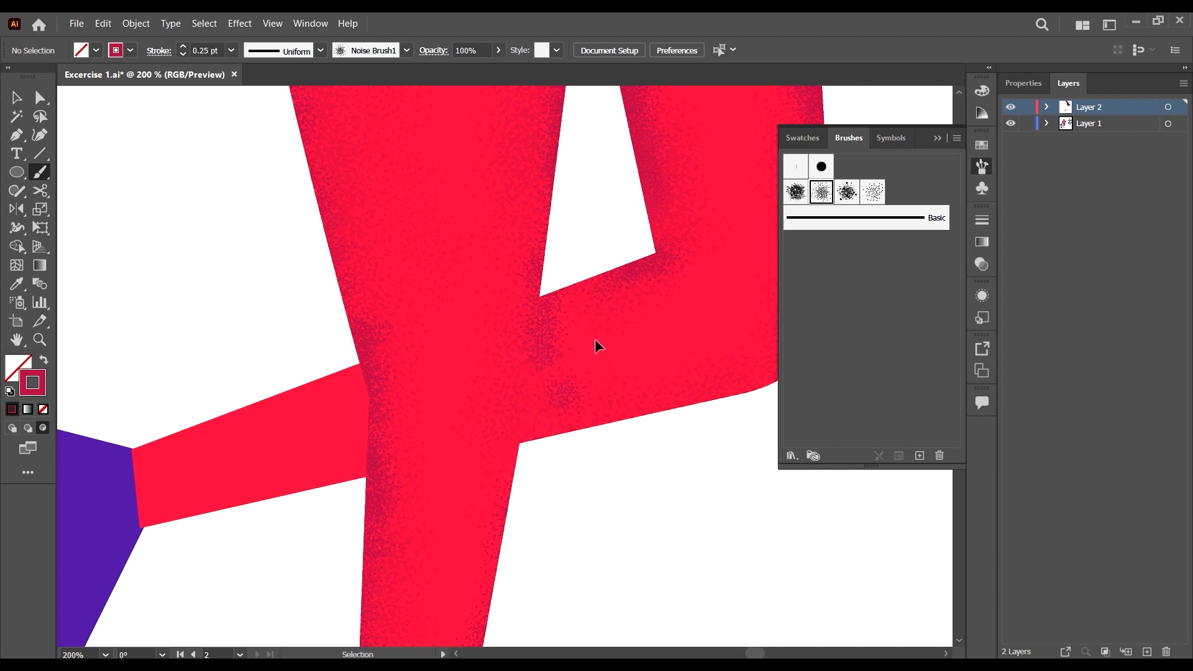
pyautogui.hotkey('ctrl', 'z')
pyautogui.hotkey('ctrl', 'z')
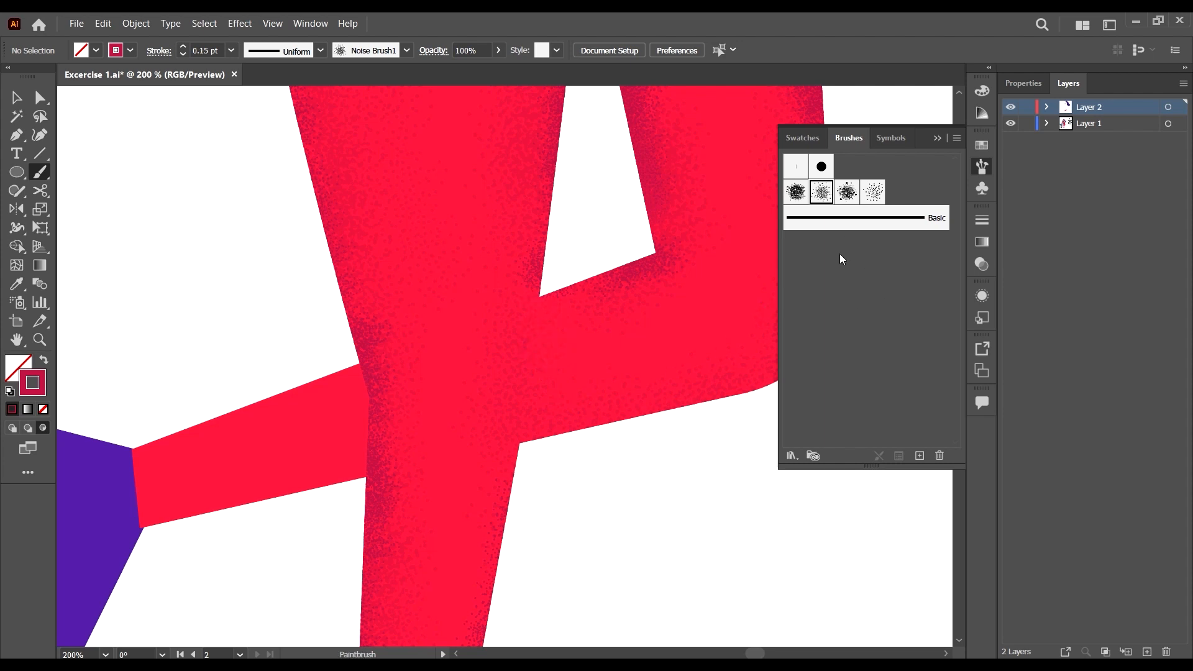
# Switch to Noise Brush 3, try a 0.15 pt stroke across the bent leg beside the standing knee, and undo it.
pyautogui.click(872, 193)
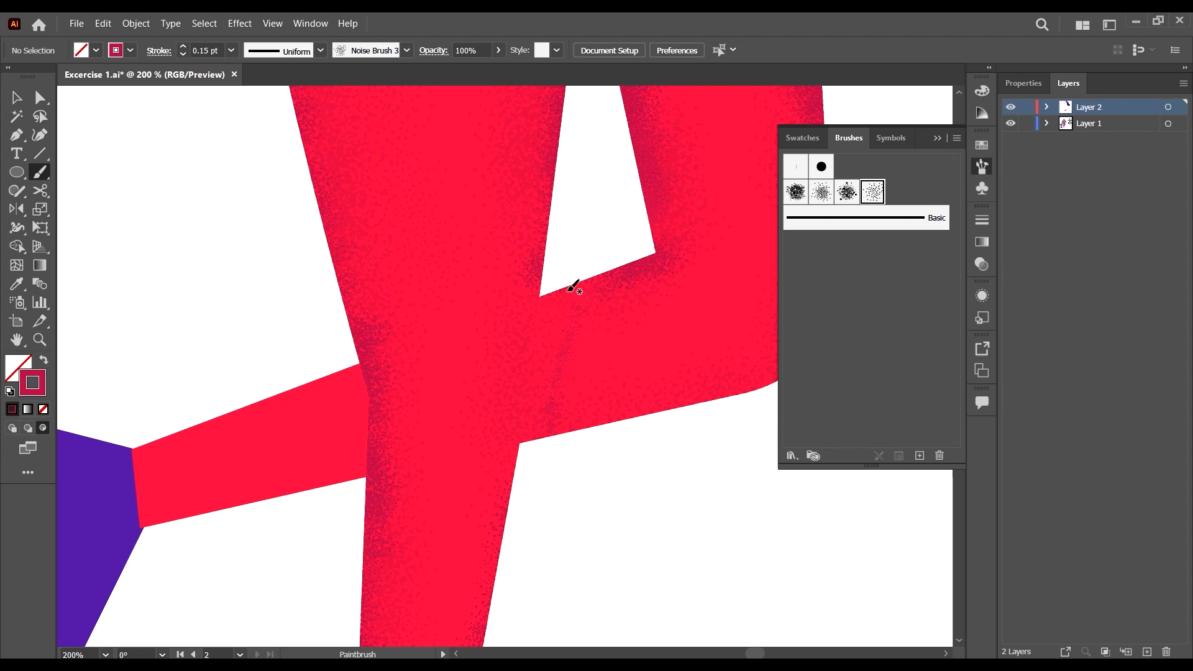
pyautogui.moveTo(563, 303); pyautogui.dragTo(555, 429)
pyautogui.hotkey('ctrl', 'z')
# Set the stroke weight to 0.25 pt and shade across the bent leg beside the standing knee with Noise Brush 3.
pyautogui.click(232, 50)
pyautogui.click(255, 62)
pyautogui.click(875, 191)
pyautogui.moveTo(572, 305)
pyautogui.mouseDown()
pyautogui.moveTo(563, 412)
pyautogui.moveTo(534, 407)
pyautogui.mouseUp()
pyautogui.moveTo(563, 289); pyautogui.dragTo(555, 446)
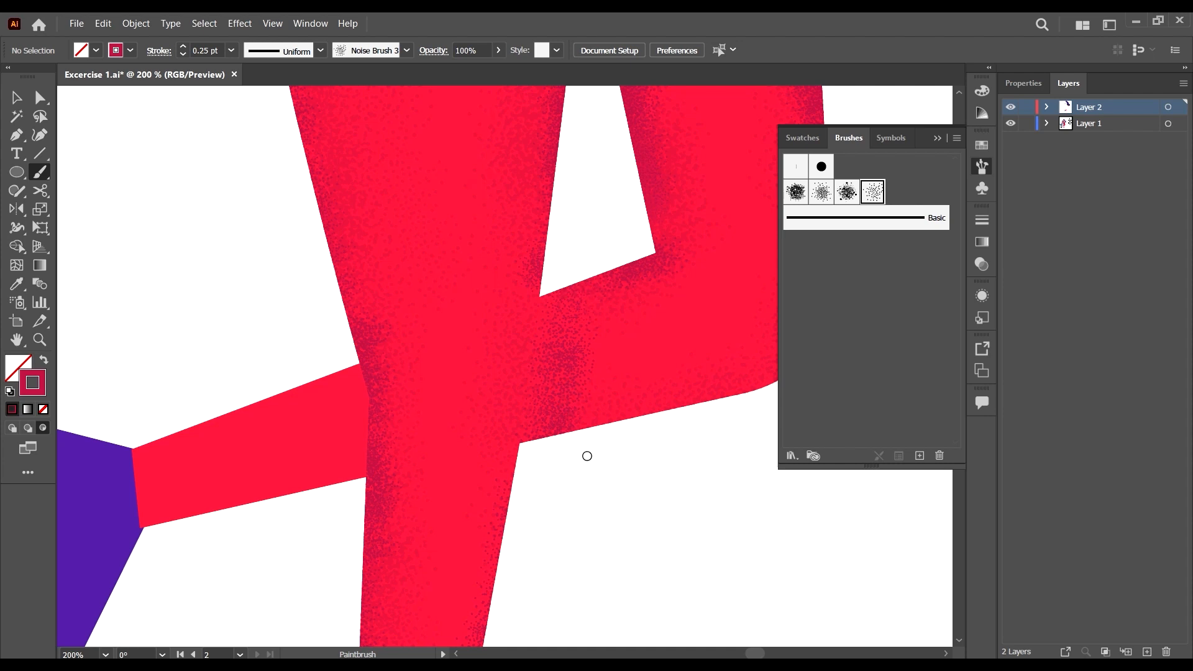
# Shade along the underside of the bent leg toward its knee and deepen the shadow beside the standing leg.
pyautogui.keyDown('alt'); pyautogui.scroll(-3, 587, 457); pyautogui.keyUp('alt')
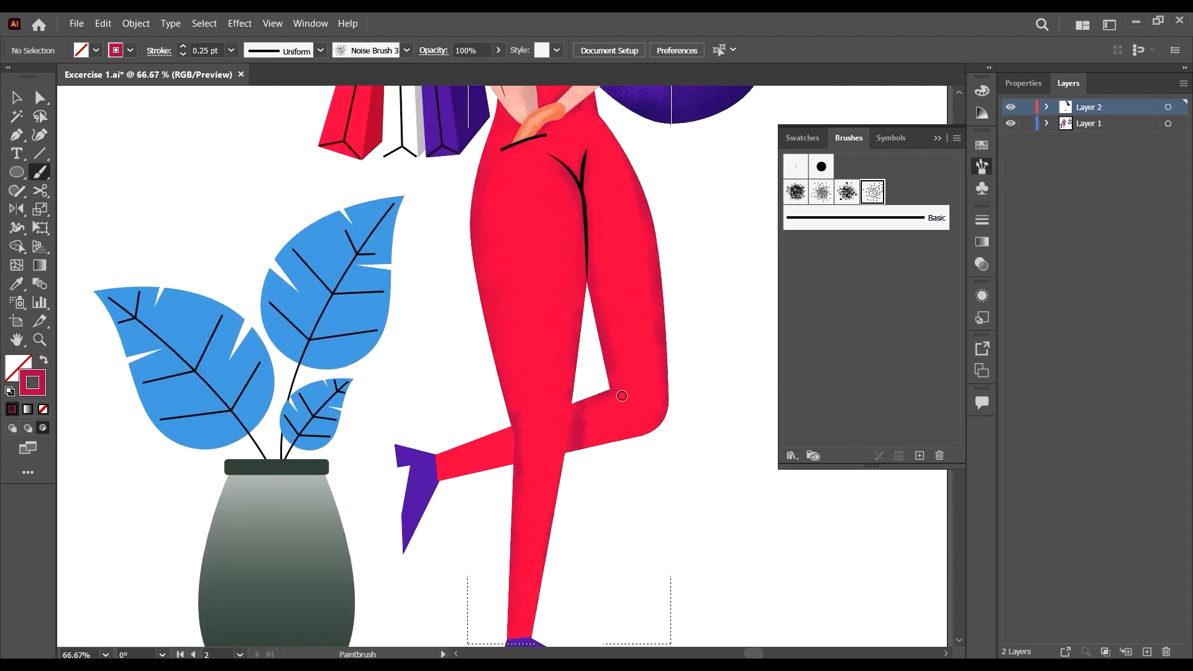
pyautogui.keyDown('alt'); pyautogui.scroll(-2, 622, 396); pyautogui.keyUp('alt')
pyautogui.keyDown('alt'); pyautogui.scroll(2, 622, 408); pyautogui.keyUp('alt')
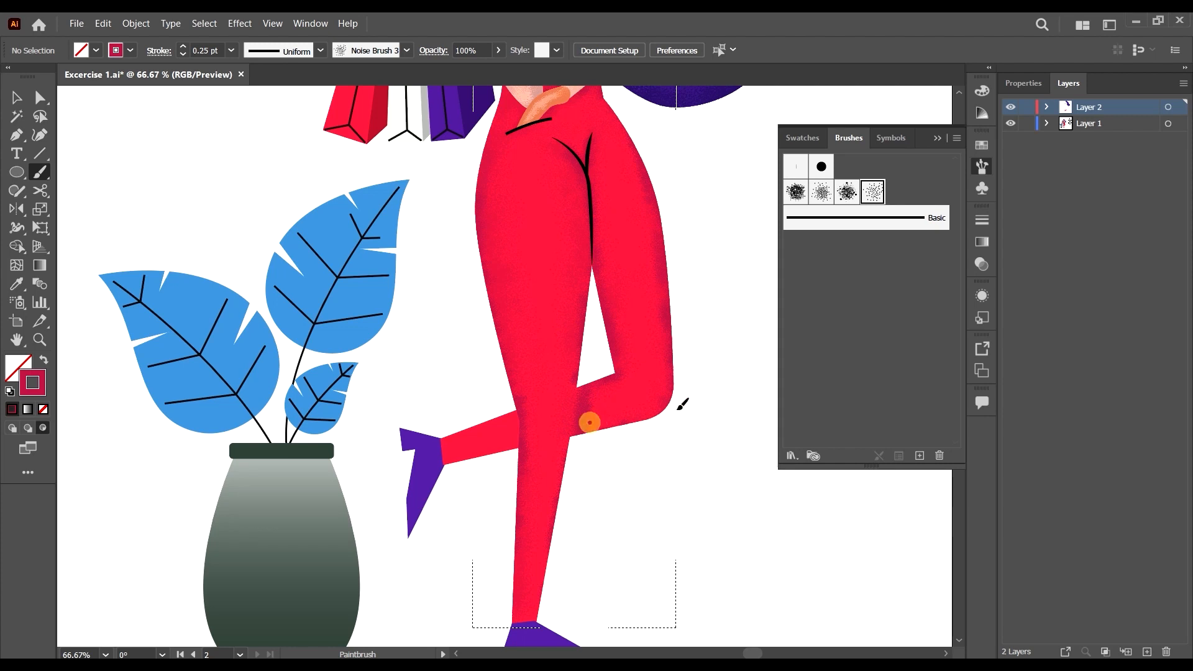
pyautogui.moveTo(590, 423)
pyautogui.mouseDown()
pyautogui.moveTo(588, 409)
pyautogui.moveTo(678, 400)
pyautogui.mouseUp()
pyautogui.moveTo(584, 420)
pyautogui.mouseDown()
pyautogui.moveTo(614, 438)
pyautogui.moveTo(593, 422)
pyautogui.moveTo(651, 425)
pyautogui.moveTo(594, 433)
pyautogui.mouseUp()
pyautogui.moveTo(582, 389)
pyautogui.mouseDown()
pyautogui.moveTo(619, 376)
pyautogui.moveTo(589, 386)
pyautogui.moveTo(582, 429)
pyautogui.mouseUp()
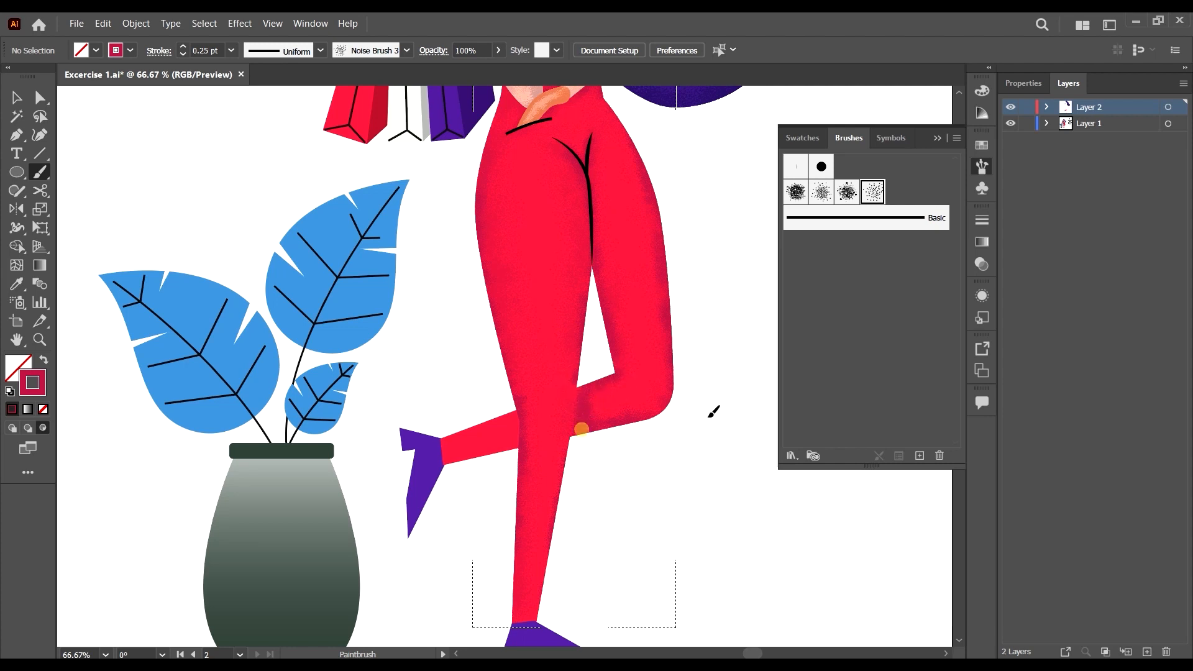
# Leave the current inside-drawing shape and enable Draw Inside for the raised lower leg behind the standing leg.
pyautogui.keyDown('alt'); pyautogui.scroll(-3, 626, 436); pyautogui.keyUp('alt')
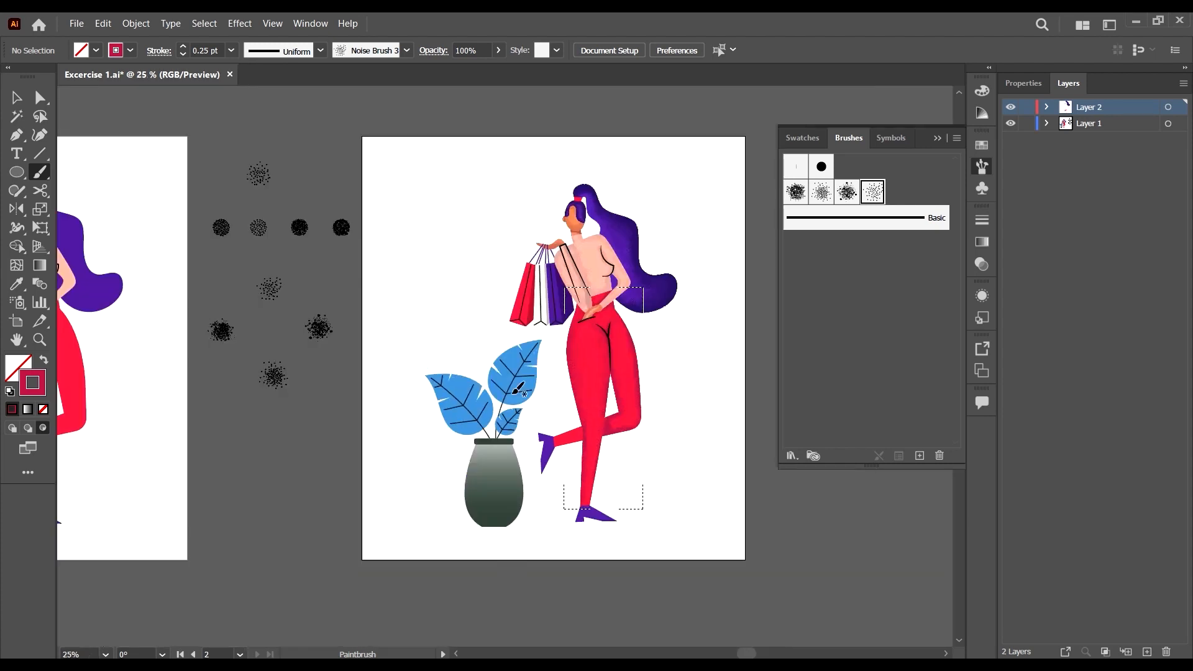
pyautogui.click(16, 98)
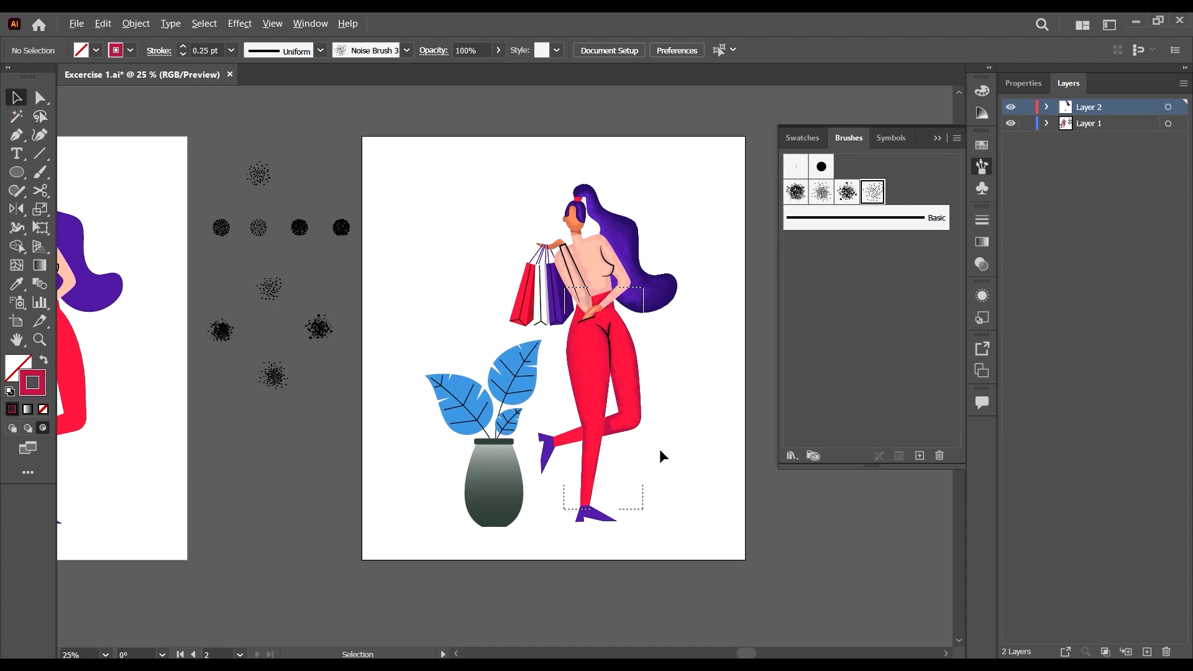
pyautogui.keyDown('alt'); pyautogui.scroll(3, 658, 448); pyautogui.keyUp('alt')
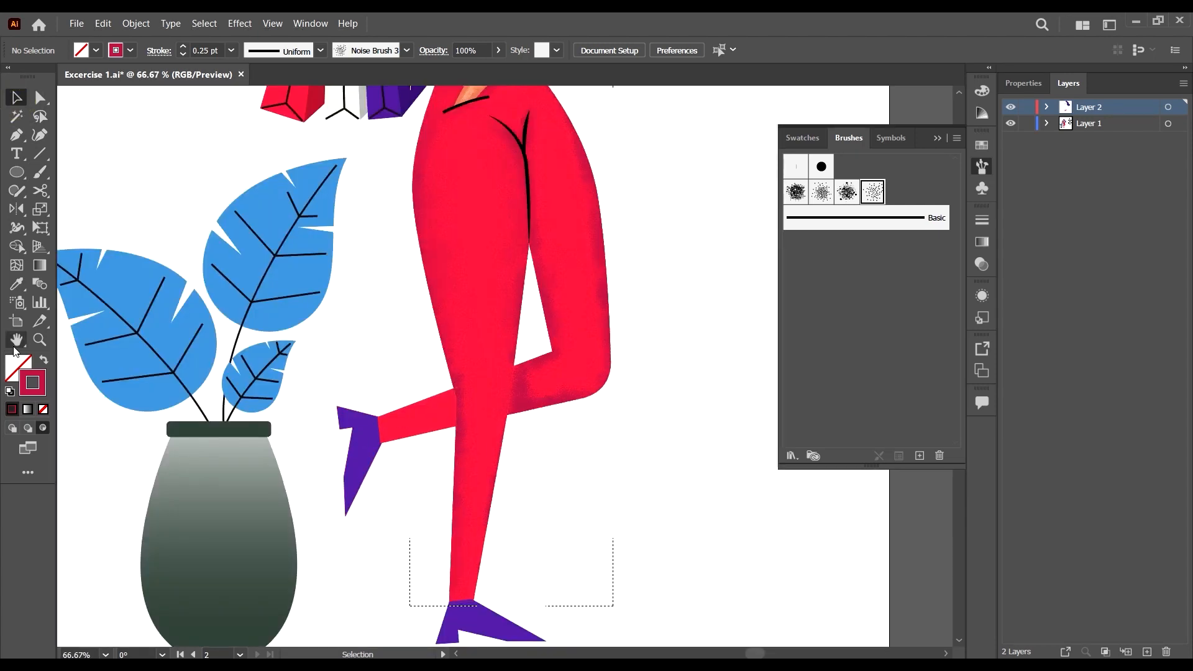
pyautogui.click(11, 429)
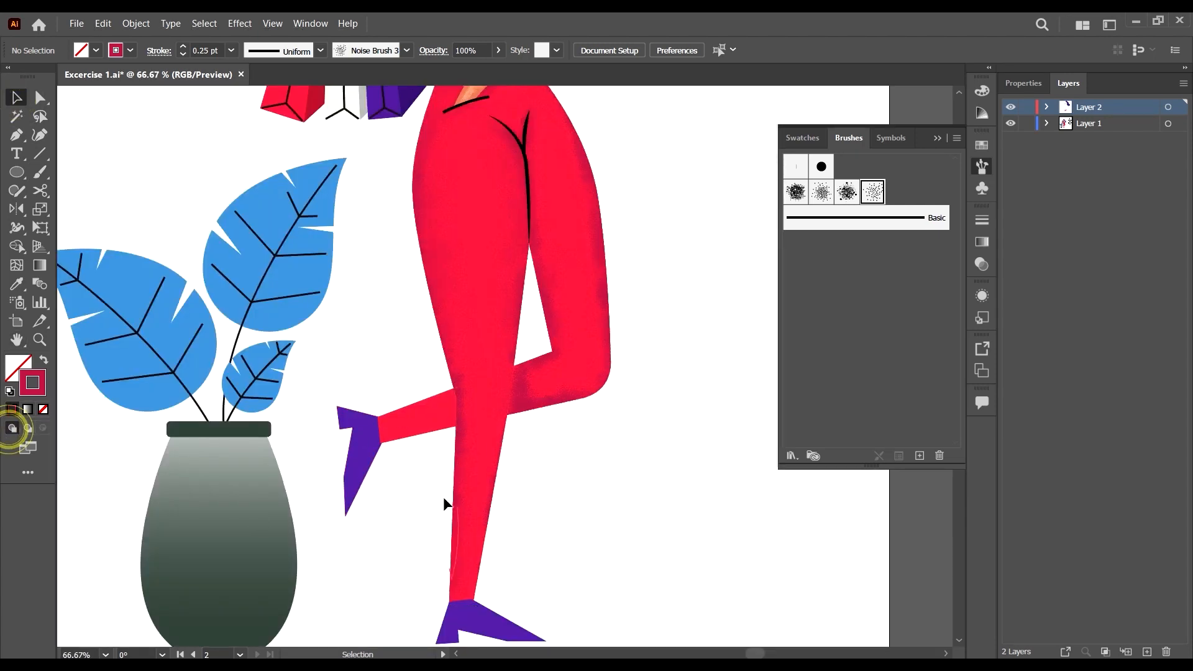
pyautogui.click(425, 432)
pyautogui.click(43, 431)
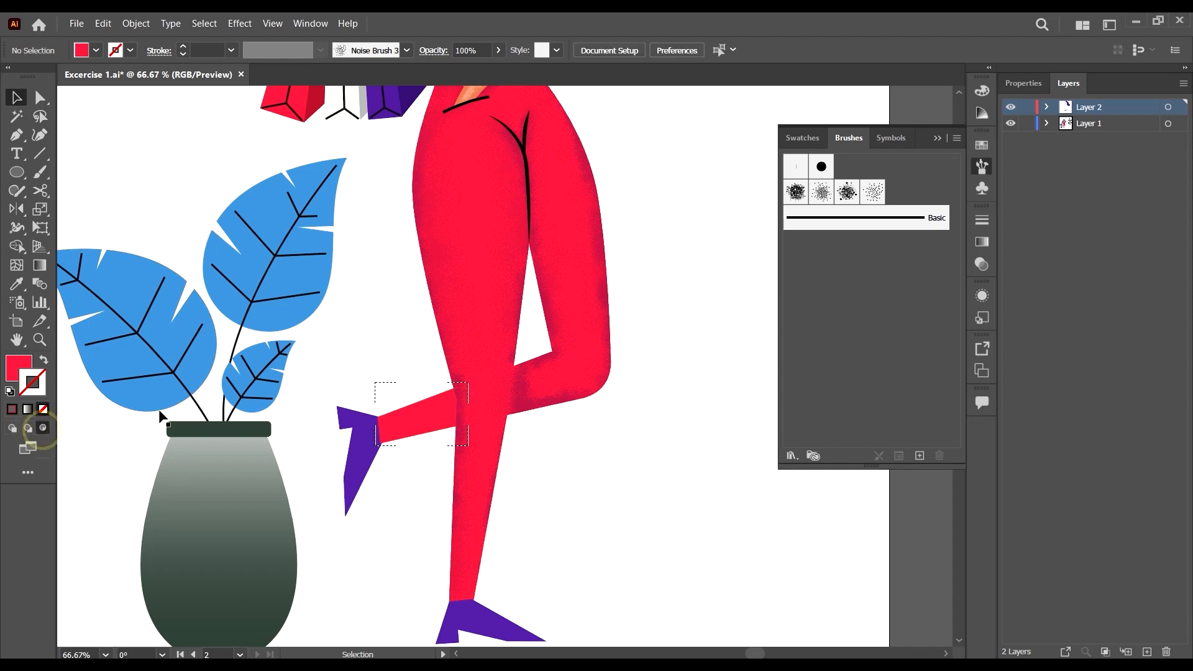
# Set the Paintbrush to Noise Brush 3 with a 0.25 pt stroke and no fill for shading the raised lower leg.
pyautogui.click(40, 172)
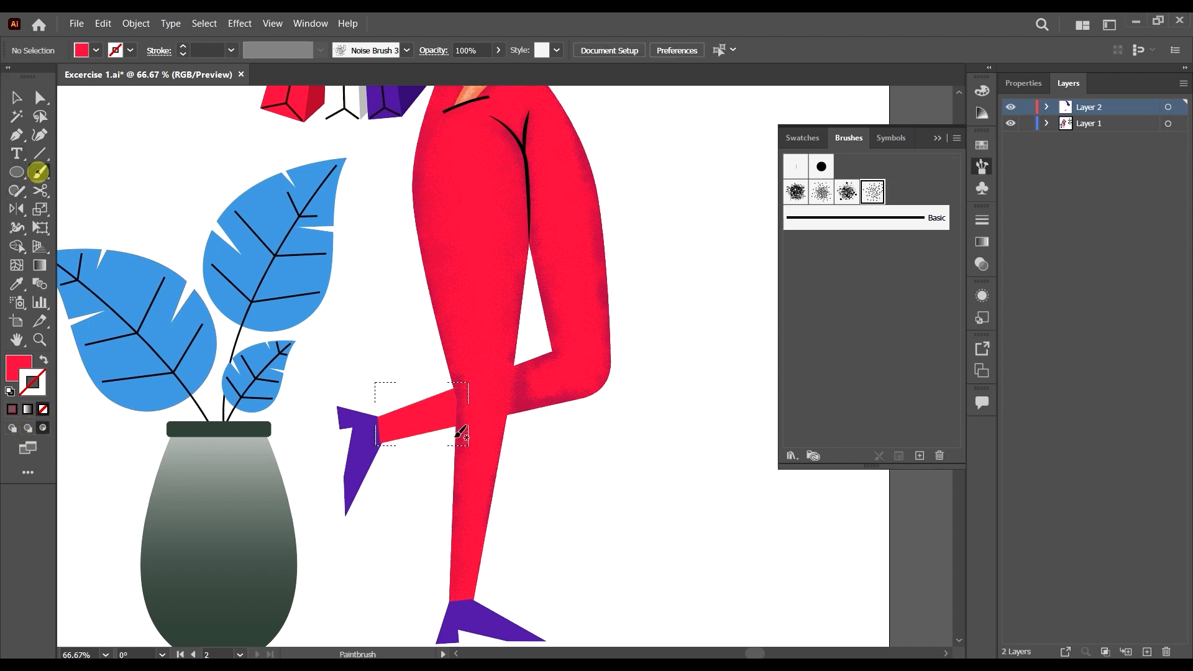
pyautogui.hotkey('ctrl', '=')
pyautogui.hotkey('ctrl', '=')
pyautogui.click(875, 192)
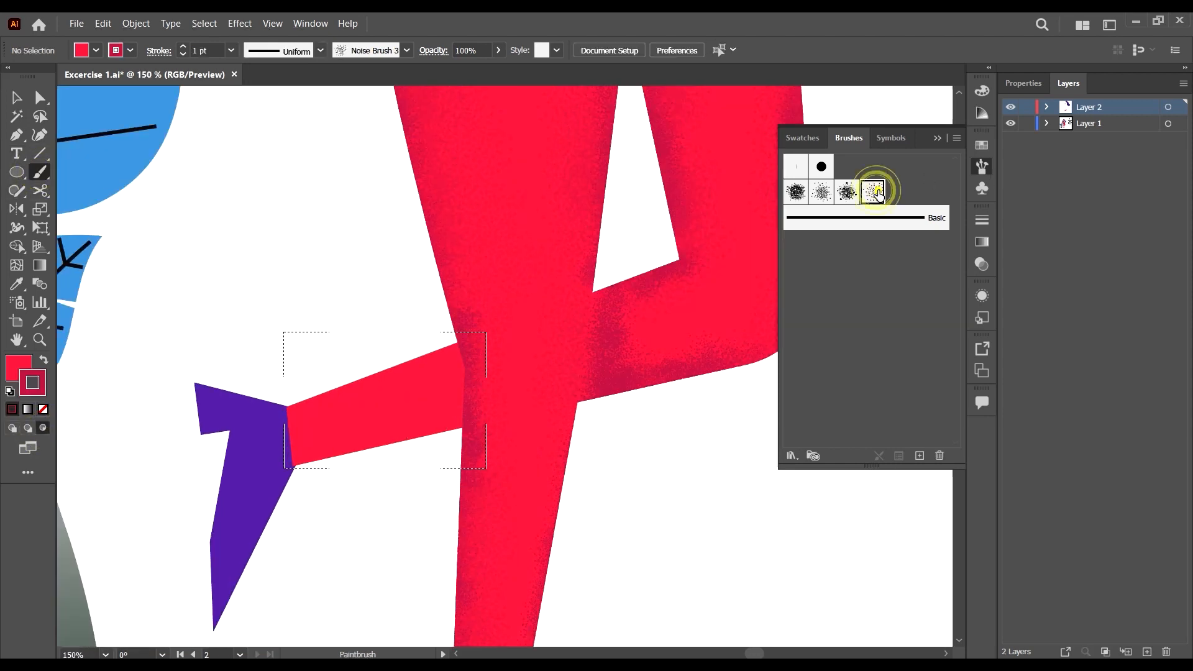
pyautogui.click(231, 50)
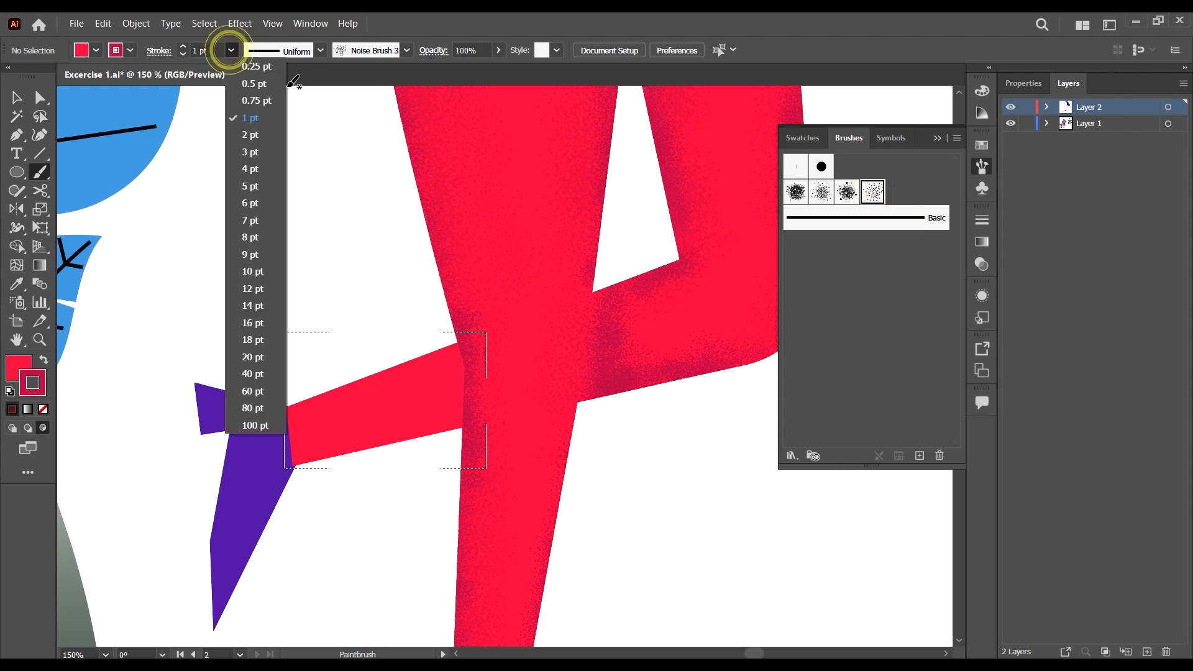
pyautogui.click(258, 67)
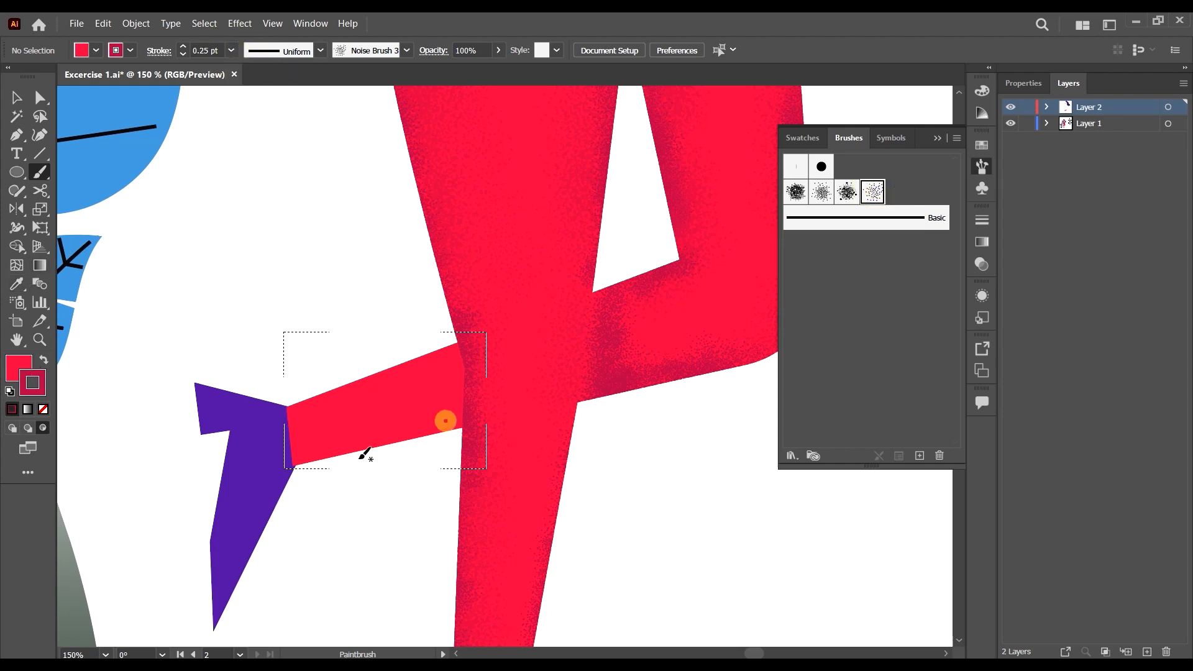
pyautogui.press('/')
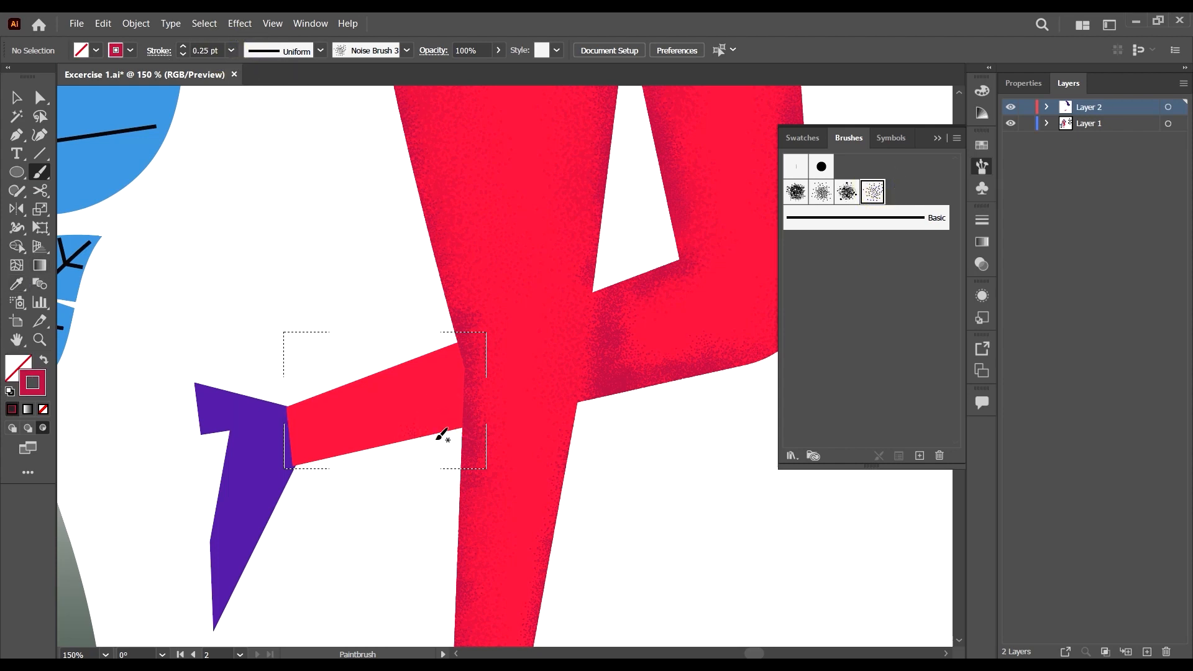
pyautogui.click(463, 350)
# Darken the brush stroke color to #9E1E49.
pyautogui.doubleClick(35, 382)
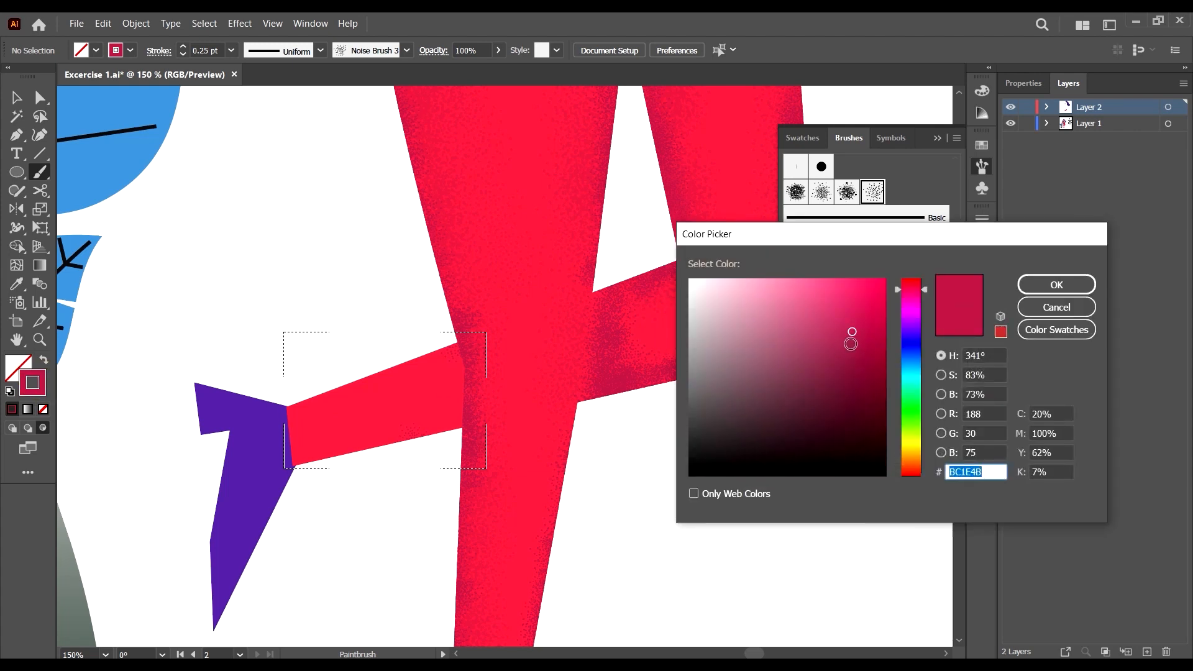
pyautogui.moveTo(852, 343); pyautogui.dragTo(848, 351)
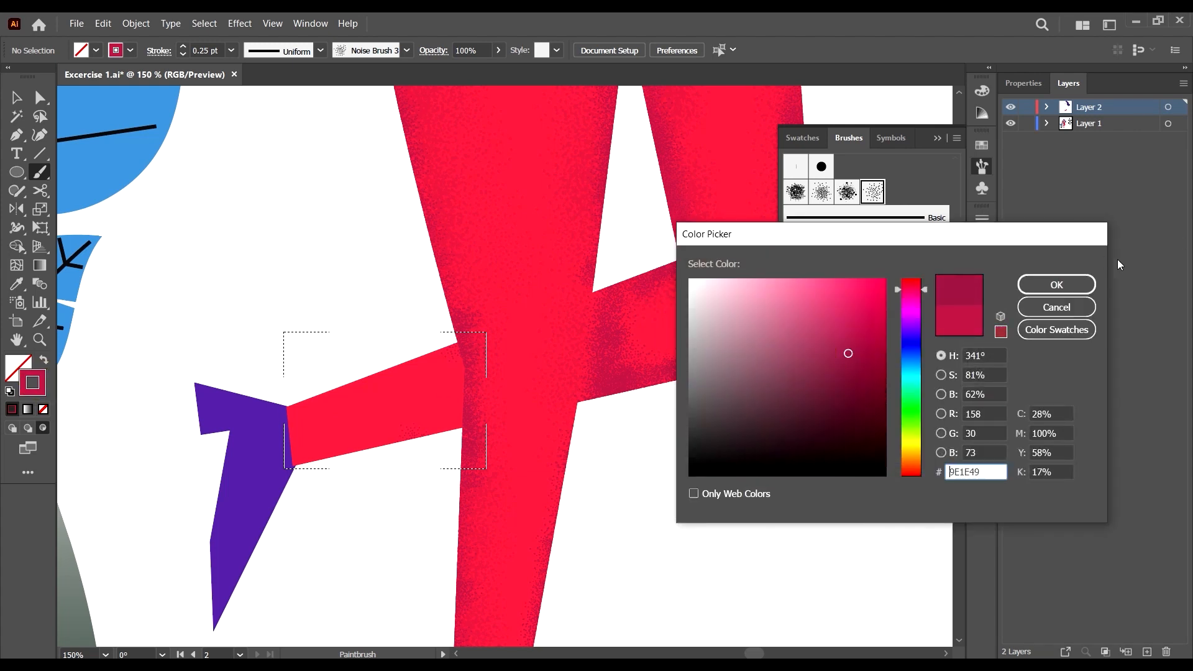
pyautogui.click(1056, 286)
# Build up dense noise shading on the raised lower leg where it meets the standing leg.
pyautogui.scroll(2, 463, 354)
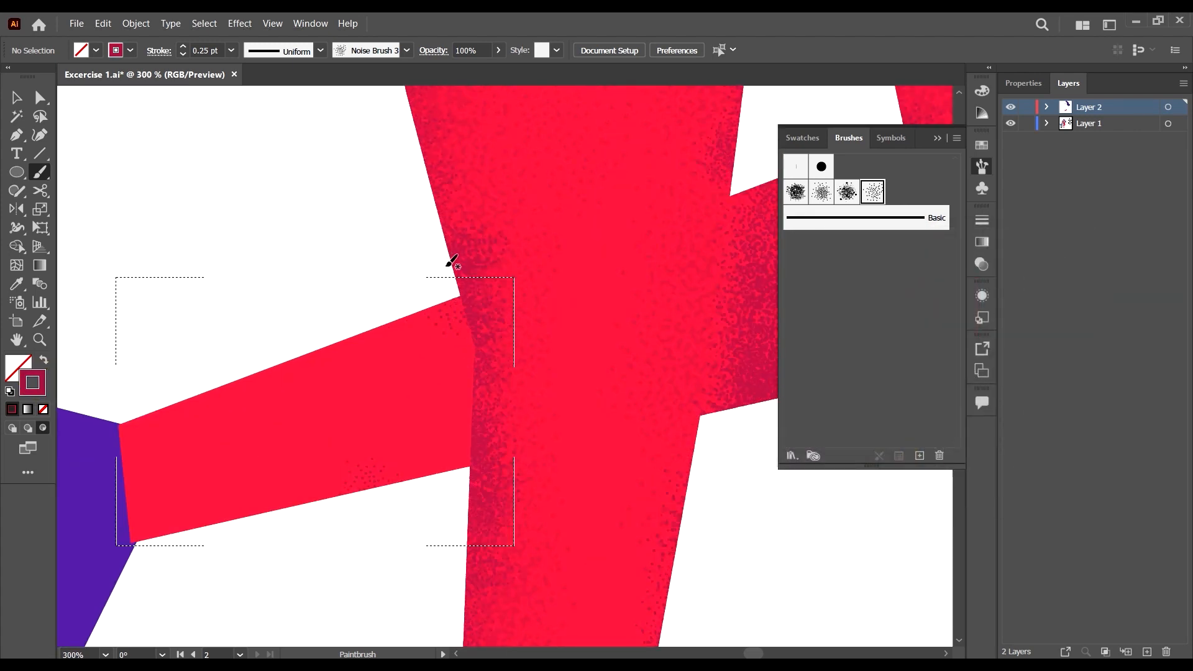
pyautogui.click(466, 304)
pyautogui.click(461, 308)
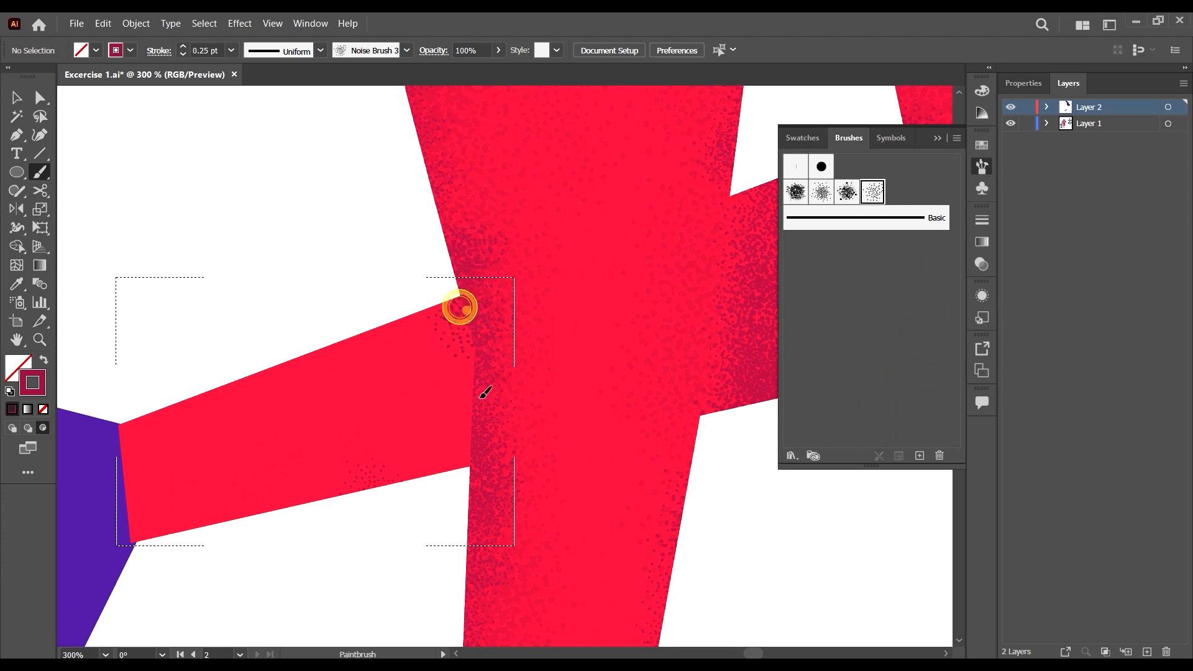
pyautogui.click(472, 311)
pyautogui.click(470, 325)
pyautogui.click(467, 336)
pyautogui.click(472, 371)
pyautogui.click(477, 368)
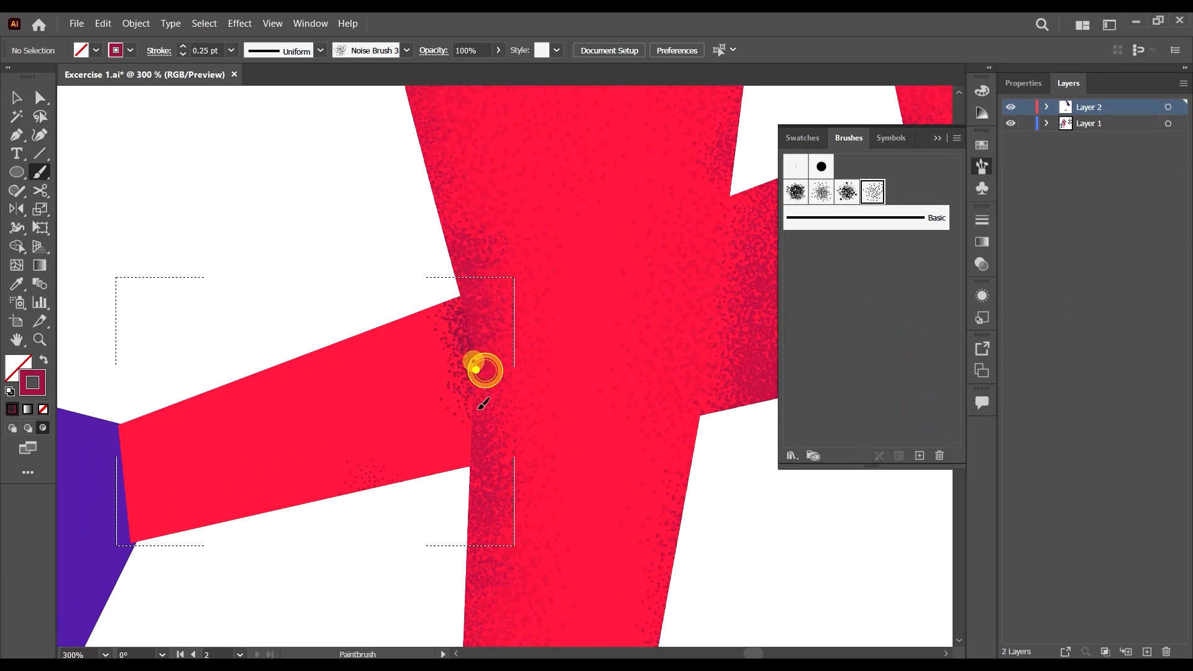
pyautogui.click(474, 373)
pyautogui.click(461, 399)
pyautogui.click(460, 388)
pyautogui.click(481, 404)
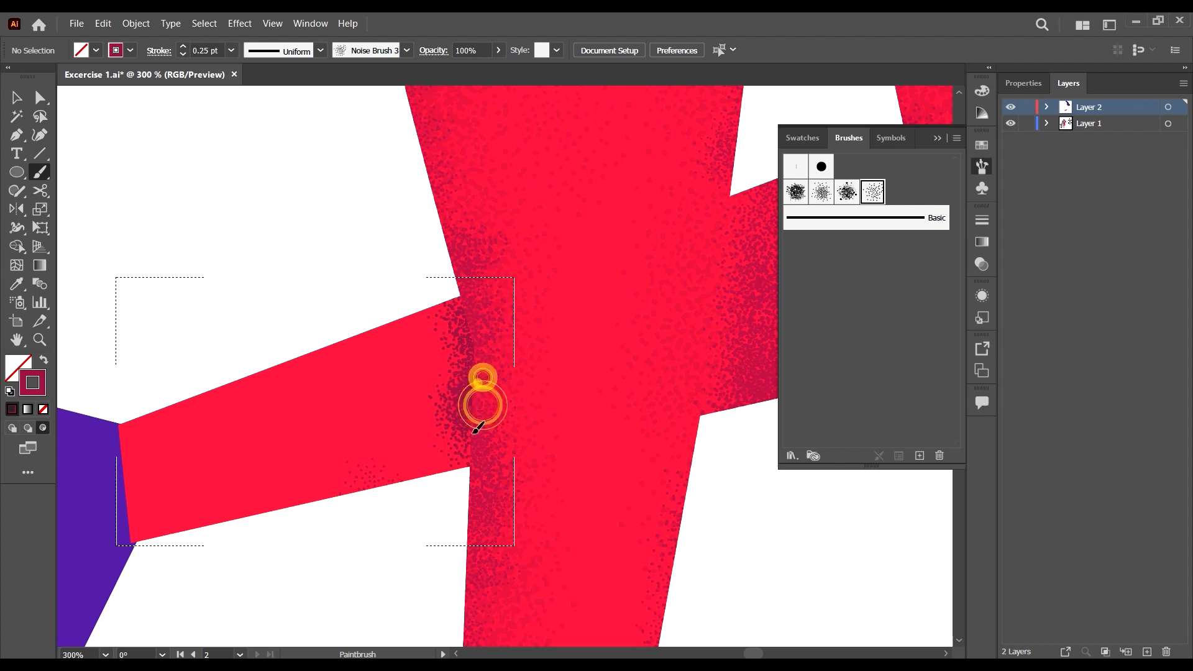
pyautogui.click(477, 394)
pyautogui.click(479, 447)
pyautogui.click(475, 427)
pyautogui.click(458, 447)
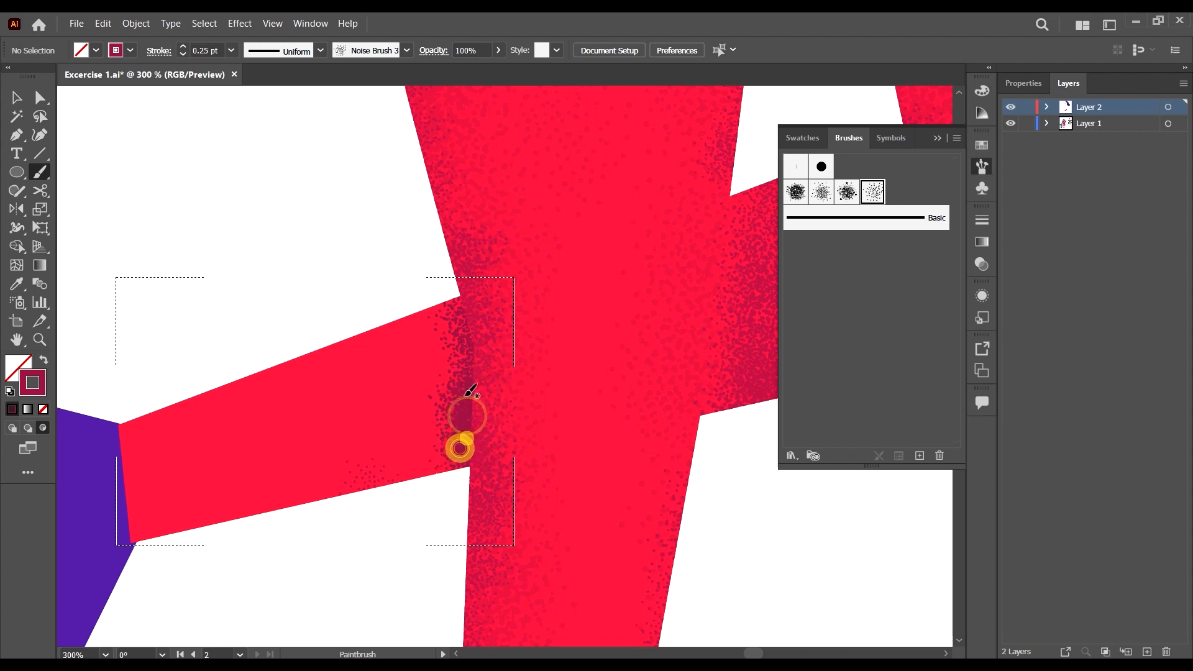
pyautogui.click(466, 399)
pyautogui.click(447, 448)
pyautogui.click(483, 394)
pyautogui.click(473, 306)
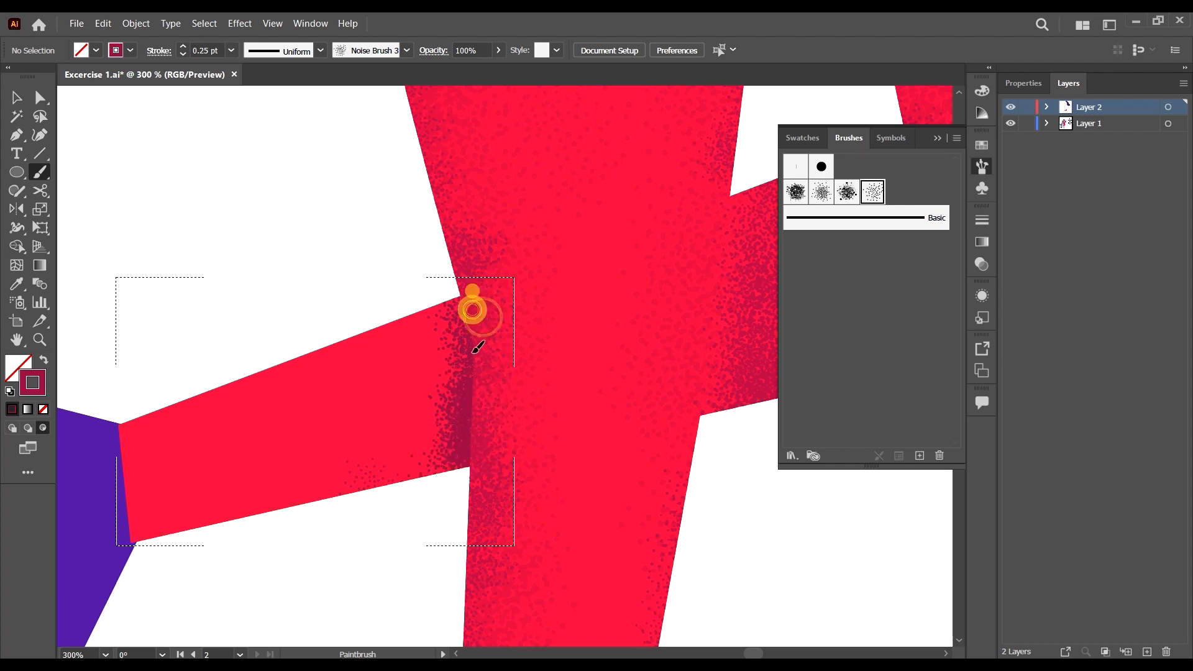
pyautogui.click(472, 356)
pyautogui.click(454, 324)
pyautogui.click(455, 287)
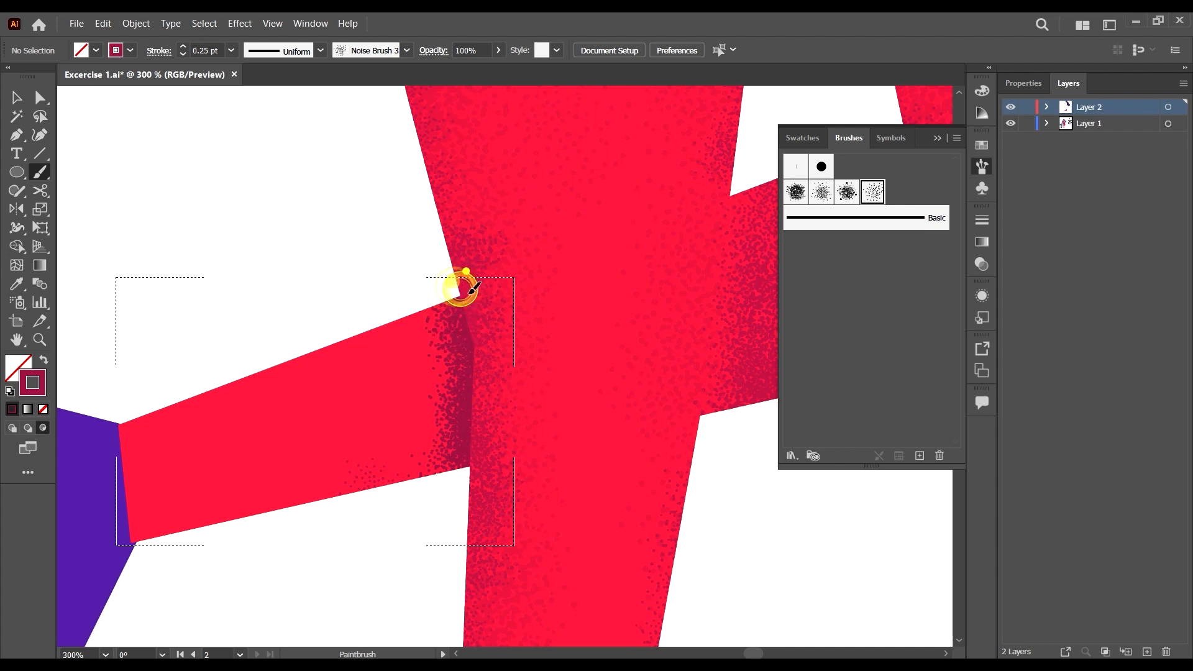
pyautogui.click(464, 338)
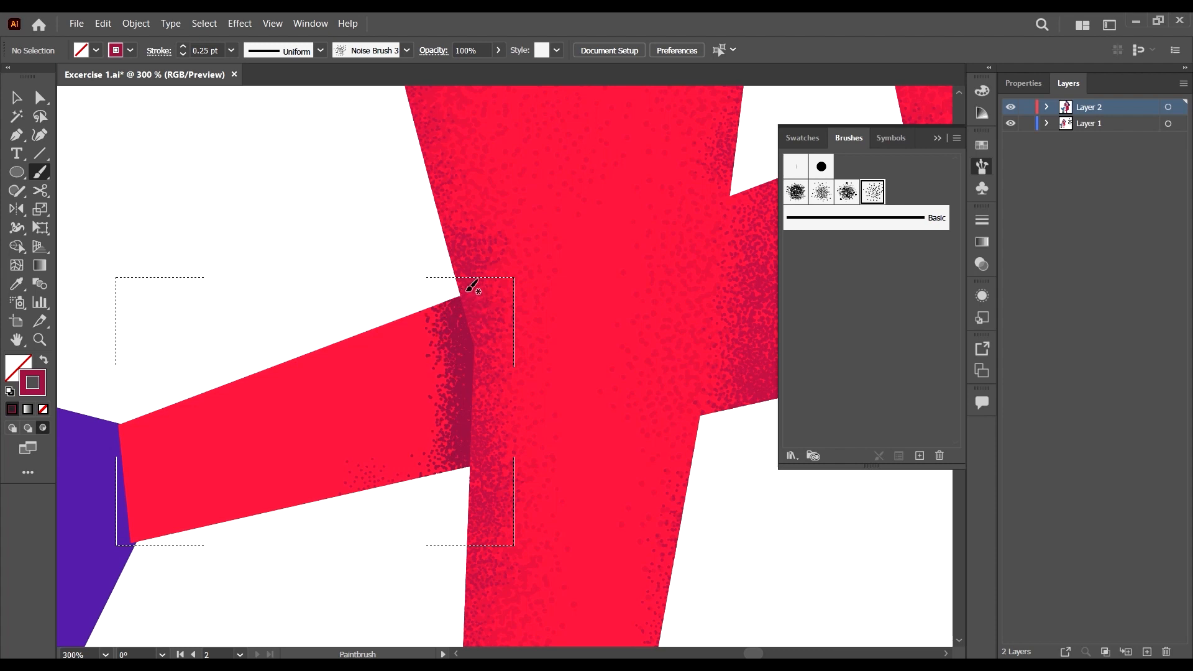
pyautogui.click(466, 325)
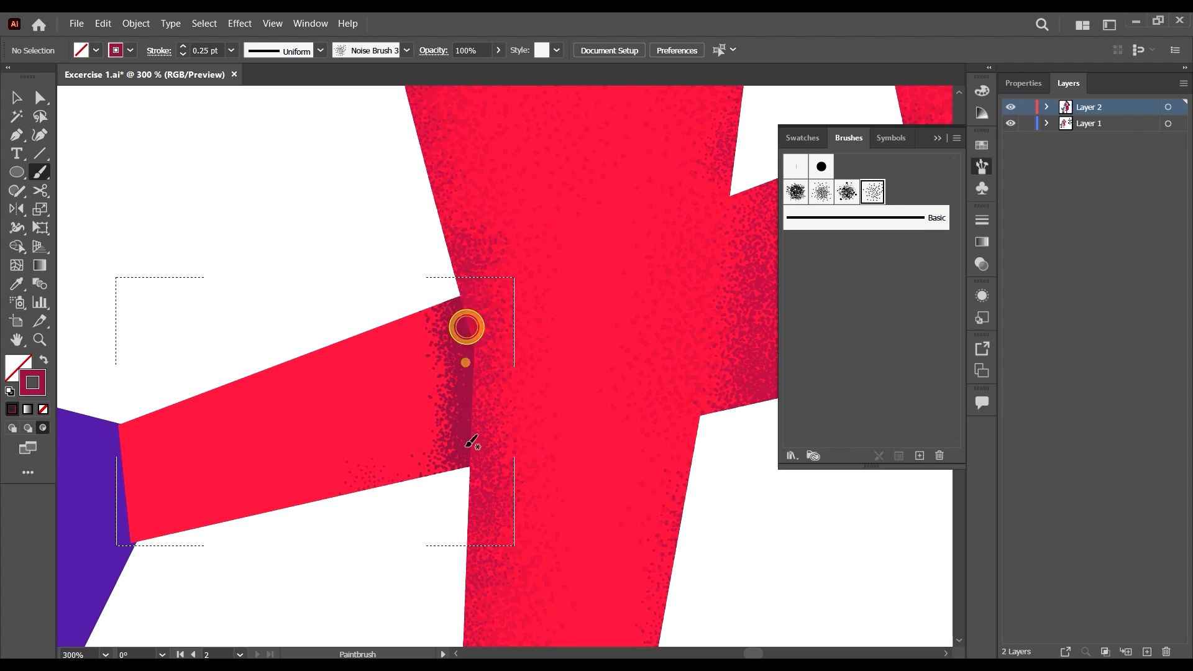
# Add noise shading along the upper edge of the raised lower leg, from the standing leg toward the shoe.
pyautogui.scroll(-2, 476, 395)
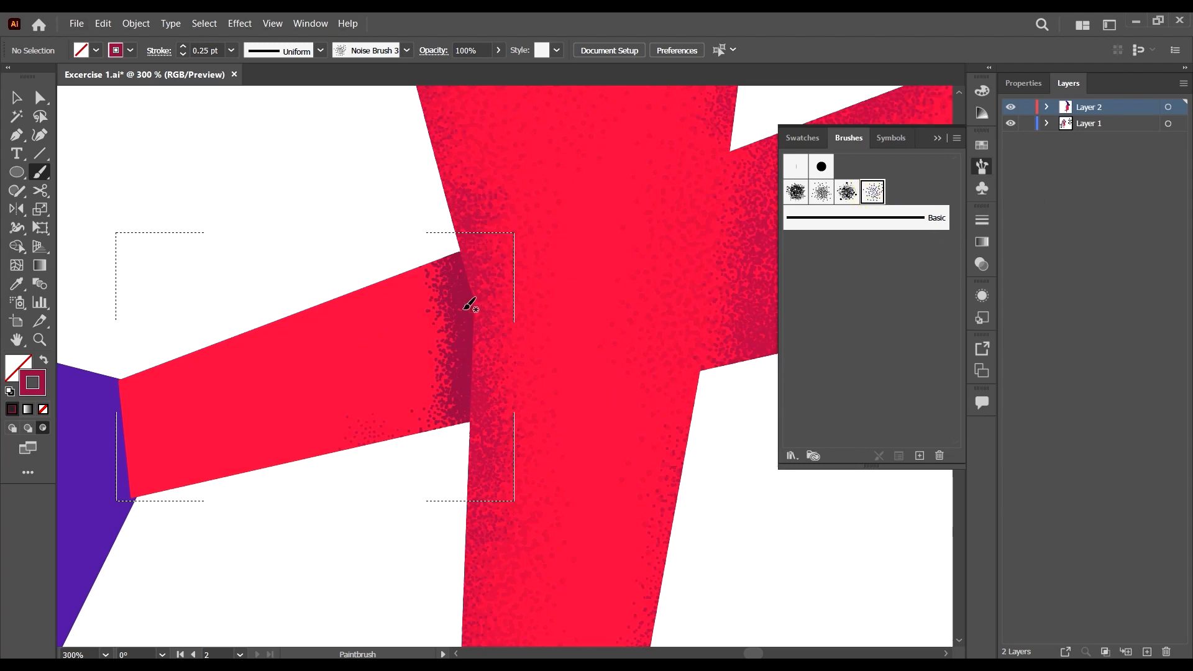
pyautogui.click(445, 280)
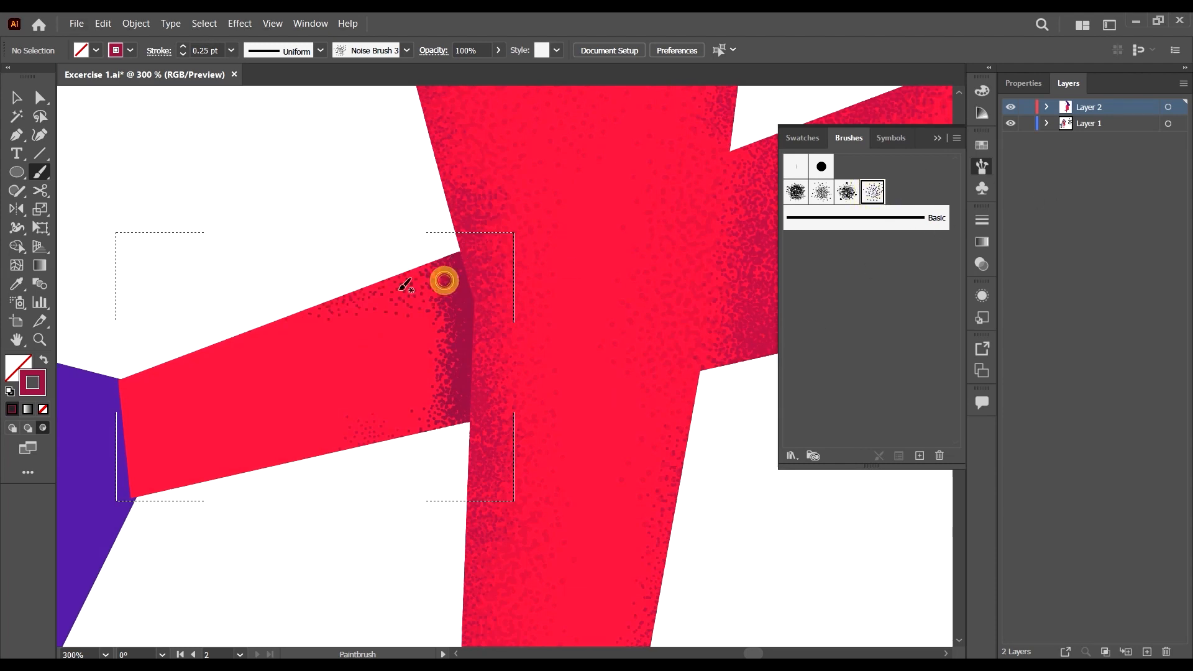
pyautogui.click(406, 264)
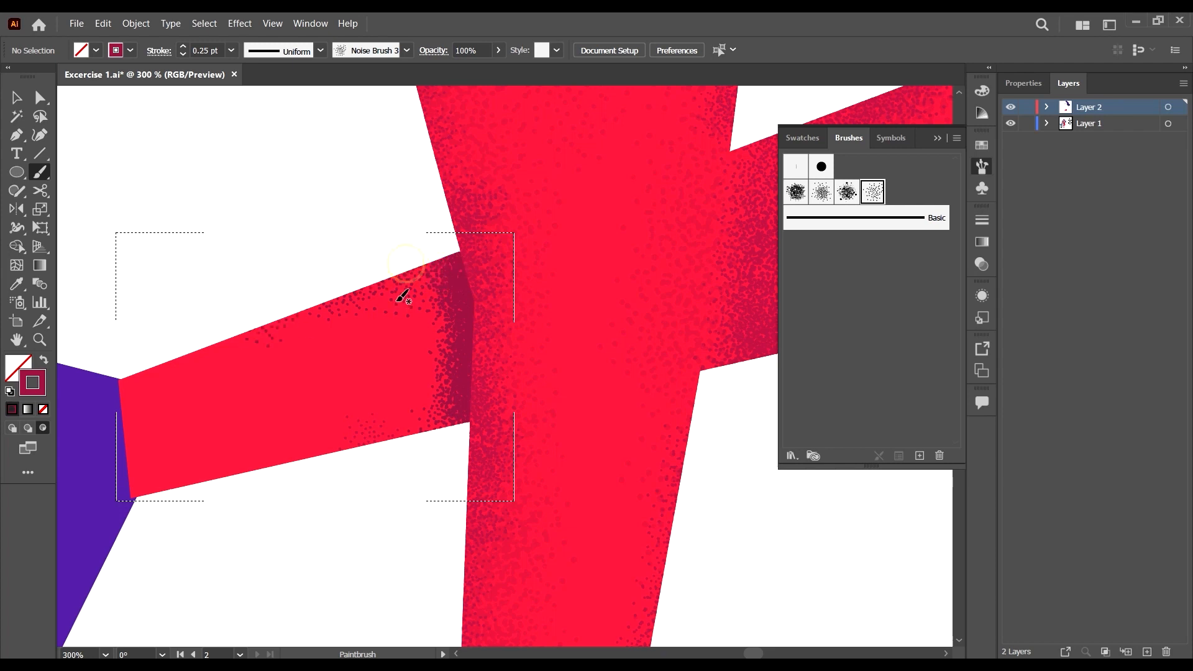
# Extend the noise shading along the raised lower leg's upper edge to the shoe and shade its lower edge.
pyautogui.moveTo(348, 309); pyautogui.dragTo(146, 372)
pyautogui.moveTo(372, 300); pyautogui.dragTo(517, 284)
pyautogui.moveTo(441, 270); pyautogui.dragTo(233, 307)
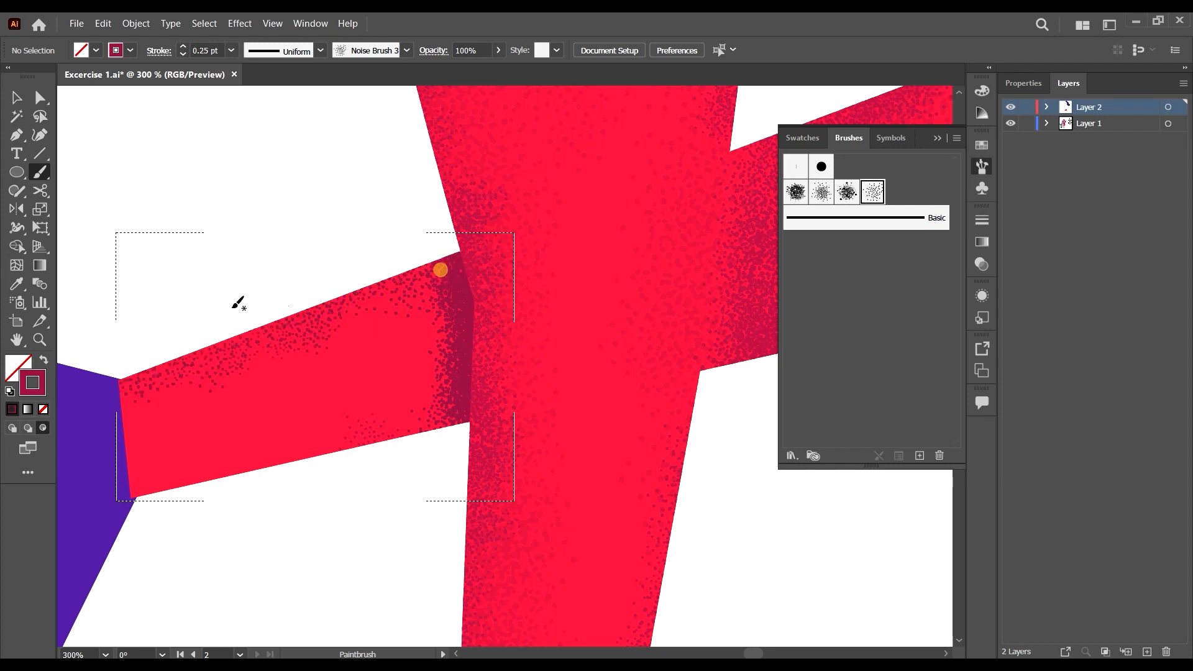
pyautogui.moveTo(434, 394); pyautogui.dragTo(171, 488)
pyautogui.moveTo(399, 434); pyautogui.dragTo(178, 490)
pyautogui.moveTo(445, 418)
pyautogui.mouseDown()
pyautogui.moveTo(468, 409)
pyautogui.moveTo(333, 442)
pyautogui.moveTo(448, 422)
pyautogui.mouseUp()
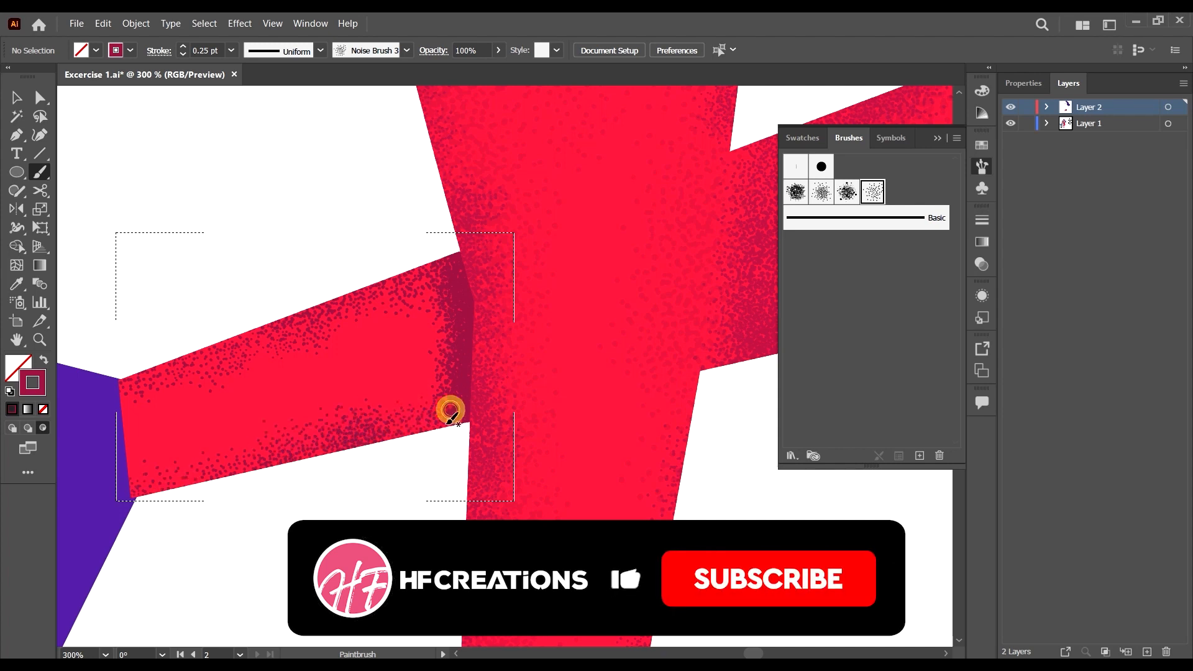
# Sample the lighter 0.5 pt noise stroke from the standing leg and paint soft noise across the raised lower leg.
pyautogui.scroll(-2, 512, 330)
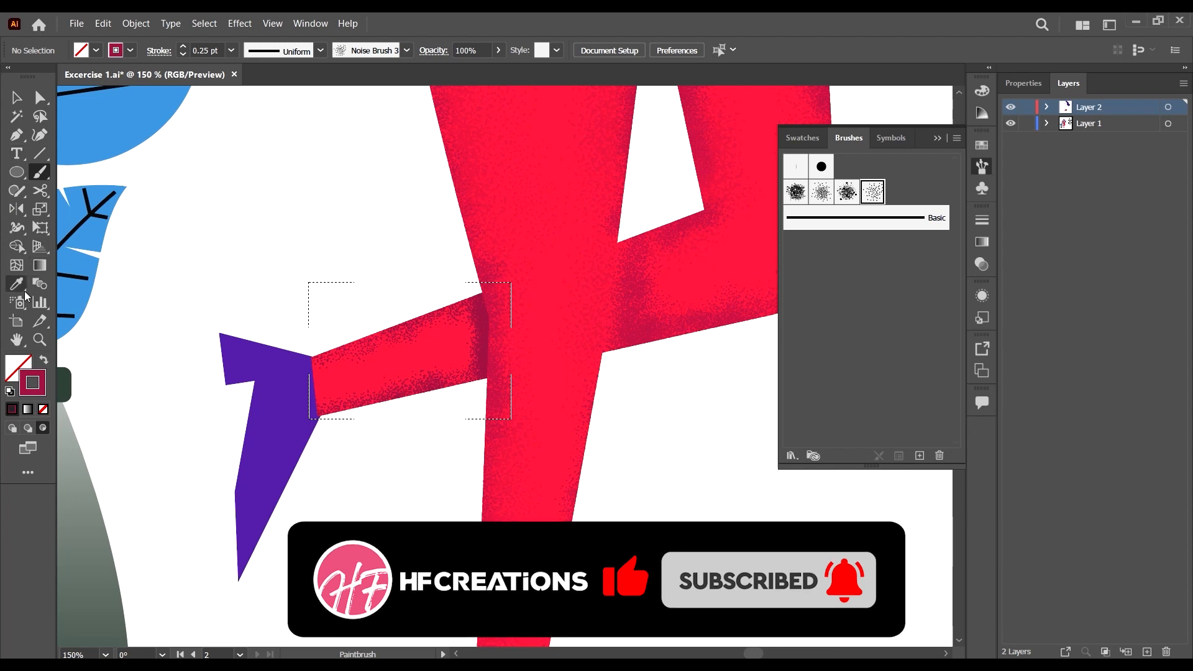
pyautogui.press('i')
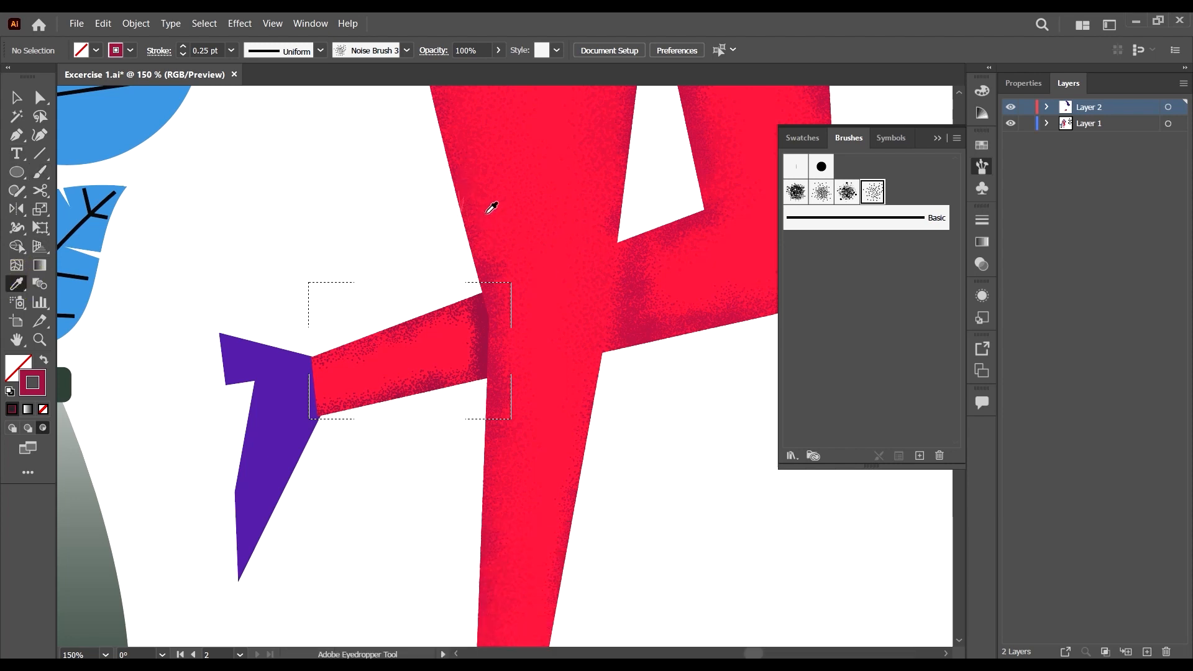
pyautogui.click(491, 195)
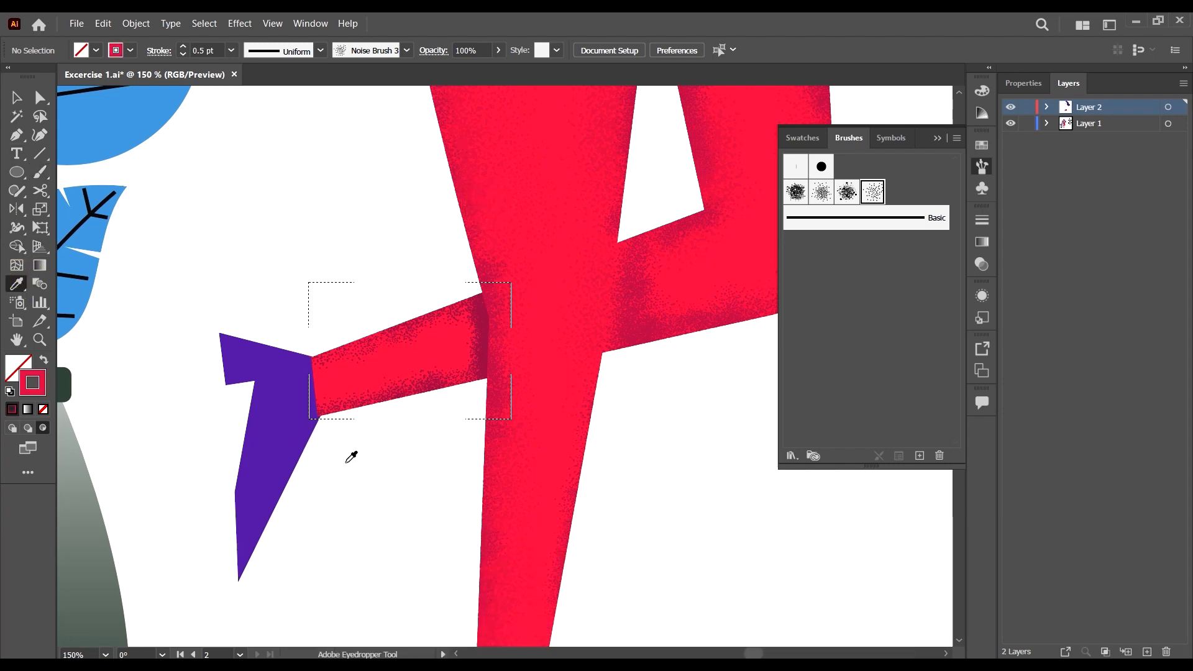
pyautogui.click(41, 174)
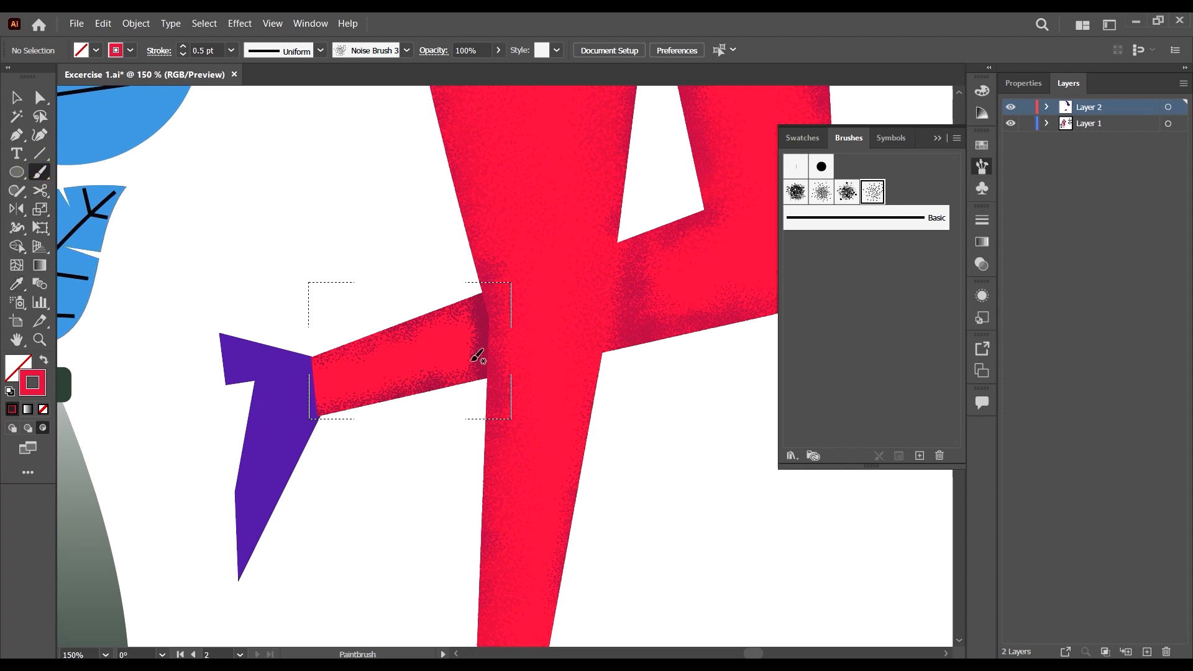
pyautogui.moveTo(460, 350)
pyautogui.mouseDown()
pyautogui.moveTo(396, 352)
pyautogui.moveTo(297, 399)
pyautogui.mouseUp()
pyautogui.moveTo(387, 337); pyautogui.dragTo(348, 351)
pyautogui.moveTo(461, 308); pyautogui.dragTo(397, 332)
pyautogui.moveTo(457, 316)
pyautogui.mouseDown()
pyautogui.moveTo(412, 346)
pyautogui.moveTo(392, 338)
pyautogui.mouseUp()
pyautogui.moveTo(359, 349)
pyautogui.mouseDown()
pyautogui.moveTo(333, 365)
pyautogui.moveTo(356, 370)
pyautogui.moveTo(300, 369)
pyautogui.moveTo(303, 355)
pyautogui.moveTo(326, 424)
pyautogui.moveTo(409, 417)
pyautogui.moveTo(381, 405)
pyautogui.moveTo(333, 420)
pyautogui.moveTo(334, 393)
pyautogui.mouseUp()
# Finish drawing inside the raised lower leg by returning to Draw Normal mode.
pyautogui.hotkey('ctrl', '-')
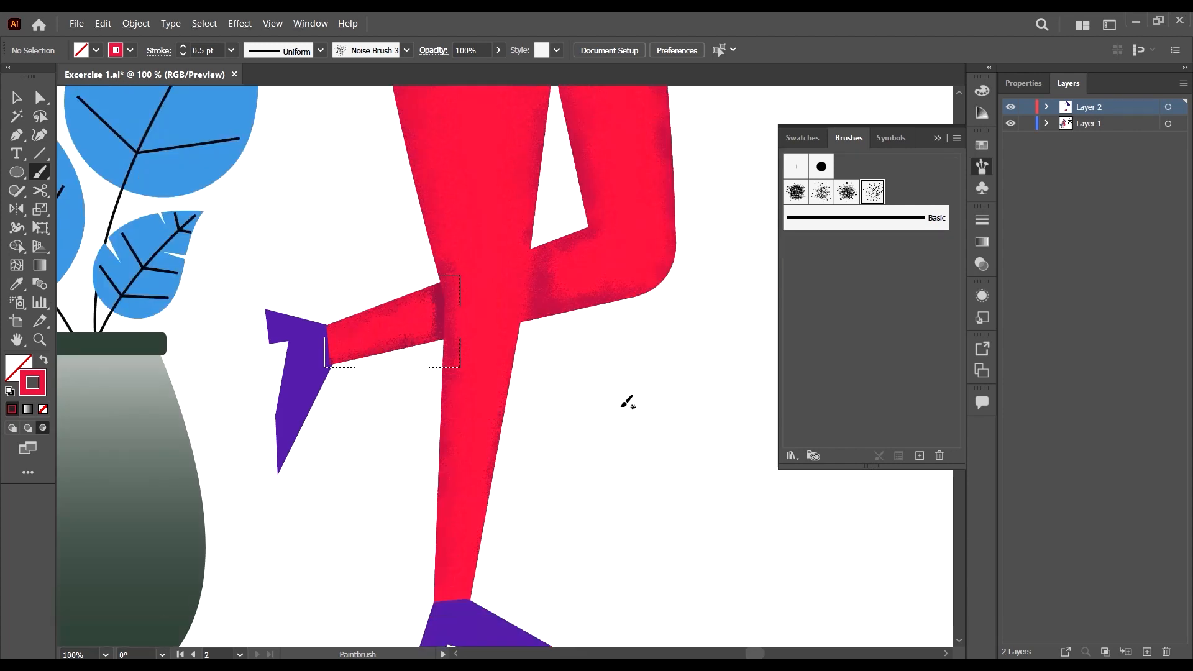
pyautogui.hotkey('ctrl', '-')
pyautogui.scroll(2, 130, 280)
pyautogui.press('v')
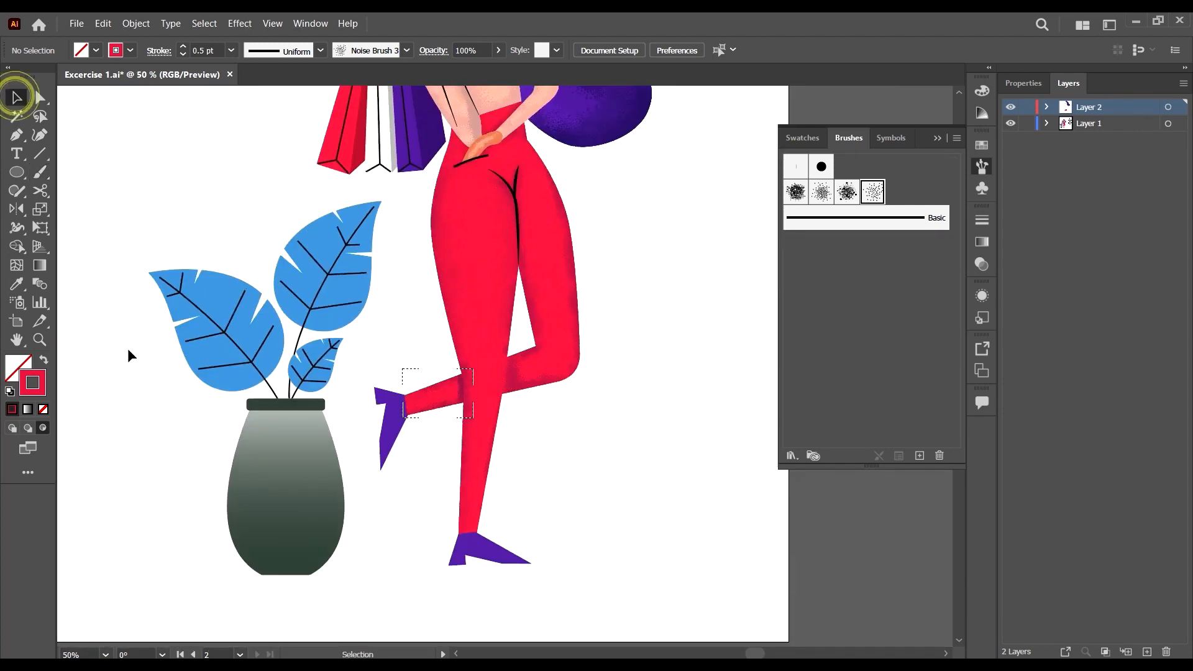
pyautogui.click(12, 428)
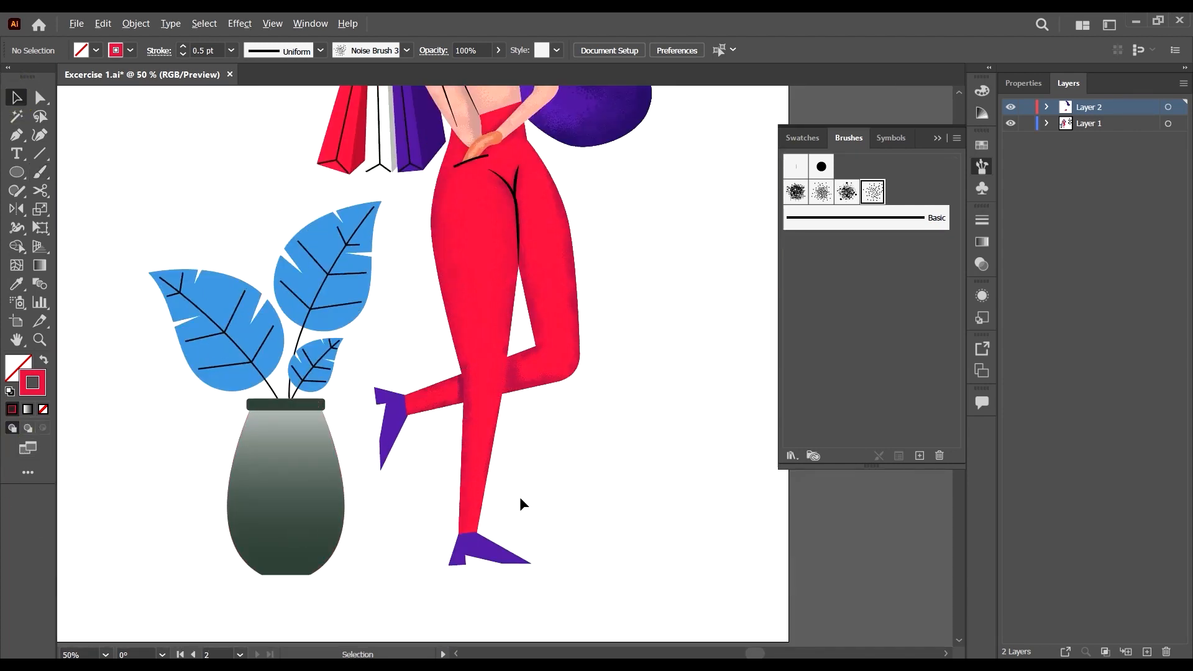
# Select the purple shoe on the standing foot and activate Draw Inside mode for it.
pyautogui.hotkey('ctrl', '-')
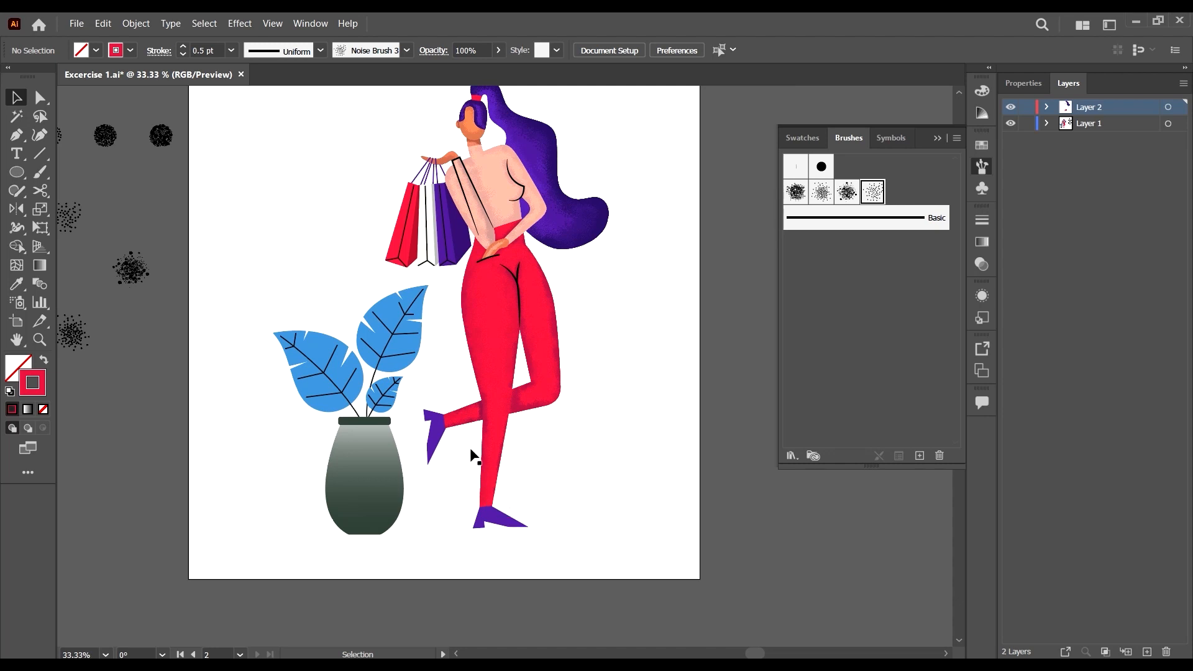
pyautogui.scroll(-2, 474, 457)
pyautogui.scroll(4, 527, 470)
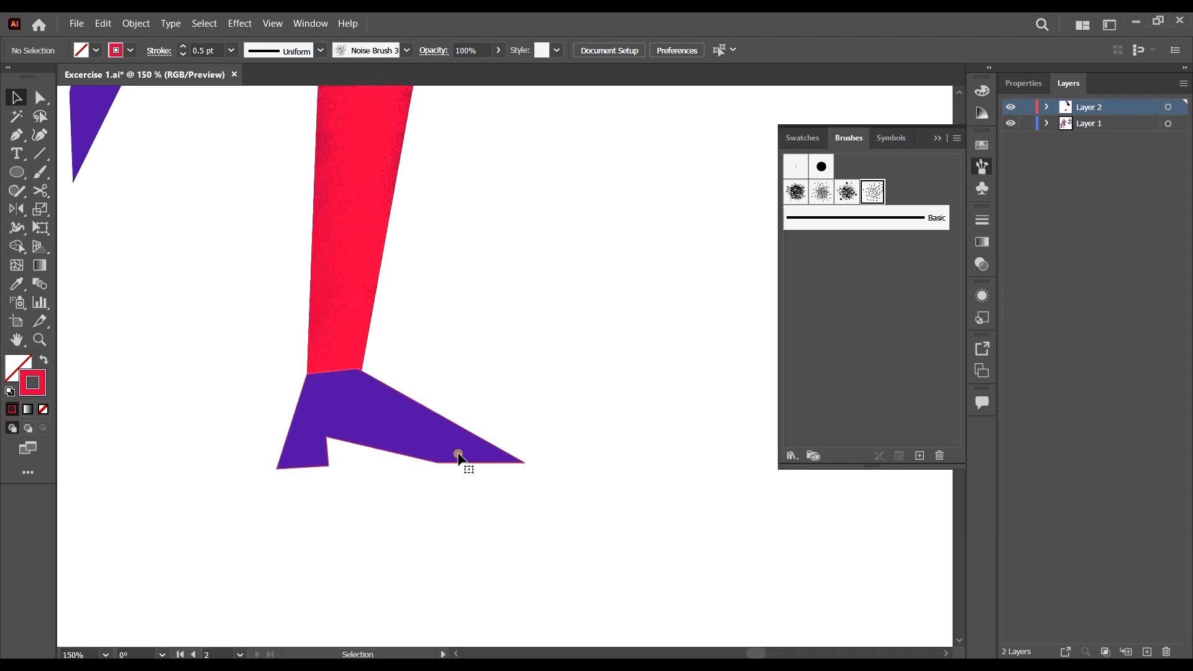
pyautogui.click(458, 456)
pyautogui.click(43, 427)
pyautogui.scroll(3, 360, 404)
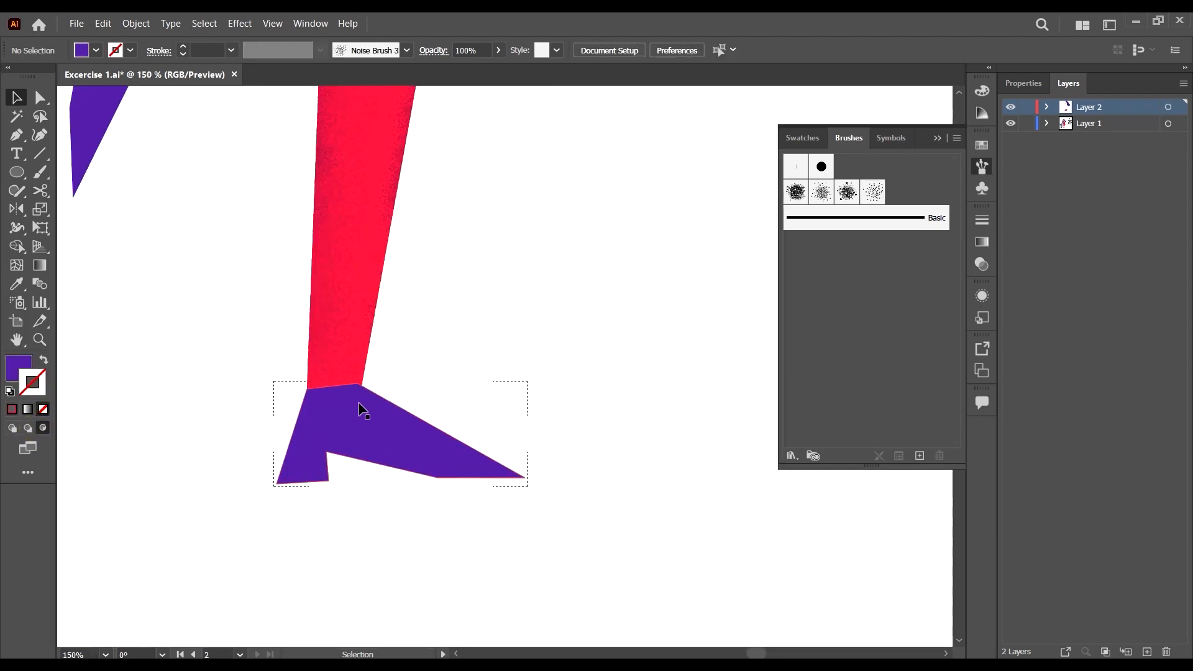
# Set the Paintbrush to a 0.25 pt Noise Brush 3 stroke in dark purple #40227C with no fill.
pyautogui.click(40, 160)
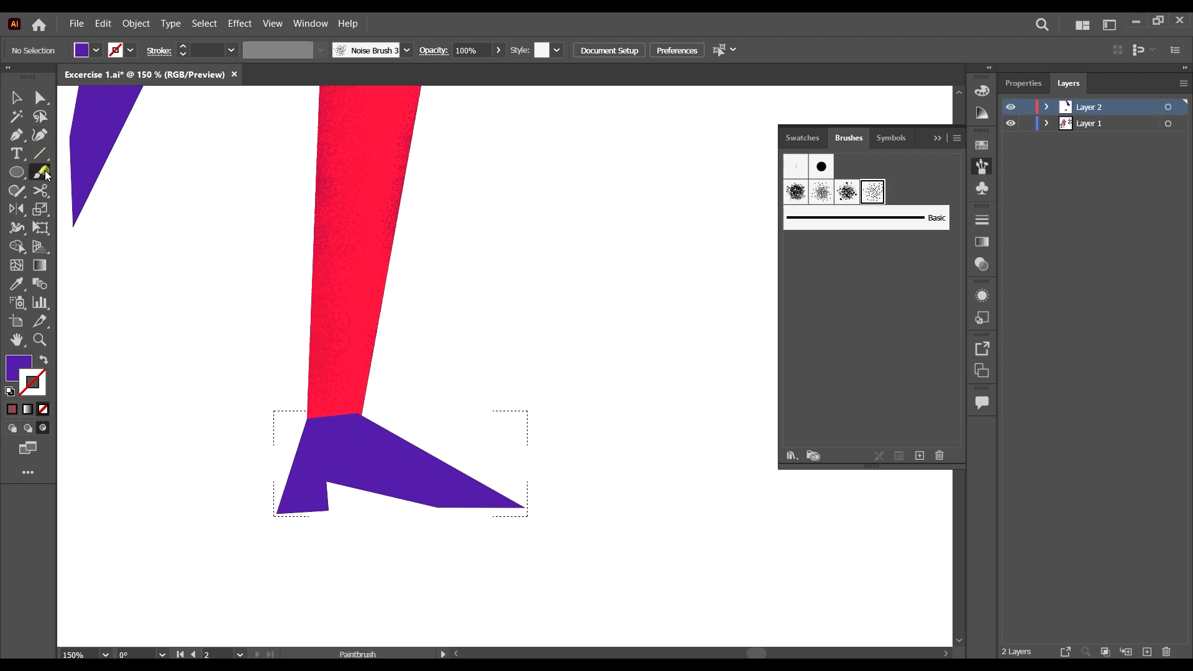
pyautogui.hotkey('shift', 'x')
pyautogui.doubleClick(36, 393)
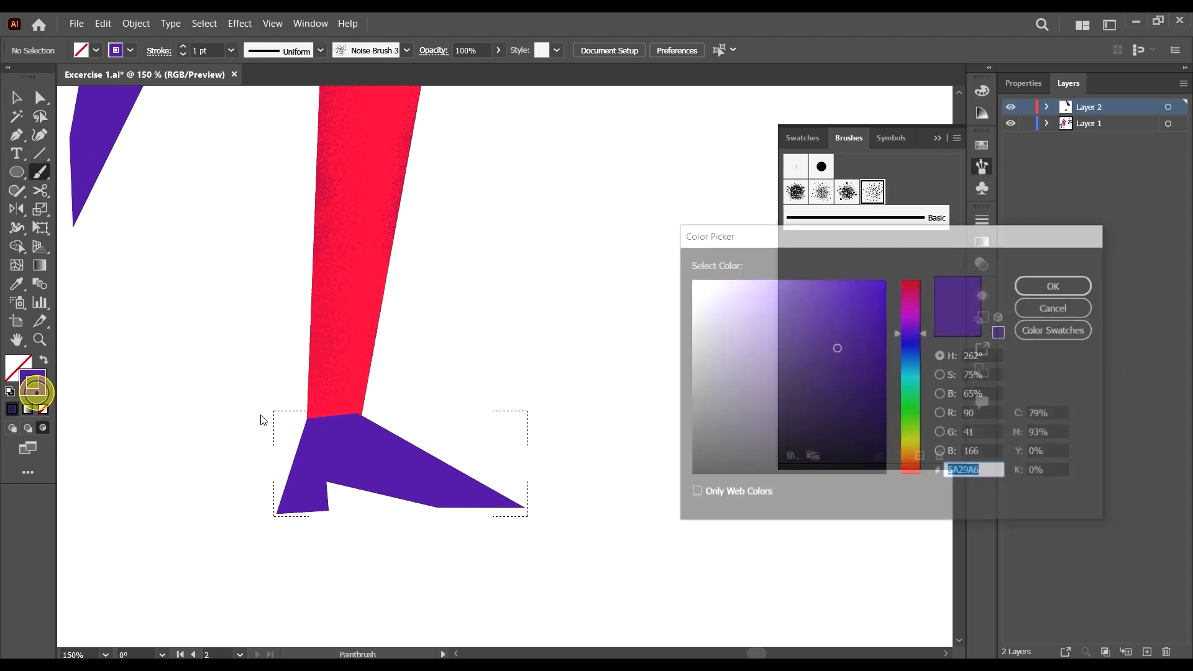
pyautogui.click(833, 365)
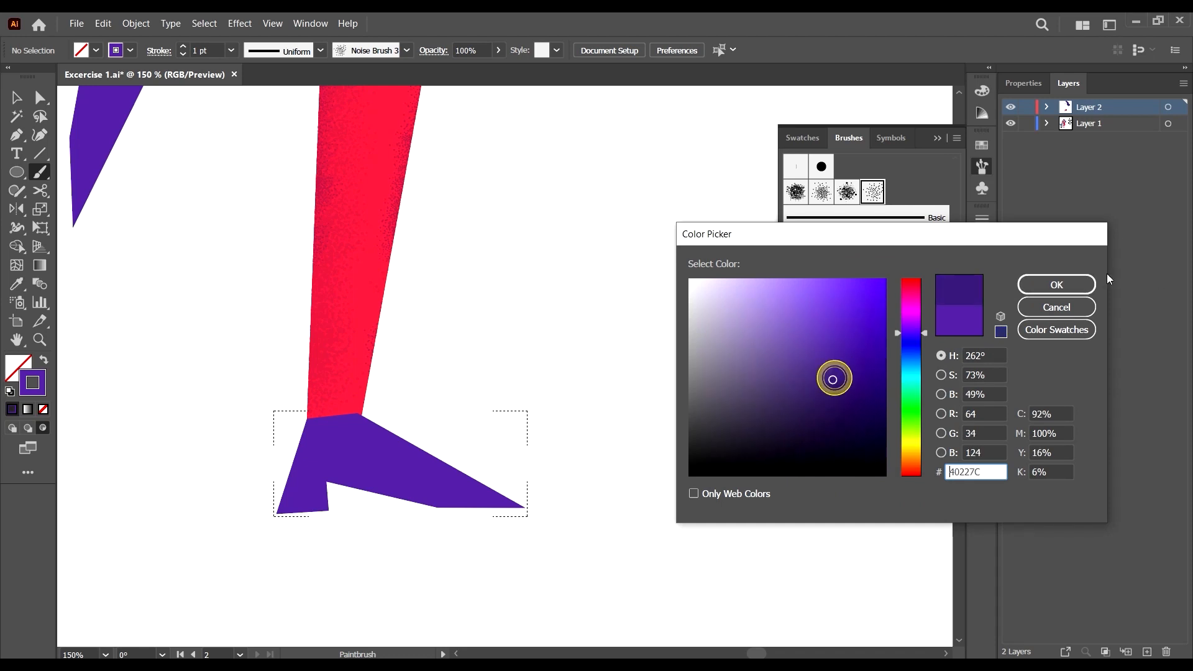
pyautogui.click(1058, 284)
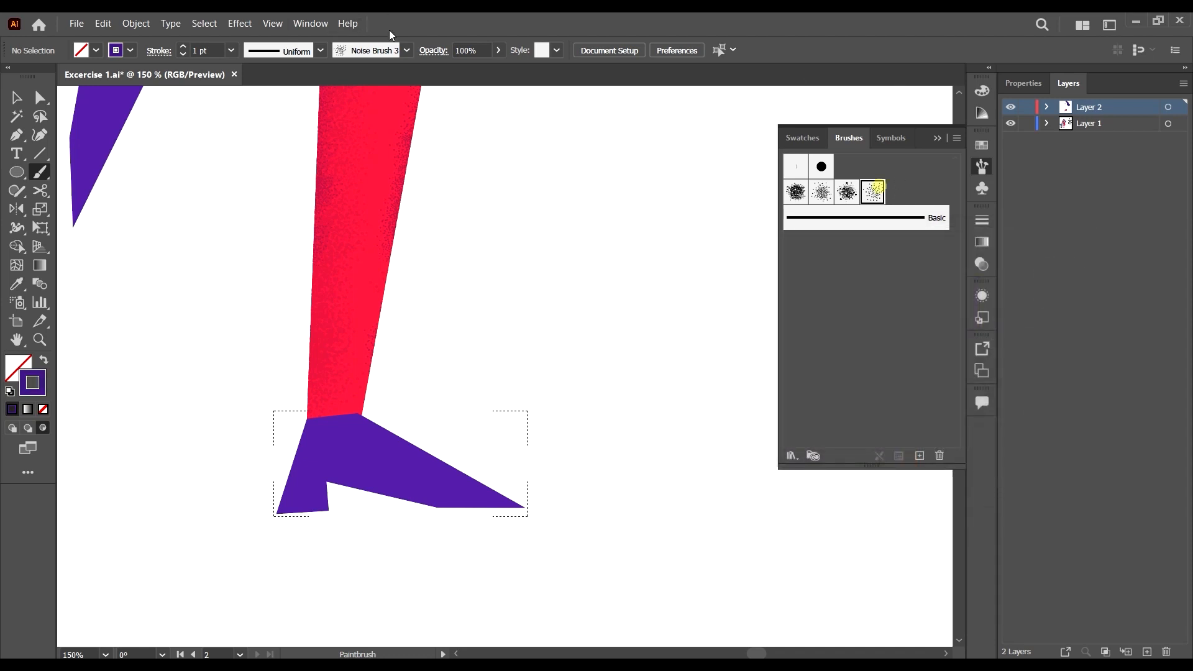
pyautogui.click(230, 50)
pyautogui.click(267, 66)
# Build up noise shading along the sole of the standing foot's shoe, from the toe back to the heel.
pyautogui.moveTo(479, 504)
pyautogui.mouseDown()
pyautogui.moveTo(323, 473)
pyautogui.moveTo(321, 529)
pyautogui.moveTo(326, 463)
pyautogui.mouseUp()
pyautogui.moveTo(529, 507); pyautogui.dragTo(435, 488)
pyautogui.moveTo(516, 506)
pyautogui.mouseDown()
pyautogui.moveTo(434, 484)
pyautogui.moveTo(498, 493)
pyautogui.moveTo(439, 478)
pyautogui.mouseUp()
pyautogui.moveTo(498, 494)
pyautogui.mouseDown()
pyautogui.moveTo(451, 461)
pyautogui.moveTo(338, 442)
pyautogui.mouseUp()
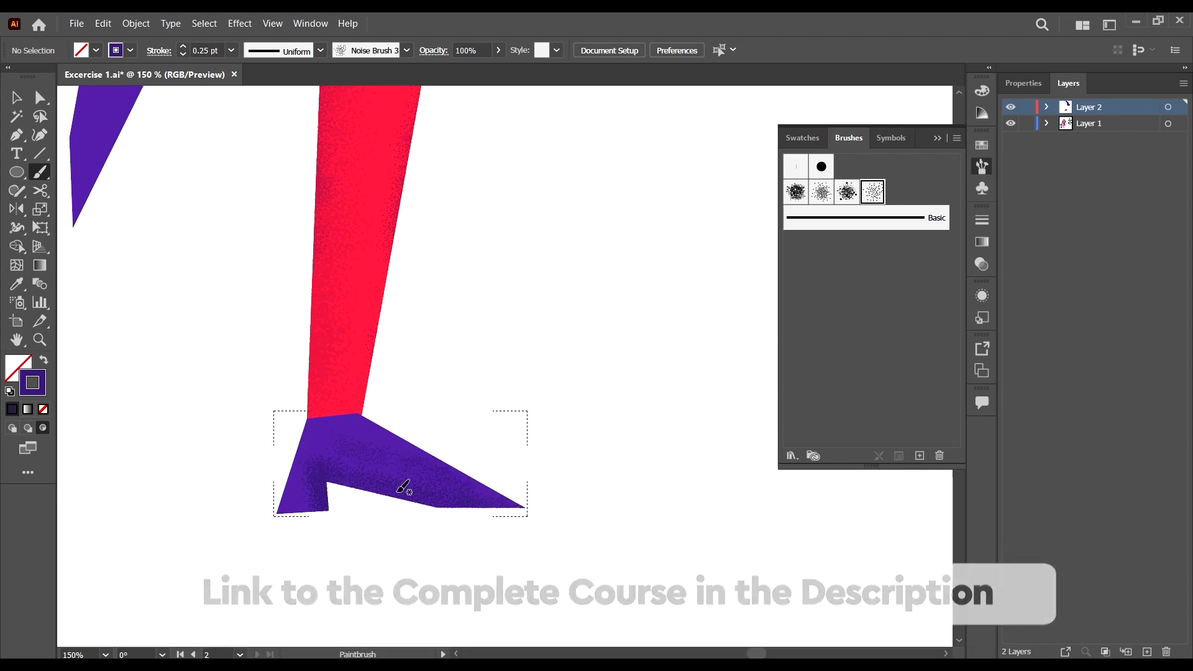
pyautogui.moveTo(527, 503)
pyautogui.mouseDown()
pyautogui.moveTo(336, 488)
pyautogui.moveTo(317, 511)
pyautogui.moveTo(347, 511)
pyautogui.moveTo(338, 514)
pyautogui.moveTo(323, 470)
pyautogui.mouseUp()
pyautogui.moveTo(398, 489); pyautogui.dragTo(362, 476)
pyautogui.moveTo(440, 497); pyautogui.dragTo(341, 482)
# Shade the toe tip, upper front edge and heel of the standing foot's shoe with noise strokes.
pyautogui.moveTo(517, 502)
pyautogui.mouseDown()
pyautogui.moveTo(498, 504)
pyautogui.moveTo(591, 496)
pyautogui.moveTo(520, 491)
pyautogui.mouseUp()
pyautogui.moveTo(444, 467)
pyautogui.mouseDown()
pyautogui.moveTo(376, 425)
pyautogui.moveTo(570, 500)
pyautogui.mouseUp()
pyautogui.moveTo(405, 448); pyautogui.dragTo(530, 487)
pyautogui.moveTo(404, 451)
pyautogui.mouseDown()
pyautogui.moveTo(493, 511)
pyautogui.moveTo(397, 449)
pyautogui.moveTo(509, 505)
pyautogui.moveTo(538, 484)
pyautogui.mouseUp()
pyautogui.moveTo(453, 490)
pyautogui.mouseDown()
pyautogui.moveTo(521, 500)
pyautogui.moveTo(415, 508)
pyautogui.mouseUp()
pyautogui.moveTo(306, 477); pyautogui.dragTo(311, 507)
# Add noise shading where the standing foot's shoe meets the trousers and return to Draw Normal mode.
pyautogui.press('alt')
pyautogui.scroll(-2, 351, 413)
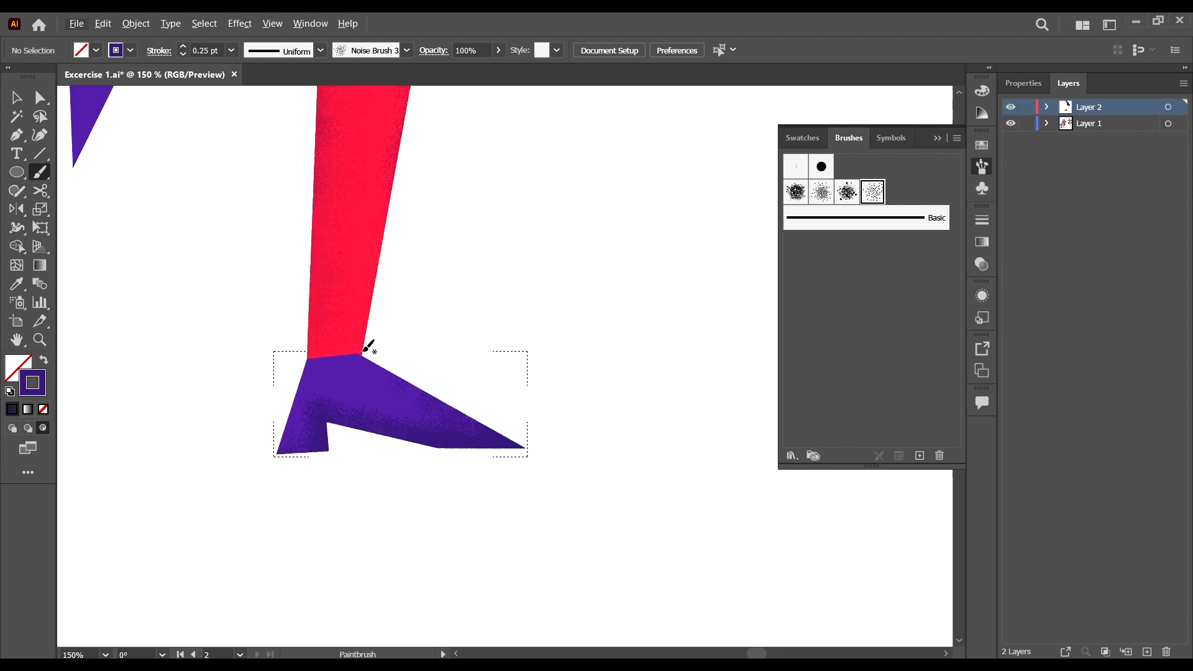
pyautogui.moveTo(363, 352); pyautogui.dragTo(298, 359)
pyautogui.click(17, 97)
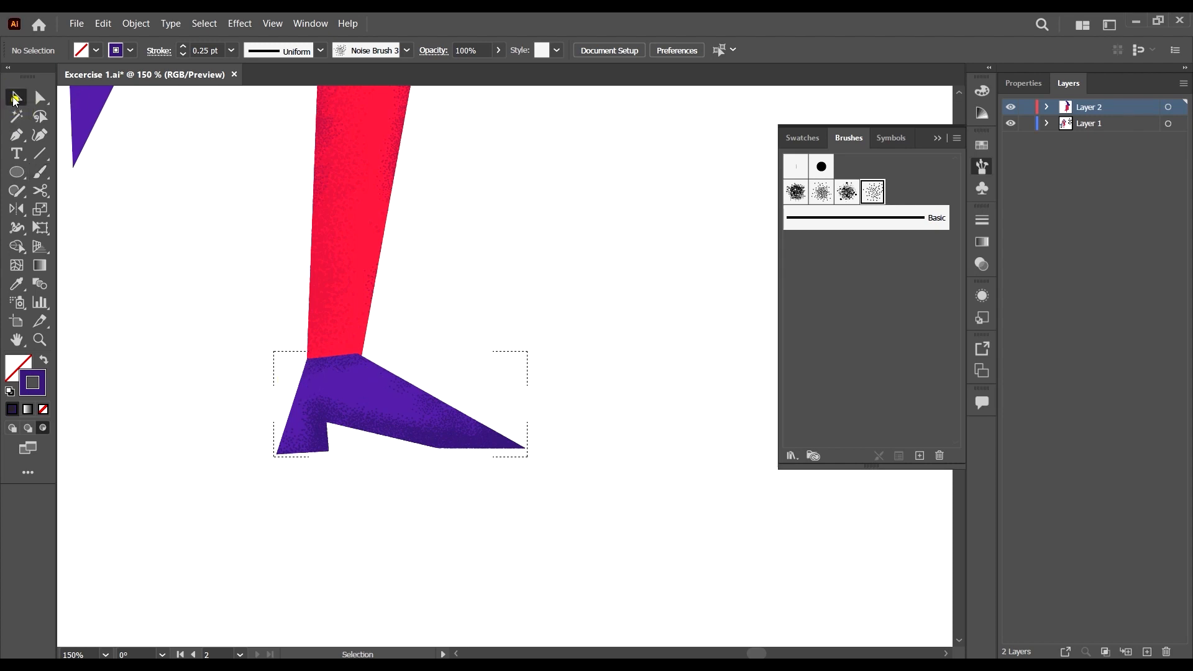
pyautogui.click(10, 428)
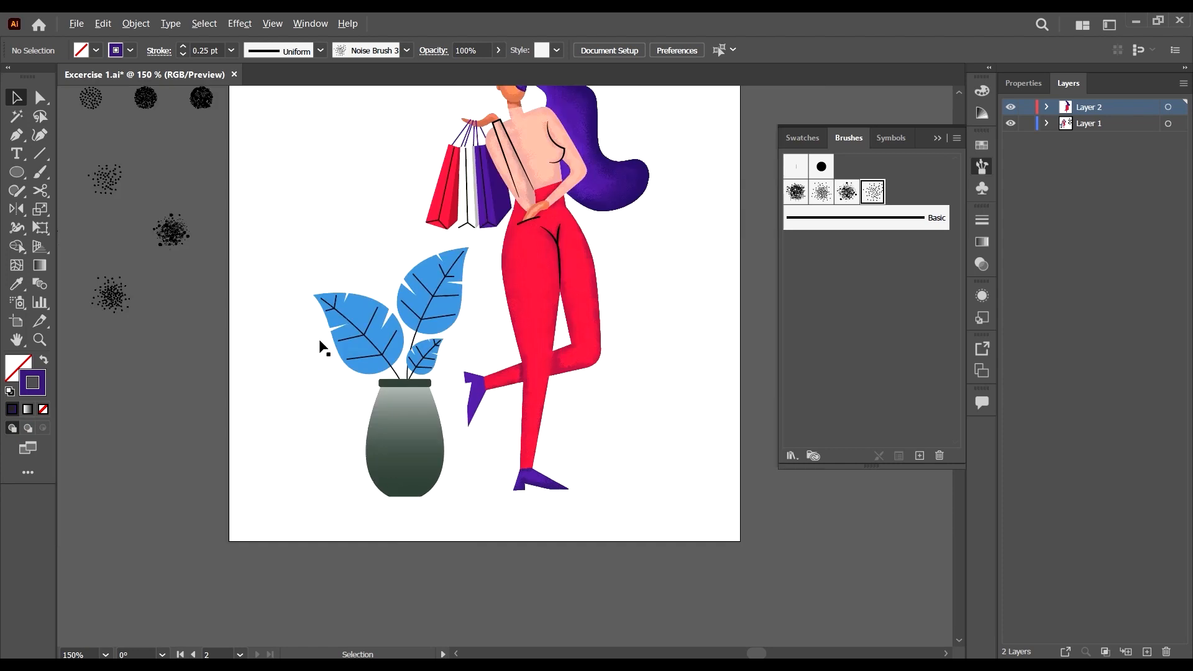
# Select the purple shoe on the raised foot and activate Draw Inside mode for it.
pyautogui.scroll(-4, 320, 341)
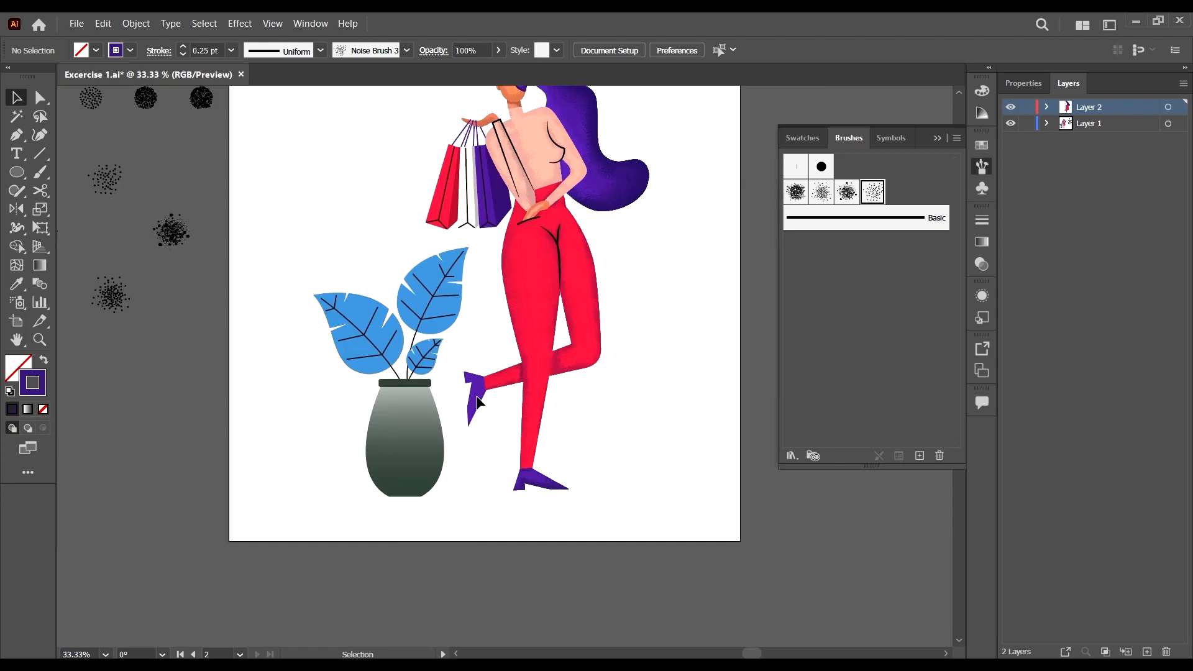
pyautogui.scroll(2, 479, 403)
pyautogui.click(473, 404)
pyautogui.scroll(4, 529, 392)
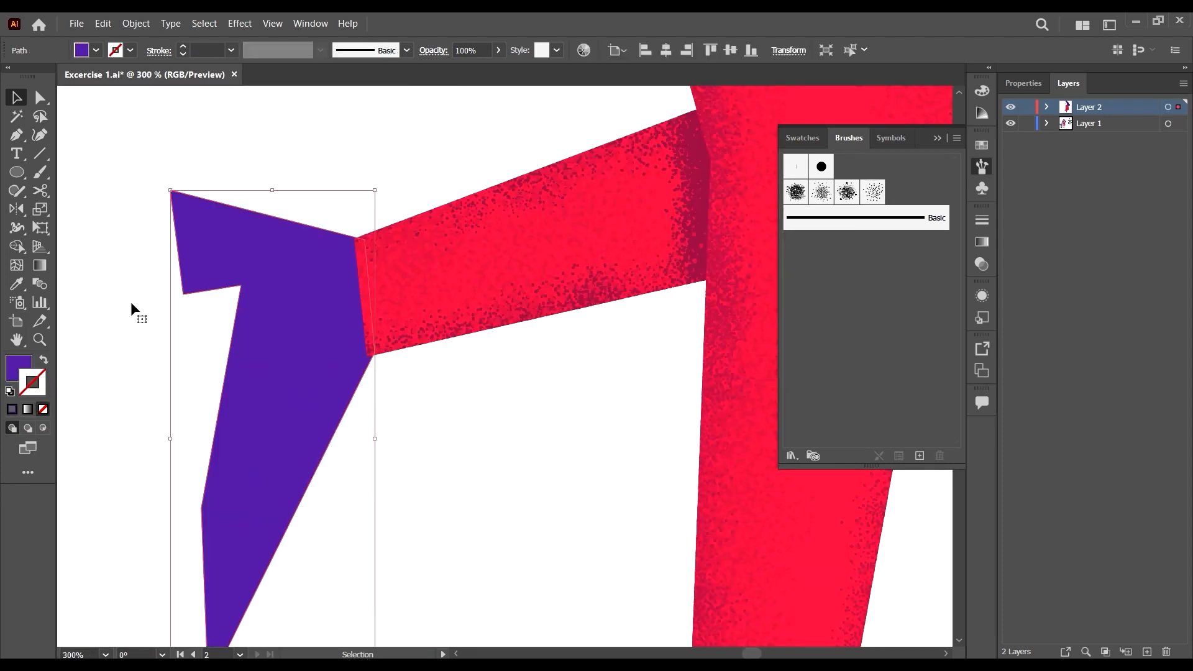
pyautogui.click(41, 428)
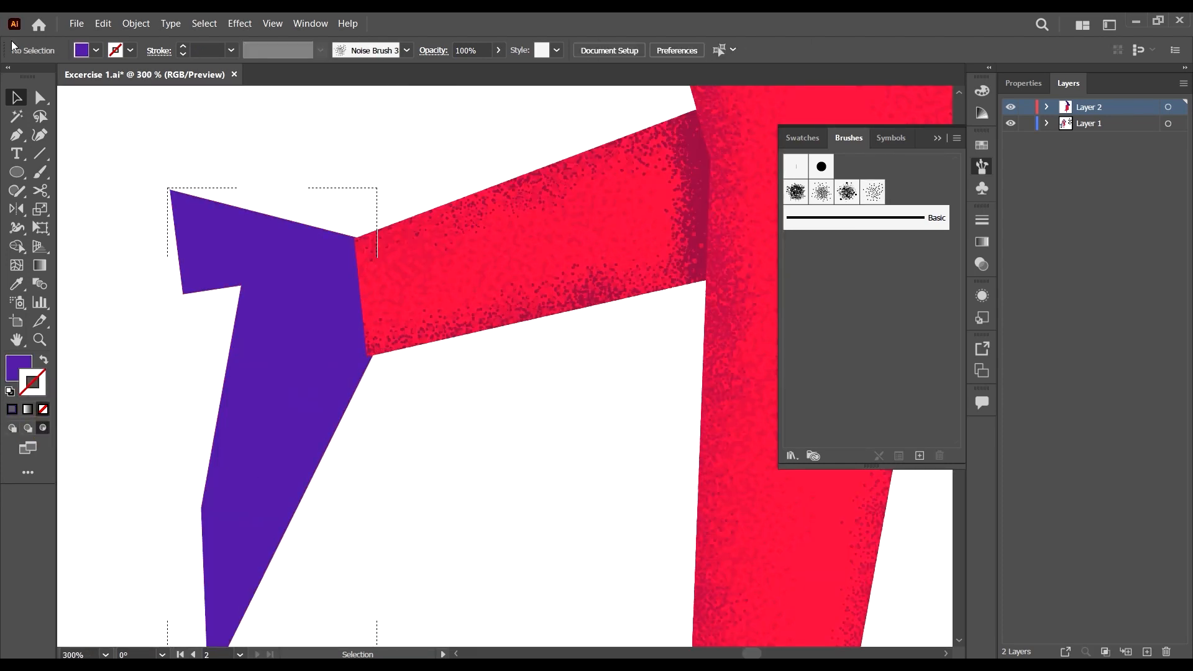
# Set the Paintbrush to Noise Brush 3 with a #492391 stroke at 0.25 pt and no fill.
pyautogui.press('b')
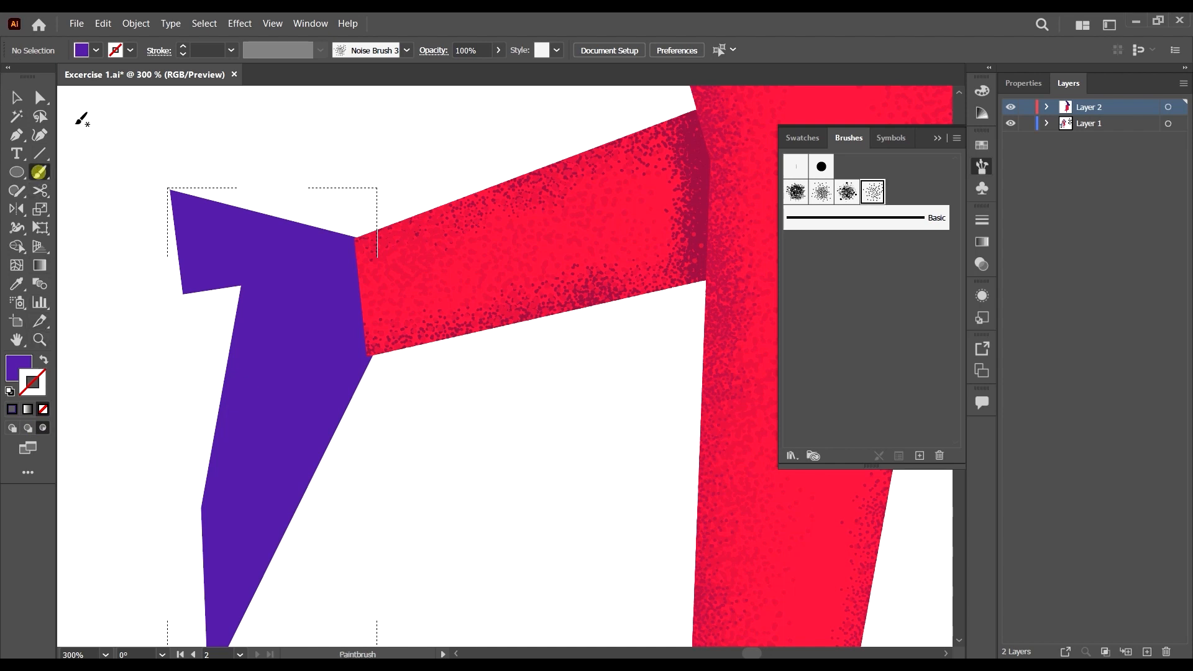
pyautogui.hotkey('shift', 'x')
pyautogui.doubleClick(30, 388)
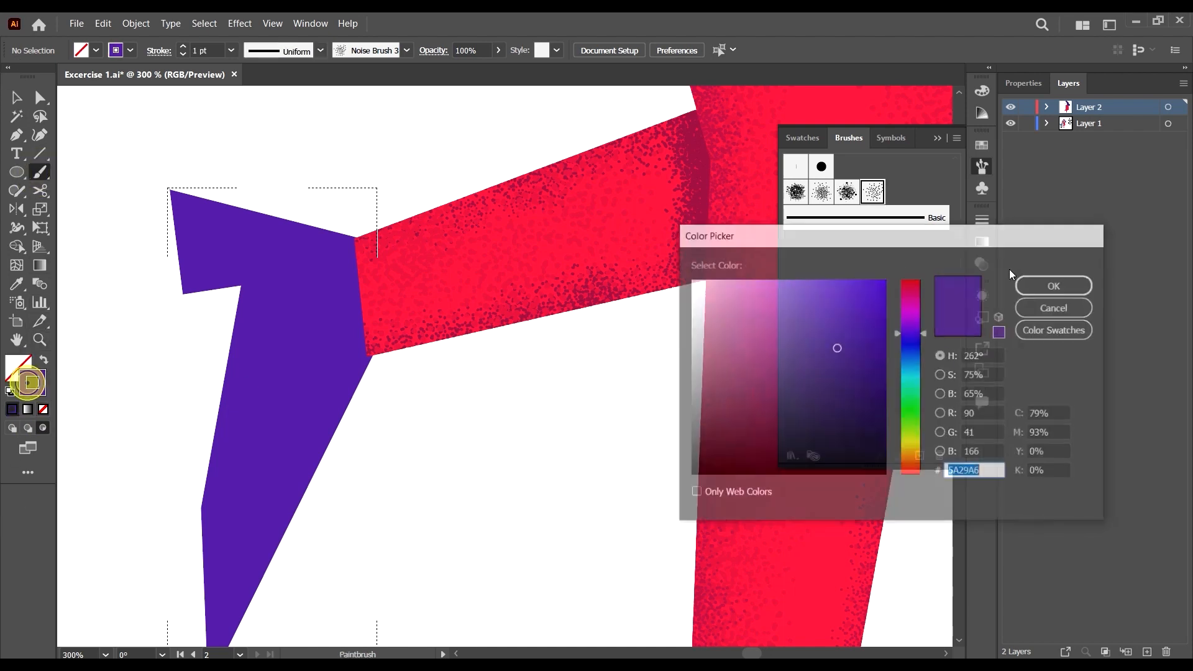
pyautogui.click(839, 360)
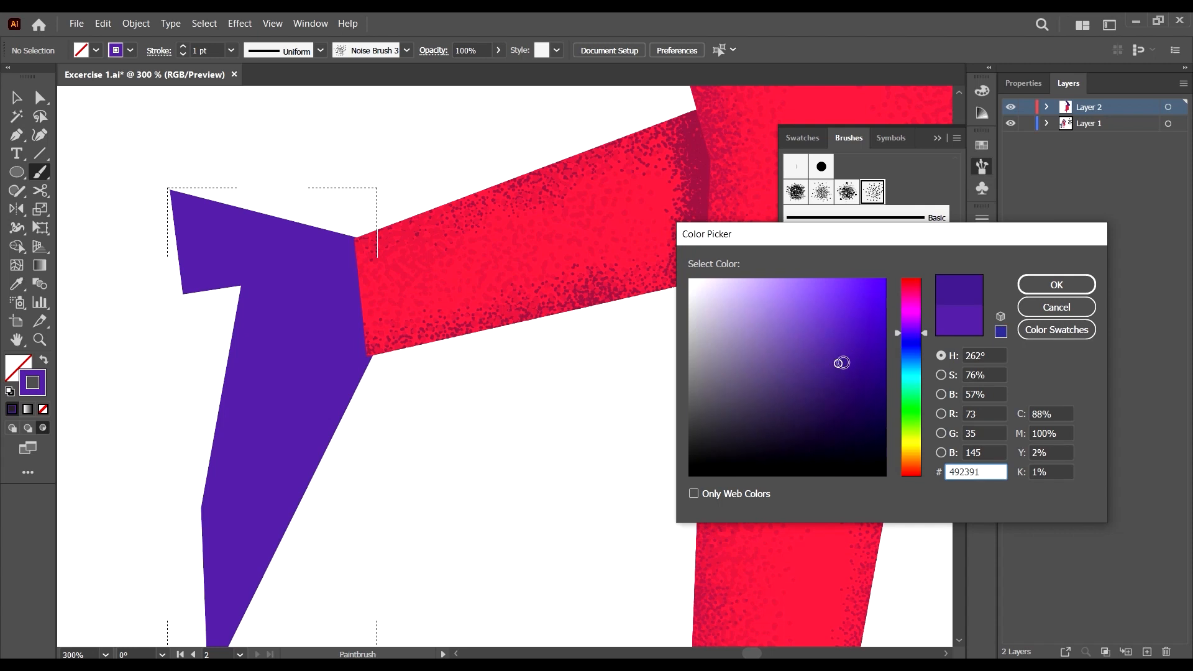
pyautogui.click(1073, 285)
pyautogui.click(878, 198)
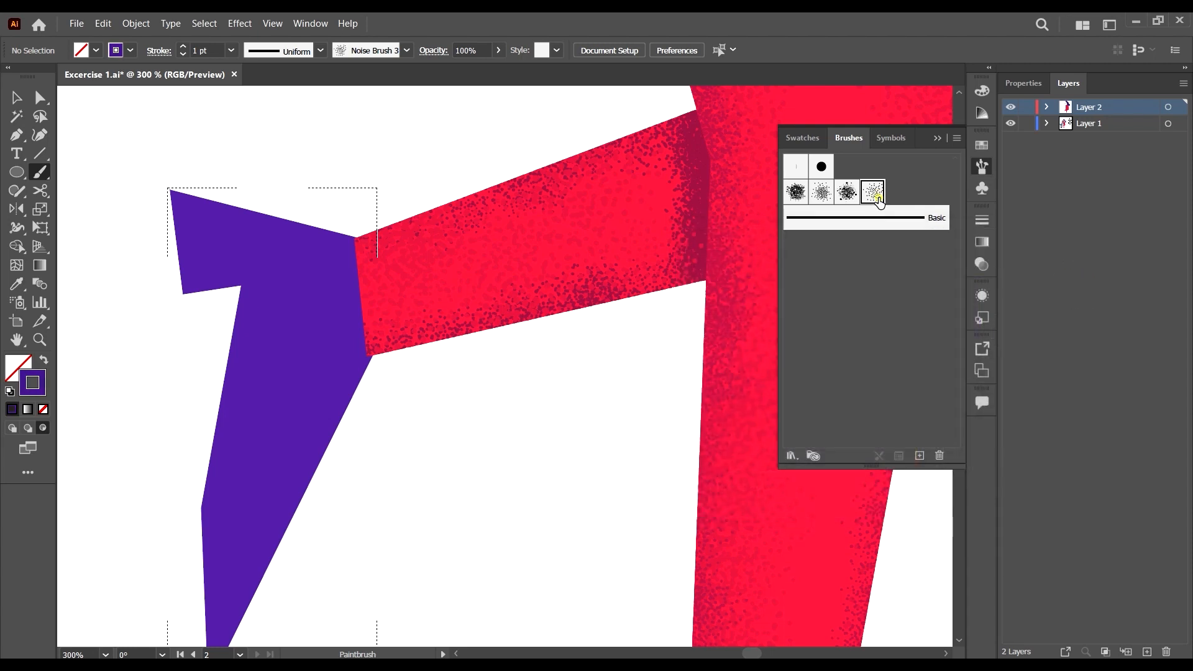
pyautogui.click(231, 50)
pyautogui.click(251, 67)
# Paint noise shading along the raised shoe's sole edge, from the heel corner to the bend near the toe.
pyautogui.scroll(-2, 273, 230)
pyautogui.moveTo(243, 228); pyautogui.dragTo(236, 317)
pyautogui.moveTo(255, 255)
pyautogui.mouseDown()
pyautogui.moveTo(212, 393)
pyautogui.moveTo(220, 490)
pyautogui.mouseUp()
pyautogui.moveTo(256, 347); pyautogui.dragTo(218, 490)
pyautogui.moveTo(256, 323); pyautogui.dragTo(236, 428)
pyautogui.moveTo(275, 254); pyautogui.dragTo(241, 397)
pyautogui.moveTo(225, 352); pyautogui.dragTo(219, 429)
pyautogui.moveTo(234, 318)
pyautogui.mouseDown()
pyautogui.moveTo(238, 363)
pyautogui.moveTo(222, 410)
pyautogui.mouseUp()
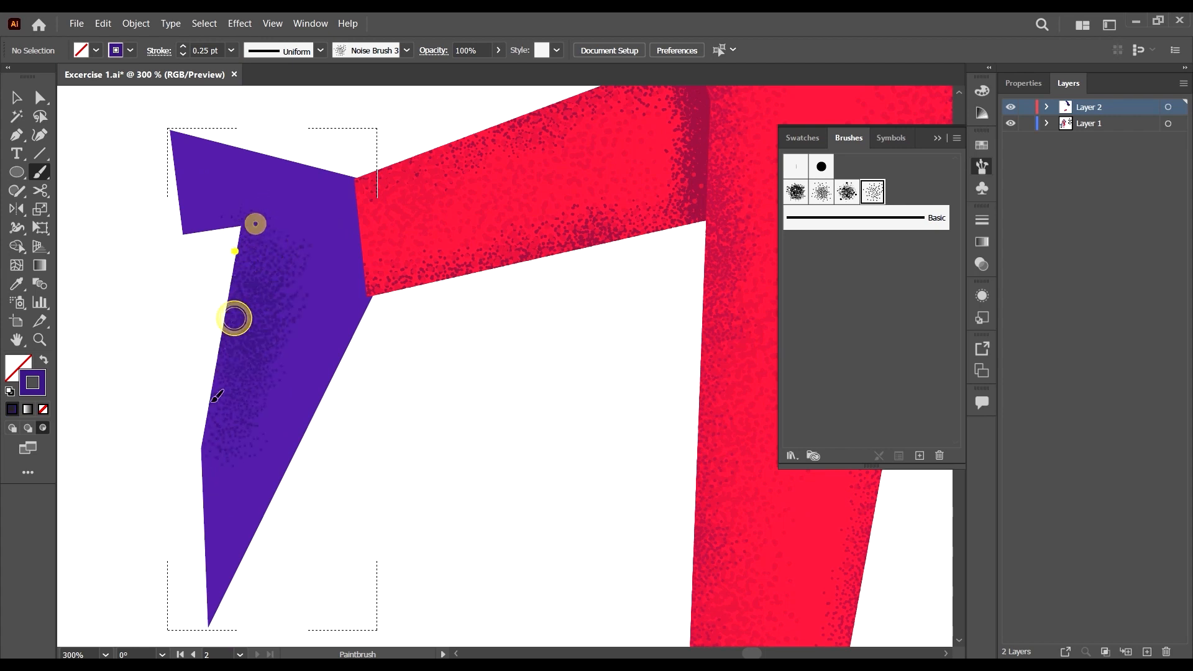
# Extend the raised shoe's sole shading past the bend down to the pointed toe.
pyautogui.moveTo(255, 224); pyautogui.dragTo(241, 324)
pyautogui.moveTo(232, 256); pyautogui.dragTo(215, 410)
pyautogui.moveTo(210, 415); pyautogui.dragTo(209, 491)
pyautogui.moveTo(207, 488); pyautogui.dragTo(214, 615)
pyautogui.moveTo(215, 433); pyautogui.dragTo(218, 578)
pyautogui.moveTo(218, 394)
pyautogui.mouseDown()
pyautogui.moveTo(224, 629)
pyautogui.moveTo(224, 547)
pyautogui.mouseUp()
pyautogui.moveTo(229, 424); pyautogui.dragTo(235, 596)
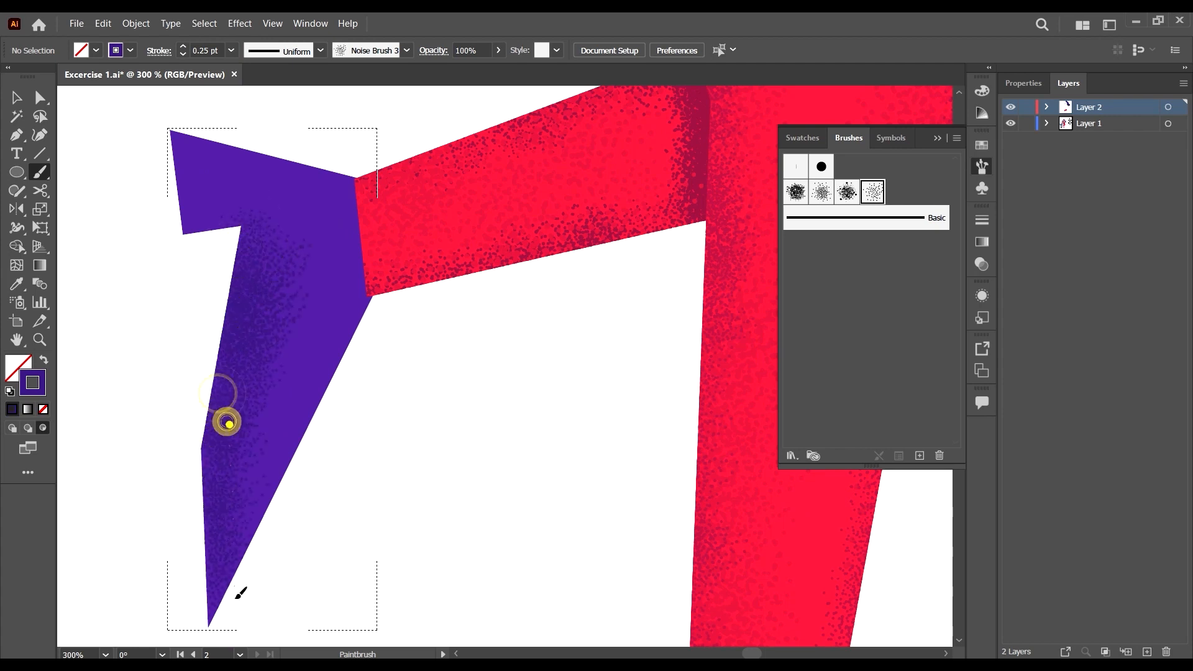
pyautogui.moveTo(233, 474); pyautogui.dragTo(219, 586)
# Shade the inner edge of the raised shoe's heel and the shoe's upper back edge with noise strokes.
pyautogui.moveTo(230, 212); pyautogui.dragTo(184, 223)
pyautogui.moveTo(194, 220); pyautogui.dragTo(148, 251)
pyautogui.moveTo(197, 216); pyautogui.dragTo(144, 264)
pyautogui.moveTo(266, 246)
pyautogui.mouseDown()
pyautogui.moveTo(211, 235)
pyautogui.moveTo(231, 226)
pyautogui.moveTo(190, 231)
pyautogui.mouseUp()
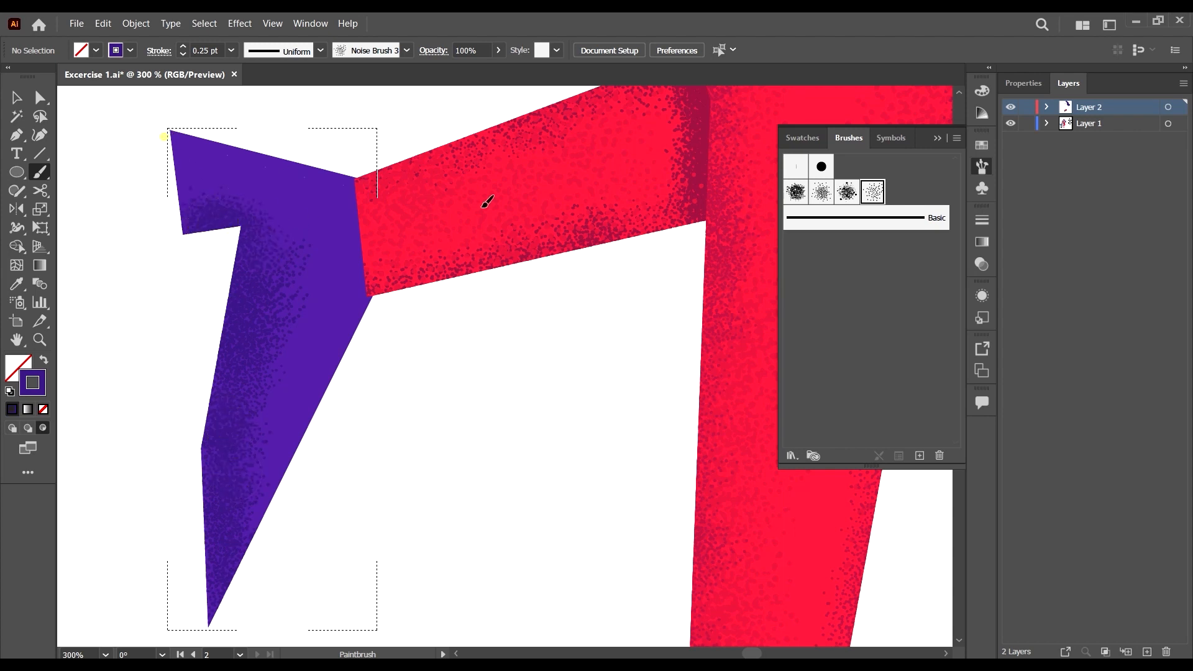
pyautogui.moveTo(375, 180); pyautogui.dragTo(213, 188)
pyautogui.moveTo(271, 226); pyautogui.dragTo(199, 220)
pyautogui.moveTo(225, 211); pyautogui.dragTo(186, 233)
pyautogui.moveTo(215, 235); pyautogui.dragTo(193, 236)
pyautogui.moveTo(240, 230); pyautogui.dragTo(217, 236)
# Darken the raised shoe's sole edge with further noise strokes between the heel corner and the toe.
pyautogui.moveTo(262, 228); pyautogui.dragTo(236, 245)
pyautogui.moveTo(262, 230); pyautogui.dragTo(238, 264)
pyautogui.moveTo(234, 272); pyautogui.dragTo(231, 311)
pyautogui.moveTo(240, 311); pyautogui.dragTo(220, 374)
pyautogui.moveTo(240, 283); pyautogui.dragTo(215, 345)
pyautogui.moveTo(223, 346); pyautogui.dragTo(207, 501)
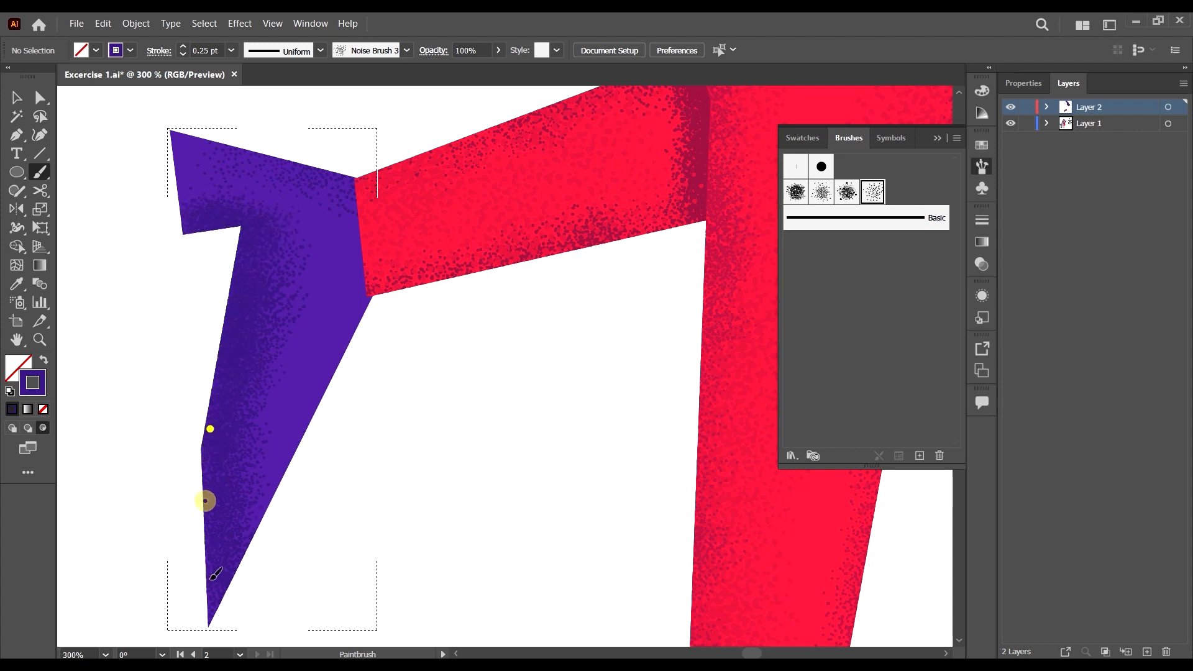
pyautogui.moveTo(210, 428); pyautogui.dragTo(213, 442)
pyautogui.moveTo(224, 517); pyautogui.dragTo(195, 595)
pyautogui.moveTo(208, 439)
pyautogui.mouseDown()
pyautogui.moveTo(217, 491)
pyautogui.moveTo(247, 329)
pyautogui.moveTo(215, 222)
pyautogui.moveTo(224, 231)
pyautogui.mouseUp()
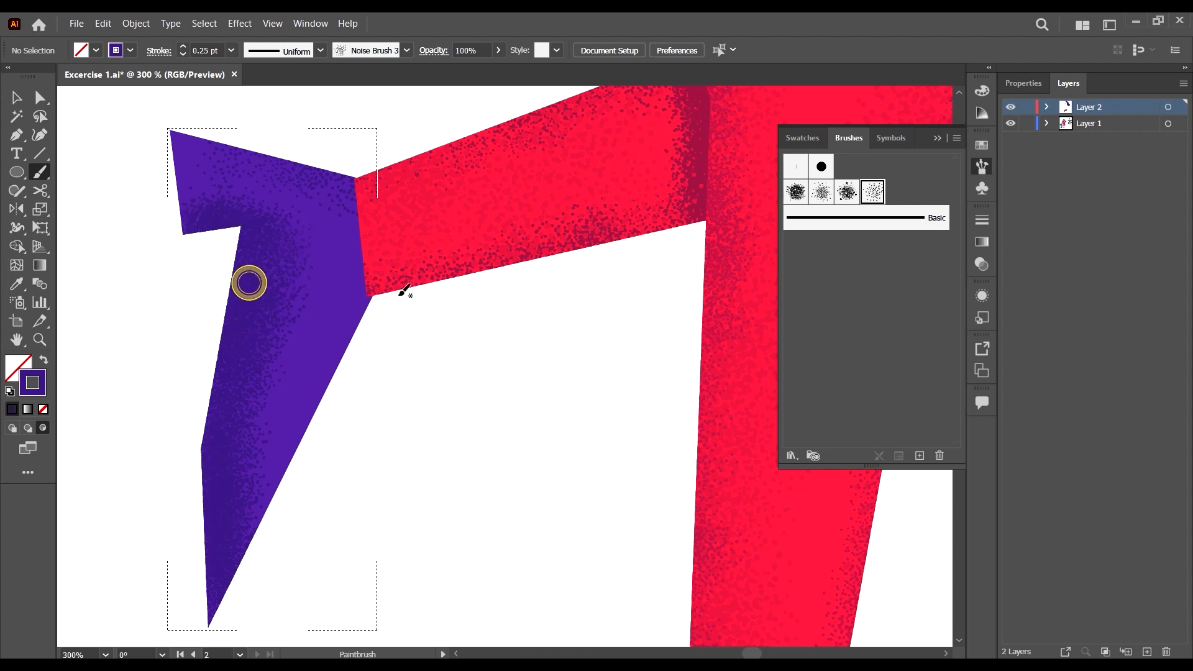
# Shade the raised shoe along the trouser opening and instep, and deepen its sole edge down to the toe tip.
pyautogui.moveTo(384, 314); pyautogui.dragTo(380, 400)
pyautogui.moveTo(382, 256)
pyautogui.mouseDown()
pyautogui.moveTo(383, 205)
pyautogui.moveTo(369, 257)
pyautogui.moveTo(371, 235)
pyautogui.moveTo(353, 257)
pyautogui.moveTo(356, 222)
pyautogui.mouseUp()
pyautogui.moveTo(354, 114); pyautogui.dragTo(360, 186)
pyautogui.moveTo(376, 181)
pyautogui.mouseDown()
pyautogui.moveTo(370, 267)
pyautogui.moveTo(355, 159)
pyautogui.moveTo(349, 205)
pyautogui.moveTo(370, 269)
pyautogui.moveTo(368, 347)
pyautogui.moveTo(375, 322)
pyautogui.moveTo(365, 306)
pyautogui.moveTo(359, 365)
pyautogui.moveTo(324, 418)
pyautogui.mouseUp()
pyautogui.moveTo(357, 334); pyautogui.dragTo(343, 417)
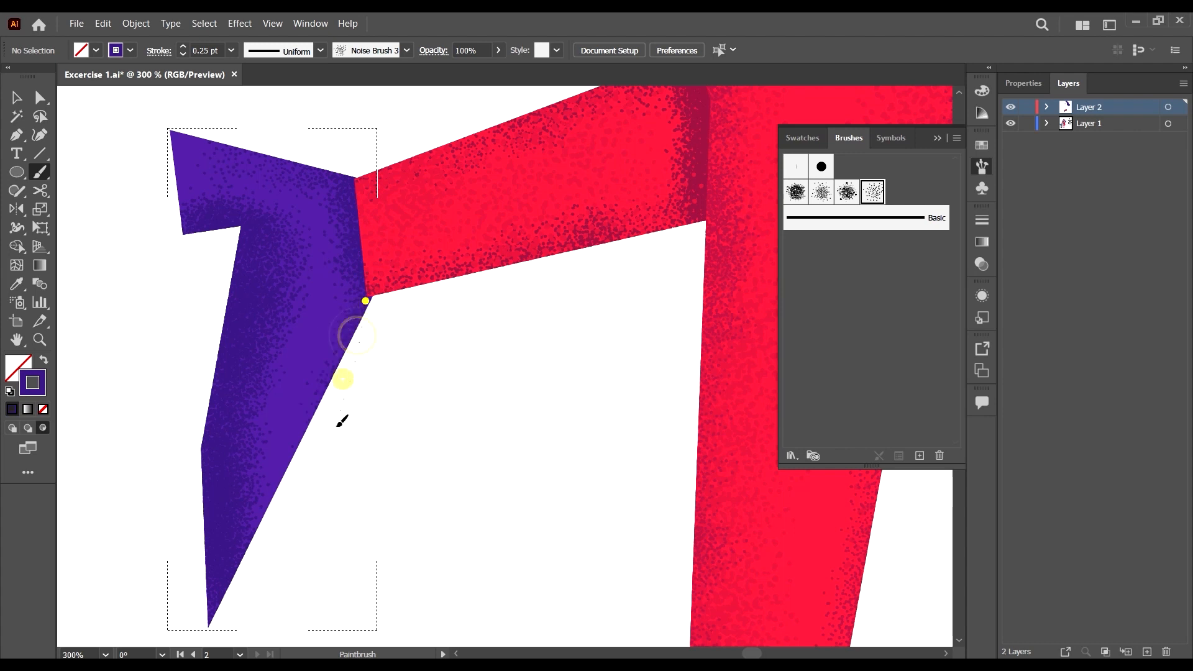
pyautogui.moveTo(365, 301); pyautogui.dragTo(358, 353)
pyautogui.moveTo(381, 261); pyautogui.dragTo(369, 190)
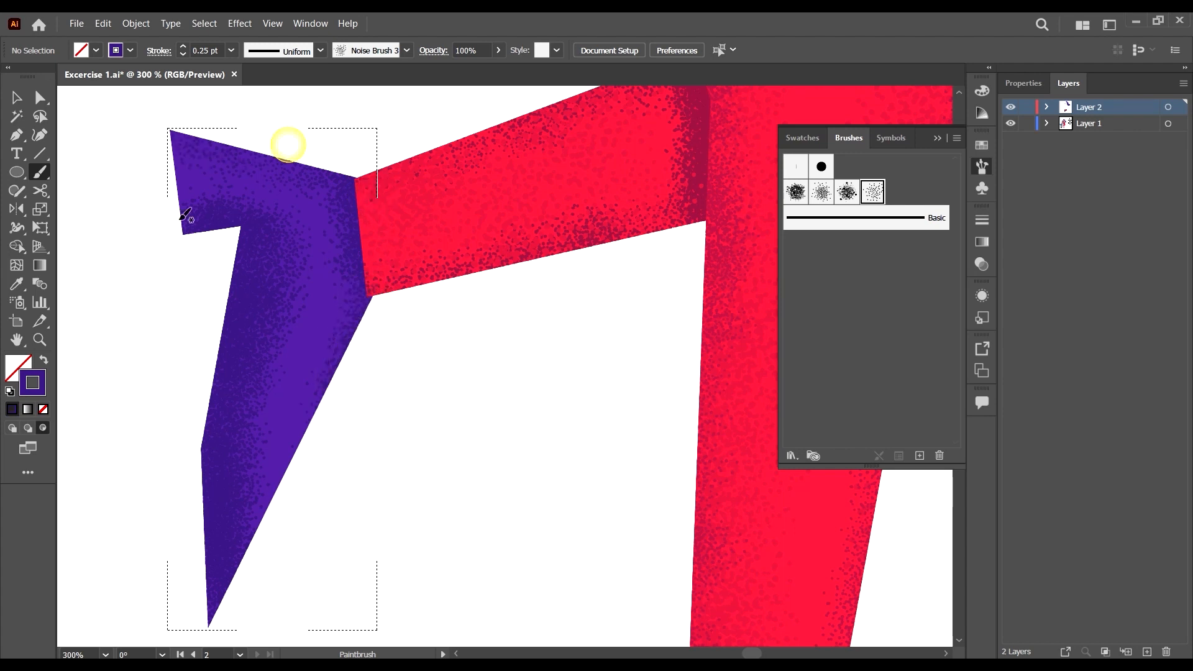
pyautogui.moveTo(265, 235)
pyautogui.mouseDown()
pyautogui.moveTo(228, 235)
pyautogui.moveTo(222, 378)
pyautogui.moveTo(195, 438)
pyautogui.mouseUp()
pyautogui.moveTo(194, 391); pyautogui.dragTo(210, 627)
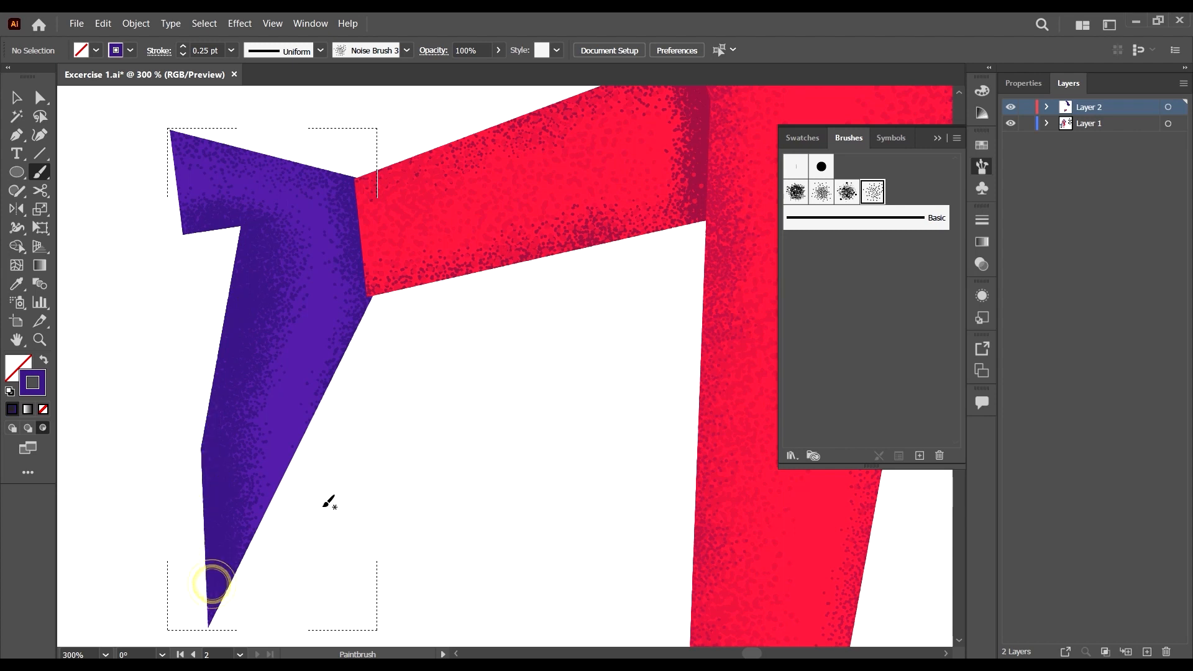
# Finish painting inside the raised shoe, returning to normal drawing mode with nothing selected.
pyautogui.scroll(-3, 323, 500)
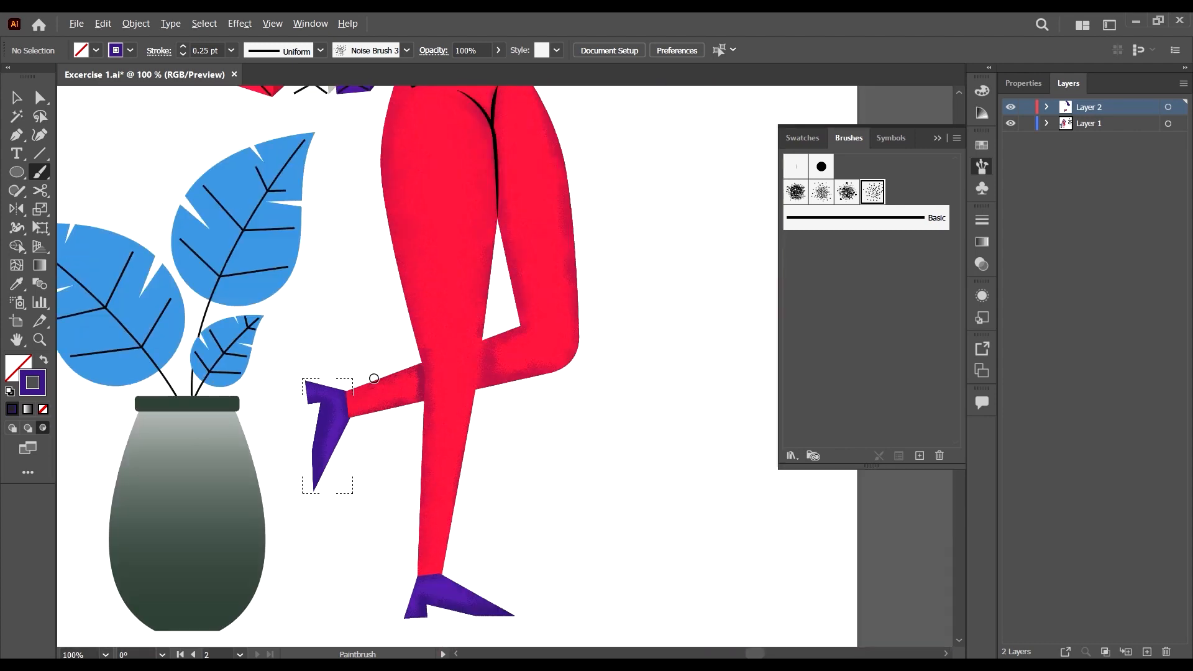
pyautogui.scroll(-5, 374, 378)
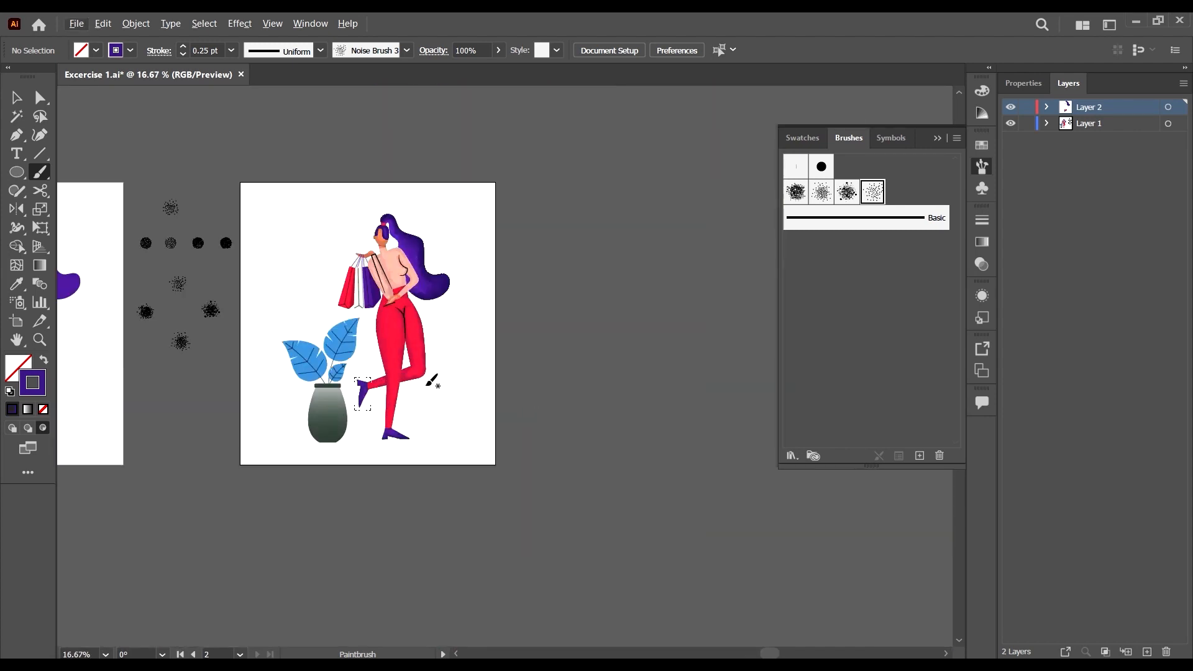
pyautogui.scroll(1, 391, 357)
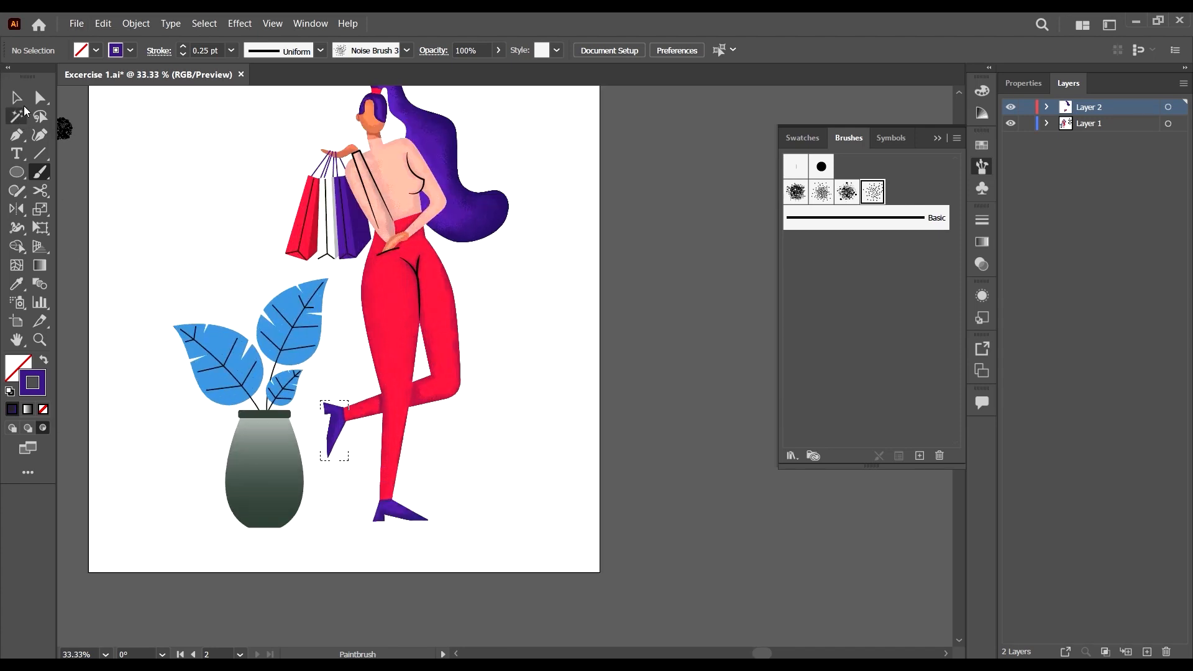
pyautogui.click(17, 98)
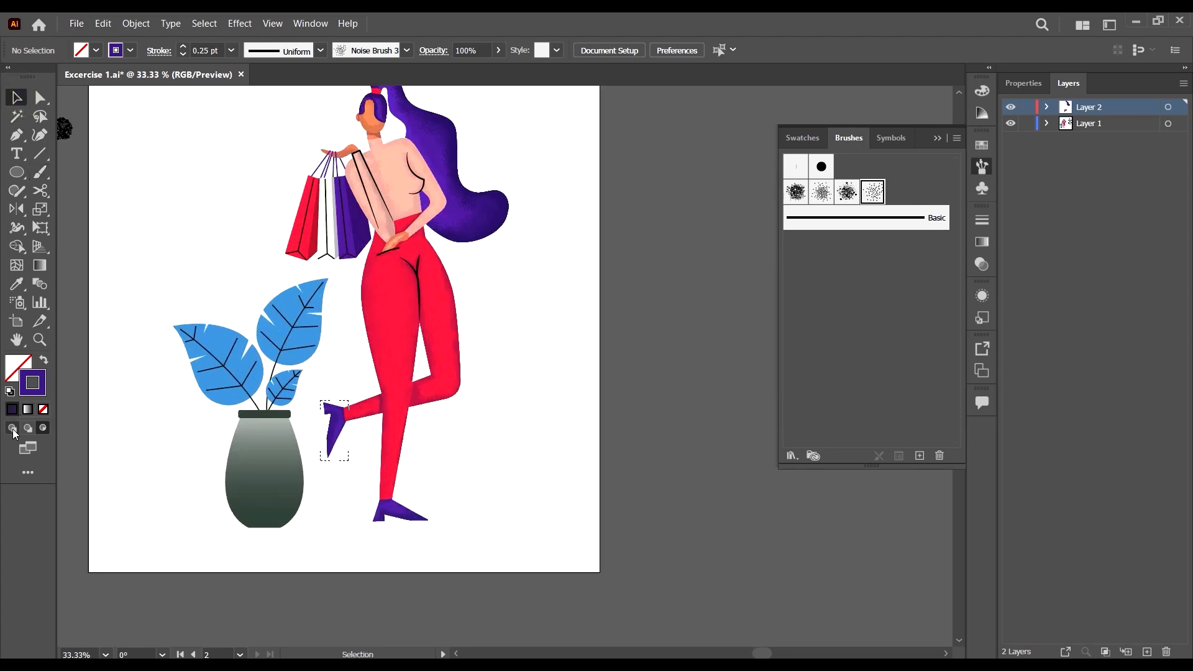
pyautogui.click(11, 429)
pyautogui.click(184, 185)
# Select the purple shopping bag's dark side panel and set up Paintbrush drawing inside it.
pyautogui.scroll(1, 474, 311)
pyautogui.scroll(2, 467, 364)
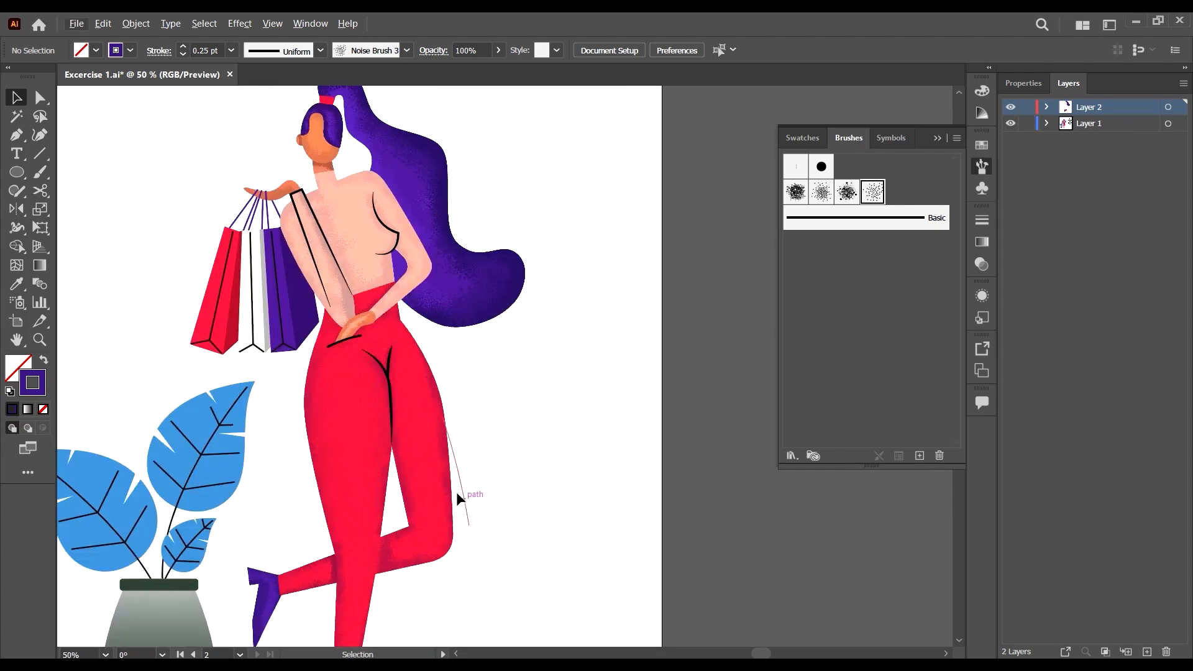
pyautogui.scroll(2, 458, 496)
pyautogui.scroll(3, 266, 413)
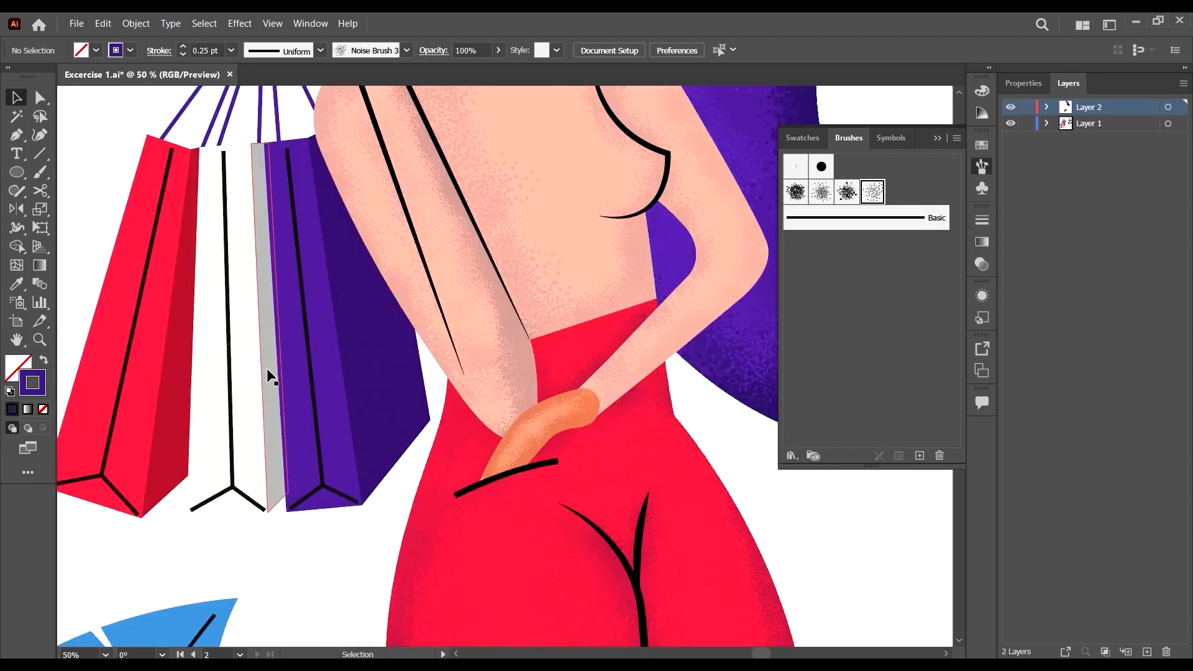
pyautogui.click(416, 438)
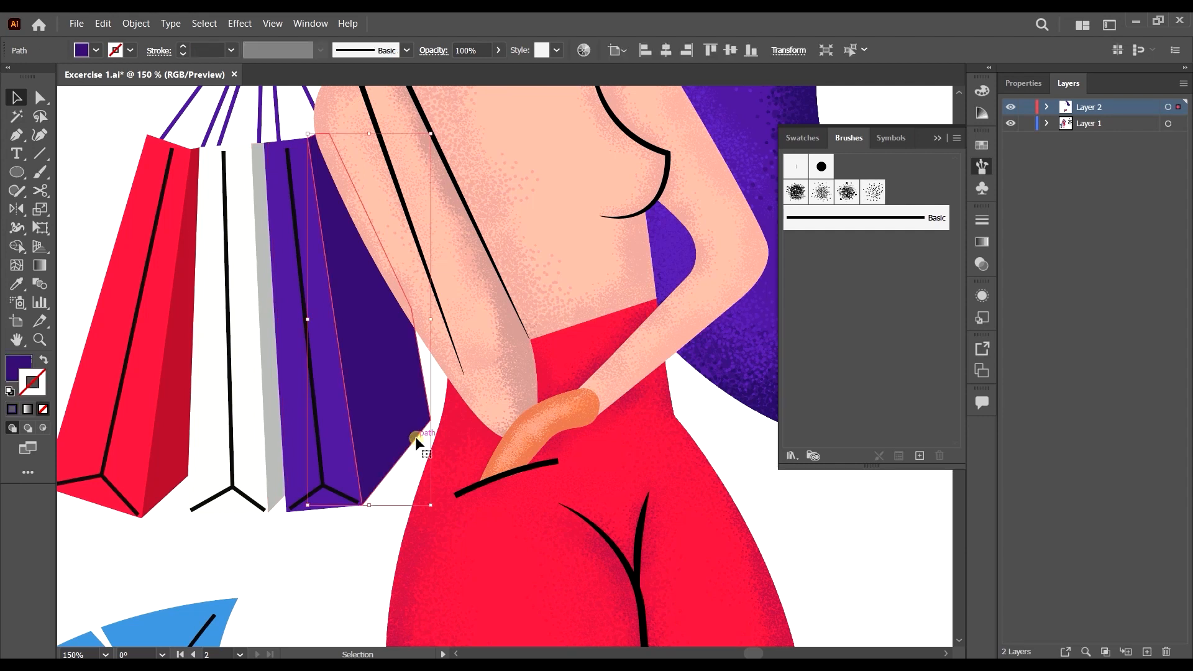
pyautogui.click(42, 428)
pyautogui.click(38, 172)
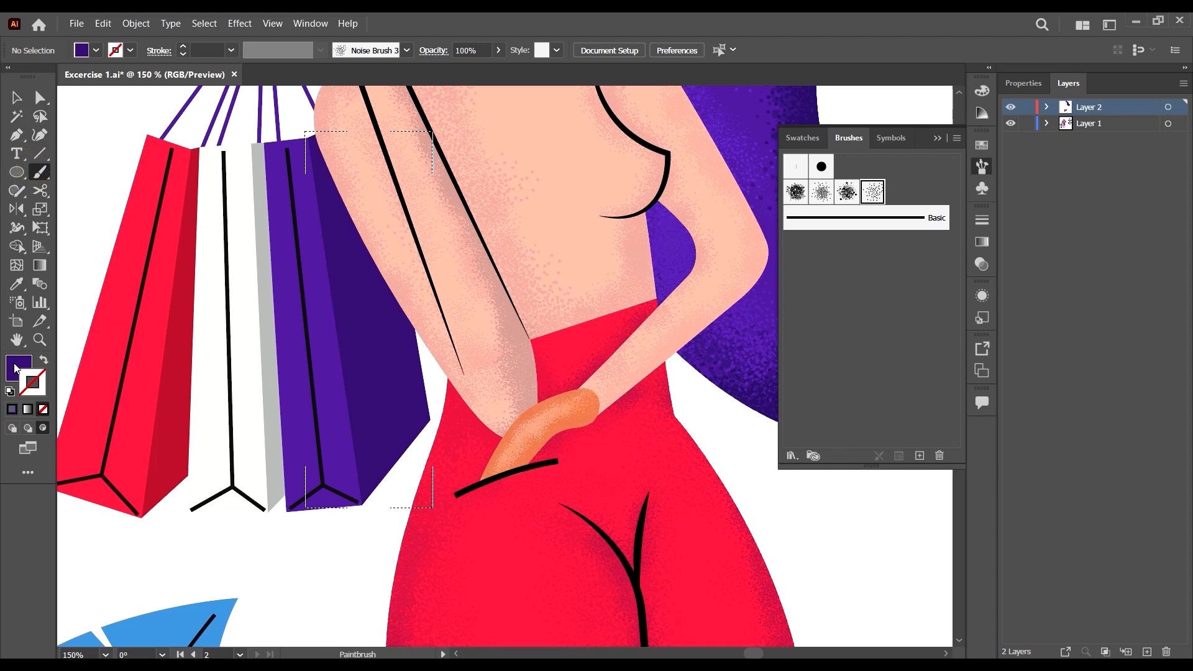
# Set up a no-fill brush with stroke colour #321668, Noise Brush 3 and a 0.25 pt weight.
pyautogui.hotkey('shift', 'x')
pyautogui.doubleClick(32, 377)
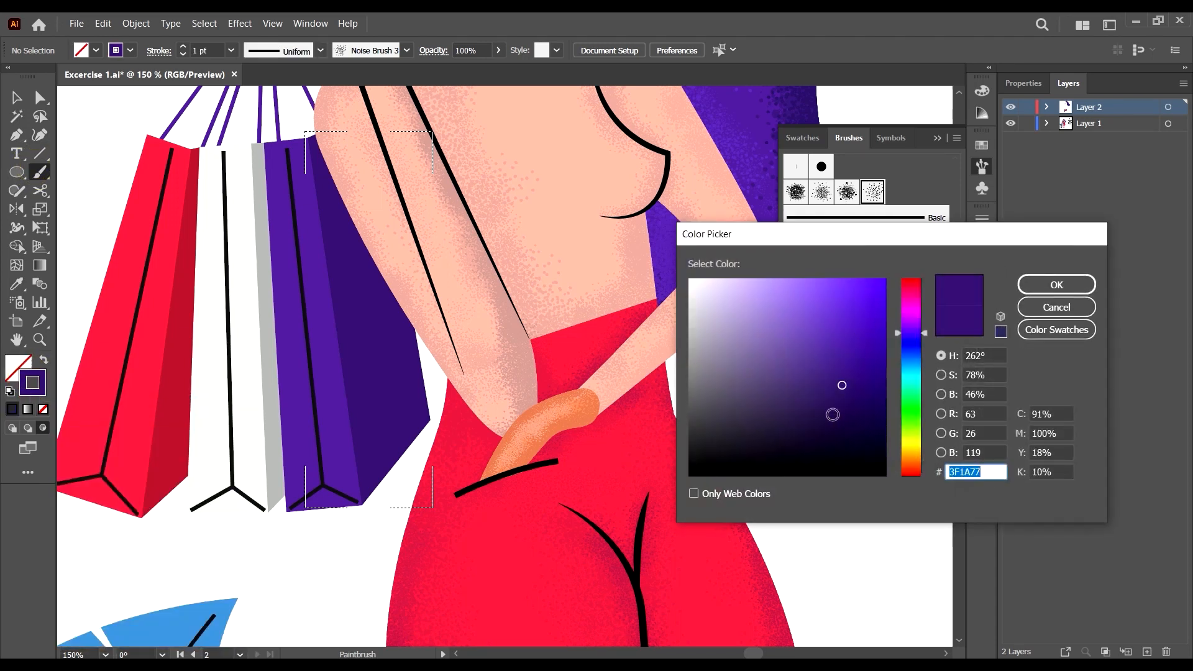
pyautogui.moveTo(832, 414); pyautogui.dragTo(845, 396)
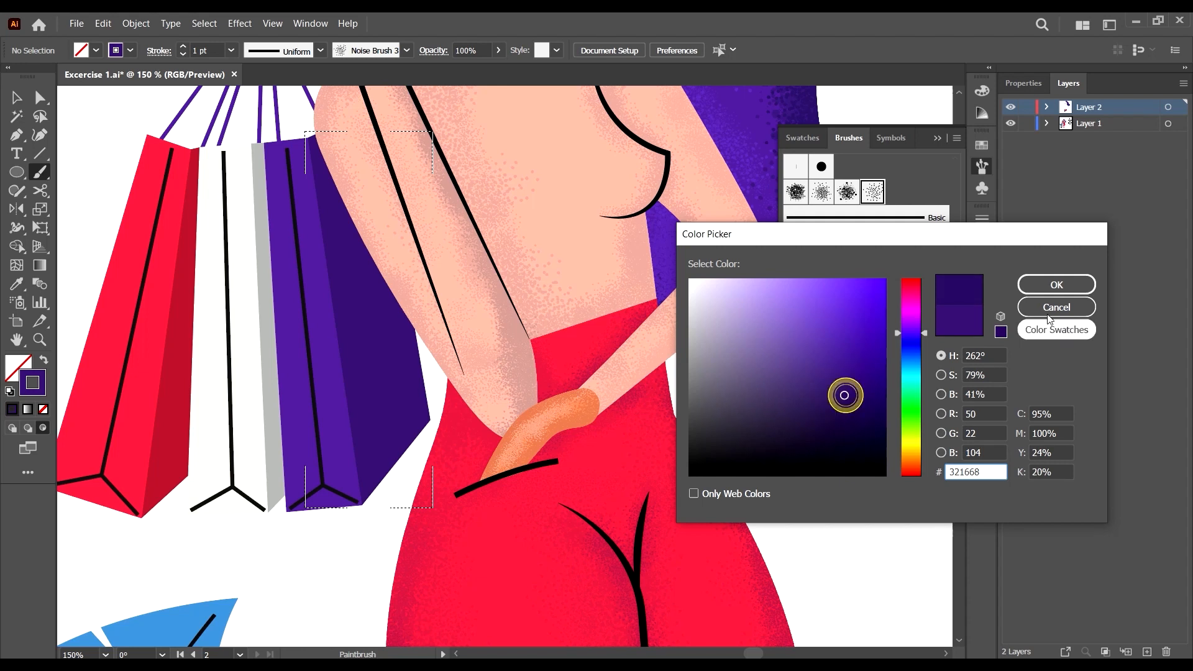
pyautogui.click(1057, 285)
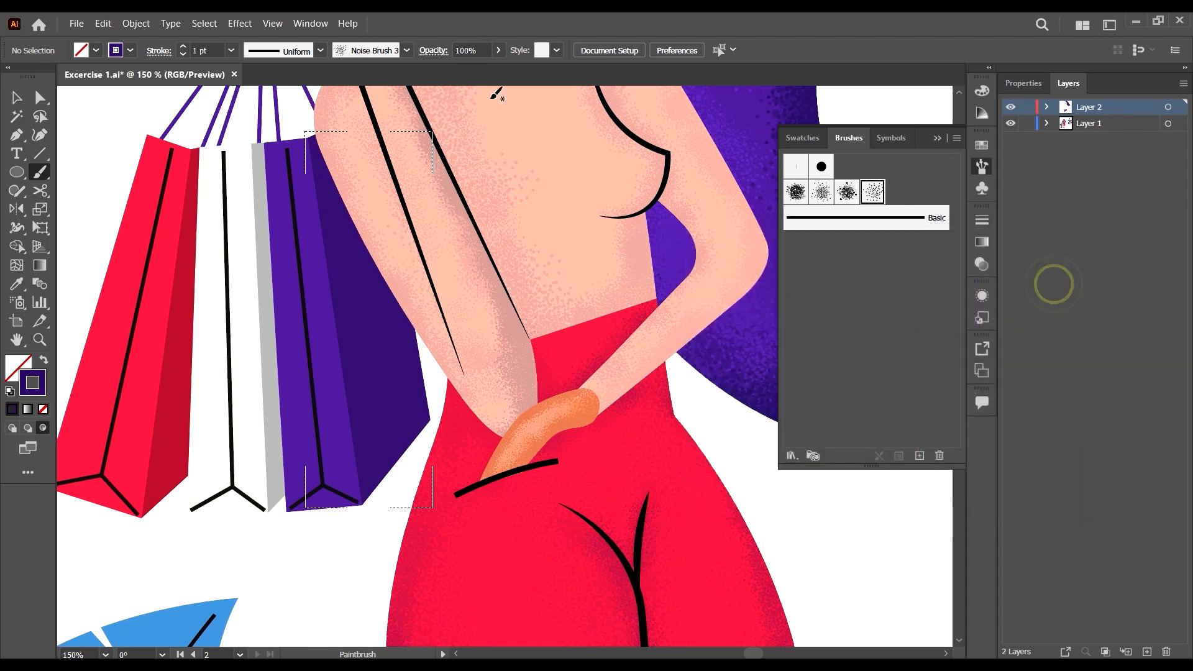
pyautogui.click(882, 193)
pyautogui.click(230, 50)
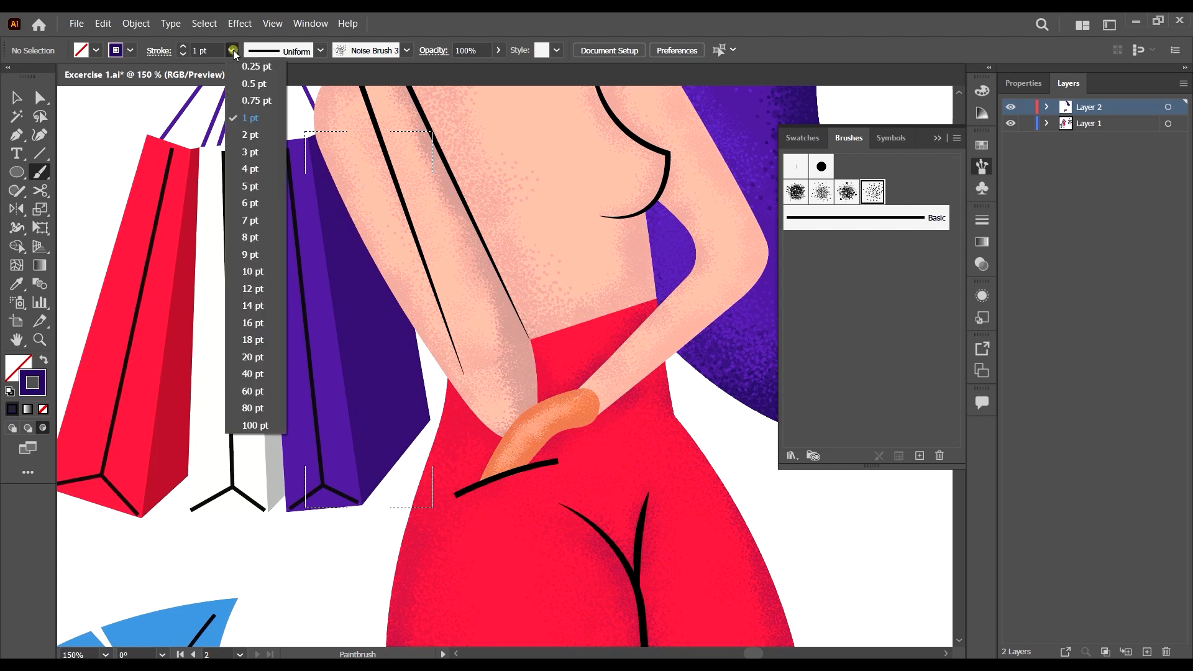
pyautogui.click(253, 69)
# Paint noise strokes down the purple bag's side panel where its outer edge meets the woman's arm.
pyautogui.moveTo(429, 426); pyautogui.dragTo(438, 506)
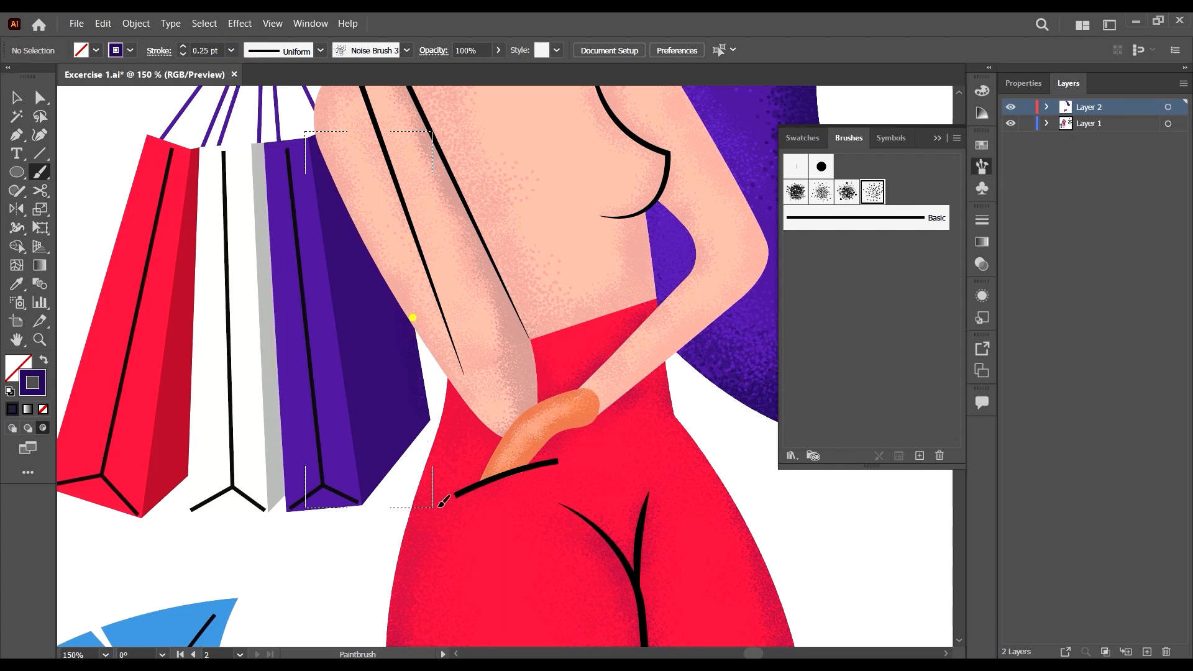
pyautogui.moveTo(413, 318); pyautogui.dragTo(433, 435)
pyautogui.moveTo(428, 345)
pyautogui.mouseDown()
pyautogui.moveTo(445, 357)
pyautogui.moveTo(450, 419)
pyautogui.mouseUp()
pyautogui.moveTo(392, 341); pyautogui.dragTo(425, 435)
pyautogui.moveTo(413, 353); pyautogui.dragTo(429, 472)
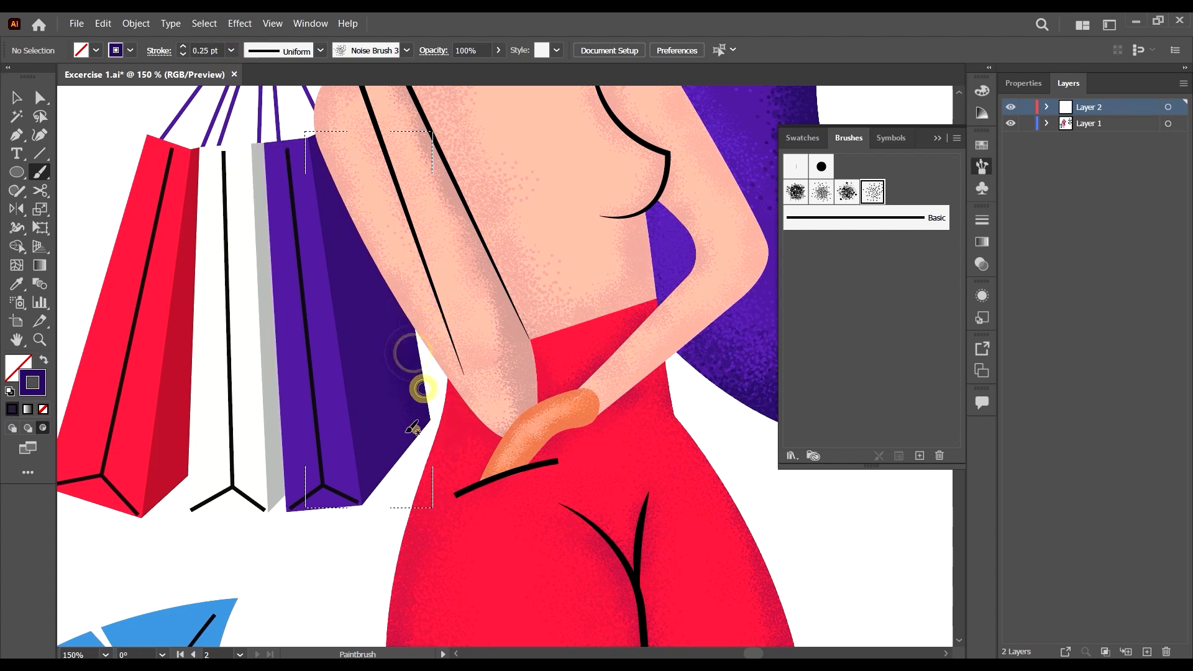
pyautogui.moveTo(404, 420); pyautogui.dragTo(423, 445)
# Set the stroke weight to 0.5 pt and extend the side panel's noise shading up along the arm.
pyautogui.click(230, 50)
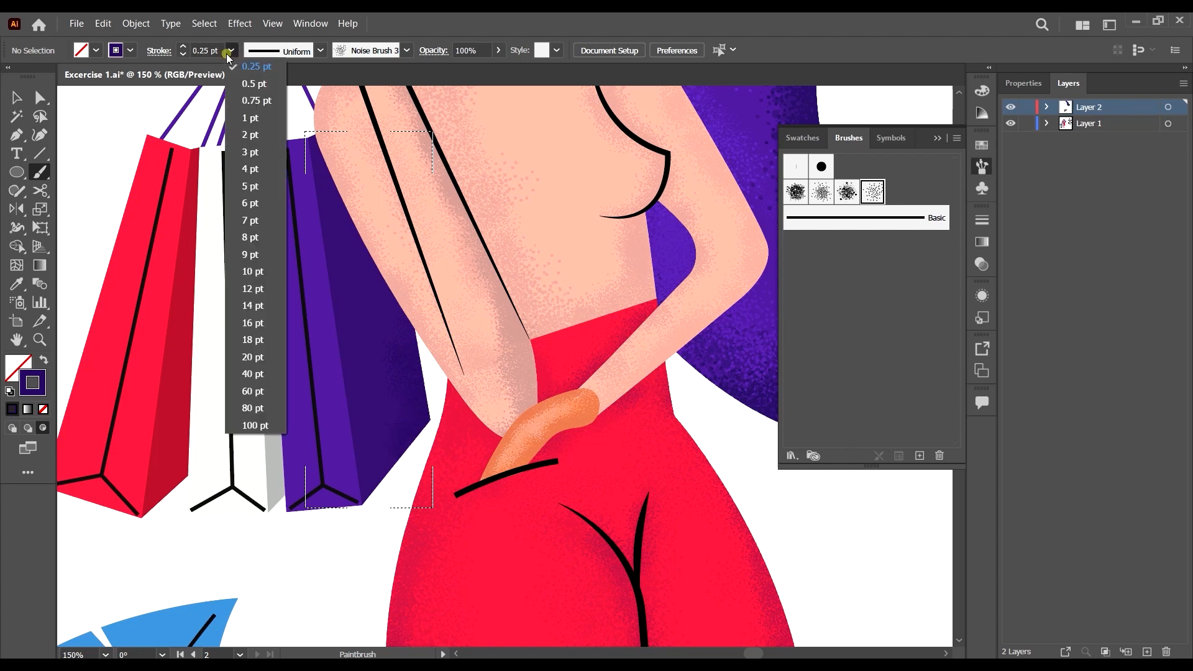
pyautogui.click(254, 83)
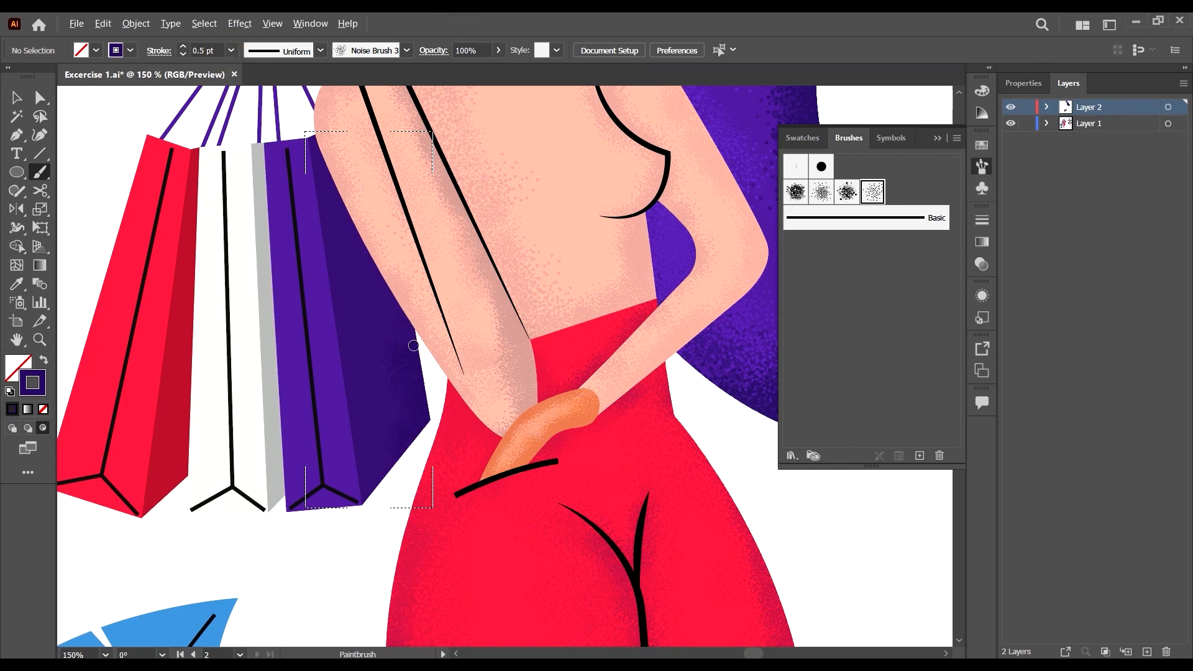
pyautogui.scroll(1, 413, 345)
pyautogui.moveTo(402, 289)
pyautogui.mouseDown()
pyautogui.moveTo(346, 211)
pyautogui.moveTo(357, 203)
pyautogui.moveTo(420, 373)
pyautogui.mouseUp()
pyautogui.moveTo(419, 416); pyautogui.dragTo(400, 336)
pyautogui.moveTo(383, 485)
pyautogui.mouseDown()
pyautogui.moveTo(369, 507)
pyautogui.moveTo(452, 462)
pyautogui.moveTo(444, 345)
pyautogui.moveTo(328, 190)
pyautogui.mouseUp()
pyautogui.scroll(2, 396, 294)
pyautogui.moveTo(335, 250); pyautogui.dragTo(304, 132)
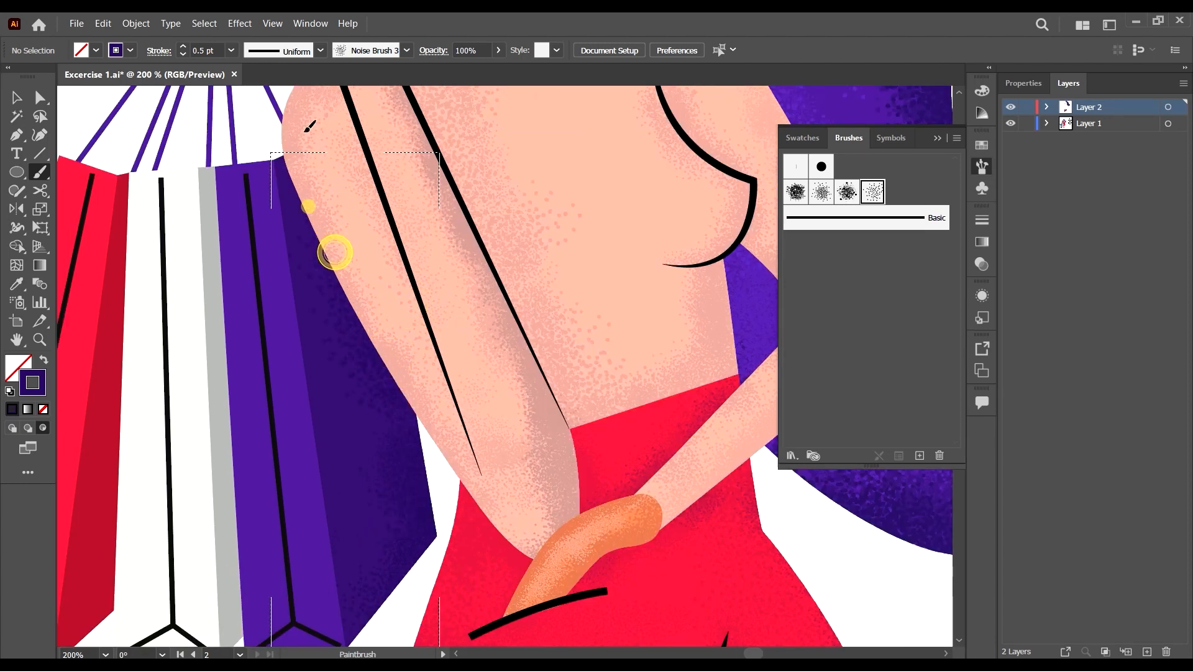
# Build up the arm's shadow on the purple side panel with noise strokes from its top to its outer edge.
pyautogui.moveTo(308, 207)
pyautogui.mouseDown()
pyautogui.moveTo(327, 233)
pyautogui.moveTo(317, 199)
pyautogui.moveTo(328, 168)
pyautogui.moveTo(368, 253)
pyautogui.moveTo(365, 284)
pyautogui.mouseUp()
pyautogui.moveTo(382, 333)
pyautogui.mouseDown()
pyautogui.moveTo(404, 403)
pyautogui.moveTo(415, 374)
pyautogui.moveTo(423, 444)
pyautogui.mouseUp()
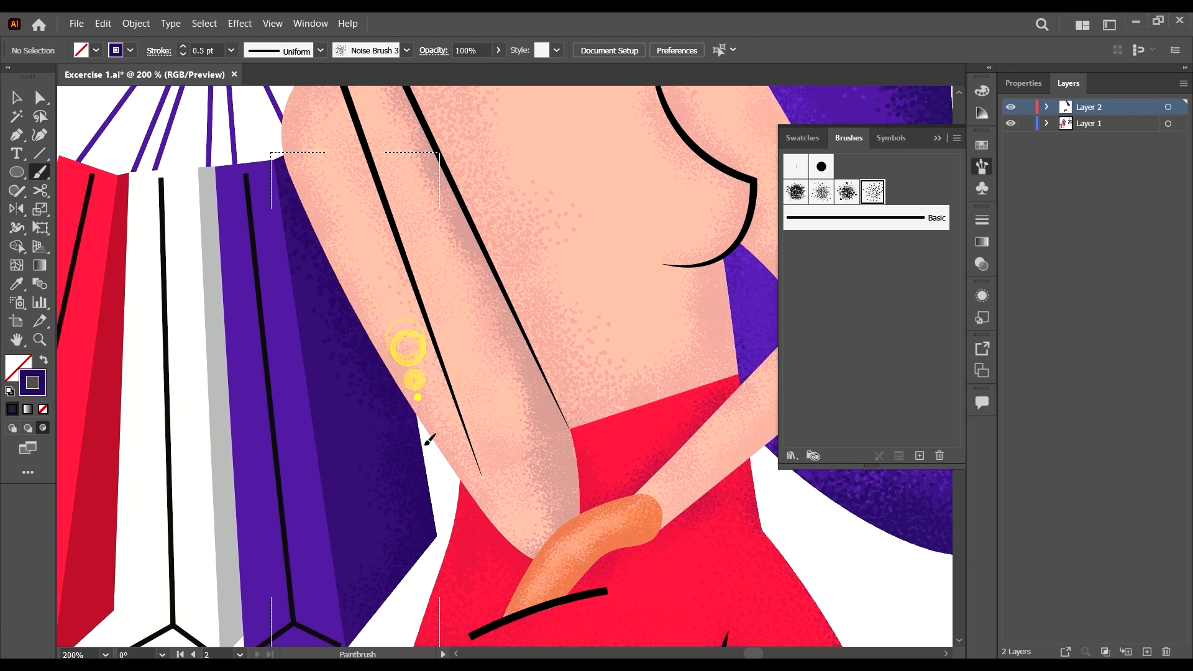
pyautogui.moveTo(407, 372); pyautogui.dragTo(413, 416)
pyautogui.moveTo(397, 284)
pyautogui.mouseDown()
pyautogui.moveTo(401, 320)
pyautogui.moveTo(378, 300)
pyautogui.mouseUp()
pyautogui.moveTo(363, 252); pyautogui.dragTo(410, 491)
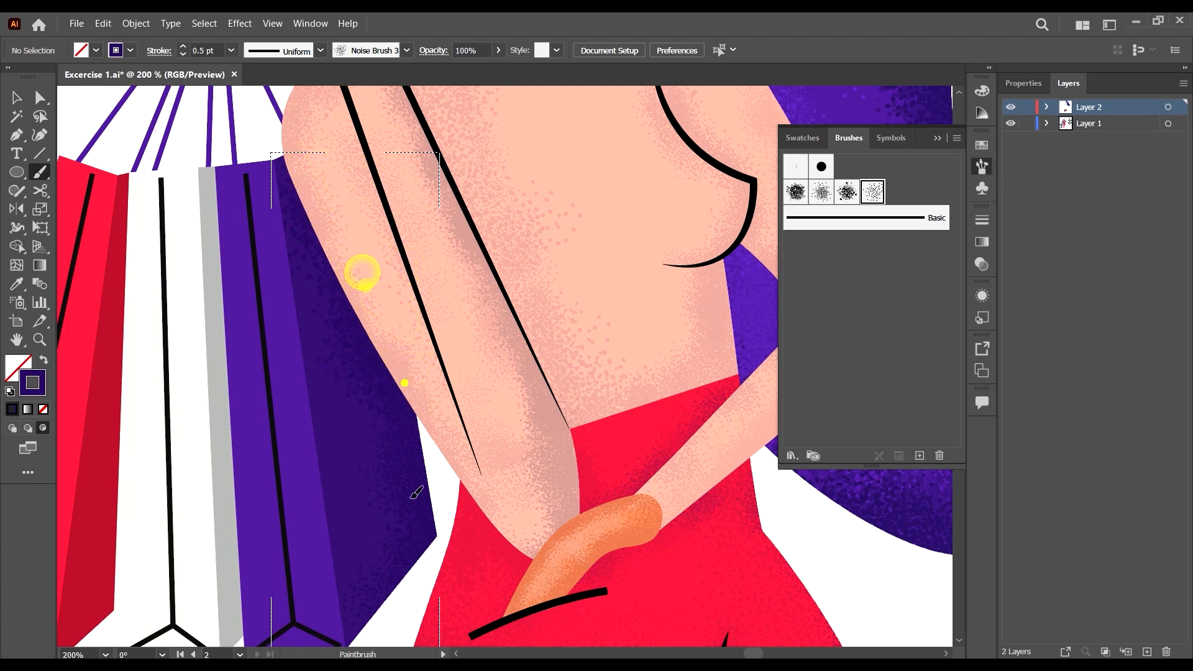
pyautogui.moveTo(400, 386)
pyautogui.mouseDown()
pyautogui.moveTo(430, 498)
pyautogui.moveTo(424, 476)
pyautogui.mouseUp()
pyautogui.moveTo(423, 364)
pyautogui.mouseDown()
pyautogui.moveTo(421, 384)
pyautogui.moveTo(356, 317)
pyautogui.mouseUp()
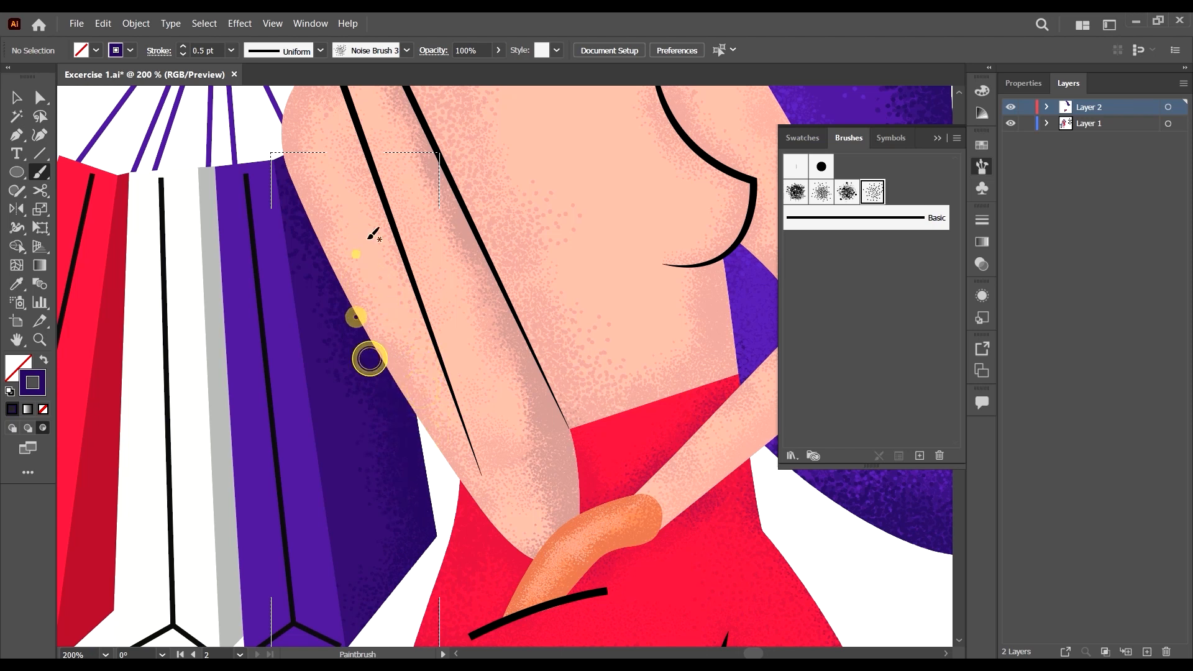
pyautogui.moveTo(355, 256)
pyautogui.mouseDown()
pyautogui.moveTo(368, 238)
pyautogui.moveTo(321, 160)
pyautogui.mouseUp()
pyautogui.moveTo(339, 217); pyautogui.dragTo(354, 251)
pyautogui.moveTo(431, 432); pyautogui.dragTo(401, 356)
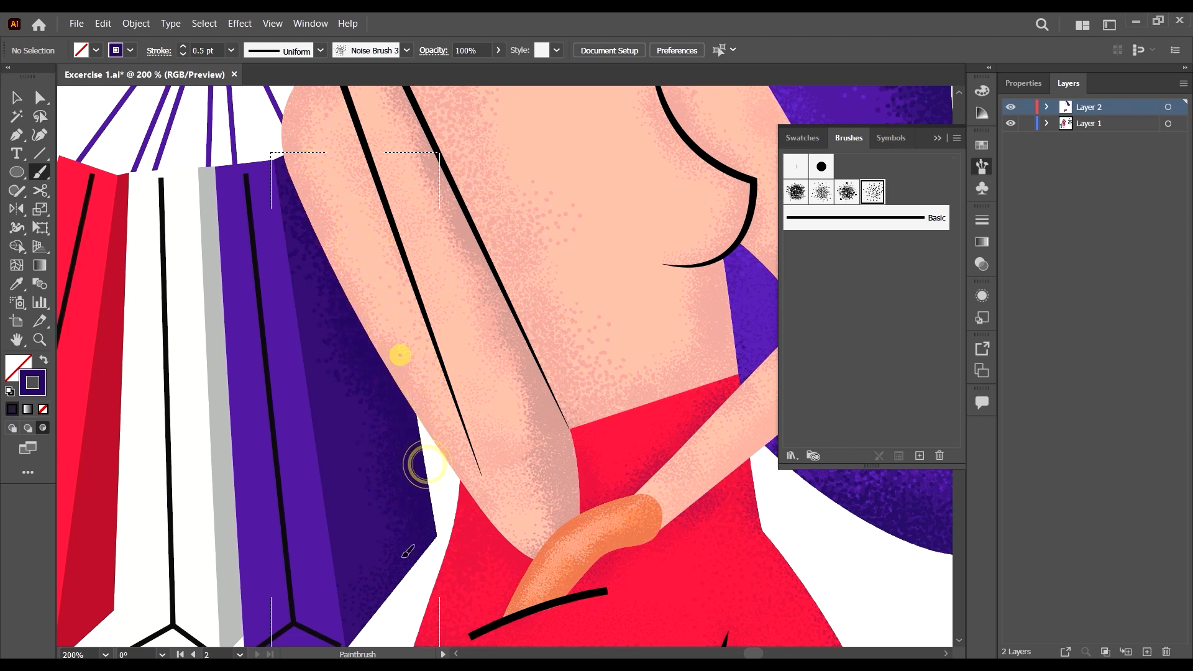
# Shade the purple side panel's slanted lower edge and darken its outer edge down to the corner.
pyautogui.moveTo(403, 464); pyautogui.dragTo(380, 602)
pyautogui.moveTo(390, 586); pyautogui.dragTo(368, 621)
pyautogui.scroll(-2, 463, 419)
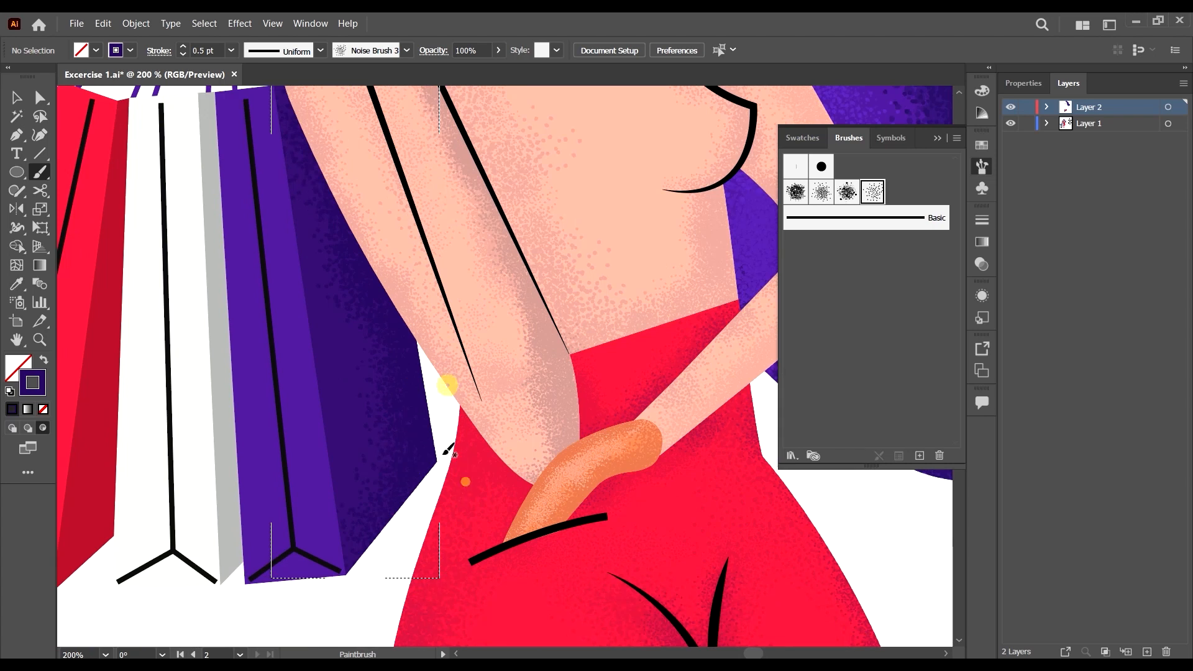
pyautogui.moveTo(465, 482); pyautogui.dragTo(442, 397)
pyautogui.moveTo(421, 179); pyautogui.dragTo(507, 512)
pyautogui.moveTo(436, 343); pyautogui.dragTo(457, 435)
# Leave the side panel, select the purple bag's lighter front panel and enable drawing inside it.
pyautogui.click(17, 98)
pyautogui.click(12, 428)
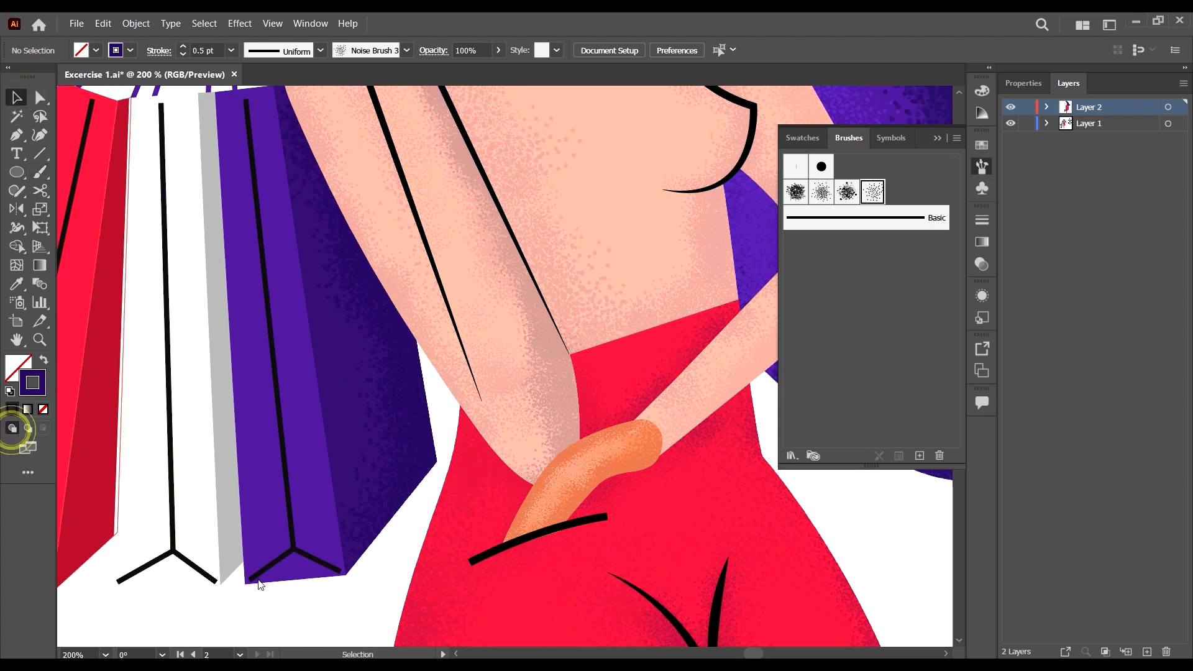
pyautogui.click(297, 578)
pyautogui.scroll(-2, 418, 324)
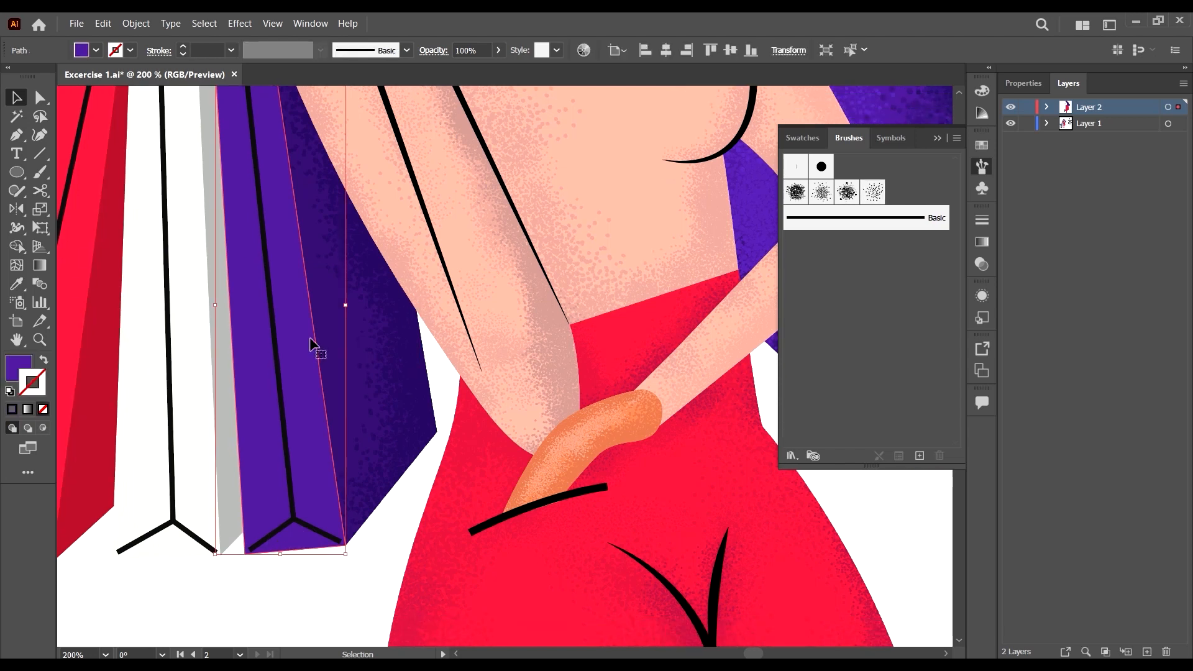
pyautogui.scroll(3, 315, 344)
pyautogui.click(43, 428)
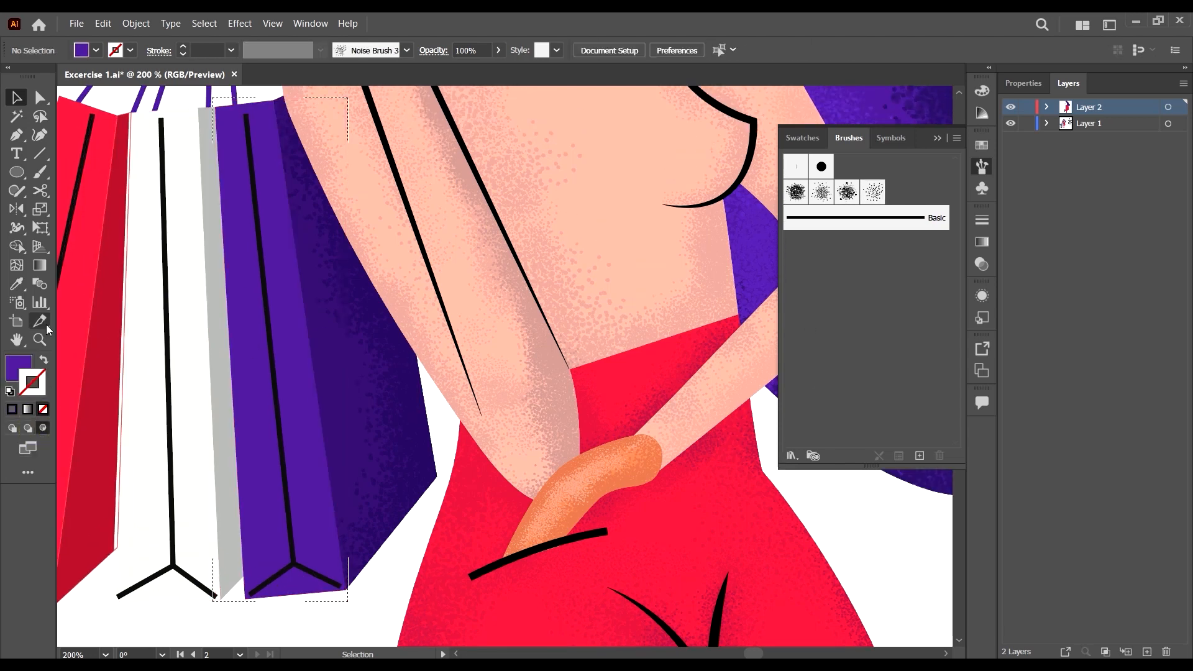
# Set up the Paintbrush with stroke colour #472084, Noise Brush 3 and a 0.25 pt weight.
pyautogui.doubleClick(35, 385)
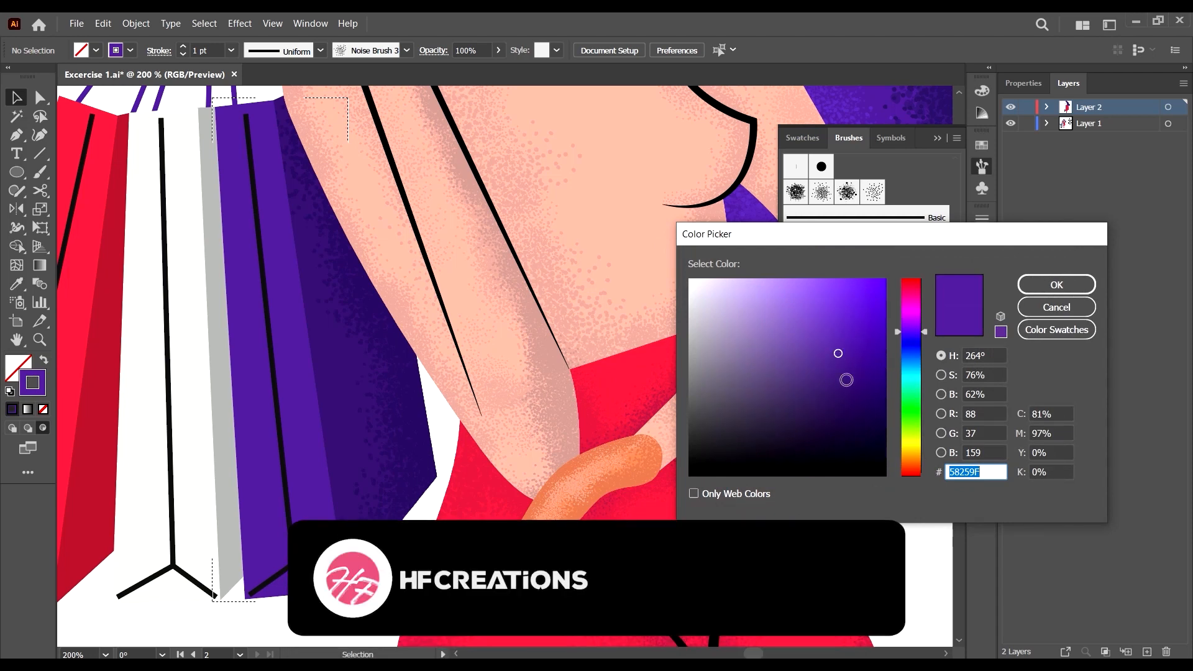
pyautogui.moveTo(839, 362); pyautogui.dragTo(839, 372)
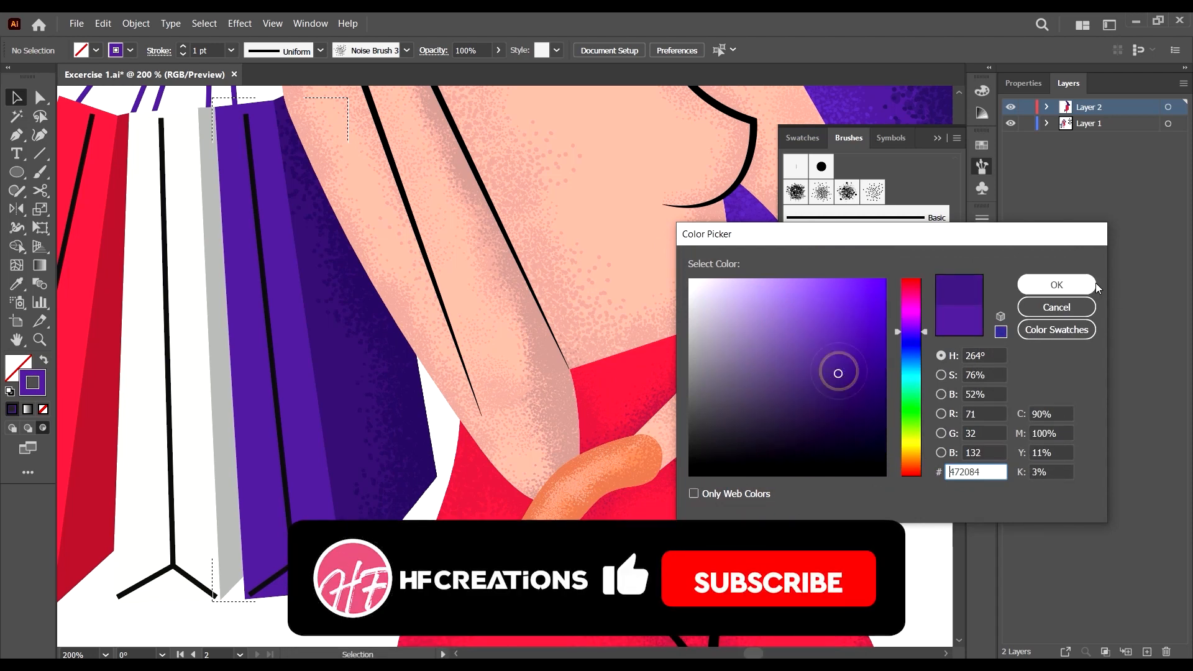
pyautogui.click(1057, 285)
pyautogui.click(230, 50)
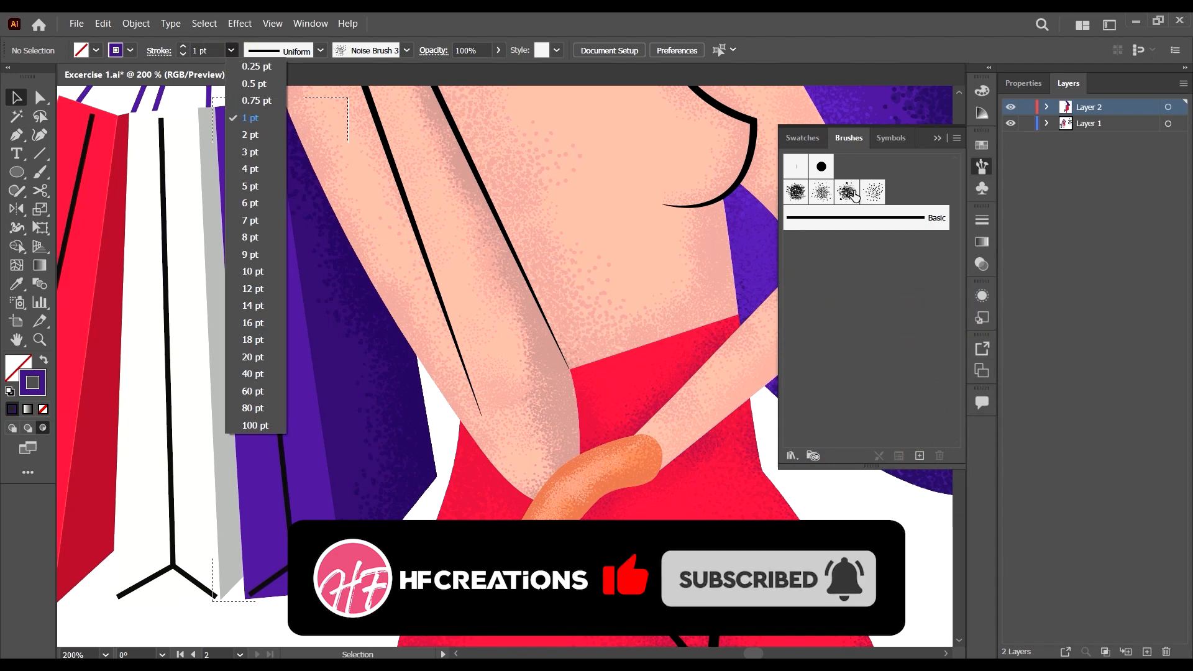
pyautogui.click(872, 193)
pyautogui.click(231, 50)
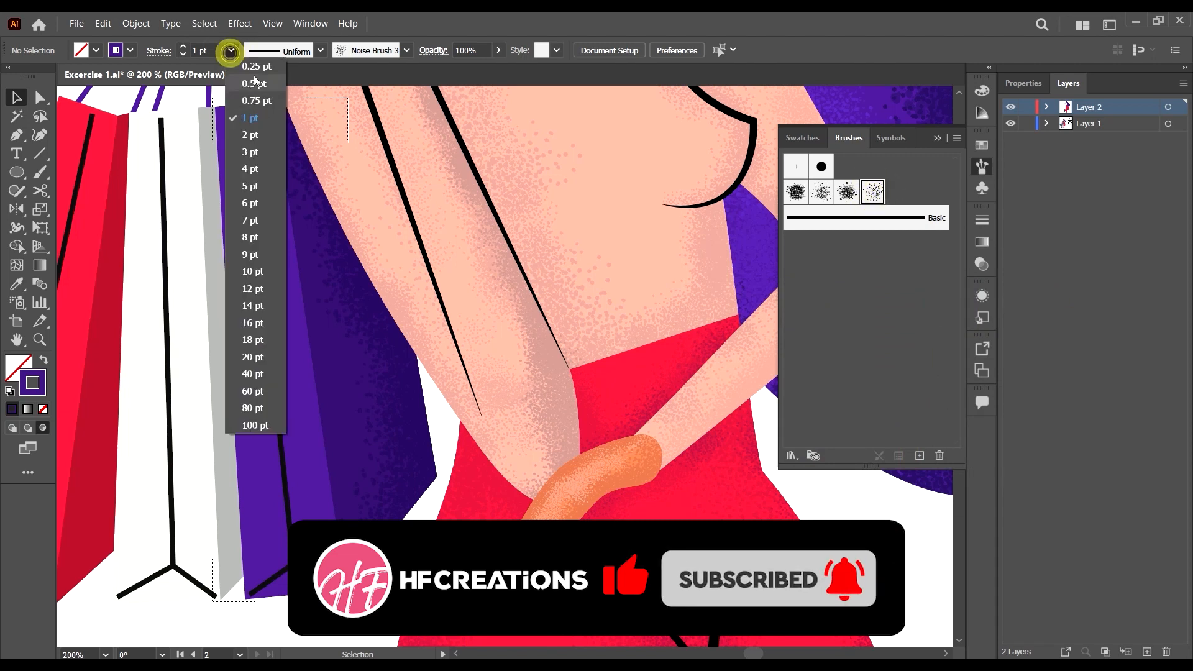
pyautogui.click(248, 67)
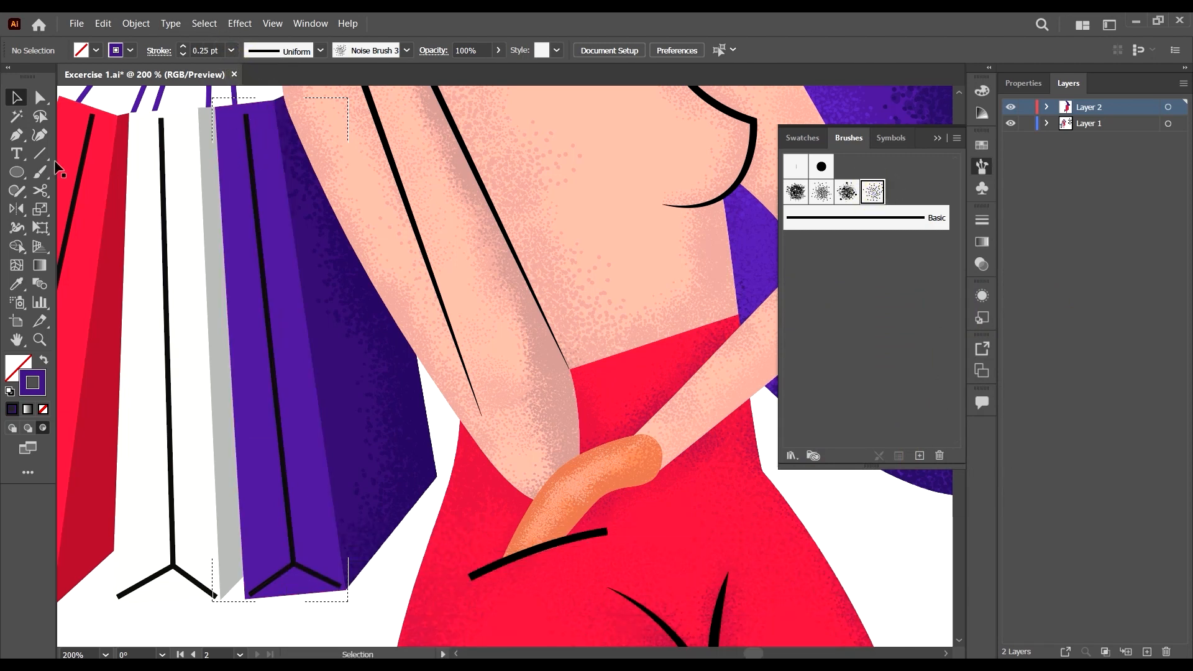
pyautogui.click(39, 173)
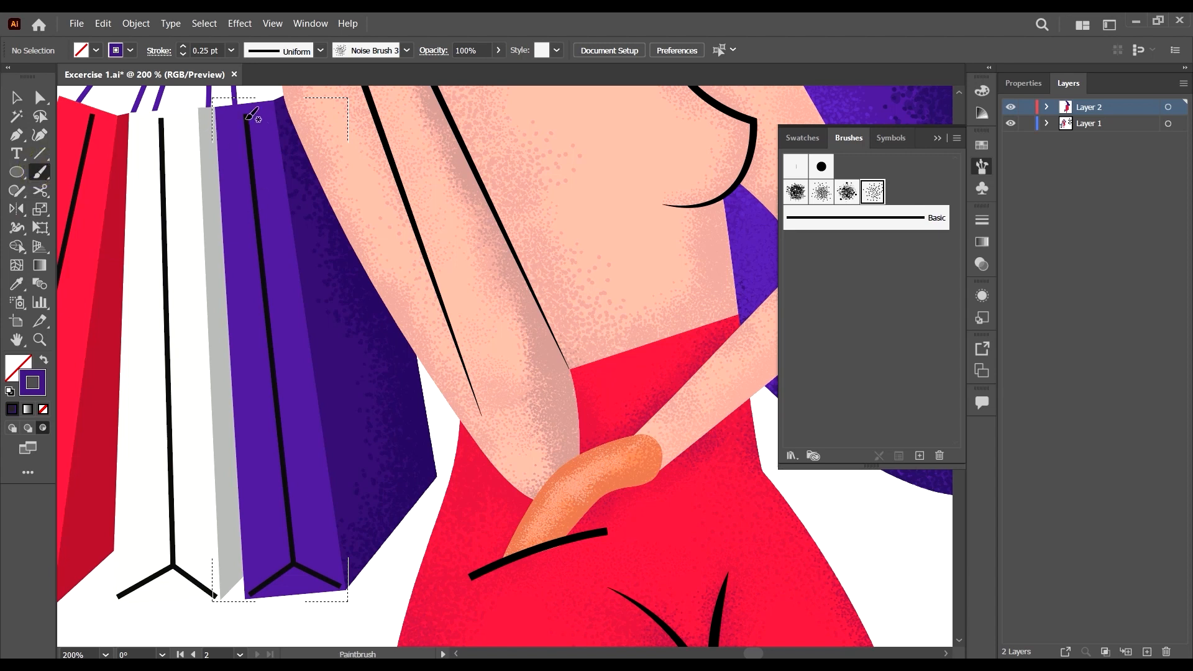
# Shade the purple front panel along its black centre fold line and around the folds at its base.
pyautogui.moveTo(248, 133); pyautogui.dragTo(256, 242)
pyautogui.moveTo(248, 160); pyautogui.dragTo(266, 285)
pyautogui.moveTo(297, 568); pyautogui.dragTo(264, 593)
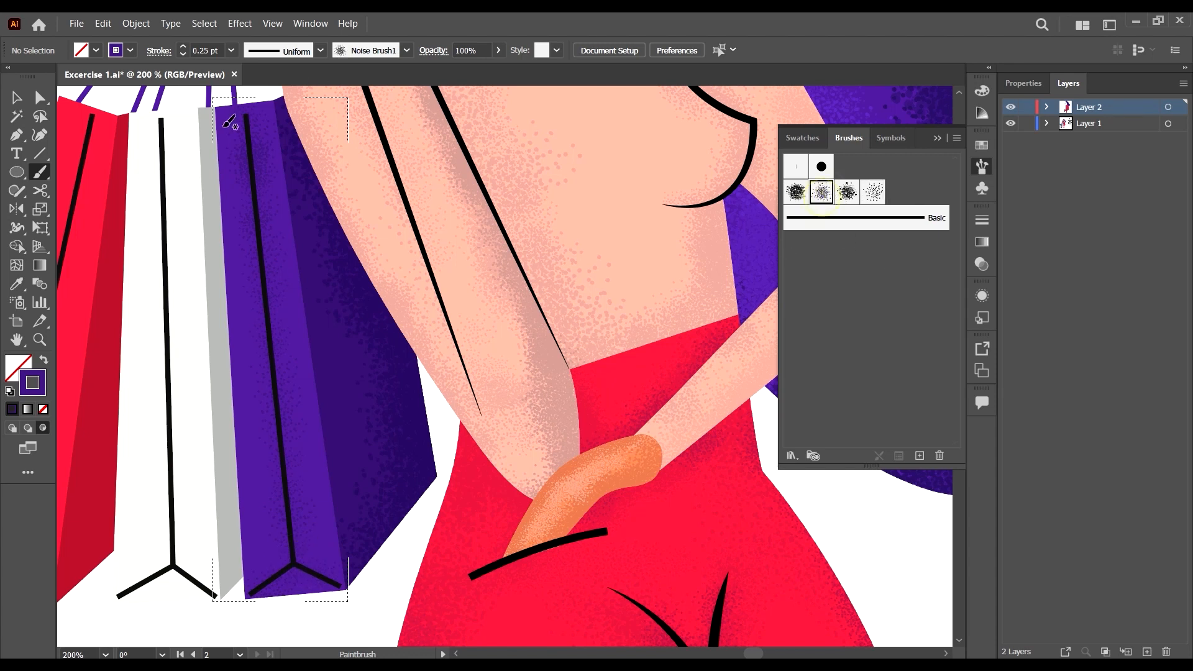
# Set the stroke weight to 0.15 pt and build finer shading along the upper part of the purple bag's centre fold line.
pyautogui.click(230, 49)
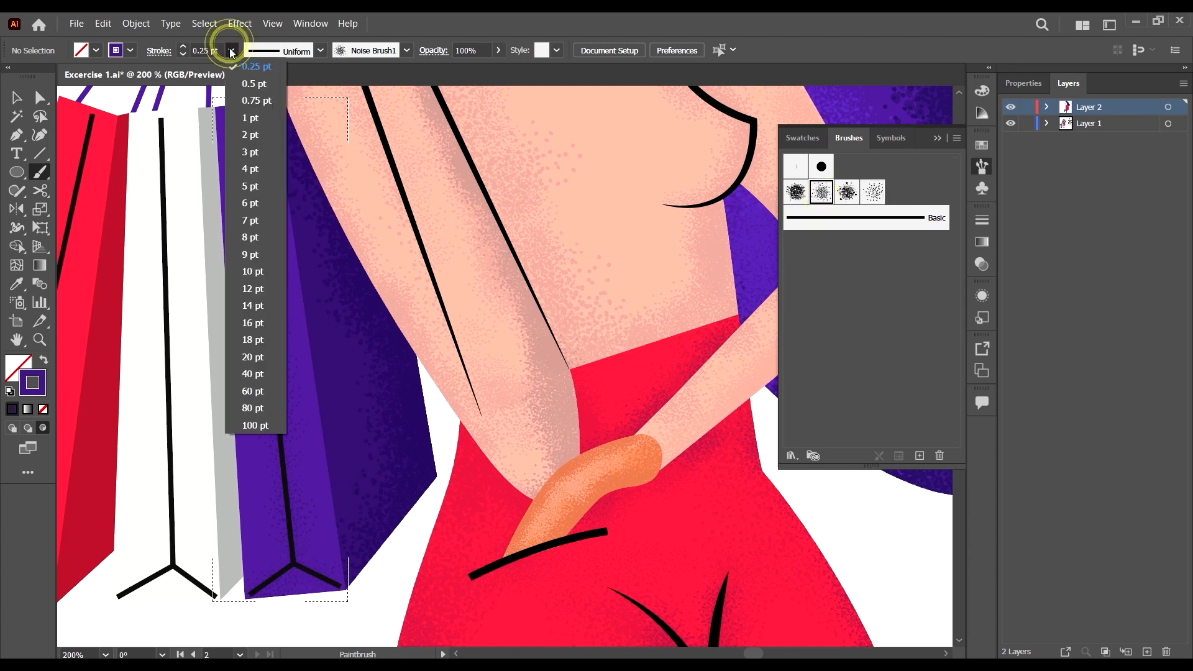
pyautogui.click(221, 51)
pyautogui.click(204, 50)
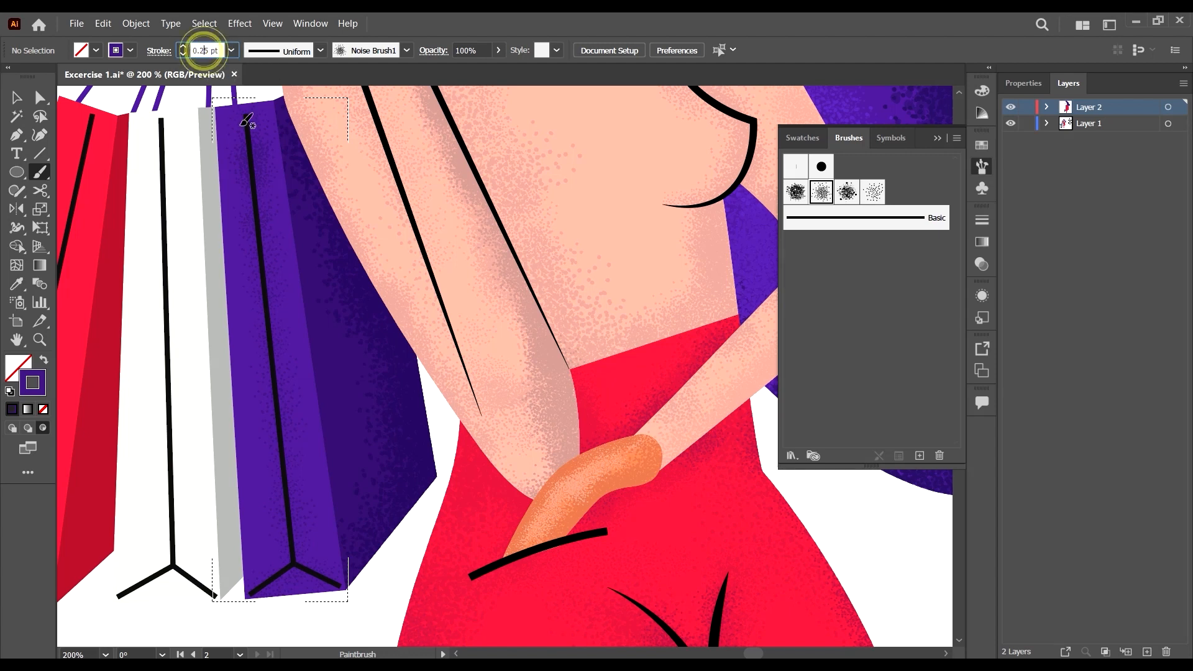
pyautogui.press('Return')
pyautogui.click(247, 123)
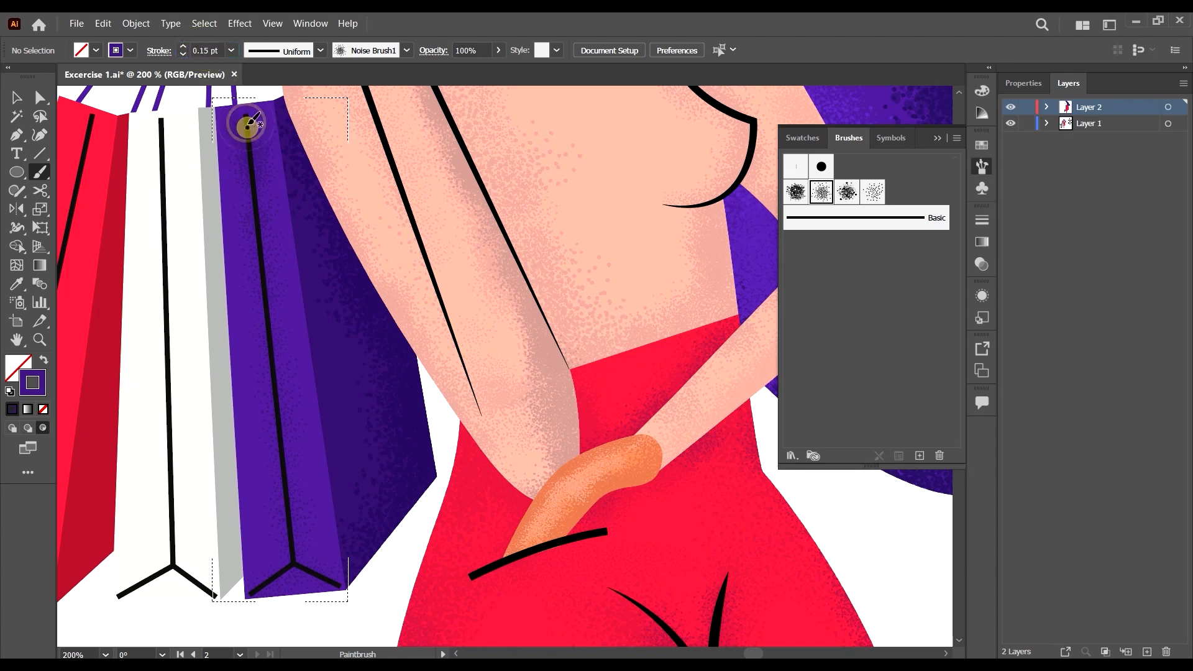
pyautogui.click(248, 125)
pyautogui.click(248, 121)
pyautogui.click(254, 147)
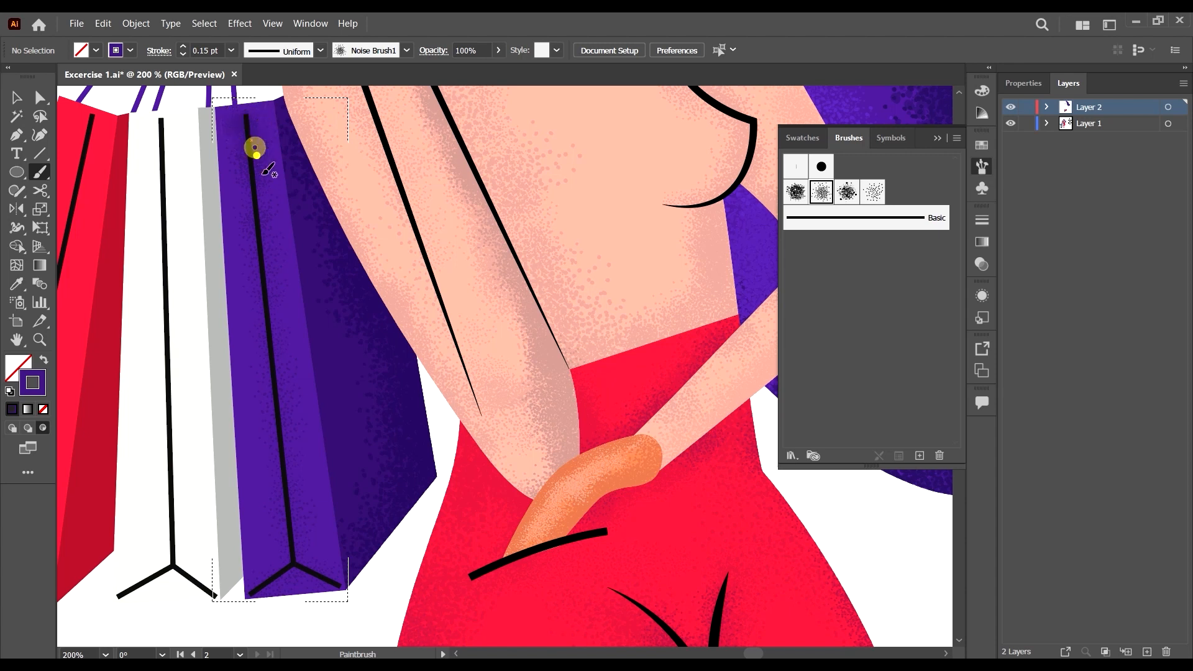
pyautogui.click(257, 159)
pyautogui.click(252, 139)
pyautogui.click(251, 166)
pyautogui.click(263, 184)
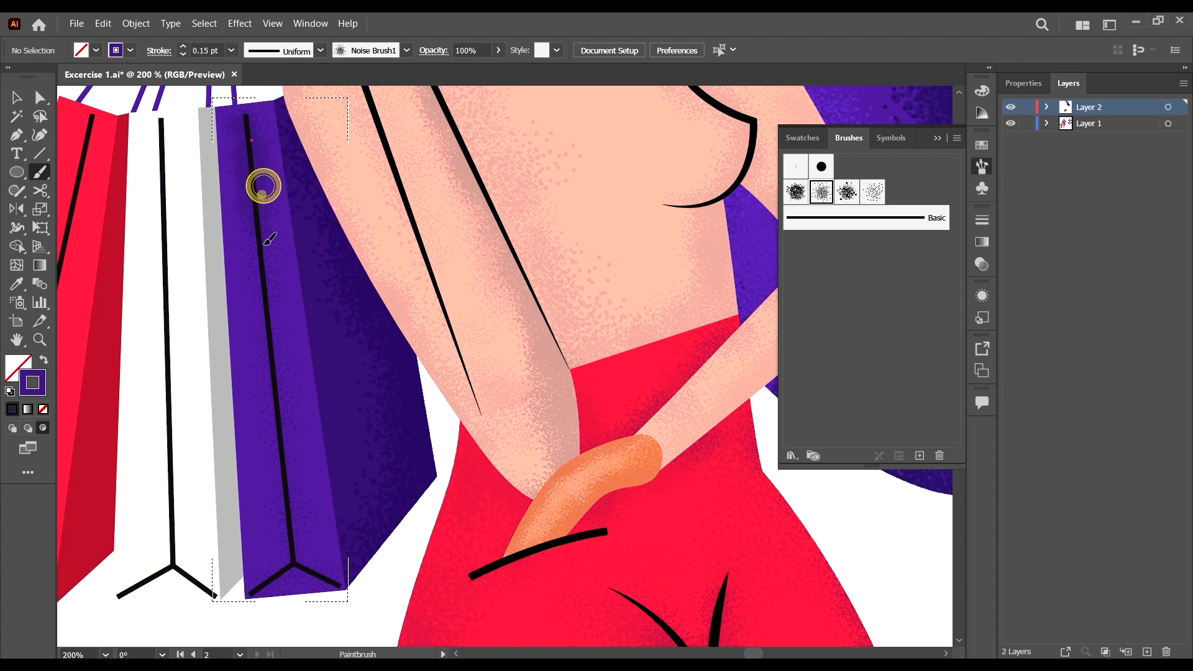
# Continue the fine shading down the middle and lower part of the purple bag's centre fold line.
pyautogui.click(263, 230)
pyautogui.click(270, 265)
pyautogui.click(279, 304)
pyautogui.click(280, 373)
pyautogui.click(280, 395)
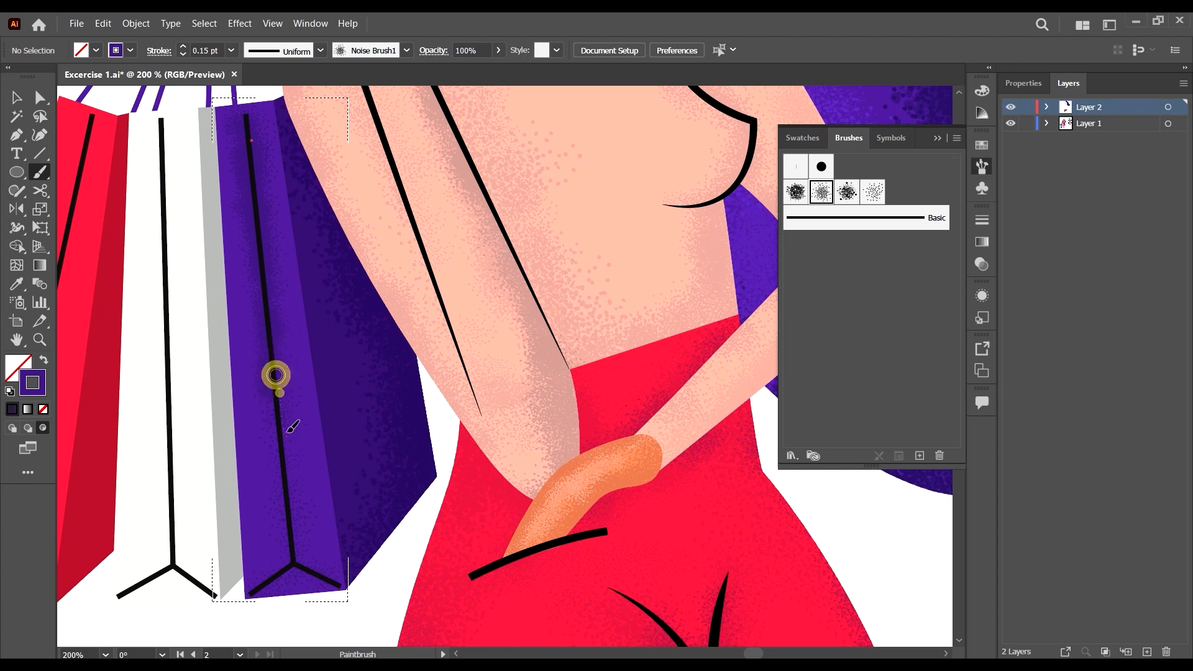
pyautogui.click(293, 431)
pyautogui.click(287, 468)
pyautogui.click(299, 498)
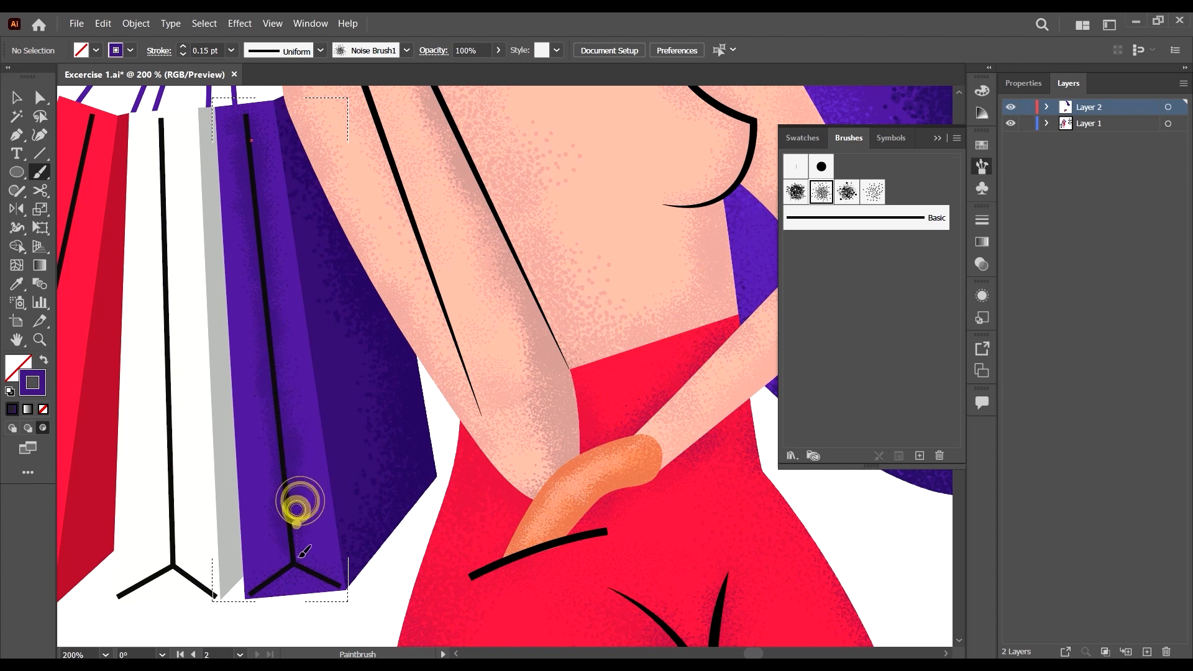
# Darken the area around the junction of the folds at the purple bag's base.
pyautogui.click(296, 549)
pyautogui.click(291, 565)
pyautogui.click(274, 576)
pyautogui.click(290, 566)
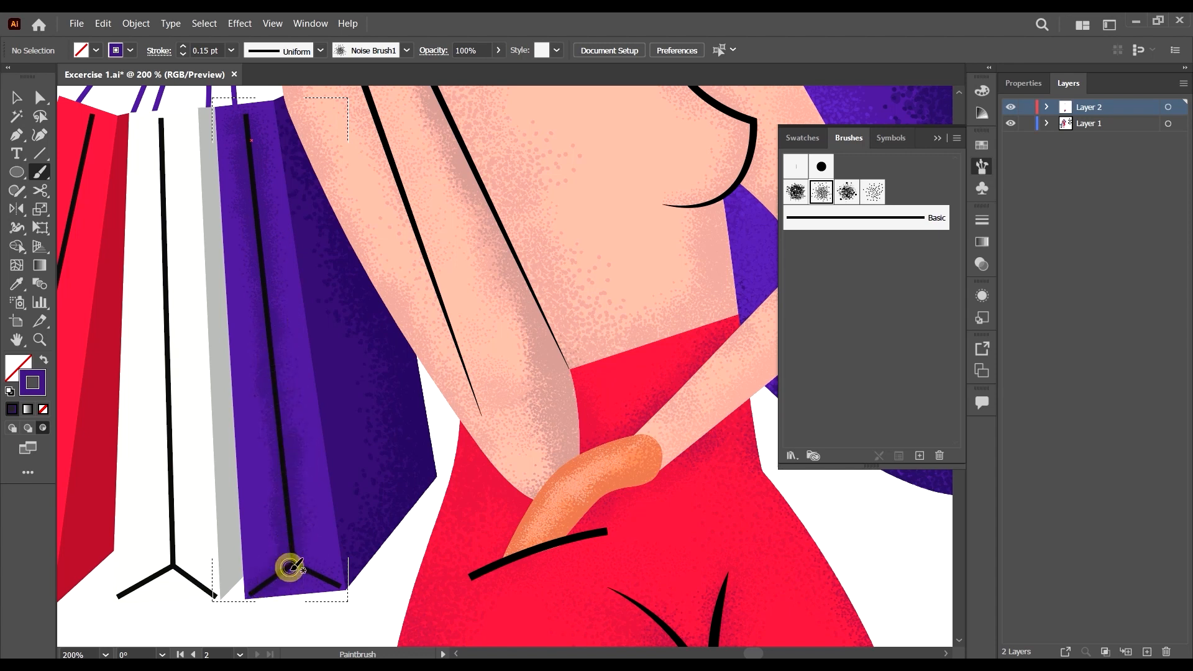
pyautogui.click(285, 573)
pyautogui.click(296, 562)
pyautogui.click(301, 564)
pyautogui.click(303, 562)
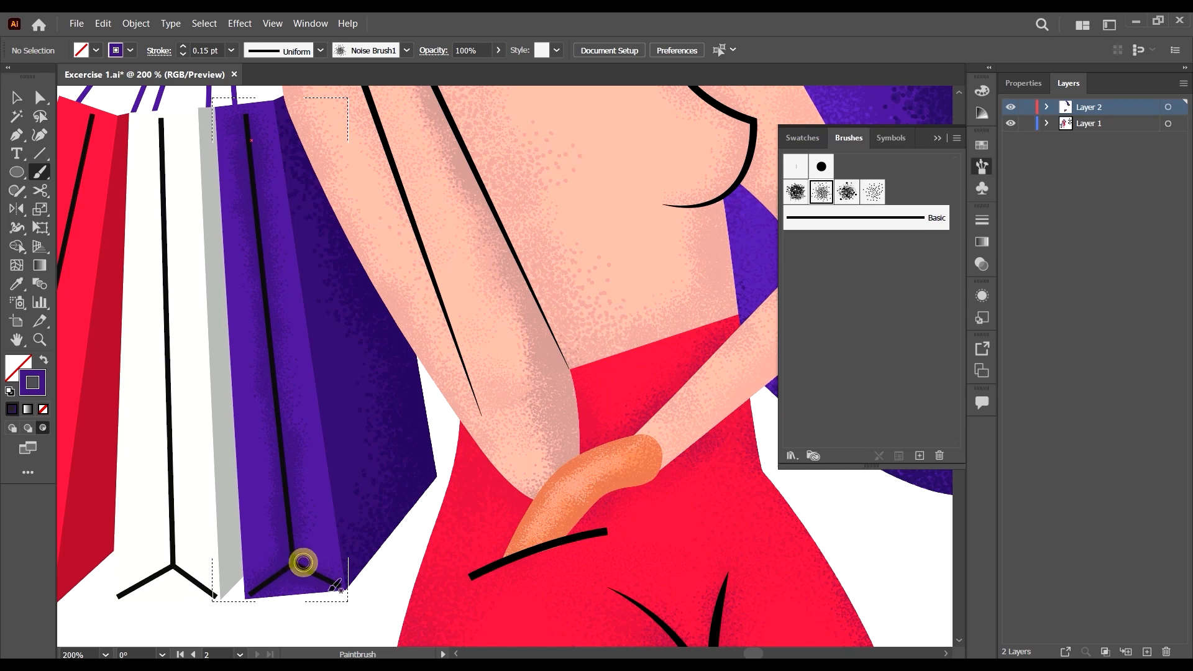
pyautogui.click(289, 564)
pyautogui.click(294, 567)
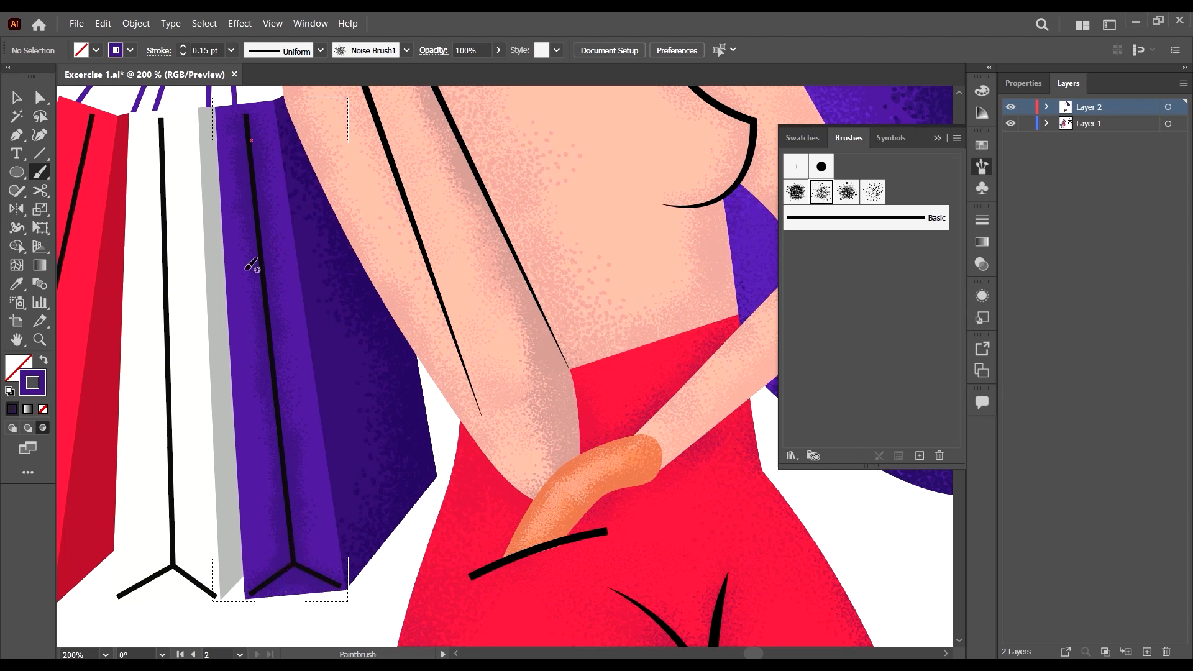
# Add a second pass of fine shading along the purple bag's centre fold line, from its upper end to the base.
pyautogui.click(251, 126)
pyautogui.click(261, 181)
pyautogui.click(268, 273)
pyautogui.click(270, 309)
pyautogui.click(276, 377)
pyautogui.click(275, 418)
pyautogui.click(276, 445)
pyautogui.click(280, 488)
pyautogui.click(288, 546)
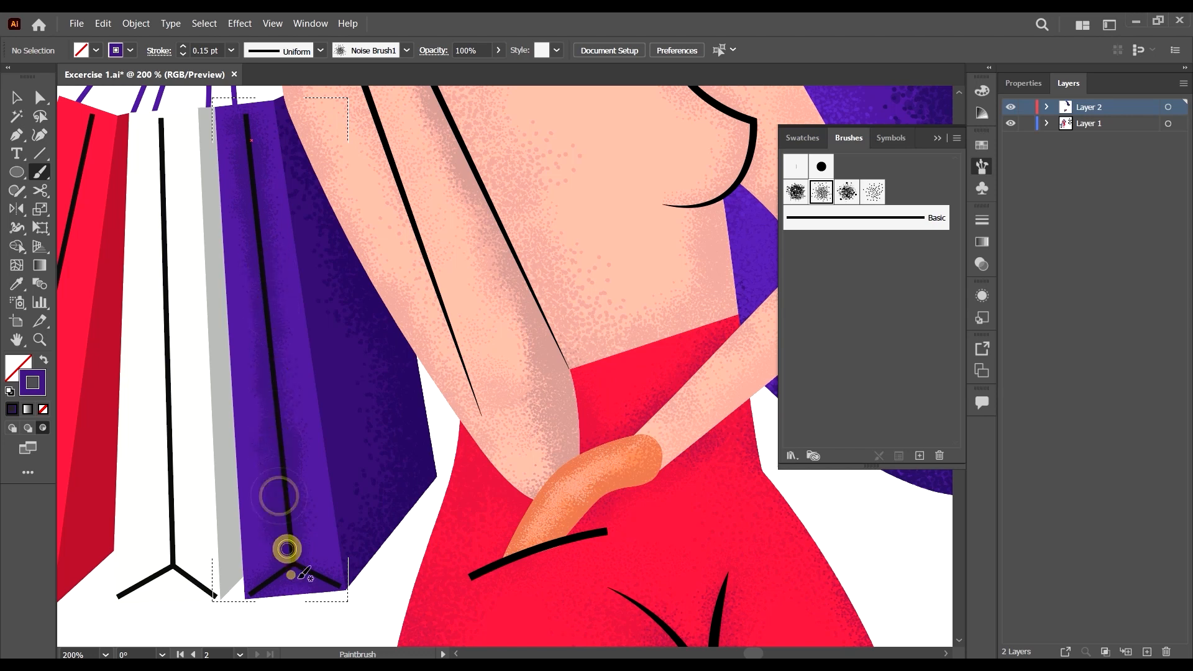
# Sample the purple front panel's colour, make it the stroke, lighten it to #5C2BAA and return to the Paintbrush.
pyautogui.doubleClick(40, 378)
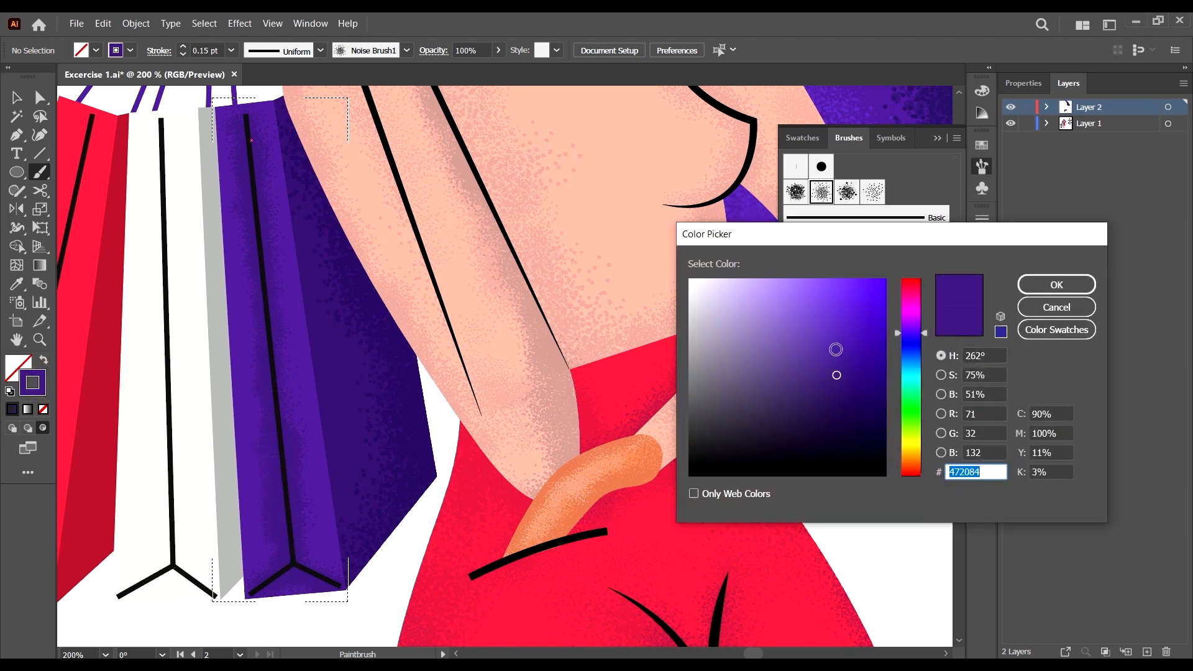
pyautogui.click(1060, 307)
pyautogui.press('i')
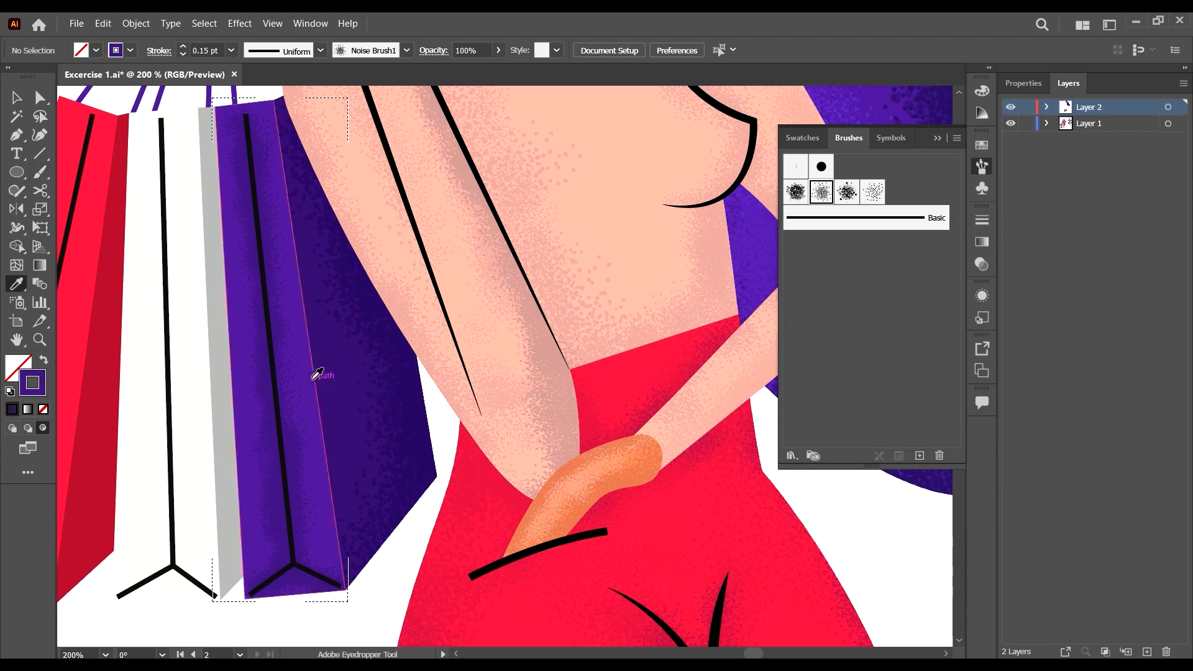
pyautogui.click(311, 371)
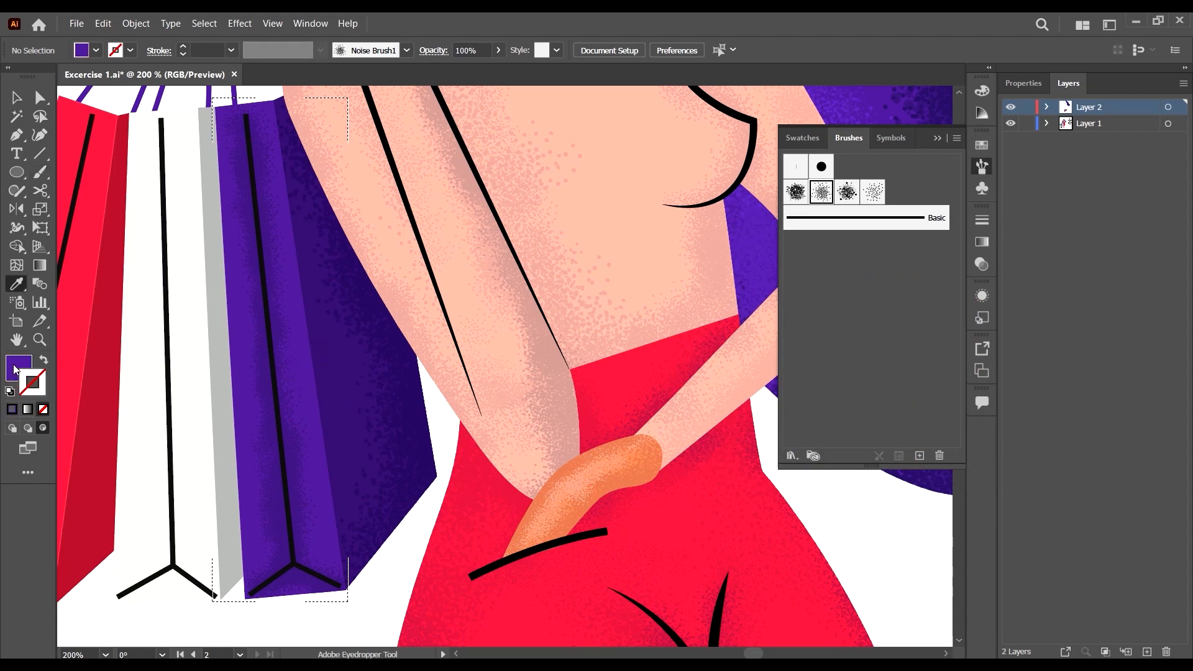
pyautogui.hotkey('shift', 'x')
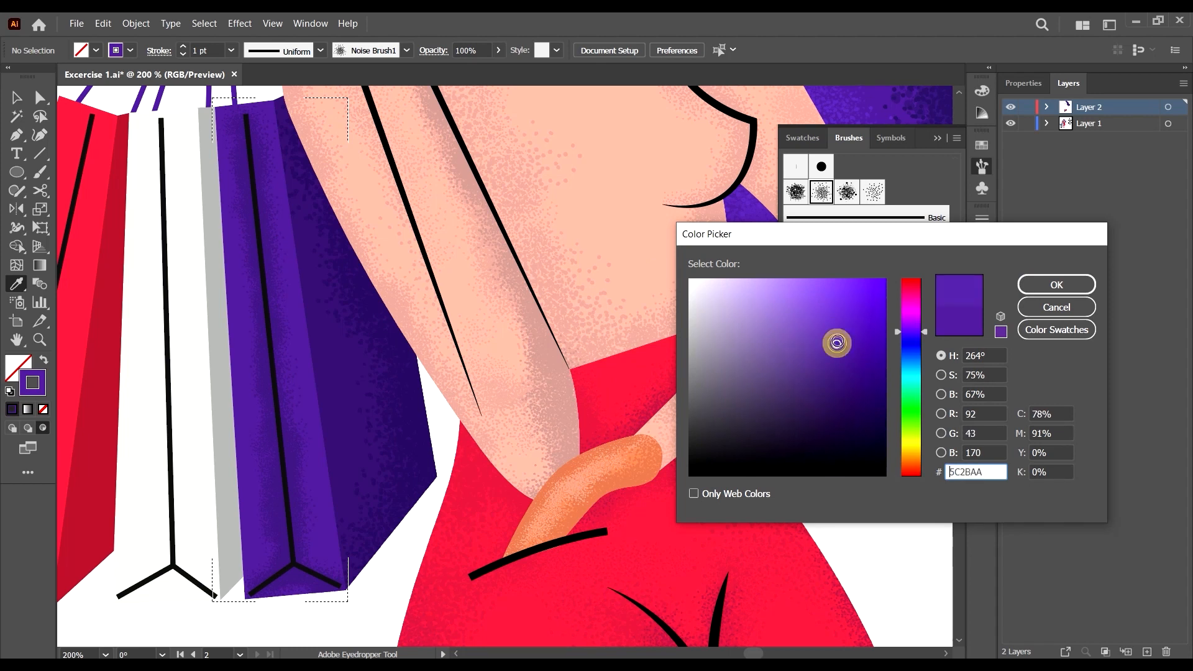
pyautogui.click(1056, 284)
pyautogui.press('b')
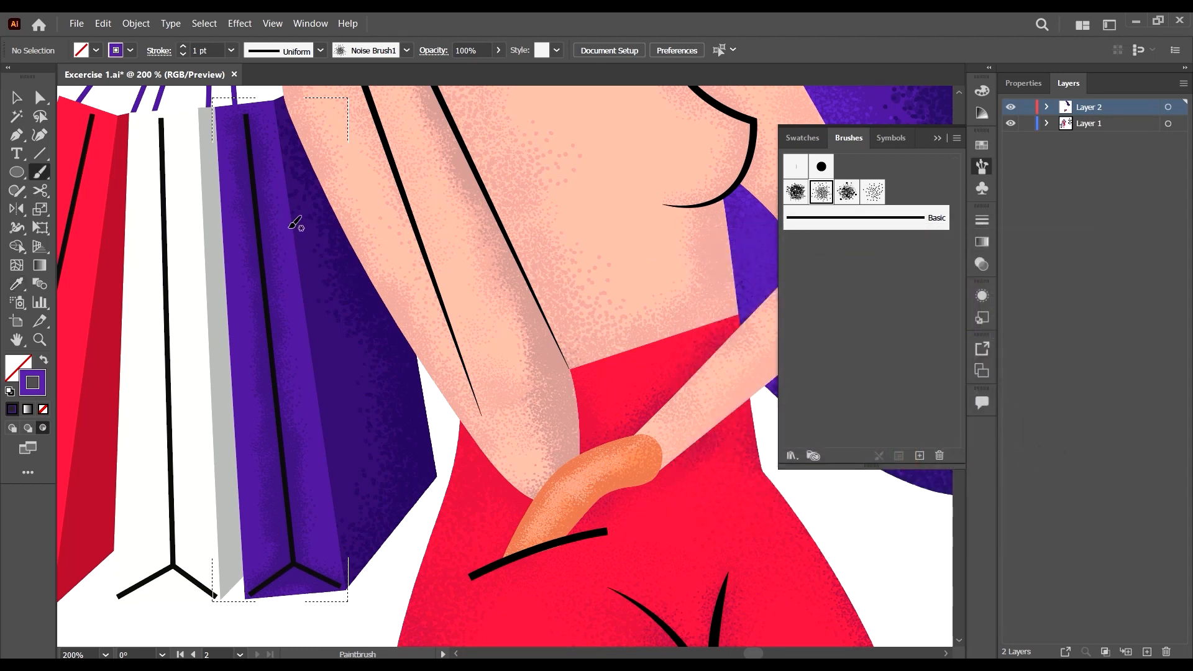
# Undo the trial highlight stroke, switch to Noise Brush 3 with its options unchanged, and set the weight to 0.25 pt.
pyautogui.moveTo(297, 268); pyautogui.dragTo(288, 221)
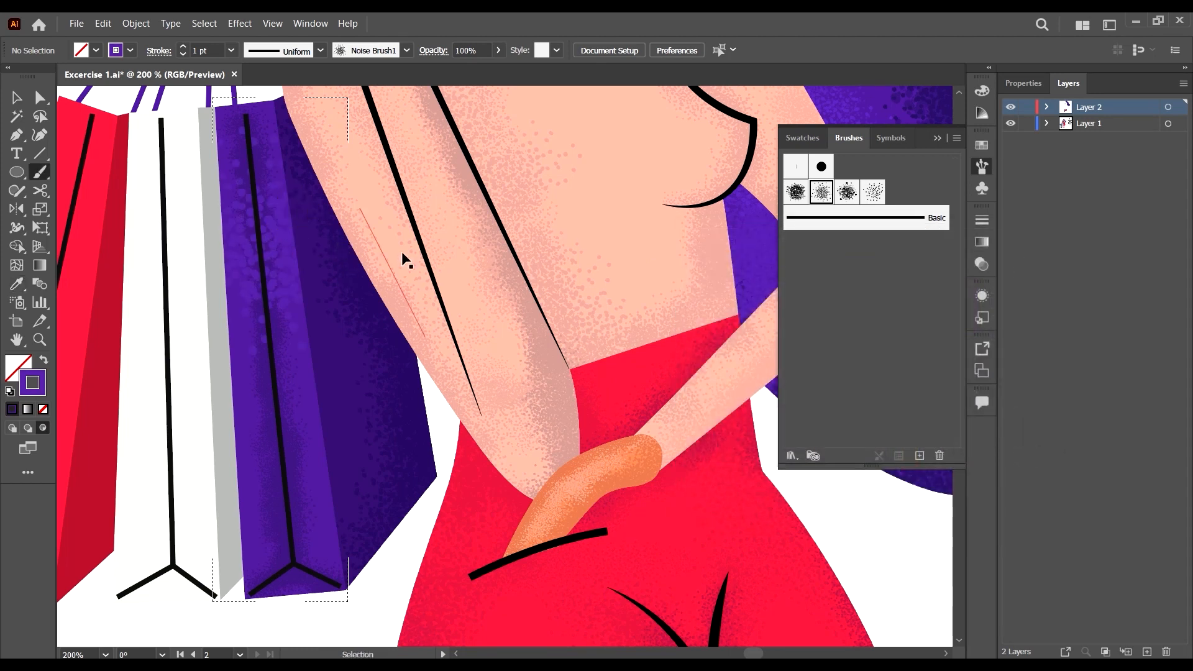
pyautogui.hotkey('ctrl', 'shift', 'a')
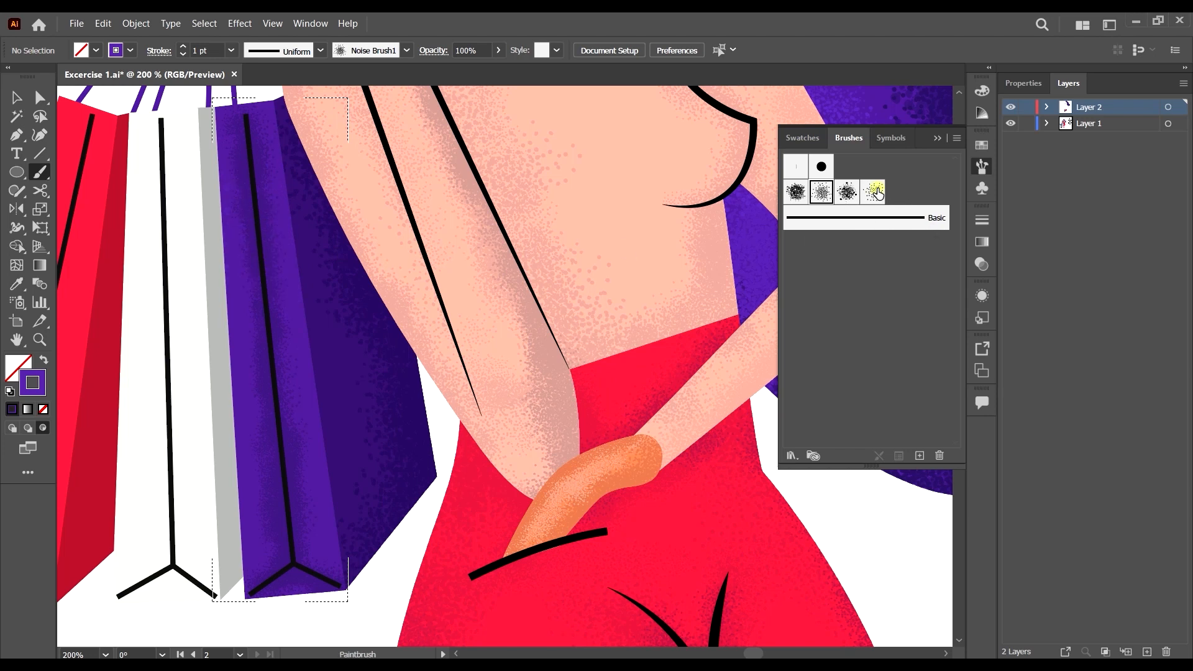
pyautogui.click(875, 193)
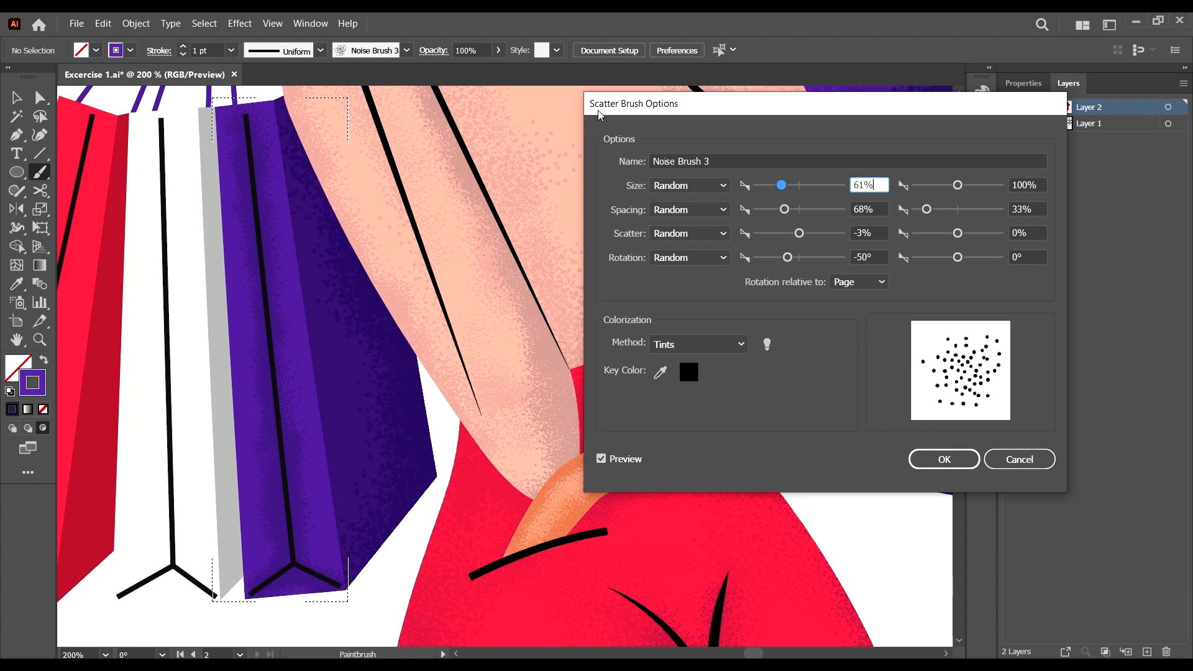
pyautogui.moveTo(600, 115); pyautogui.dragTo(481, 135)
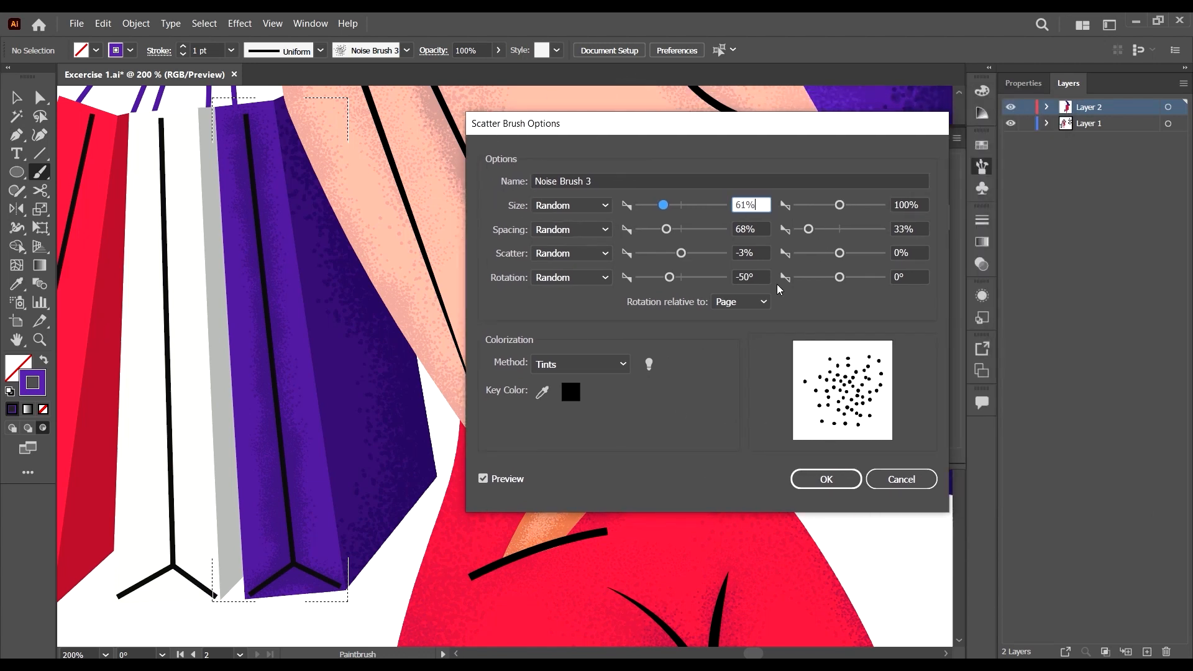
pyautogui.click(901, 479)
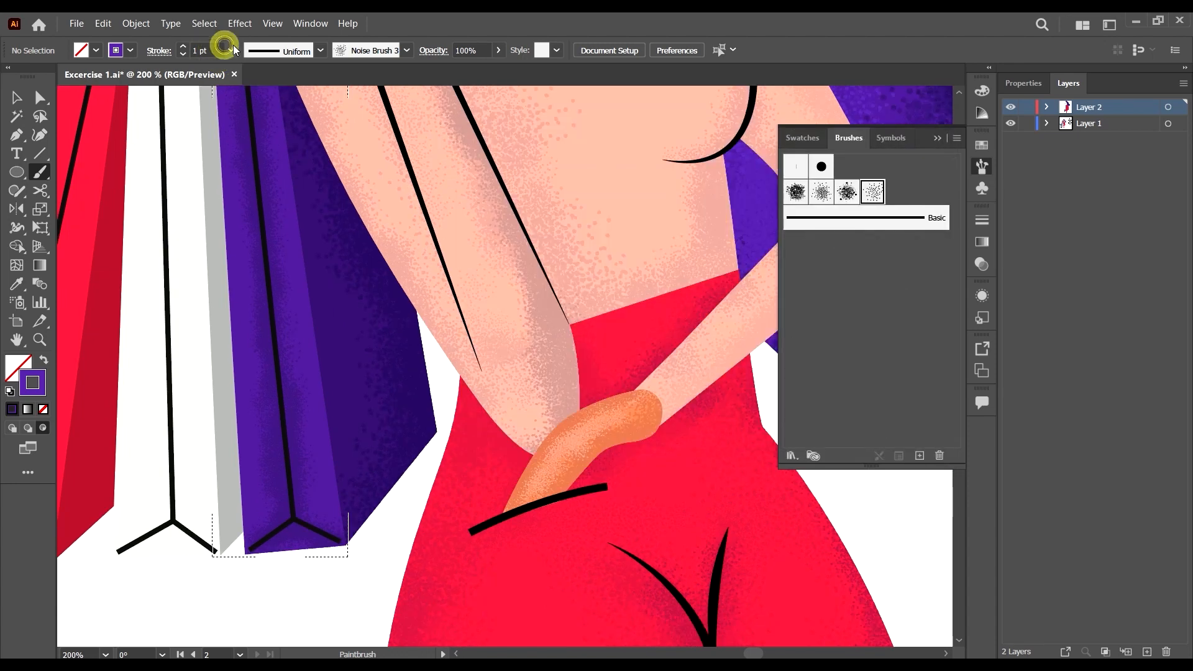
pyautogui.click(231, 50)
pyautogui.click(265, 72)
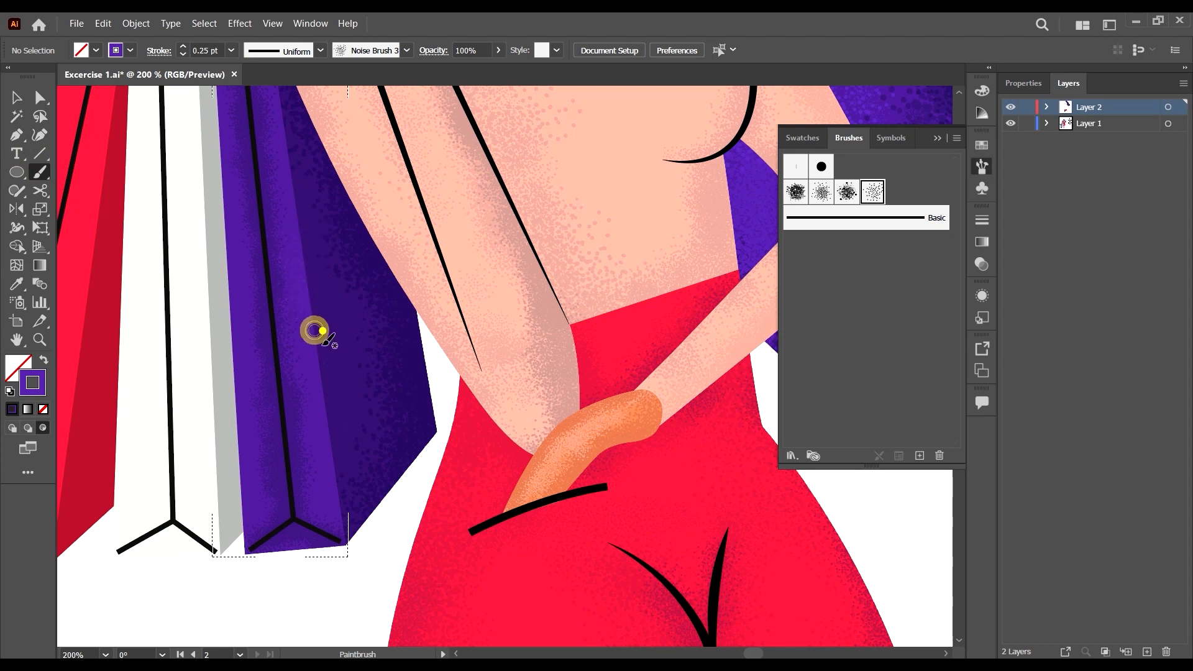
# Brush lighter purple grain along the front panel's edge beside the dark side panel, from the lower part up to the upper corner.
pyautogui.moveTo(346, 400); pyautogui.dragTo(336, 463)
pyautogui.moveTo(327, 366)
pyautogui.mouseDown()
pyautogui.moveTo(343, 453)
pyautogui.moveTo(334, 470)
pyautogui.moveTo(348, 479)
pyautogui.moveTo(327, 389)
pyautogui.mouseUp()
pyautogui.moveTo(319, 205); pyautogui.dragTo(317, 248)
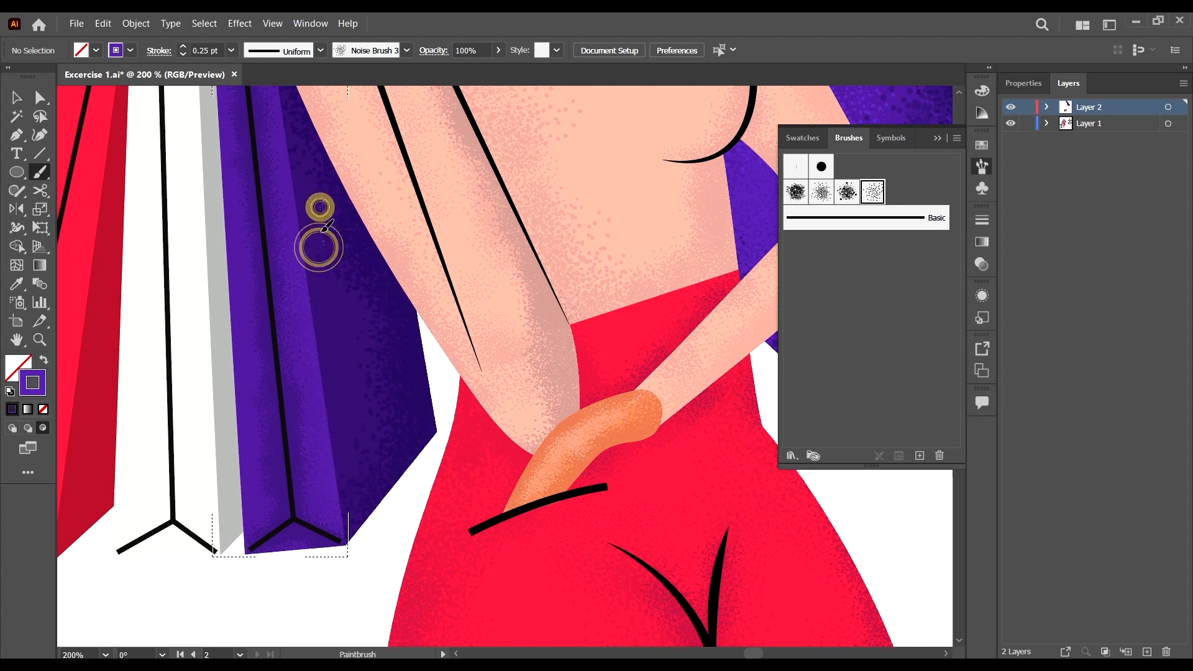
pyautogui.moveTo(315, 148)
pyautogui.mouseDown()
pyautogui.moveTo(304, 203)
pyautogui.moveTo(315, 153)
pyautogui.moveTo(307, 198)
pyautogui.moveTo(295, 82)
pyautogui.moveTo(293, 160)
pyautogui.mouseUp()
pyautogui.scroll(2, 317, 186)
pyautogui.moveTo(293, 117); pyautogui.dragTo(293, 144)
pyautogui.moveTo(283, 94); pyautogui.dragTo(295, 138)
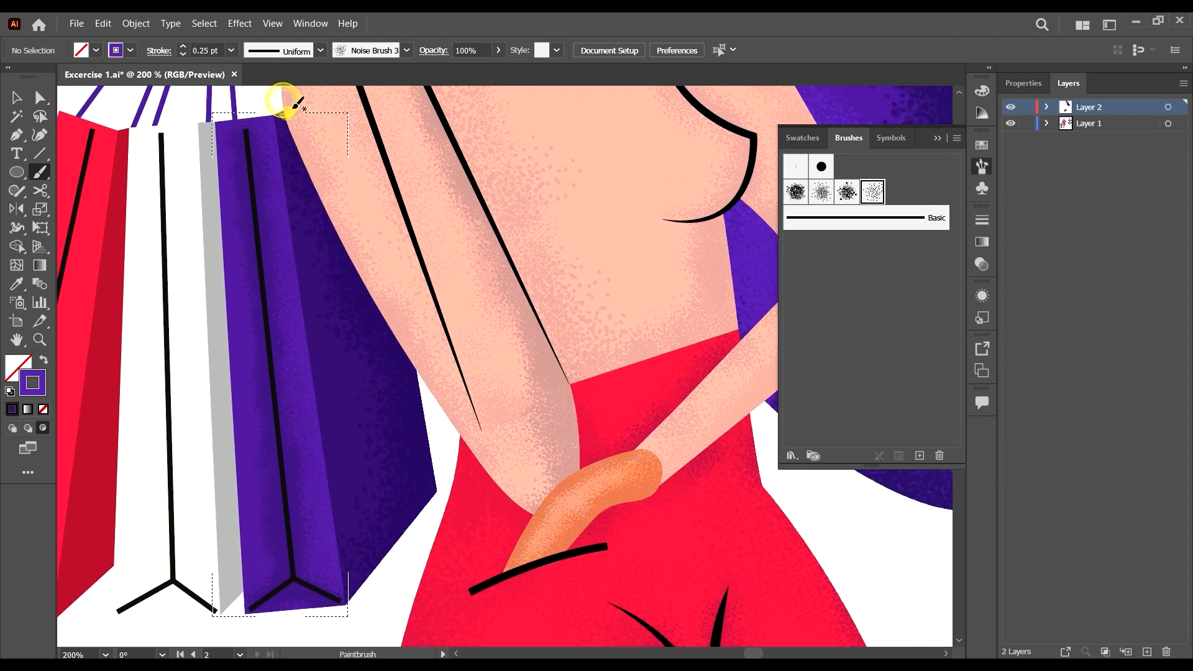
# Brush lighter purple grain down the front panel's opposite edge, beside the white bag's grey side.
pyautogui.moveTo(221, 123); pyautogui.dragTo(218, 126)
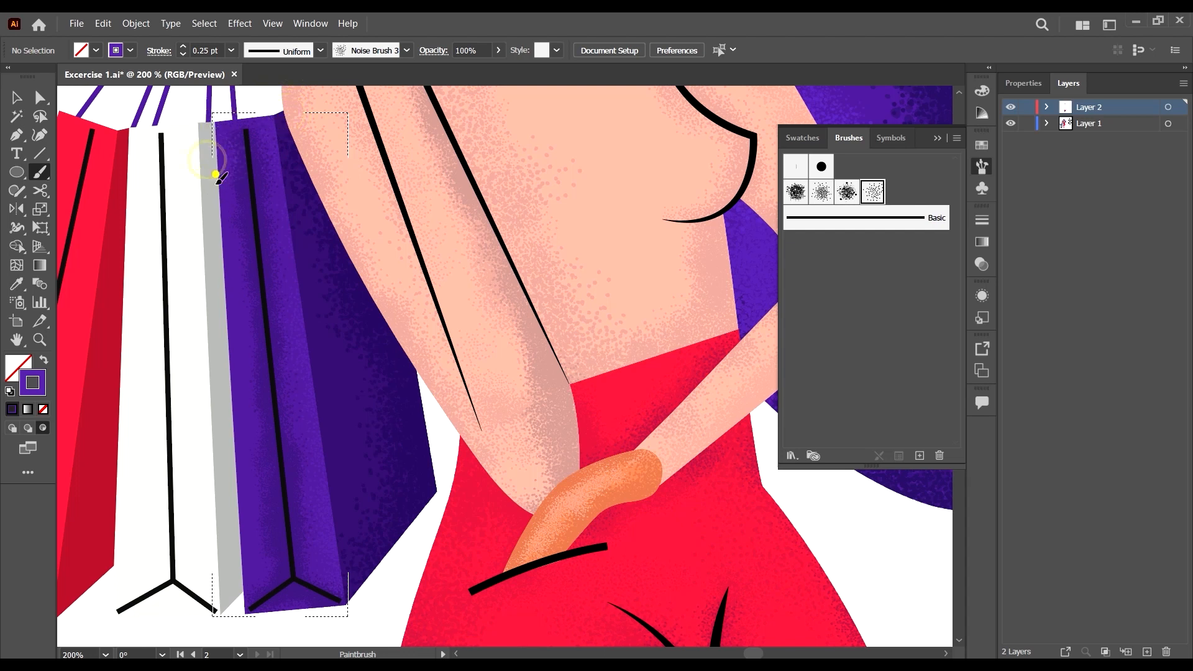
pyautogui.moveTo(217, 302); pyautogui.dragTo(242, 451)
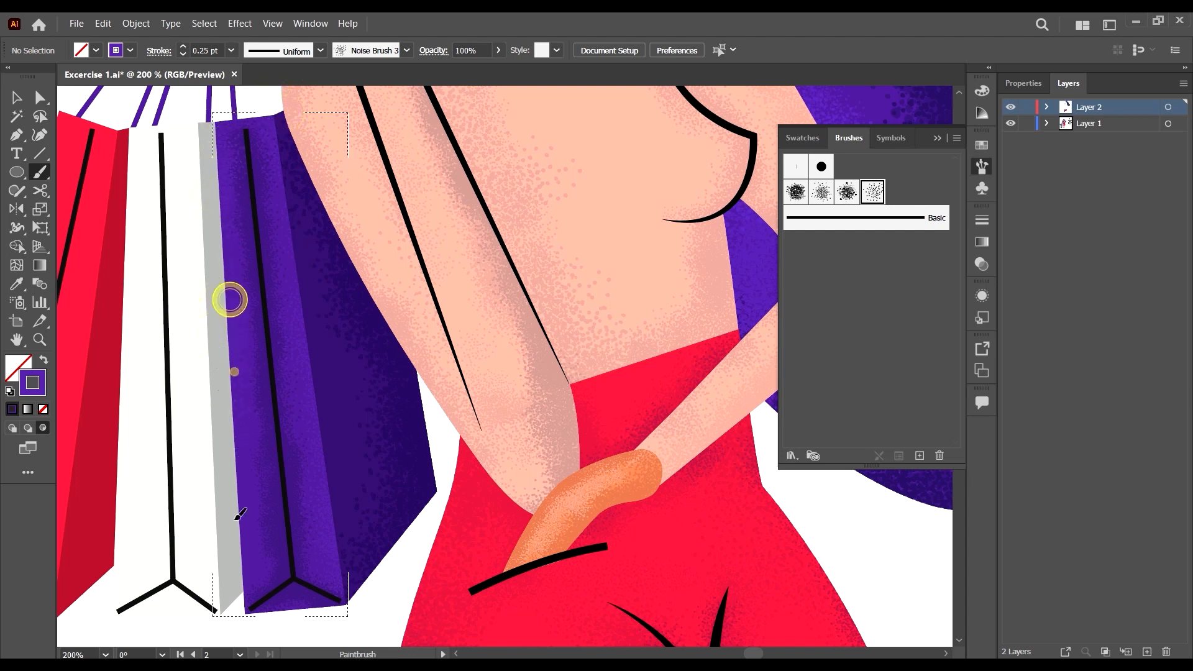
pyautogui.moveTo(235, 371)
pyautogui.mouseDown()
pyautogui.moveTo(229, 526)
pyautogui.moveTo(247, 585)
pyautogui.mouseUp()
pyautogui.moveTo(245, 563); pyautogui.dragTo(254, 600)
pyautogui.scroll(-1, 266, 561)
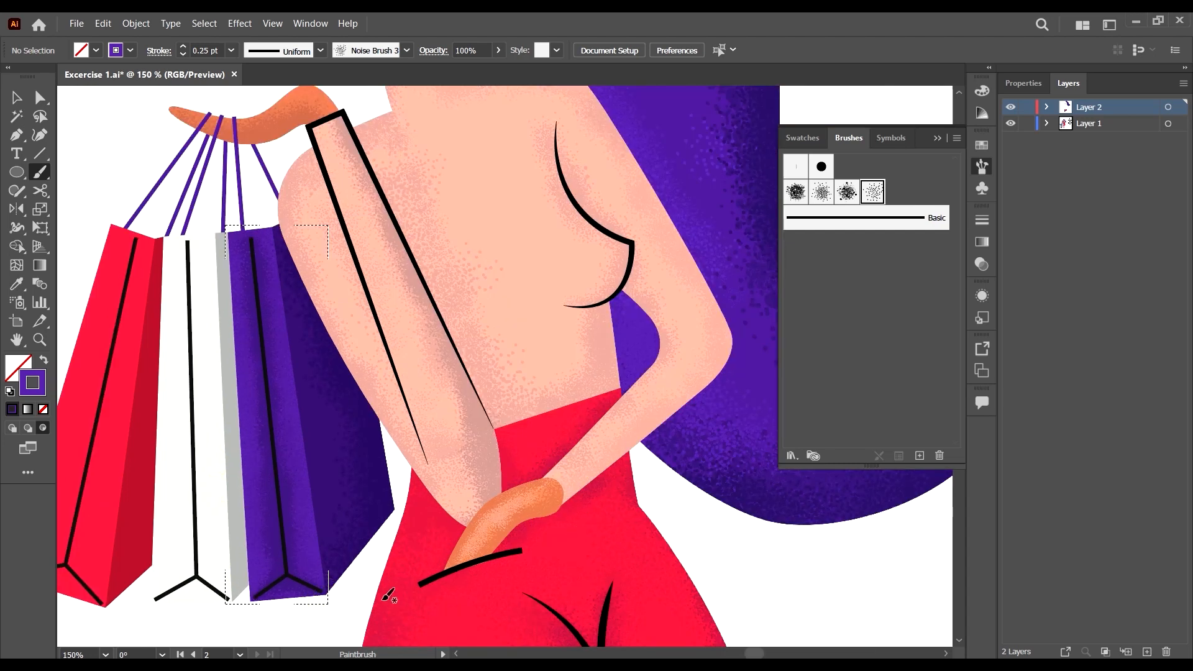
# Leave the purple front panel, select the white bag's grey side panel and enable drawing inside it.
pyautogui.click(308, 593)
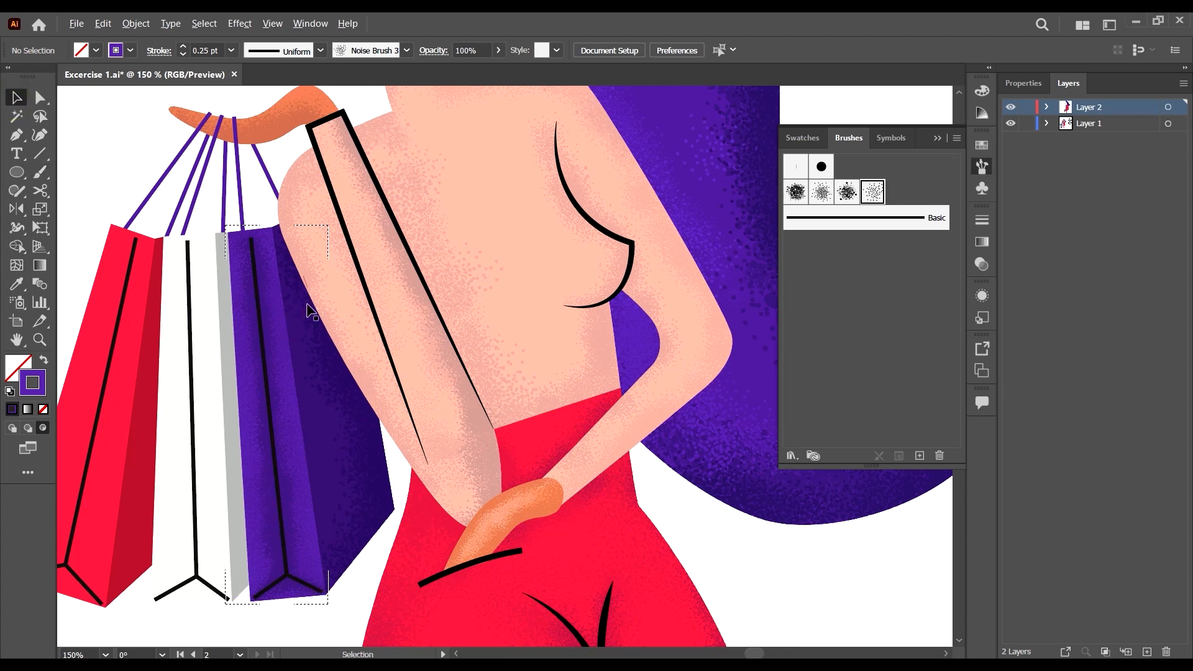
pyautogui.scroll(-1, 311, 322)
pyautogui.scroll(-2, 436, 481)
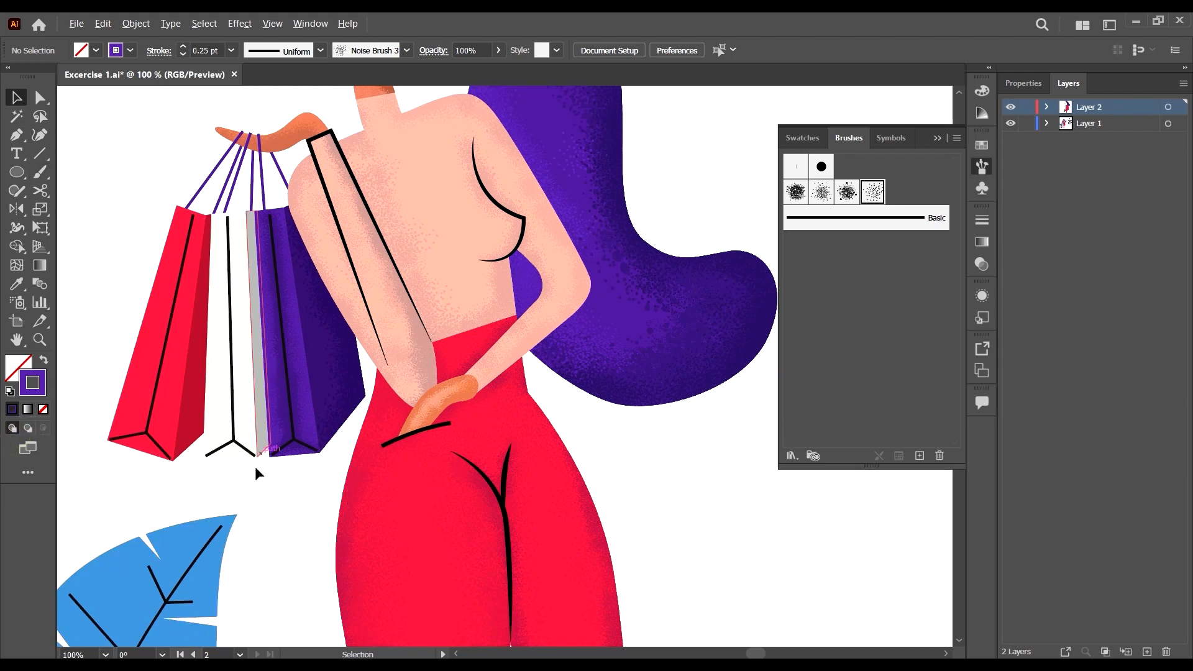
pyautogui.scroll(1, 261, 460)
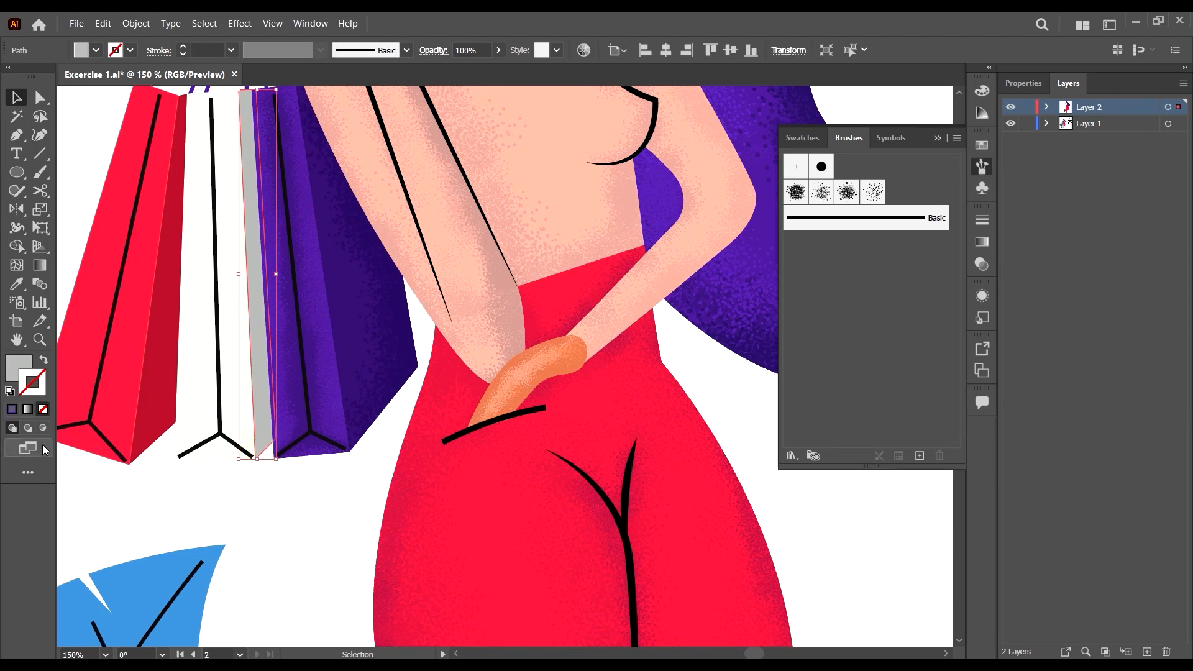
pyautogui.scroll(2, 167, 400)
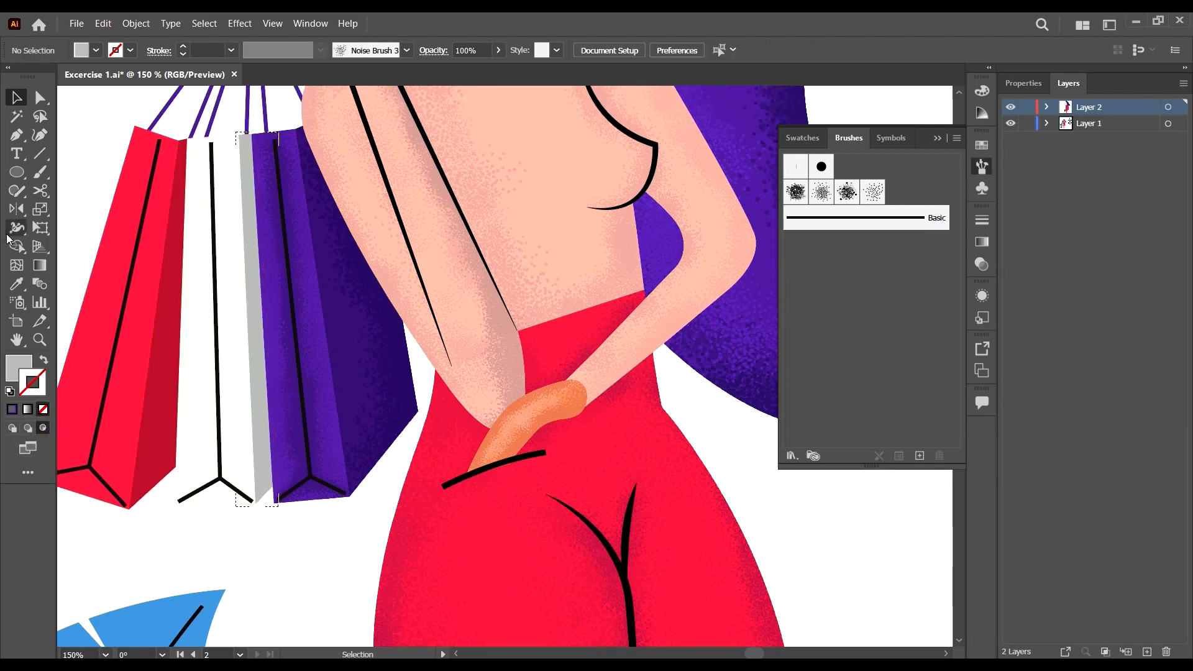
# Set up the Paintbrush with the panel's grey as the stroke, darkened to #9B9B9B.
pyautogui.click(40, 172)
pyautogui.scroll(1, 90, 110)
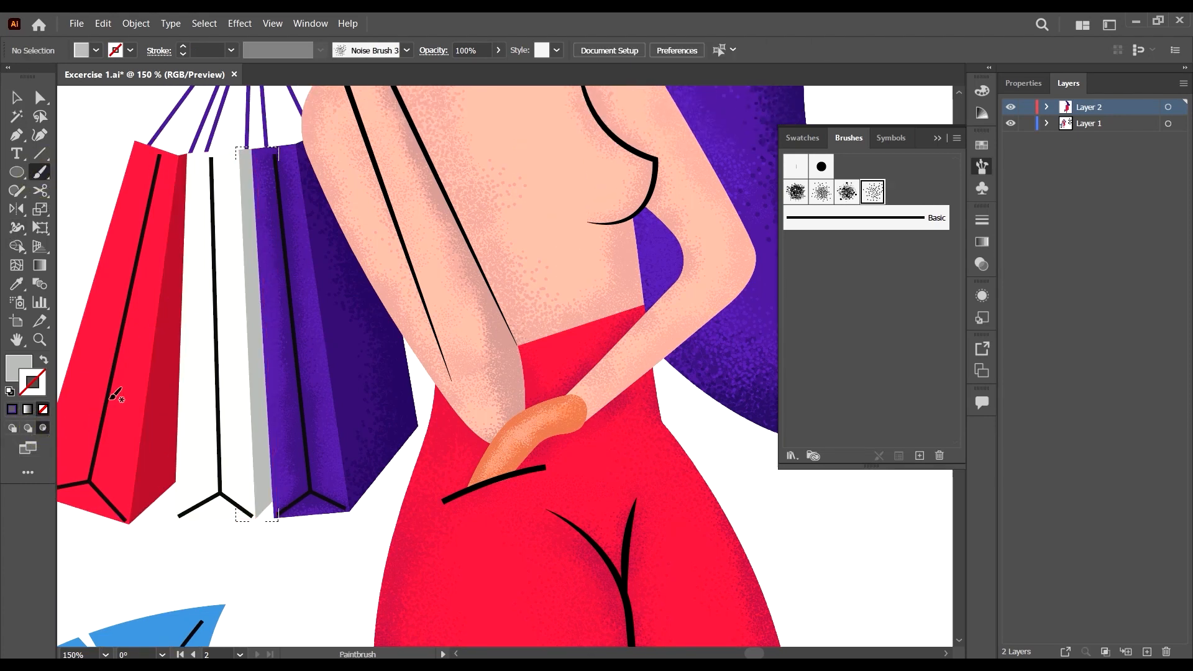
pyautogui.hotkey('shift', 'x')
pyautogui.doubleClick(32, 384)
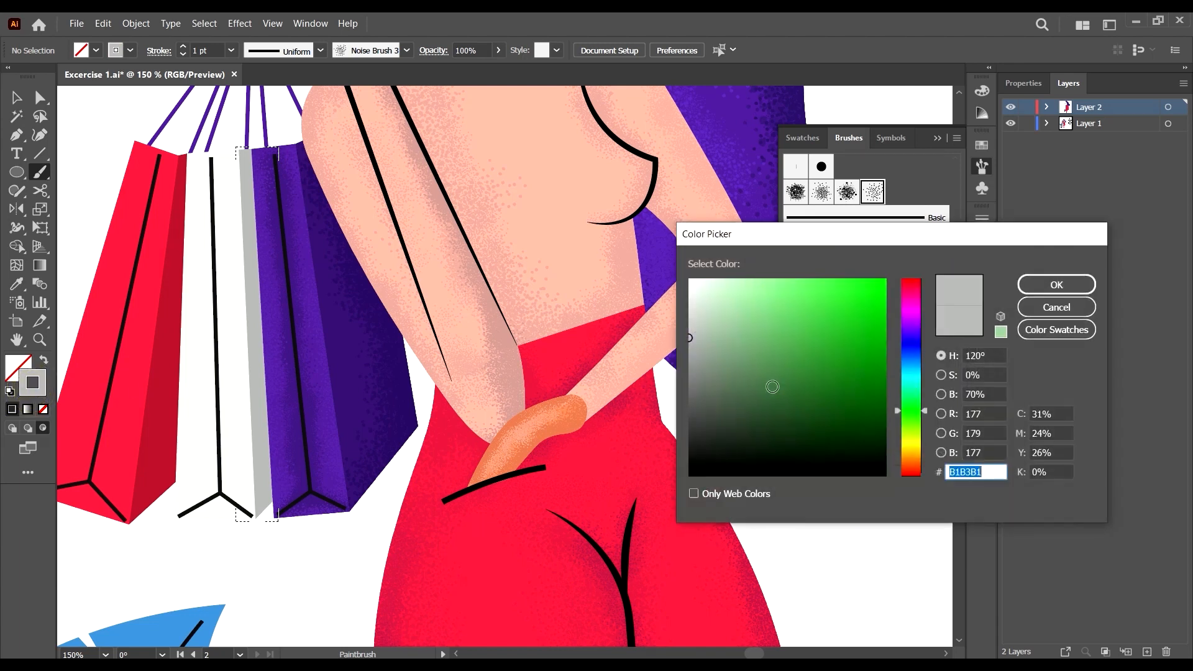
pyautogui.moveTo(688, 341); pyautogui.dragTo(678, 347)
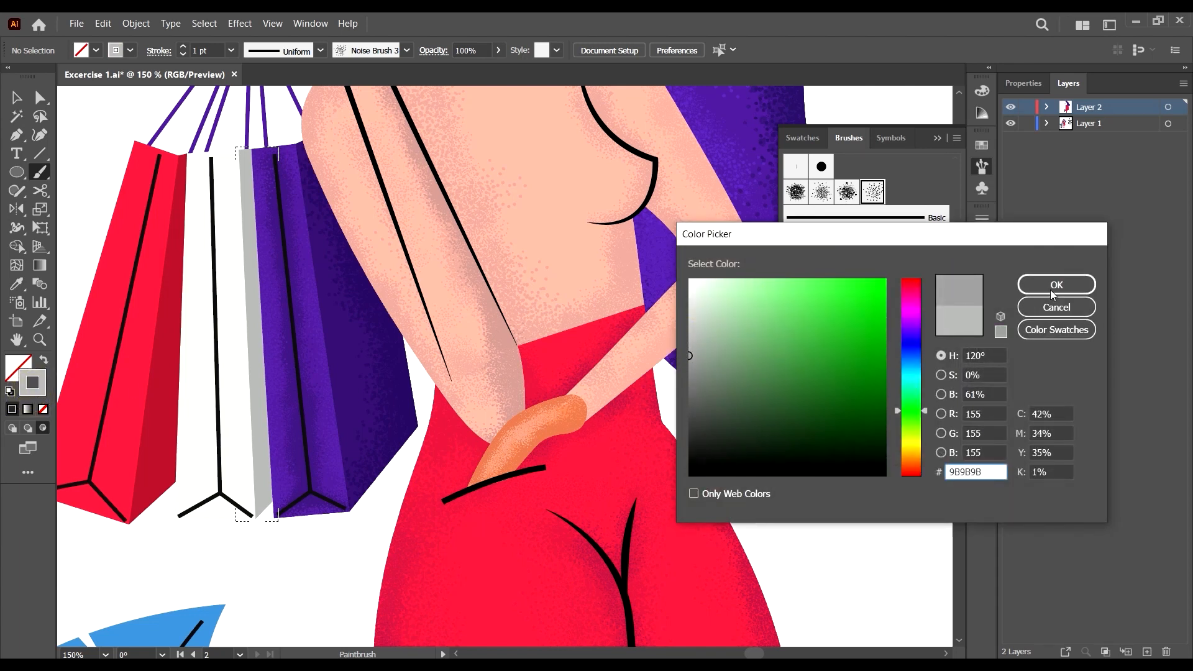
pyautogui.click(1054, 286)
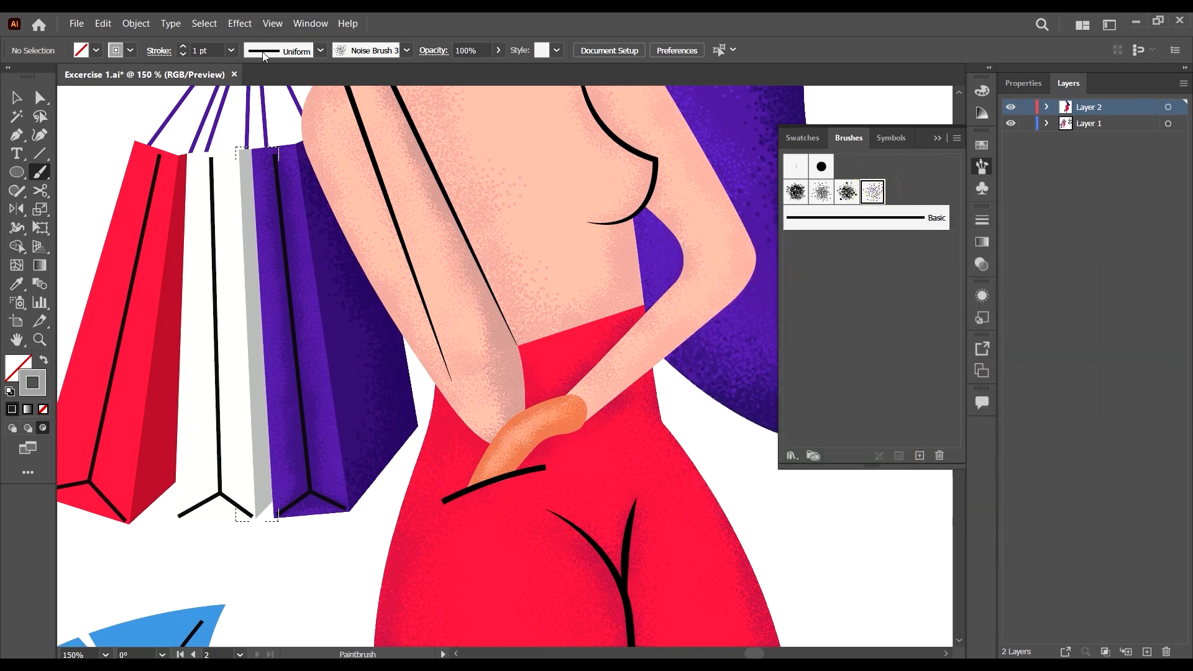
# Set the stroke weight to 0.25 pt and brush darker grey grain down the white bag's grey side panel.
pyautogui.click(232, 50)
pyautogui.click(246, 66)
pyautogui.moveTo(248, 151)
pyautogui.mouseDown()
pyautogui.moveTo(287, 339)
pyautogui.moveTo(259, 173)
pyautogui.moveTo(255, 198)
pyautogui.moveTo(263, 193)
pyautogui.moveTo(274, 227)
pyautogui.moveTo(262, 285)
pyautogui.moveTo(276, 500)
pyautogui.moveTo(284, 357)
pyautogui.moveTo(269, 400)
pyautogui.moveTo(259, 139)
pyautogui.moveTo(262, 271)
pyautogui.moveTo(265, 225)
pyautogui.mouseUp()
pyautogui.moveTo(261, 181); pyautogui.dragTo(259, 252)
pyautogui.moveTo(260, 249); pyautogui.dragTo(262, 285)
pyautogui.moveTo(260, 272); pyautogui.dragTo(279, 507)
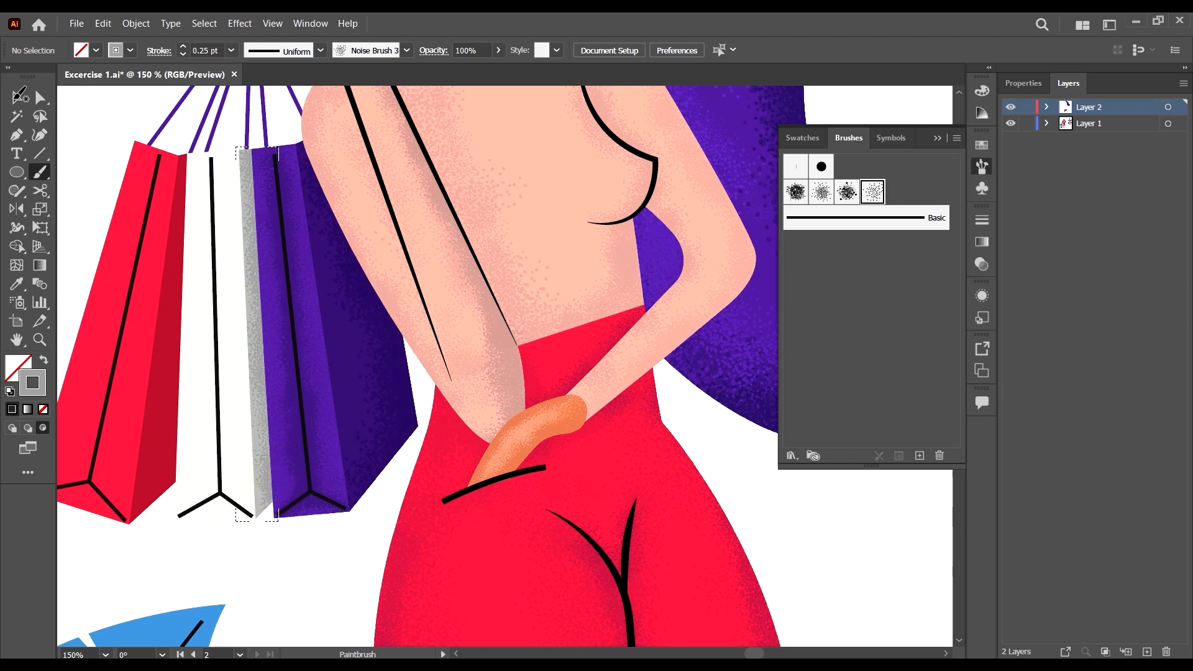
# Leave the grey side panel, select the white bag's front panel and enable drawing inside it.
pyautogui.click(16, 98)
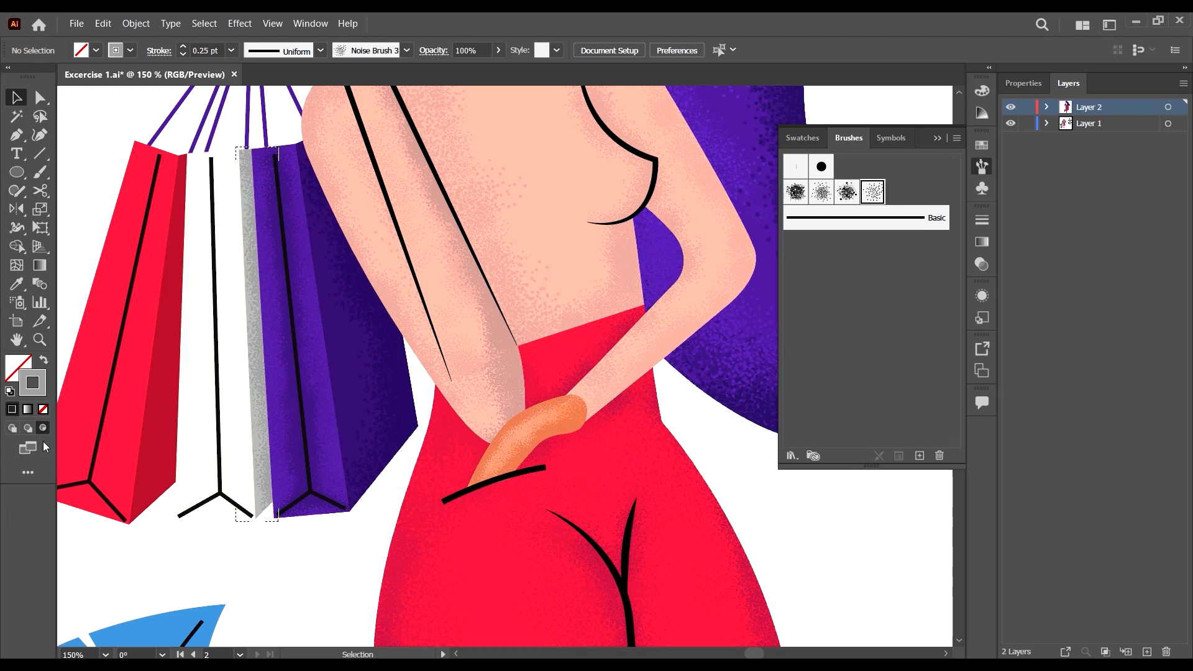
pyautogui.click(10, 427)
pyautogui.click(222, 521)
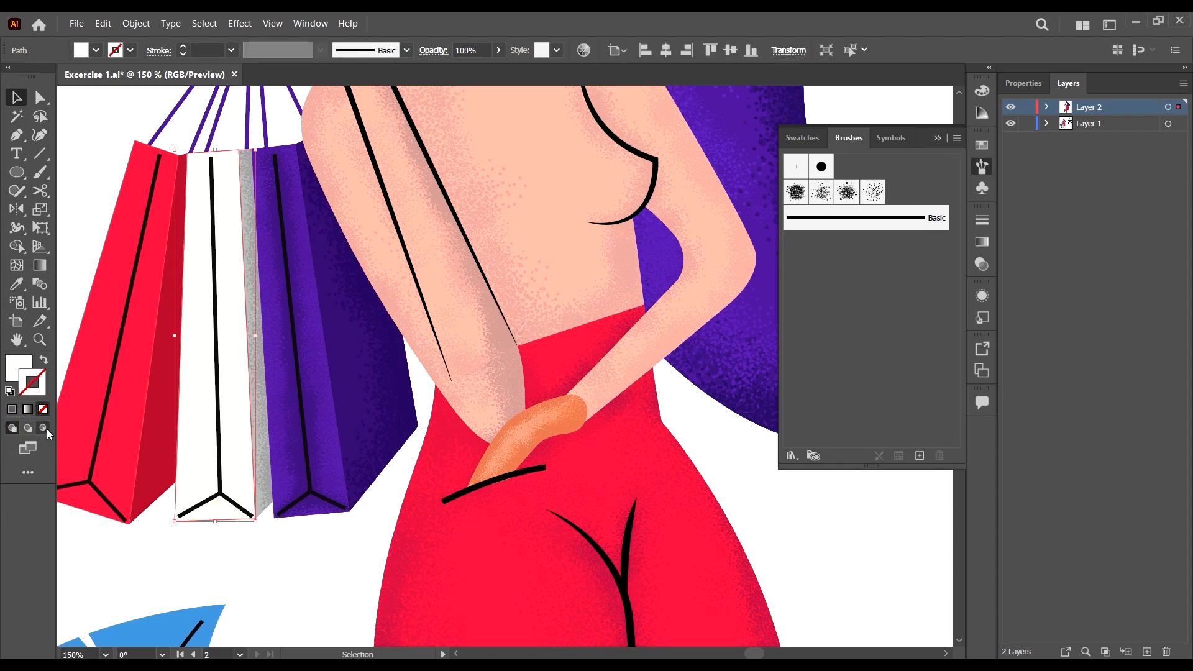
pyautogui.click(43, 428)
# Try a 0.25 pt Noise Brush 3 stroke in grey #848484 along the white panel's upper fold, and undo it.
pyautogui.click(39, 172)
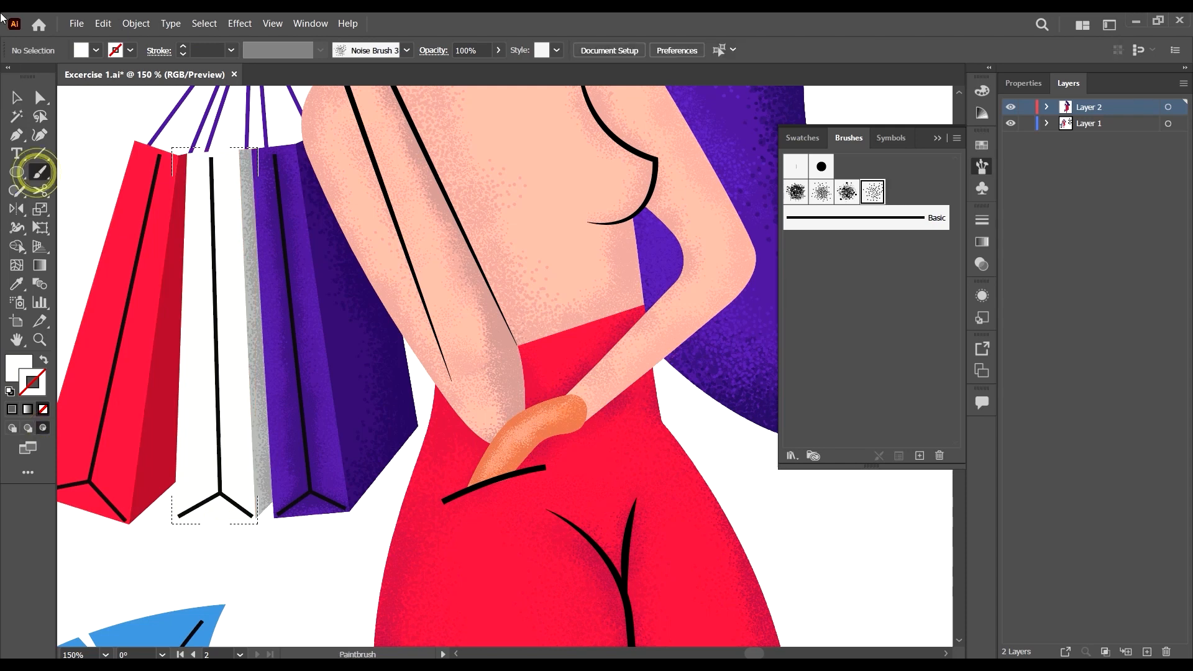
pyautogui.click(873, 193)
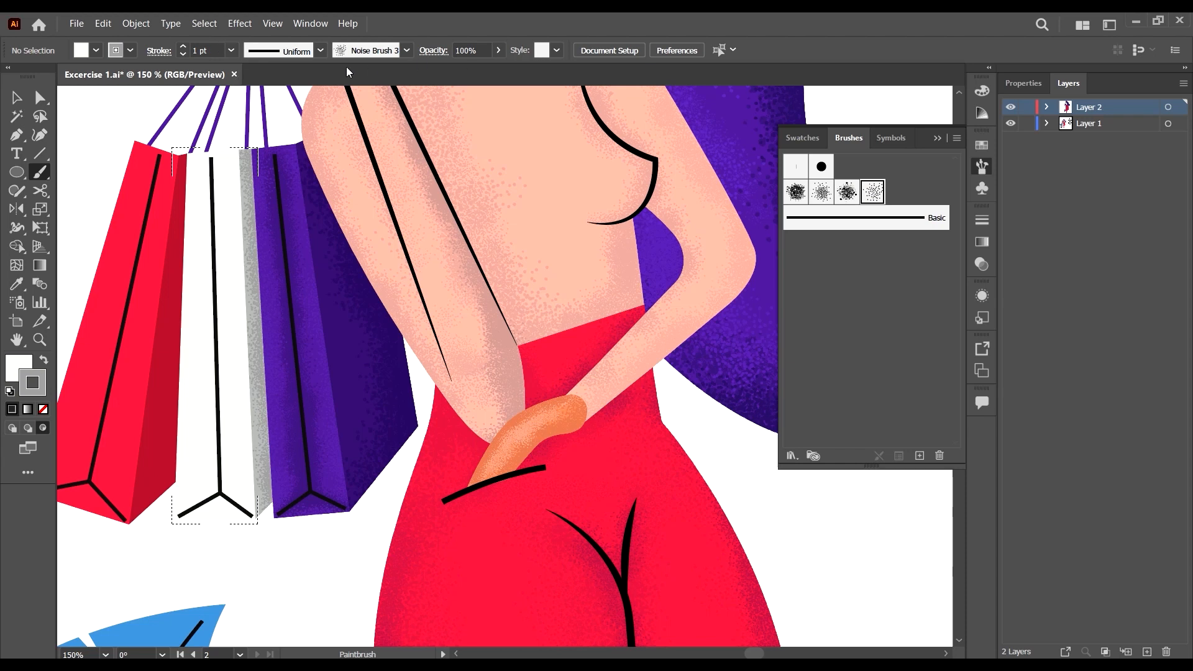
pyautogui.click(230, 51)
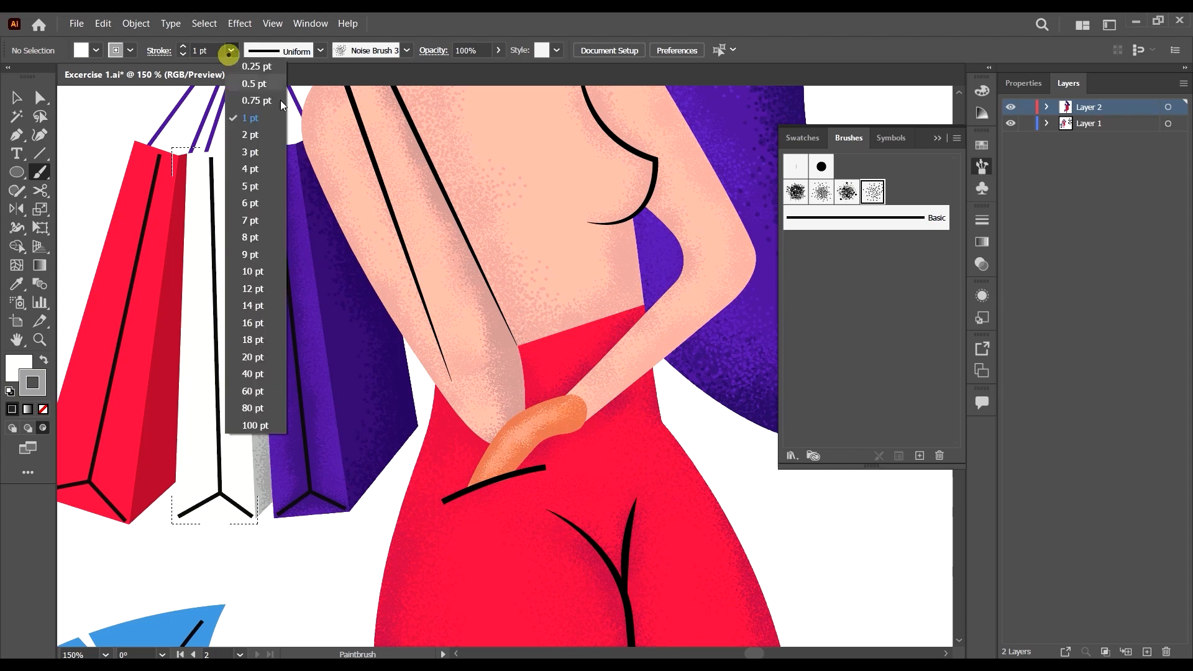
pyautogui.click(256, 66)
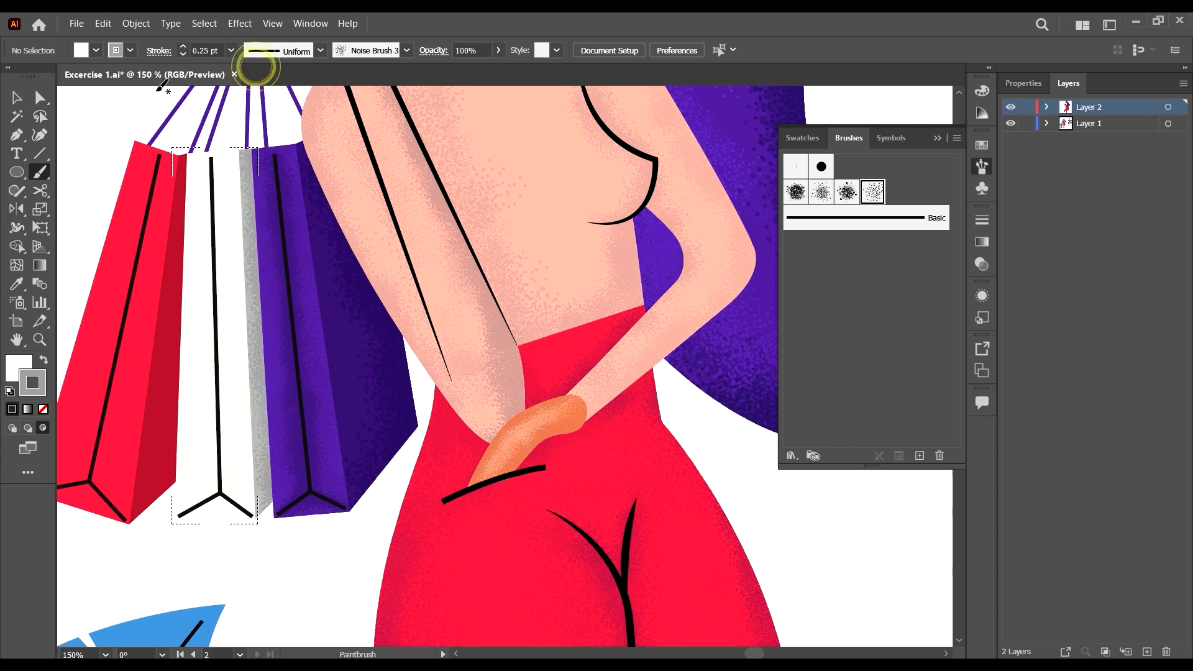
pyautogui.doubleClick(33, 384)
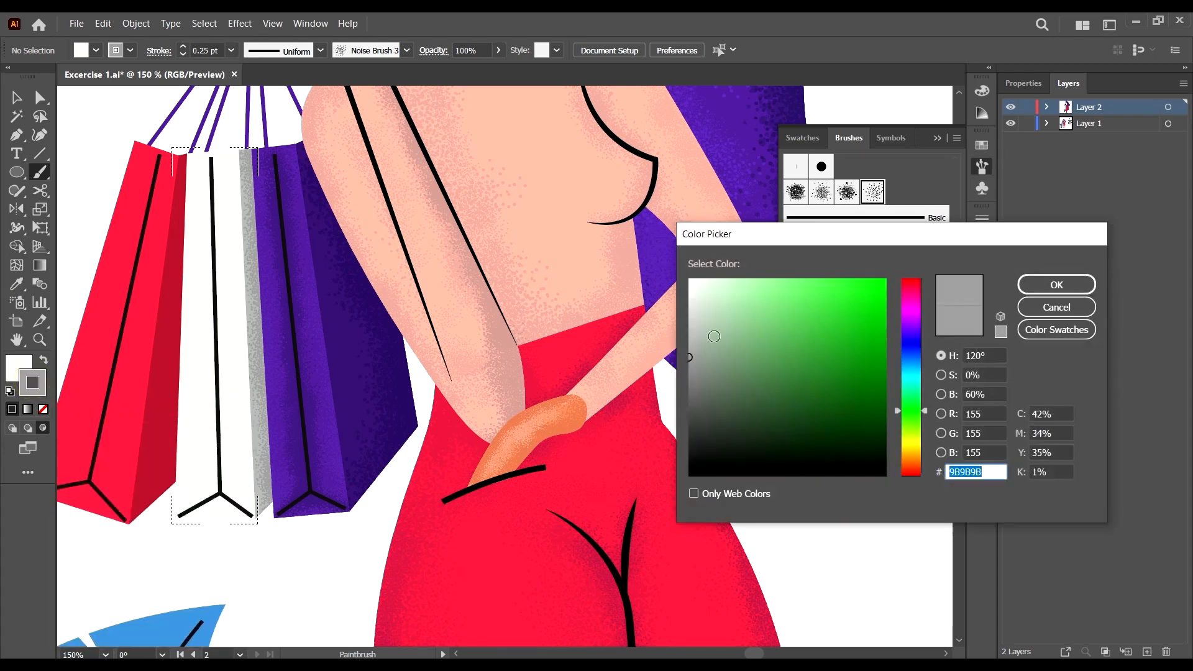
pyautogui.moveTo(684, 363); pyautogui.dragTo(697, 363)
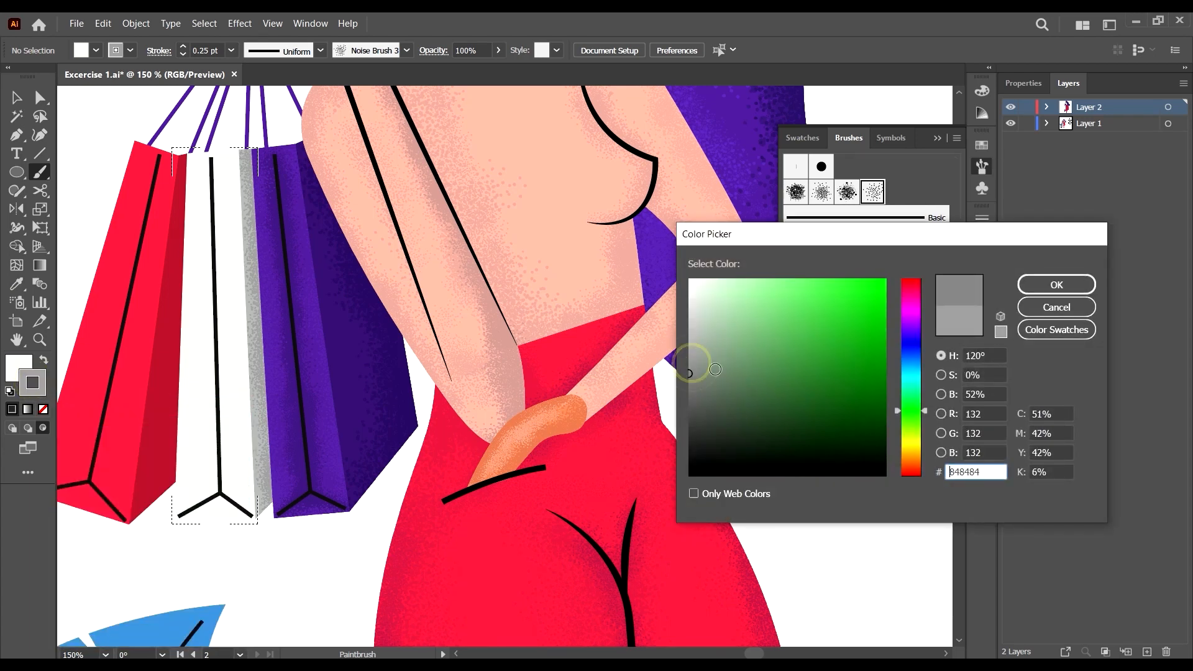
pyautogui.click(1050, 286)
pyautogui.moveTo(213, 160)
pyautogui.mouseDown()
pyautogui.moveTo(214, 270)
pyautogui.moveTo(217, 200)
pyautogui.mouseUp()
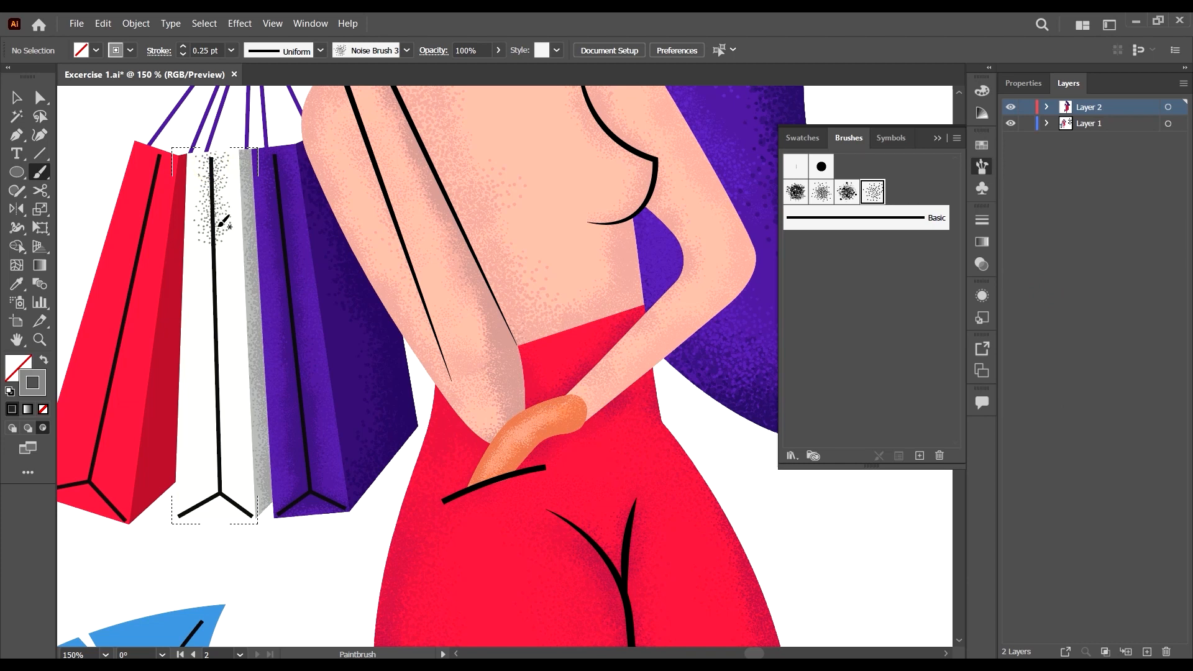
pyautogui.hotkey('ctrl', 'z')
pyautogui.hotkey('ctrl', 'z')
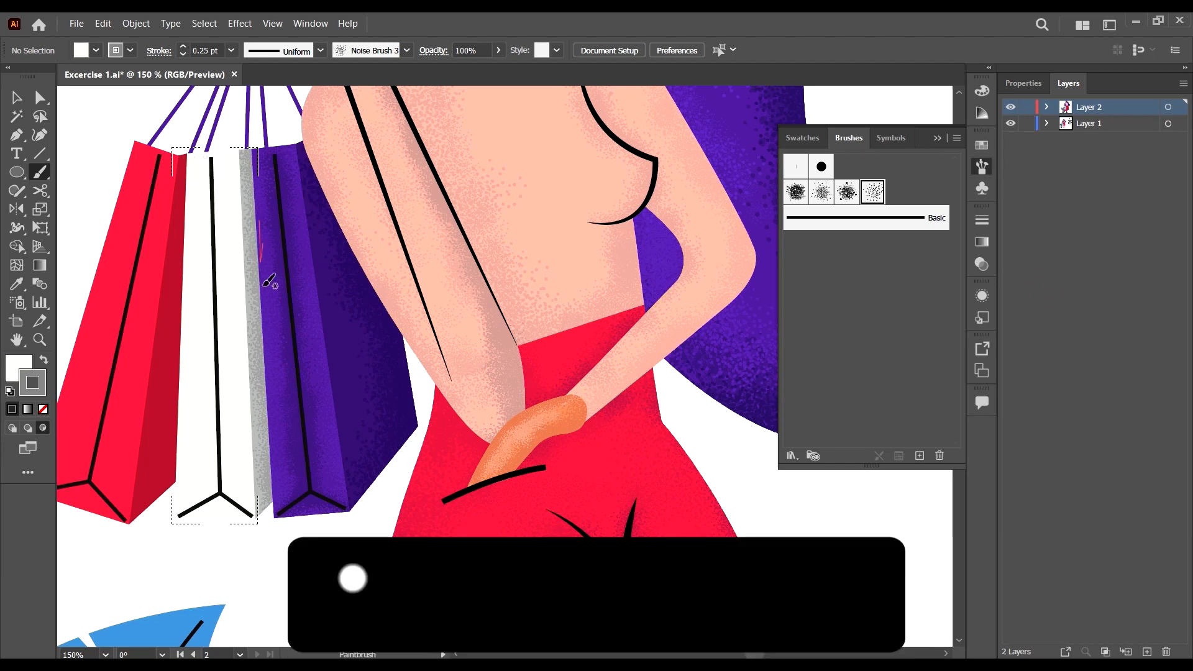
# Set up the Paintbrush with the panel's white as the stroke, darkened to #E2E2E2, at 0.25 pt weight.
pyautogui.press('i')
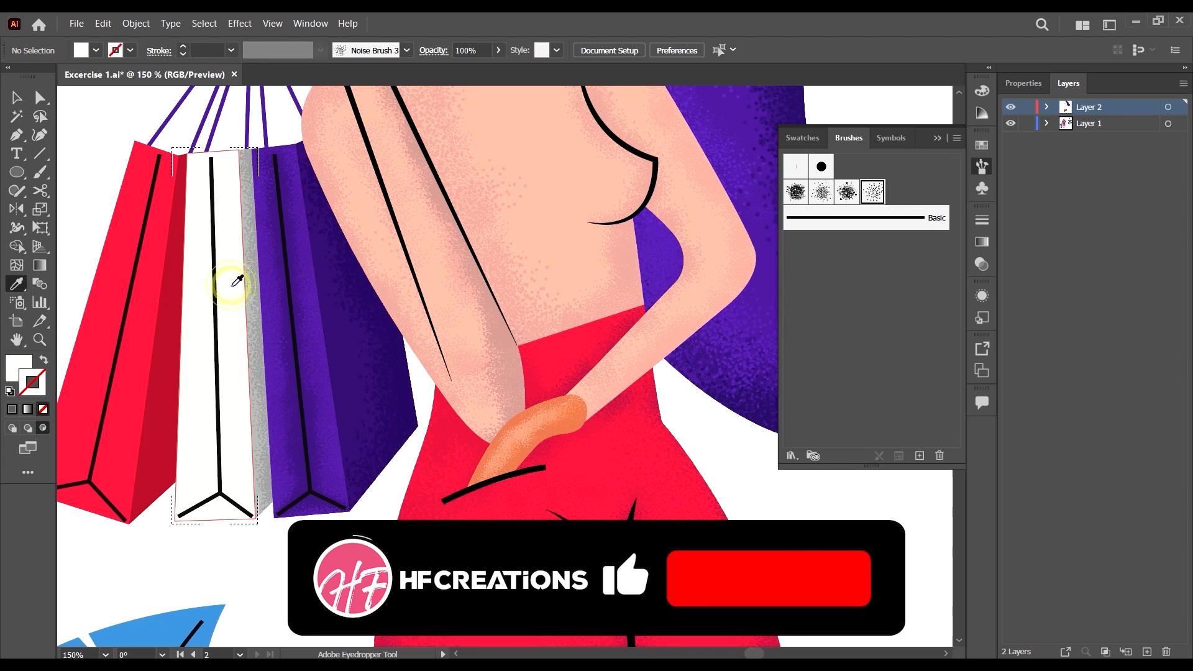
pyautogui.doubleClick(30, 381)
pyautogui.click(689, 295)
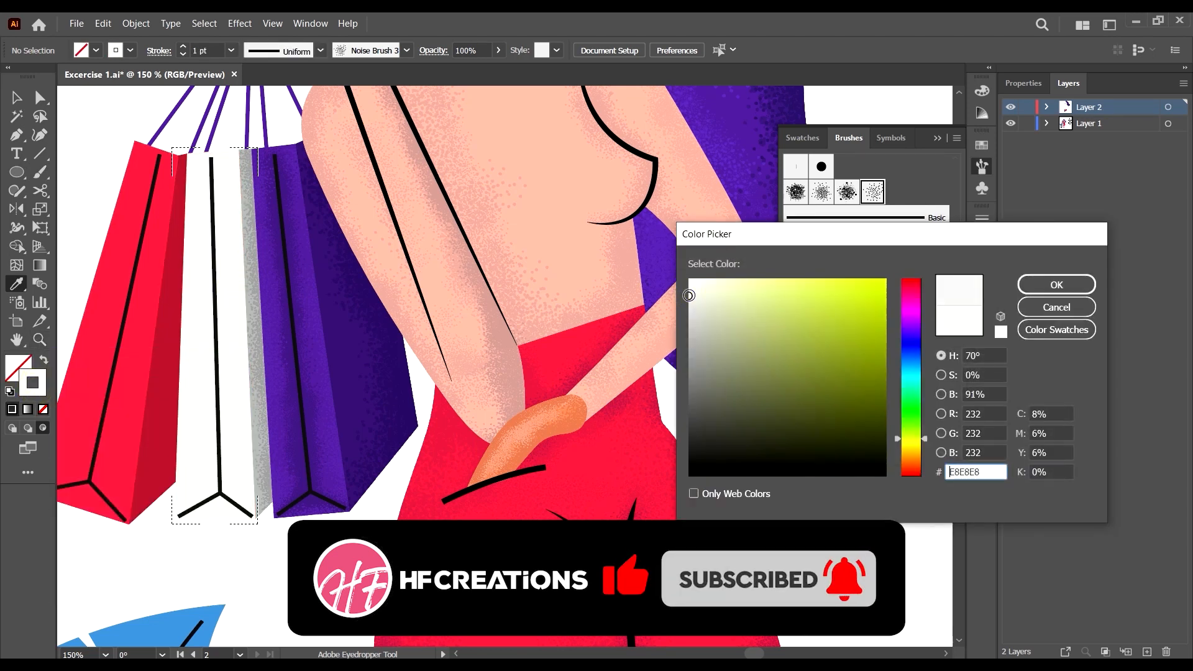
pyautogui.click(1056, 285)
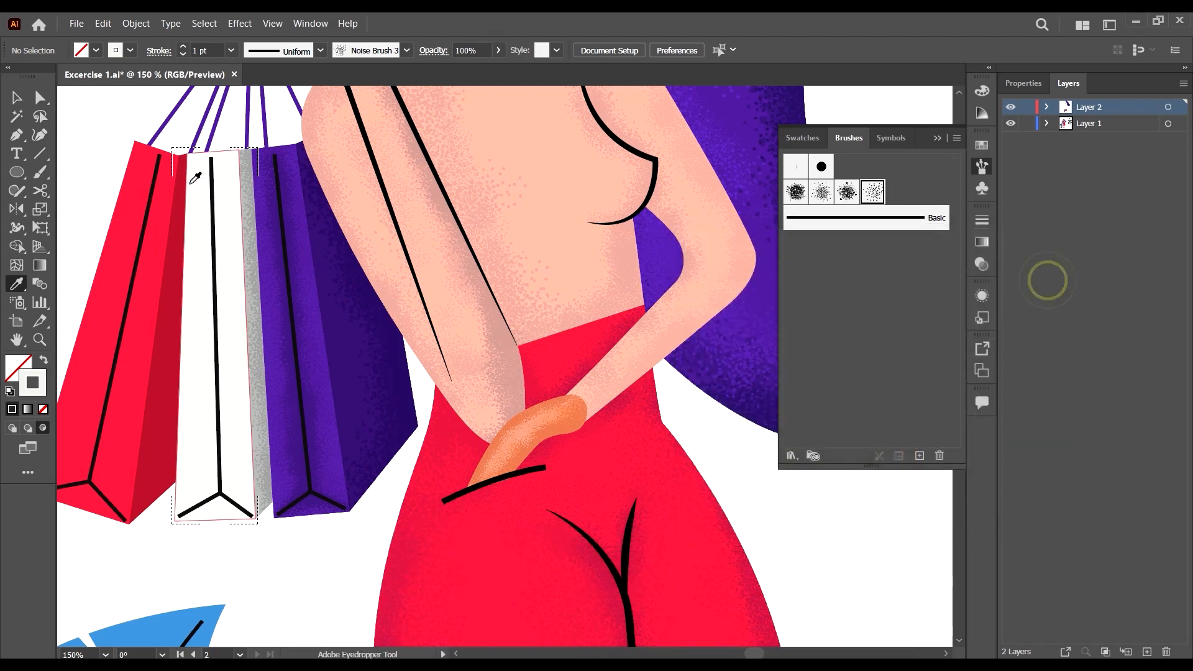
pyautogui.click(213, 170)
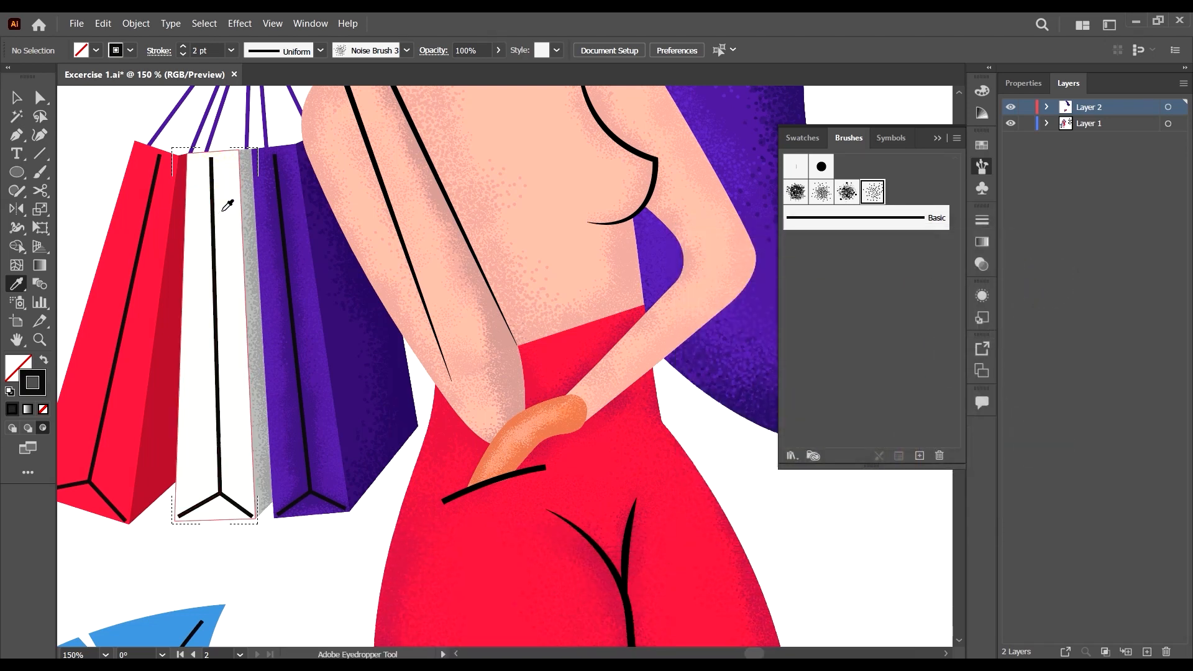
pyautogui.press('b')
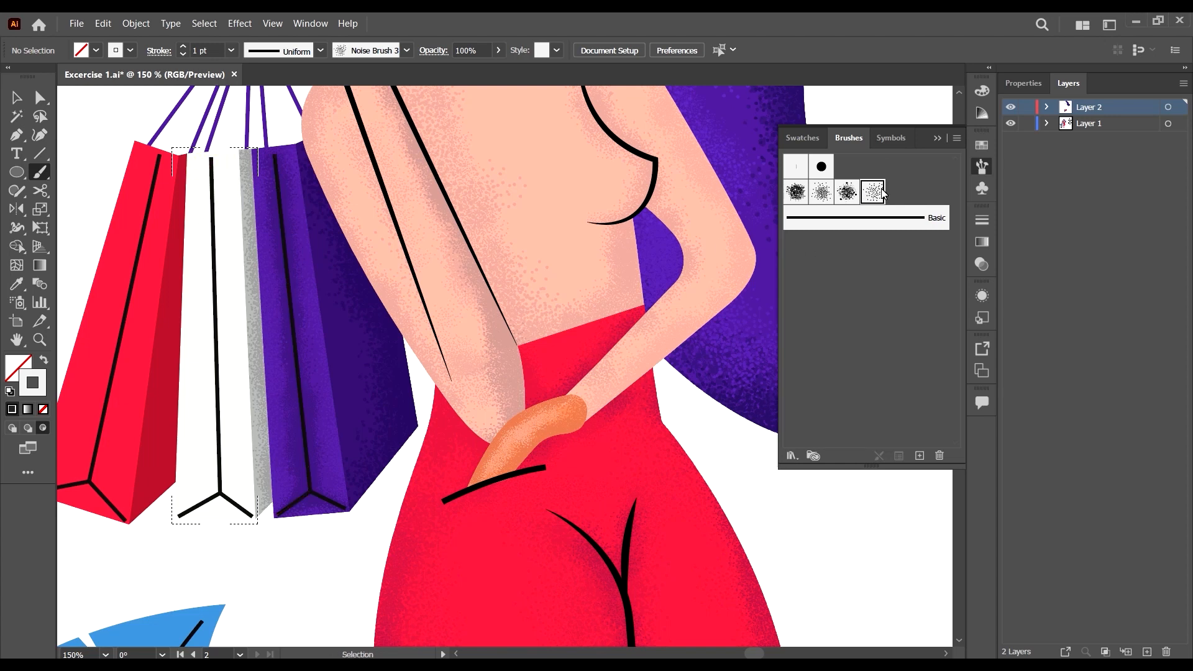
pyautogui.click(231, 49)
pyautogui.click(252, 69)
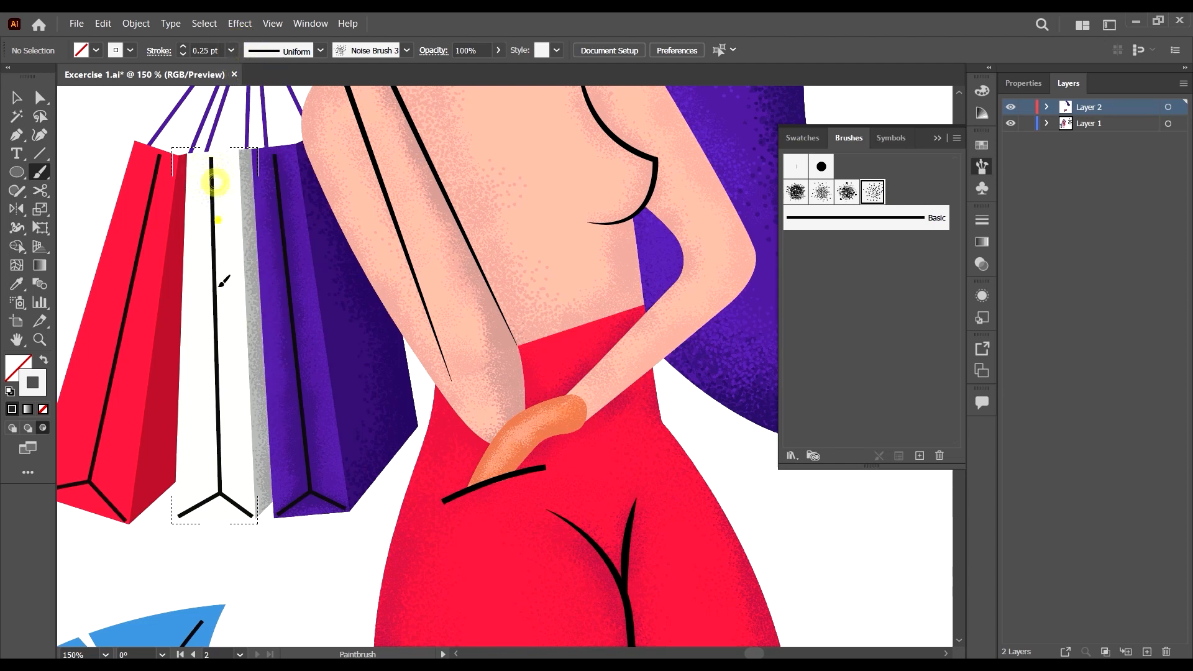
# Brush light grey grain down the white front panel's centre fold, across its base and along the side beside the grey panel.
pyautogui.moveTo(219, 286); pyautogui.dragTo(219, 291)
pyautogui.moveTo(208, 243); pyautogui.dragTo(210, 214)
pyautogui.moveTo(212, 276)
pyautogui.mouseDown()
pyautogui.moveTo(227, 385)
pyautogui.moveTo(218, 402)
pyautogui.mouseUp()
pyautogui.moveTo(219, 463); pyautogui.dragTo(220, 497)
pyautogui.moveTo(194, 508)
pyautogui.mouseDown()
pyautogui.moveTo(135, 519)
pyautogui.moveTo(220, 485)
pyautogui.moveTo(263, 523)
pyautogui.moveTo(243, 502)
pyautogui.mouseUp()
pyautogui.moveTo(238, 268); pyautogui.dragTo(238, 310)
pyautogui.moveTo(208, 257); pyautogui.dragTo(205, 230)
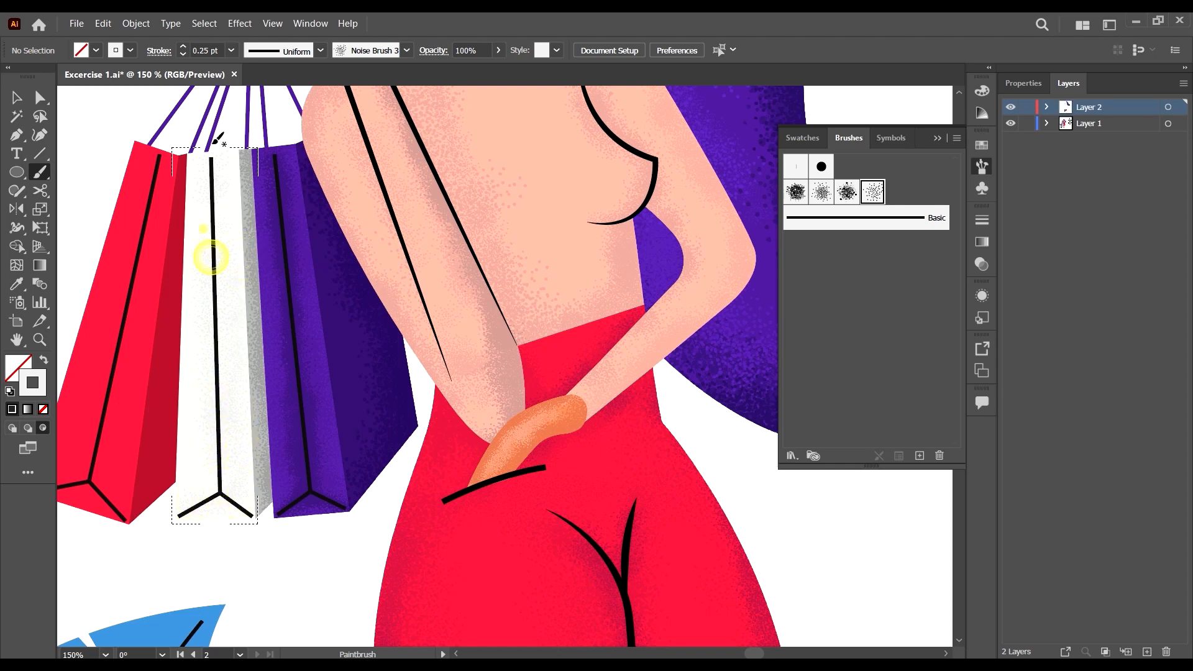
# Extend the light grey grain across the white panel's upper edge and down the side beside the red bag.
pyautogui.moveTo(211, 149); pyautogui.dragTo(229, 217)
pyautogui.moveTo(231, 128); pyautogui.dragTo(239, 187)
pyautogui.moveTo(243, 195); pyautogui.dragTo(246, 168)
pyautogui.moveTo(198, 217)
pyautogui.mouseDown()
pyautogui.moveTo(184, 426)
pyautogui.moveTo(200, 494)
pyautogui.mouseUp()
pyautogui.moveTo(228, 517); pyautogui.dragTo(230, 547)
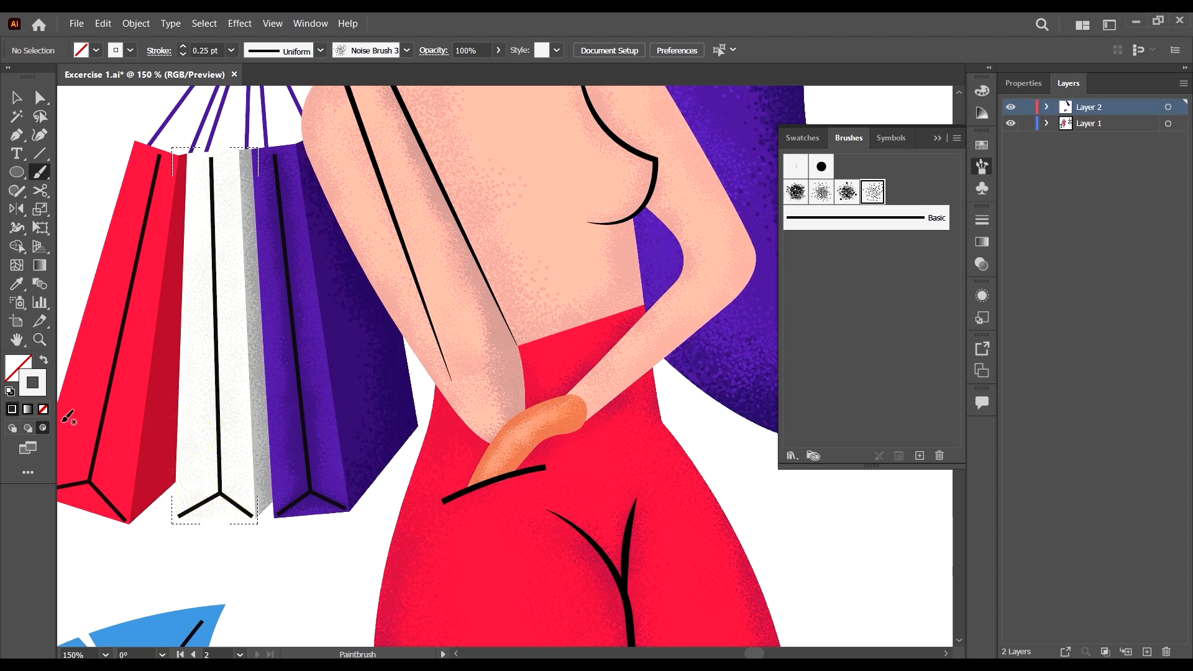
# Darken the stroke colour to #CECECE, switch to Noise Brush1 and set the stroke weight to 0.15 pt.
pyautogui.doubleClick(30, 384)
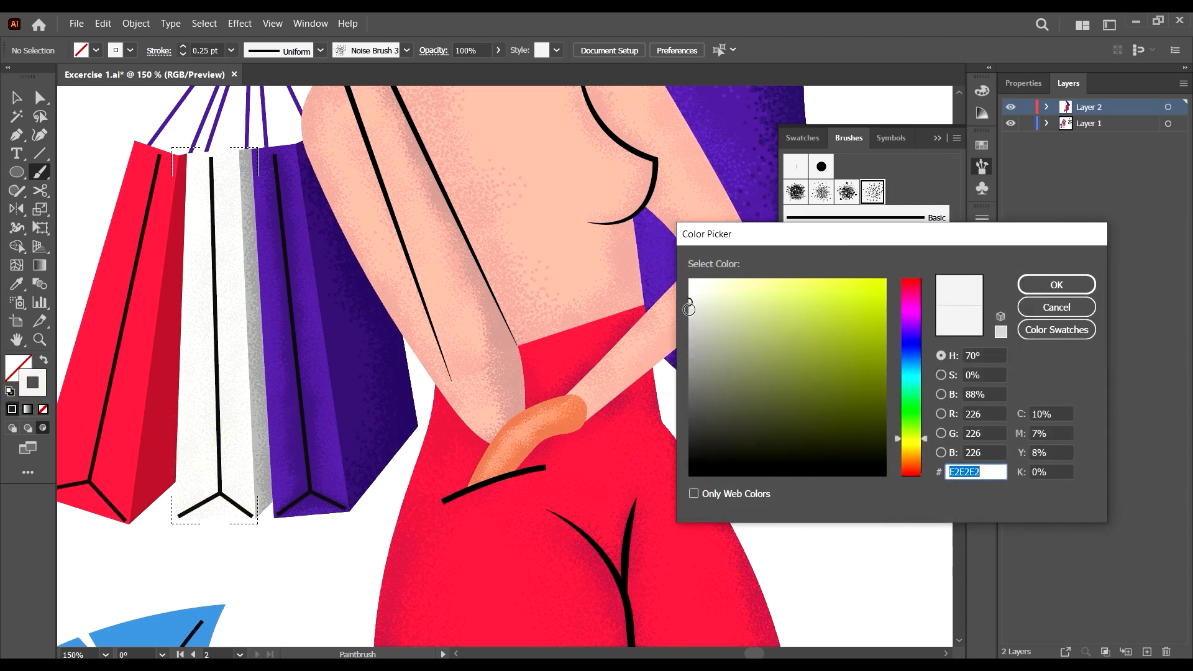
pyautogui.moveTo(689, 309); pyautogui.dragTo(671, 315)
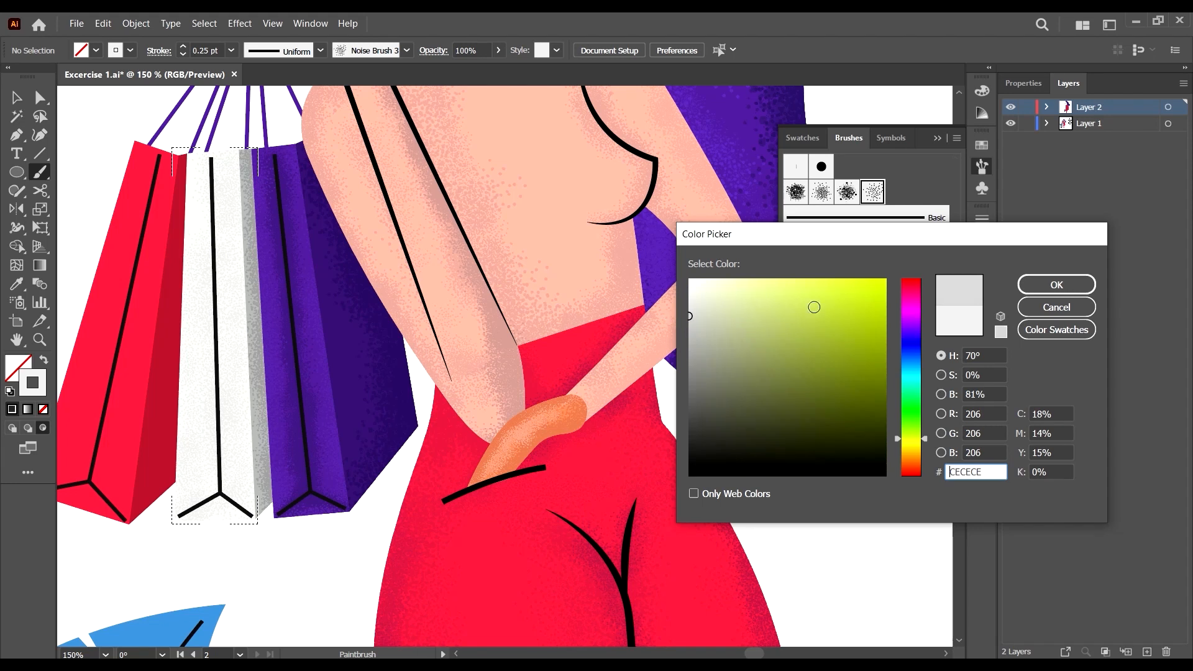
pyautogui.click(1030, 283)
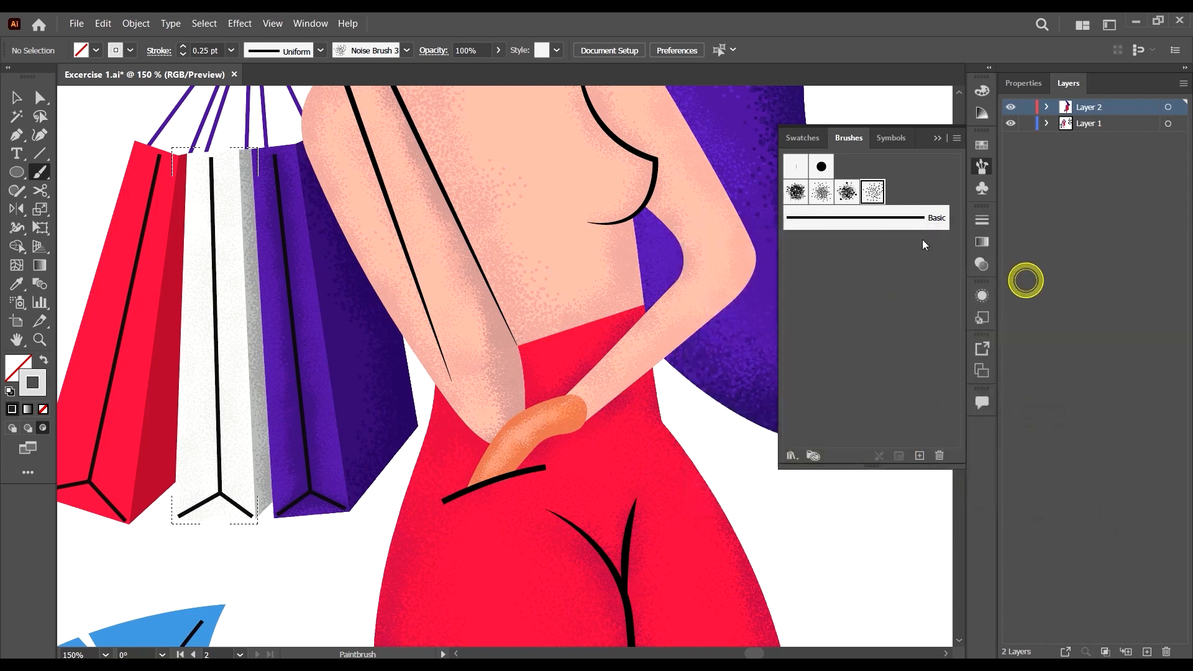
pyautogui.click(817, 194)
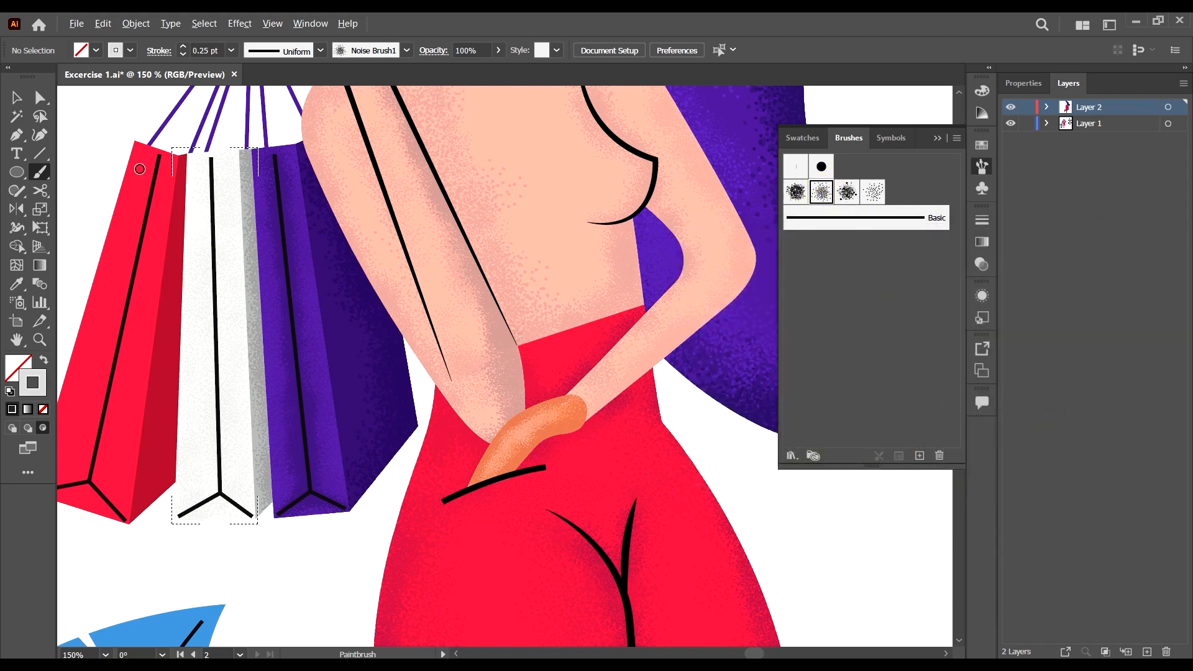
pyautogui.scroll(2, 140, 169)
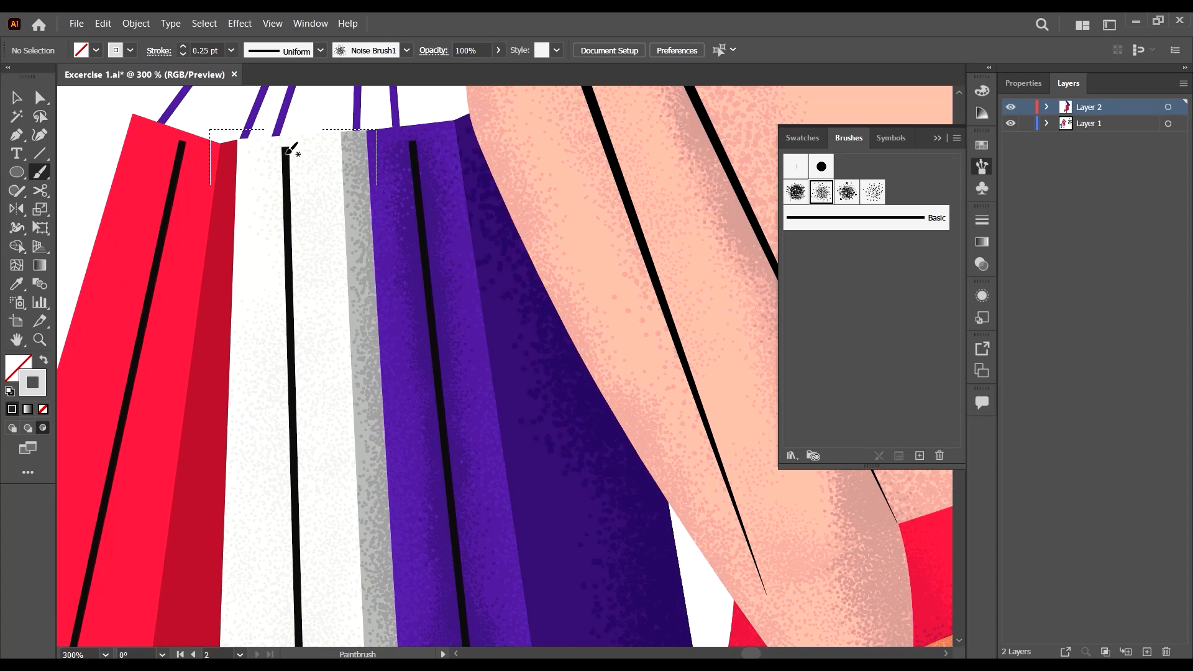
pyautogui.moveTo(286, 150); pyautogui.dragTo(287, 155)
pyautogui.hotkey('ctrl', 'z')
pyautogui.click(203, 50)
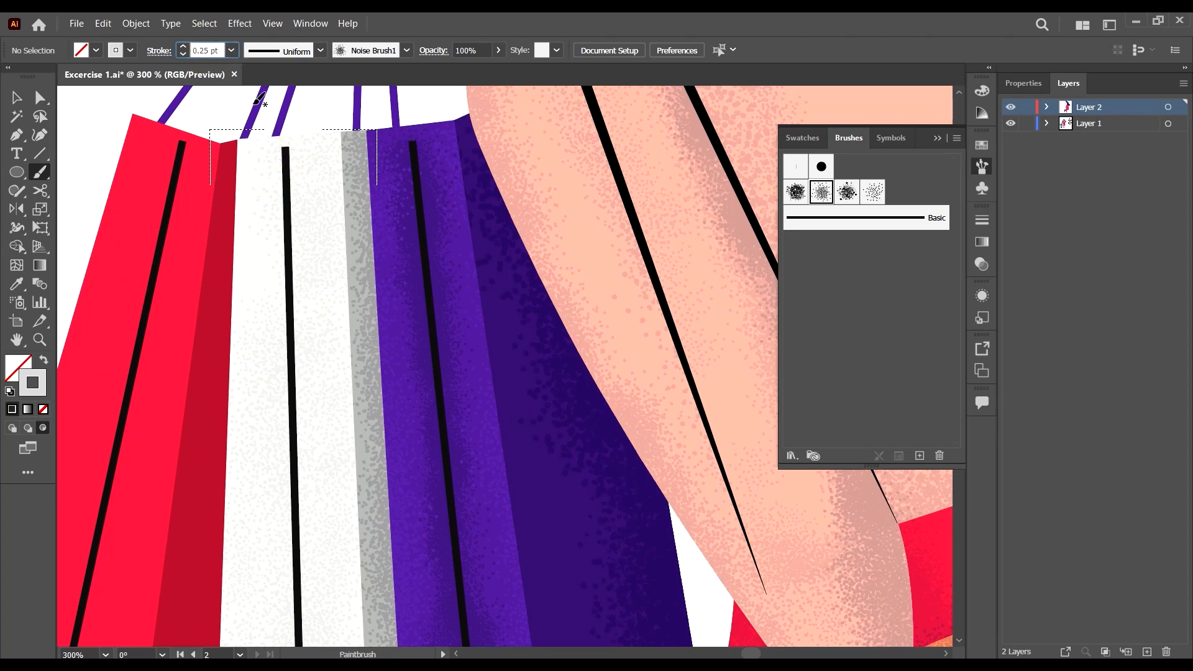
pyautogui.press('Return')
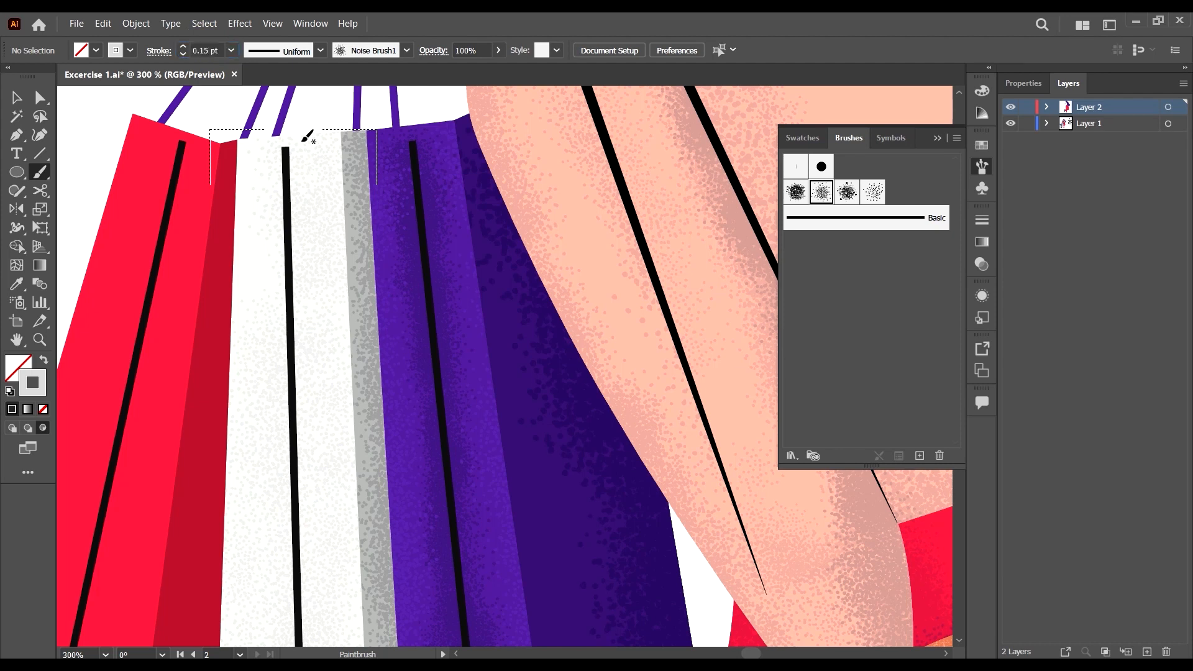
# Brush the darker grey grain along the centre fold line of the white panel, from its upper edge to the middle.
pyautogui.moveTo(288, 160); pyautogui.dragTo(287, 156)
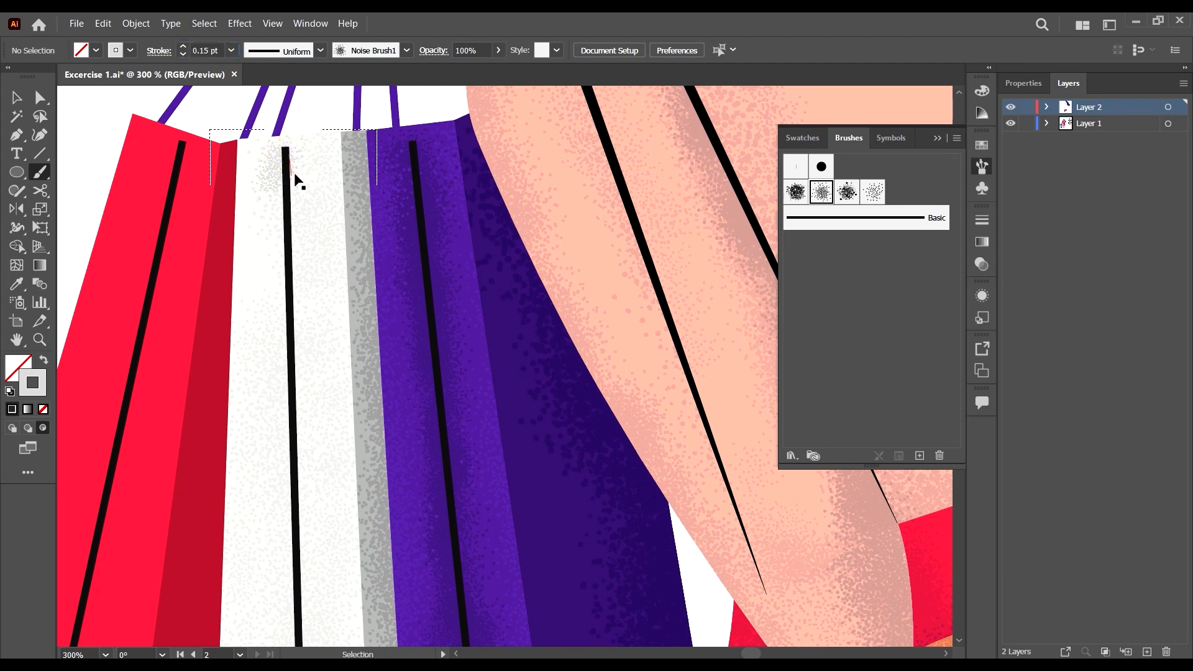
pyautogui.hotkey('ctrl', 'z')
pyautogui.moveTo(293, 160)
pyautogui.mouseDown()
pyautogui.moveTo(300, 260)
pyautogui.moveTo(310, 228)
pyautogui.moveTo(292, 236)
pyautogui.moveTo(309, 342)
pyautogui.moveTo(296, 367)
pyautogui.moveTo(301, 324)
pyautogui.moveTo(306, 500)
pyautogui.mouseUp()
pyautogui.scroll(-3, 305, 500)
pyautogui.scroll(-1, 281, 346)
pyautogui.moveTo(308, 274); pyautogui.dragTo(309, 377)
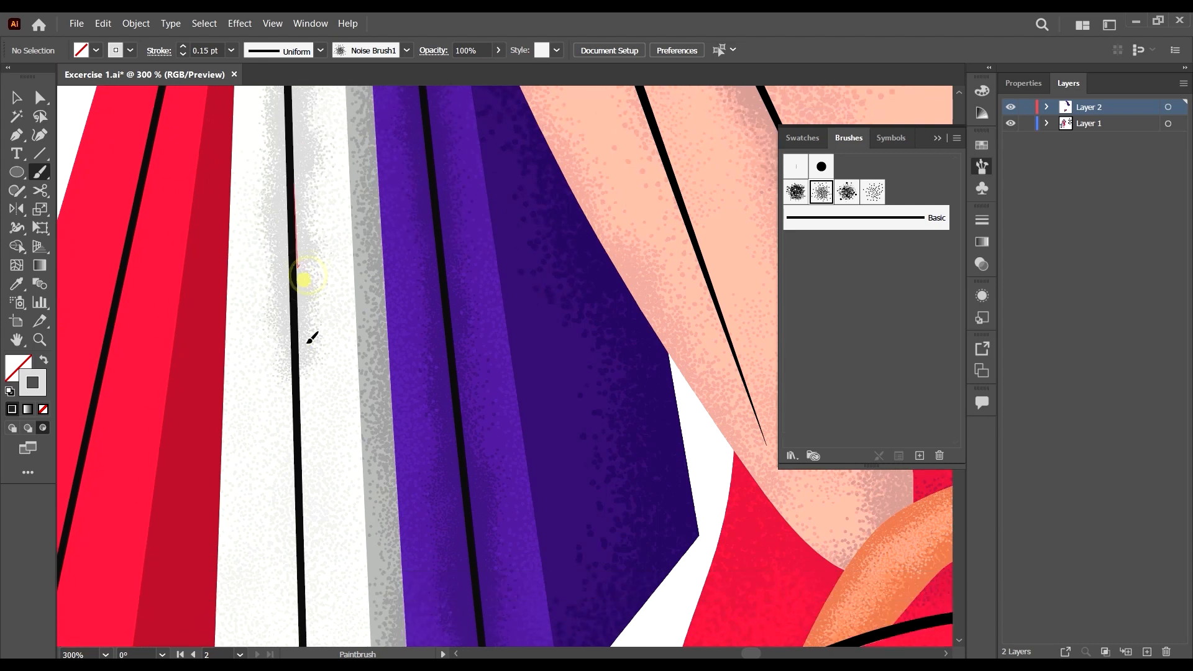
pyautogui.moveTo(313, 338)
pyautogui.mouseDown()
pyautogui.moveTo(301, 437)
pyautogui.moveTo(311, 498)
pyautogui.mouseUp()
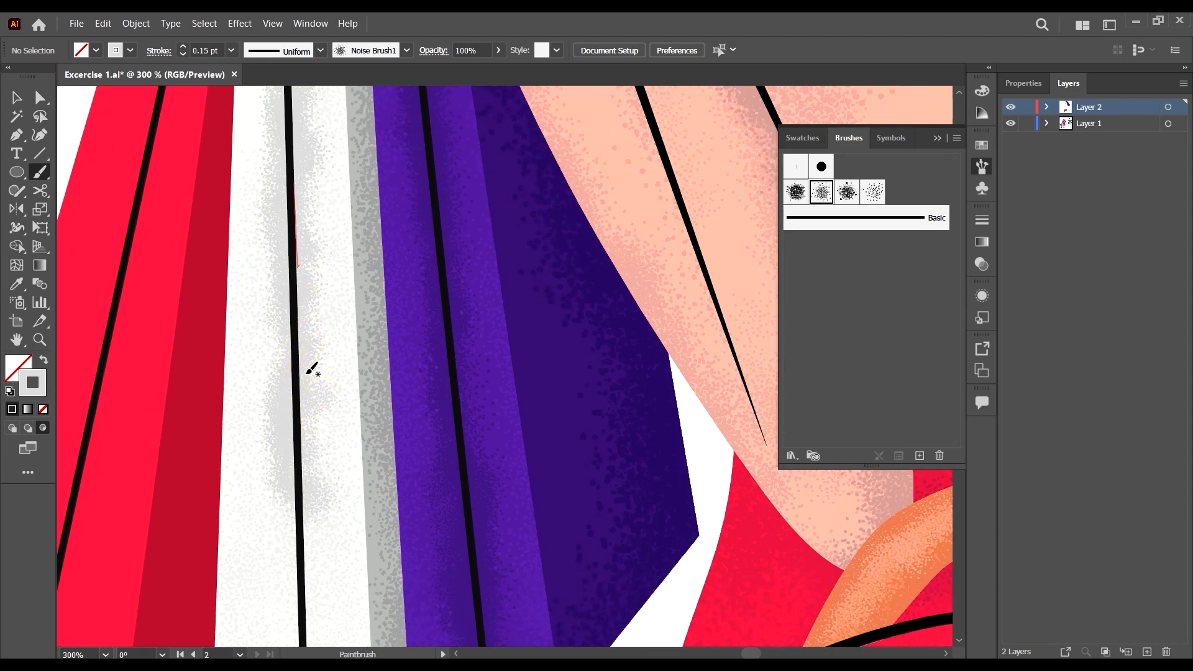
# Continue the grey grain shading down the lower part of the white panel's centre fold to the base junction.
pyautogui.scroll(-6, 309, 381)
pyautogui.moveTo(315, 325); pyautogui.dragTo(319, 471)
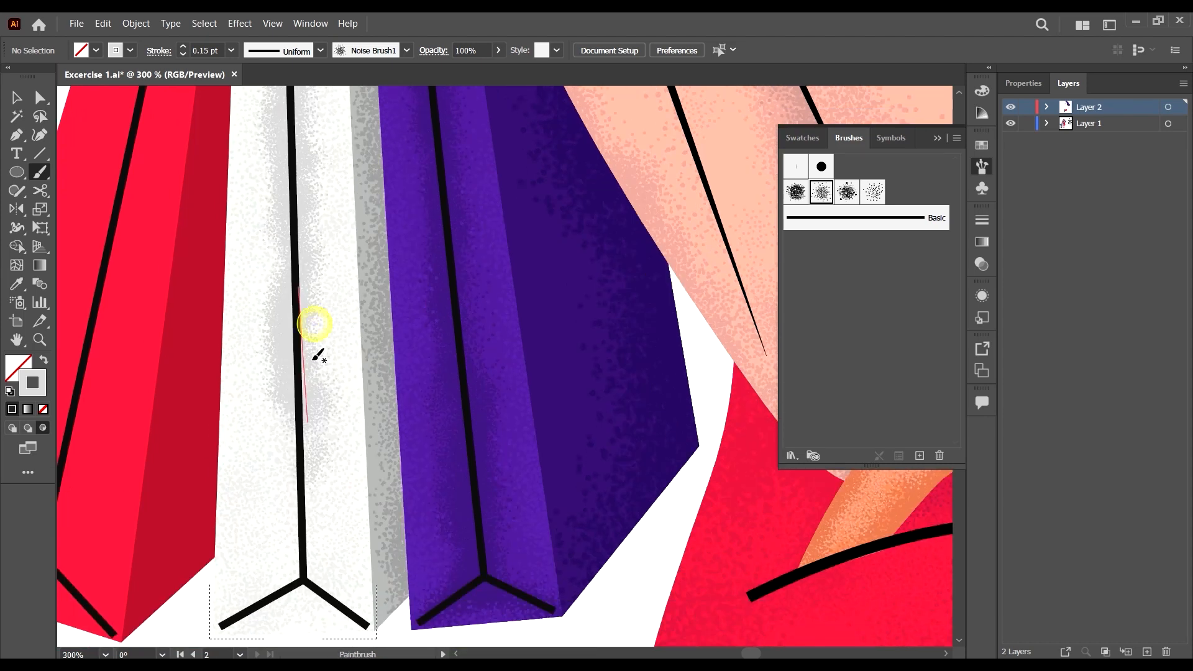
pyautogui.moveTo(303, 405)
pyautogui.mouseDown()
pyautogui.moveTo(302, 548)
pyautogui.moveTo(303, 455)
pyautogui.moveTo(301, 533)
pyautogui.mouseUp()
pyautogui.moveTo(300, 454); pyautogui.dragTo(305, 567)
pyautogui.moveTo(299, 521); pyautogui.dragTo(309, 586)
pyautogui.moveTo(309, 521)
pyautogui.mouseDown()
pyautogui.moveTo(309, 558)
pyautogui.moveTo(284, 515)
pyautogui.moveTo(264, 542)
pyautogui.moveTo(295, 514)
pyautogui.mouseUp()
# Brush grey grain along the white panel's base folds, beside the angled lines under the centre junction.
pyautogui.scroll(-4, 306, 528)
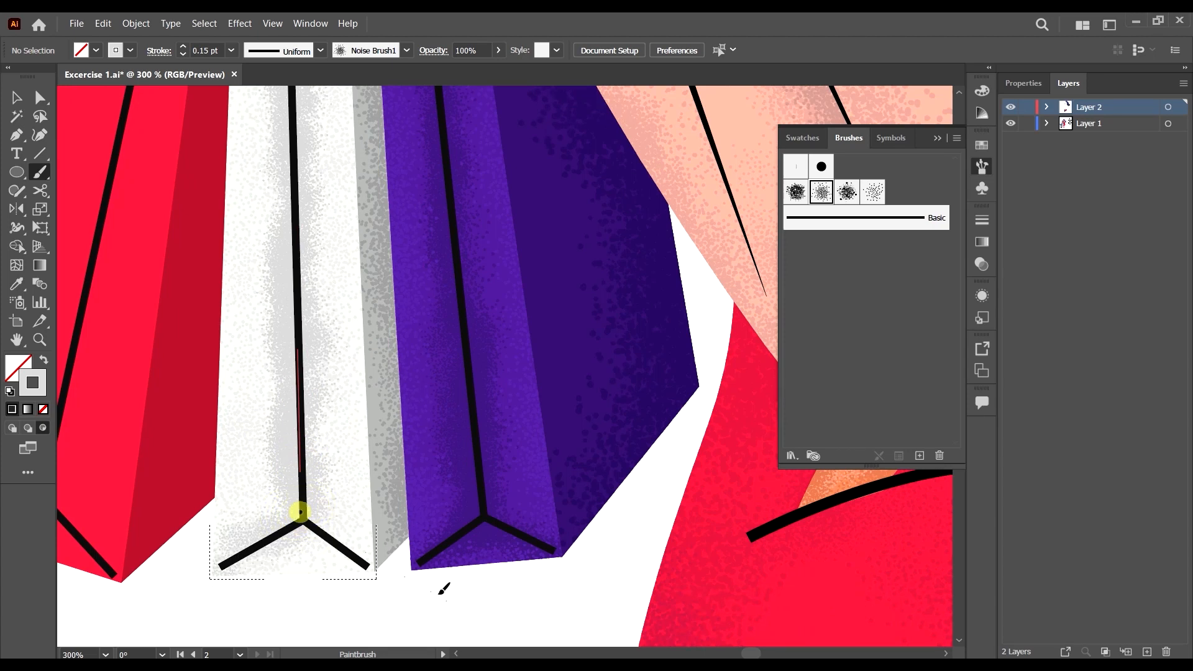
pyautogui.moveTo(439, 594); pyautogui.dragTo(441, 595)
pyautogui.moveTo(308, 520)
pyautogui.mouseDown()
pyautogui.moveTo(352, 555)
pyautogui.moveTo(315, 516)
pyautogui.moveTo(364, 546)
pyautogui.moveTo(303, 510)
pyautogui.moveTo(347, 522)
pyautogui.mouseUp()
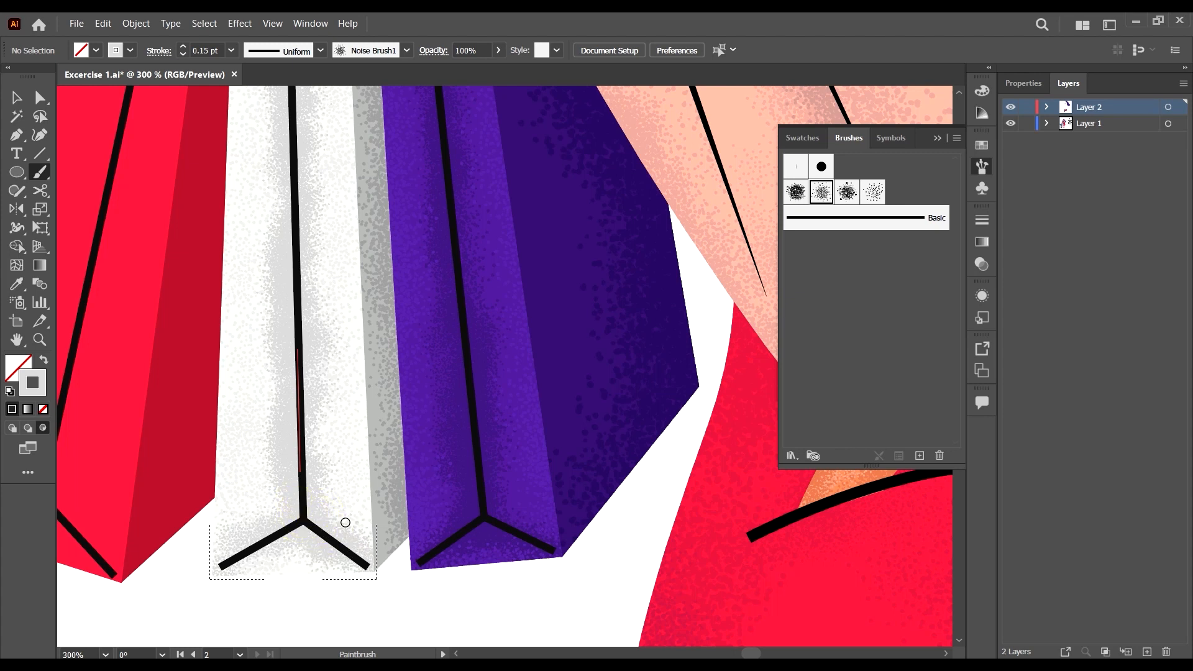
# Exit the white panel's drawing mode, select the red bag's dark side panel and set up the Paintbrush to draw inside it.
pyautogui.scroll(-2, 346, 523)
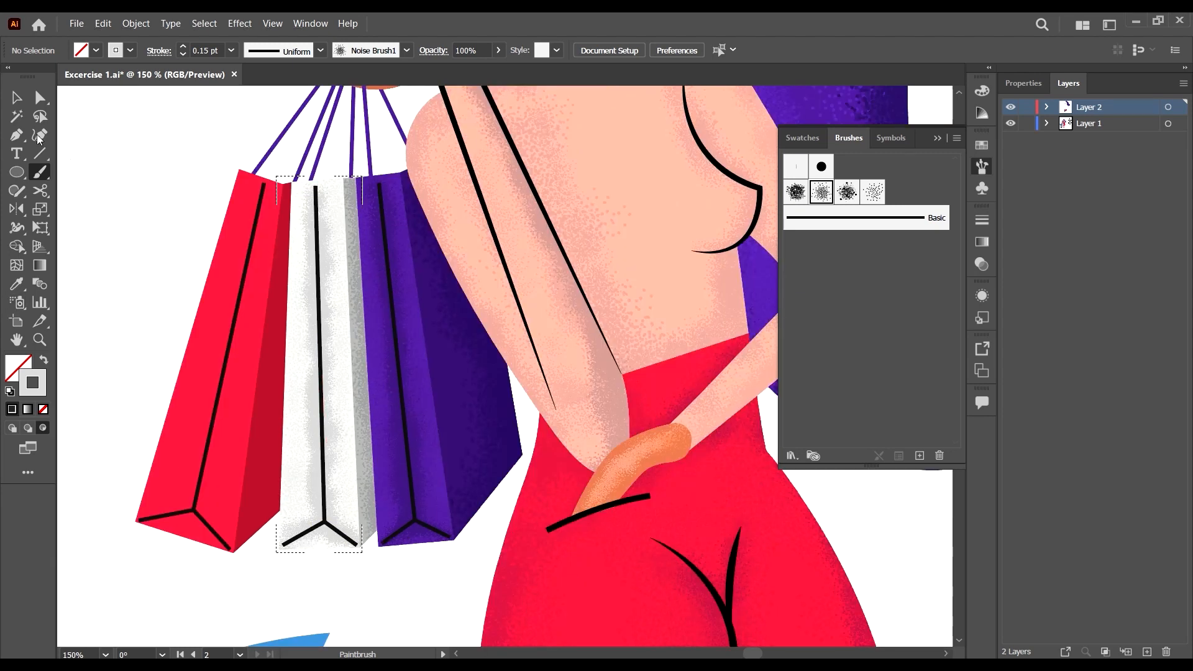
pyautogui.click(20, 98)
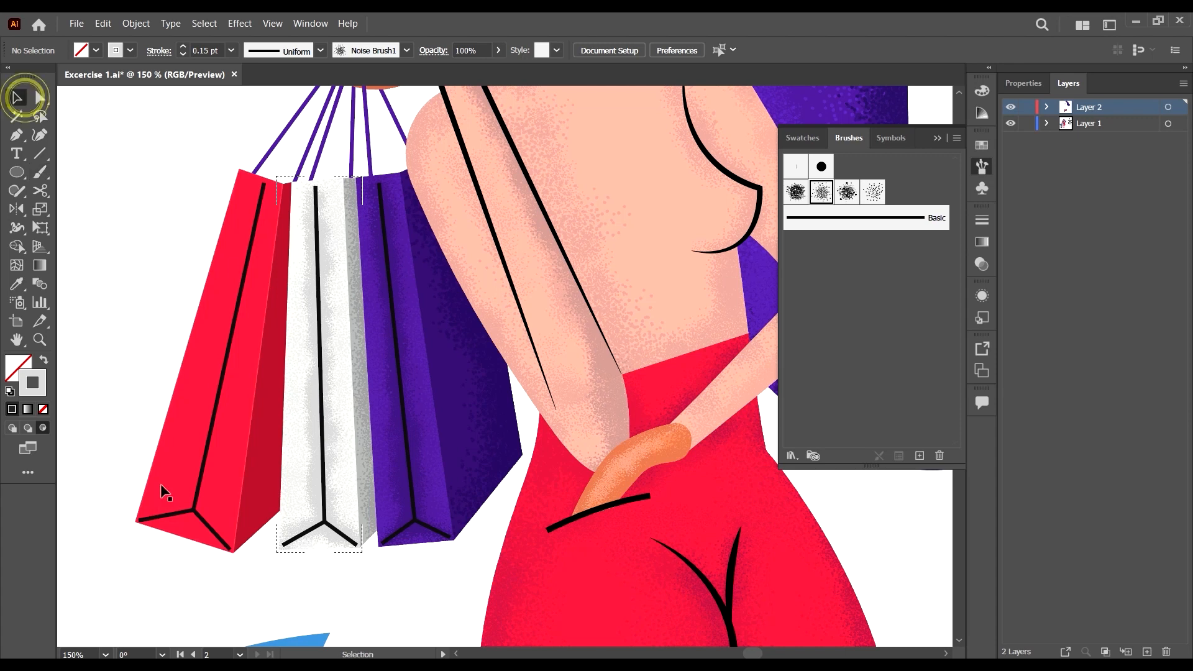
pyautogui.click(13, 427)
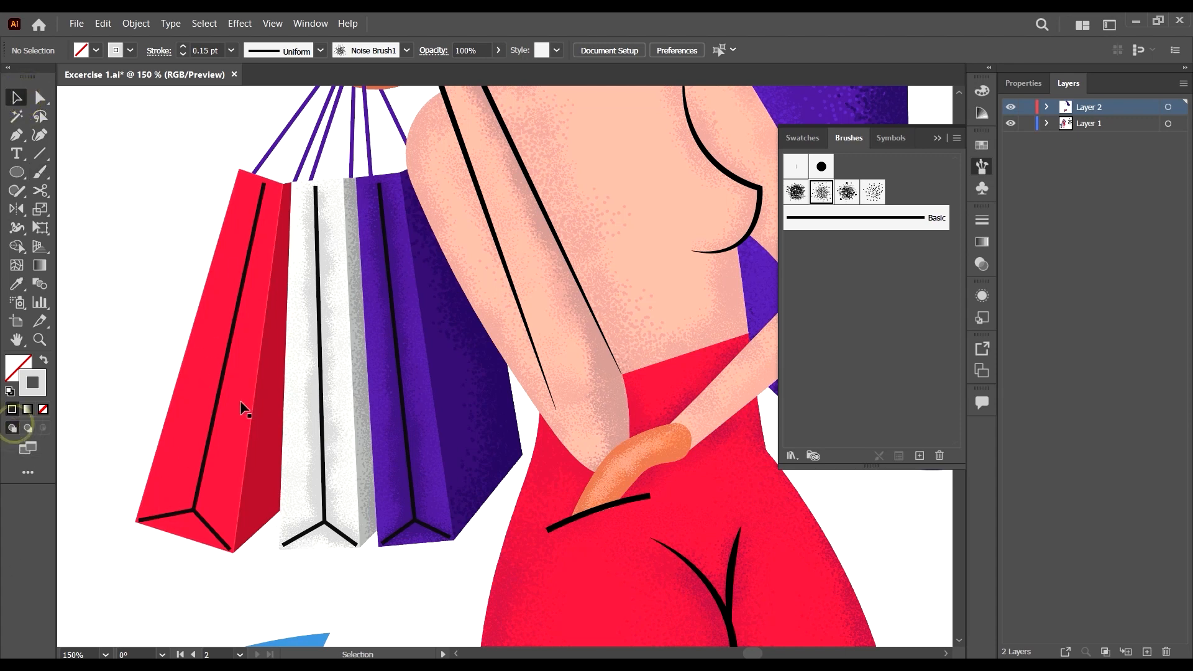
pyautogui.click(259, 531)
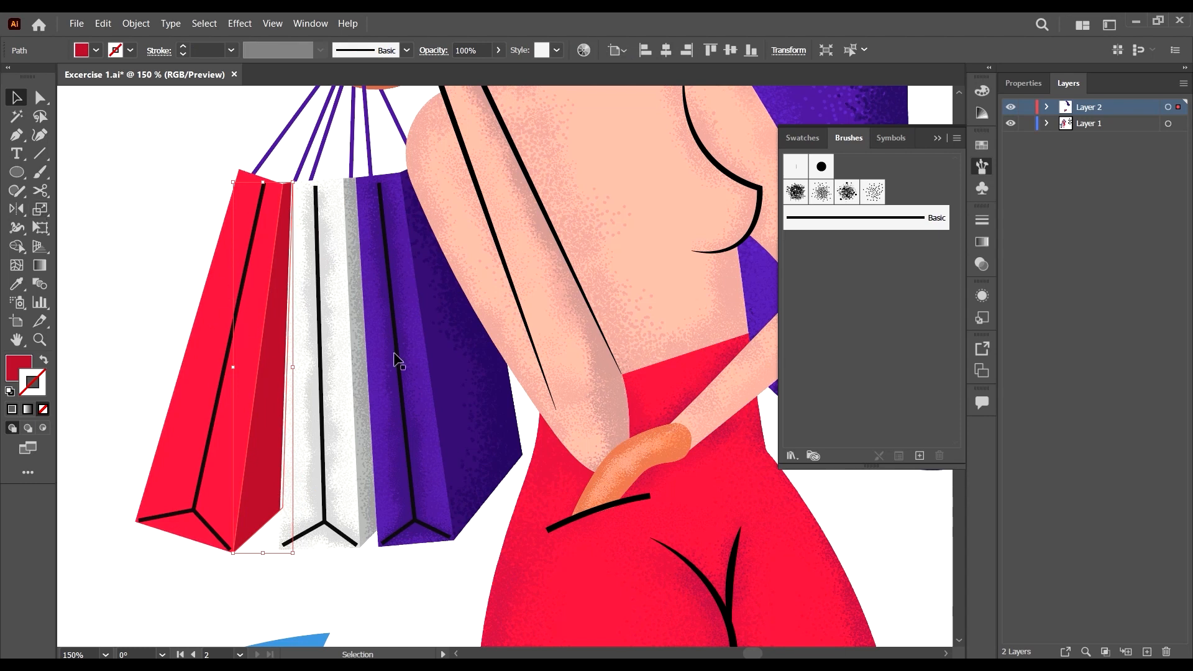
pyautogui.click(44, 432)
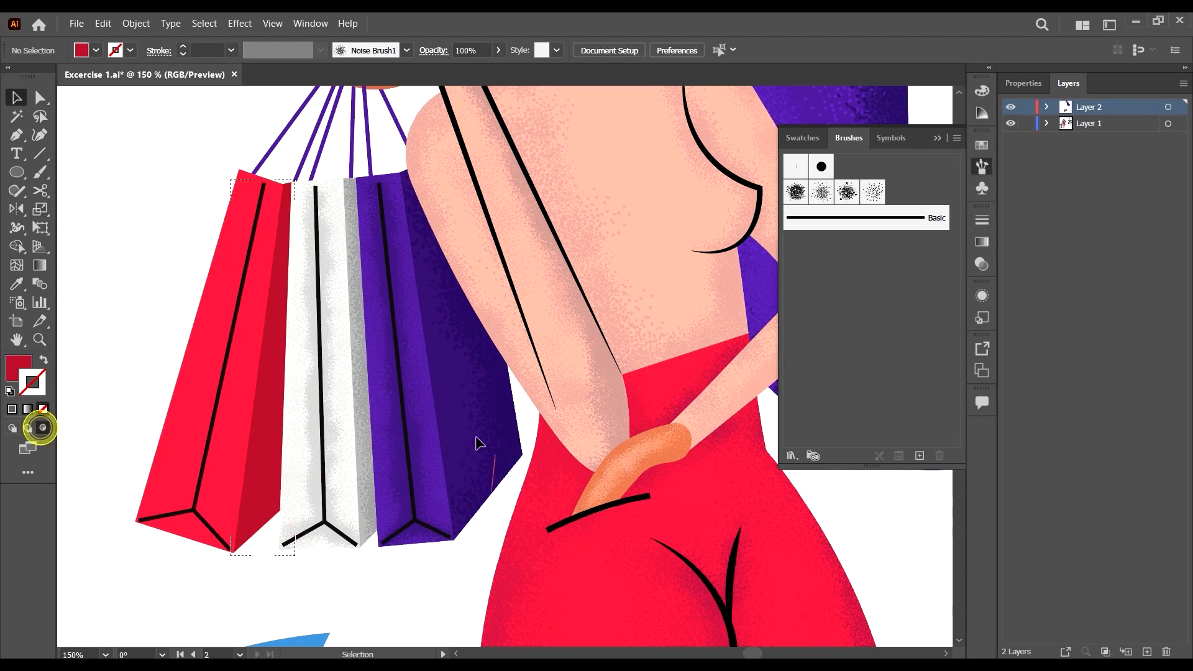
pyautogui.click(40, 173)
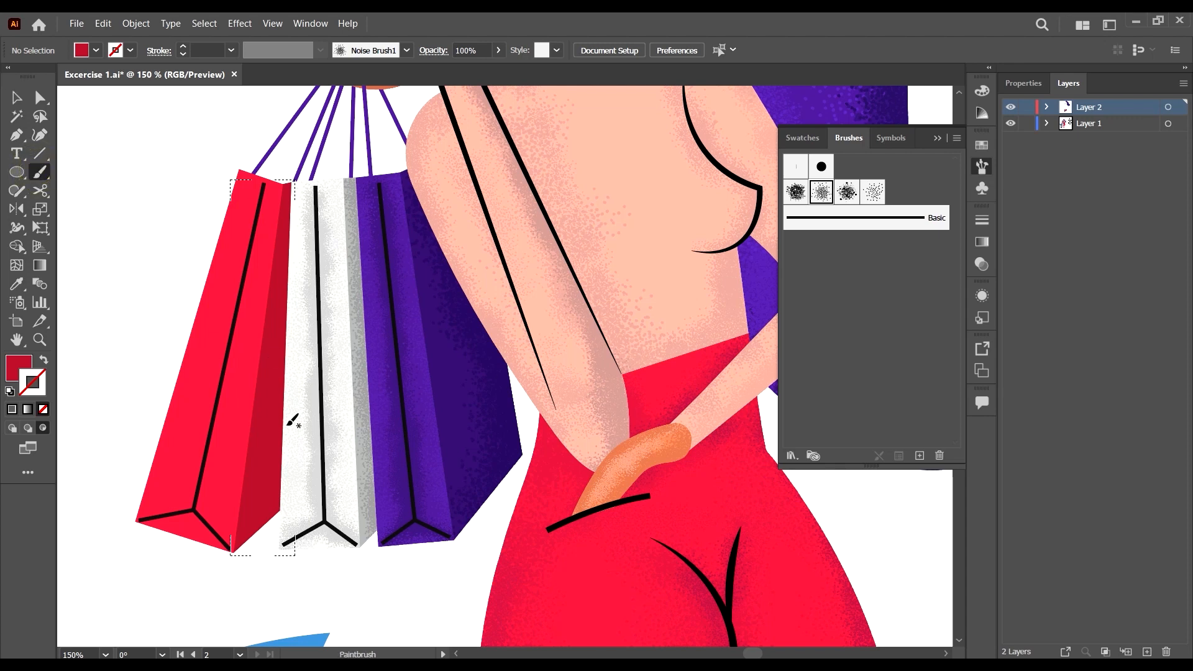
pyautogui.scroll(-3, 101, 233)
pyautogui.scroll(-2, 465, 373)
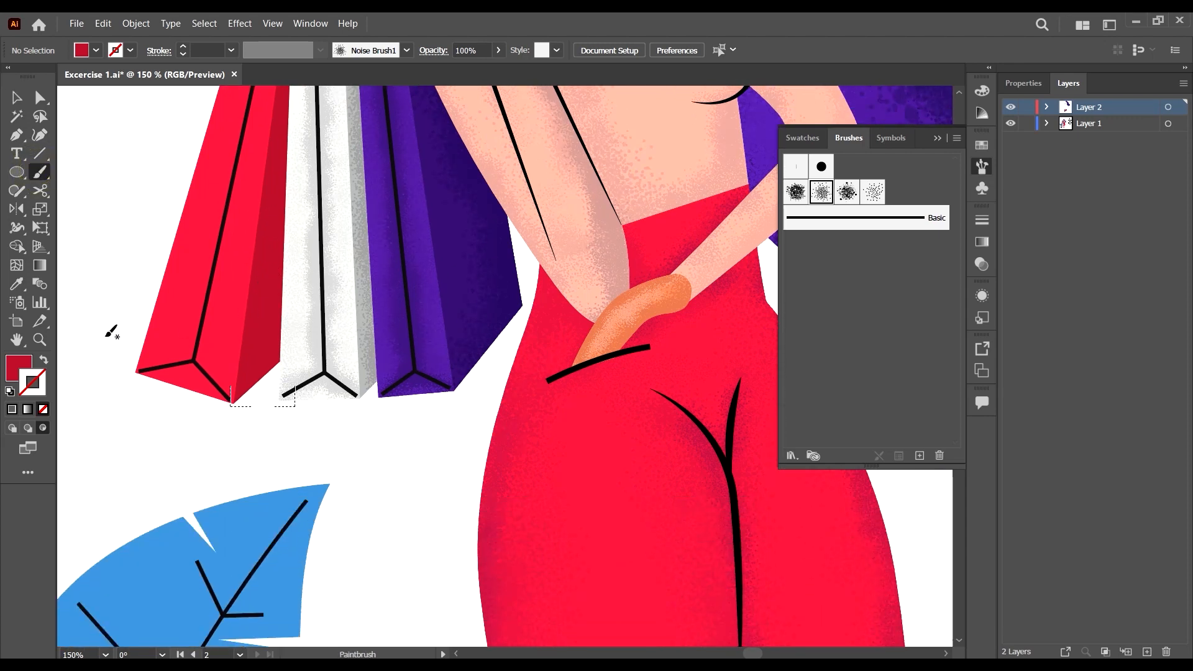
# Set the stroke colour to darker red #A01A33 with no fill, choose Noise Brush 3 and set the stroke weight to 0.25 pt.
pyautogui.hotkey('shift', 'x')
pyautogui.click(39, 391)
pyautogui.doubleClick(36, 386)
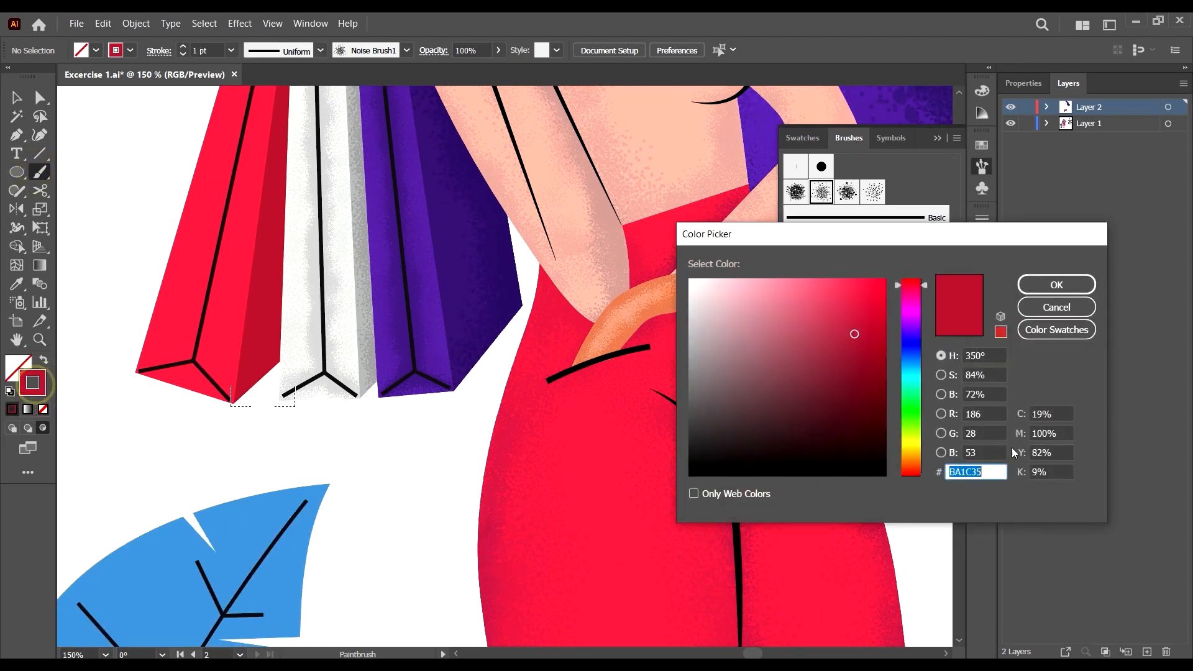
pyautogui.click(856, 349)
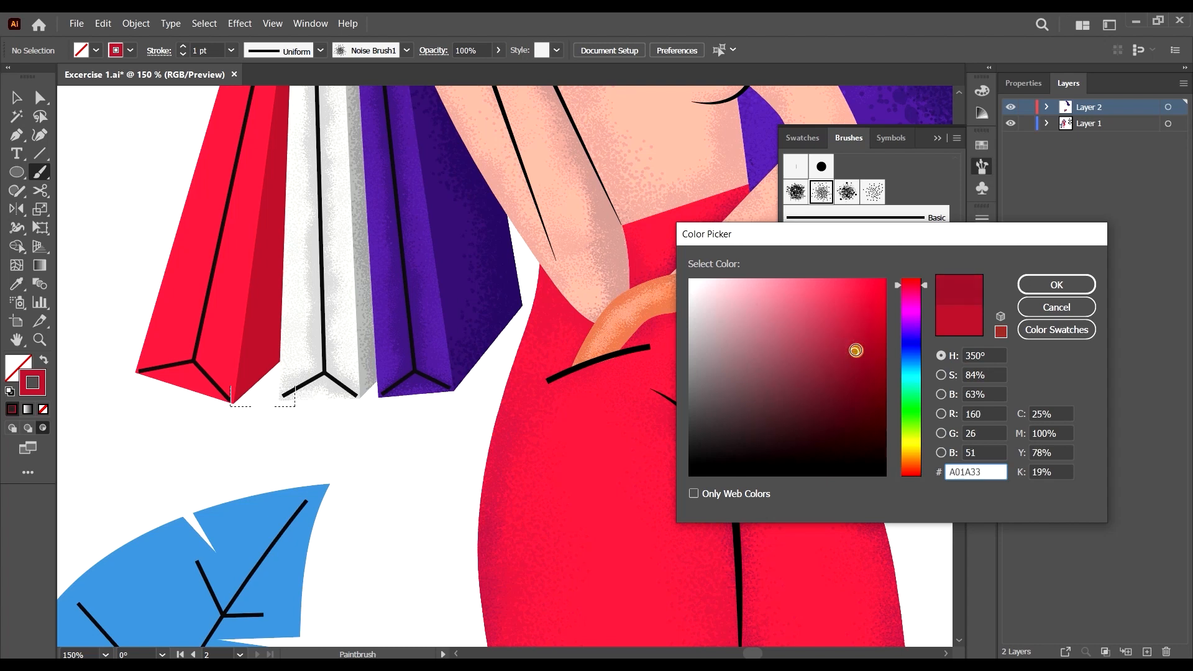
pyautogui.click(1057, 285)
pyautogui.click(871, 192)
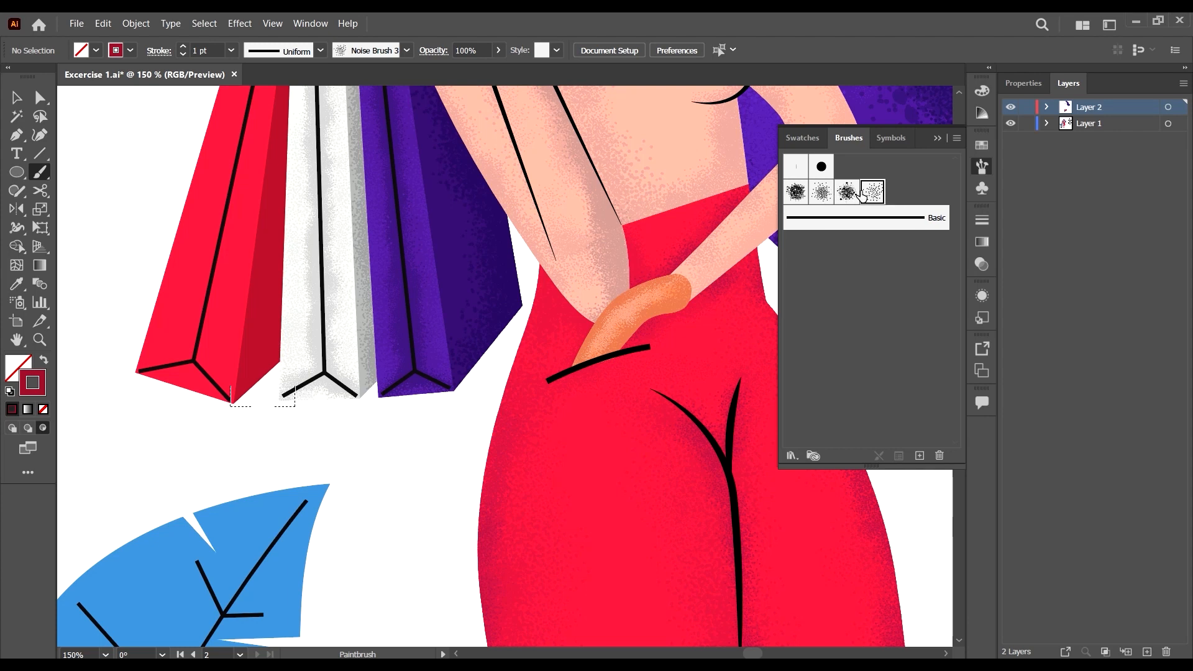
pyautogui.click(231, 52)
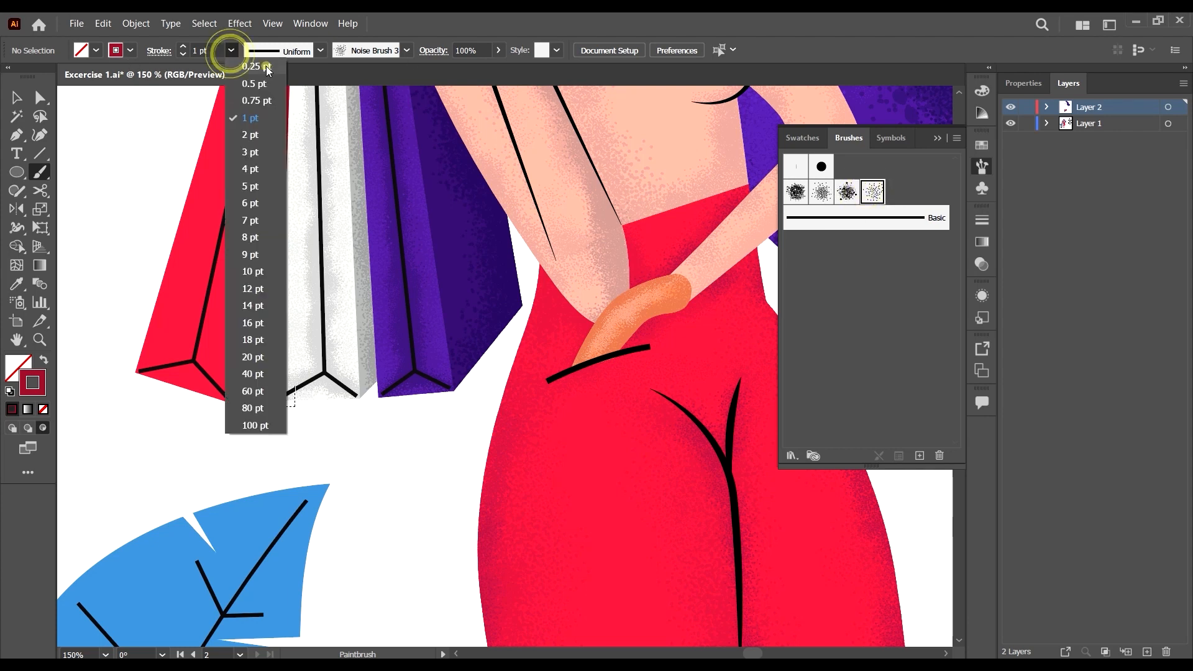
pyautogui.click(251, 81)
# Brush dark red grain along the red bag's side panel where it meets the white bag.
pyautogui.scroll(3, 274, 437)
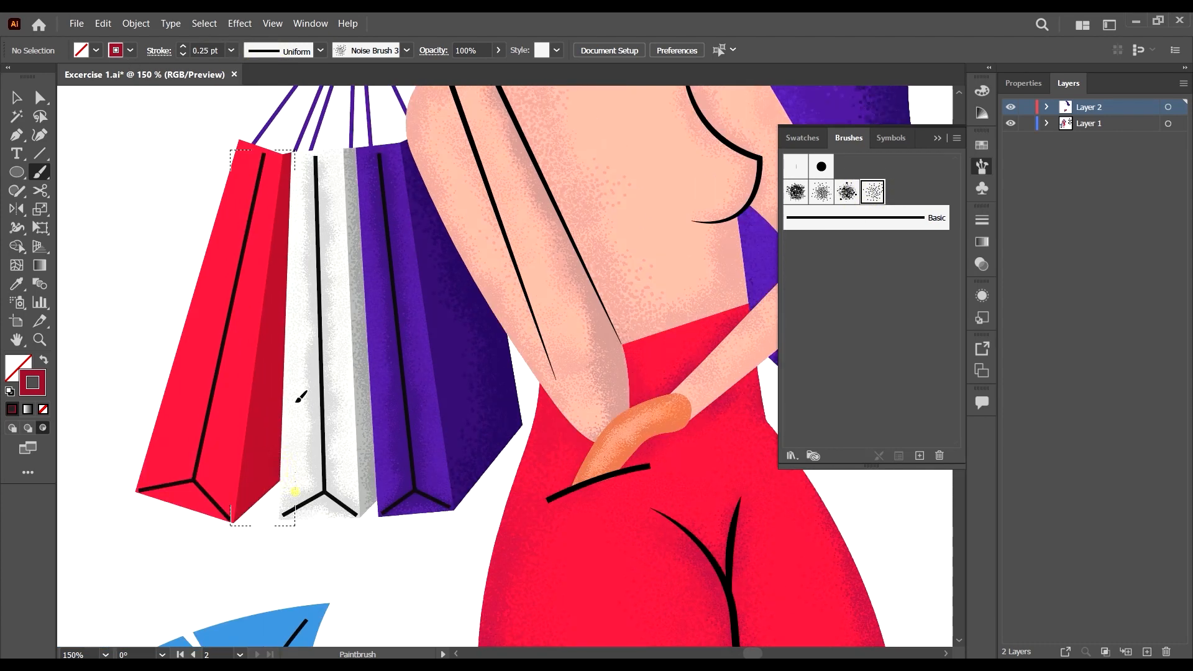
pyautogui.moveTo(296, 403); pyautogui.dragTo(269, 454)
pyautogui.moveTo(295, 349)
pyautogui.mouseDown()
pyautogui.moveTo(286, 409)
pyautogui.moveTo(277, 299)
pyautogui.moveTo(295, 160)
pyautogui.moveTo(292, 261)
pyautogui.moveTo(306, 211)
pyautogui.moveTo(298, 226)
pyautogui.moveTo(301, 180)
pyautogui.moveTo(287, 374)
pyautogui.moveTo(286, 338)
pyautogui.moveTo(288, 323)
pyautogui.moveTo(294, 415)
pyautogui.moveTo(281, 352)
pyautogui.moveTo(277, 484)
pyautogui.moveTo(268, 473)
pyautogui.moveTo(258, 544)
pyautogui.moveTo(287, 373)
pyautogui.mouseUp()
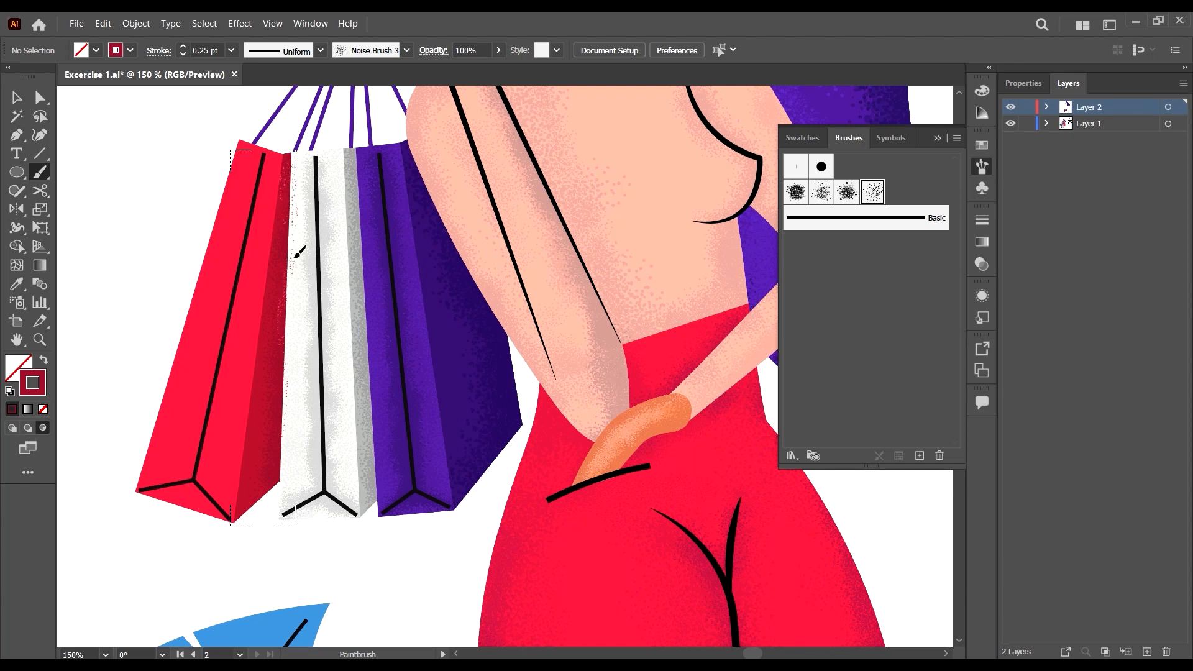
# Sample the side panel's red for the stroke colour and set the Paintbrush stroke weight to 0.25 pt.
pyautogui.scroll(-2, 279, 351)
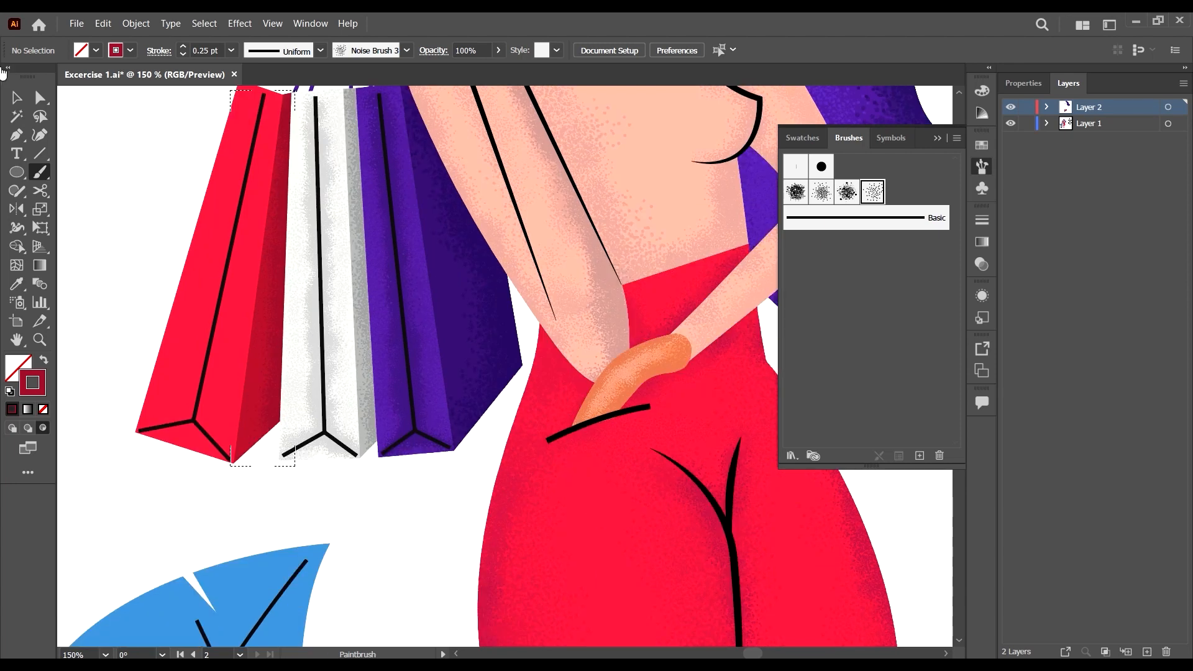
pyautogui.scroll(1, 235, 264)
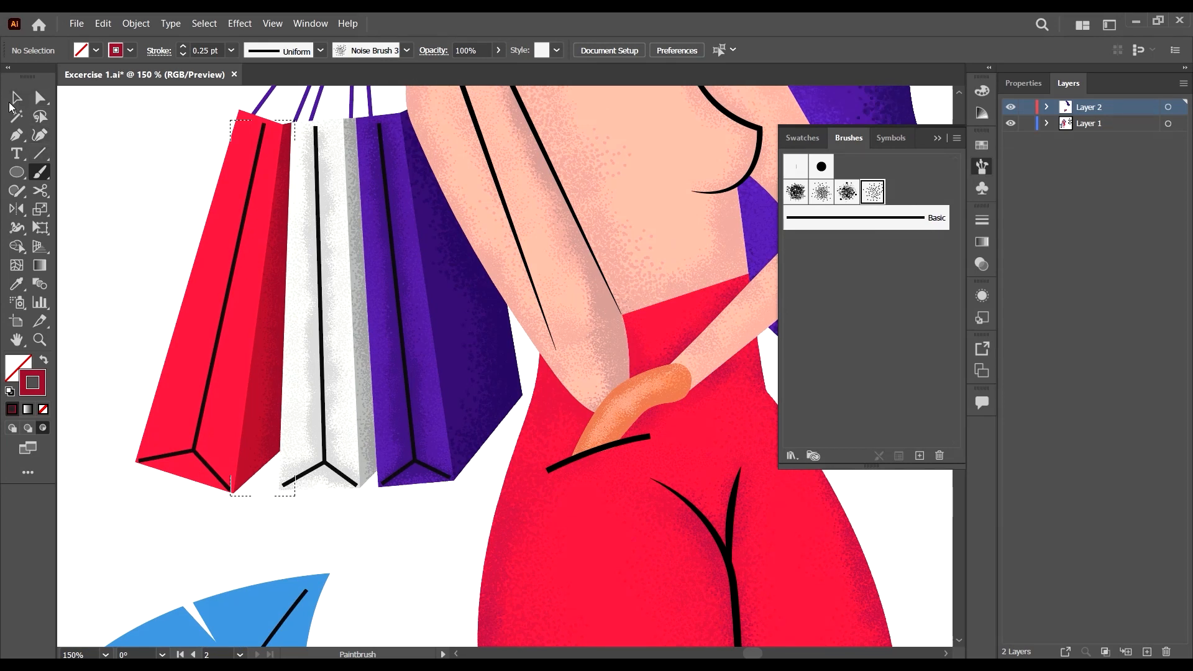
pyautogui.scroll(-2, 417, 435)
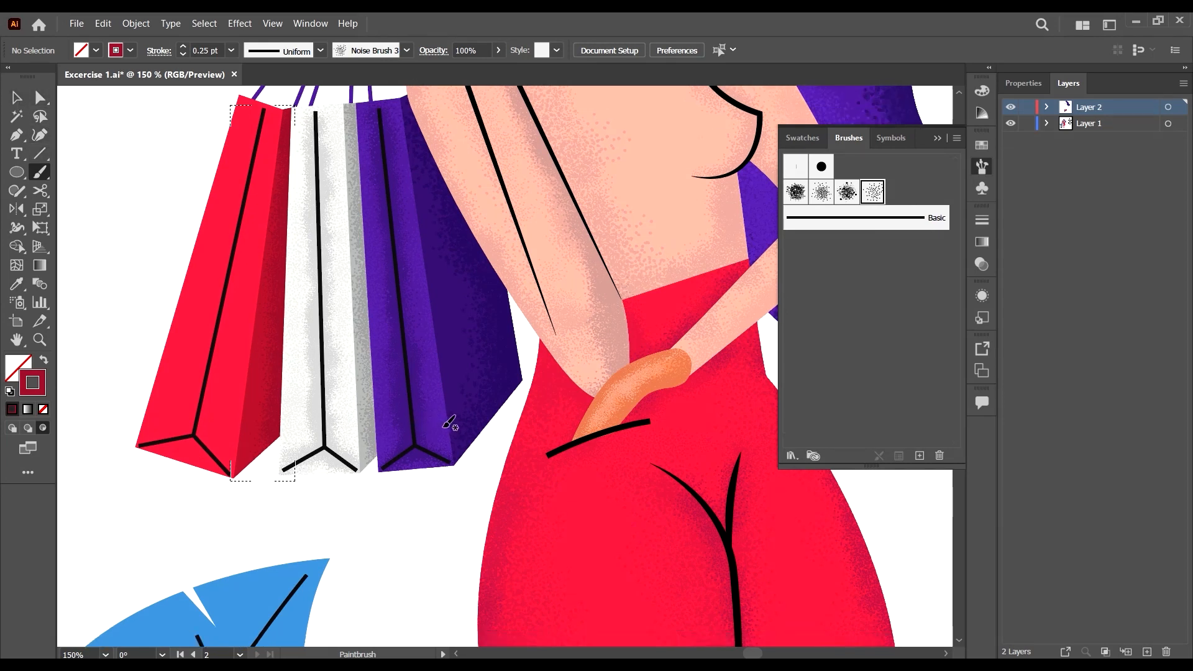
pyautogui.press('i')
pyautogui.click(257, 361)
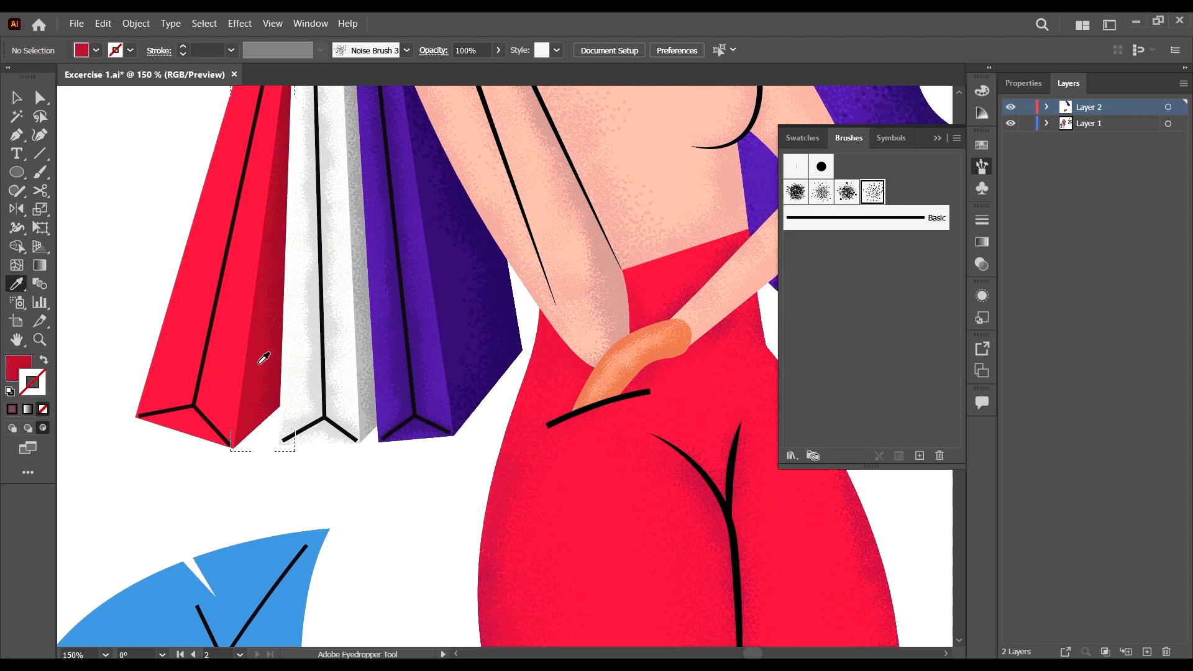
pyautogui.hotkey('shift', 'x')
pyautogui.doubleClick(34, 382)
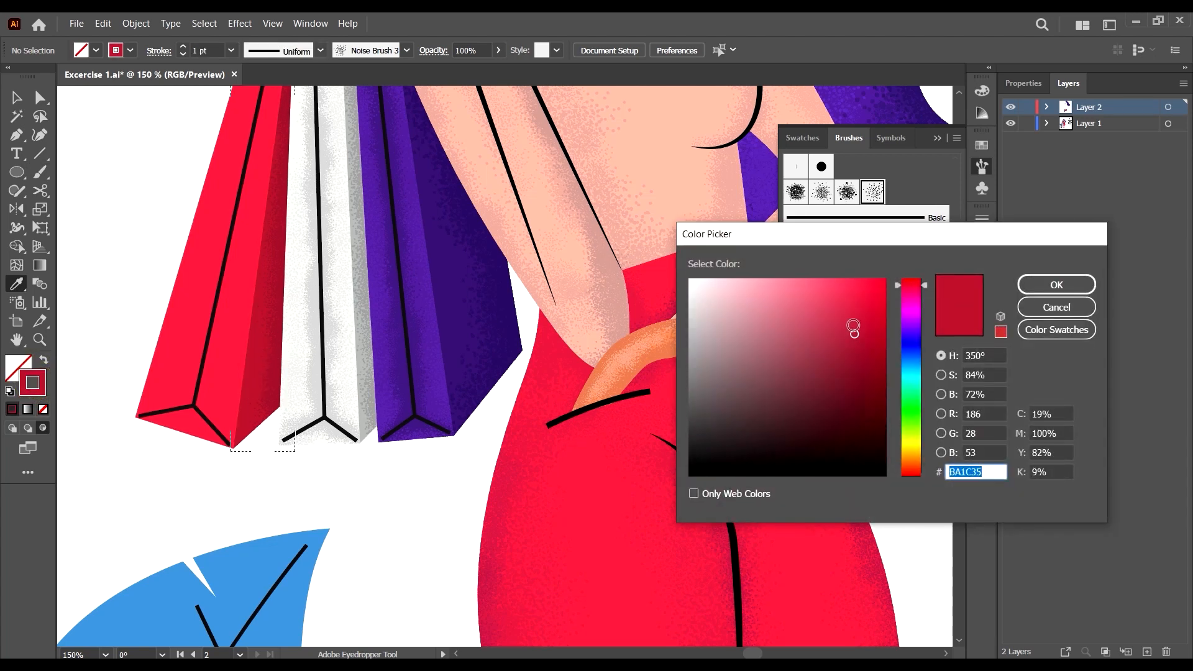
pyautogui.click(1025, 283)
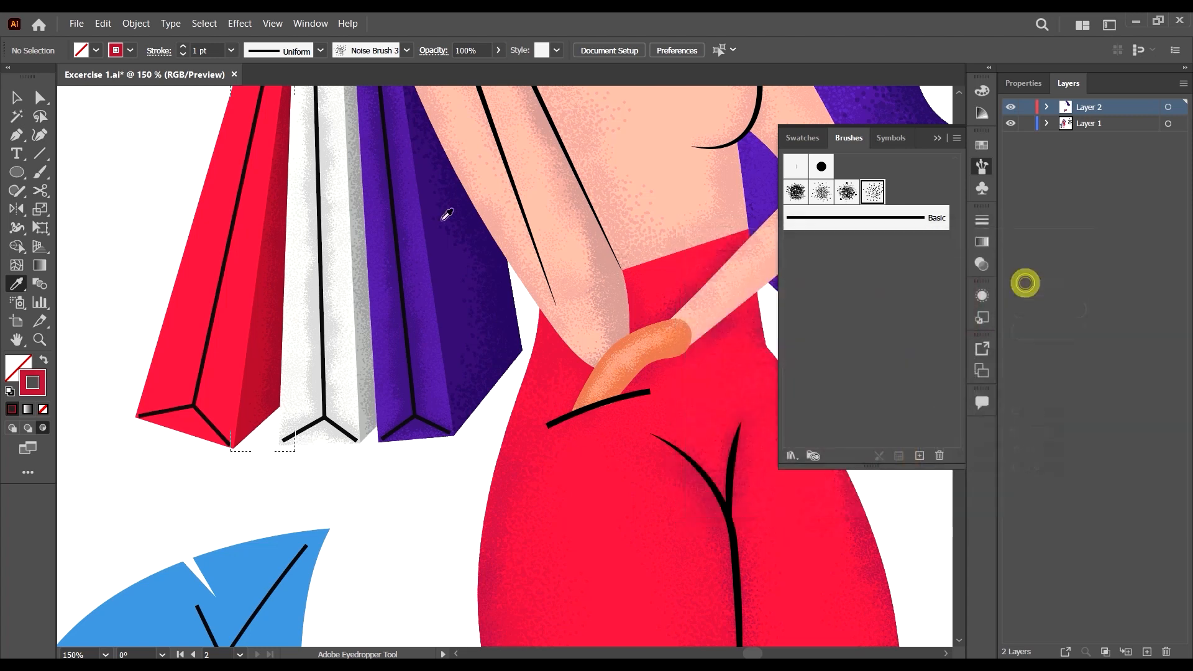
pyautogui.press('b')
pyautogui.scroll(1, 258, 227)
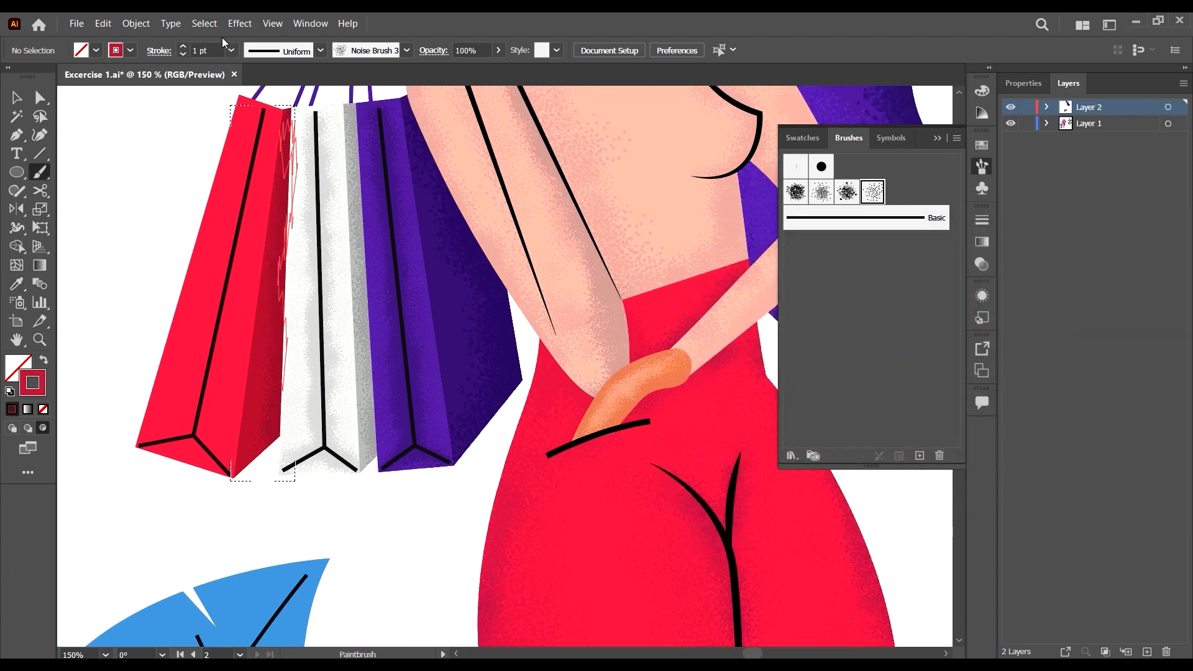
pyautogui.click(231, 50)
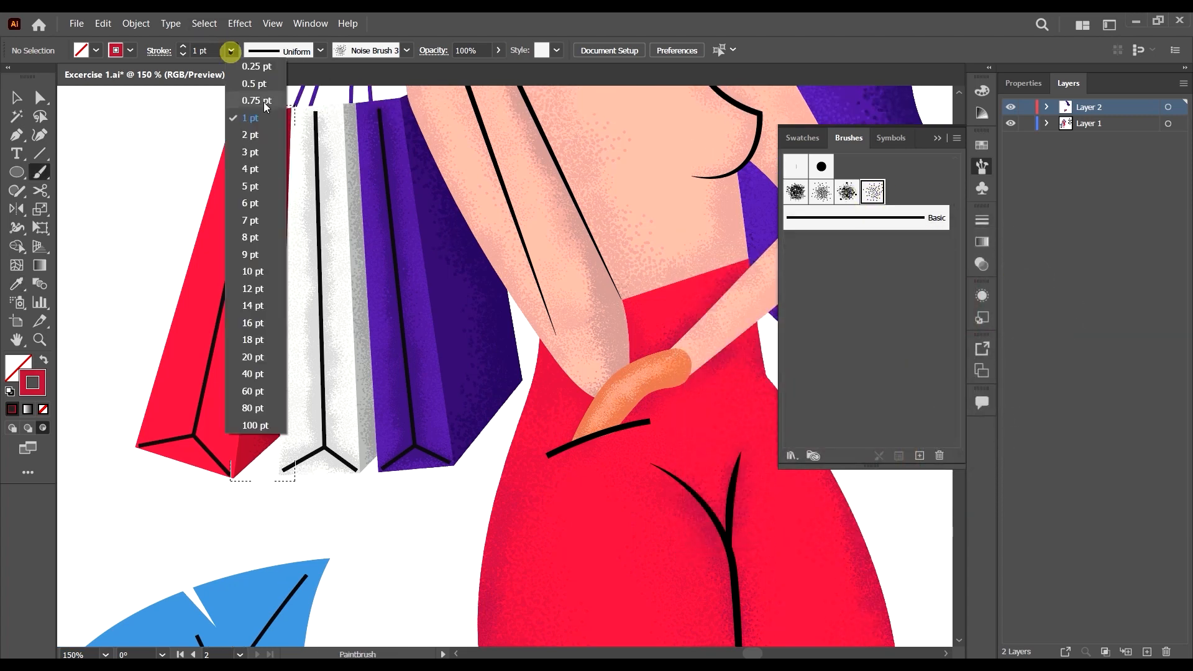
pyautogui.click(256, 69)
# Brush red grain down the side panel's inner edge beside the front panel, concentrating on the lower part to the bottom corner.
pyautogui.moveTo(272, 178)
pyautogui.mouseDown()
pyautogui.moveTo(261, 274)
pyautogui.moveTo(241, 319)
pyautogui.mouseUp()
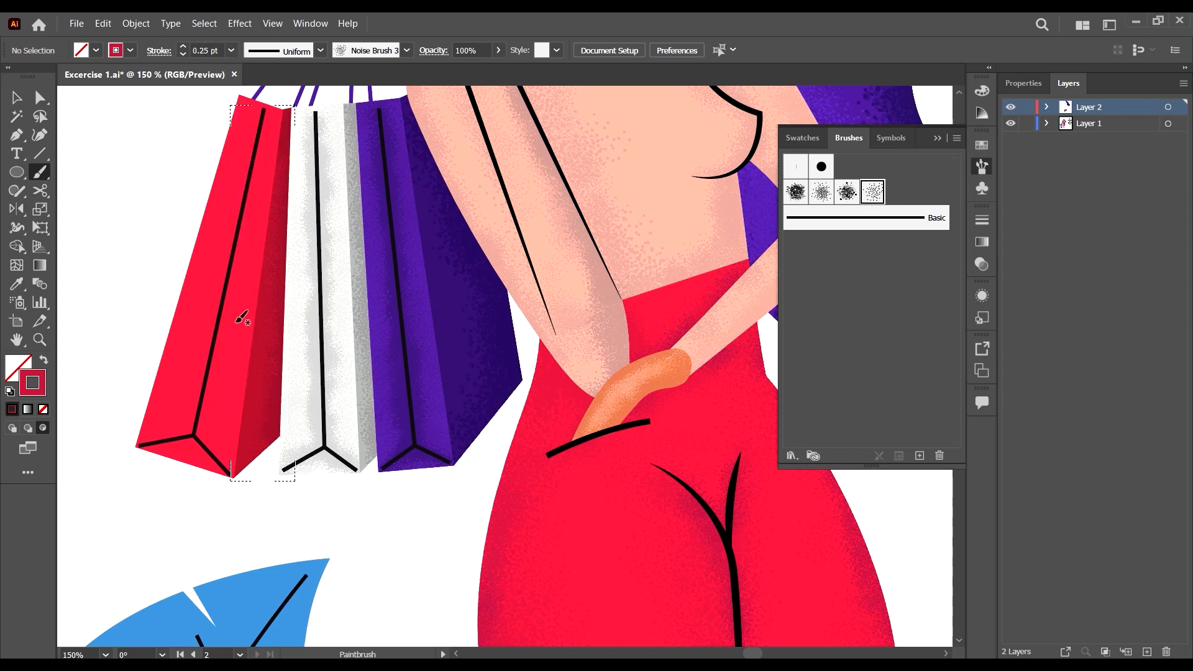
pyautogui.moveTo(254, 228); pyautogui.dragTo(188, 516)
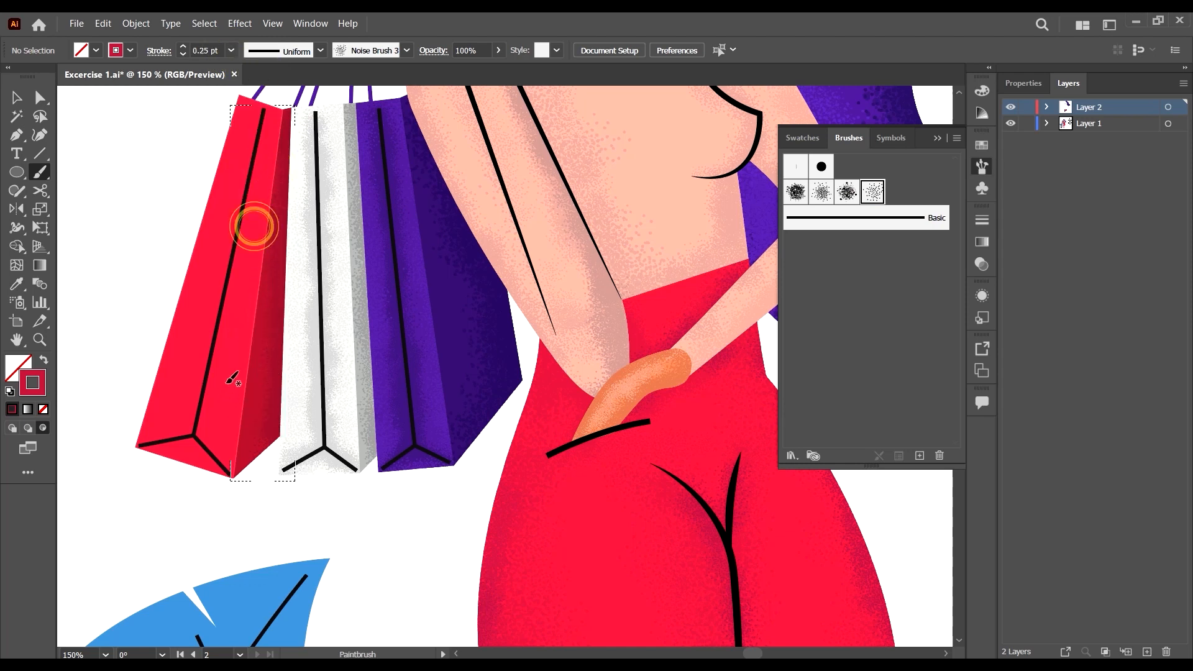
pyautogui.moveTo(252, 323); pyautogui.dragTo(232, 456)
pyautogui.moveTo(255, 352); pyautogui.dragTo(236, 478)
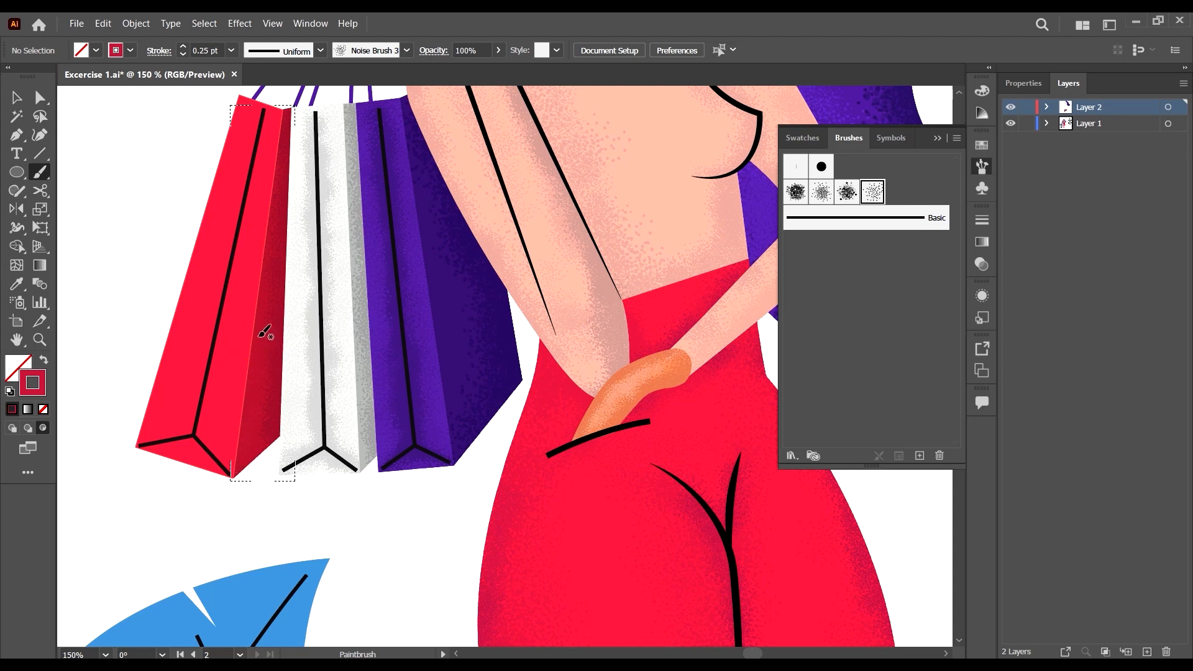
pyautogui.moveTo(258, 336); pyautogui.dragTo(229, 502)
pyautogui.moveTo(248, 367); pyautogui.dragTo(233, 484)
pyautogui.moveTo(244, 396); pyautogui.dragTo(227, 491)
pyautogui.moveTo(237, 423); pyautogui.dragTo(239, 523)
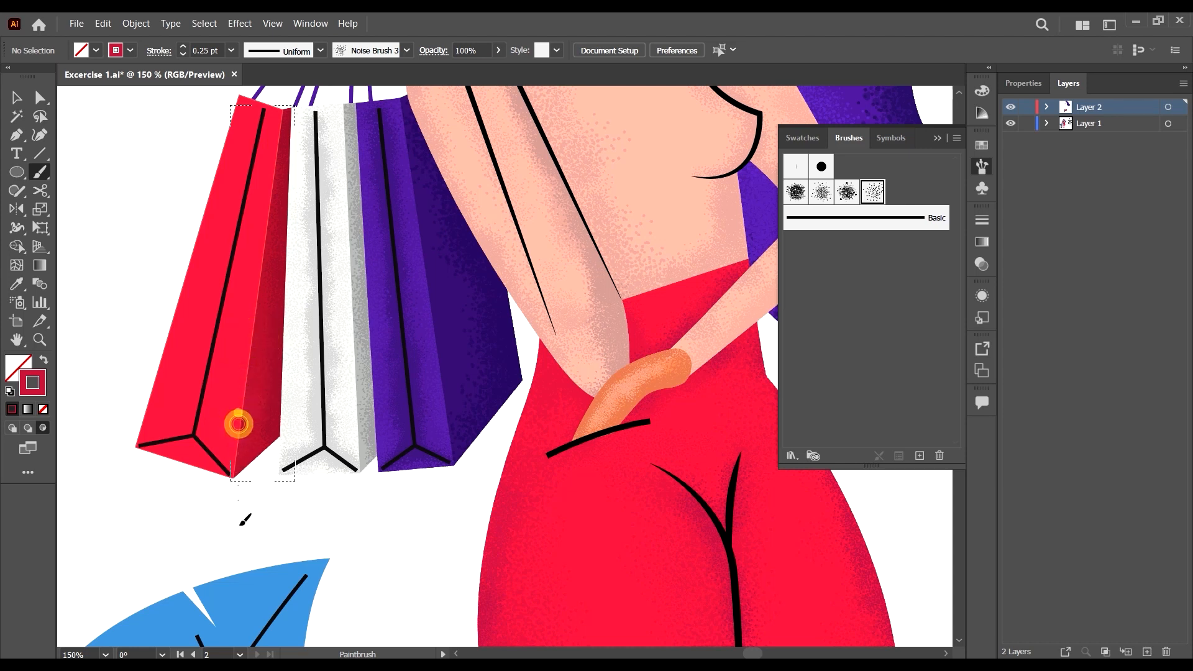
# Build up the red grain along the middle of the side panel's inner edge, finishing with a full-length stroke.
pyautogui.moveTo(259, 440)
pyautogui.mouseDown()
pyautogui.moveTo(264, 301)
pyautogui.moveTo(247, 385)
pyautogui.mouseUp()
pyautogui.moveTo(246, 278); pyautogui.dragTo(246, 385)
pyautogui.moveTo(256, 273); pyautogui.dragTo(247, 373)
pyautogui.moveTo(259, 243); pyautogui.dragTo(236, 386)
pyautogui.moveTo(274, 136); pyautogui.dragTo(219, 552)
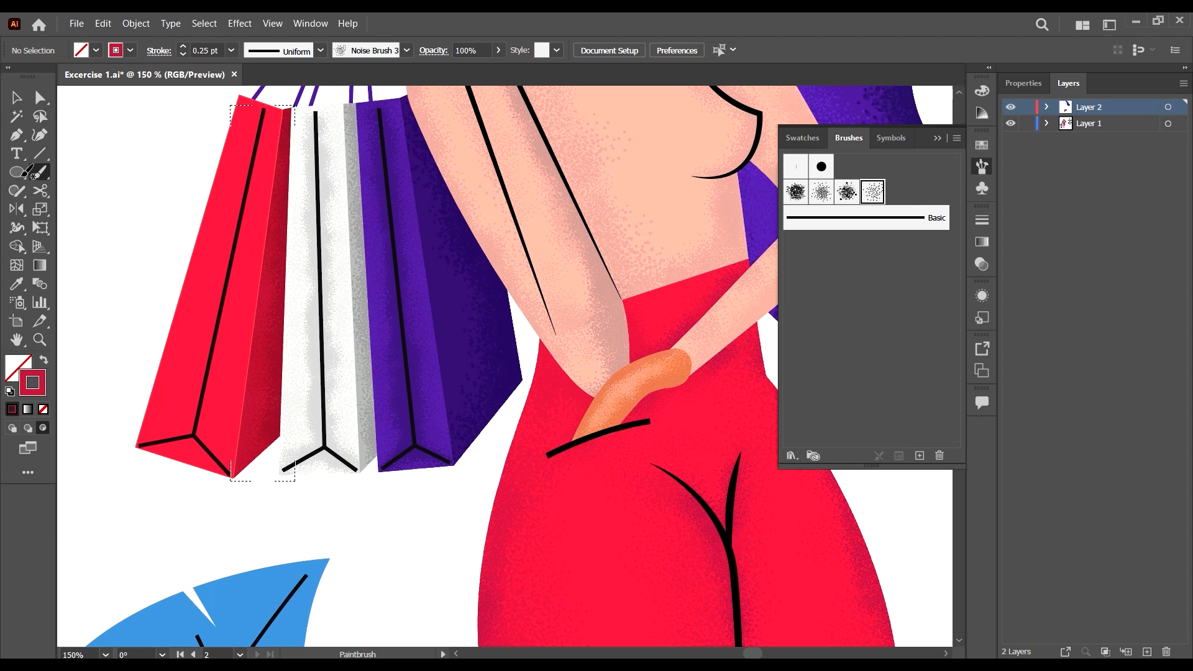
# Leave the side panel's drawing mode, select the red bag's front panel and prepare the Paintbrush to draw inside it.
pyautogui.click(9, 104)
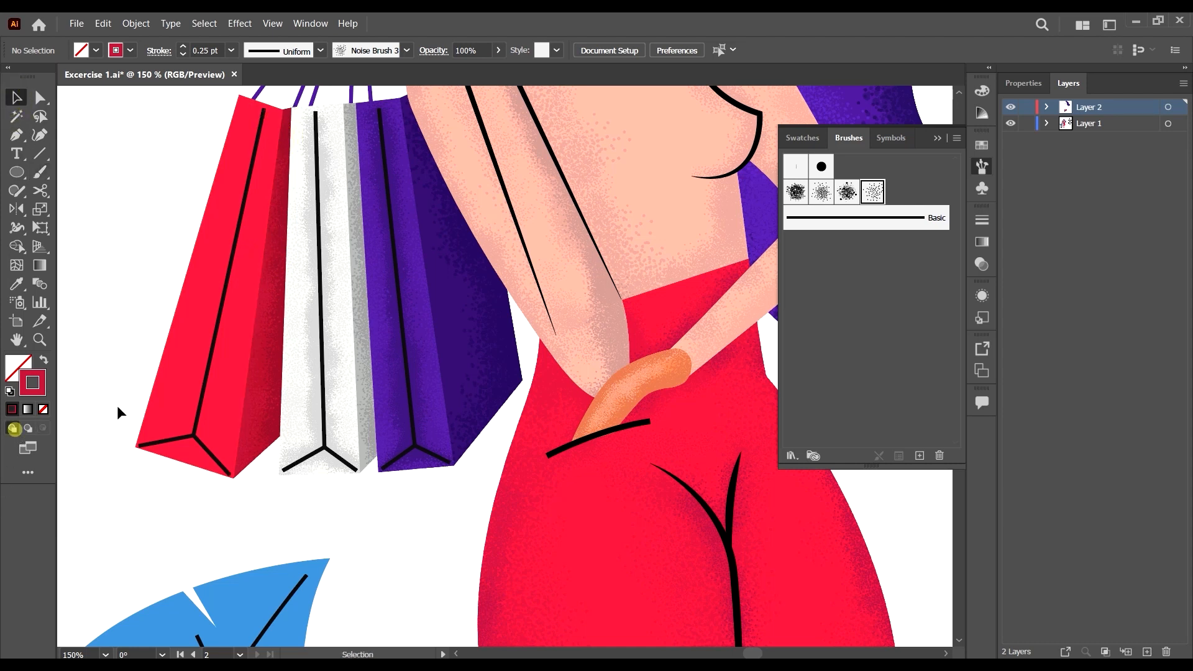
pyautogui.click(176, 466)
pyautogui.scroll(2, 83, 226)
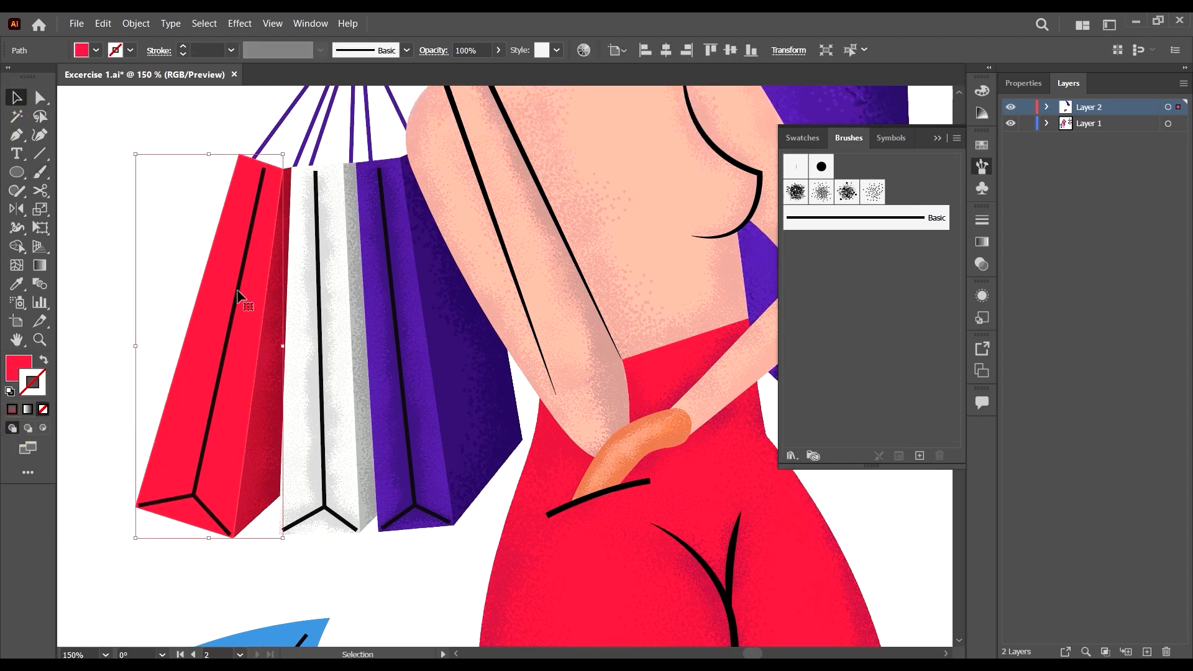
pyautogui.click(42, 429)
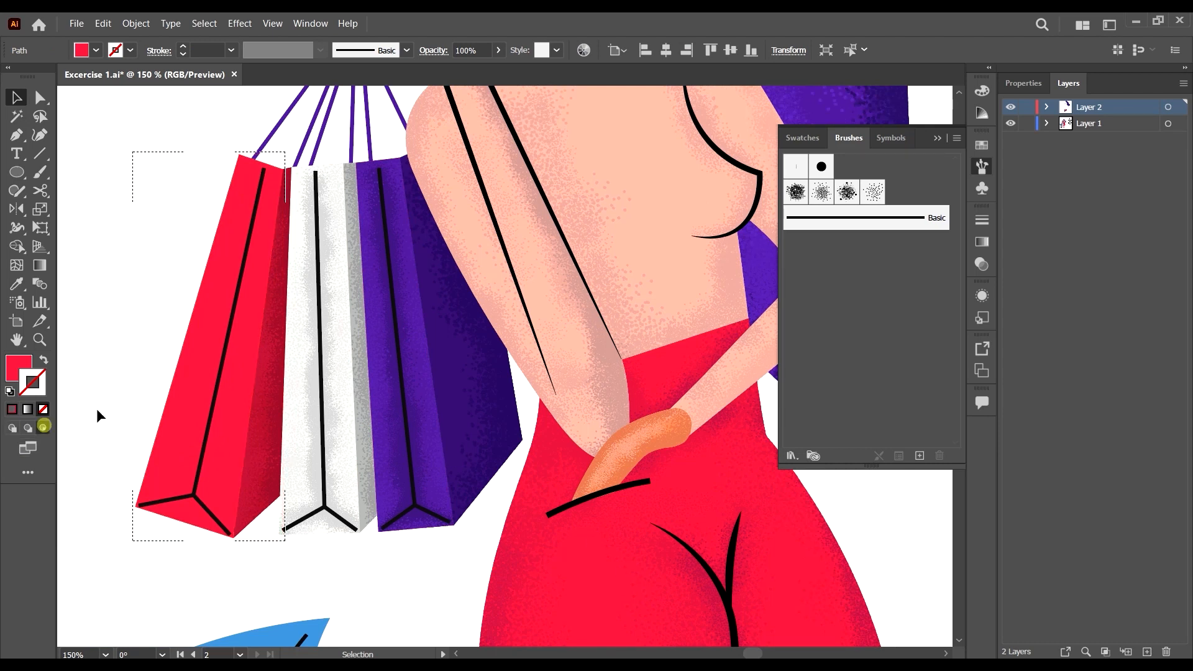
pyautogui.click(43, 176)
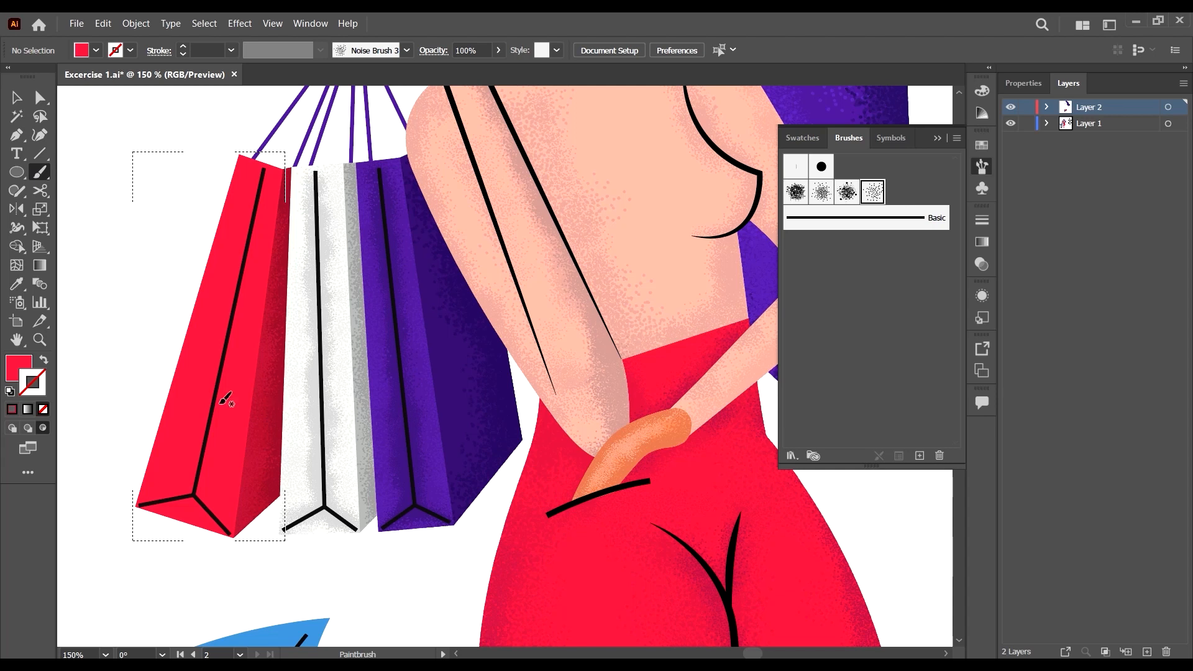
# Set the stroke colour to #D82145 with no fill, choose Noise Brush1 and set the stroke weight to 0.15 pt.
pyautogui.hotkey('shift', 'x')
pyautogui.doubleClick(28, 383)
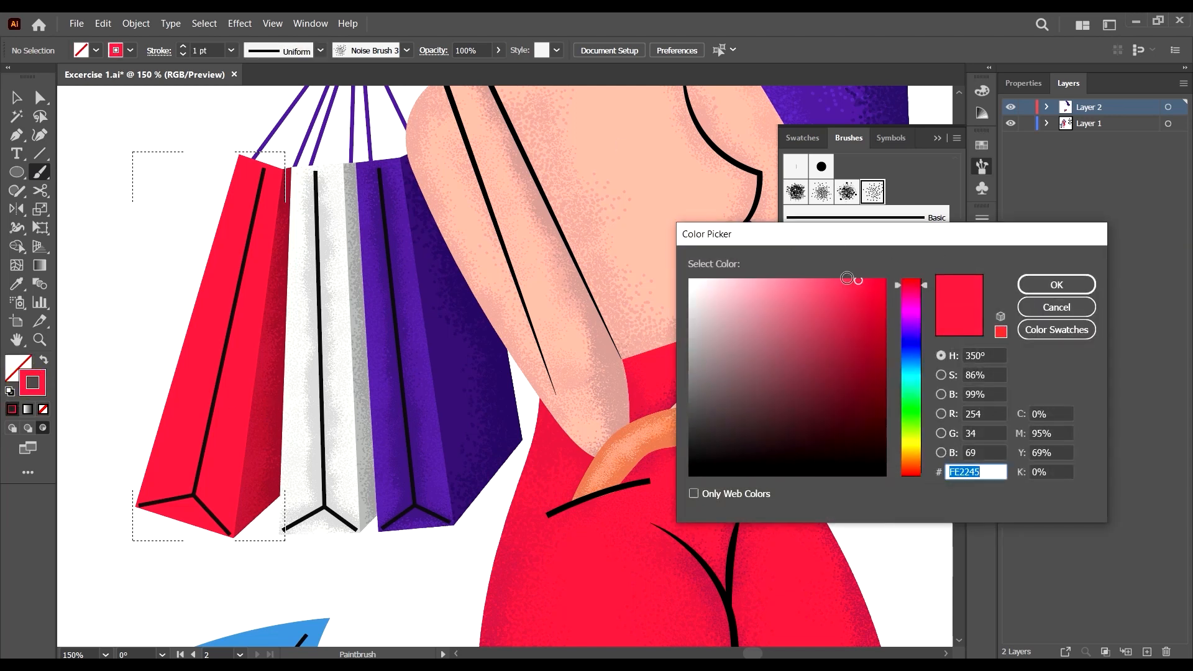
pyautogui.moveTo(859, 288); pyautogui.dragTo(858, 304)
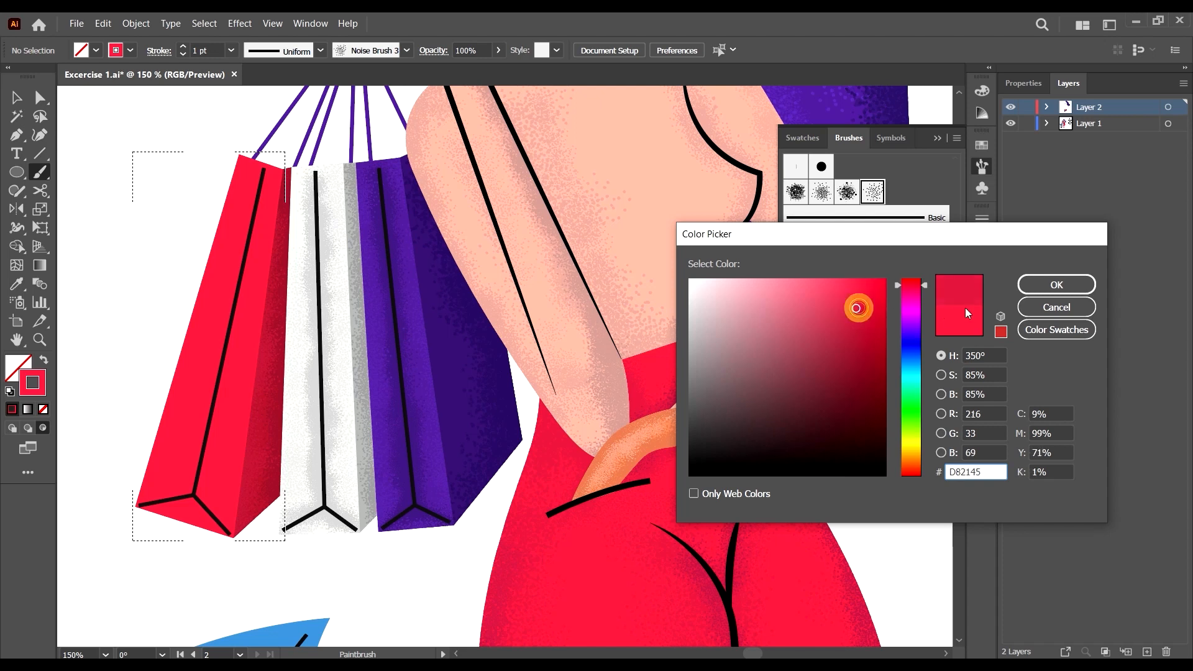
pyautogui.click(1054, 285)
pyautogui.click(820, 193)
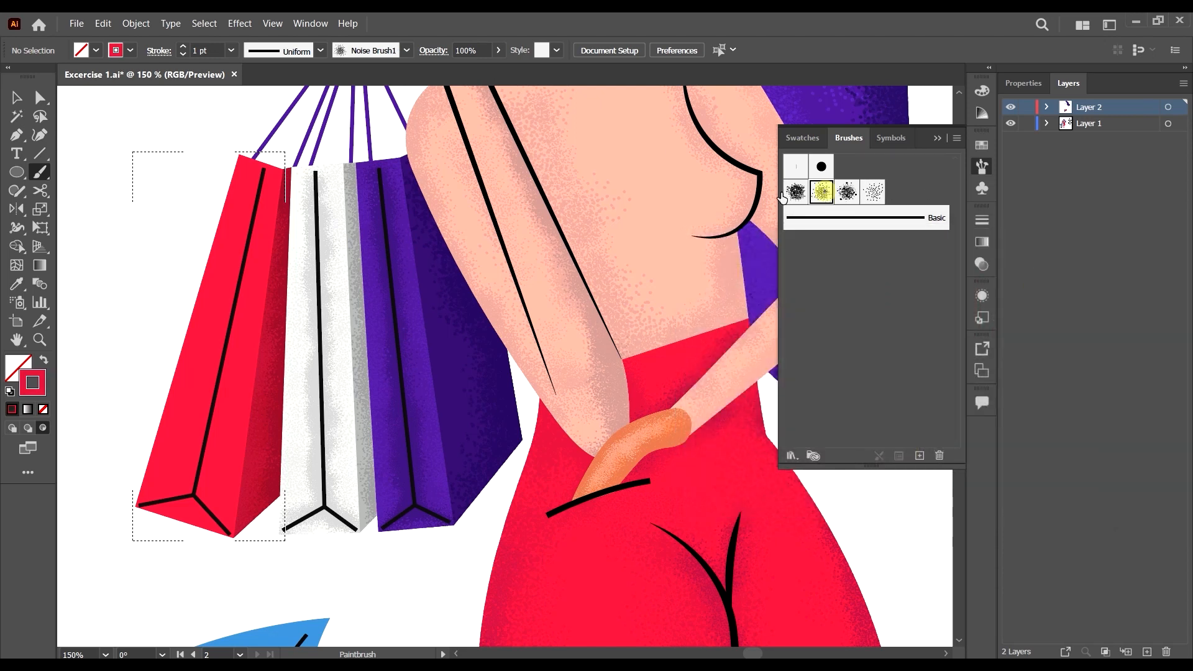
pyautogui.click(231, 50)
pyautogui.click(261, 67)
pyautogui.click(204, 51)
pyautogui.press('BackSpace')
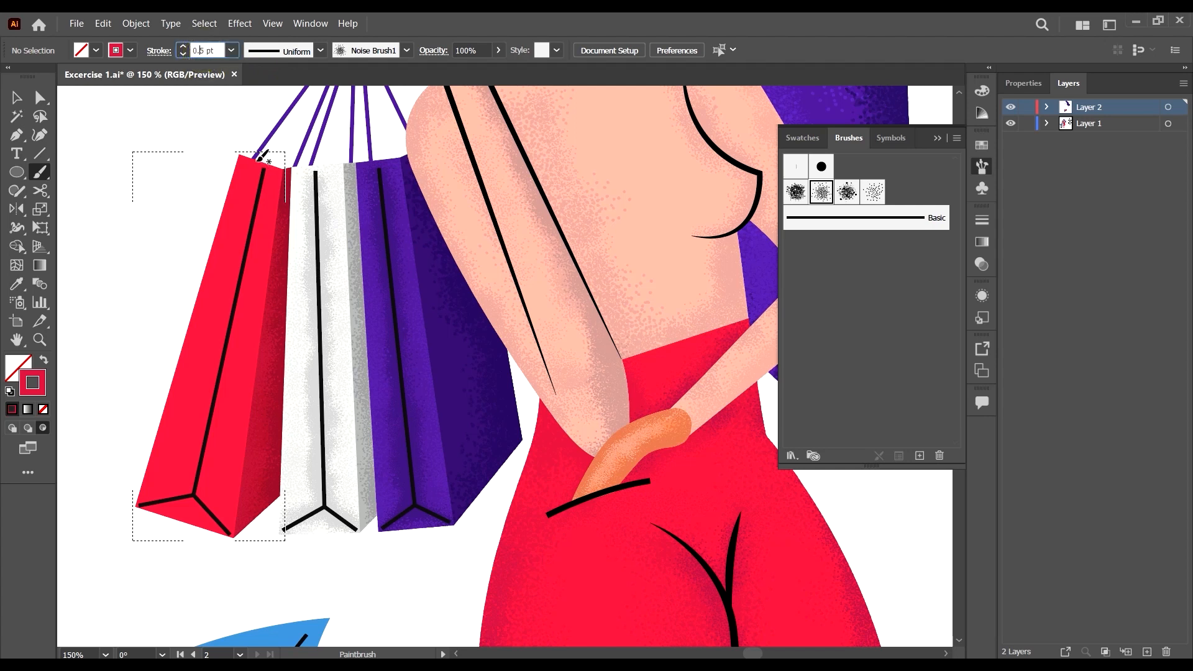
pyautogui.press('Return')
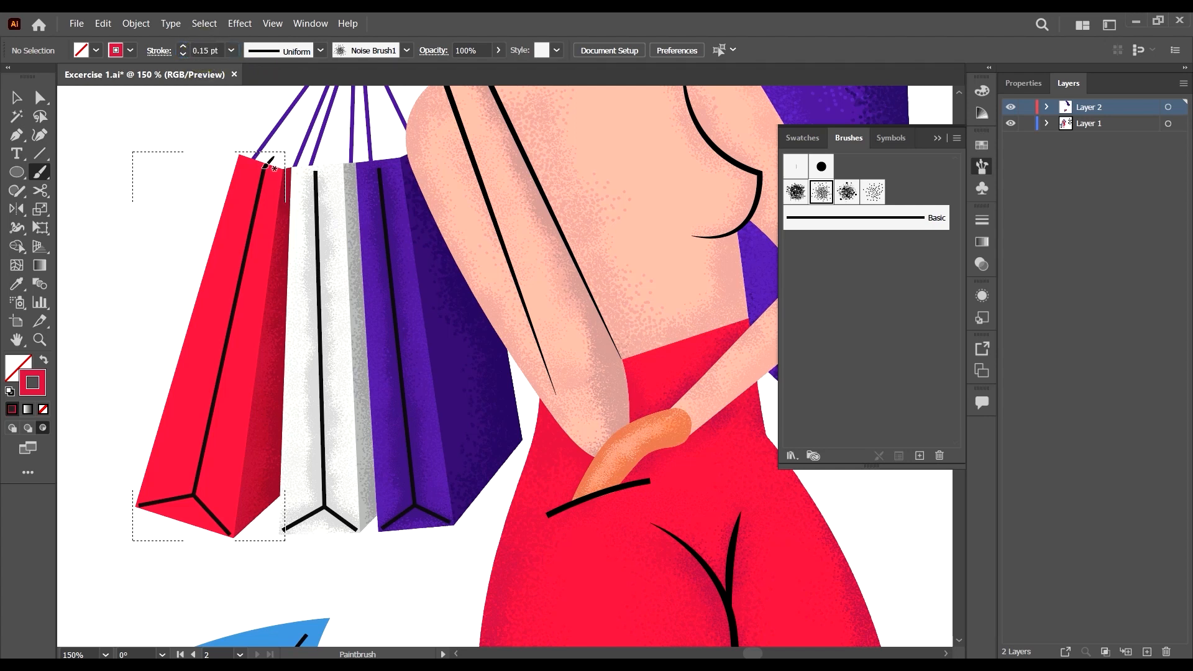
# Brush #D82145 grain down the red bag's front-panel centre fold and along both creases at its base.
pyautogui.press('v')
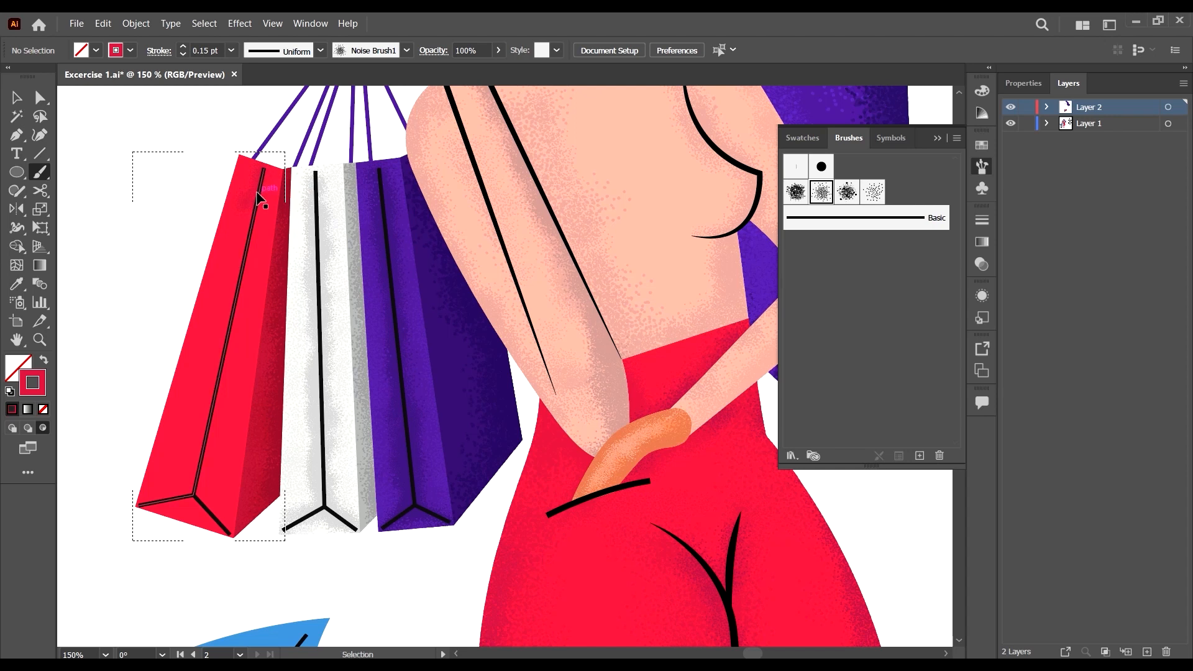
pyautogui.moveTo(247, 228); pyautogui.dragTo(238, 276)
pyautogui.moveTo(199, 488); pyautogui.dragTo(199, 489)
pyautogui.scroll(-1, 263, 452)
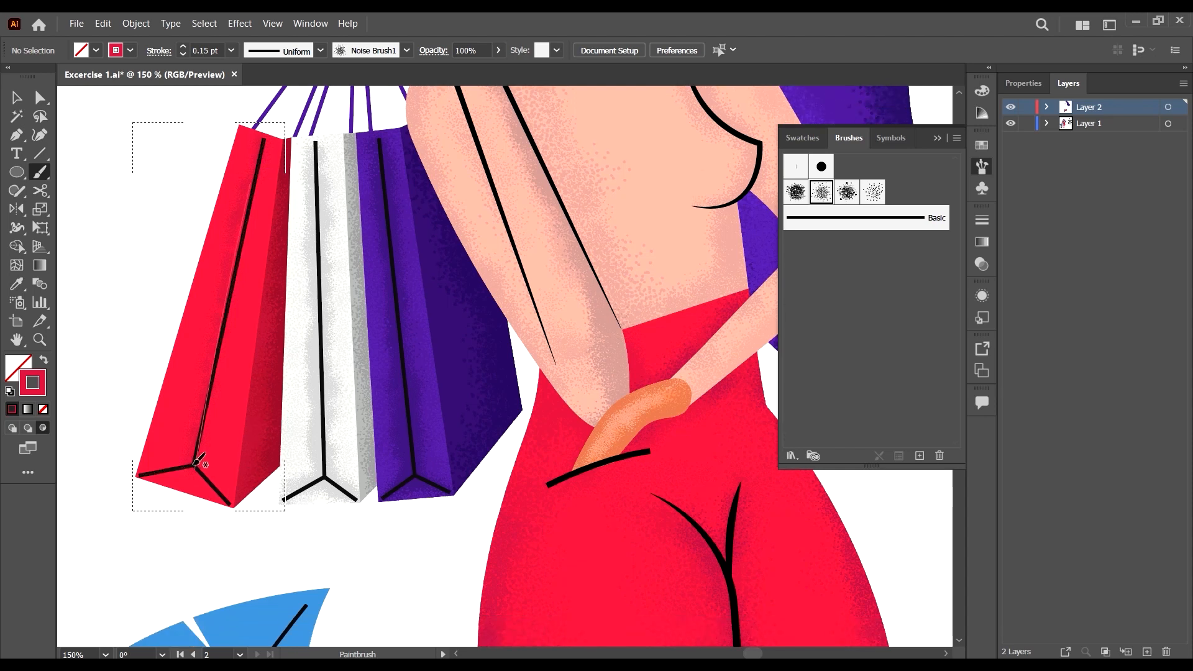
pyautogui.click(192, 465)
pyautogui.moveTo(236, 515); pyautogui.dragTo(238, 516)
pyautogui.moveTo(192, 466); pyautogui.dragTo(253, 535)
pyautogui.moveTo(184, 453)
pyautogui.mouseDown()
pyautogui.moveTo(250, 530)
pyautogui.moveTo(234, 510)
pyautogui.moveTo(138, 477)
pyautogui.mouseUp()
# Build up the darker red grain along the front panel's centre fold, extending it down its right side to the lower crease.
pyautogui.moveTo(199, 391)
pyautogui.mouseDown()
pyautogui.moveTo(233, 308)
pyautogui.moveTo(231, 184)
pyautogui.moveTo(261, 130)
pyautogui.moveTo(256, 207)
pyautogui.mouseUp()
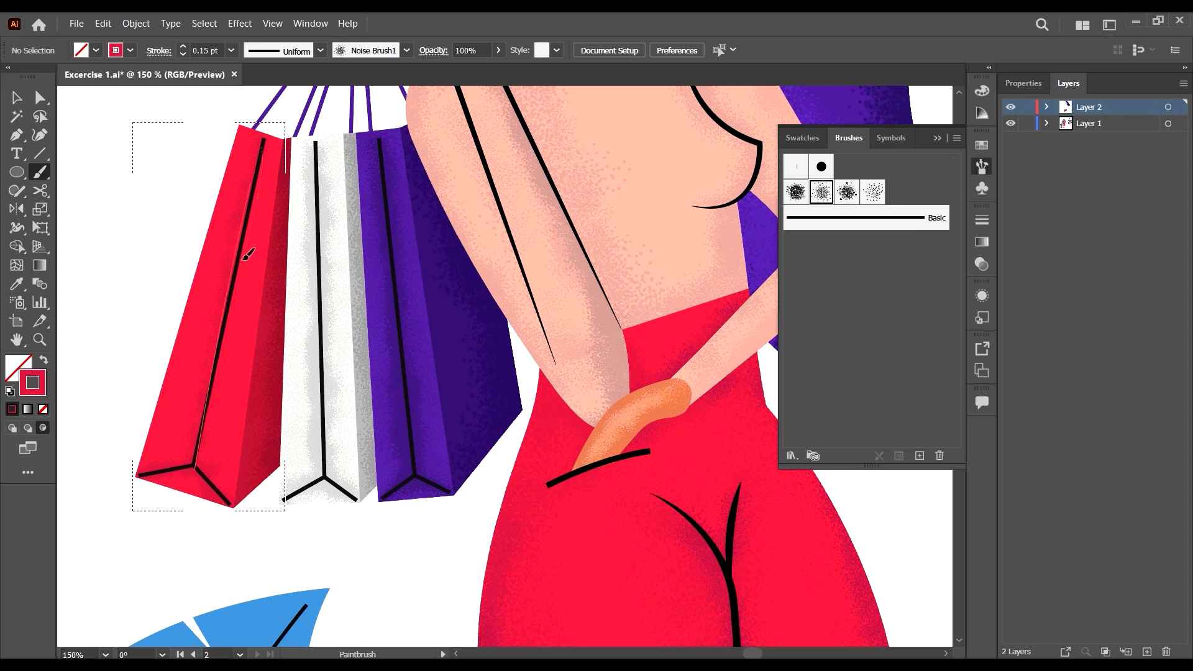
pyautogui.moveTo(243, 260)
pyautogui.mouseDown()
pyautogui.moveTo(204, 460)
pyautogui.moveTo(226, 480)
pyautogui.mouseUp()
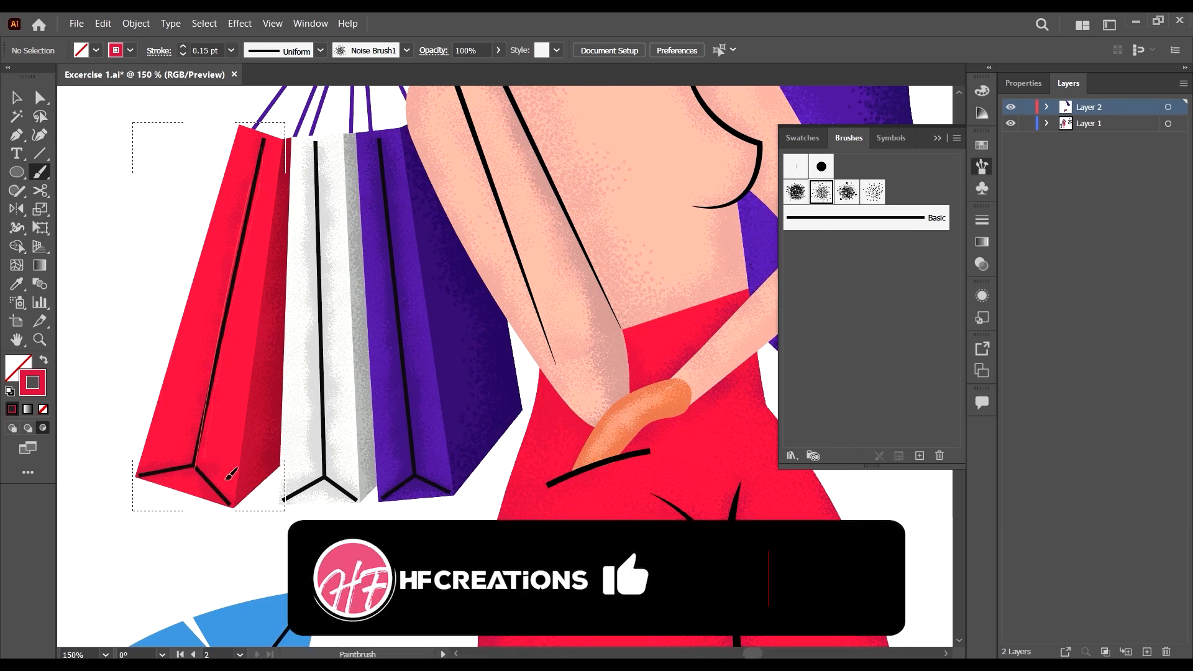
pyautogui.moveTo(262, 140)
pyautogui.mouseDown()
pyautogui.moveTo(206, 432)
pyautogui.moveTo(203, 464)
pyautogui.moveTo(228, 458)
pyautogui.moveTo(205, 454)
pyautogui.moveTo(218, 491)
pyautogui.moveTo(200, 473)
pyautogui.moveTo(267, 515)
pyautogui.mouseUp()
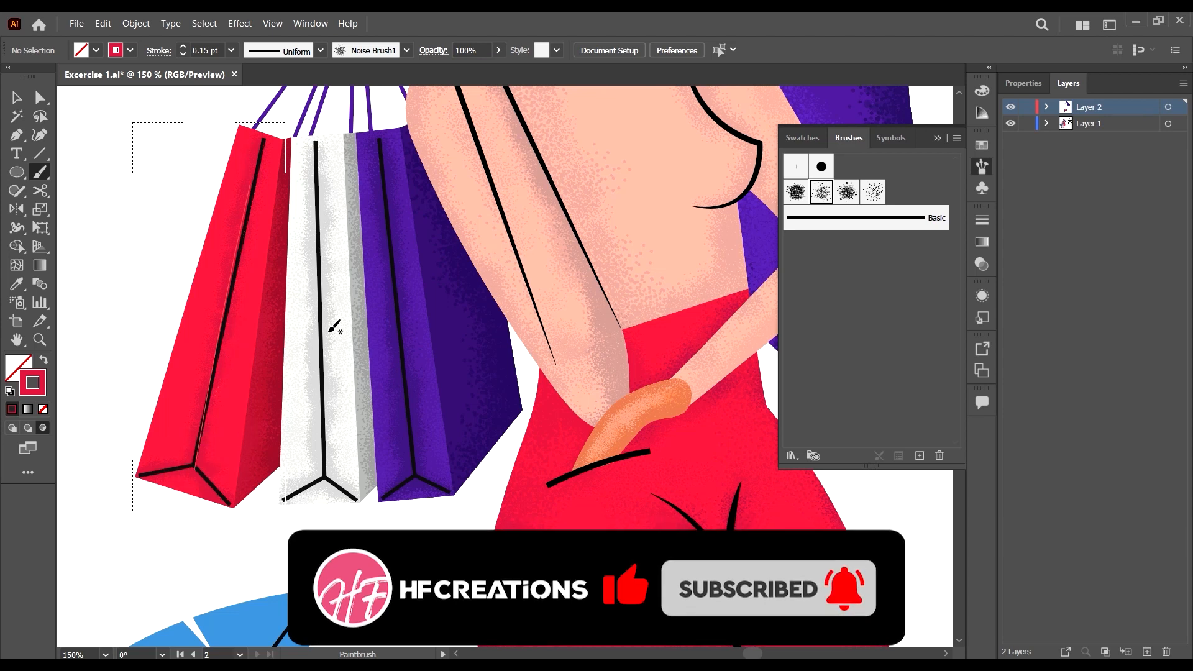
pyautogui.scroll(1, 304, 304)
pyautogui.moveTo(247, 225)
pyautogui.mouseDown()
pyautogui.moveTo(248, 255)
pyautogui.moveTo(253, 240)
pyautogui.moveTo(215, 439)
pyautogui.mouseUp()
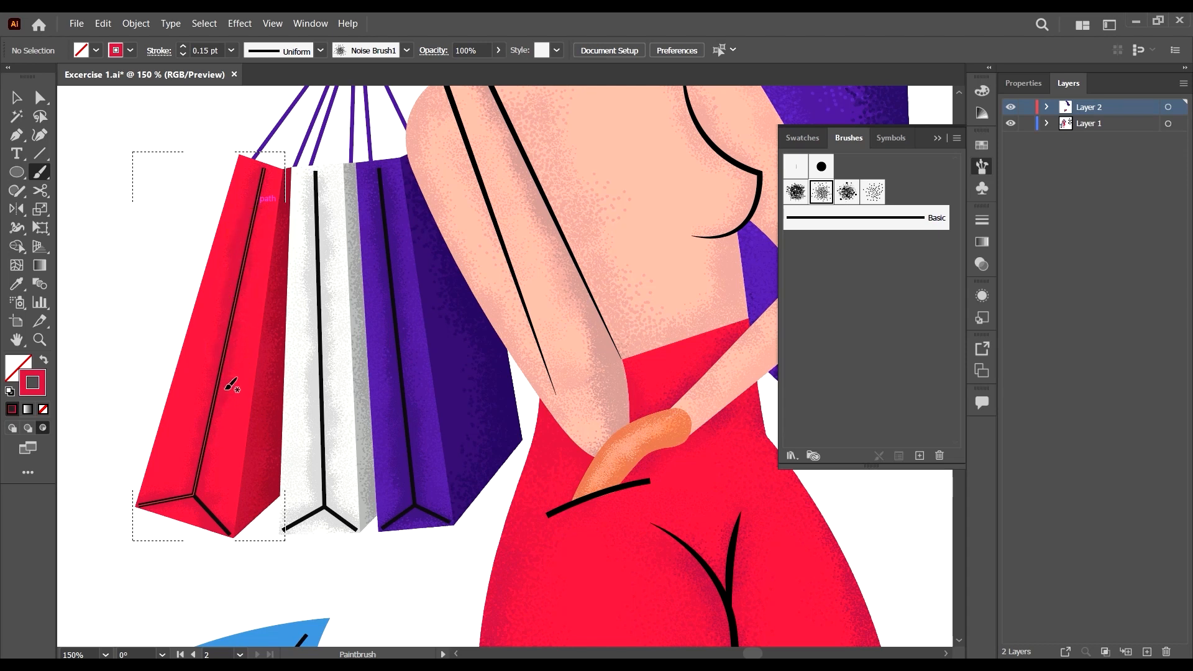
pyautogui.moveTo(227, 387); pyautogui.dragTo(197, 520)
pyautogui.moveTo(225, 397)
pyautogui.mouseDown()
pyautogui.moveTo(218, 477)
pyautogui.moveTo(217, 412)
pyautogui.moveTo(231, 383)
pyautogui.moveTo(203, 503)
pyautogui.moveTo(212, 471)
pyautogui.moveTo(225, 506)
pyautogui.mouseUp()
pyautogui.moveTo(211, 500); pyautogui.dragTo(228, 527)
# Sample the front panel's red as the stroke colour, lighten it to #FC3259 and return to the Paintbrush.
pyautogui.scroll(-2, 286, 471)
pyautogui.press('i')
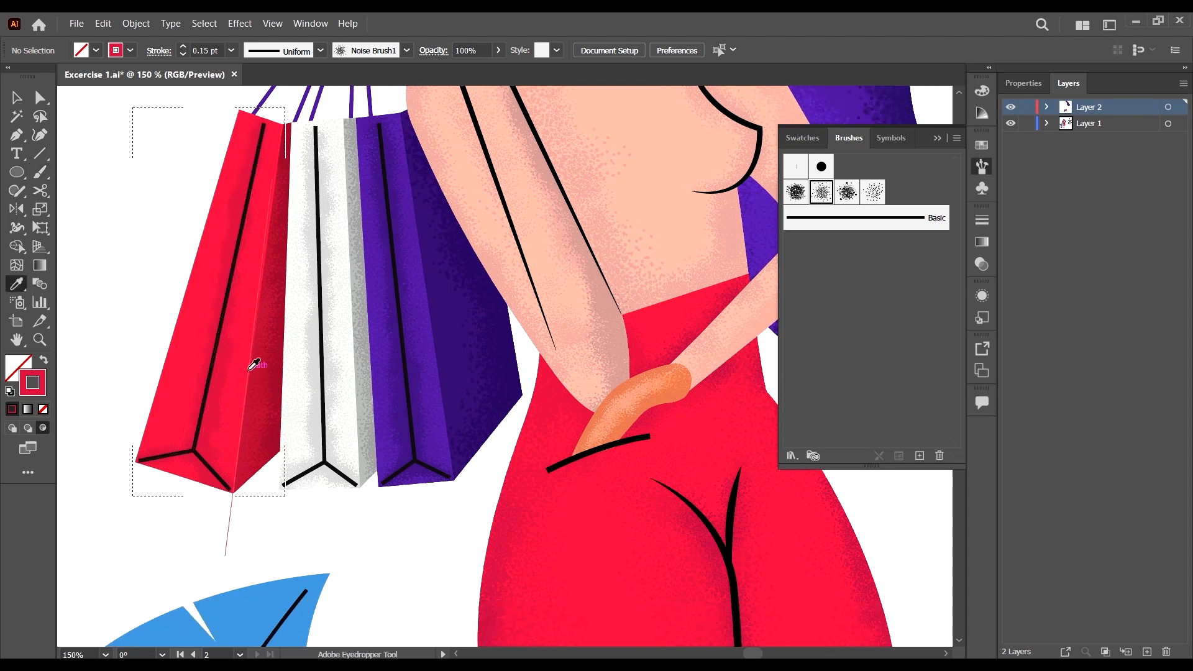
pyautogui.click(249, 365)
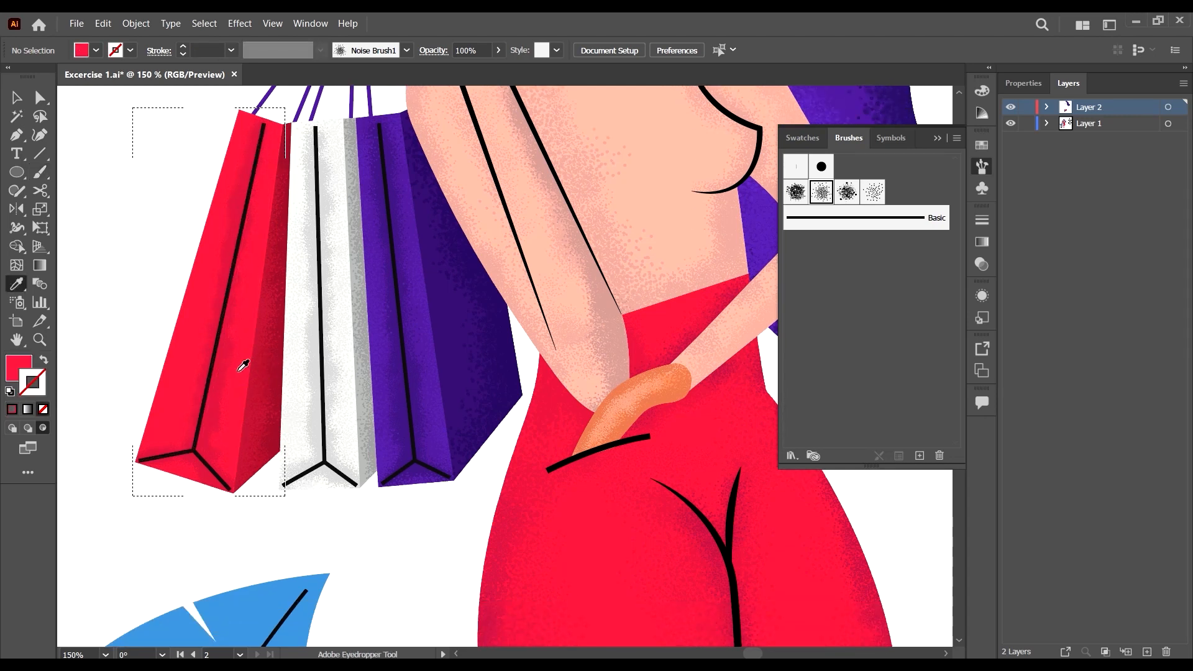
pyautogui.hotkey('shift', 'x')
pyautogui.doubleClick(41, 380)
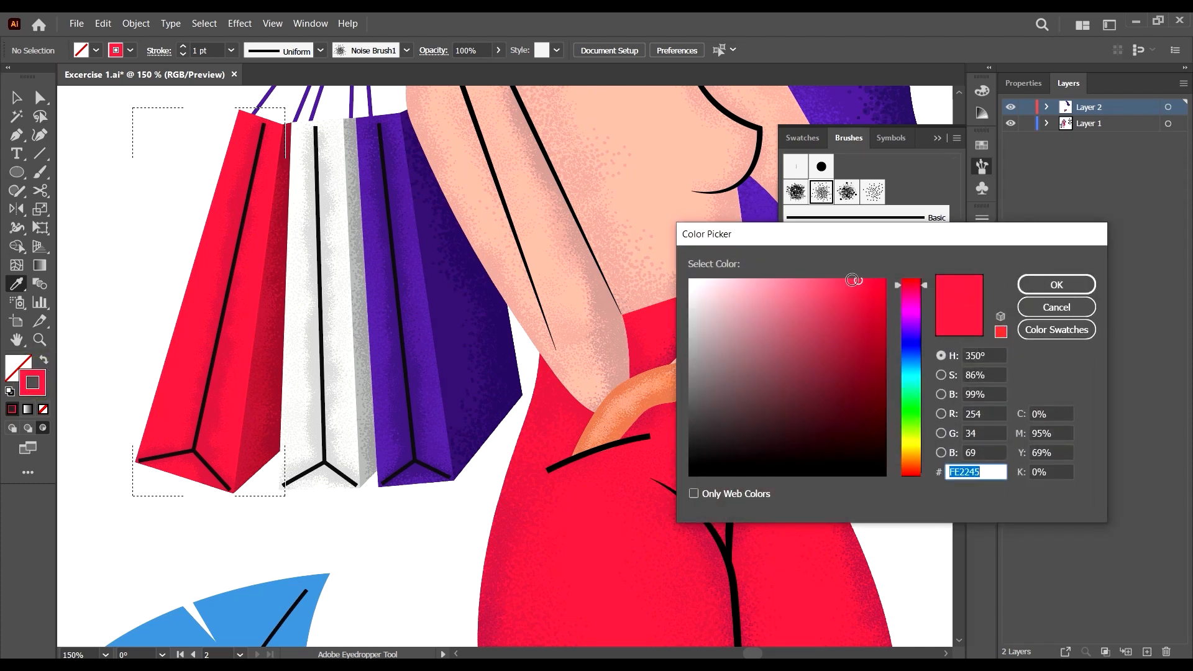
pyautogui.moveTo(853, 280); pyautogui.dragTo(849, 280)
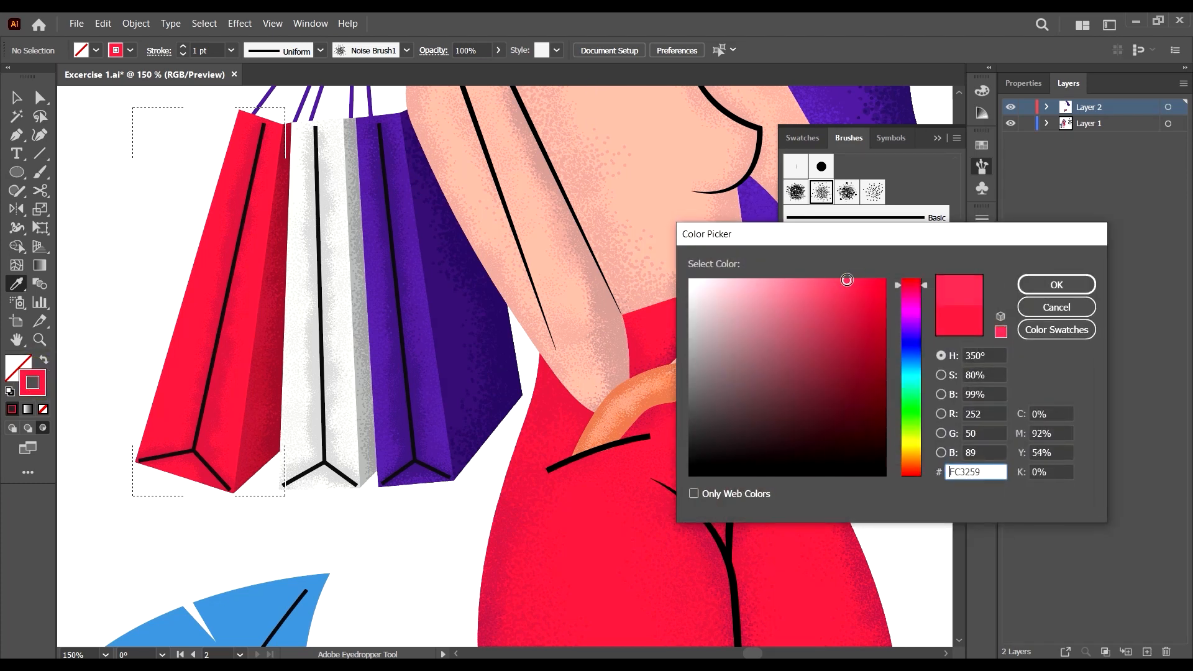
pyautogui.click(1033, 284)
pyautogui.press('b')
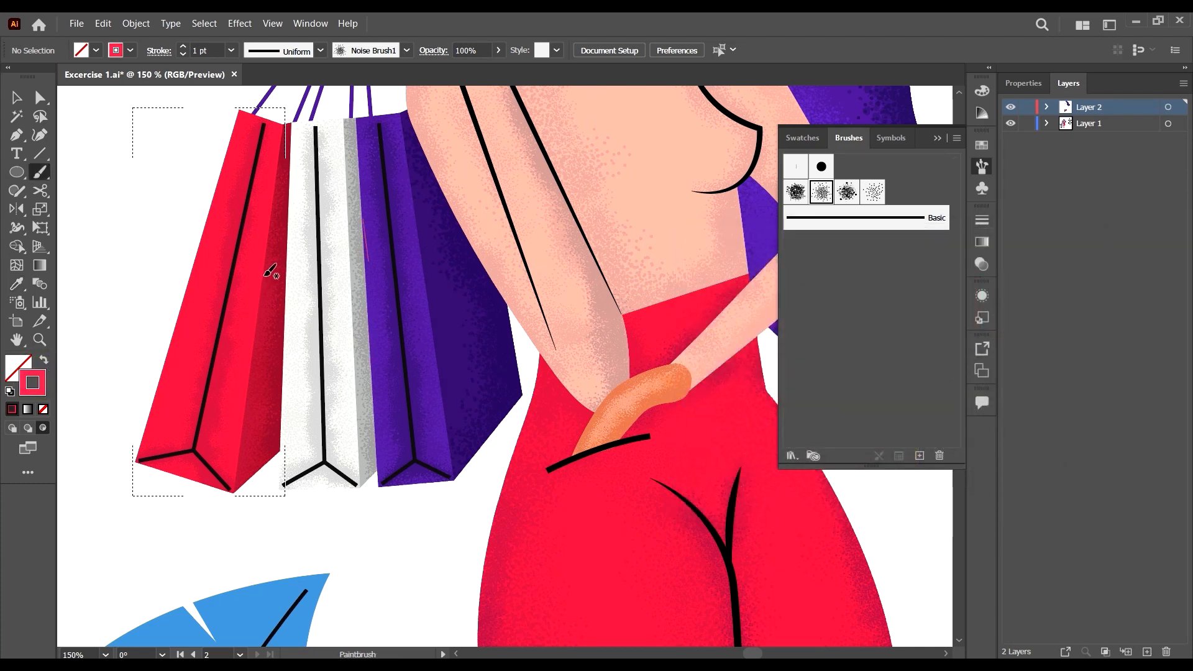
# Undo a coarse trial highlight stroke, switch to Noise Brush 3 and set the stroke weight to 0.25 pt.
pyautogui.moveTo(262, 306); pyautogui.dragTo(271, 238)
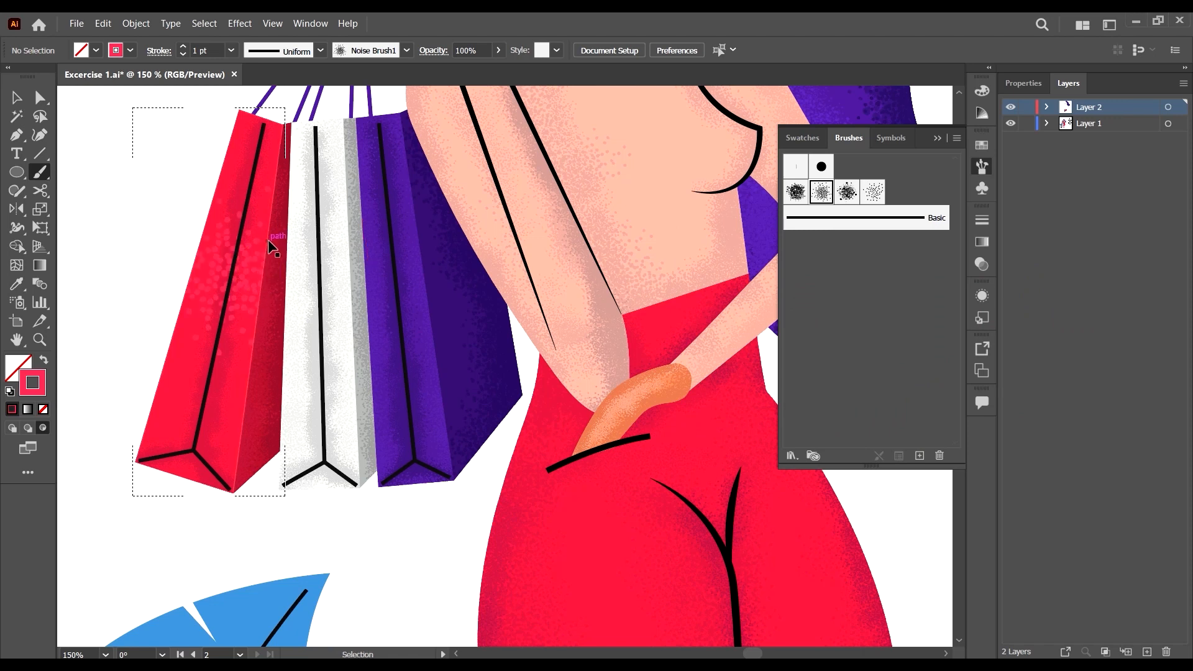
pyautogui.hotkey('ctrl', 'z')
pyautogui.click(870, 195)
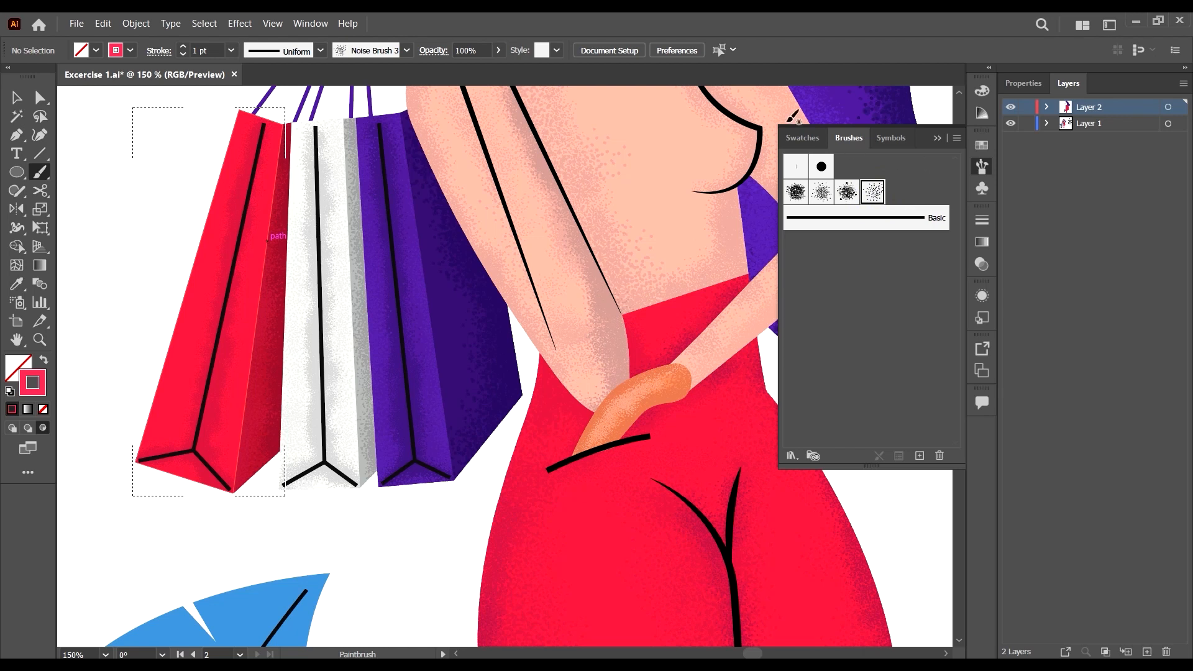
pyautogui.click(844, 190)
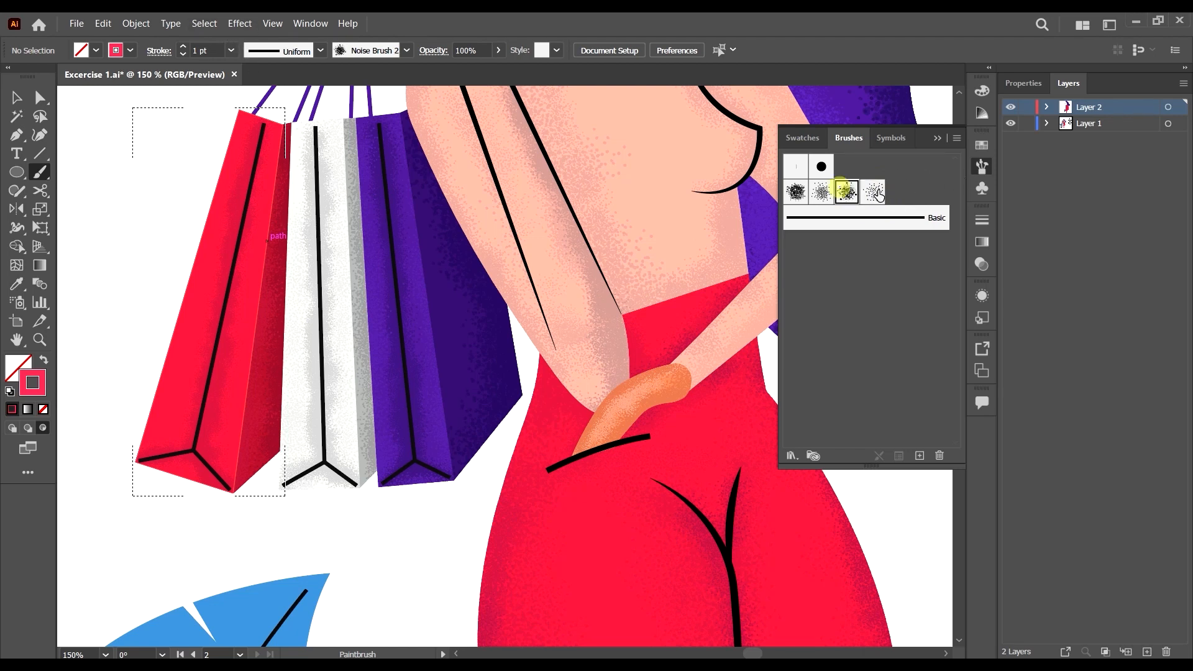
pyautogui.click(875, 193)
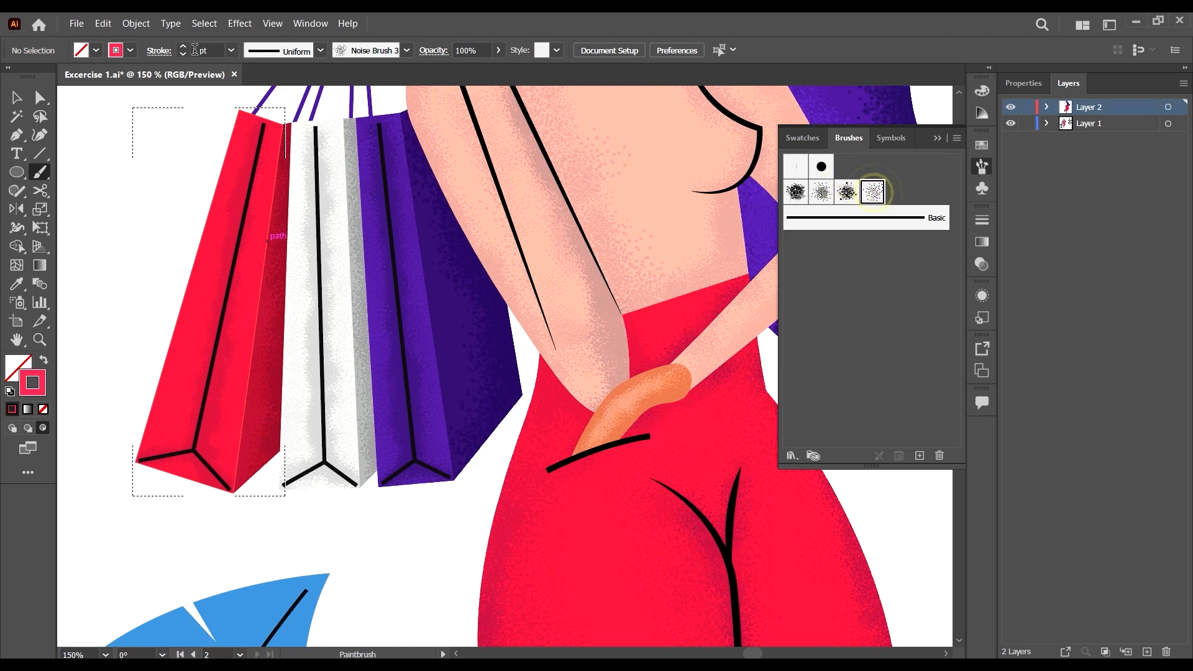
pyautogui.click(231, 50)
pyautogui.click(267, 66)
# Brush the first light red highlight grain on the upper right edge of the red bag's front panel.
pyautogui.moveTo(263, 227); pyautogui.dragTo(271, 193)
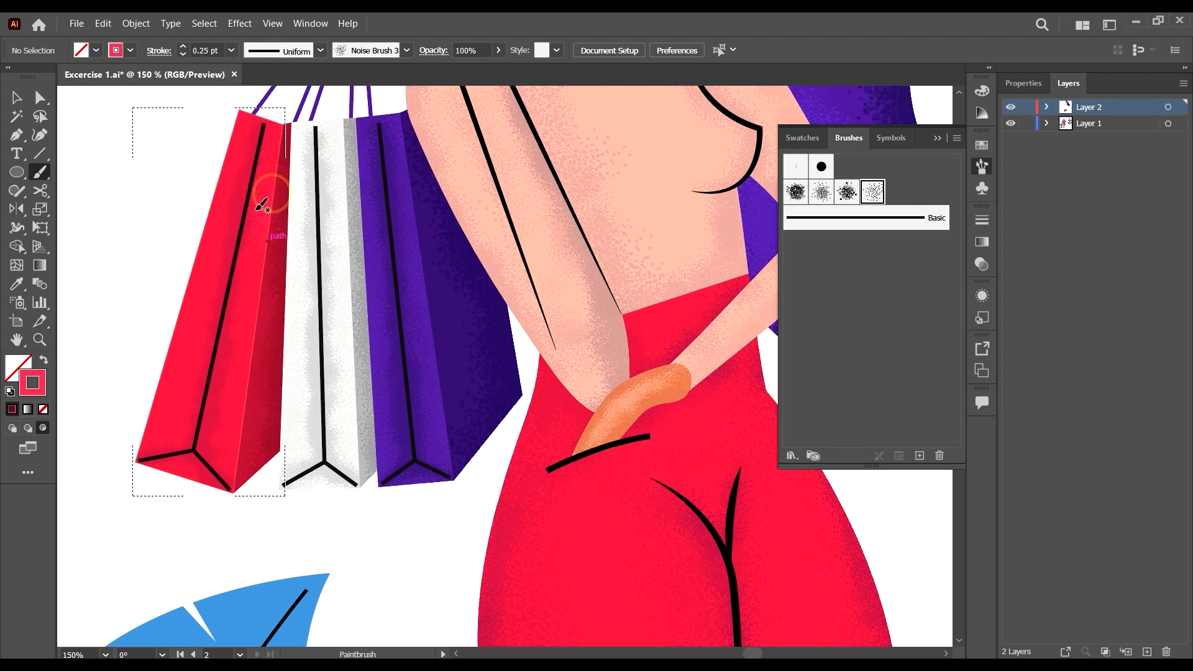
pyautogui.scroll(3, 255, 210)
pyautogui.moveTo(293, 282)
pyautogui.mouseDown()
pyautogui.moveTo(286, 207)
pyautogui.moveTo(304, 261)
pyautogui.mouseUp()
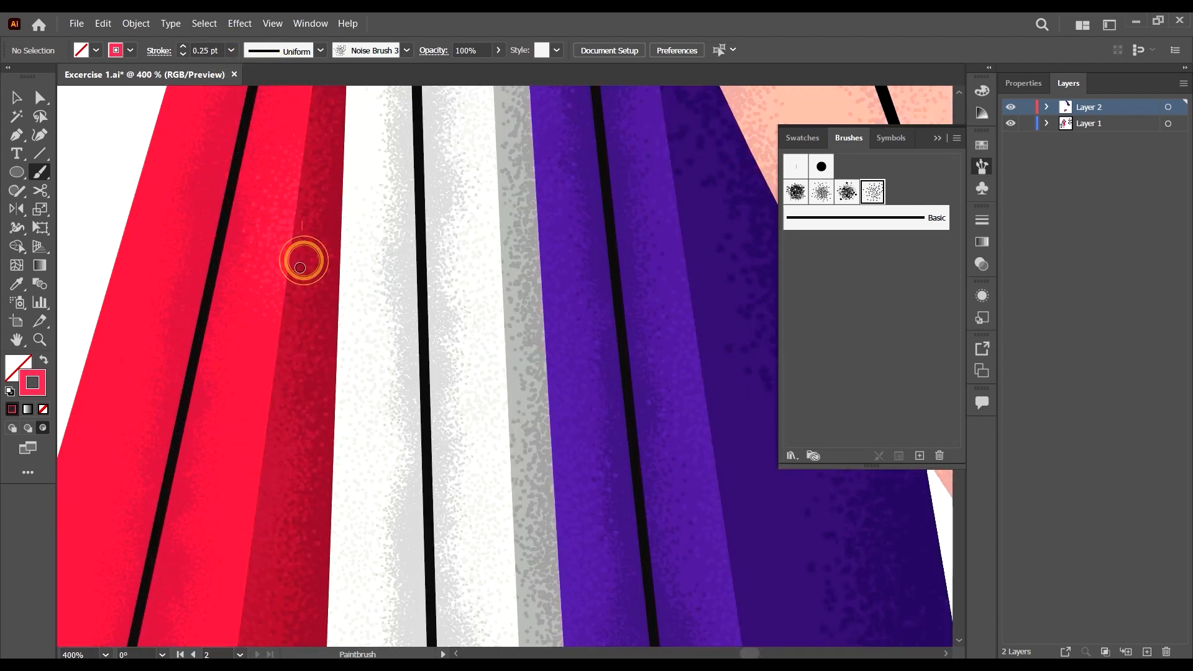
pyautogui.scroll(-2, 304, 261)
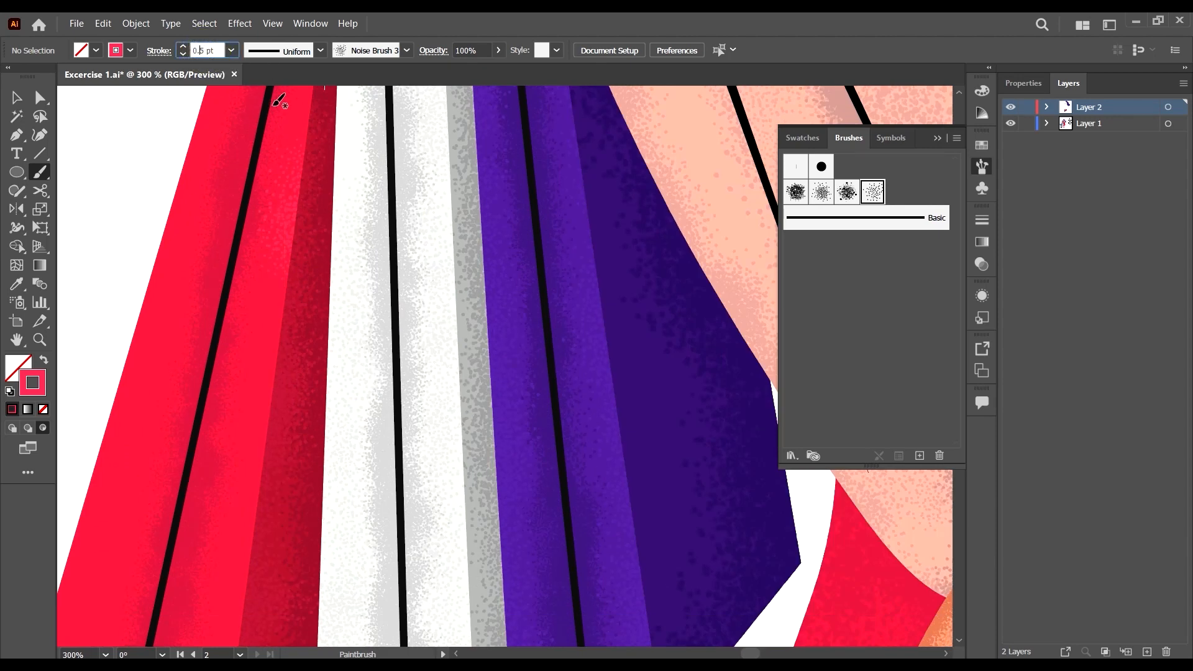
# Reduce the stroke weight to 0.15 pt and brush light red highlights down the upper half of the front panel's right edge.
pyautogui.scroll(3, 309, 189)
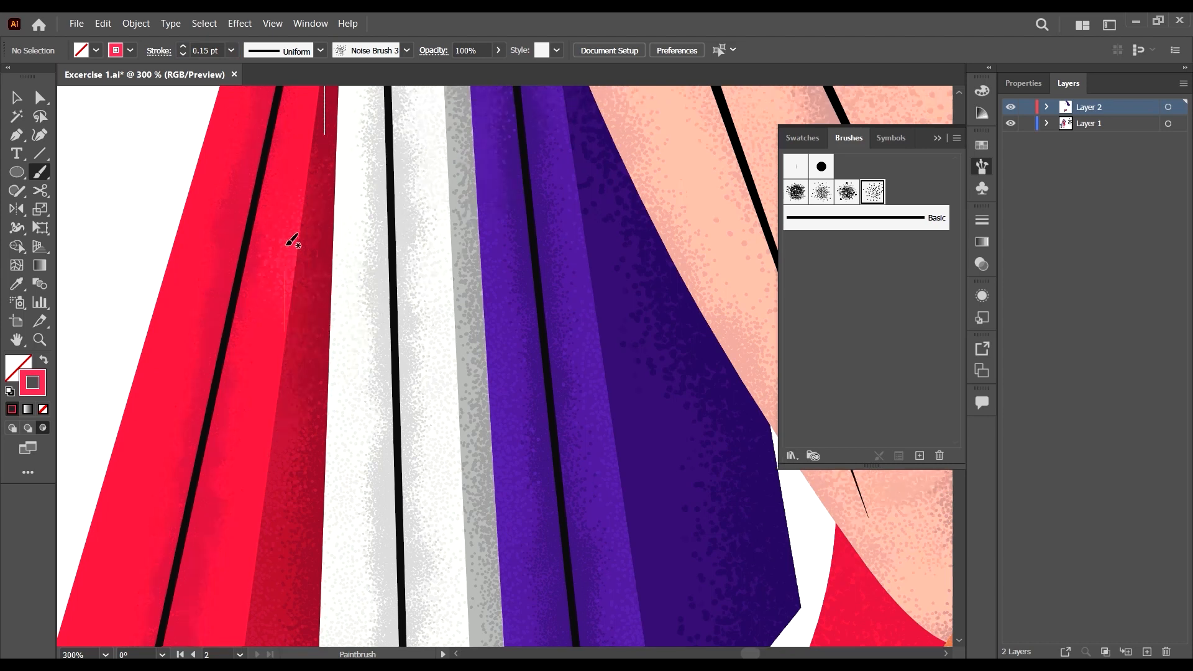
pyautogui.moveTo(302, 289)
pyautogui.mouseDown()
pyautogui.moveTo(303, 181)
pyautogui.moveTo(322, 118)
pyautogui.mouseUp()
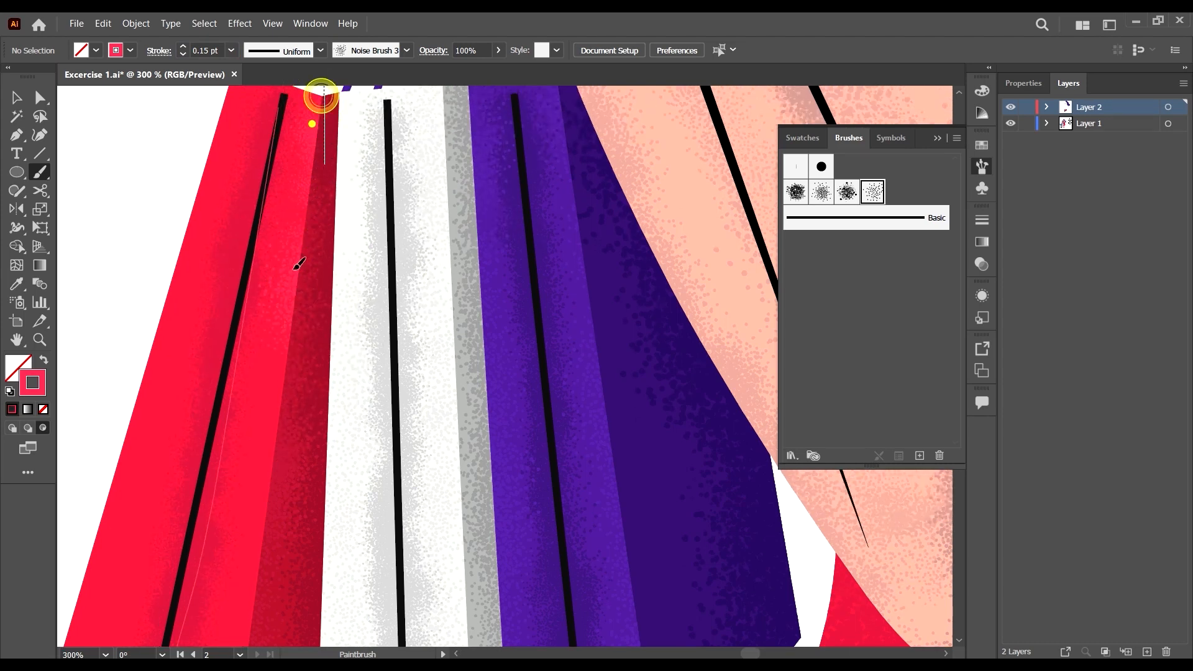
pyautogui.moveTo(300, 307); pyautogui.dragTo(279, 386)
pyautogui.moveTo(287, 429); pyautogui.dragTo(269, 495)
pyautogui.moveTo(271, 528); pyautogui.dragTo(257, 550)
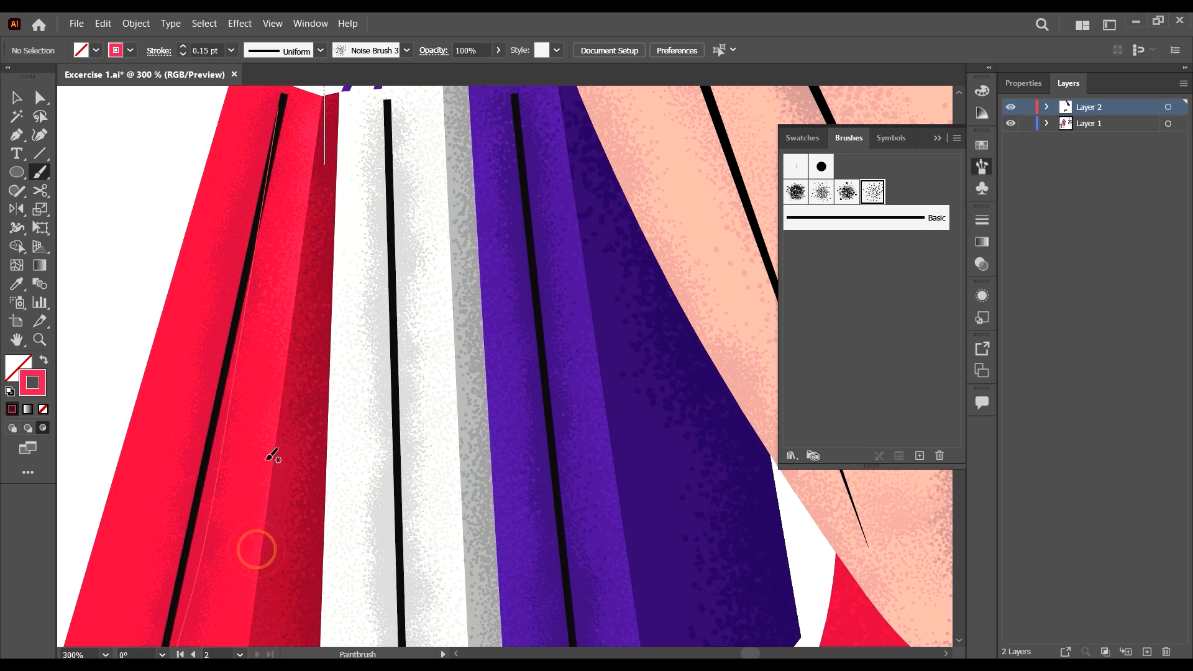
# Continue the light red highlight down the lower half of the front panel's right edge to the bottom corner.
pyautogui.scroll(-7, 272, 397)
pyautogui.moveTo(271, 326); pyautogui.dragTo(311, 230)
pyautogui.moveTo(255, 353)
pyautogui.mouseDown()
pyautogui.moveTo(271, 290)
pyautogui.moveTo(255, 386)
pyautogui.mouseUp()
pyautogui.moveTo(248, 419)
pyautogui.mouseDown()
pyautogui.moveTo(258, 486)
pyautogui.moveTo(248, 498)
pyautogui.mouseUp()
pyautogui.moveTo(247, 491); pyautogui.dragTo(238, 640)
pyautogui.moveTo(240, 596); pyautogui.dragTo(233, 630)
pyautogui.moveTo(232, 605); pyautogui.dragTo(233, 633)
pyautogui.moveTo(236, 575); pyautogui.dragTo(231, 612)
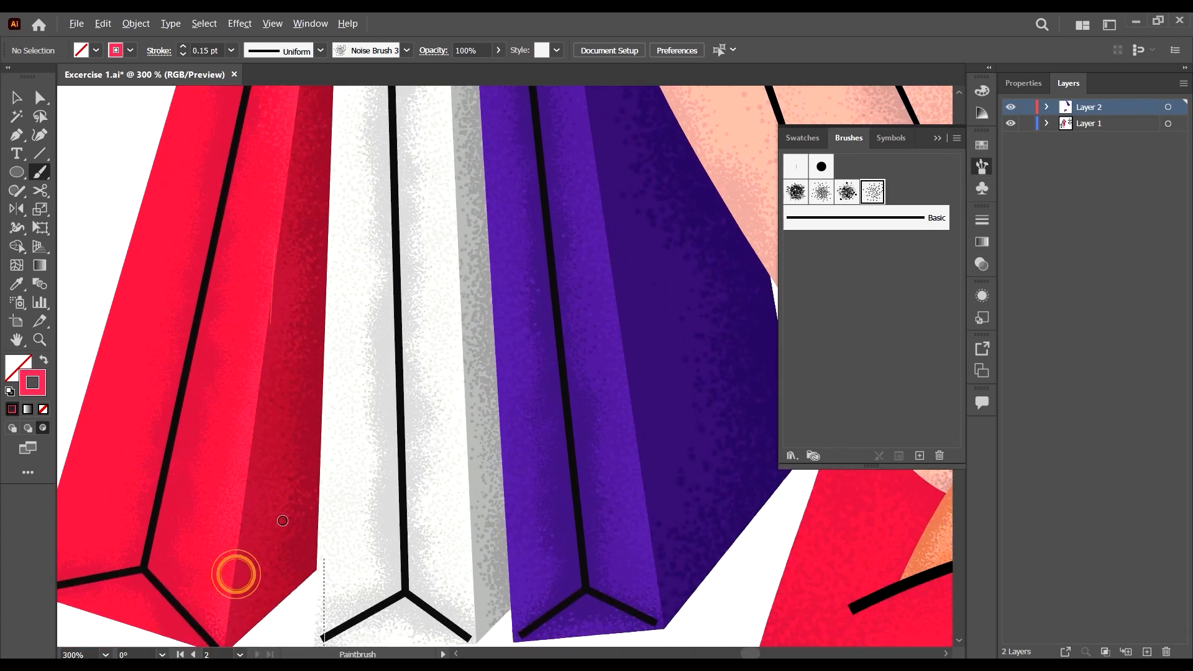
# Brush light red highlight grain along the front panel's left edge from the top corner to the base.
pyautogui.scroll(-2, 286, 435)
pyautogui.scroll(3, 270, 248)
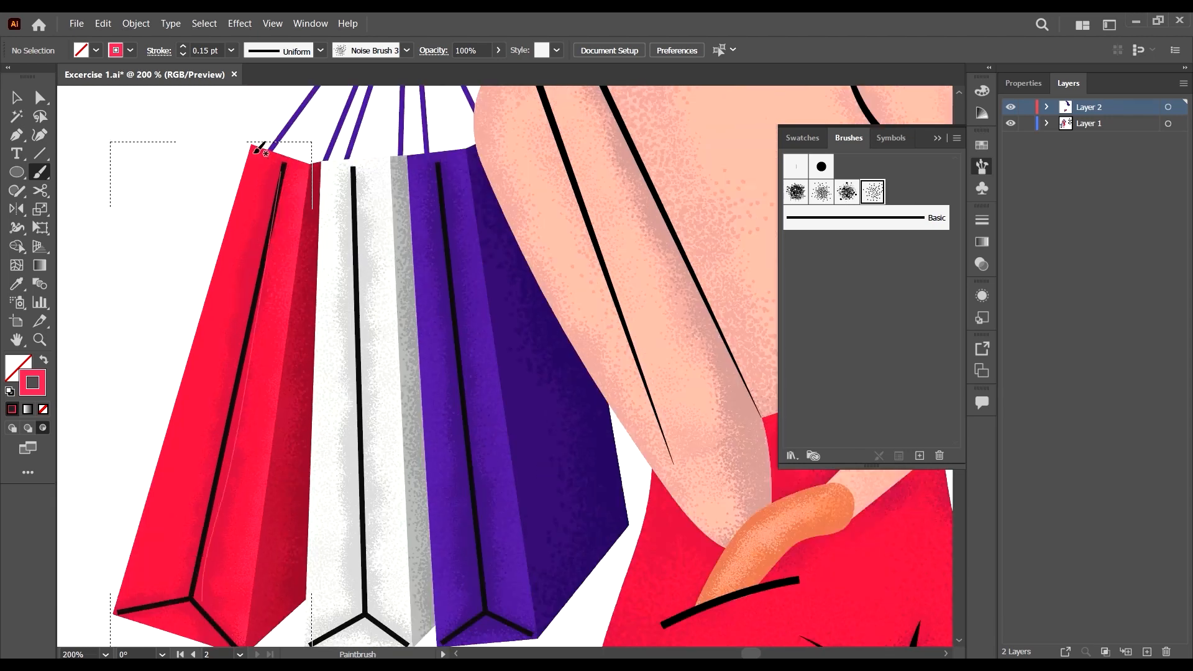
pyautogui.moveTo(228, 208); pyautogui.dragTo(226, 228)
pyautogui.moveTo(229, 176); pyautogui.dragTo(218, 256)
pyautogui.moveTo(223, 258); pyautogui.dragTo(198, 323)
pyautogui.moveTo(201, 327); pyautogui.dragTo(161, 470)
pyautogui.moveTo(160, 474); pyautogui.dragTo(142, 529)
pyautogui.moveTo(140, 515); pyautogui.dragTo(129, 593)
pyautogui.moveTo(138, 547)
pyautogui.mouseDown()
pyautogui.moveTo(128, 595)
pyautogui.moveTo(131, 586)
pyautogui.moveTo(232, 607)
pyautogui.mouseUp()
# Brush light red highlights along the front panel's bottom edge and touch up its lower-left and top-left corners.
pyautogui.scroll(-2, 176, 601)
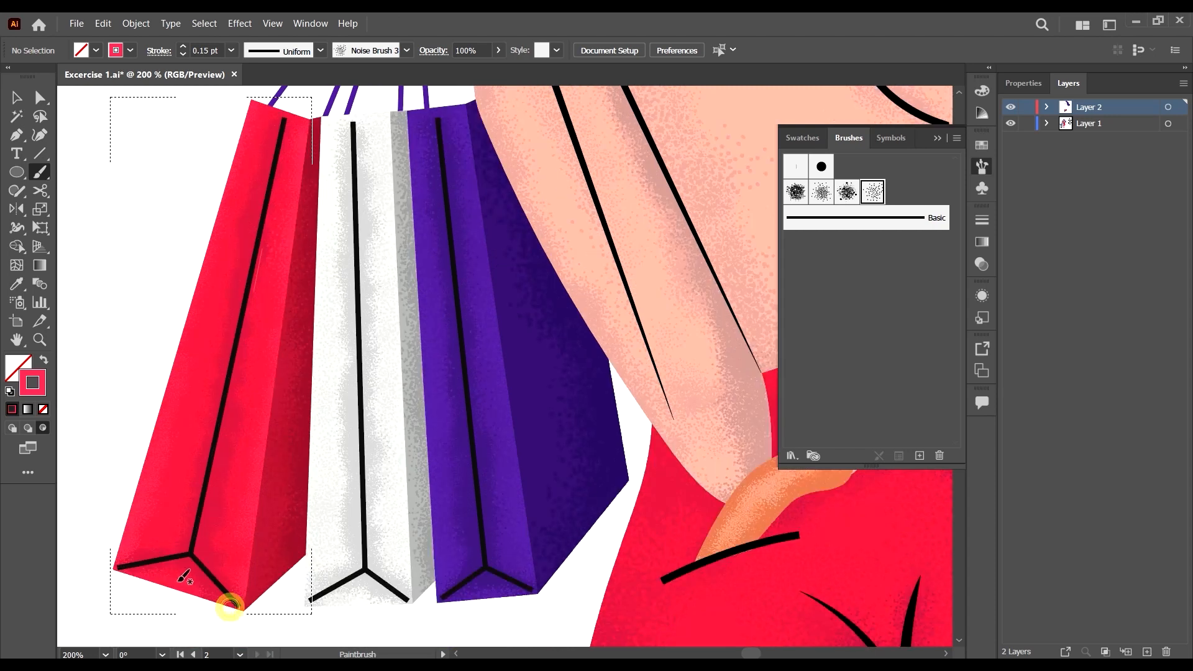
pyautogui.moveTo(93, 570); pyautogui.dragTo(262, 622)
pyautogui.moveTo(92, 583); pyautogui.dragTo(224, 607)
pyautogui.moveTo(133, 577); pyautogui.dragTo(211, 604)
pyautogui.click(123, 553)
pyautogui.moveTo(256, 75); pyautogui.dragTo(247, 118)
# Leave the red bag's inside-drawing mode for normal drawing, switch to the Selection tool and deselect everything.
pyautogui.moveTo(378, 180); pyautogui.dragTo(436, 73)
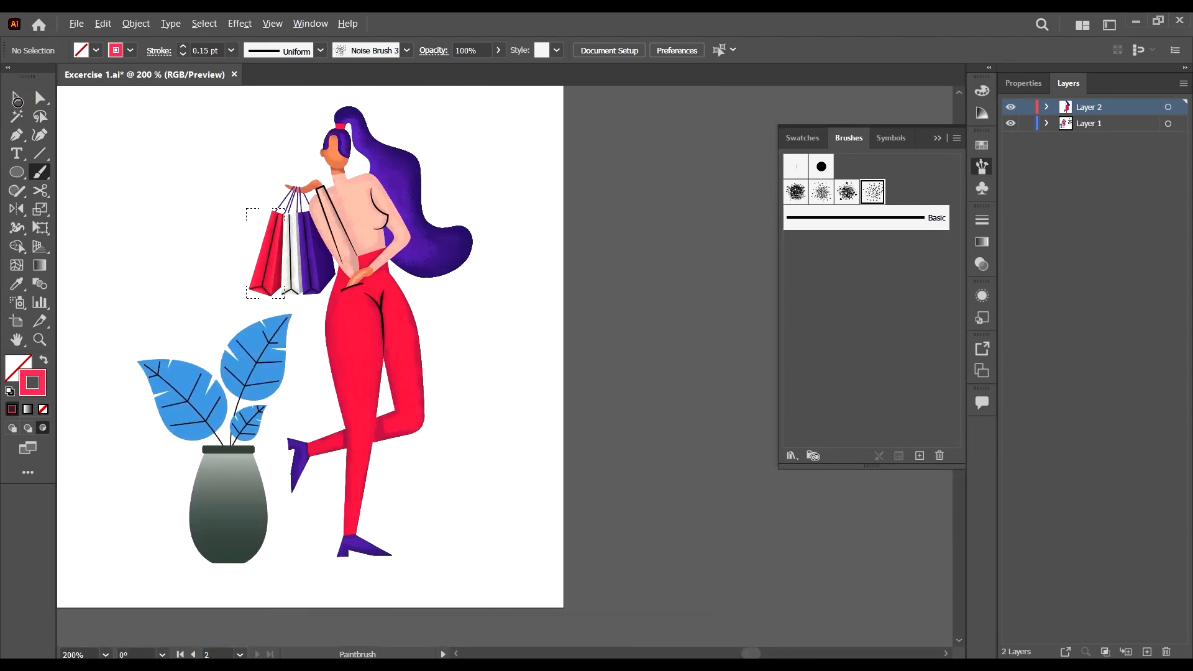
pyautogui.click(16, 97)
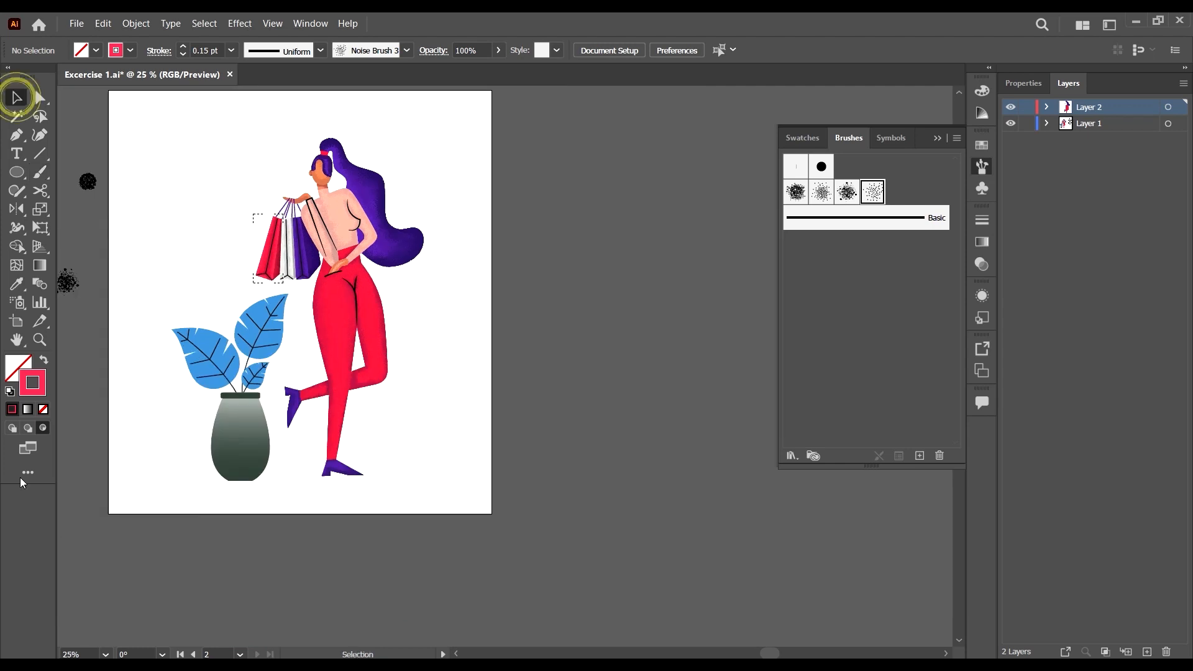
pyautogui.click(11, 429)
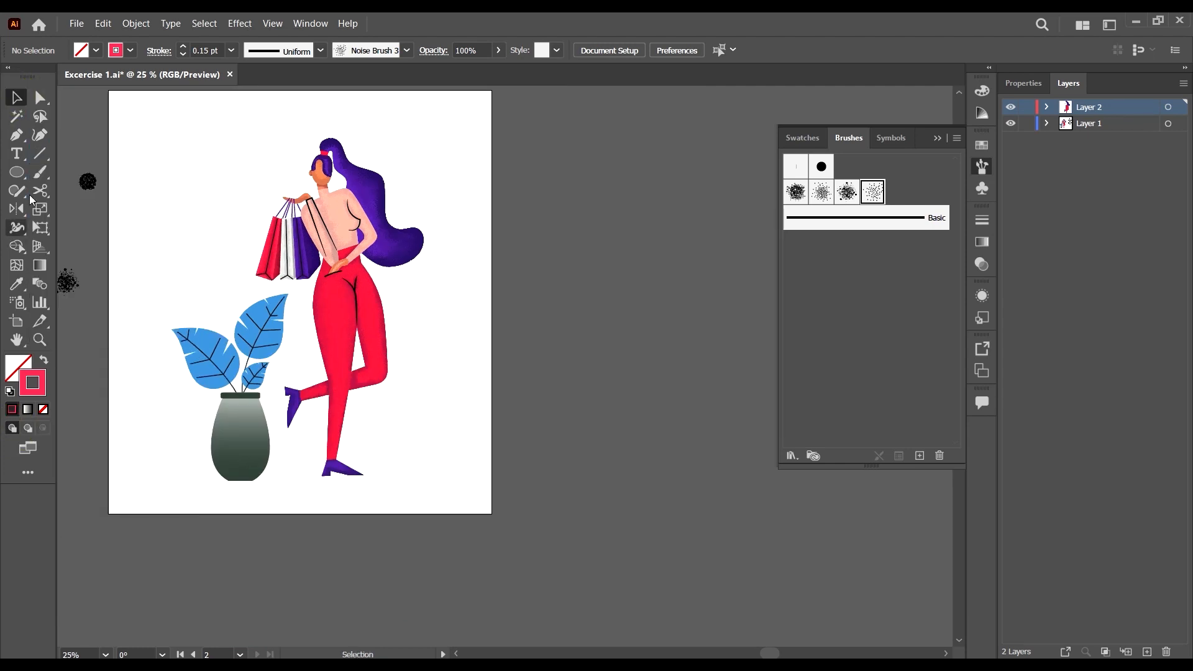
pyautogui.click(14, 100)
pyautogui.click(573, 308)
# Examine the shading across the whole illustration, from the woman's hair and bags down to her shoes and the plant.
pyautogui.hscroll(-1, 192, 275)
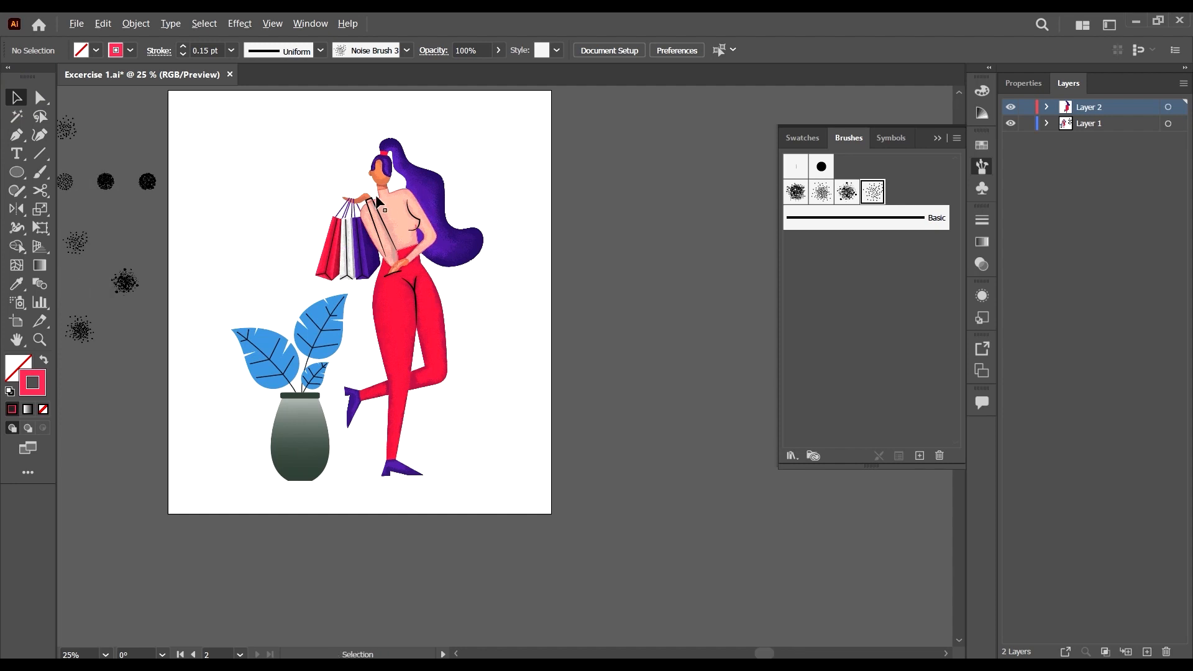
pyautogui.scroll(1, 378, 202)
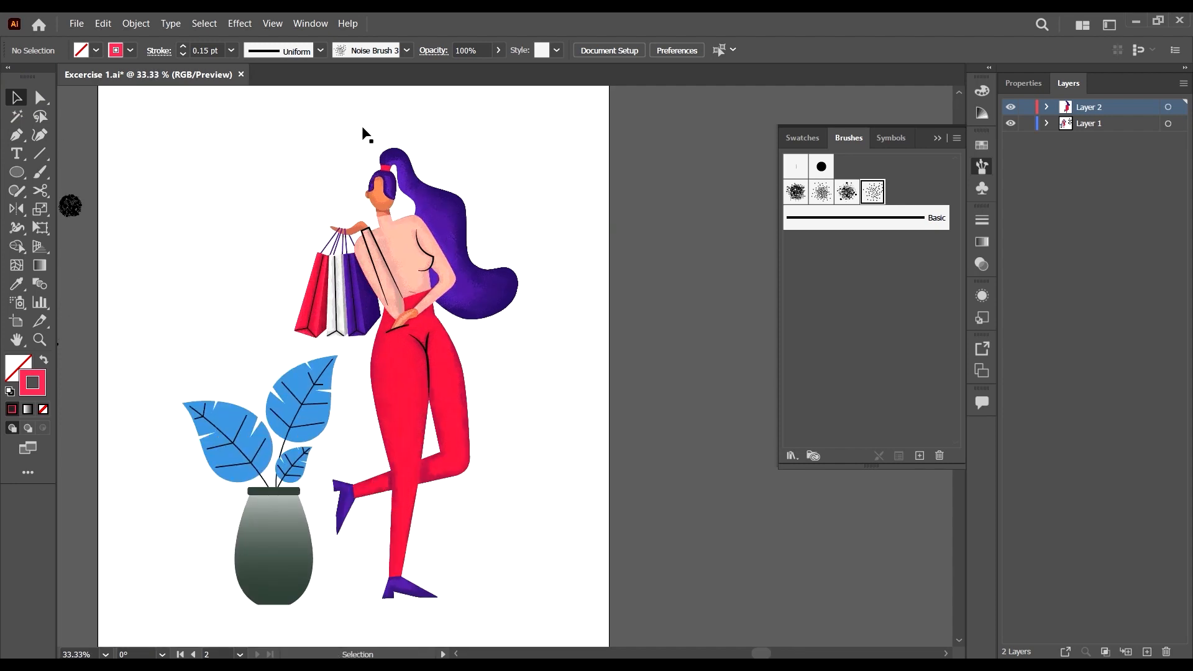
pyautogui.scroll(3, 397, 172)
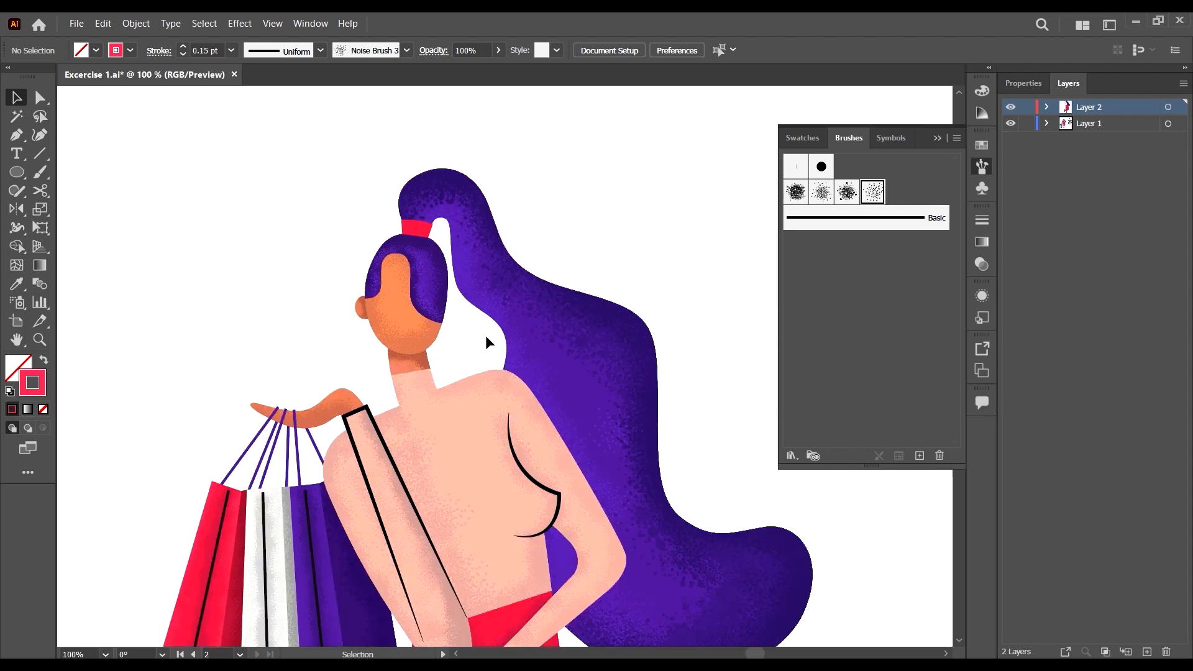
pyautogui.scroll(-1, 486, 335)
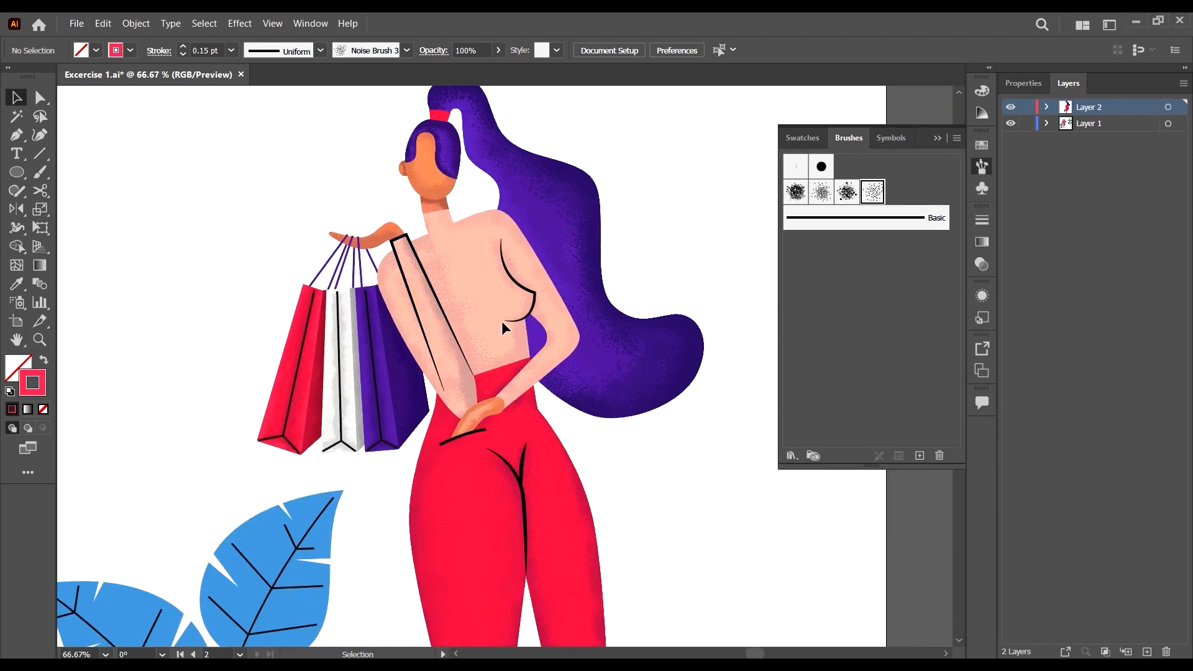
pyautogui.scroll(-3, 503, 409)
pyautogui.scroll(-1, 504, 417)
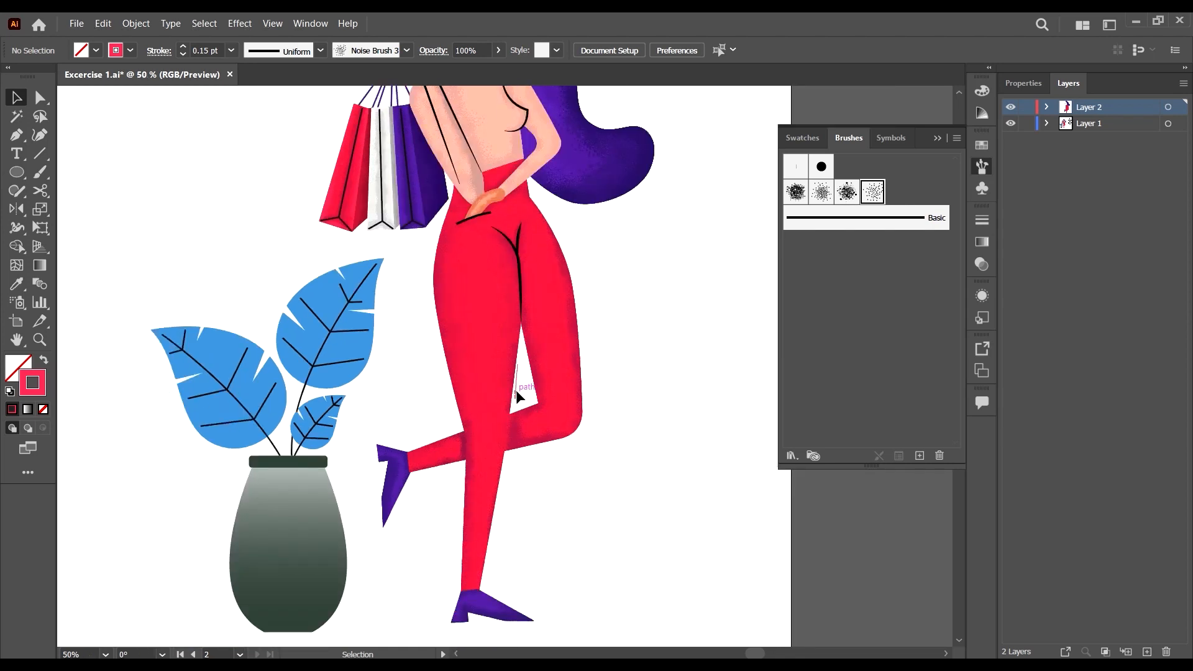
pyautogui.scroll(-1, 516, 390)
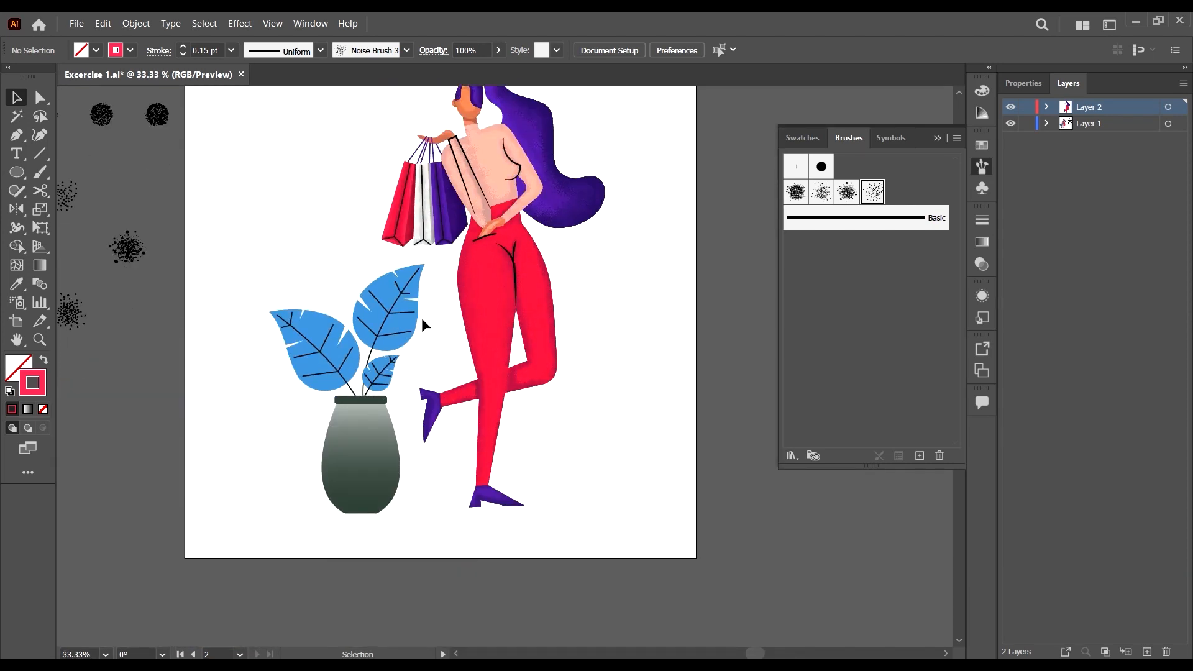
pyautogui.scroll(2, 397, 373)
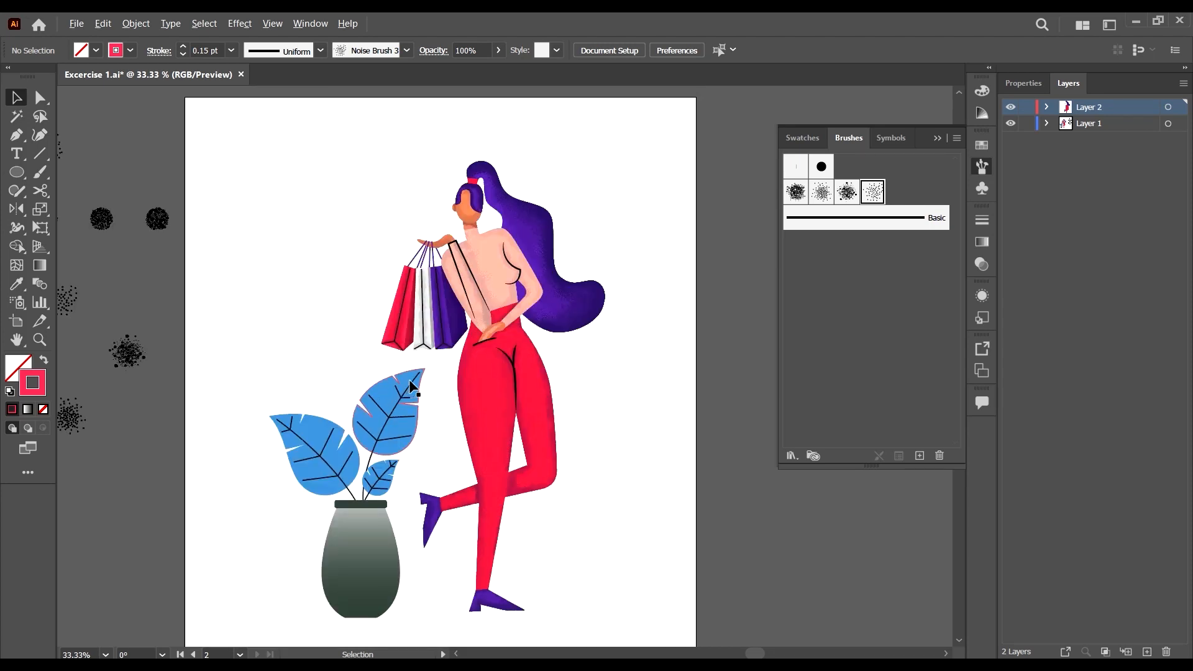
pyautogui.scroll(-1, 409, 379)
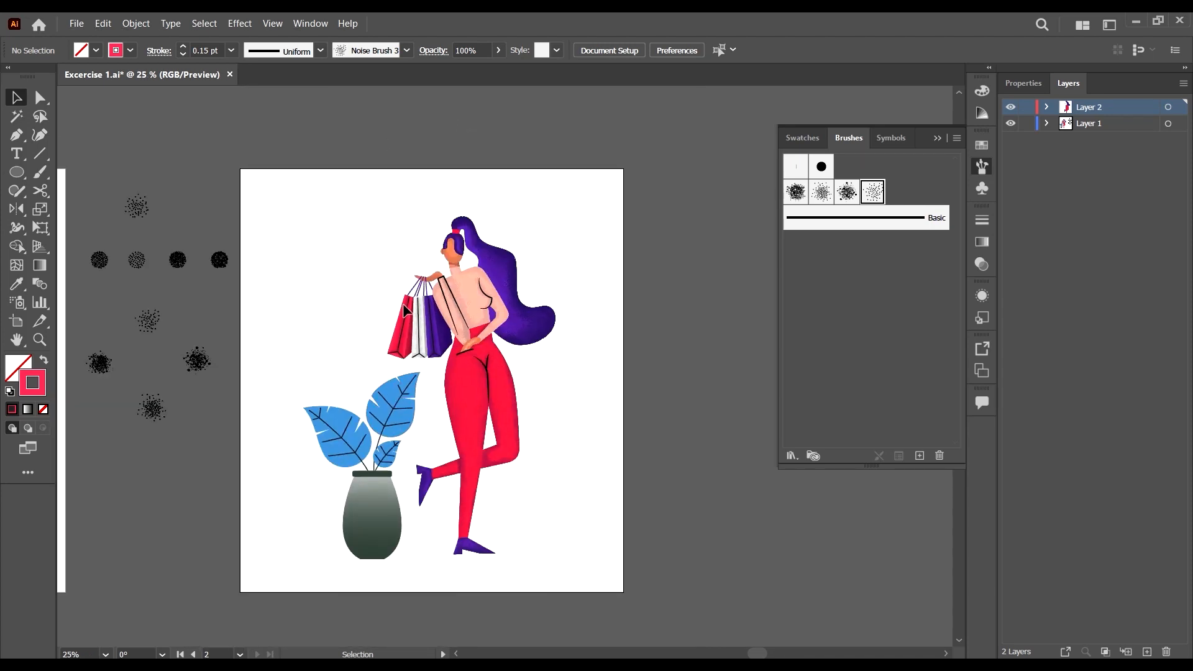
# Examine the woman's finished grain shading against the plant's leaves and pot on the artboard.
pyautogui.scroll(1, 444, 348)
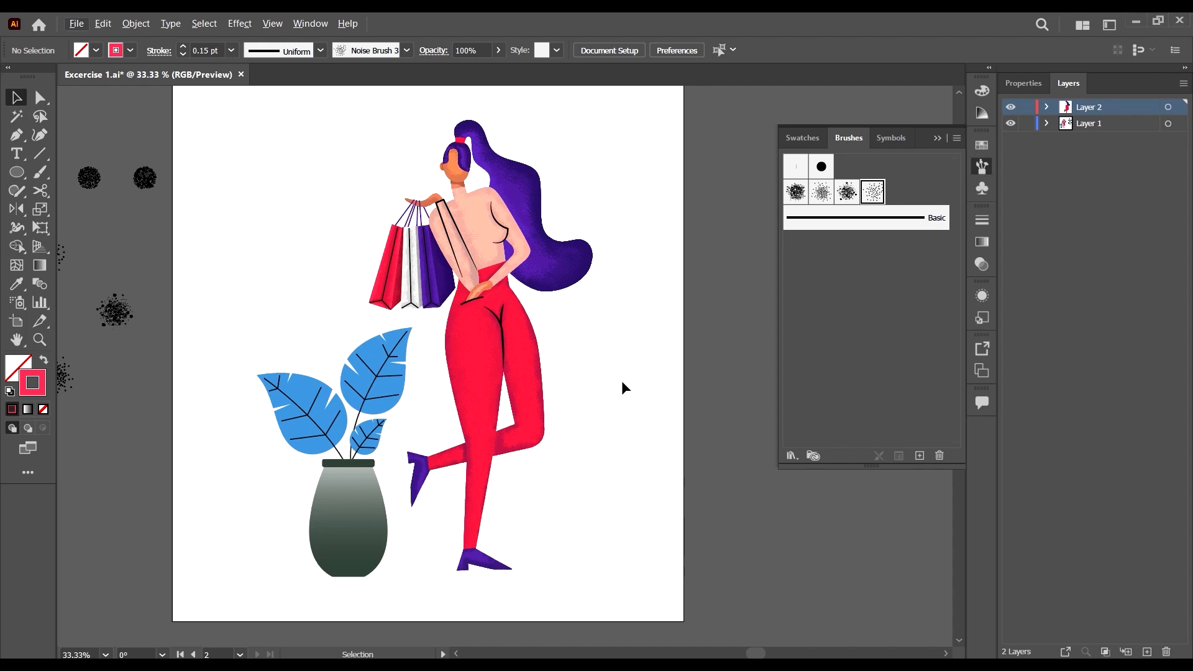
pyautogui.scroll(1, 623, 379)
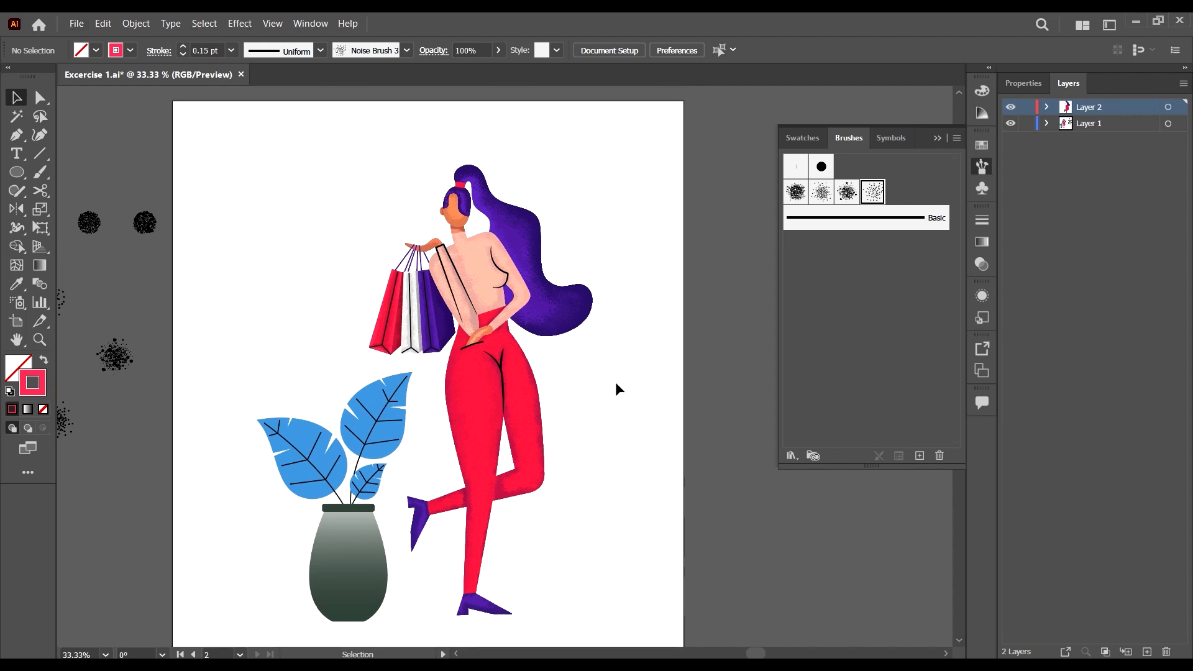
pyautogui.scroll(-1, 615, 367)
pyautogui.scroll(-1, 609, 343)
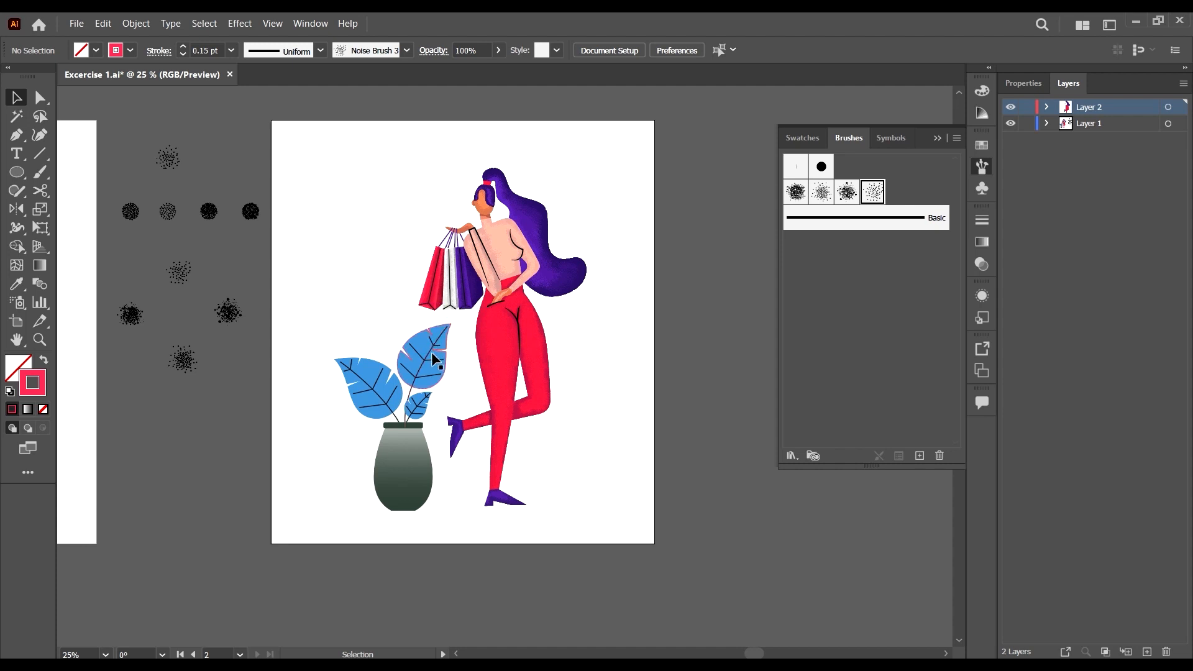
pyautogui.click(446, 366)
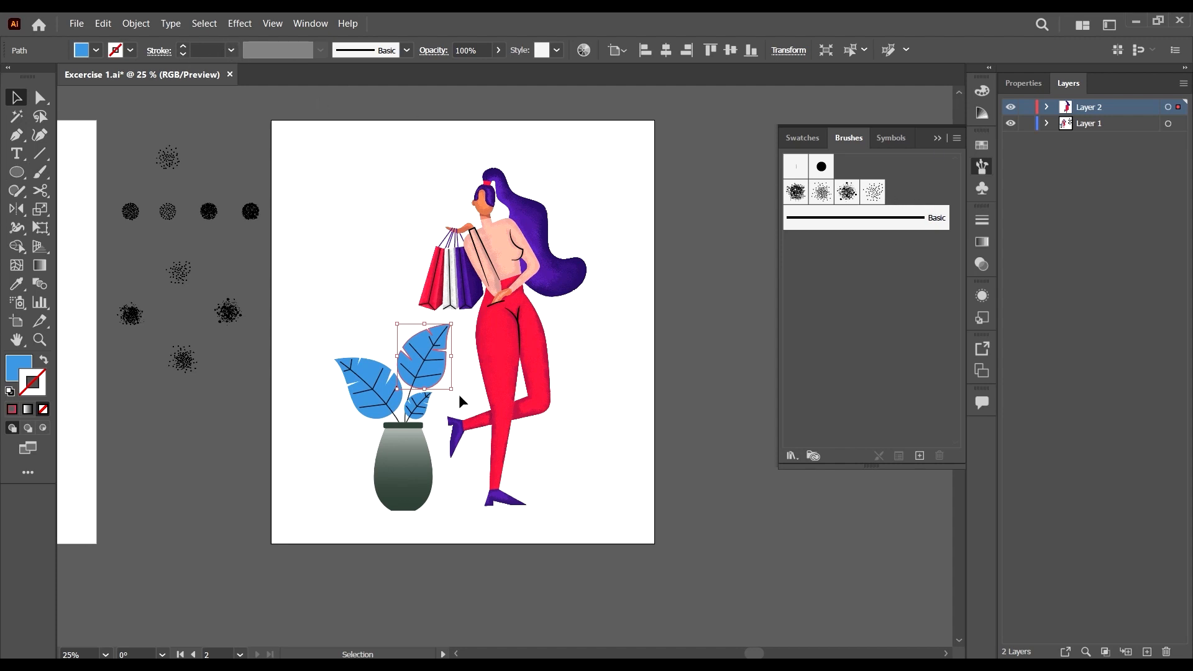
pyautogui.click(639, 393)
pyautogui.scroll(2, 602, 363)
pyautogui.hscroll(-3, 609, 348)
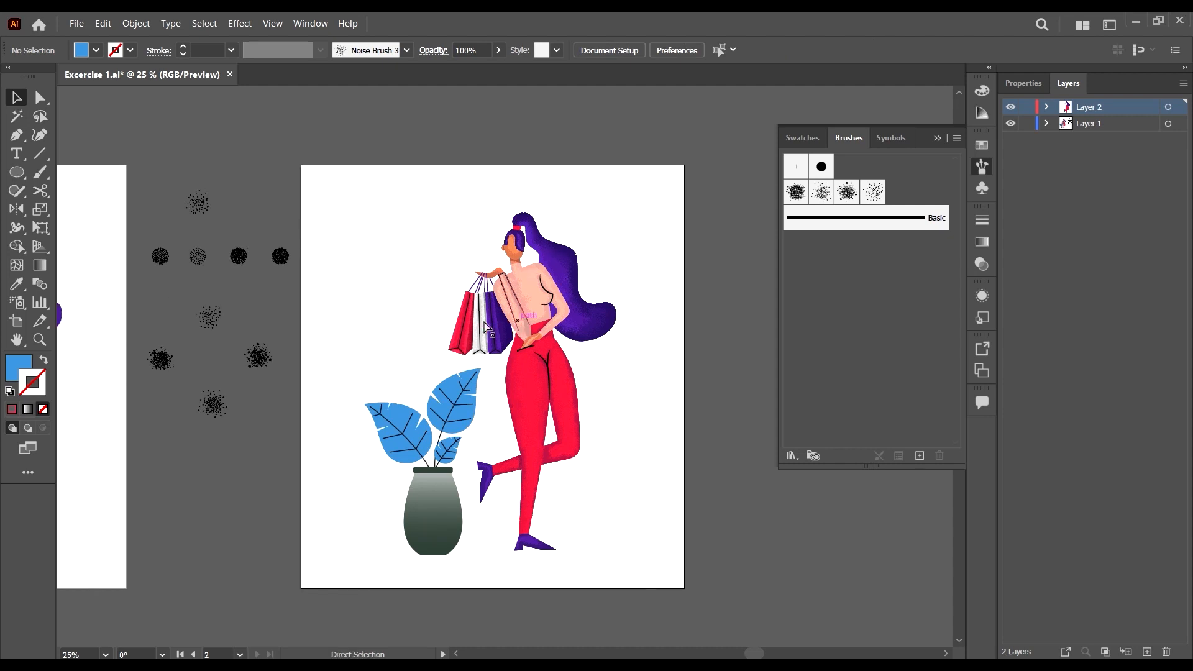
pyautogui.hscroll(5, 615, 336)
pyautogui.scroll(-2, 504, 373)
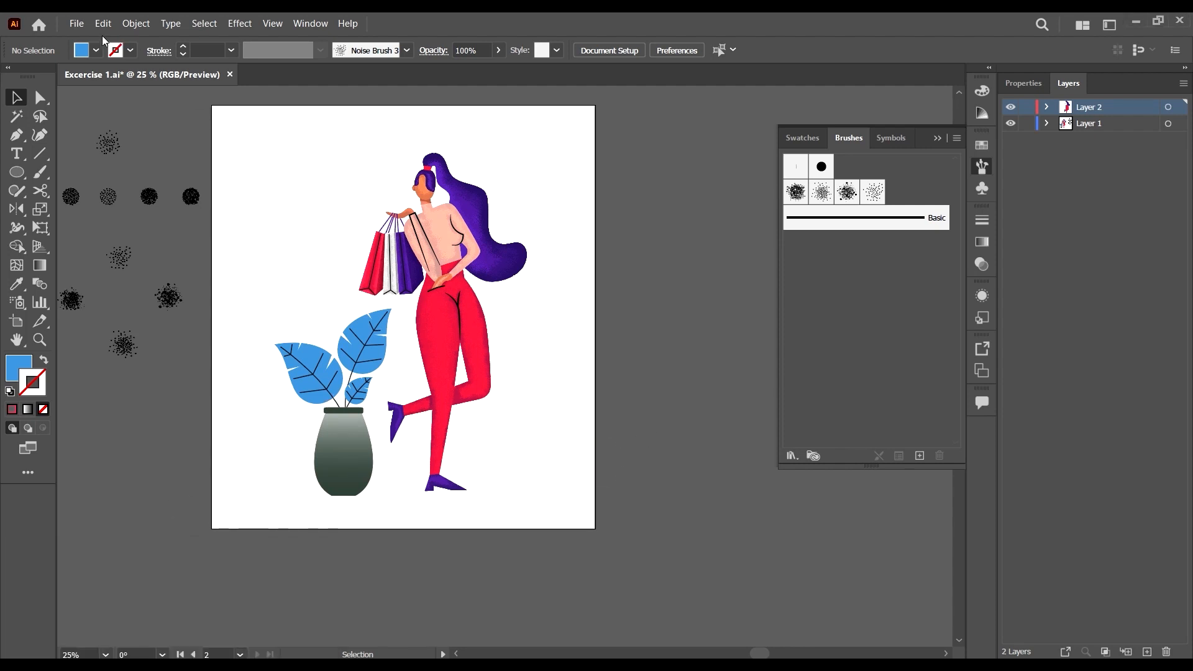
# Place the finished reference image Excercise 11-02 beside the shaded illustration's artboard.
pyautogui.click(76, 24)
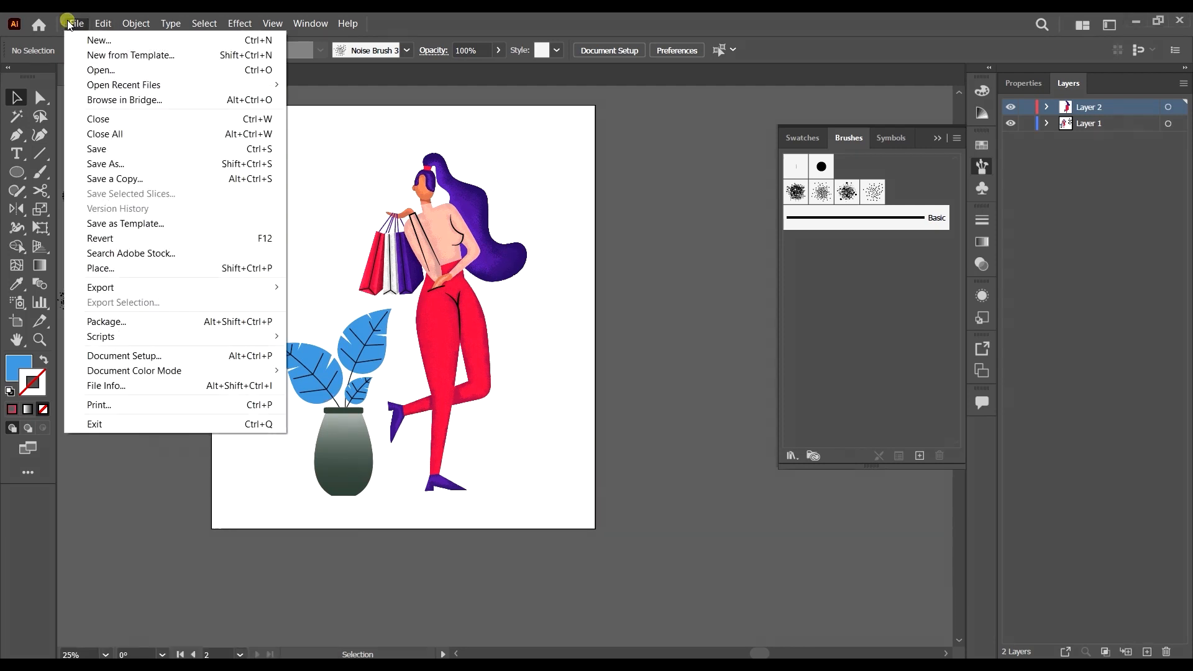
pyautogui.click(143, 264)
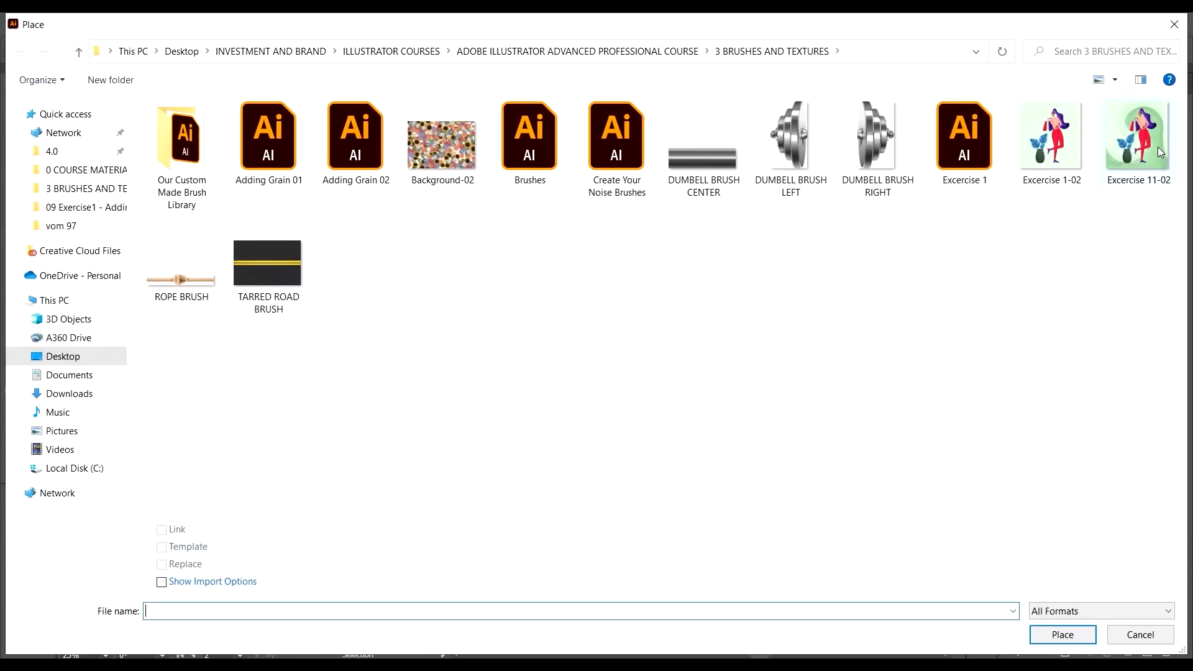
pyautogui.click(1159, 151)
pyautogui.click(1076, 642)
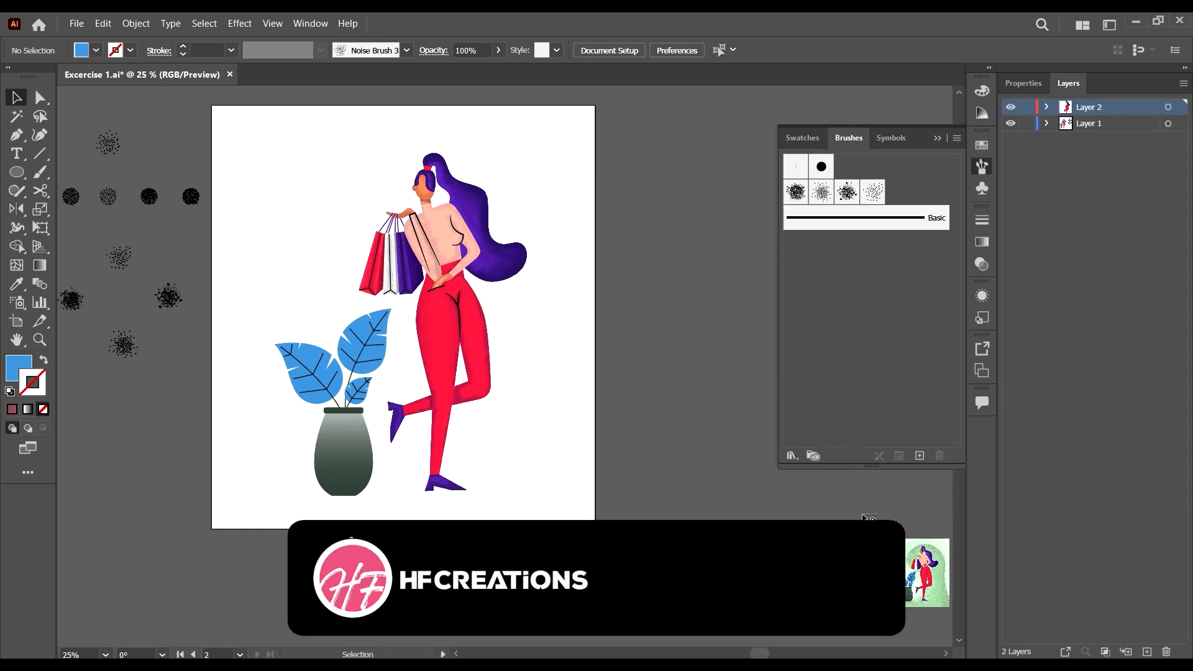
pyautogui.click(862, 515)
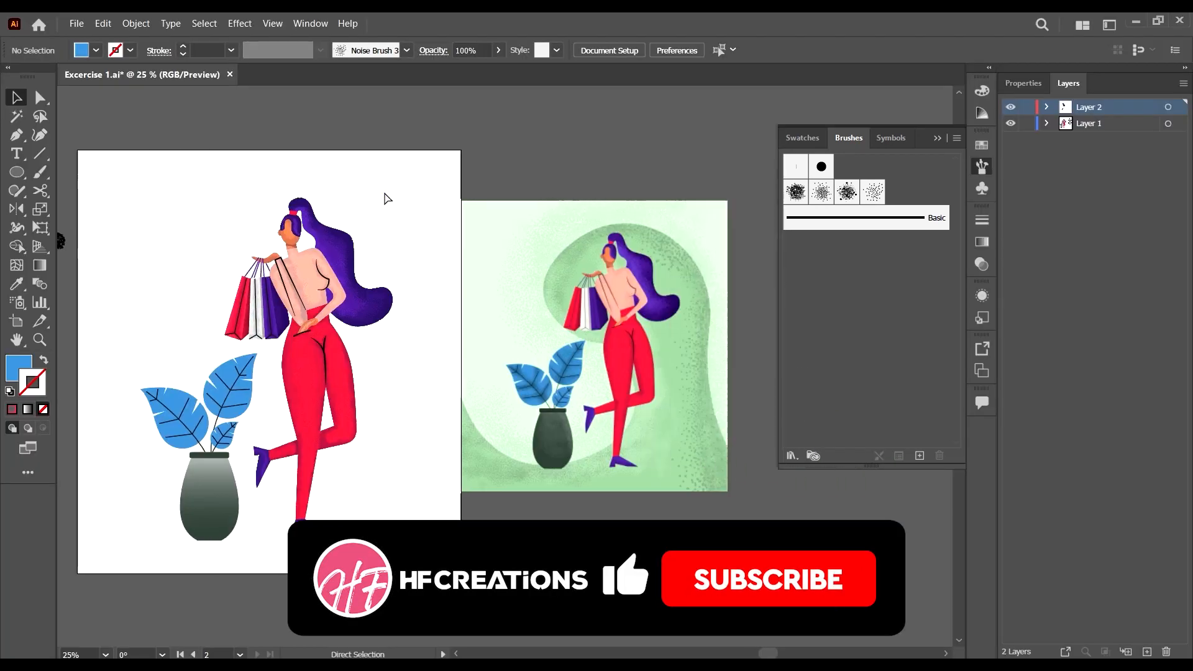
# Enlarge the placed reference image slightly, move it up so it sits beside the shaded illustration, and deselect it.
pyautogui.click(551, 301)
pyautogui.moveTo(729, 201); pyautogui.dragTo(765, 159)
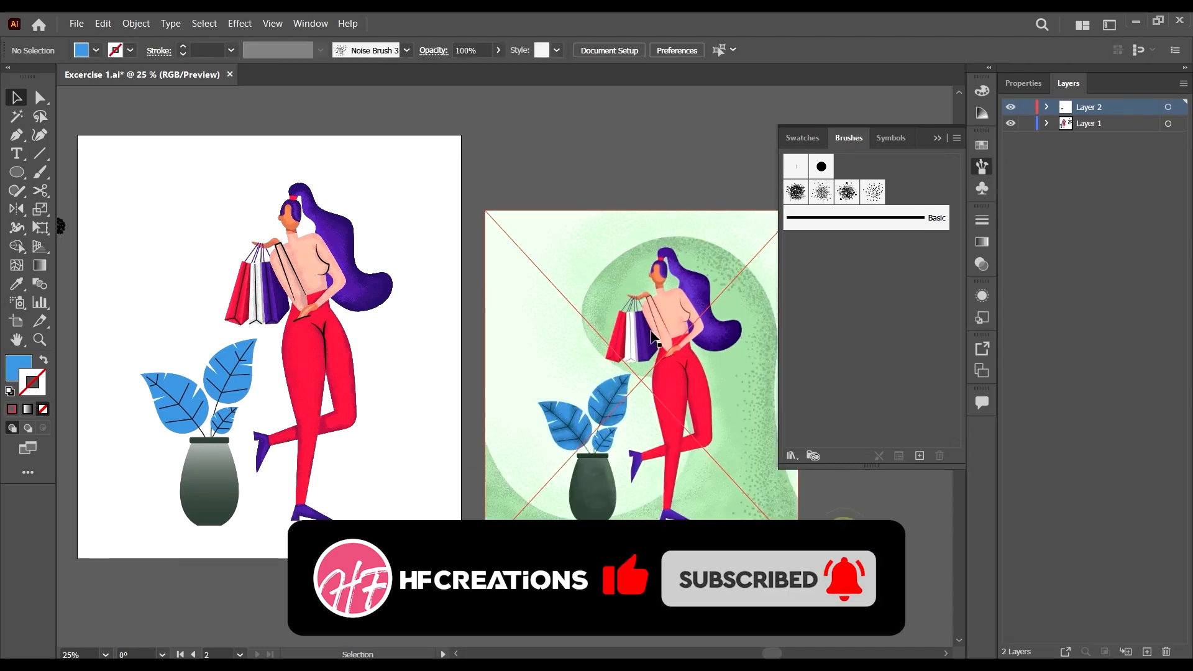
pyautogui.moveTo(684, 498); pyautogui.dragTo(610, 483)
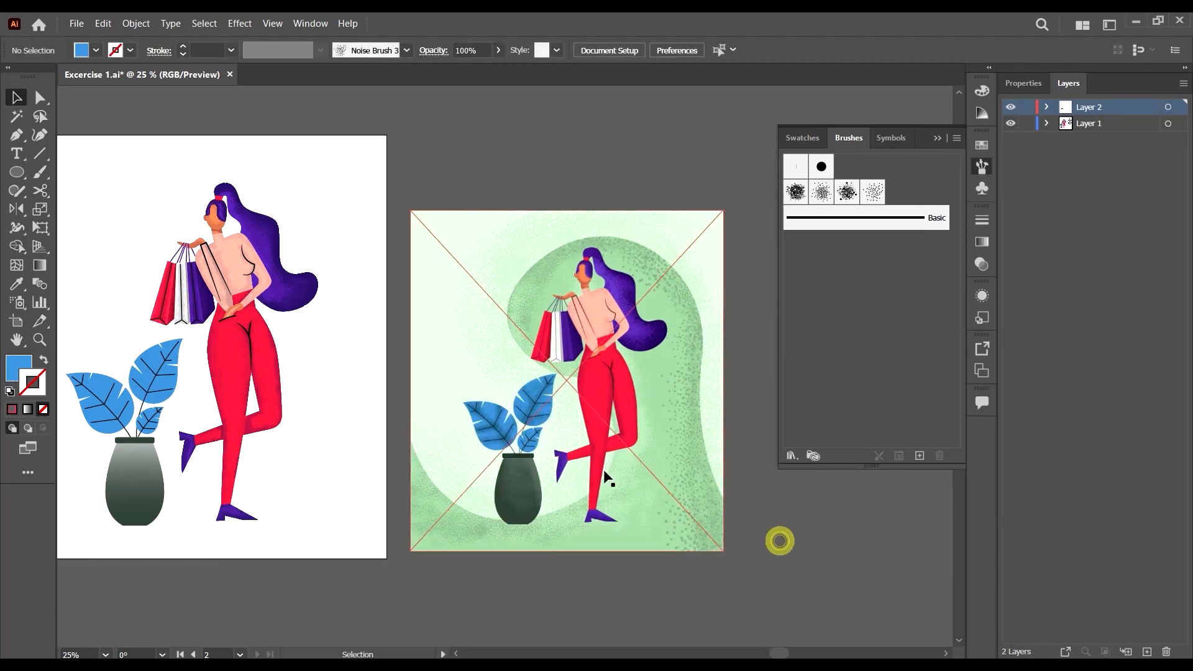
pyautogui.hscroll(-2, 778, 541)
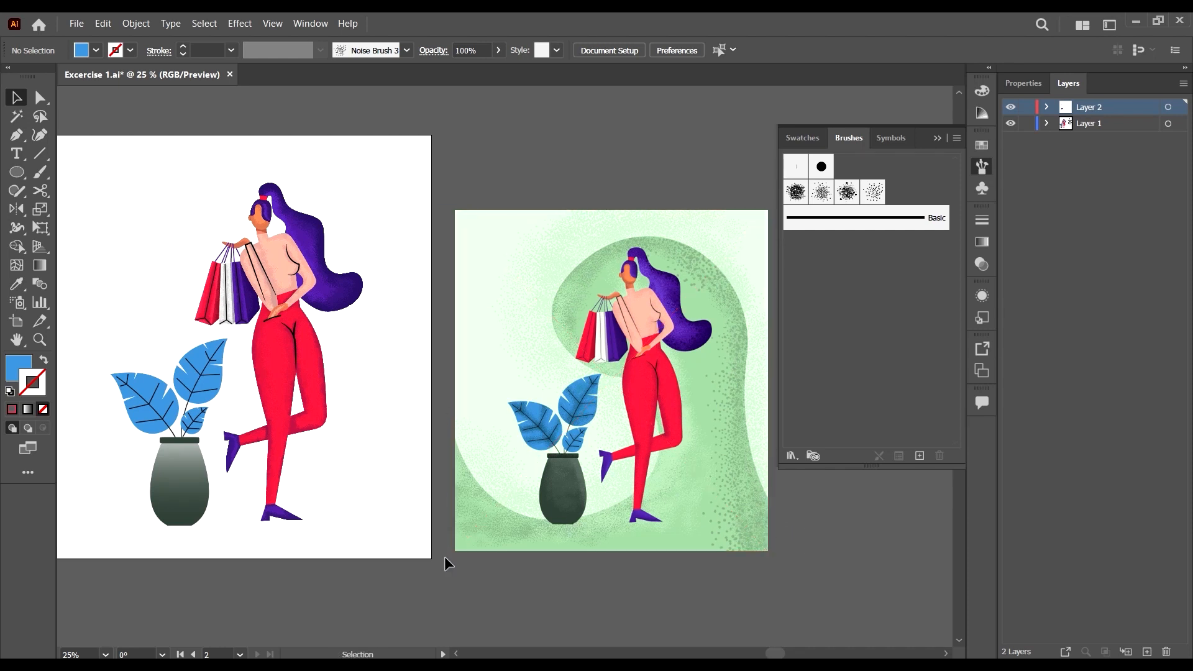
pyautogui.click(471, 233)
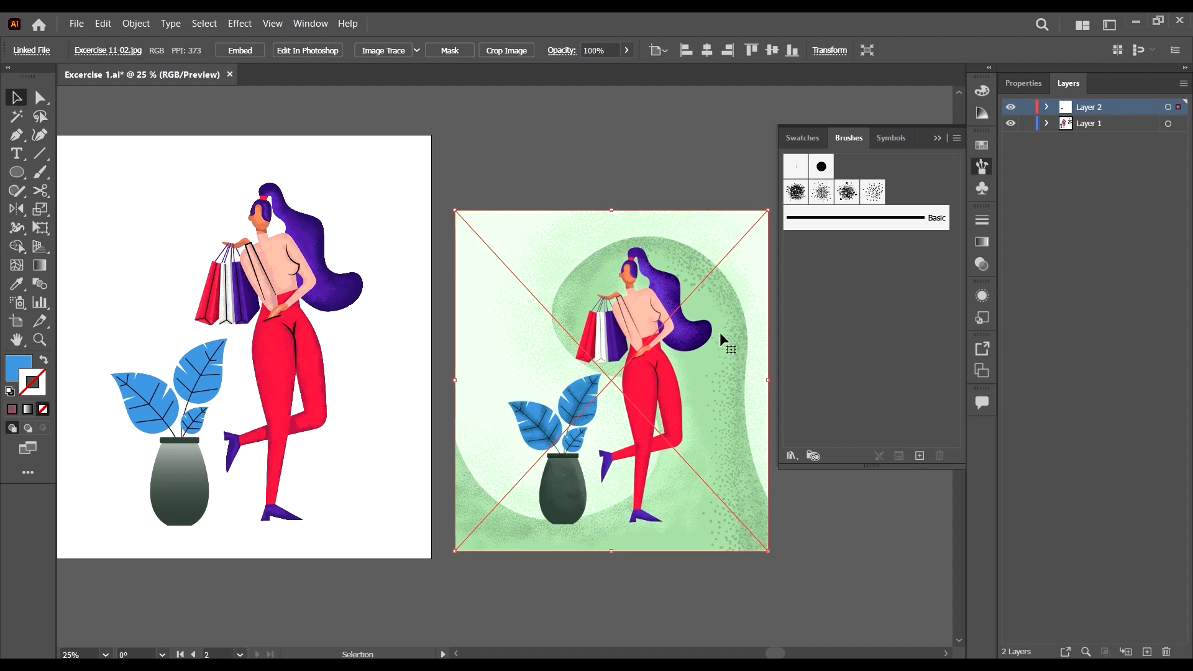
pyautogui.moveTo(724, 301); pyautogui.dragTo(723, 293)
pyautogui.click(619, 154)
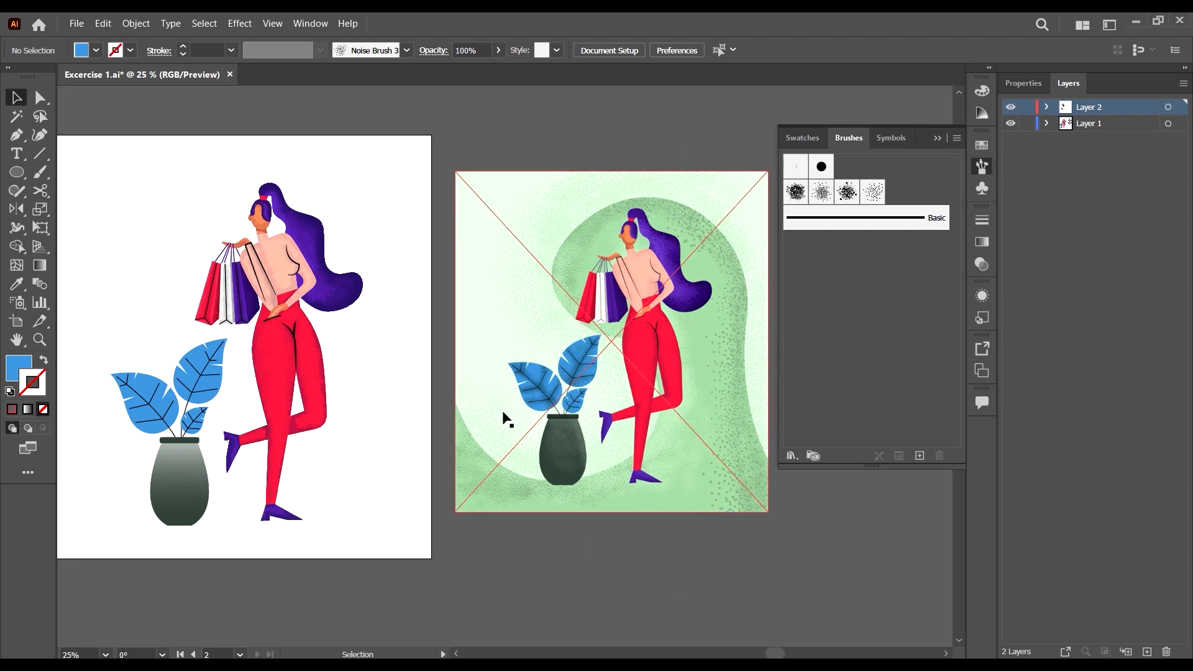
# Compare the original flat illustration, the grain-shaded version and the placed reference image side by side.
pyautogui.scroll(-1, 596, 348)
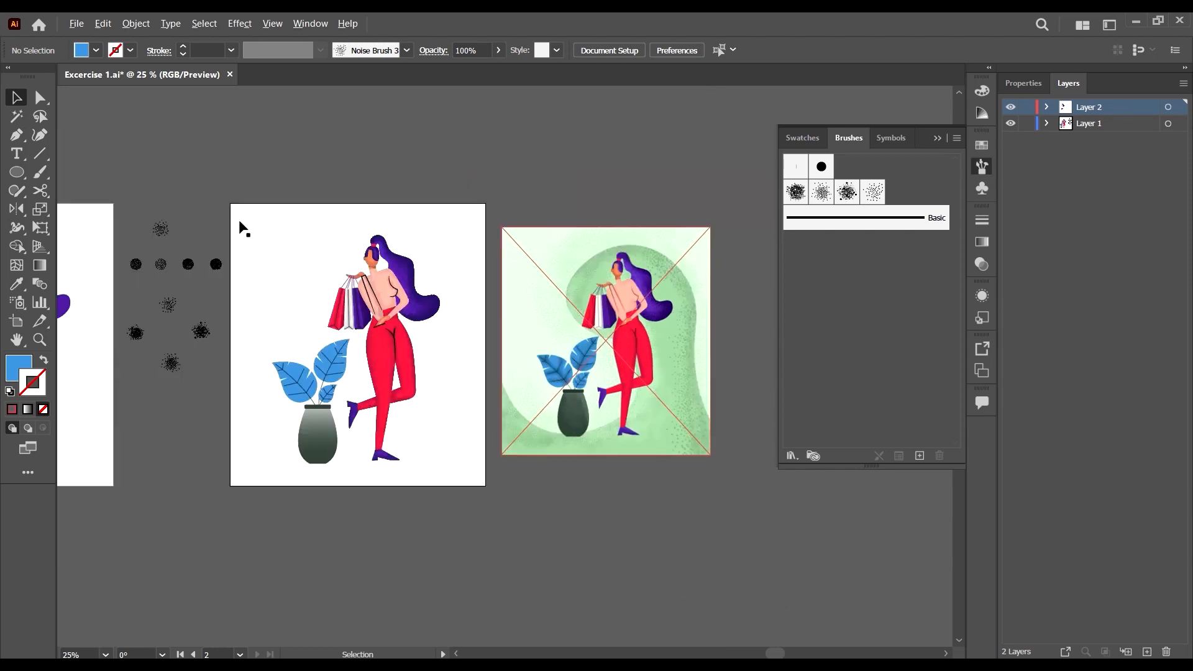
pyautogui.scroll(-1, 463, 342)
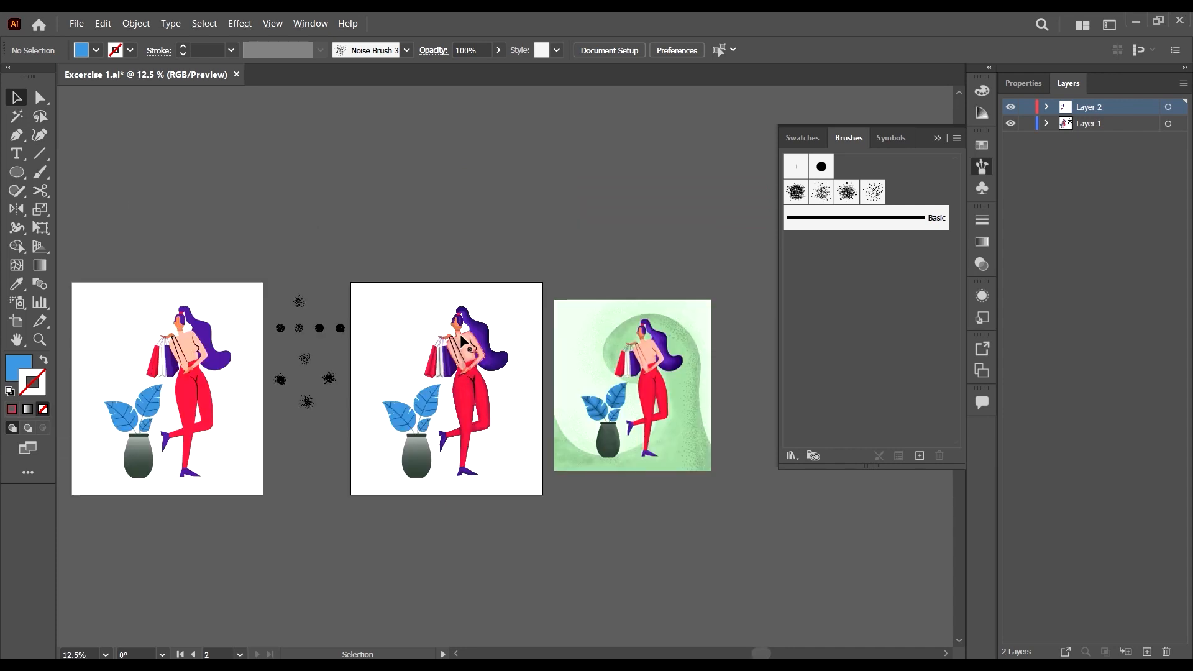
pyautogui.scroll(-1, 463, 342)
pyautogui.scroll(1, 481, 425)
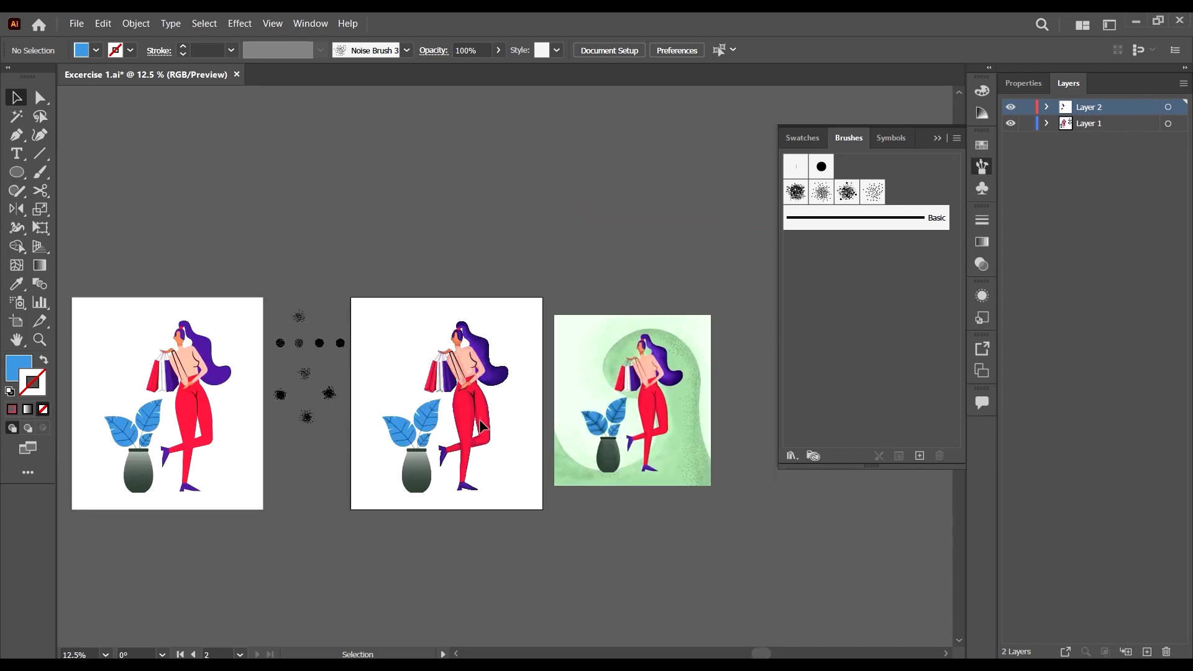
pyautogui.hscroll(-1, 573, 484)
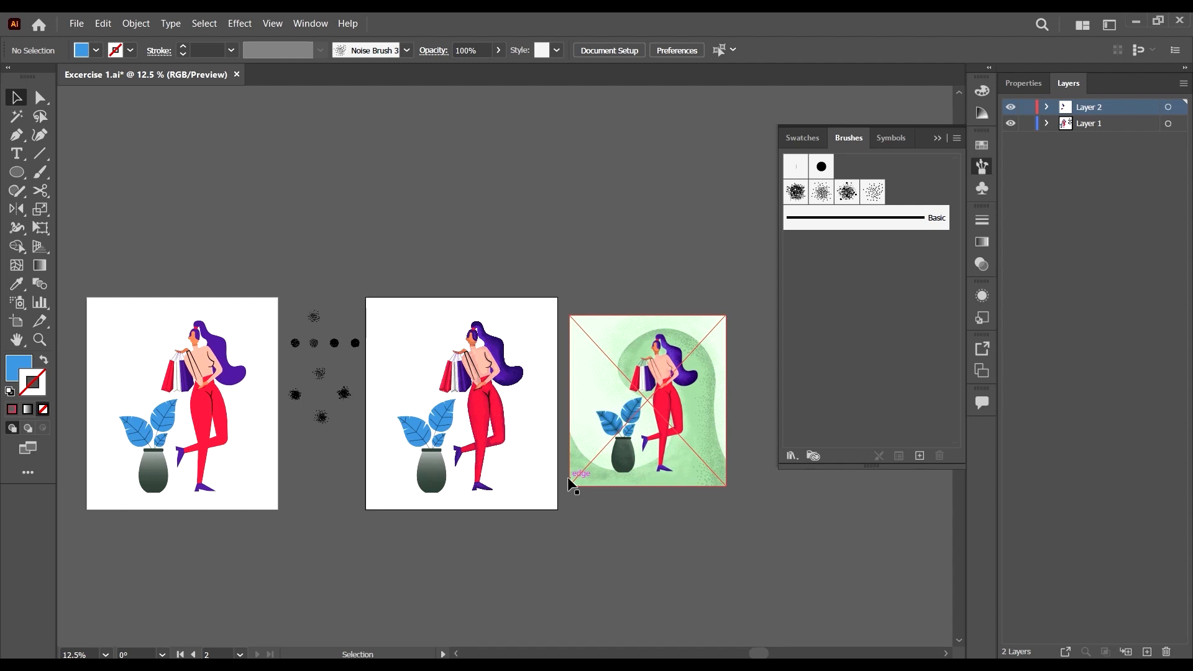